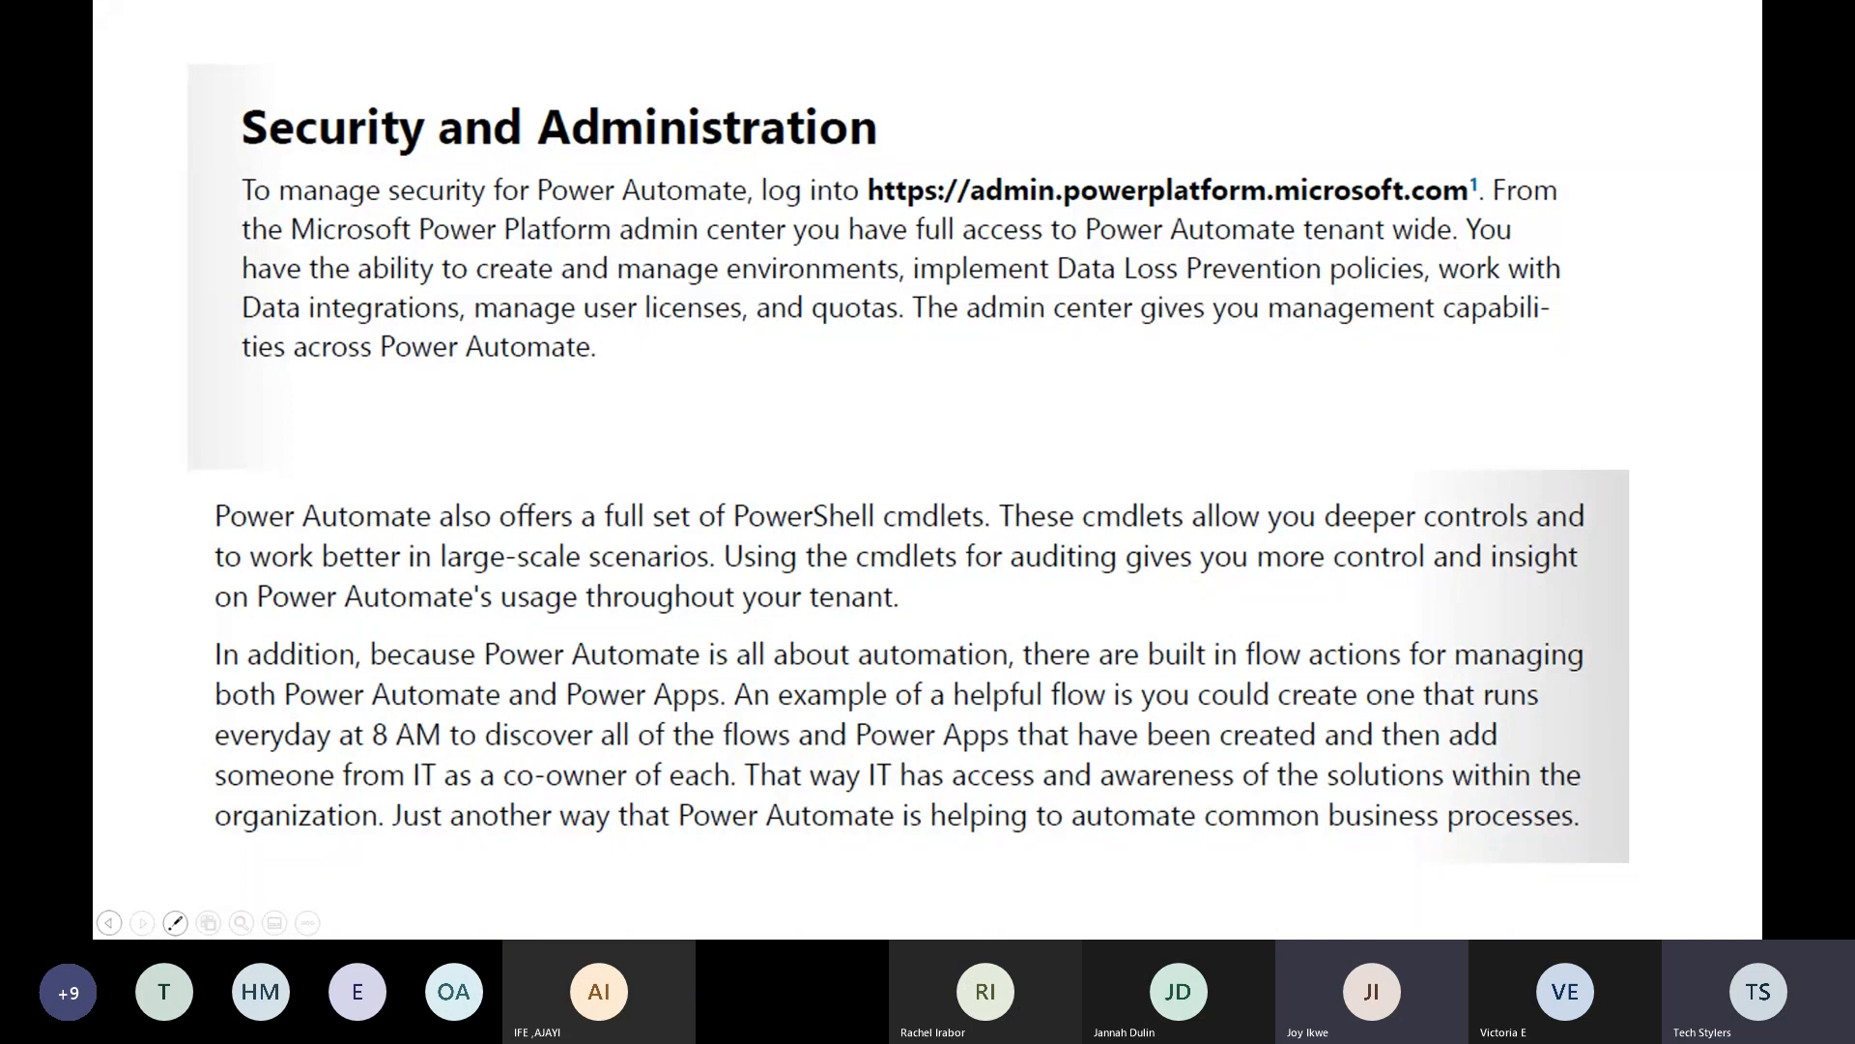
- Bring the Power Apps Solutions list over the Security and Administration slide, maximised
left_click_drag(815, 754, 878, 10)
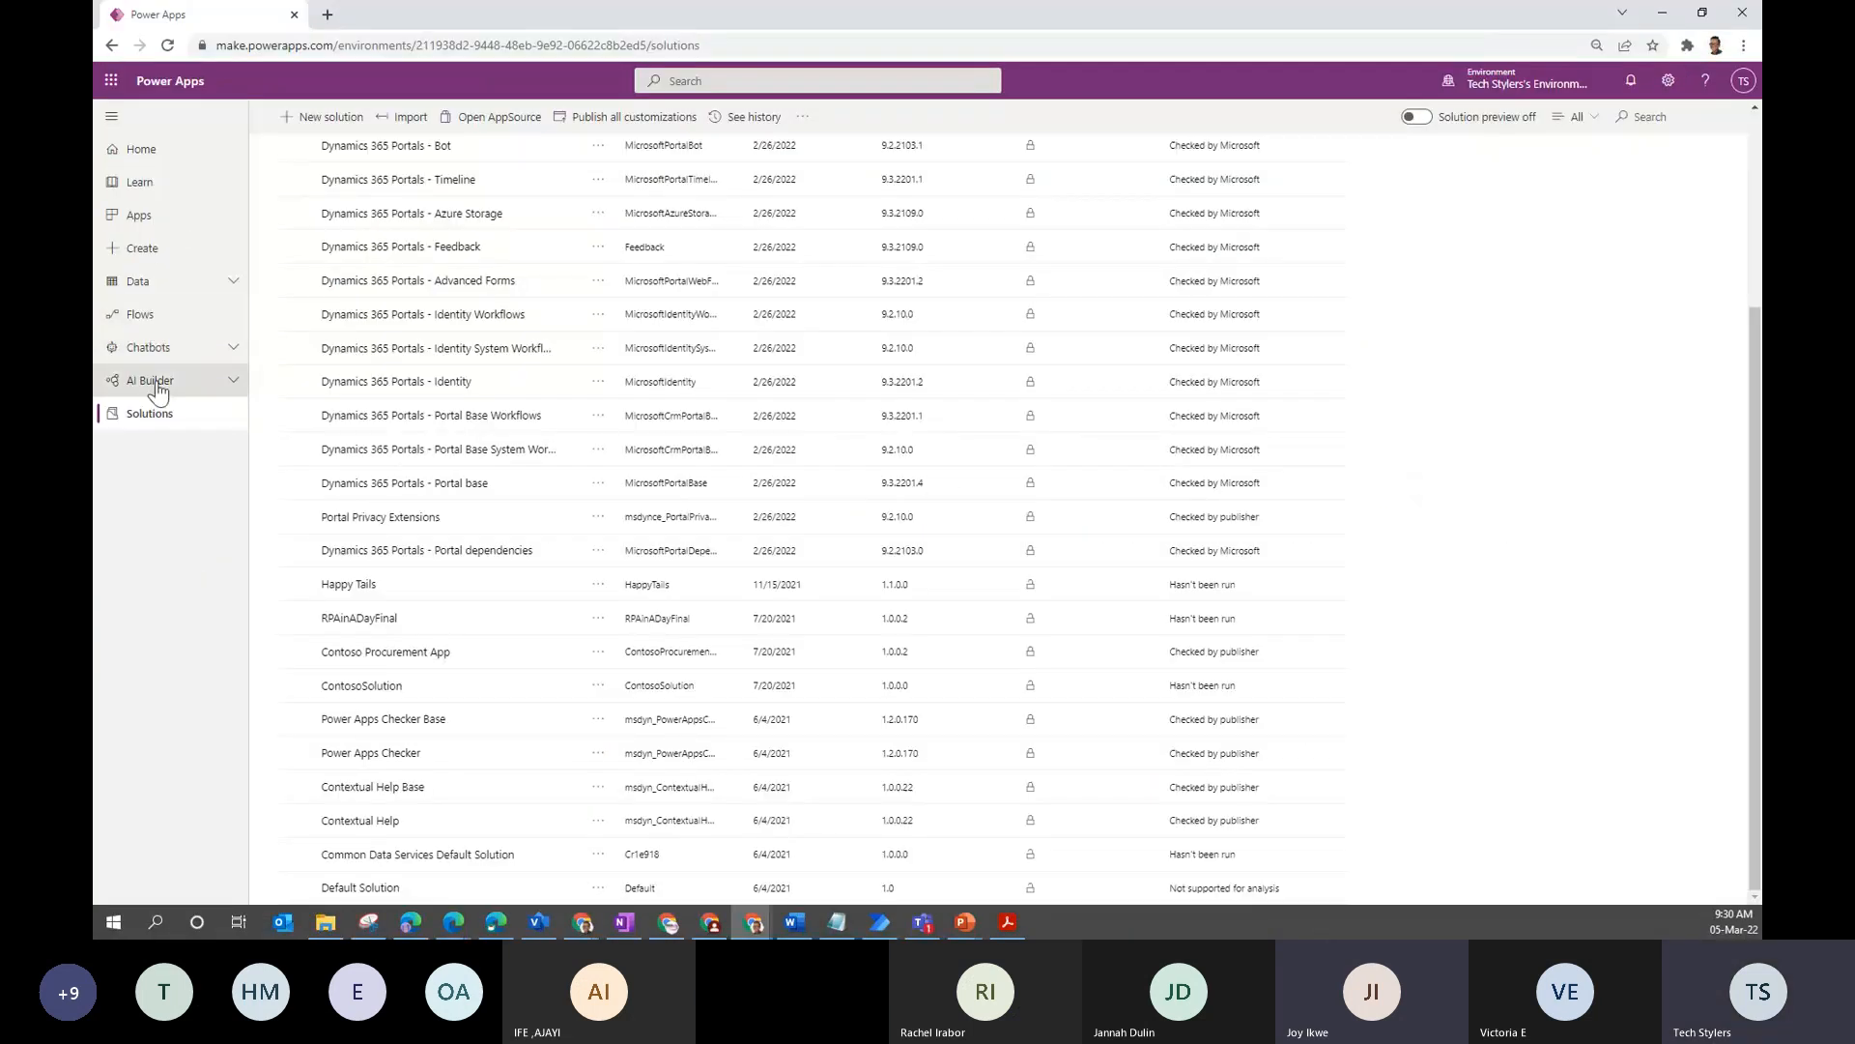
- Switch to the techstylers (default) environment and list its four Form Processing AI Builder models
left_click(221, 380)
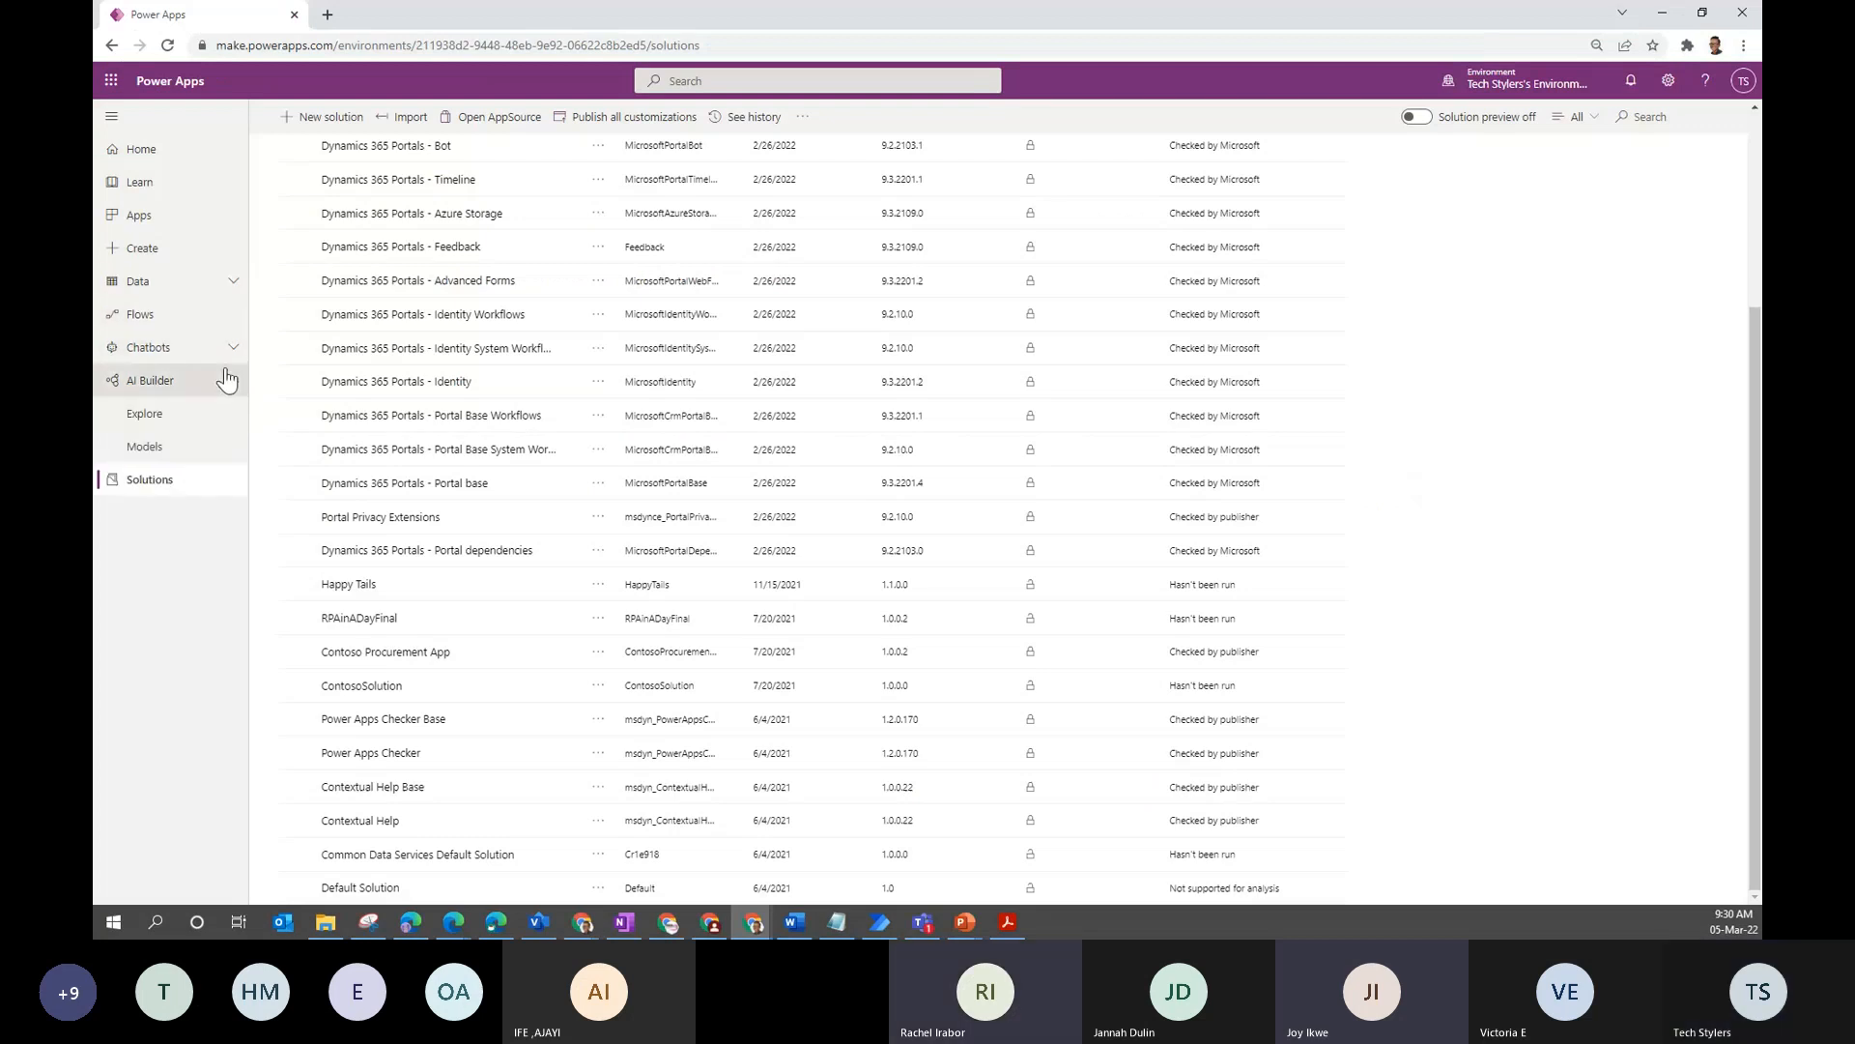
left_click(193, 458)
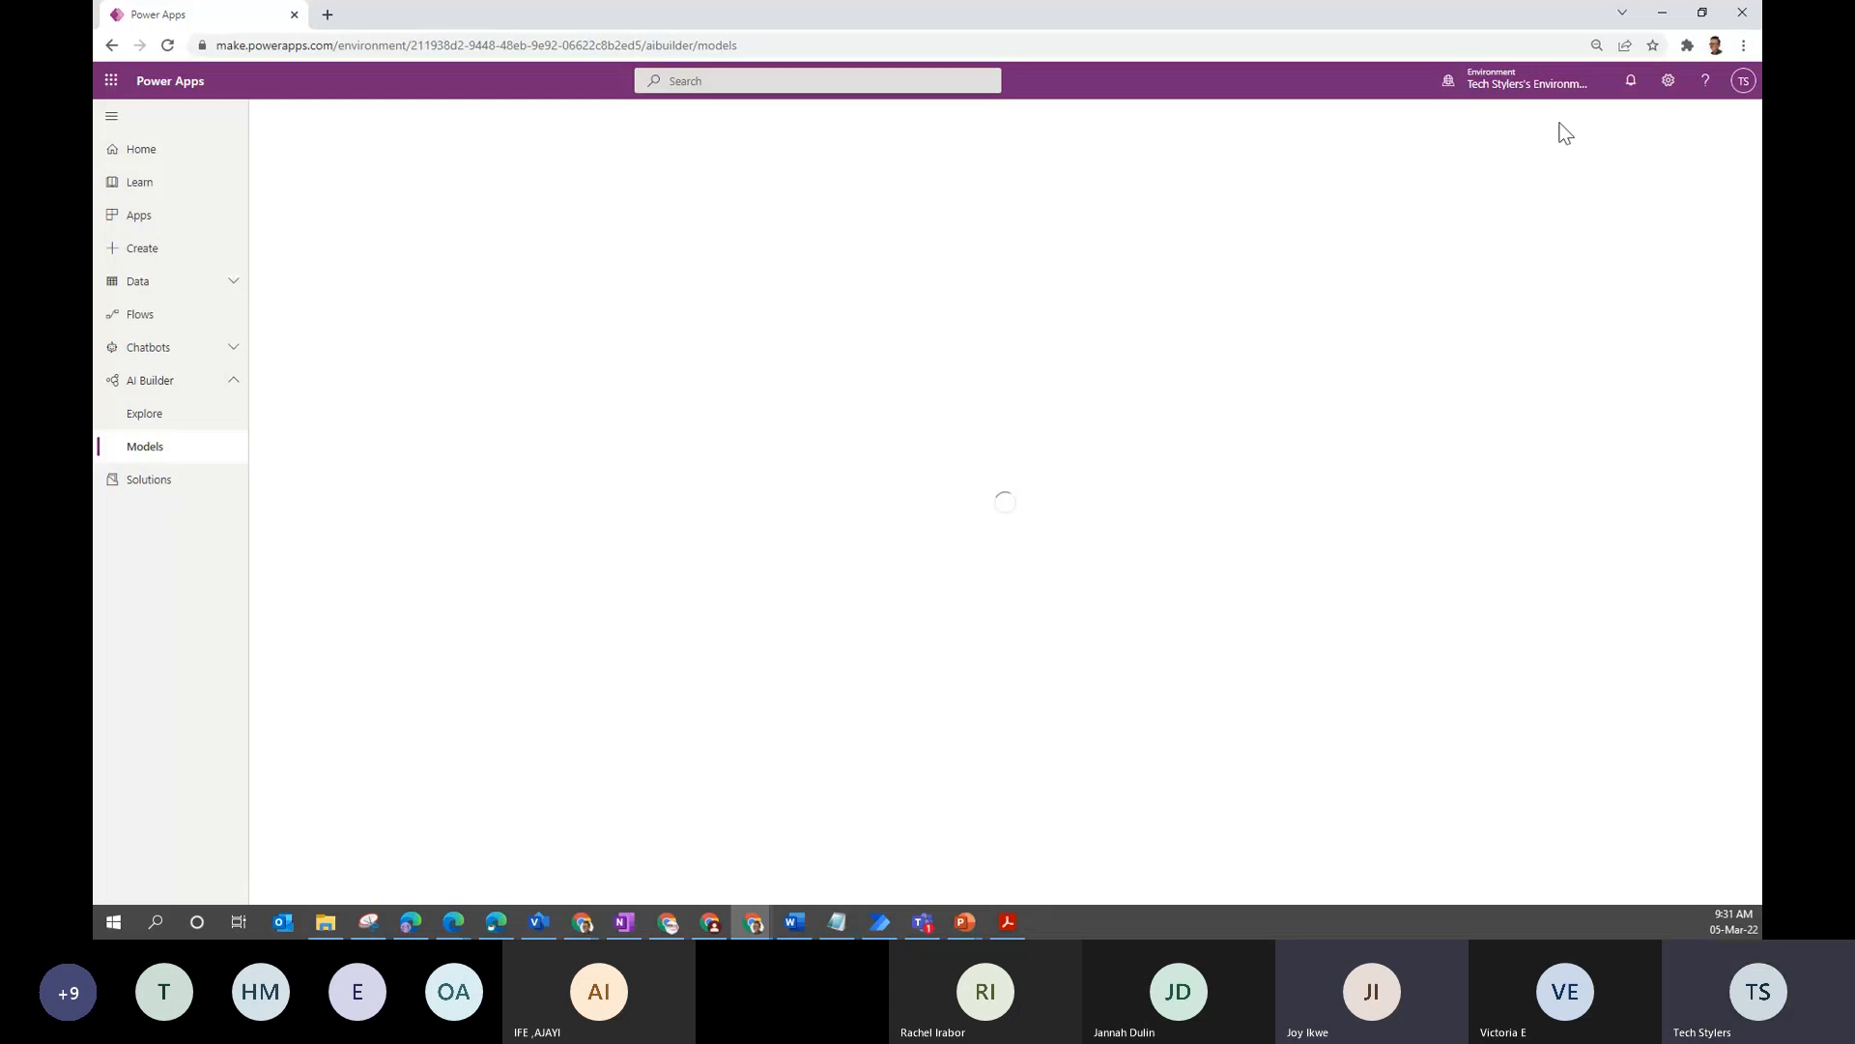
left_click(1597, 87)
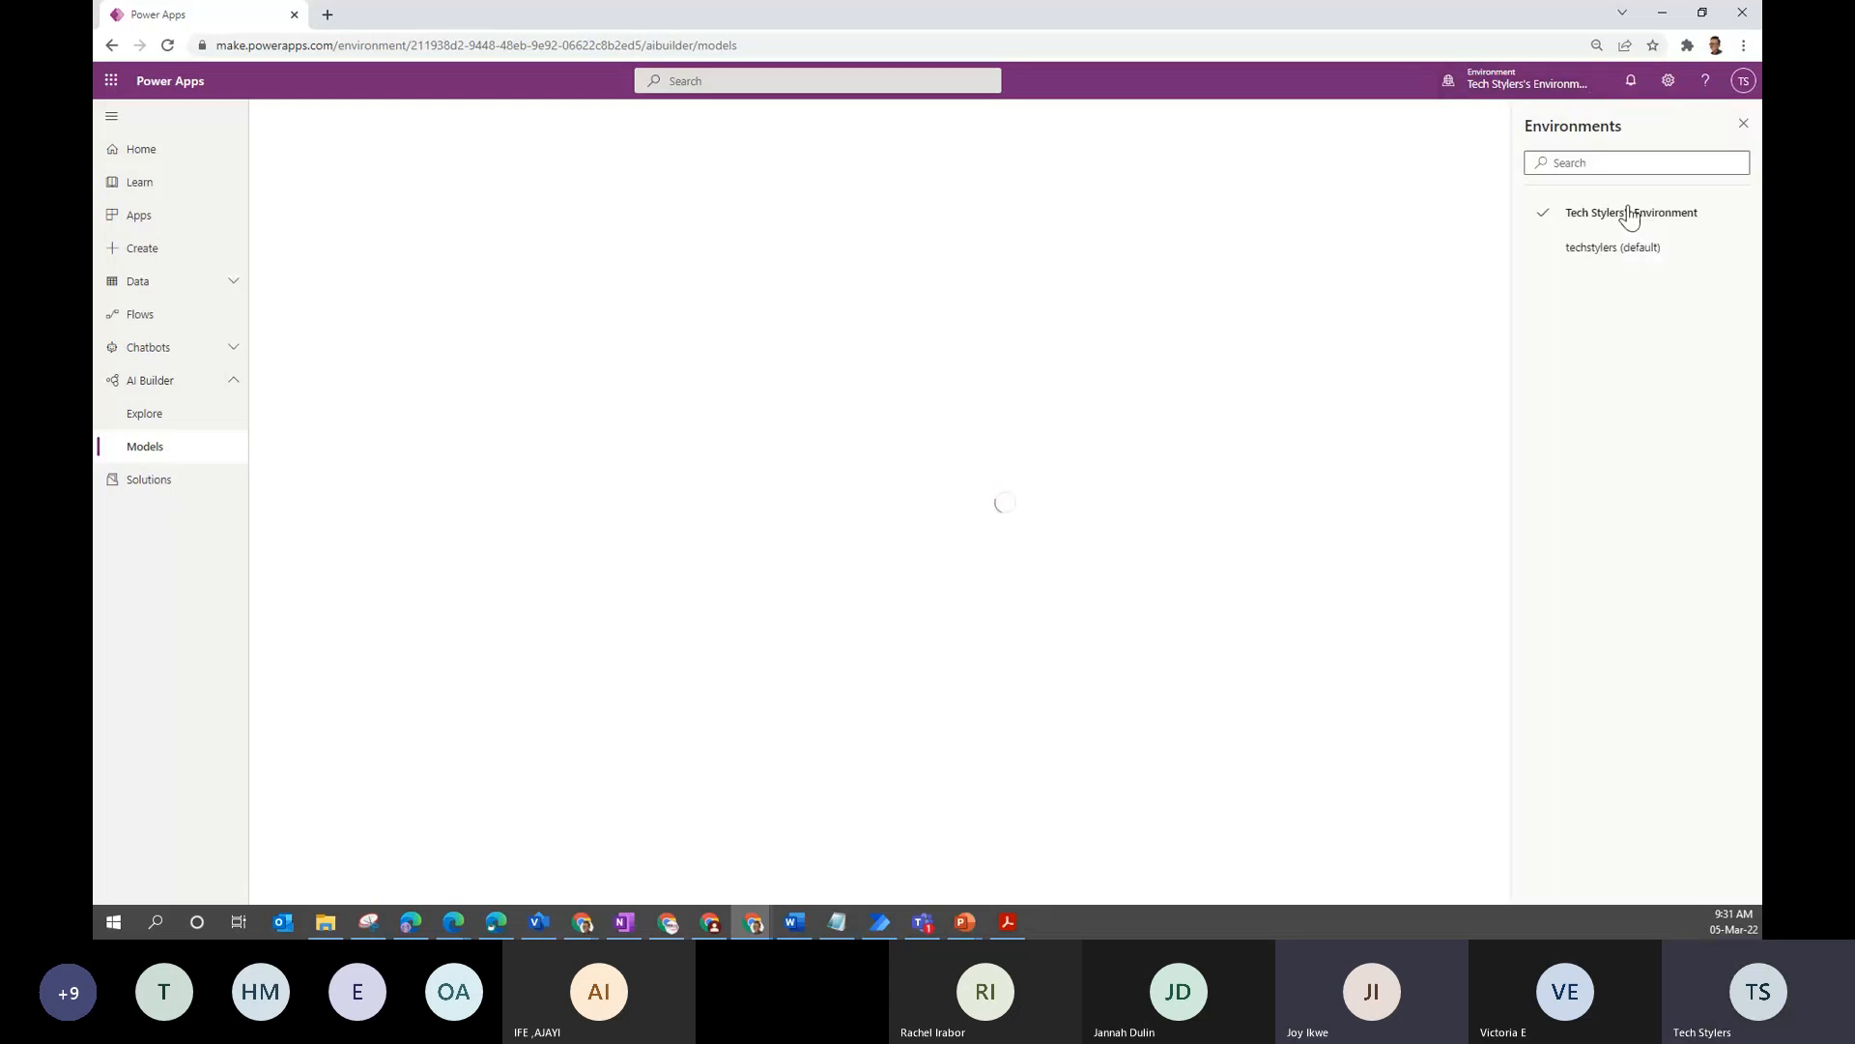
left_click(1607, 253)
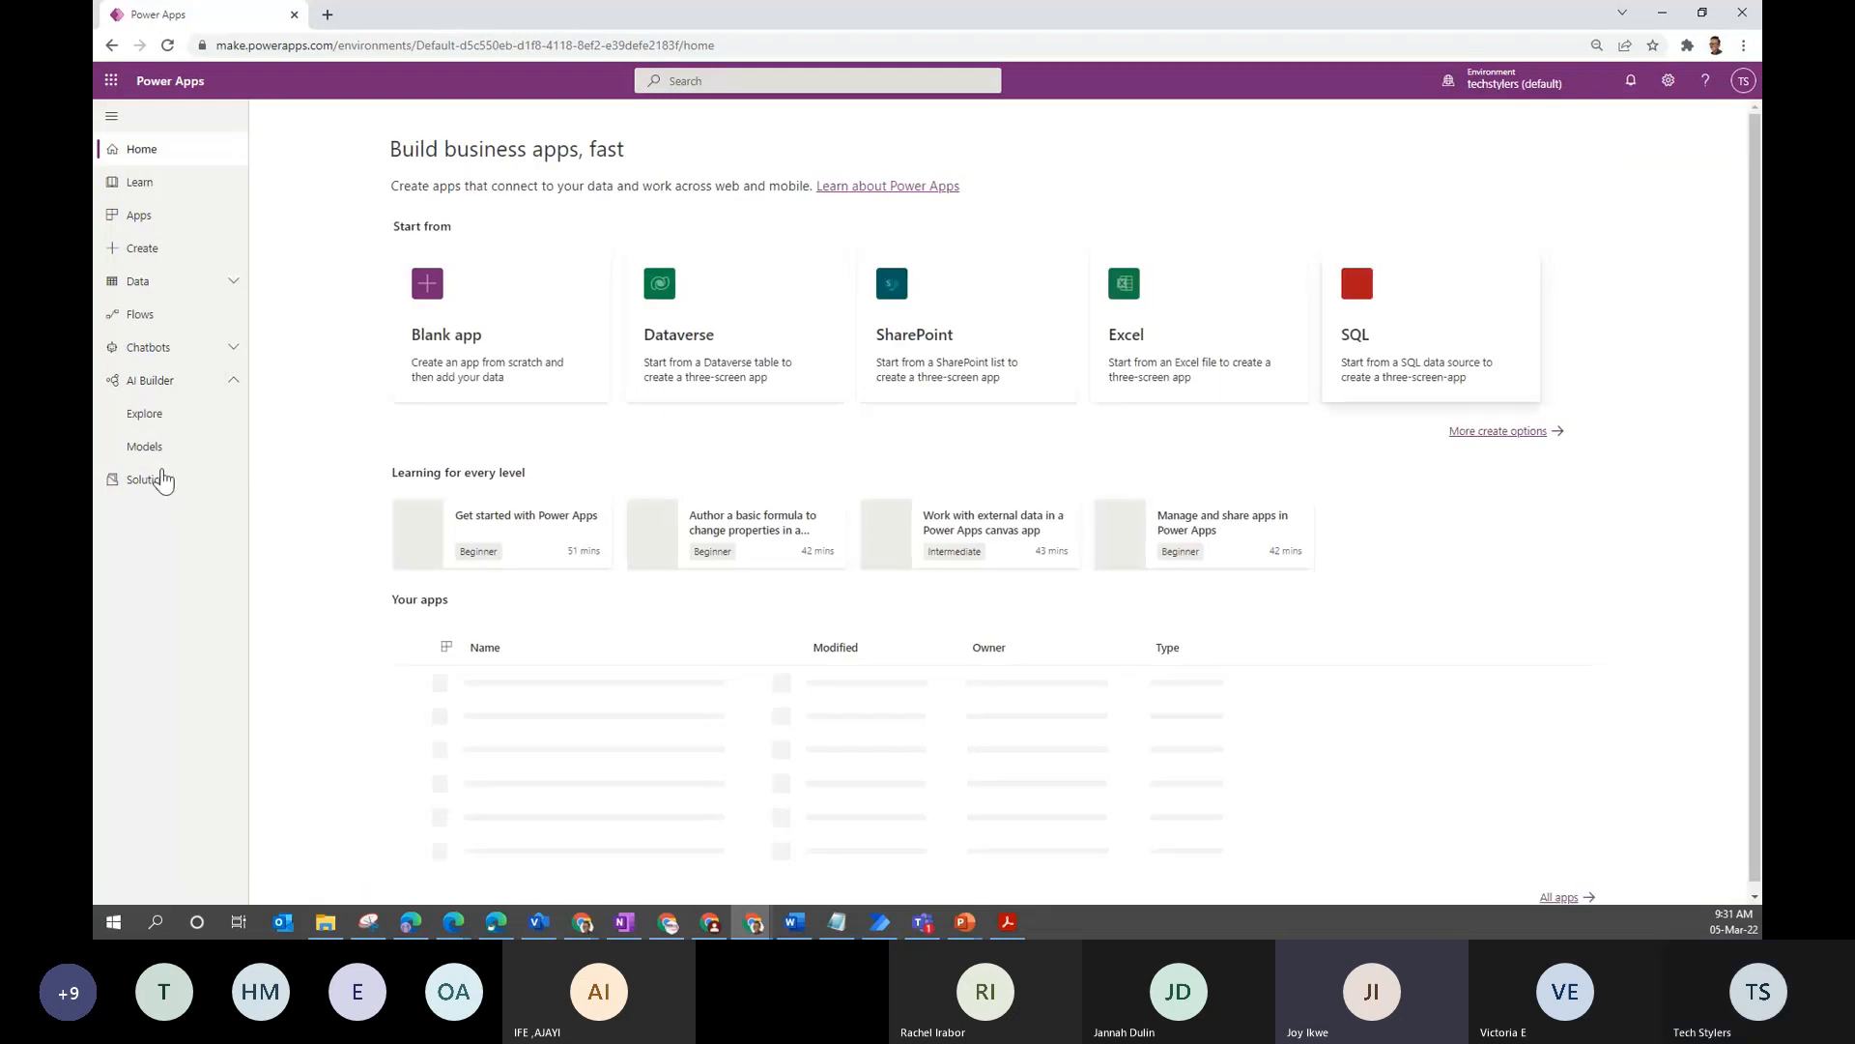
left_click(160, 450)
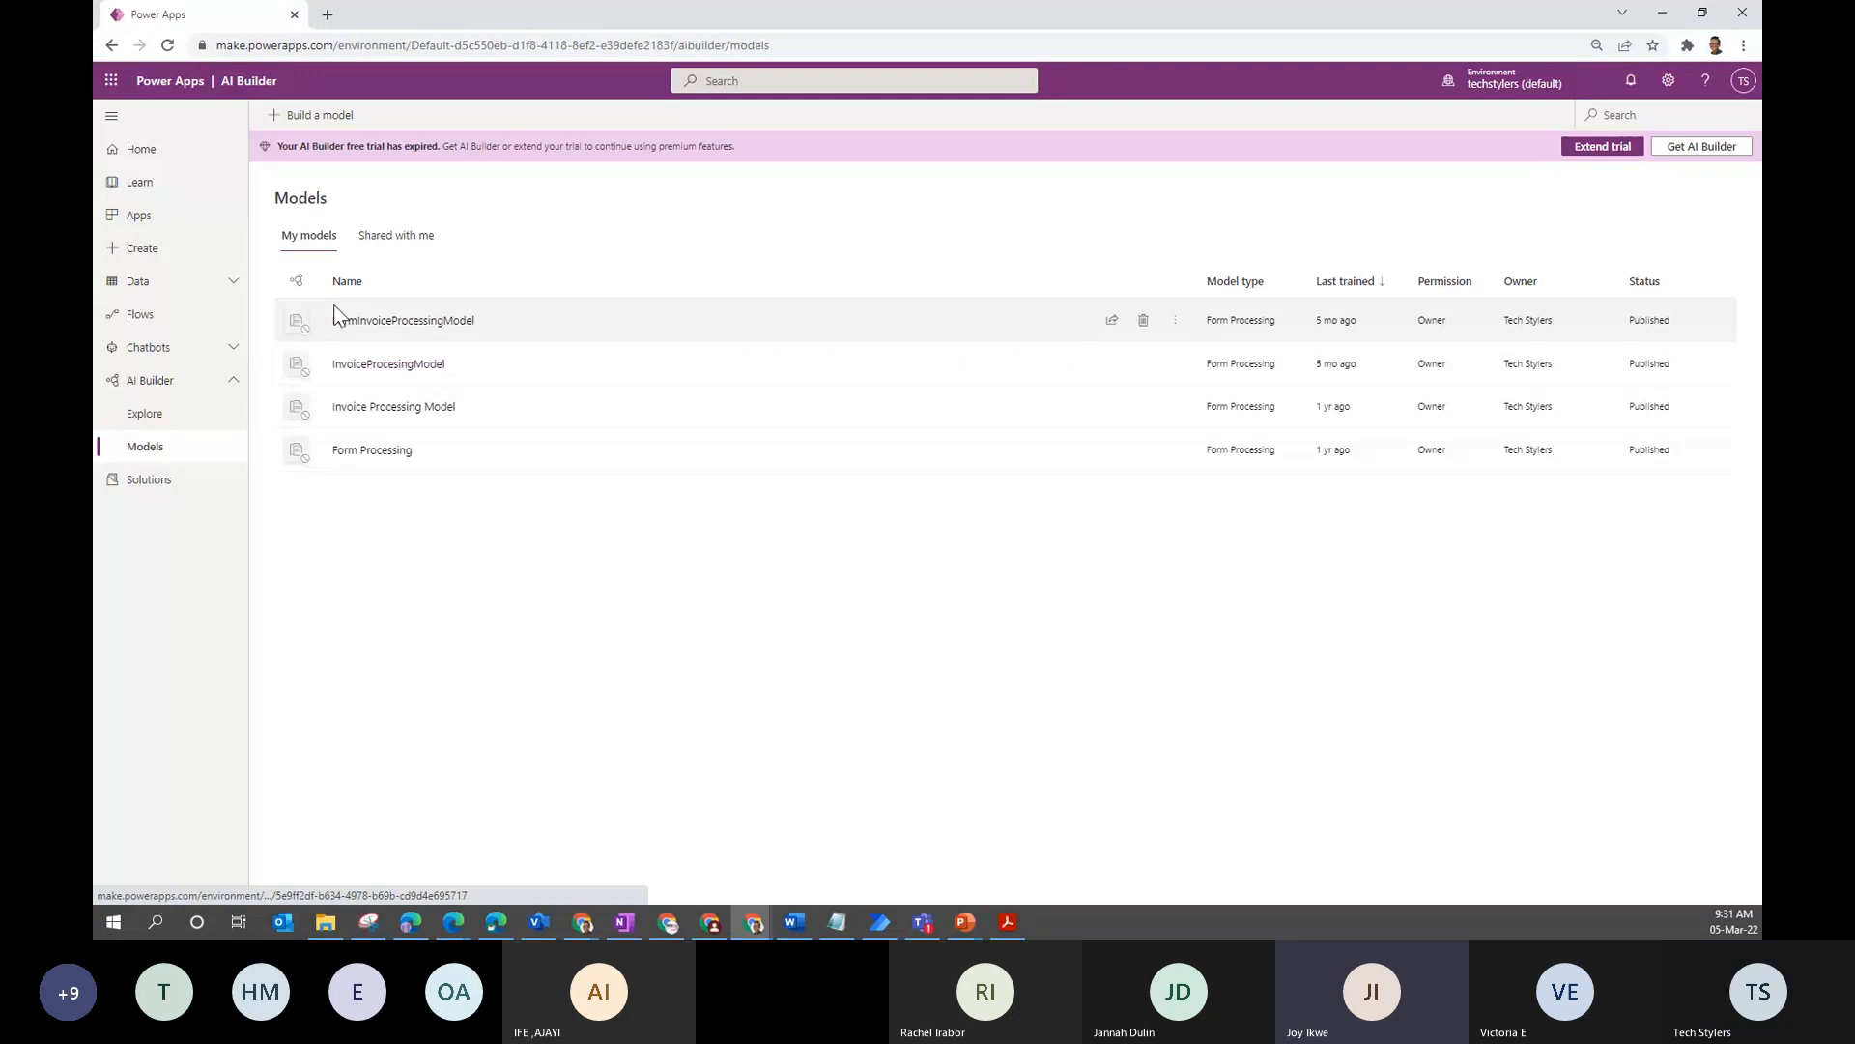
- Extend the AI Builder trial and show the Use model options for FormInvoiceProcessingModel
left_click(1612, 152)
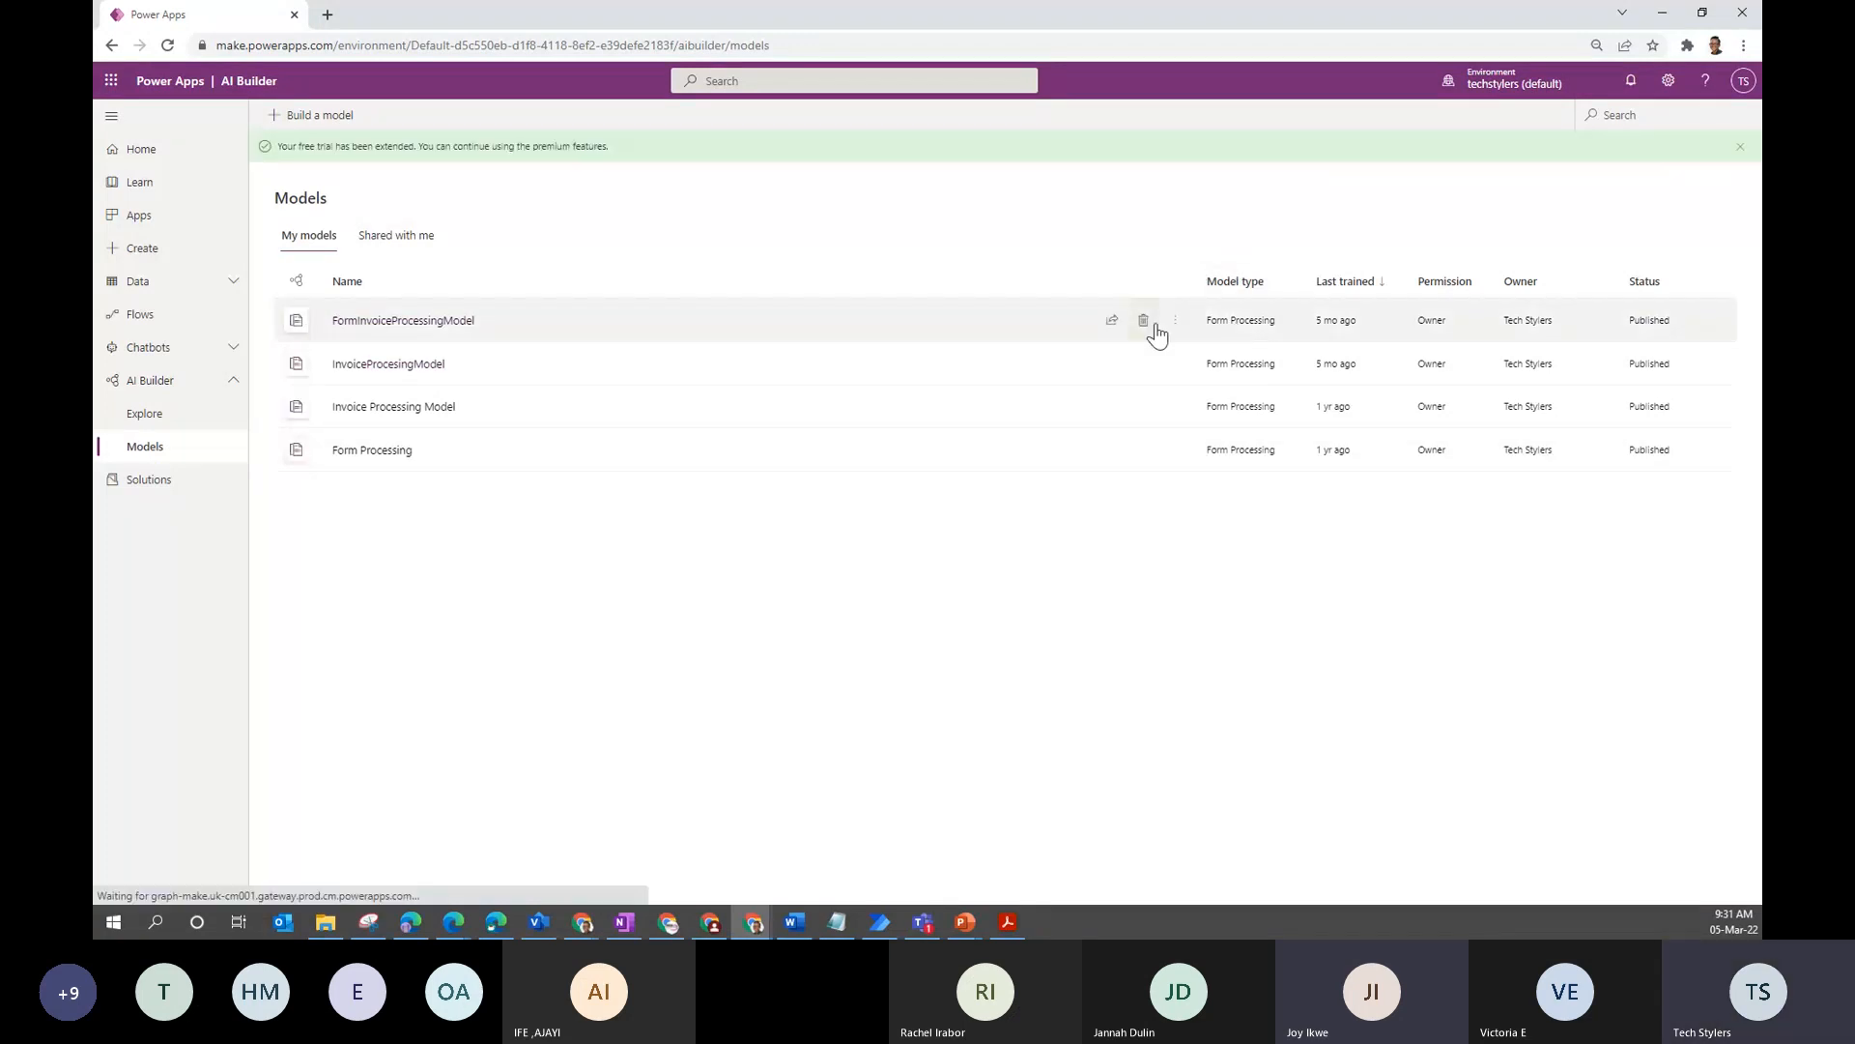
left_click(437, 322)
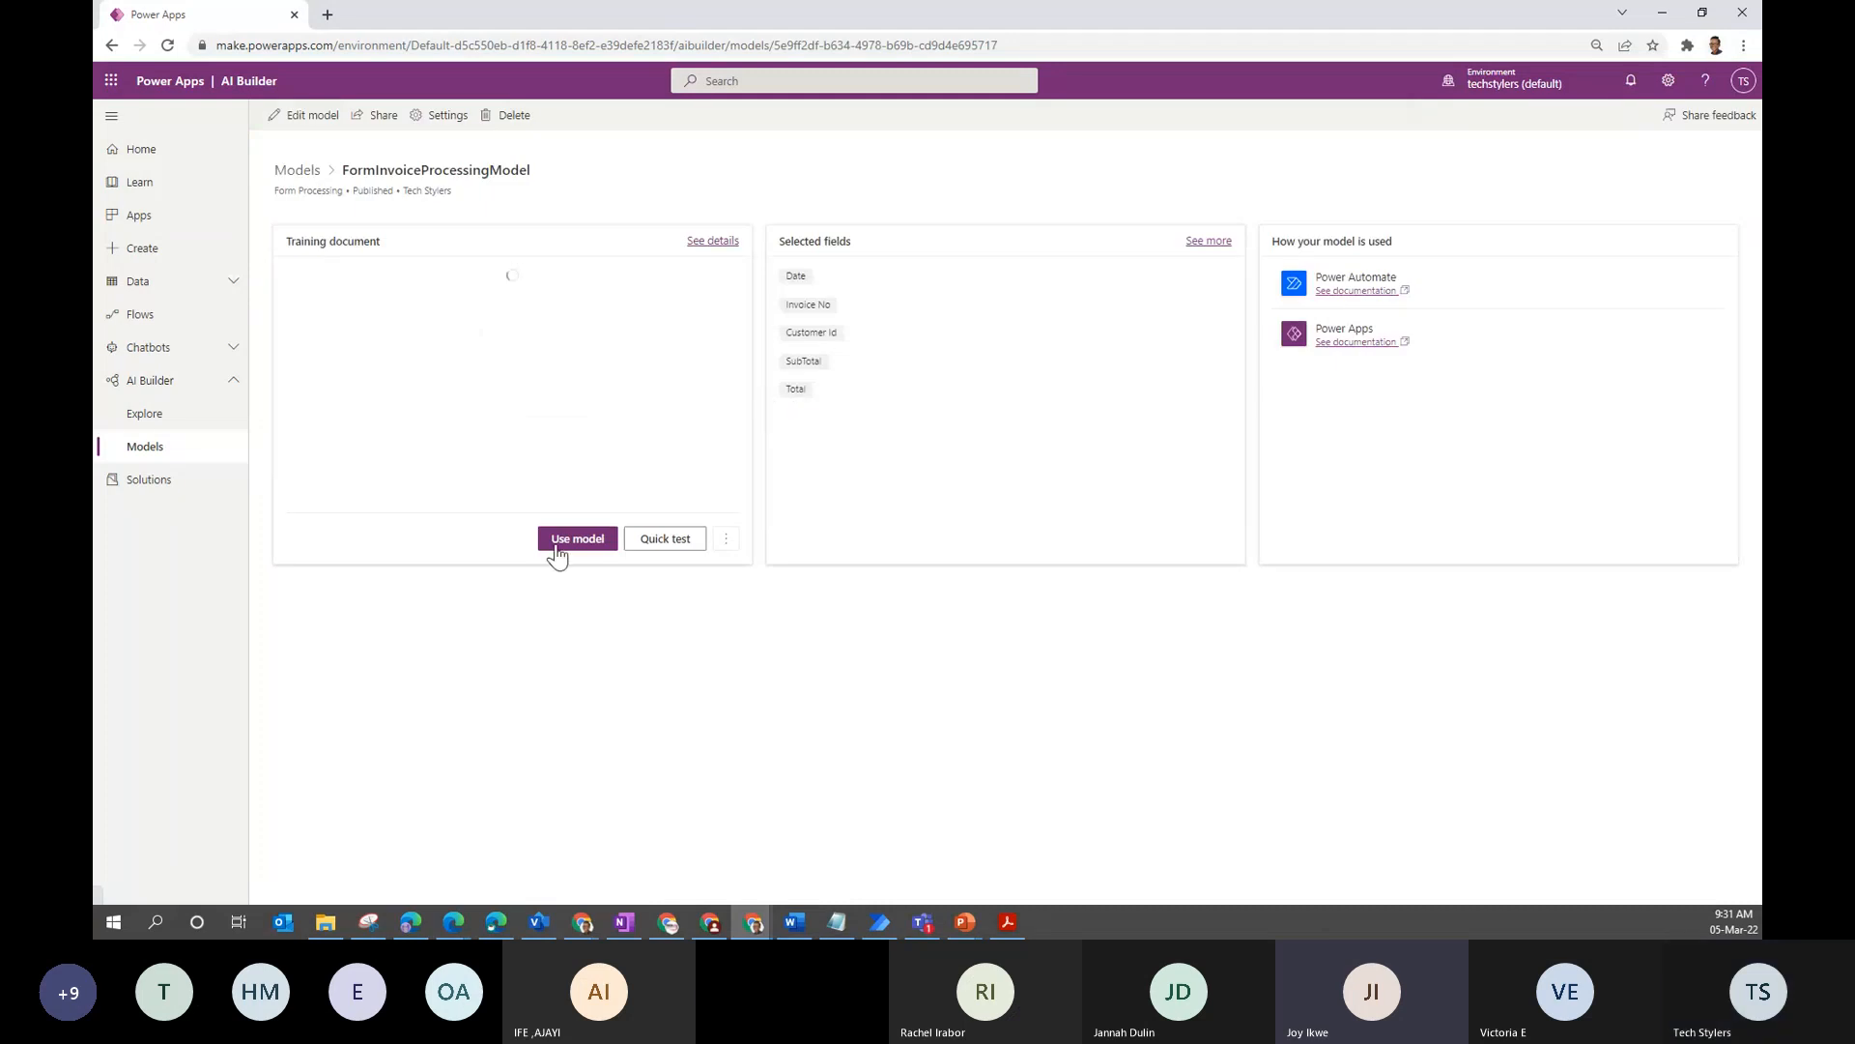
left_click(577, 539)
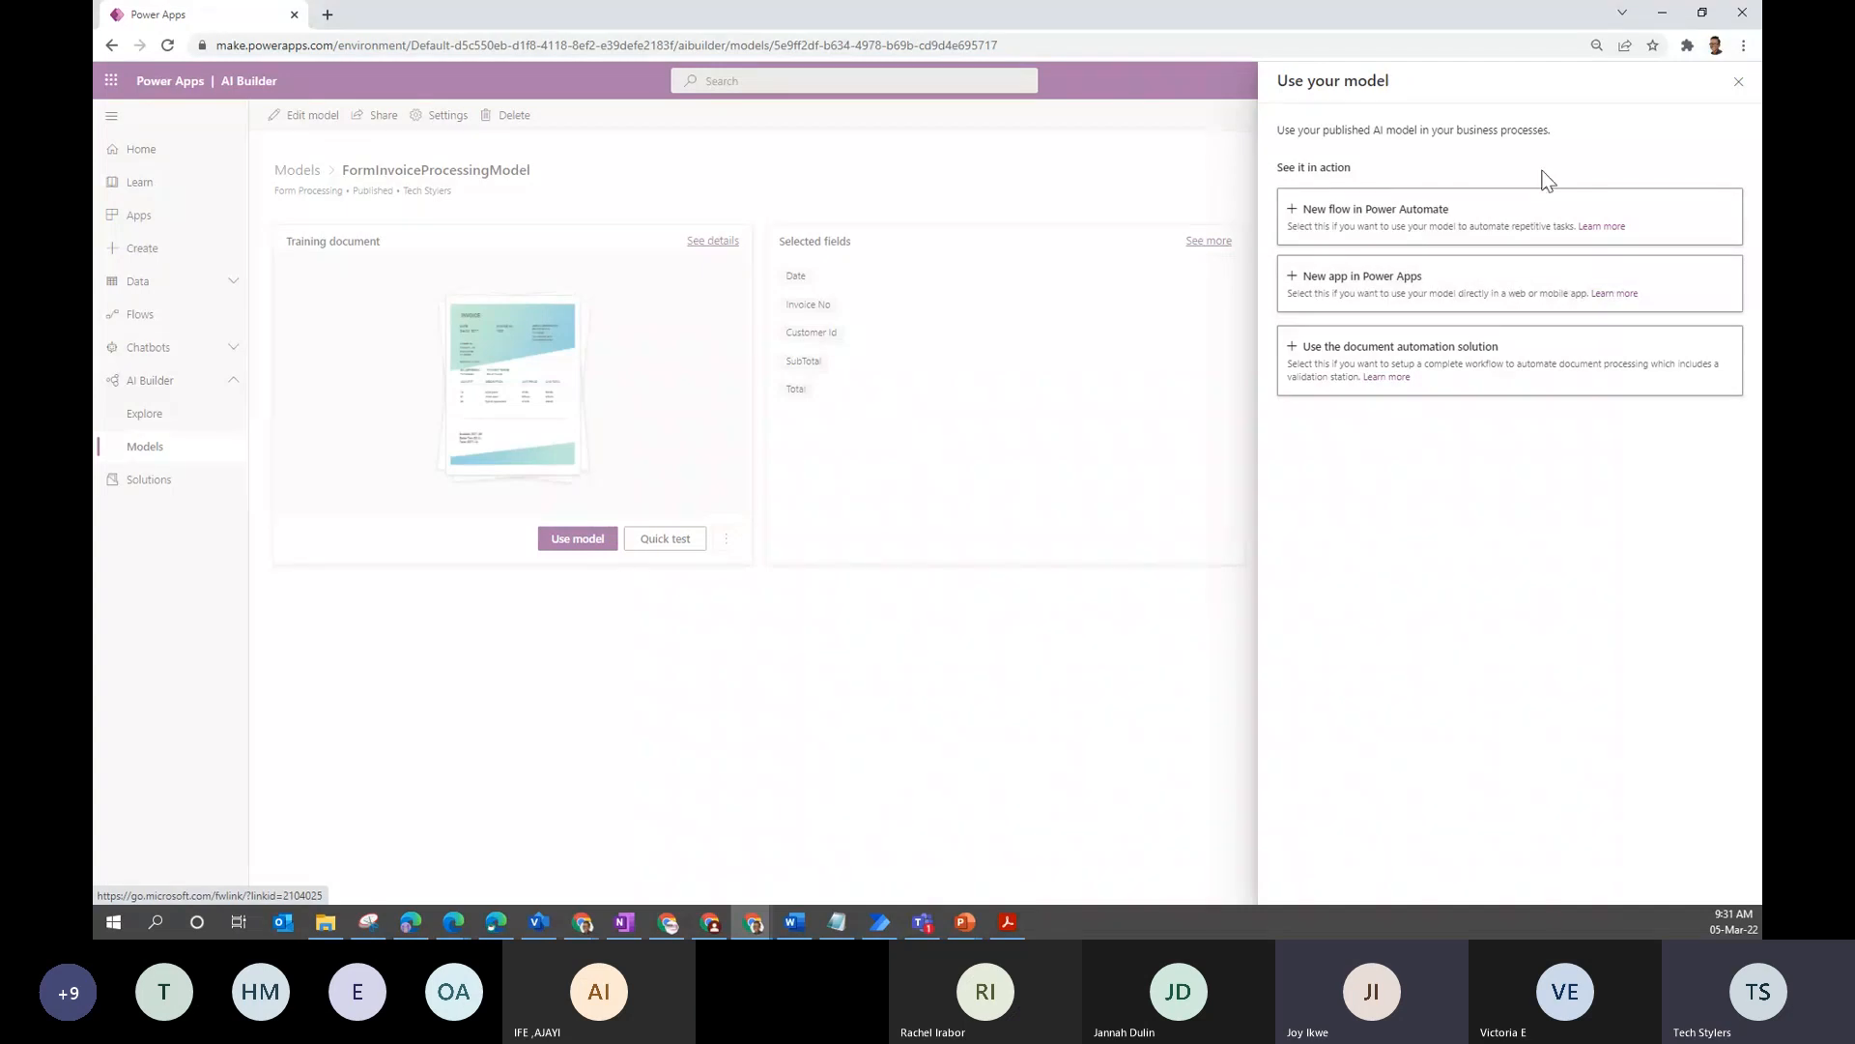
- Close the Use your model pane and switch over to the presentation slides
left_click(1731, 79)
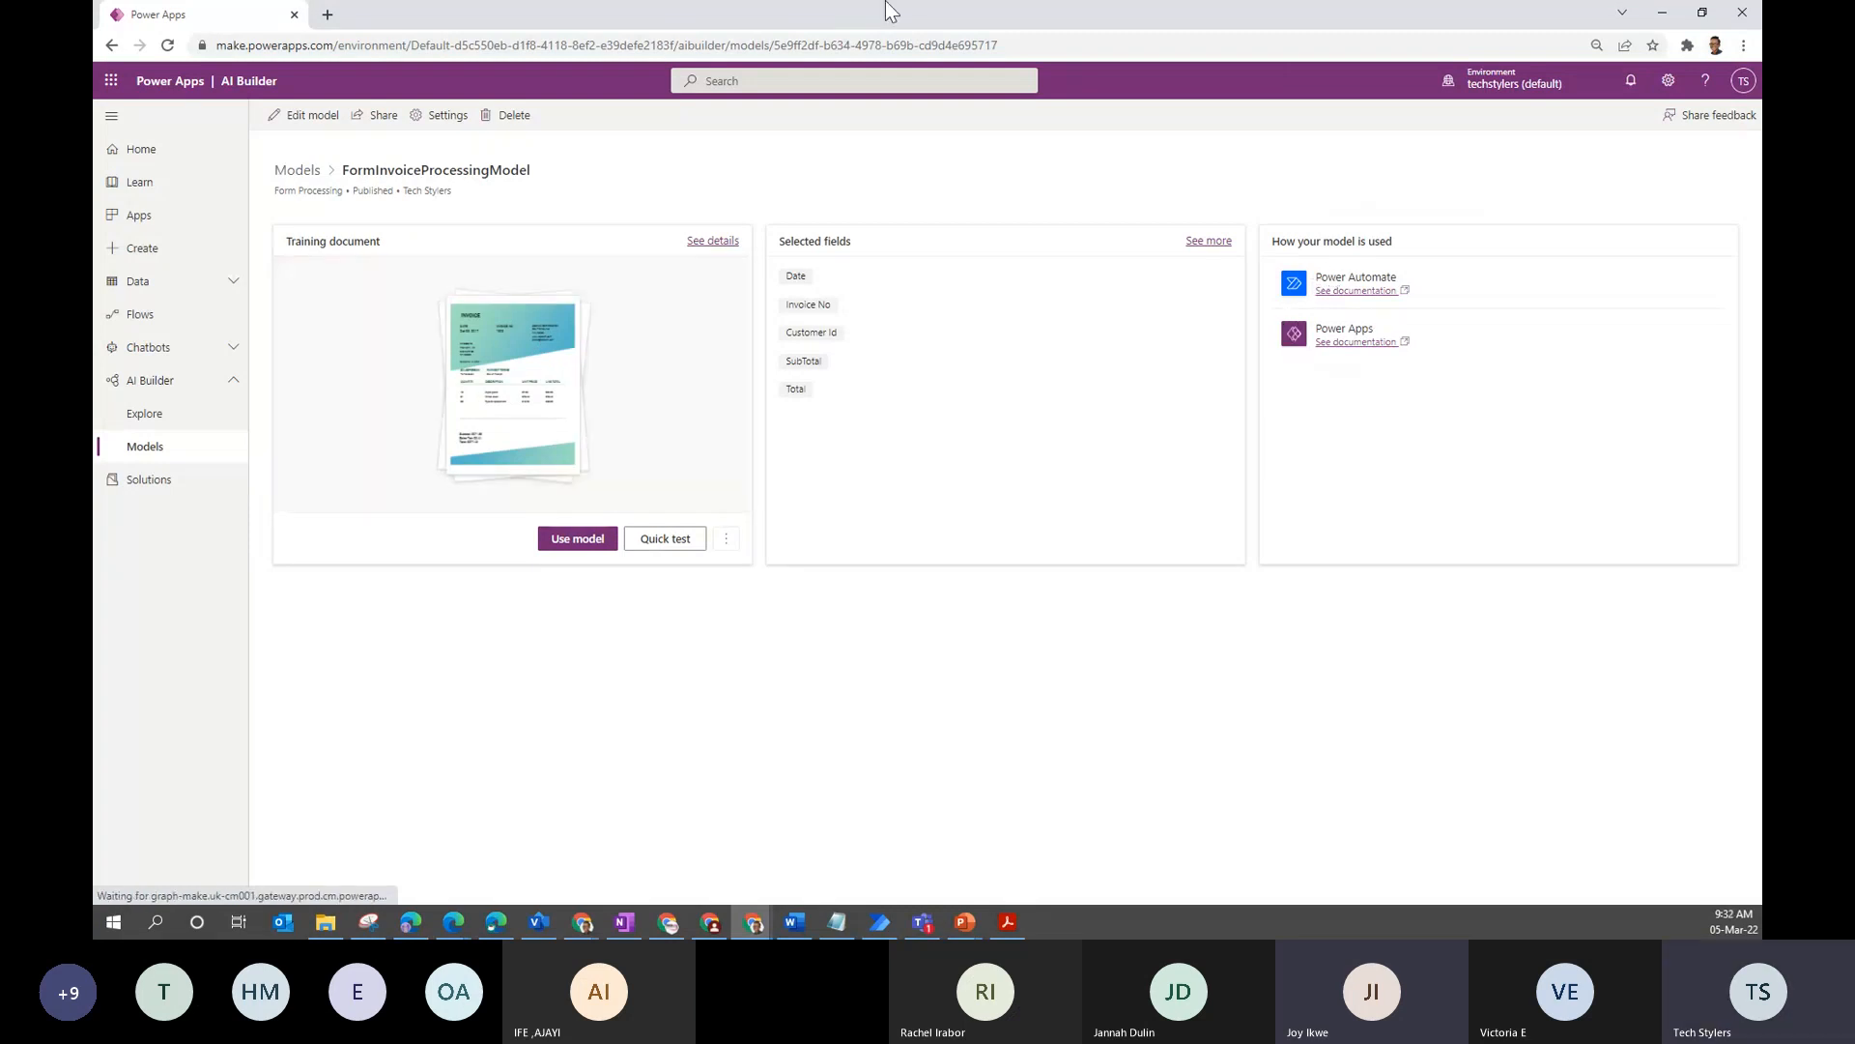
key("alt+Tab")
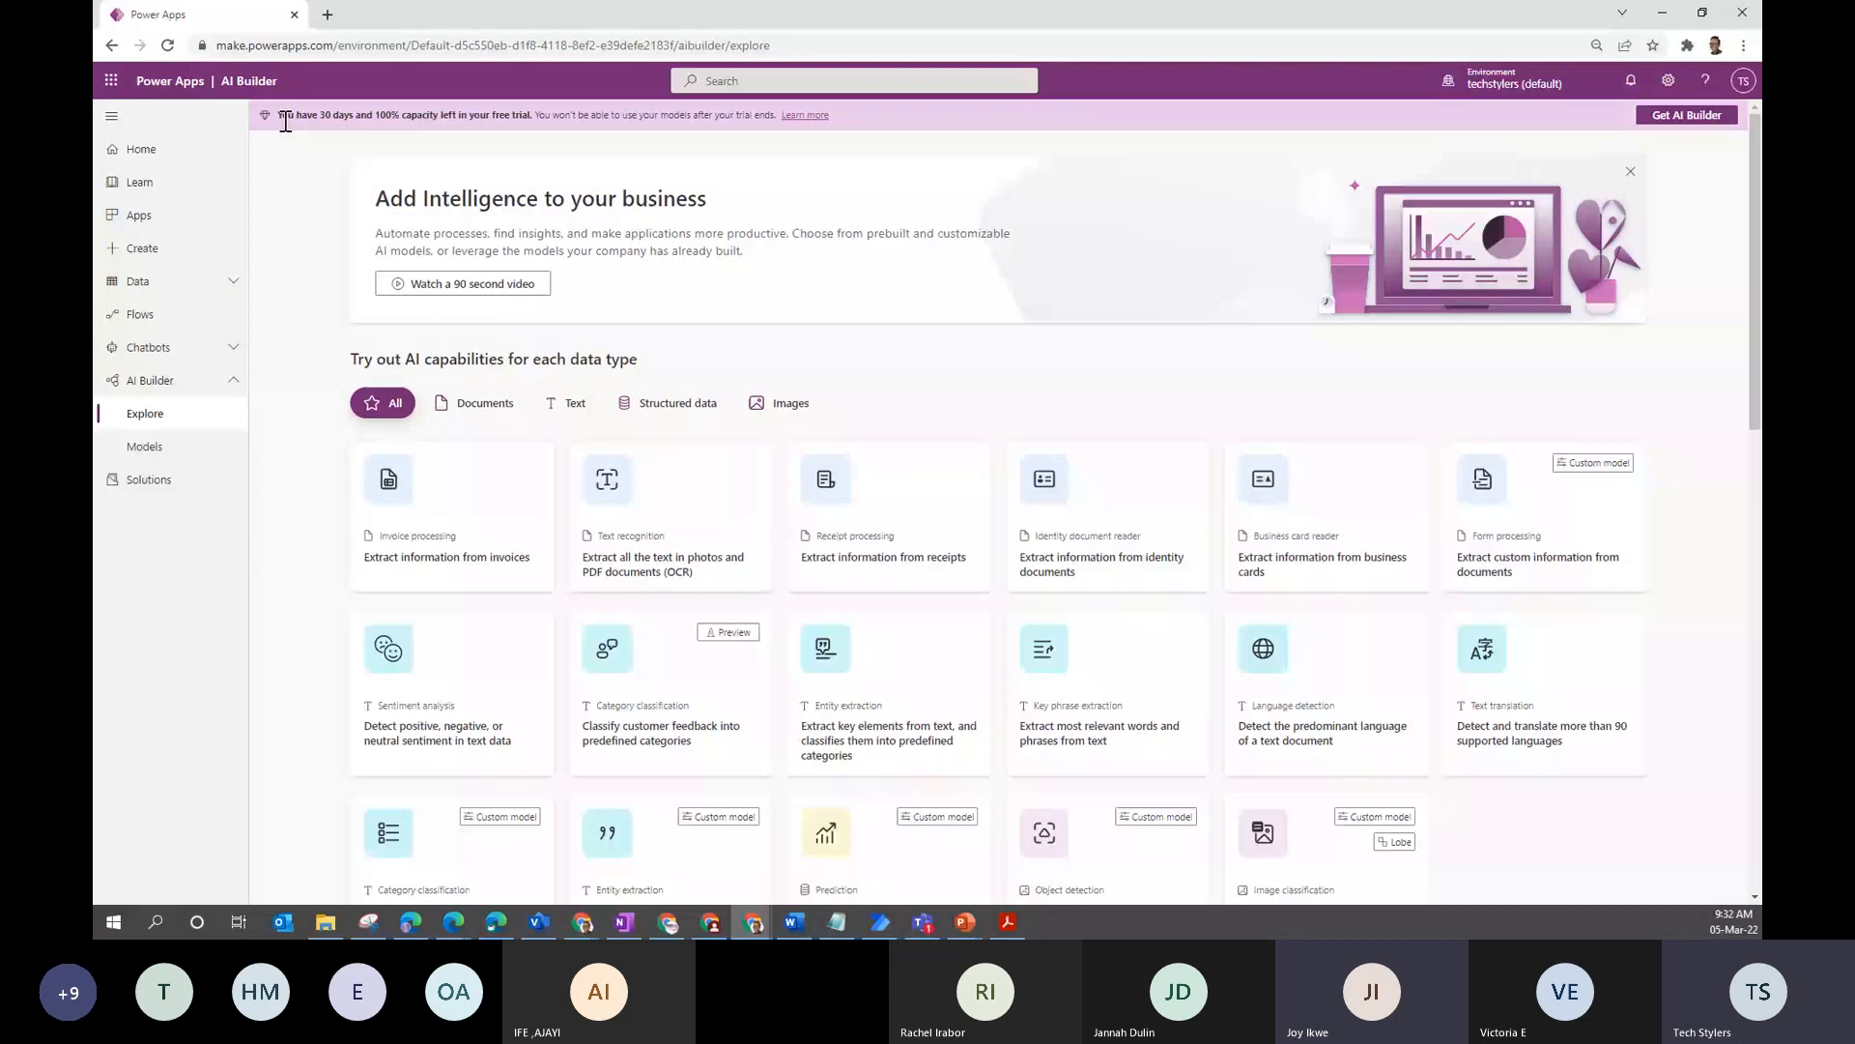
- Highlight the 30-day trial notice, then move the browser aside to show the slide and back
left_click_drag(283, 117, 367, 117)
left_click_drag(288, 115, 548, 120)
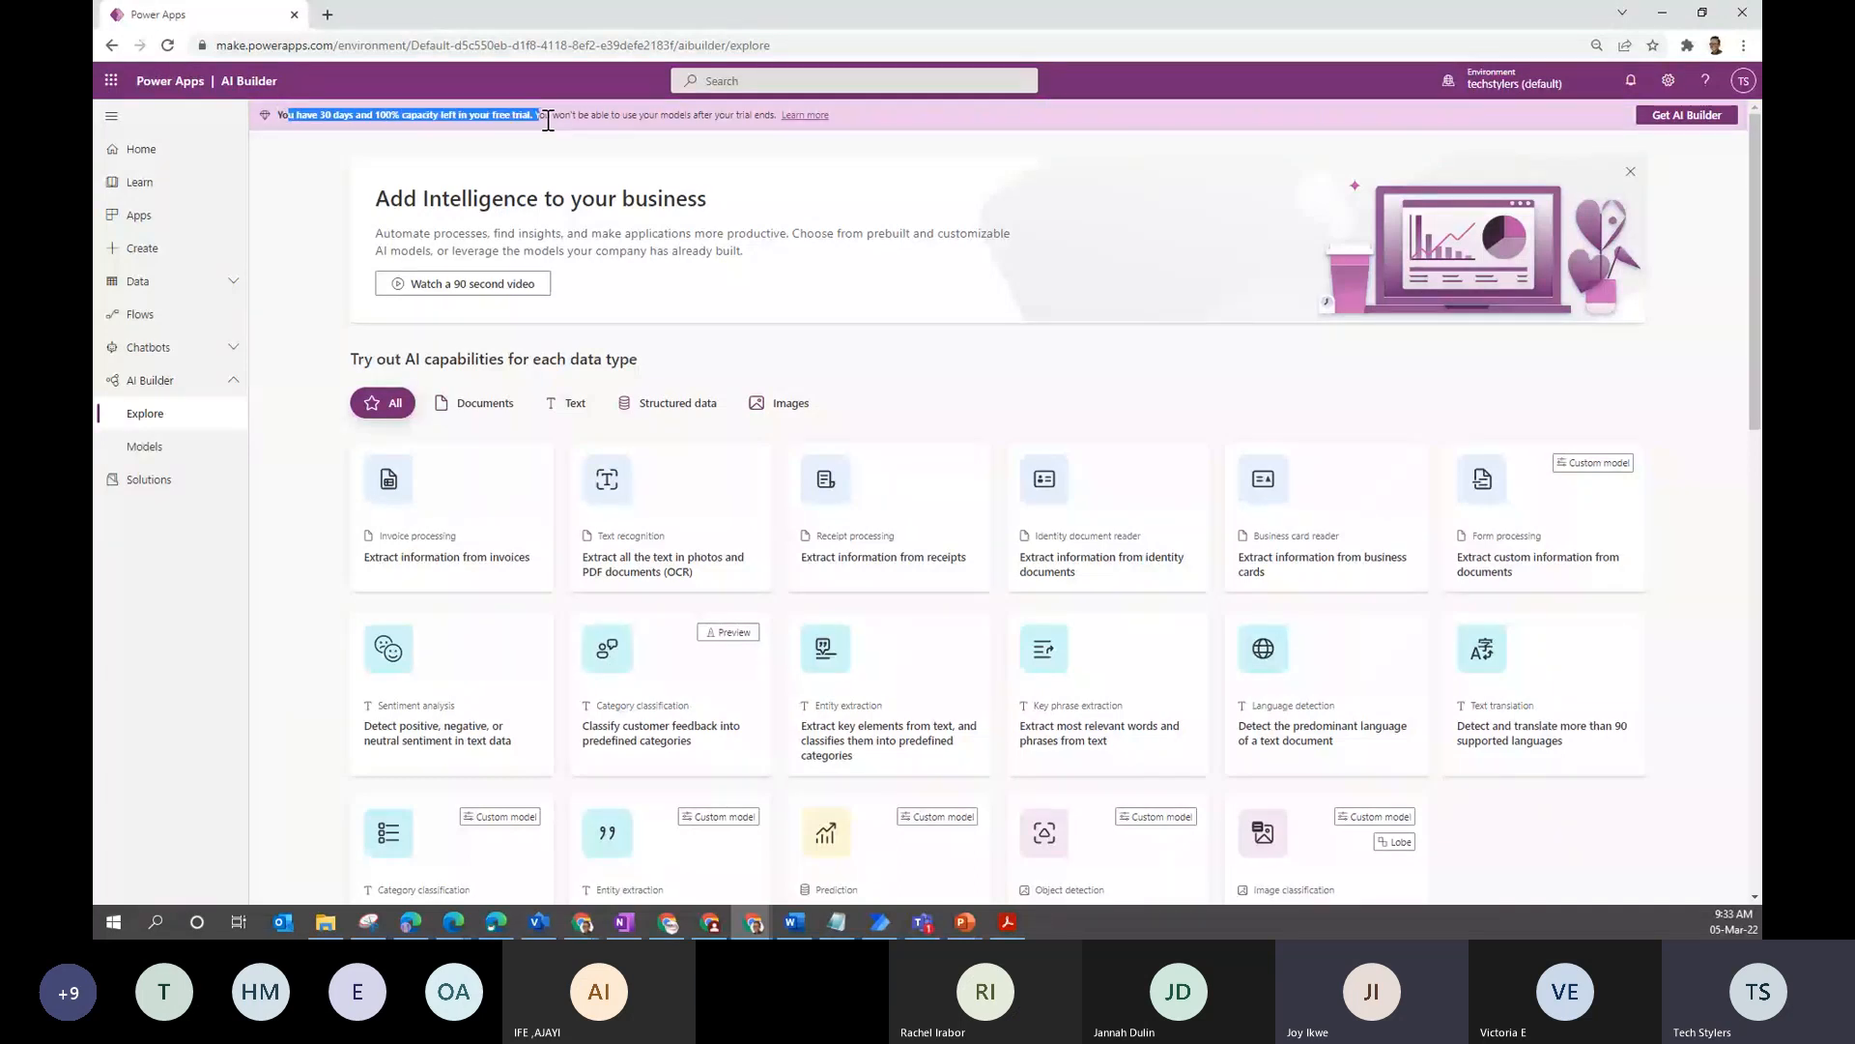
left_click(1003, 119)
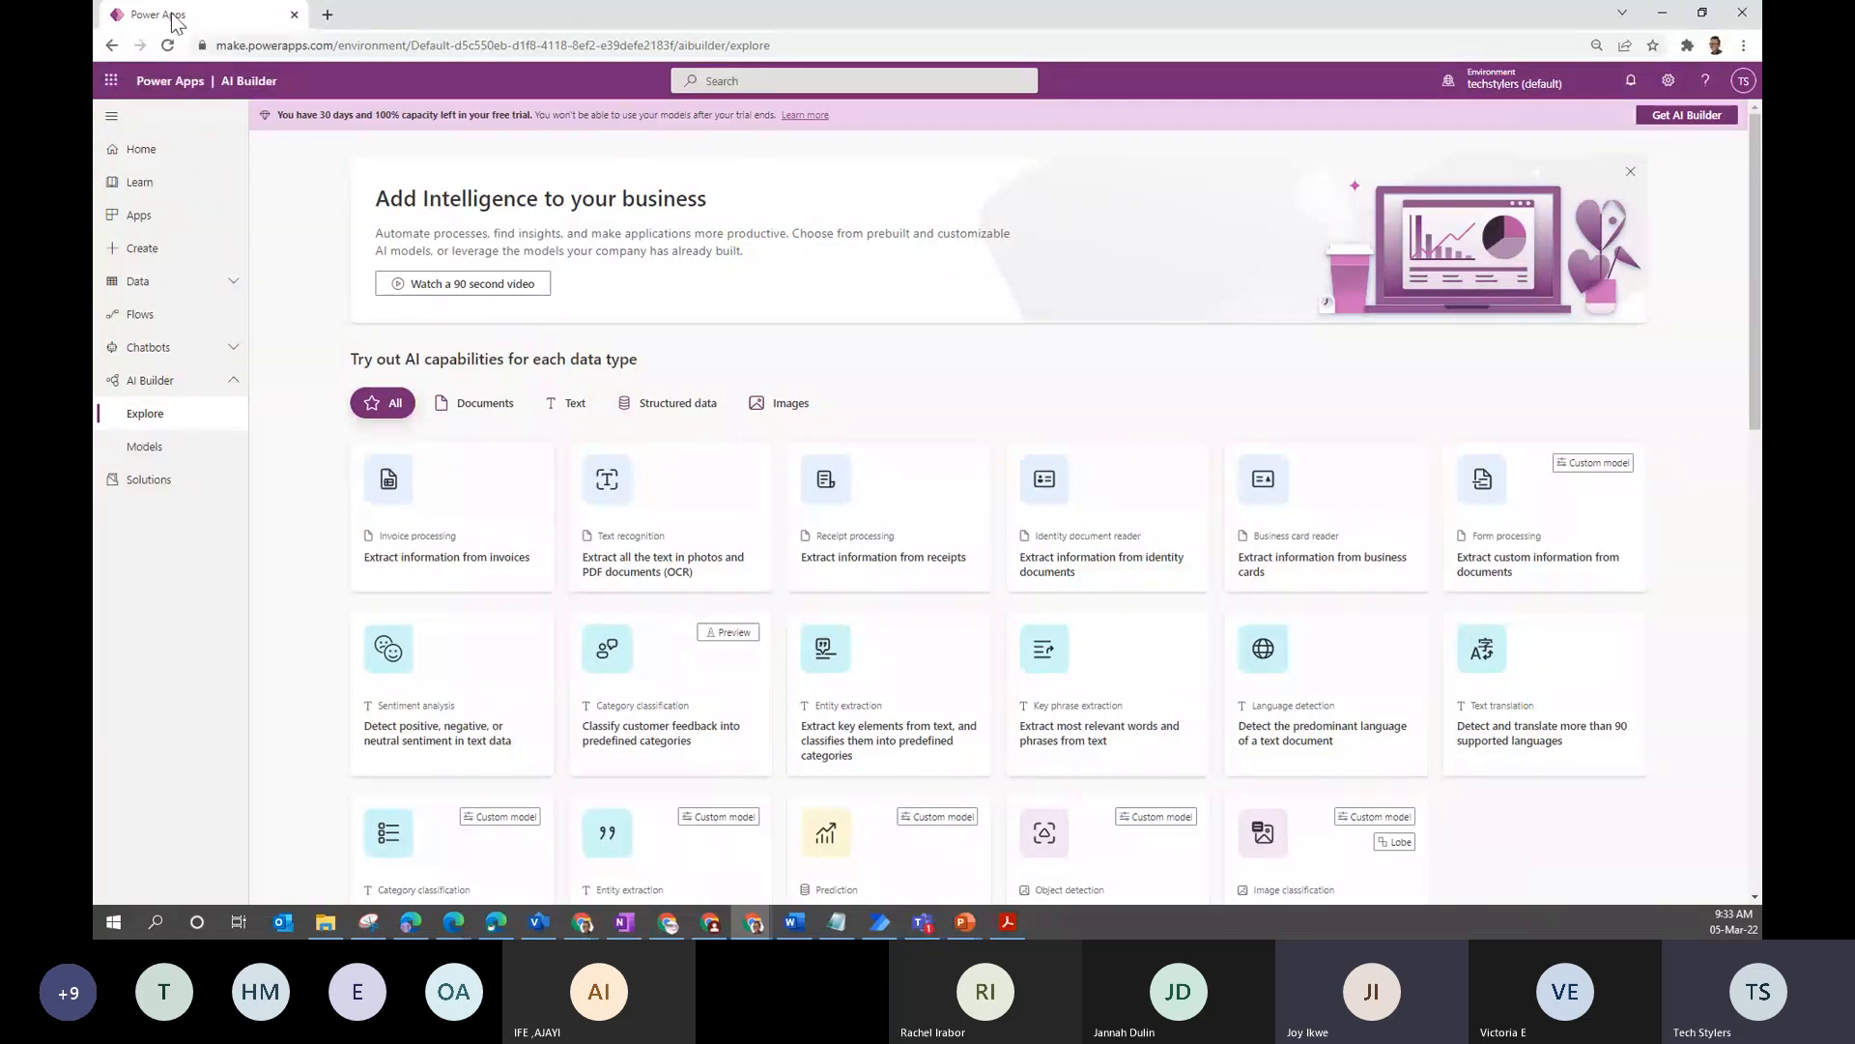
left_click_drag(174, 17, 93, 257)
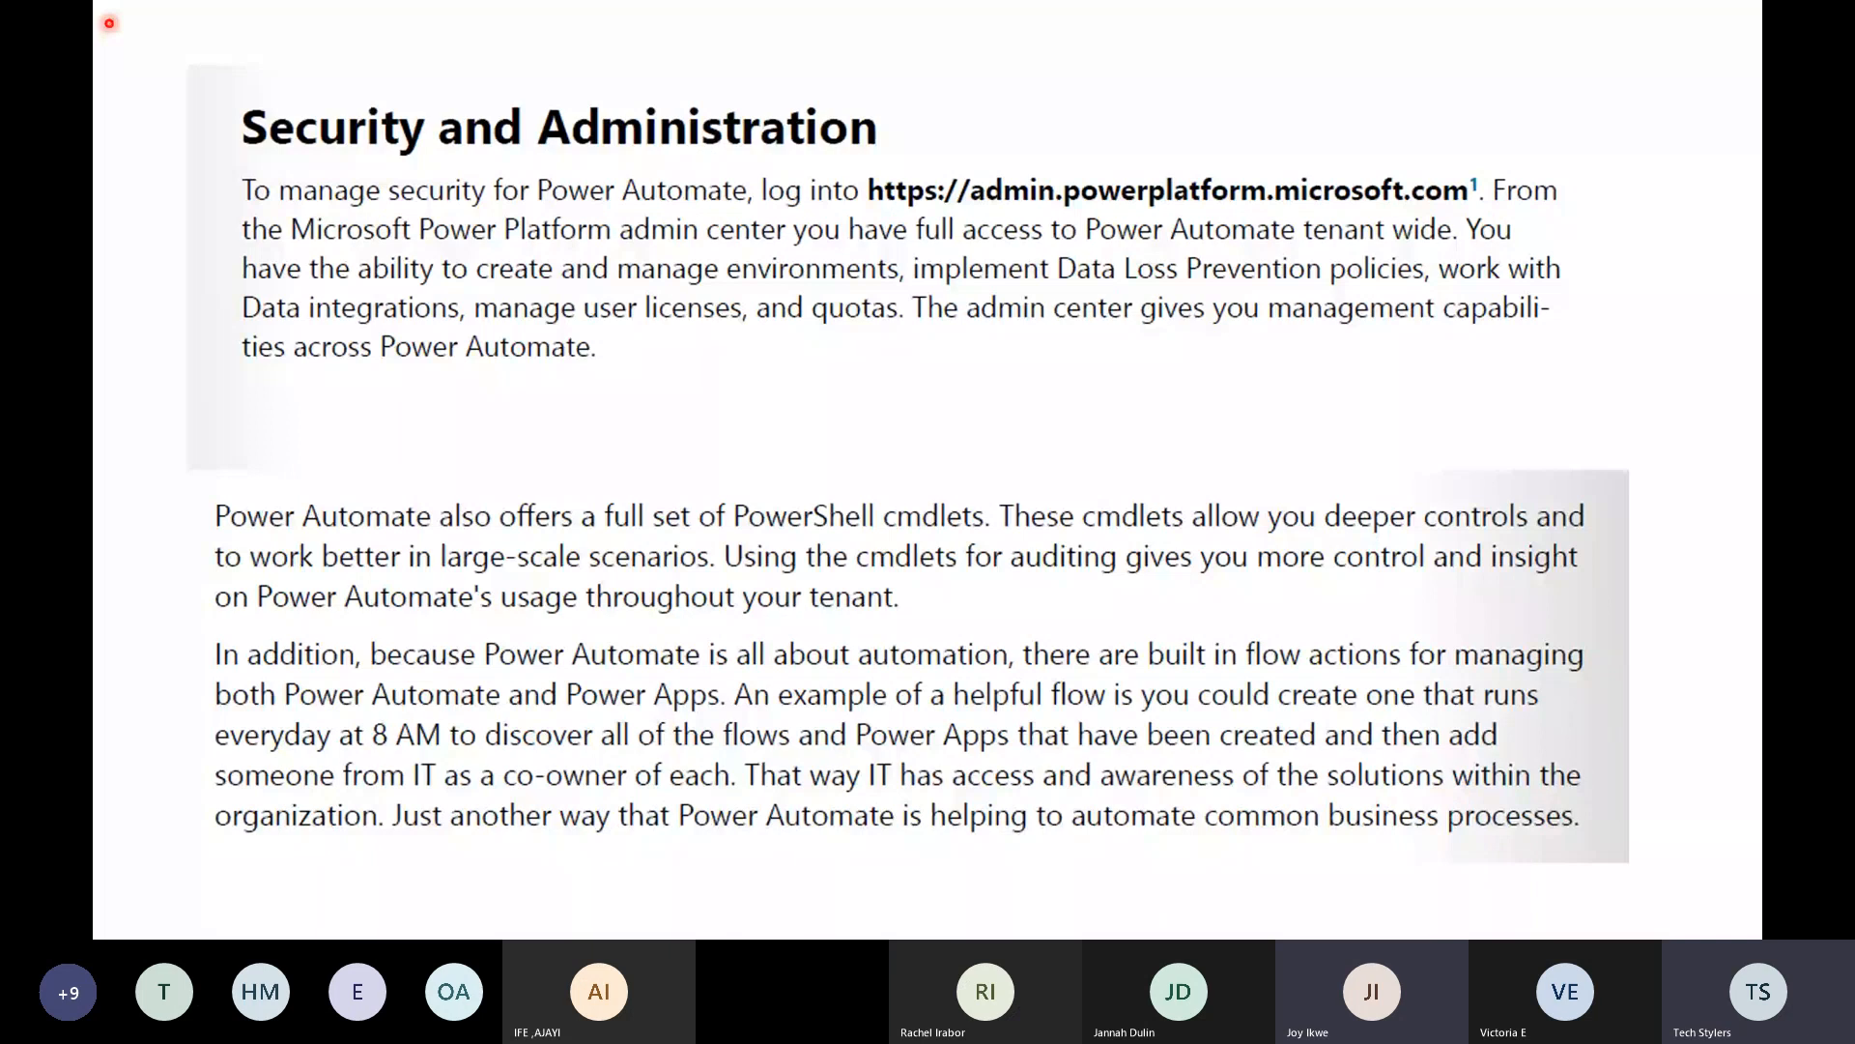
left_click_drag(95, 418, 705, 1)
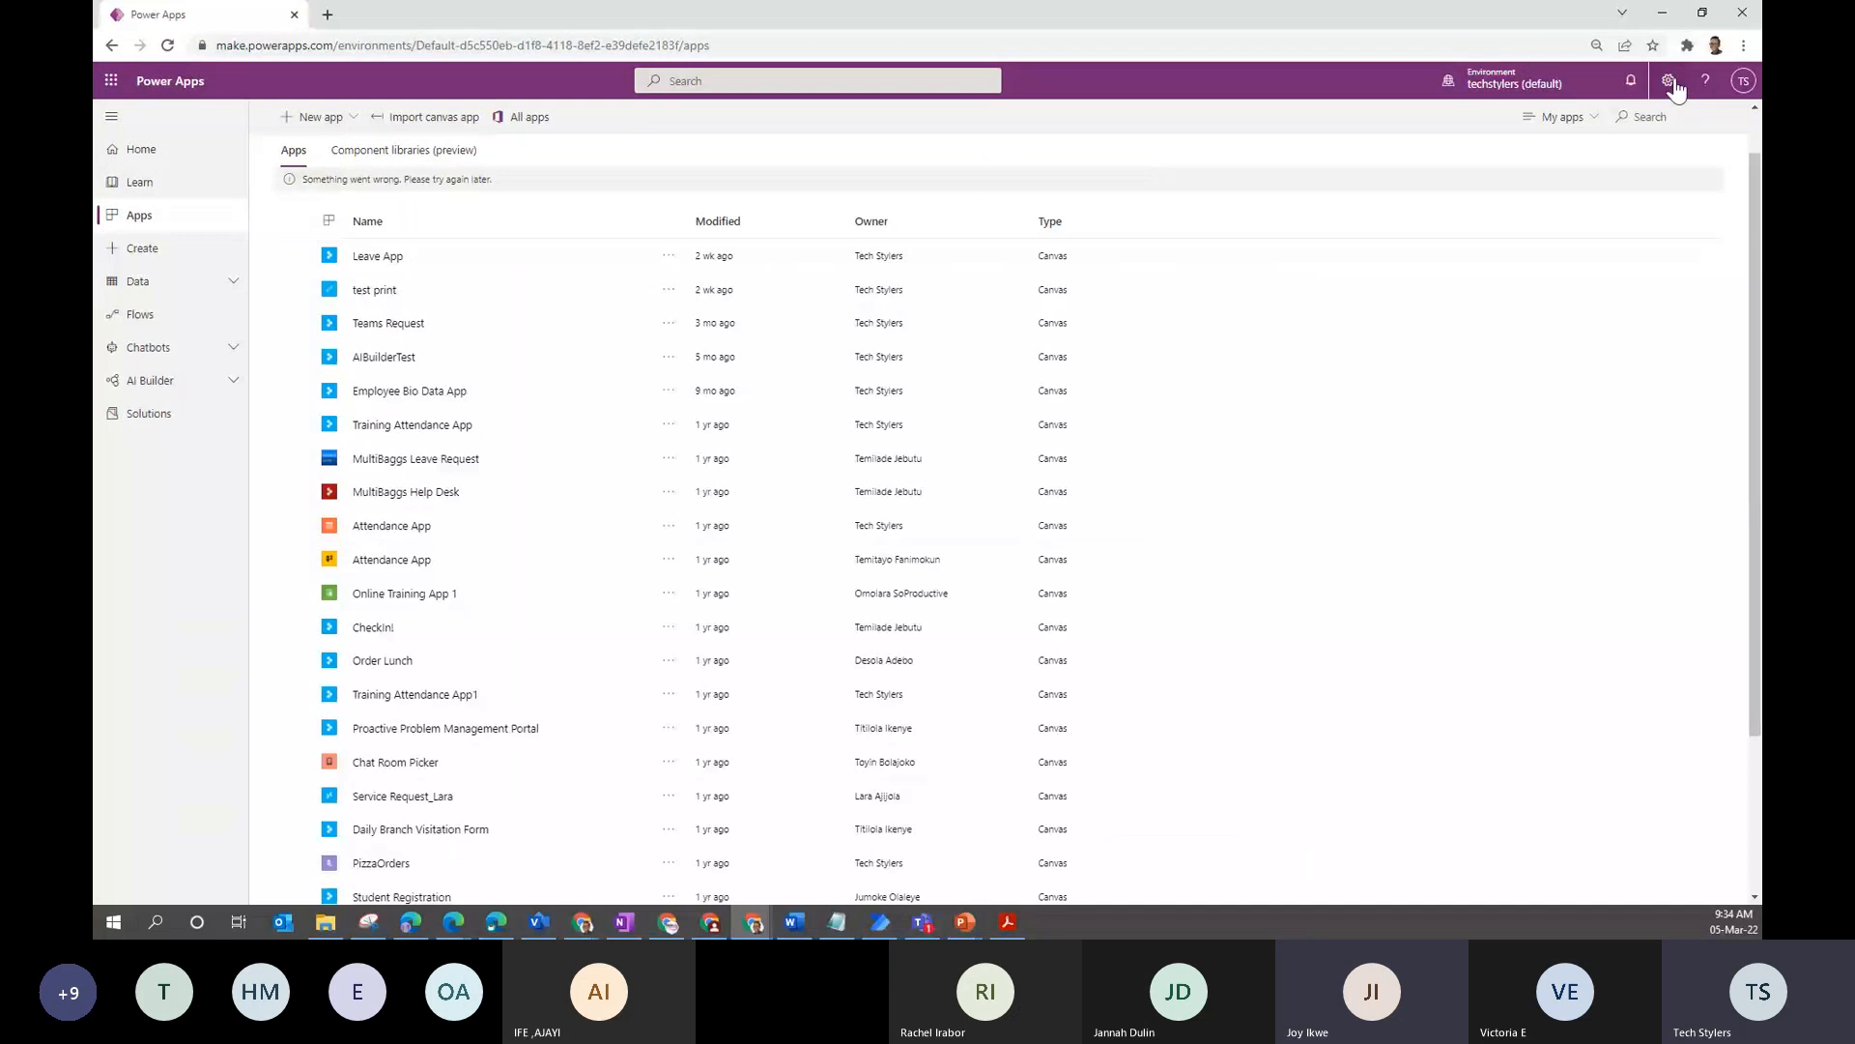
- Open the Power Platform admin center from the Power Apps settings menu
left_click(1669, 82)
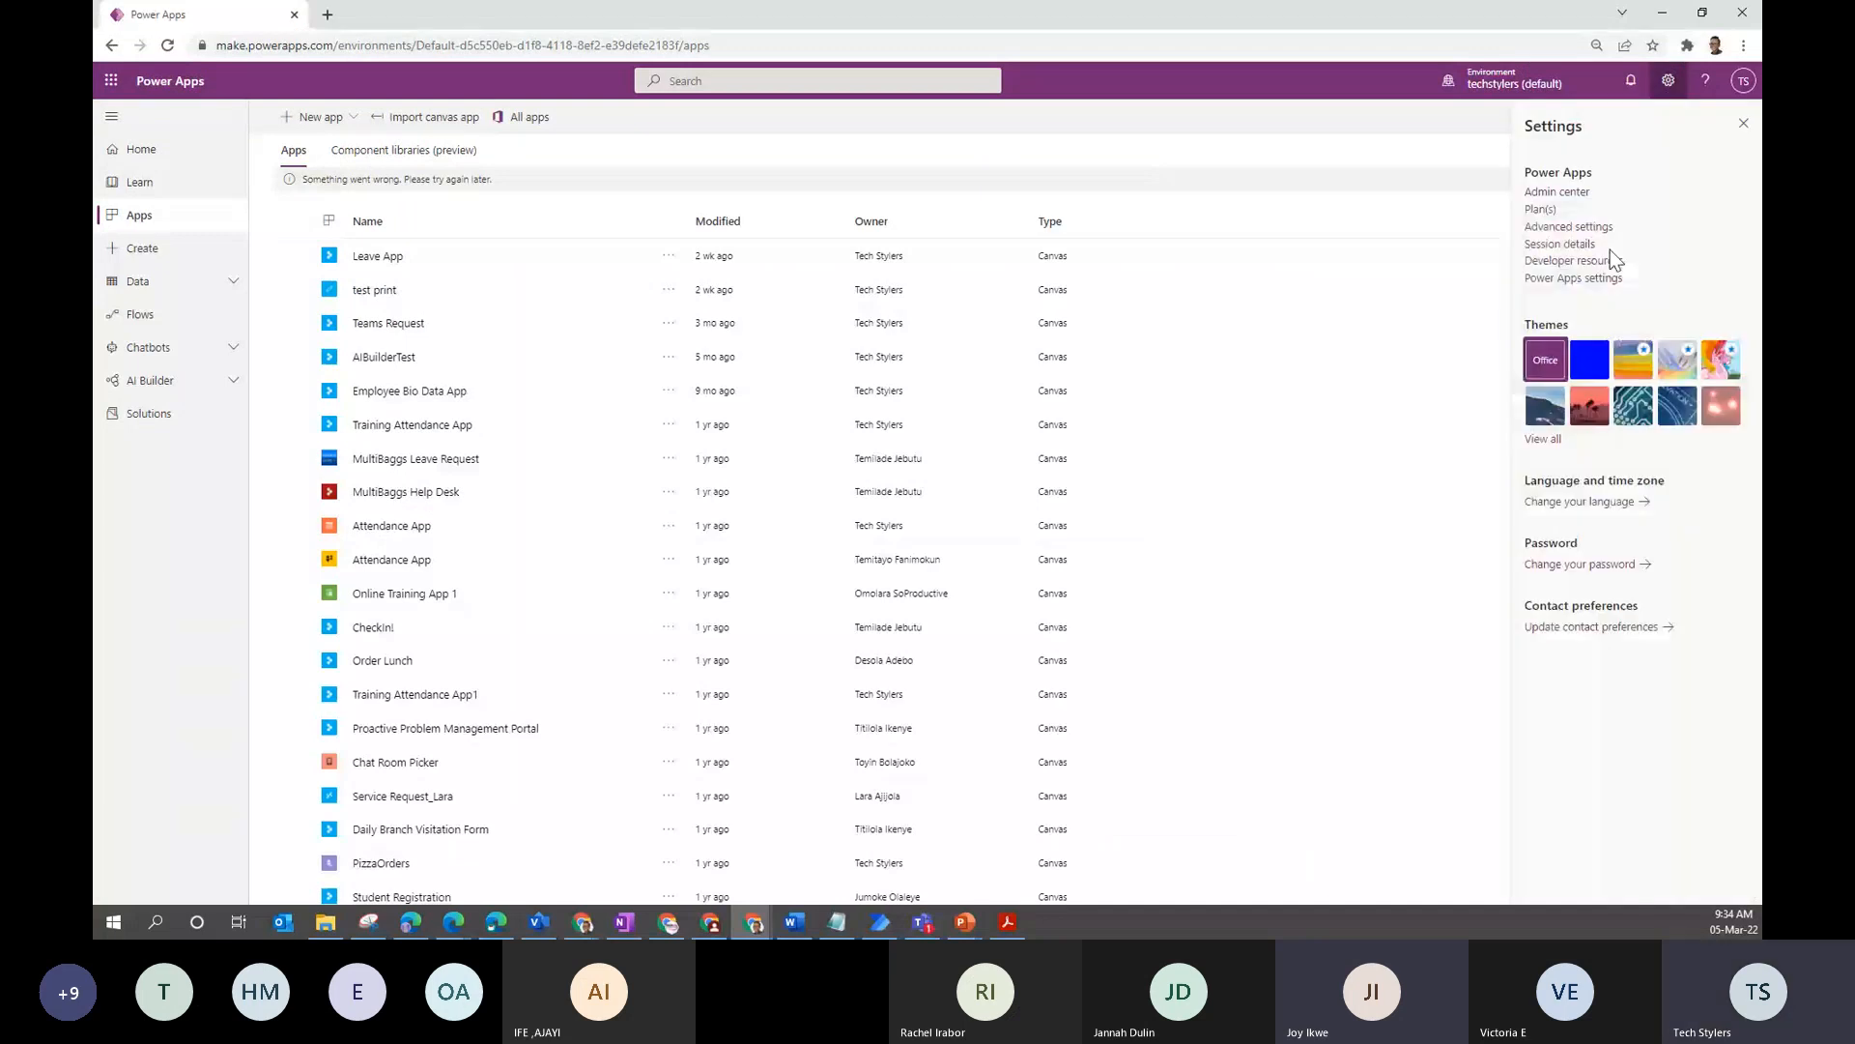
left_click(1557, 192)
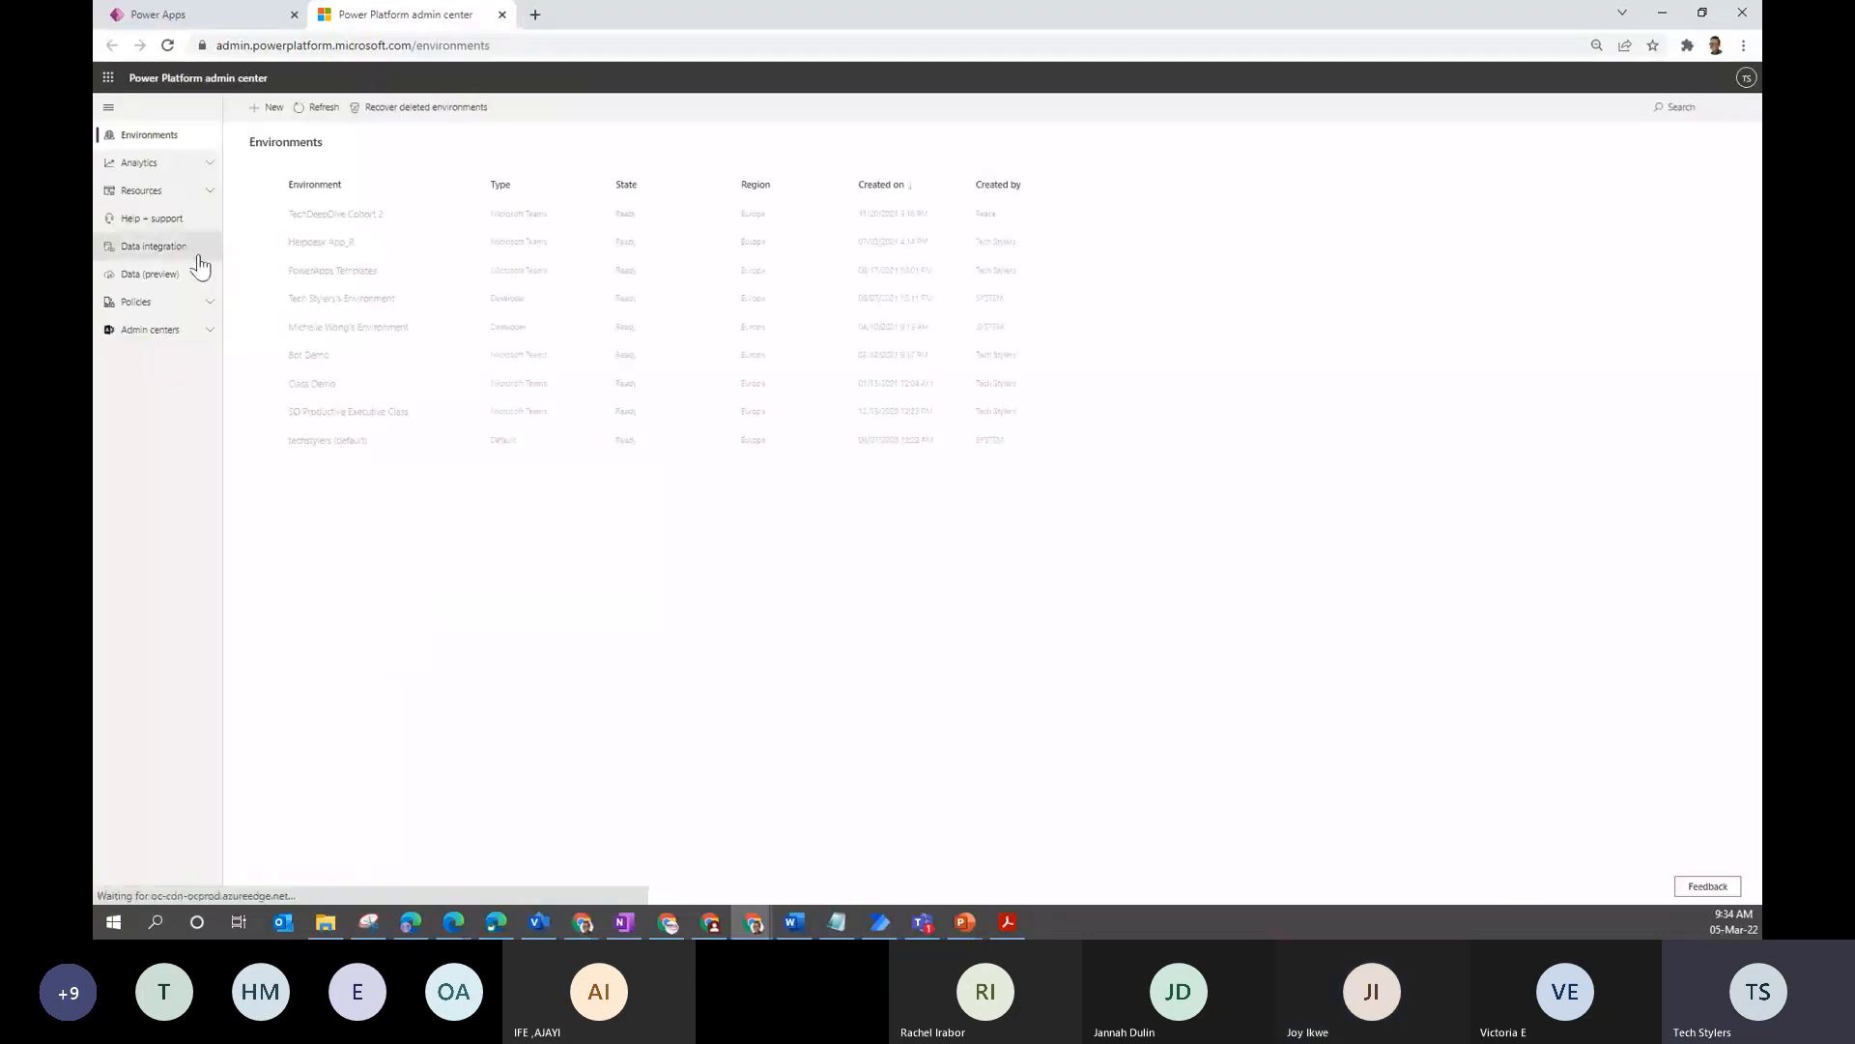
- Step through the DLP Non-Microsoft Usage policy to its environments, then view Power Automate analytics
left_click(183, 309)
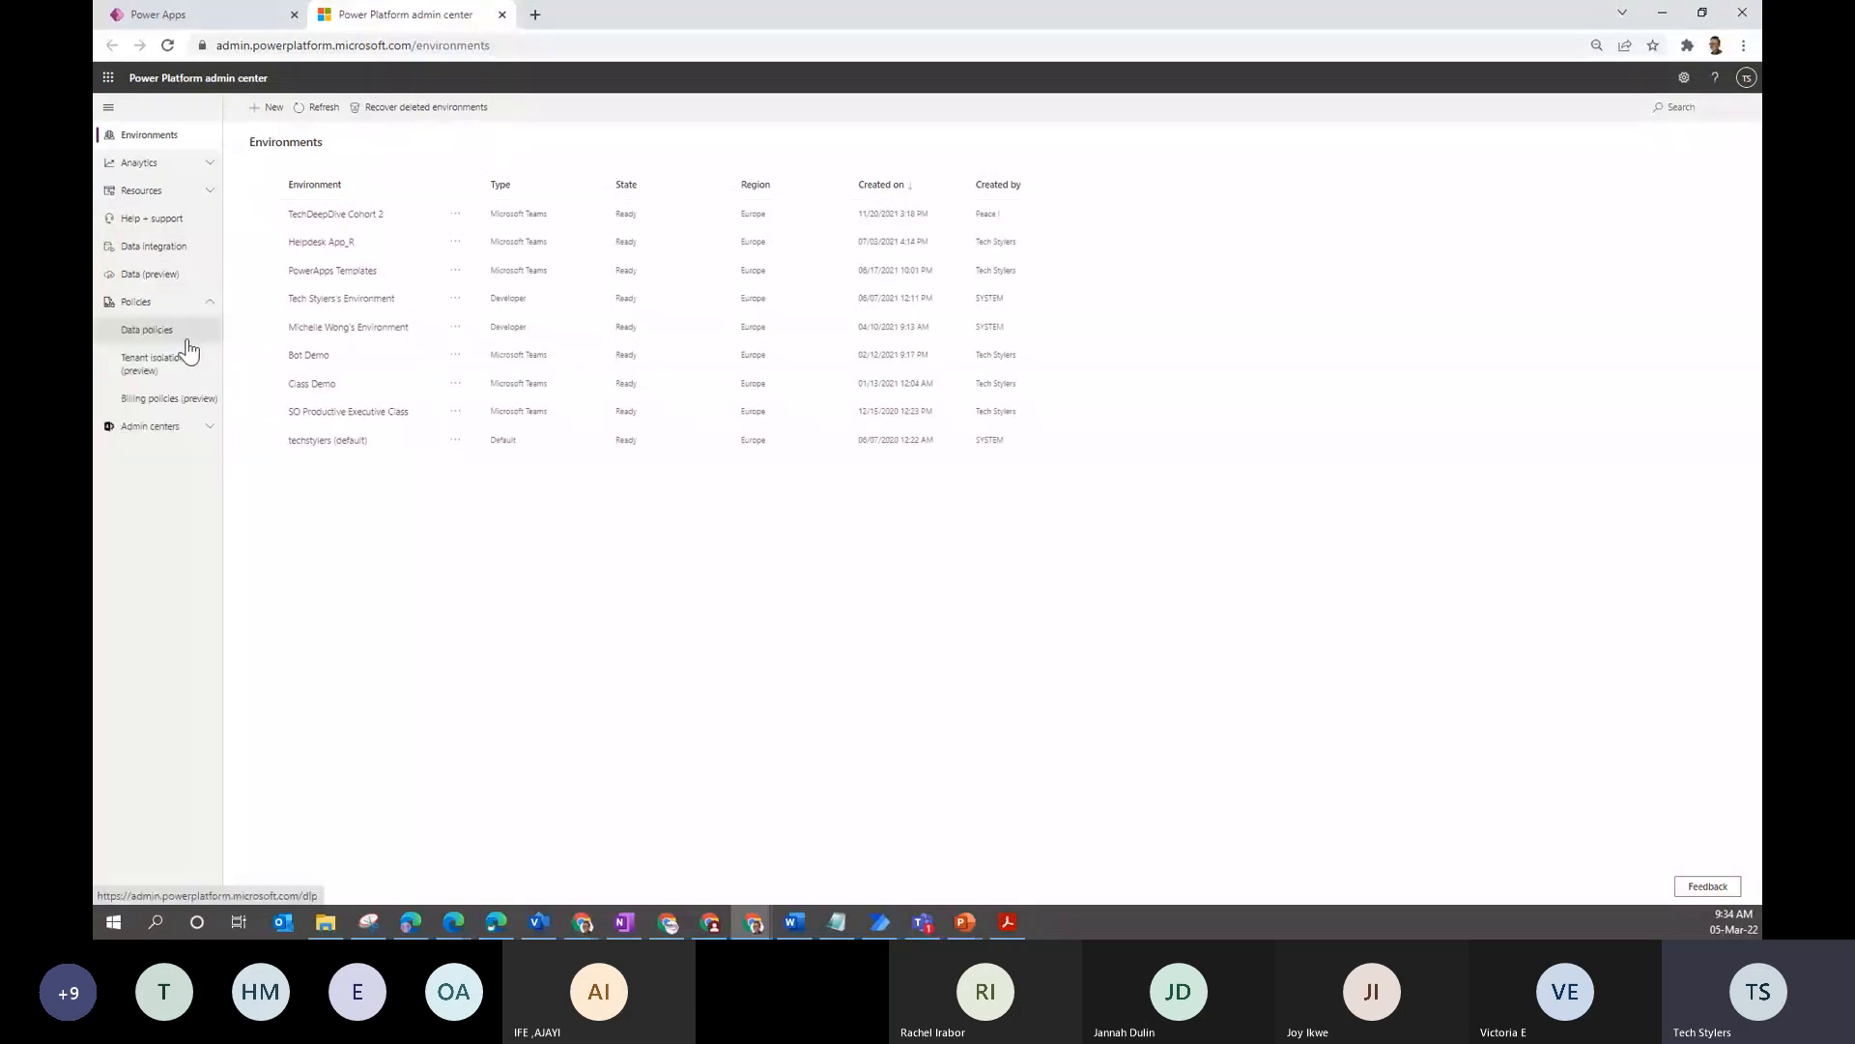
left_click(154, 330)
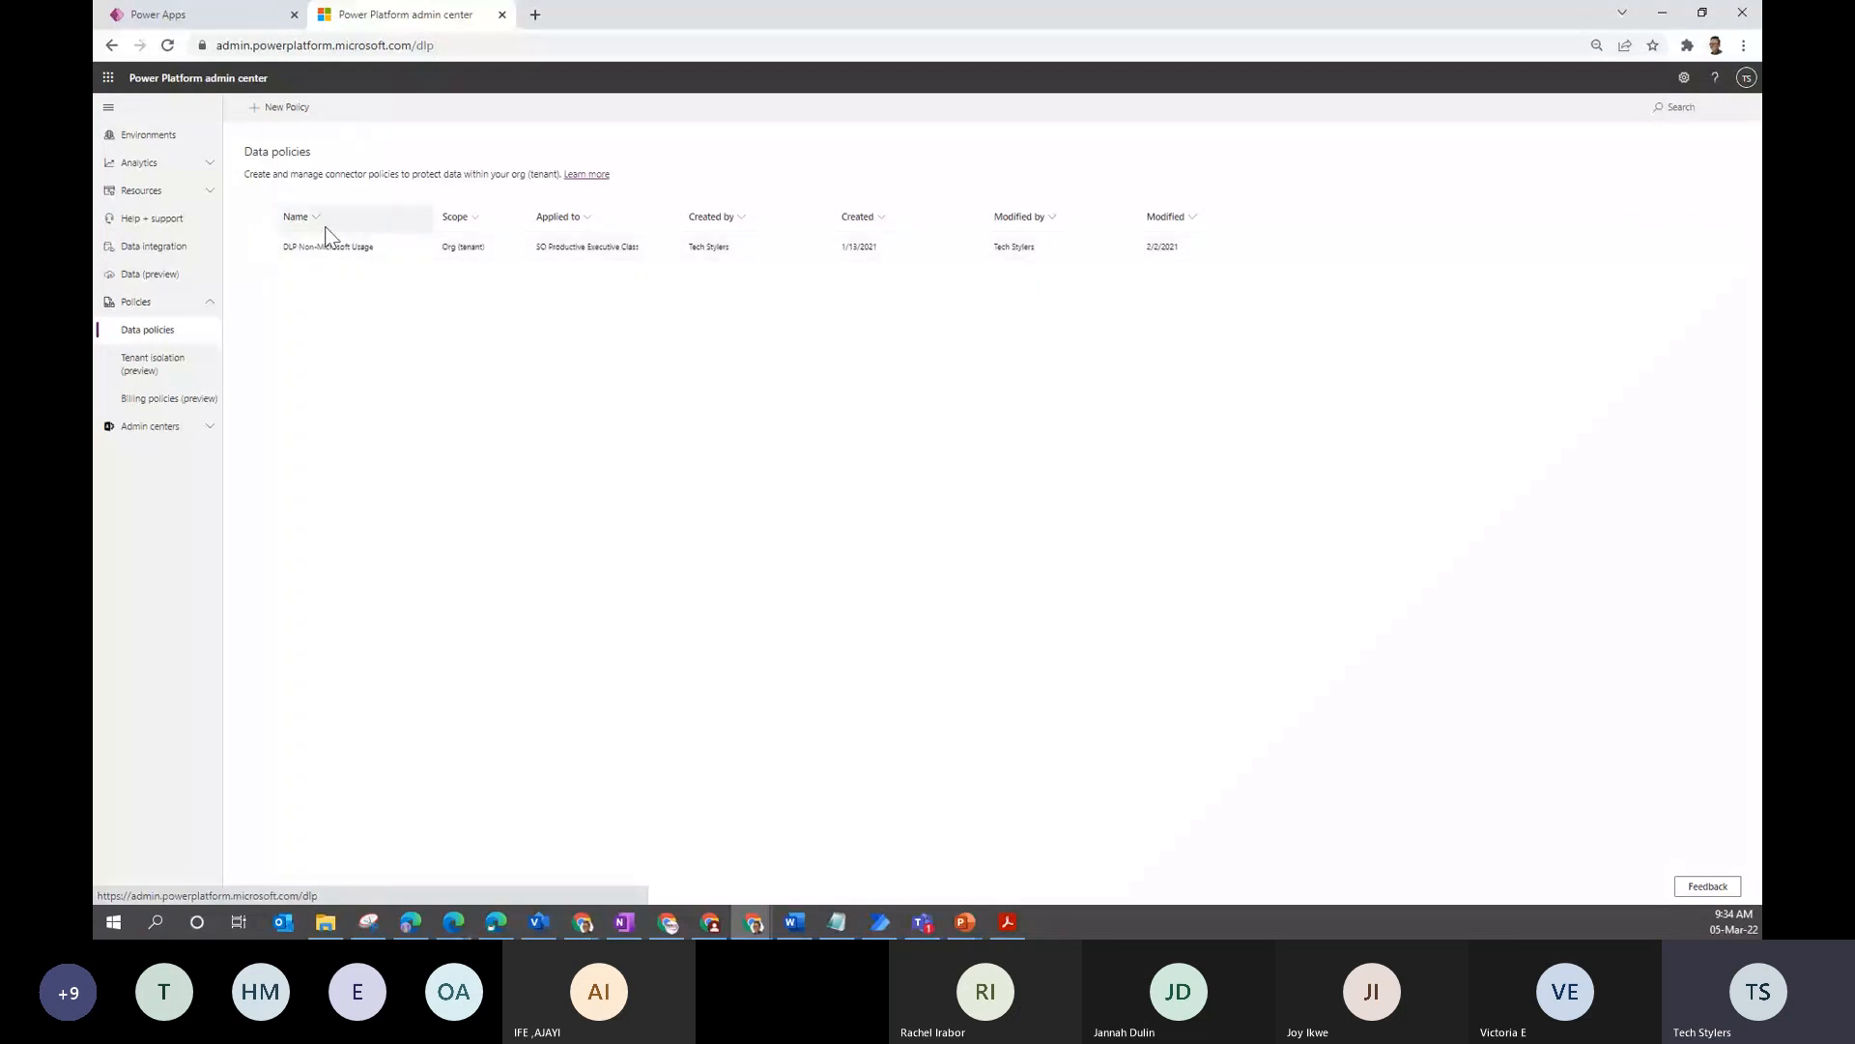
left_click(328, 246)
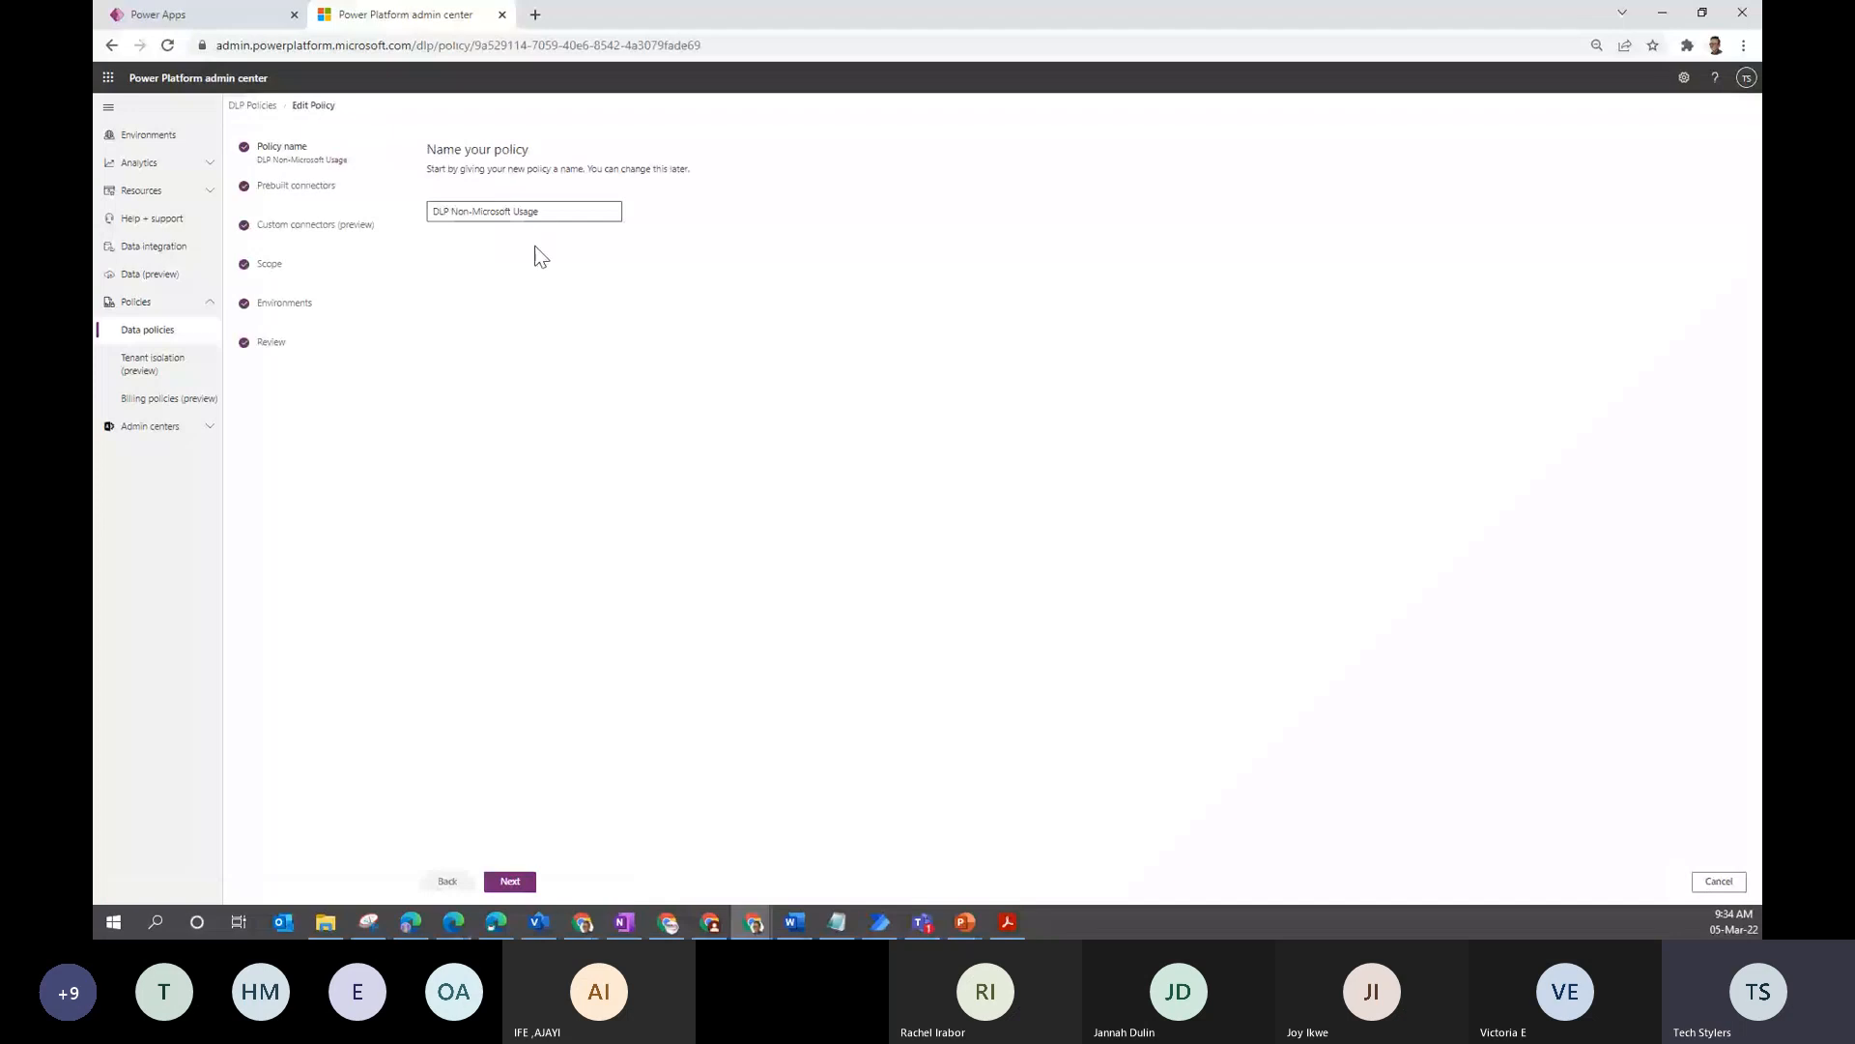
left_click(512, 881)
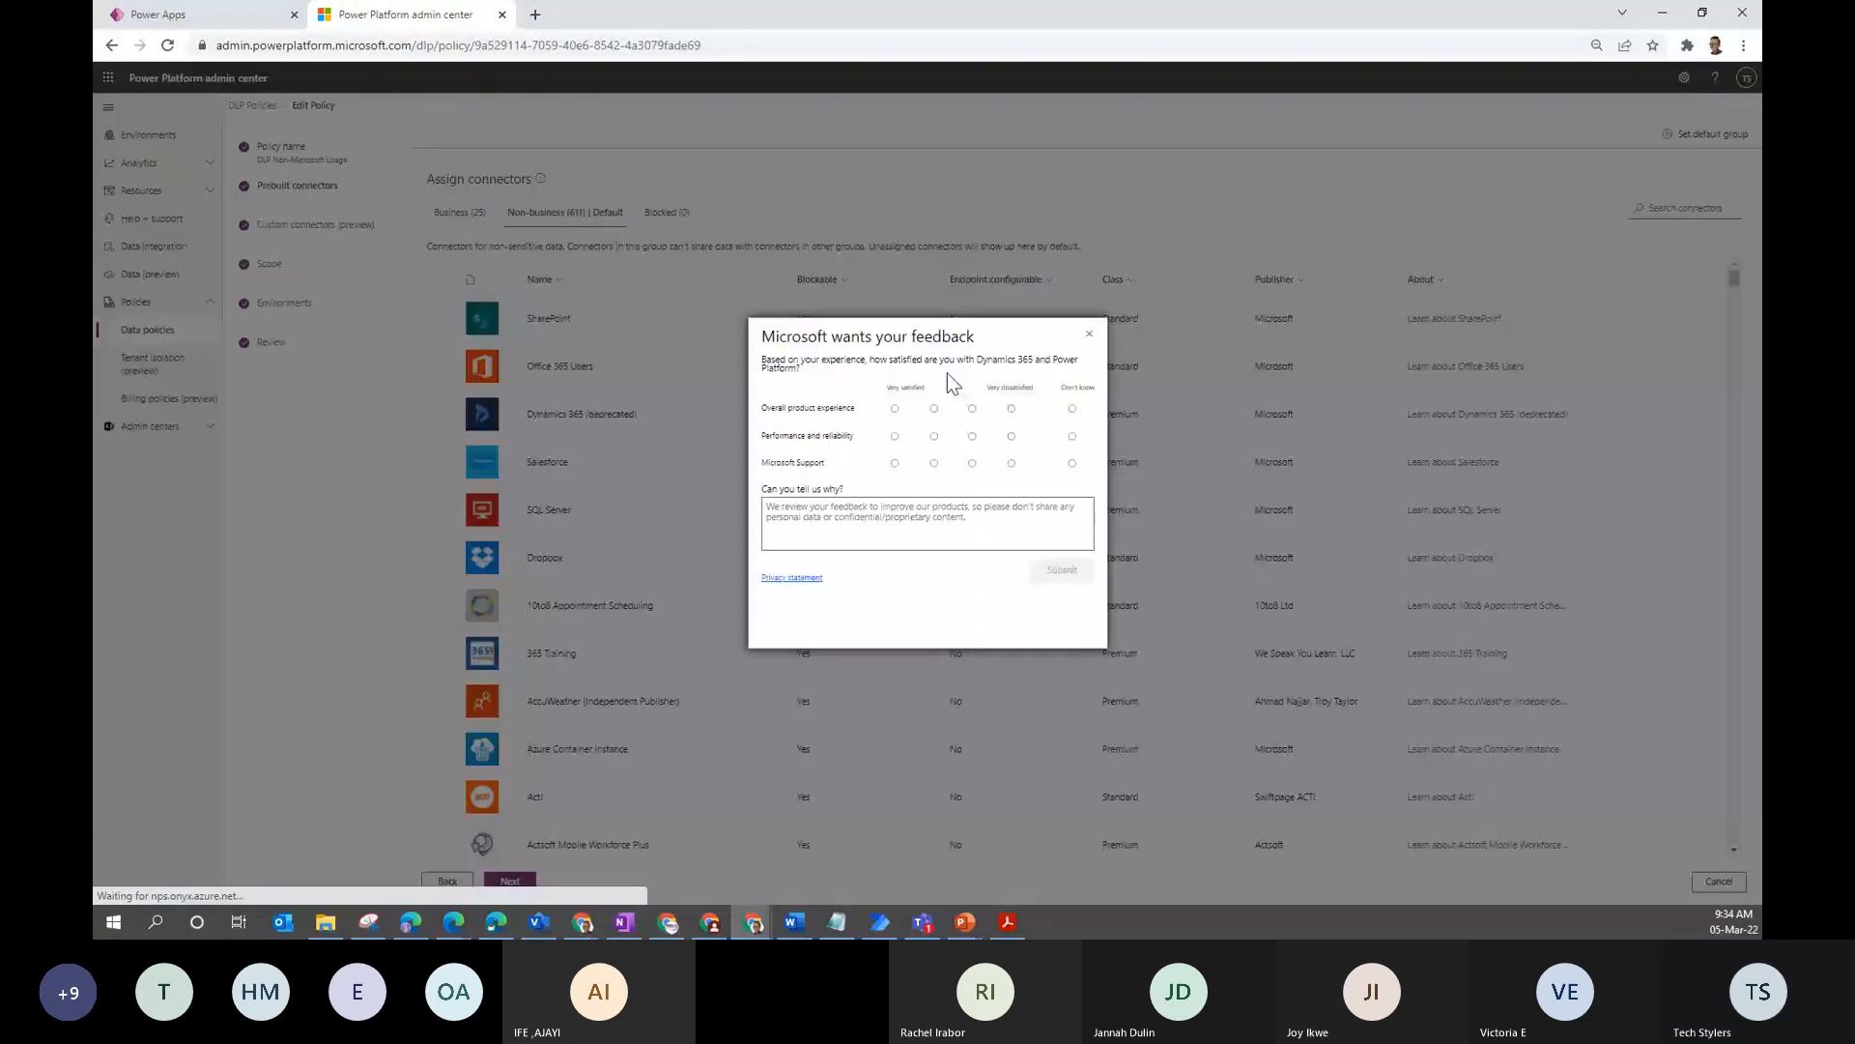
left_click(1089, 360)
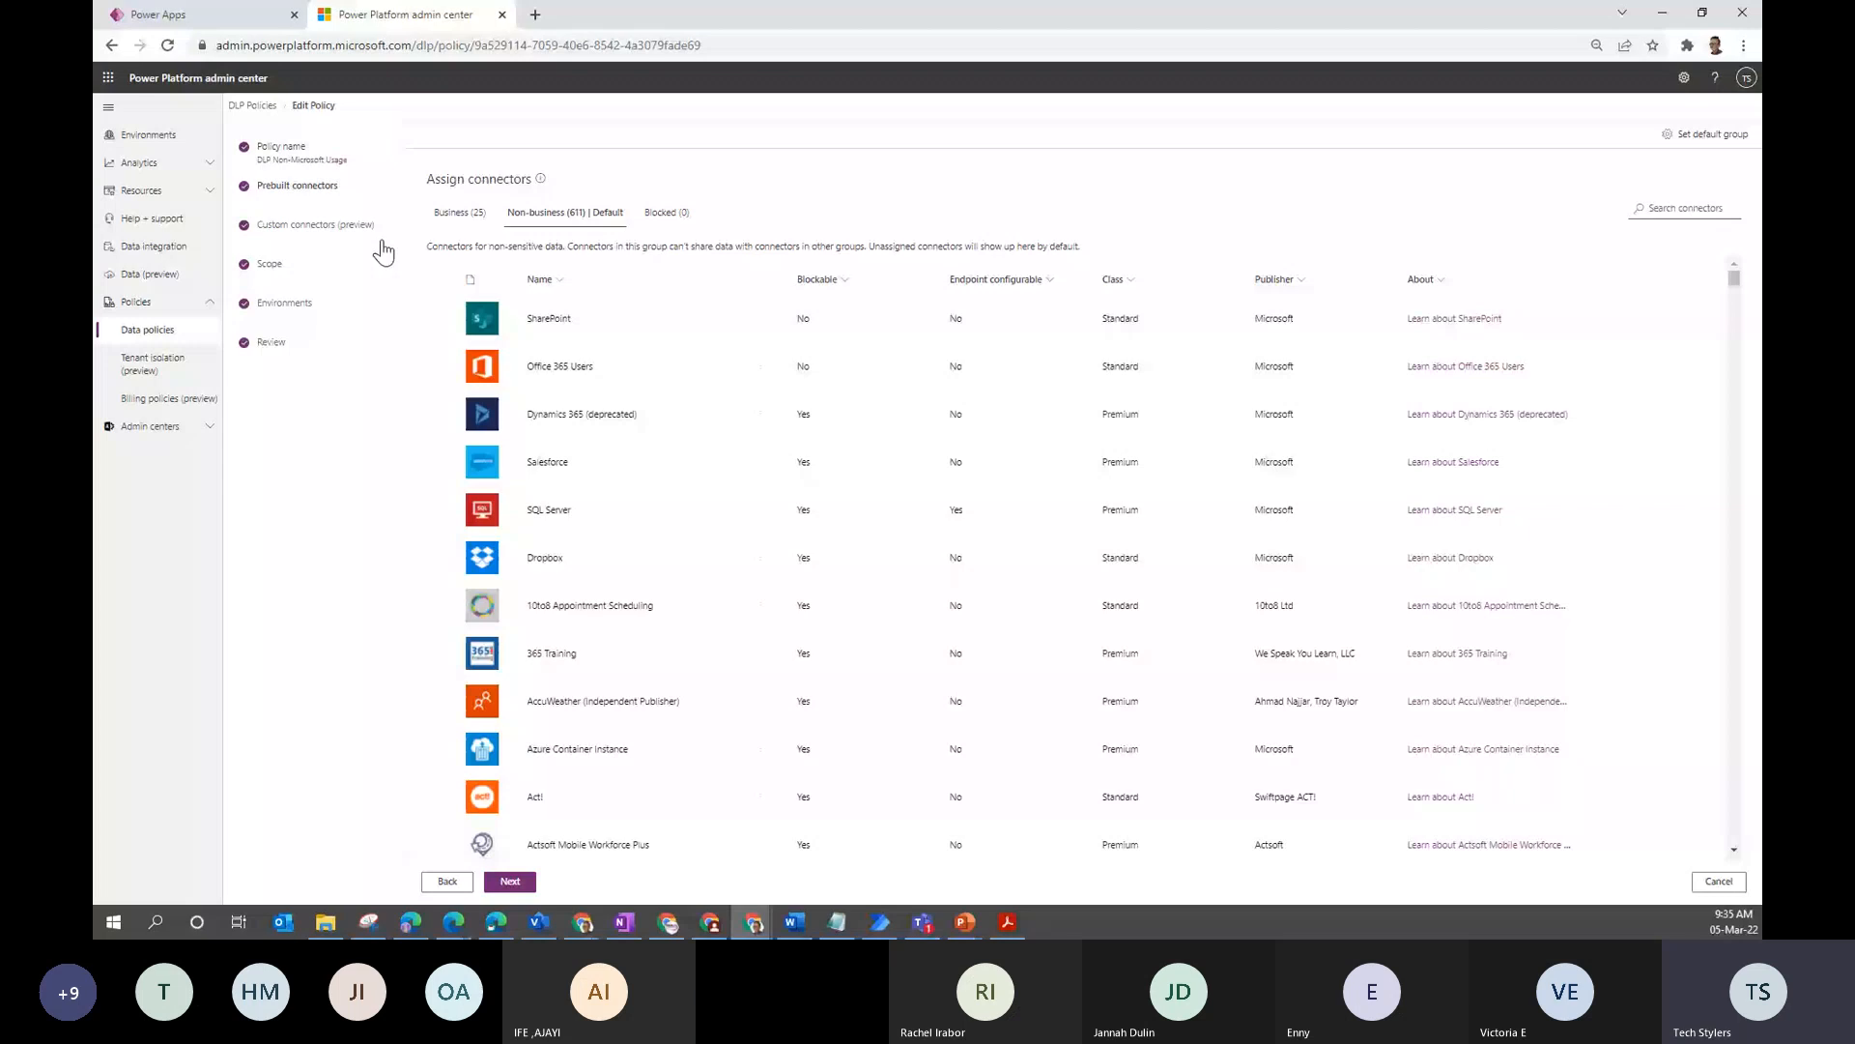
left_click(290, 304)
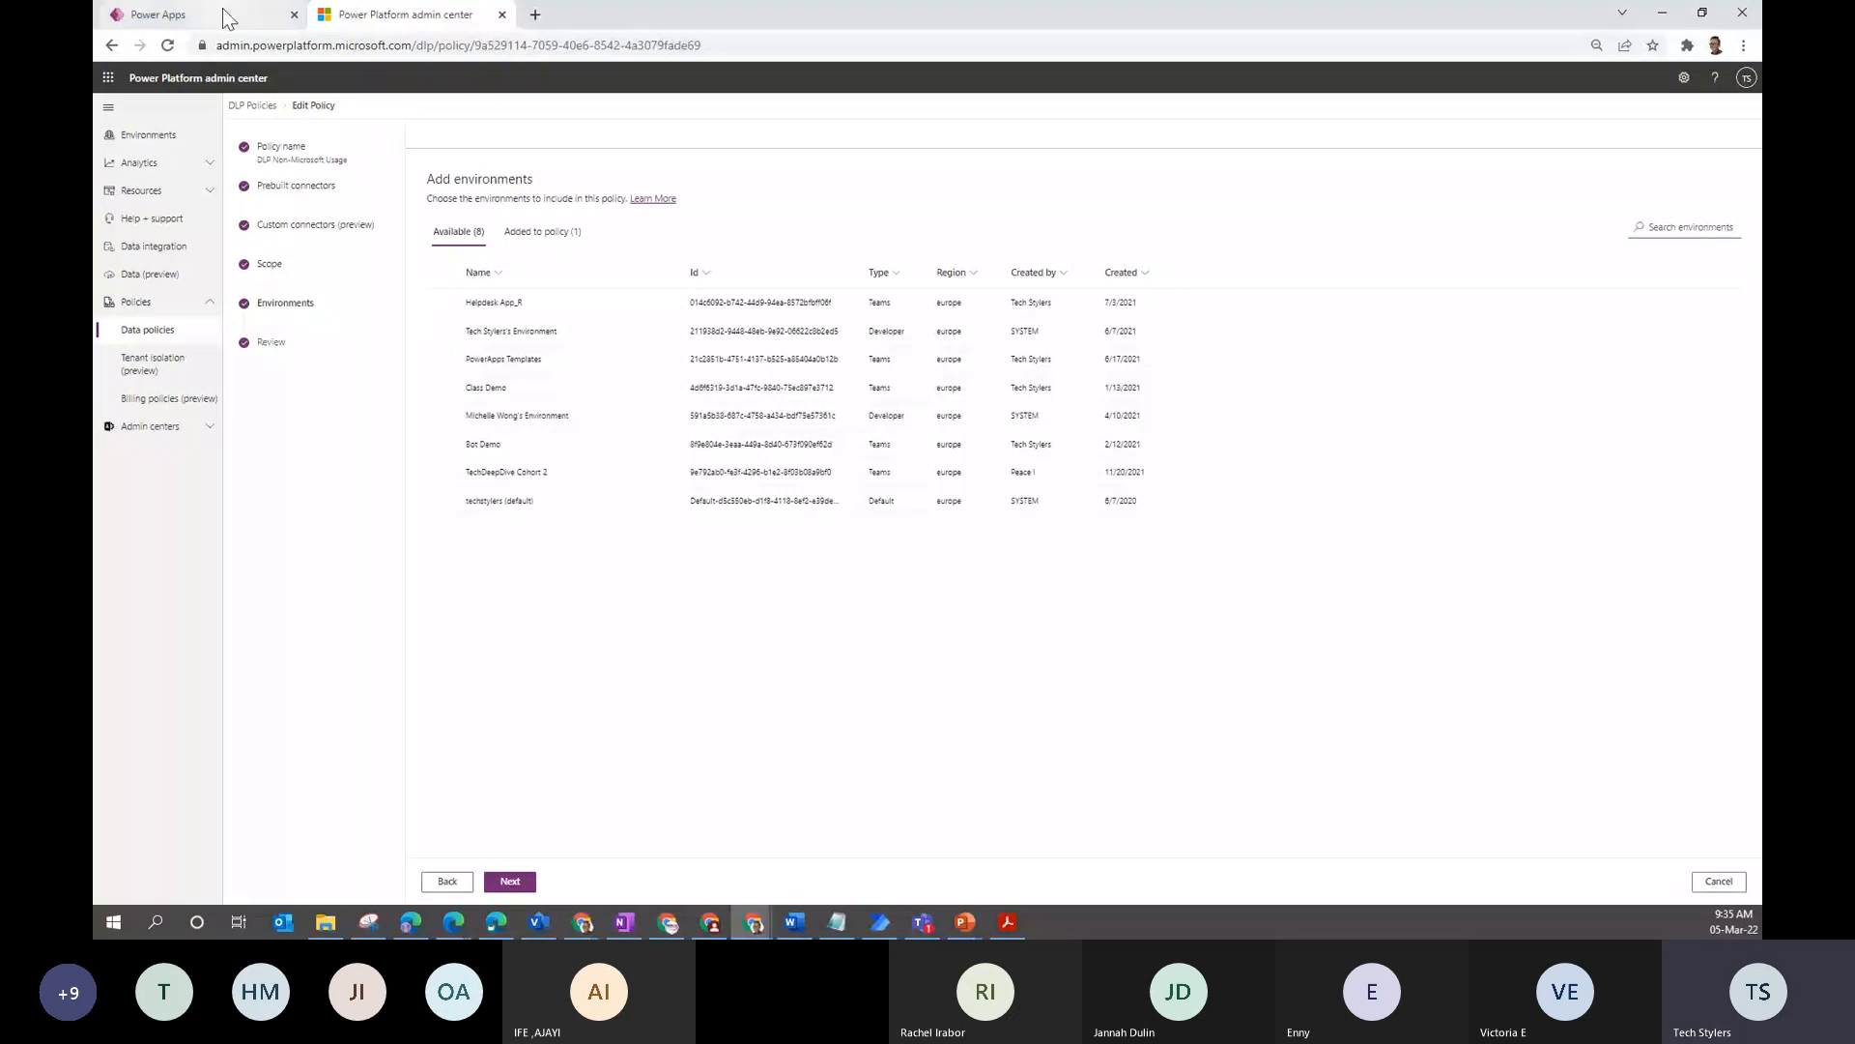
left_click(175, 162)
left_click(175, 223)
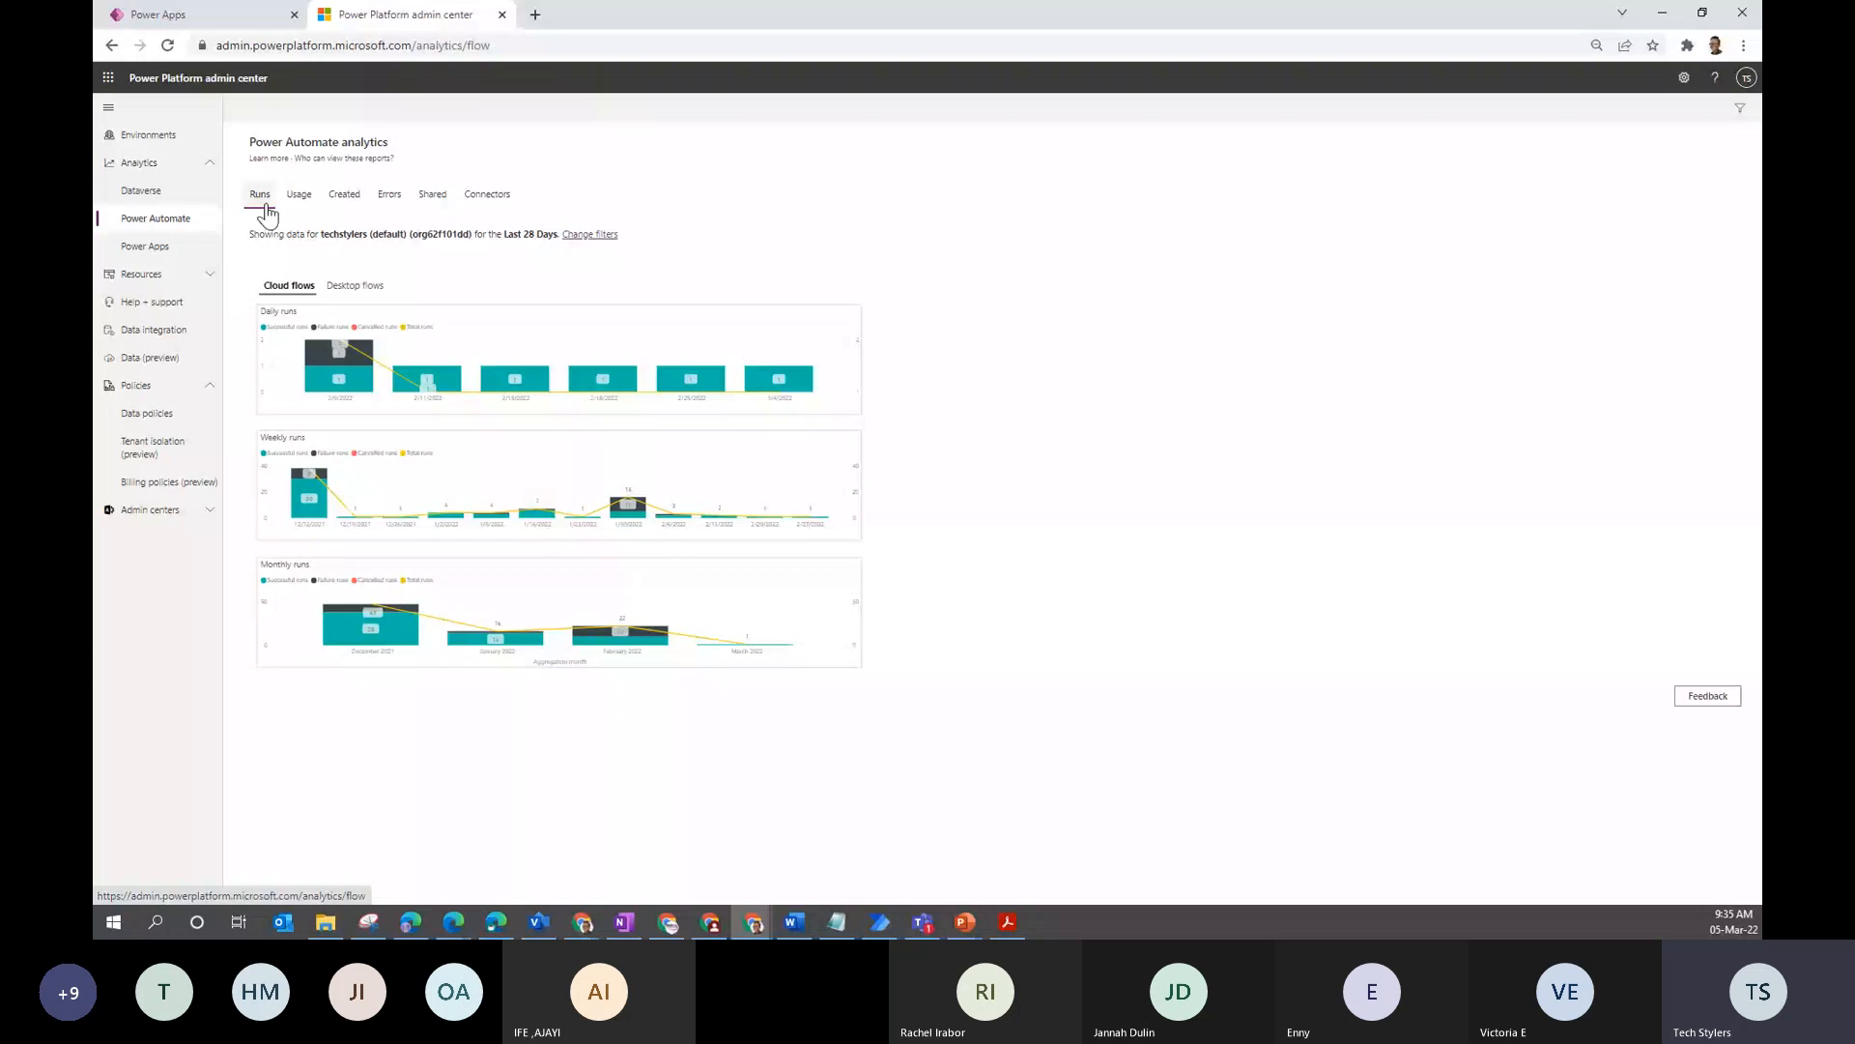
- Browse the Desktop flows, Usage and Connectors reports, ending on Runs
left_click(354, 285)
left_click(296, 199)
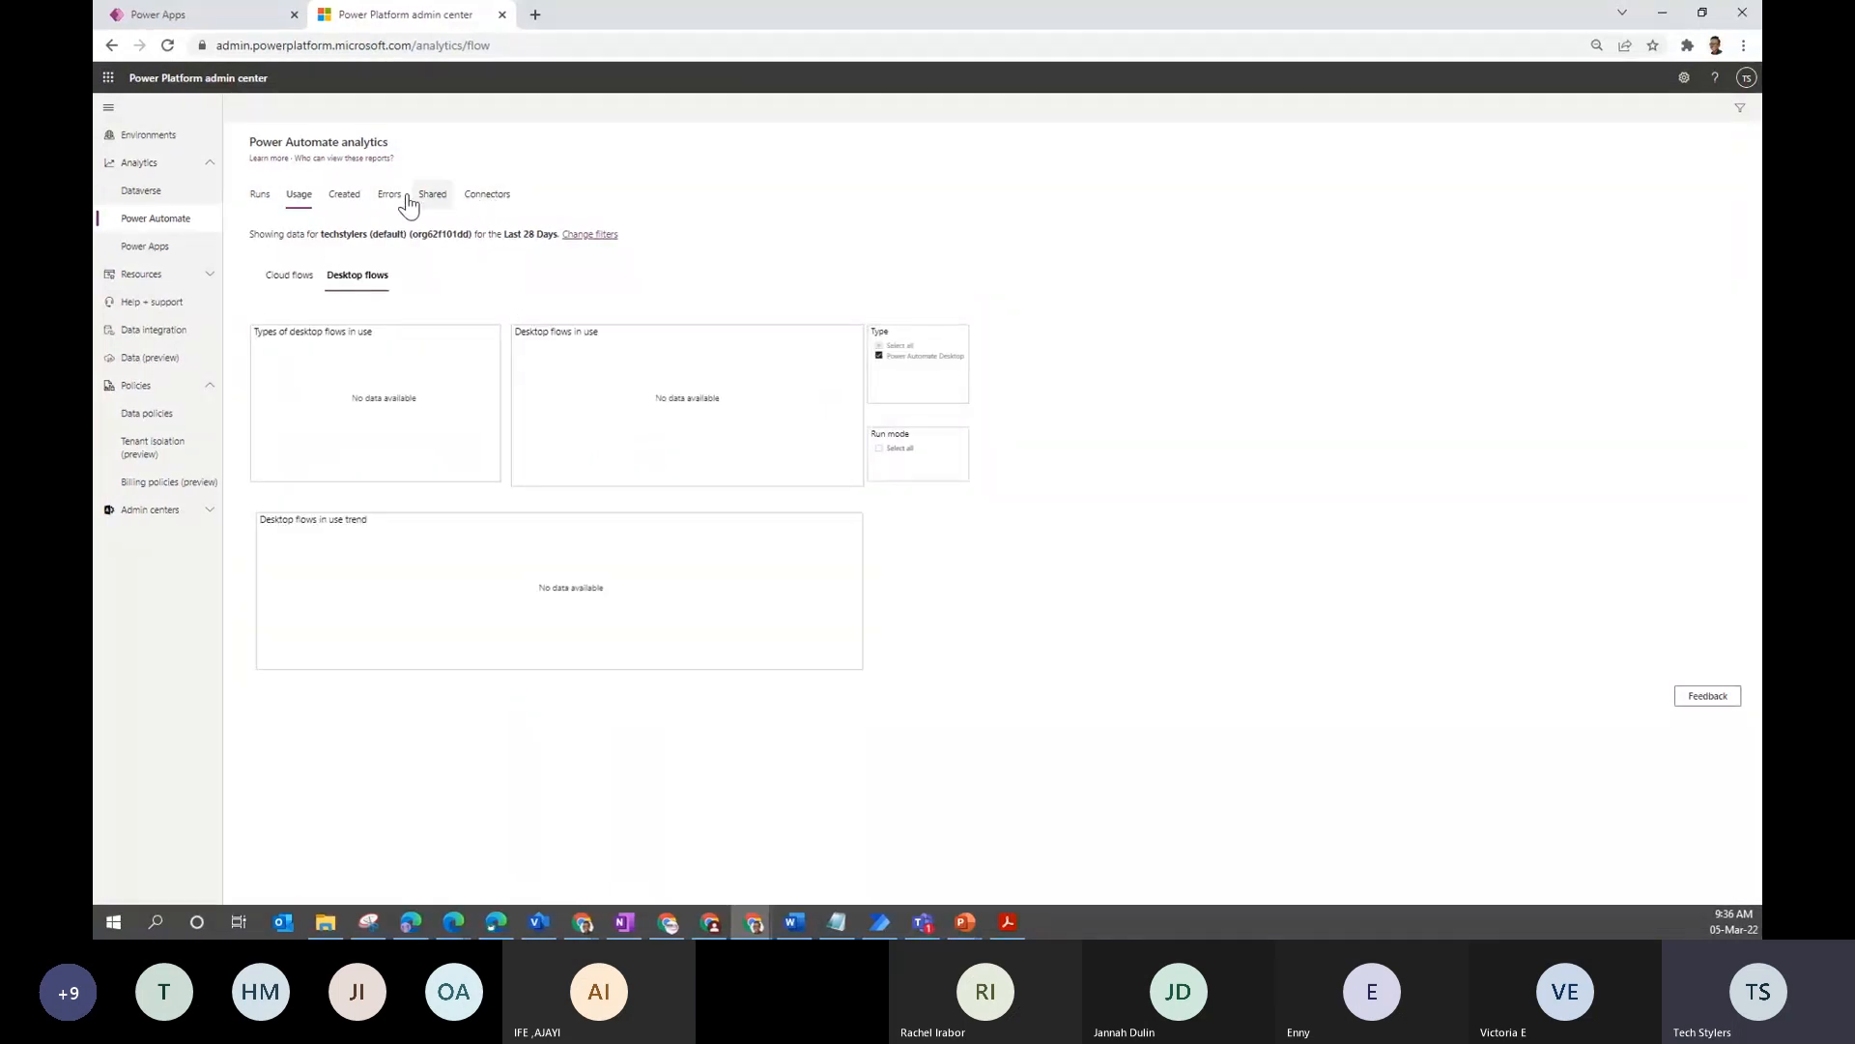
left_click(489, 196)
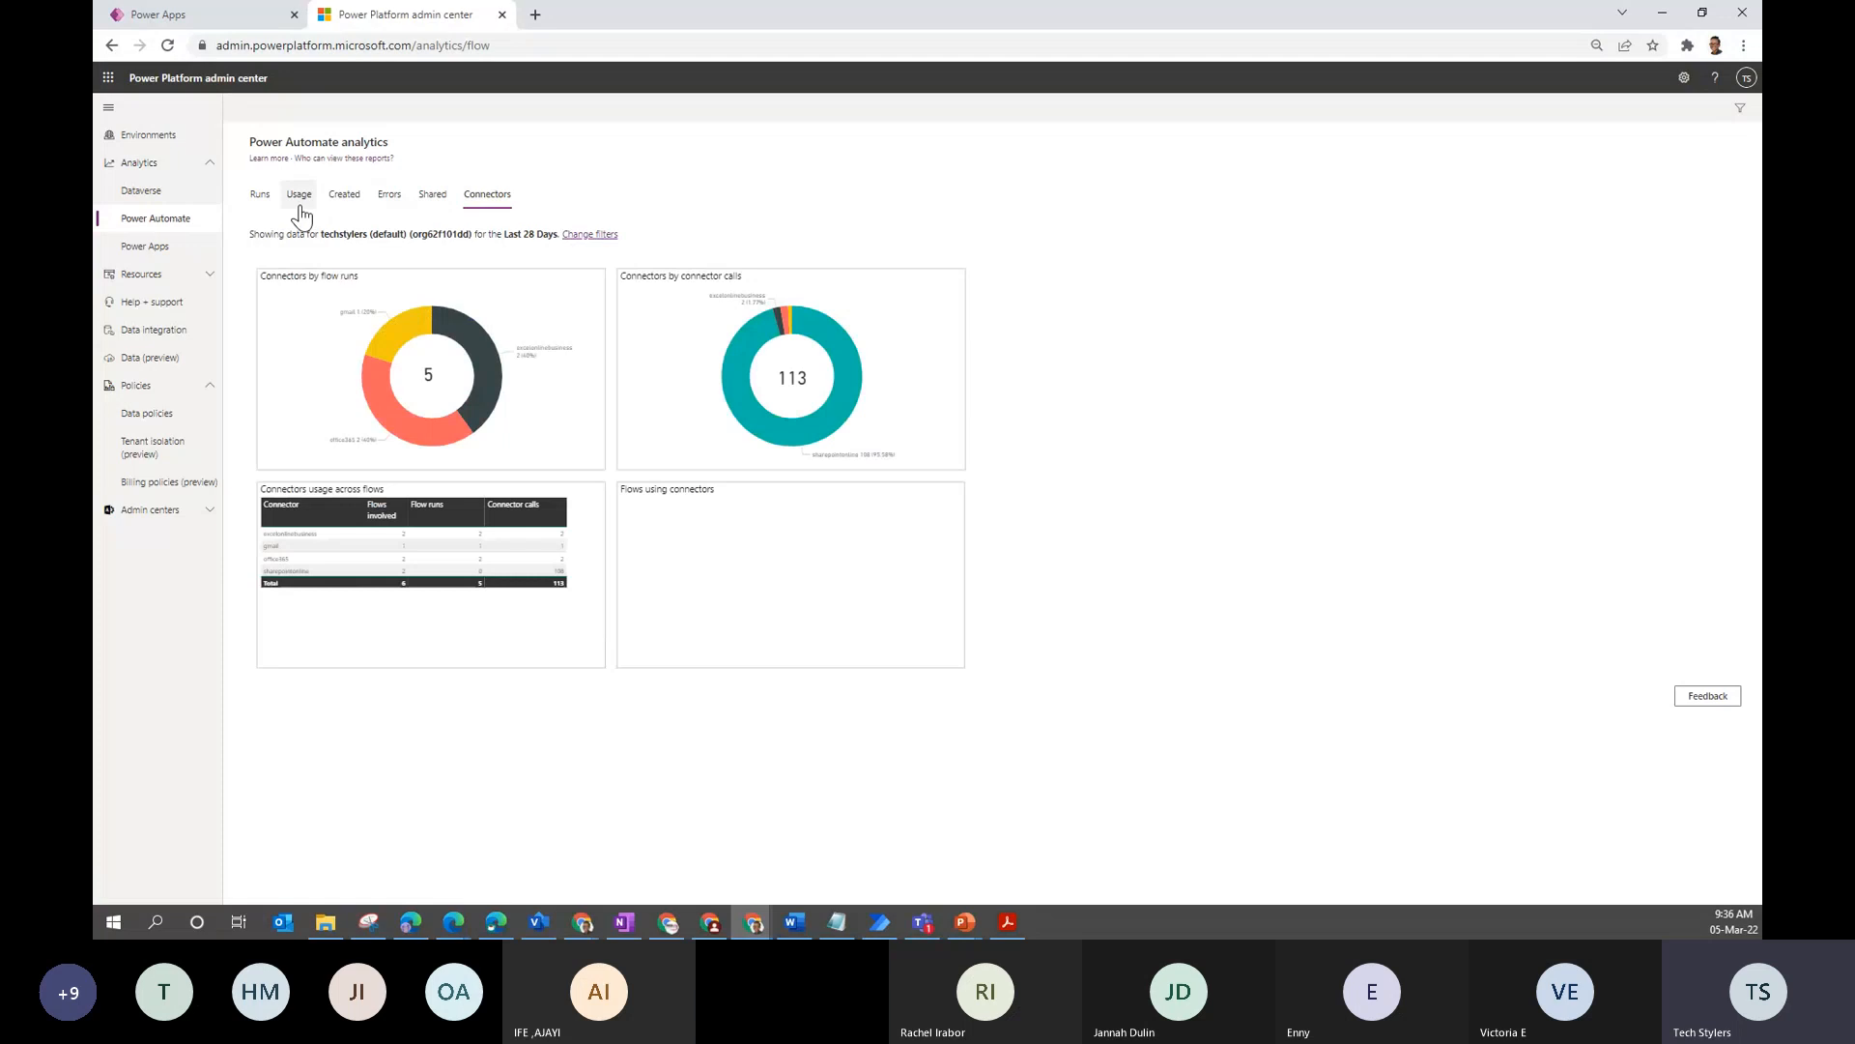
left_click(259, 196)
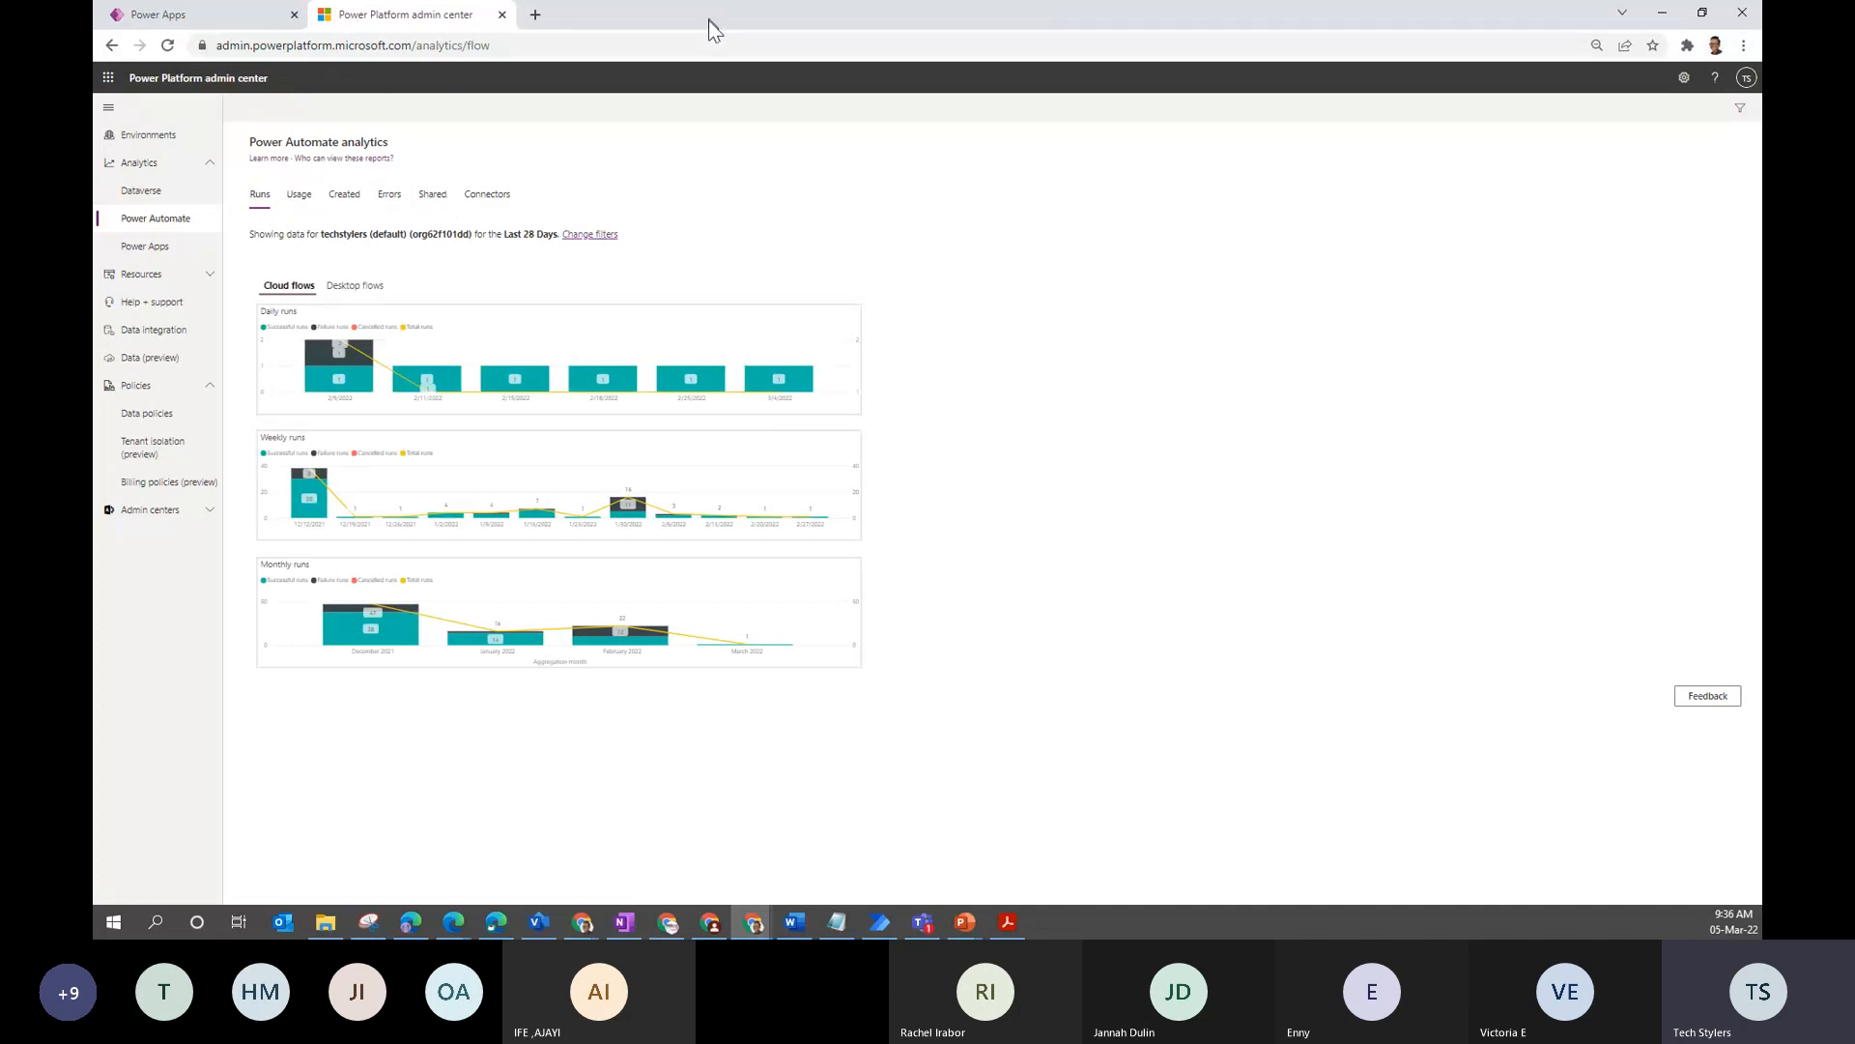
- Move the browser aside and advance the slideshow to the TruGreen customer case study
left_click_drag(713, 29, 93, 27)
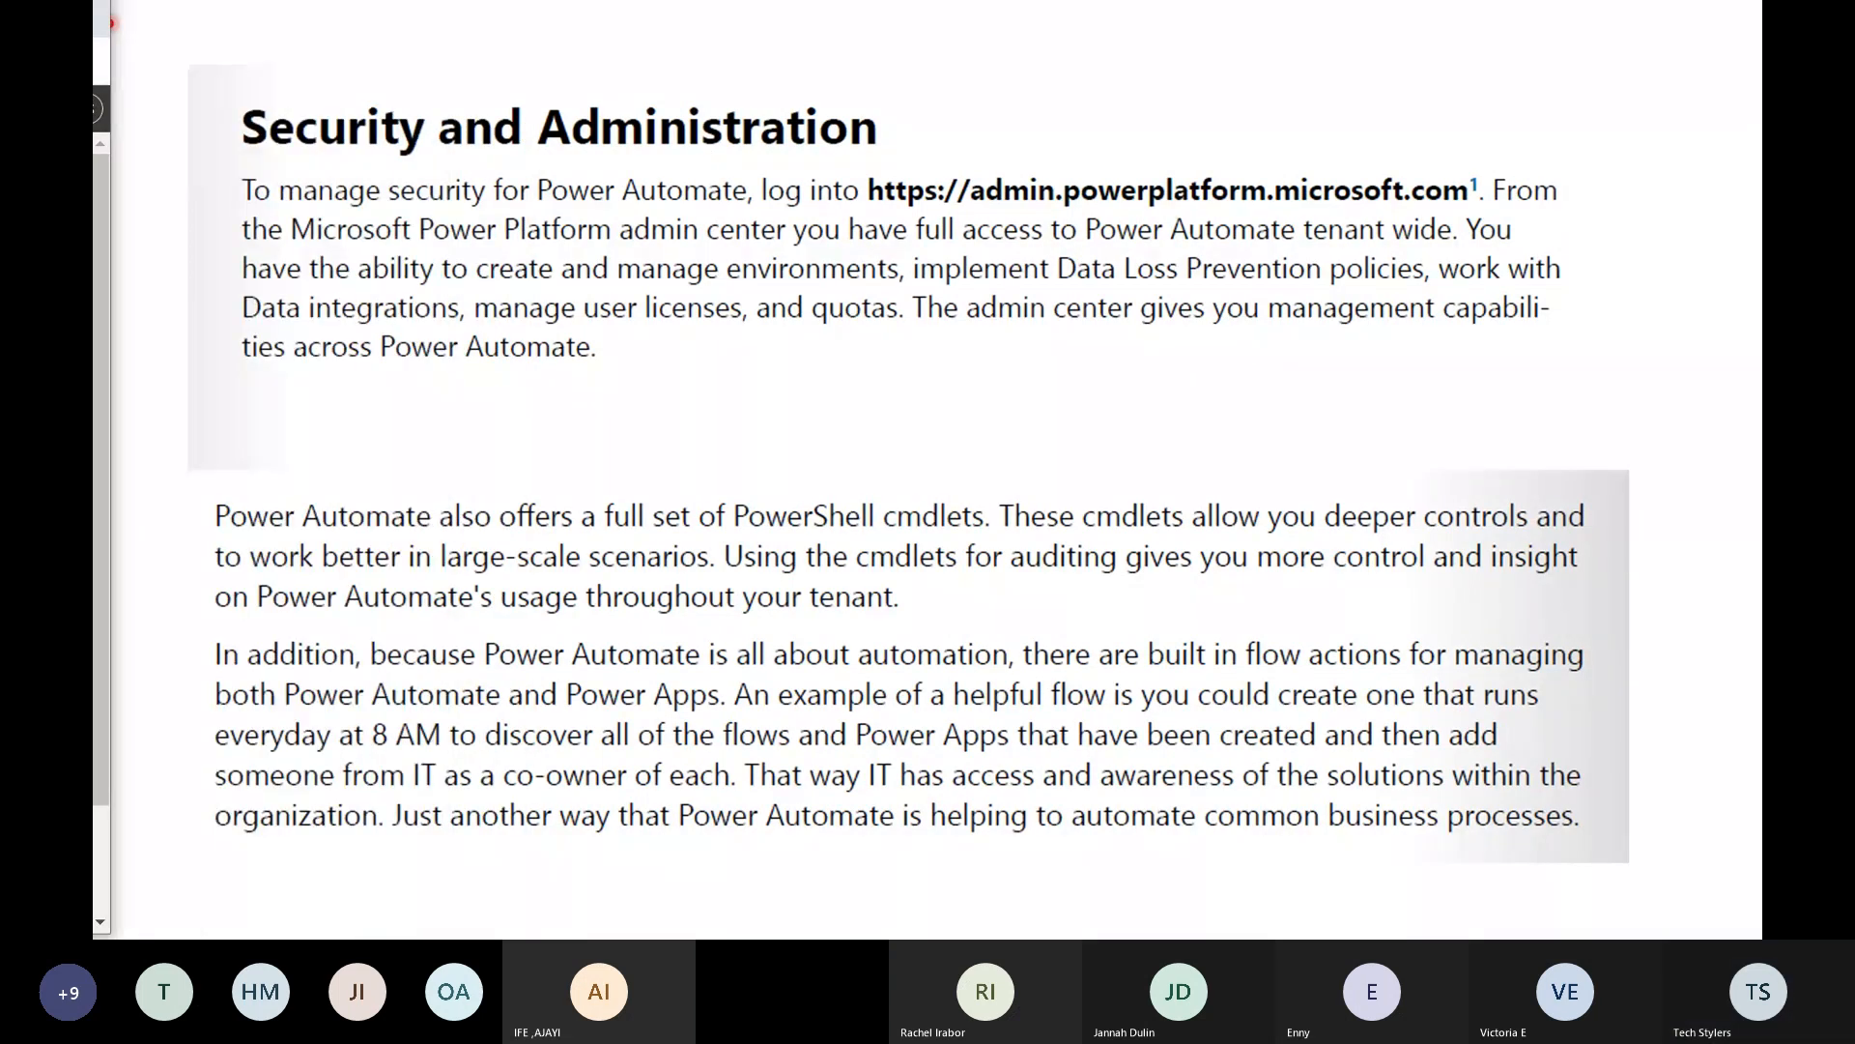
mouse_move(144, 925)
left_click(142, 924)
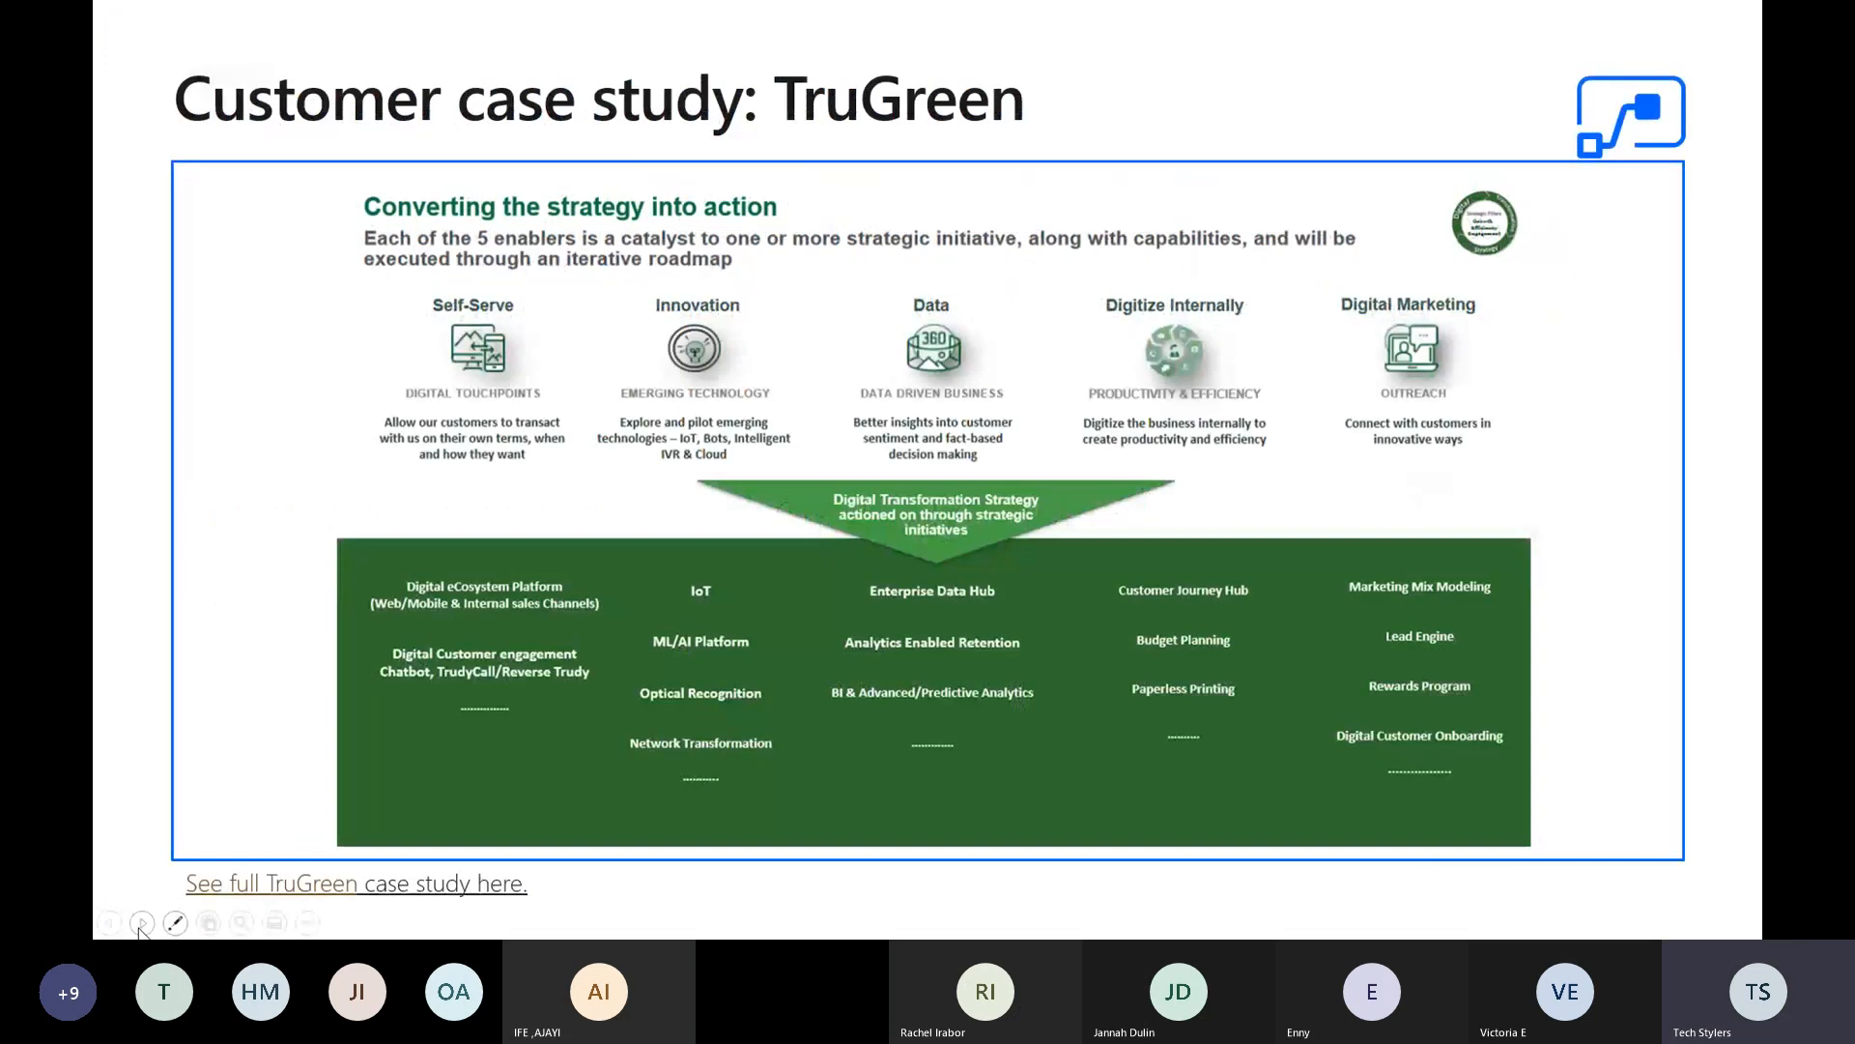
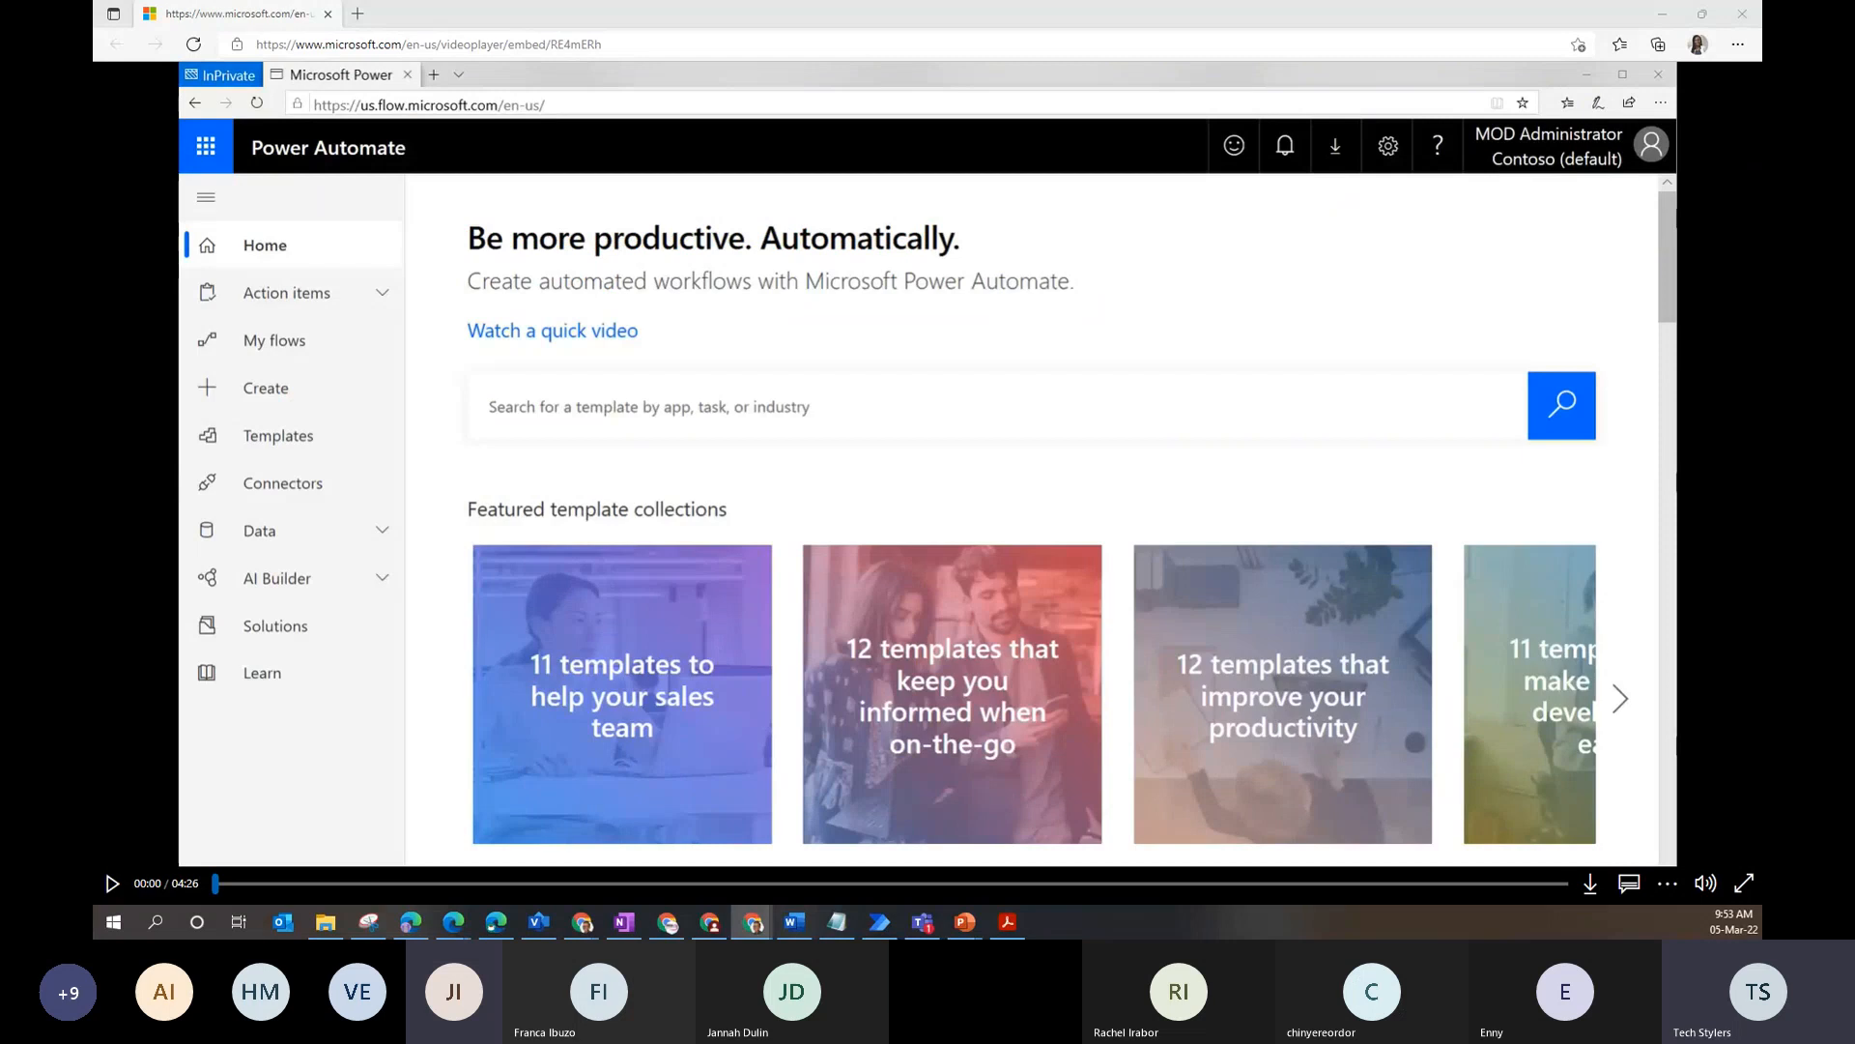
- Switch between the slideshow and Chrome, ending with the Power Automate home page in front
left_click_drag(976, 933, 667, 1)
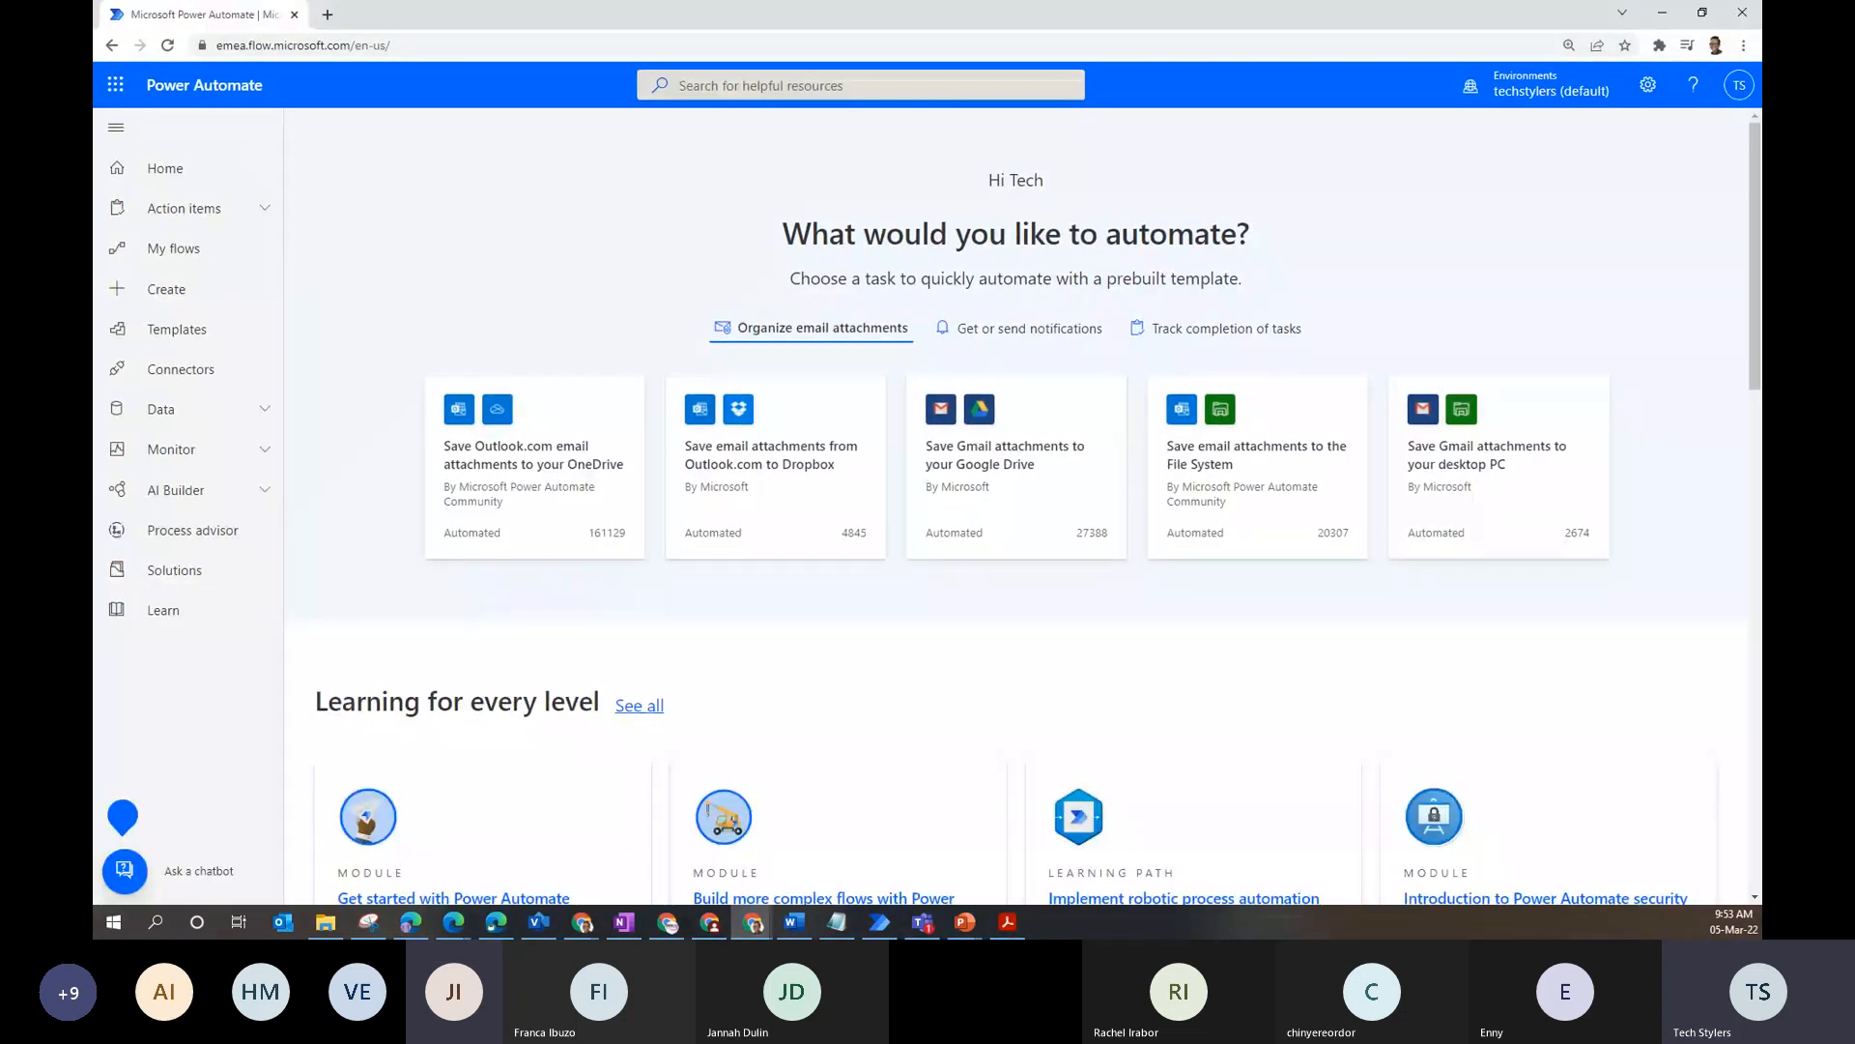
key("alt+Tab")
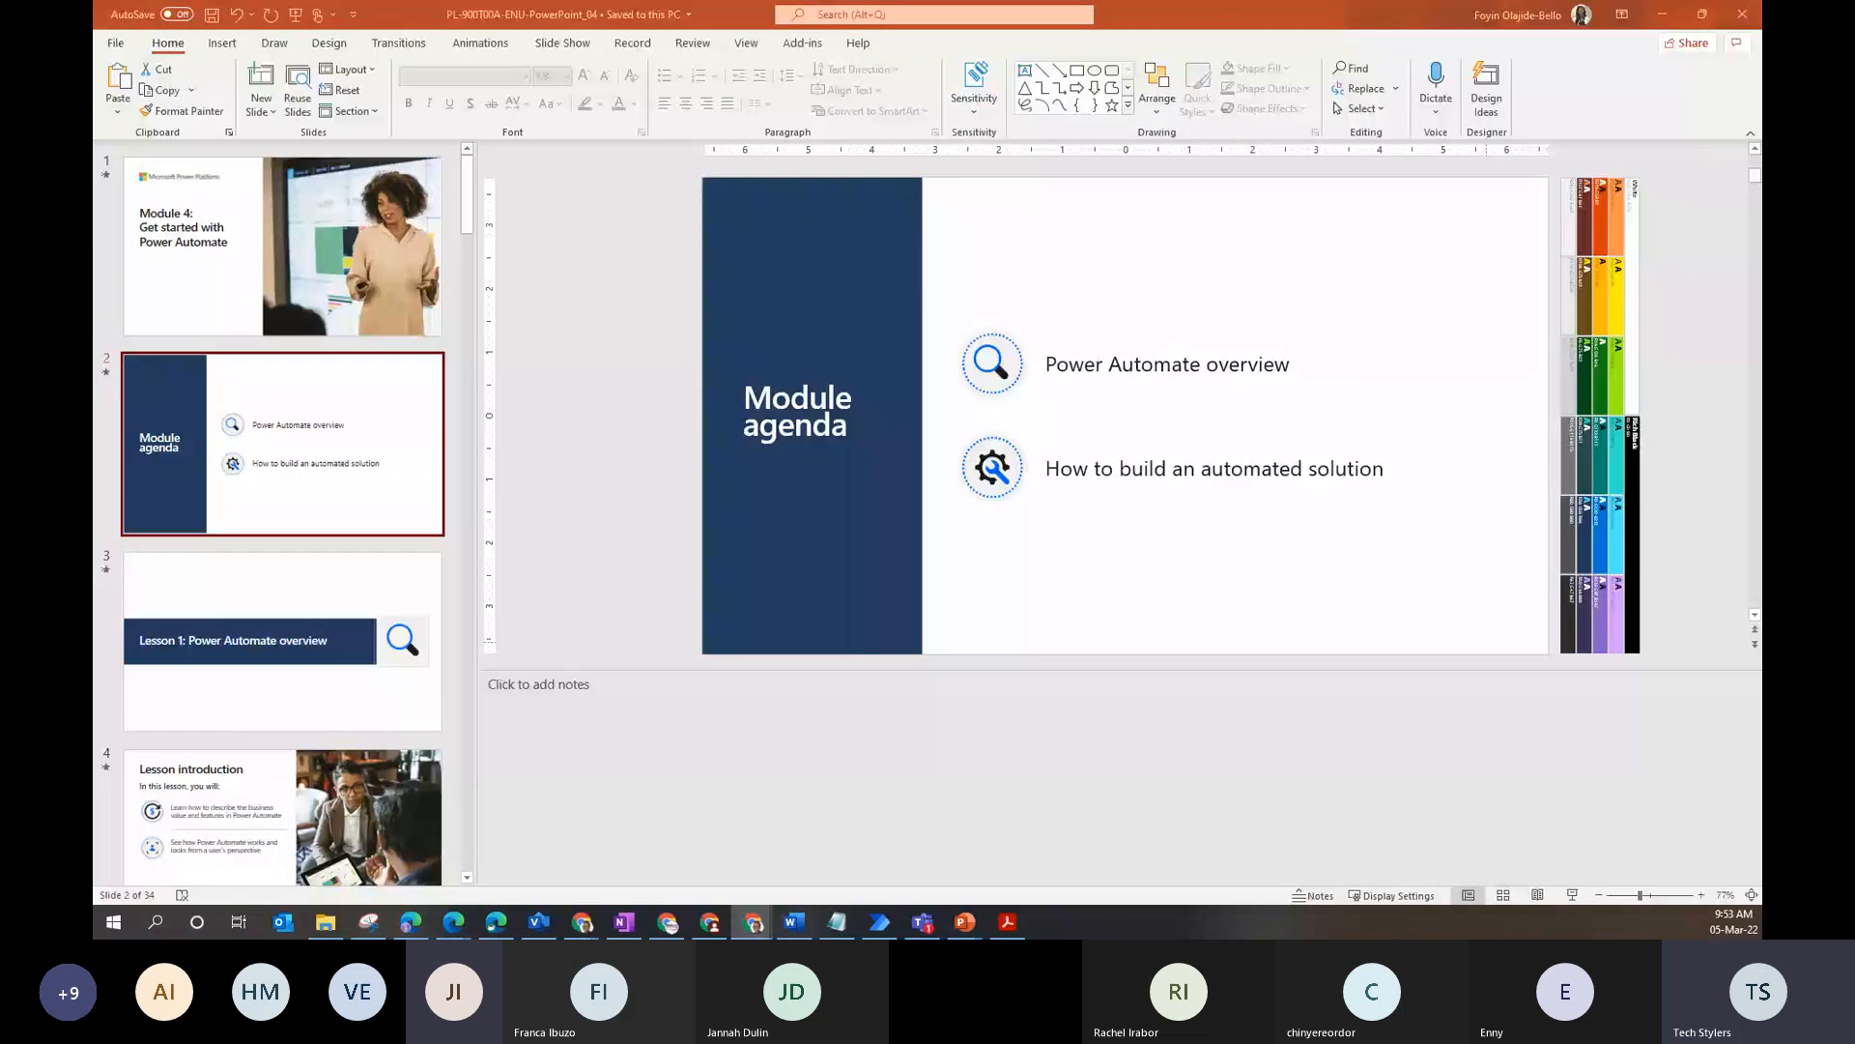
key("alt+Tab")
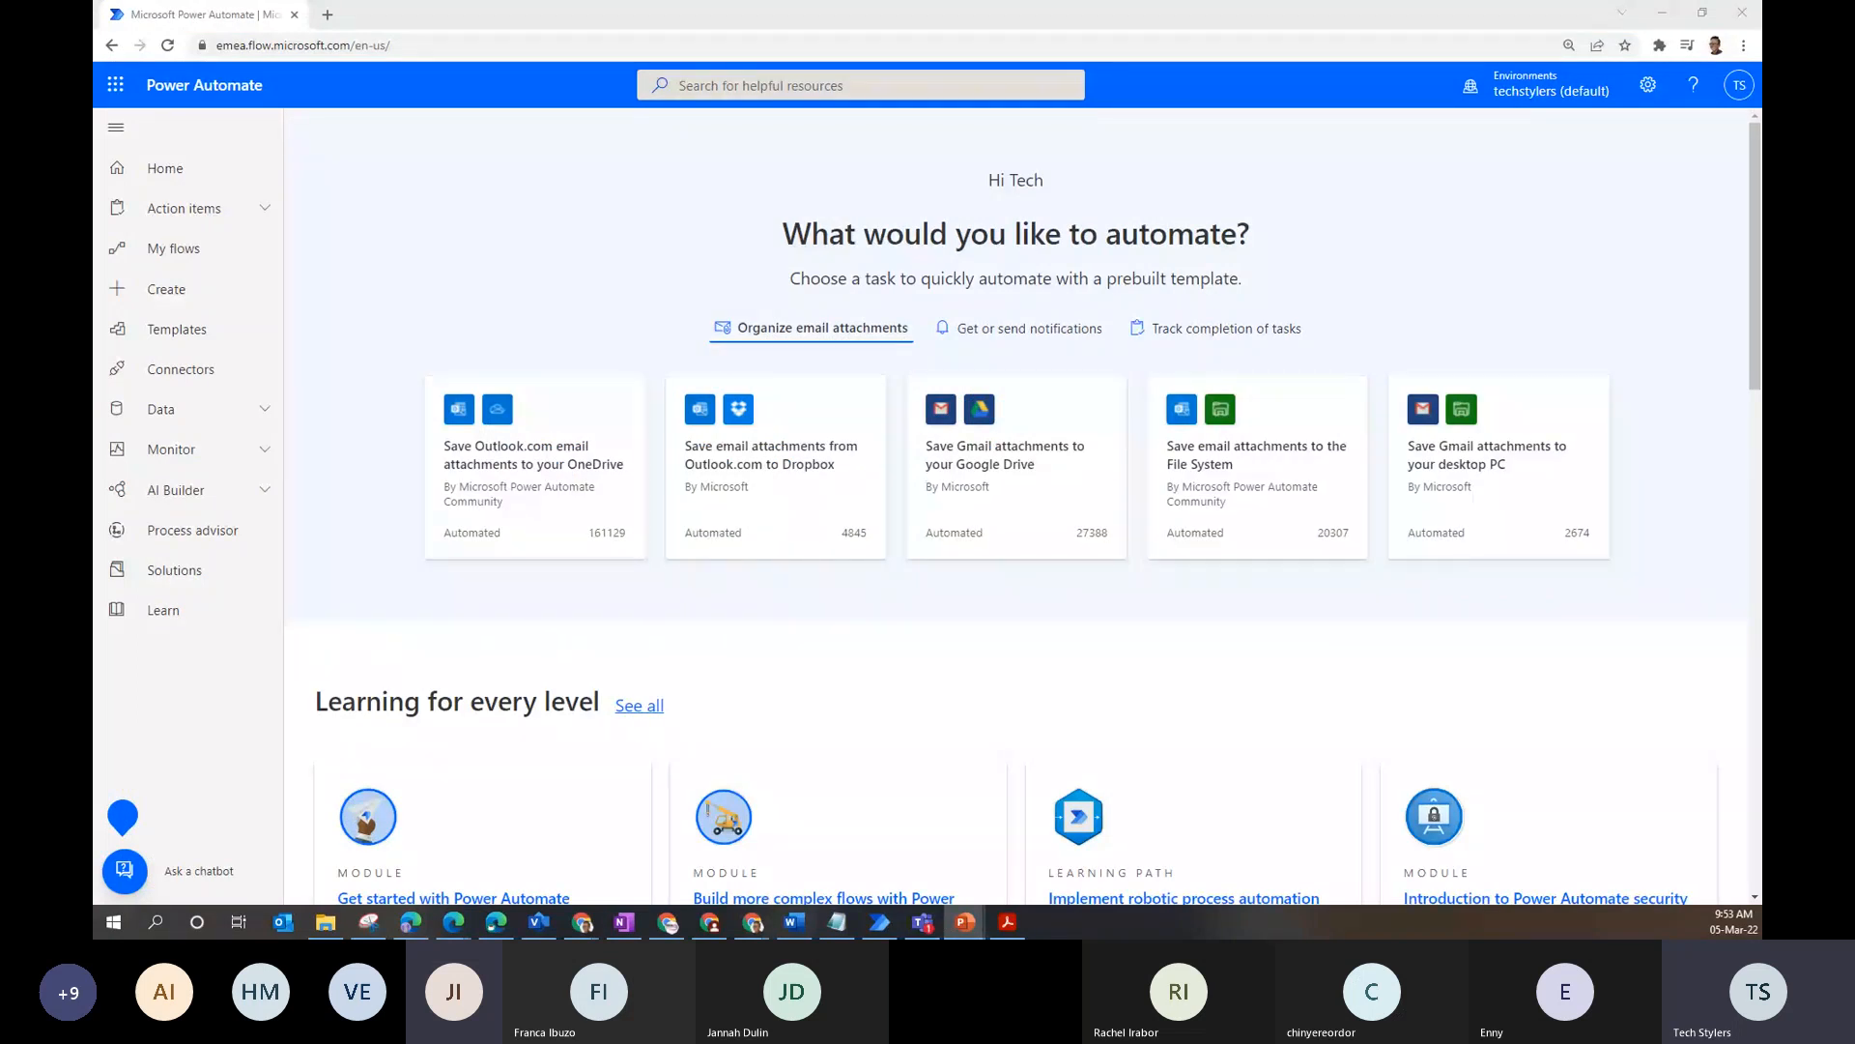
key("alt+Tab")
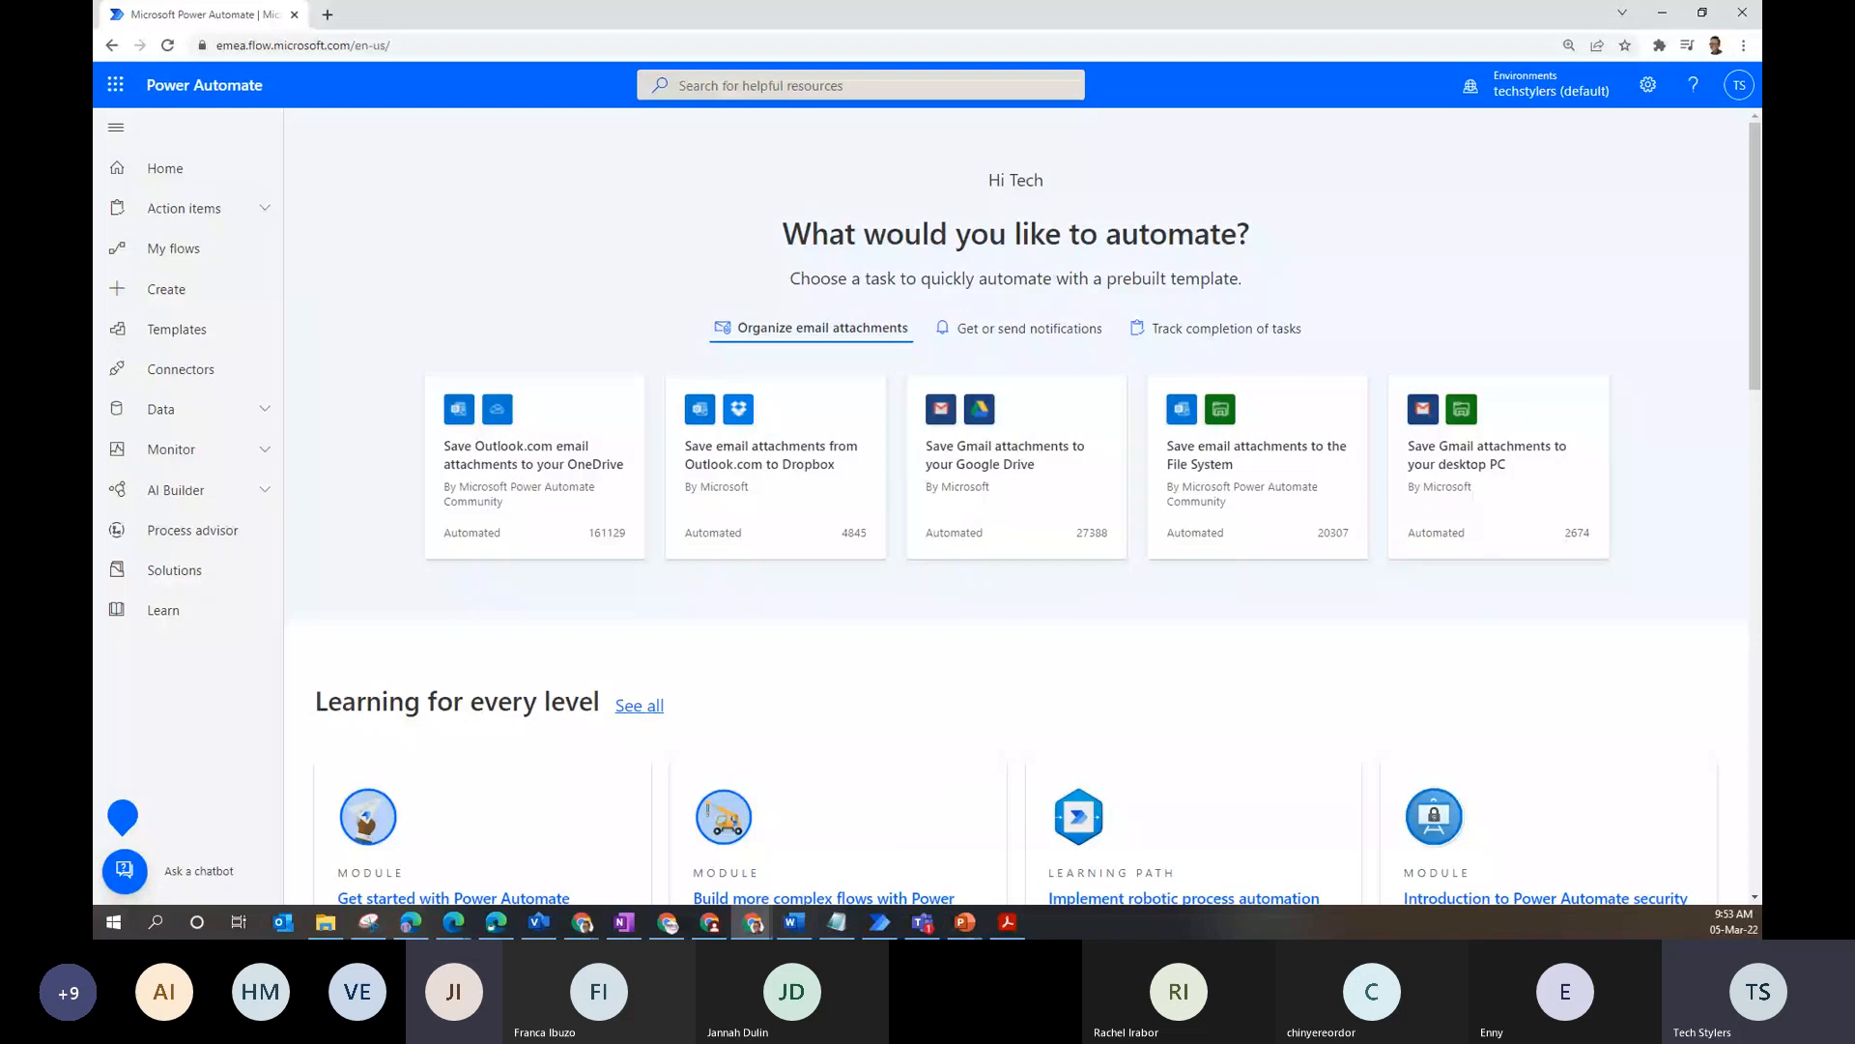
key("alt+Tab")
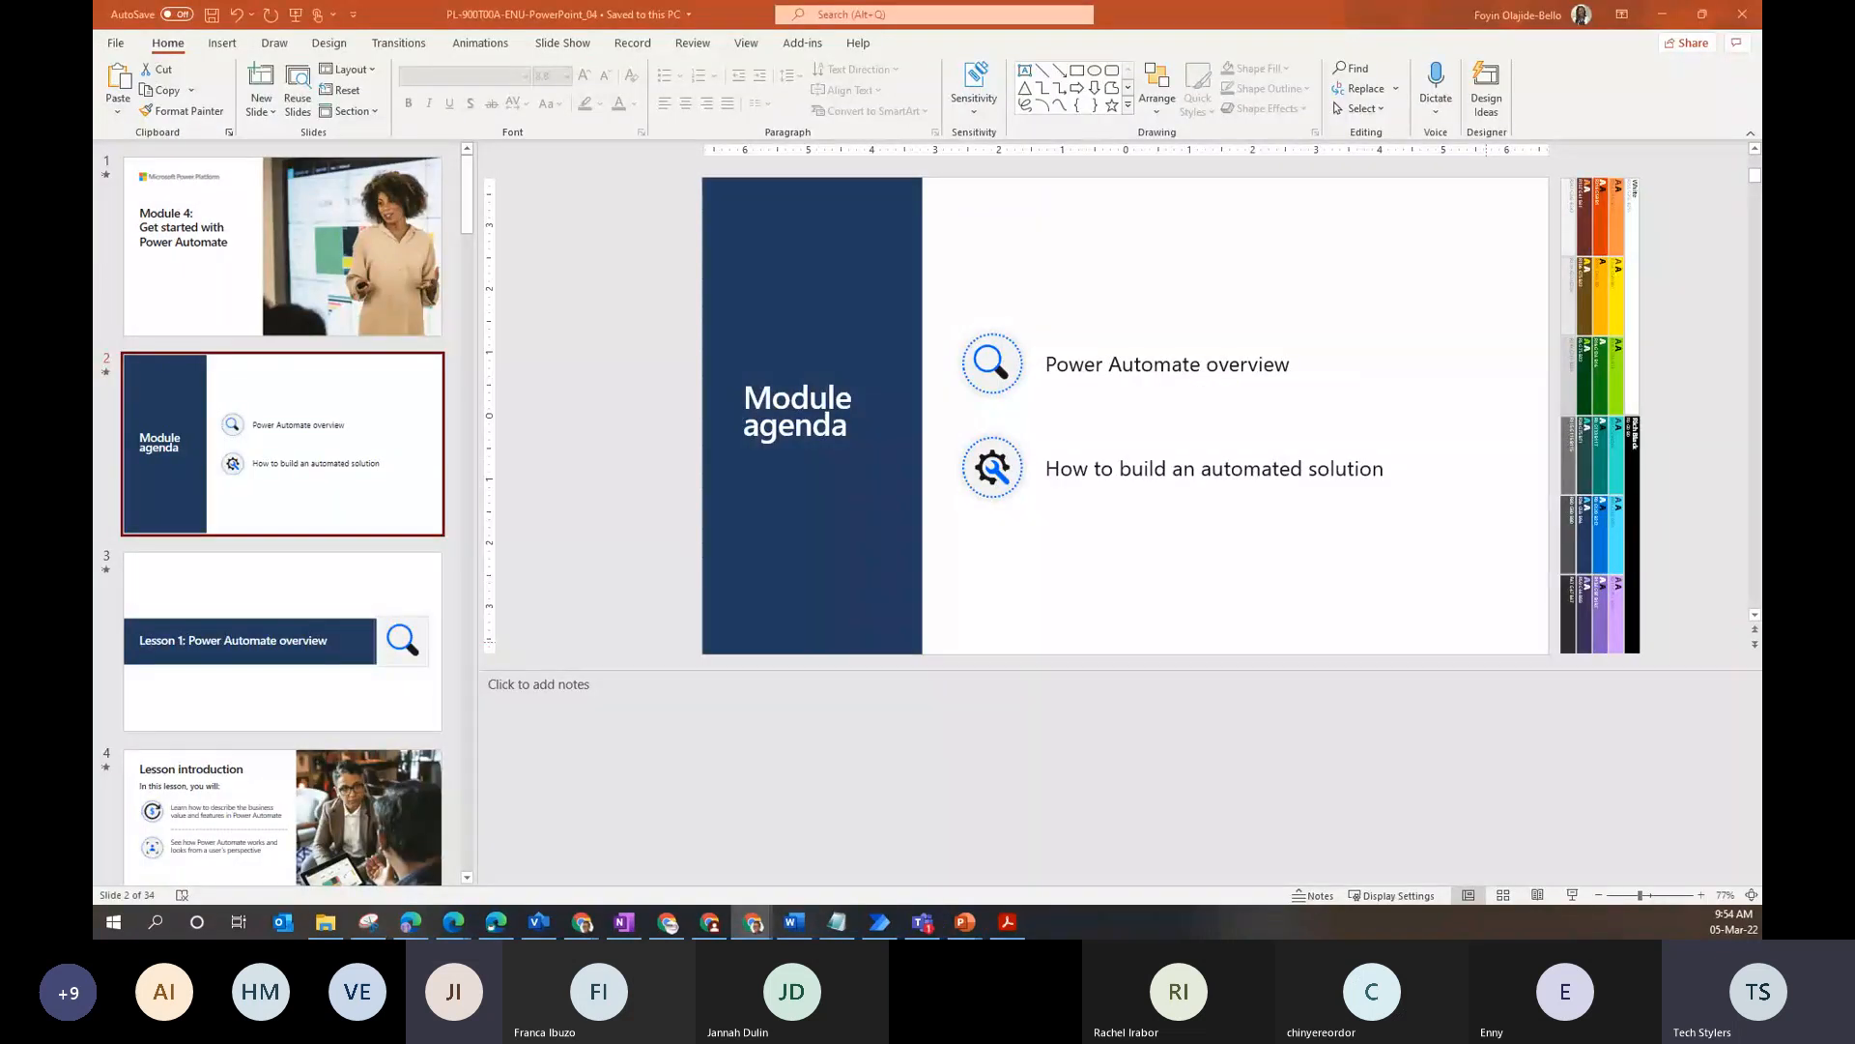
left_click(647, 8)
key("alt+Tab")
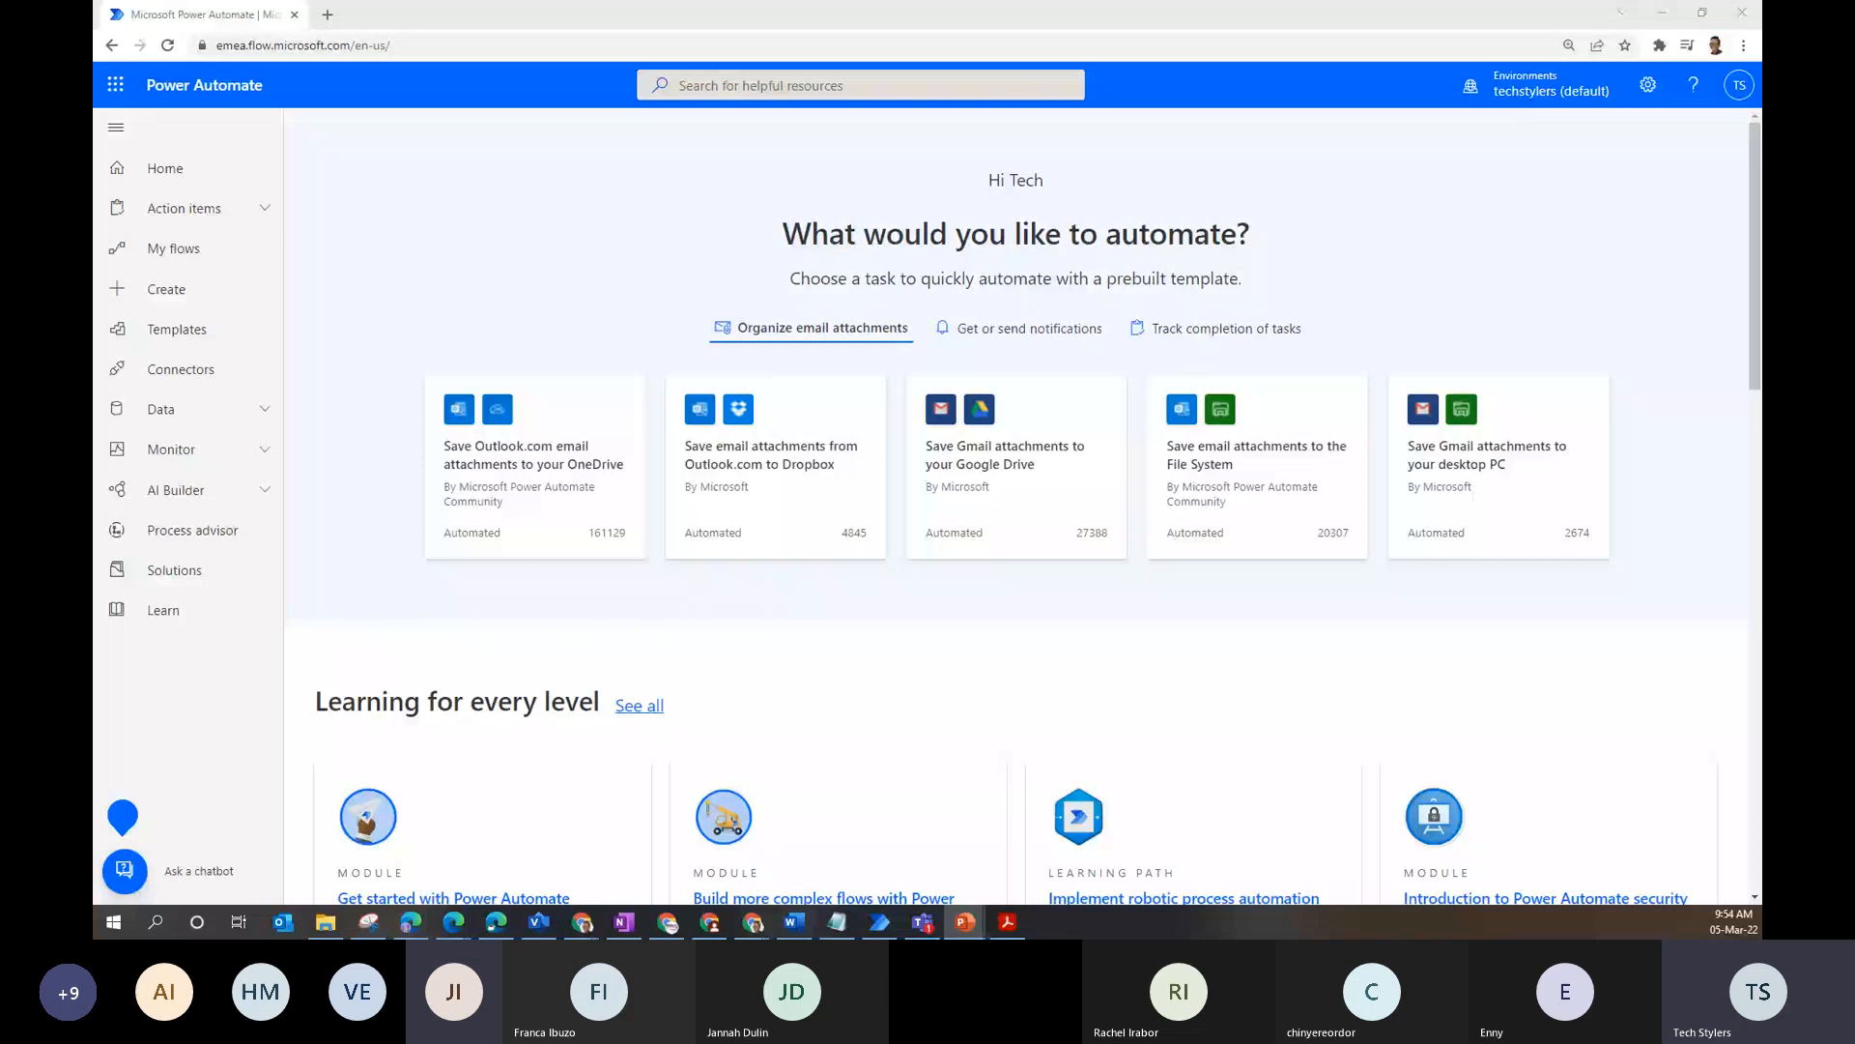
left_click(492, 23)
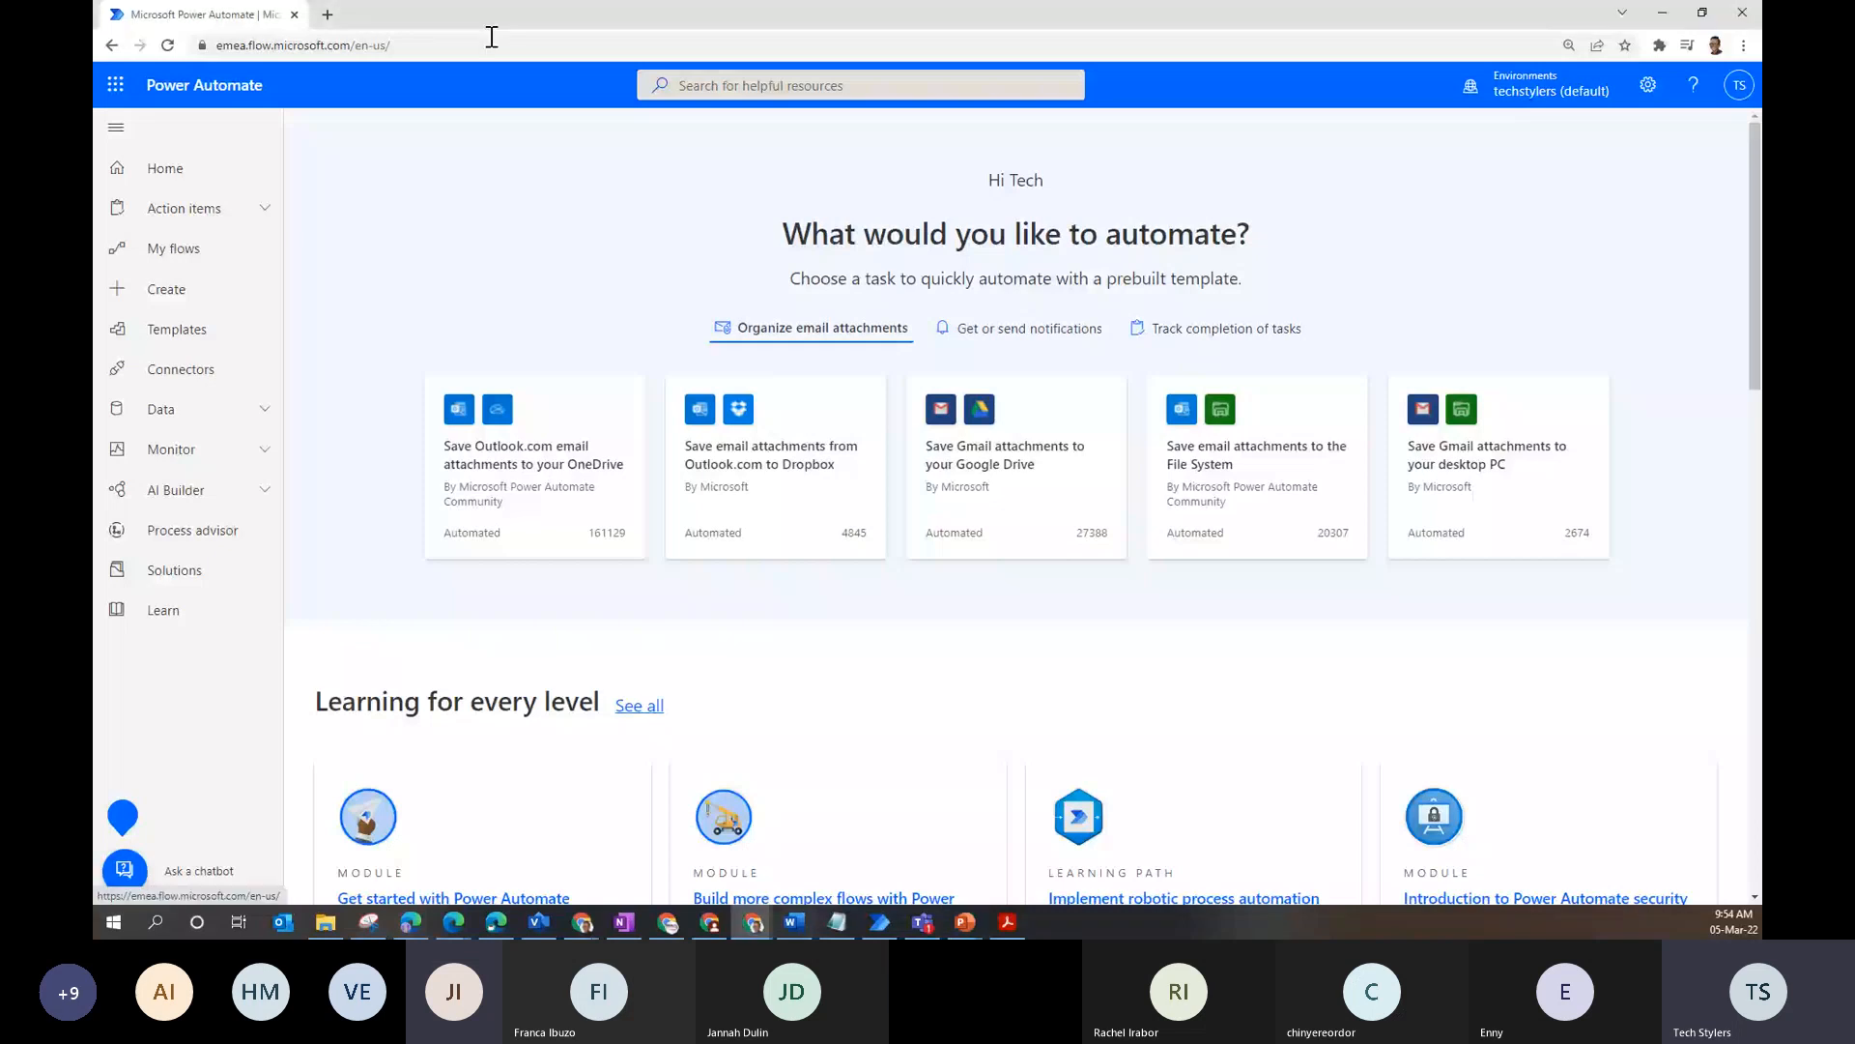
left_click(116, 85)
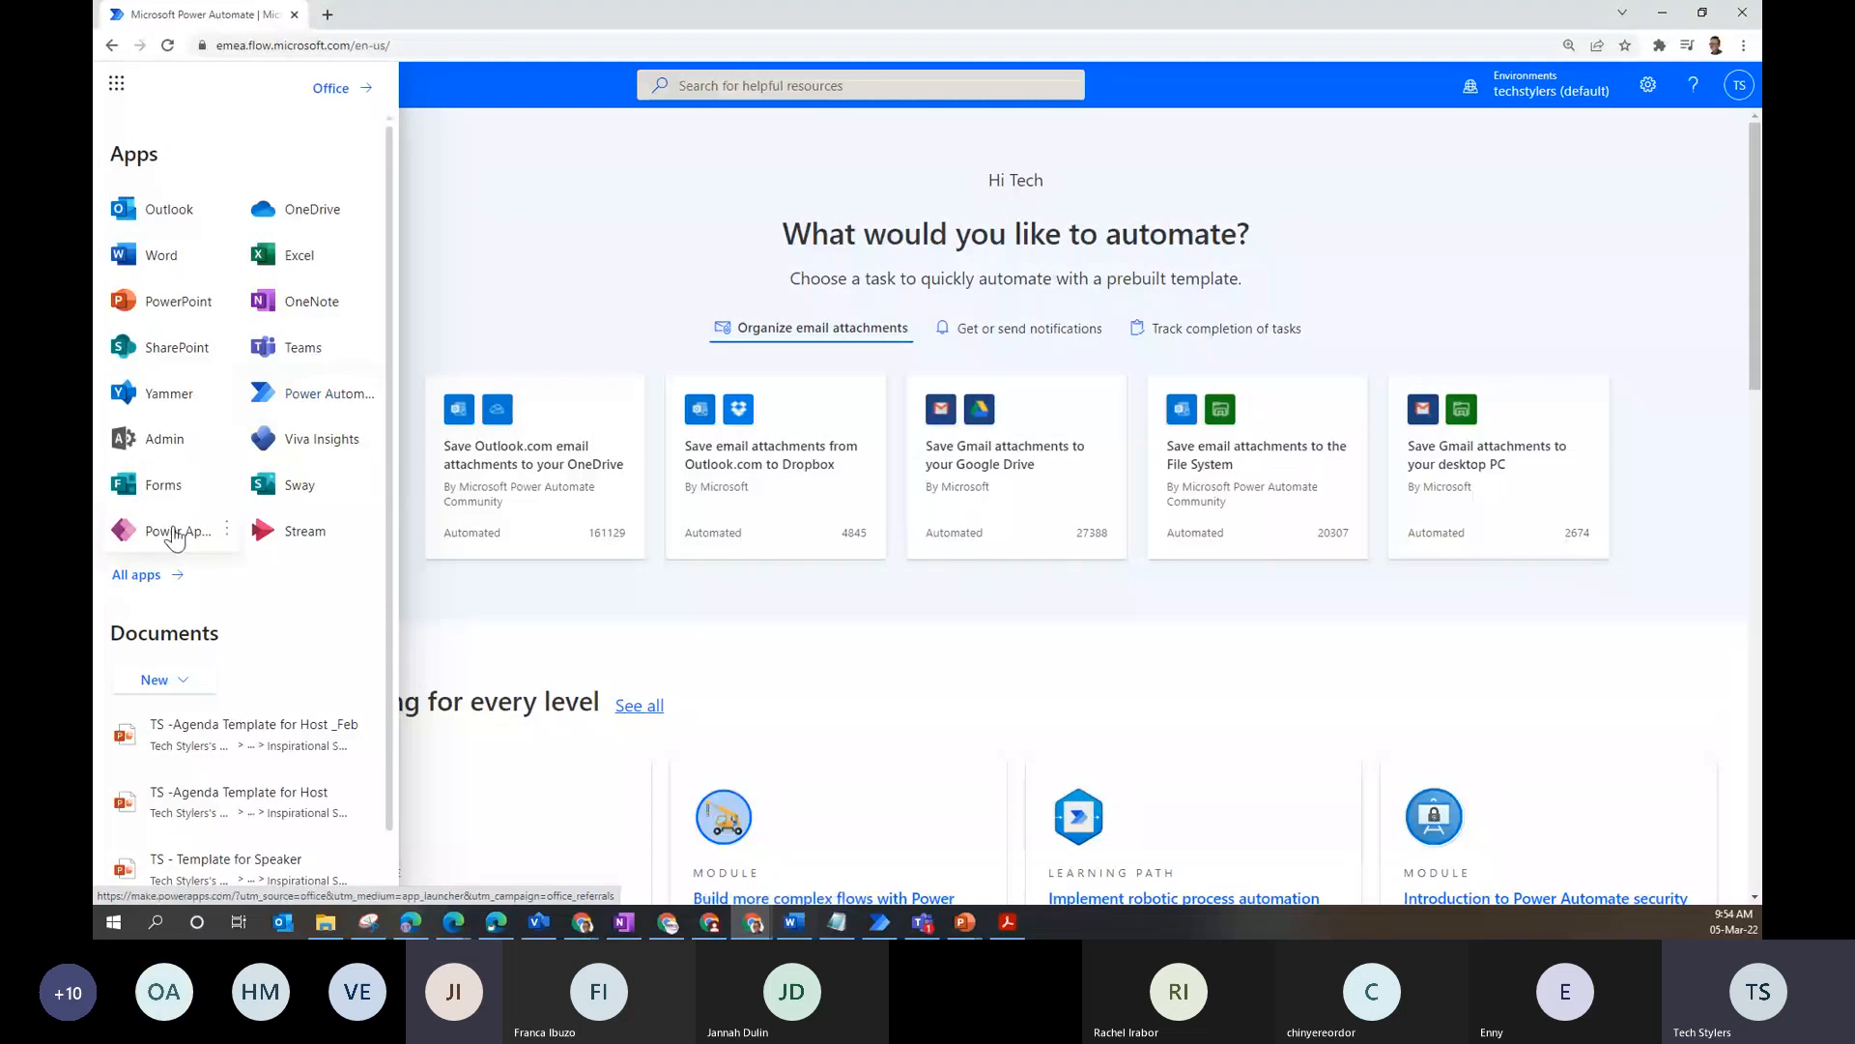
left_click(117, 85)
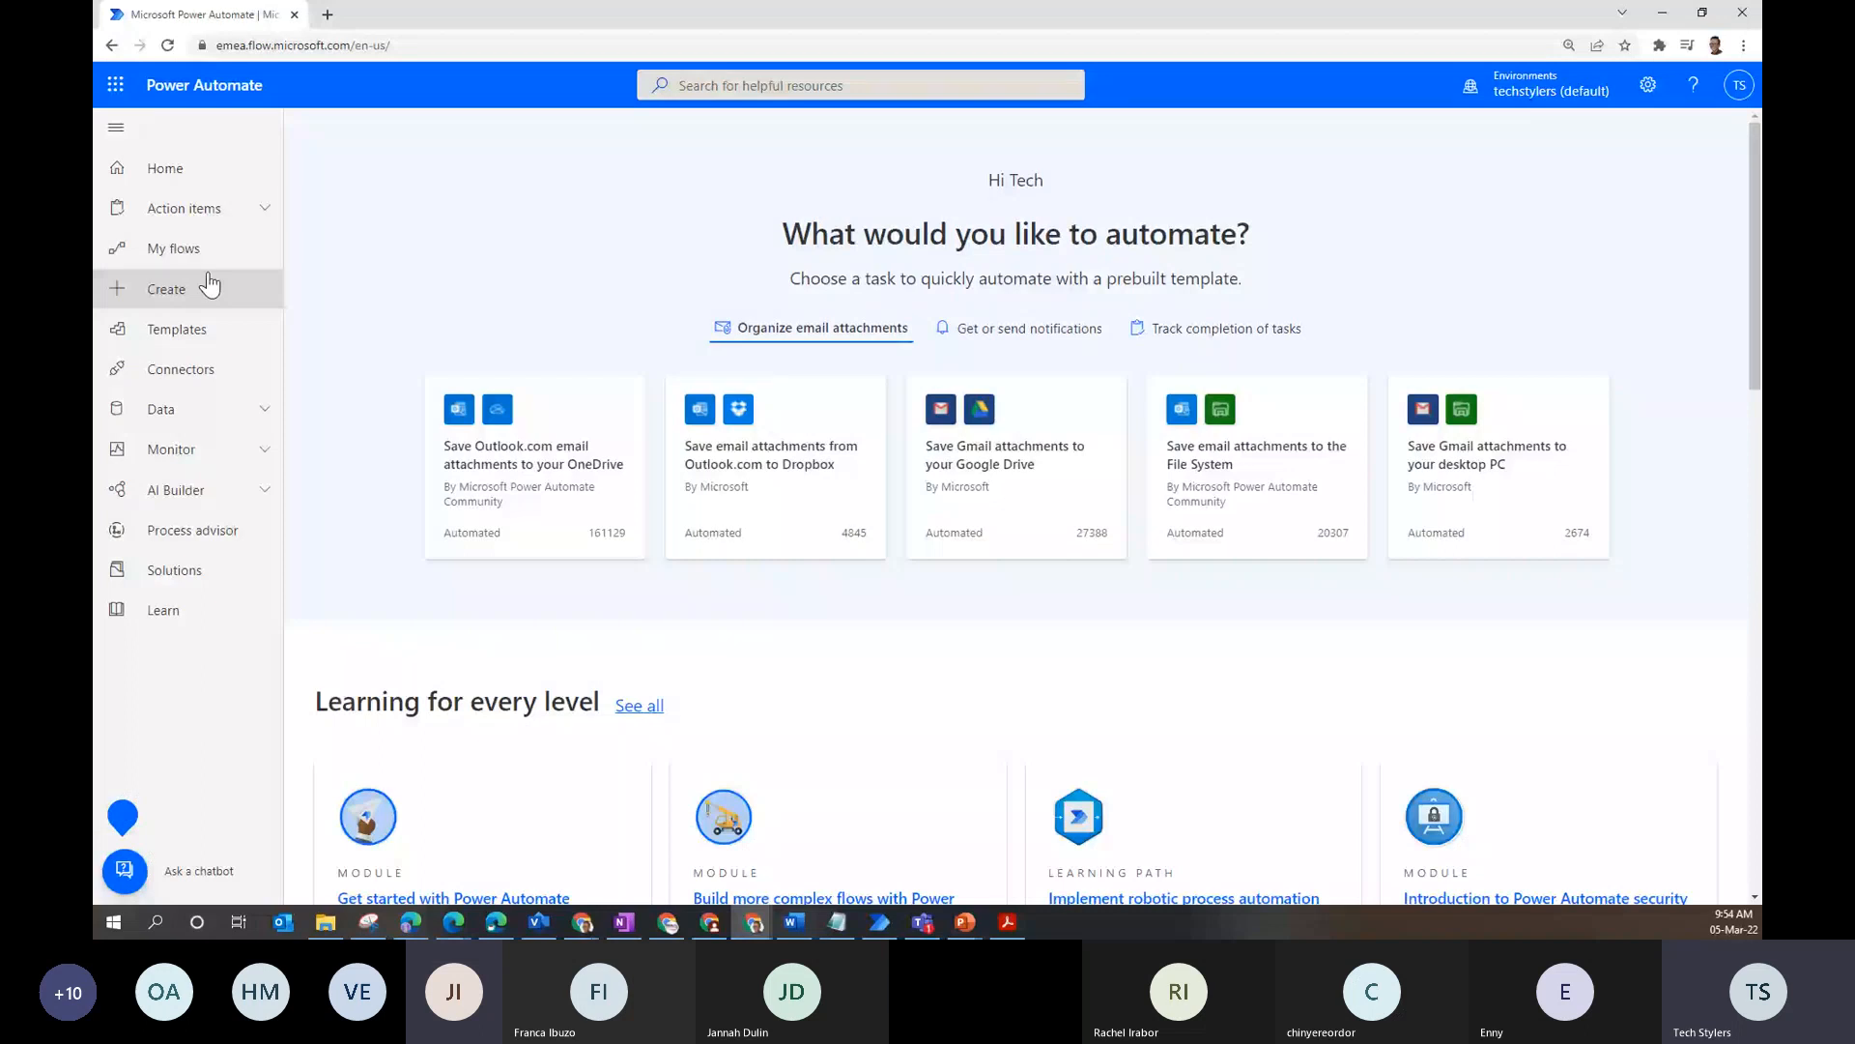
- Open the Create page and scroll through its blank flow types and Top picks templates
left_click(206, 287)
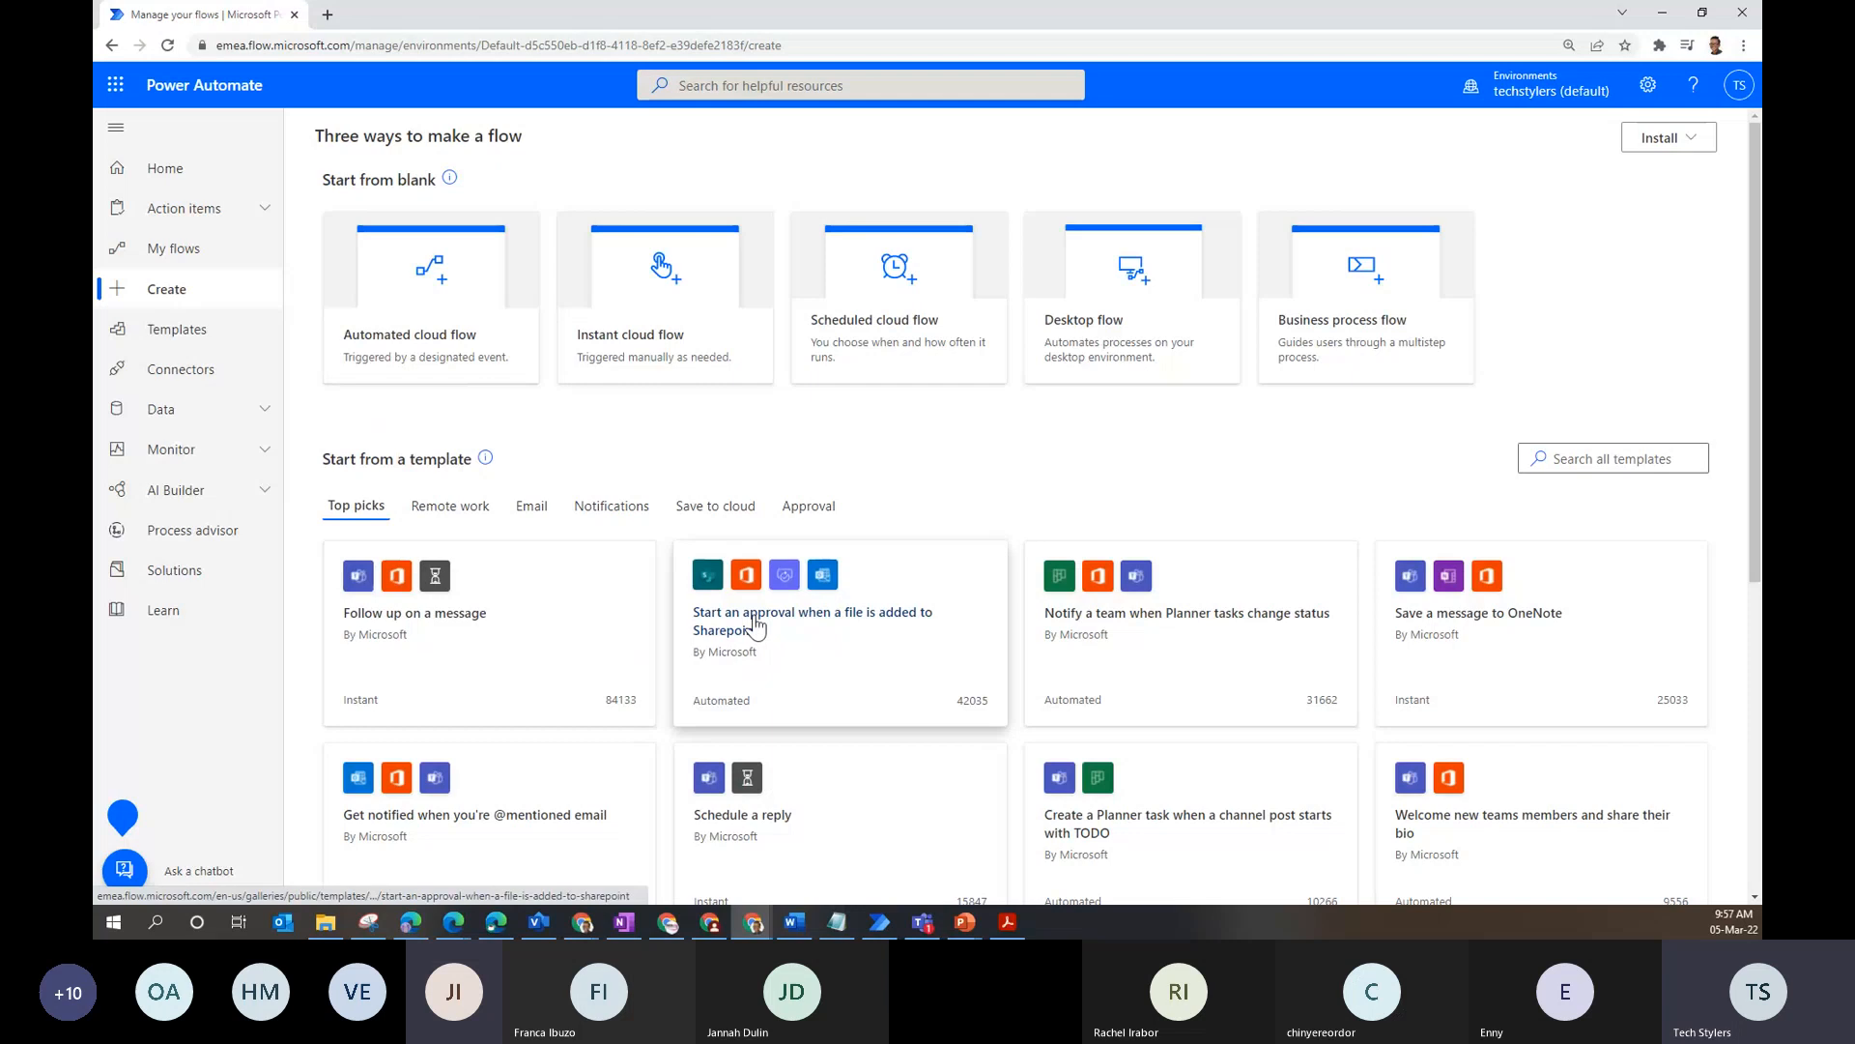
scroll(755, 626, "down", 4)
scroll(350, 583, "up", 3)
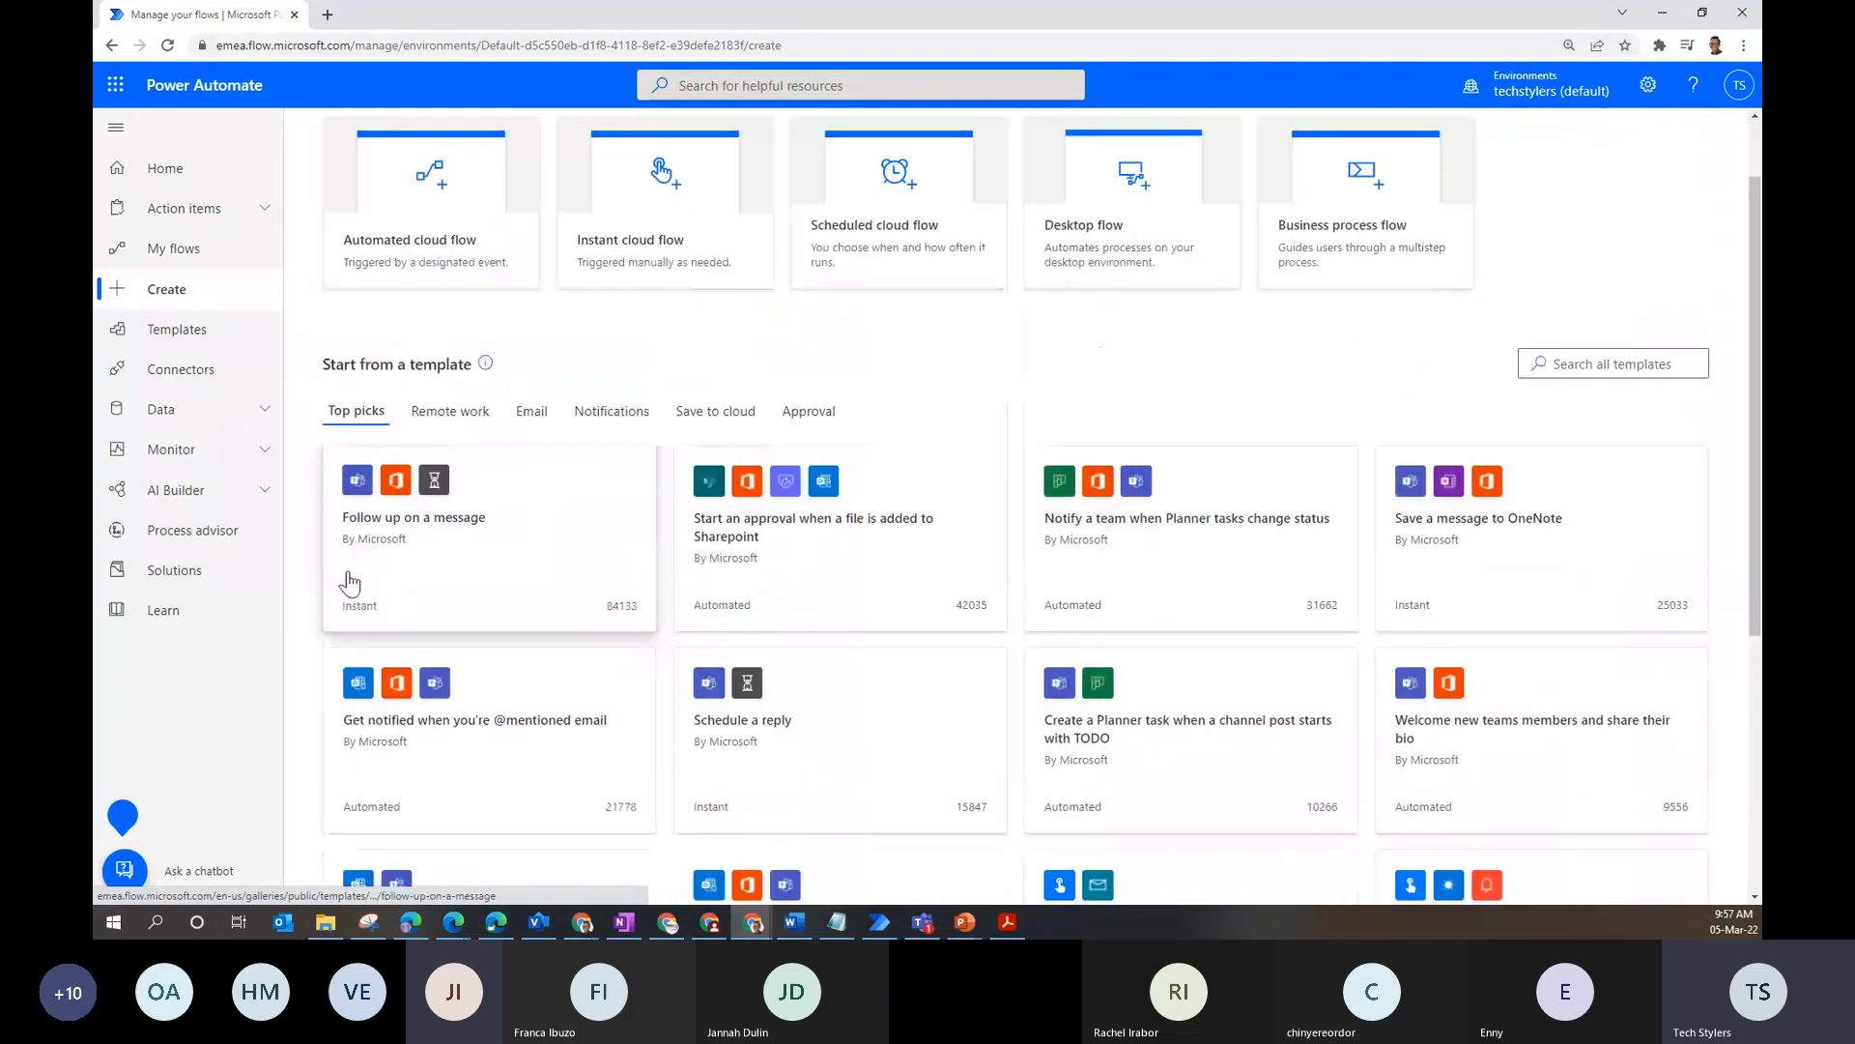
left_click(772, 85)
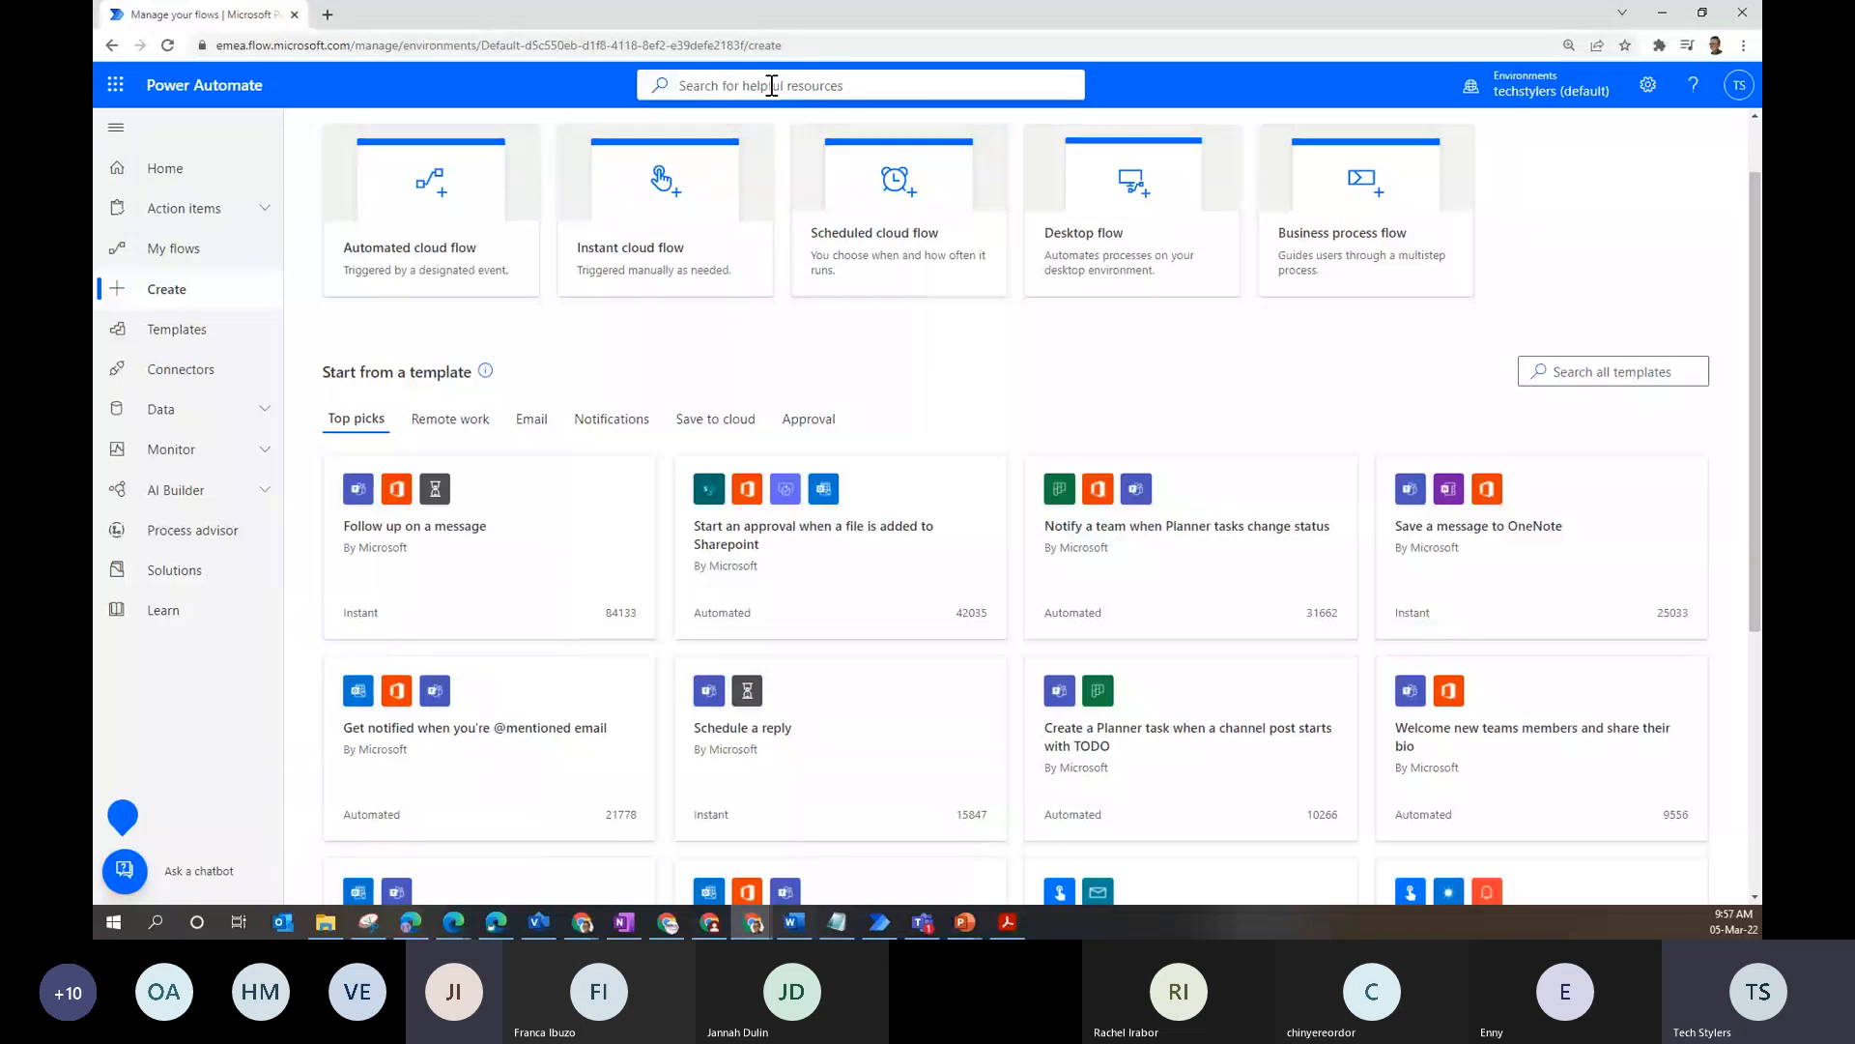
- Search 'microsoft', view the Microsoft Forms connector page, then return to Home
type("microso")
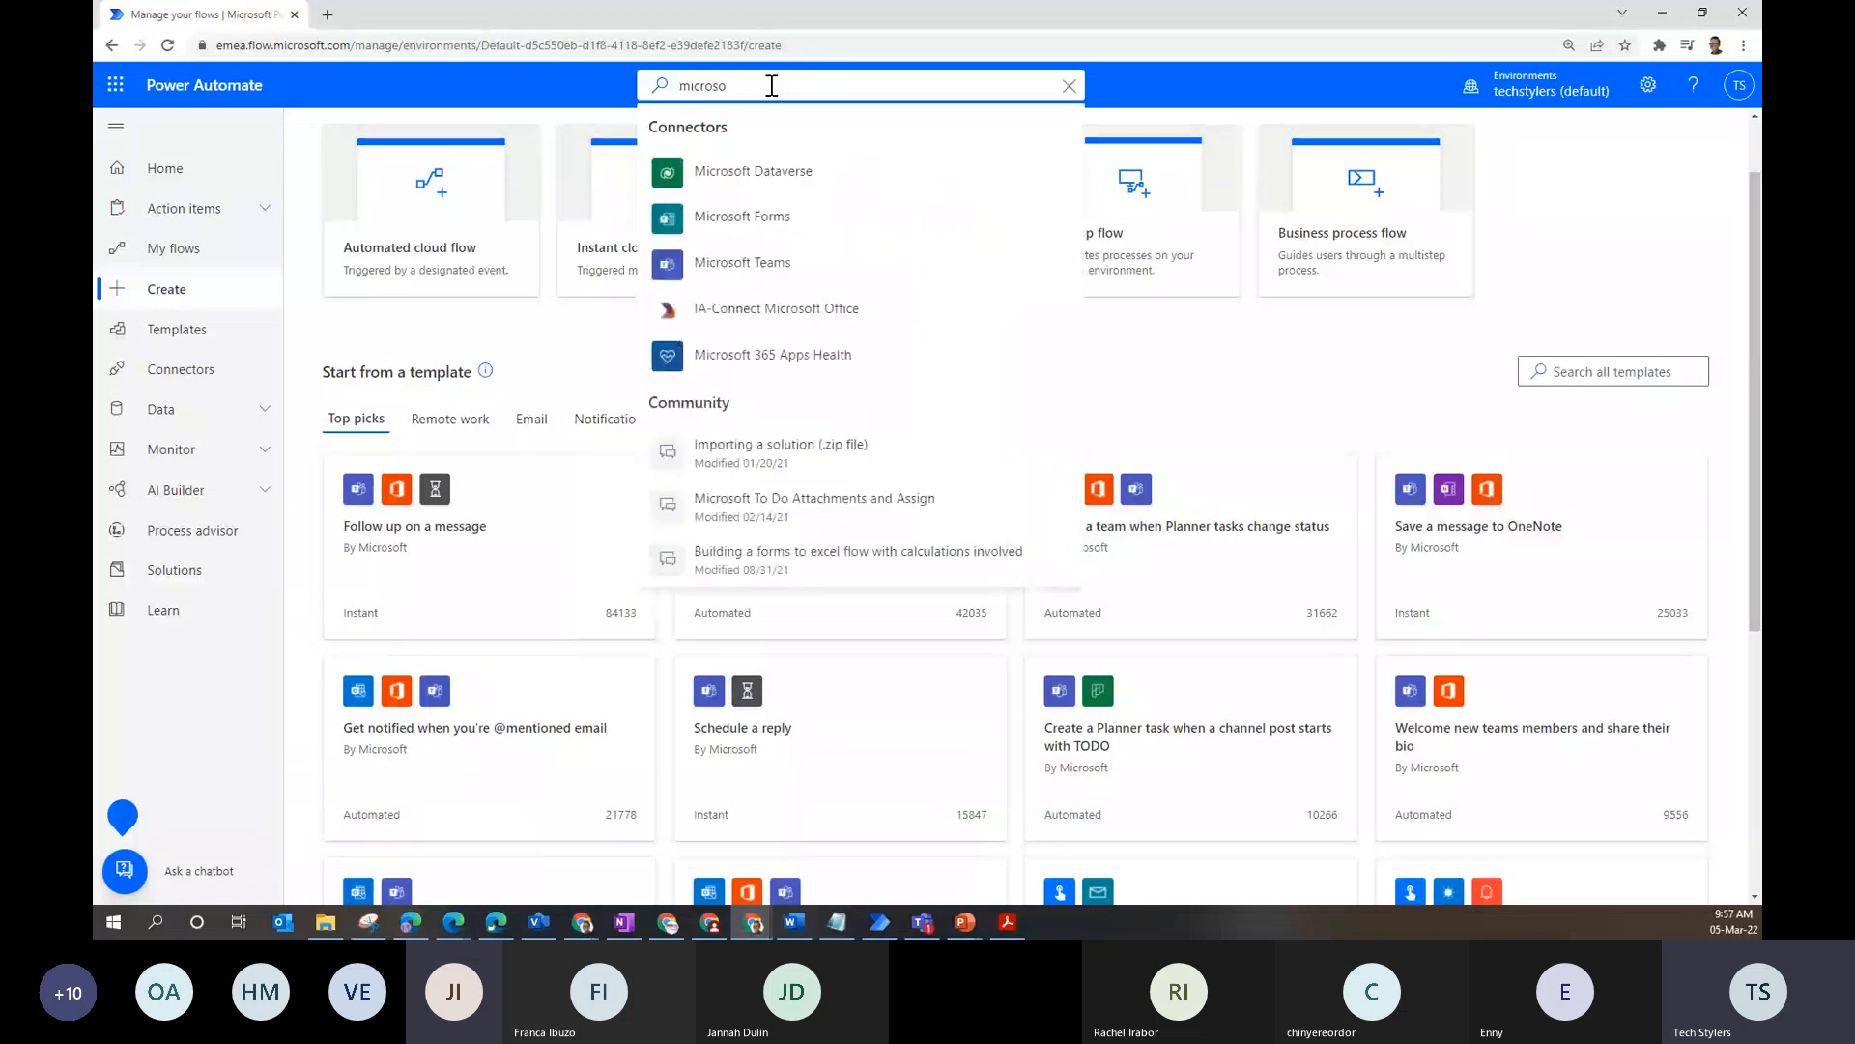
type("ft")
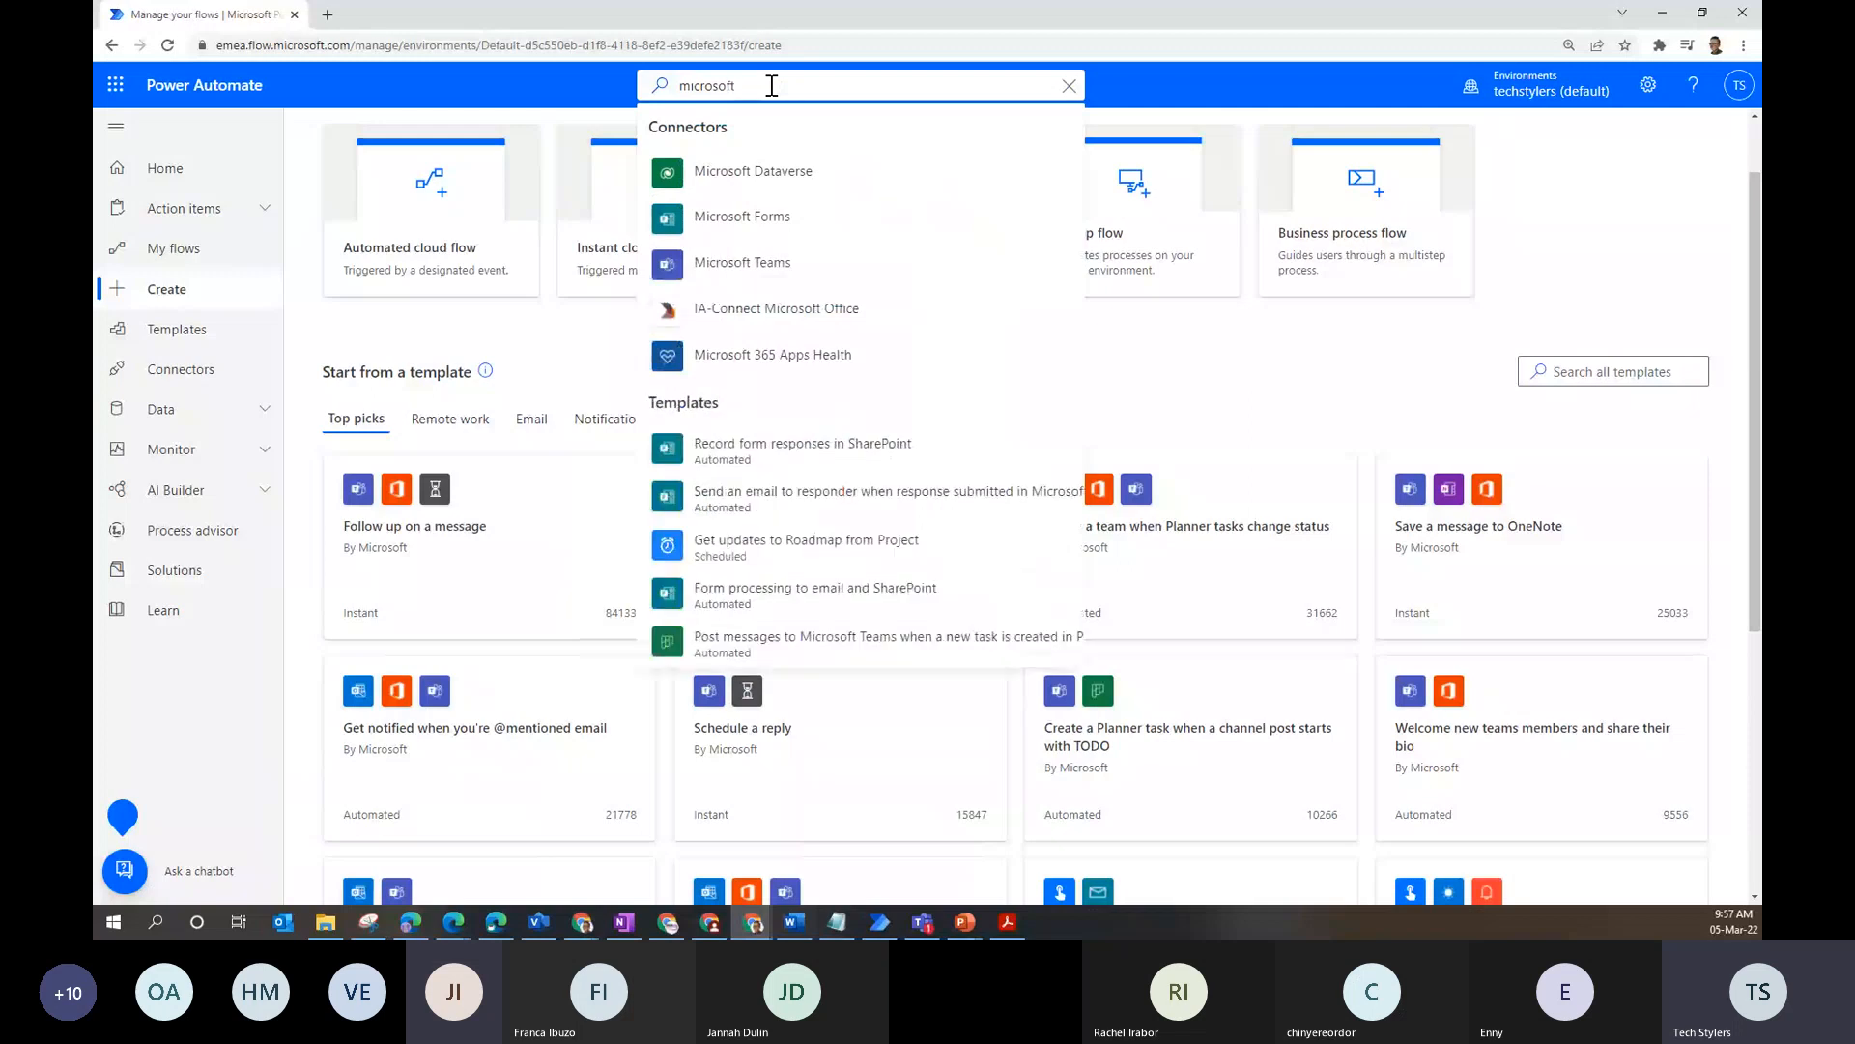
left_click(677, 217)
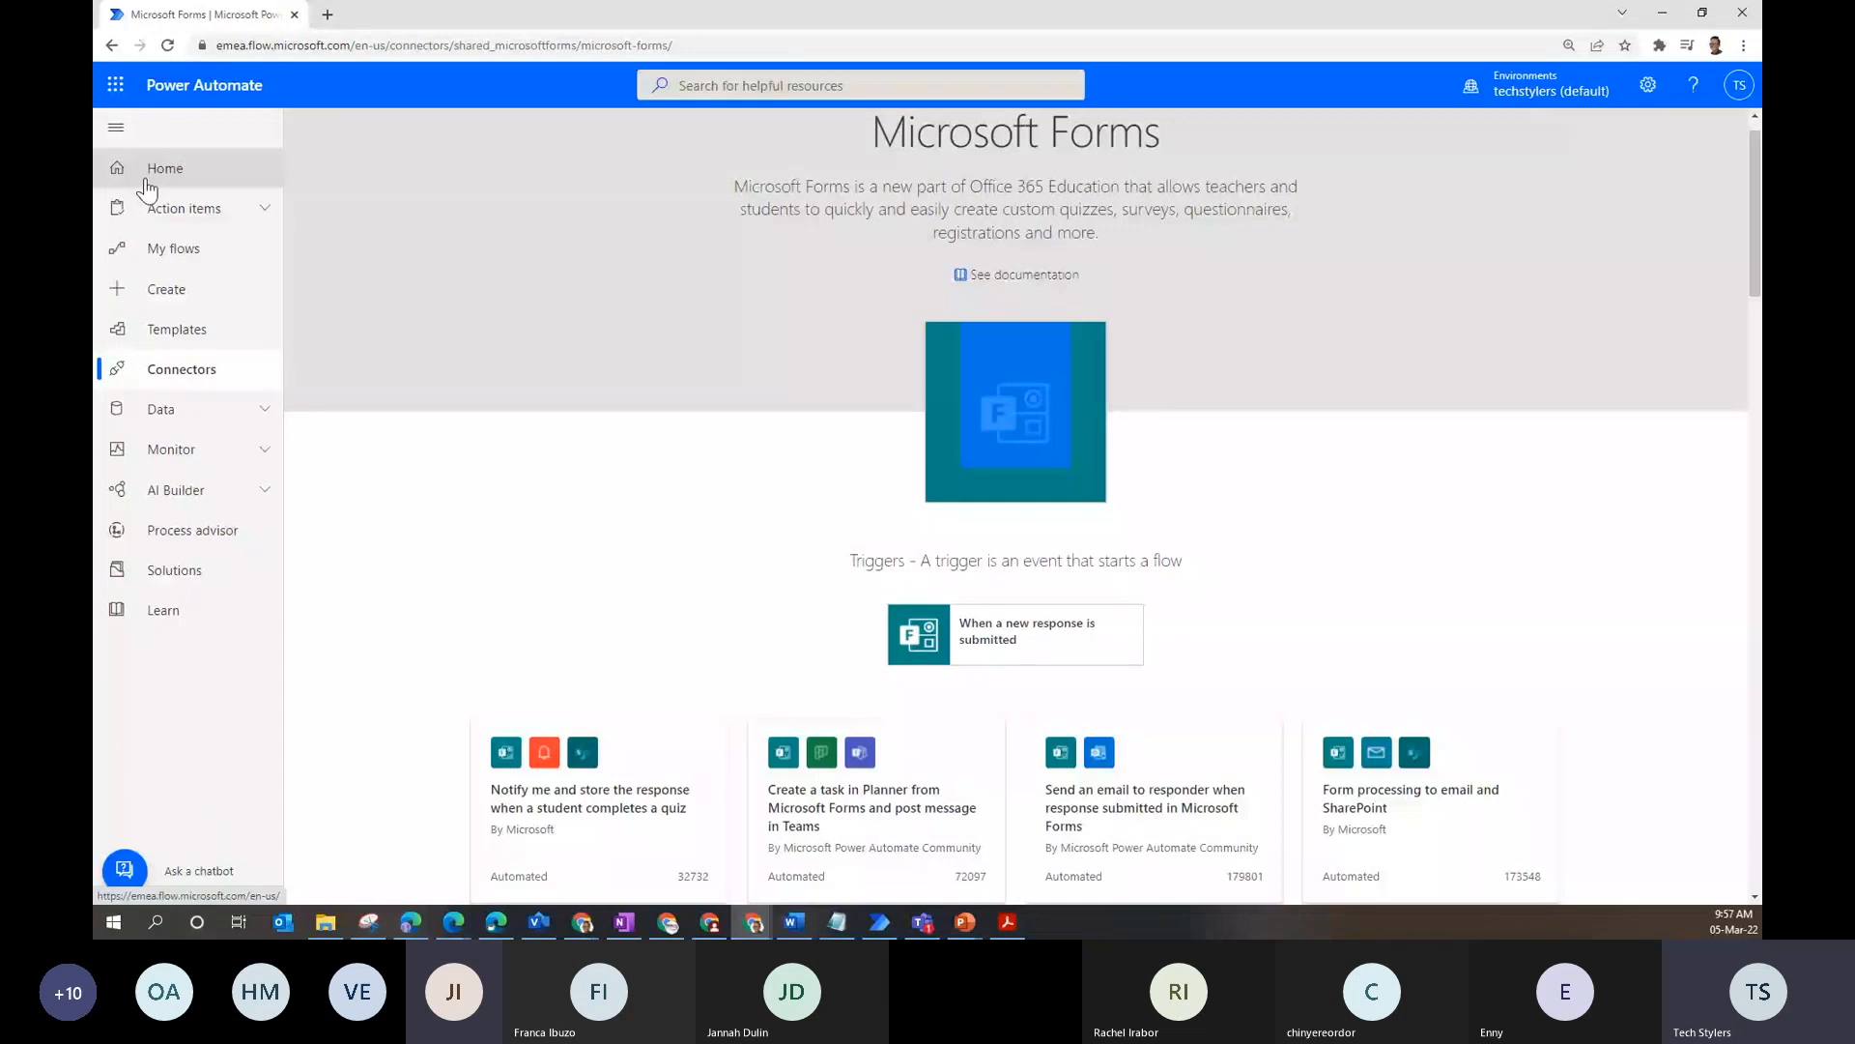
left_click(169, 248)
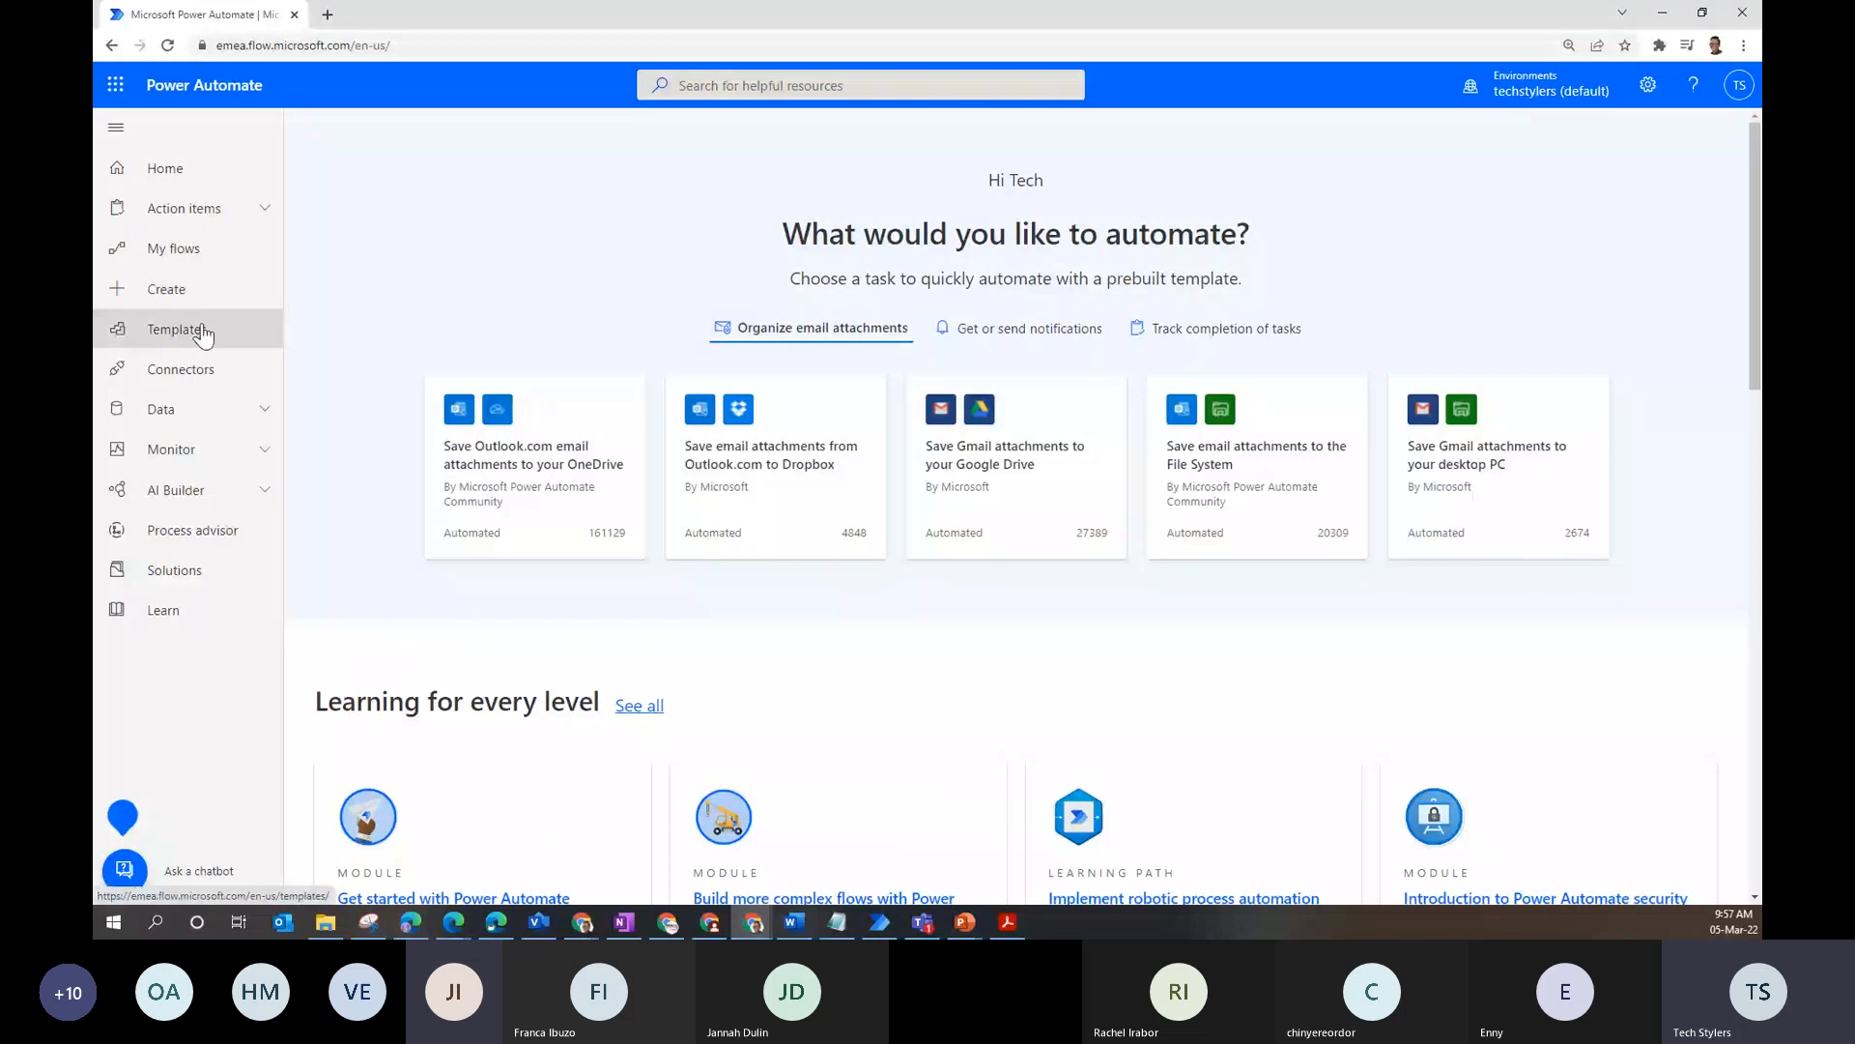
- Search the template gallery for 'microsoft forms', reset it, then move to the Create page
left_click(203, 336)
left_click(604, 159)
type("microso")
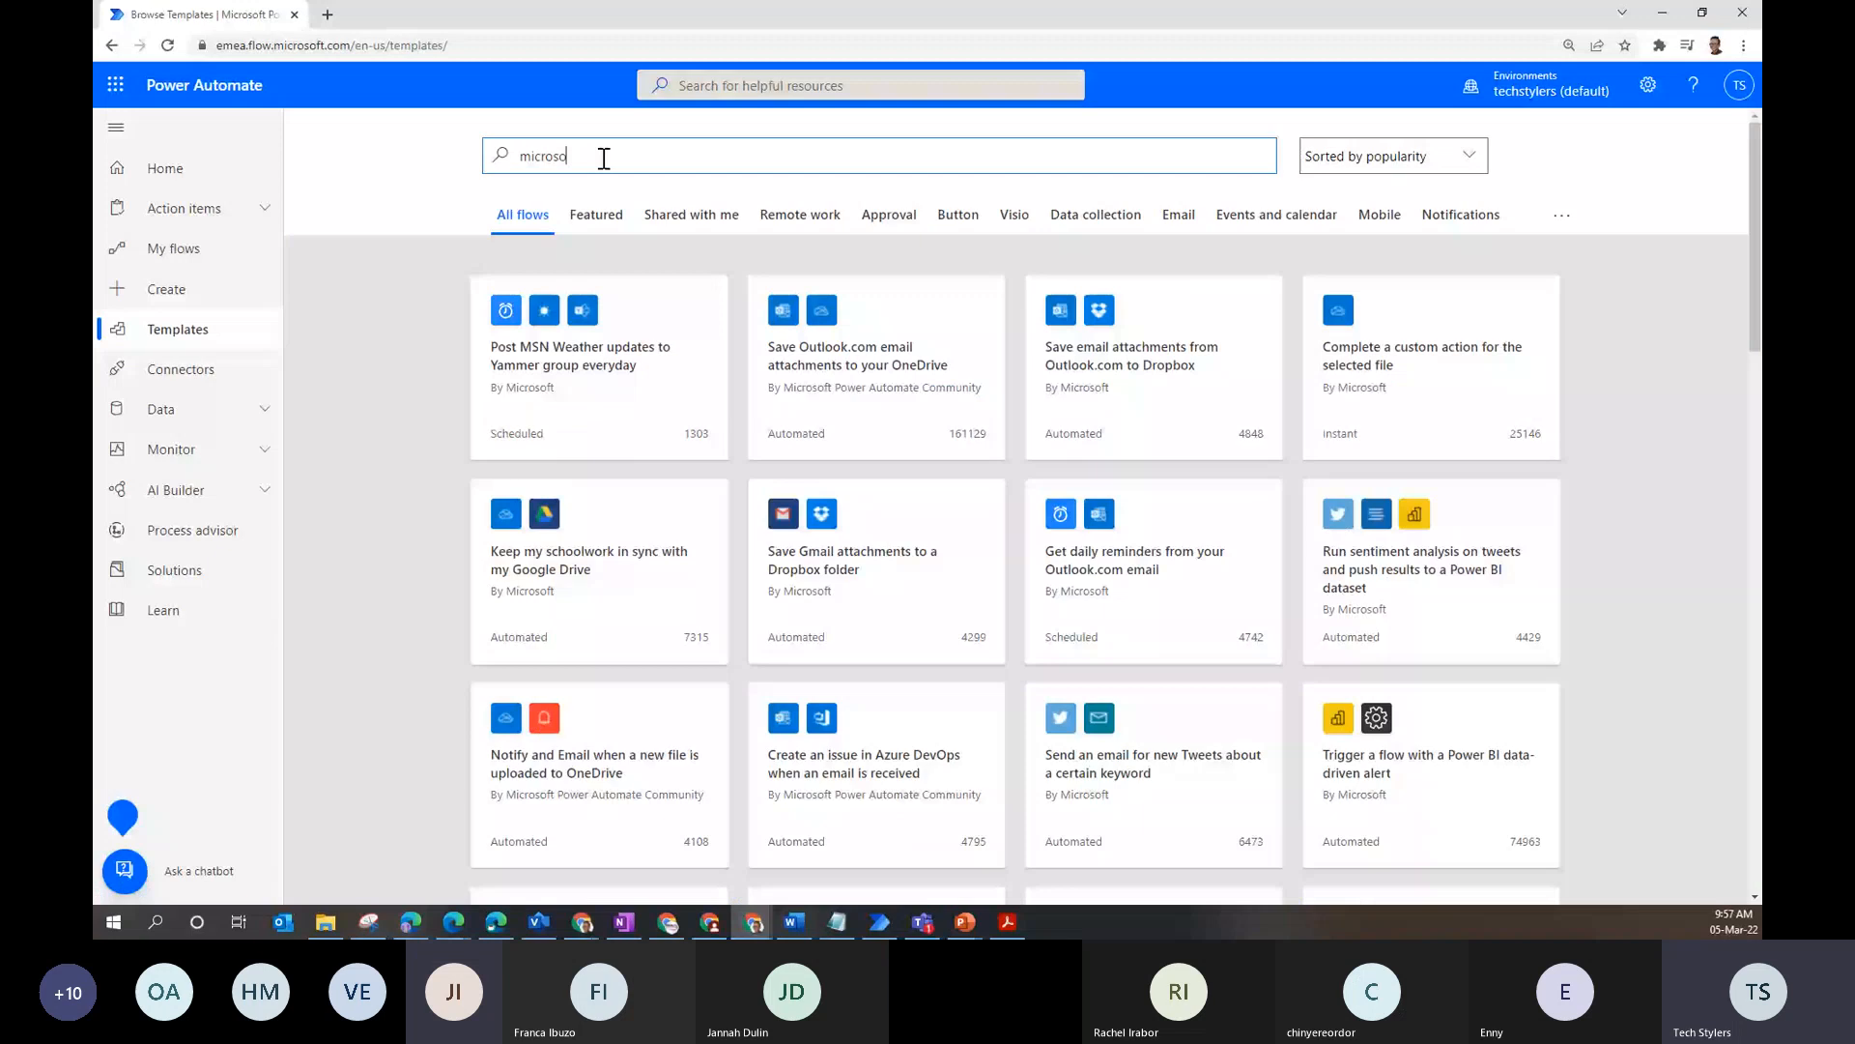
type("ft forms")
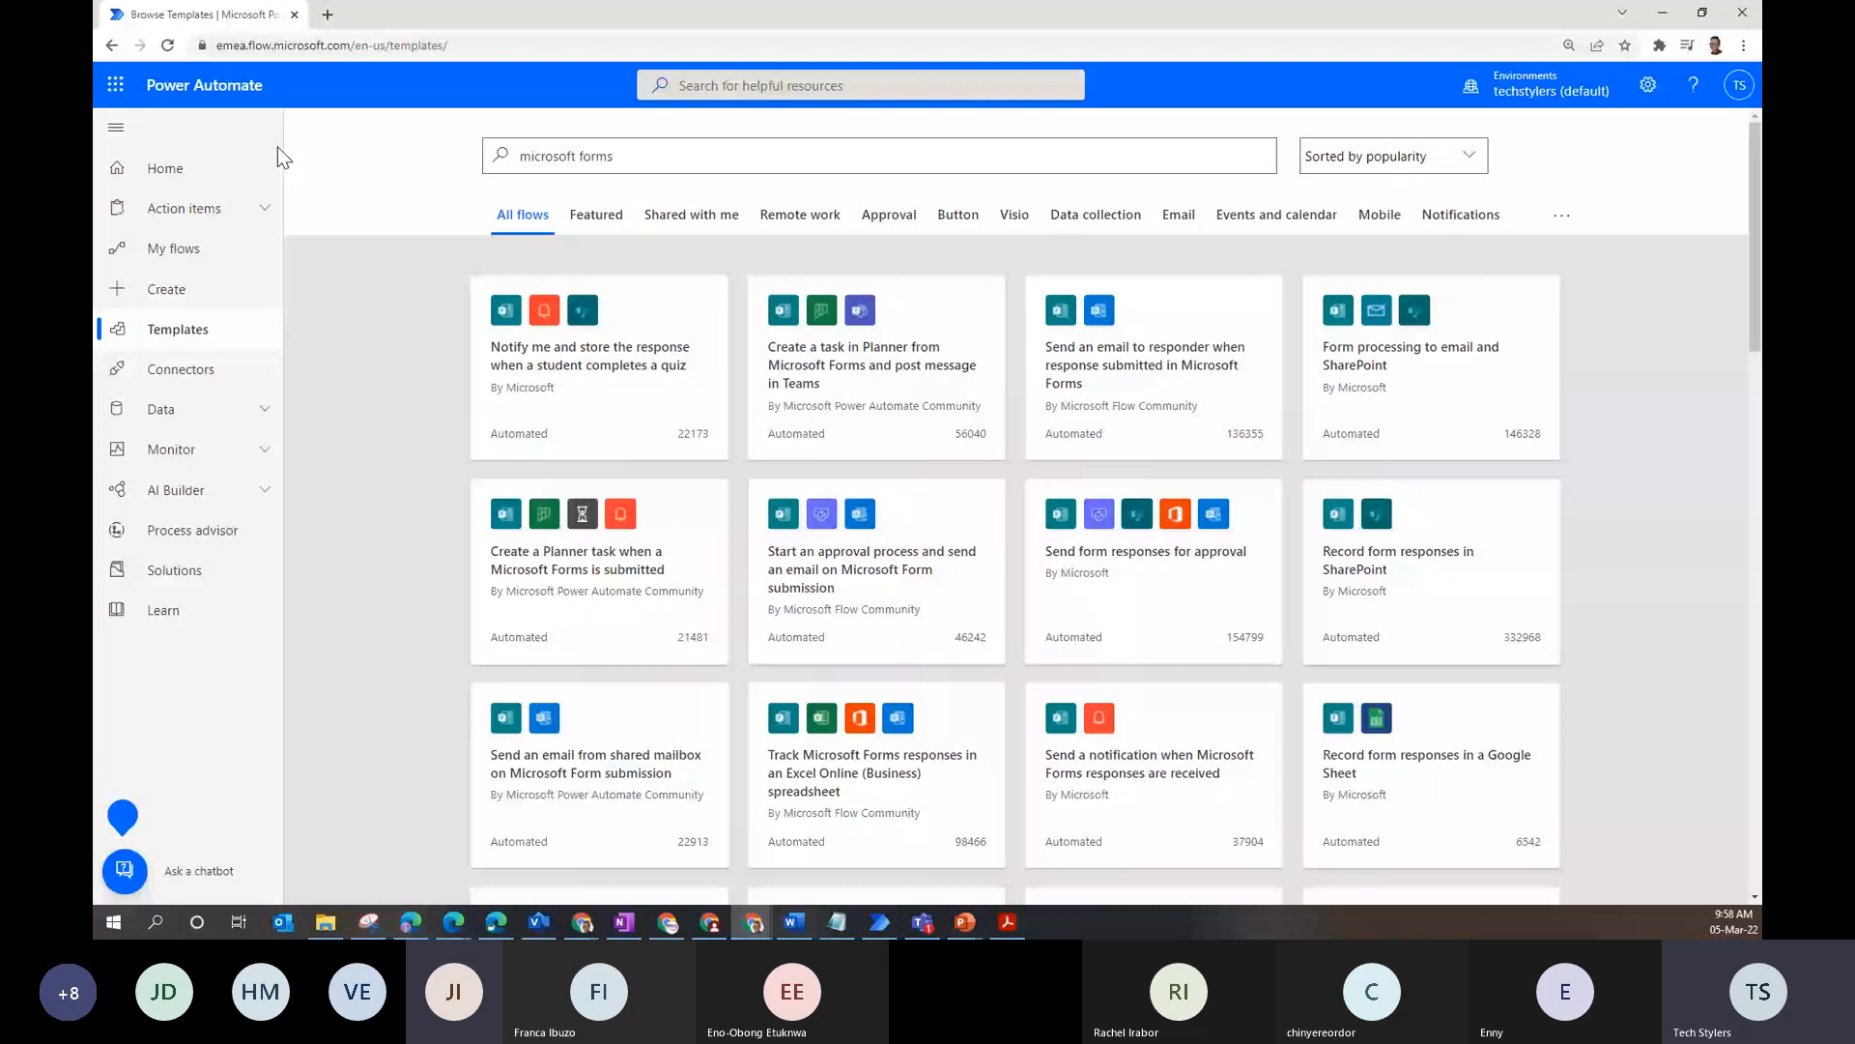
left_click(186, 332)
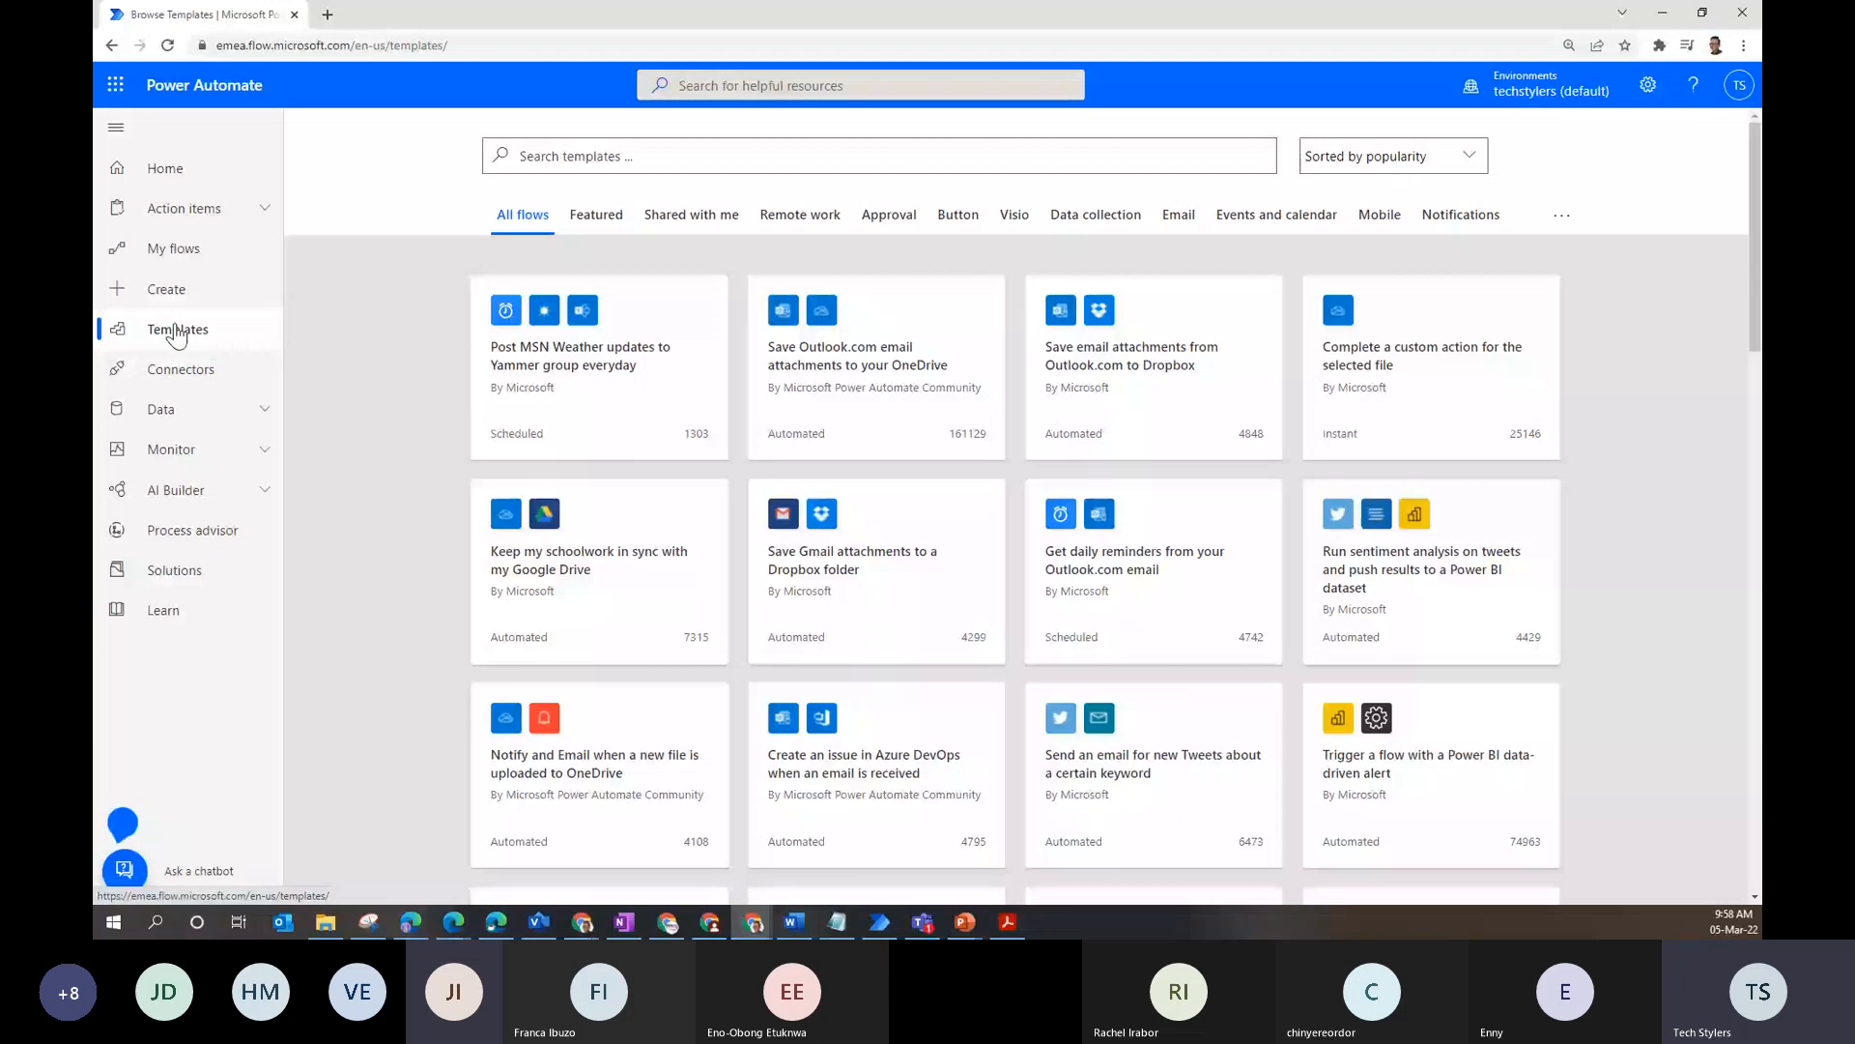
left_click(175, 337)
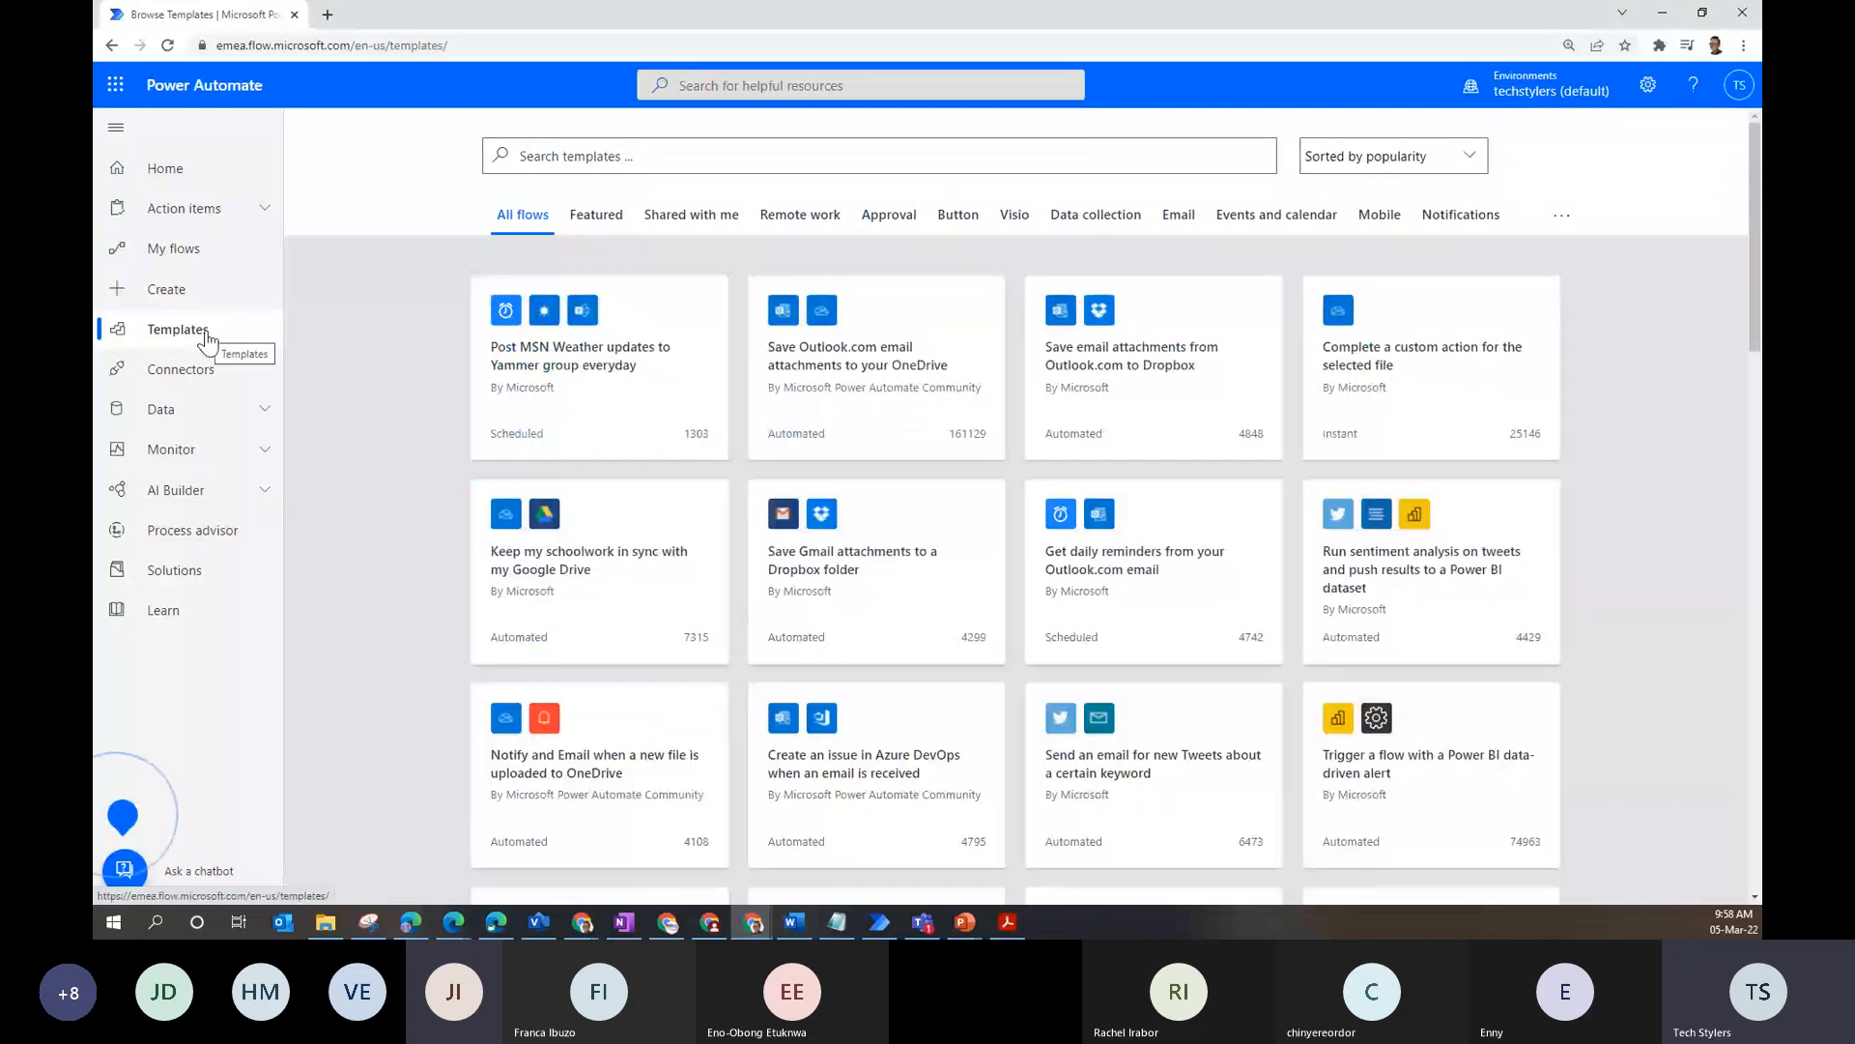
left_click(208, 287)
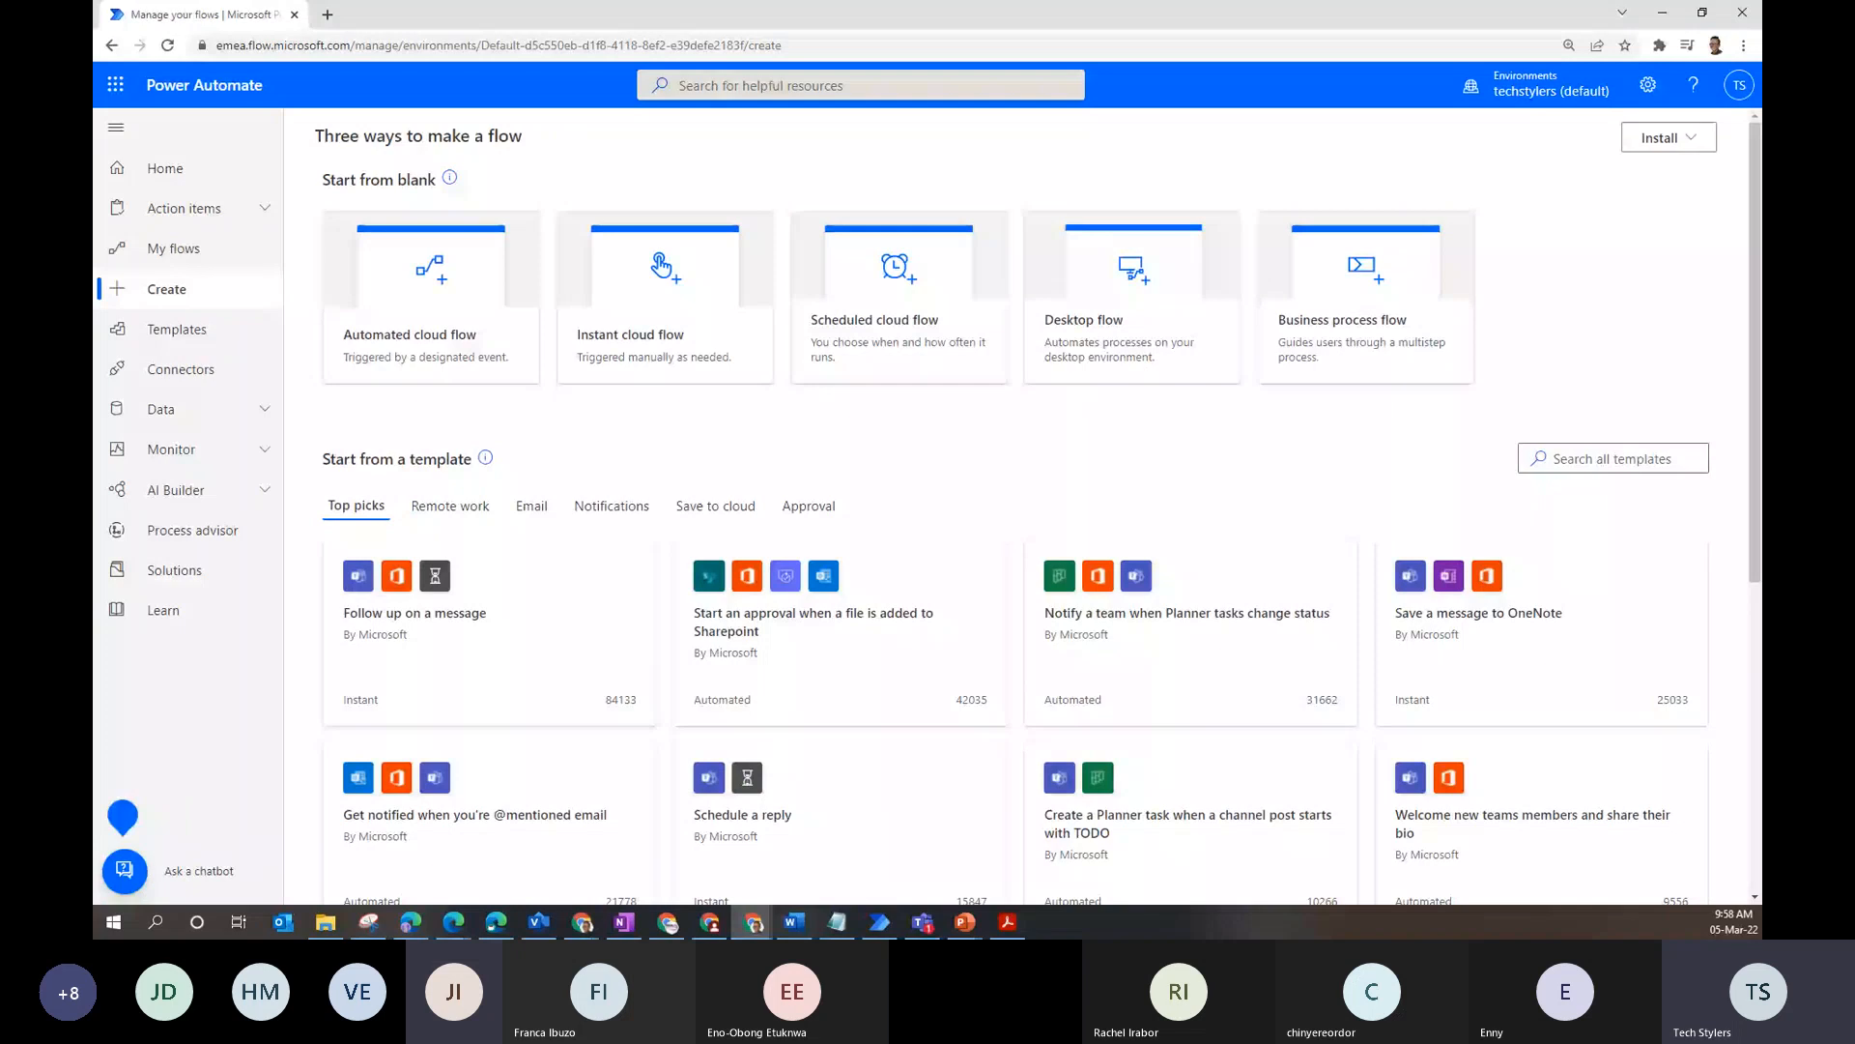
- Show the template gallery with its search box empty after clearing a stray 'm'
left_click(177, 330)
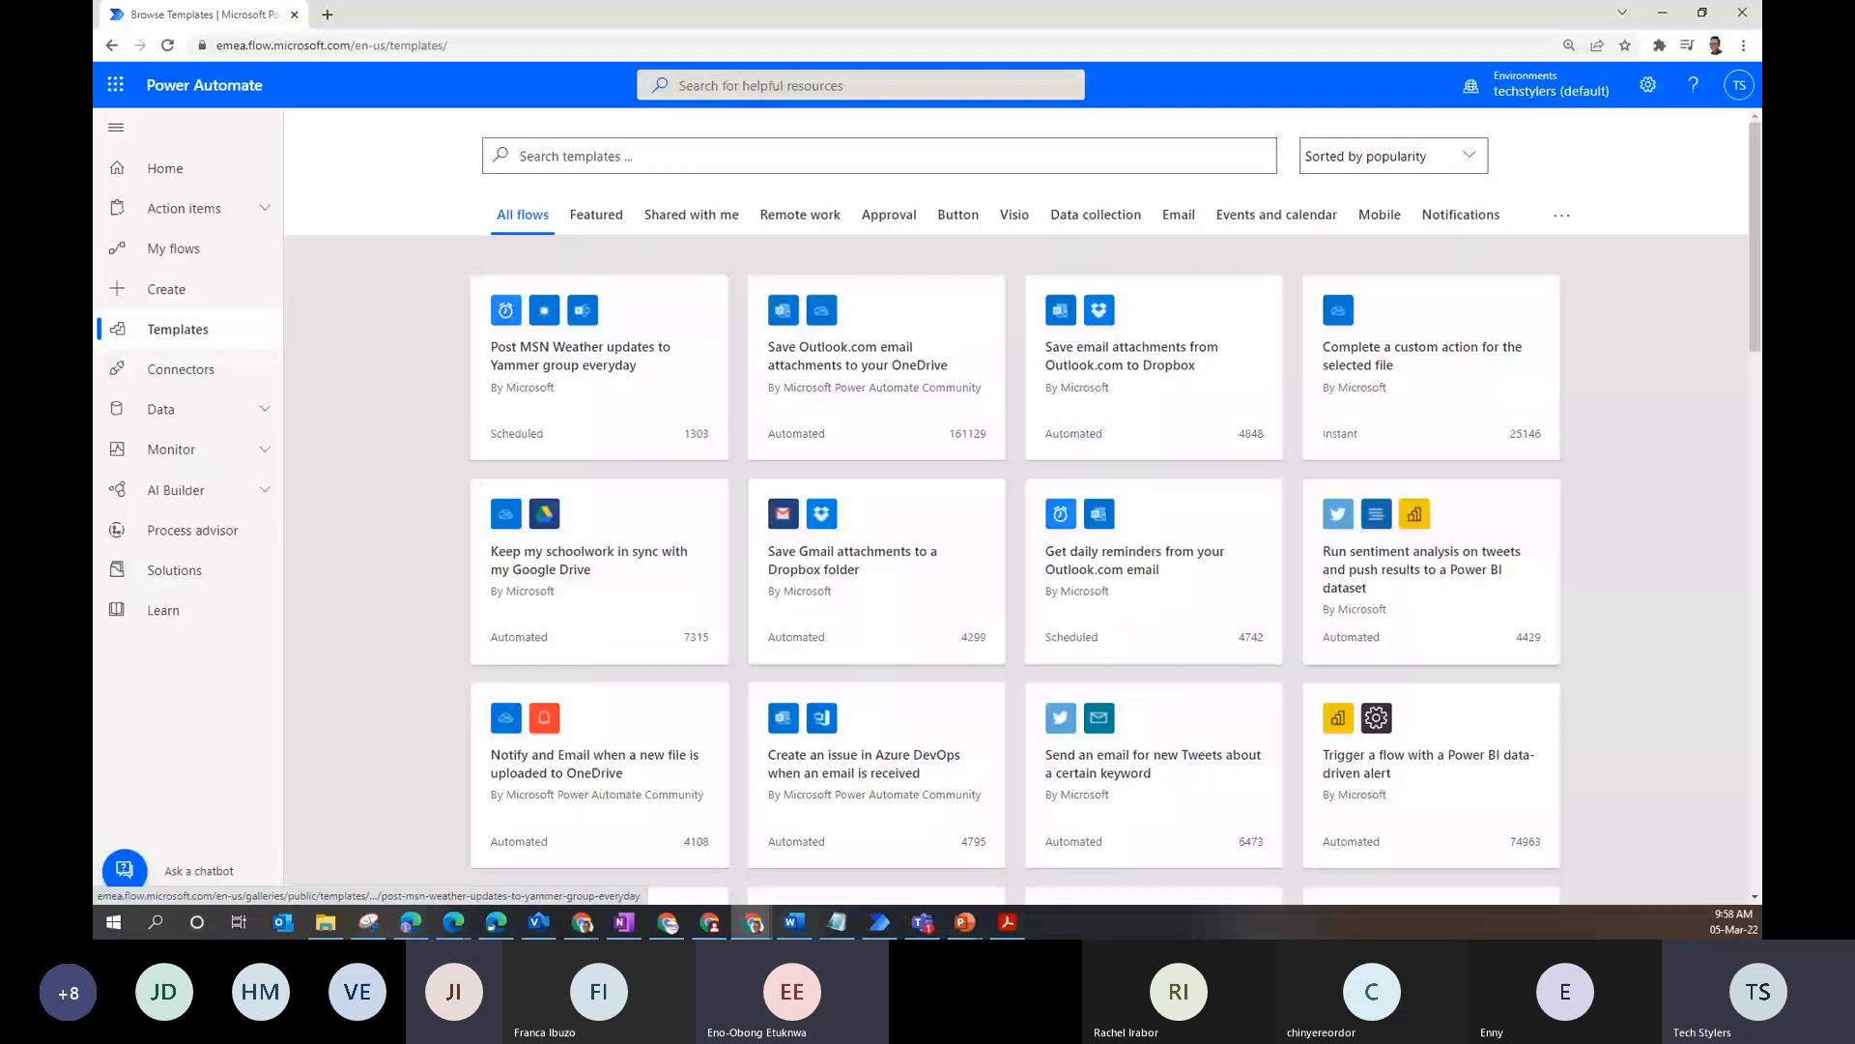
left_click(589, 158)
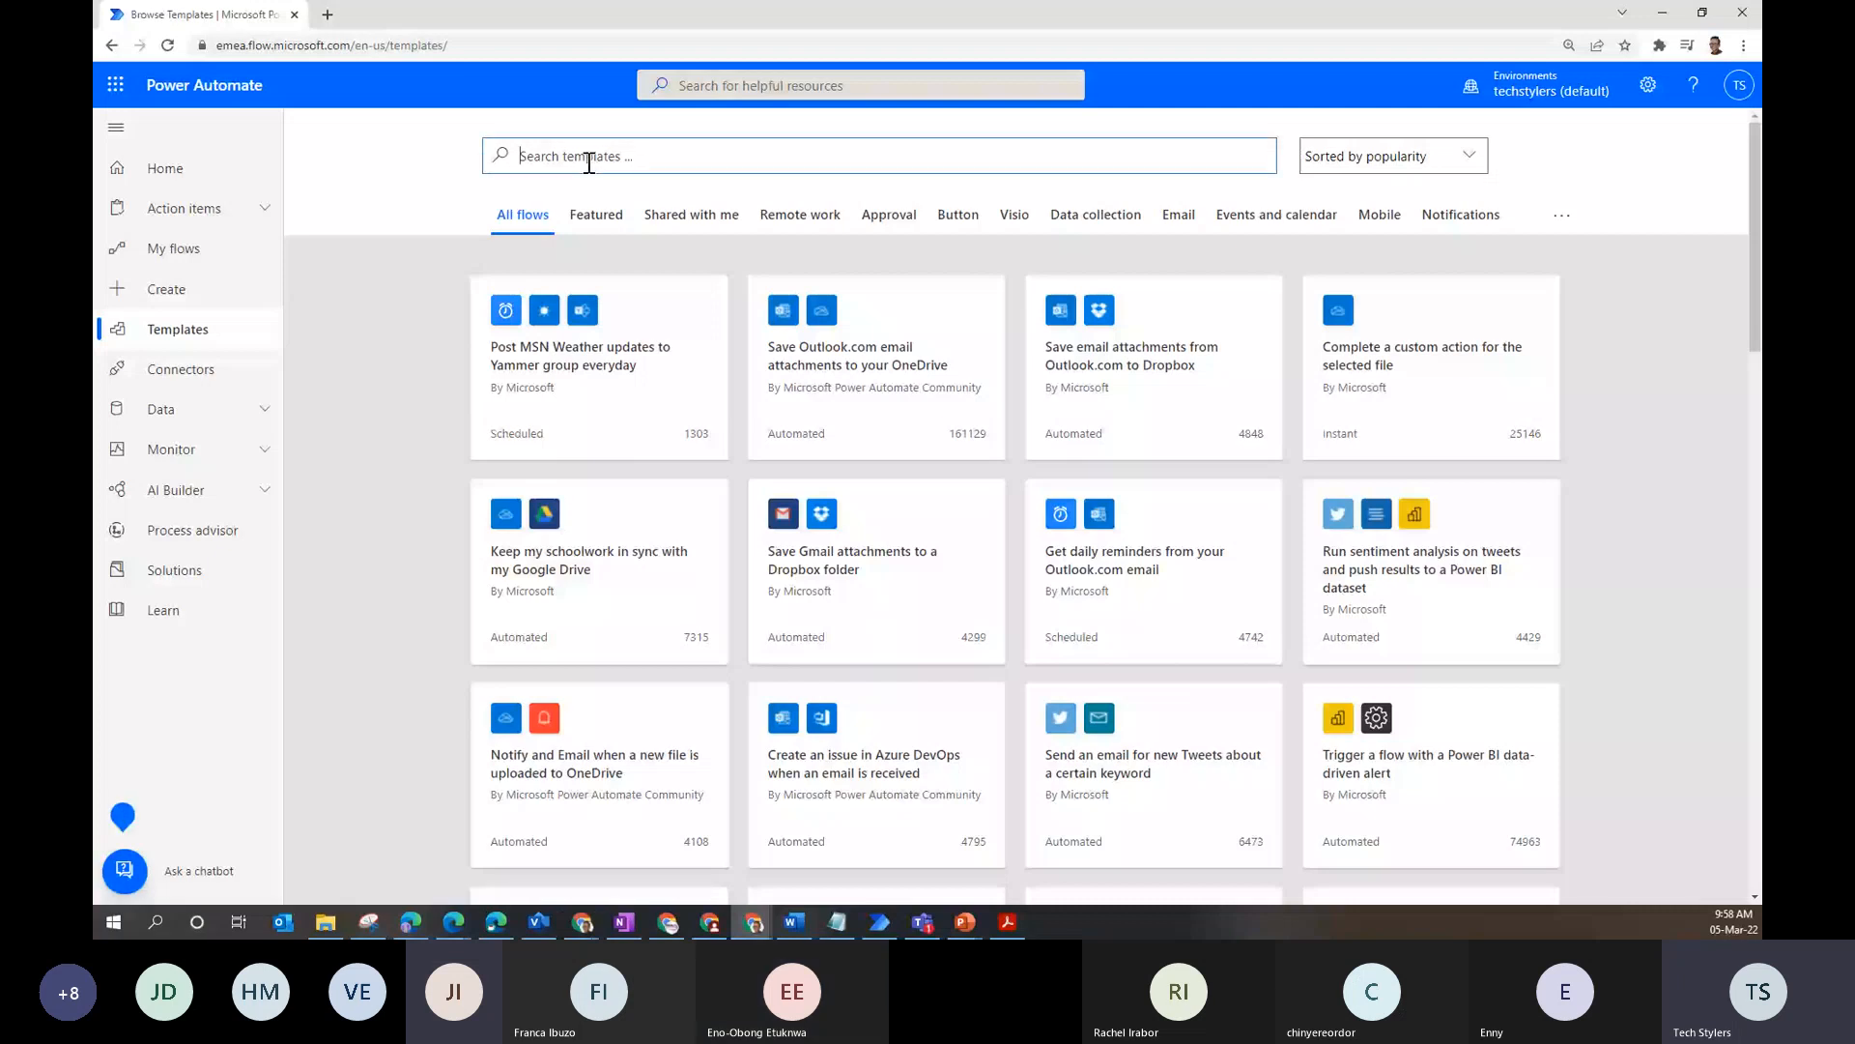
type("m")
key("BackSpace")
- Open the TechStylers TechDeepDive Cohort 3 form in a new Microsoft Forms tab, then return to Power Automate
left_click(115, 84)
left_click(226, 480)
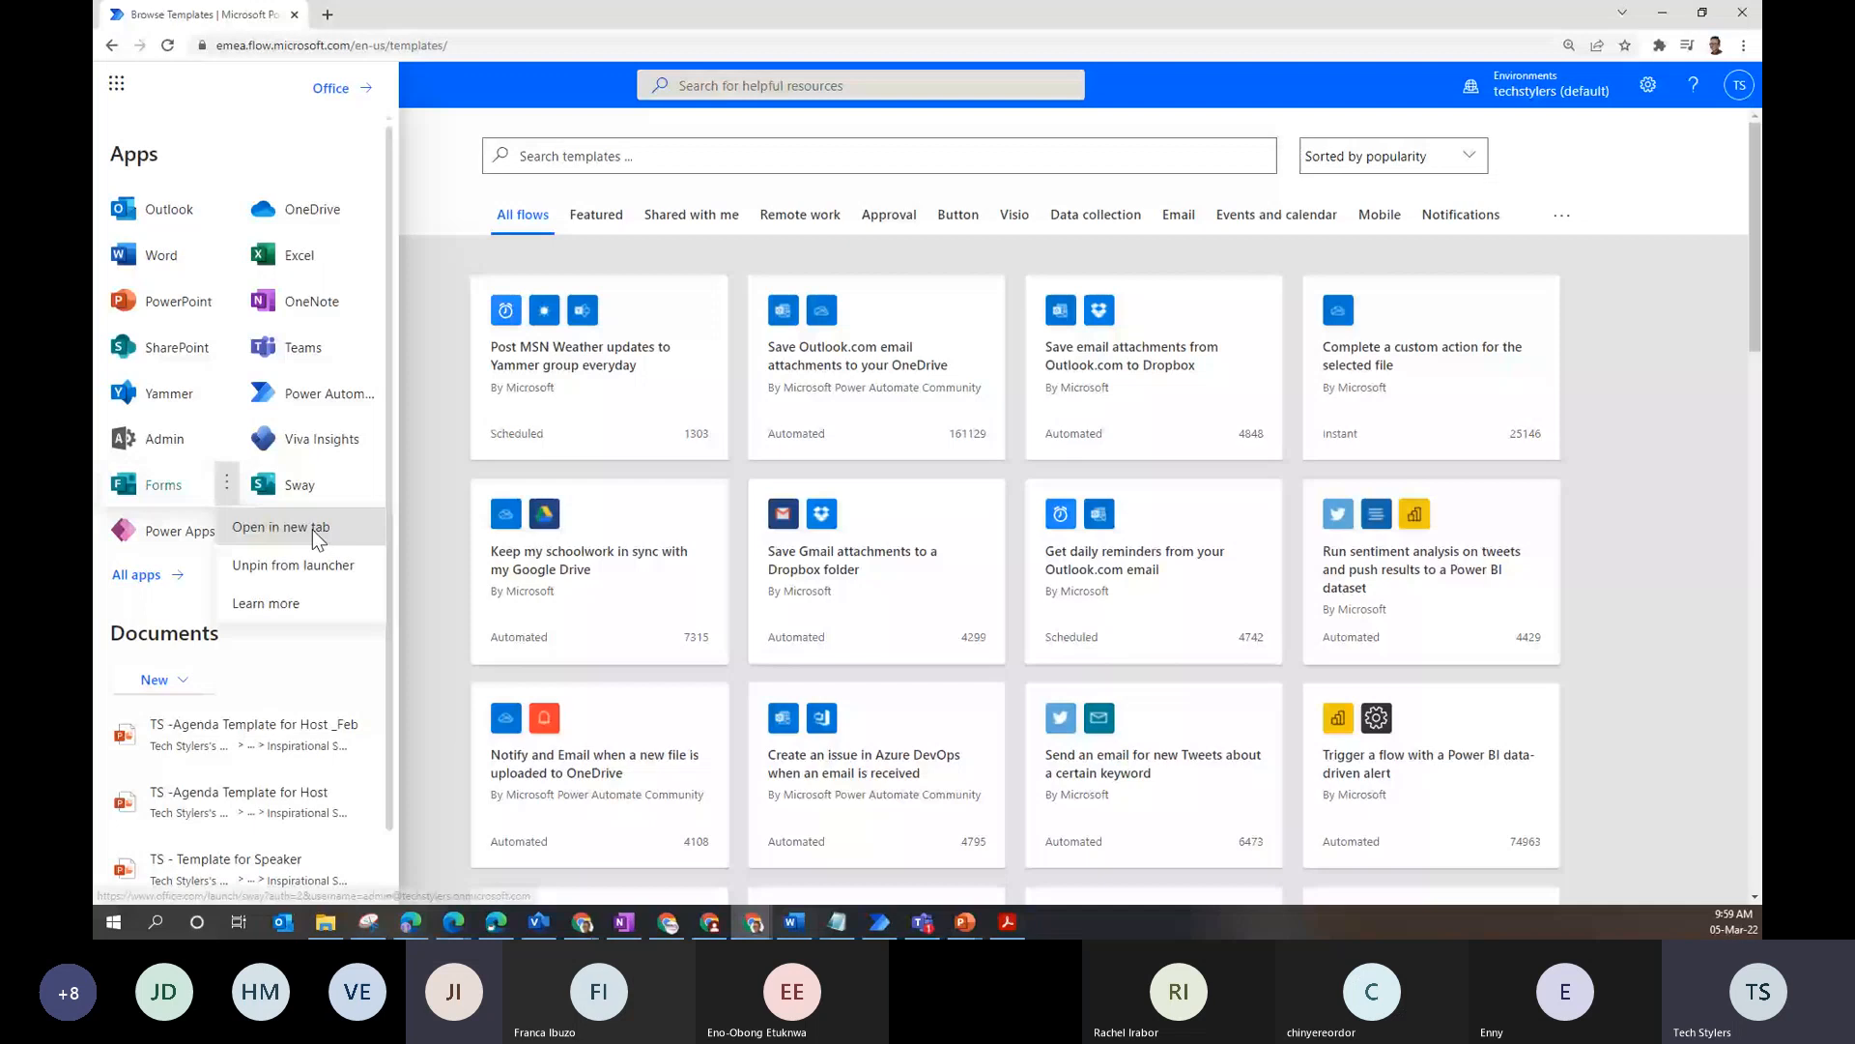
left_click(311, 530)
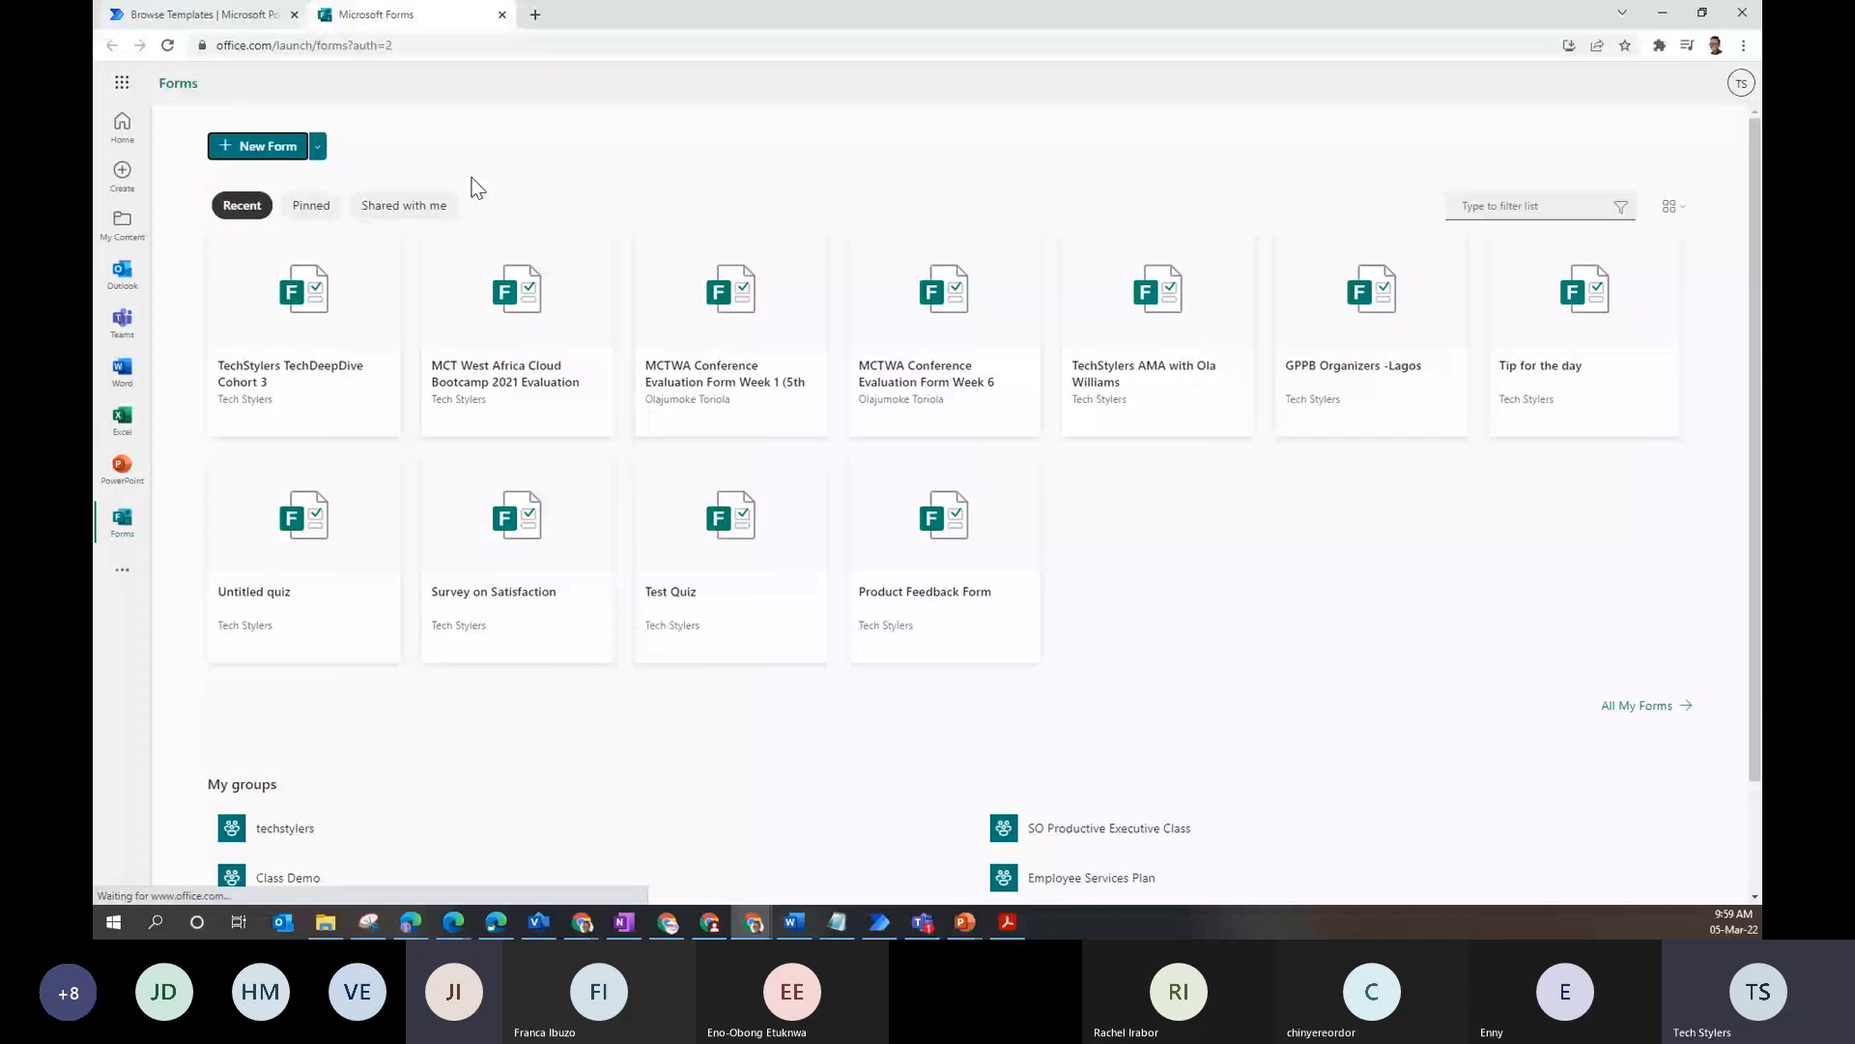
left_click(684, 339)
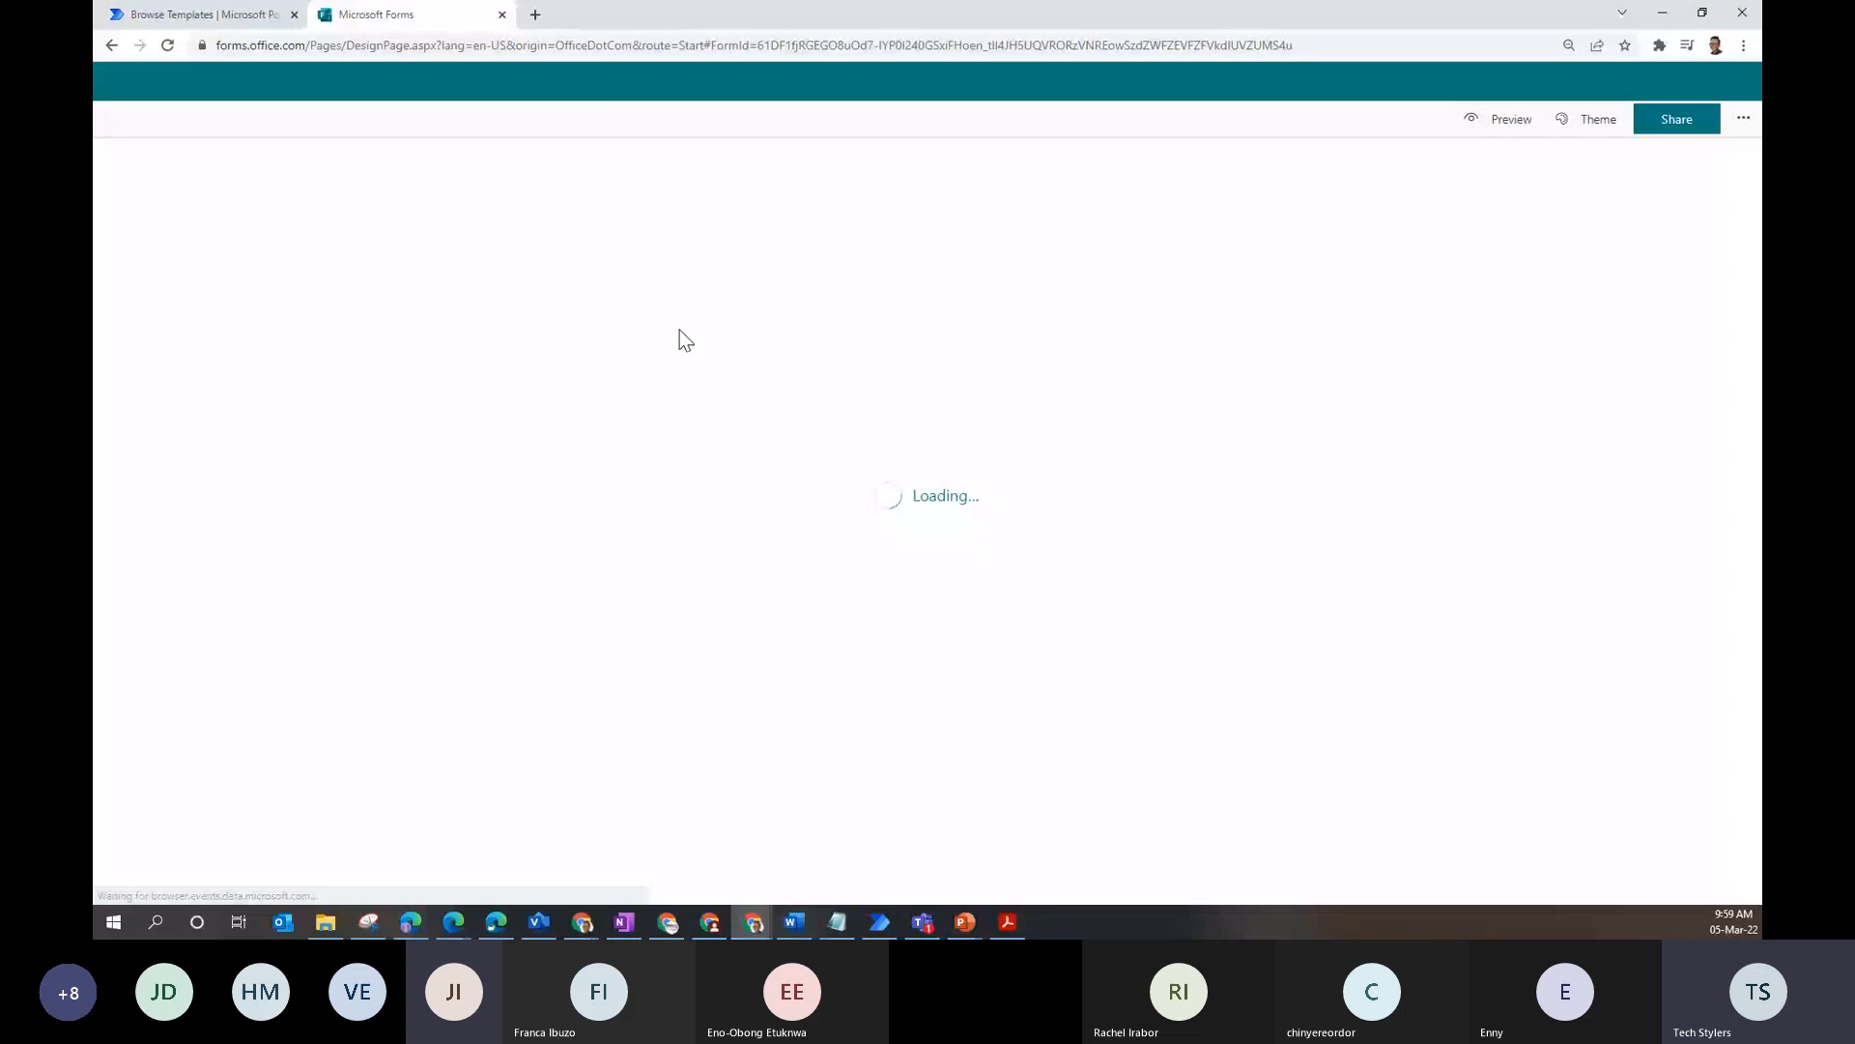
left_click(204, 14)
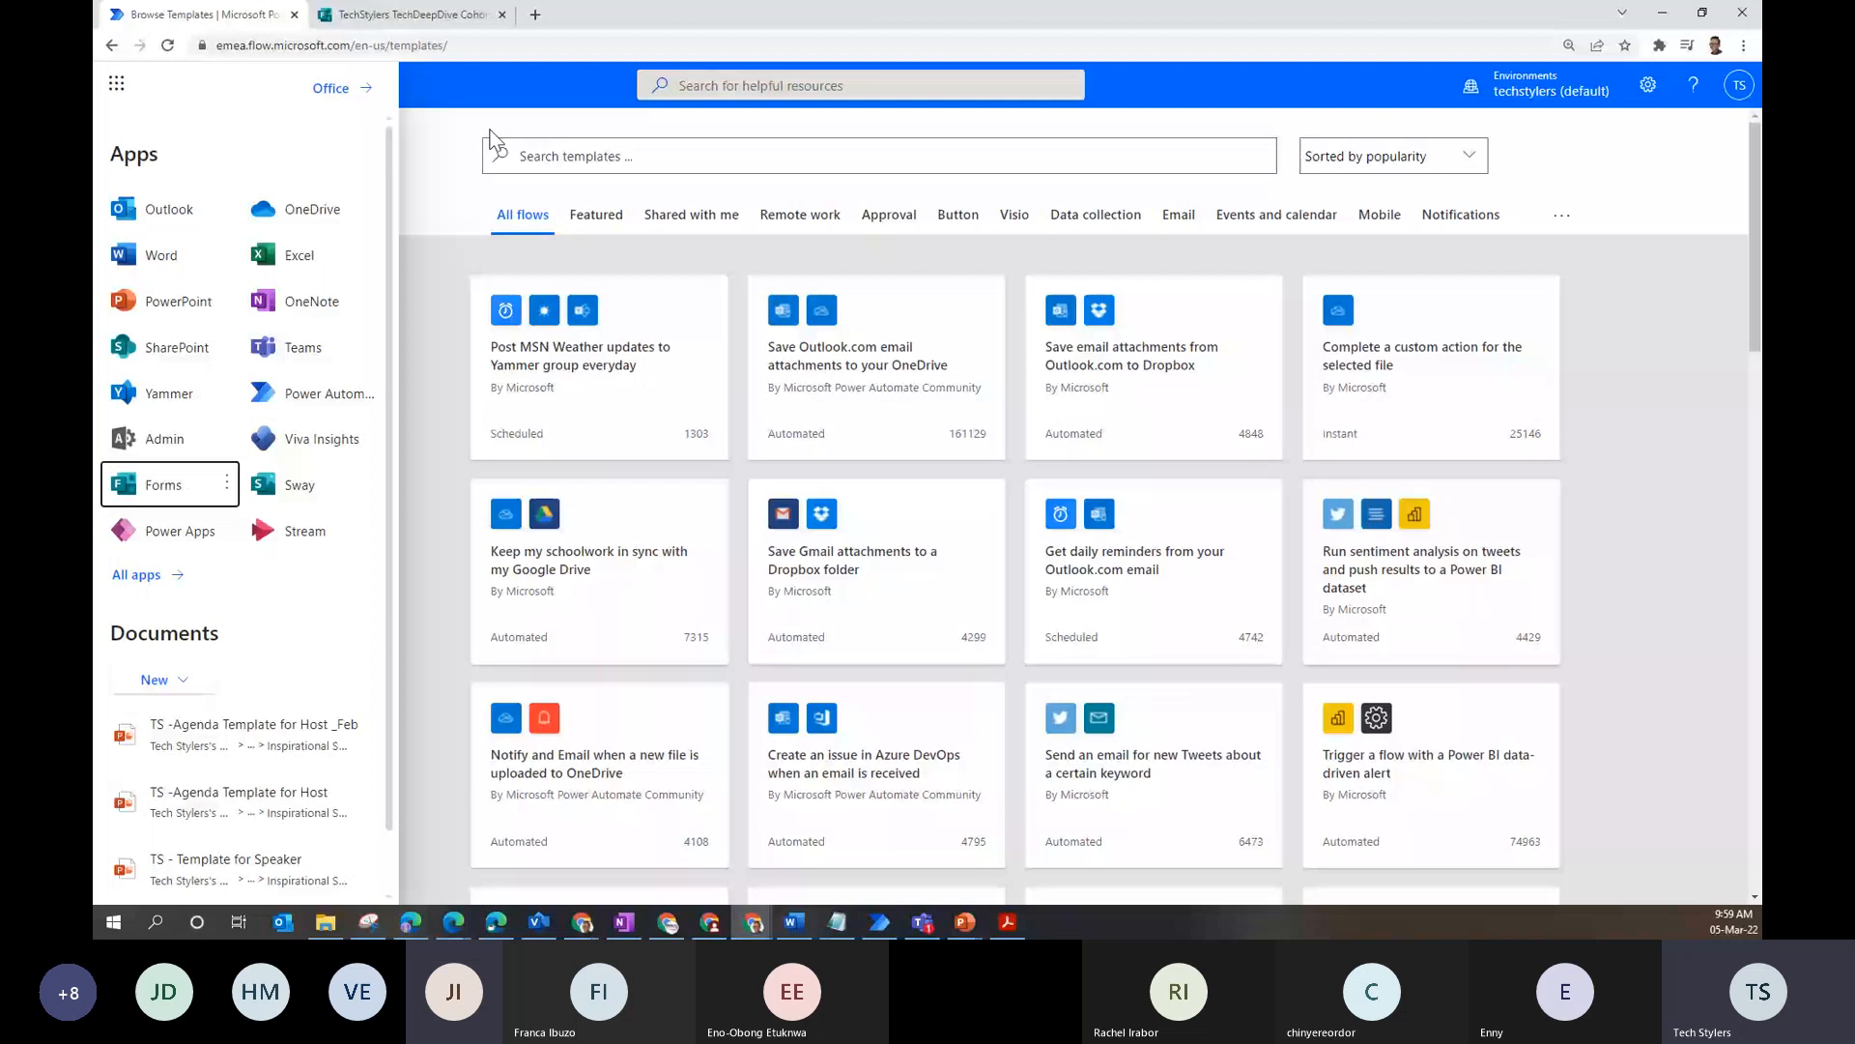
- Close the Microsoft 365 app list to reveal templates sorted by popularity
left_click(435, 96)
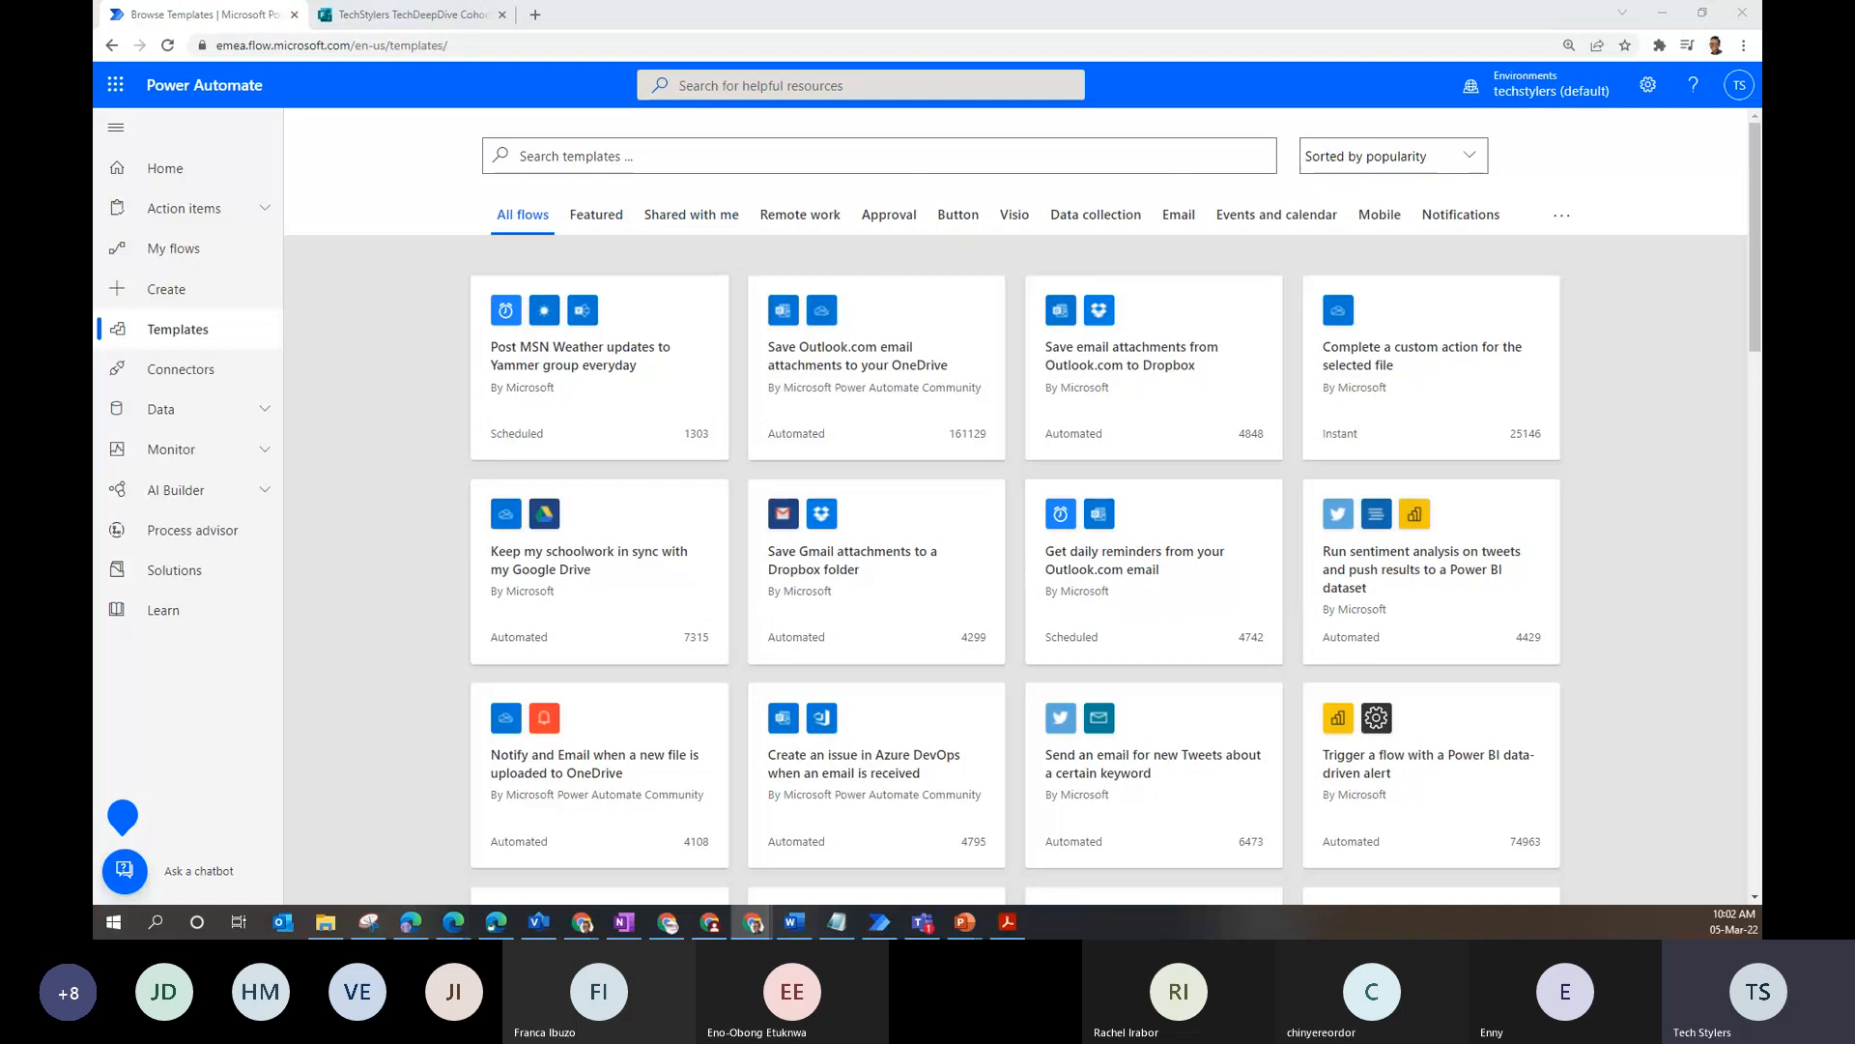
- Search templates for 'microsoft forms' and scroll through the Forms template results
left_click(646, 156)
type("mic")
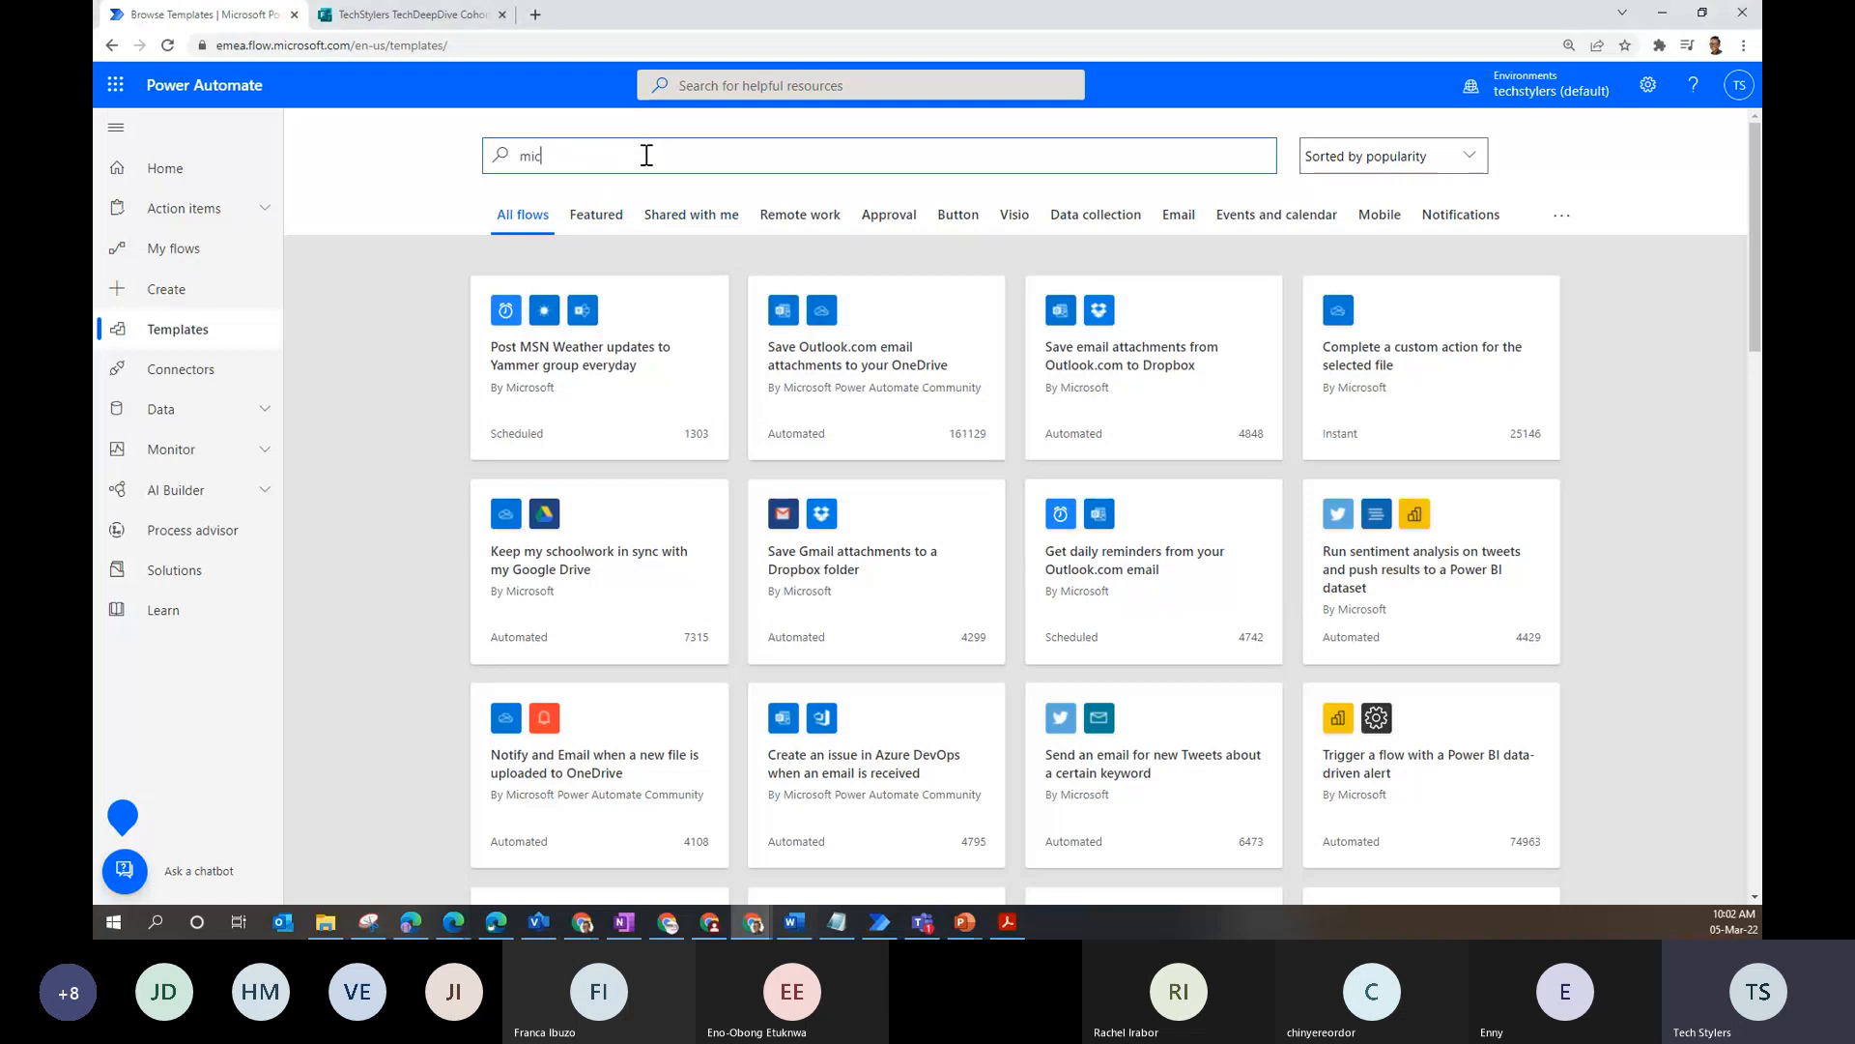
type("rosoft forms")
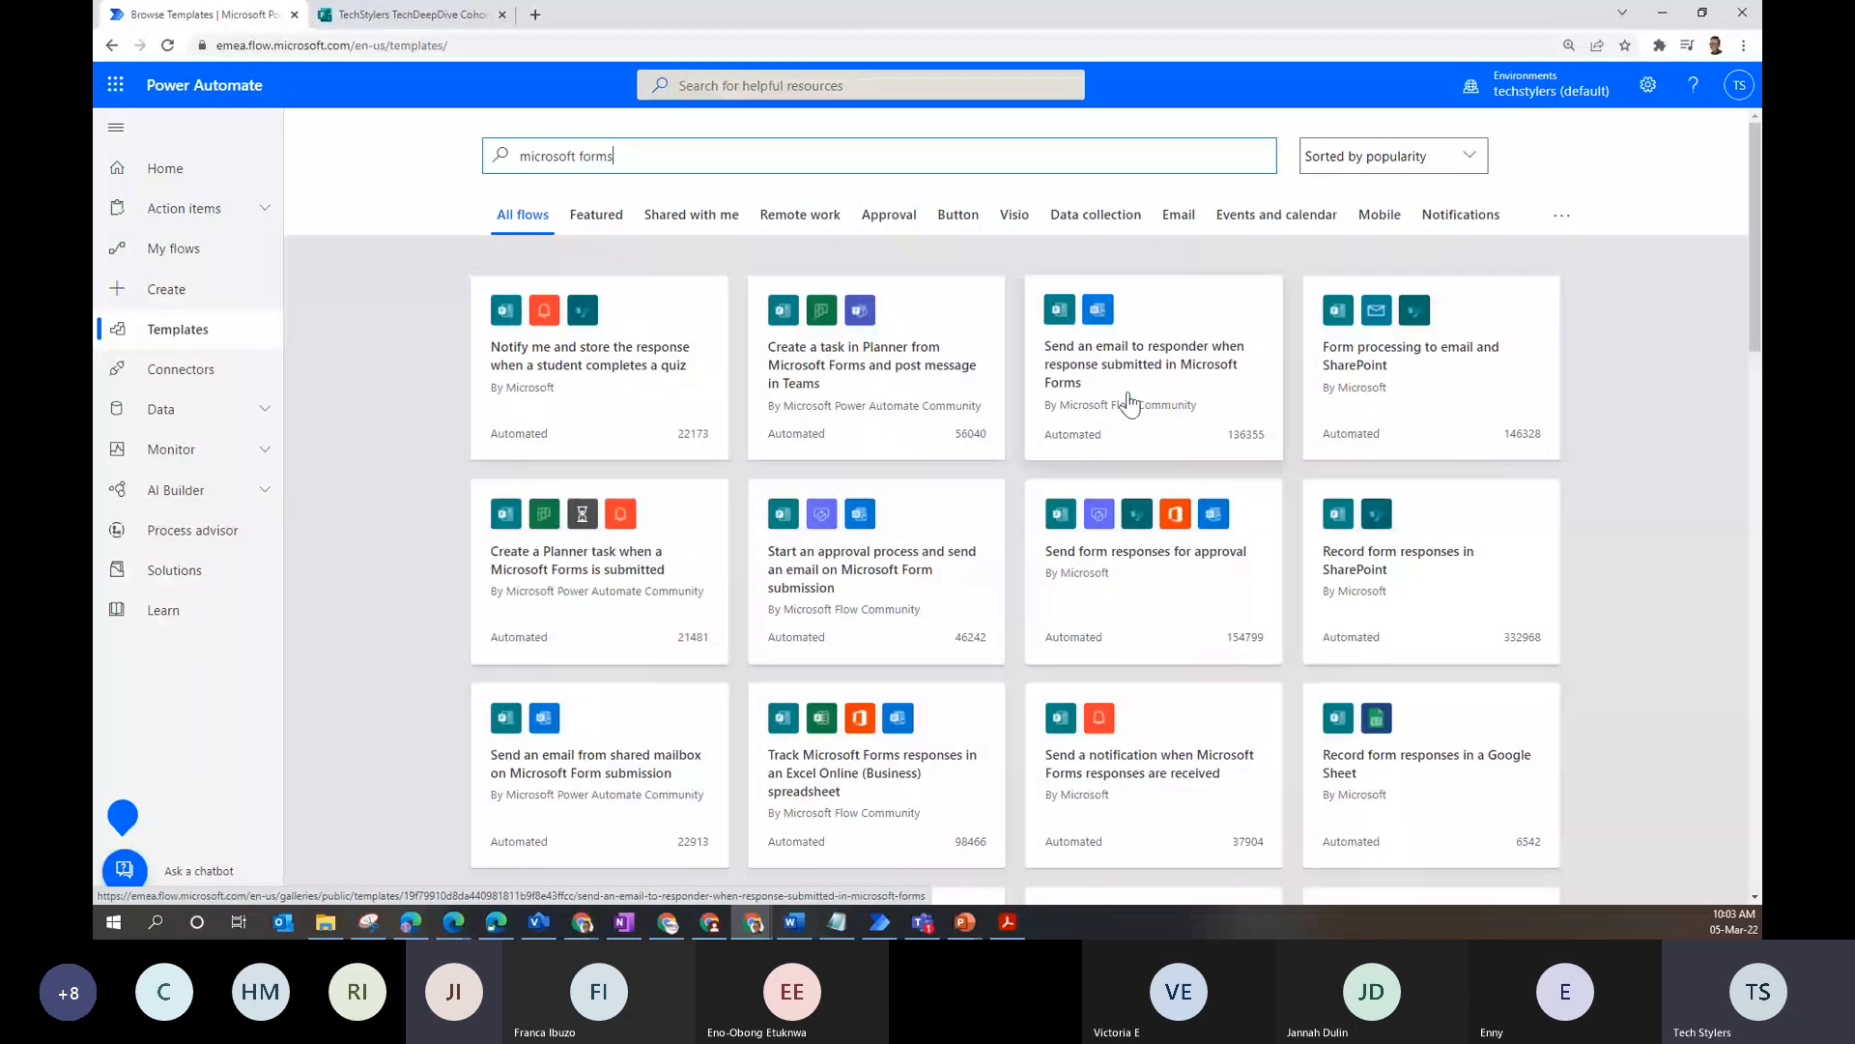
scroll(1129, 401, "down", 2)
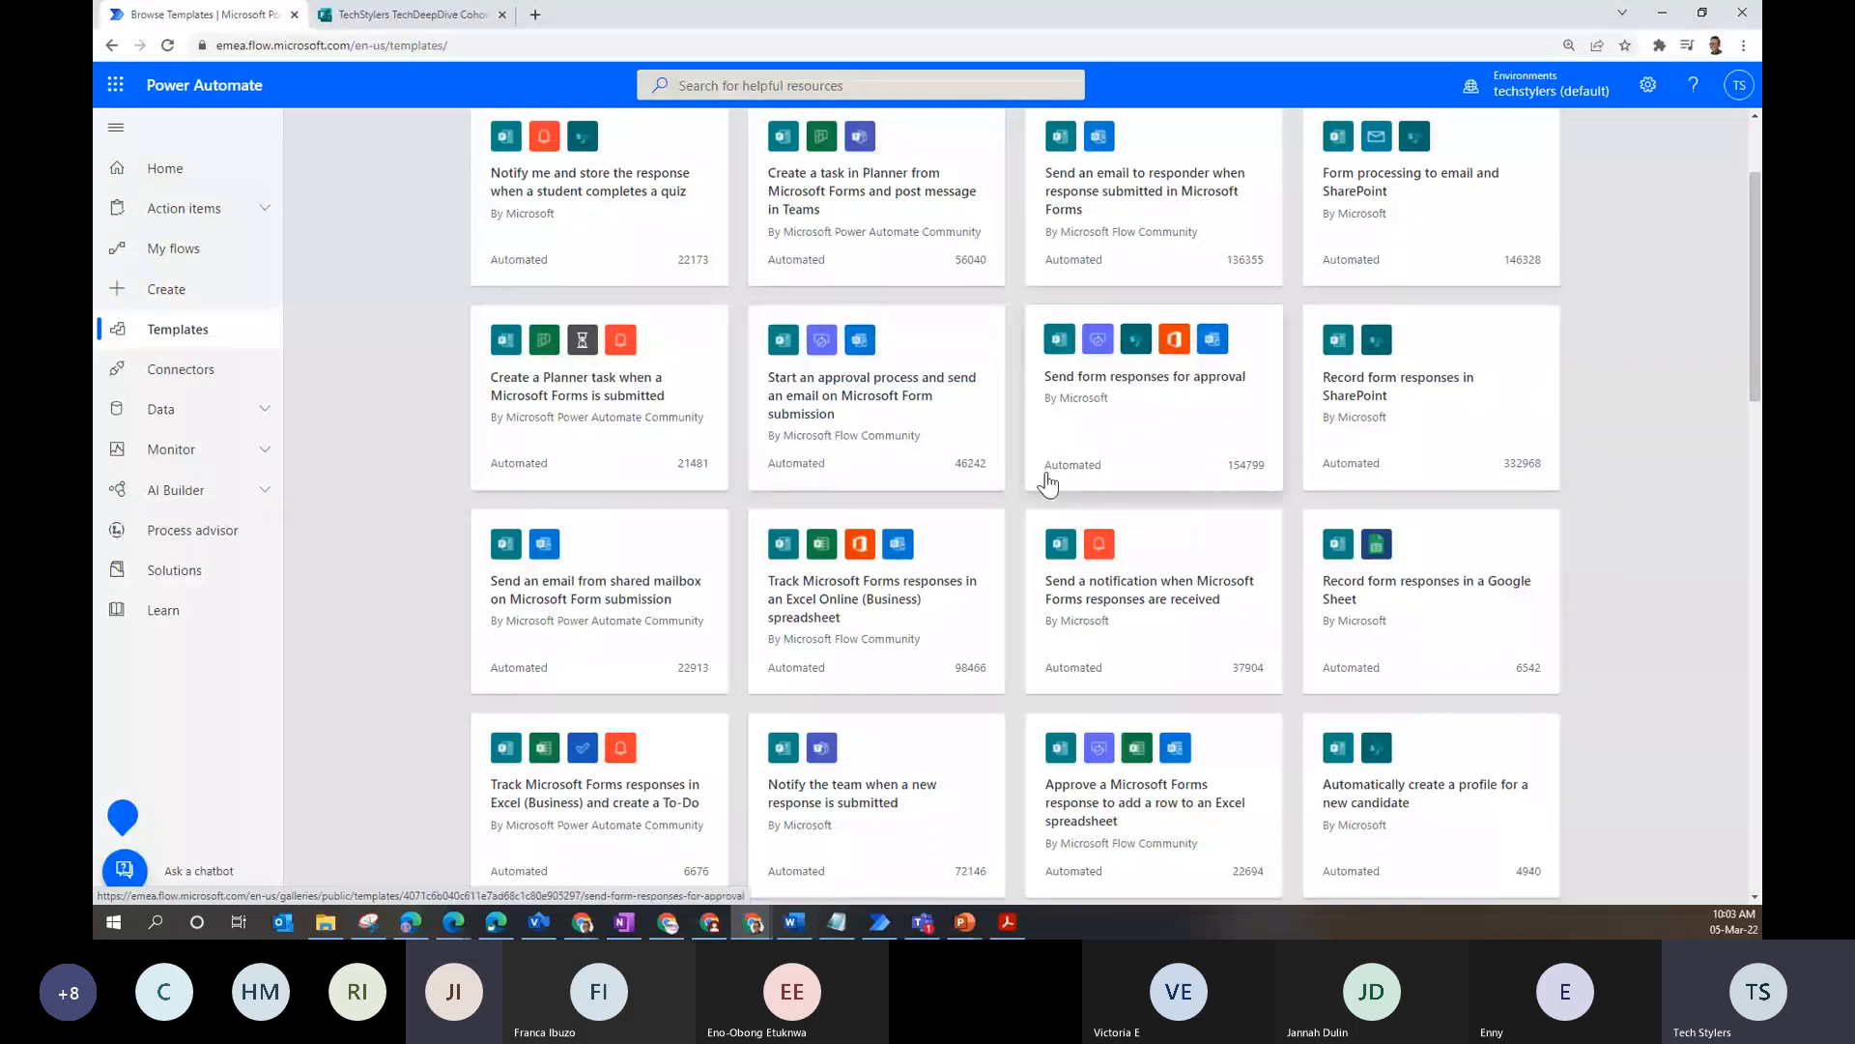
scroll(857, 683, "down", 3)
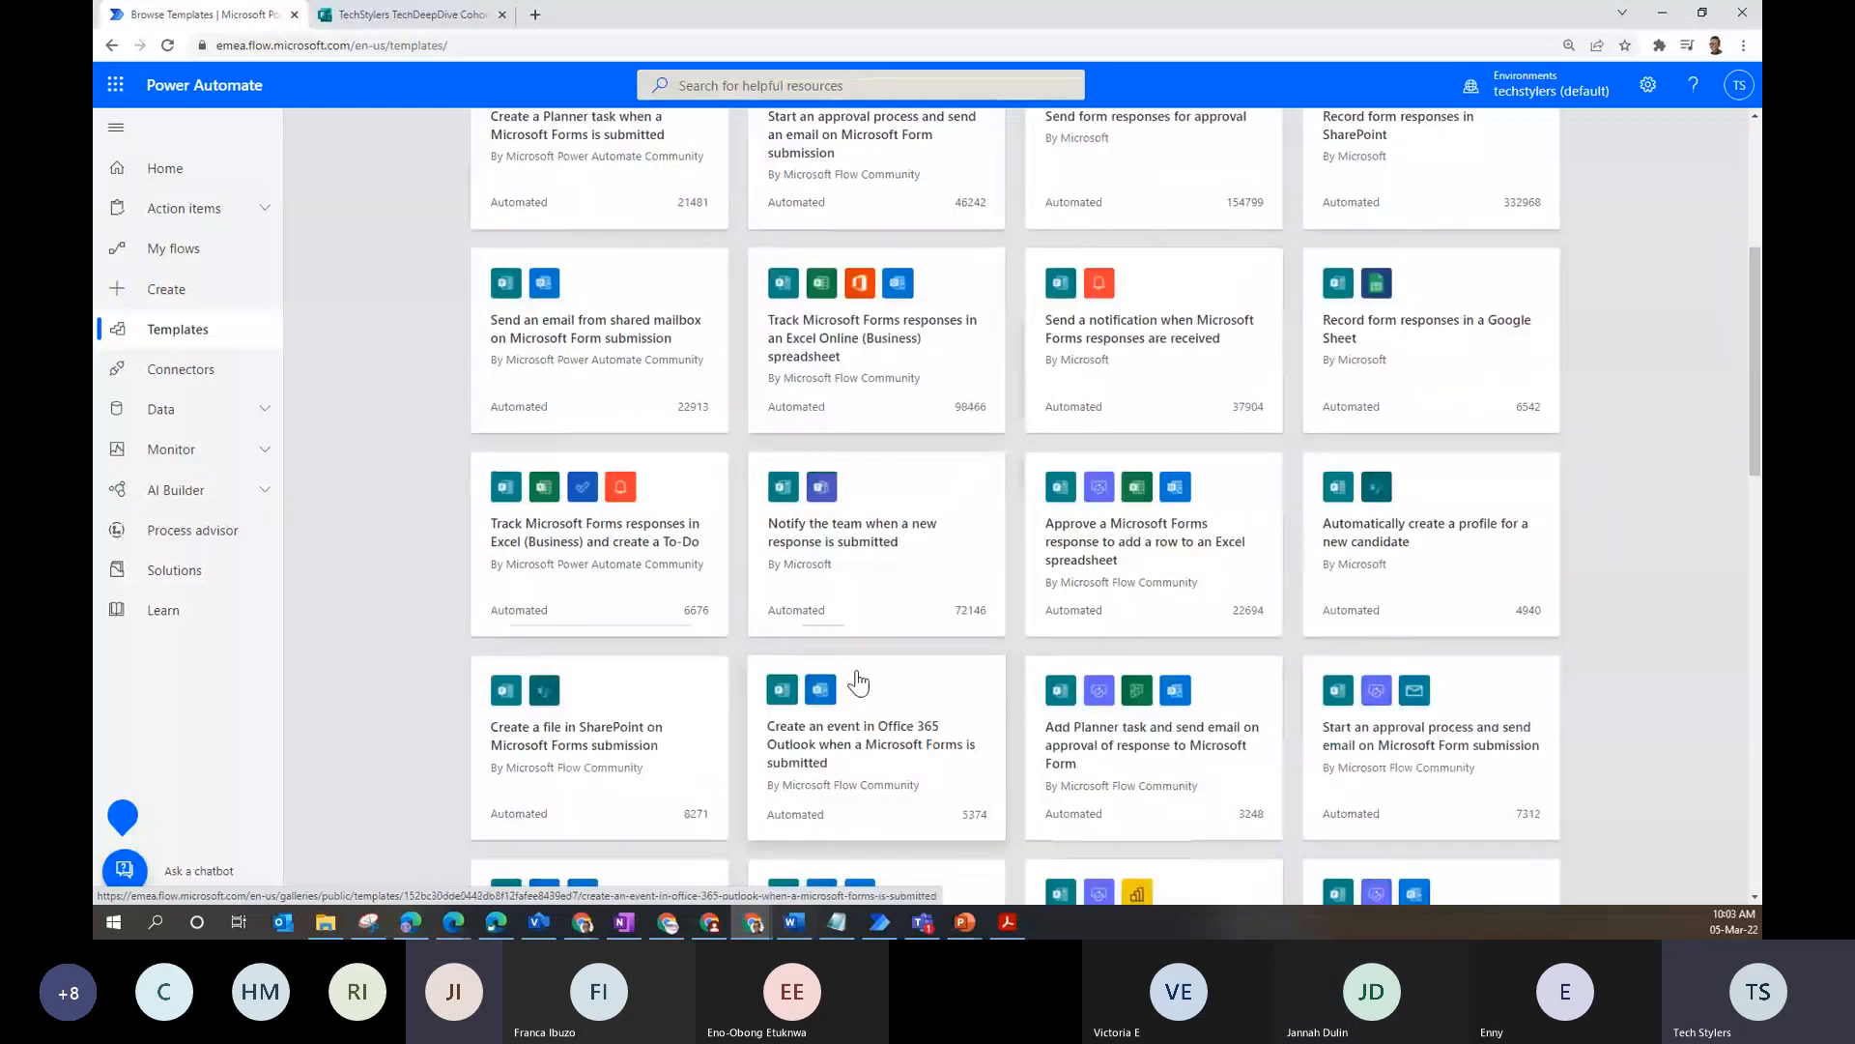
- Open the 'Notify the team' template and set both Forms cards to GPPB Organizers -Lagos
left_click(945, 546)
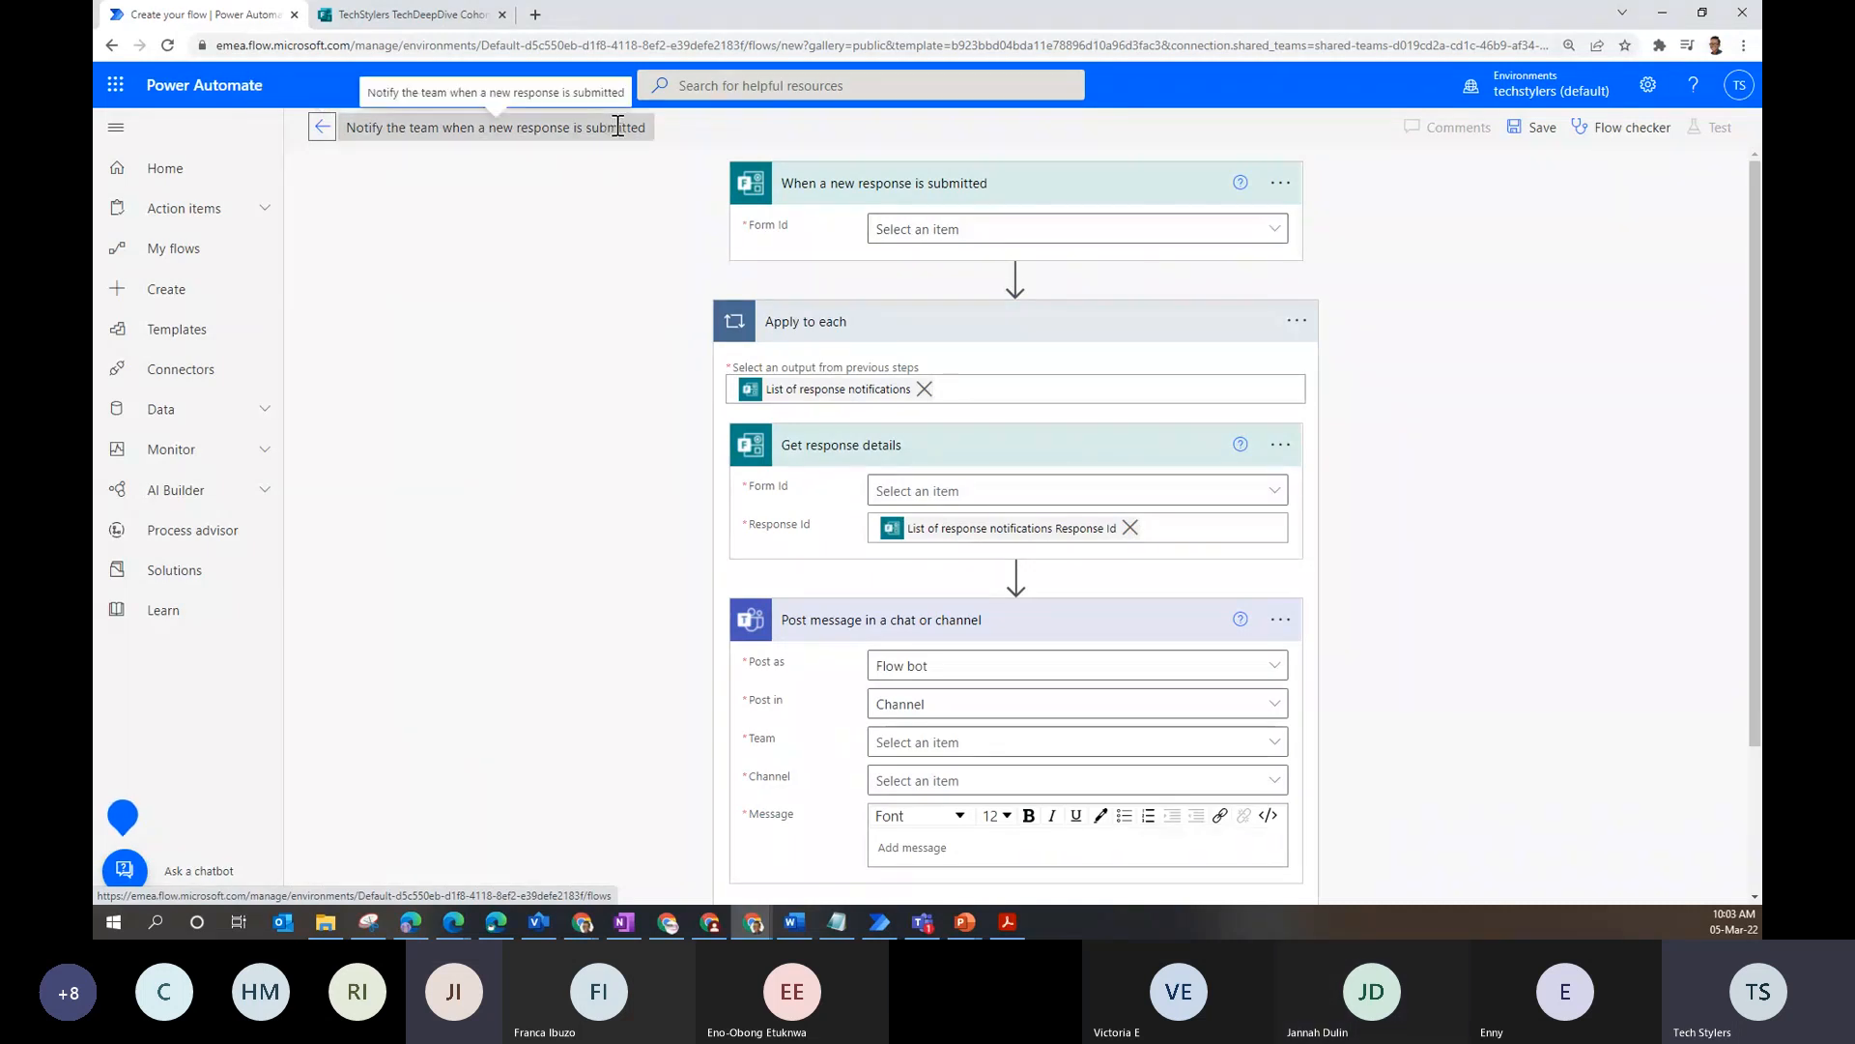
left_click(1269, 238)
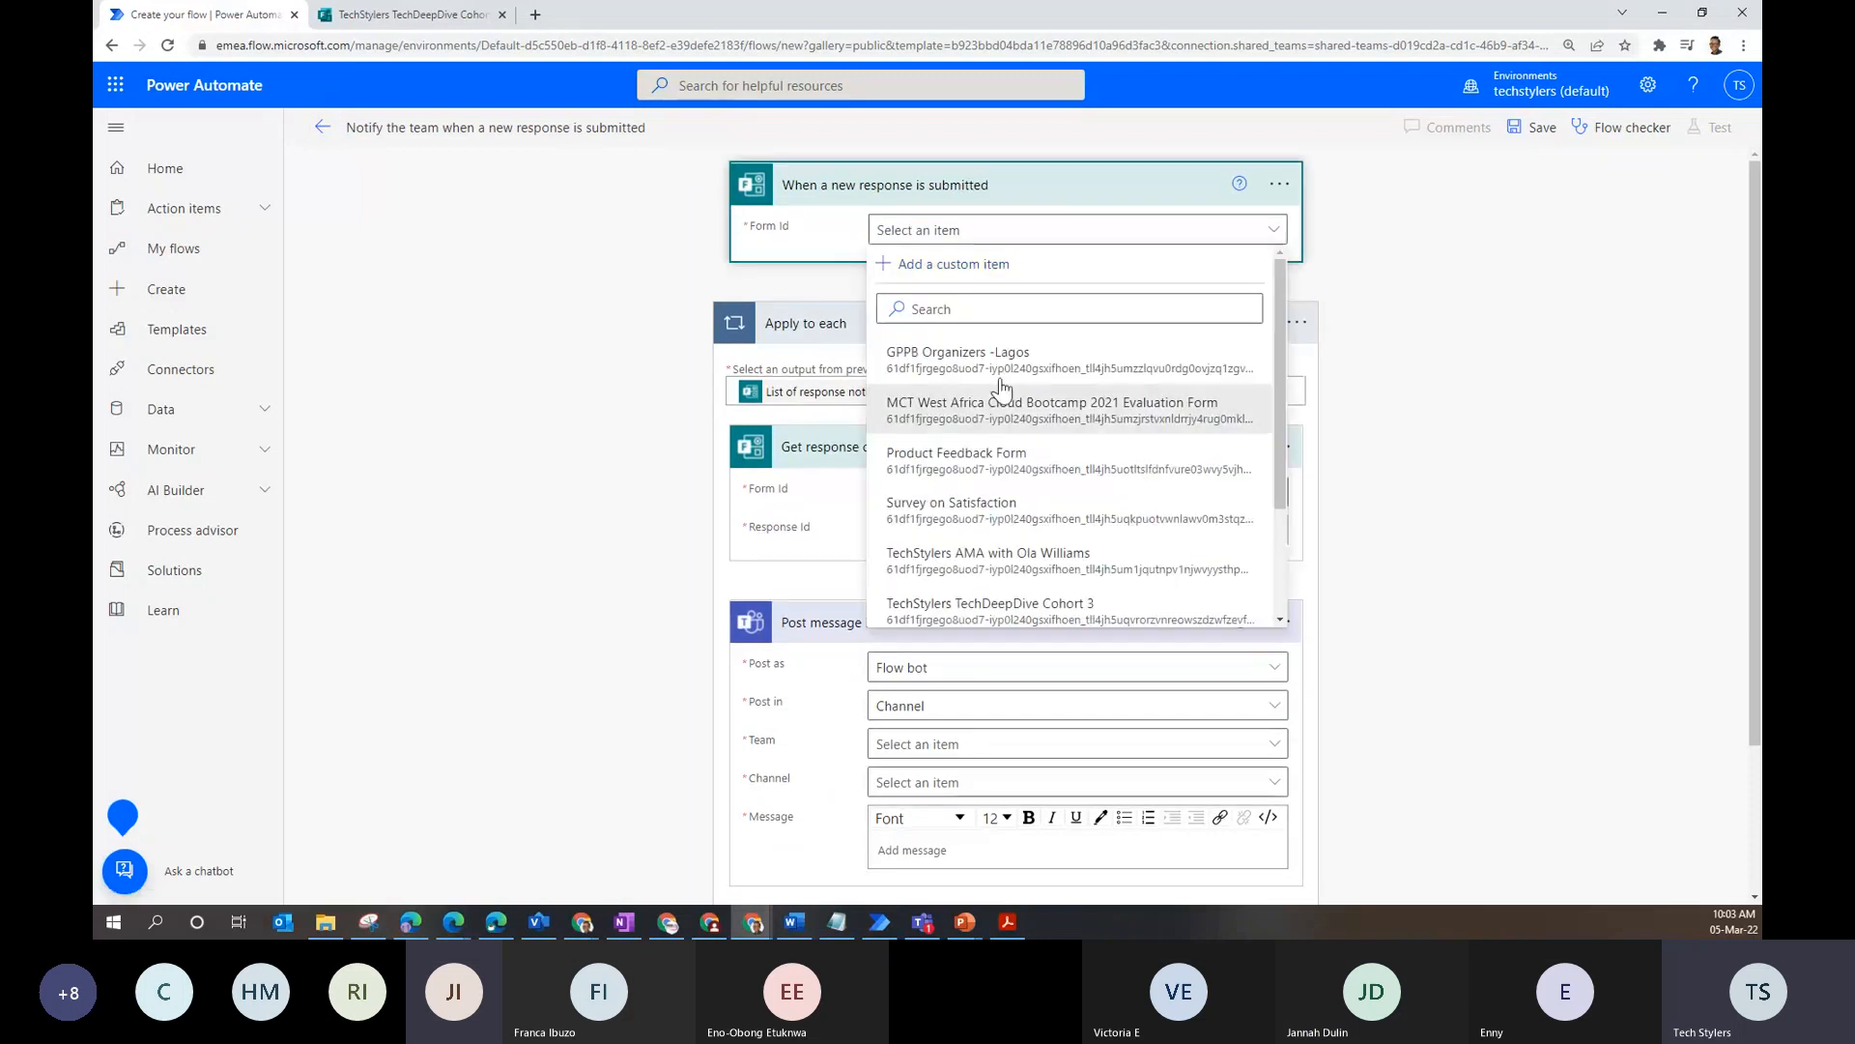
left_click(1054, 360)
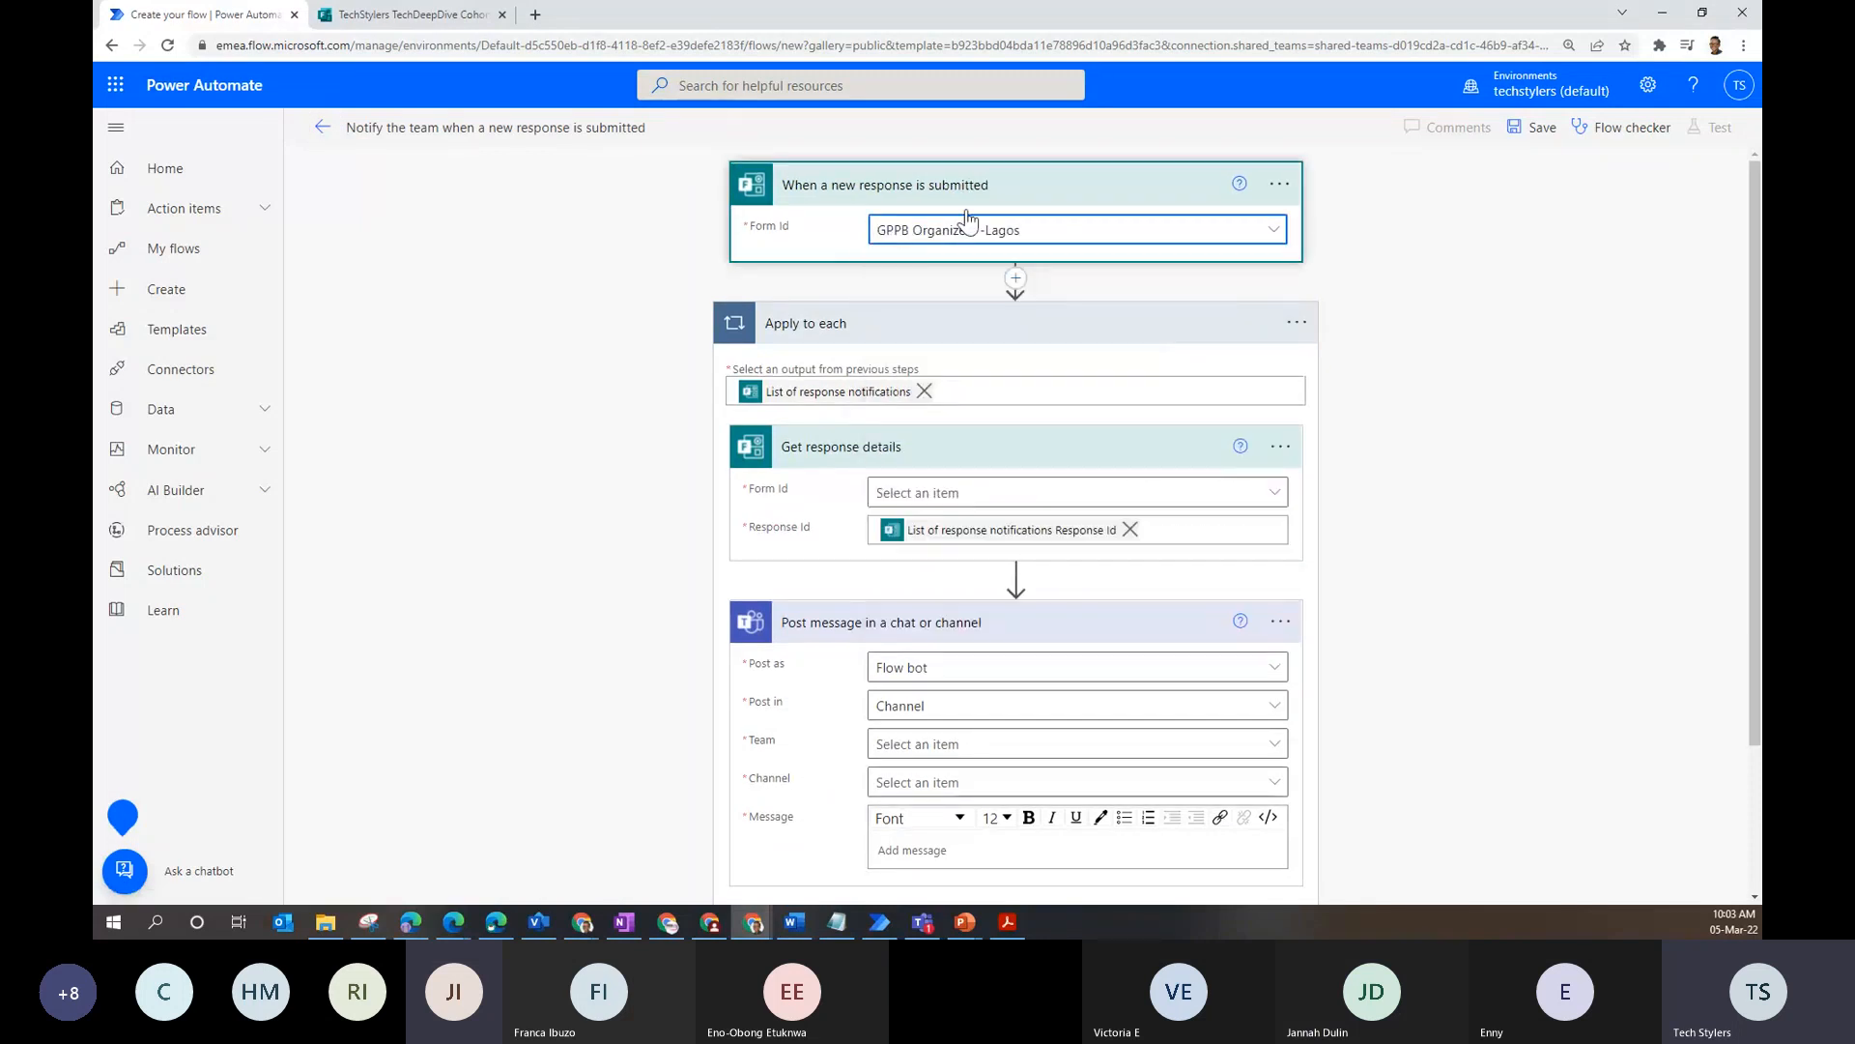
scroll(1014, 290, "down", 1)
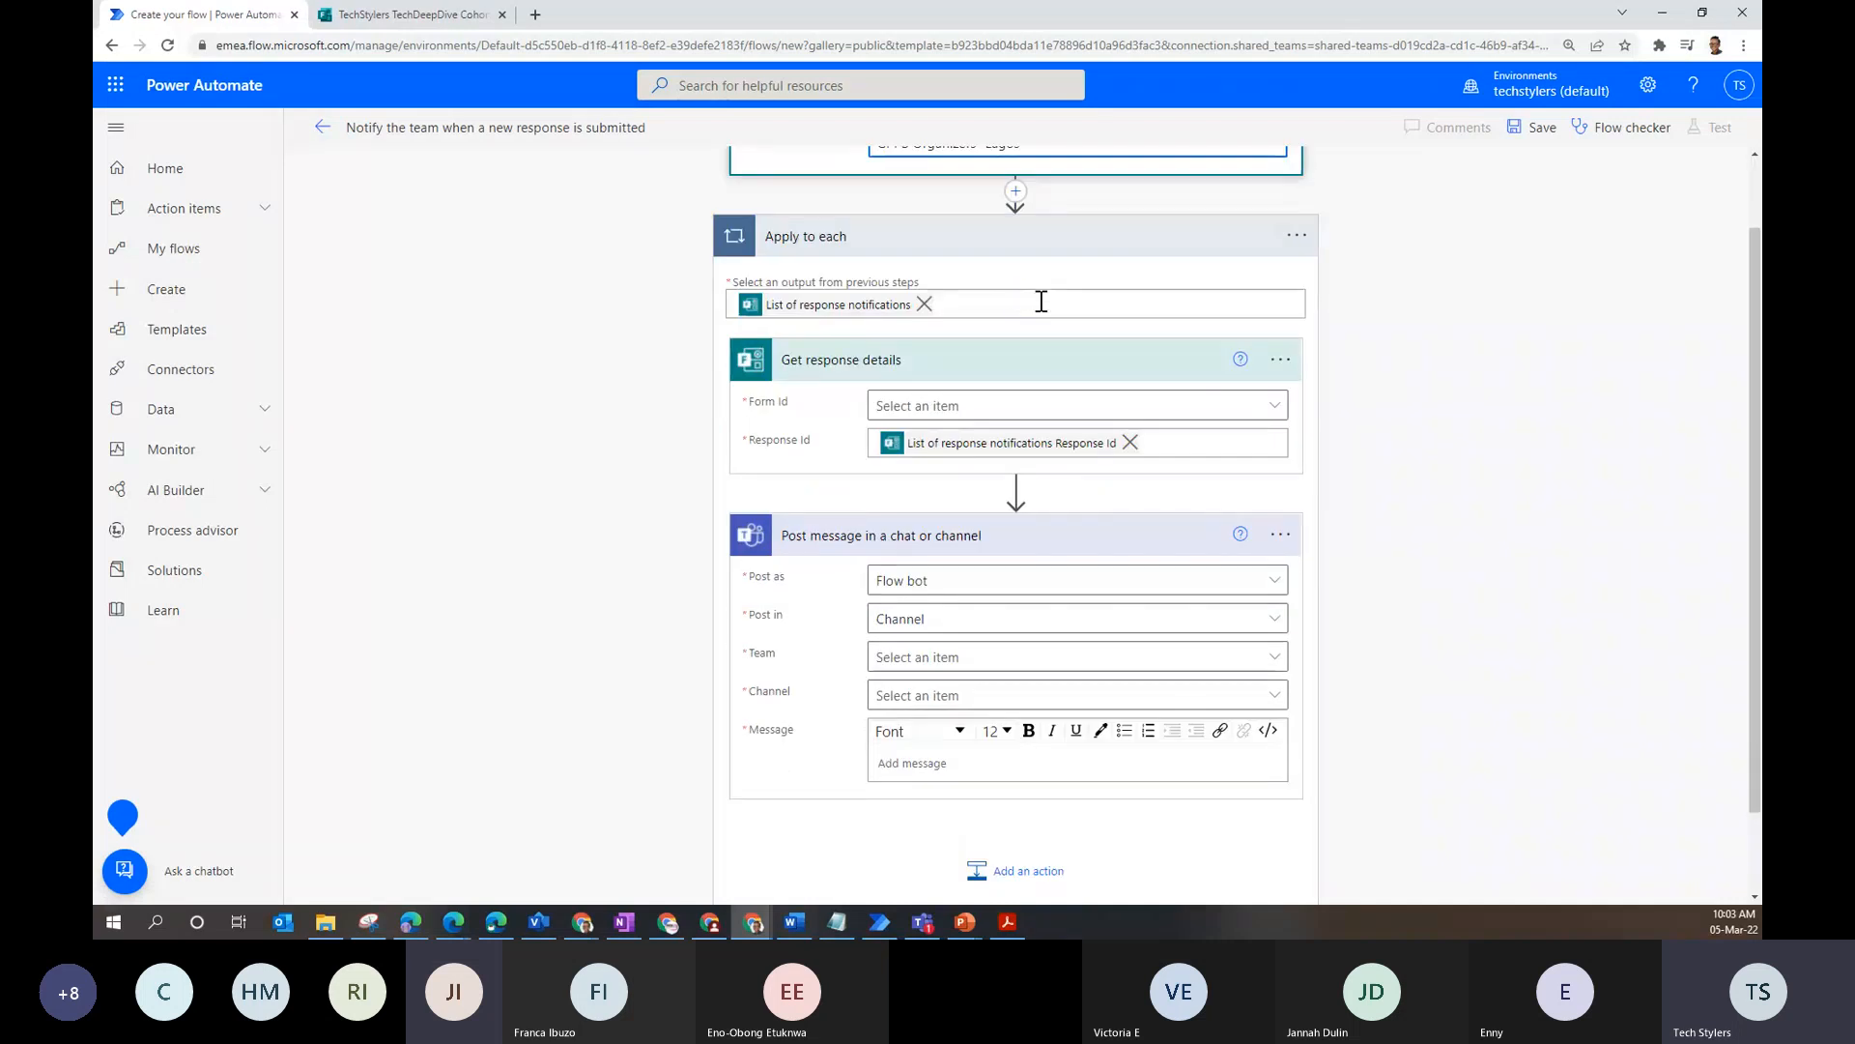
left_click(933, 404)
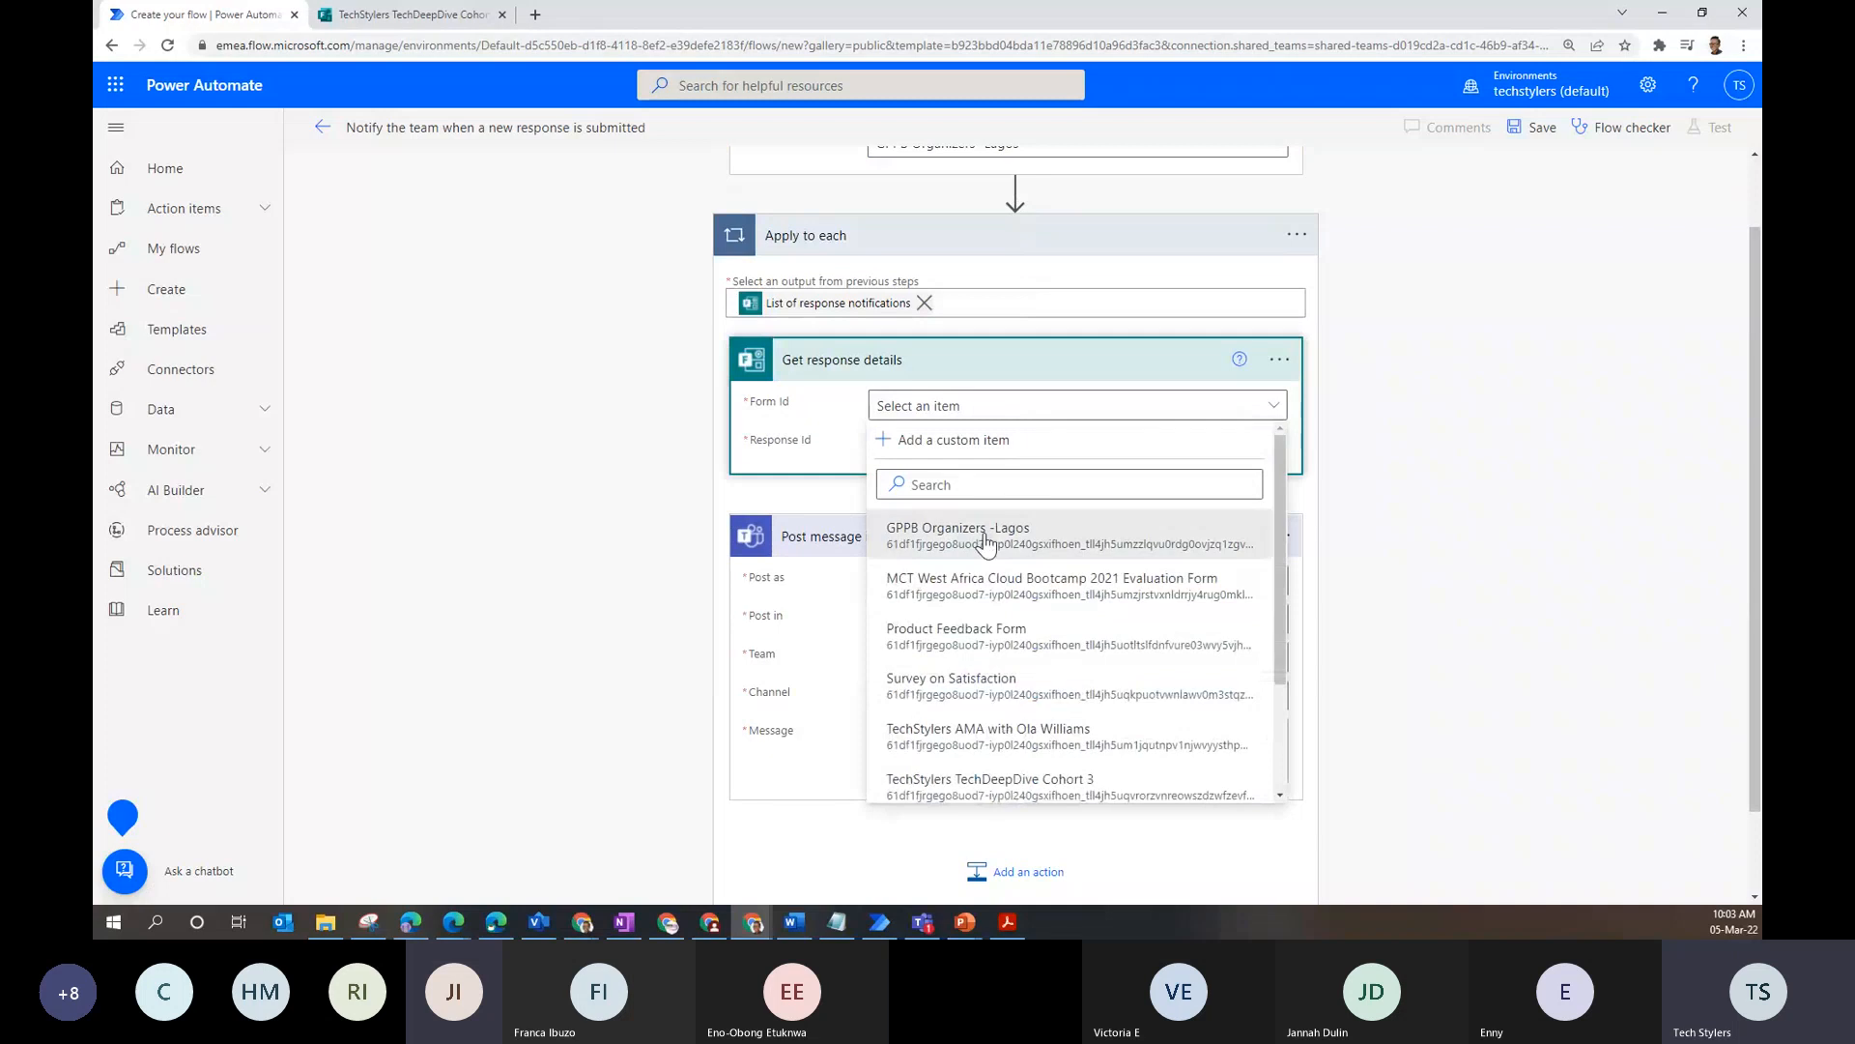
left_click(927, 533)
scroll(898, 468, "down", 2)
left_click(1082, 463)
scroll(955, 466, "up", 2)
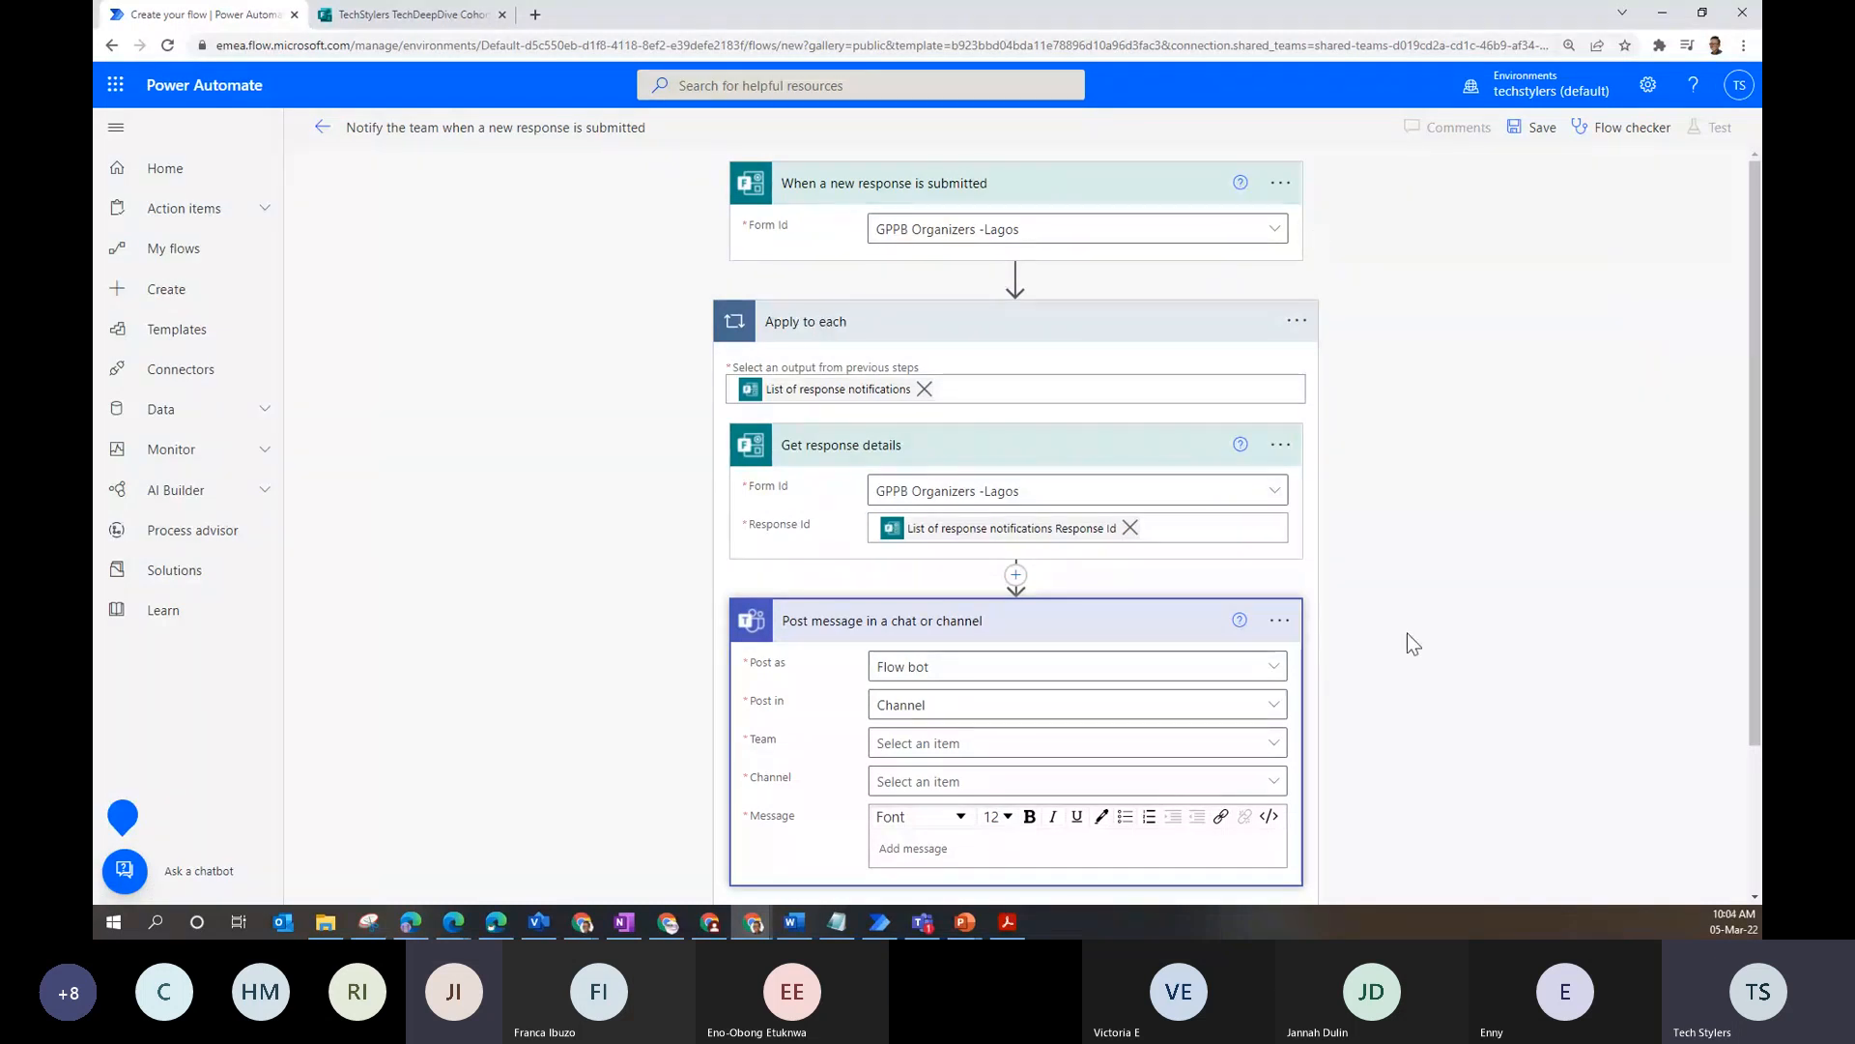
- Filter the Post message teams by 'coho' and choose TechDeepDive Cohort 3
scroll(1407, 634, "down", 2)
scroll(1034, 448, "up", 2)
scroll(1035, 426, "down", 2)
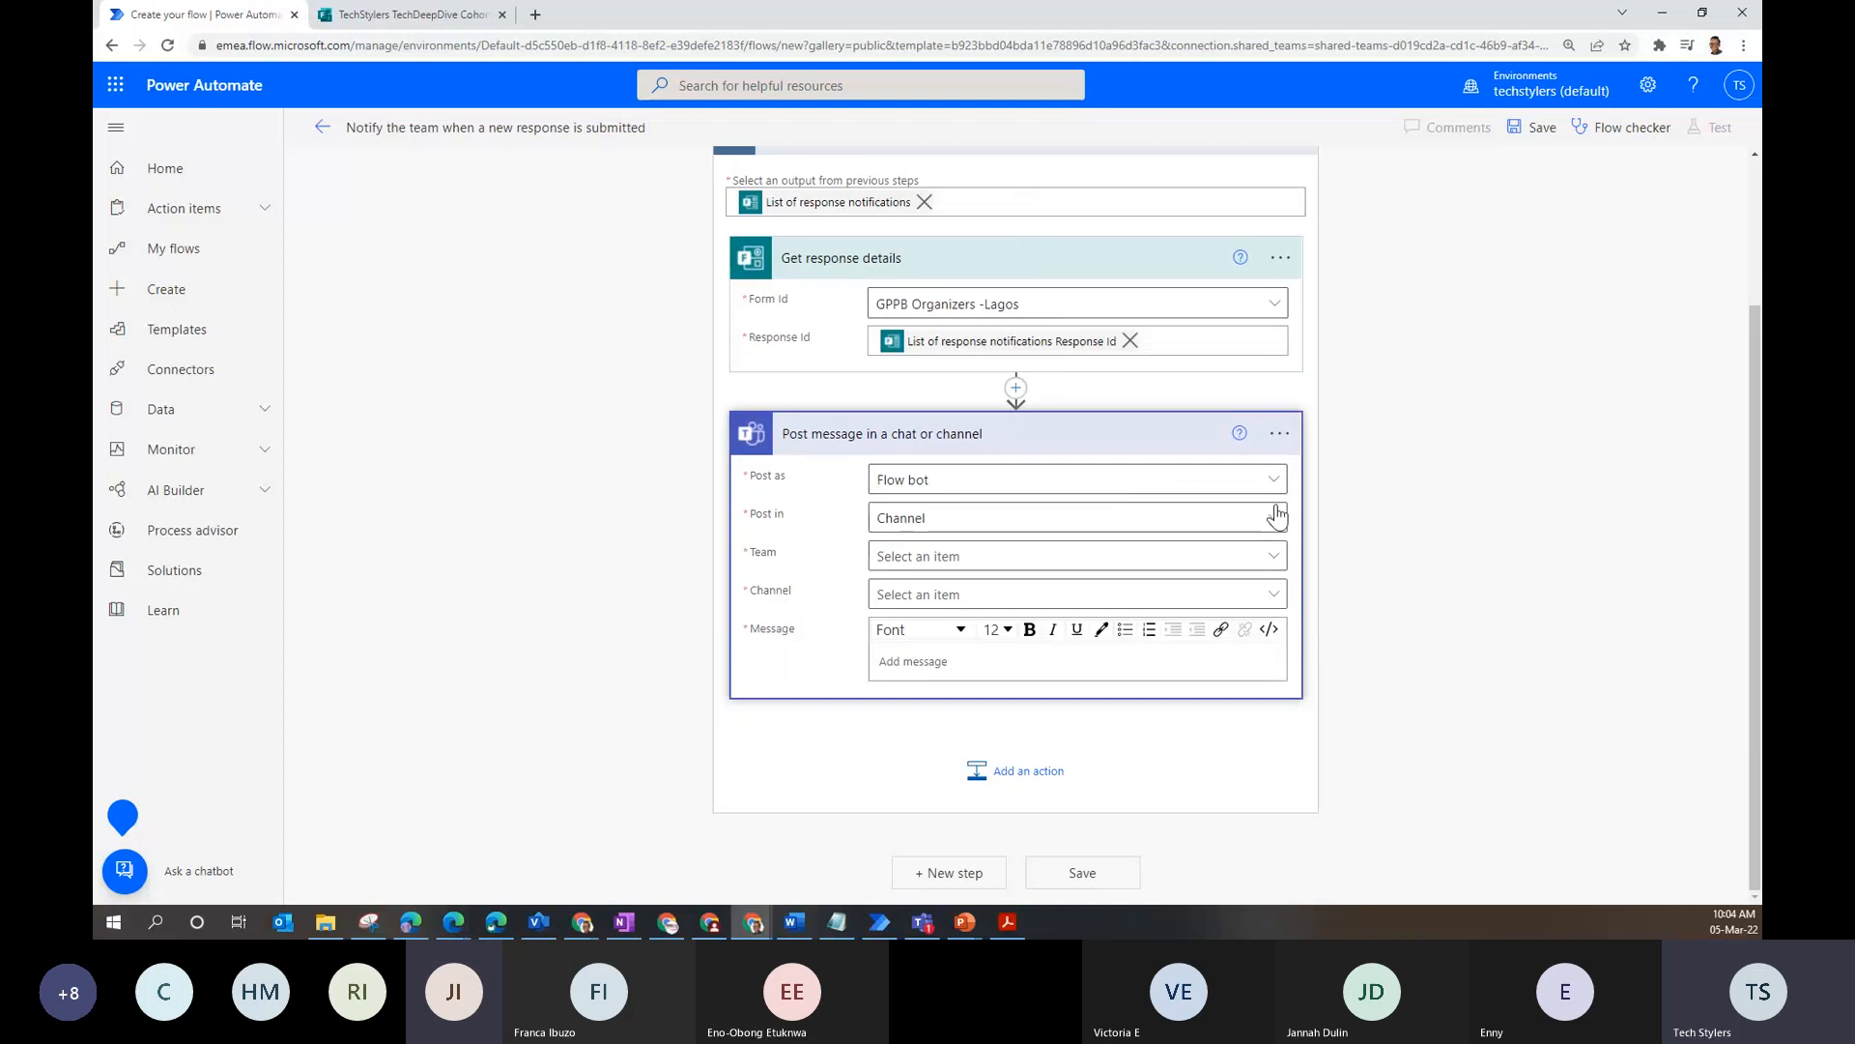
left_click(1276, 555)
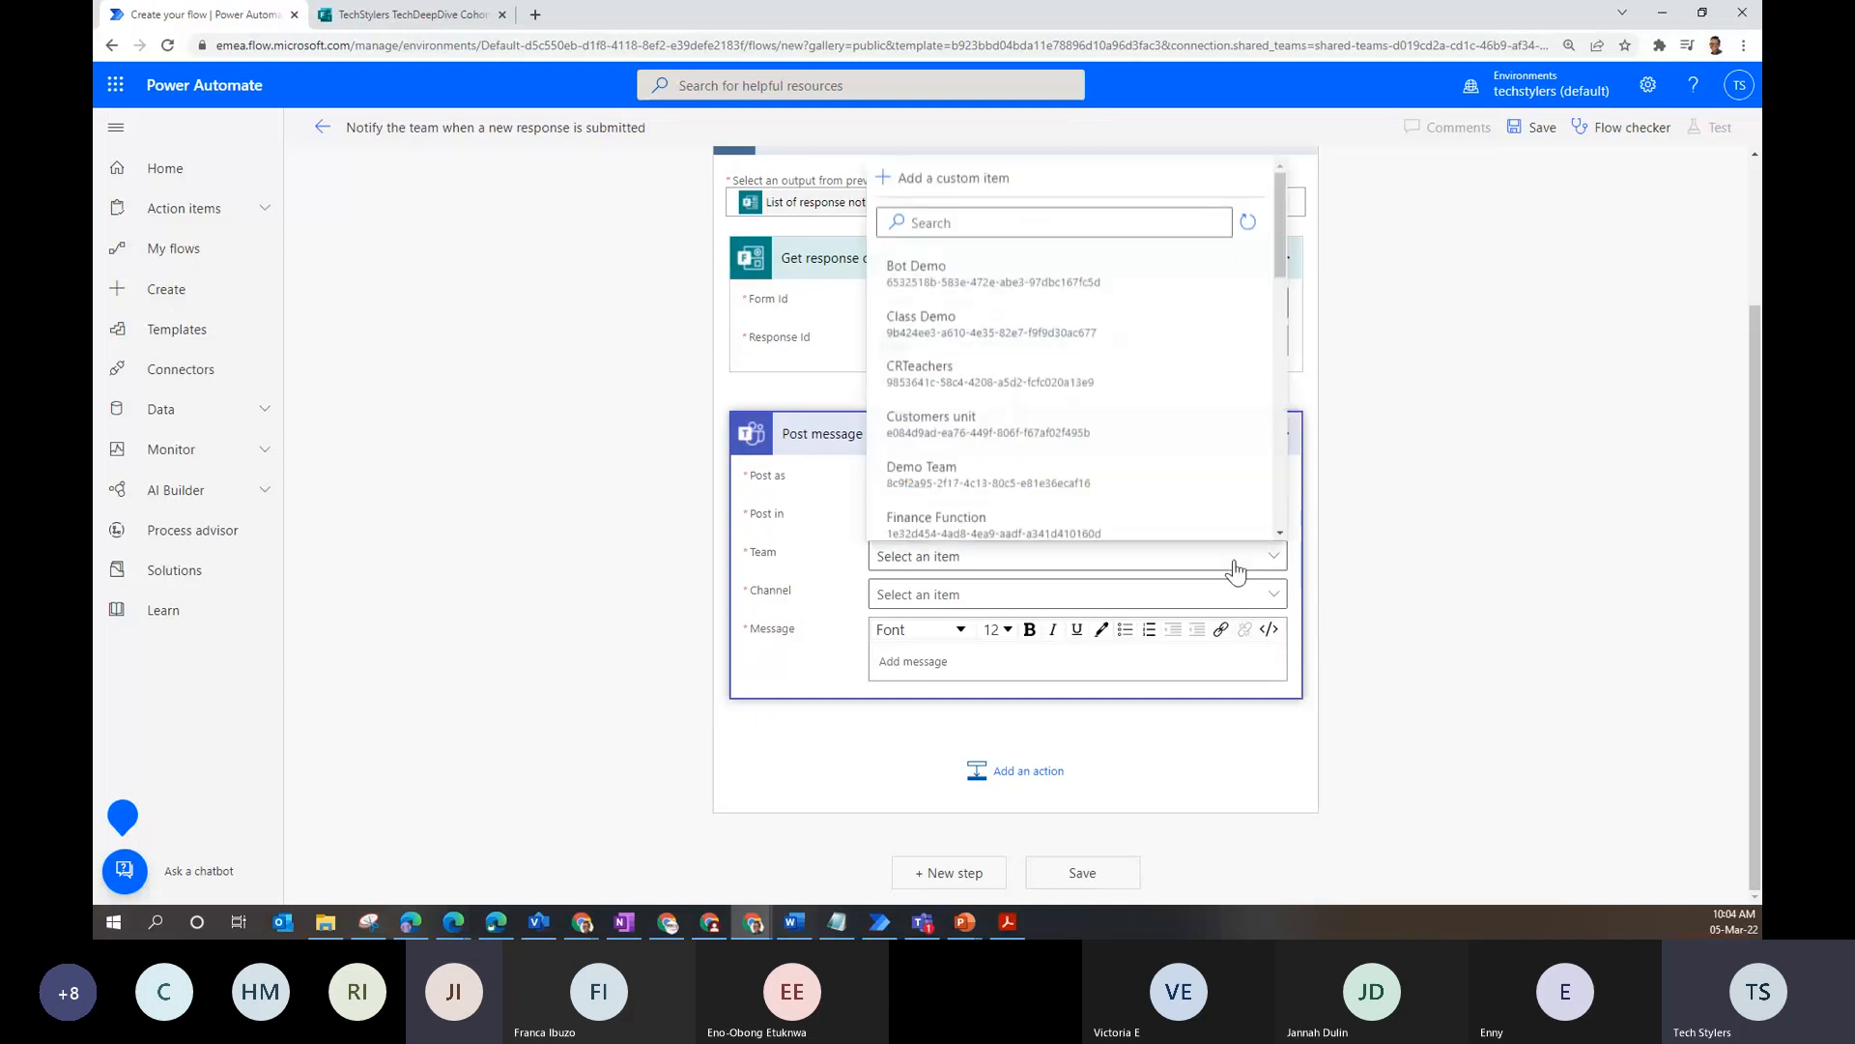
scroll(1036, 454, "down", 3)
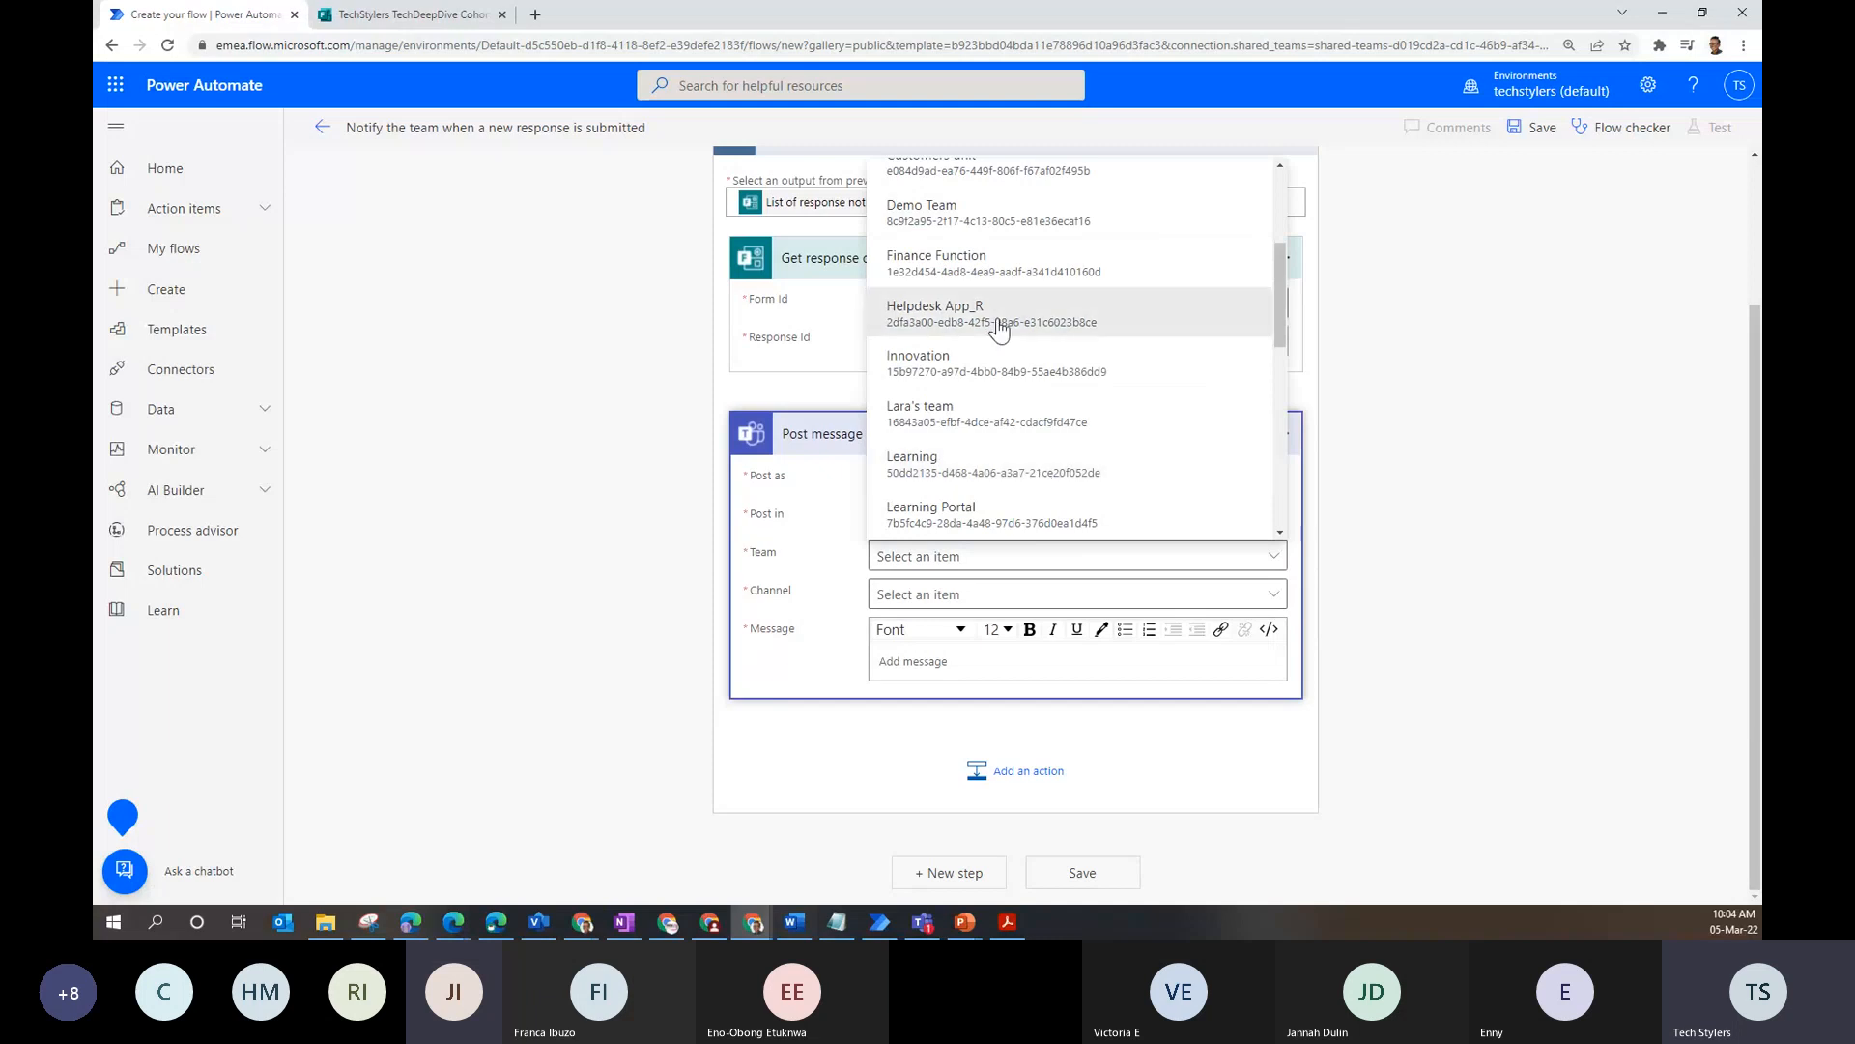
scroll(998, 329, "up", 5)
left_click(1004, 221)
type("co")
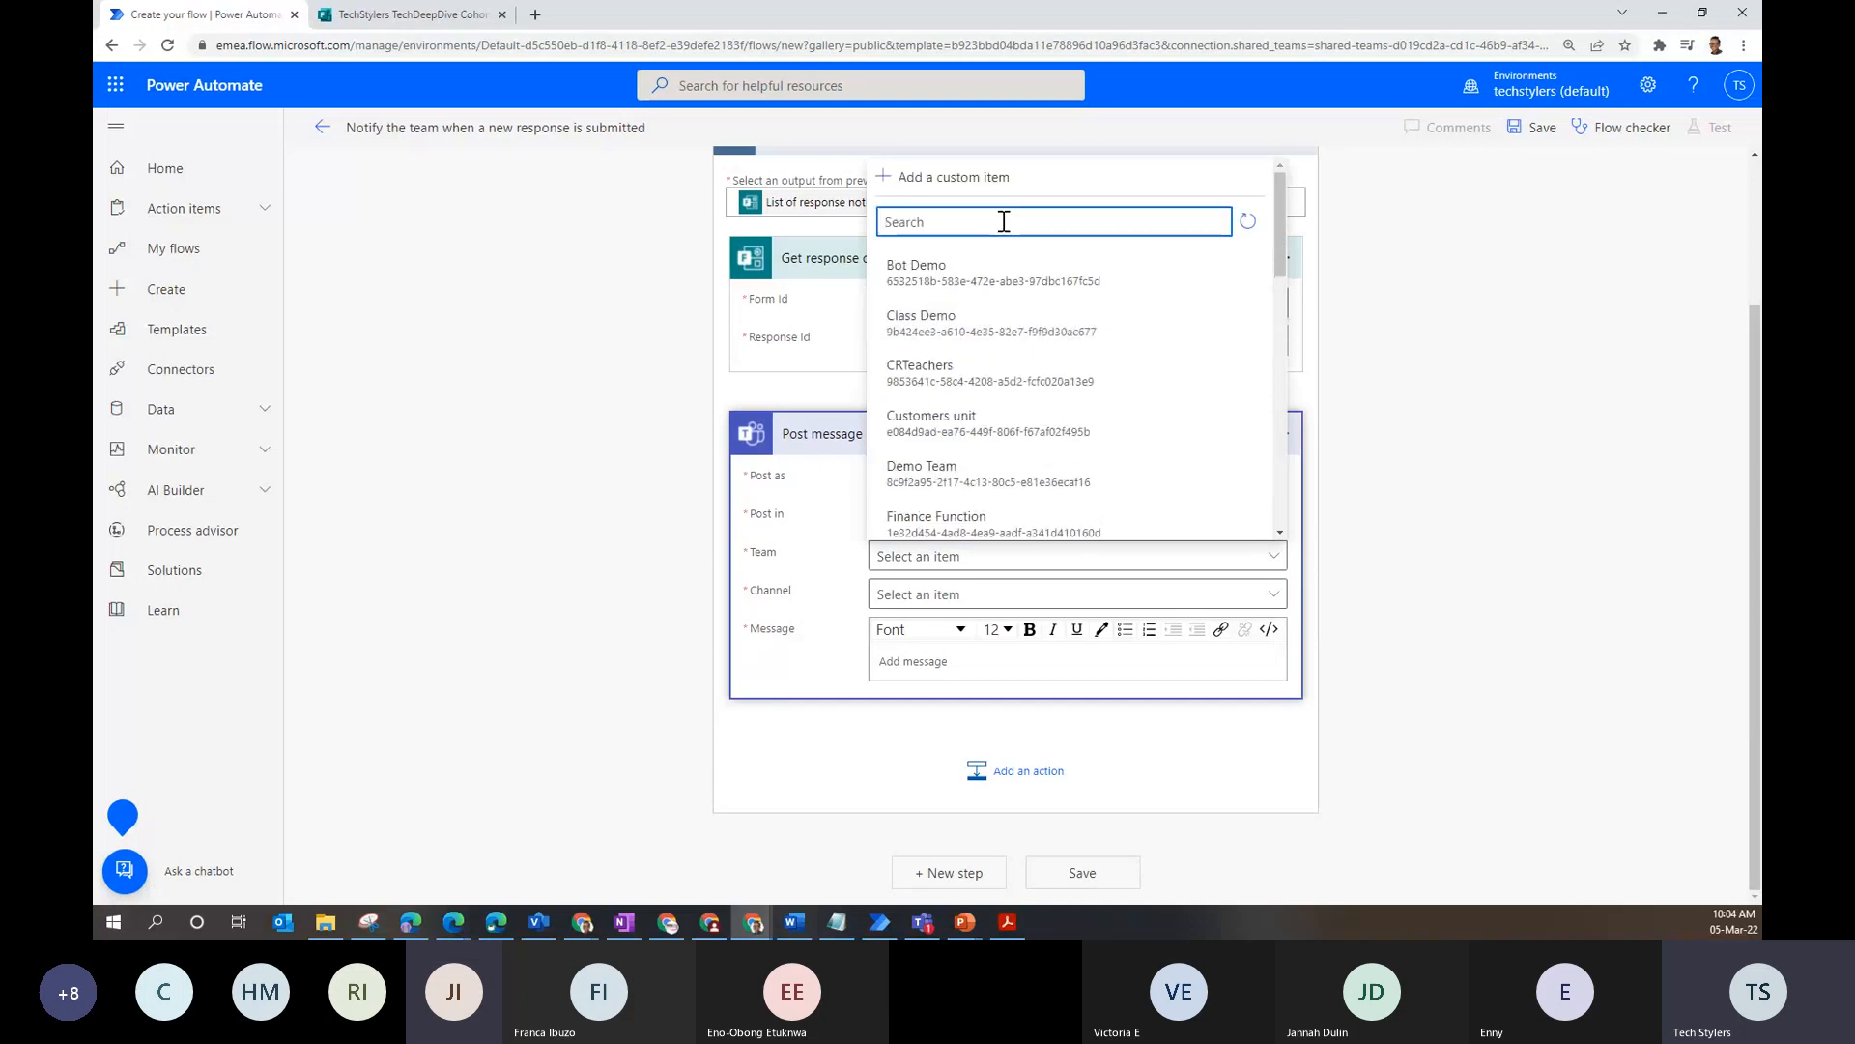
type("ho")
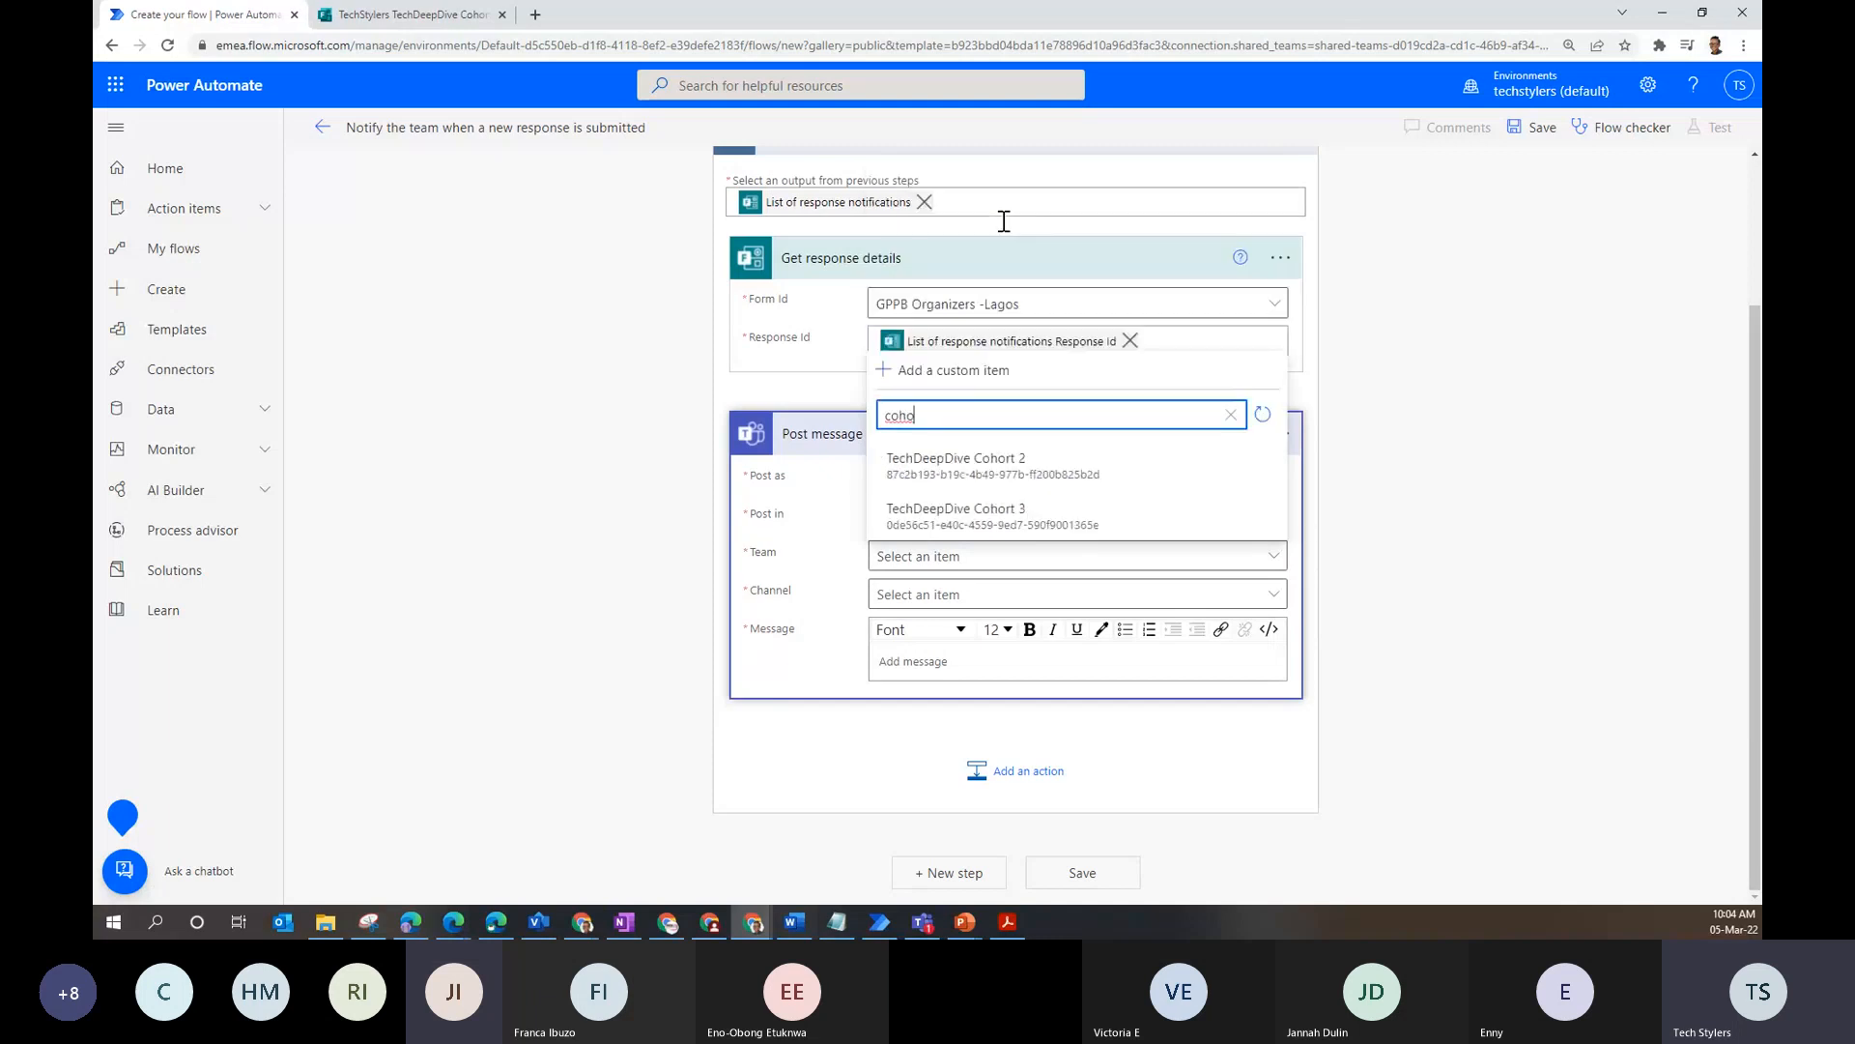
left_click(1063, 520)
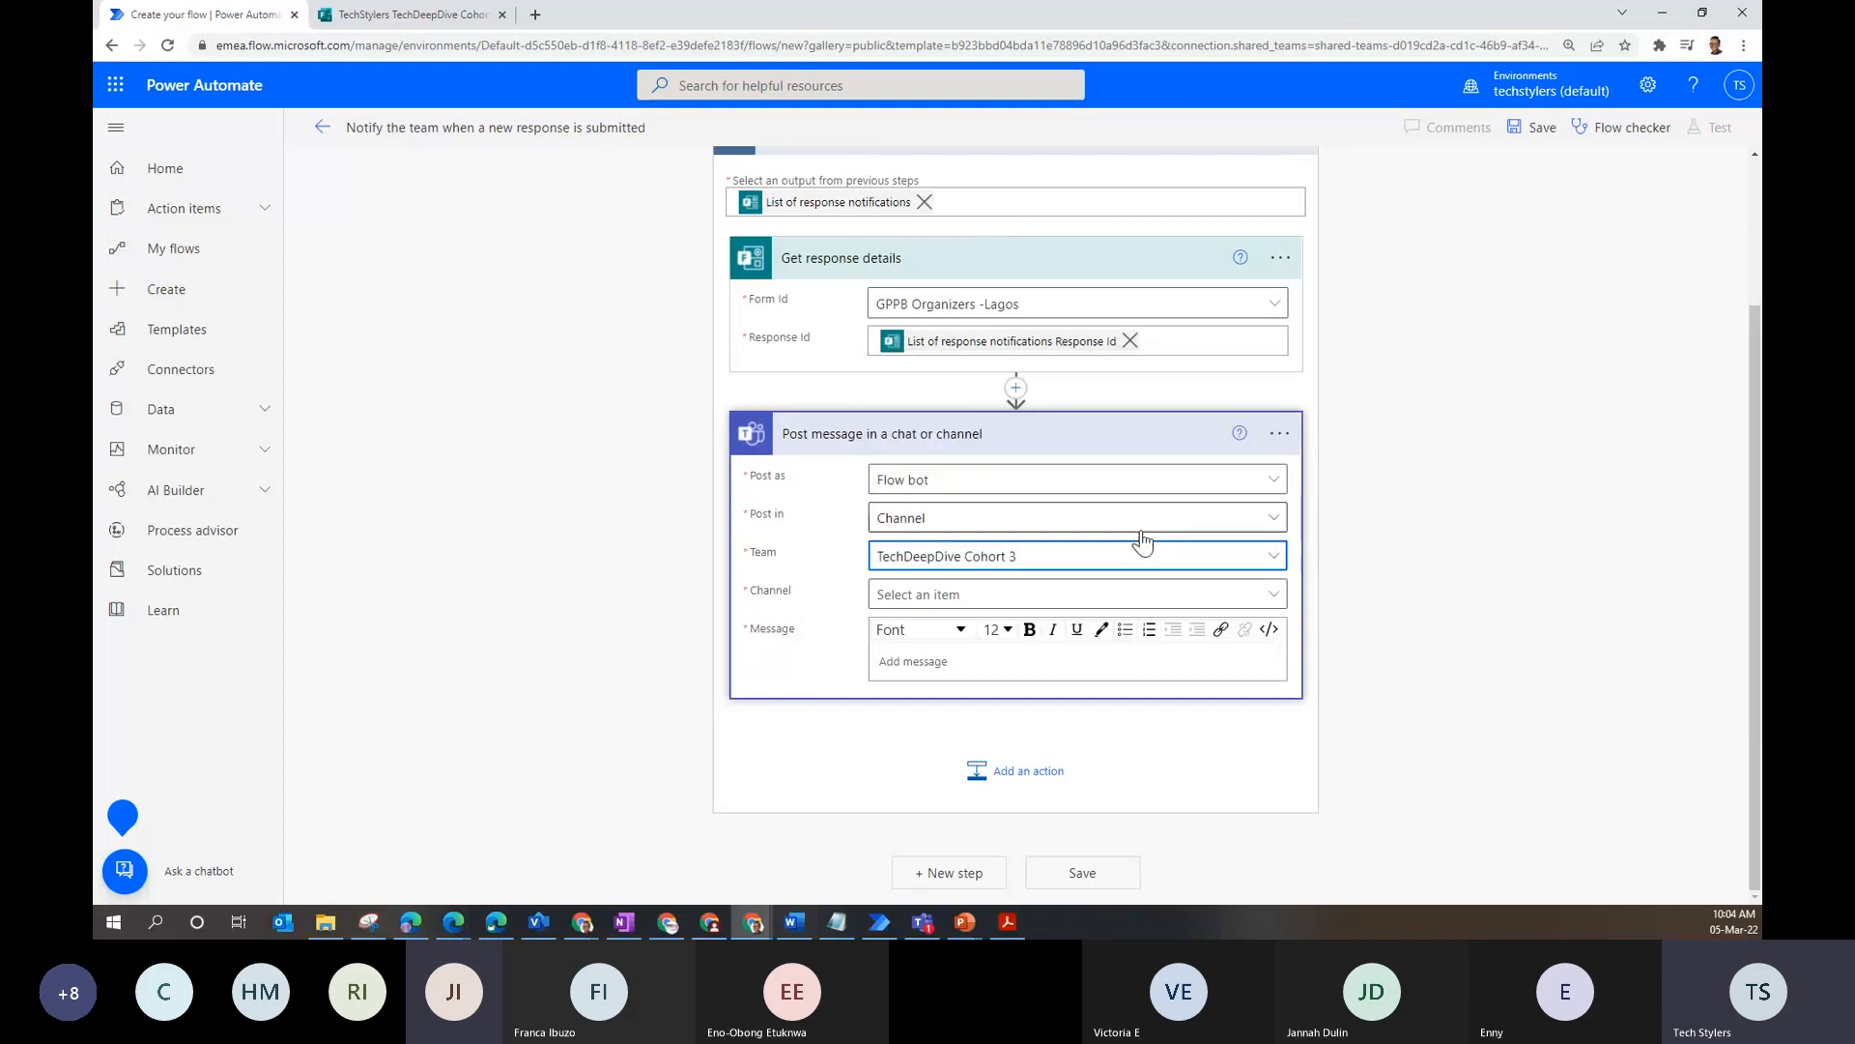
- Pick the 'App Development - Power Apps, Power Automate_PVA' channel and enter the message 'Testing'
left_click(992, 604)
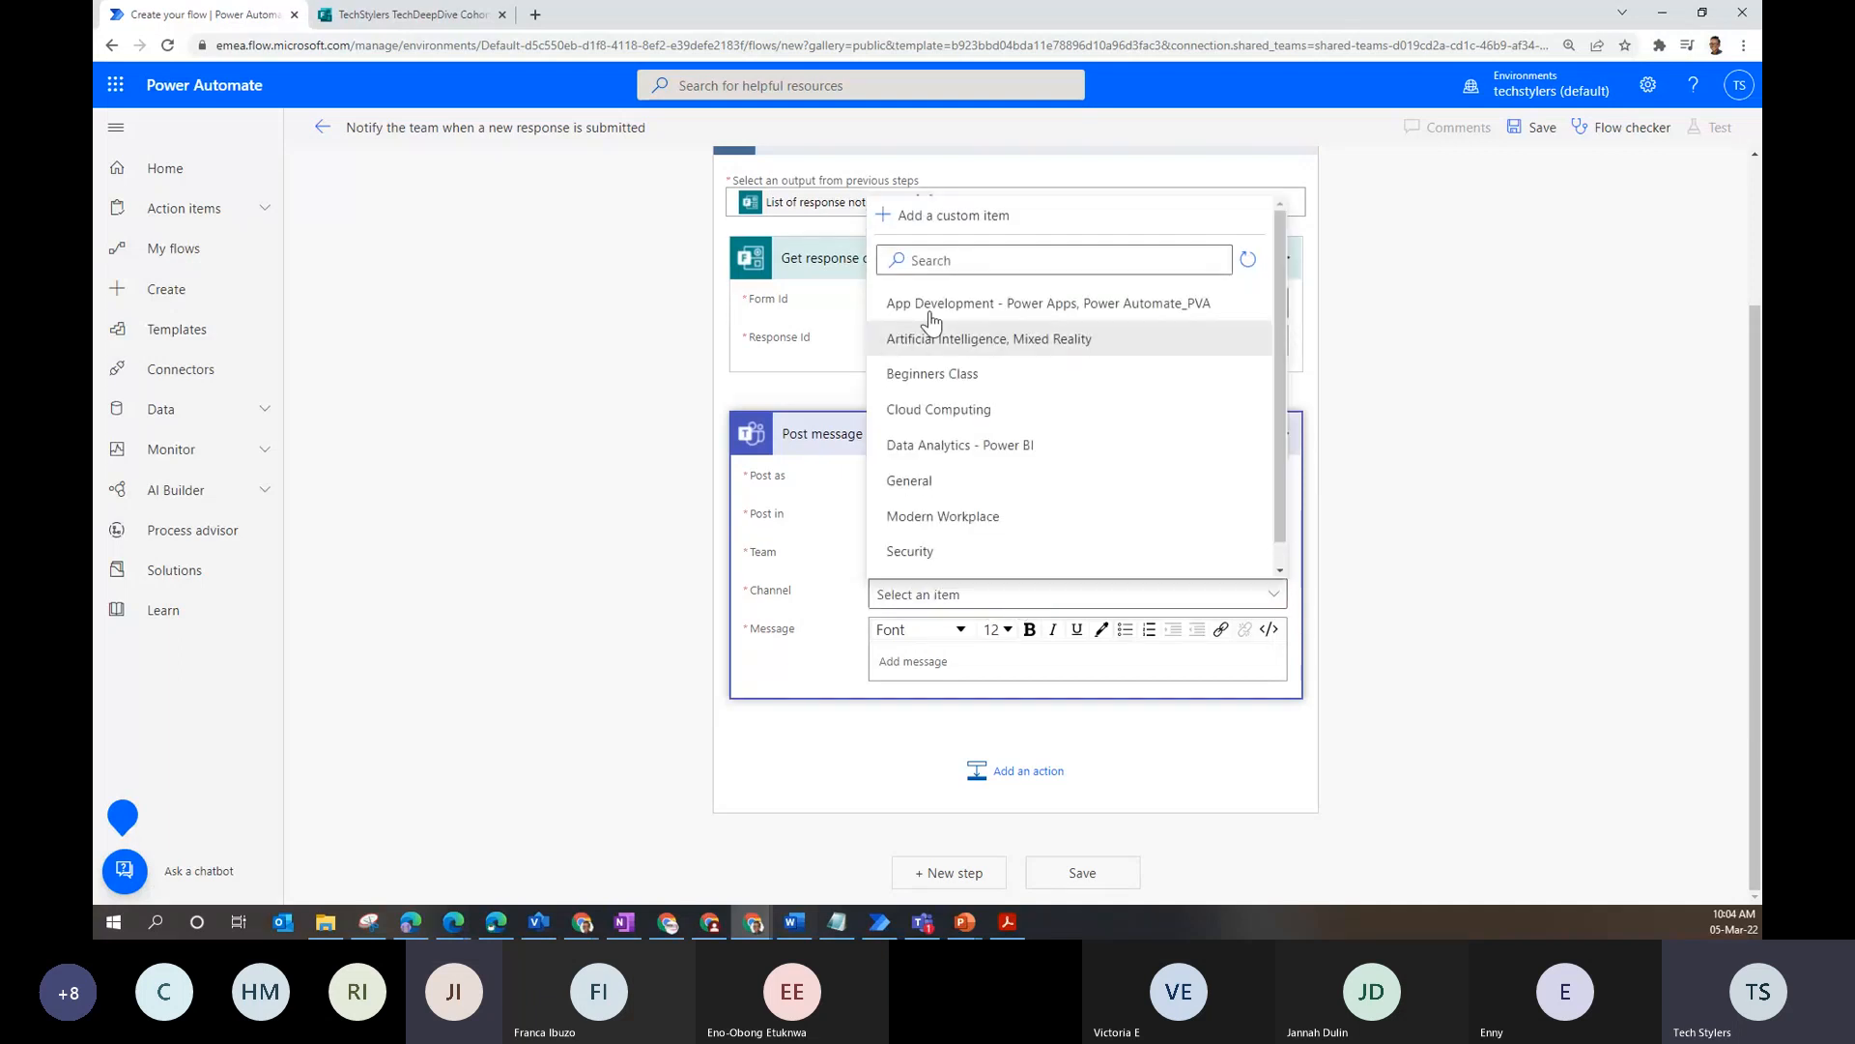
left_click(1196, 310)
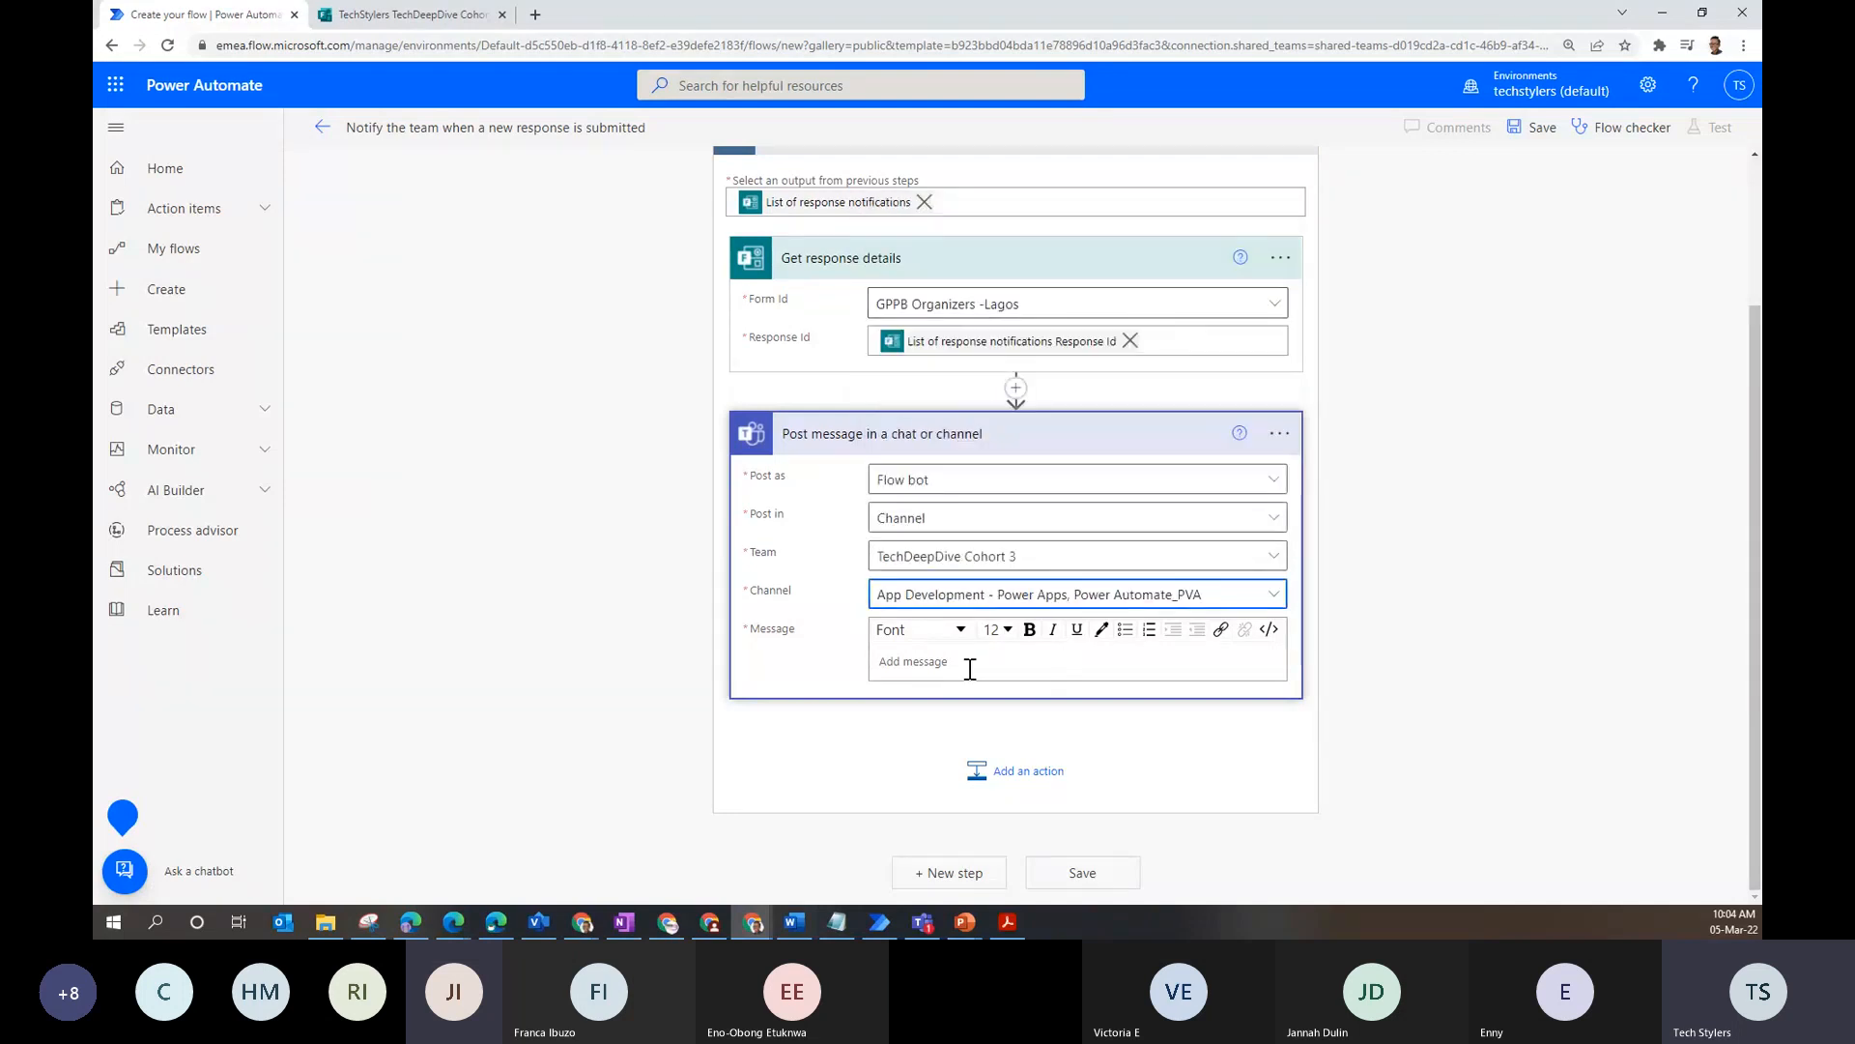
type("Testing")
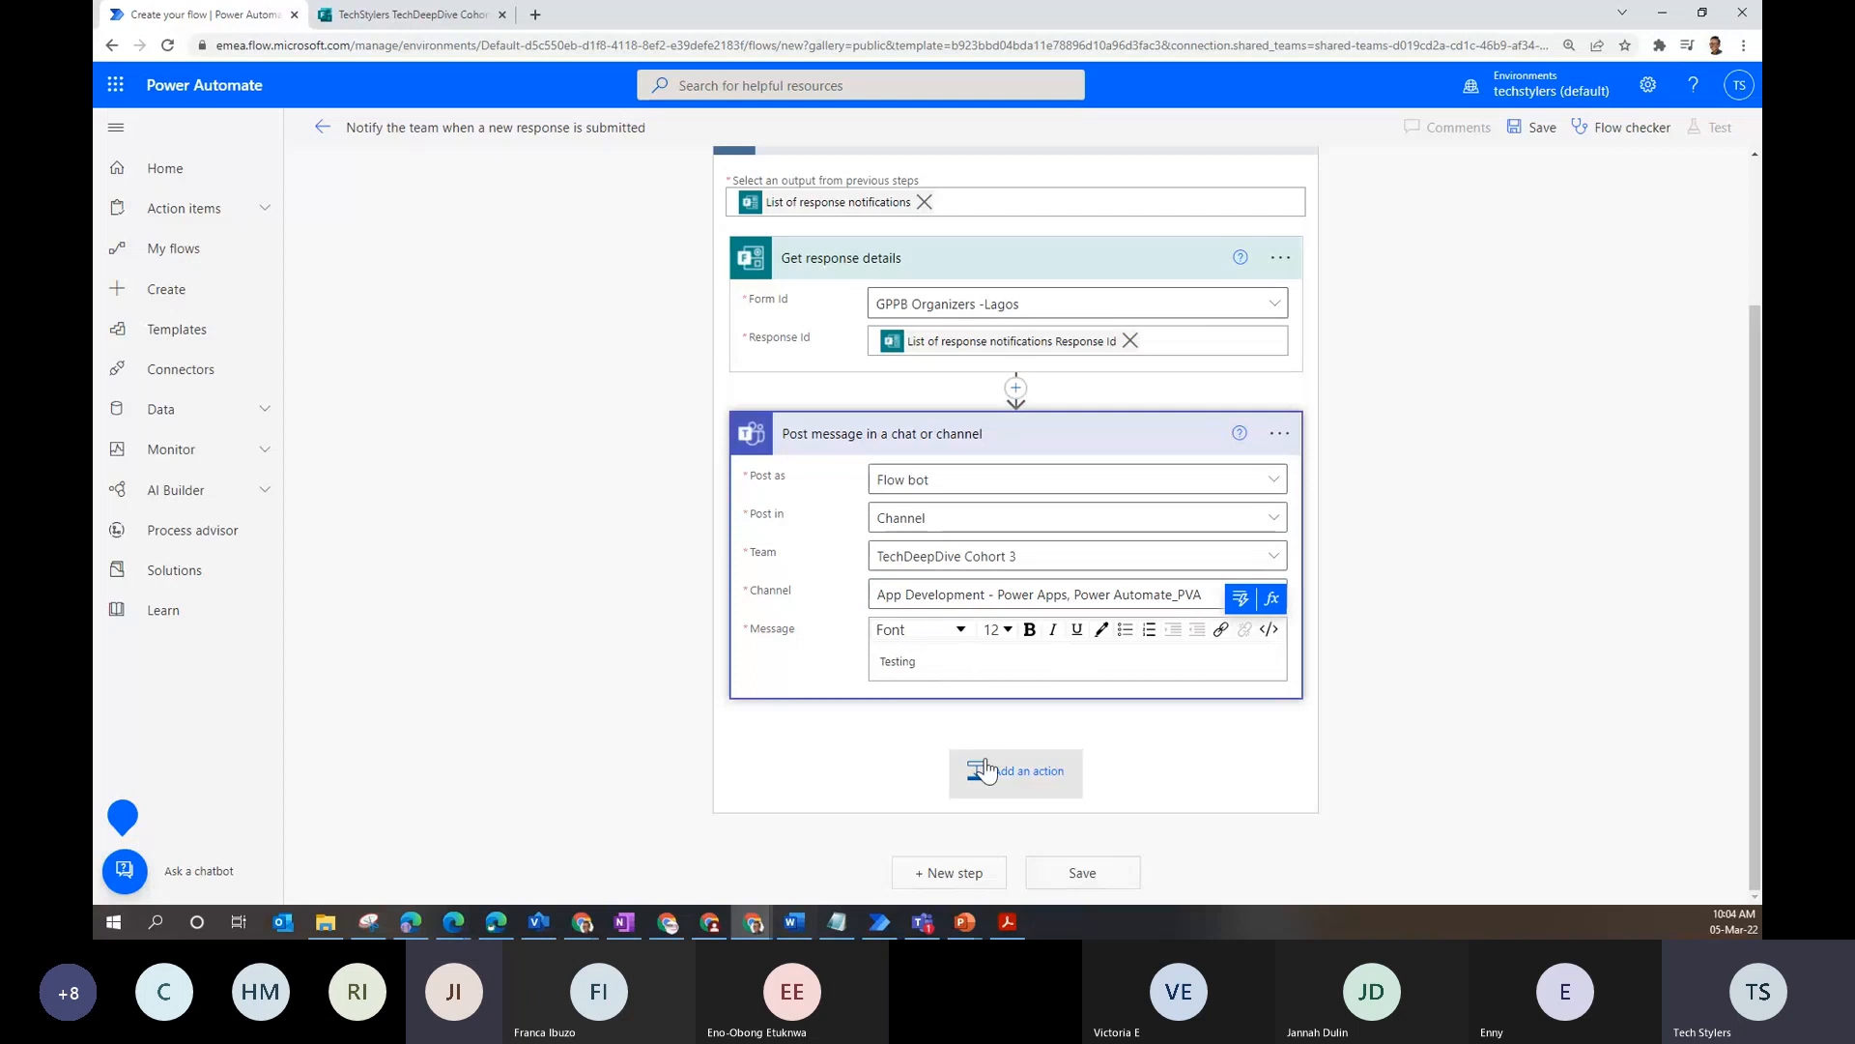
scroll(877, 719, "up", 2)
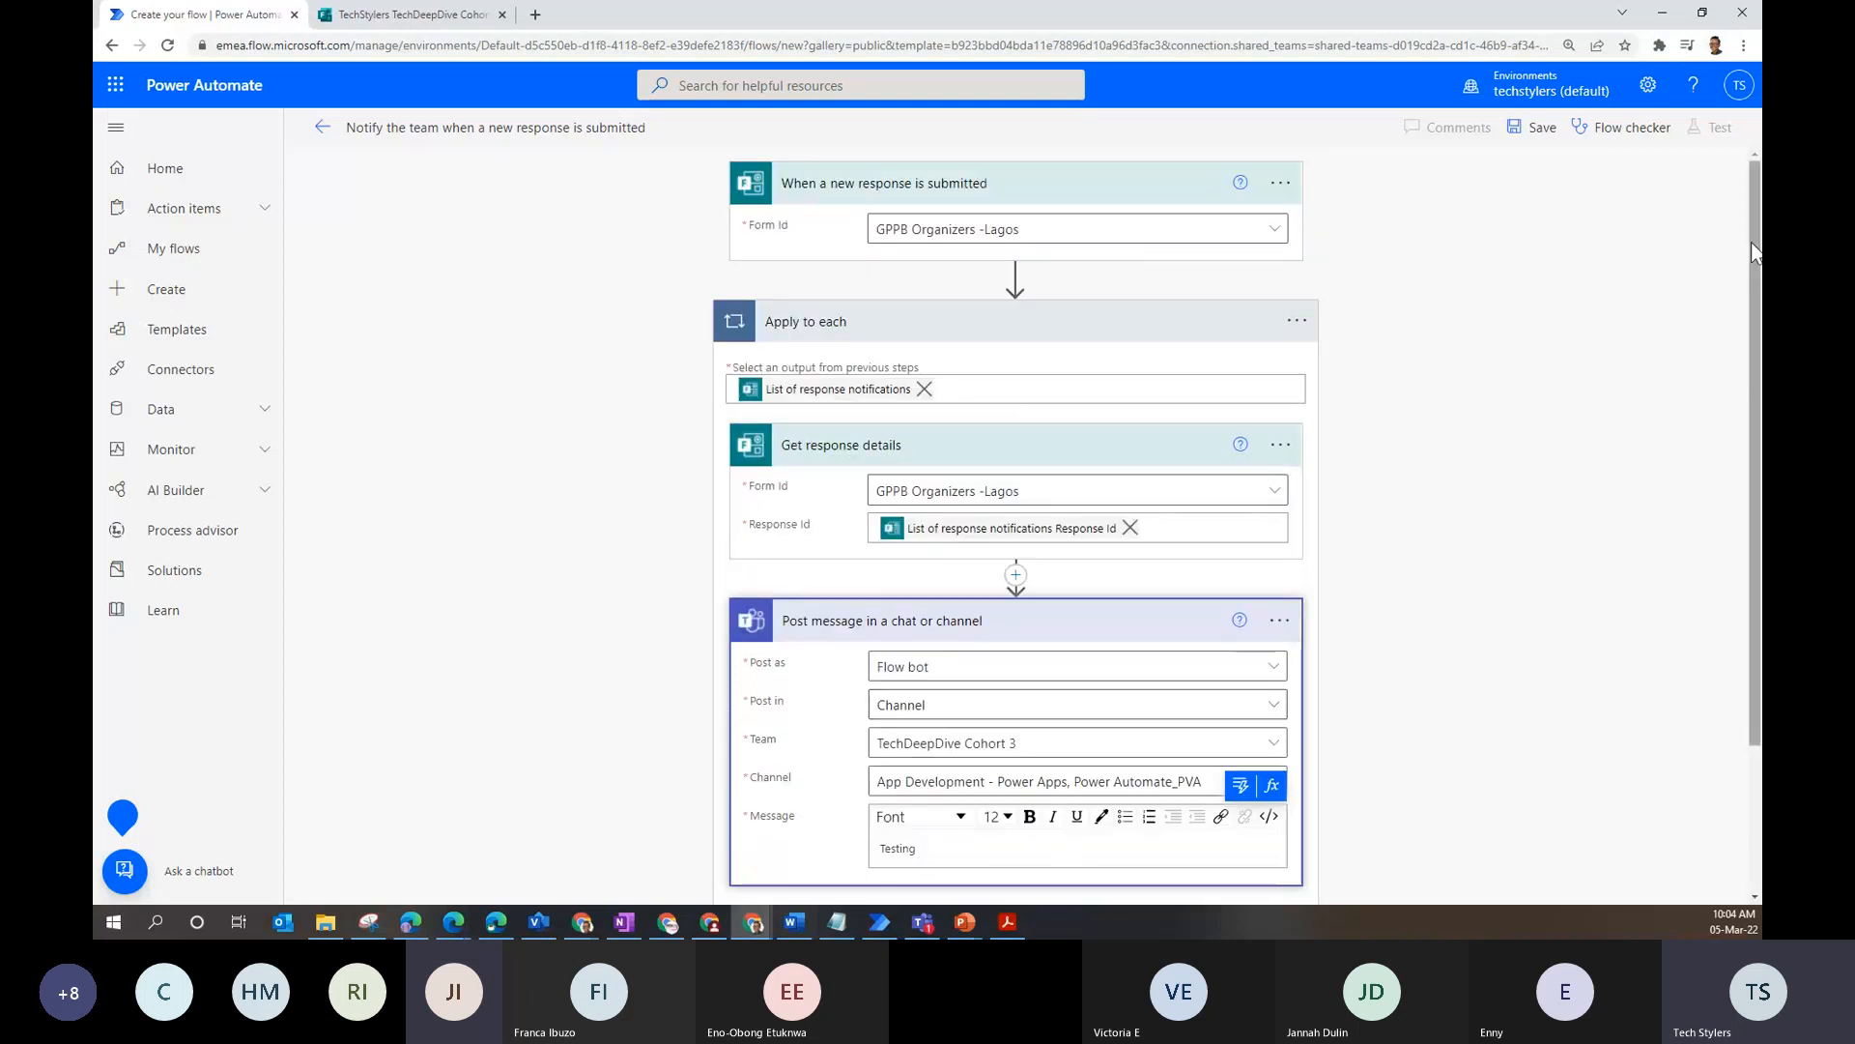
- Rename the flow to GPPBFlowTest, save it, and go to the Microsoft Forms tab
left_click(599, 129)
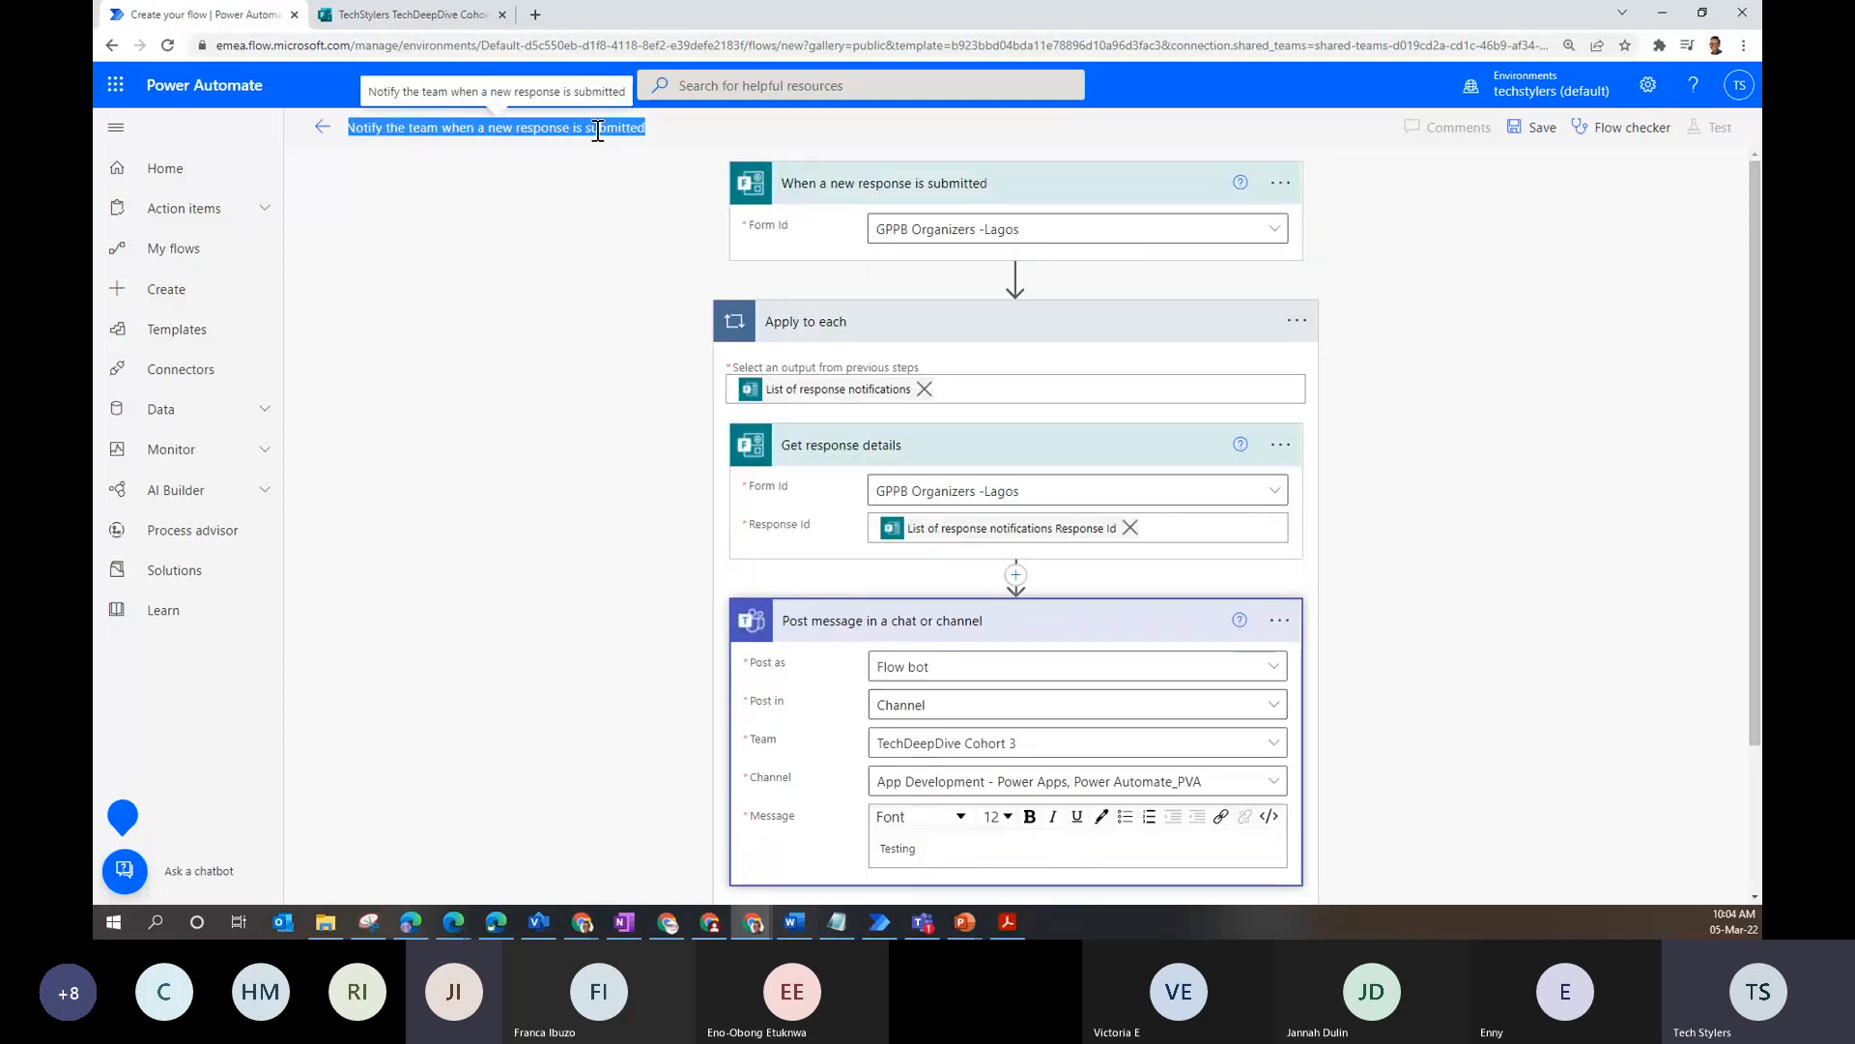
type("GPP")
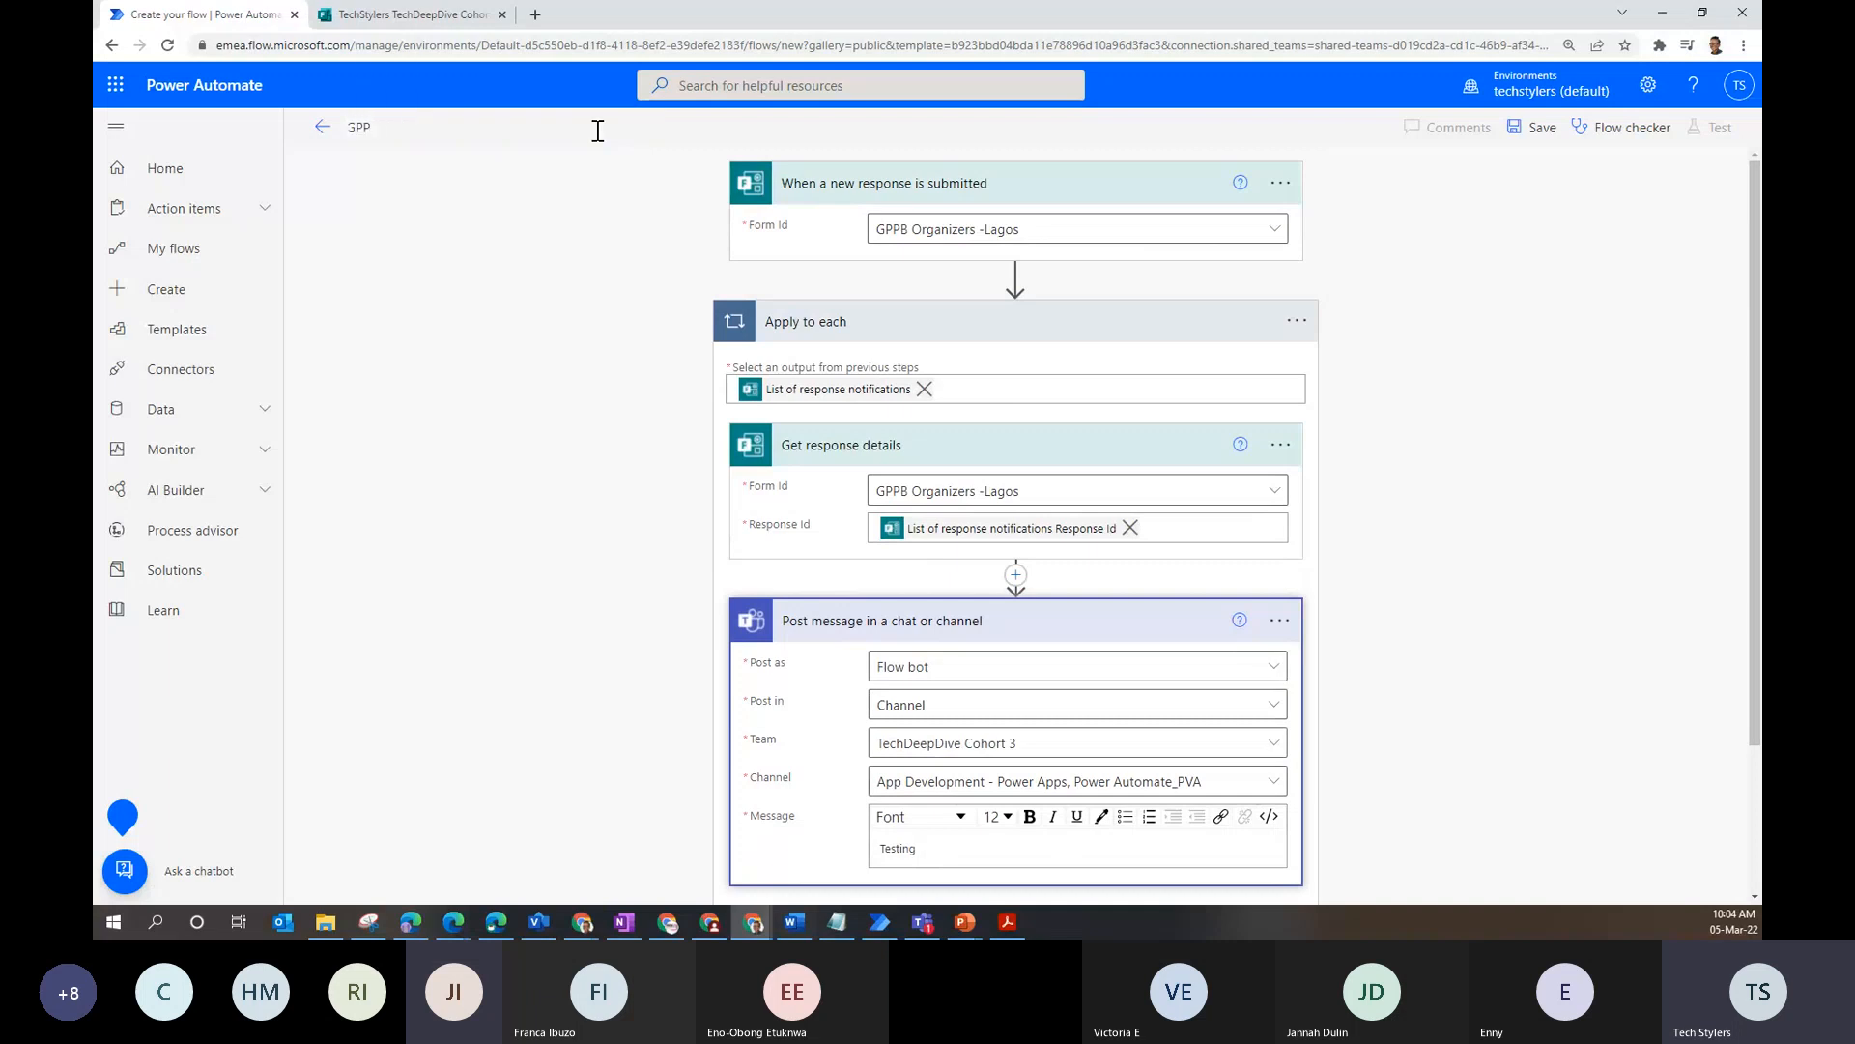
type("BFlowTest")
left_click(1538, 129)
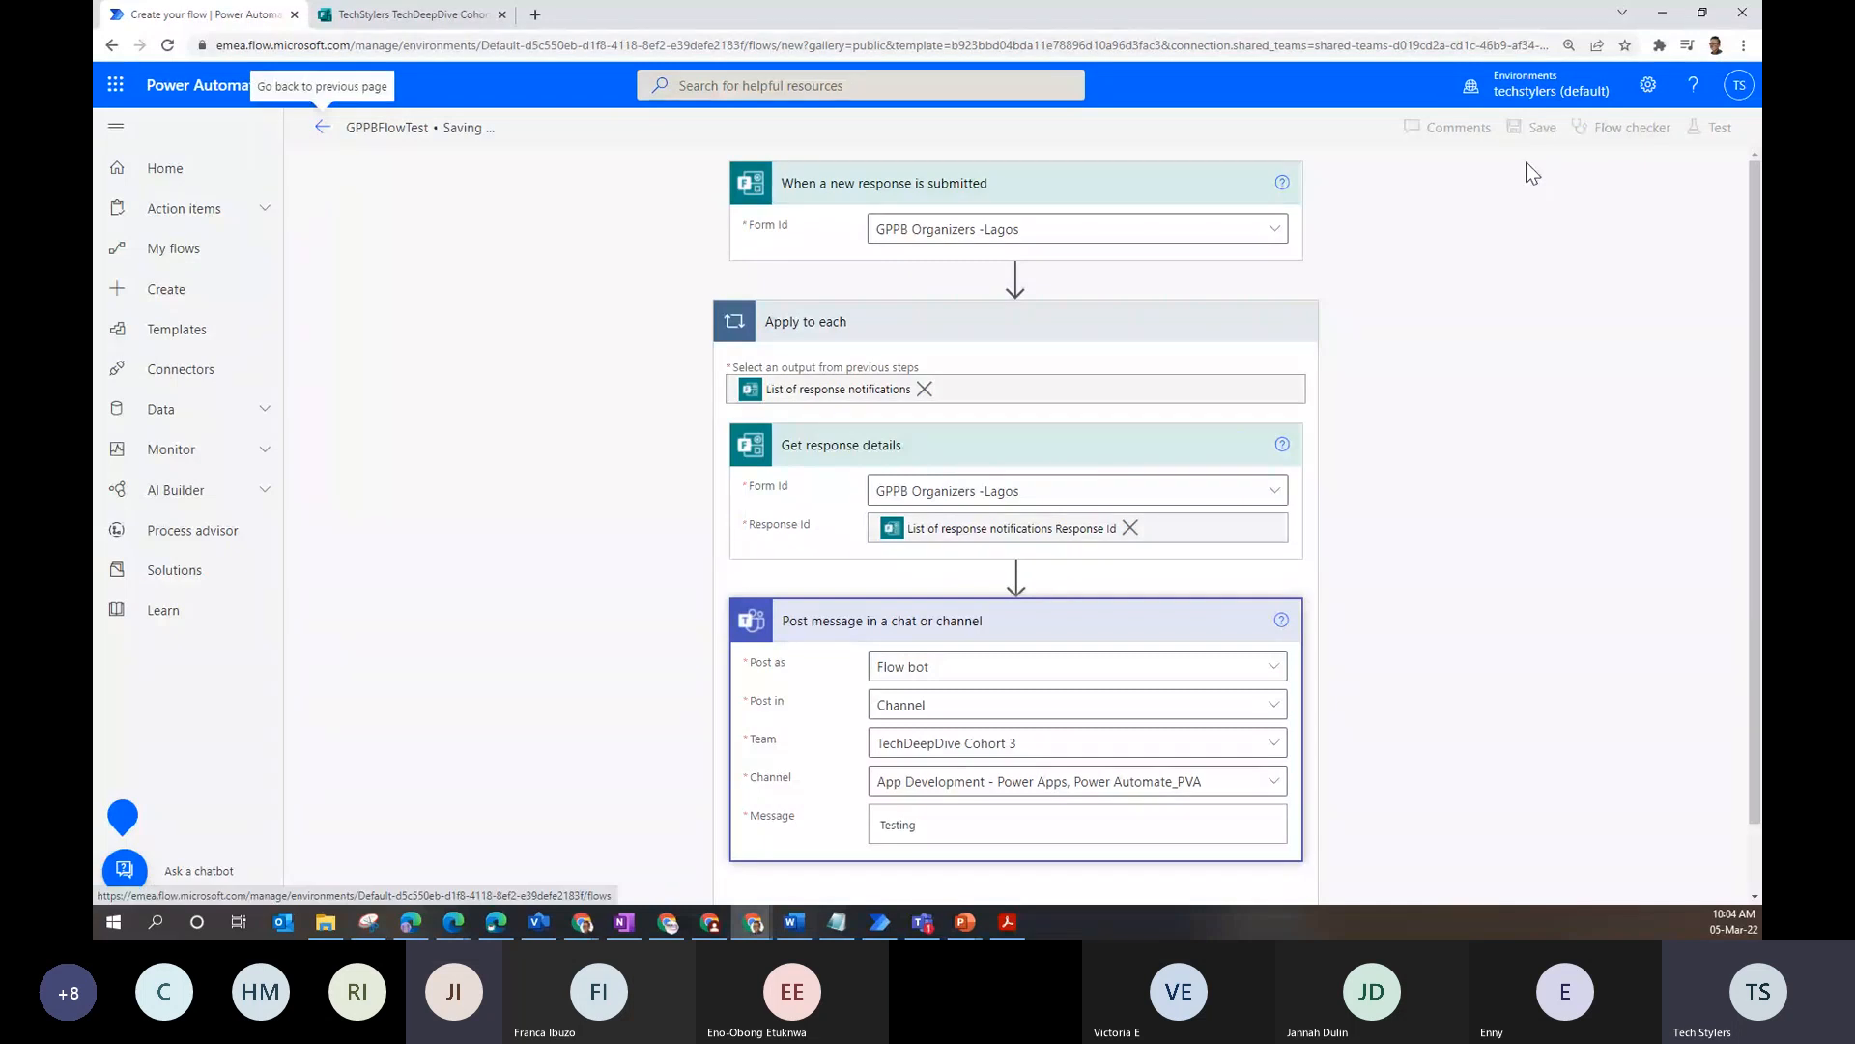
left_click(433, 16)
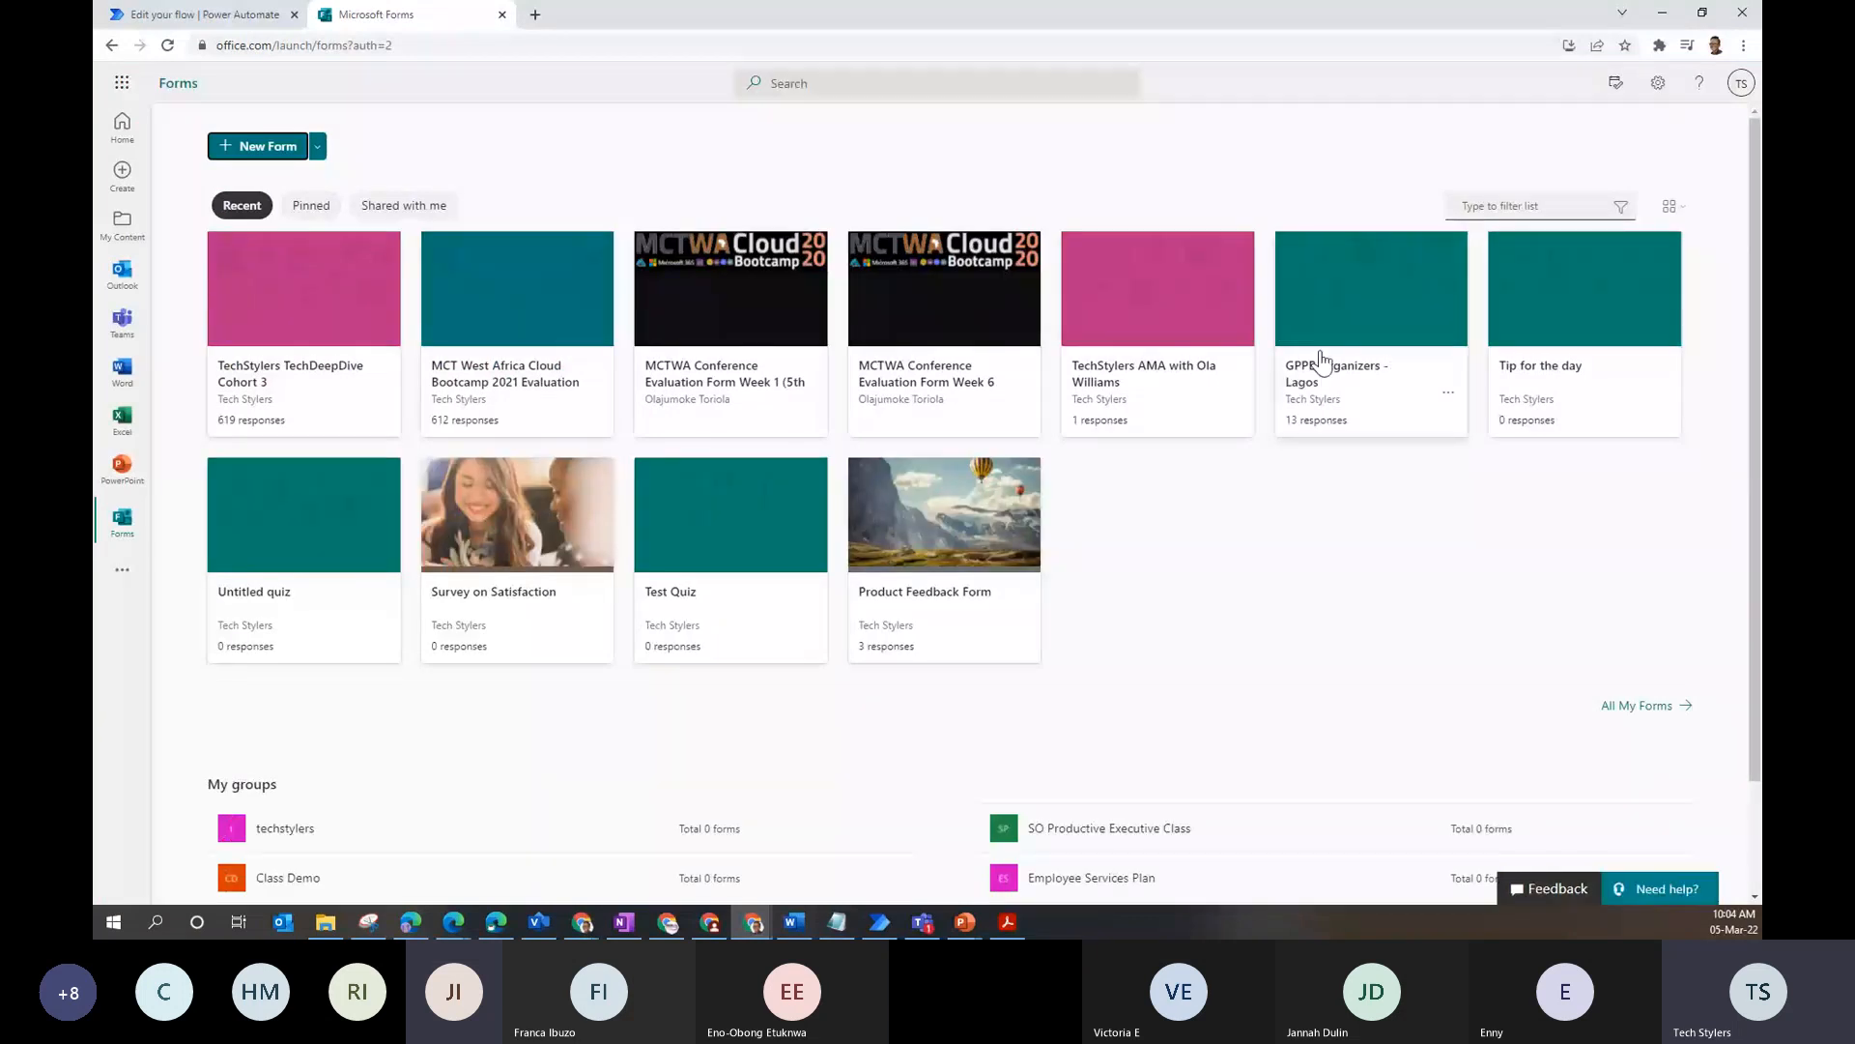
- Preview the GPPB Organizers -Lagos form and fill in test full name, Twitter handle and LinkedIn answers
left_click(1343, 309)
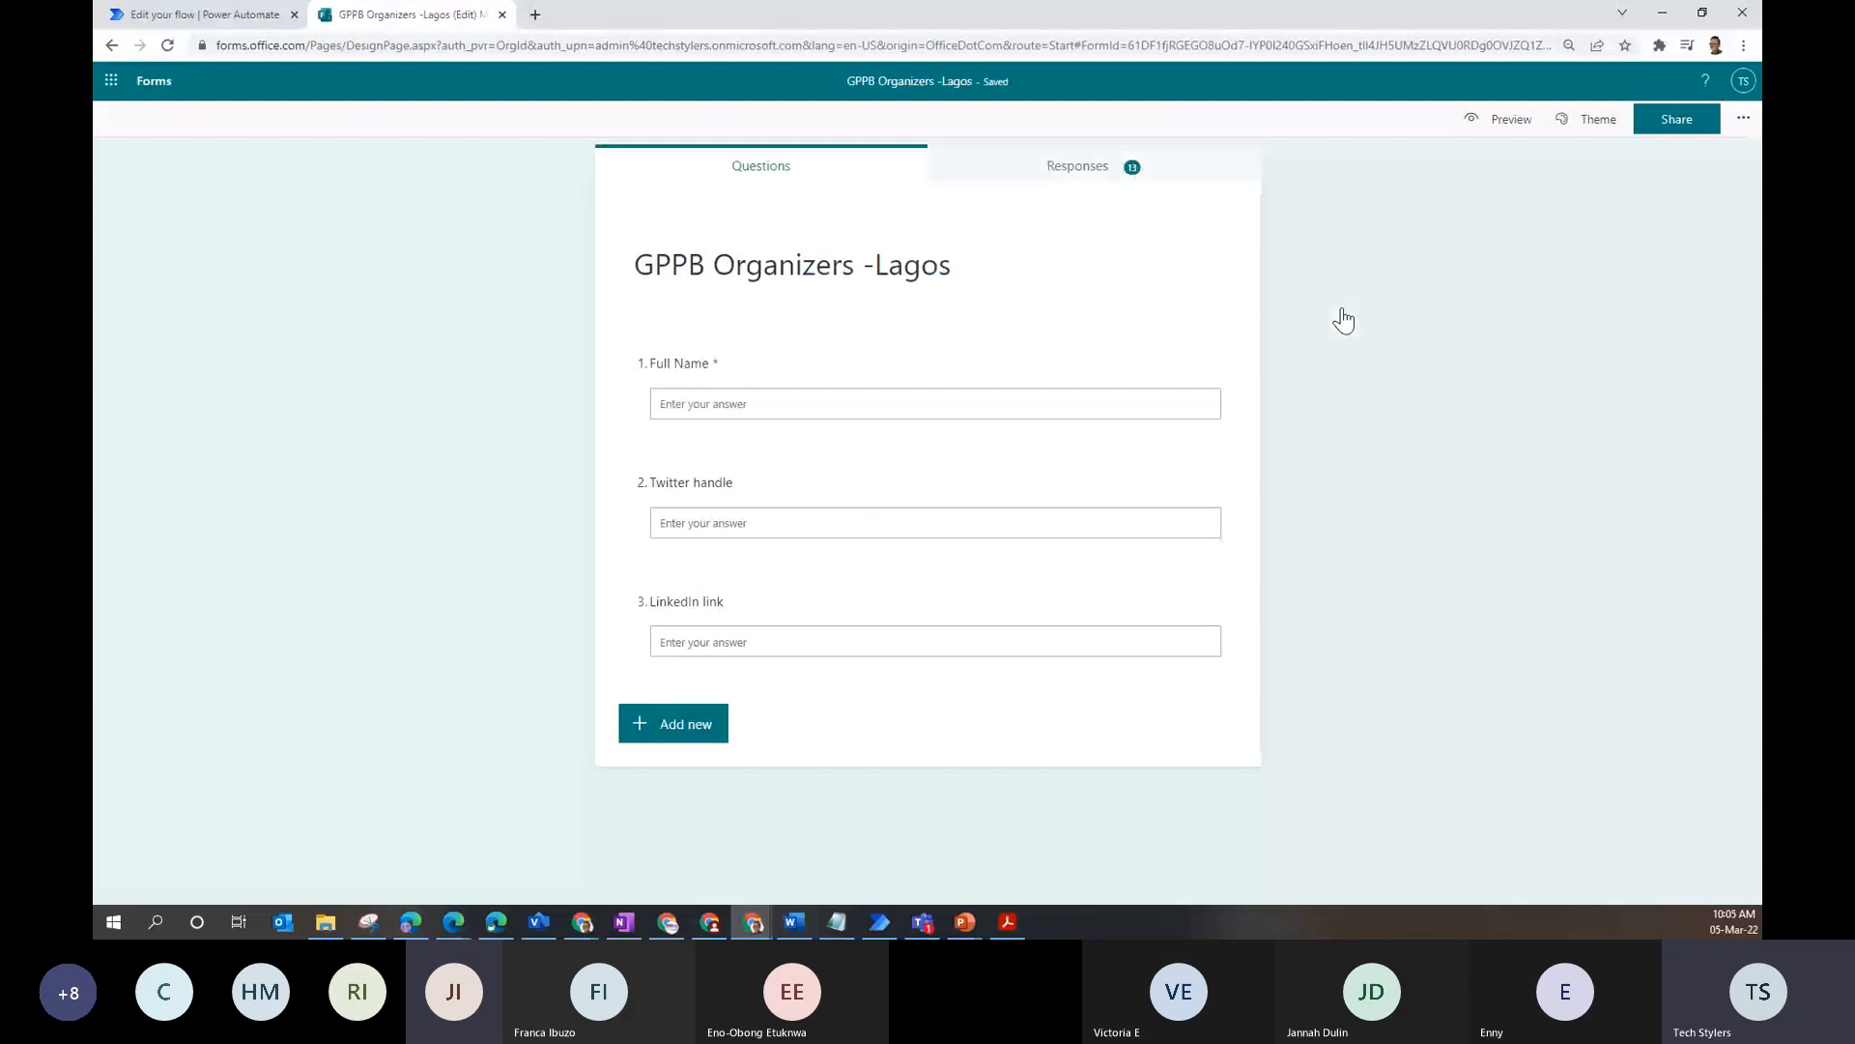
left_click(1499, 120)
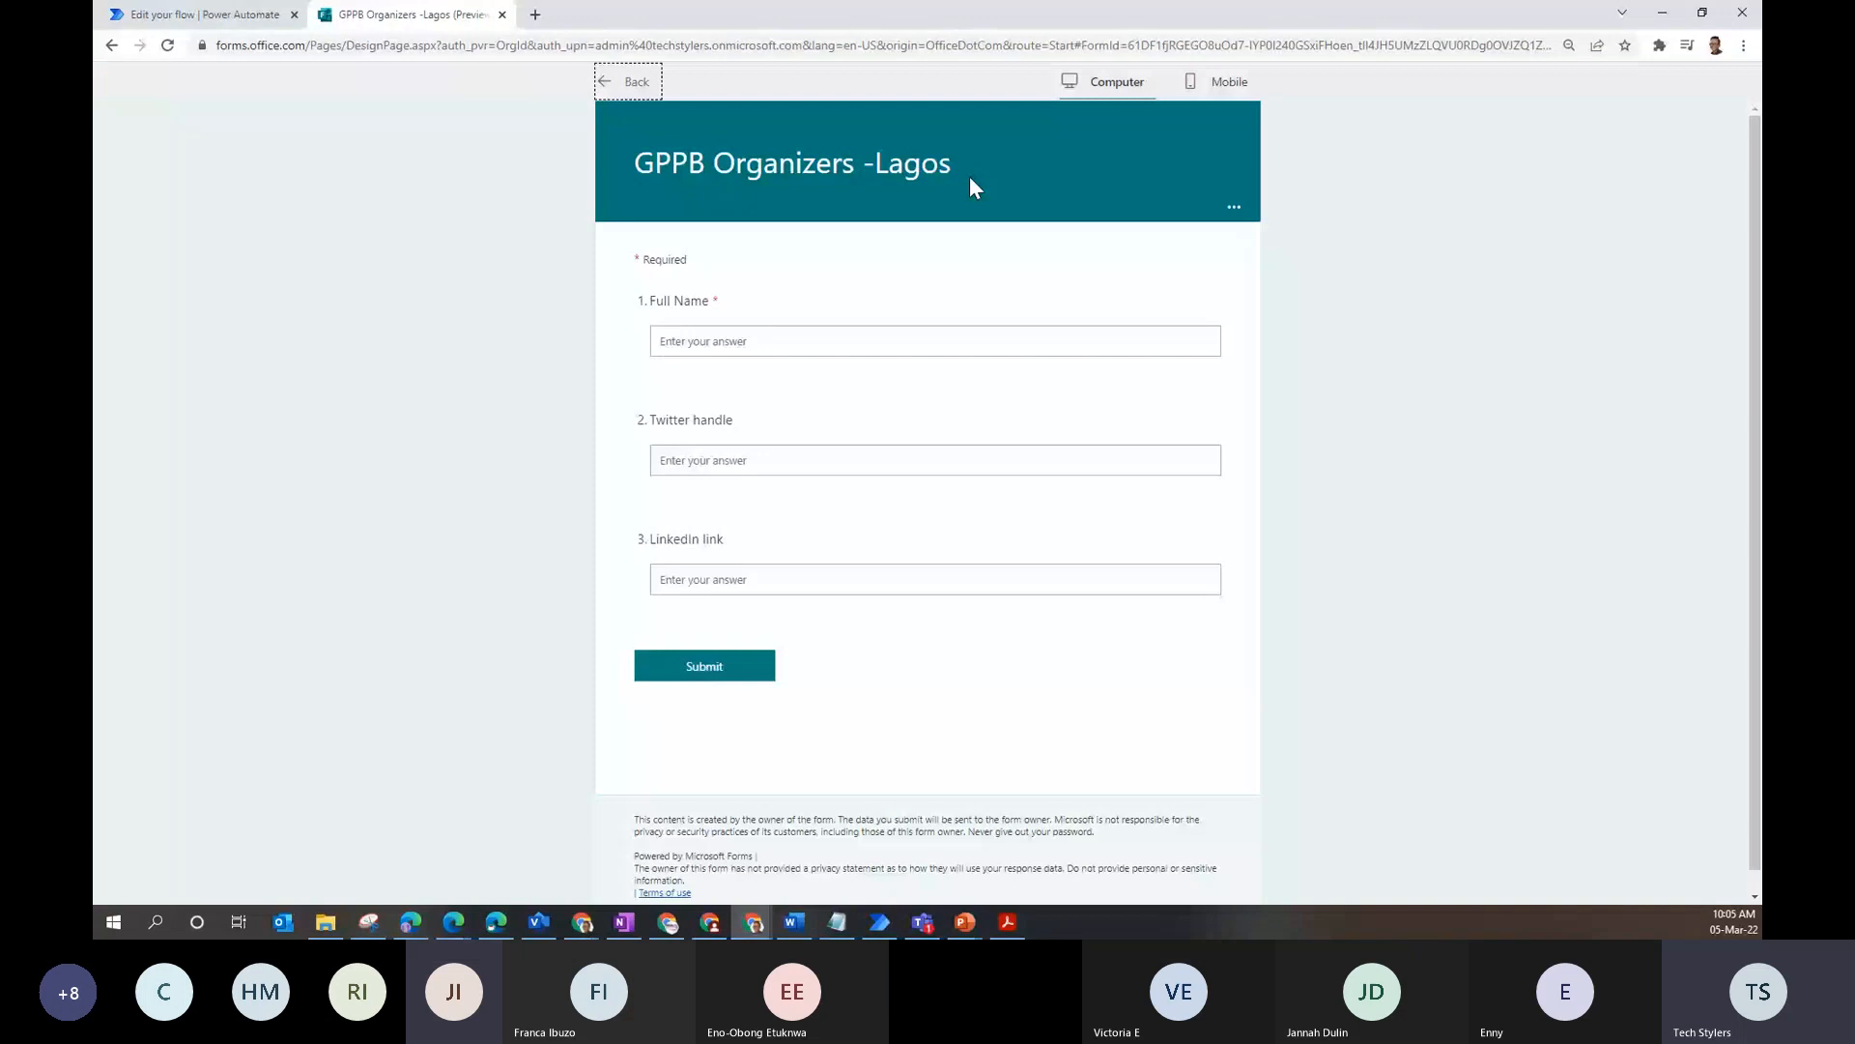
left_click(839, 341)
type("Foyin")
left_click(839, 469)
type("@")
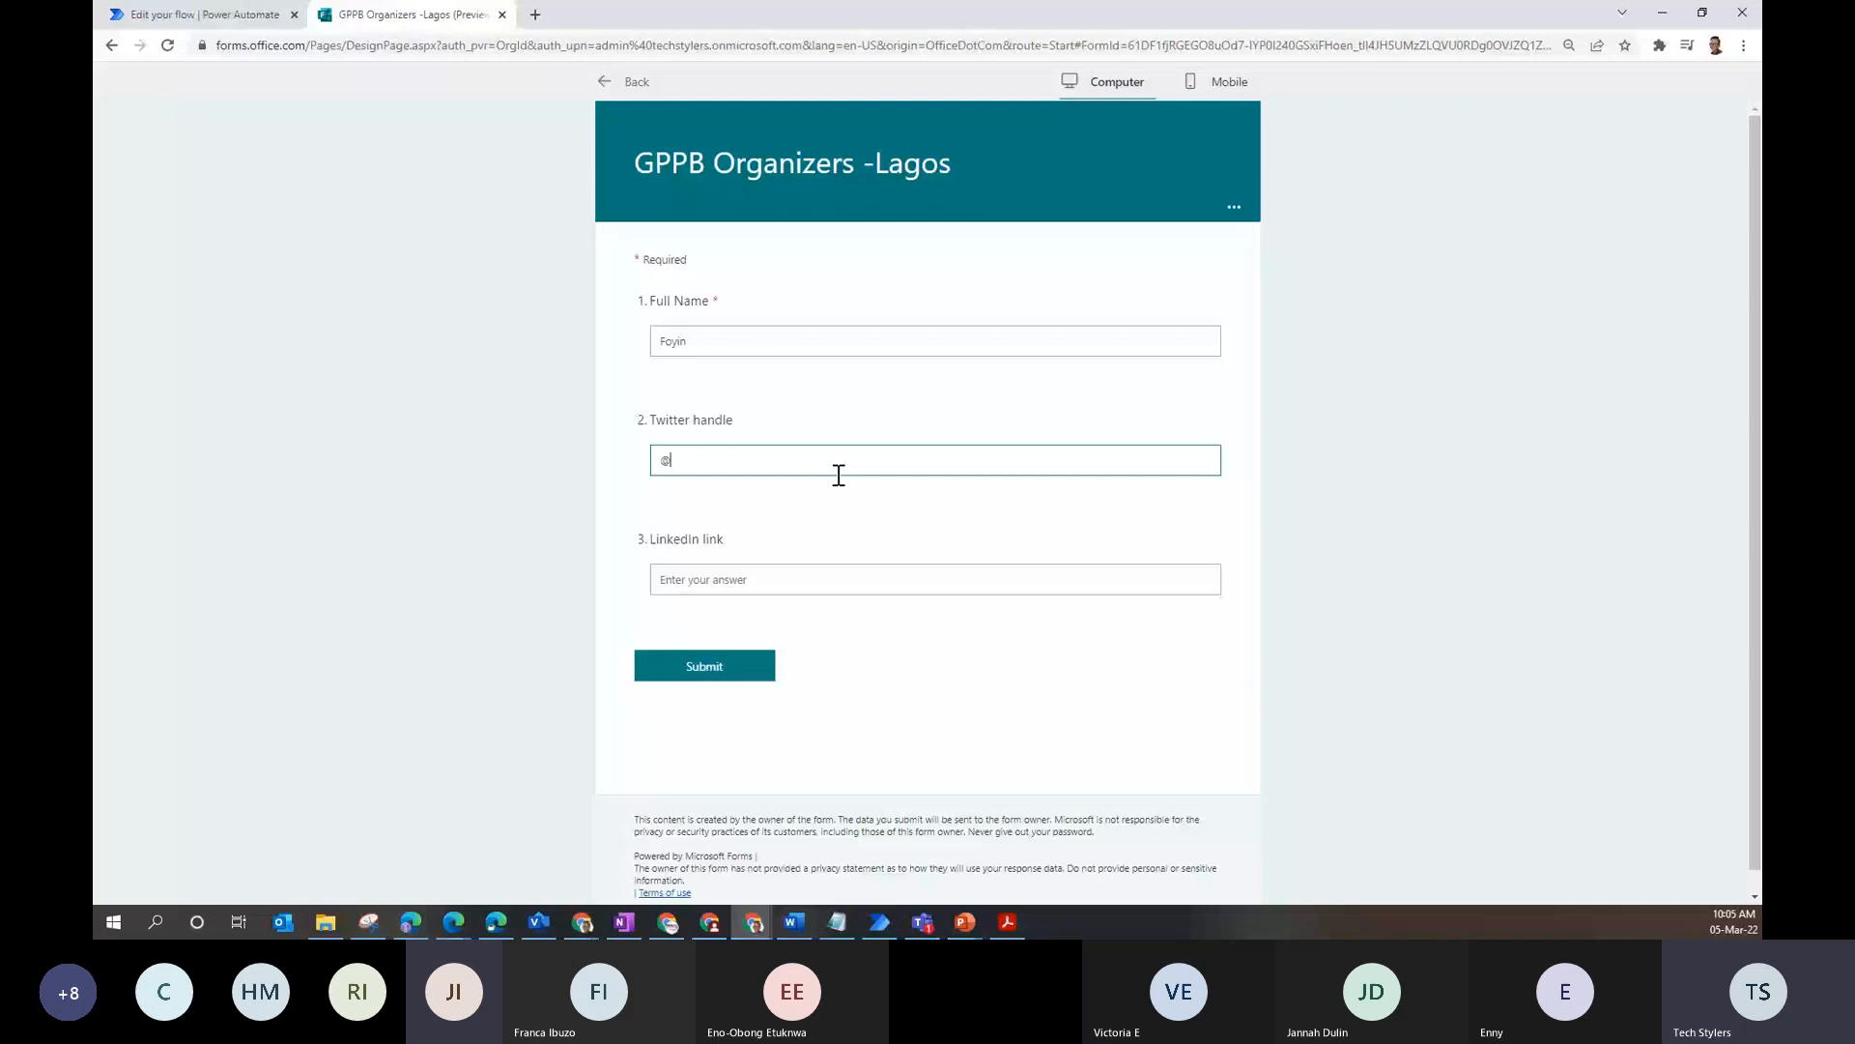
type("foyinb")
left_click(821, 571)
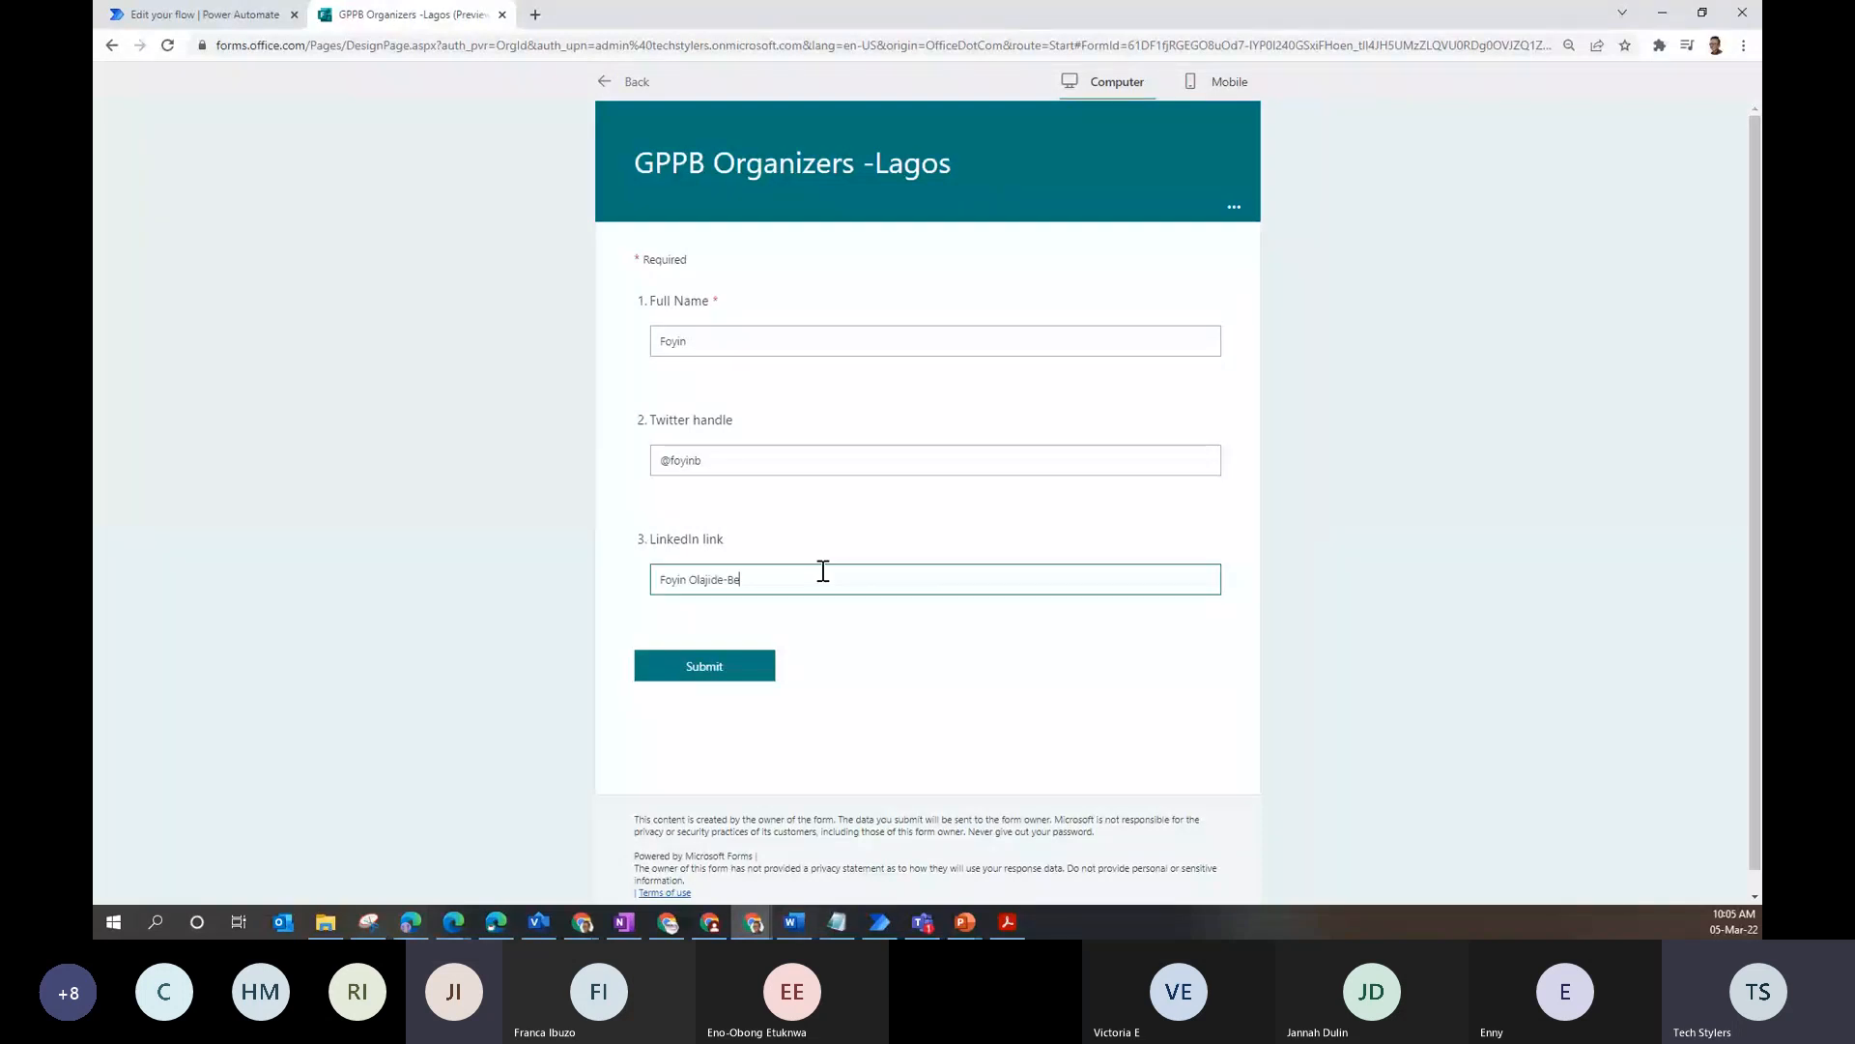
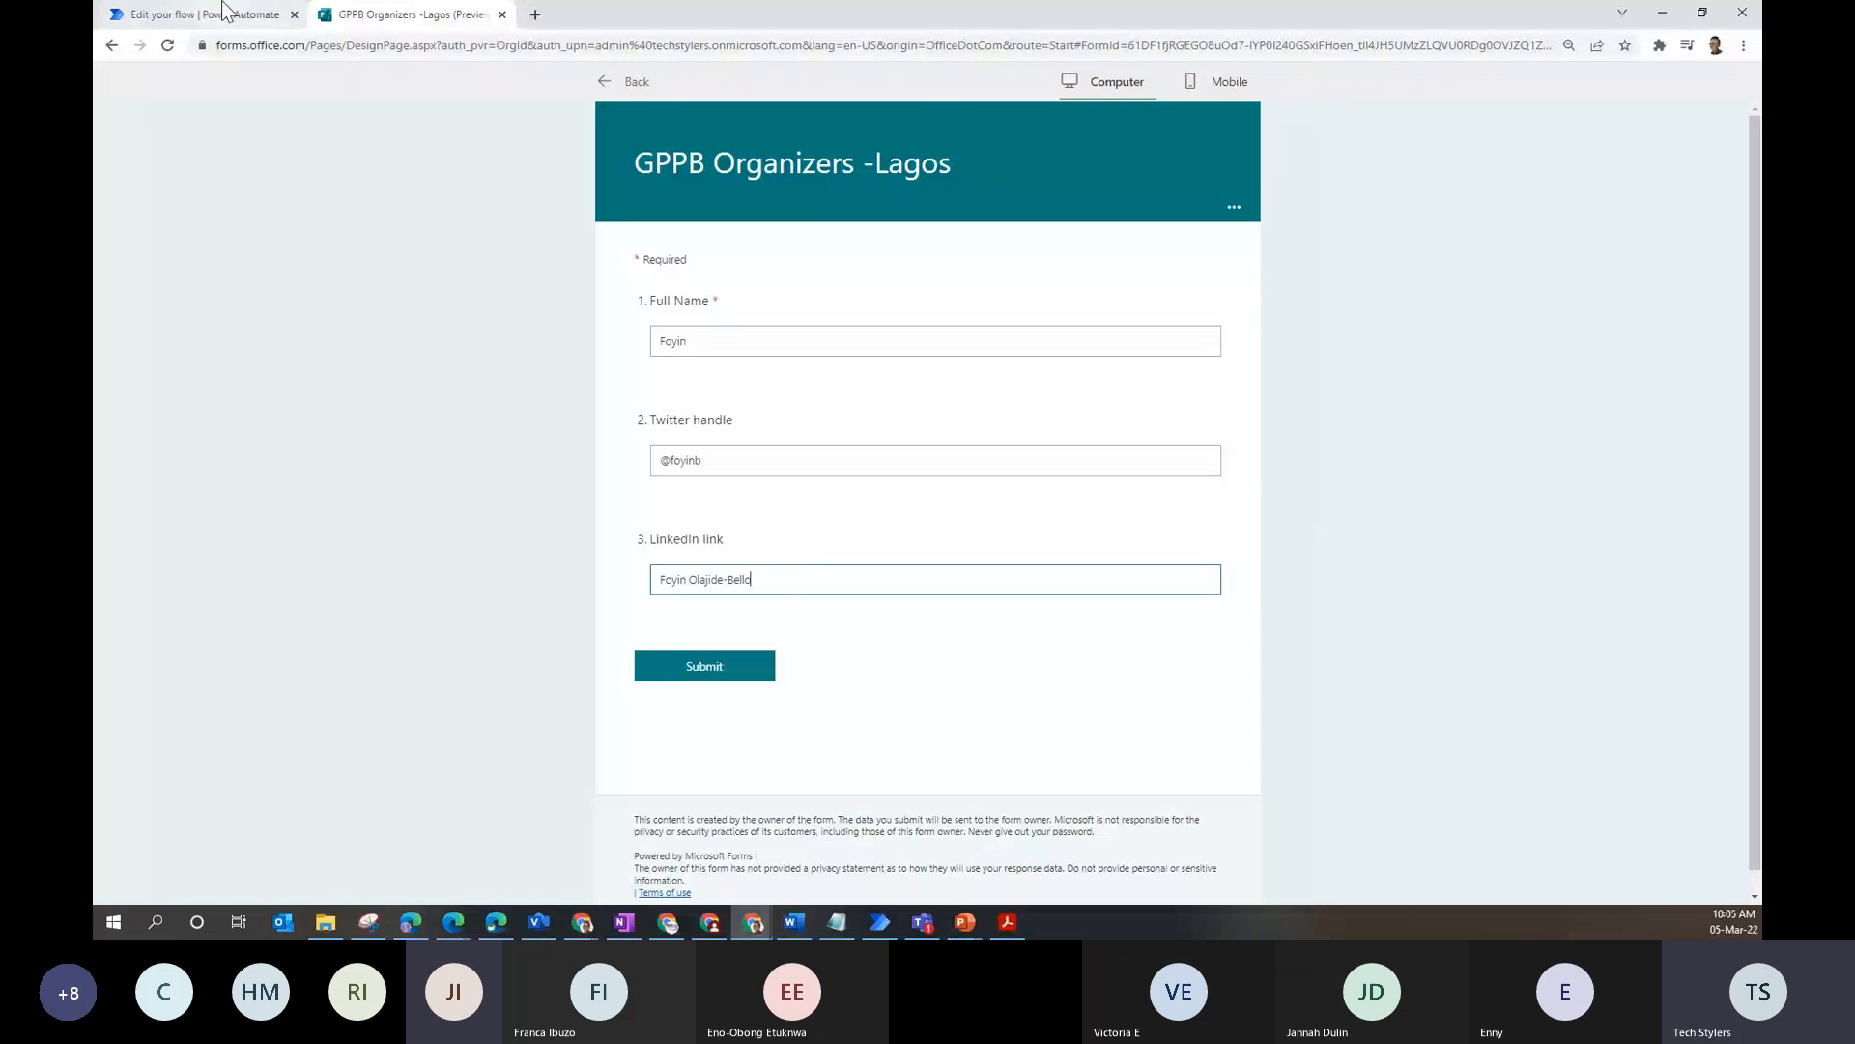
left_click(225, 12)
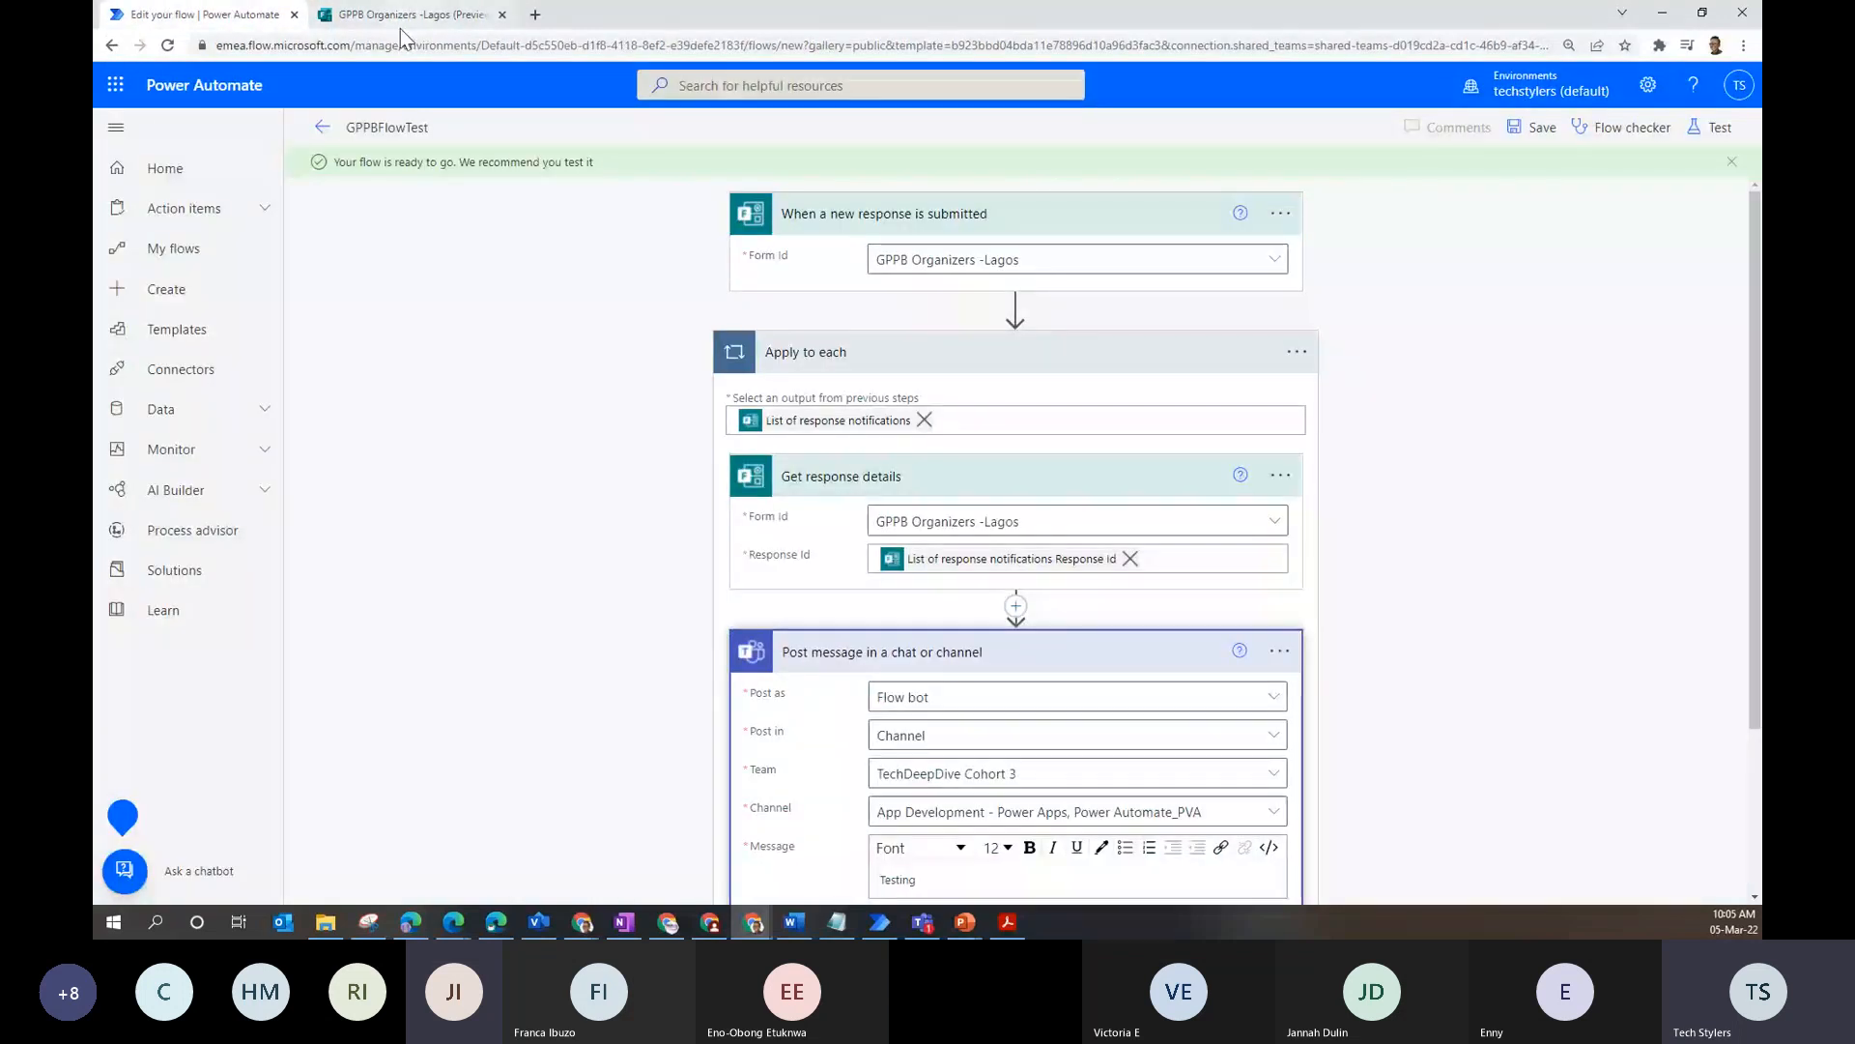
- Exit the GPPBFlowTest editor to its details page, dismiss the flow-ready message, and return to the form
left_click(320, 131)
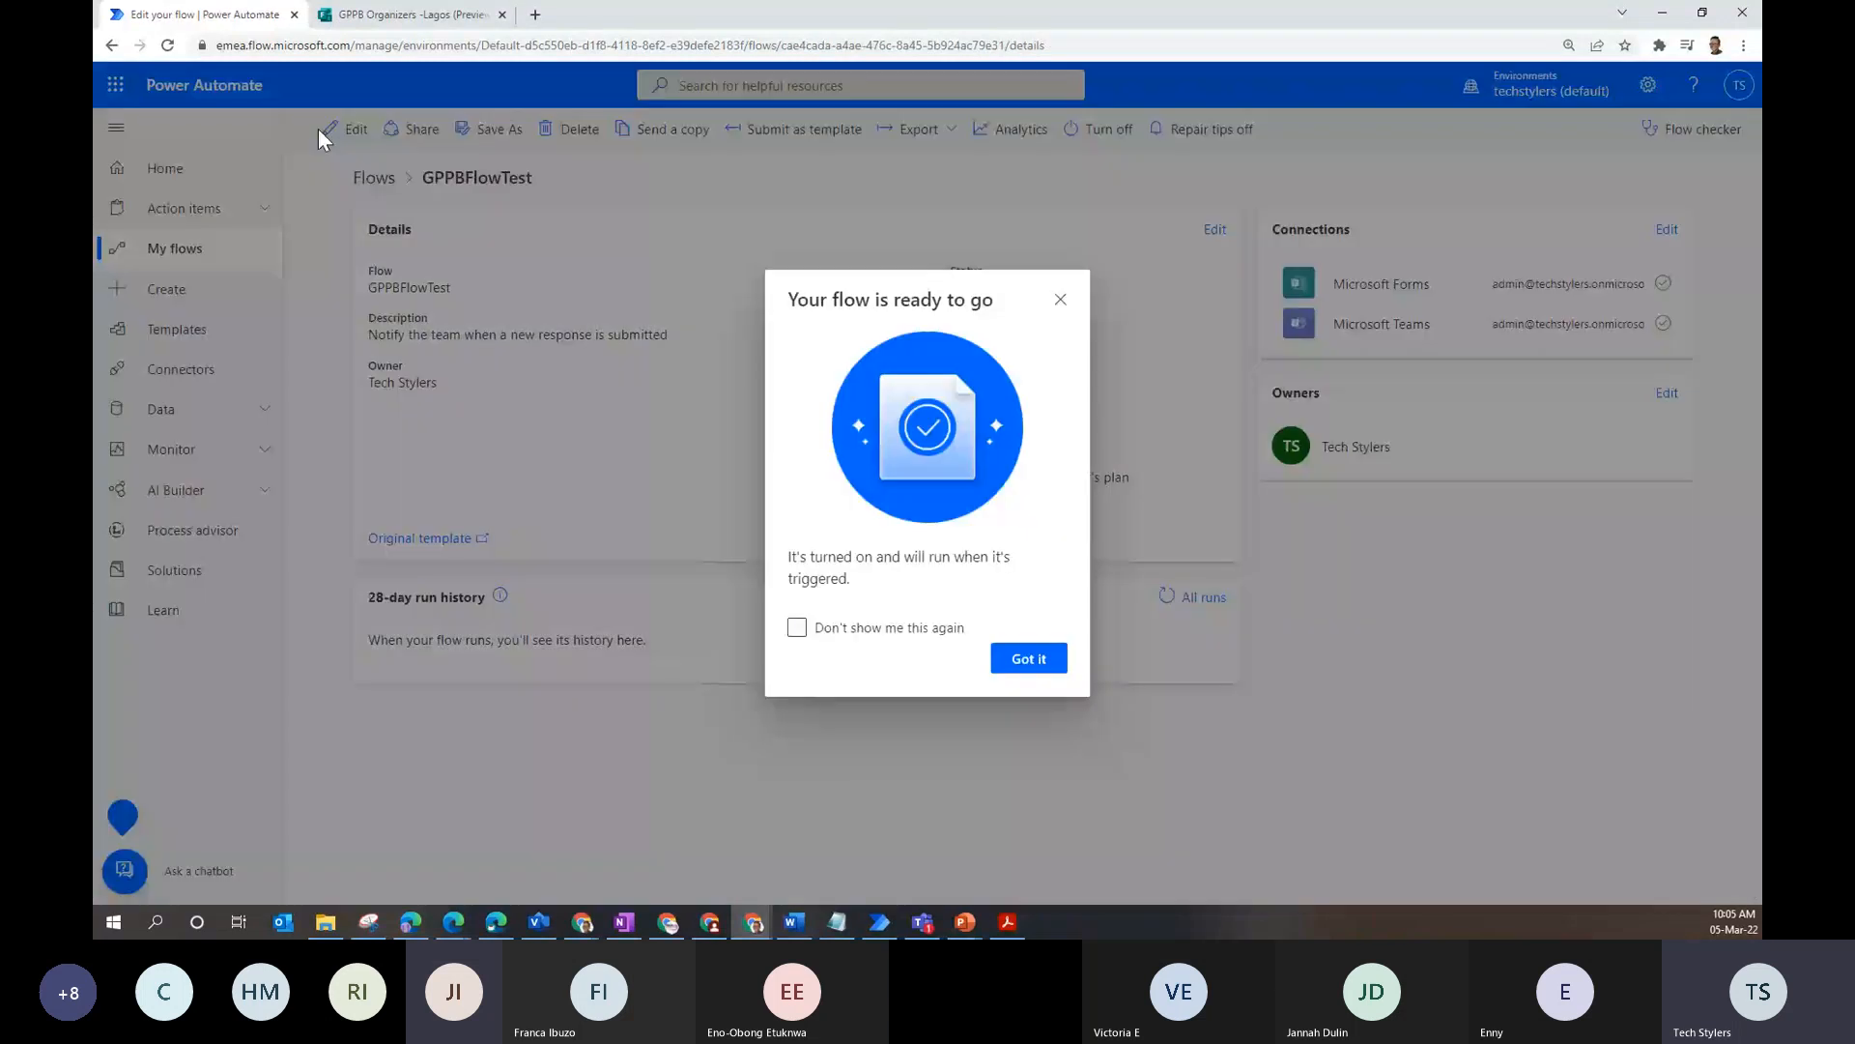
key("Escape")
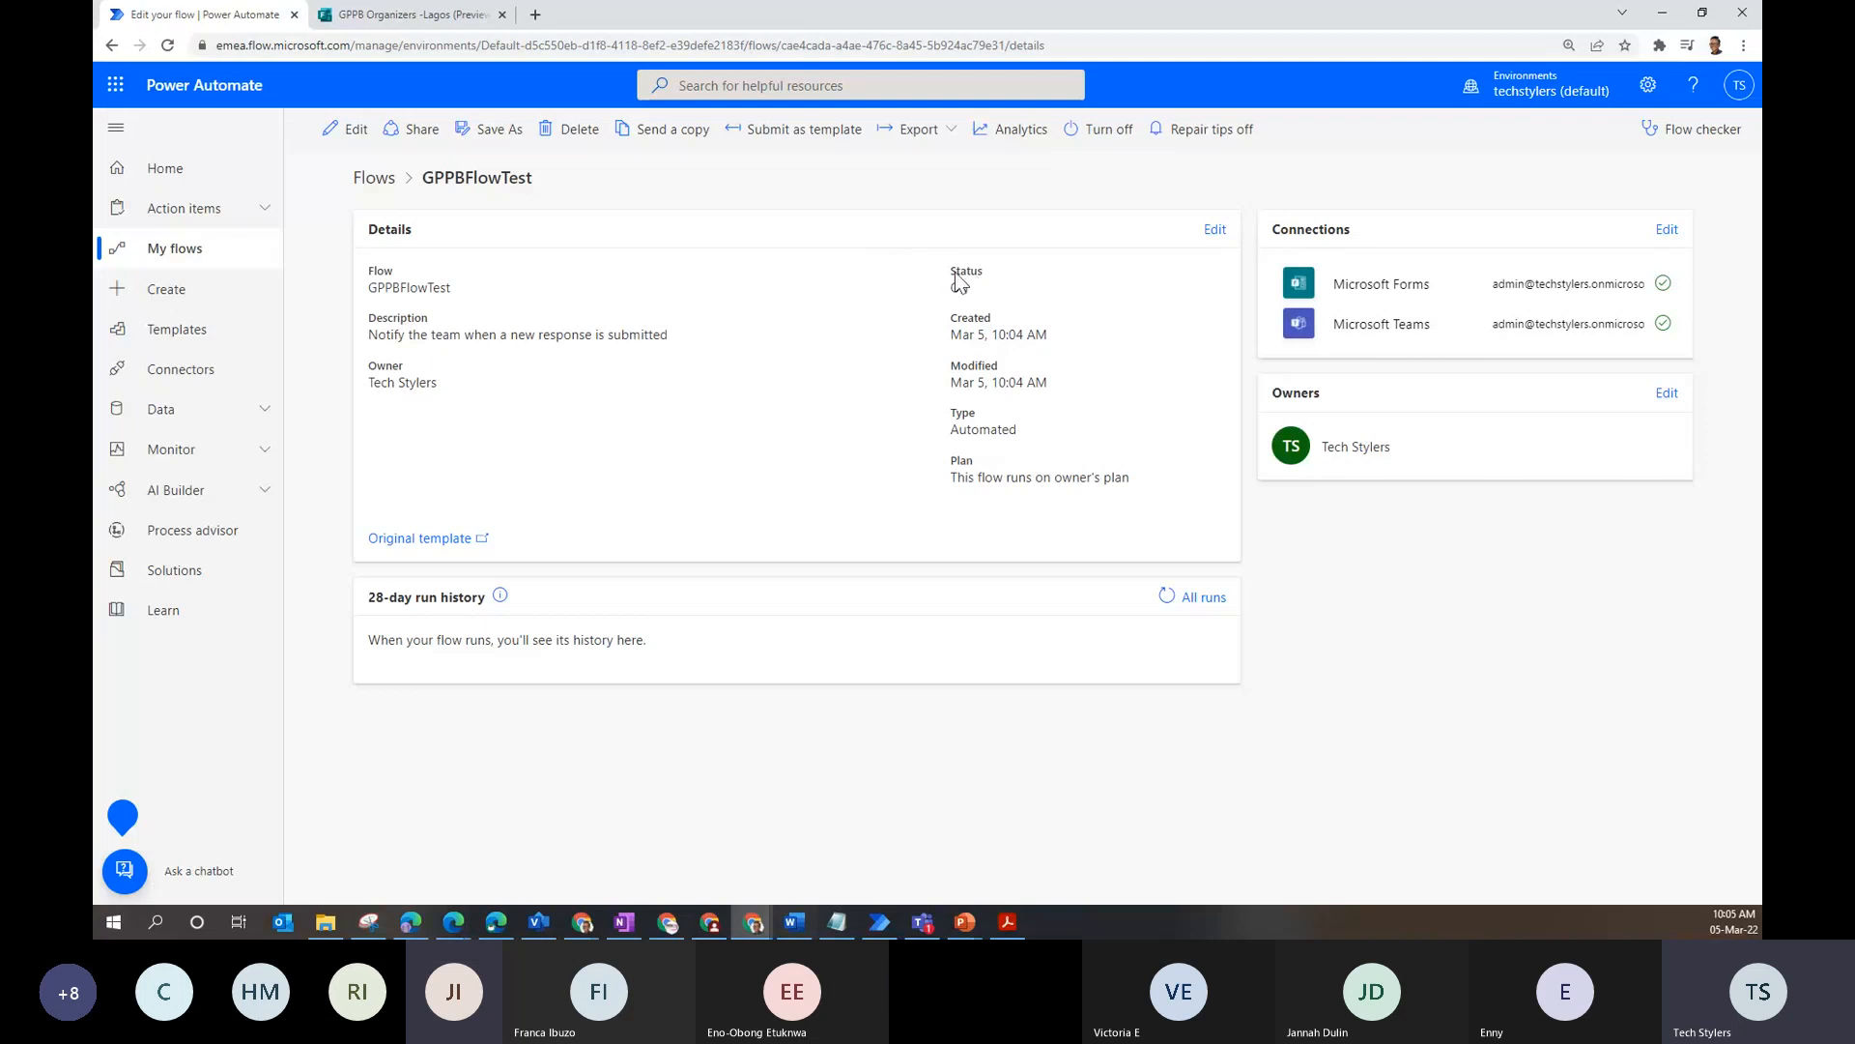
left_click(376, 10)
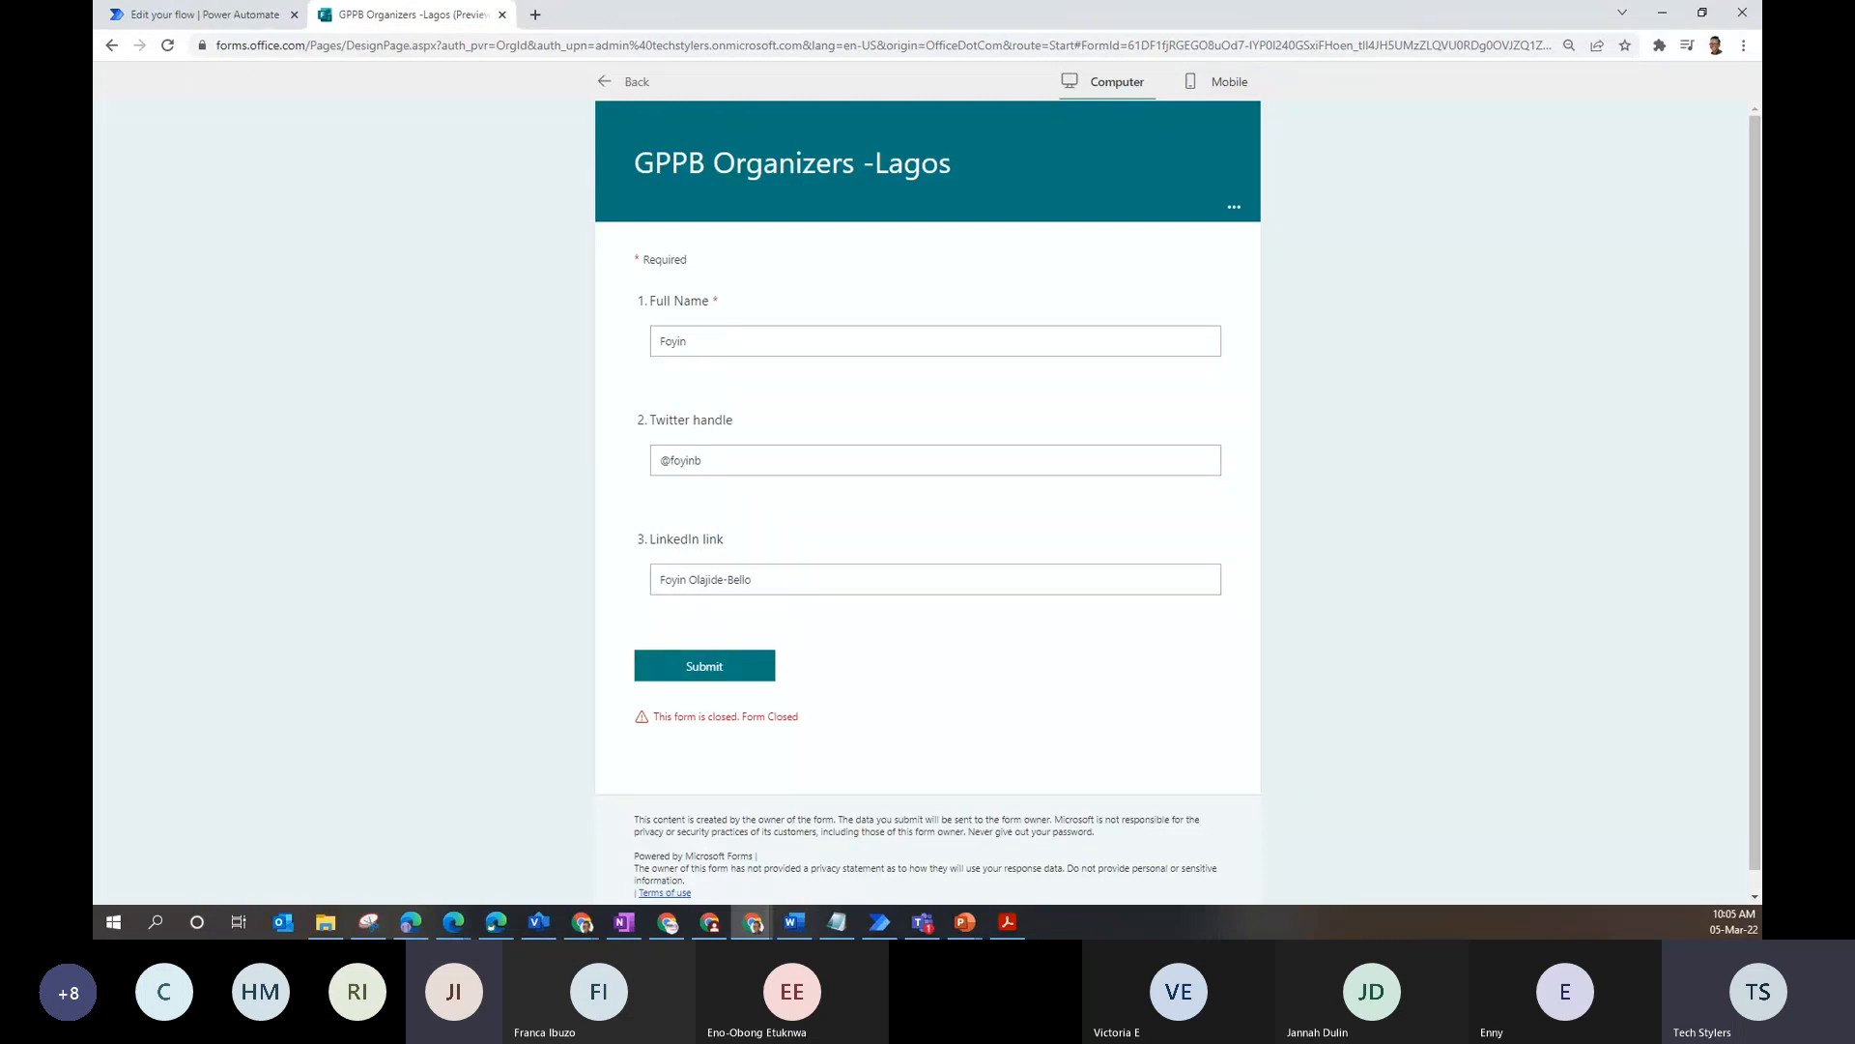
- Turn on Accept responses in the GPPB Organizers -Lagos form settings
left_click(640, 82)
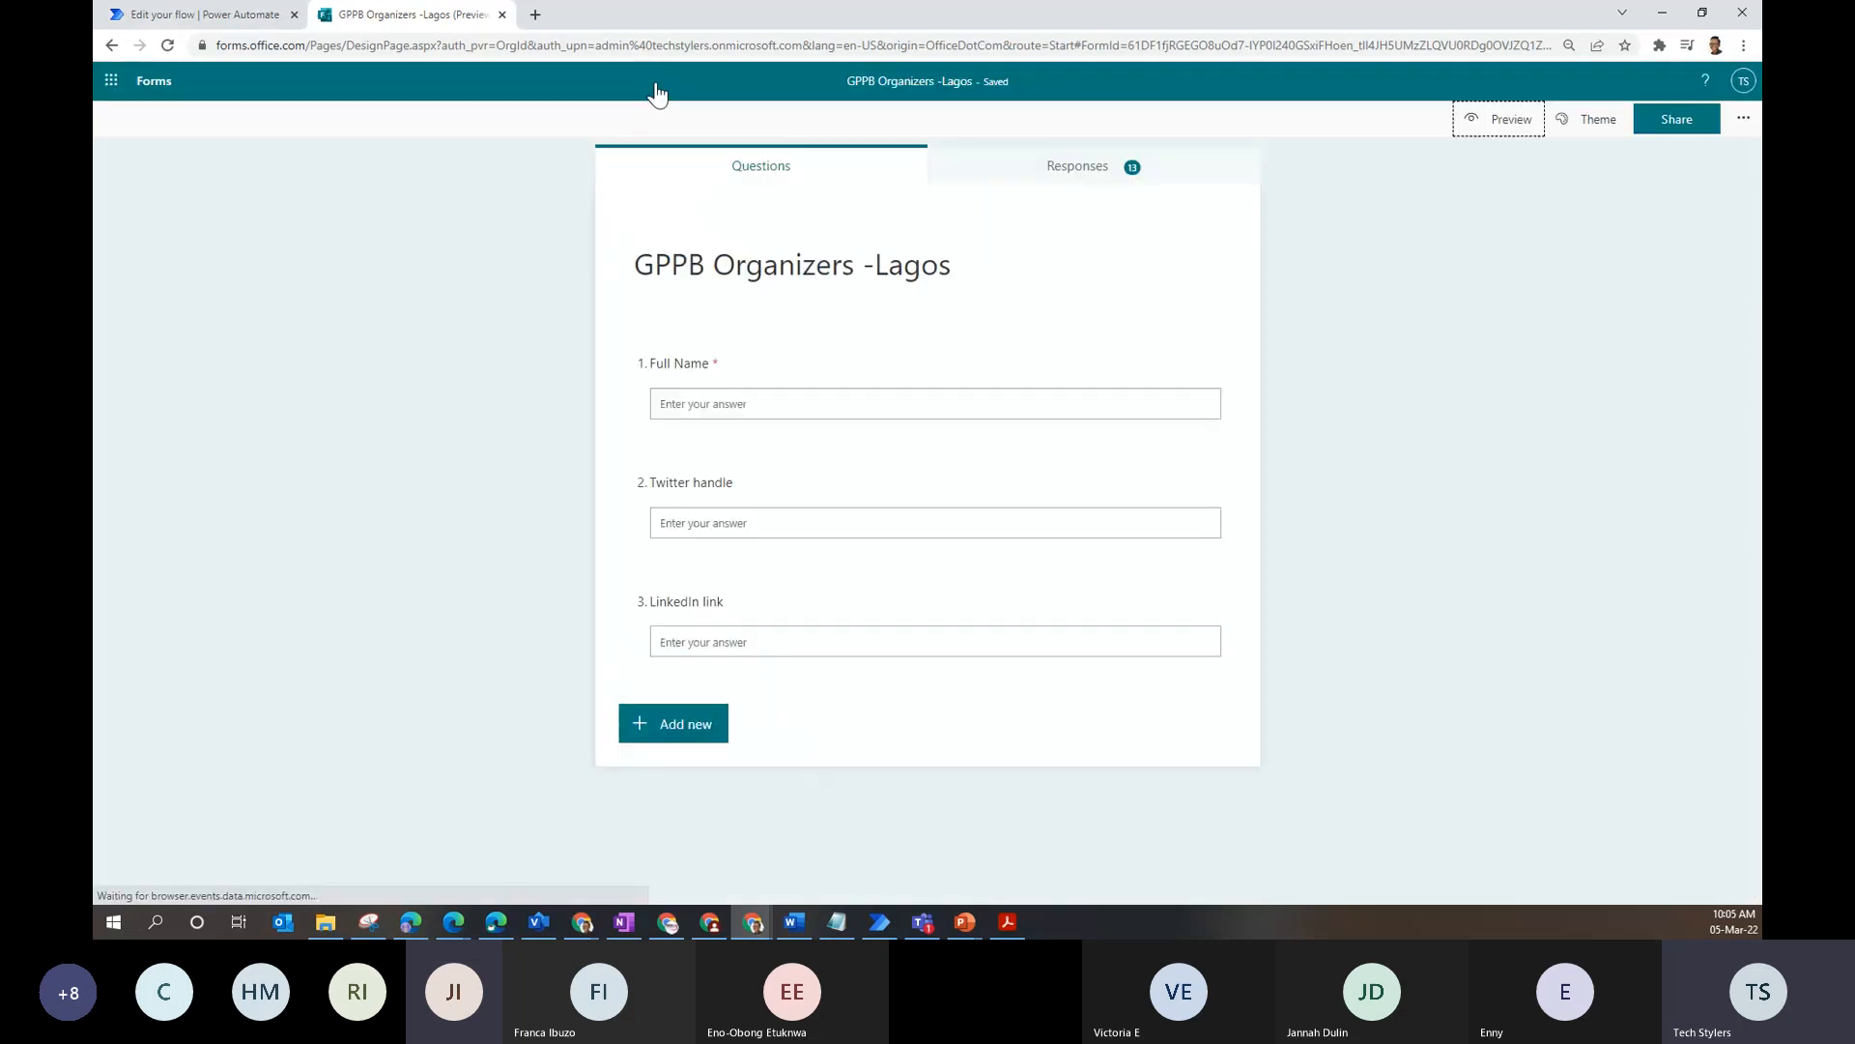
left_click(1743, 118)
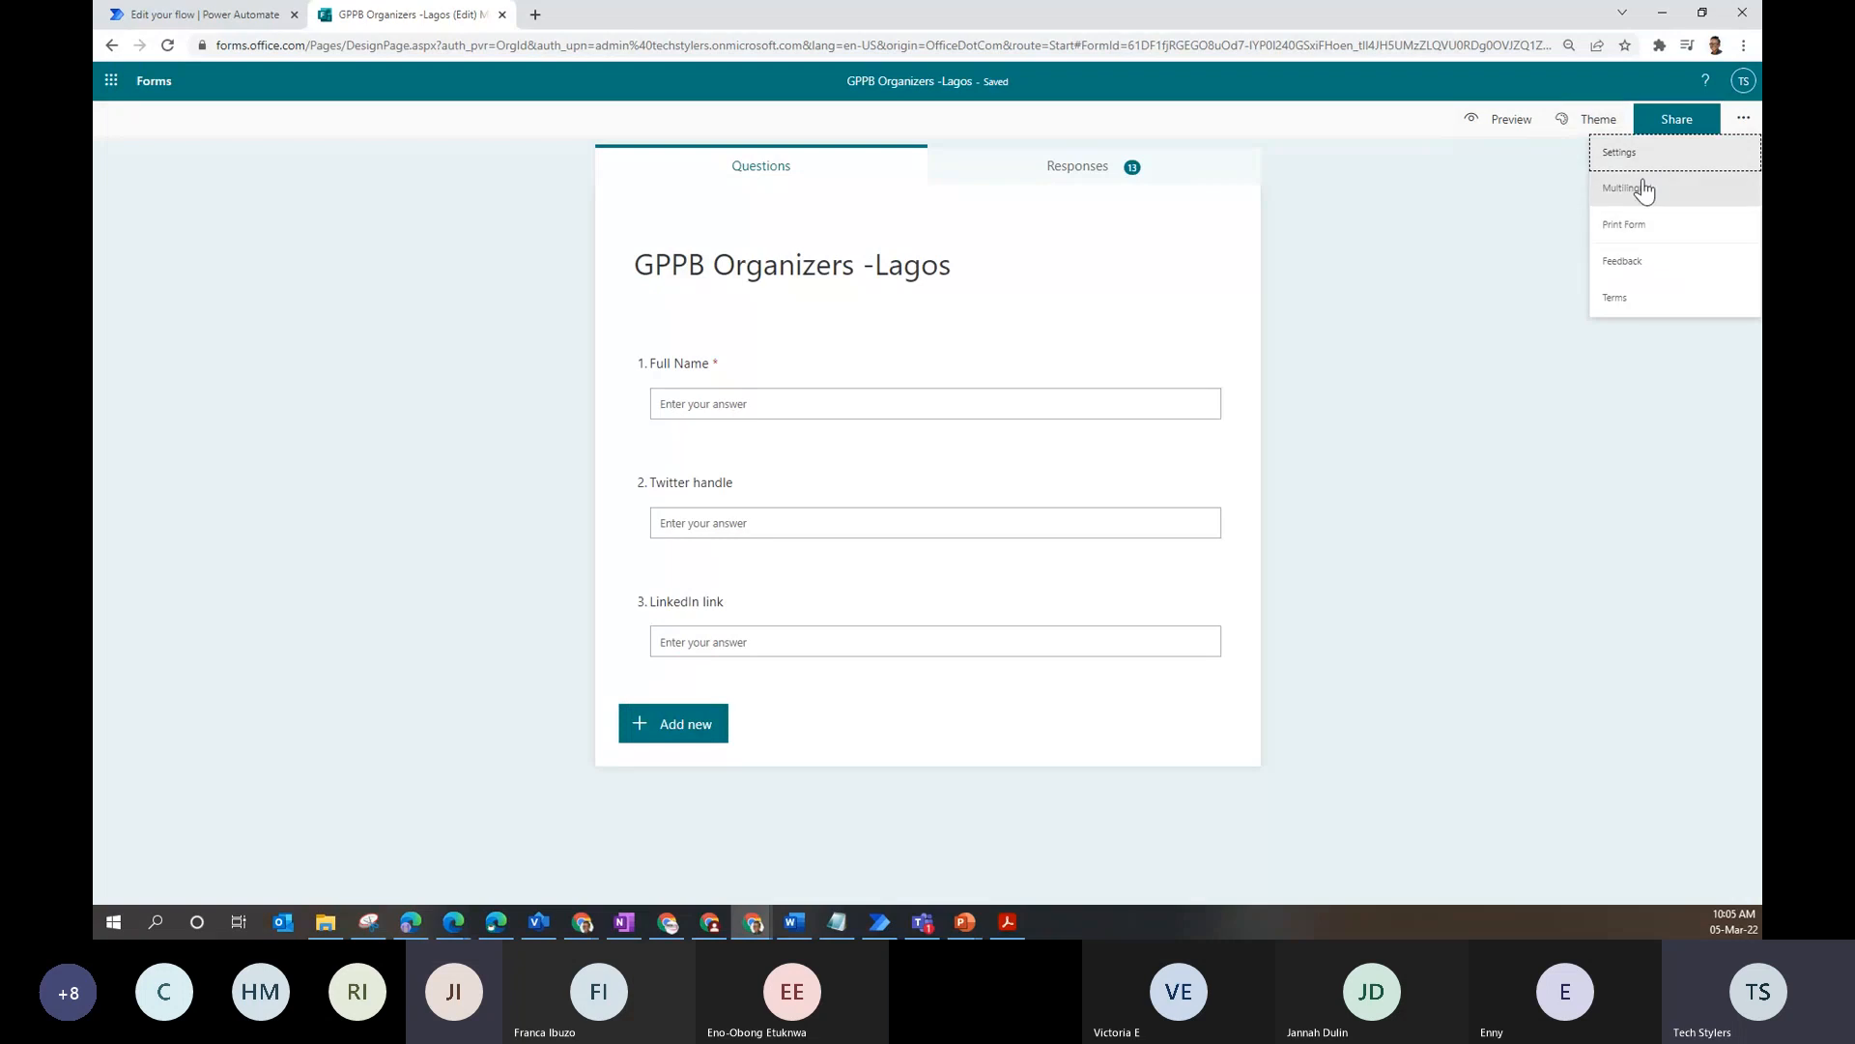
left_click(1664, 152)
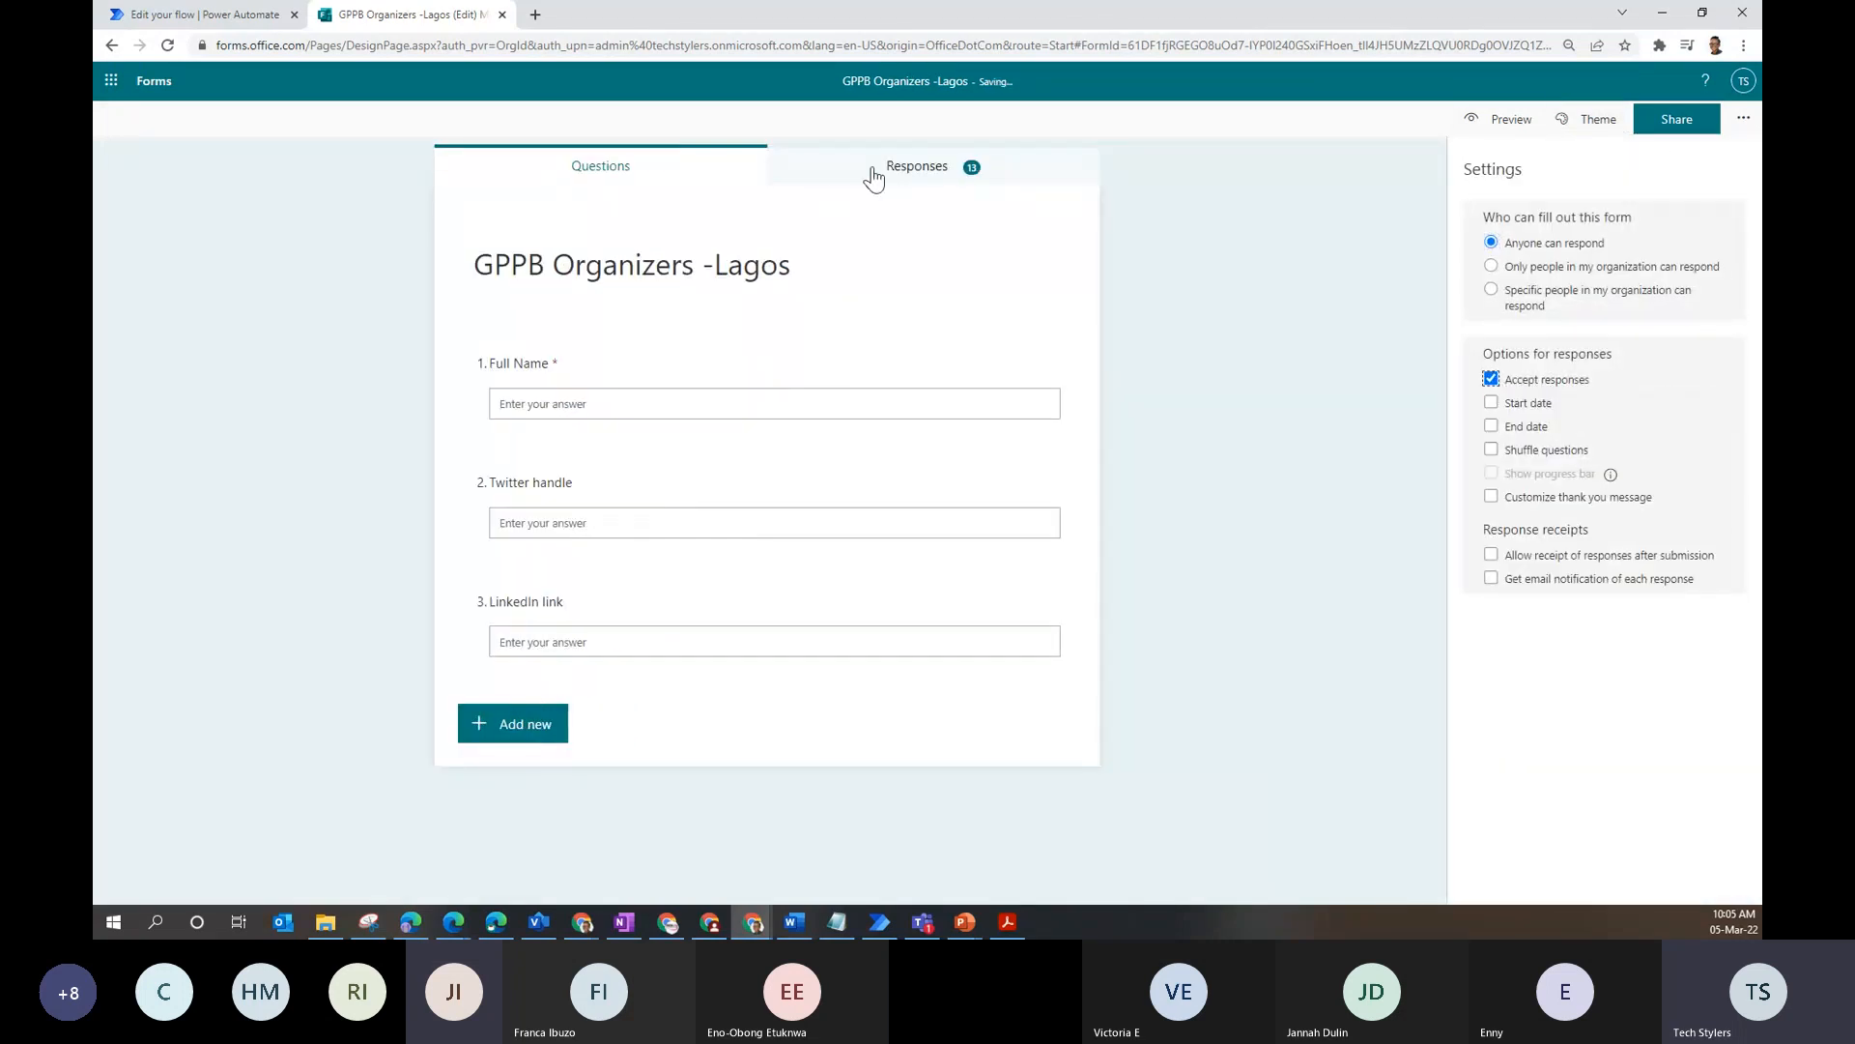
- Preview the form and submit a test response with full name, Twitter handle and LinkedIn answers
left_click(1486, 118)
left_click(719, 344)
type("Foyin")
left_click(704, 472)
type("@")
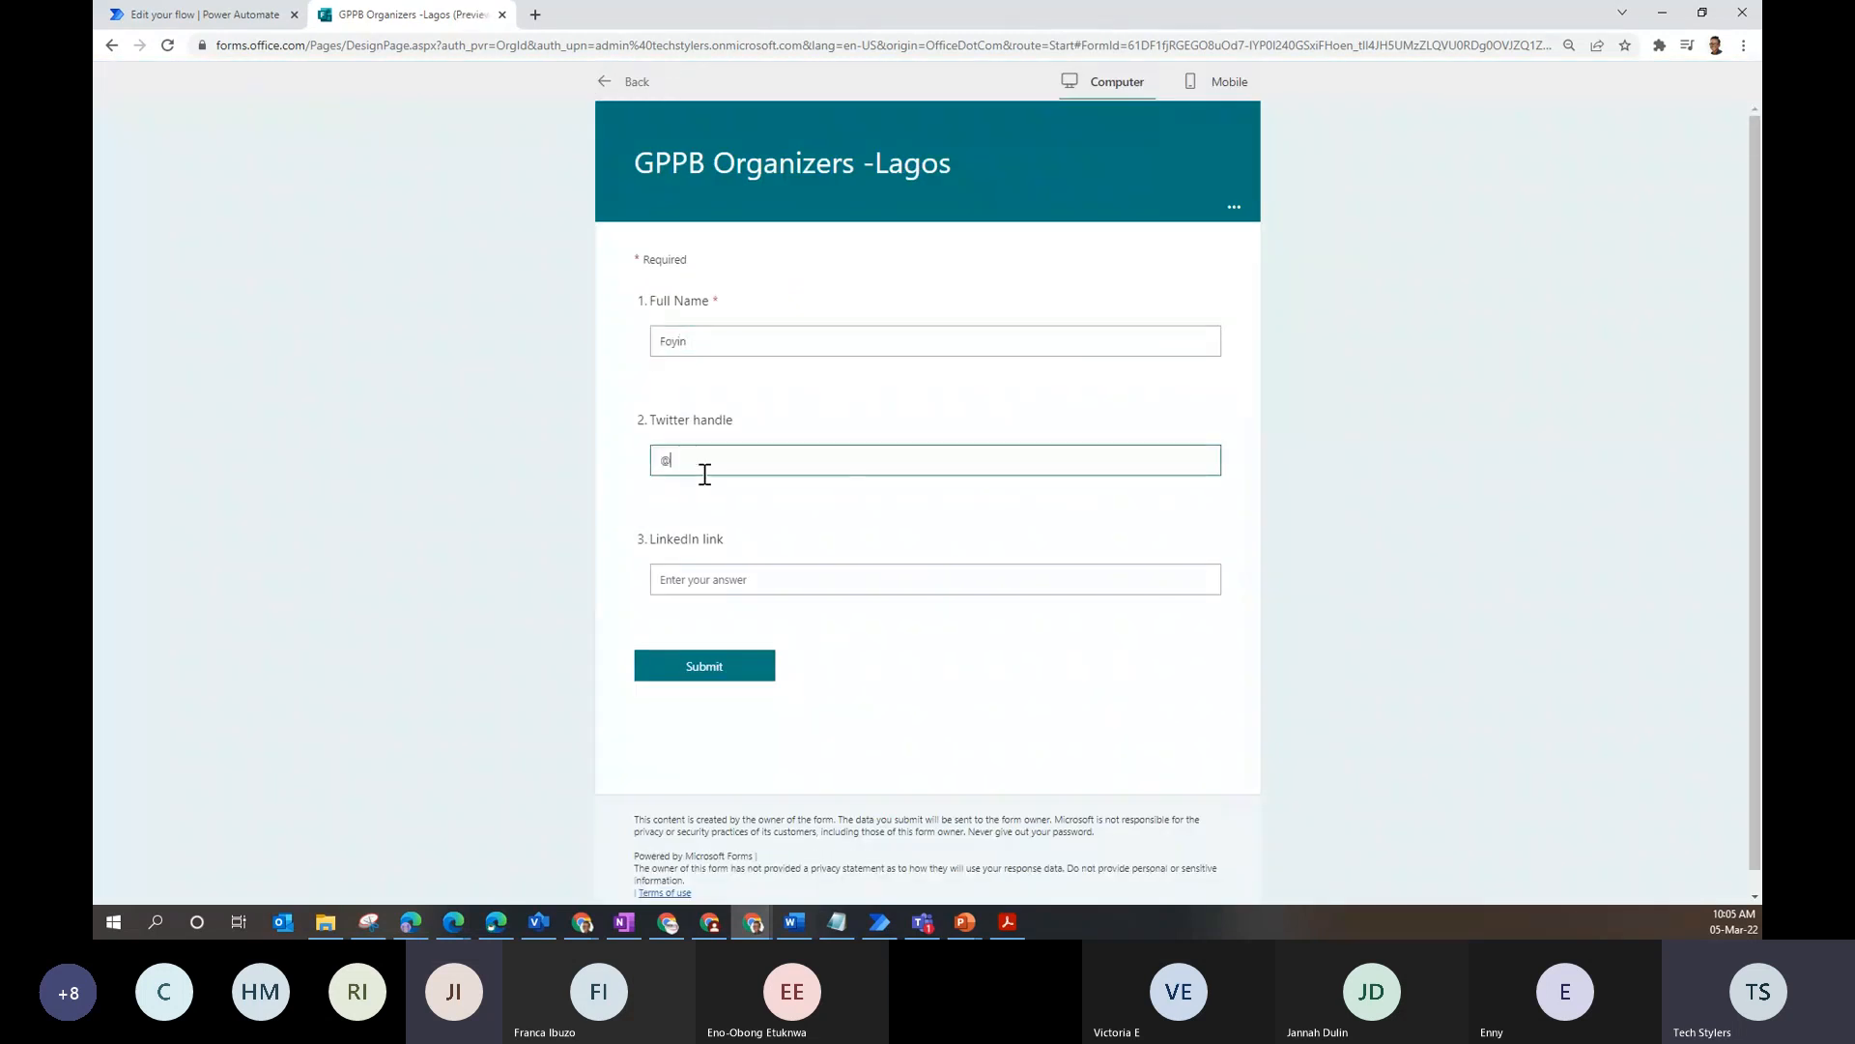
type("foyinb")
key("shift+Tab")
left_click(800, 580)
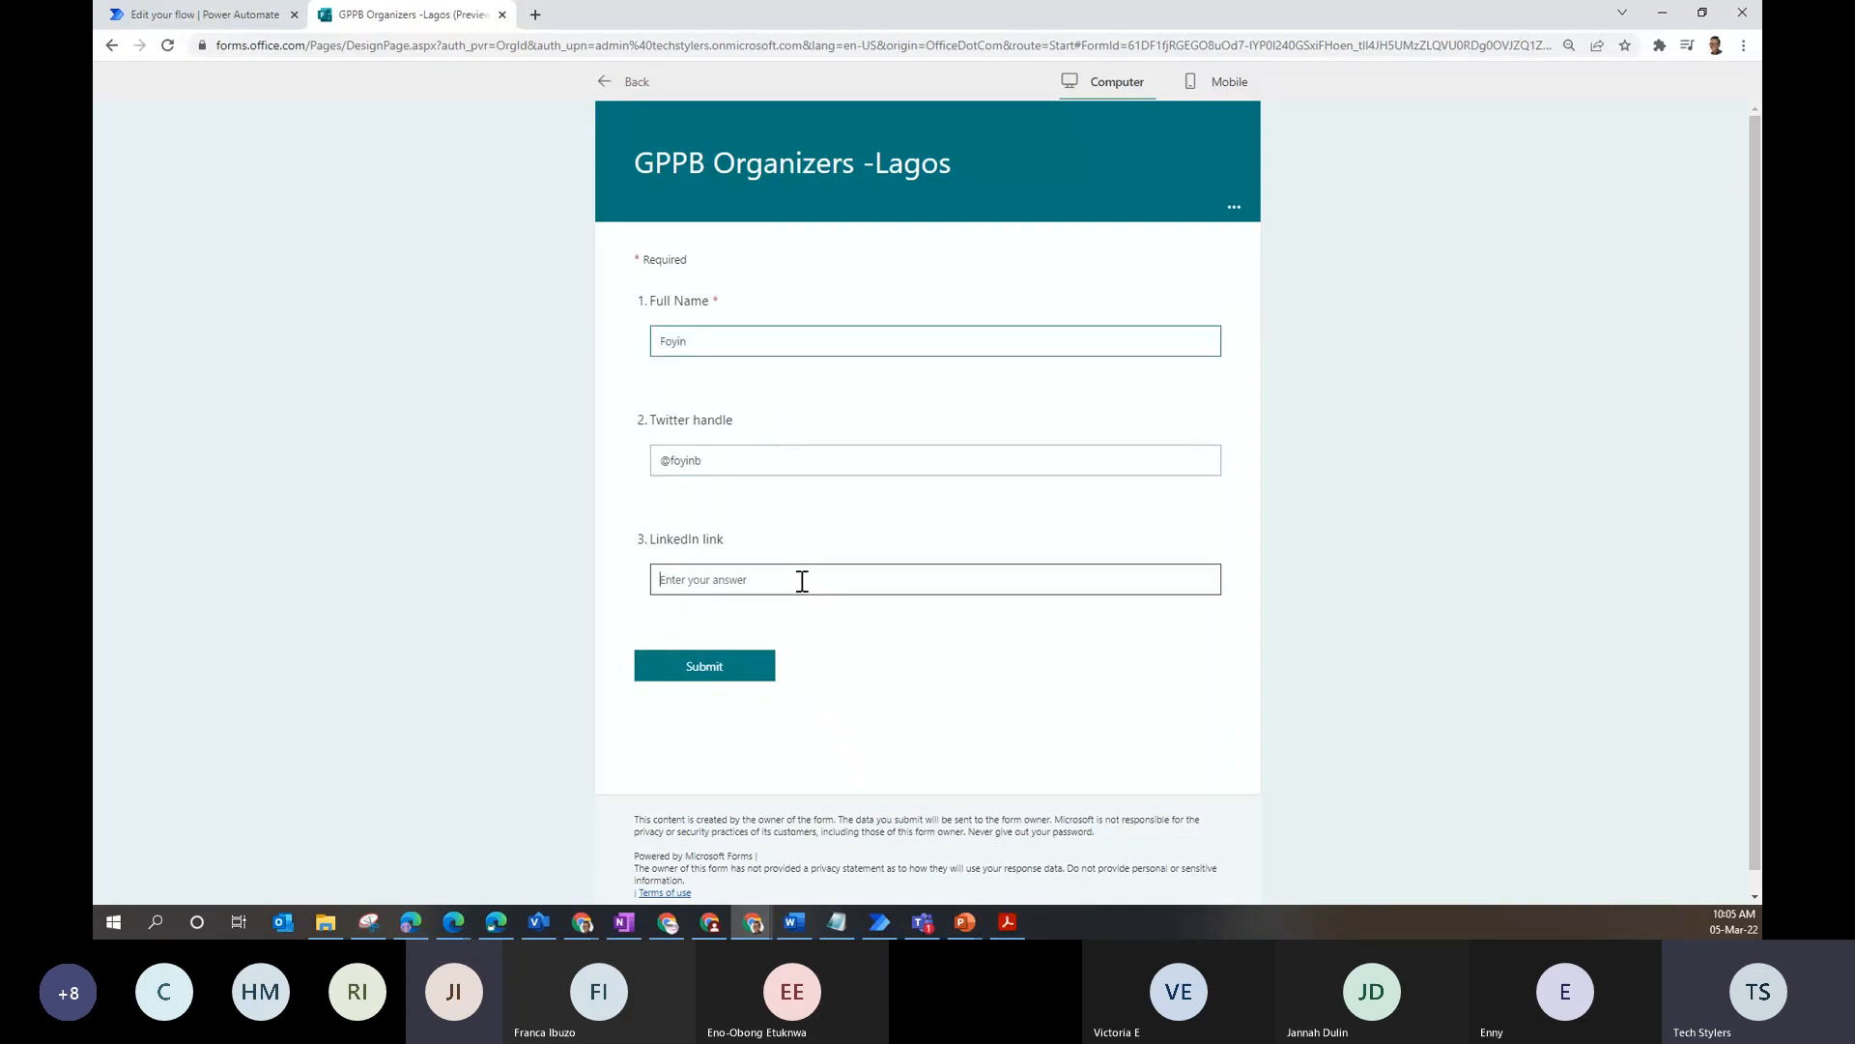
left_click(715, 665)
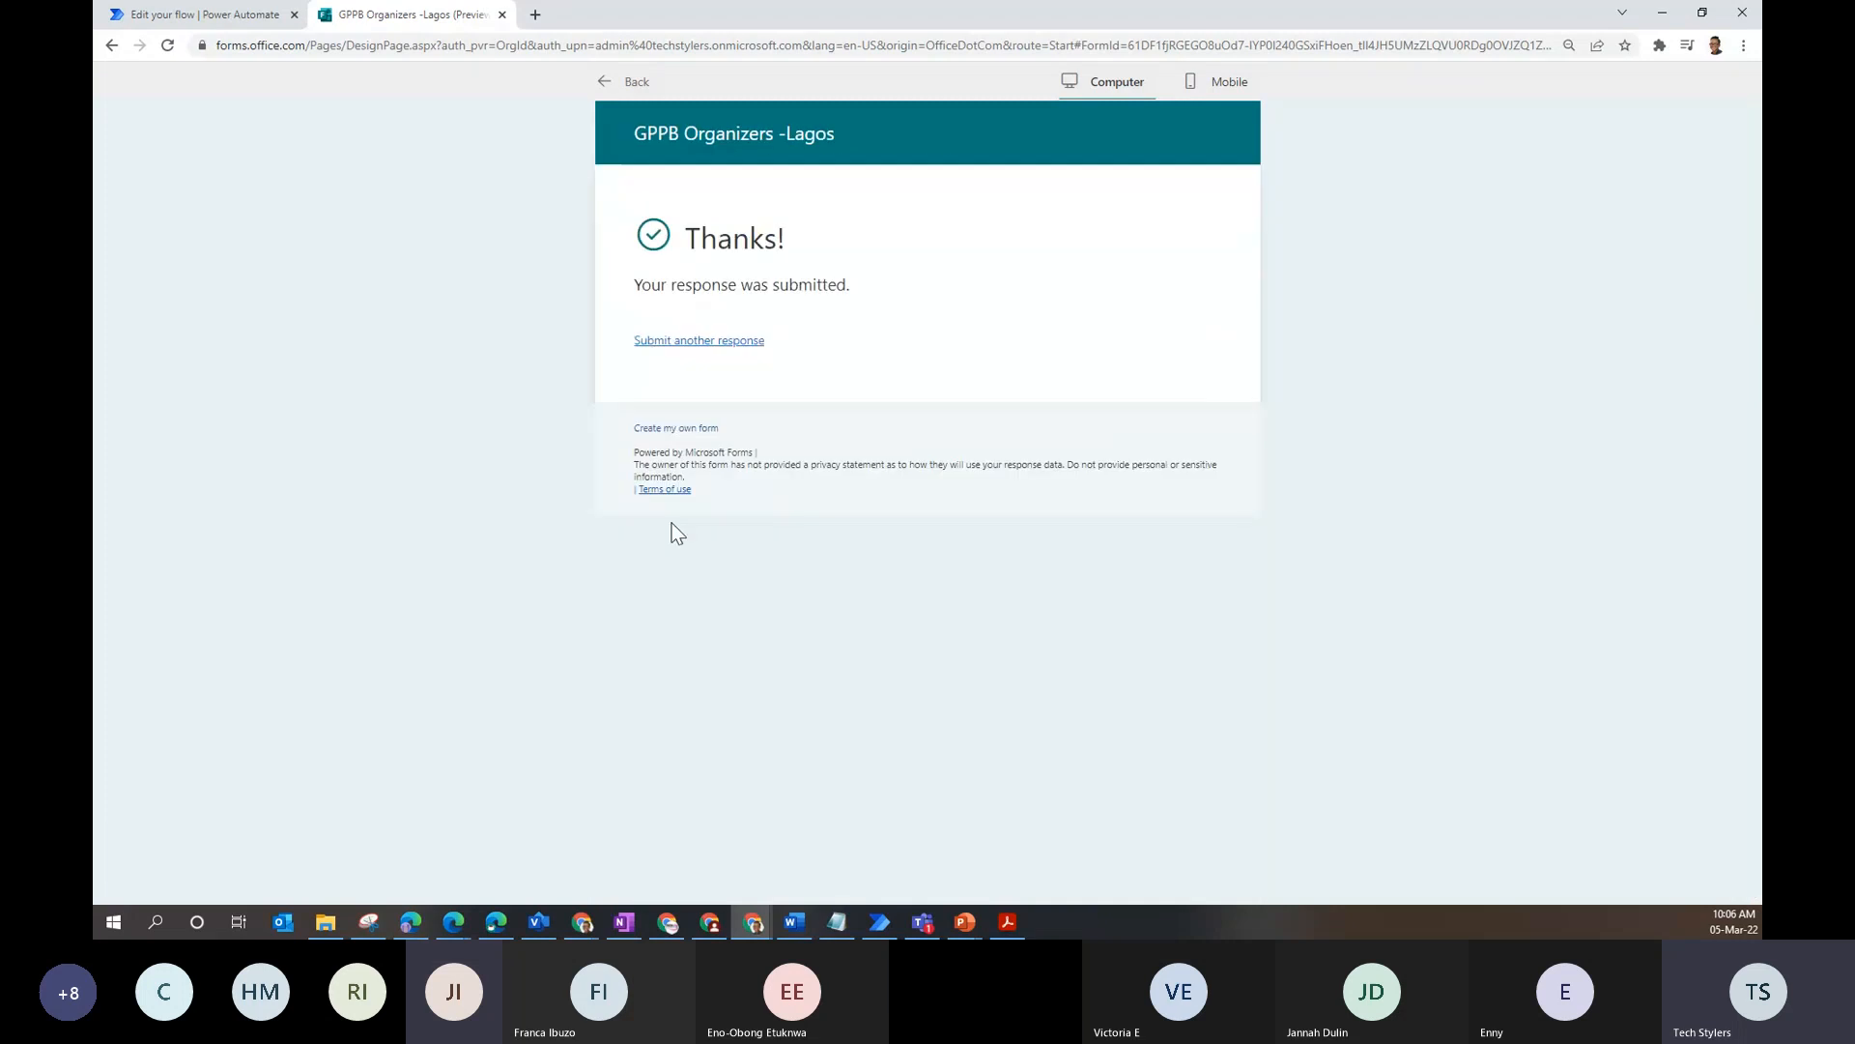
- Open GPPBFlowTest from My flows and confirm its 10:06 AM run Succeeded in the run history
left_click(177, 14)
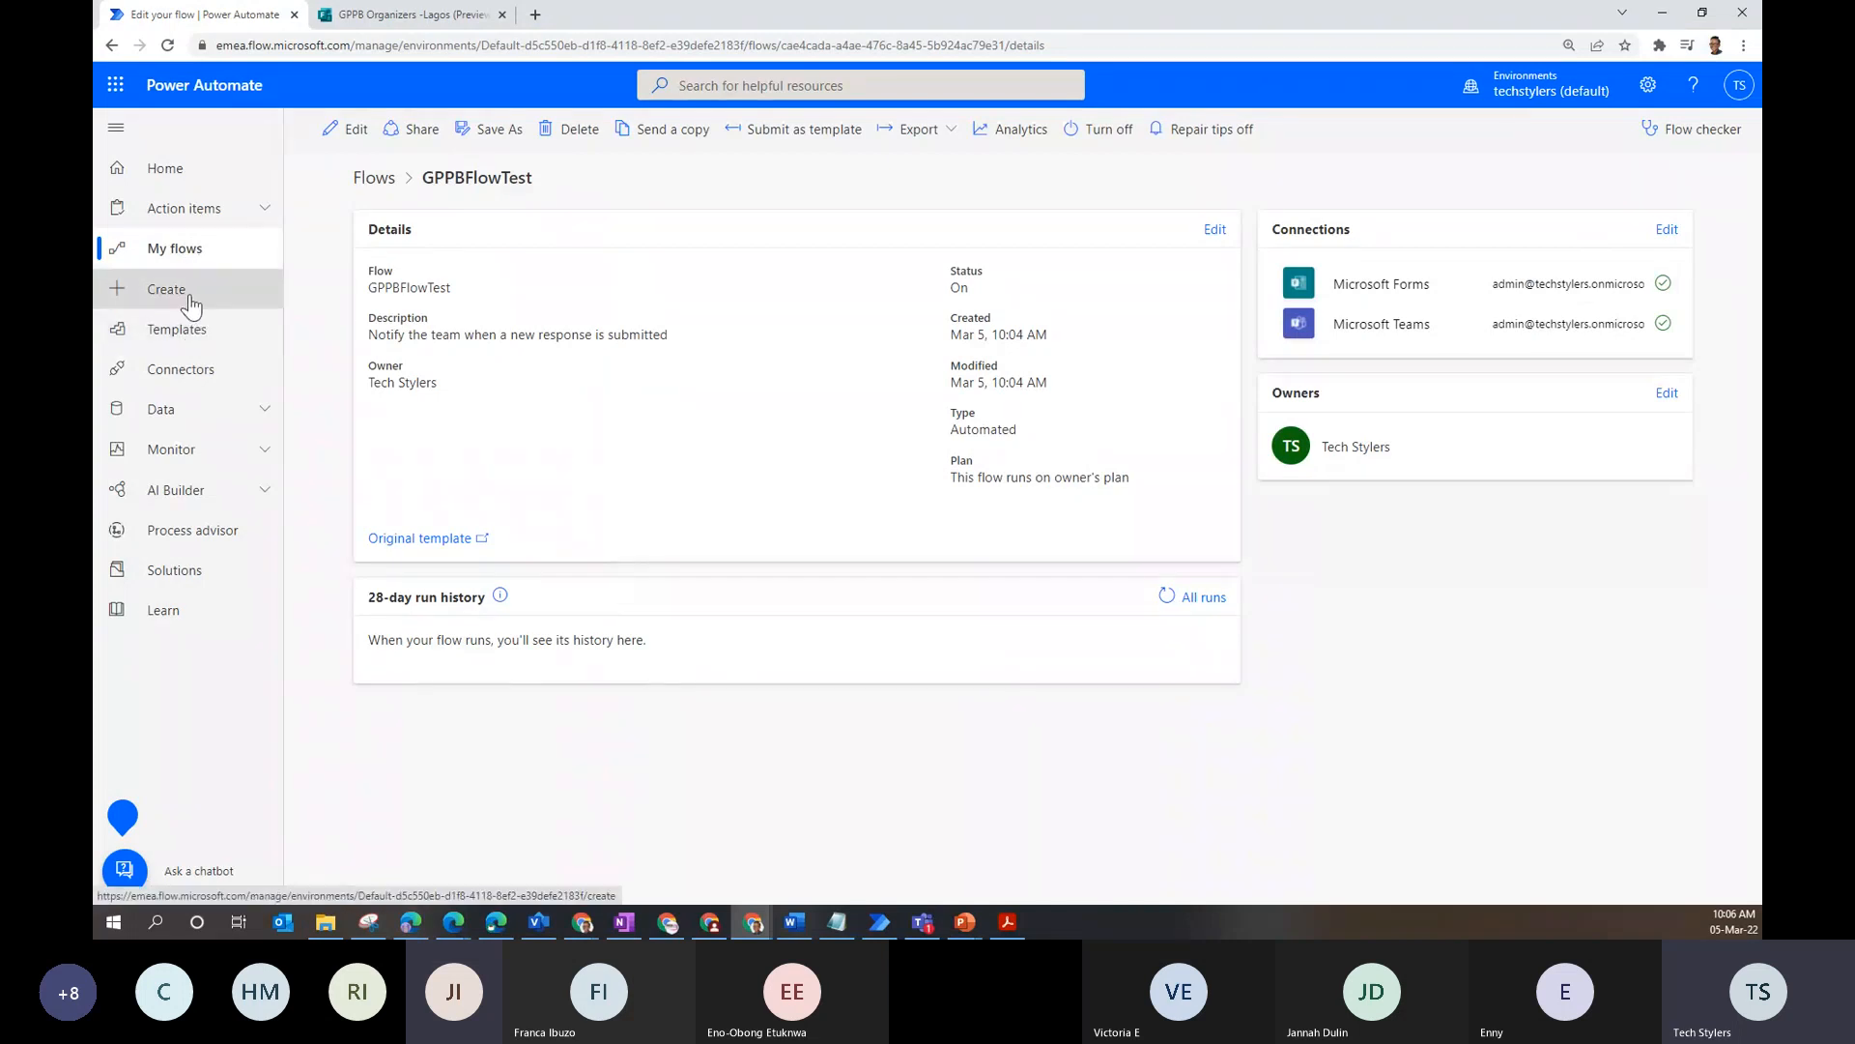
left_click(179, 253)
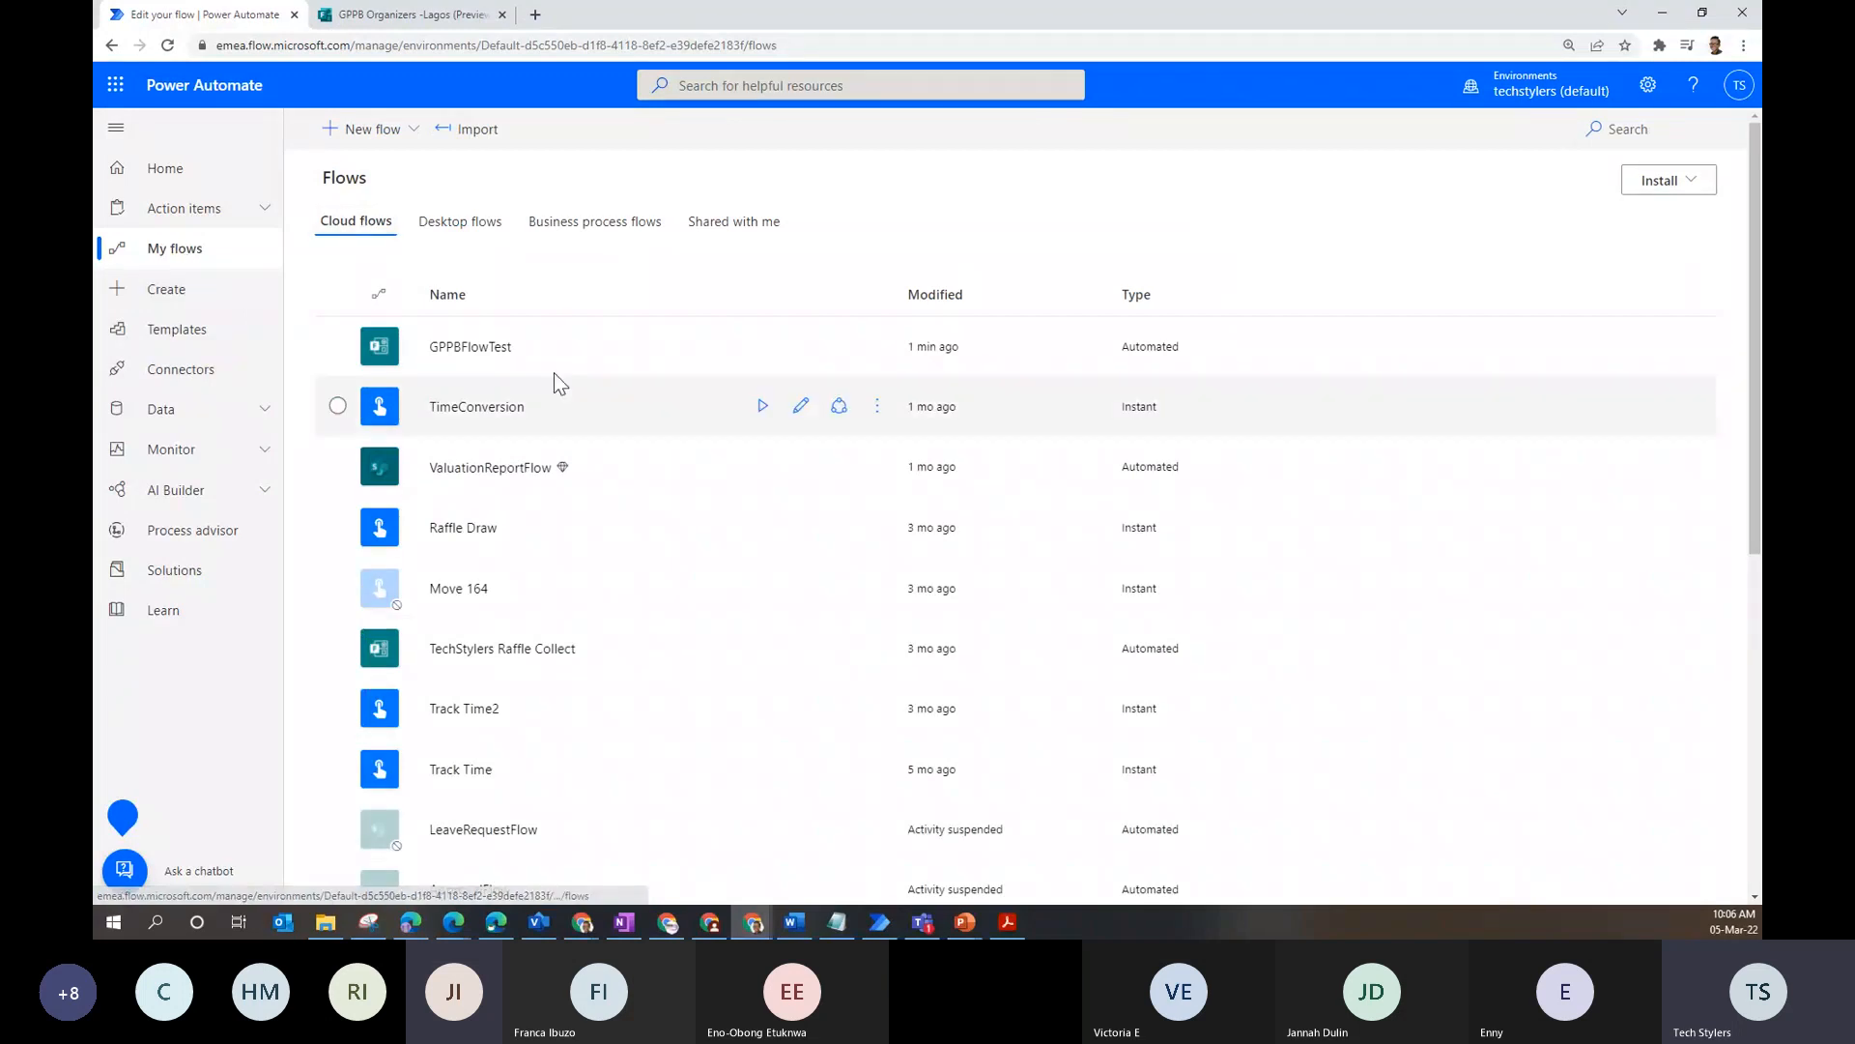
left_click(471, 348)
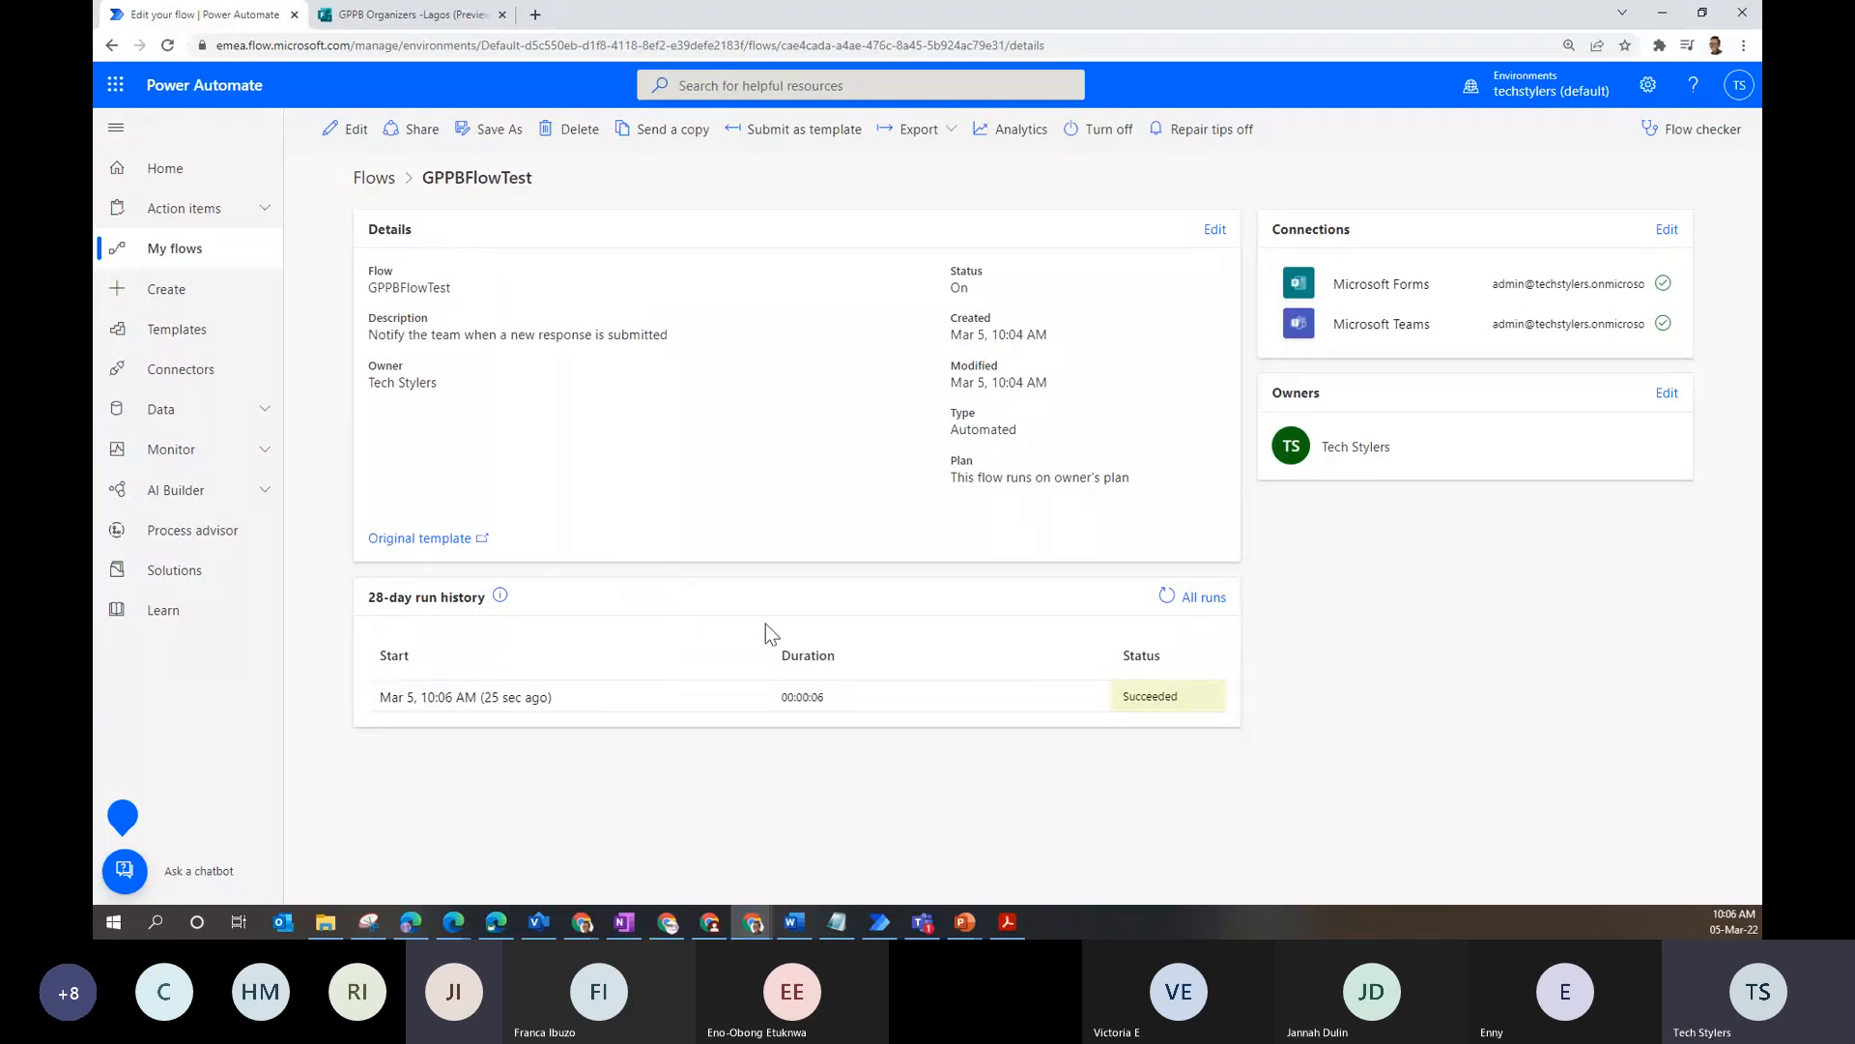
left_click(1203, 597)
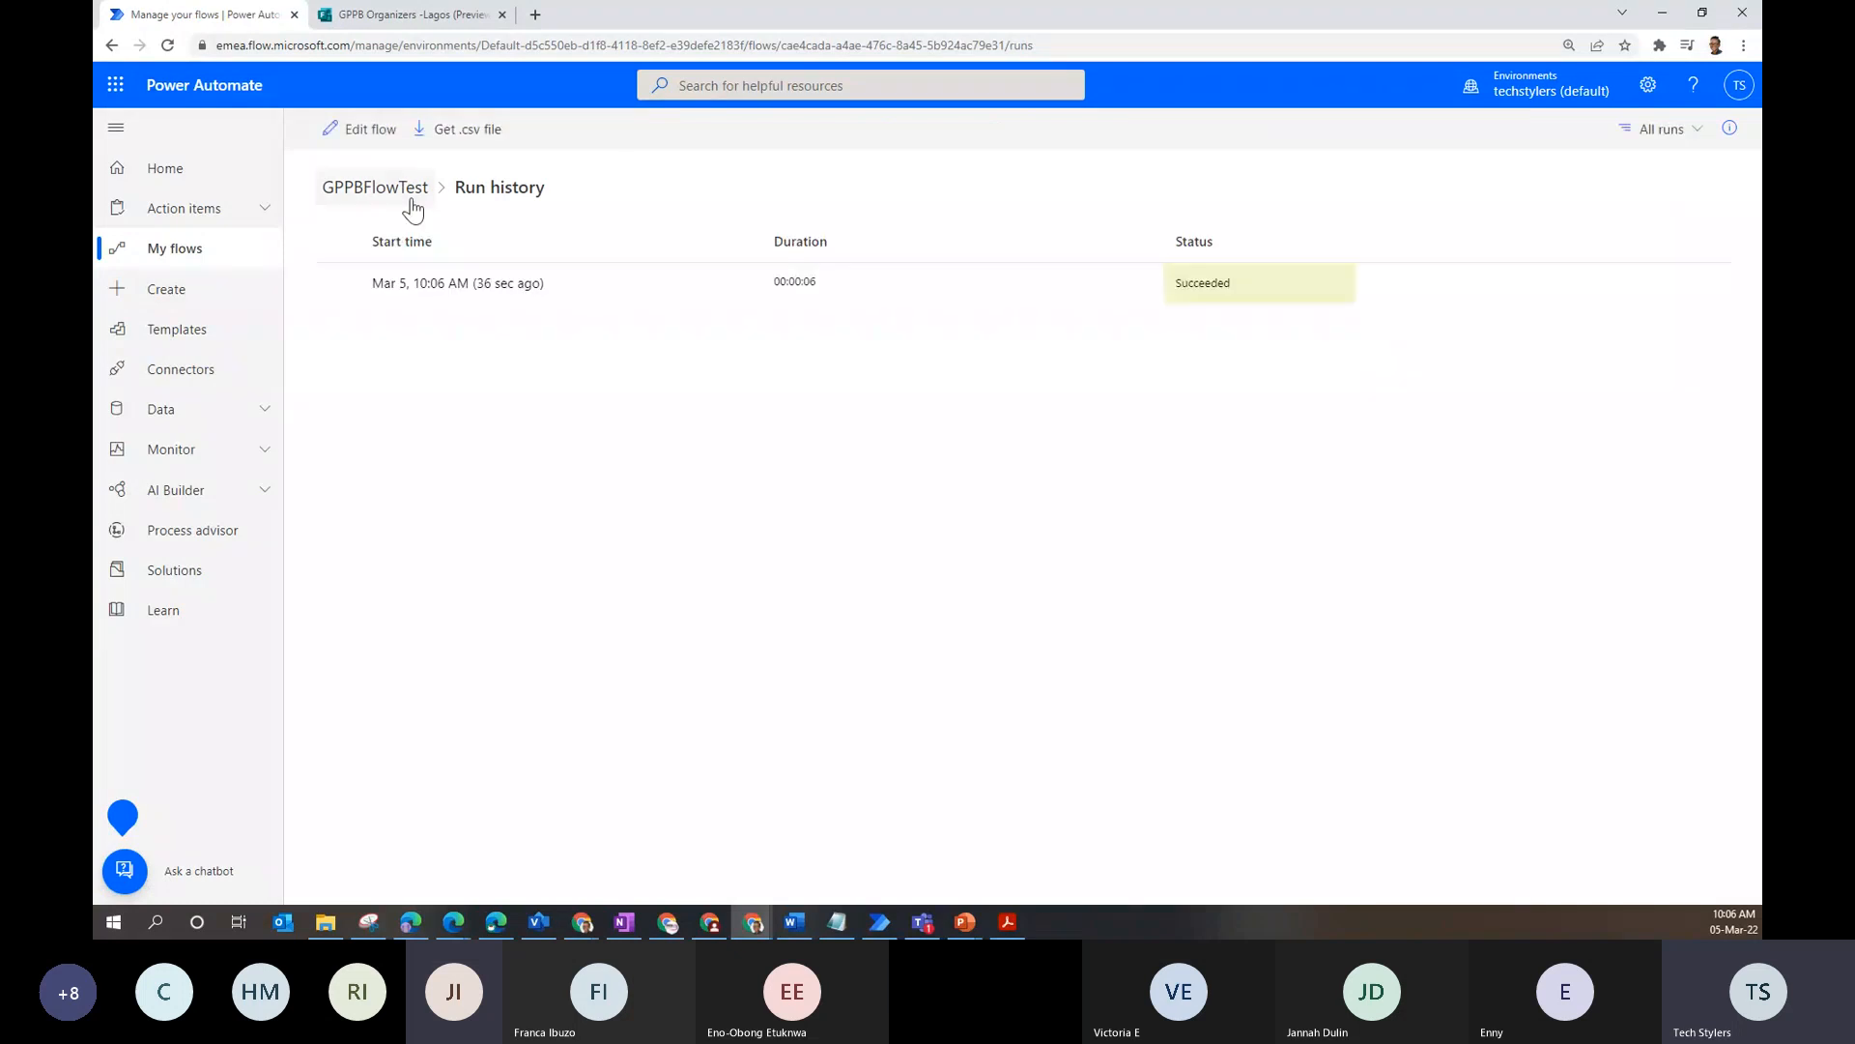
left_click(412, 200)
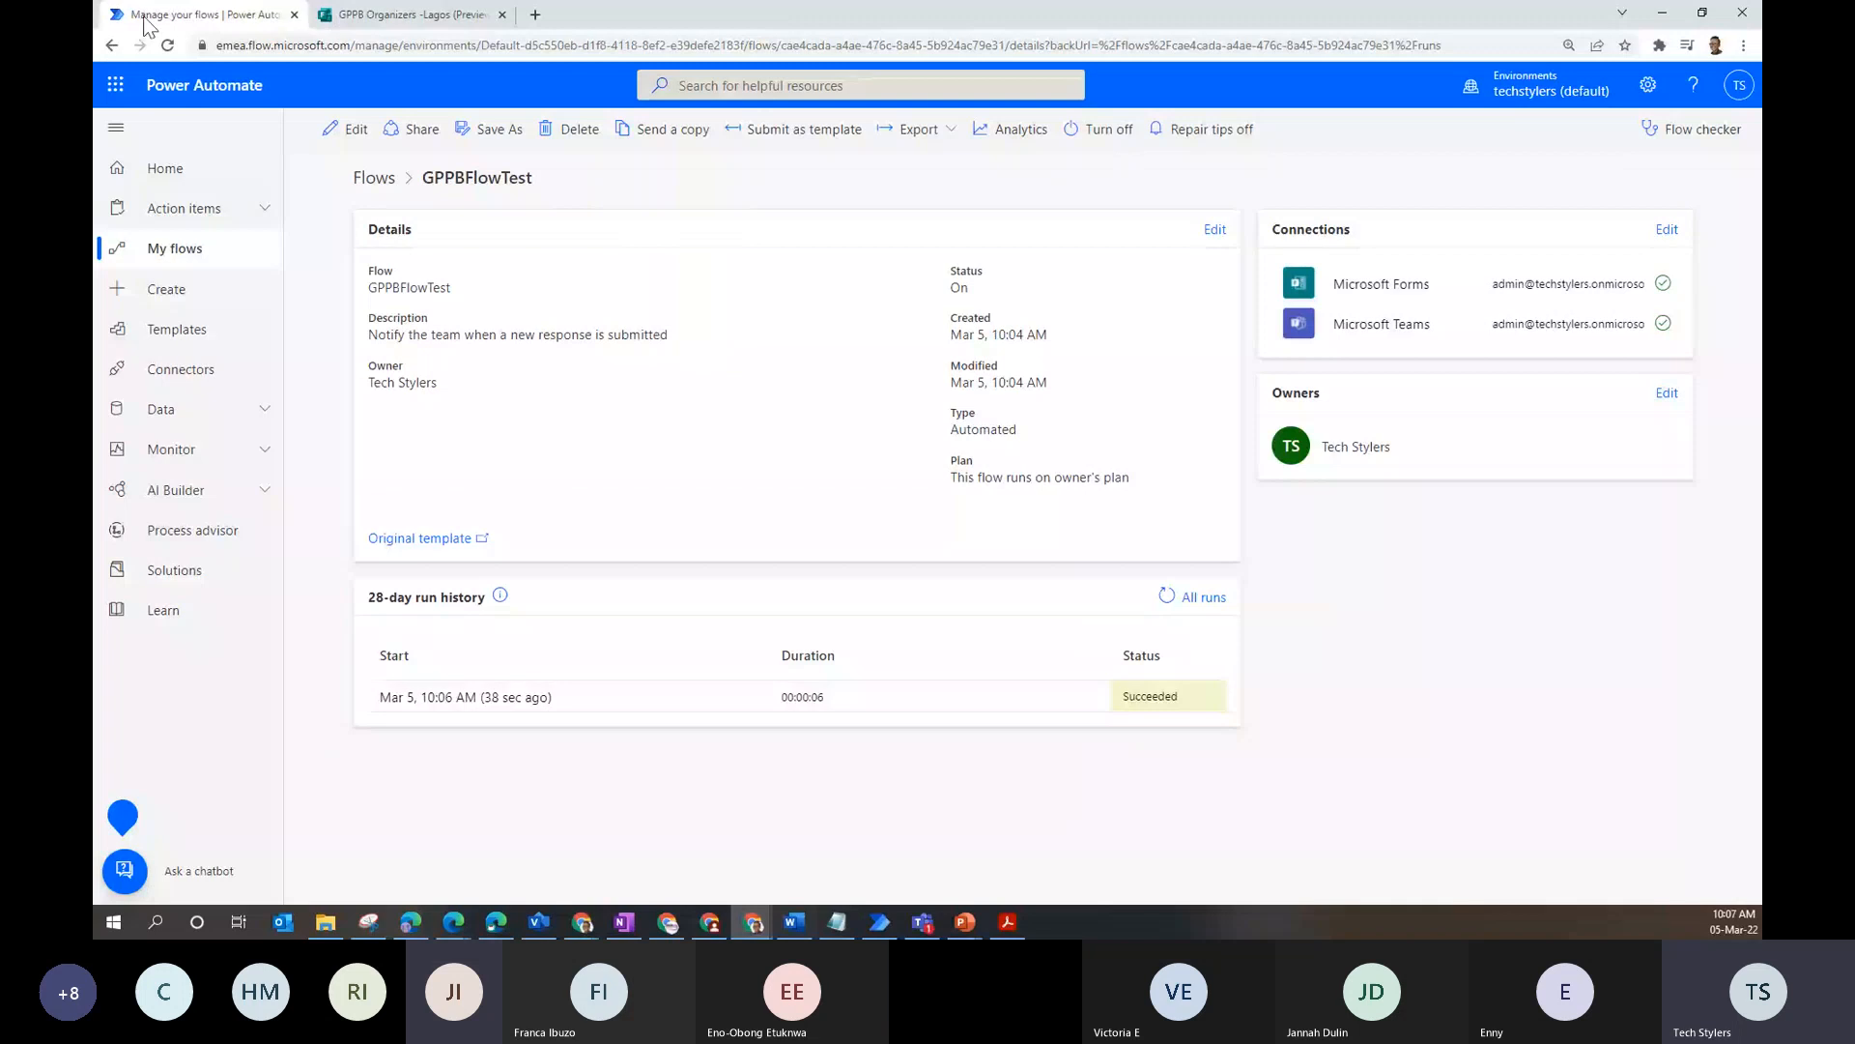
- Open Microsoft Teams in a new tab from the app launcher to view the App Development channel
left_click(405, 14)
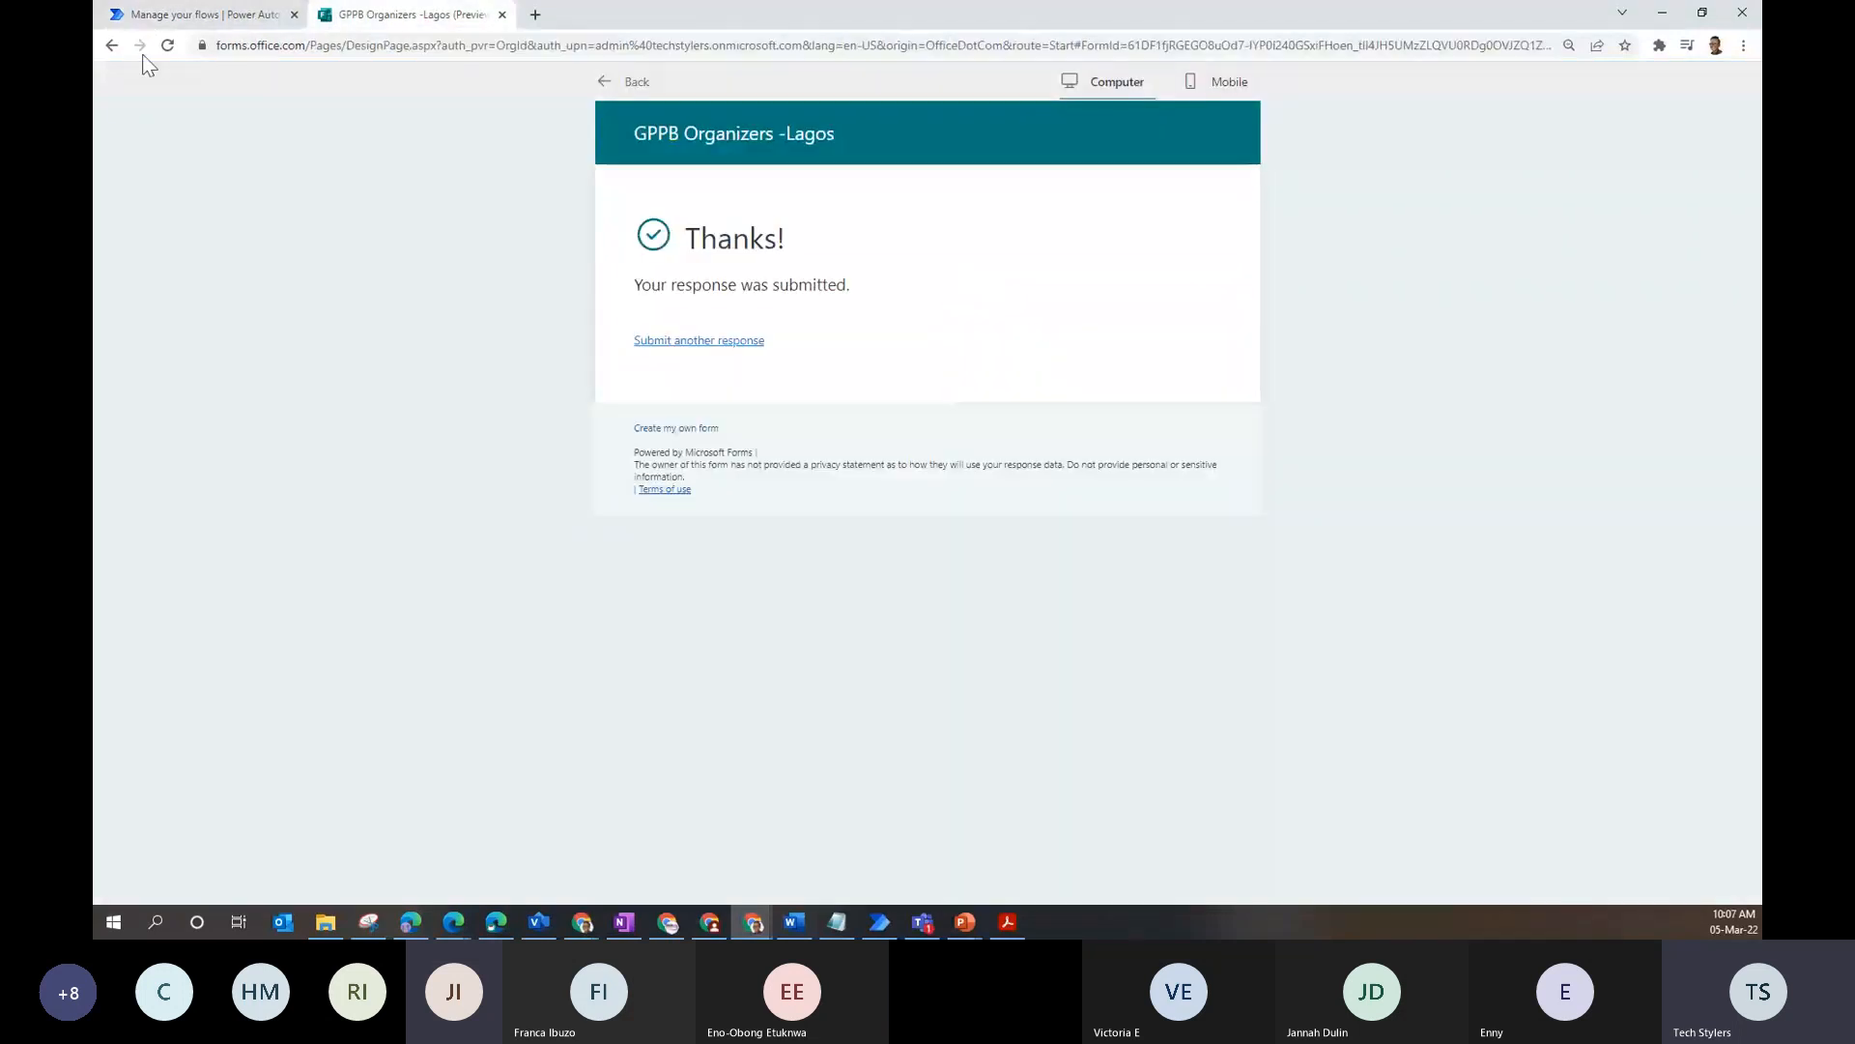
left_click(203, 15)
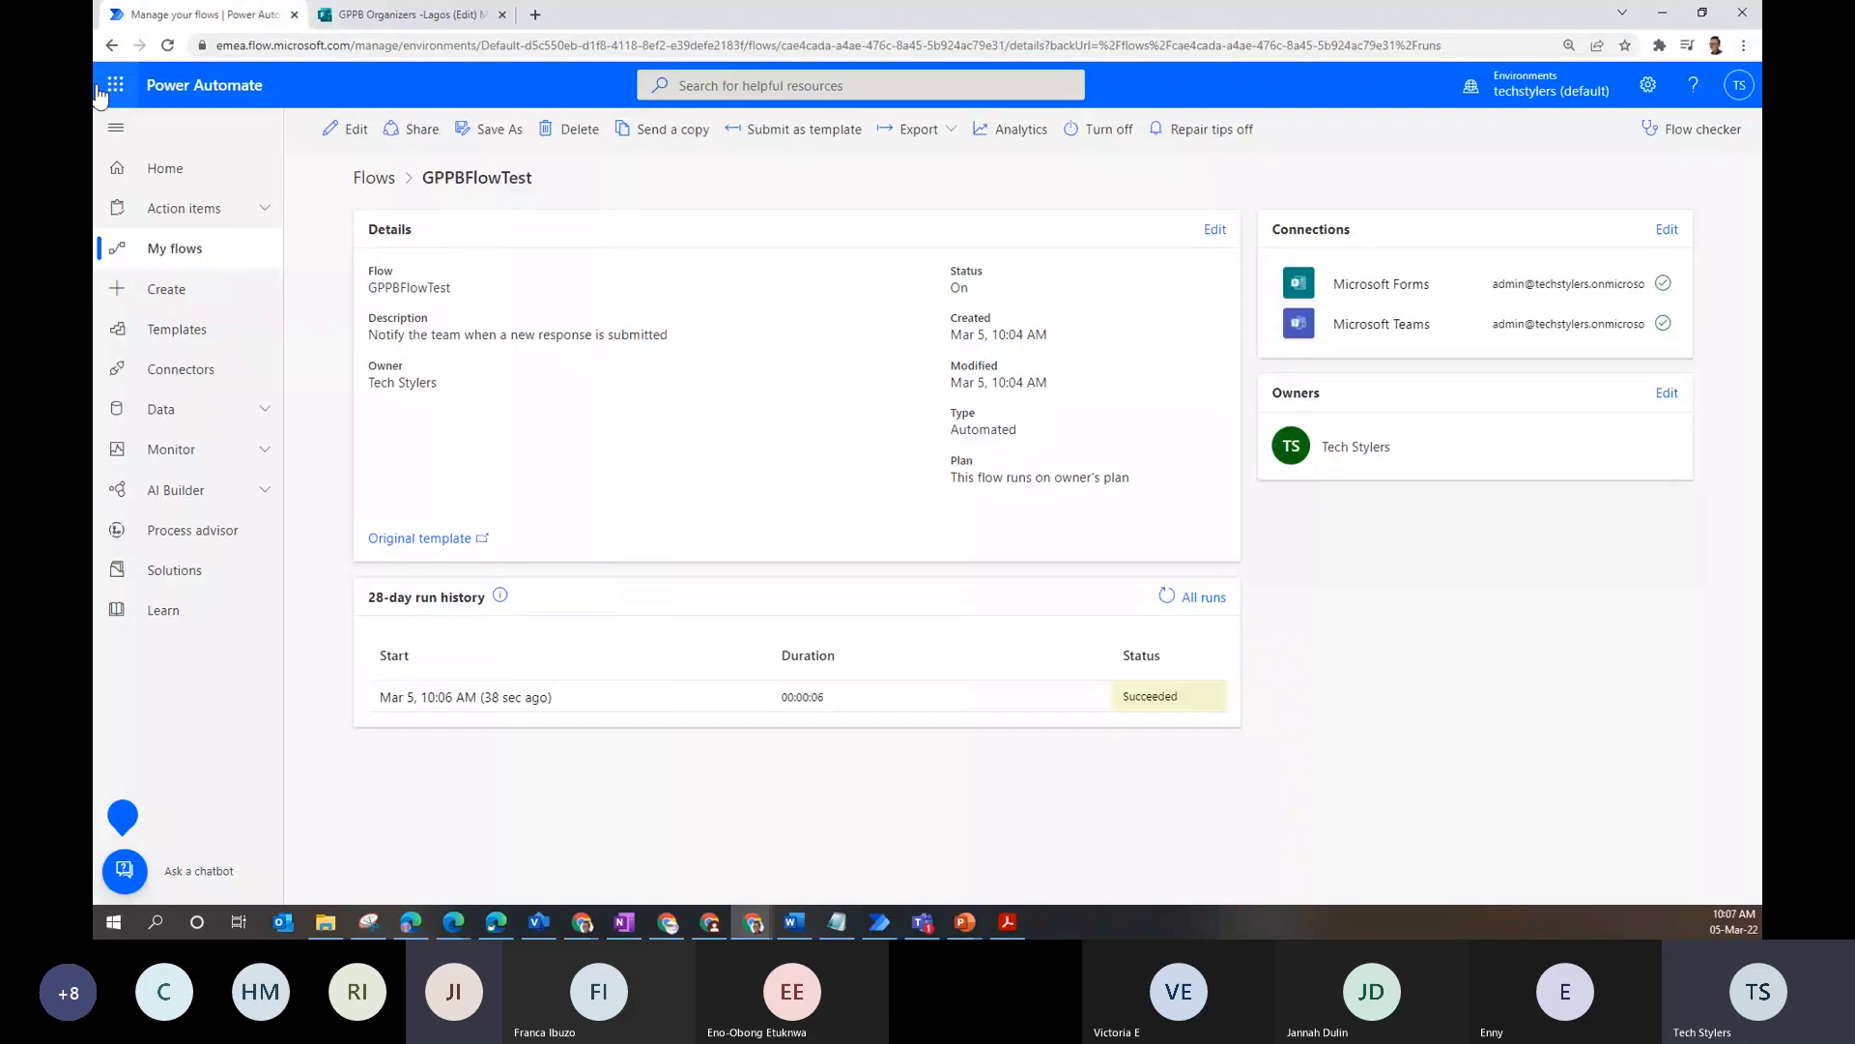
left_click(115, 84)
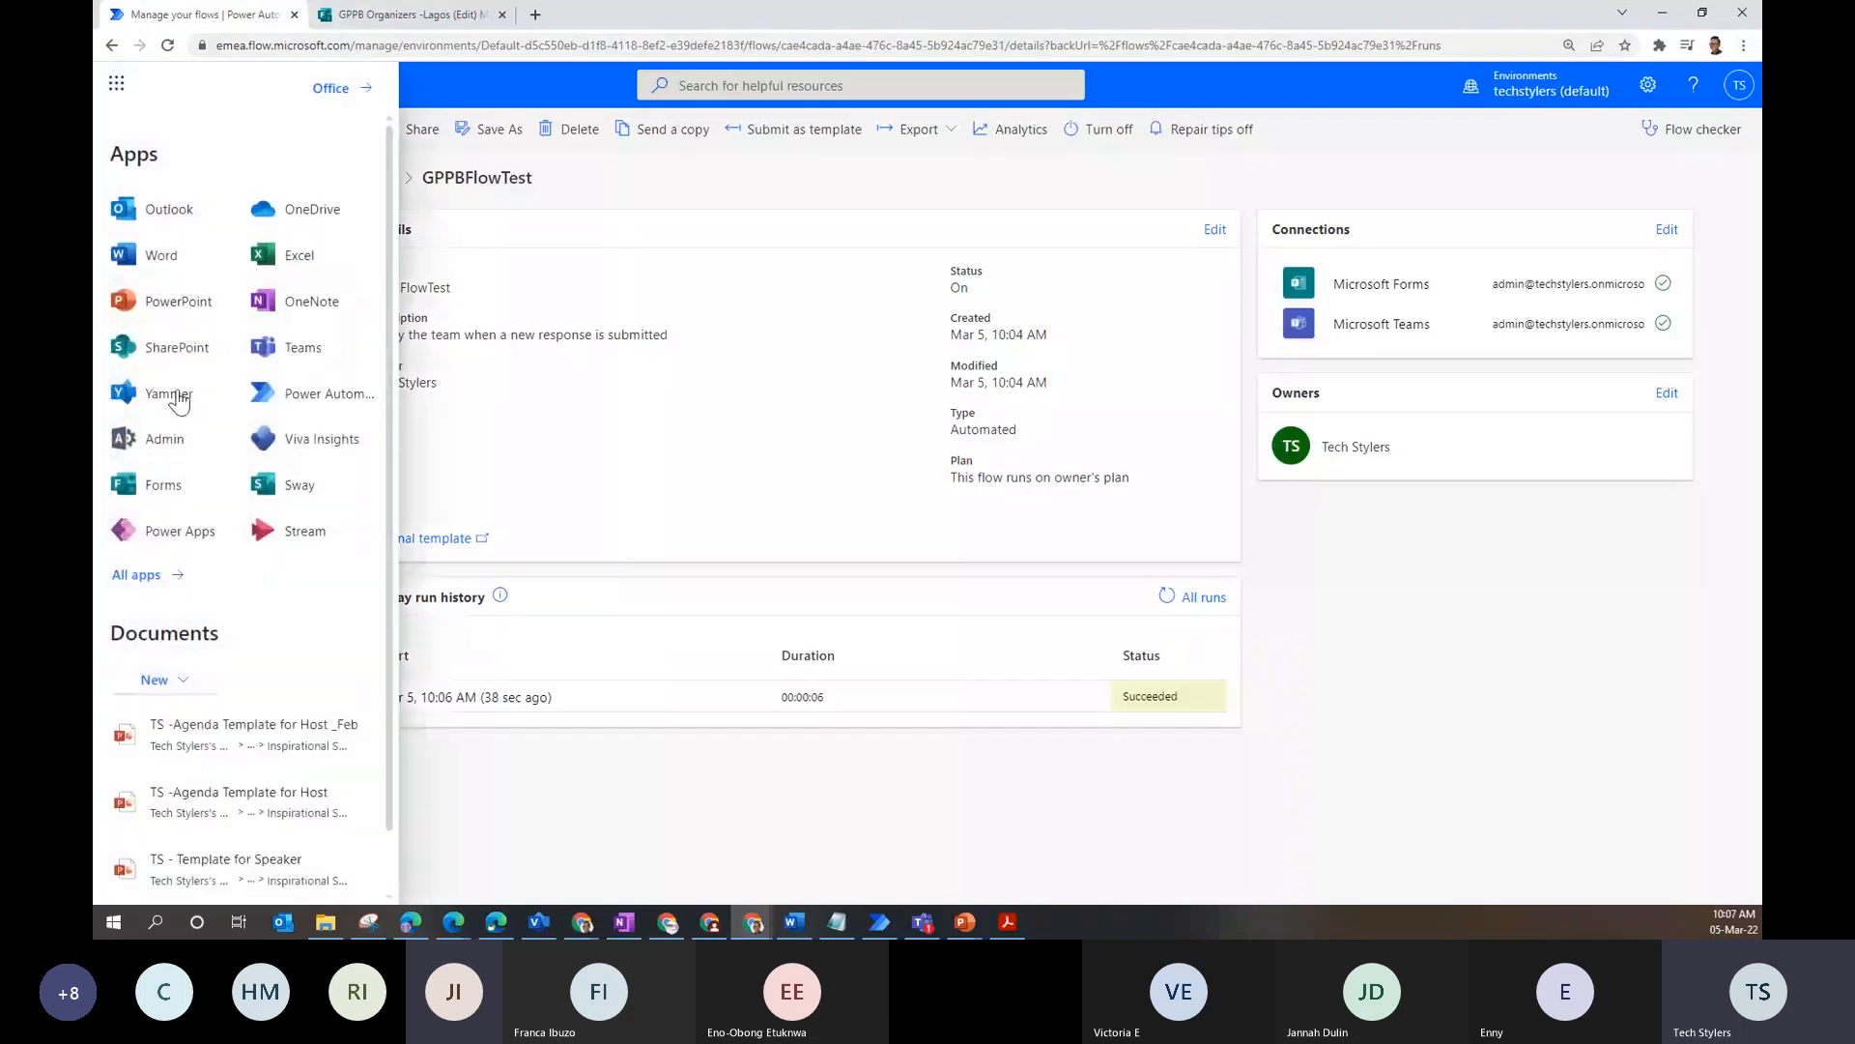
right_click(307, 361)
left_click(454, 388)
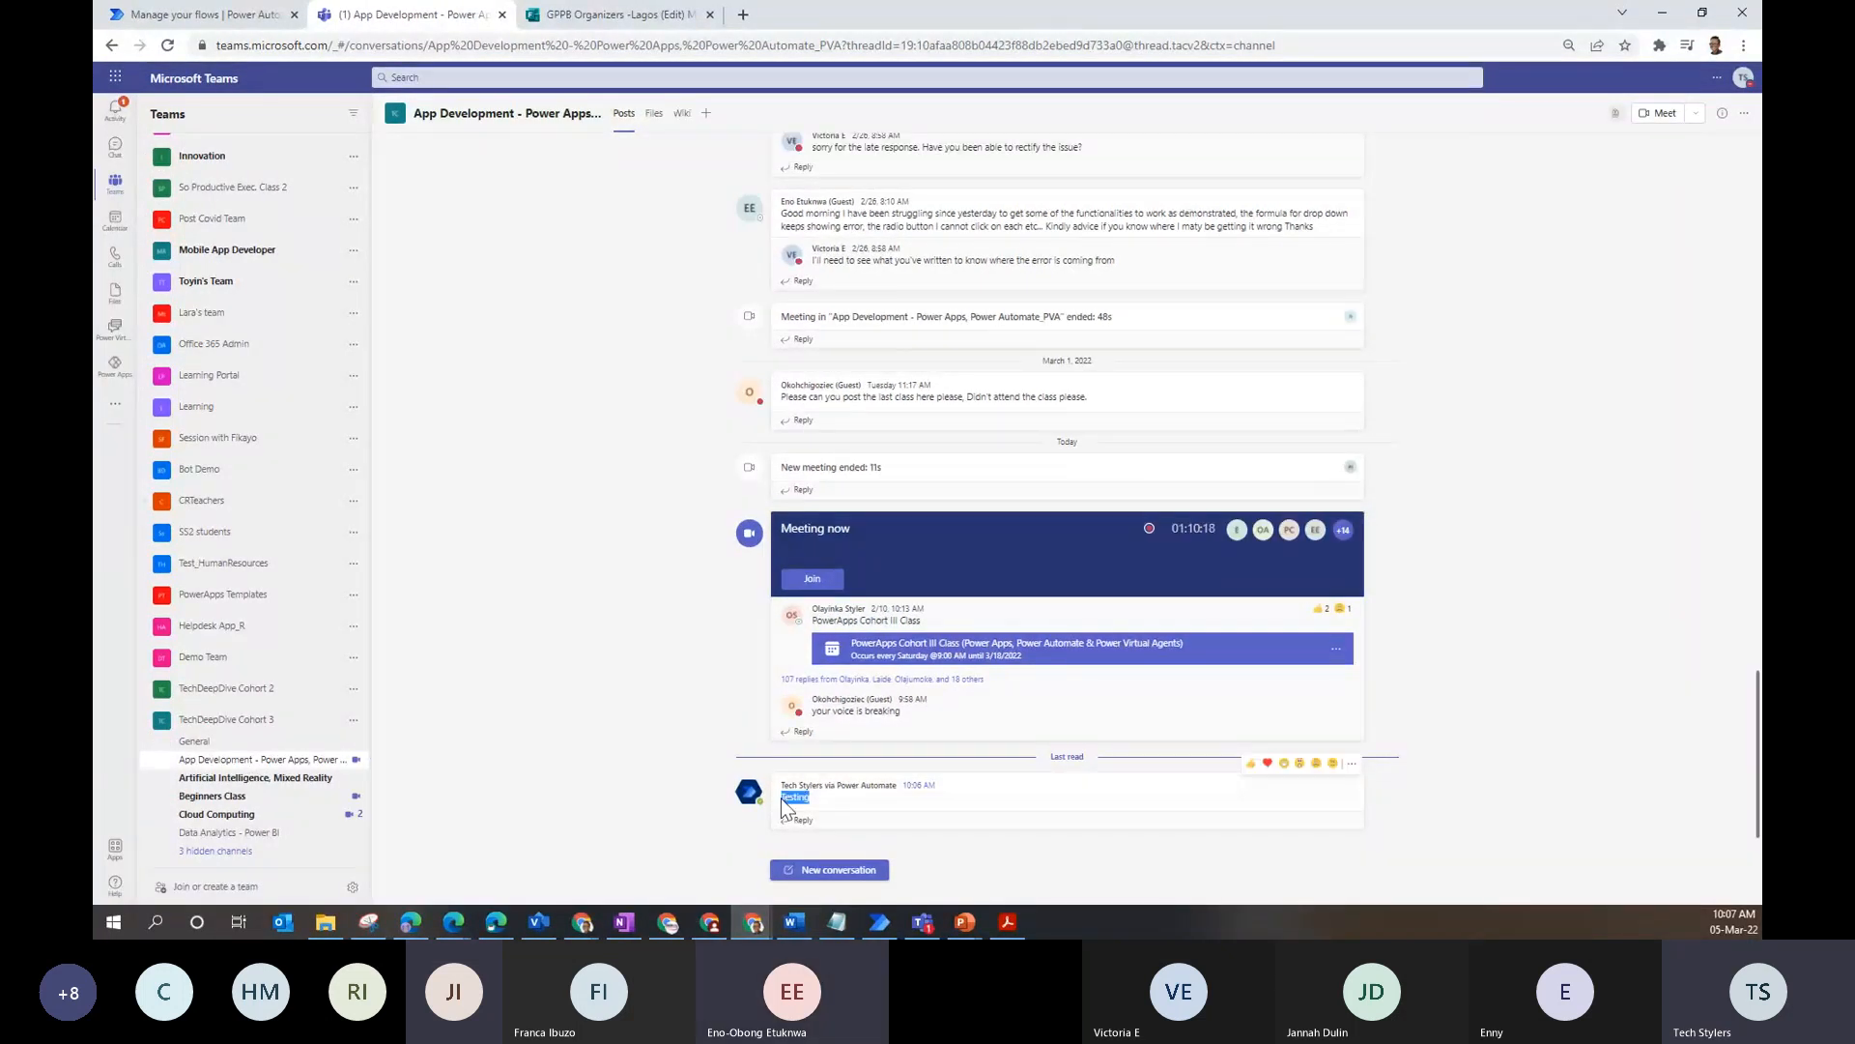
- Verify the 'Testing' post from Power Automate in Teams, then return to the GPPBFlowTest details page
left_click_drag(781, 798, 810, 798)
left_click(637, 14)
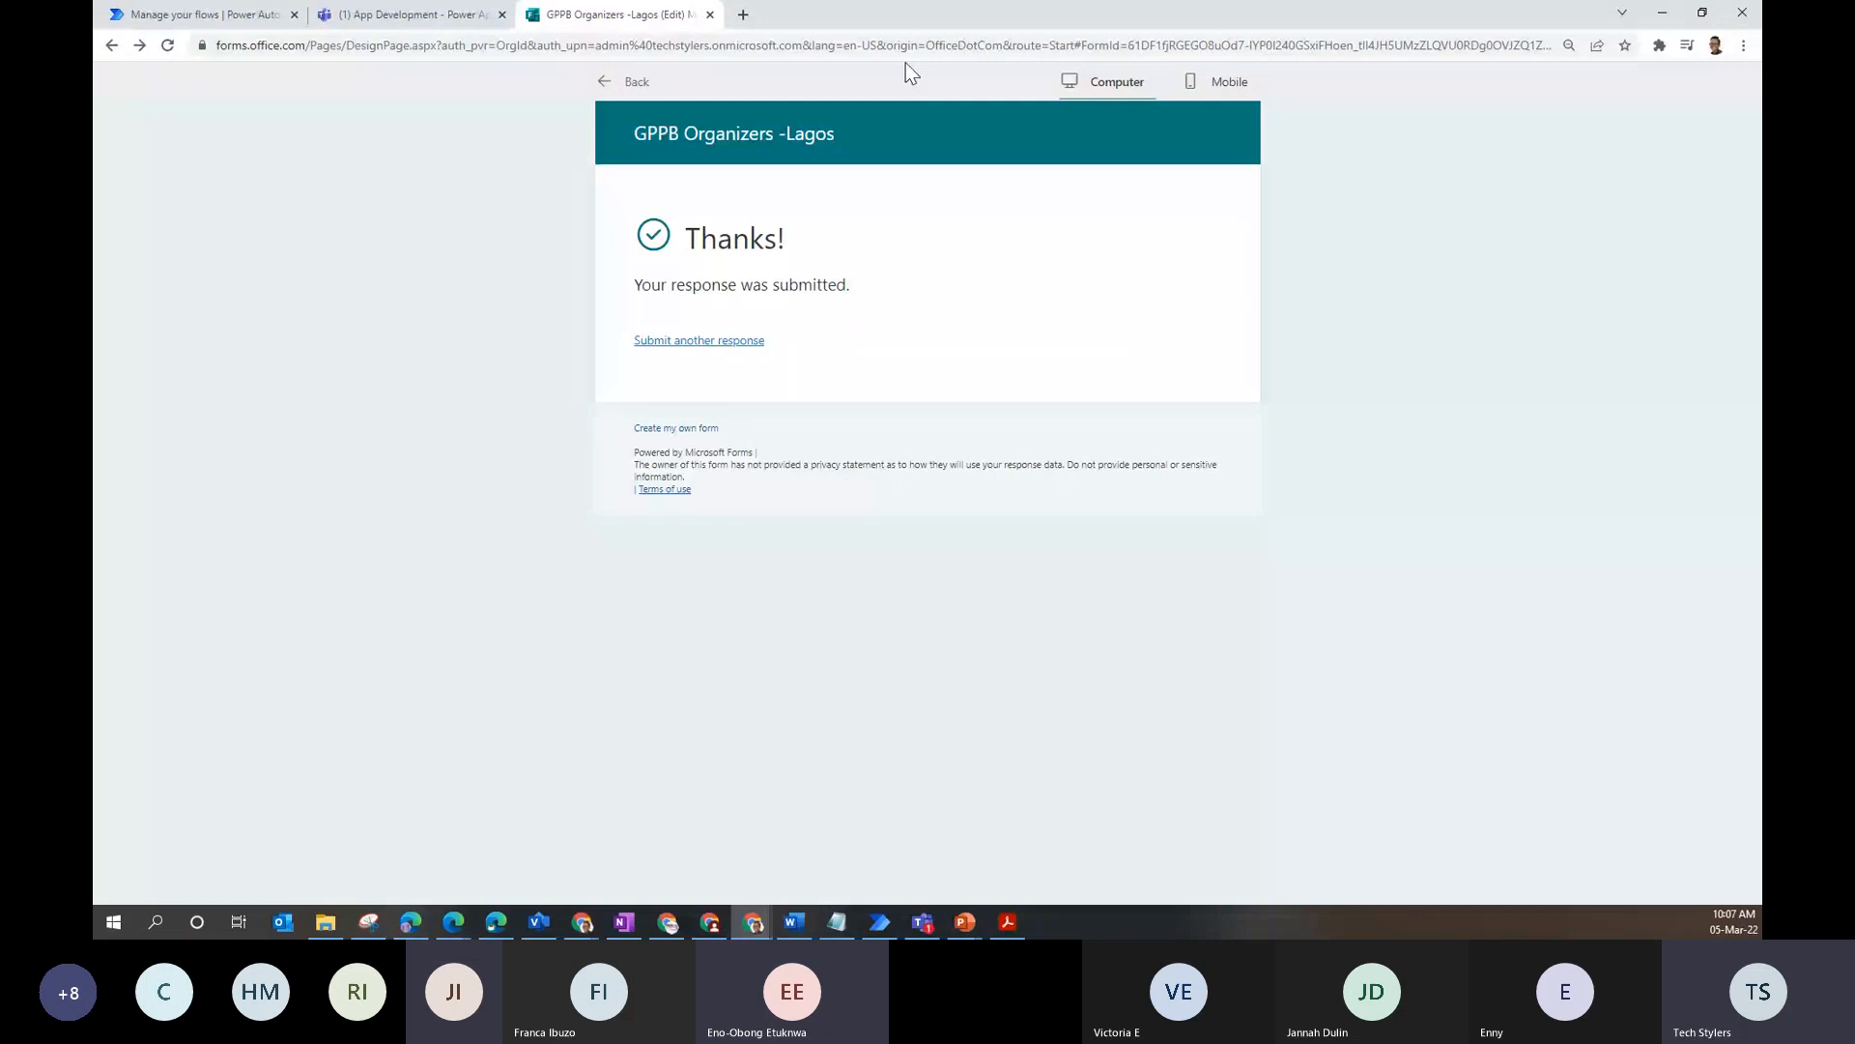
left_click(411, 15)
left_click(184, 17)
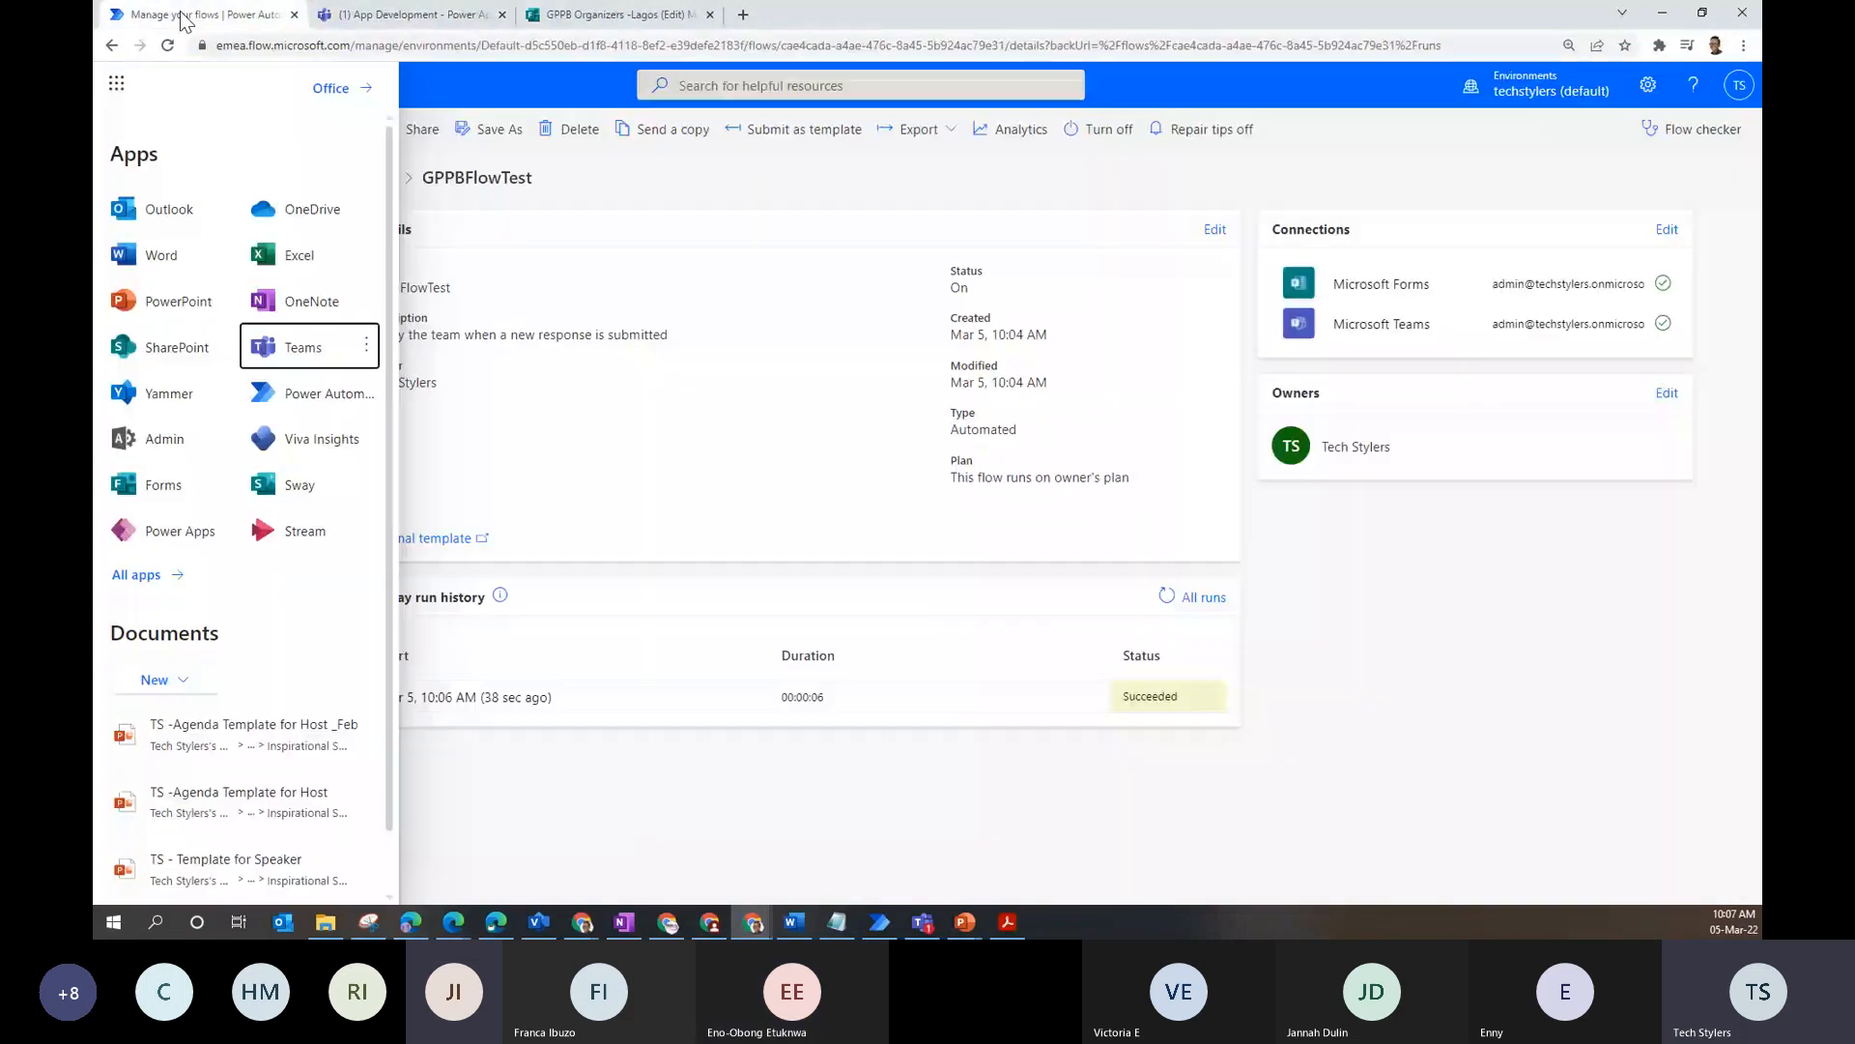
left_click(763, 225)
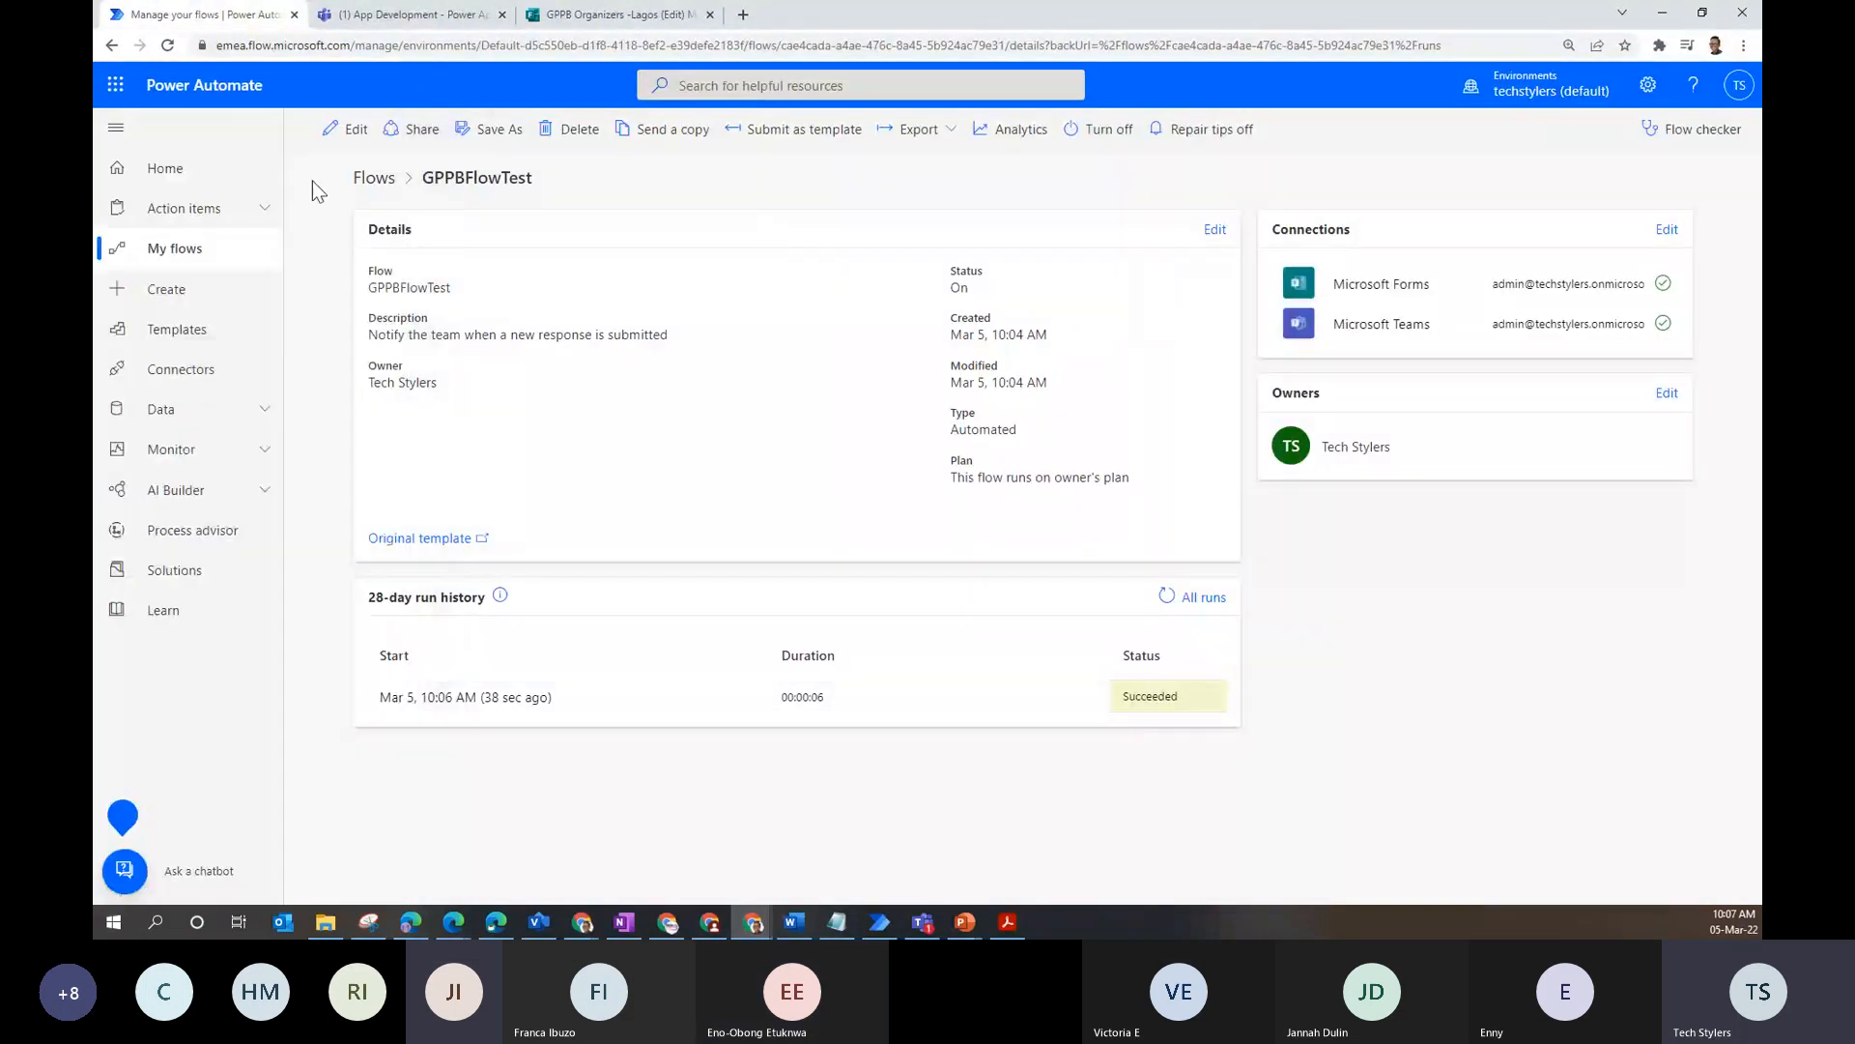
- Open GPPBFlowTest for editing and inspect the trigger's Form Id, keeping GPPB Organizers -Lagos
left_click(358, 135)
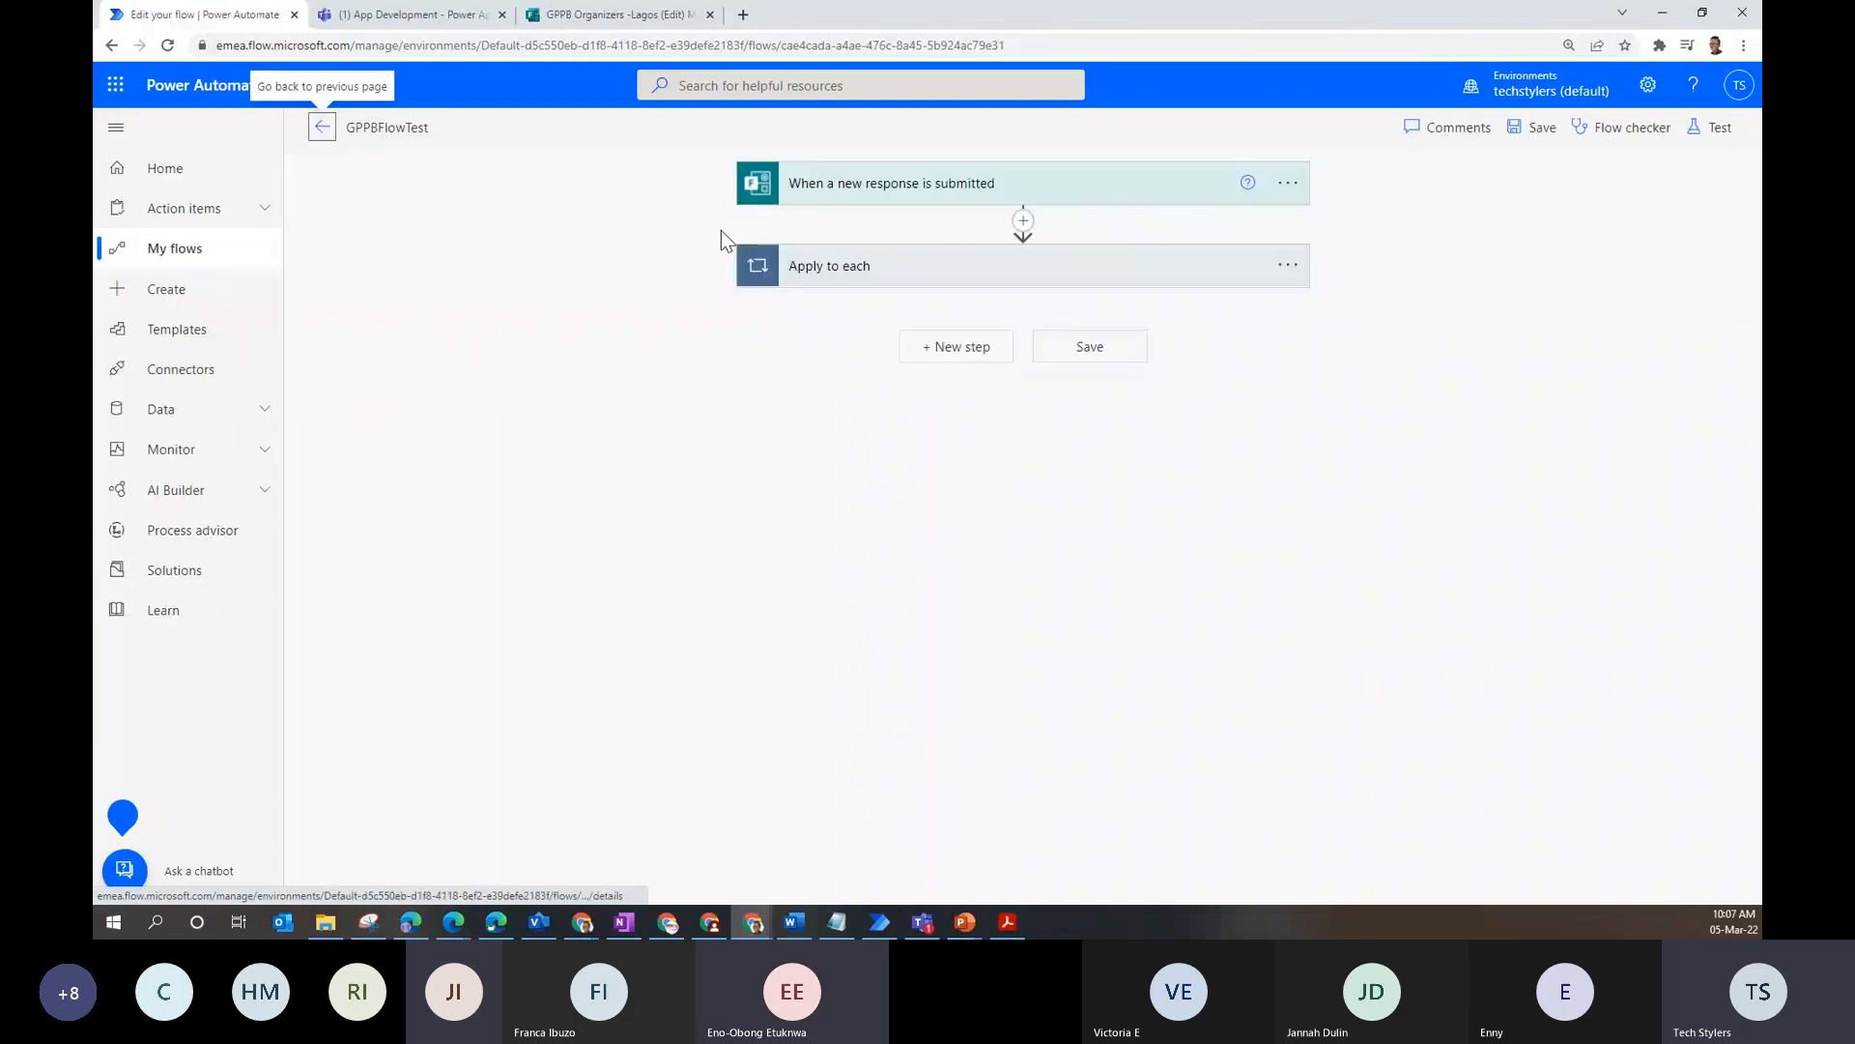
left_click(875, 188)
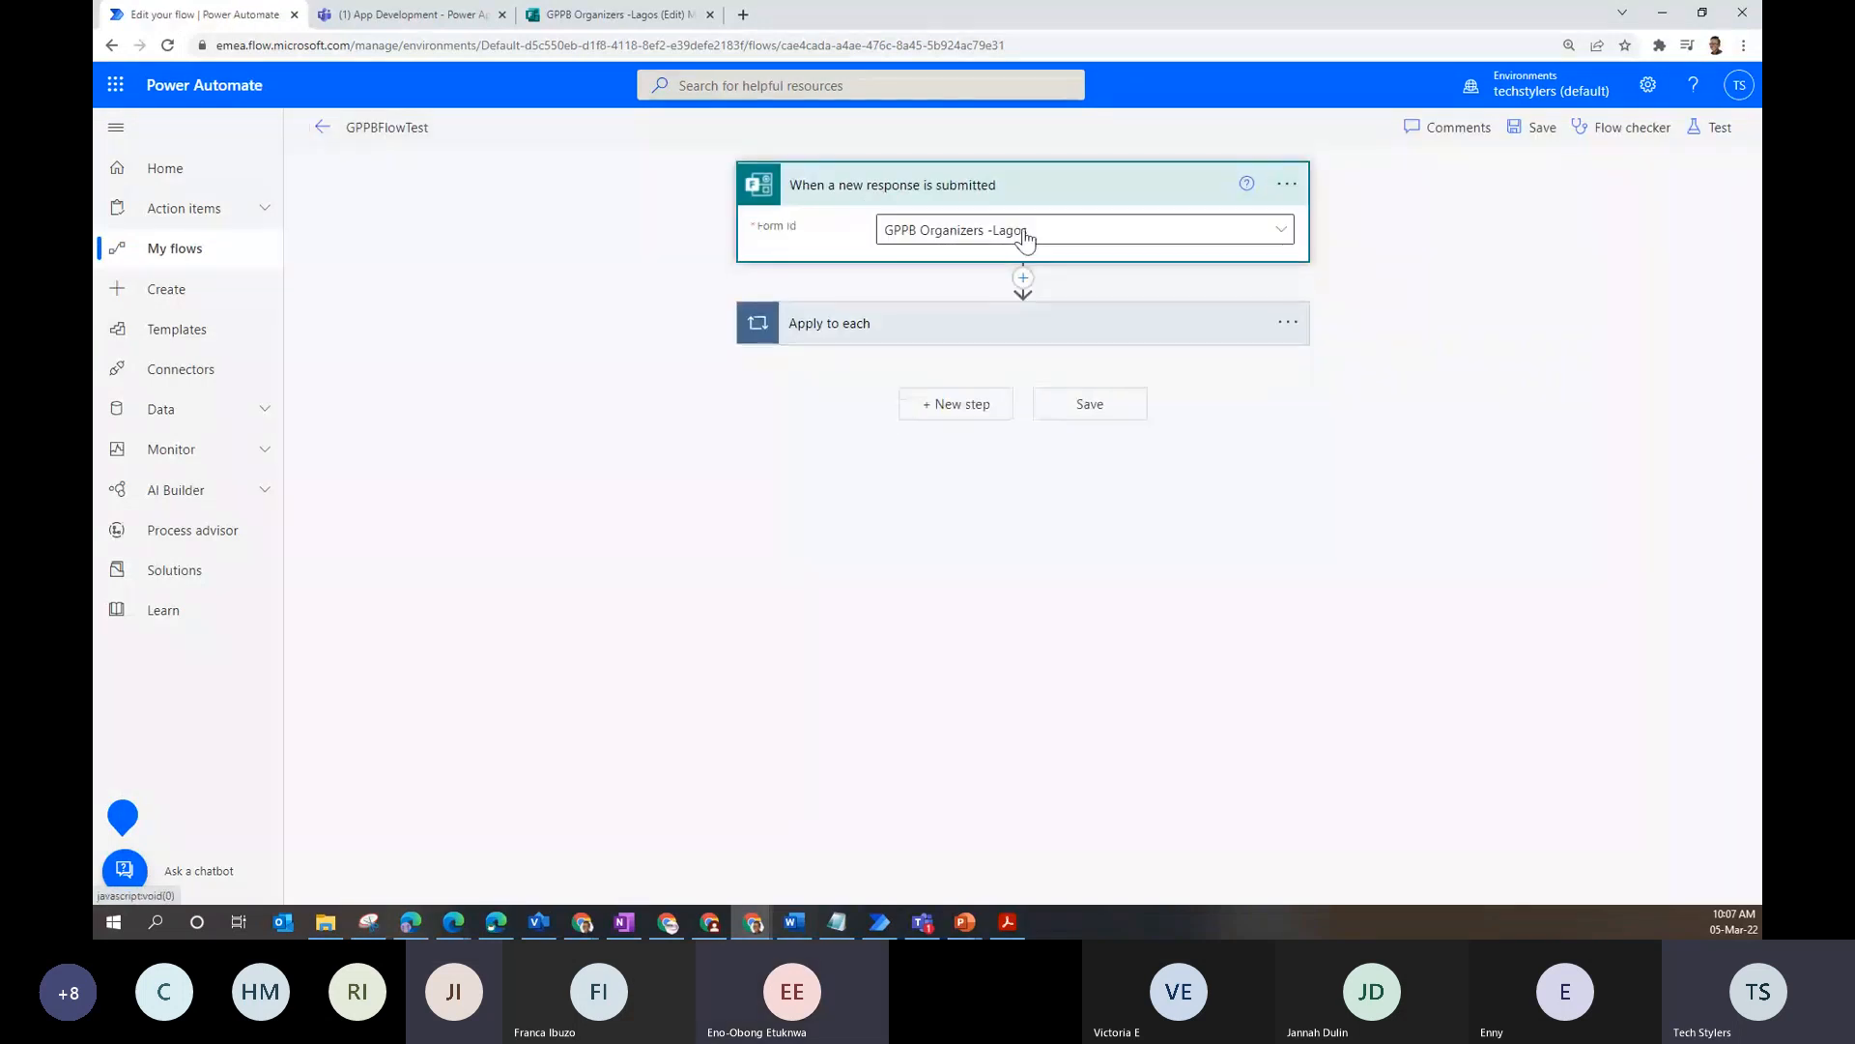
left_click(1030, 238)
left_click(1032, 237)
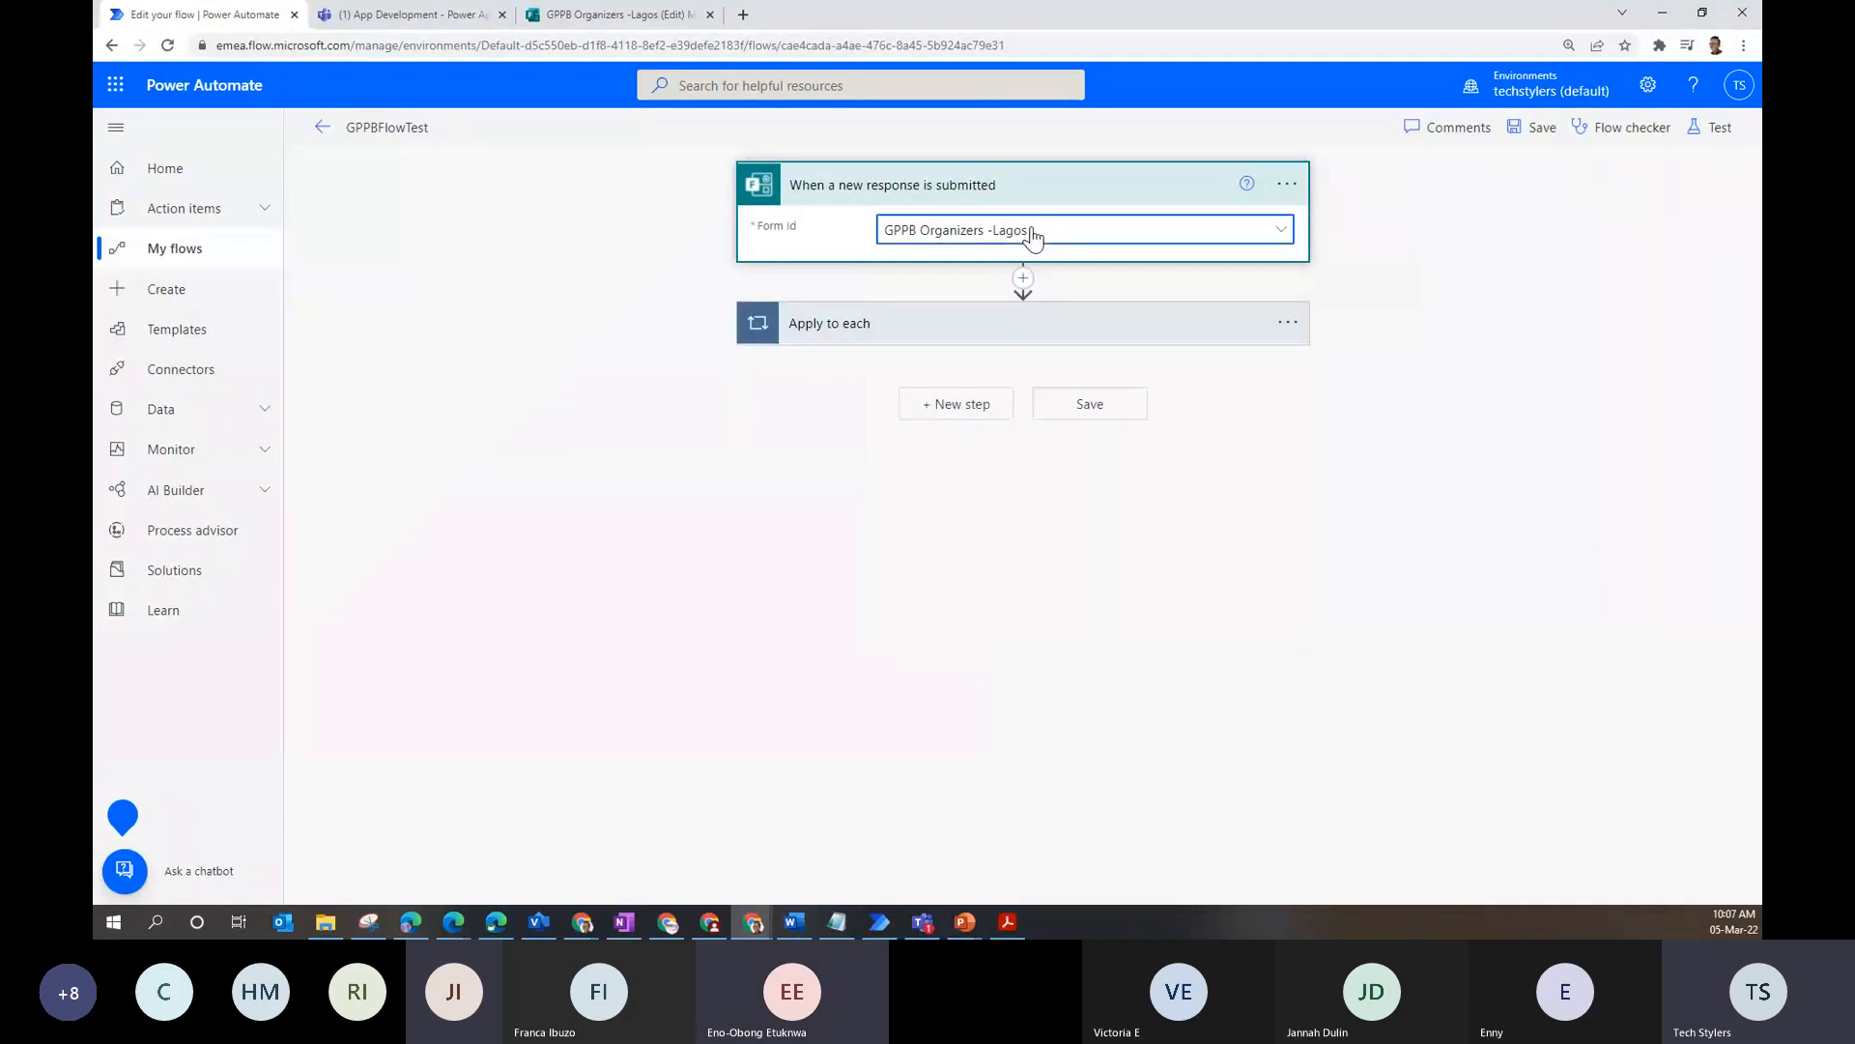
left_click(911, 329)
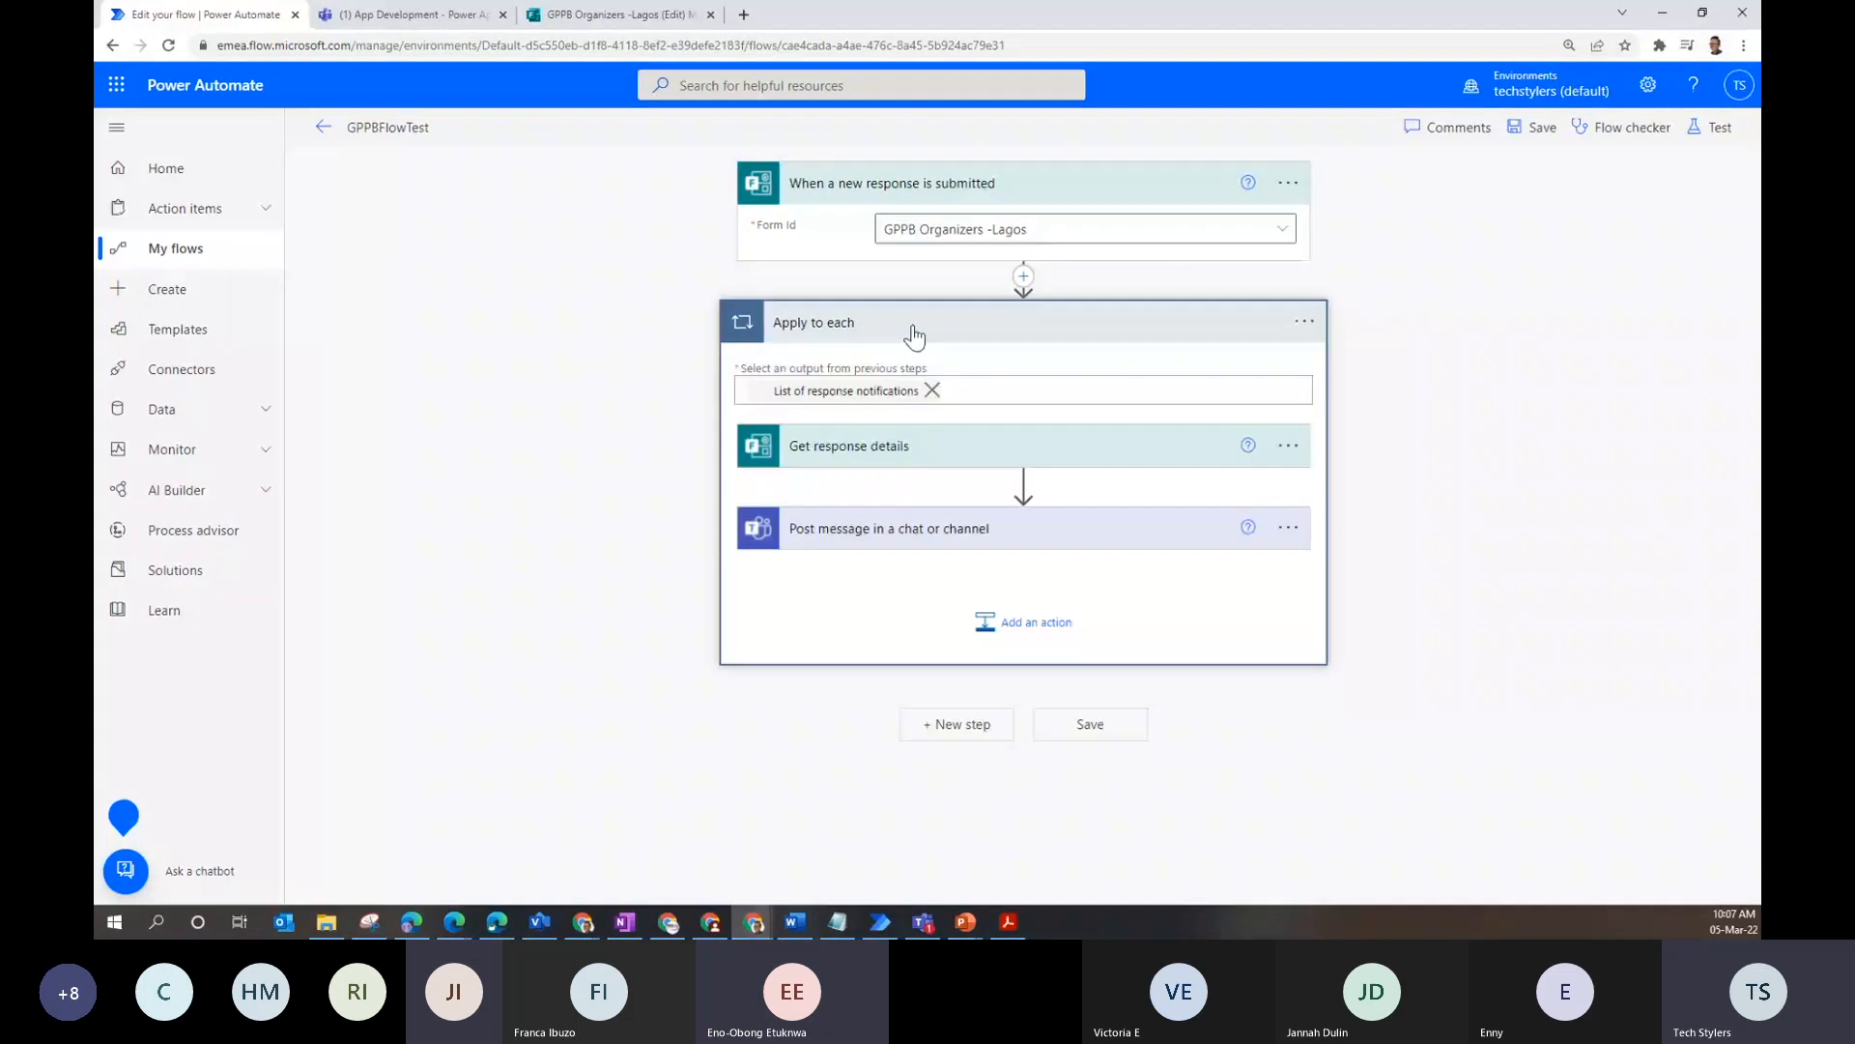
left_click(998, 243)
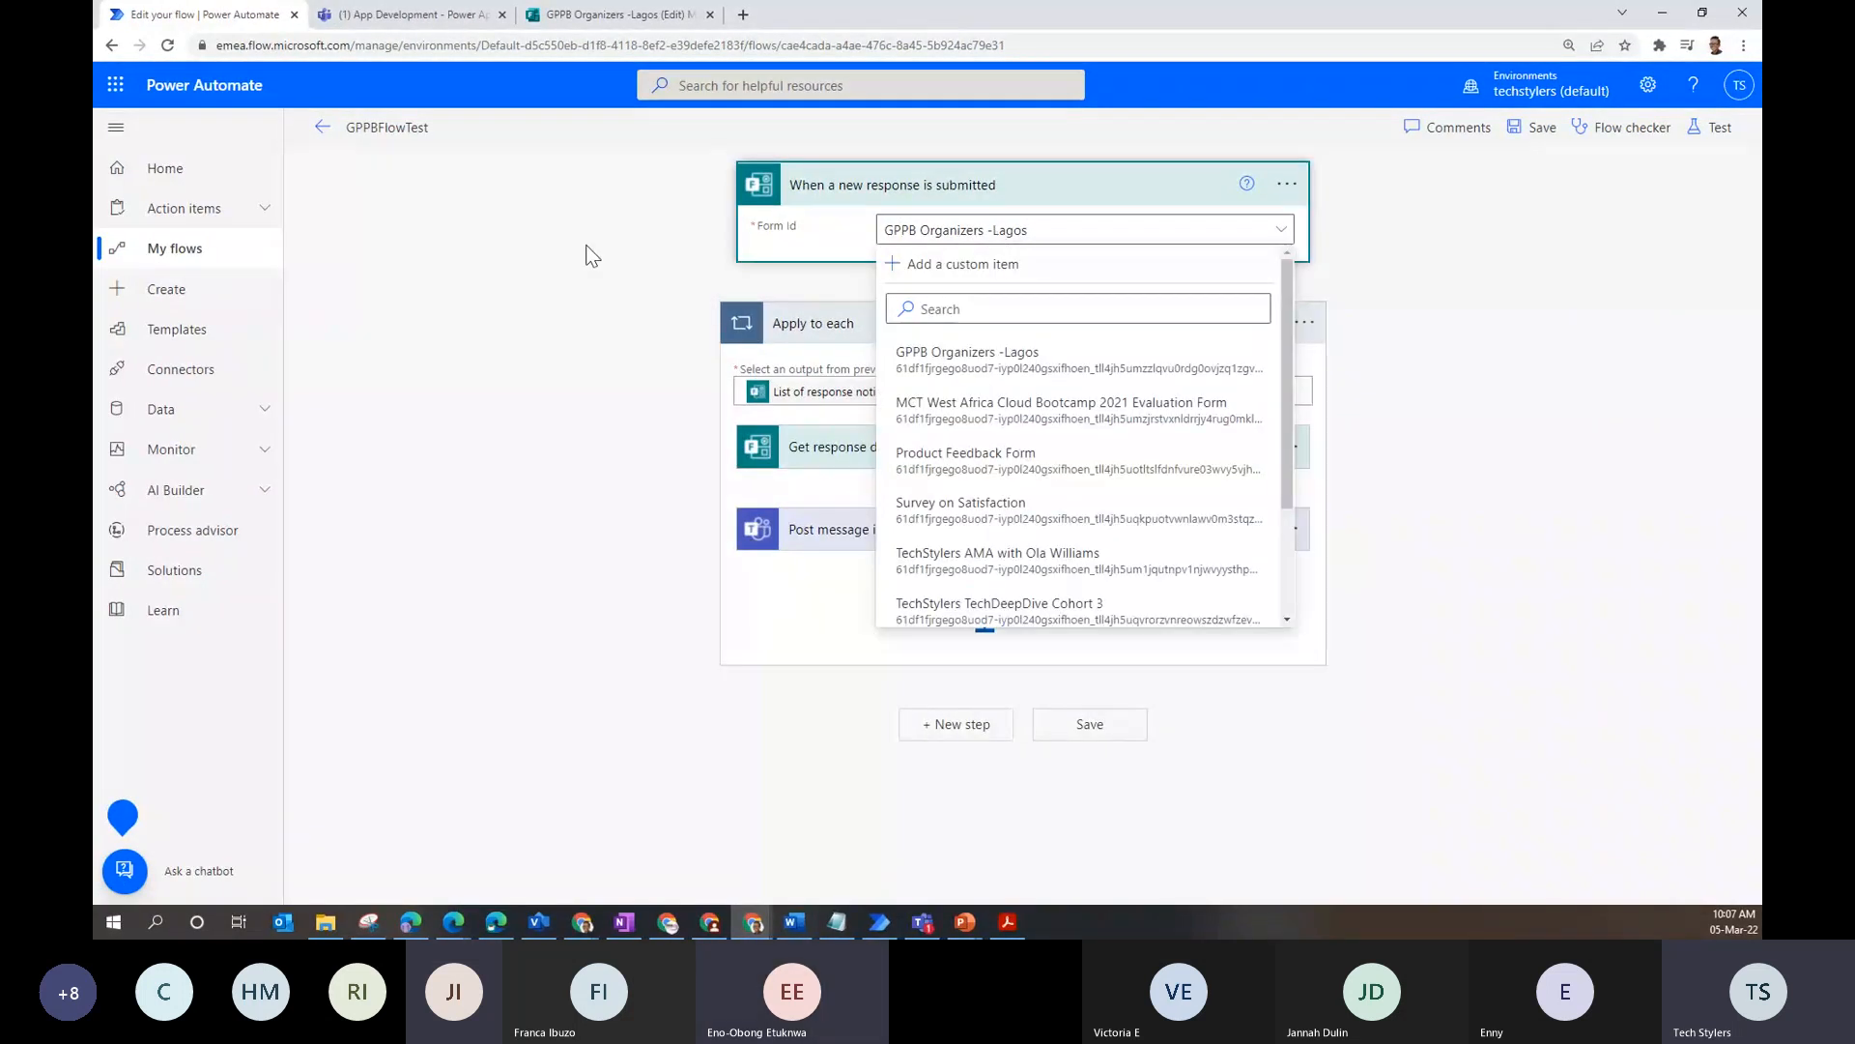
left_click(592, 256)
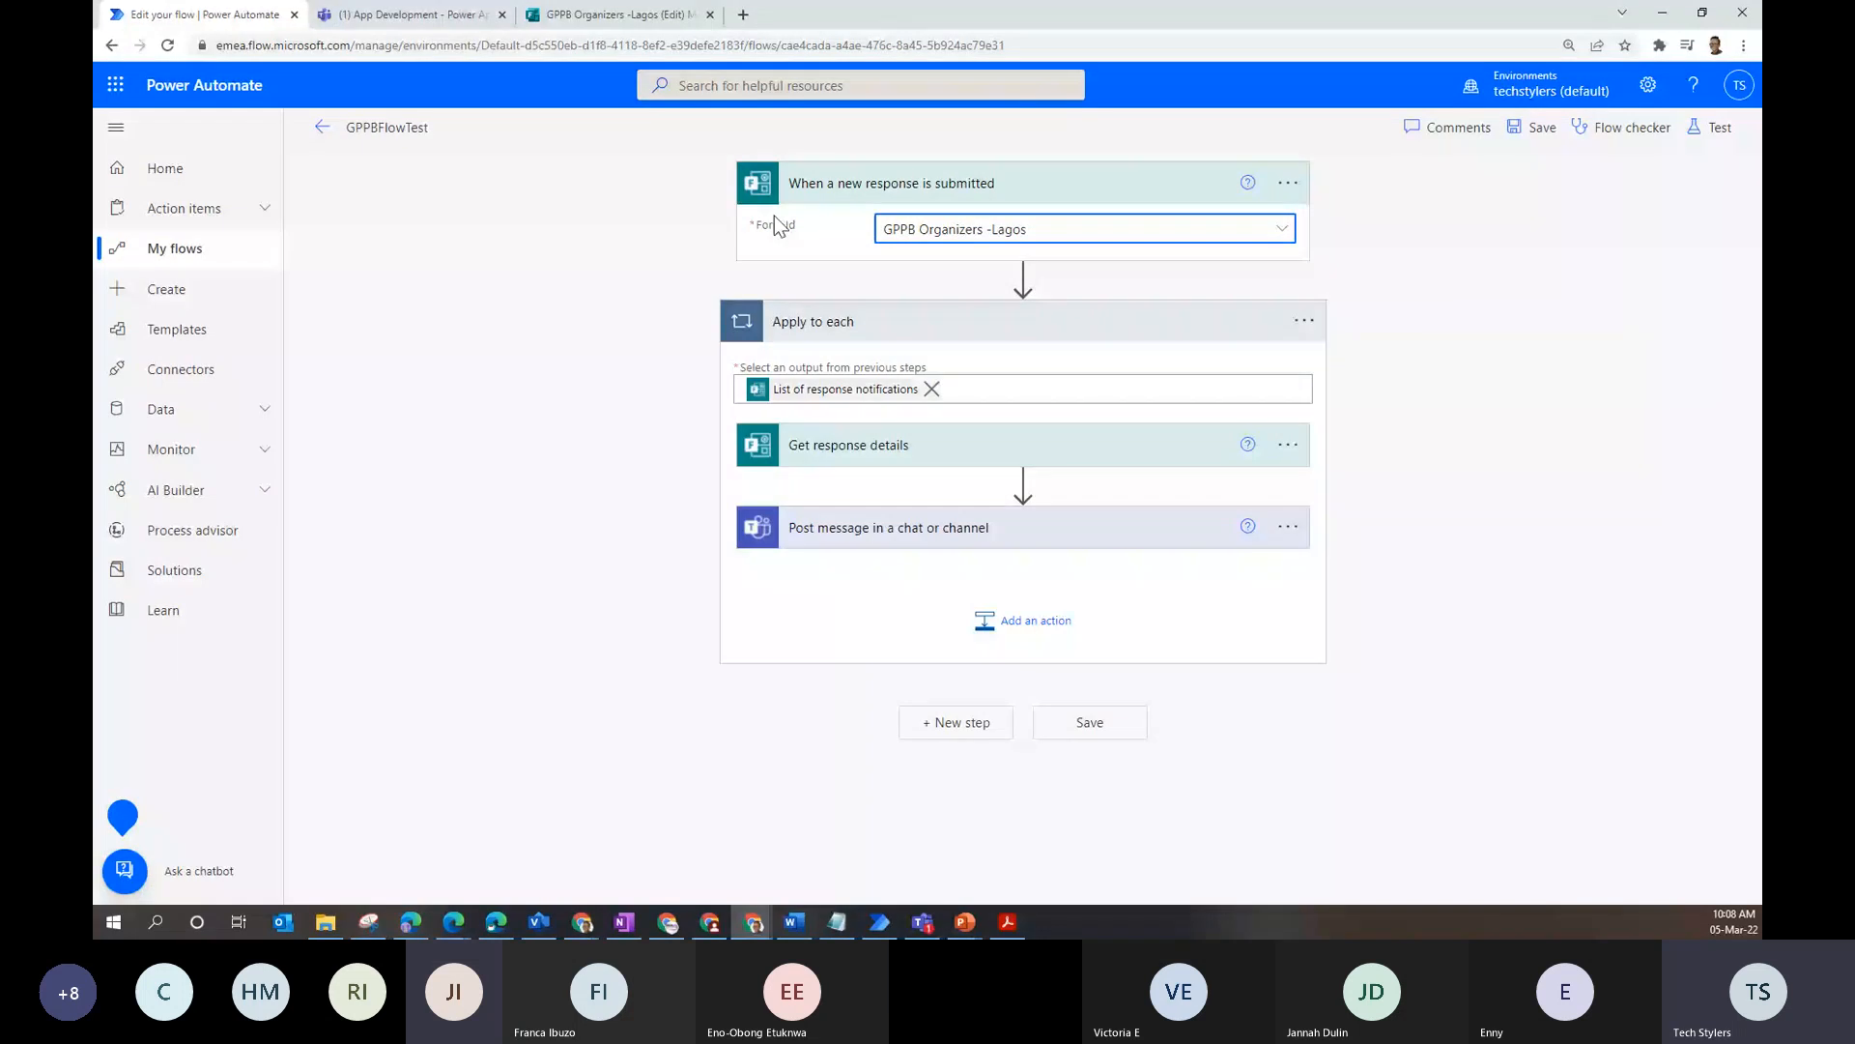
- Scroll through the available forms list, then switch to the GPPB Organizers -Lagos confirmation page
left_click(1015, 229)
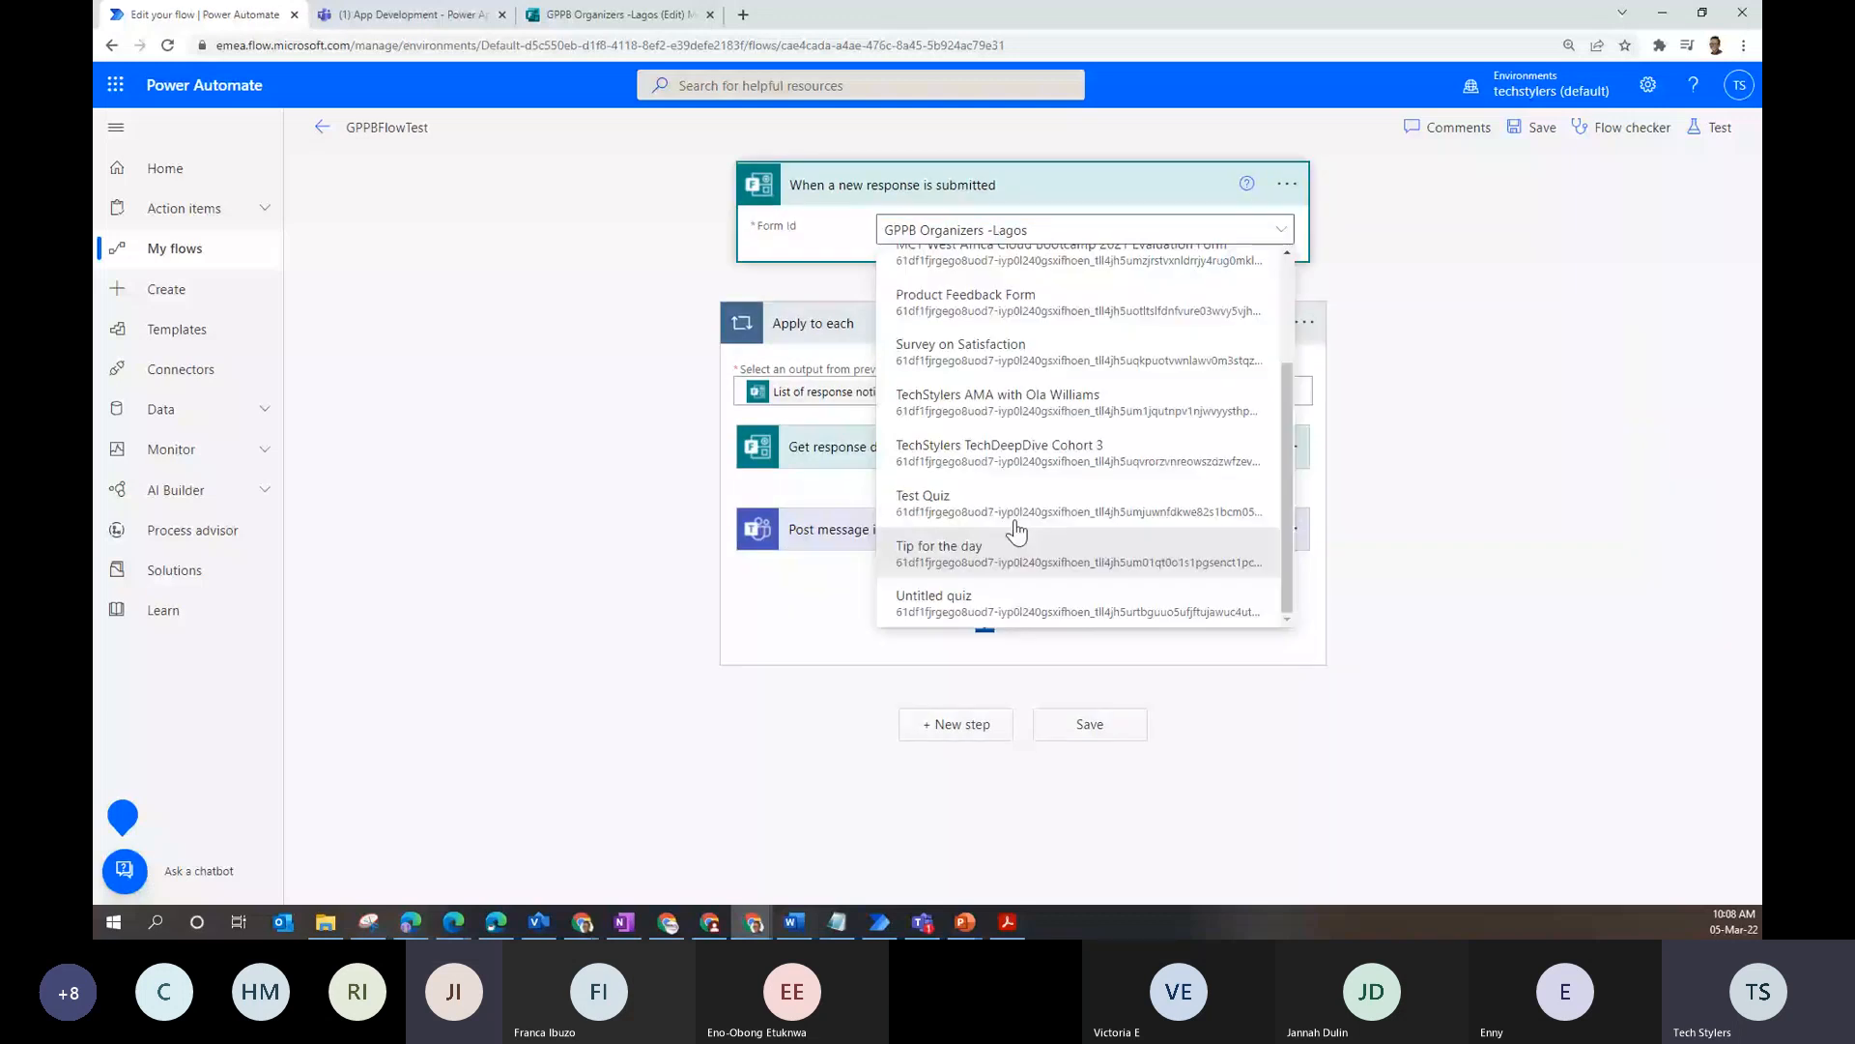
scroll(1017, 531, "up", 3)
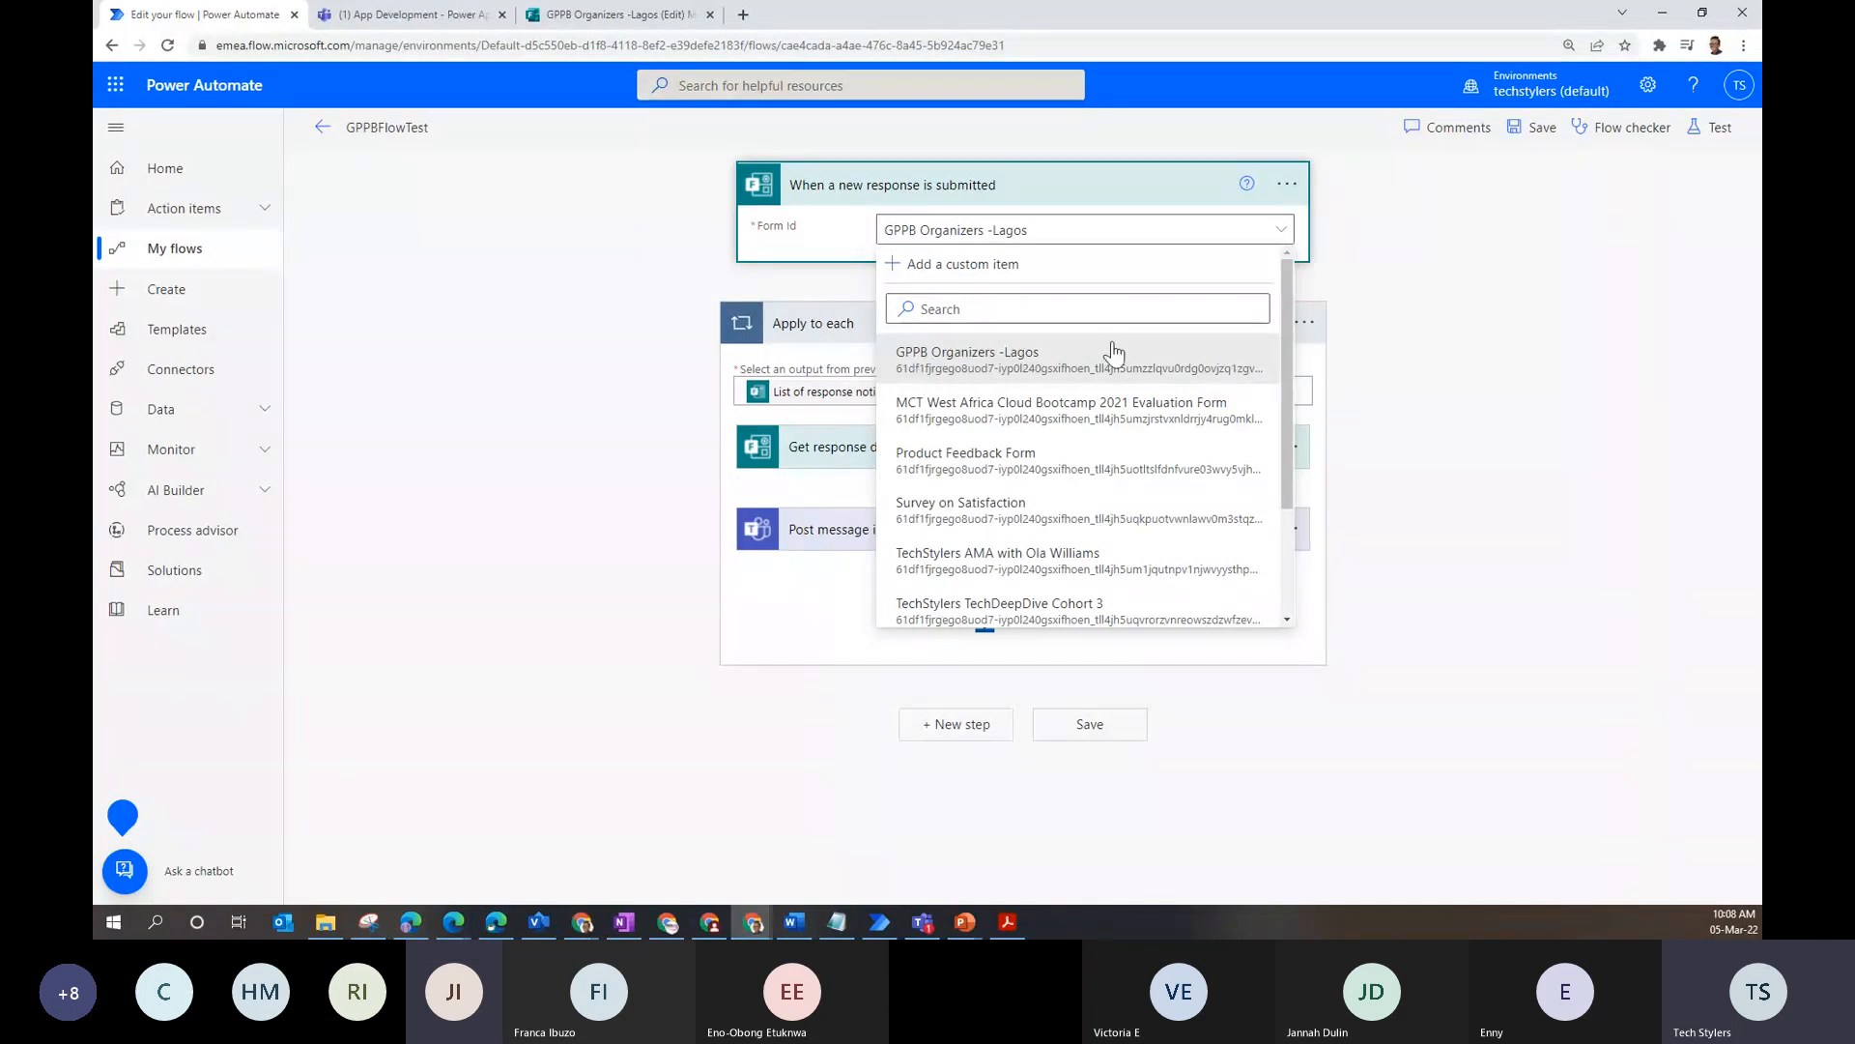
scroll(1036, 557, "down", 2)
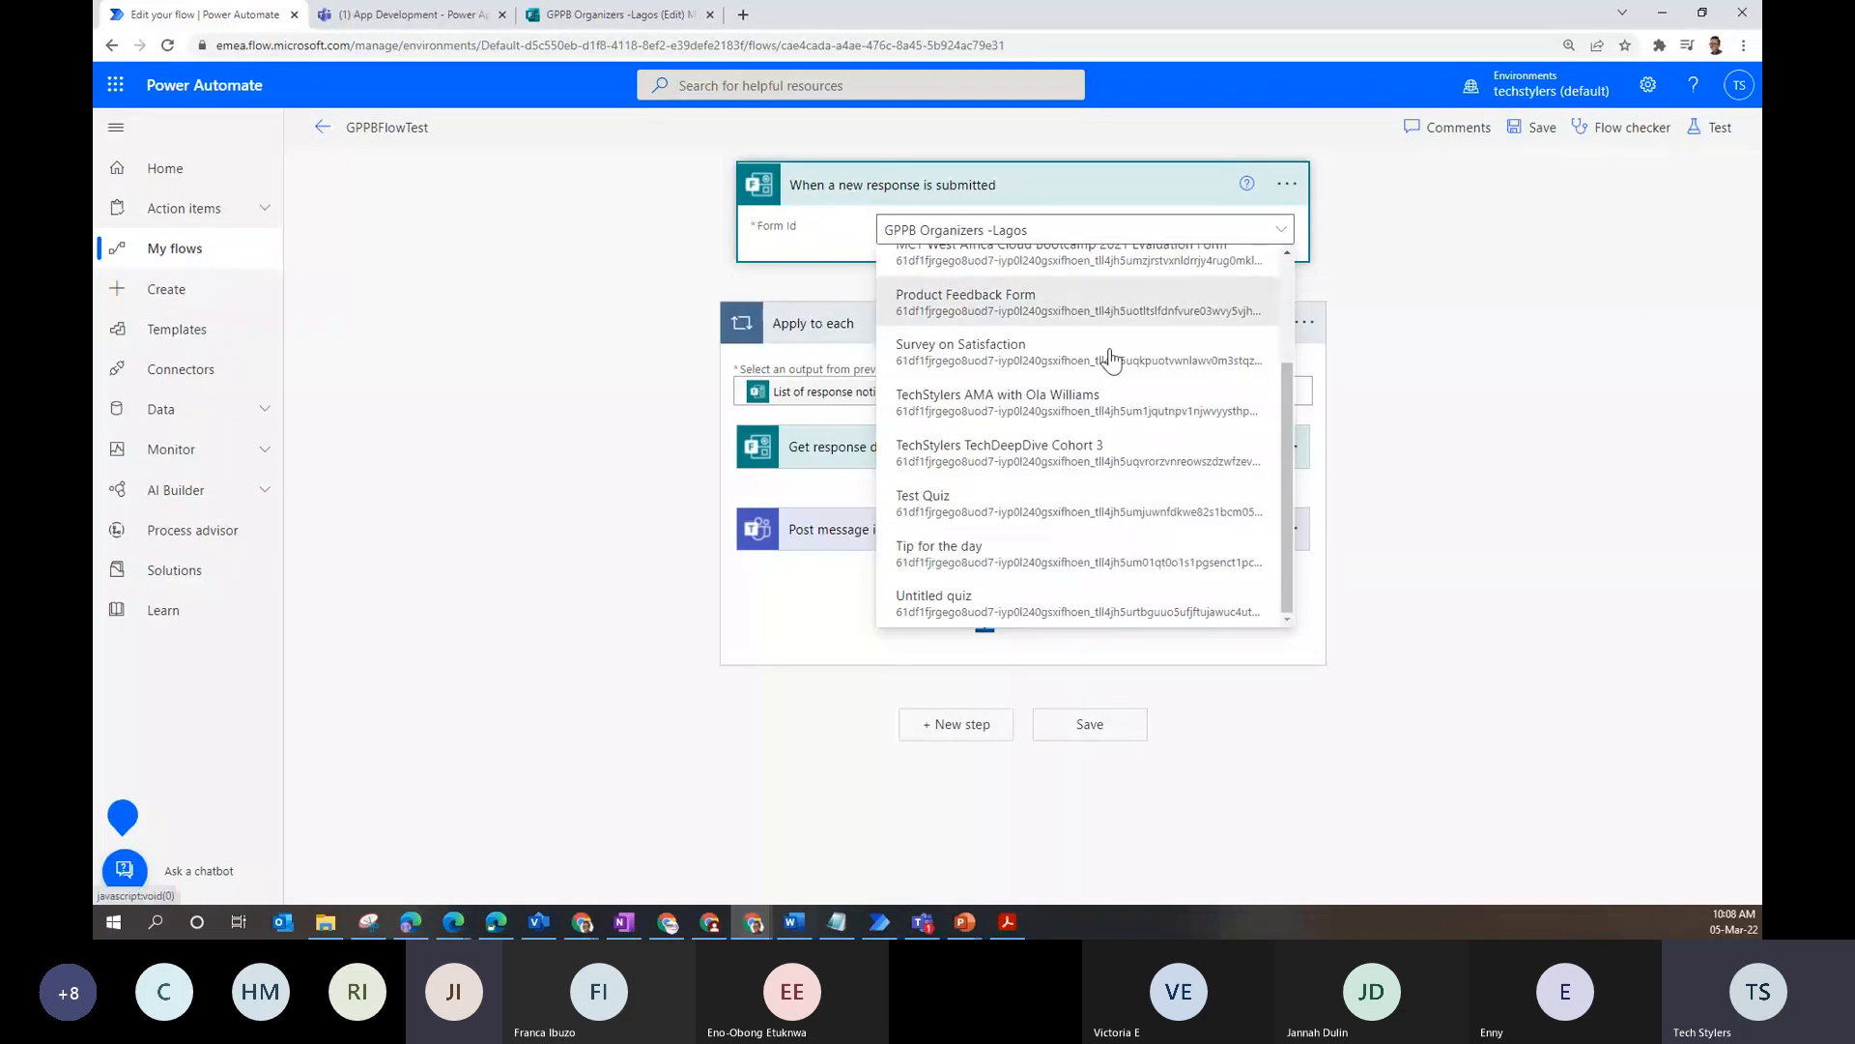
scroll(1111, 360, "up", 2)
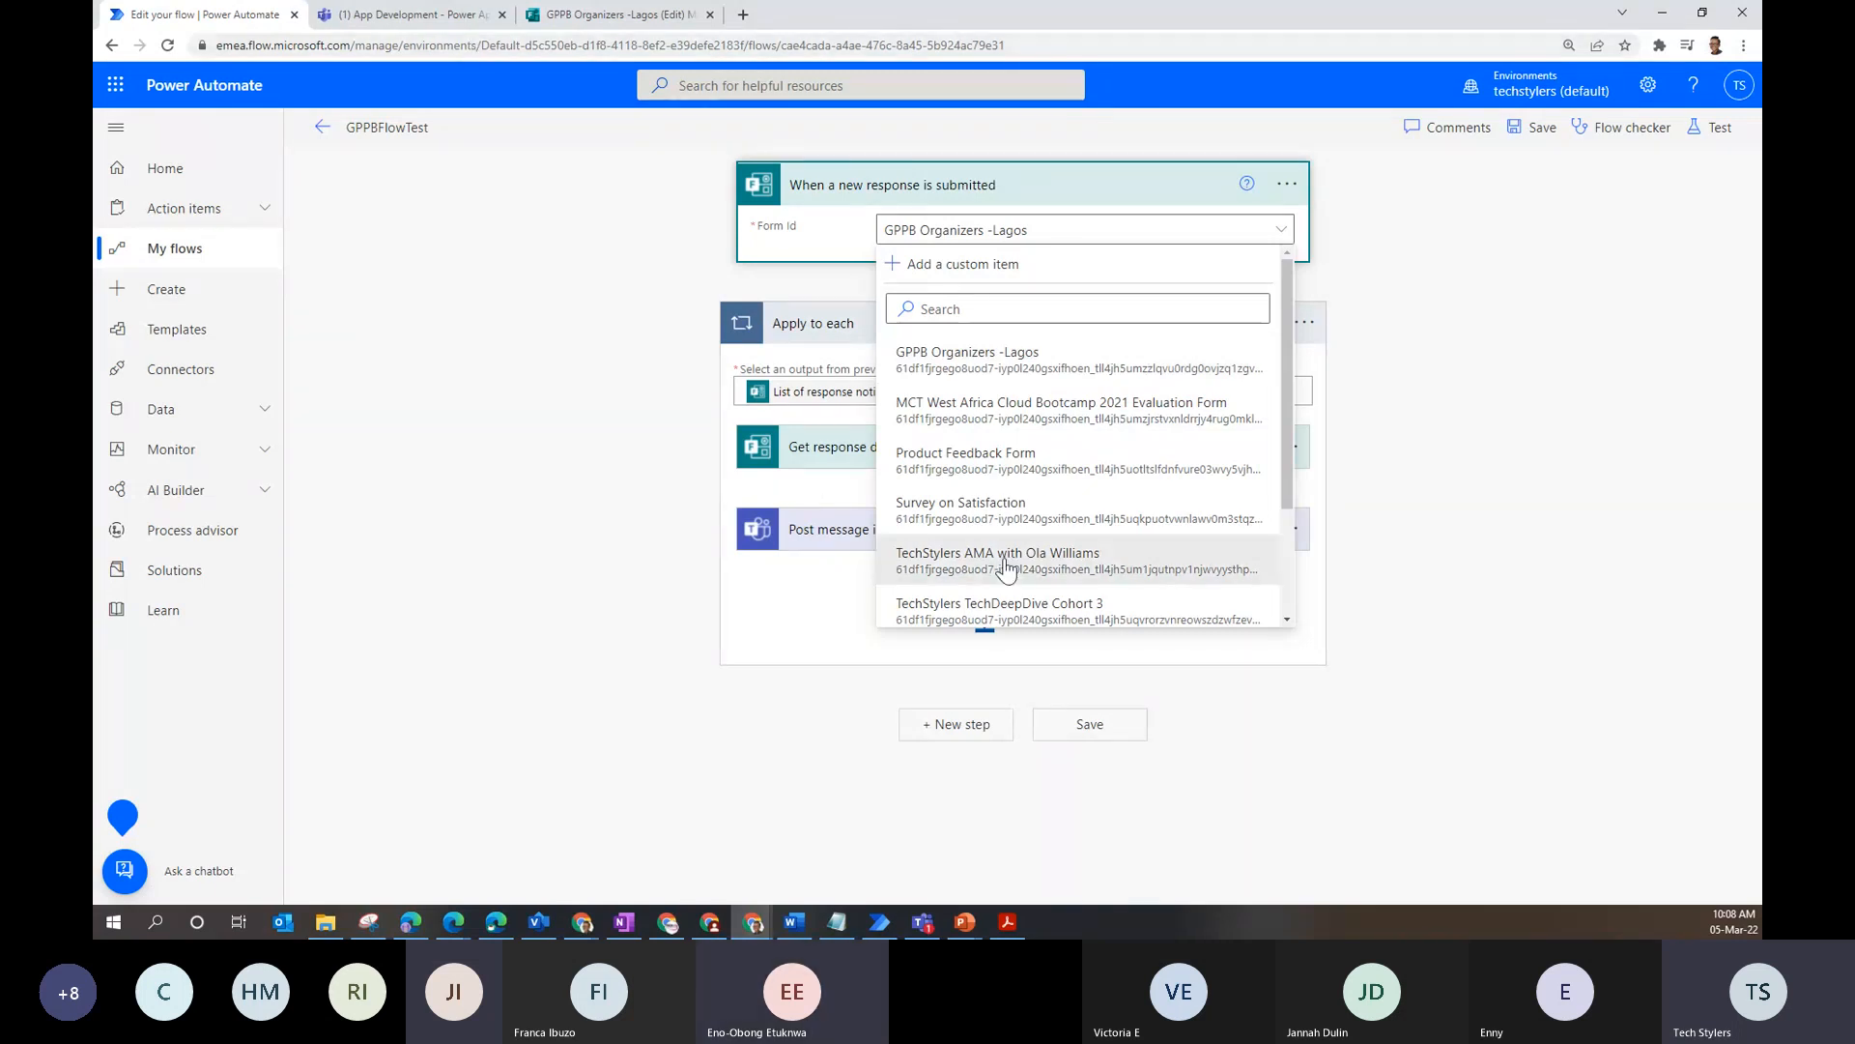
left_click(570, 9)
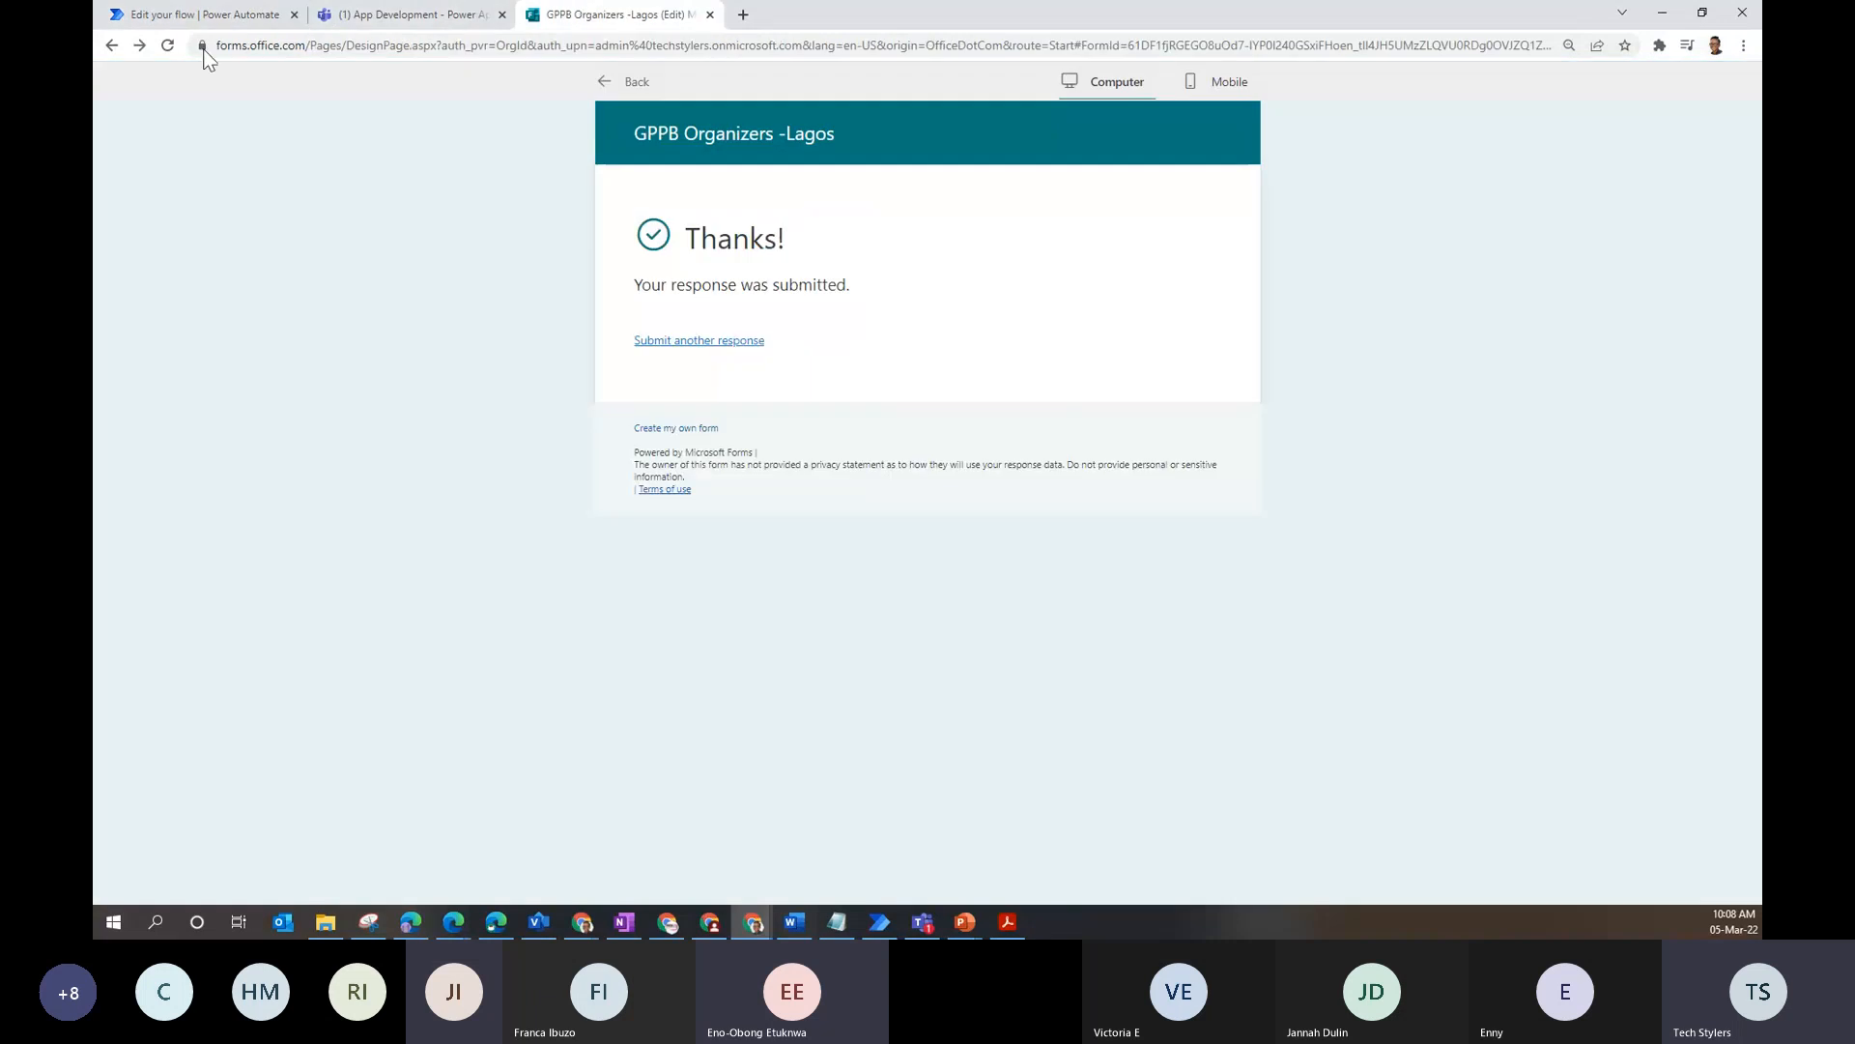
- Open Microsoft Forms home in a new tab from the app launcher and start a new blank form
left_click(112, 46)
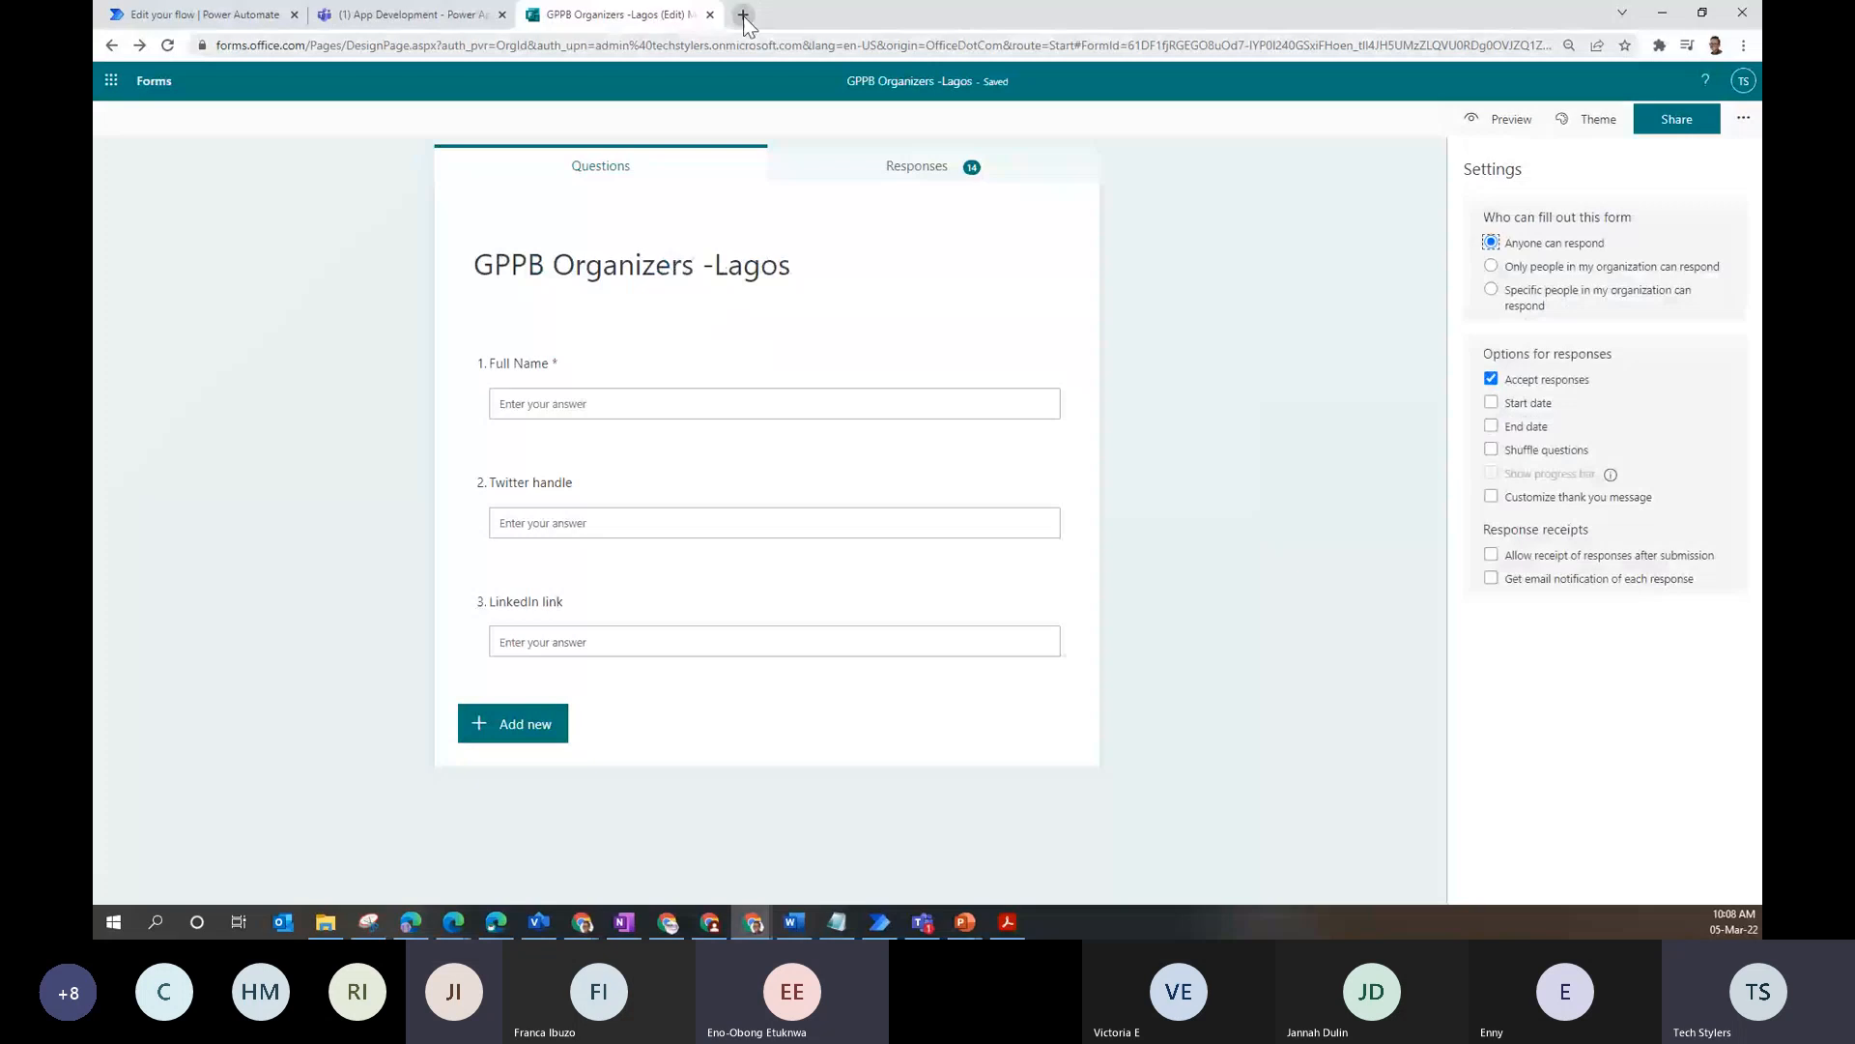
left_click(111, 80)
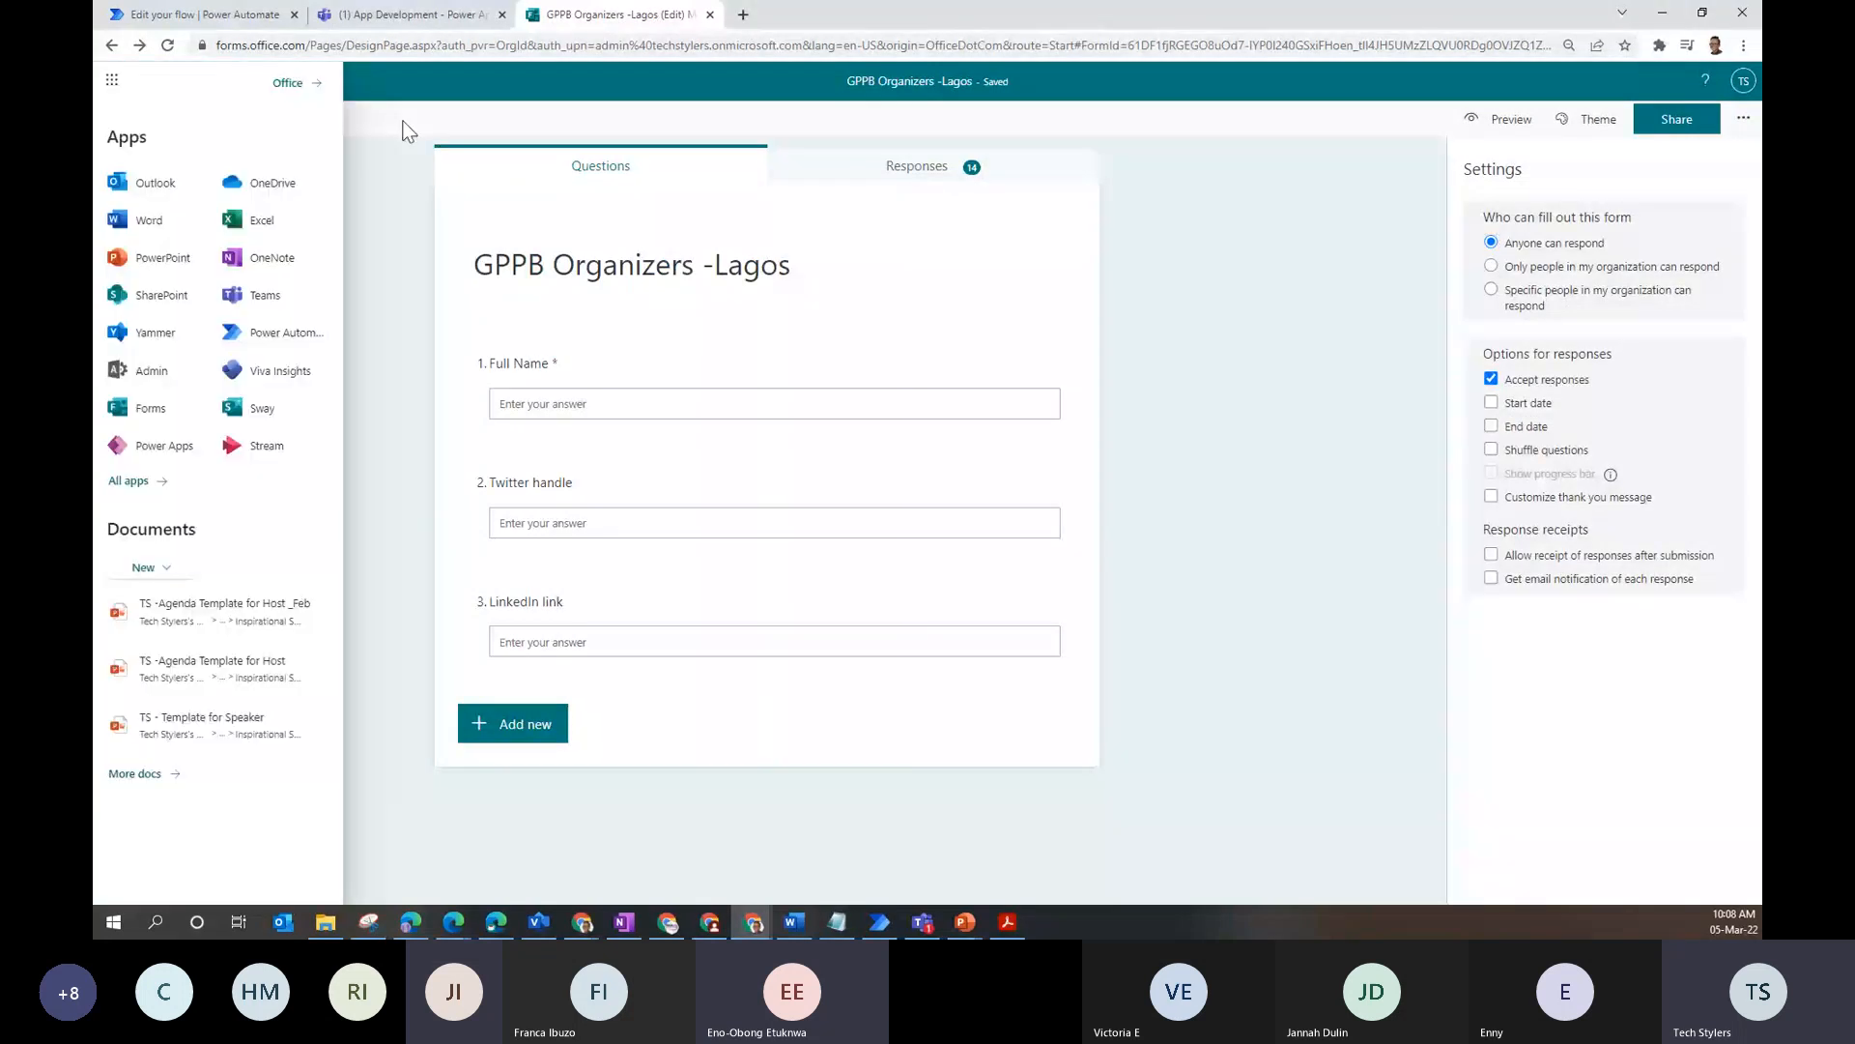
left_click(406, 130)
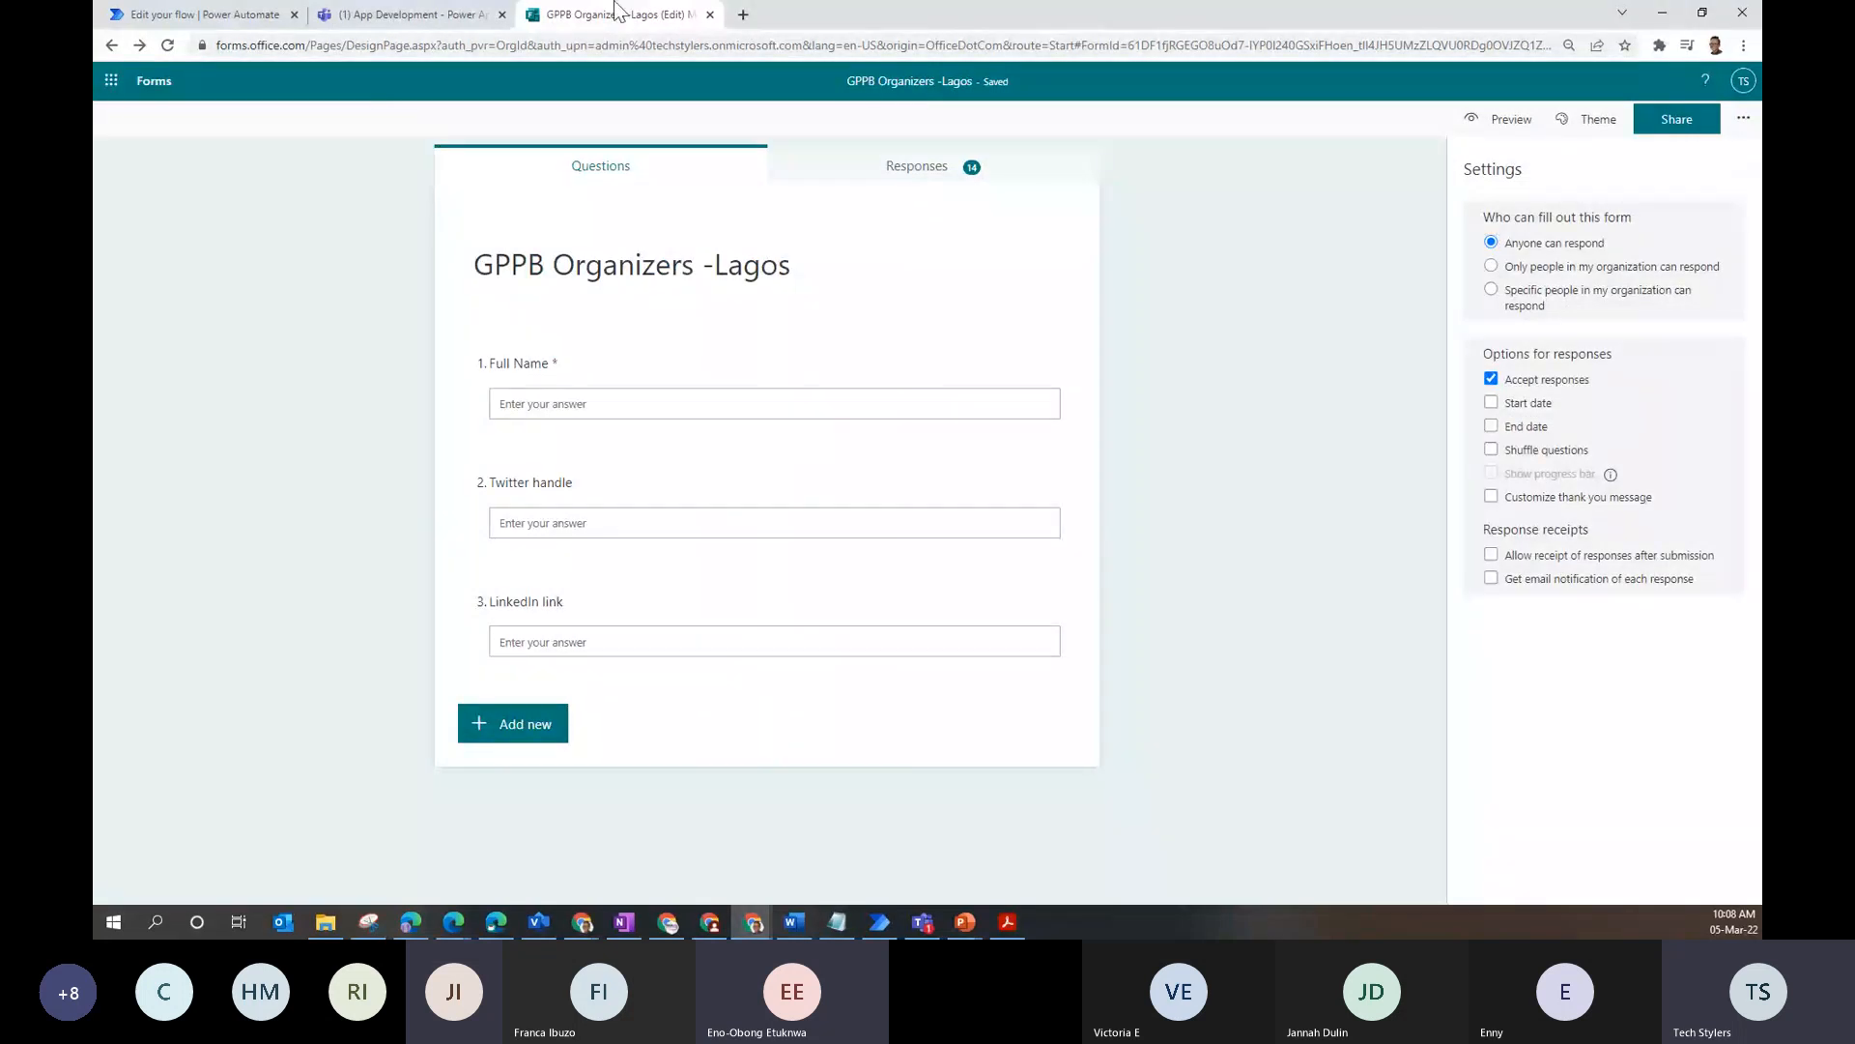
left_click(112, 82)
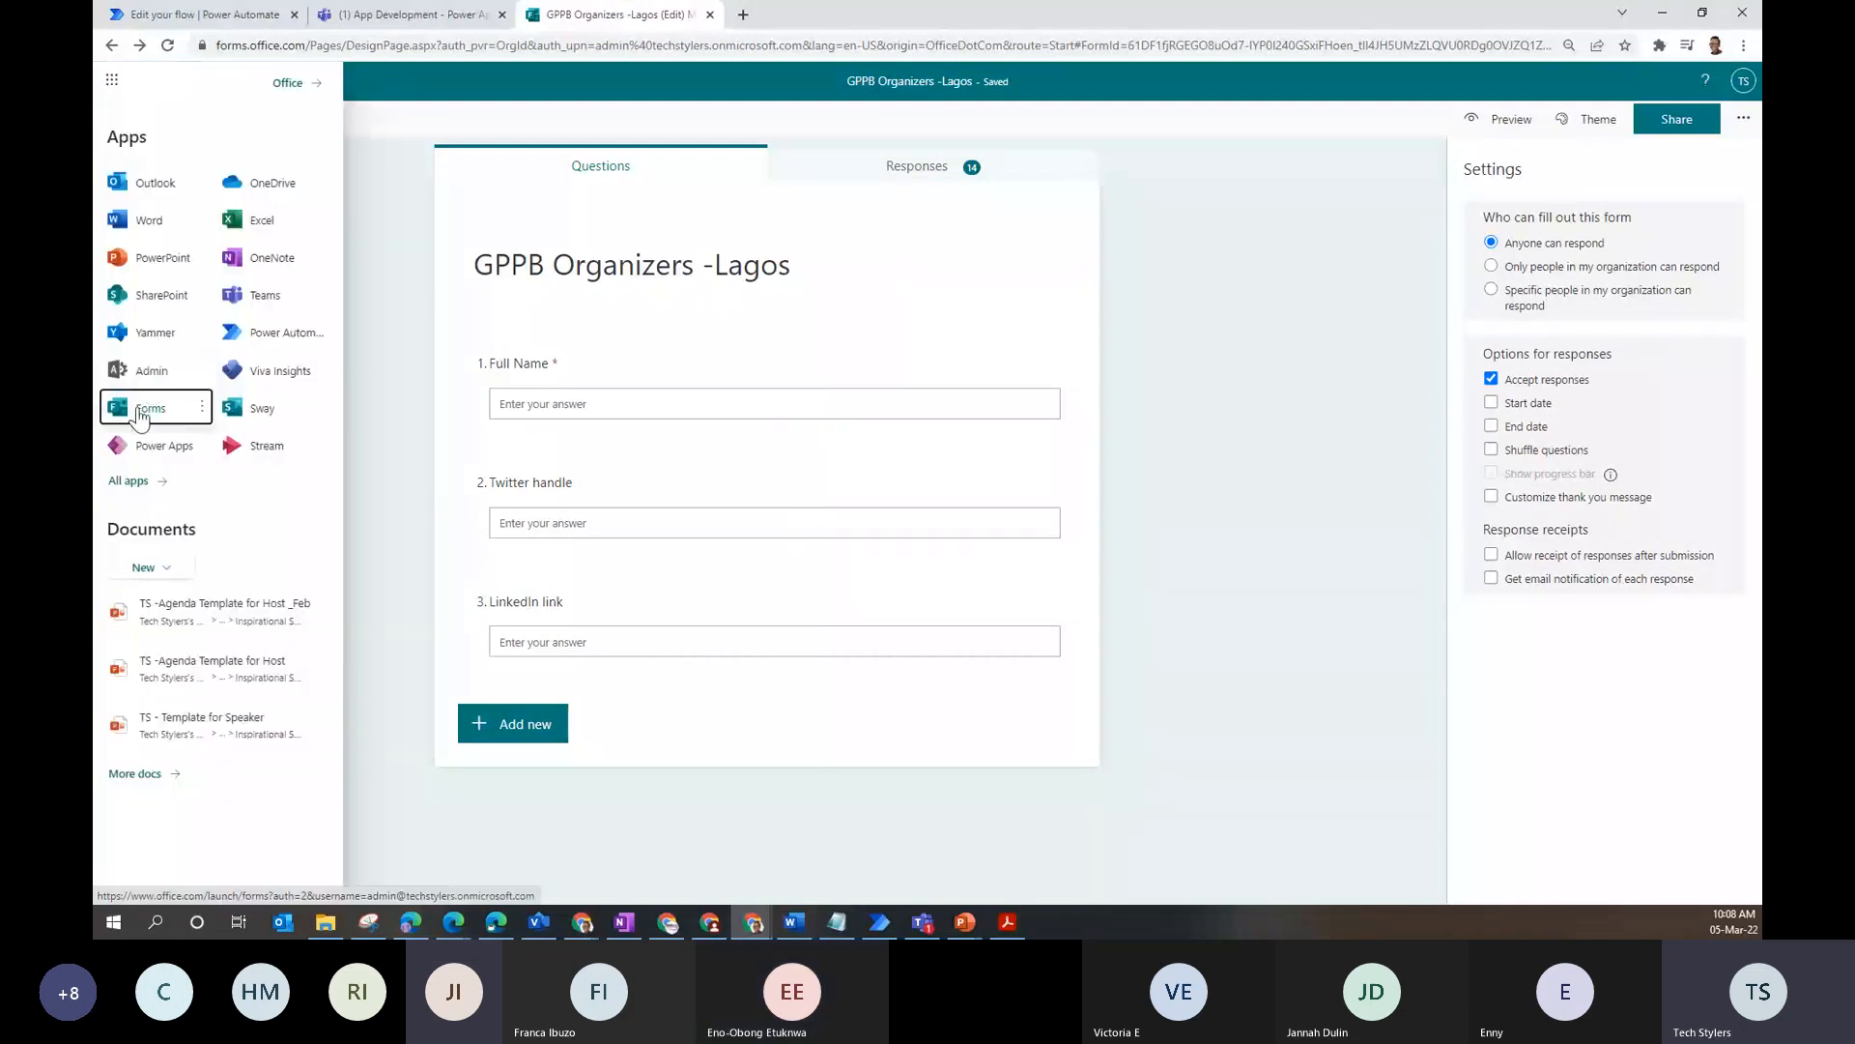
left_click(202, 407)
left_click(232, 435)
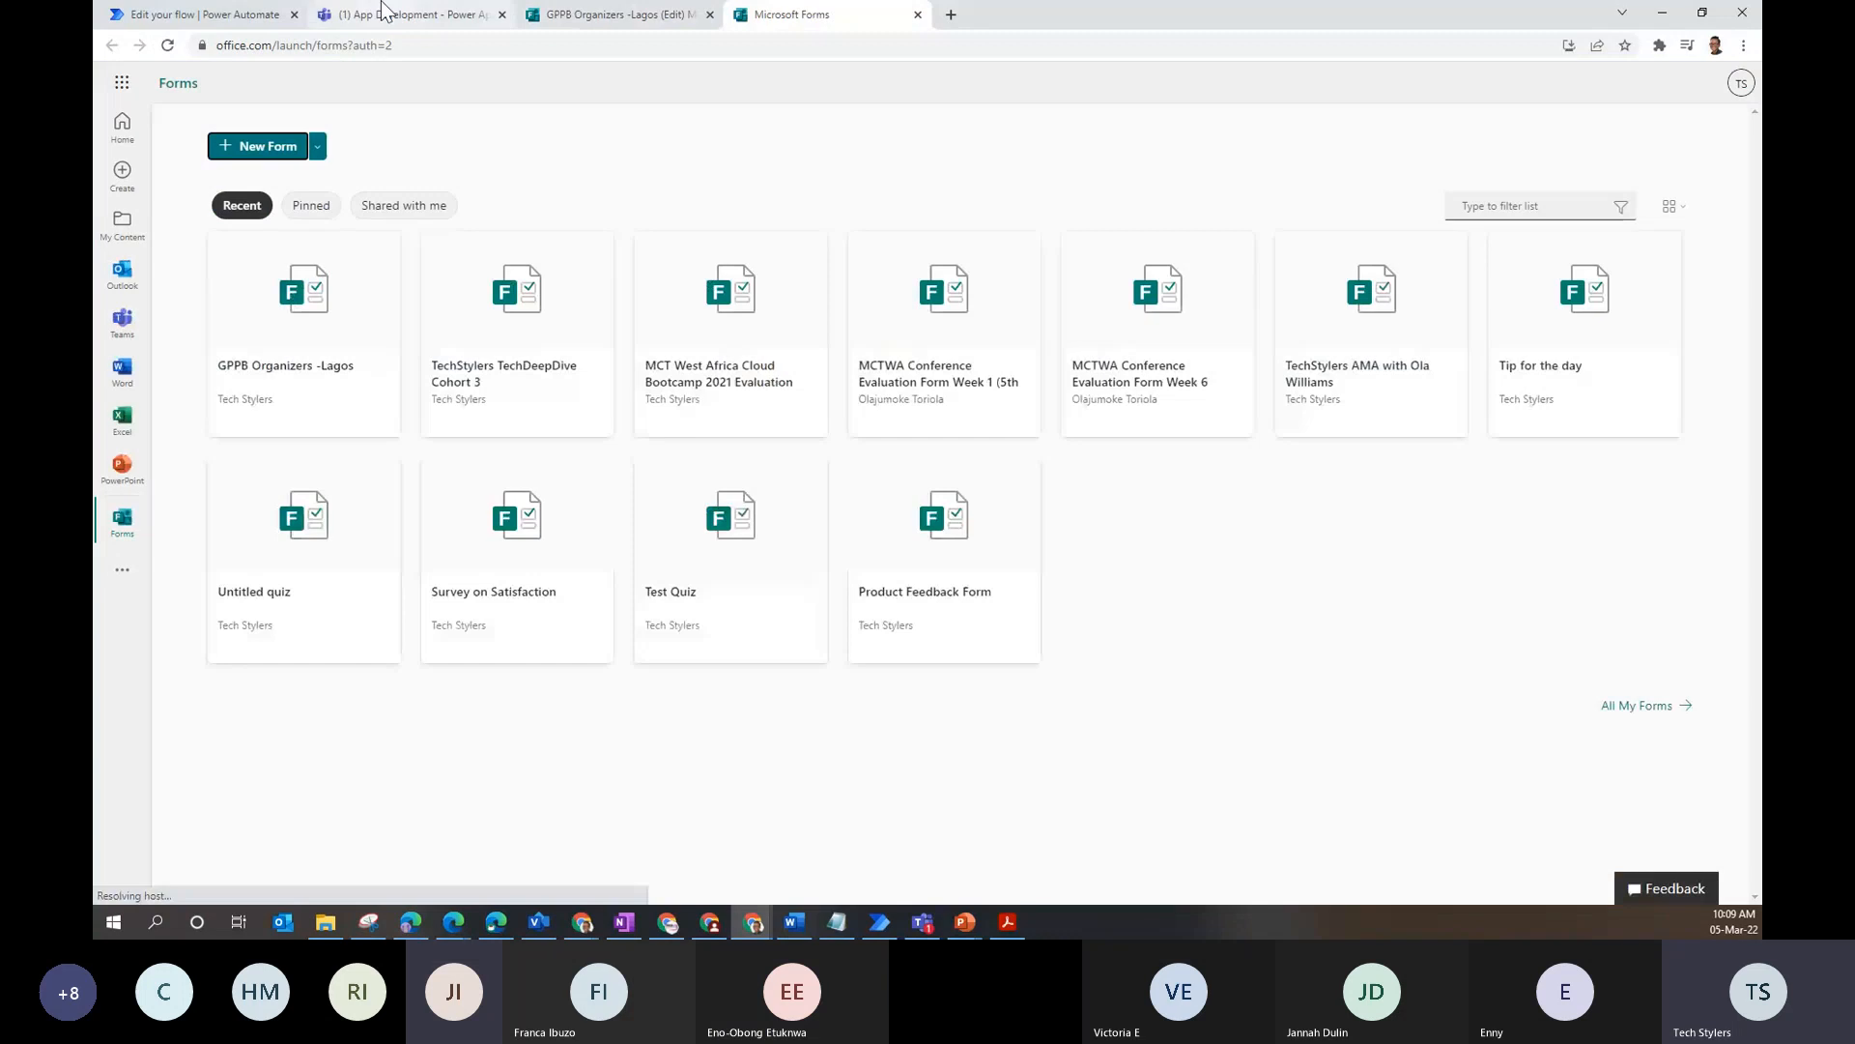
left_click(604, 14)
left_click(863, 15)
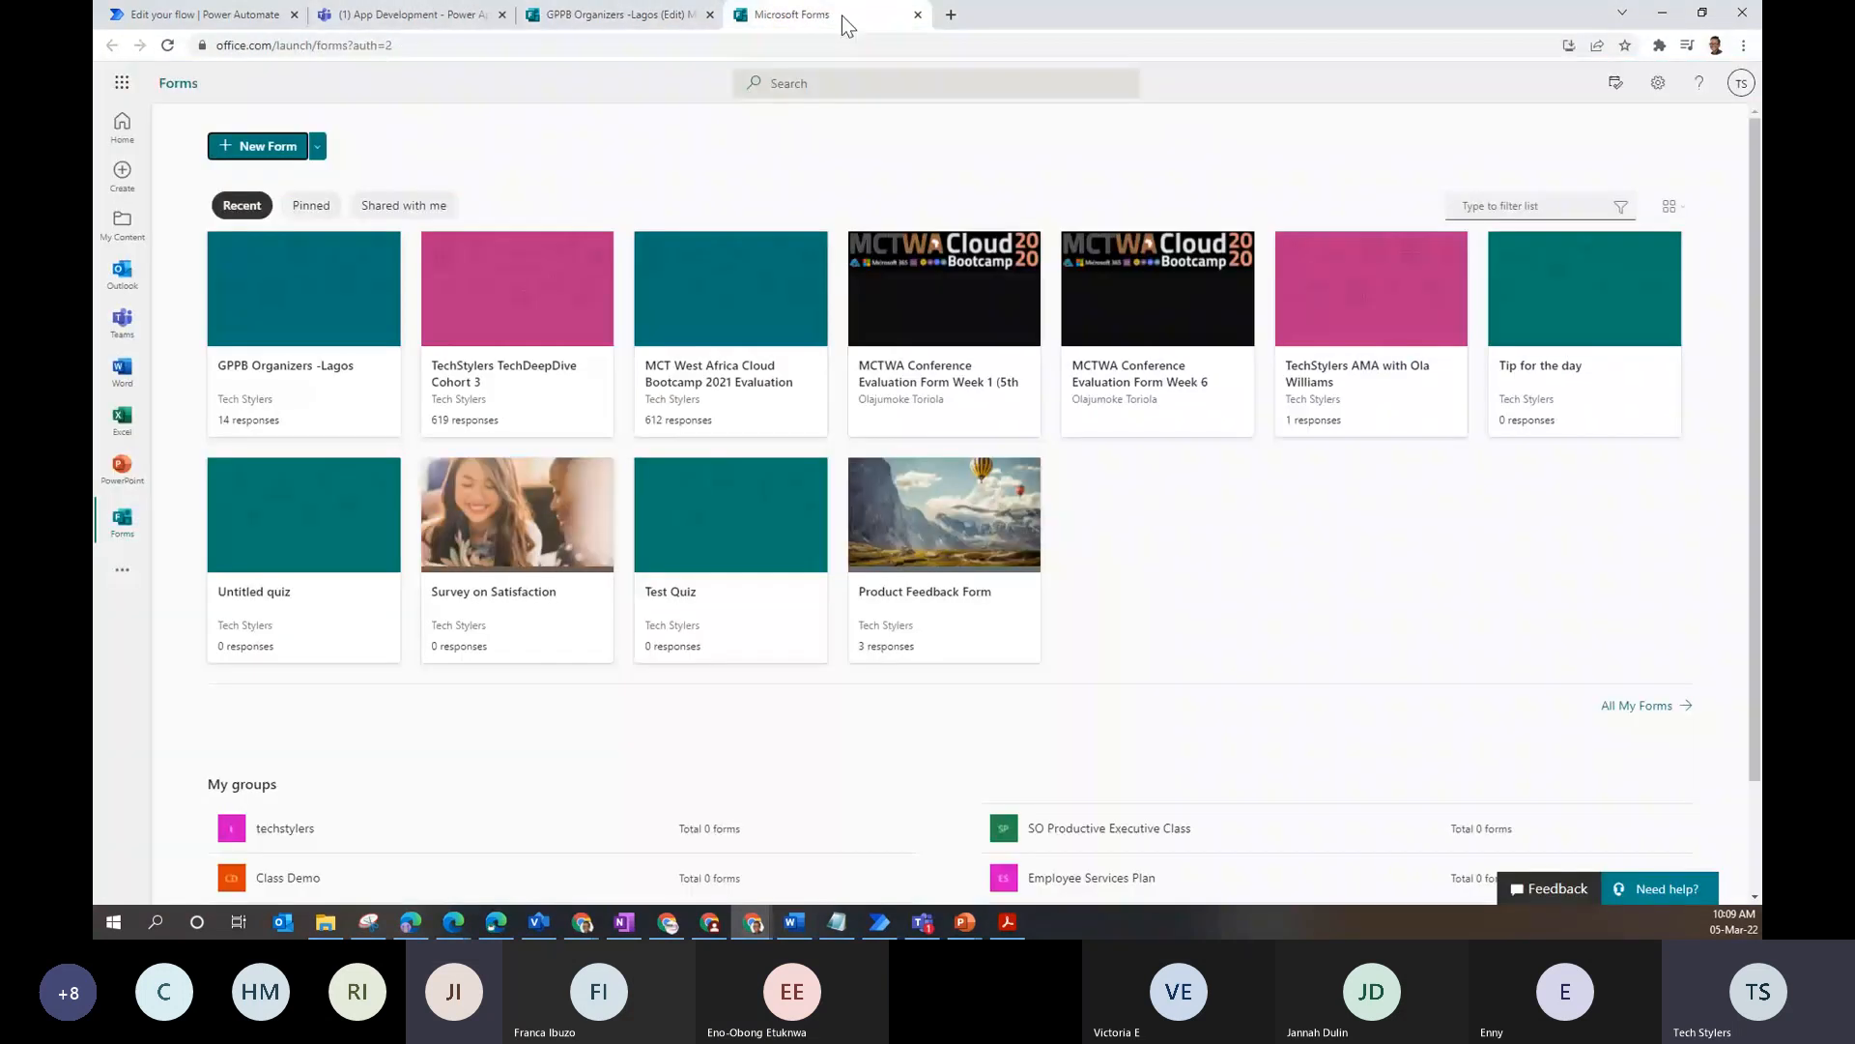
- Title the new form 'Test' and add a 'Name' text question
left_click(798, 252)
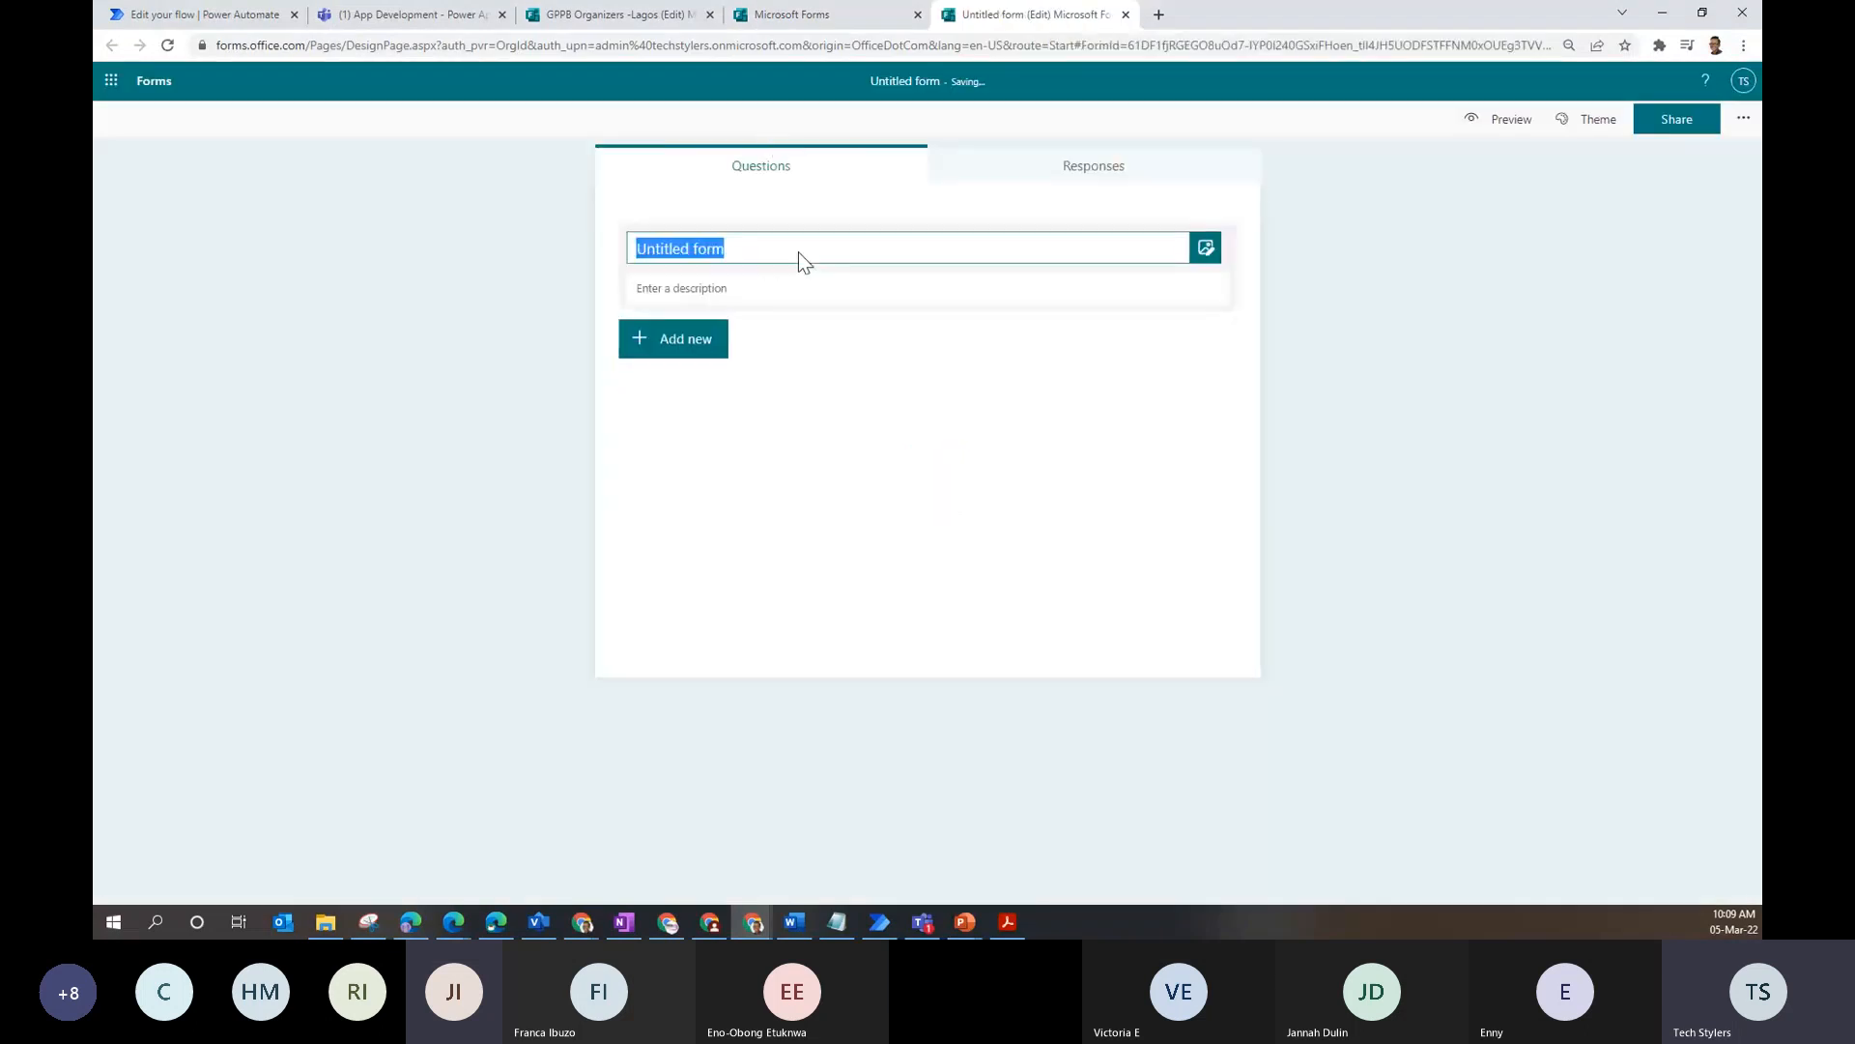
type("T")
type("es")
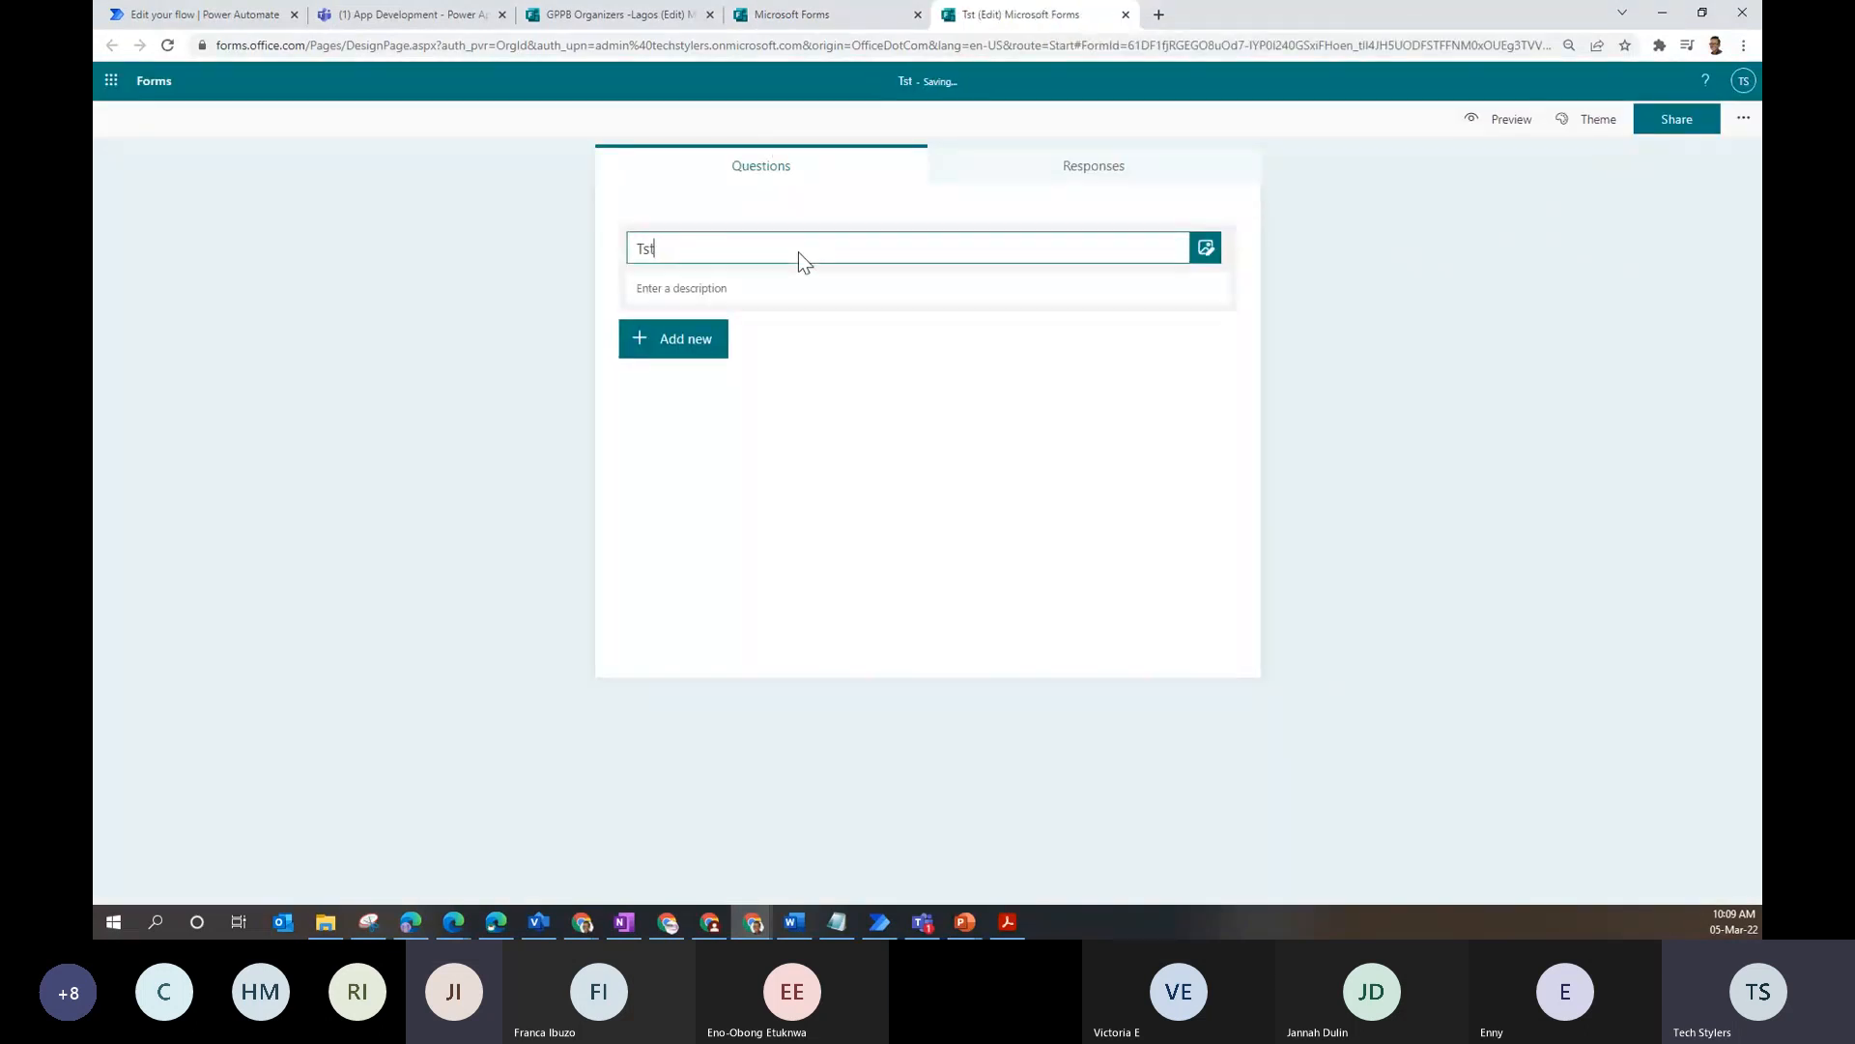
type("t")
left_click(684, 348)
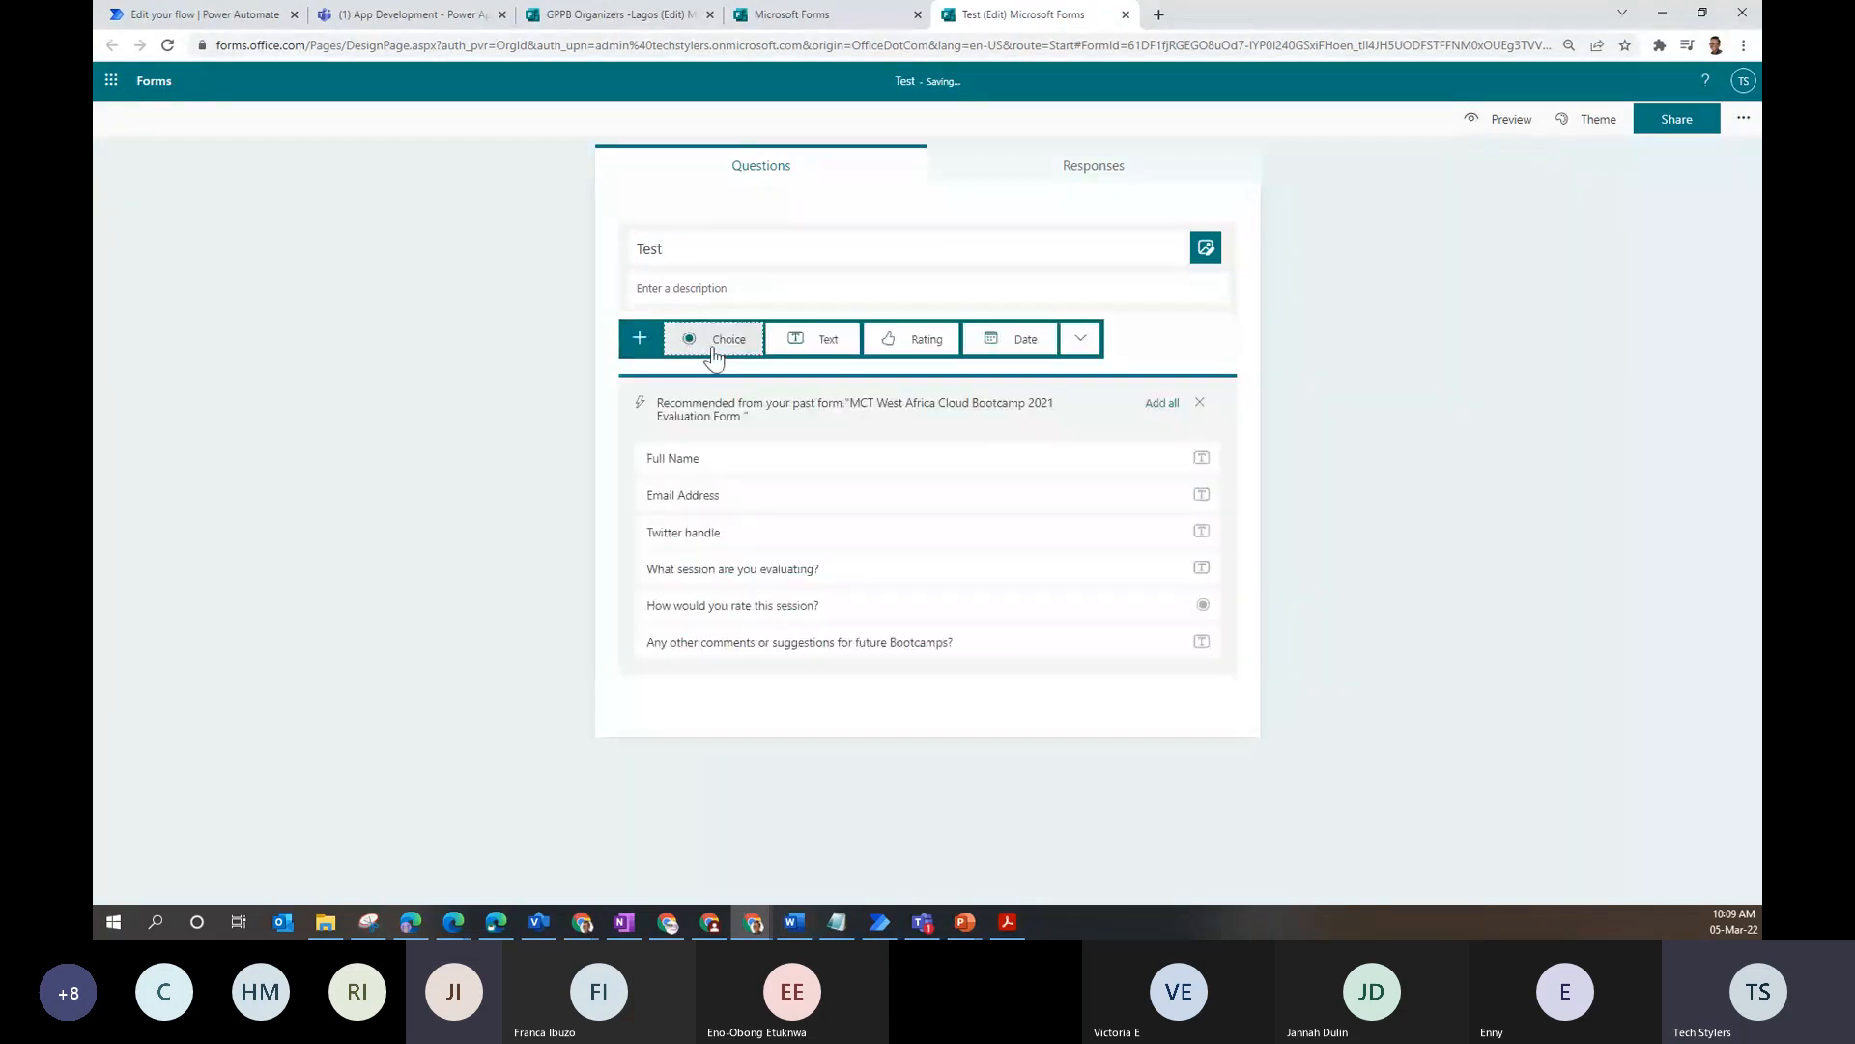
left_click(828, 340)
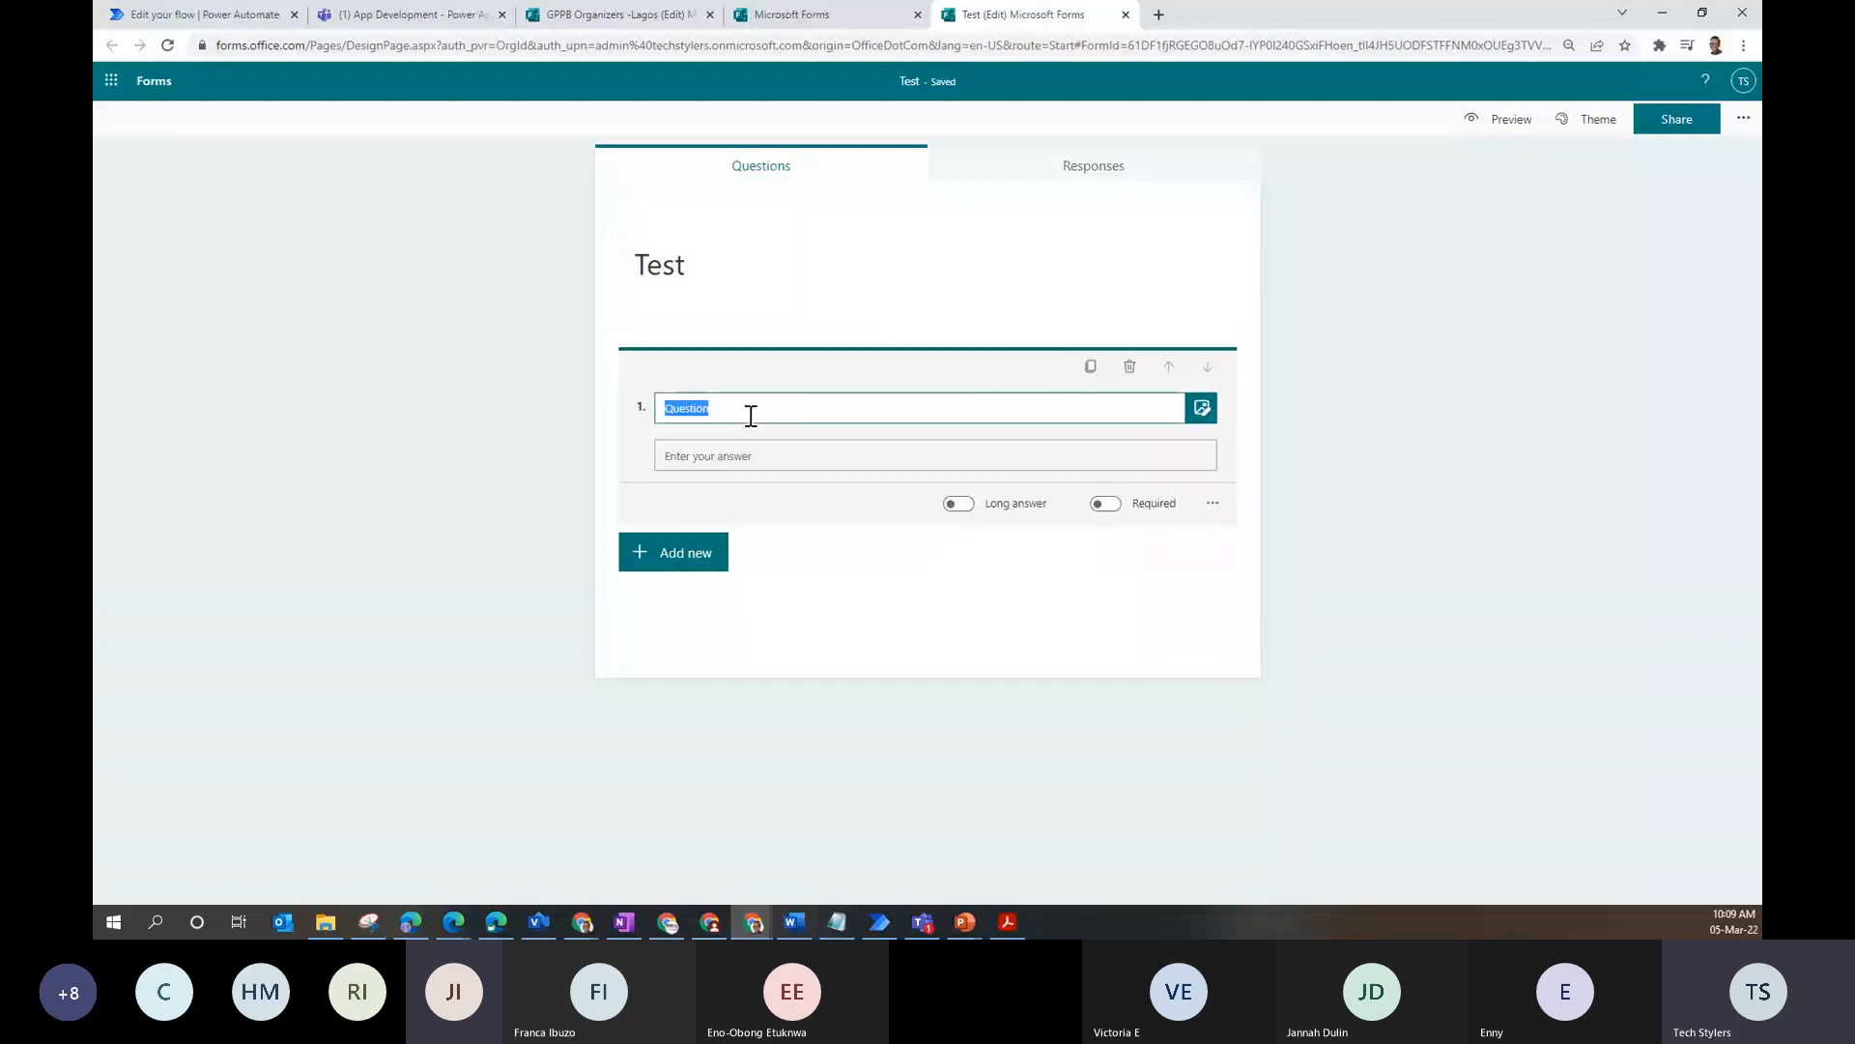
type("Name")
left_click(1211, 469)
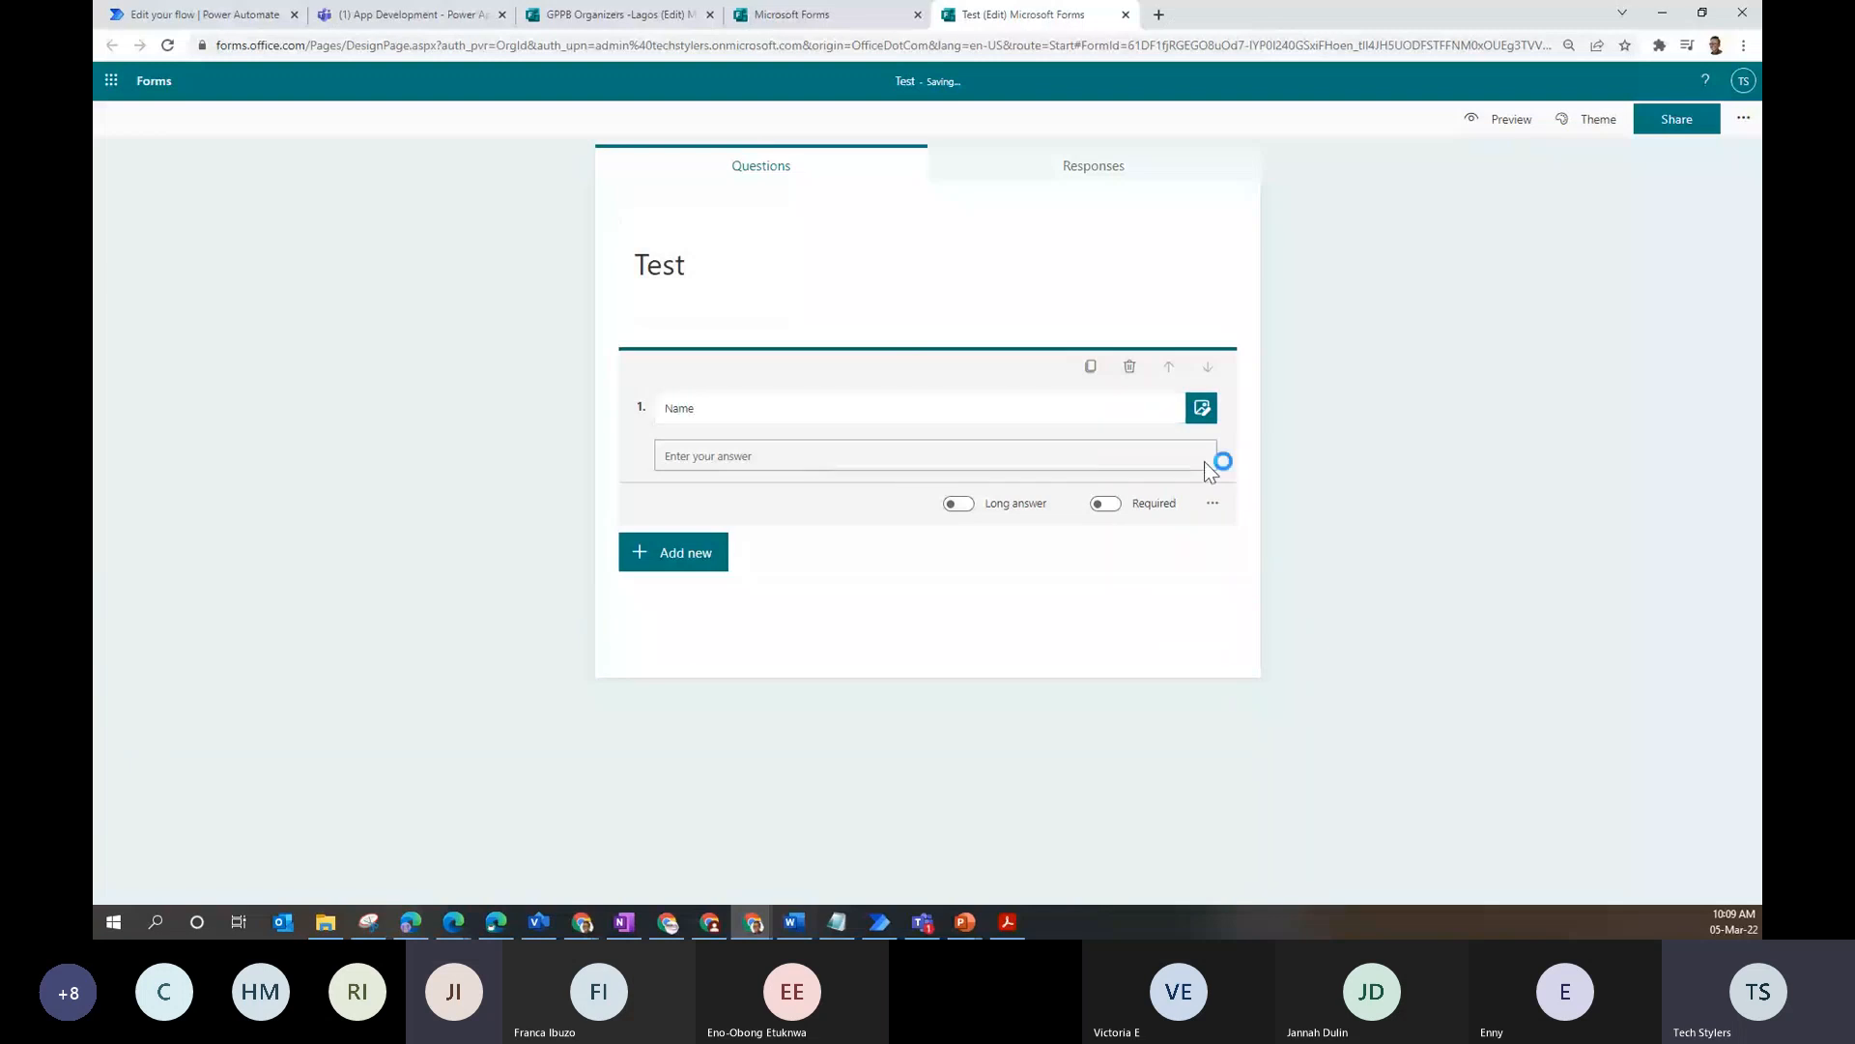
- Add a 'Gender' choice question with all four suggested options, then return to GPPB Organizers -Lagos
left_click(665, 565)
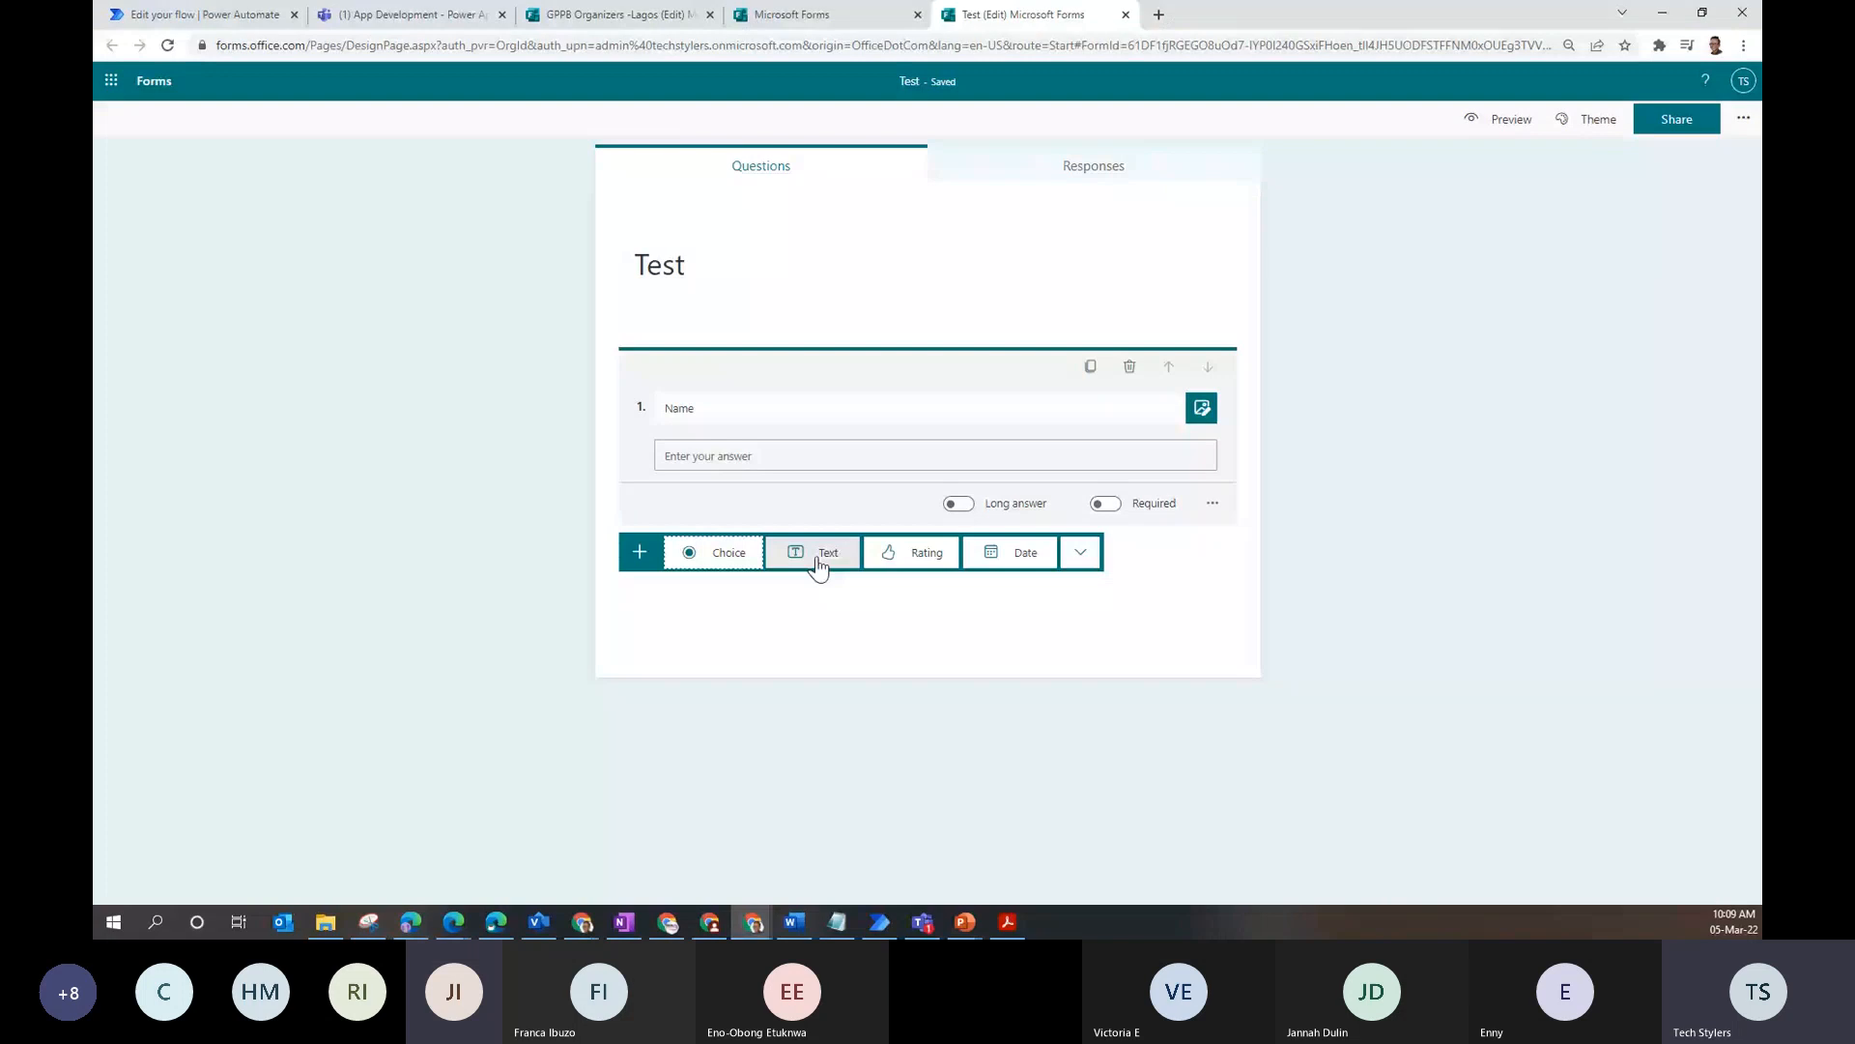
left_click(720, 552)
type("Gen")
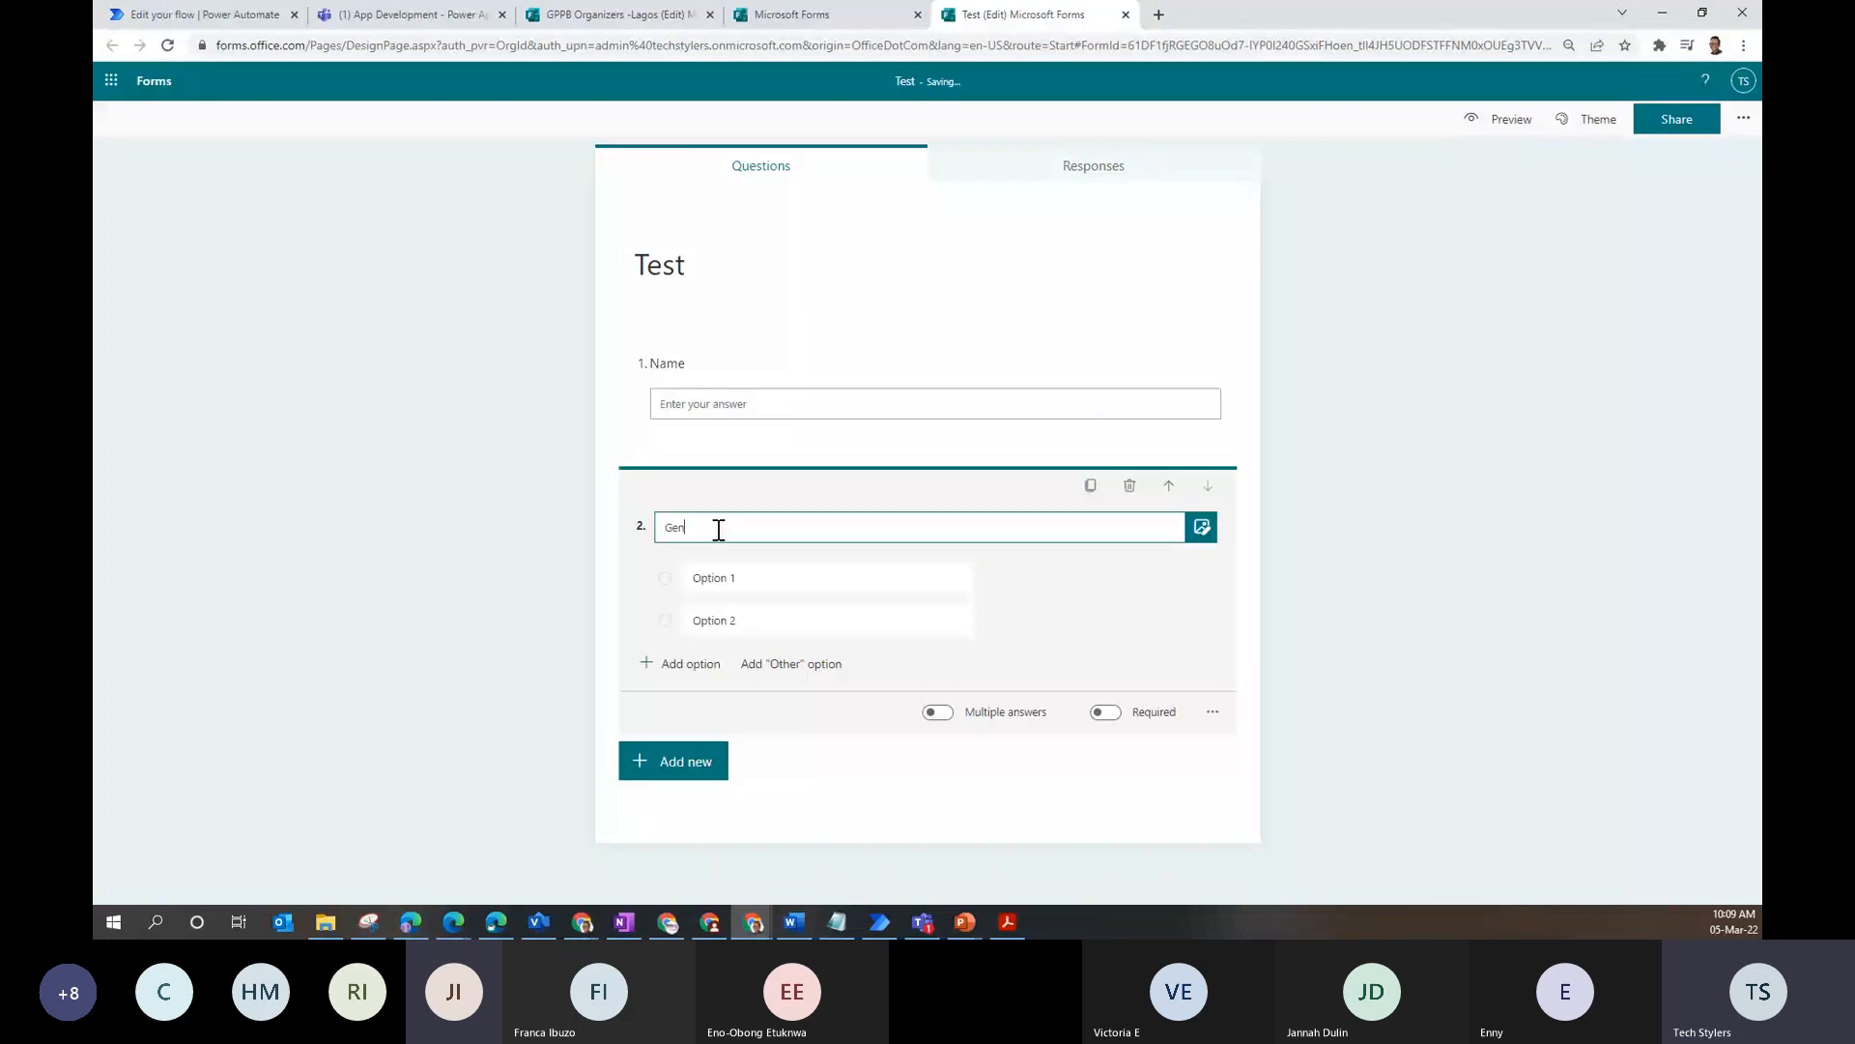
type("der")
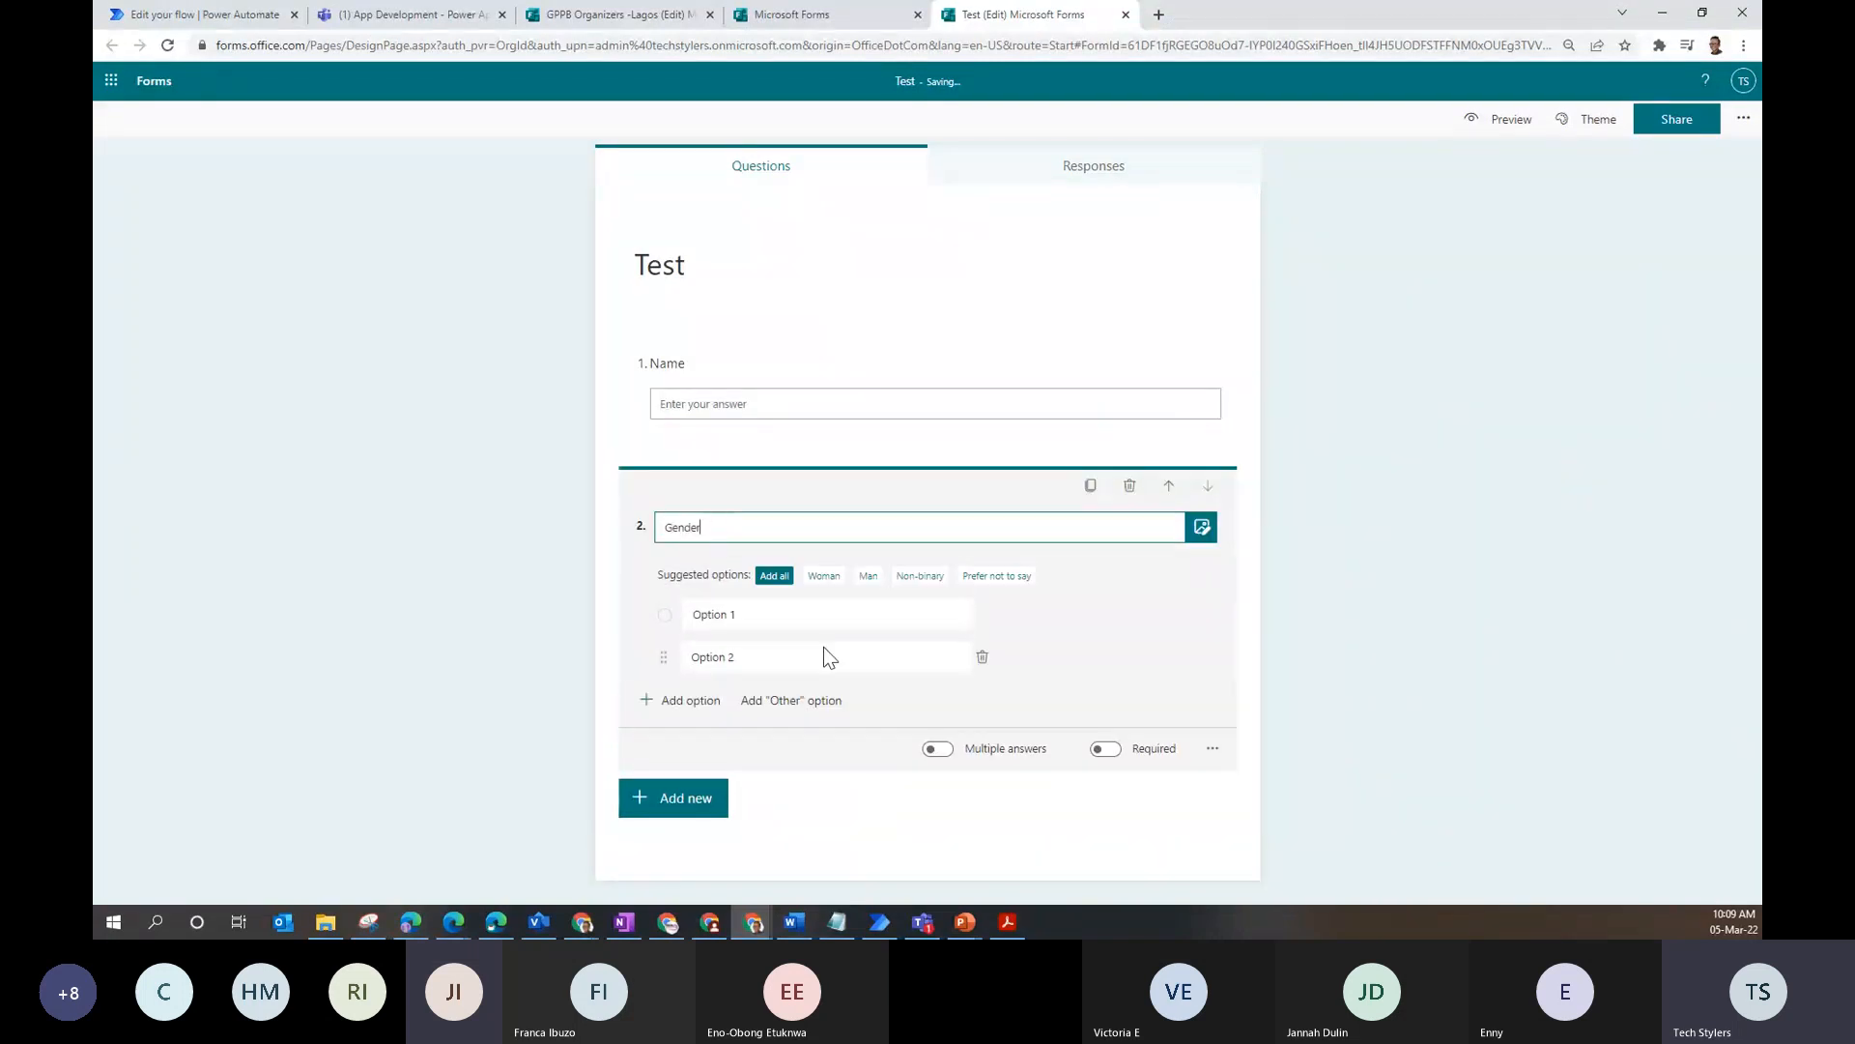
left_click(773, 577)
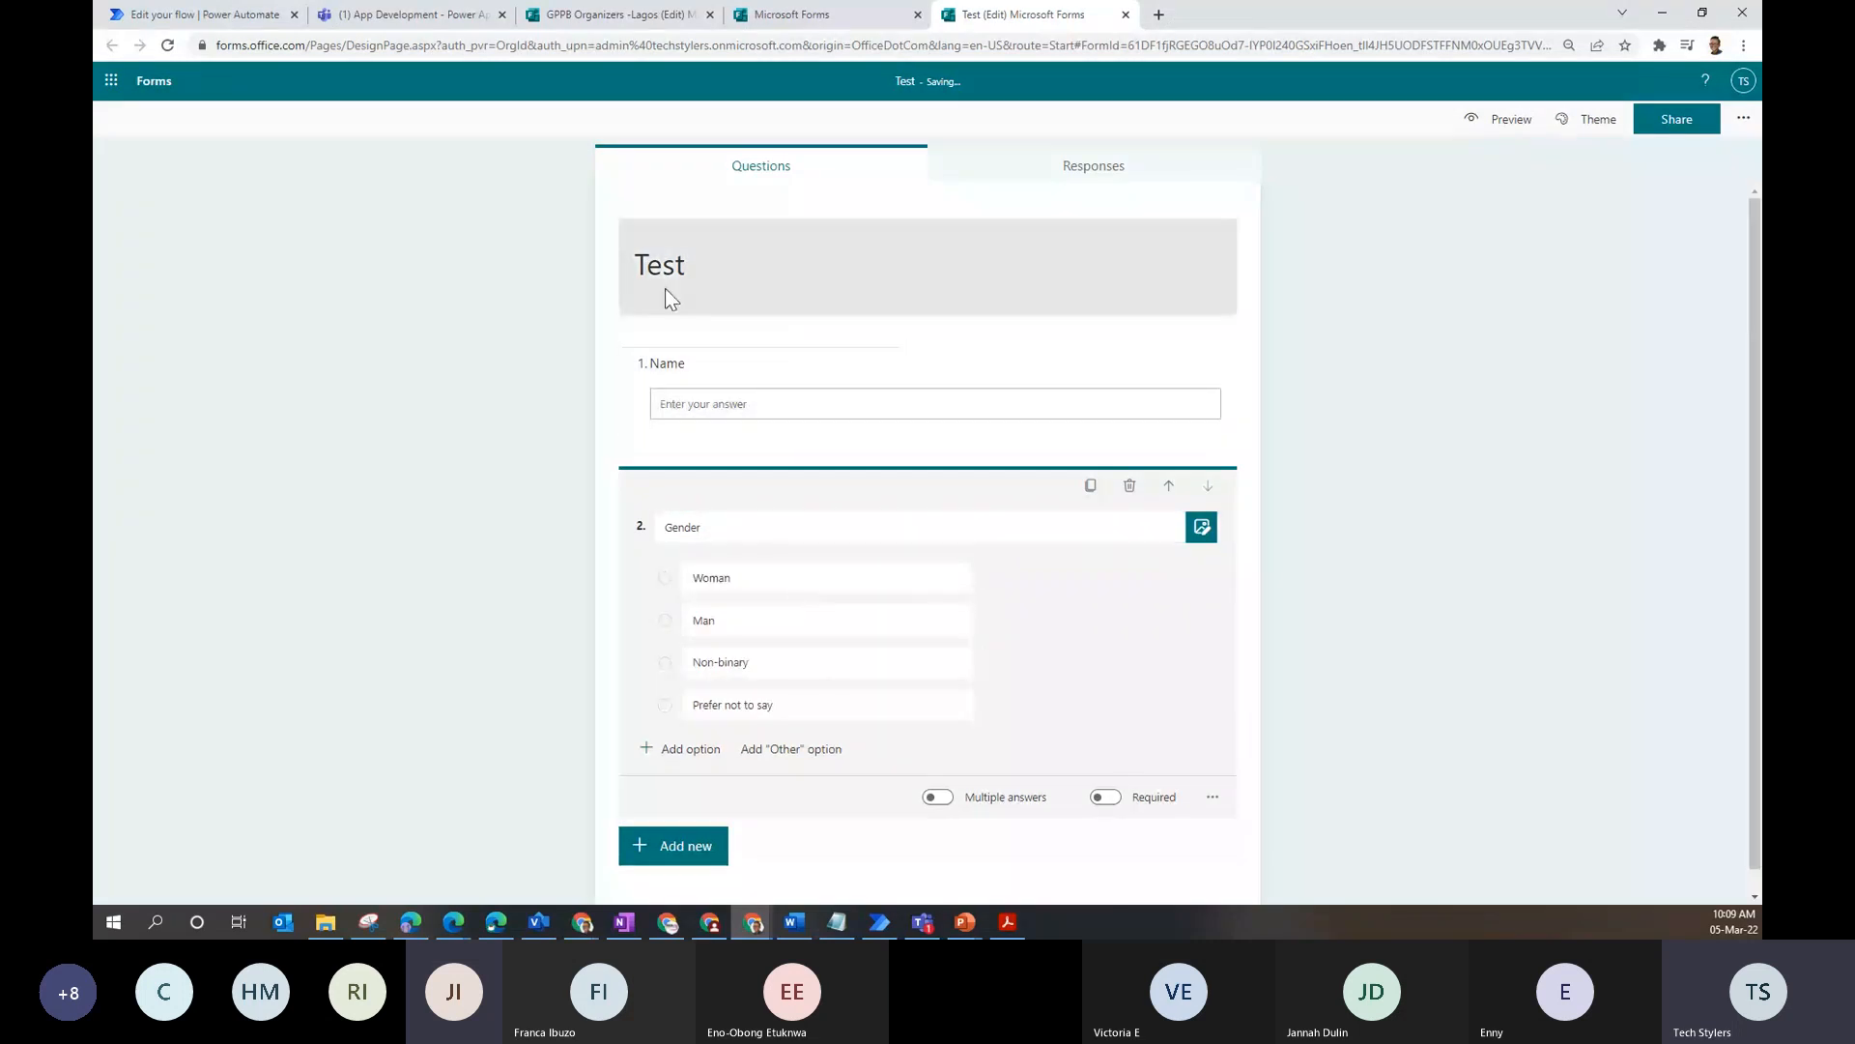
left_click(717, 274)
left_click(500, 289)
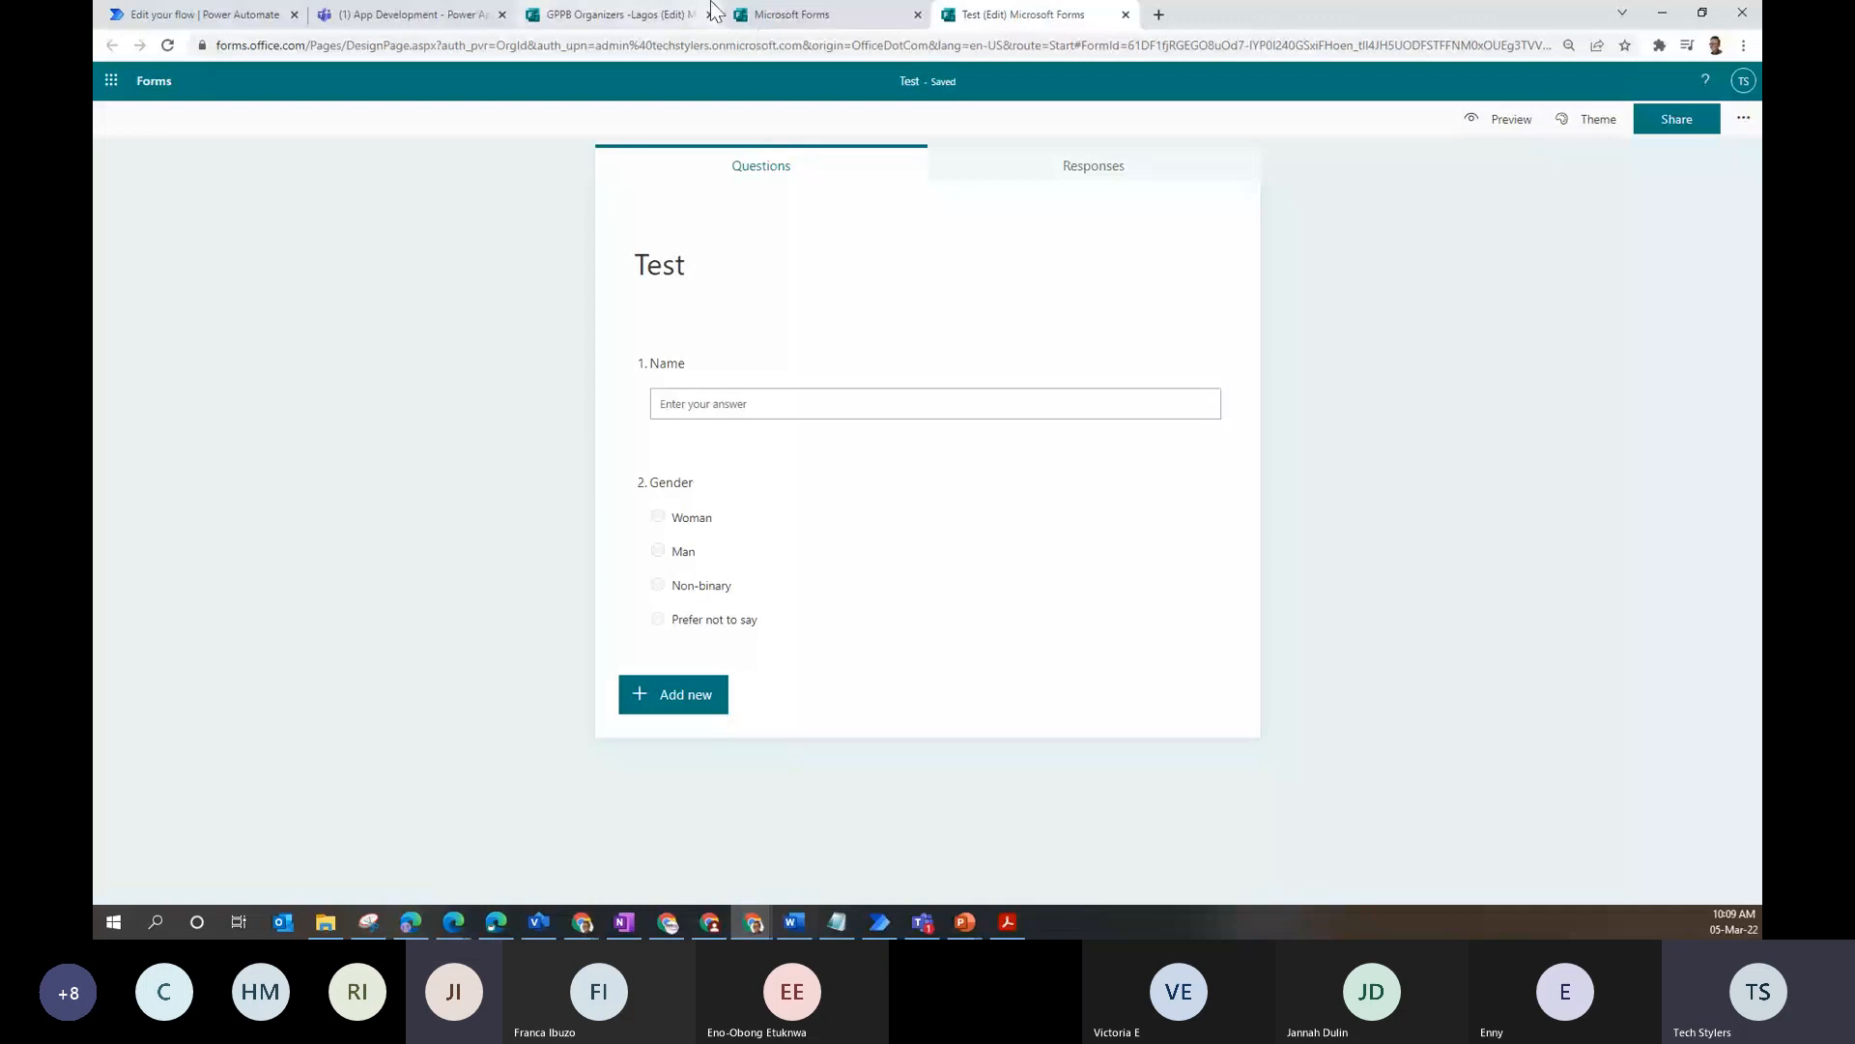
left_click(641, 14)
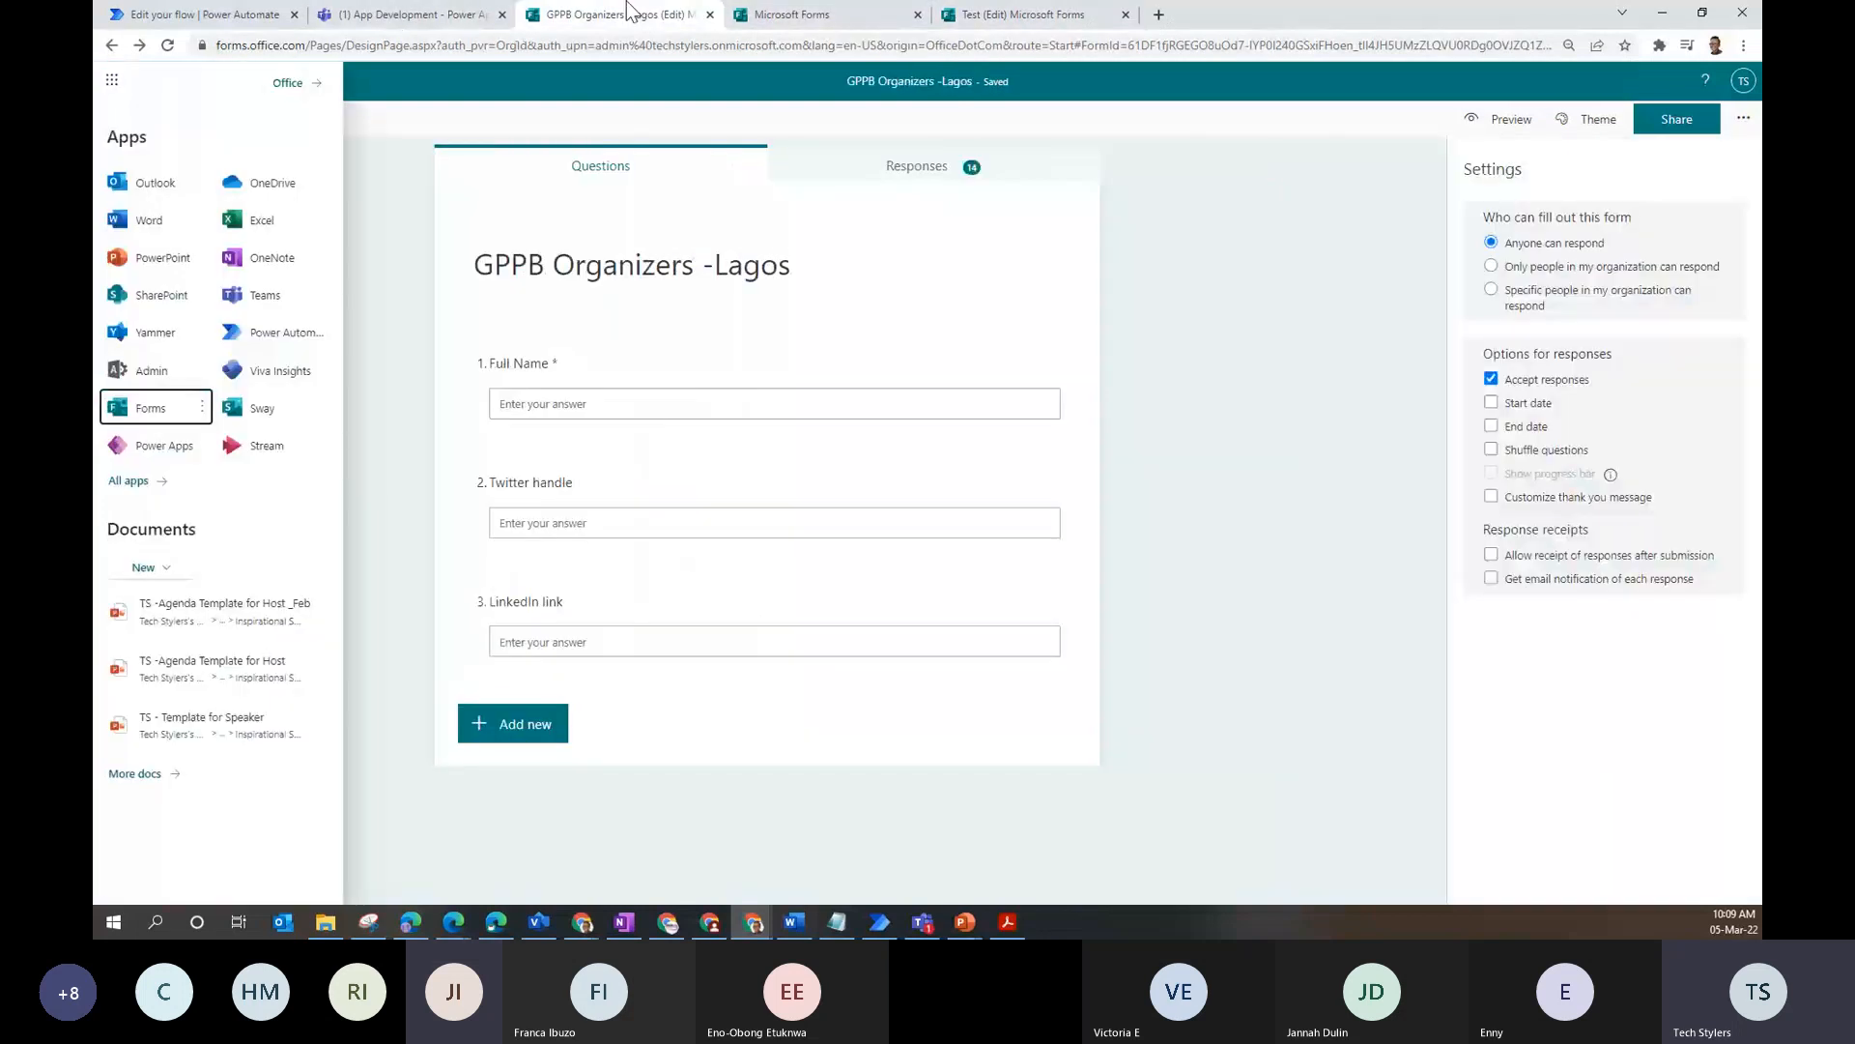
- Leave the flow editor for the flow templates gallery
key("ctrl+Tab")
left_click(224, 13)
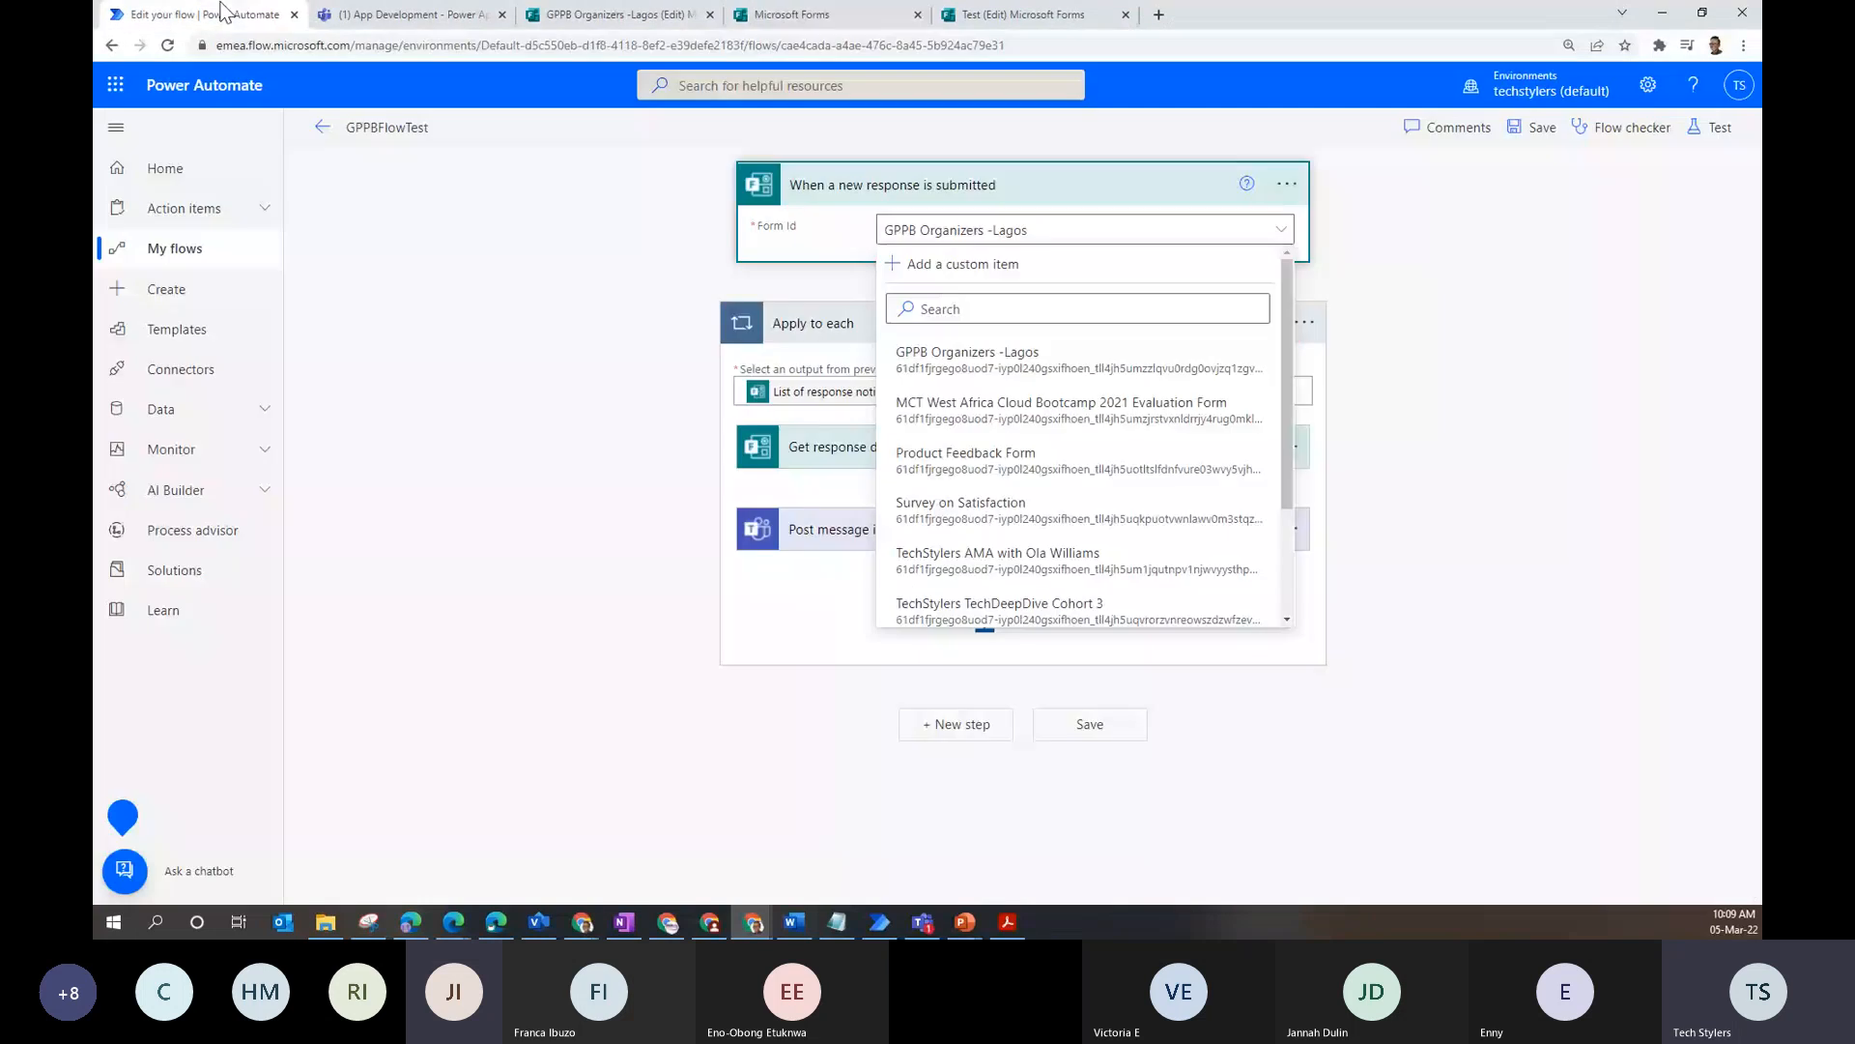
left_click(323, 128)
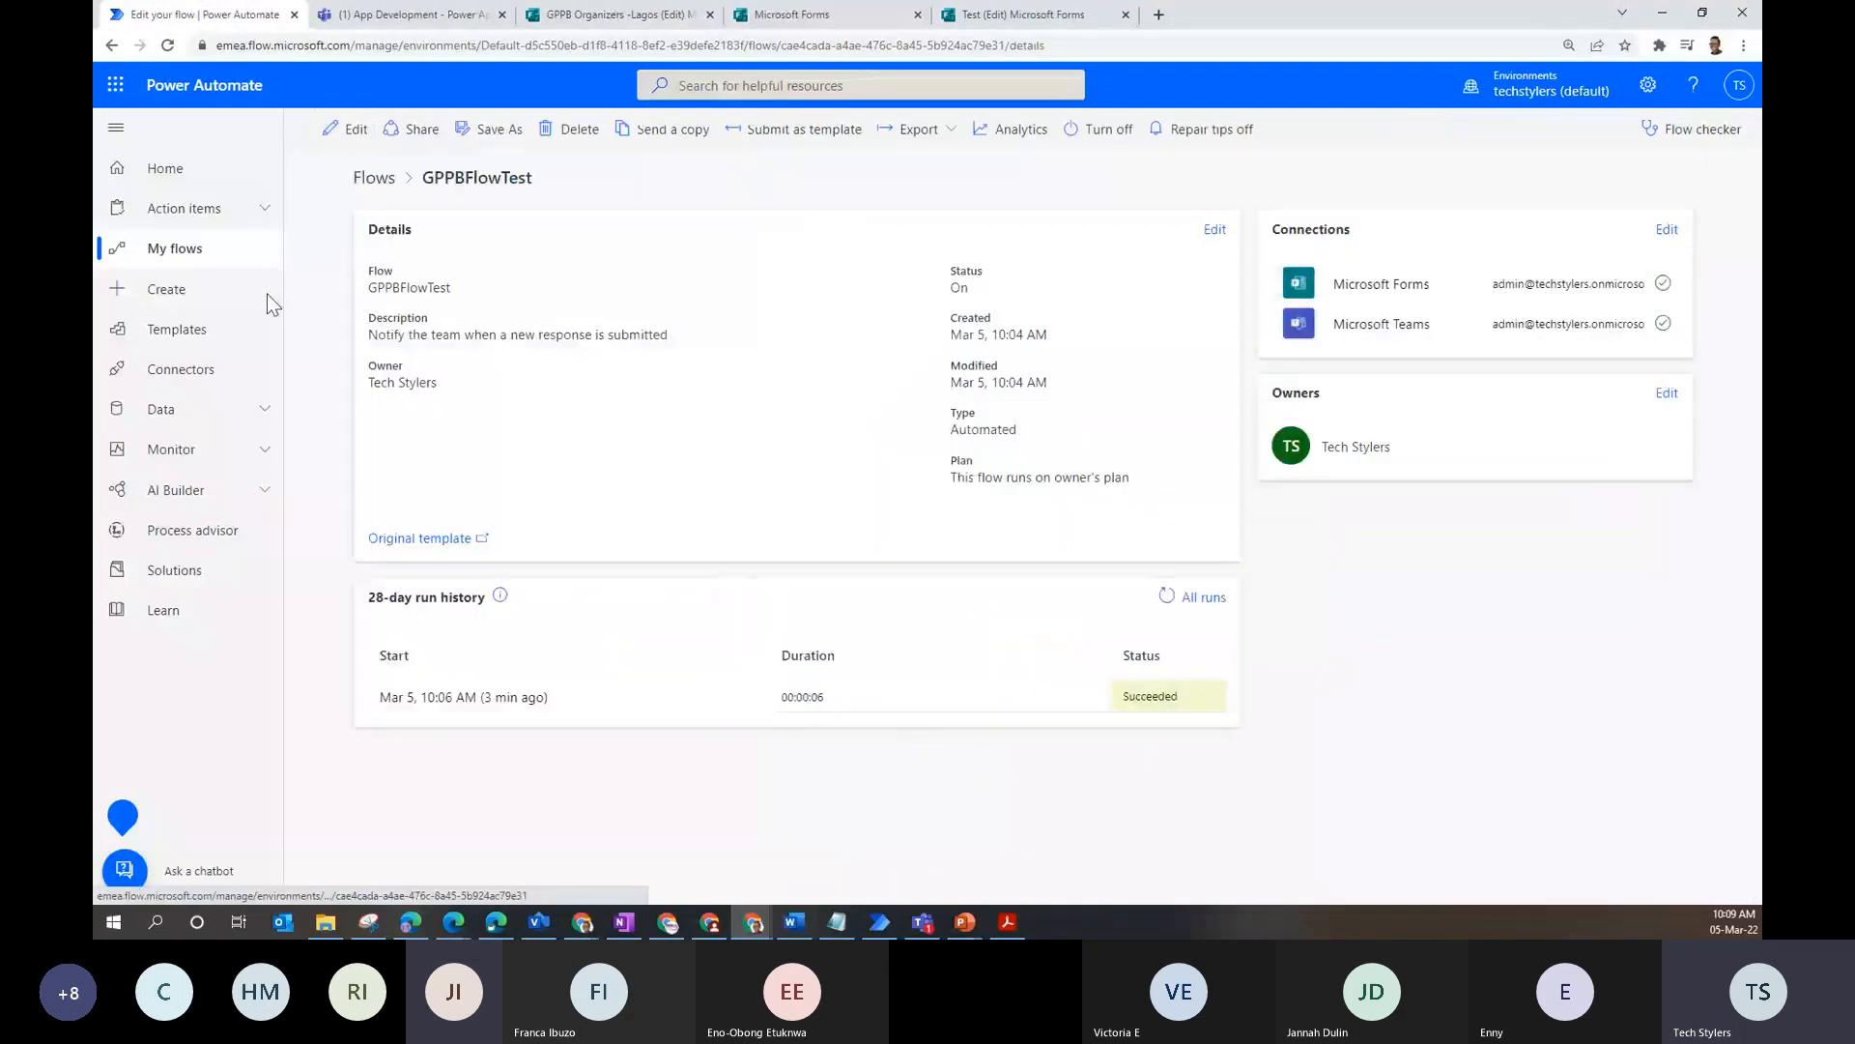
left_click(207, 340)
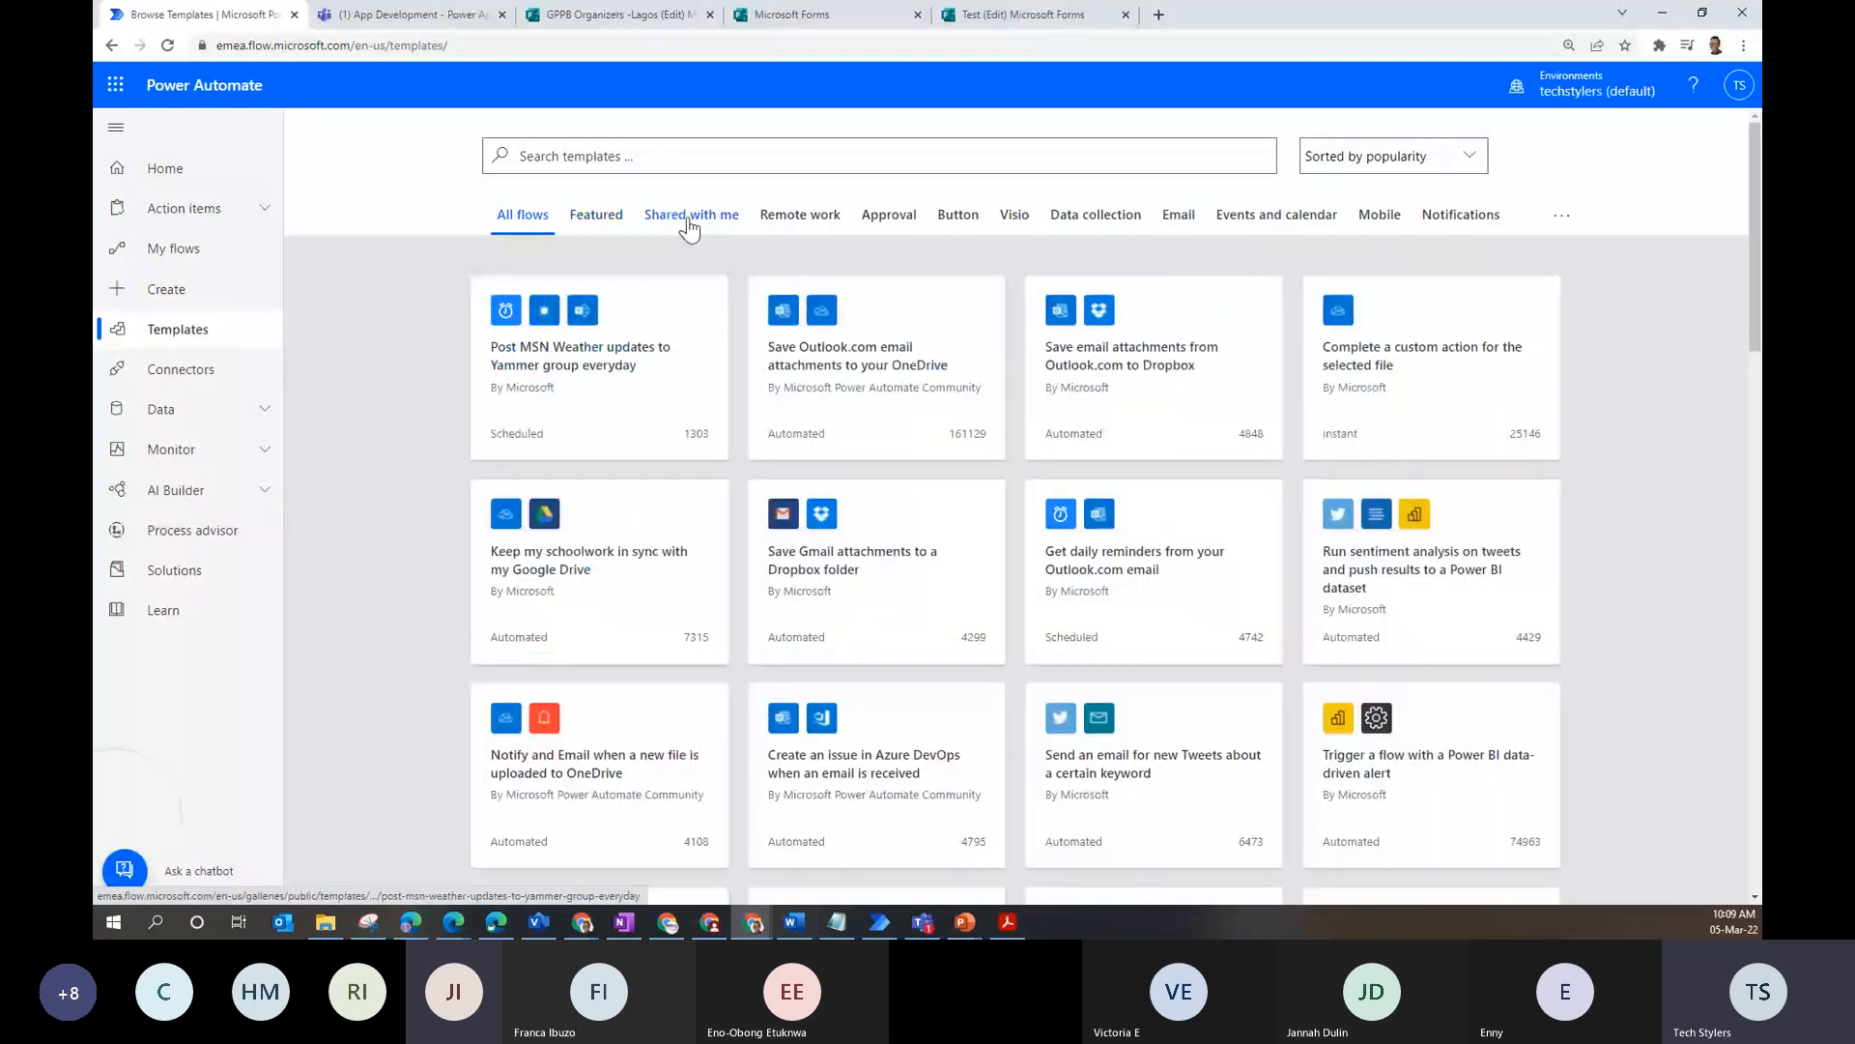
- Search templates for 'forms' and open 'Notify the team when a new response is submitted'
left_click(581, 160)
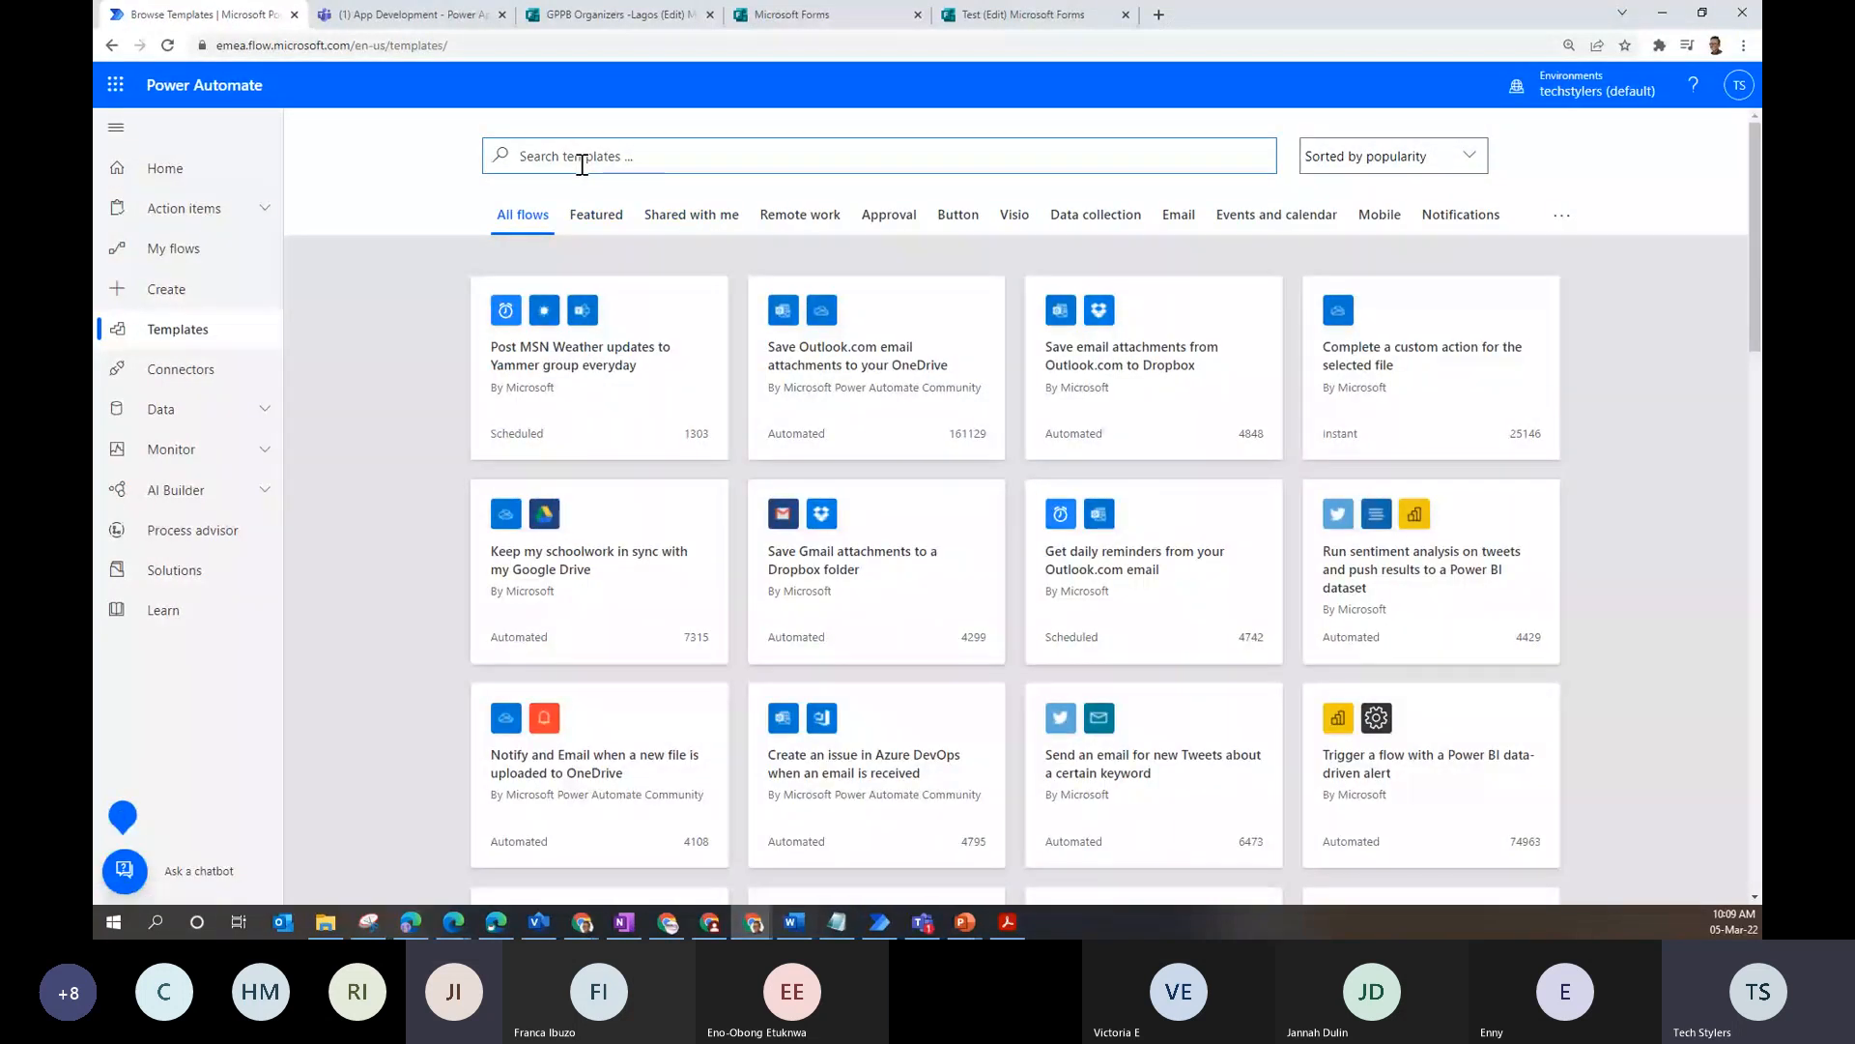
type("micros")
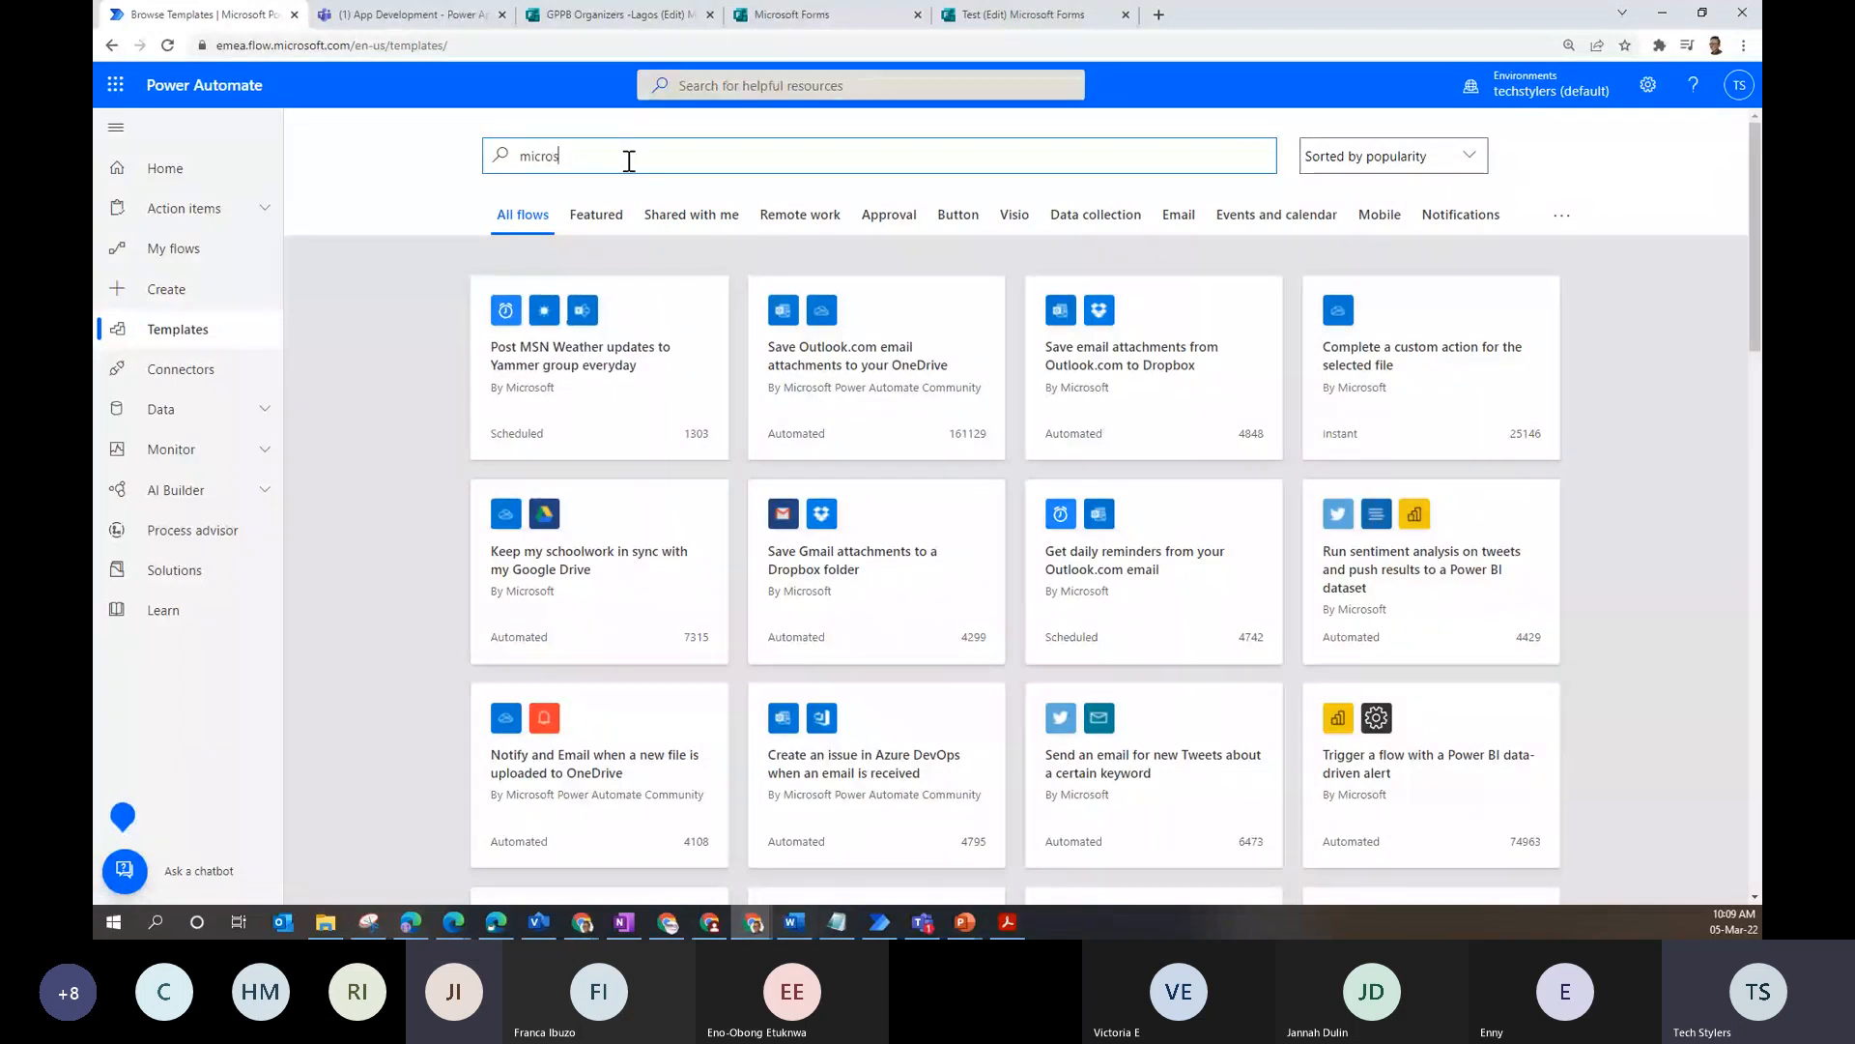
key("ctrl+a")
type("for,s")
key("BackSpace")
key("BackSpace")
type("ms")
key("Return")
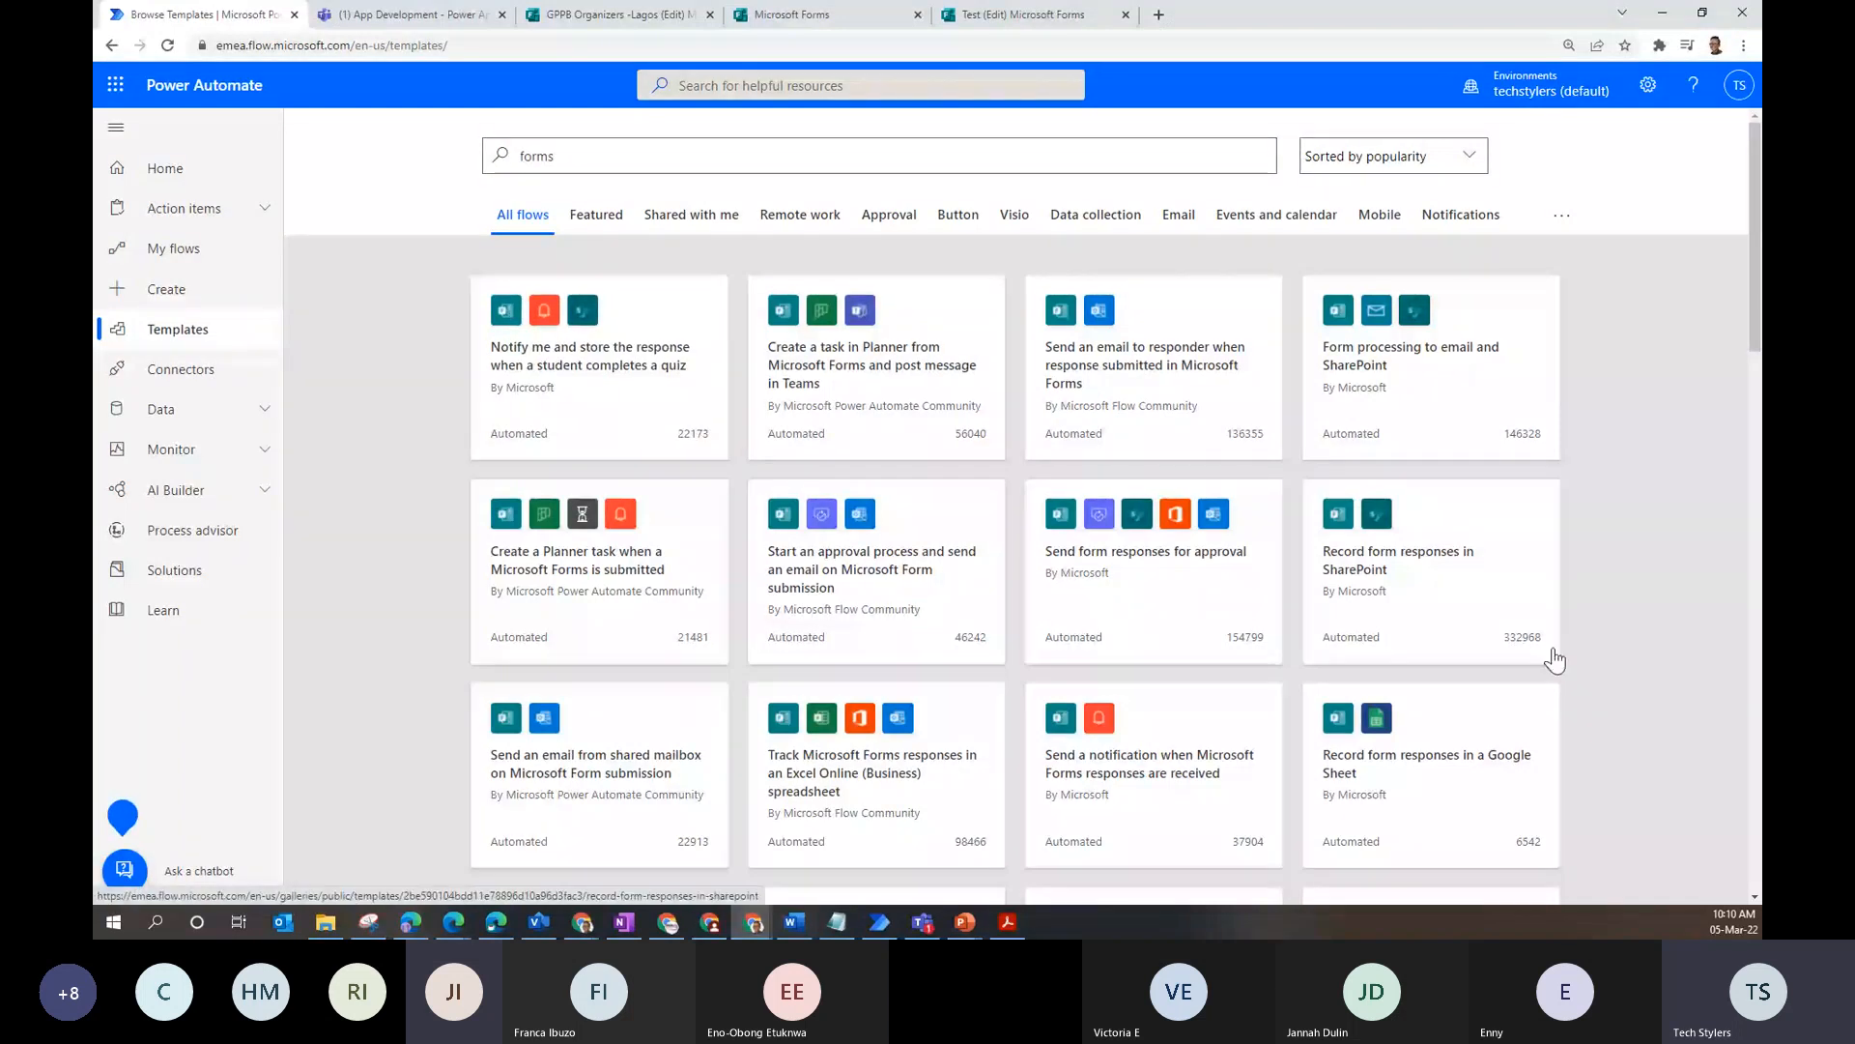
left_click(1433, 548)
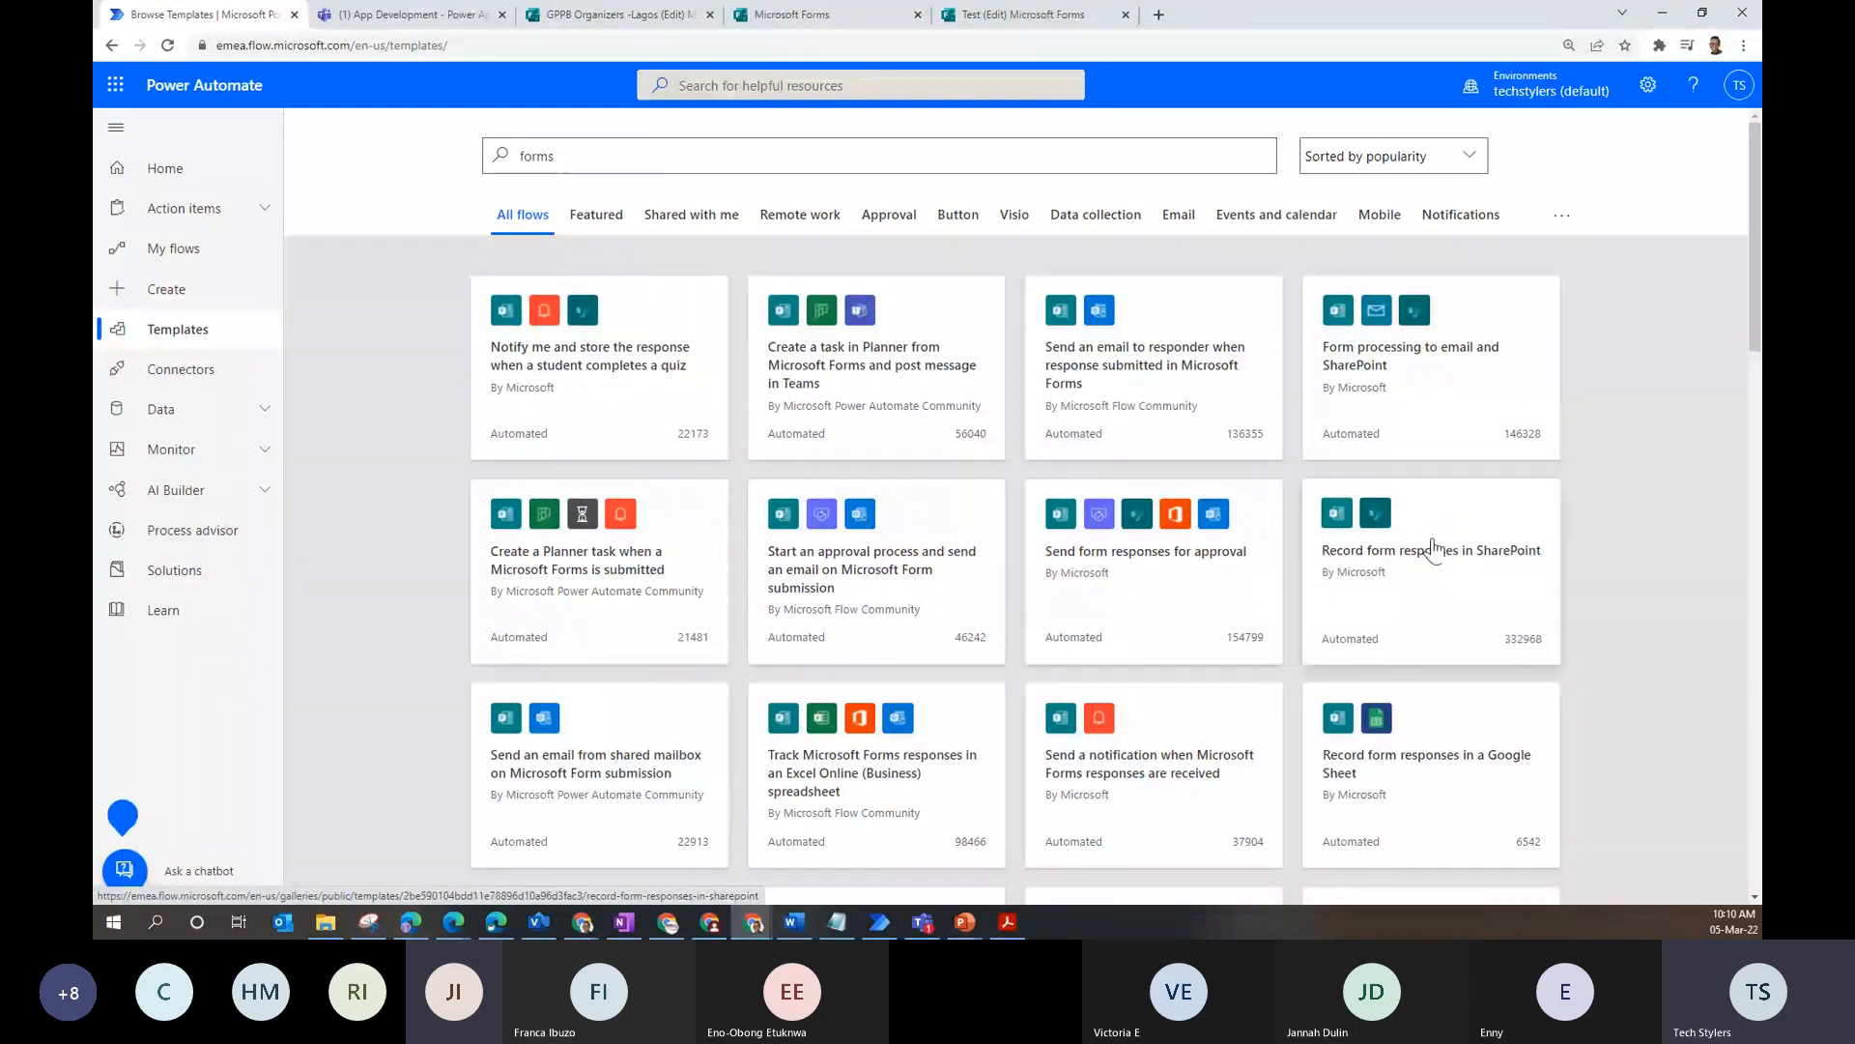
scroll(1228, 665, "down", 3)
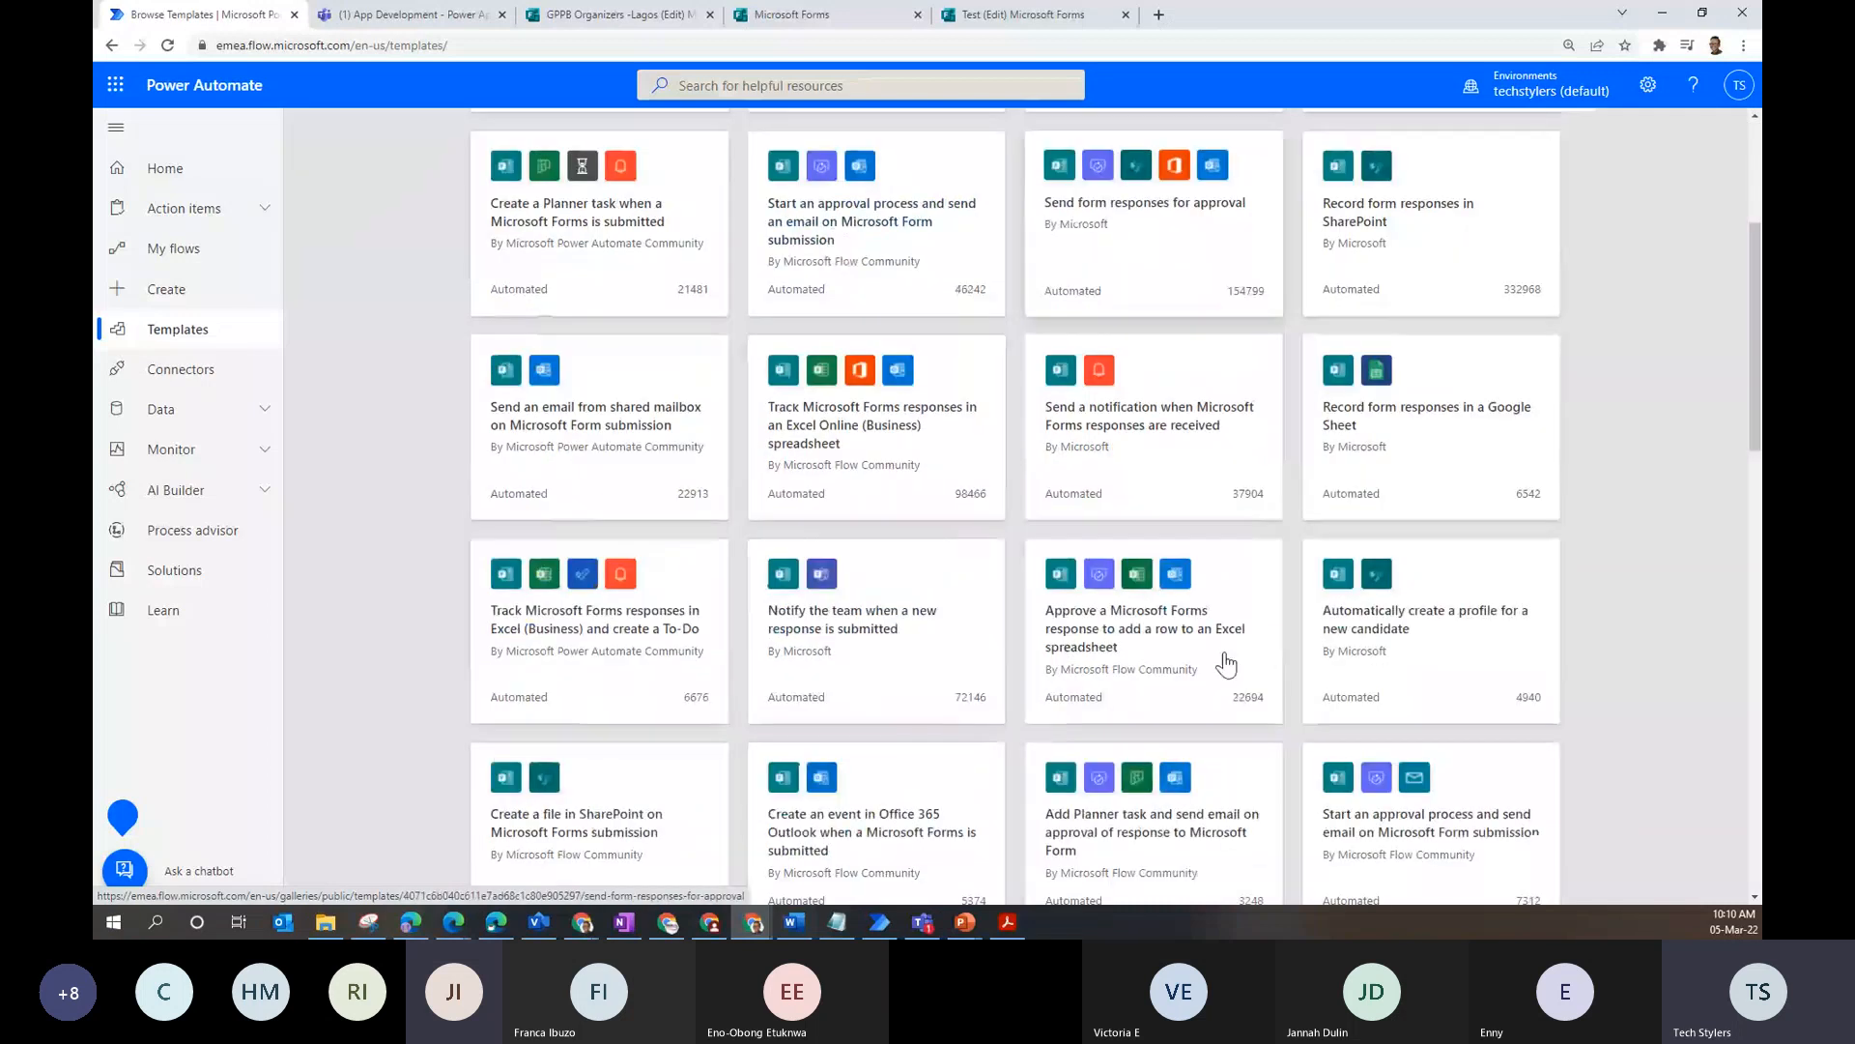
left_click(967, 696)
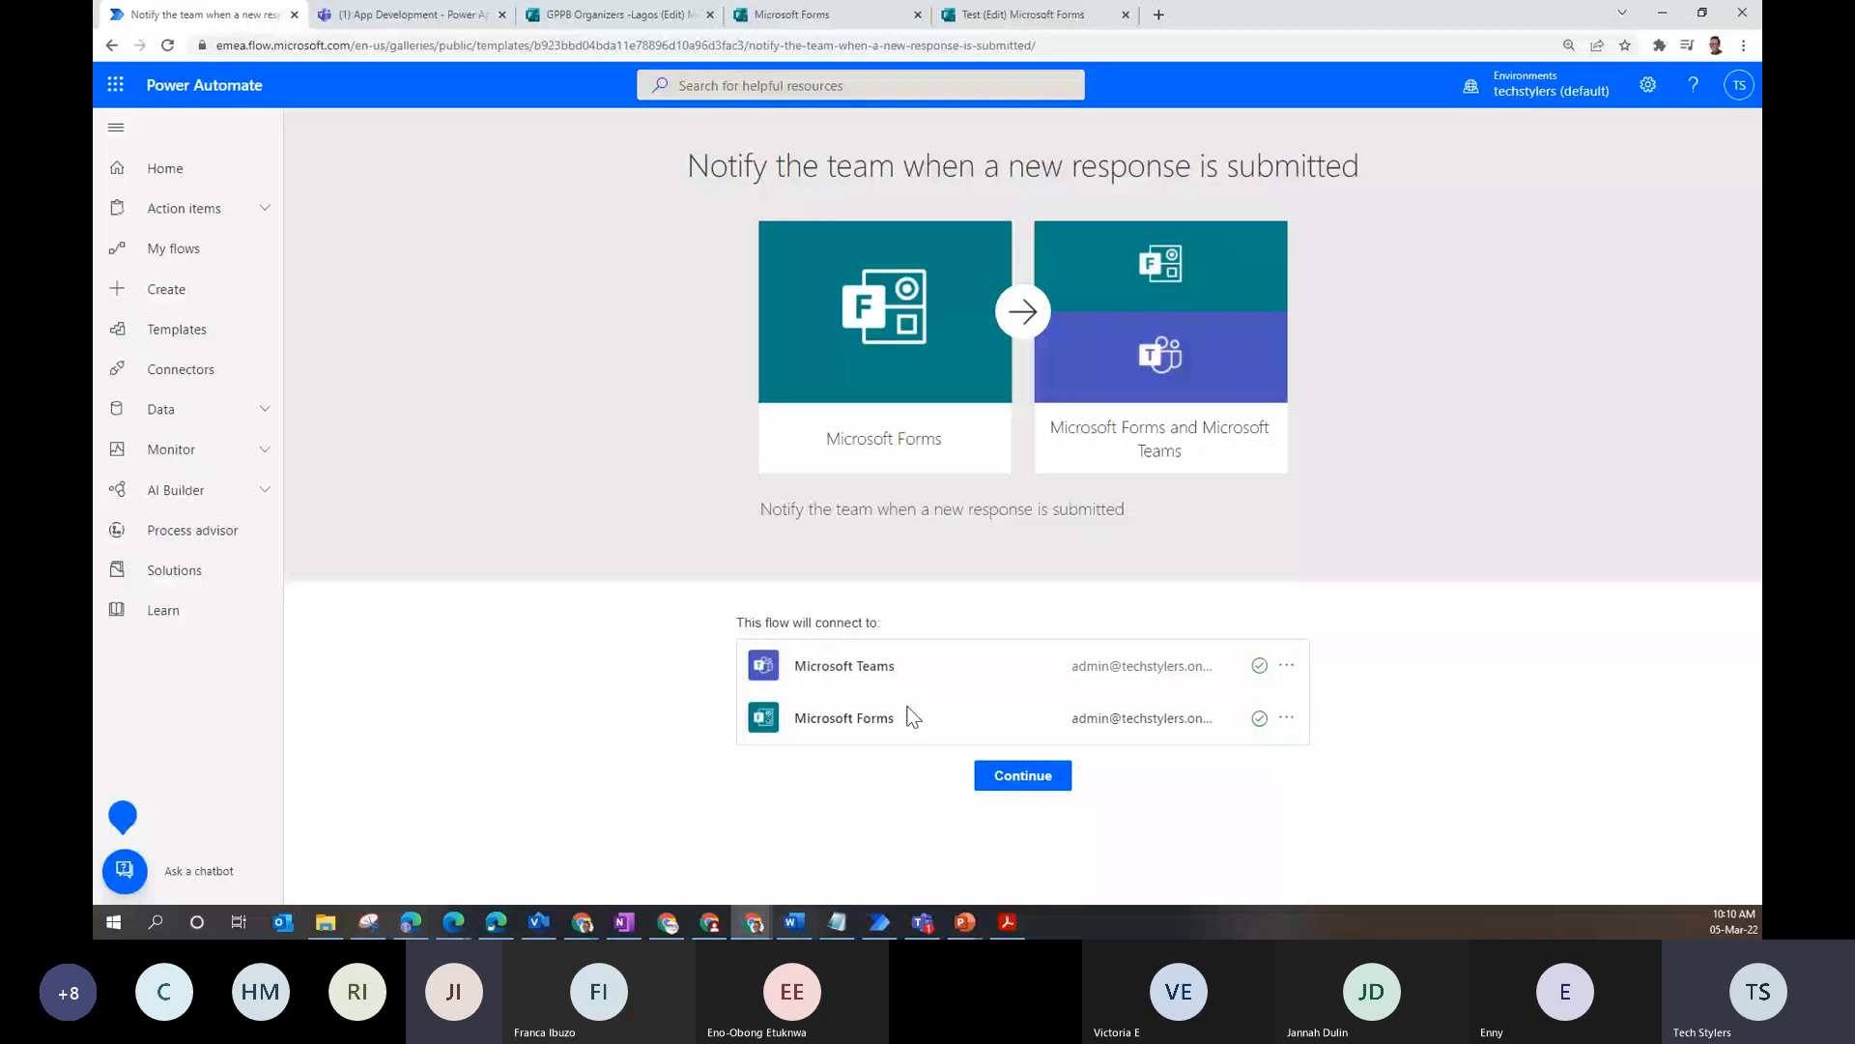
- Continue into the template flow and set the new-response trigger's Form Id to the Test form
left_click(995, 780)
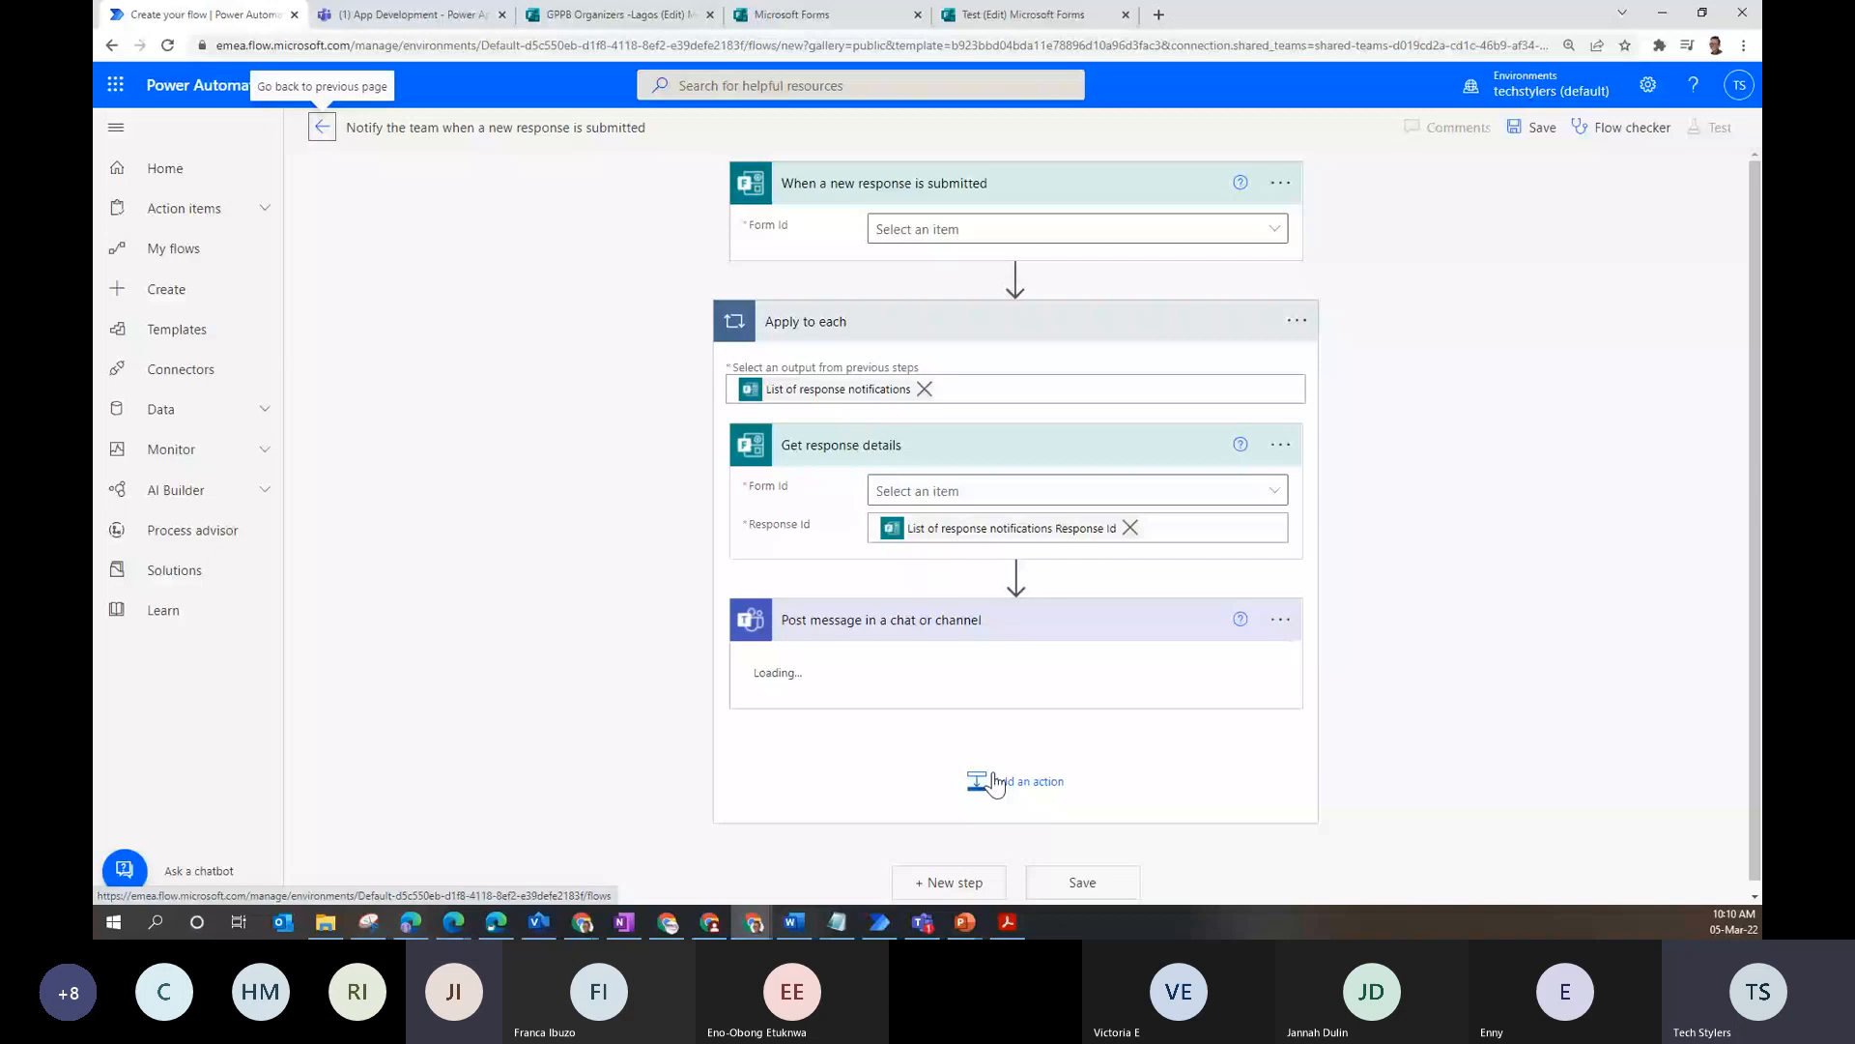
left_click(1077, 229)
type("tes")
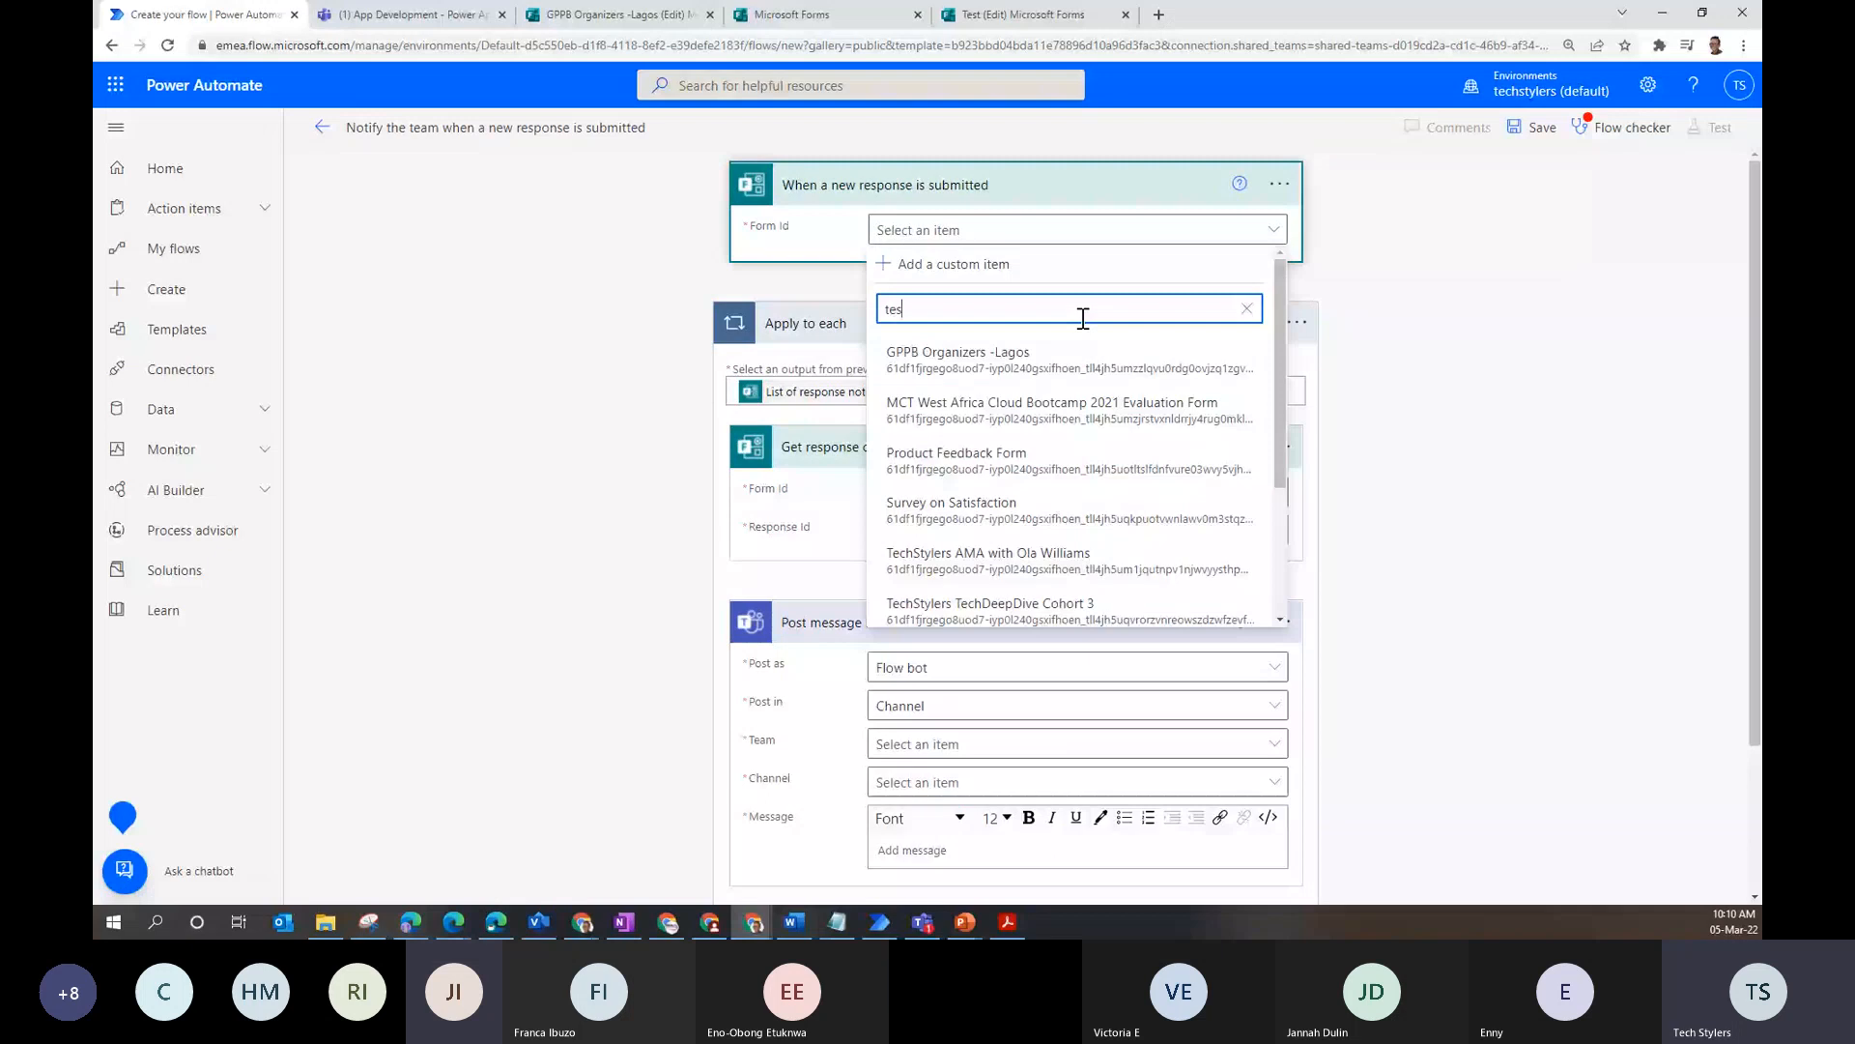
type("t")
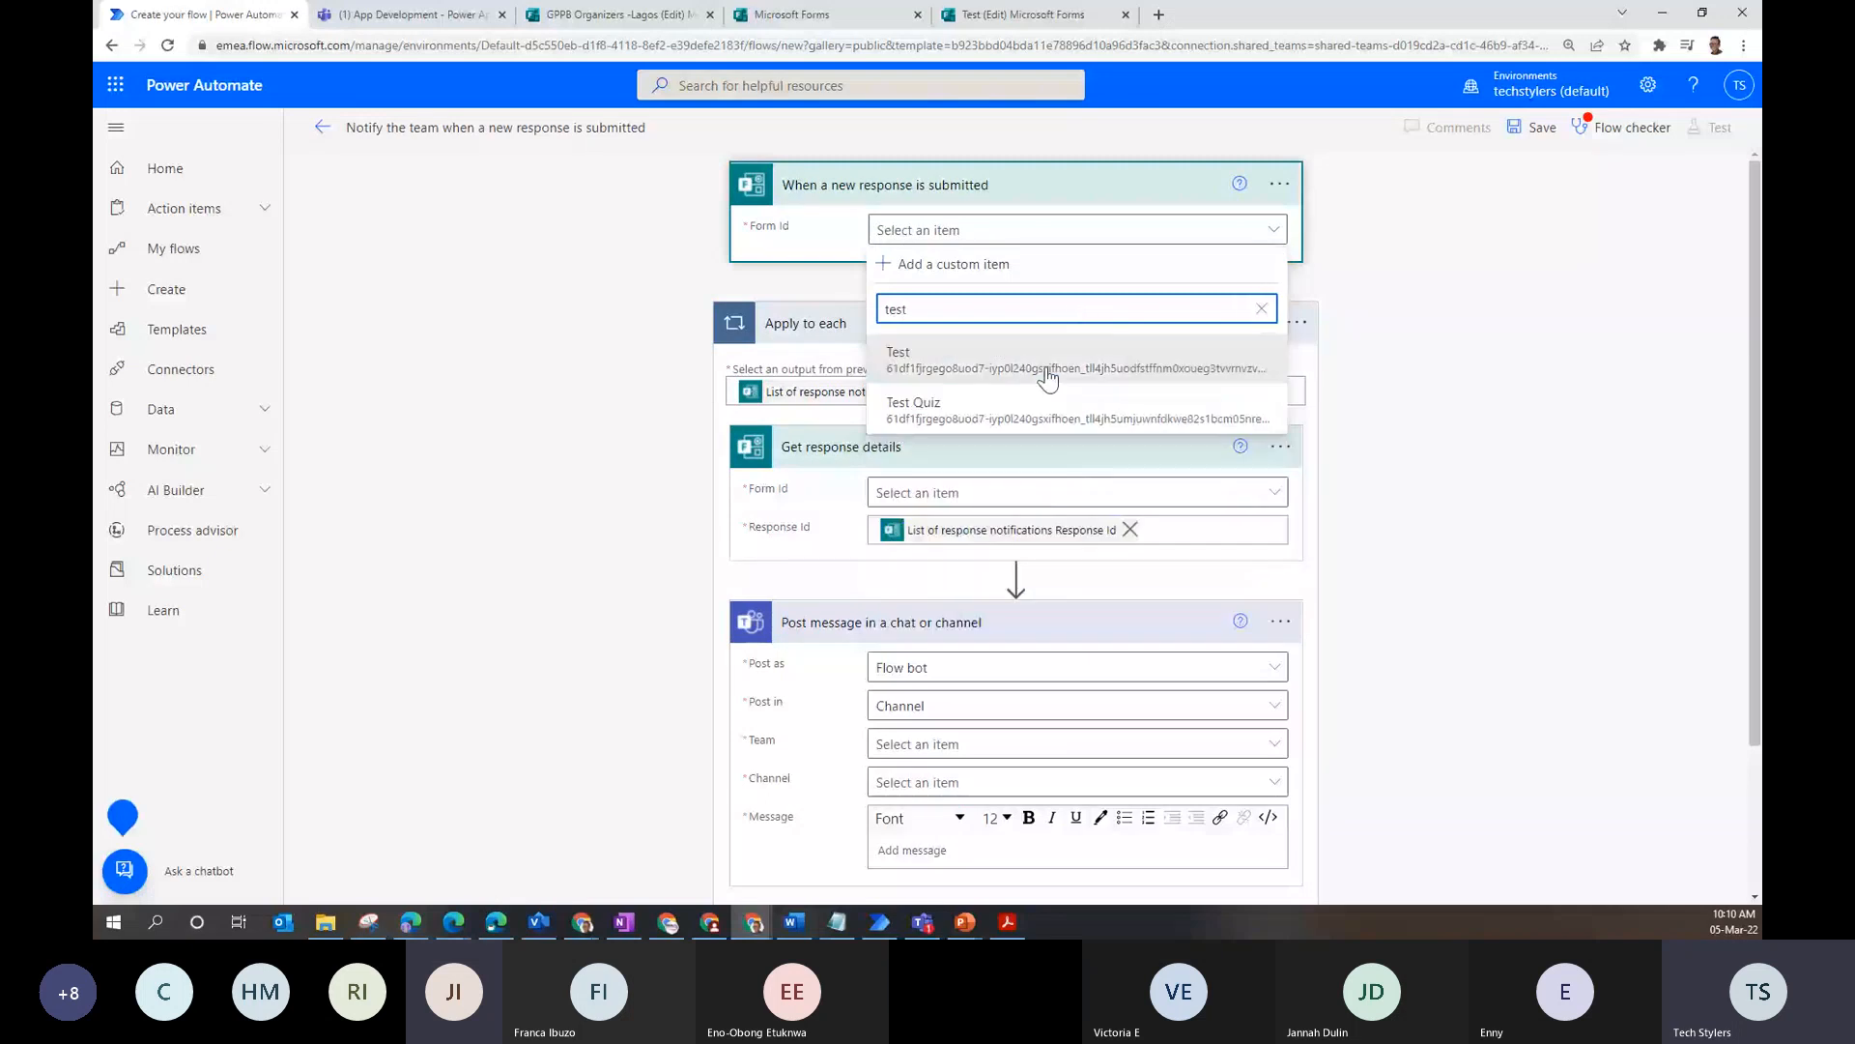
left_click(1048, 378)
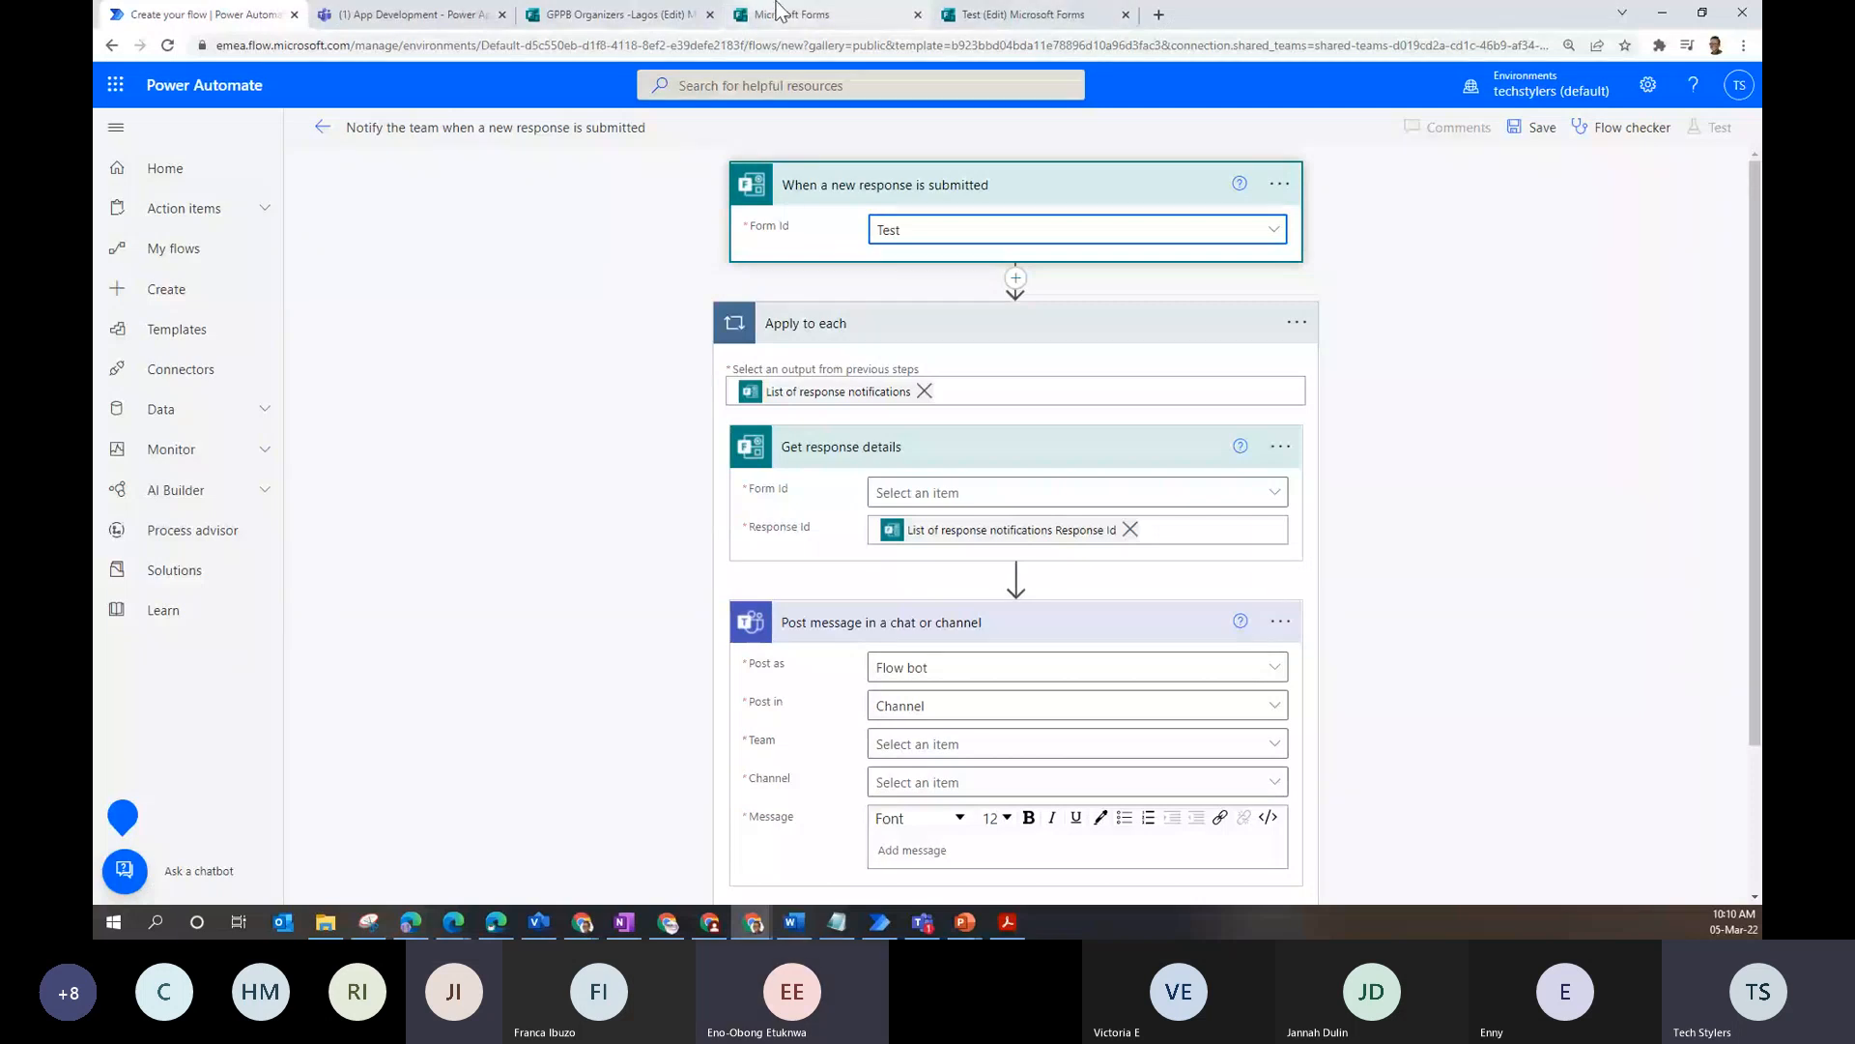
left_click(986, 14)
left_click(645, 13)
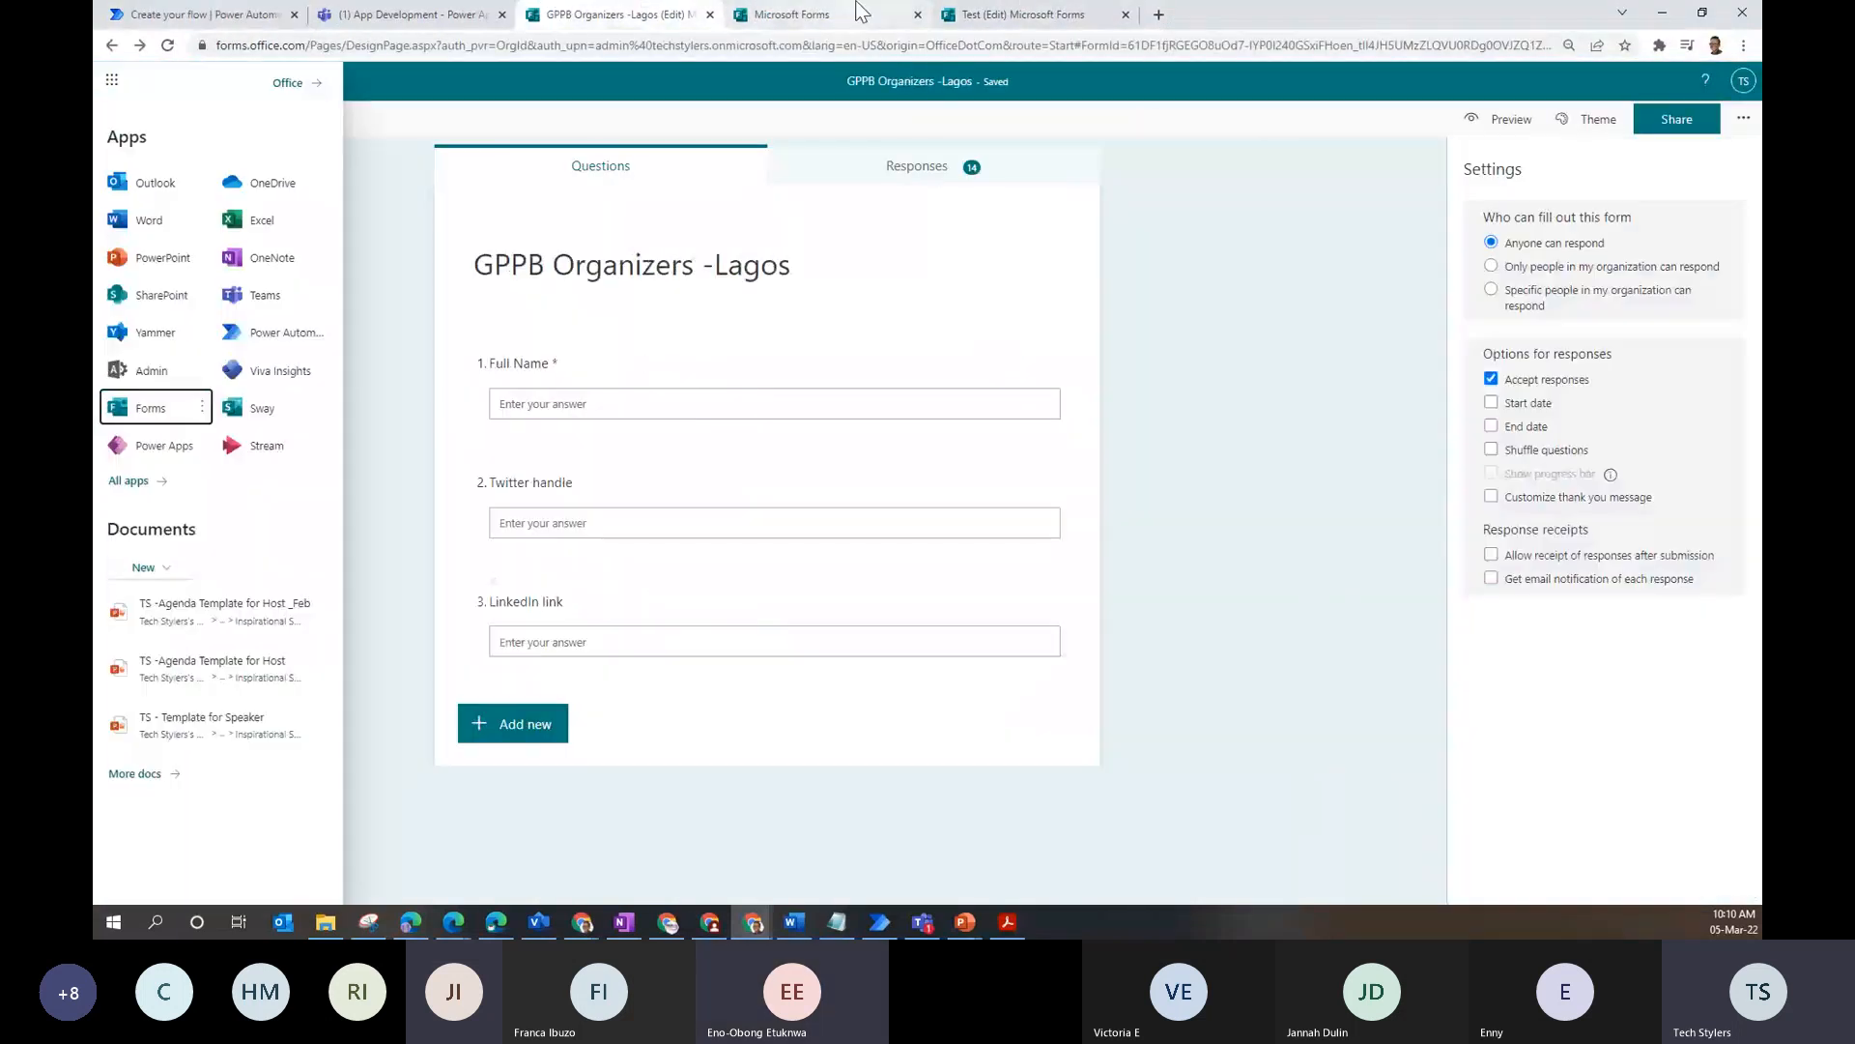
left_click(486, 12)
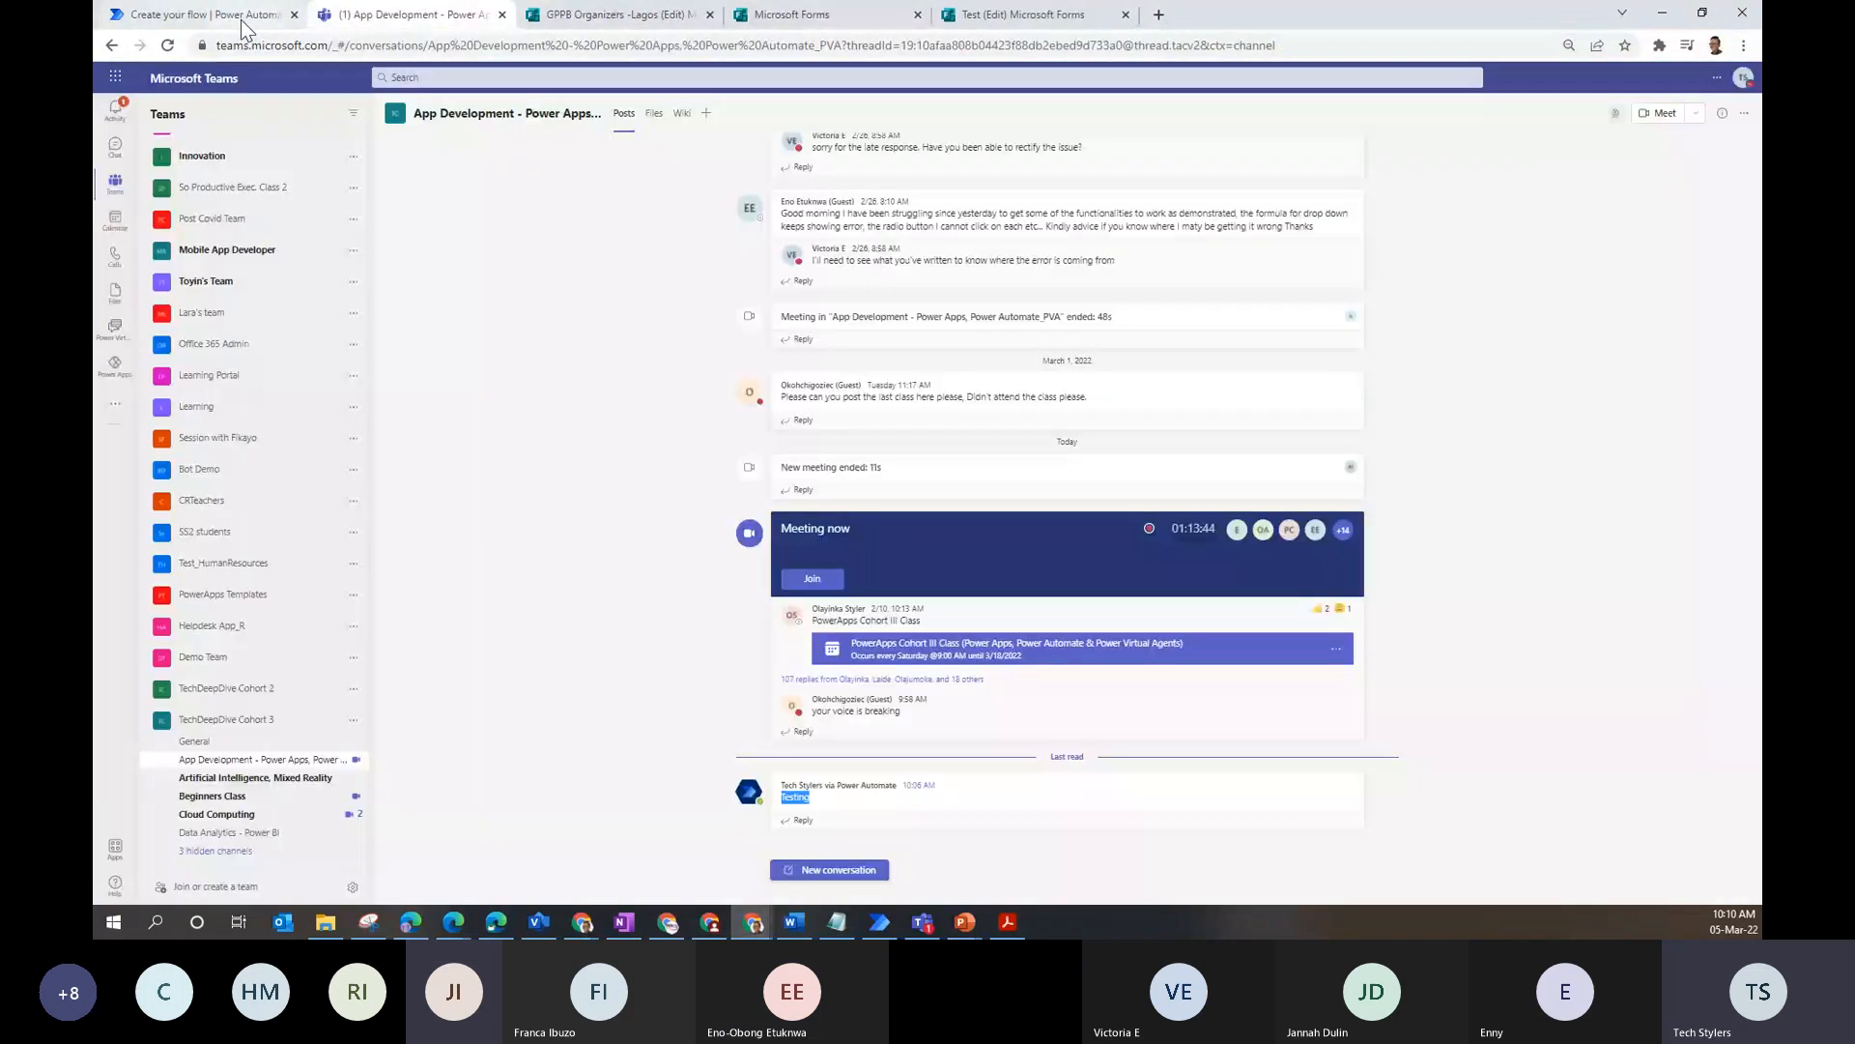
left_click(244, 16)
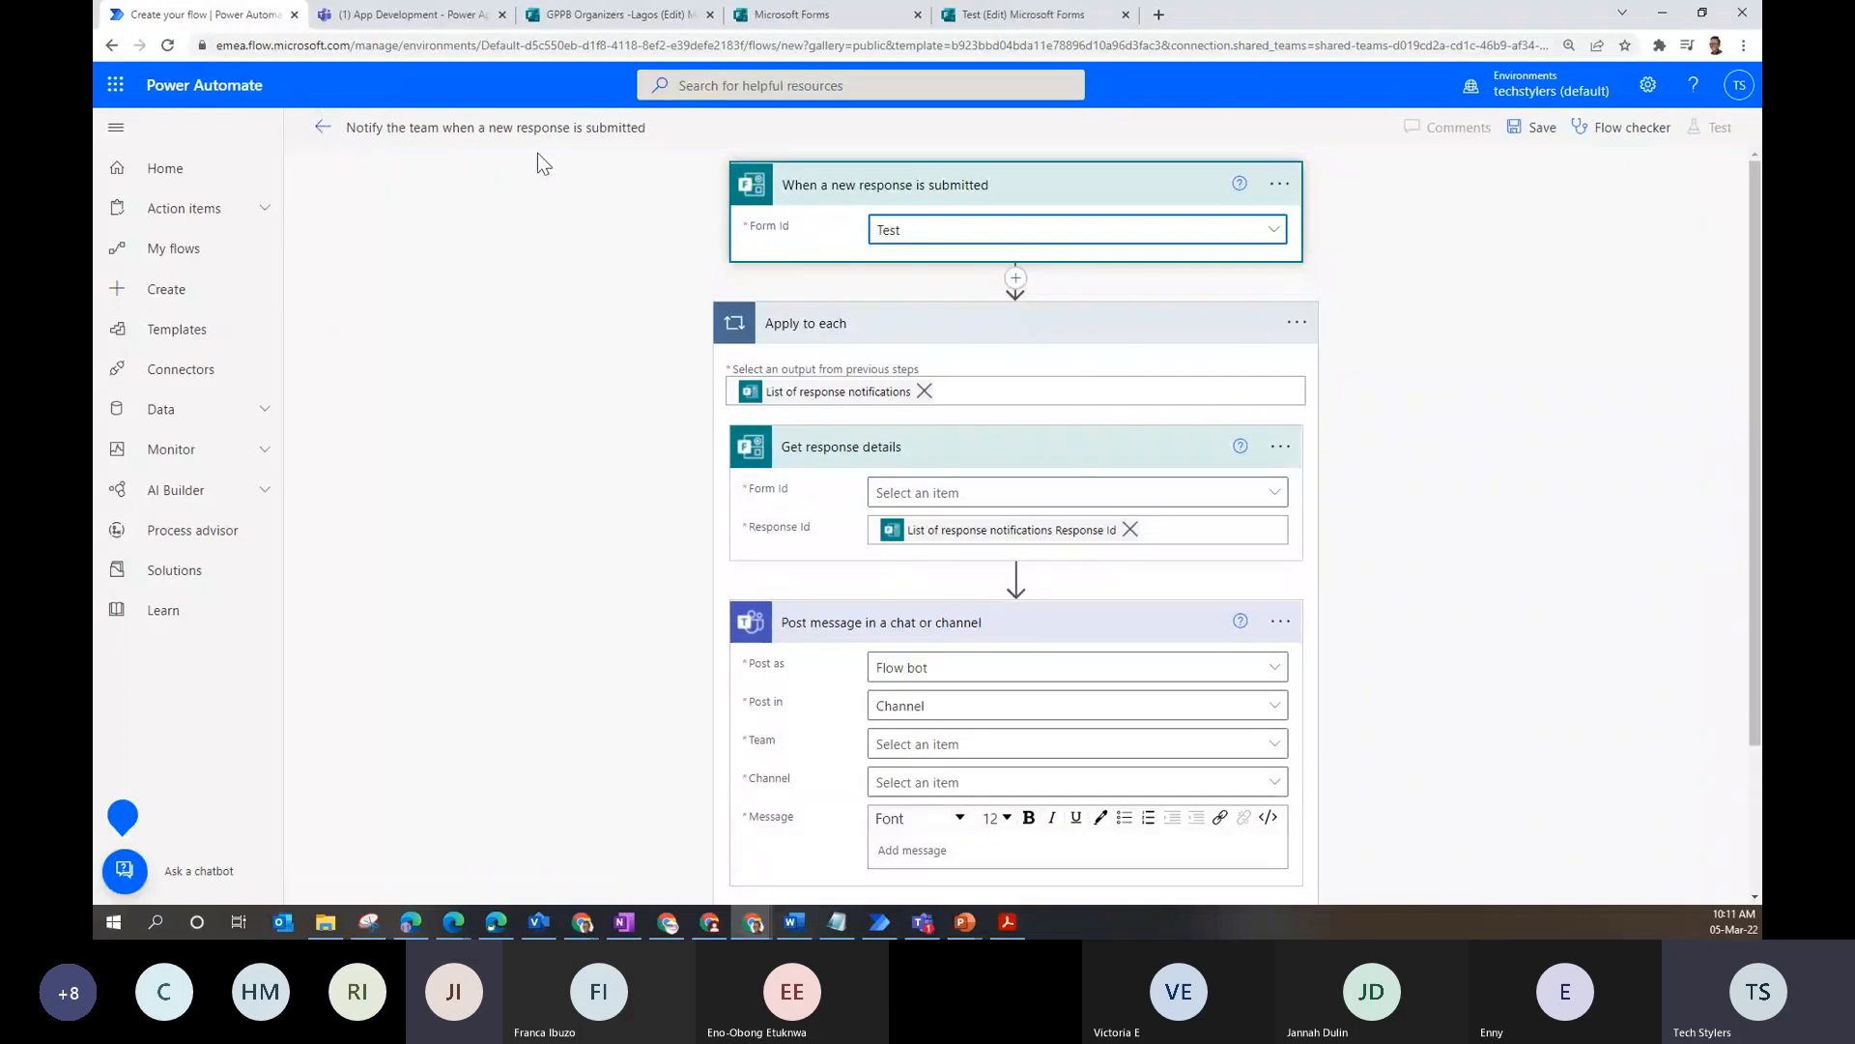
left_click(1022, 15)
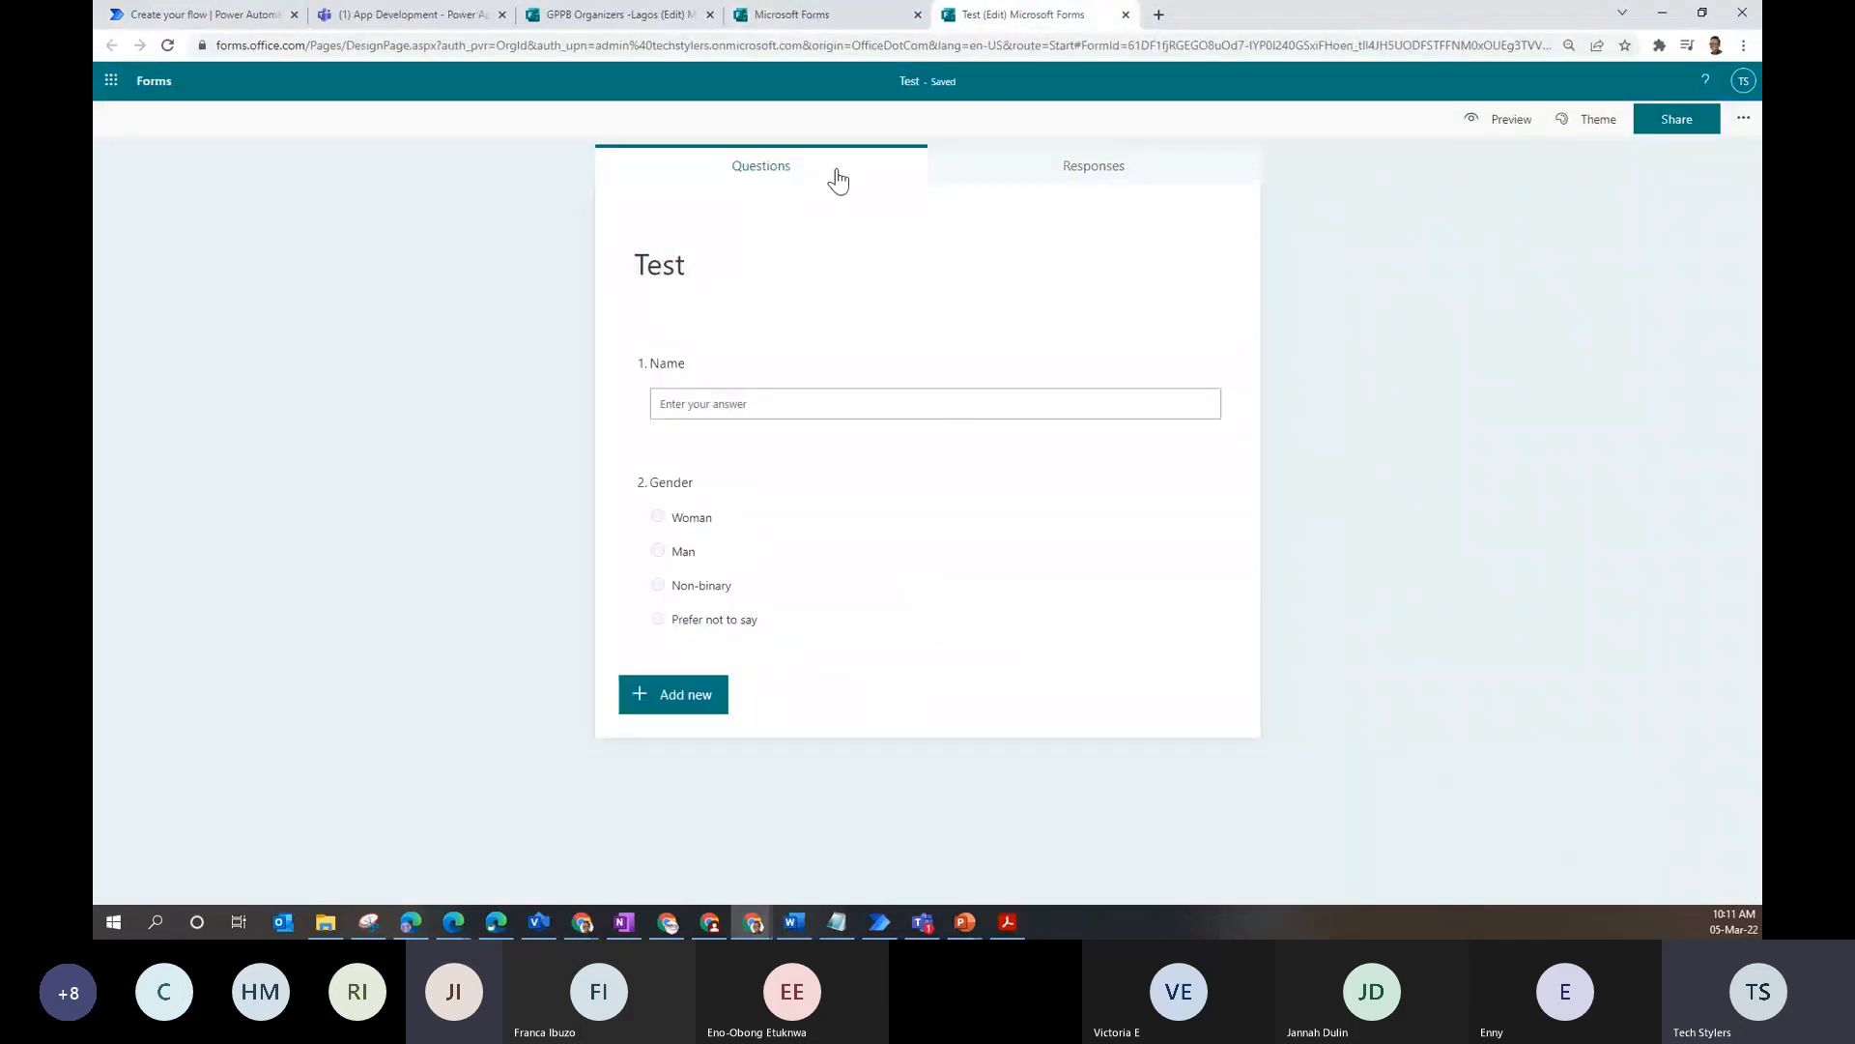
left_click(683, 15)
left_click(794, 14)
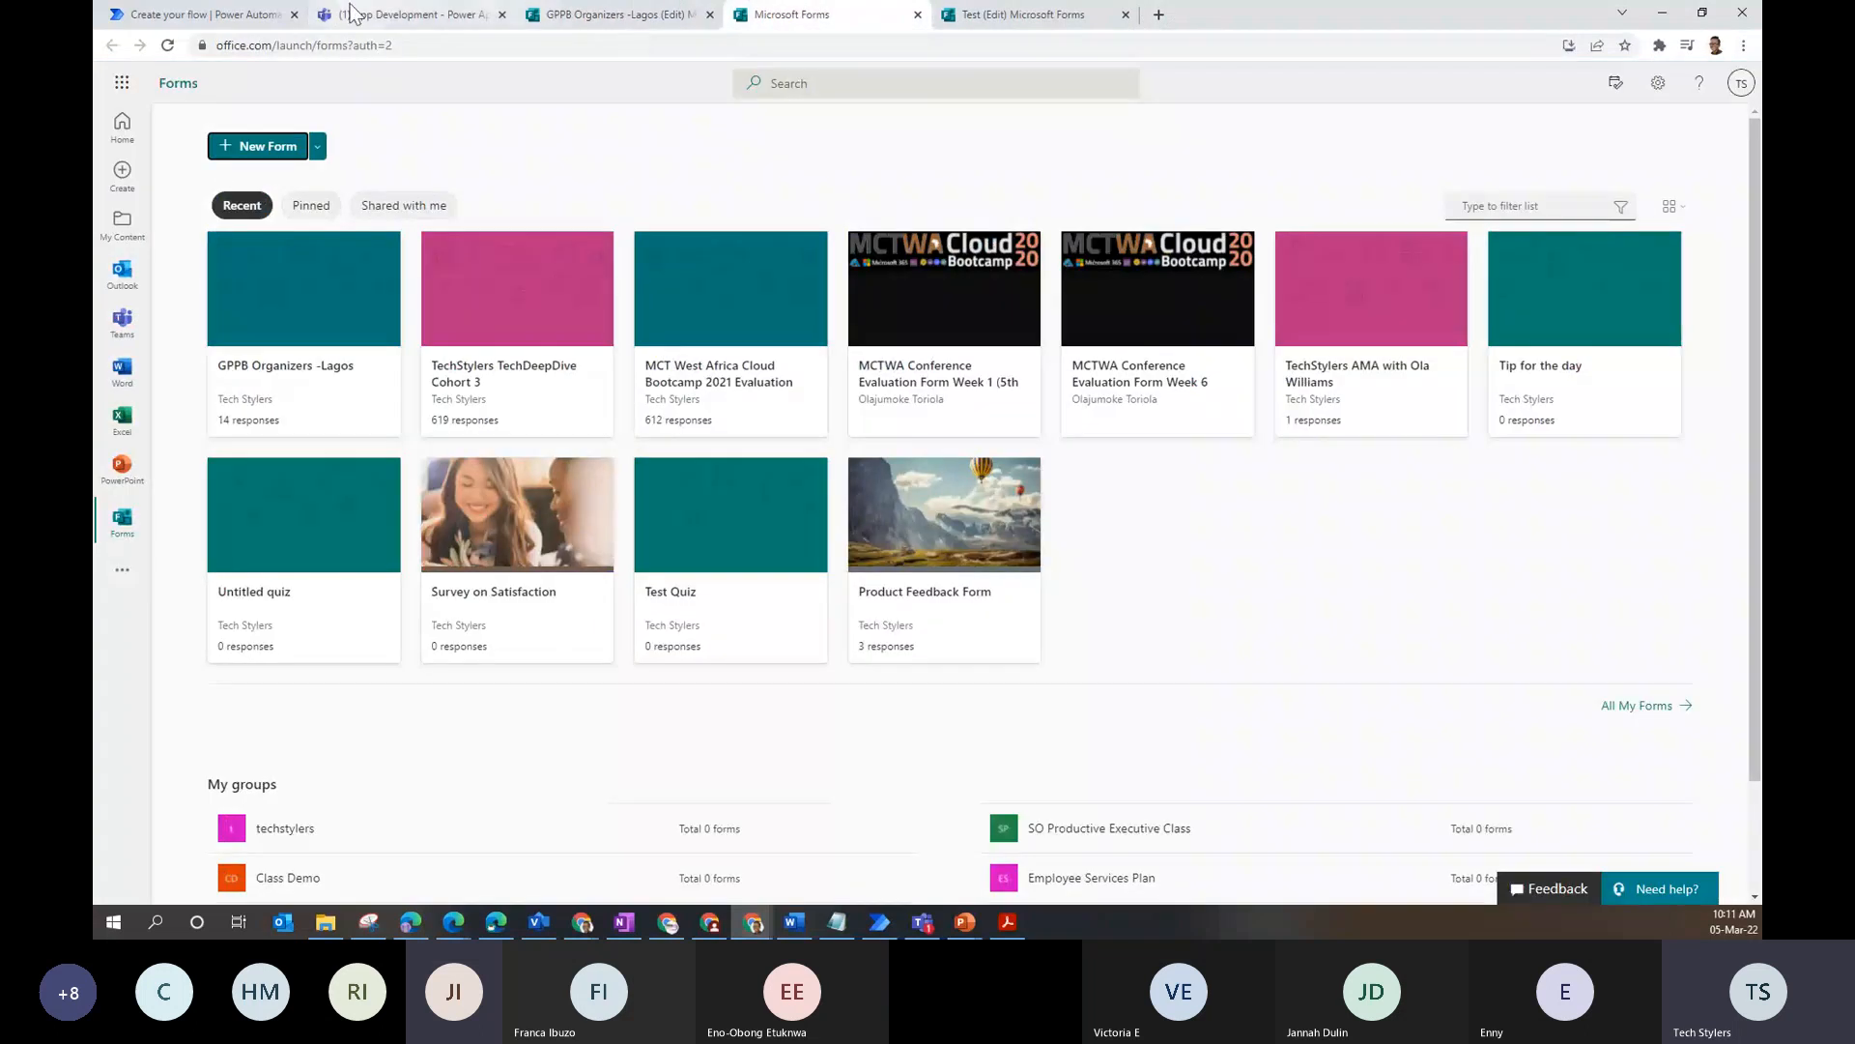
left_click(230, 13)
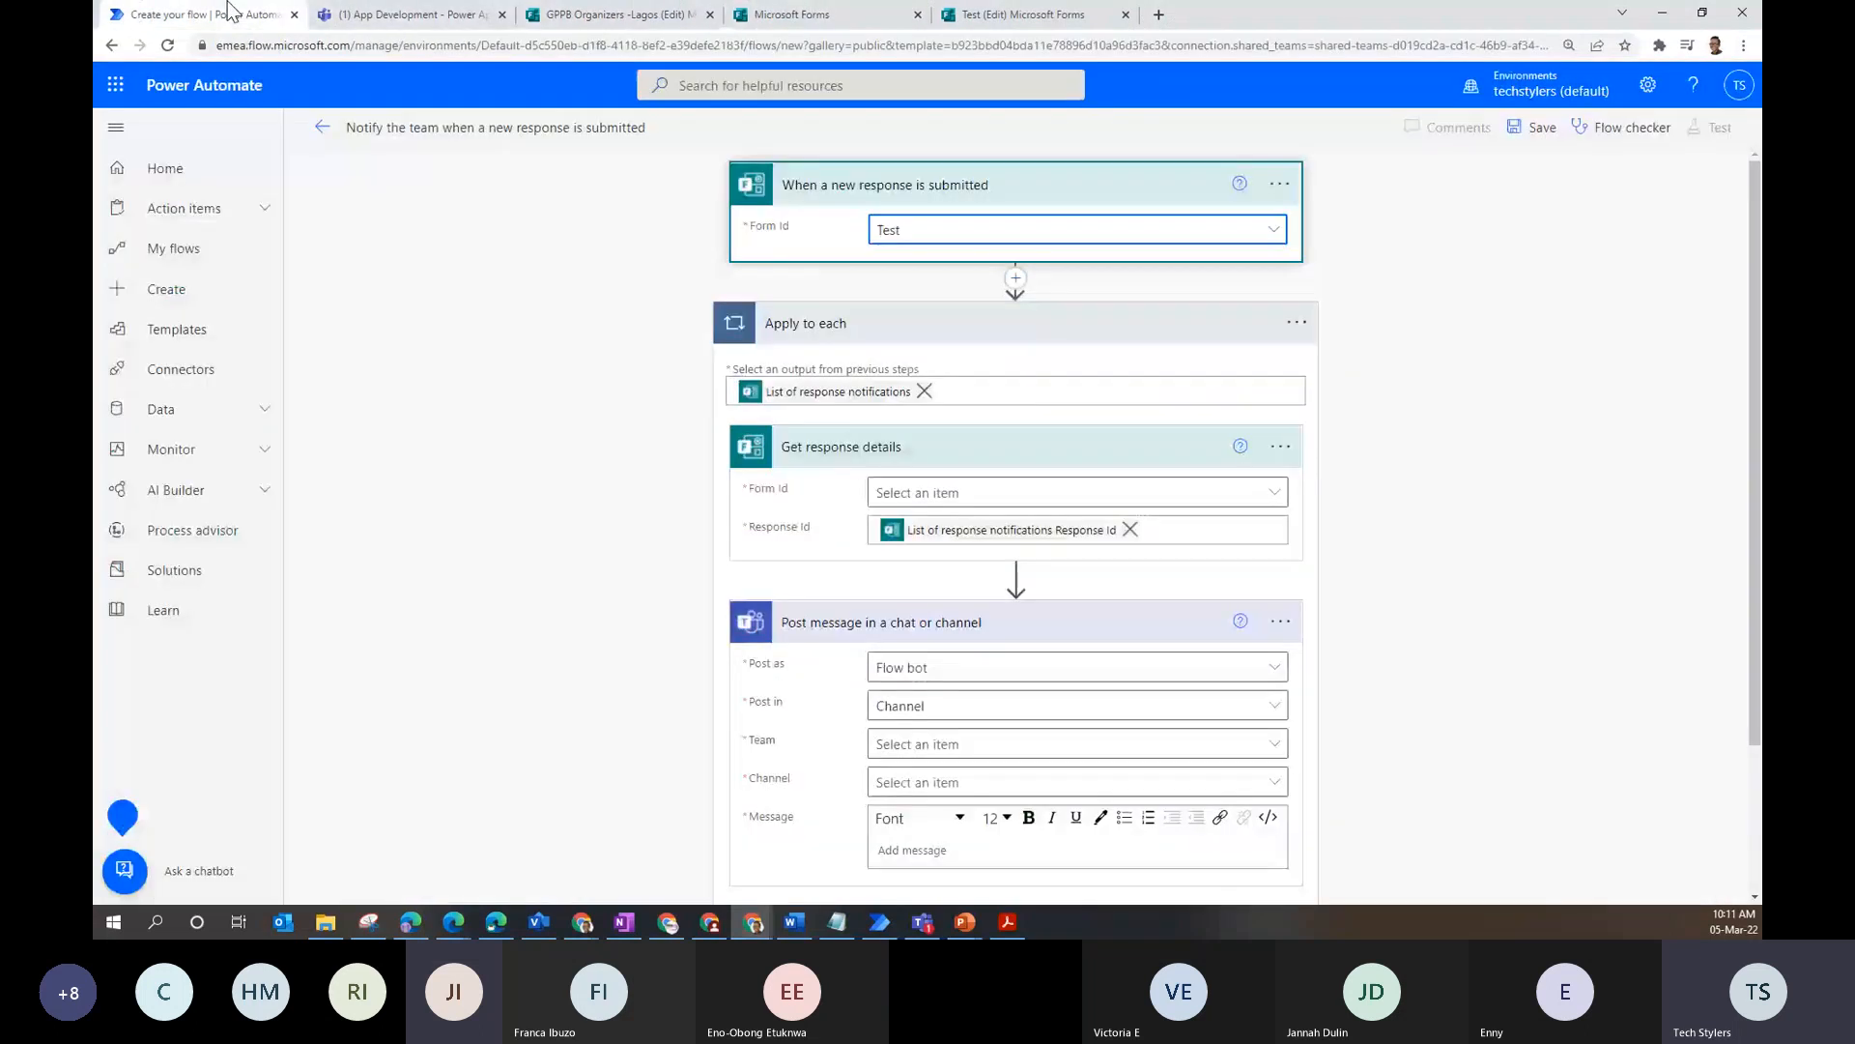
left_click(478, 128)
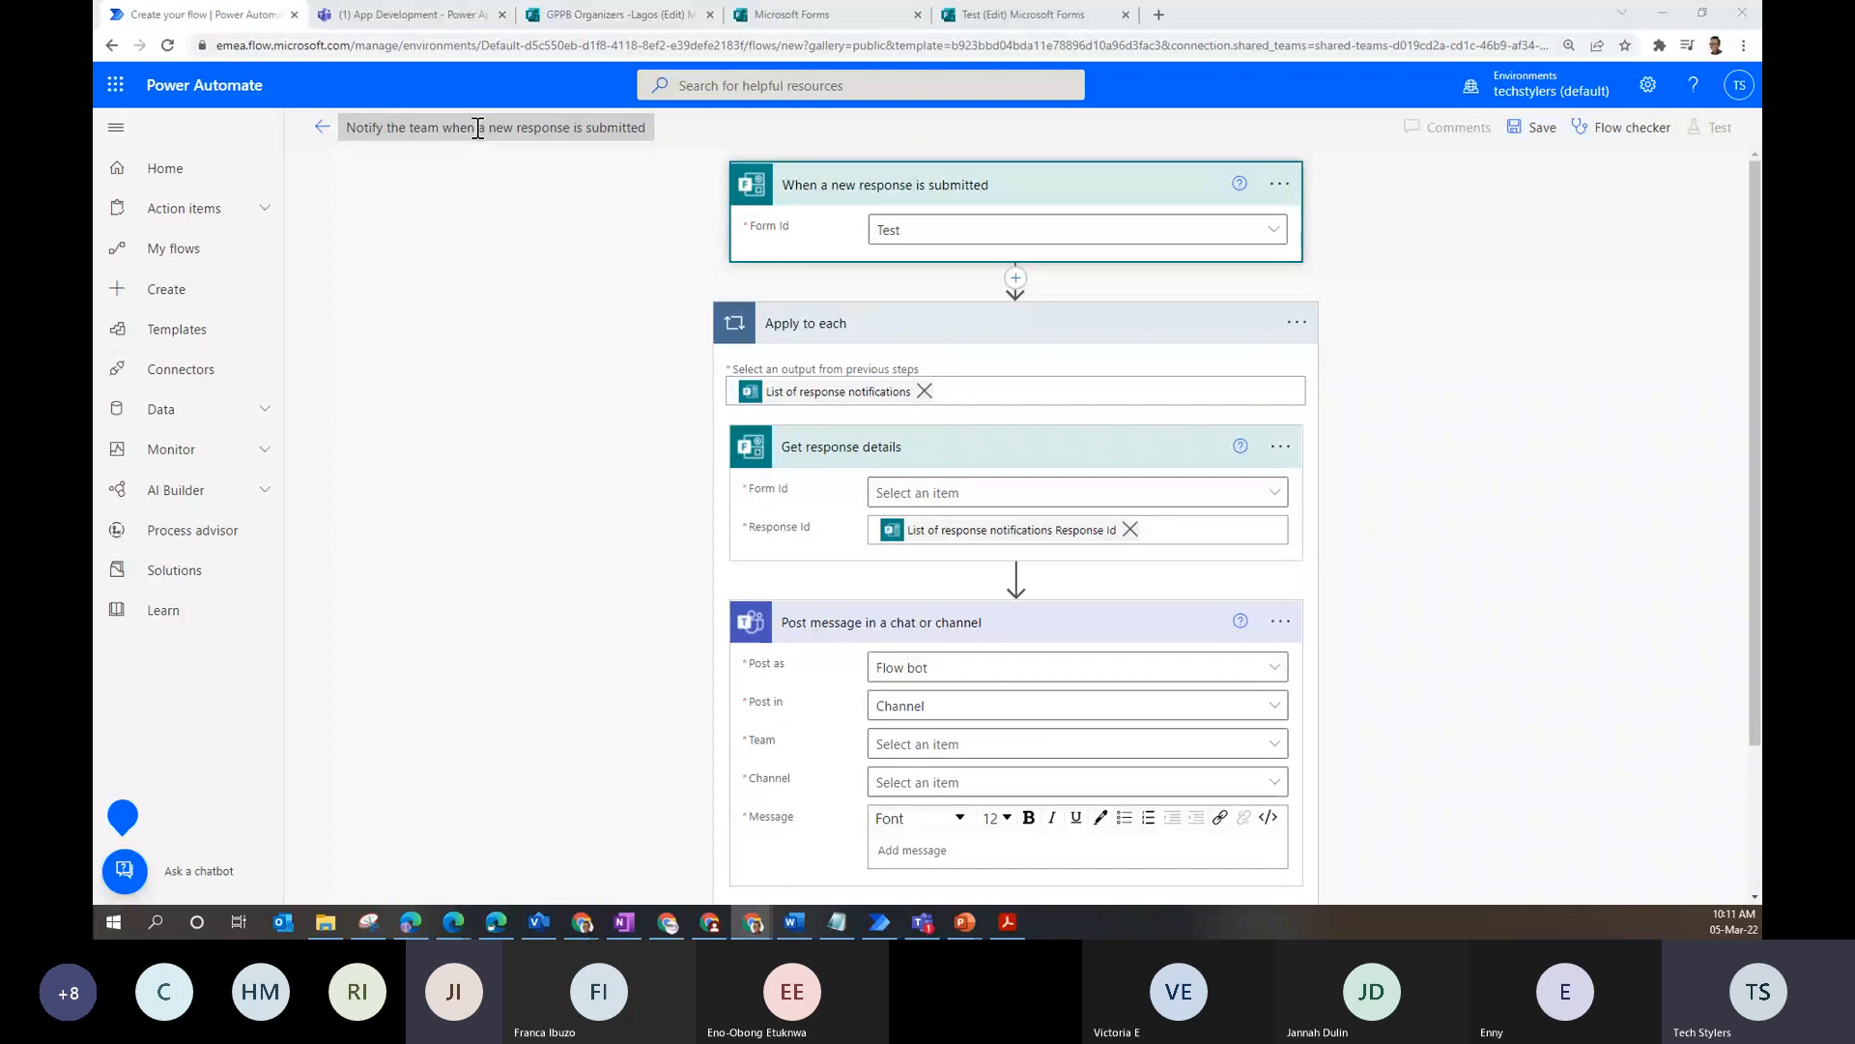
- Abandon the unsaved template flow, glance at the Forms tab, and return to My flows
left_click(322, 127)
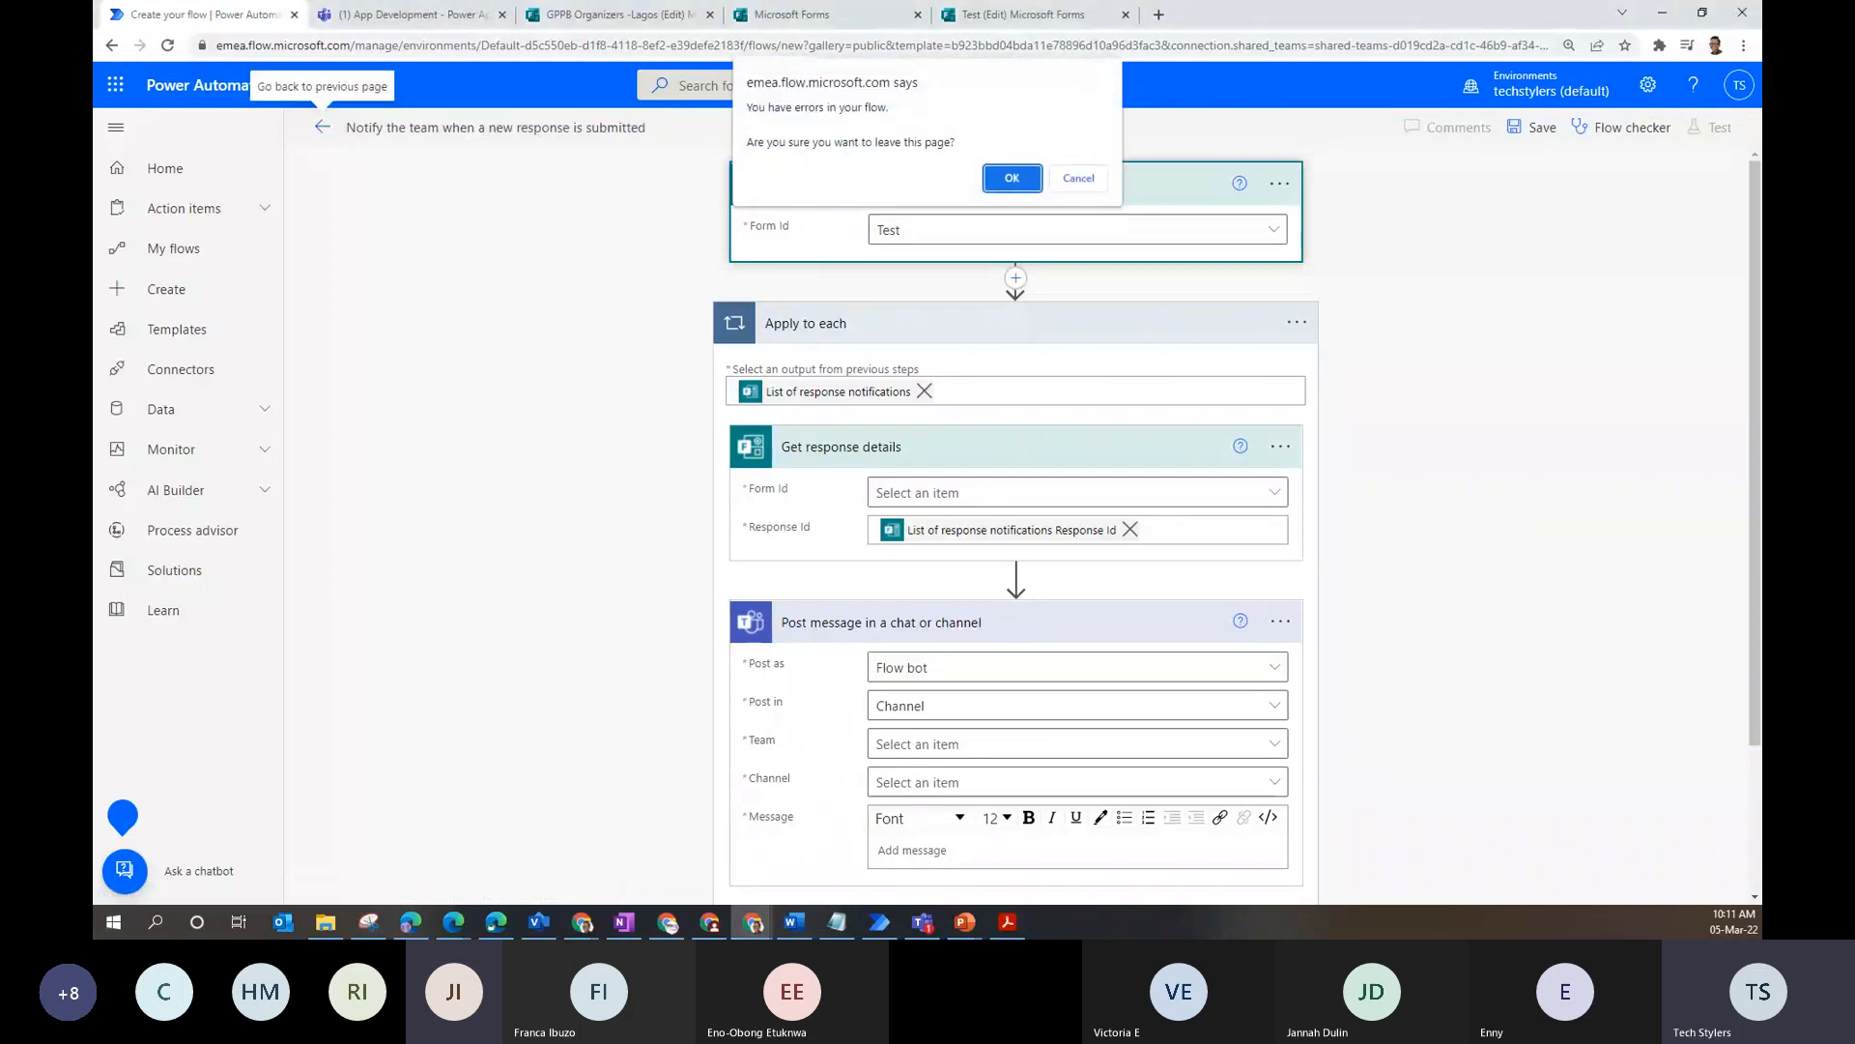
key("Escape")
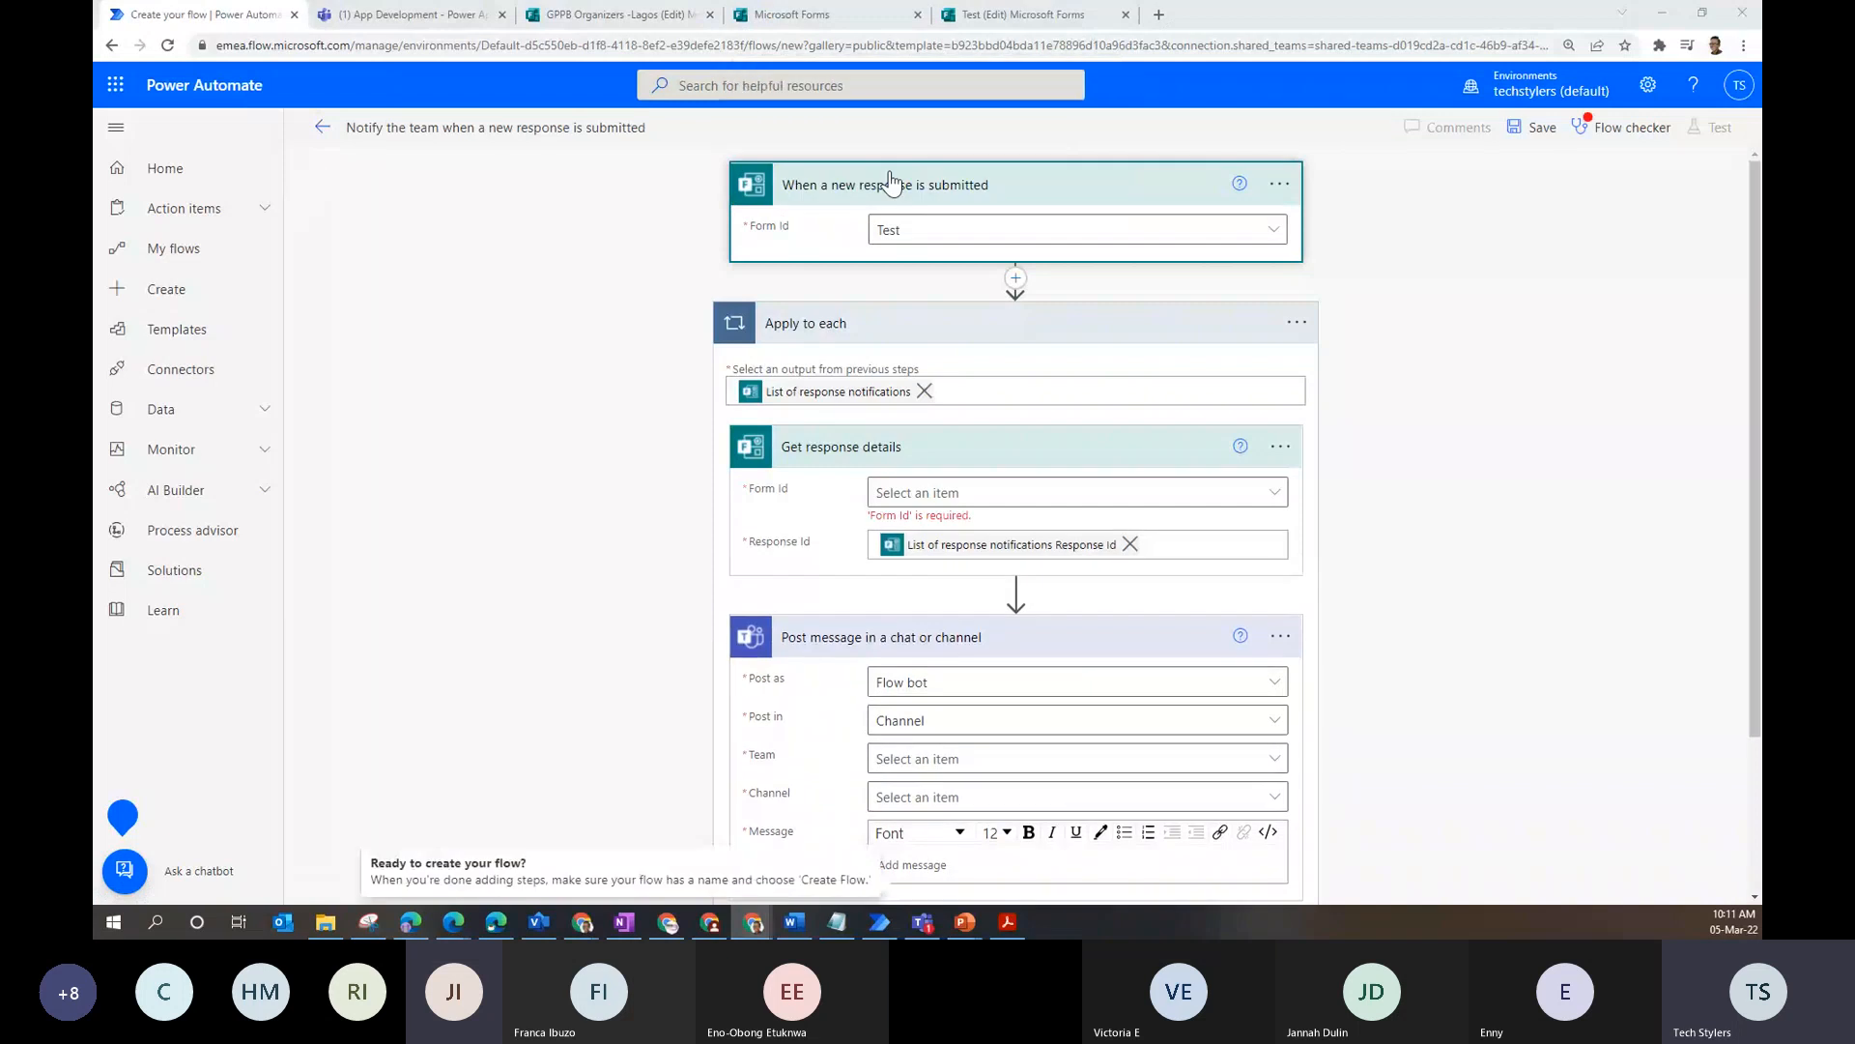
left_click(637, 12)
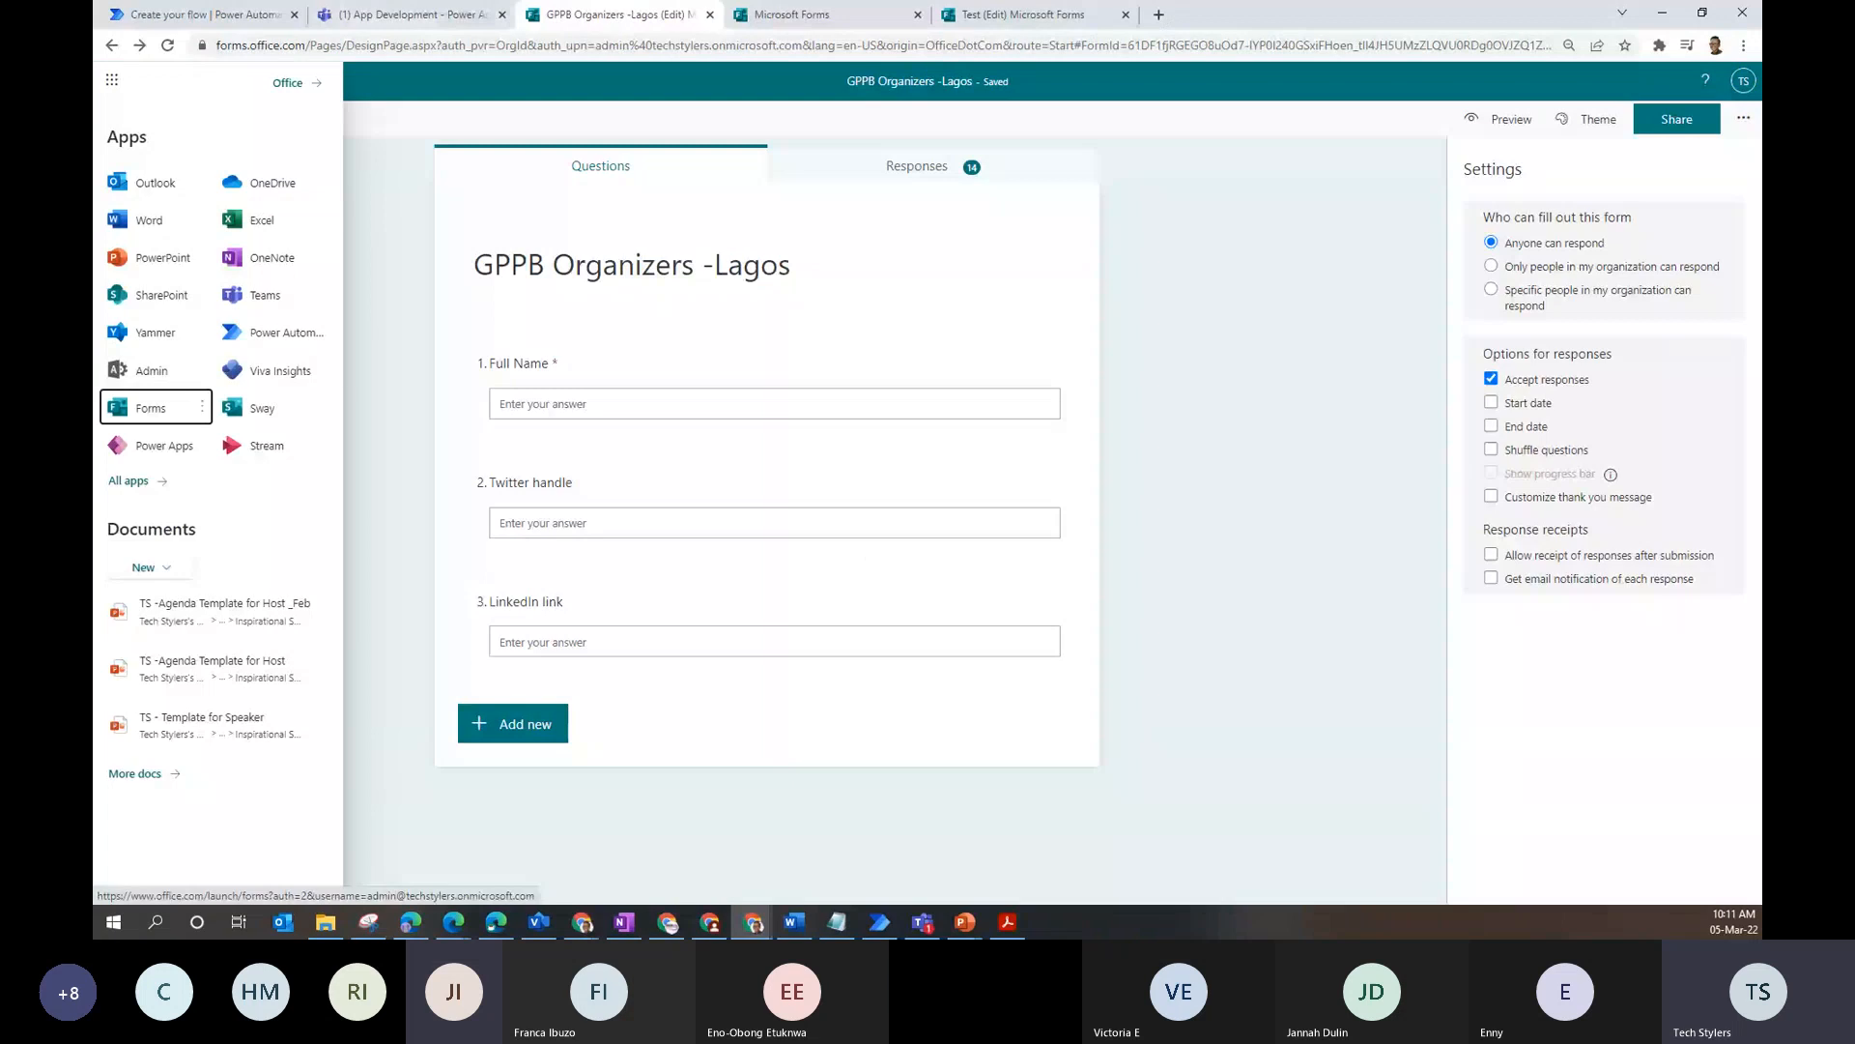
left_click(373, 212)
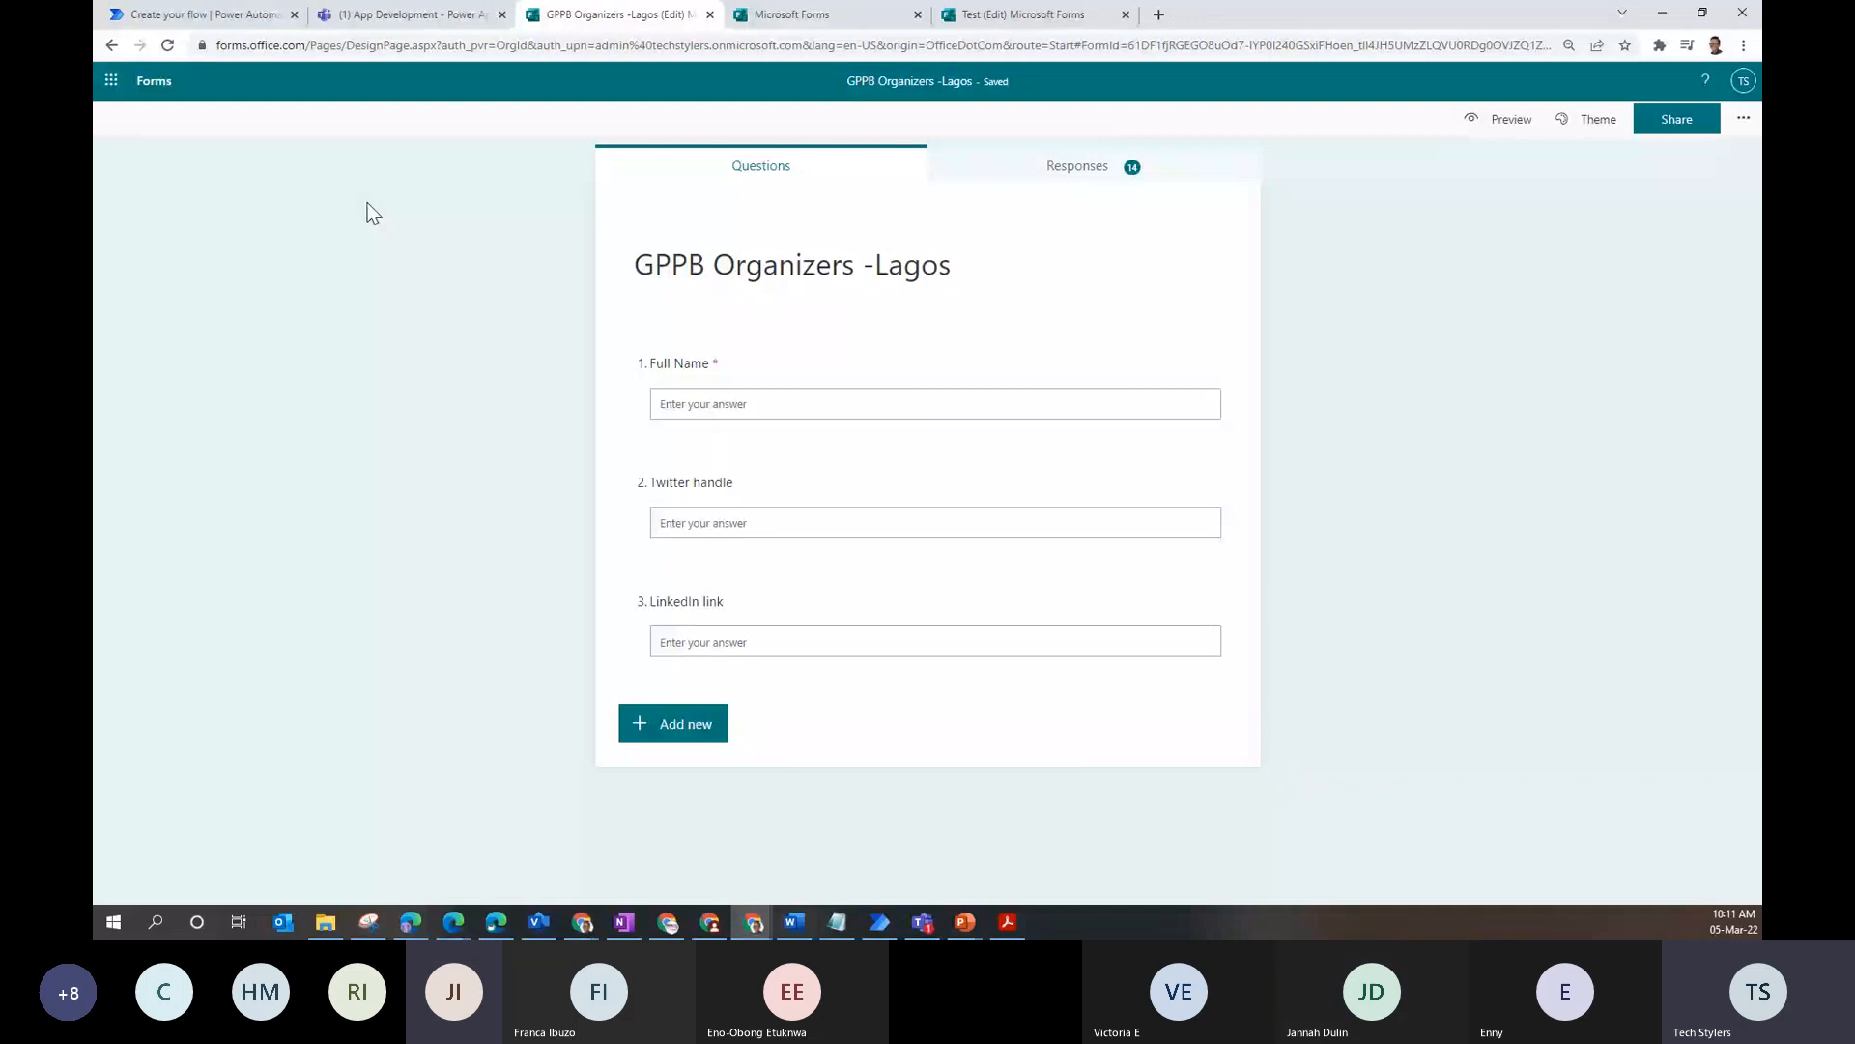
key("ctrl+1")
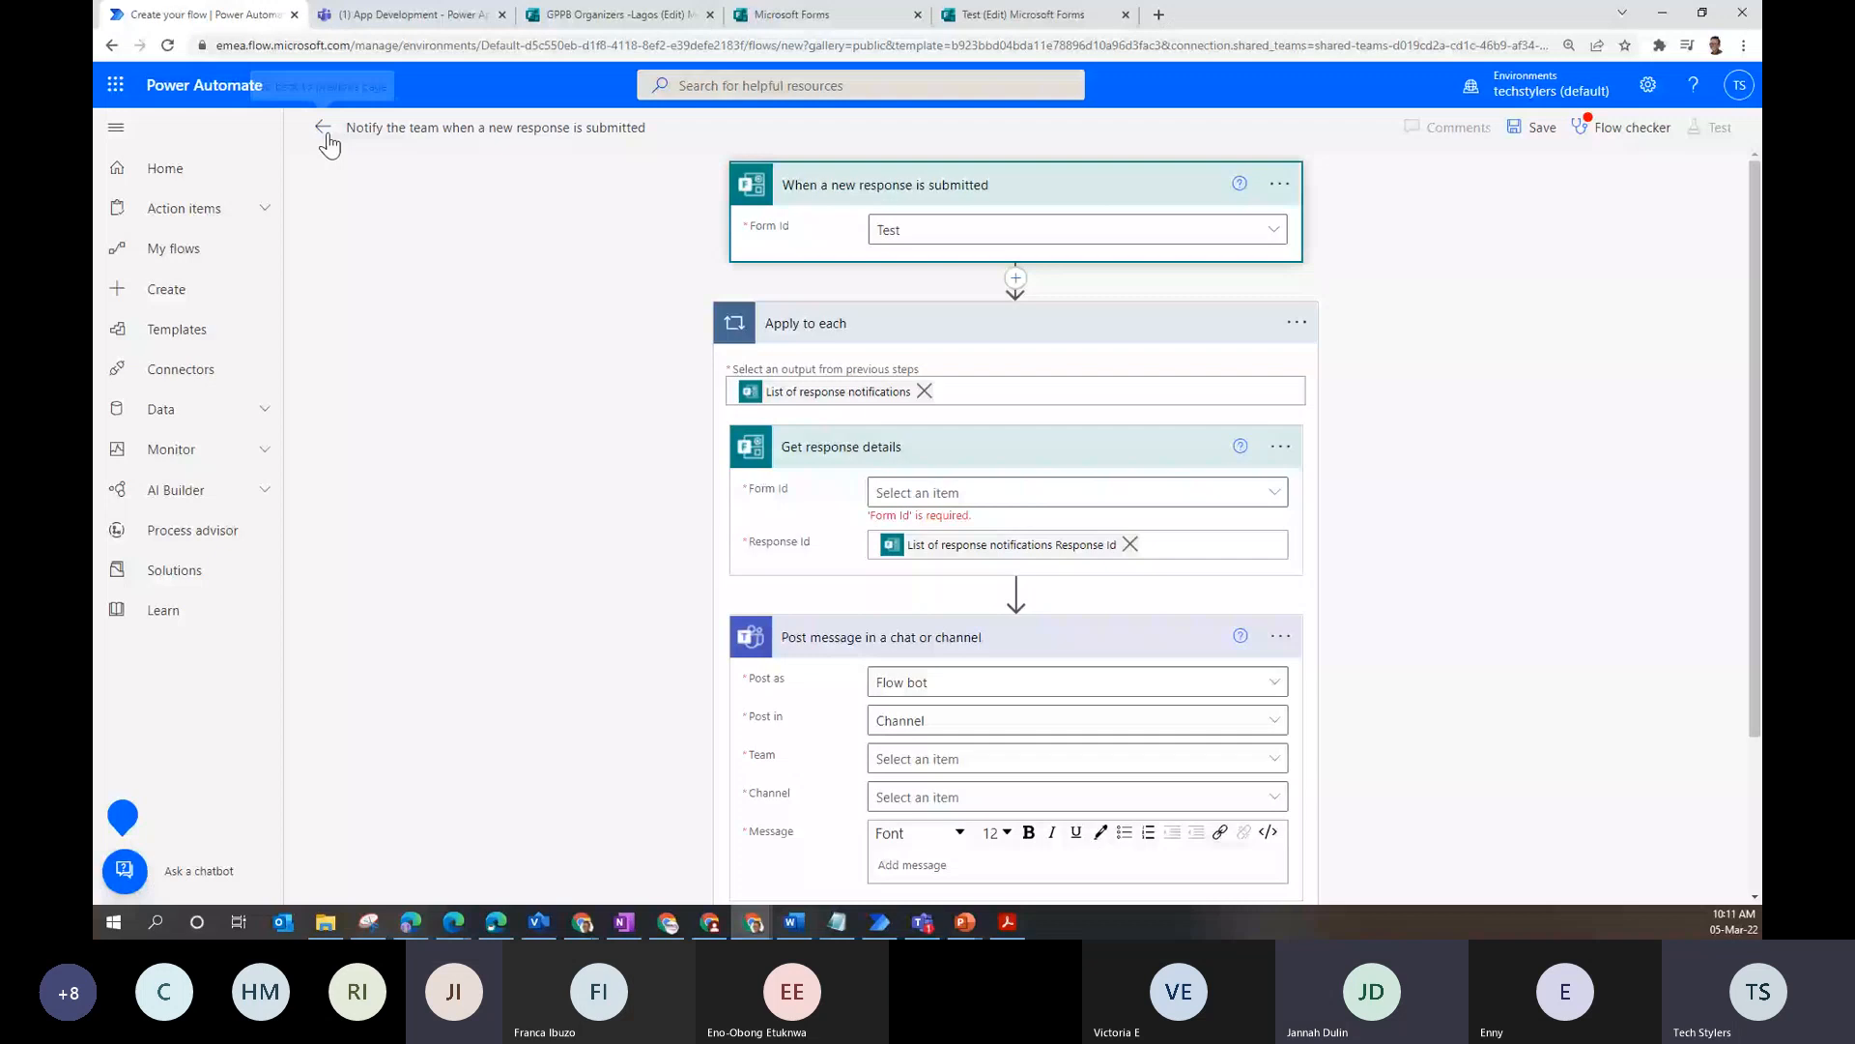
left_click(325, 130)
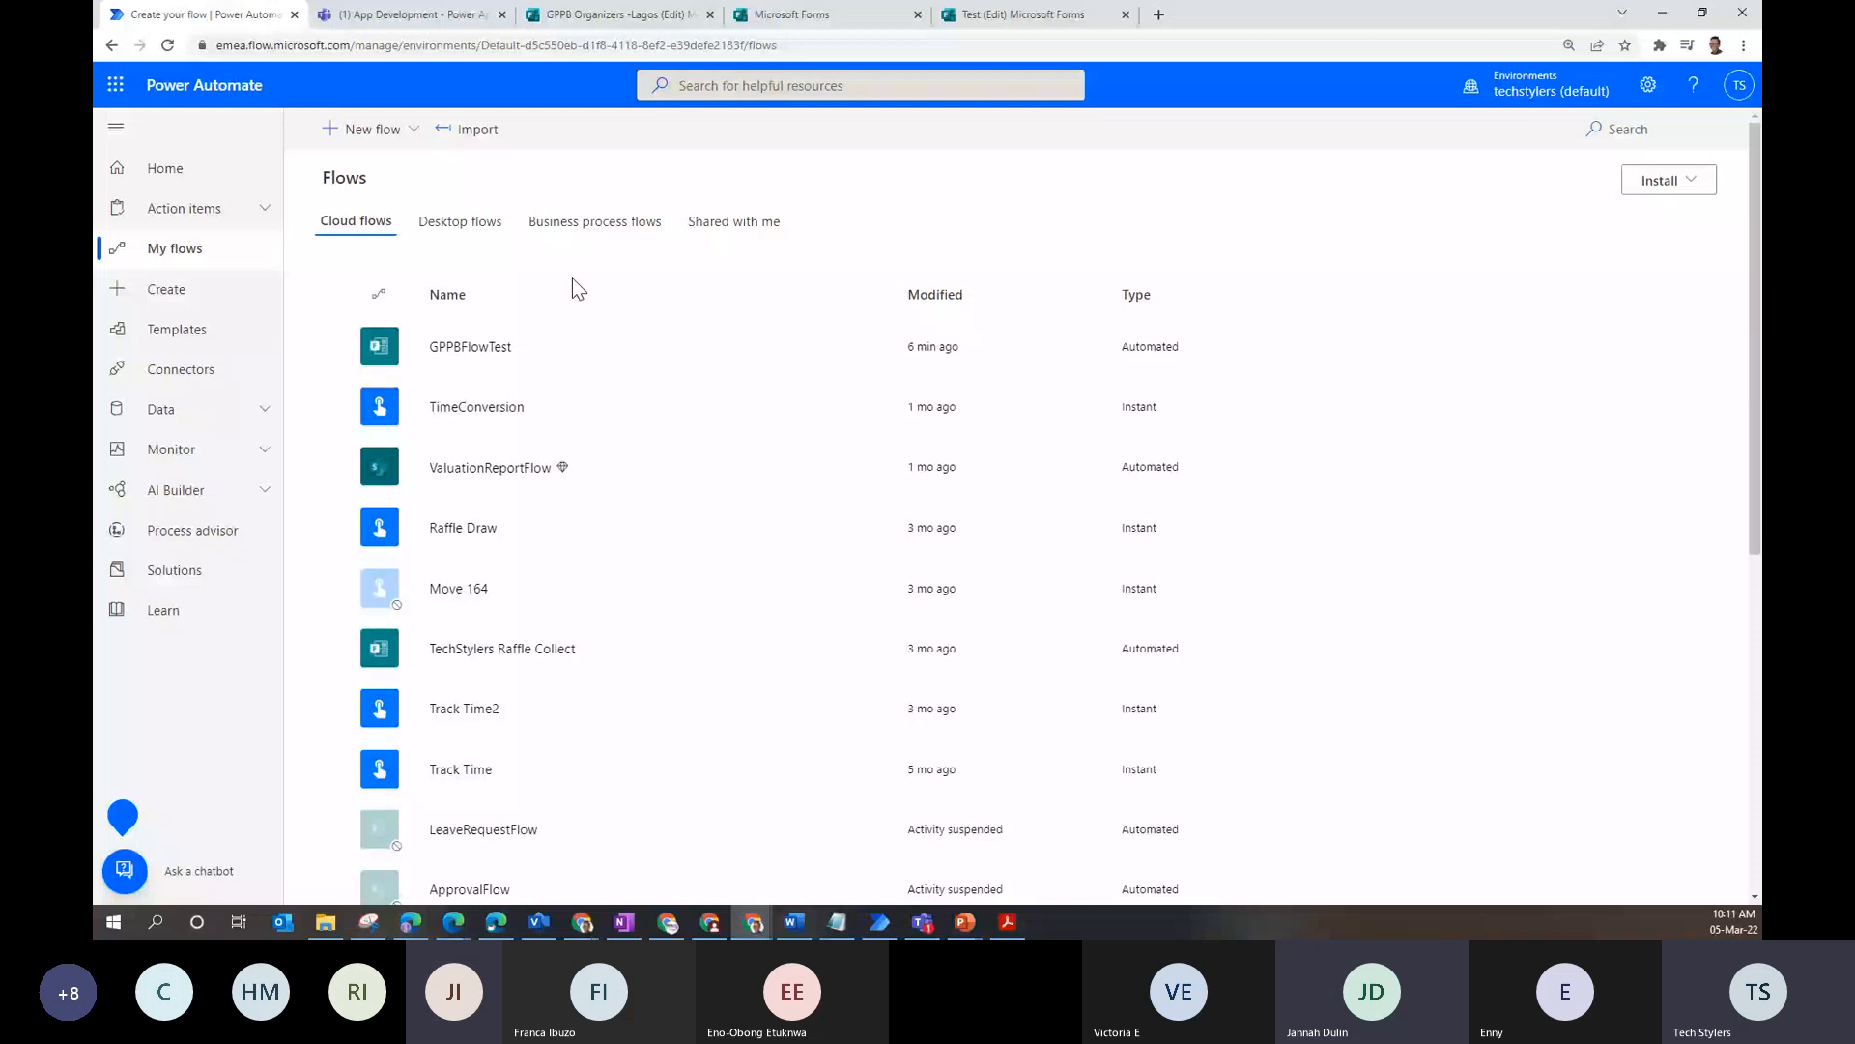
- Check the New flow options, then go to the flow Templates gallery
left_click(403, 151)
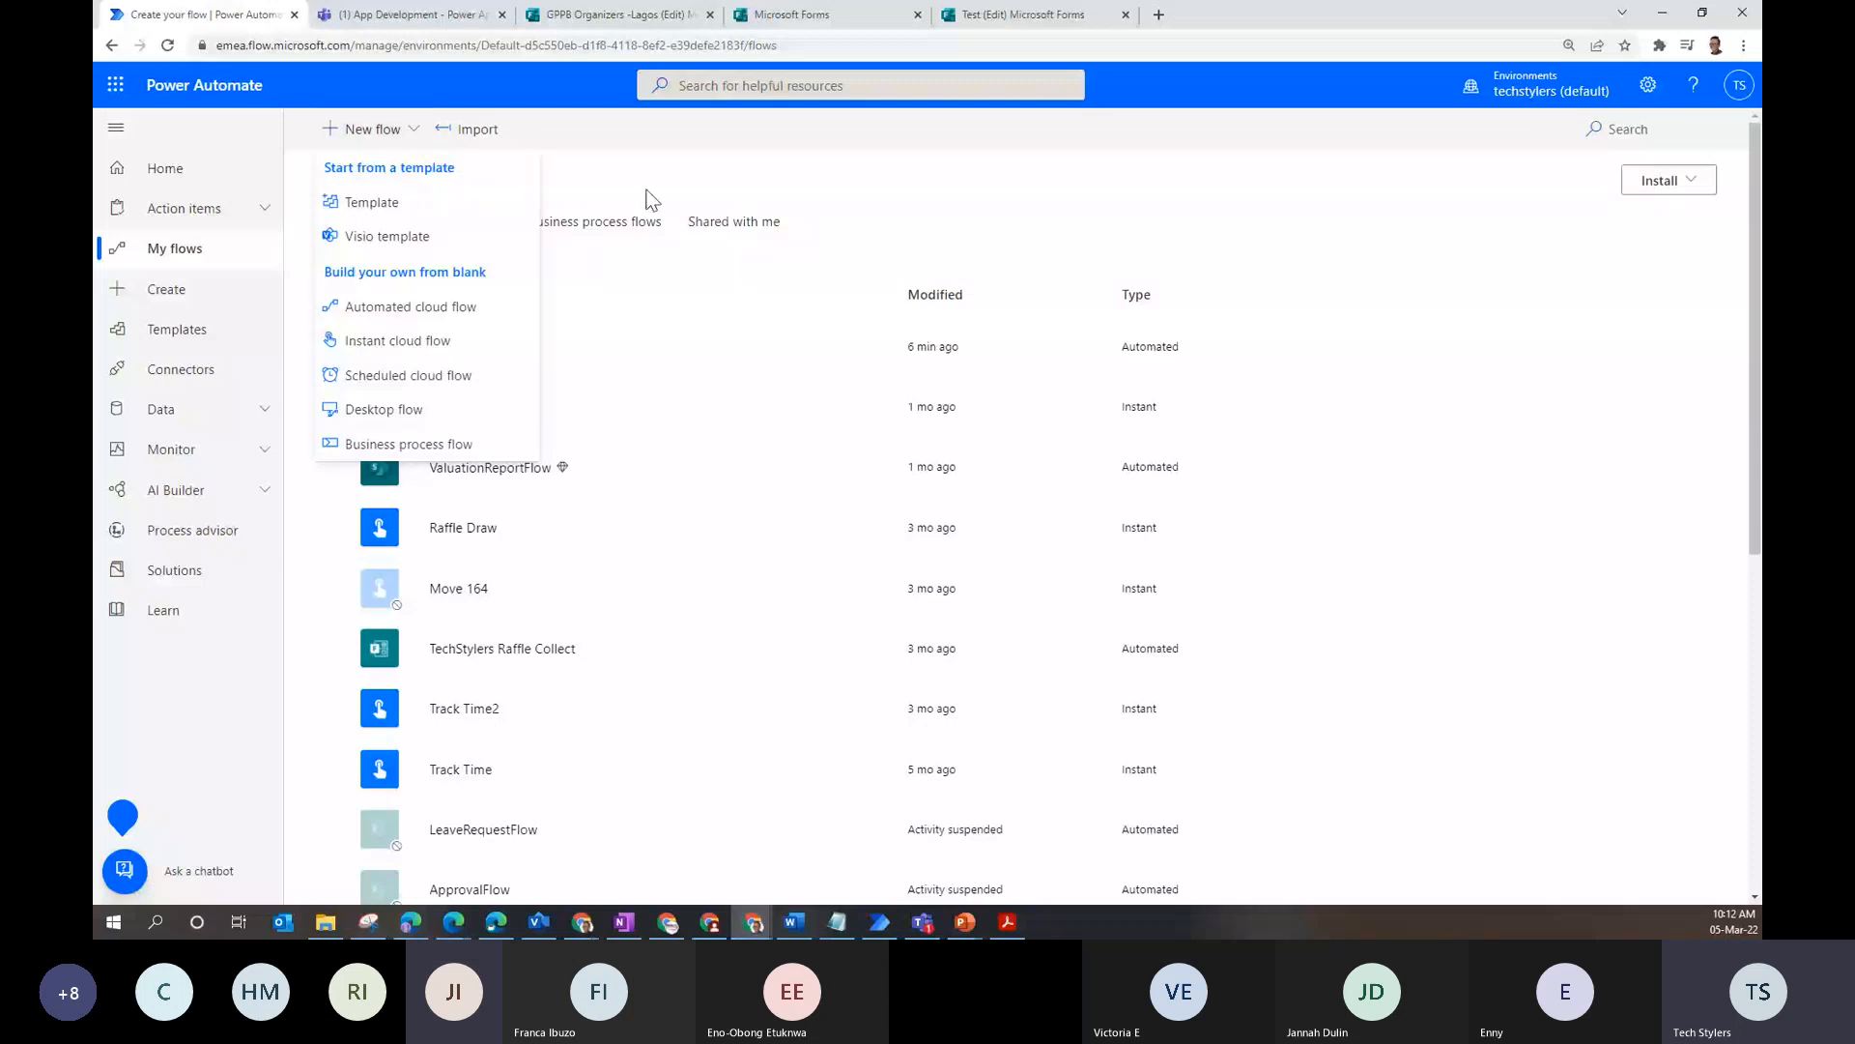
left_click(236, 334)
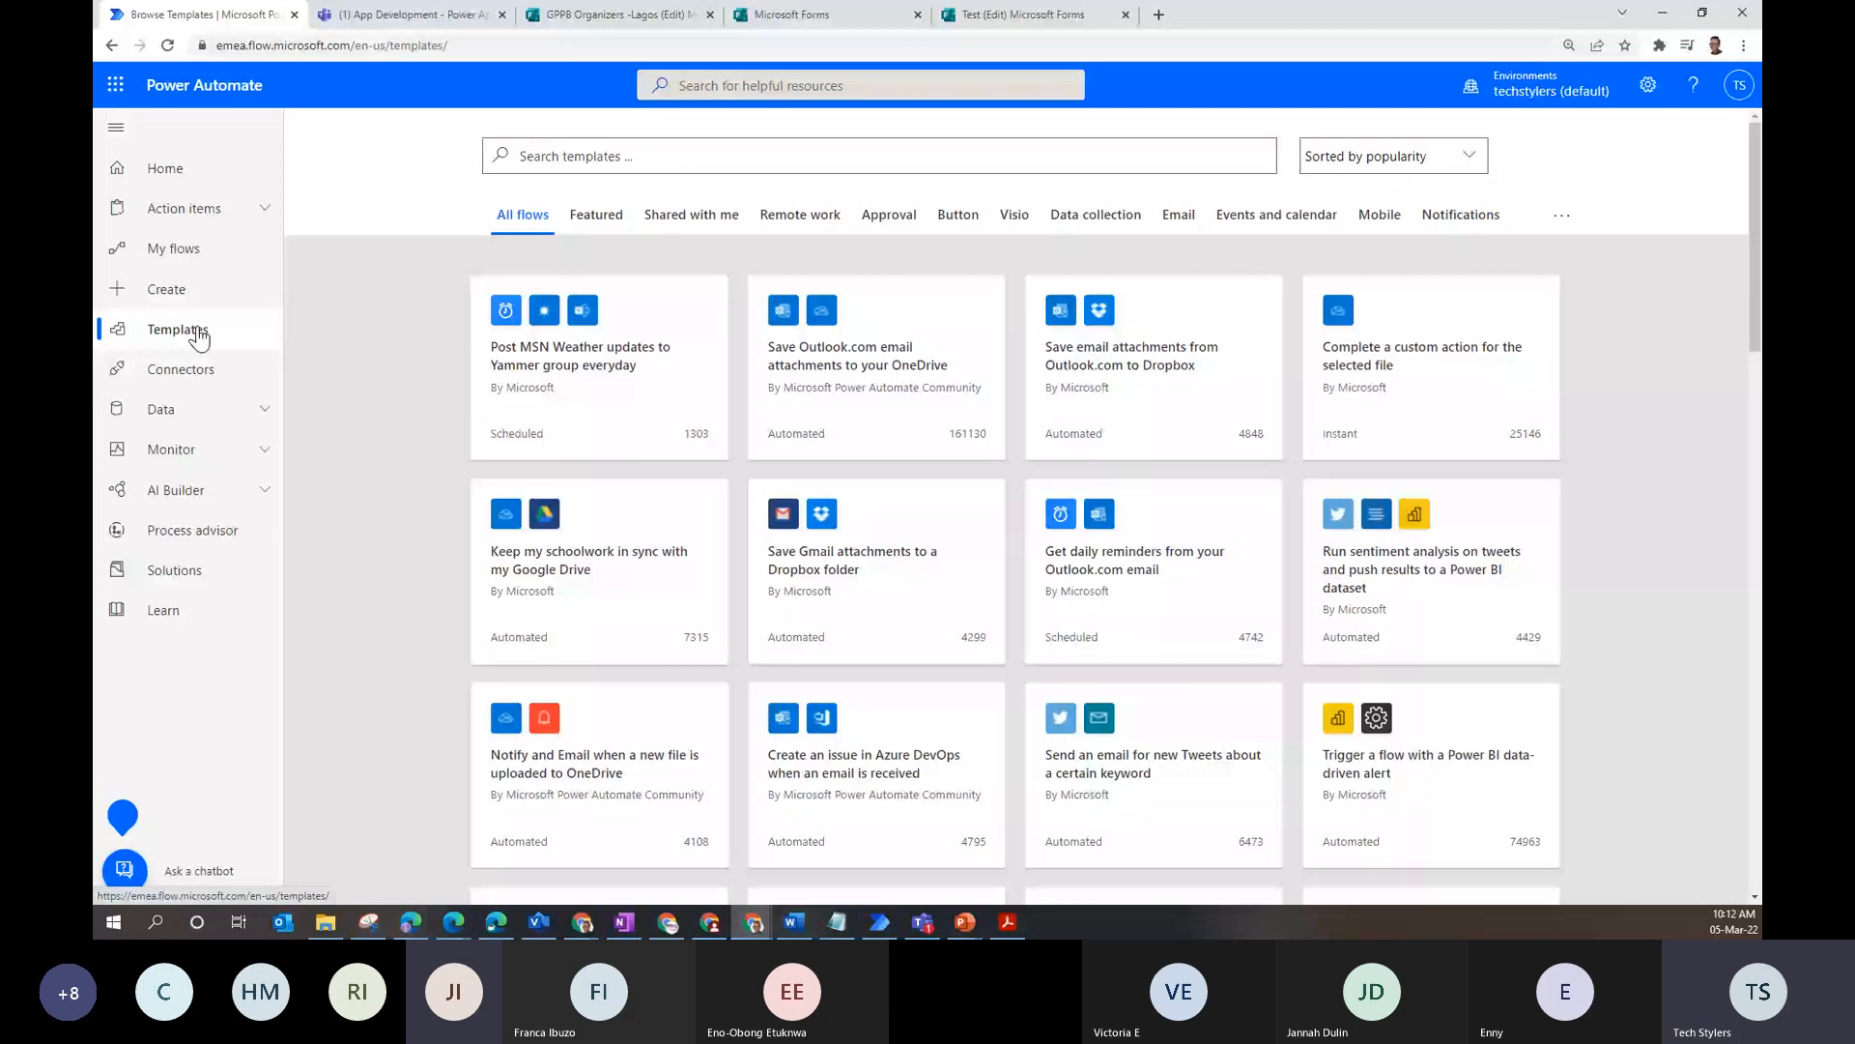
- Go to the Create page offering three ways to make a flow
left_click(188, 299)
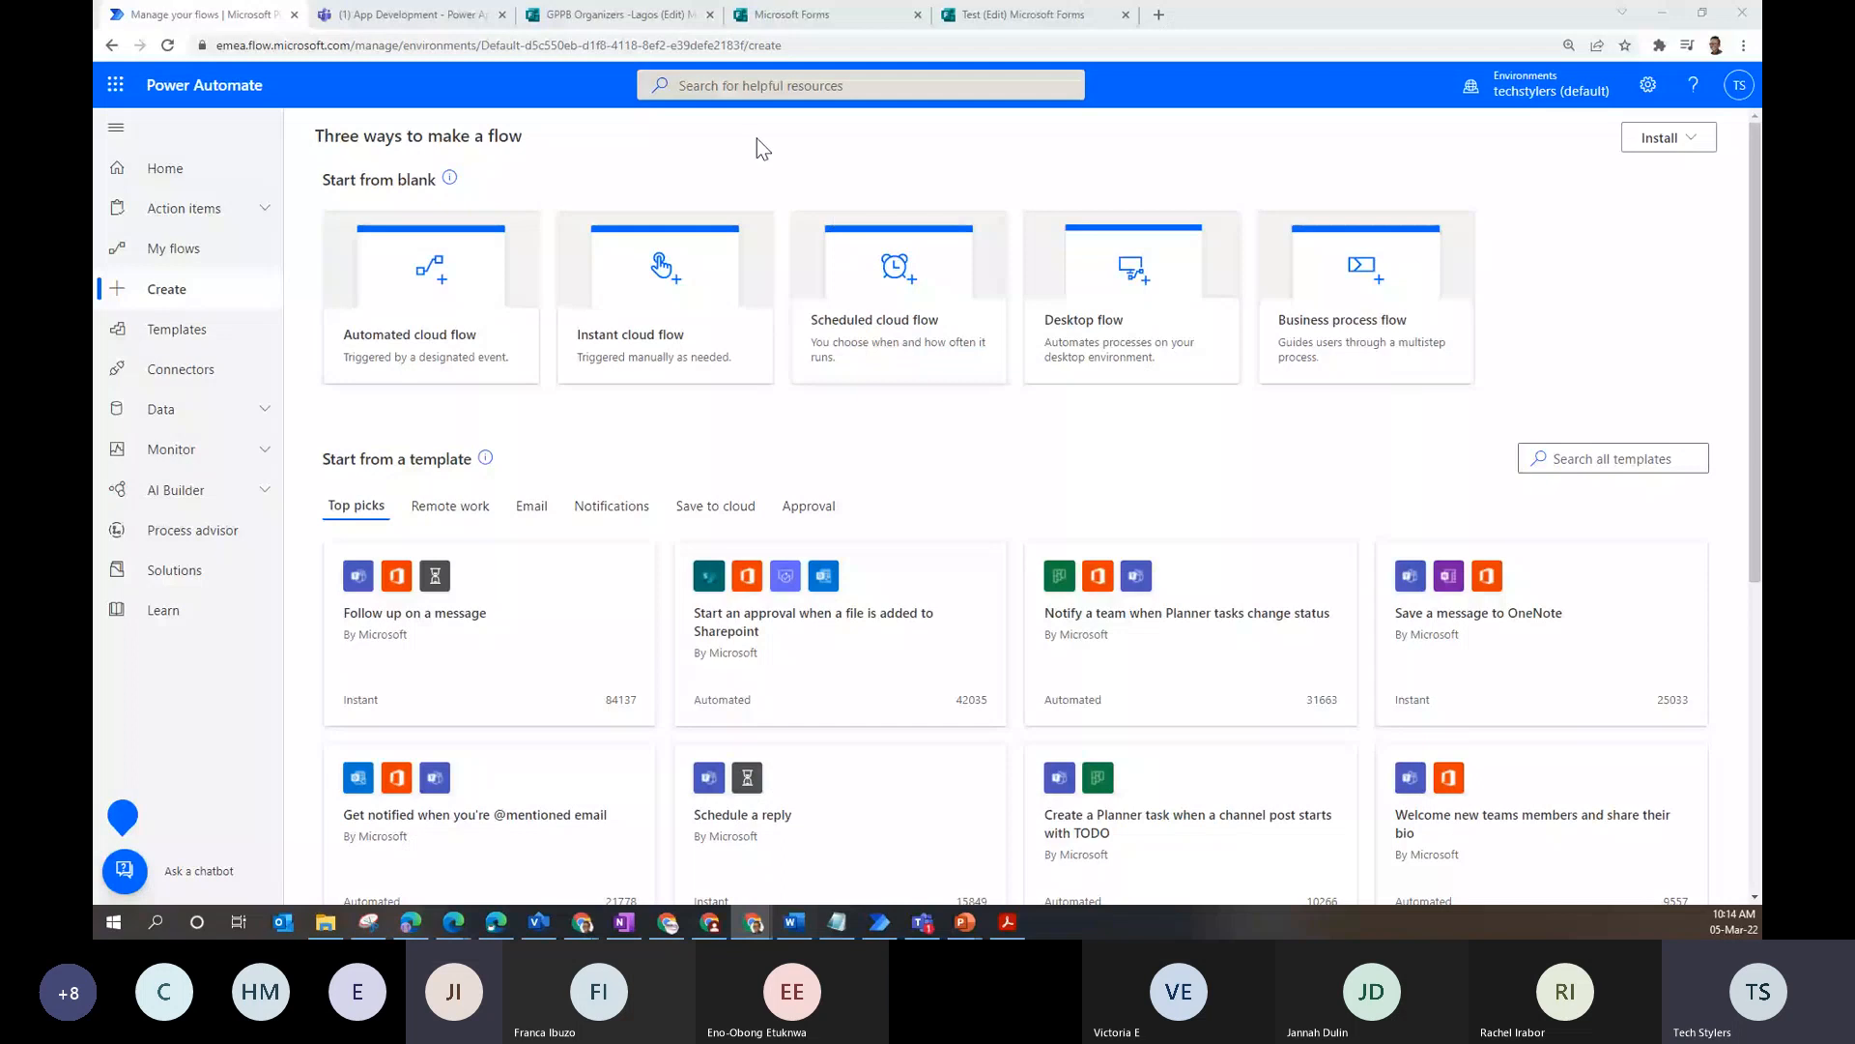
- Start an unnamed automated cloud flow with the SharePoint 'When an item is created' trigger
left_click(430, 309)
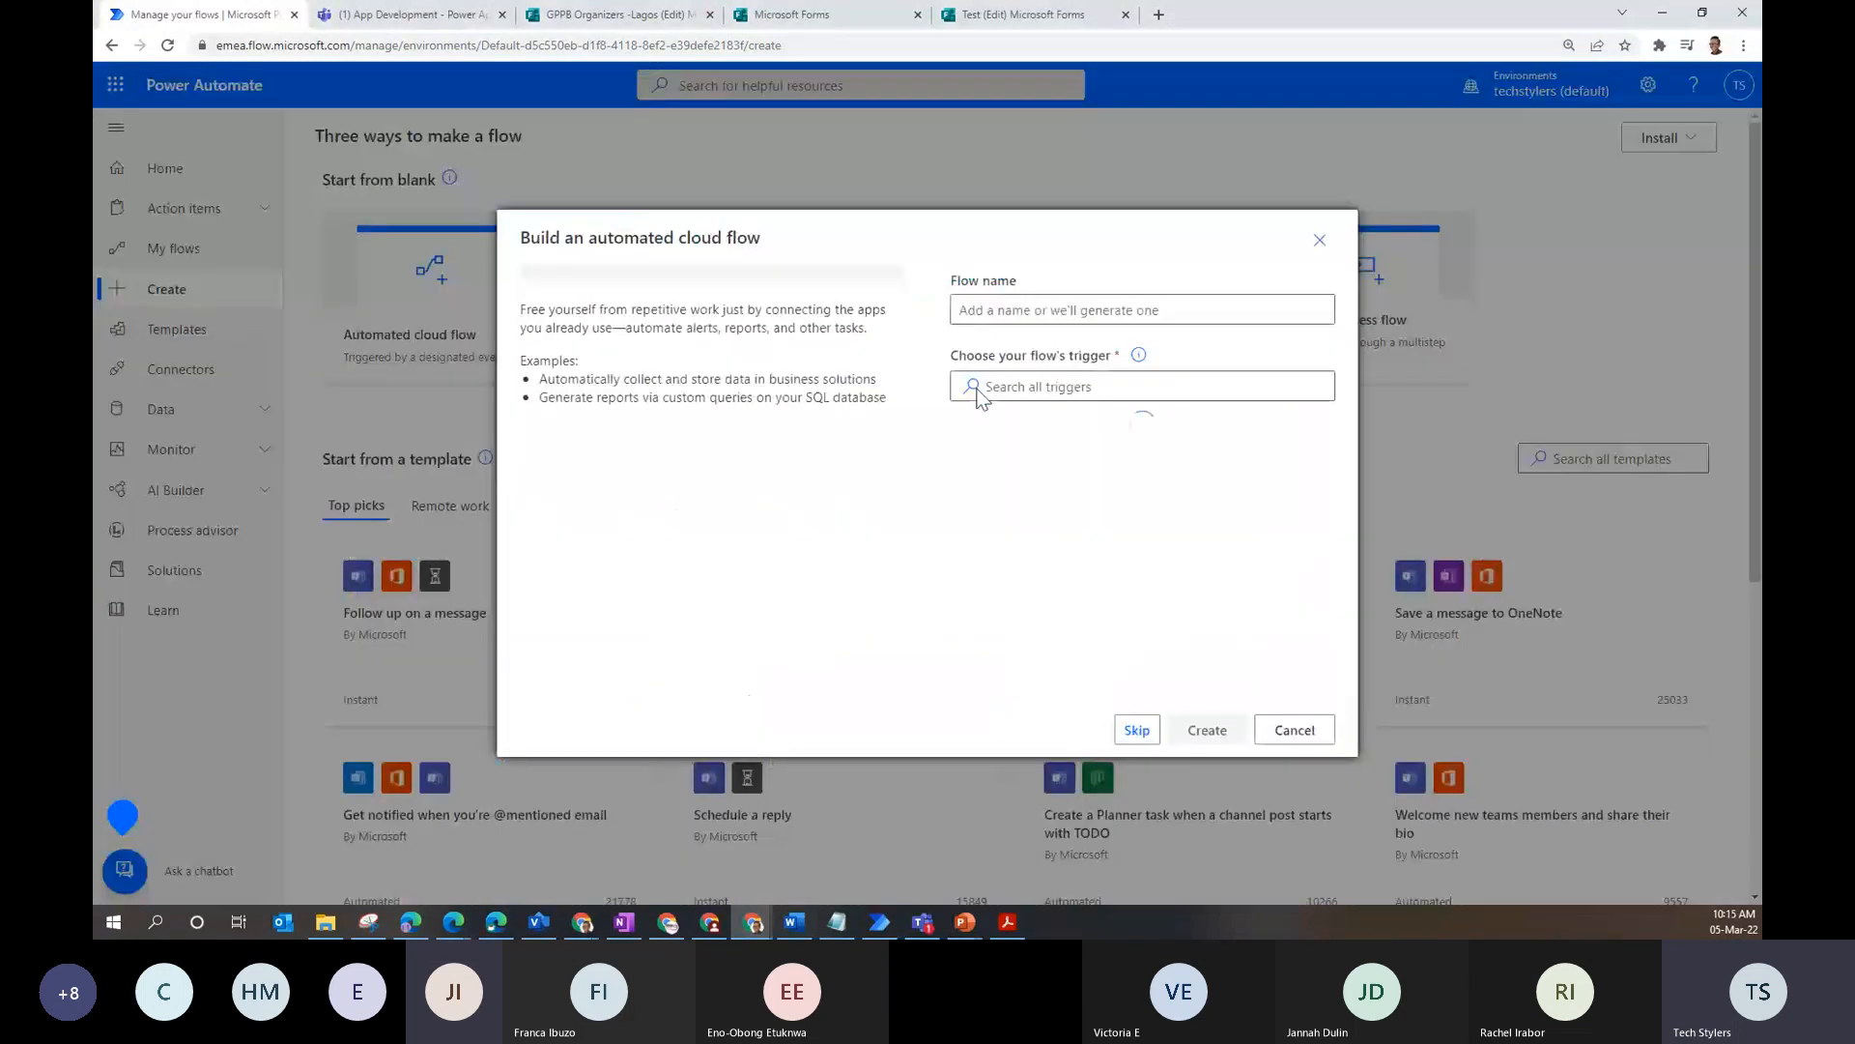
left_click(1138, 730)
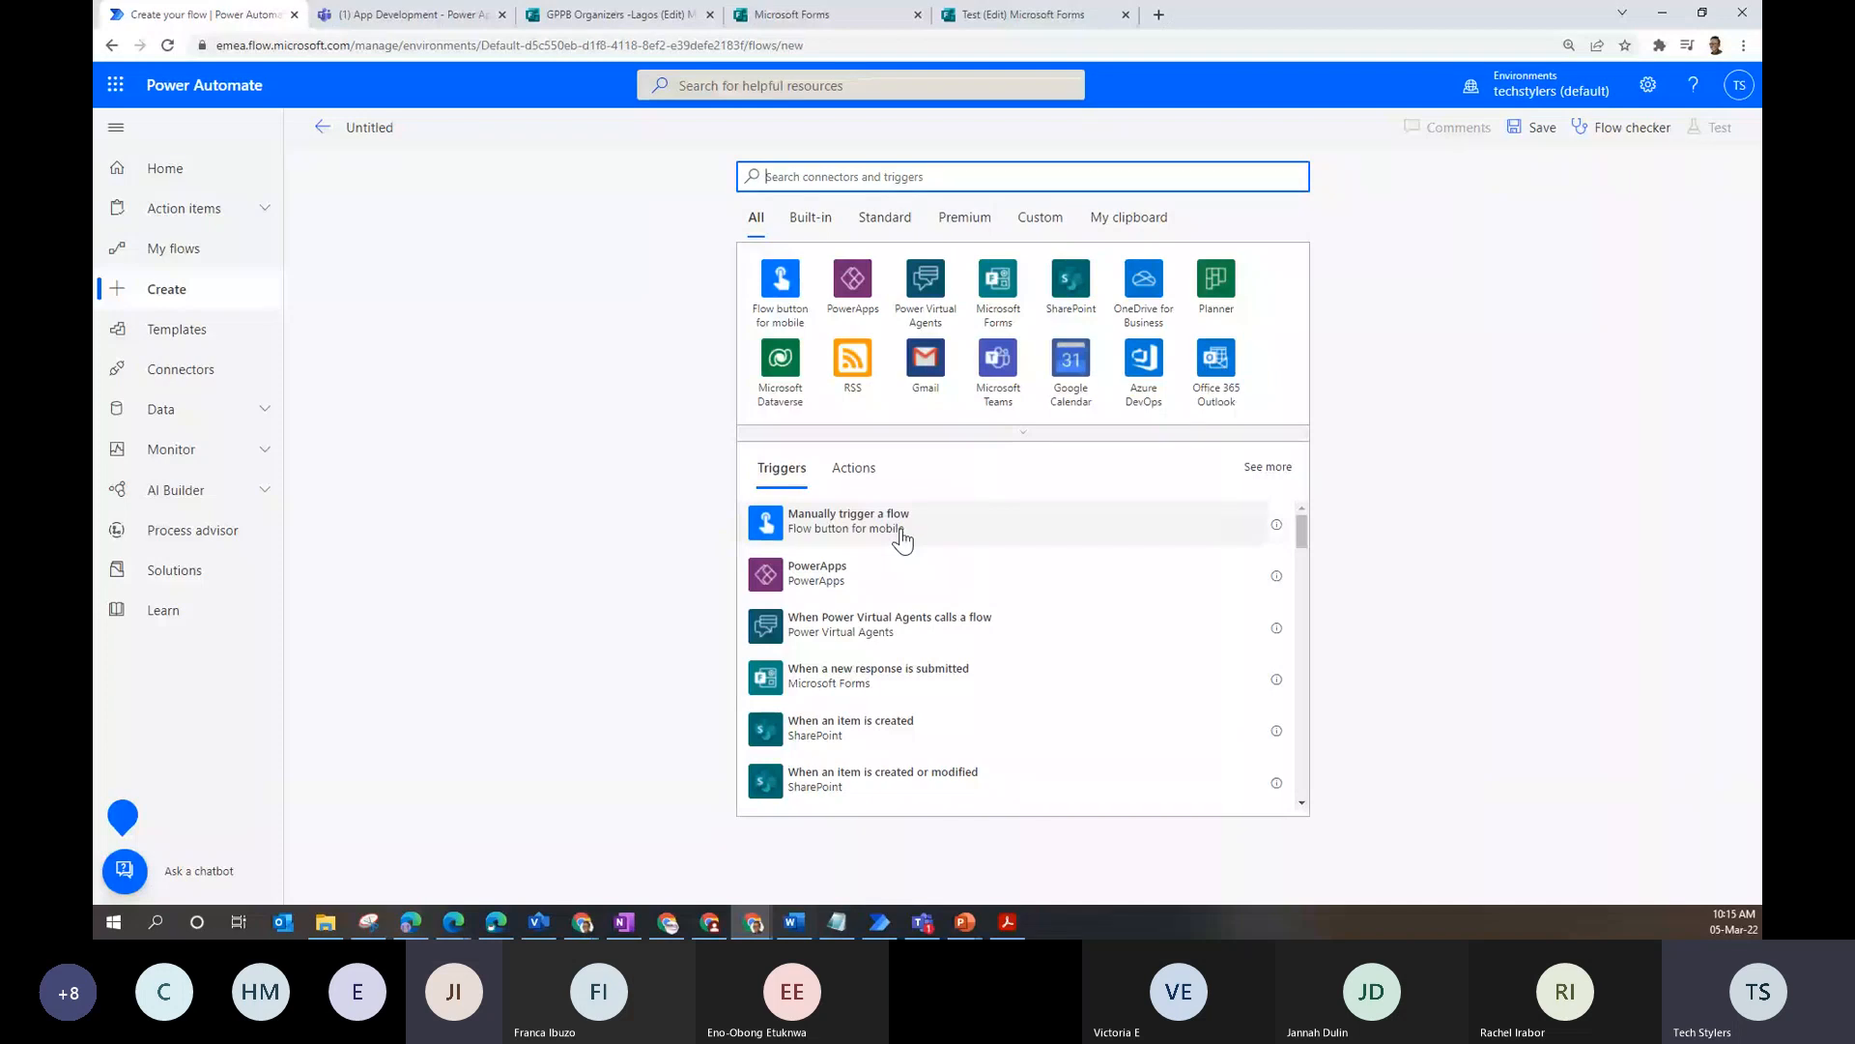
left_click(1086, 283)
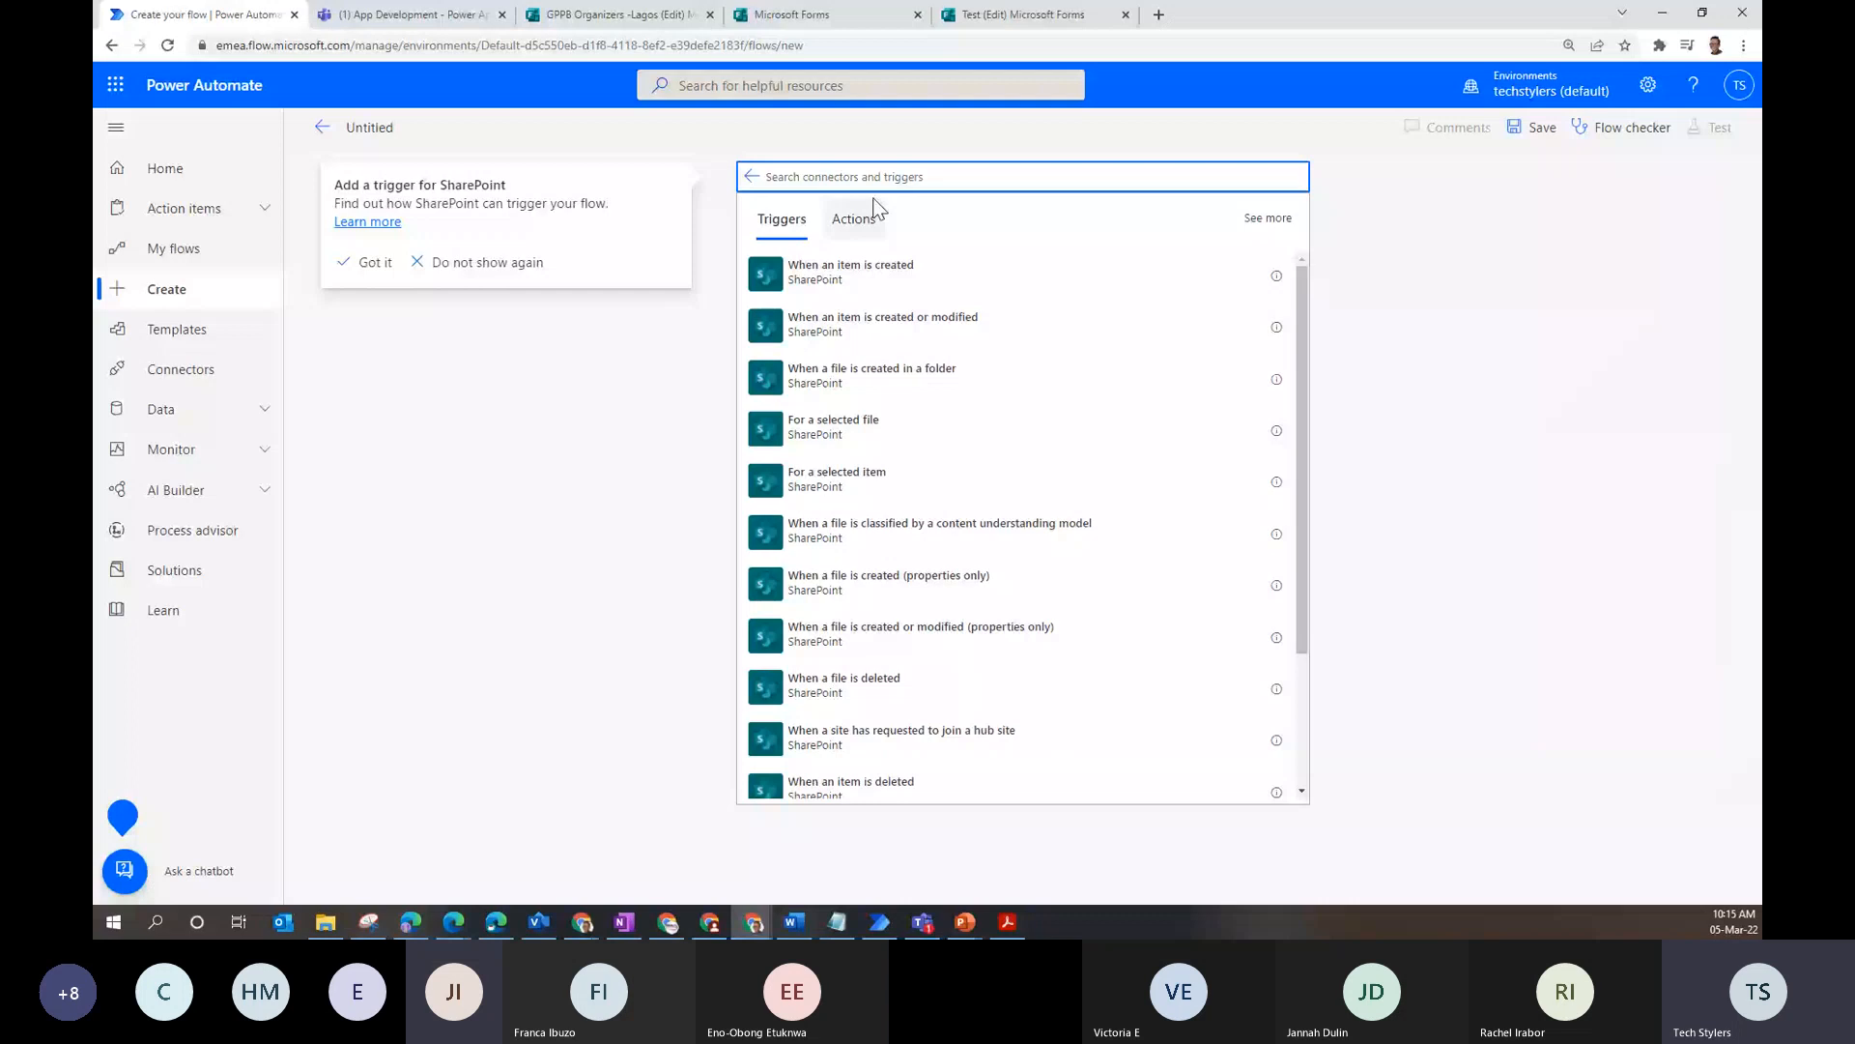
left_click(903, 267)
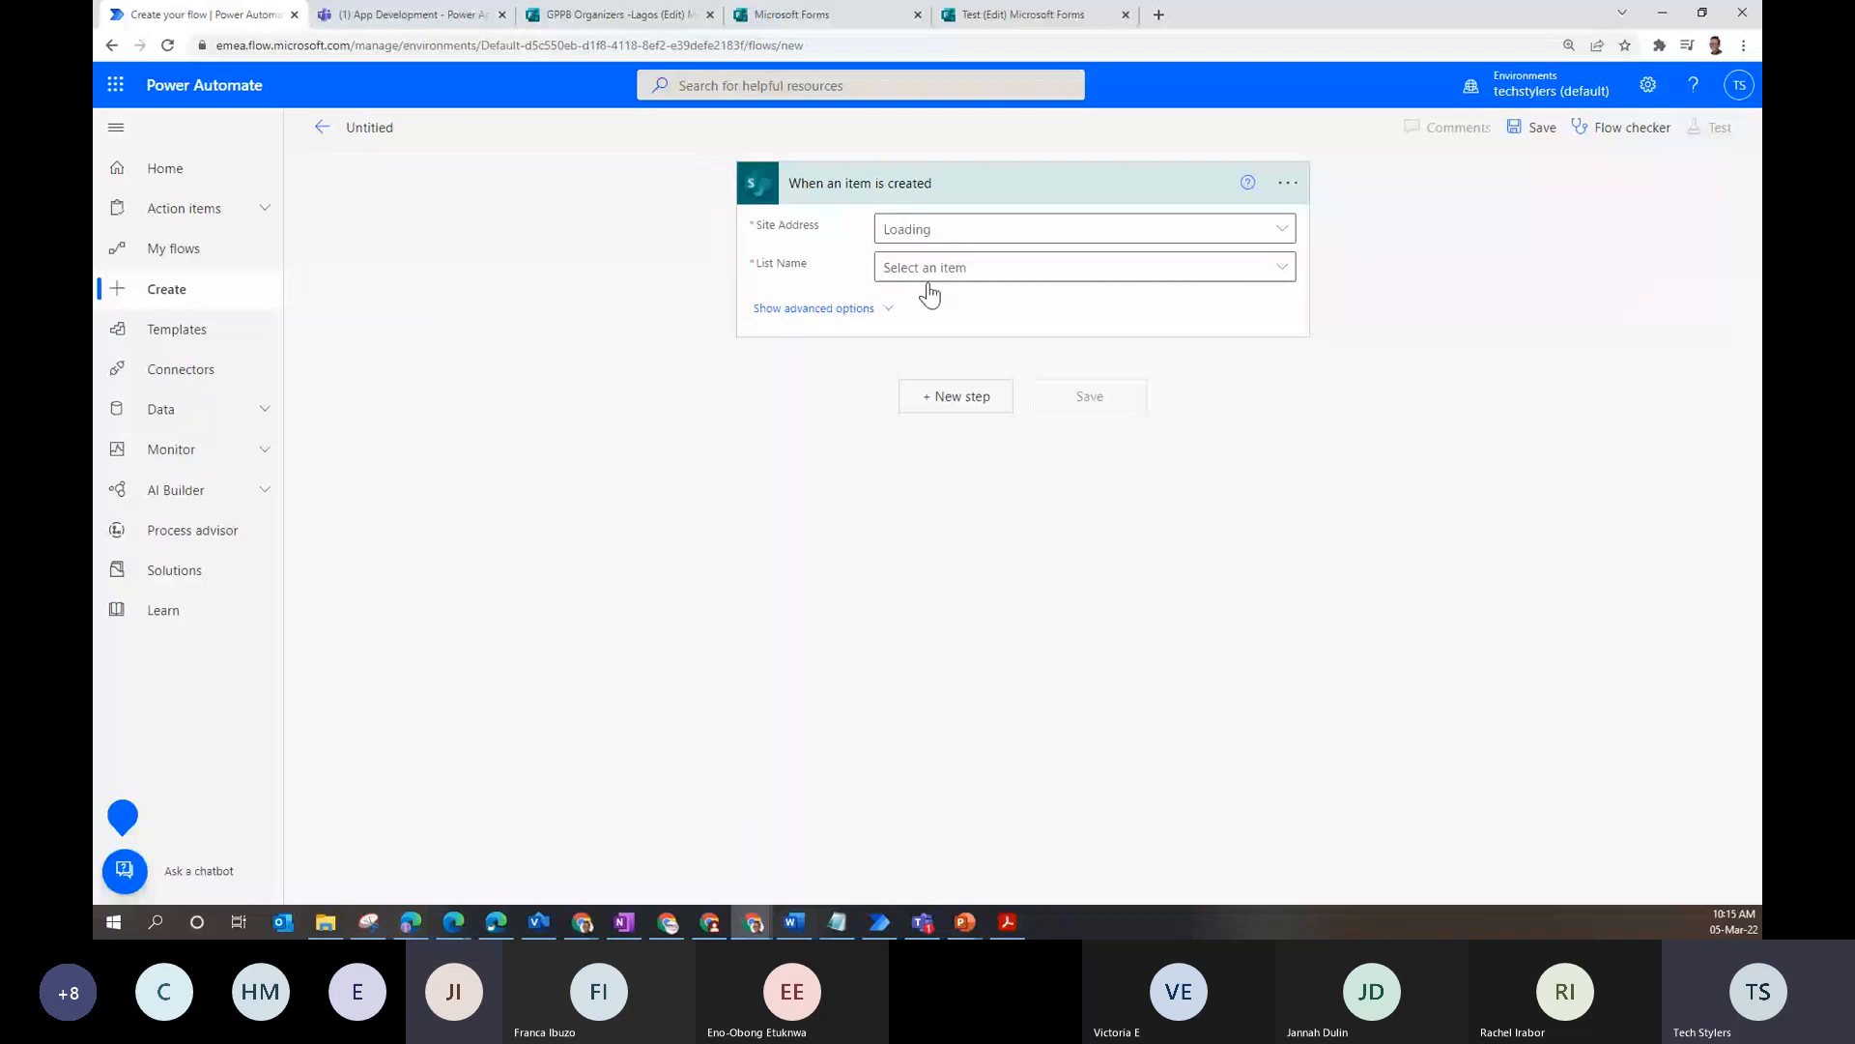
- In a new tab, edit Leave App in Power Apps and show its Leave App data source options
left_click(1157, 16)
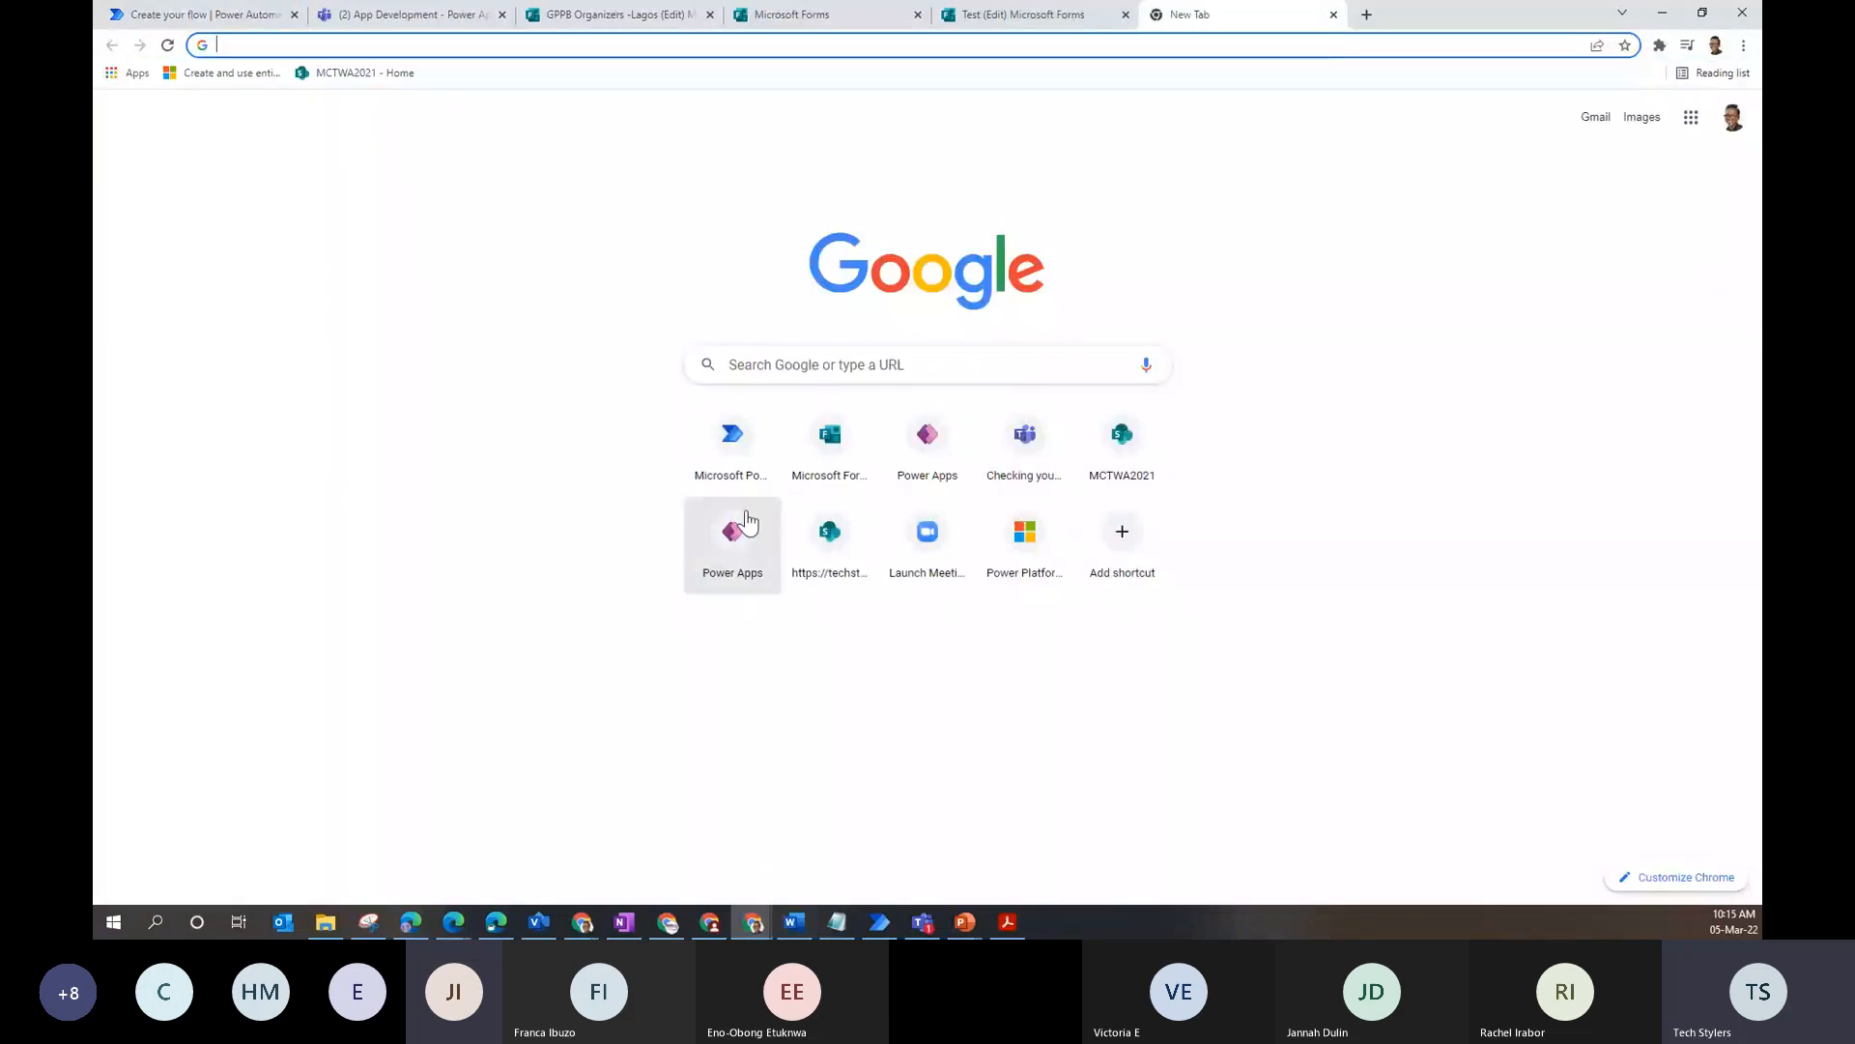
left_click(747, 521)
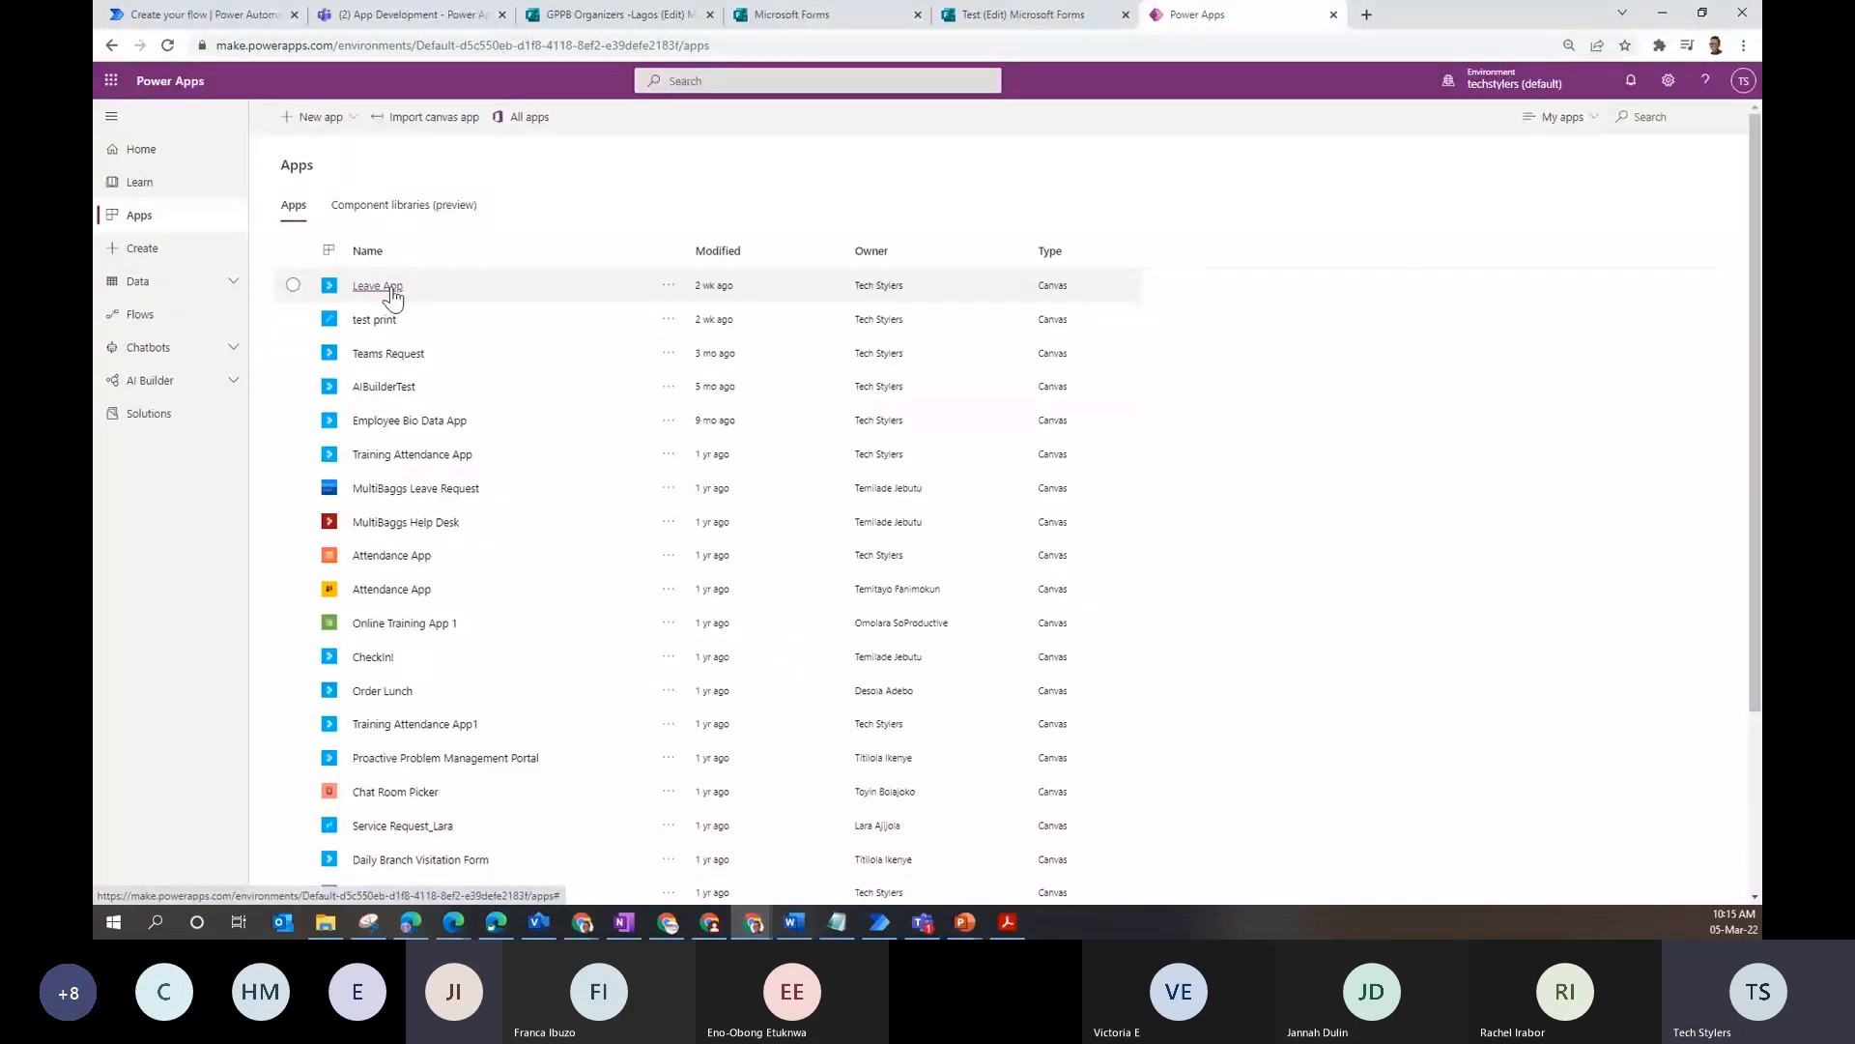
left_click(673, 300)
left_click(676, 319)
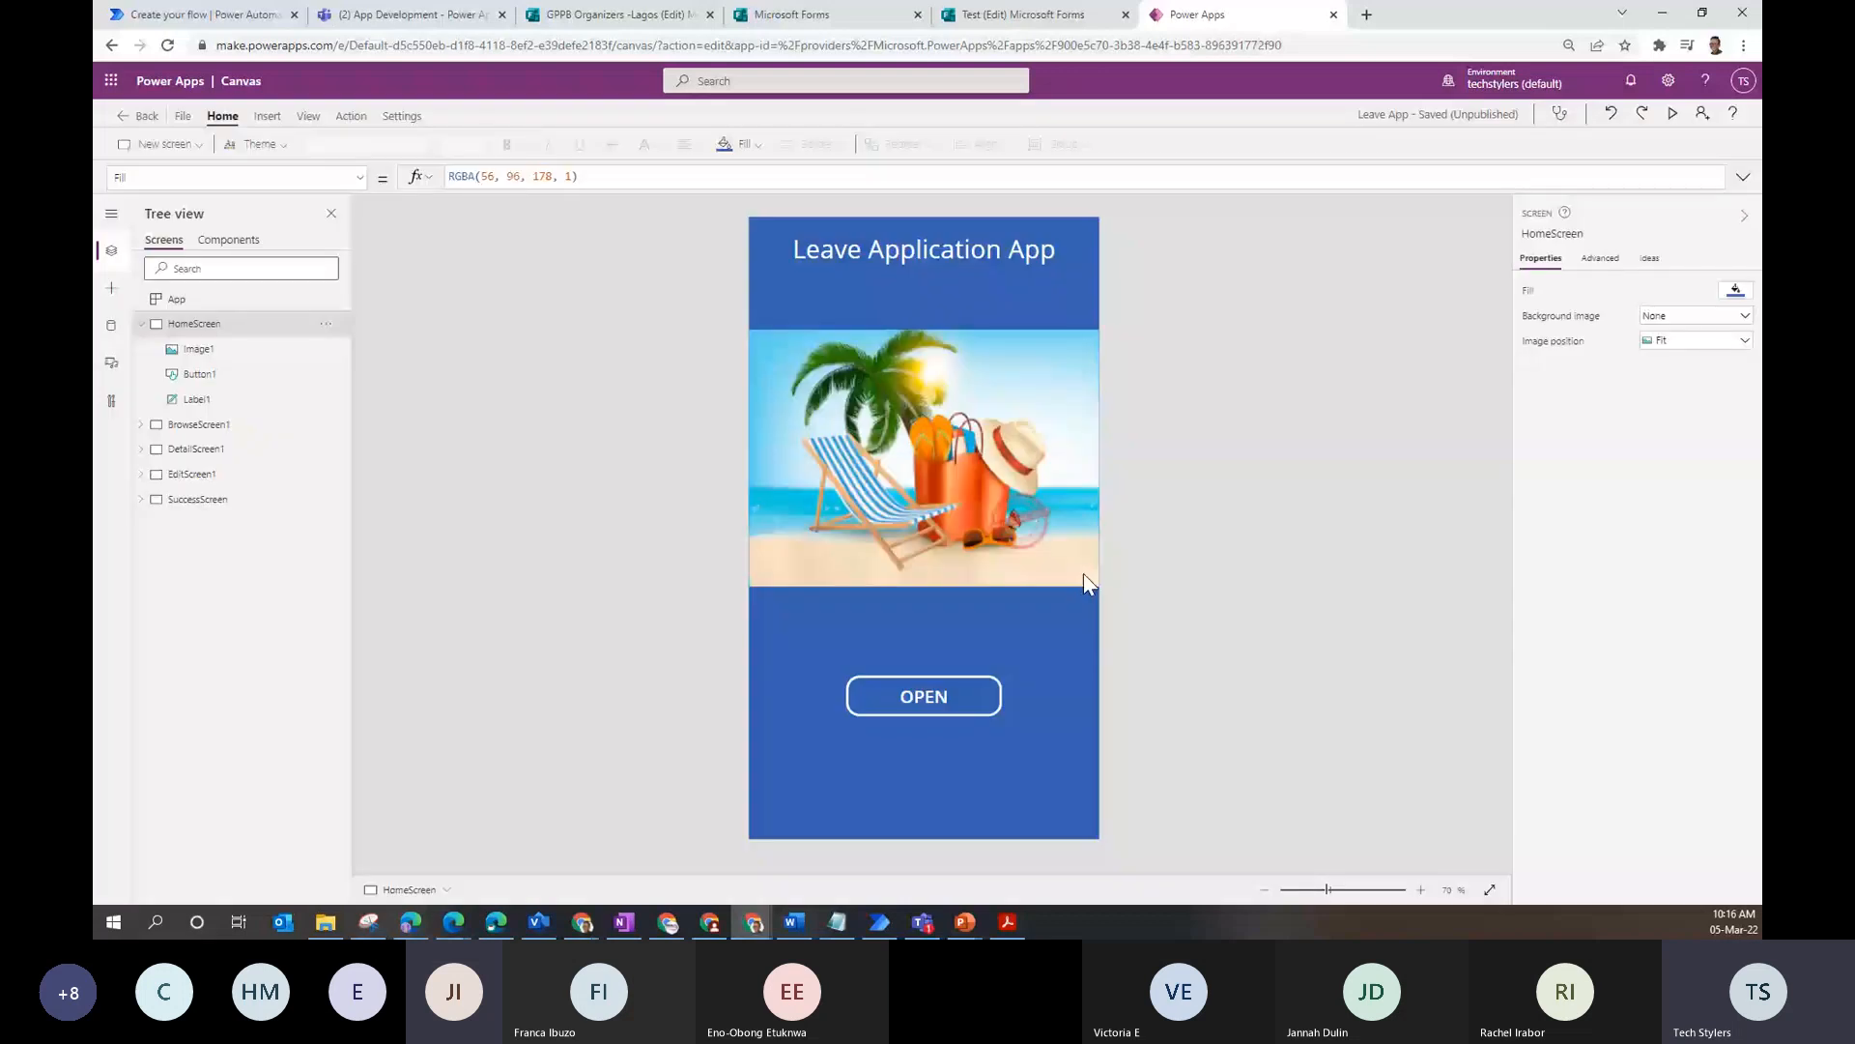
left_click(112, 325)
left_click(334, 307)
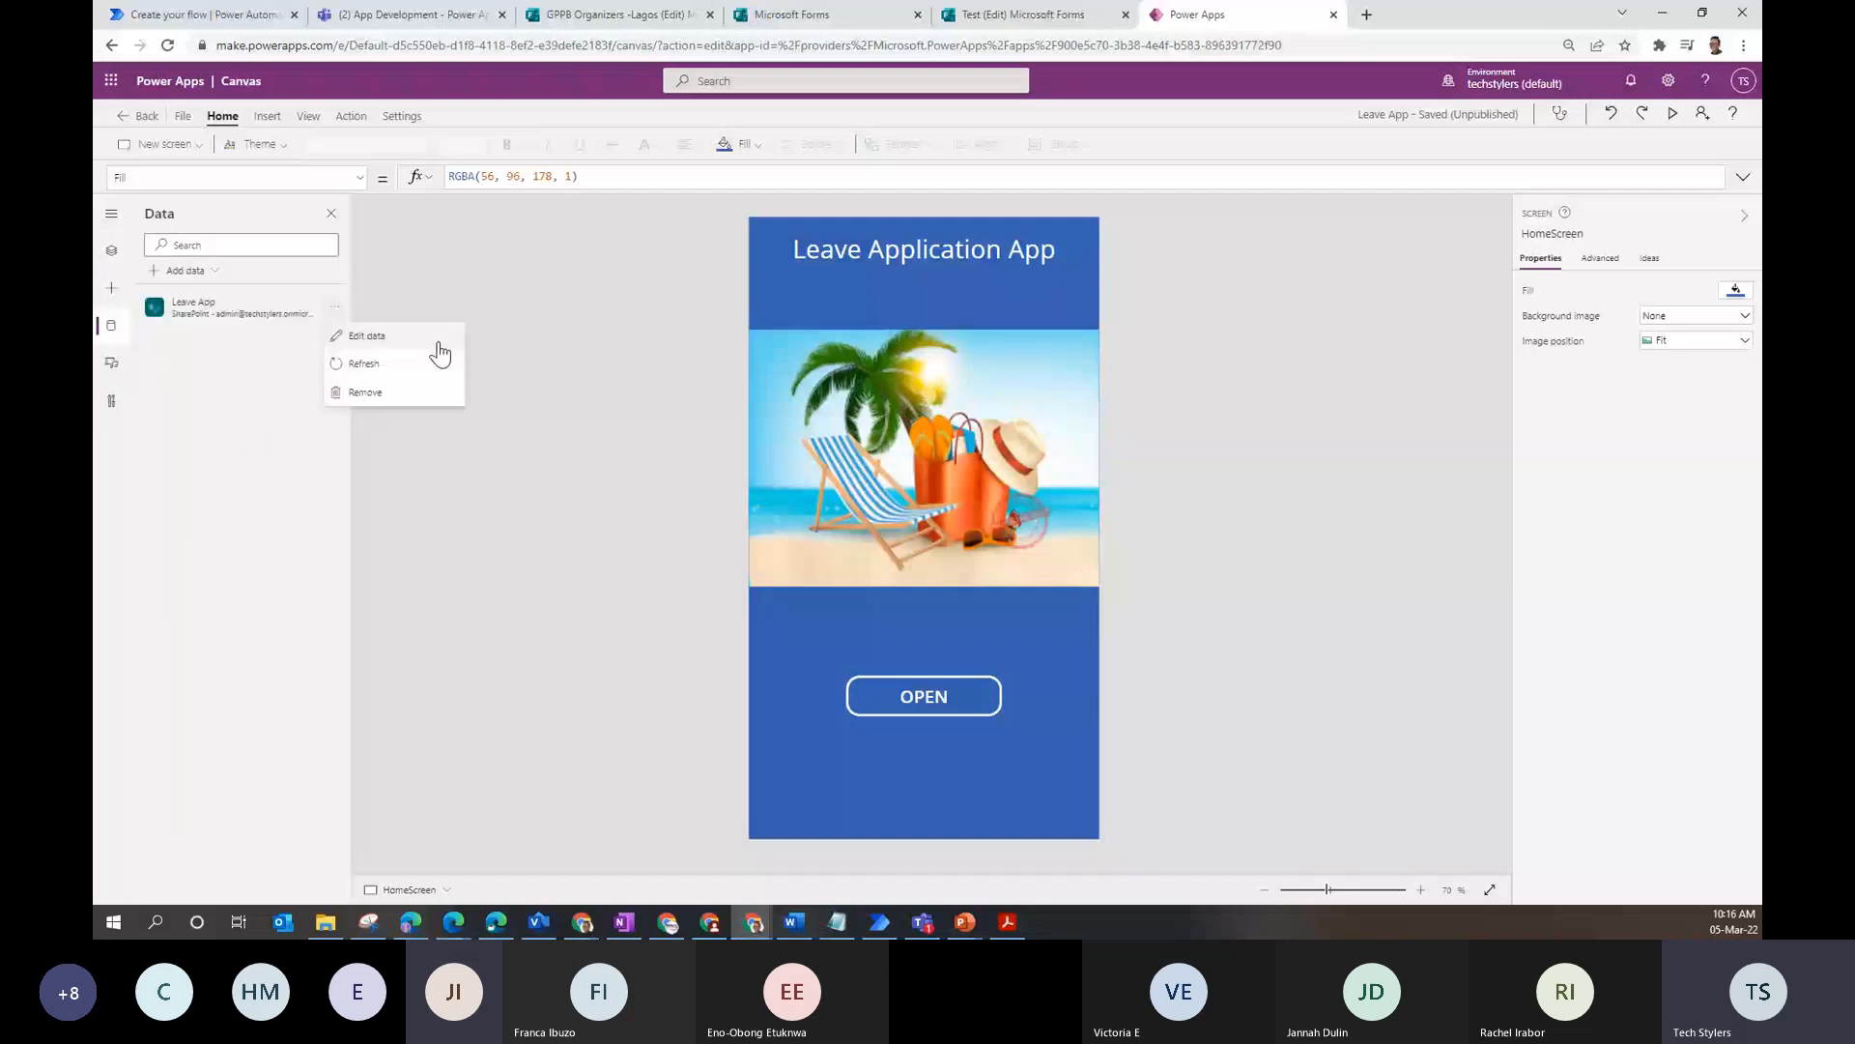
- Open the Leave App SharePoint list and copy its page address
left_click(438, 338)
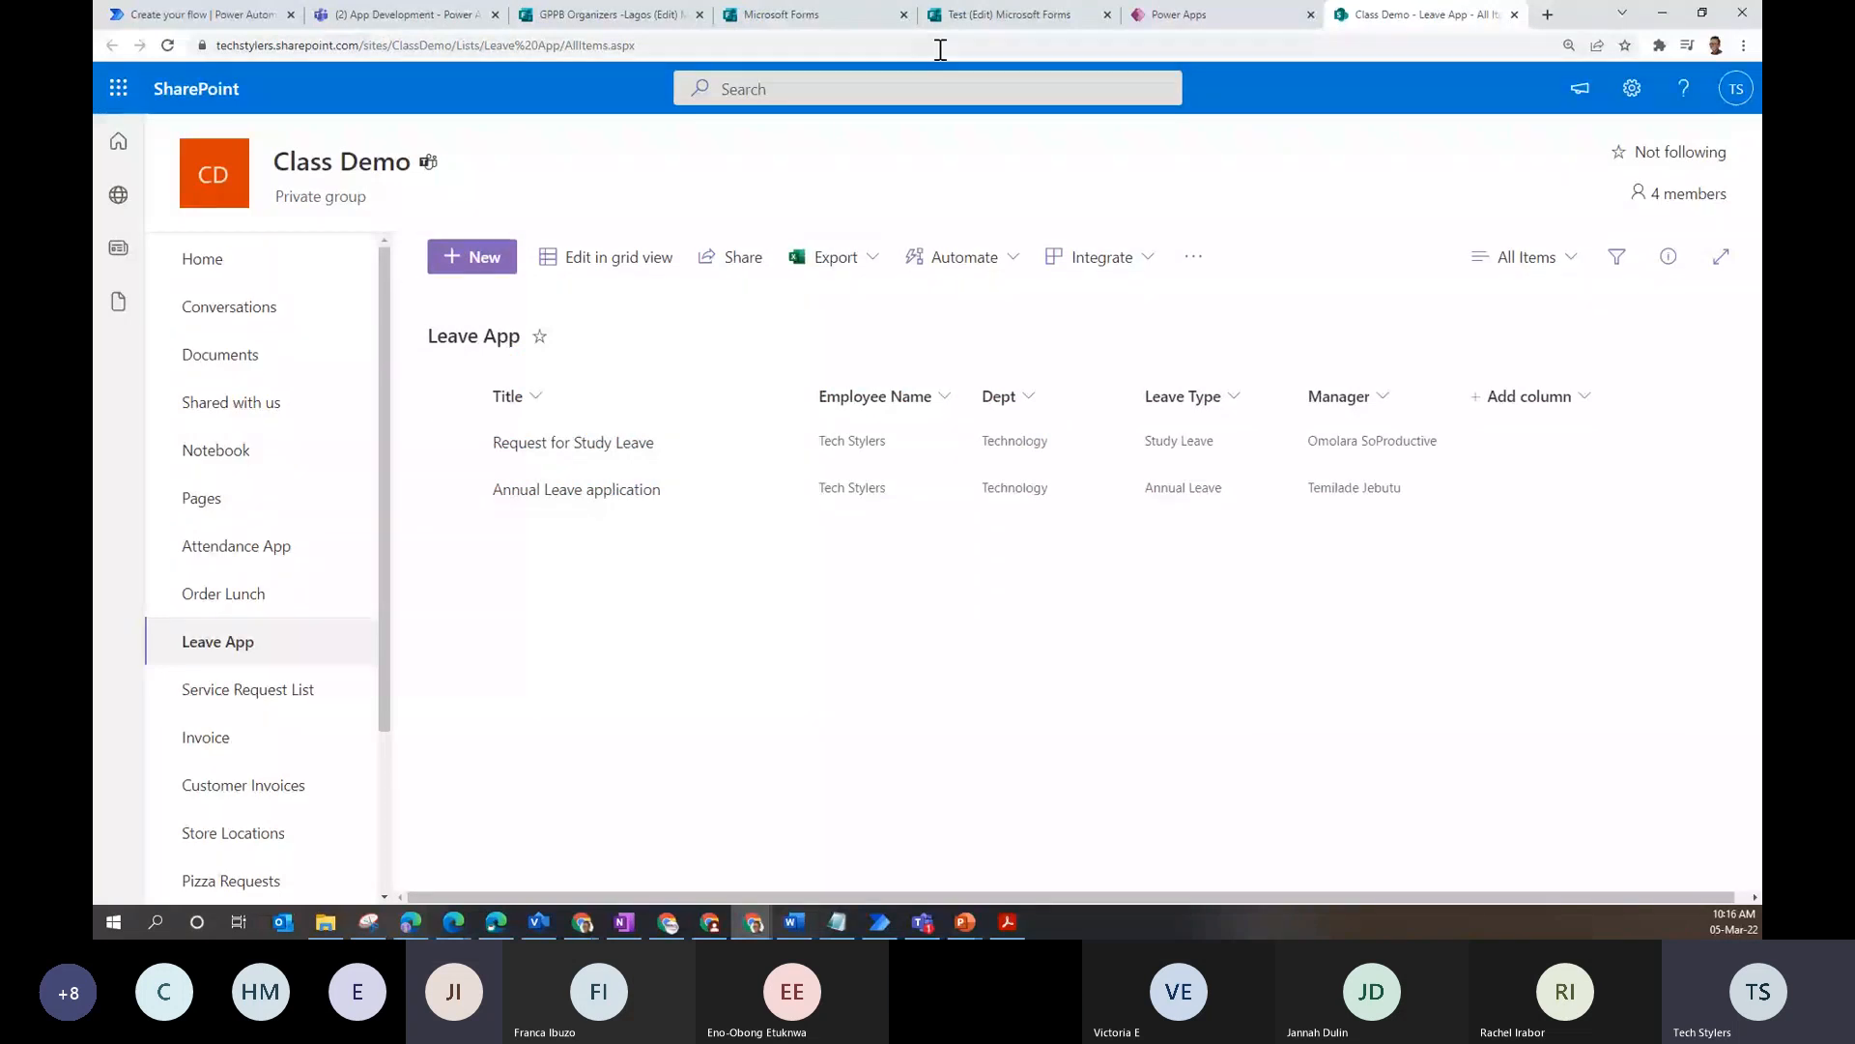
left_click(940, 13)
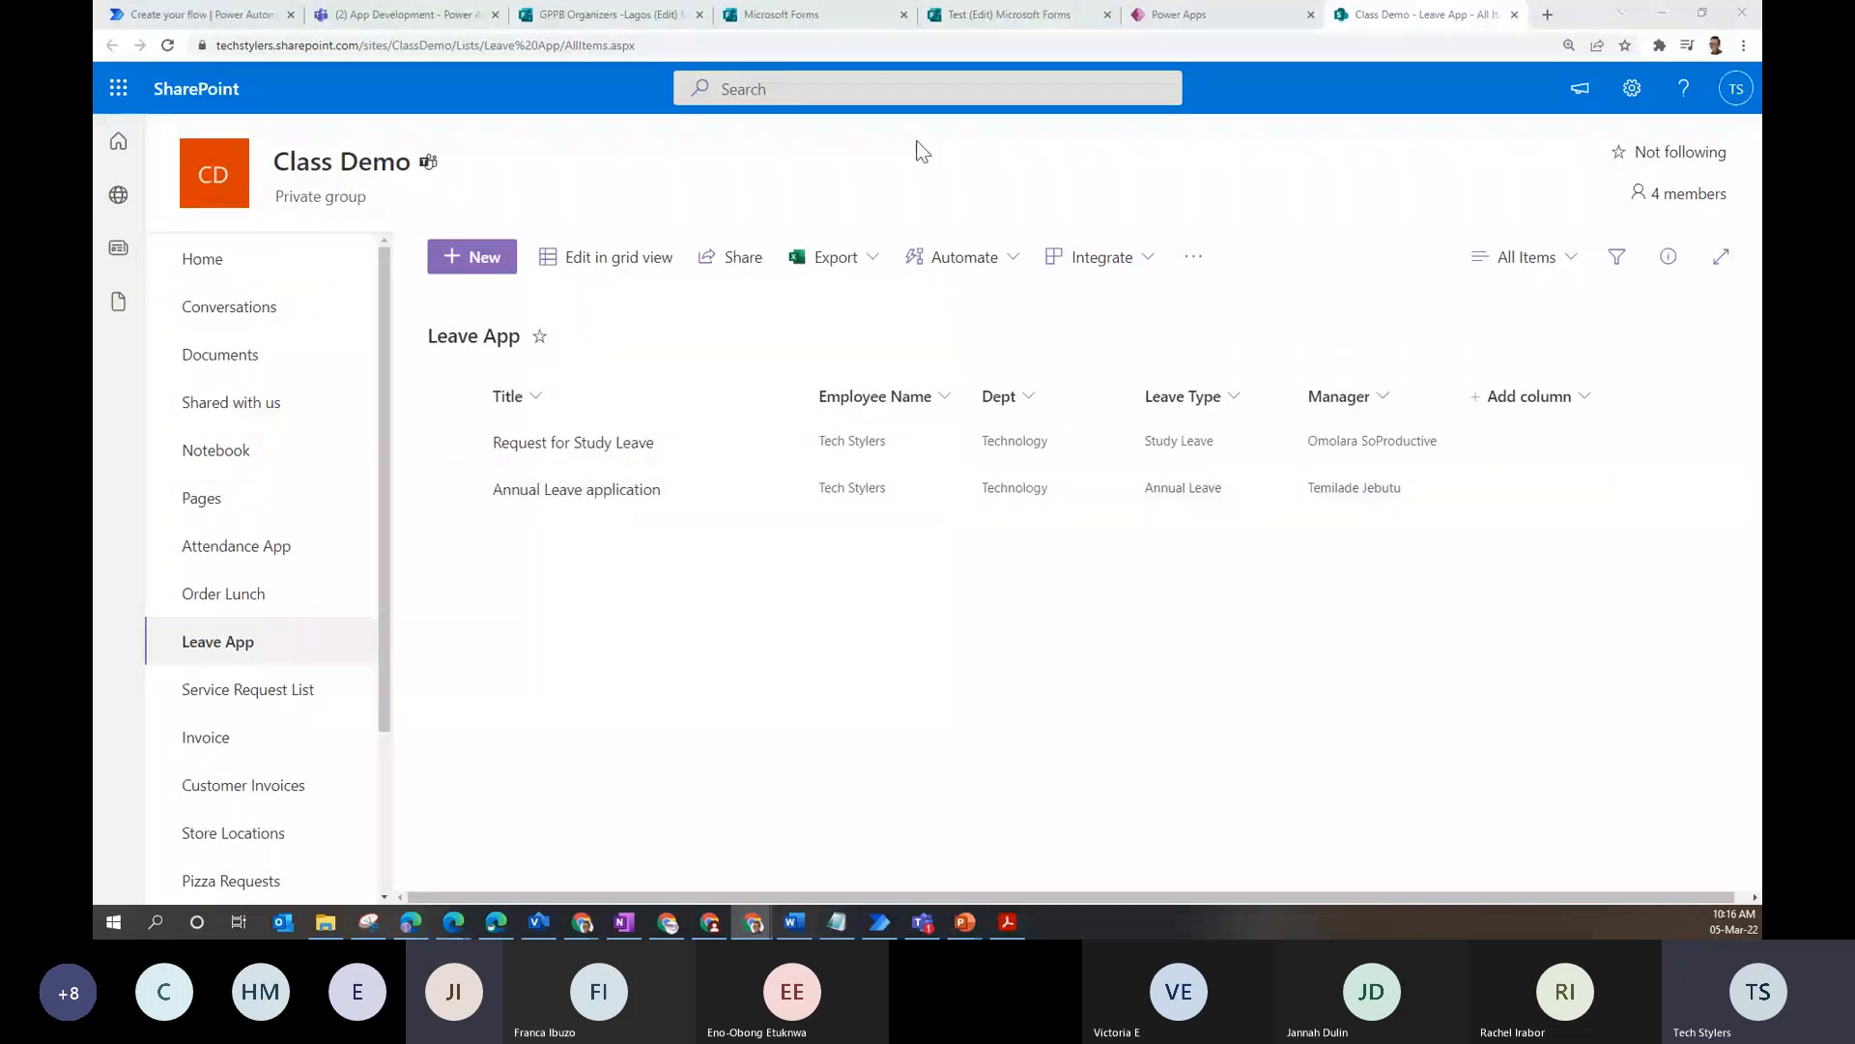
left_click(682, 45)
key("ctrl+c")
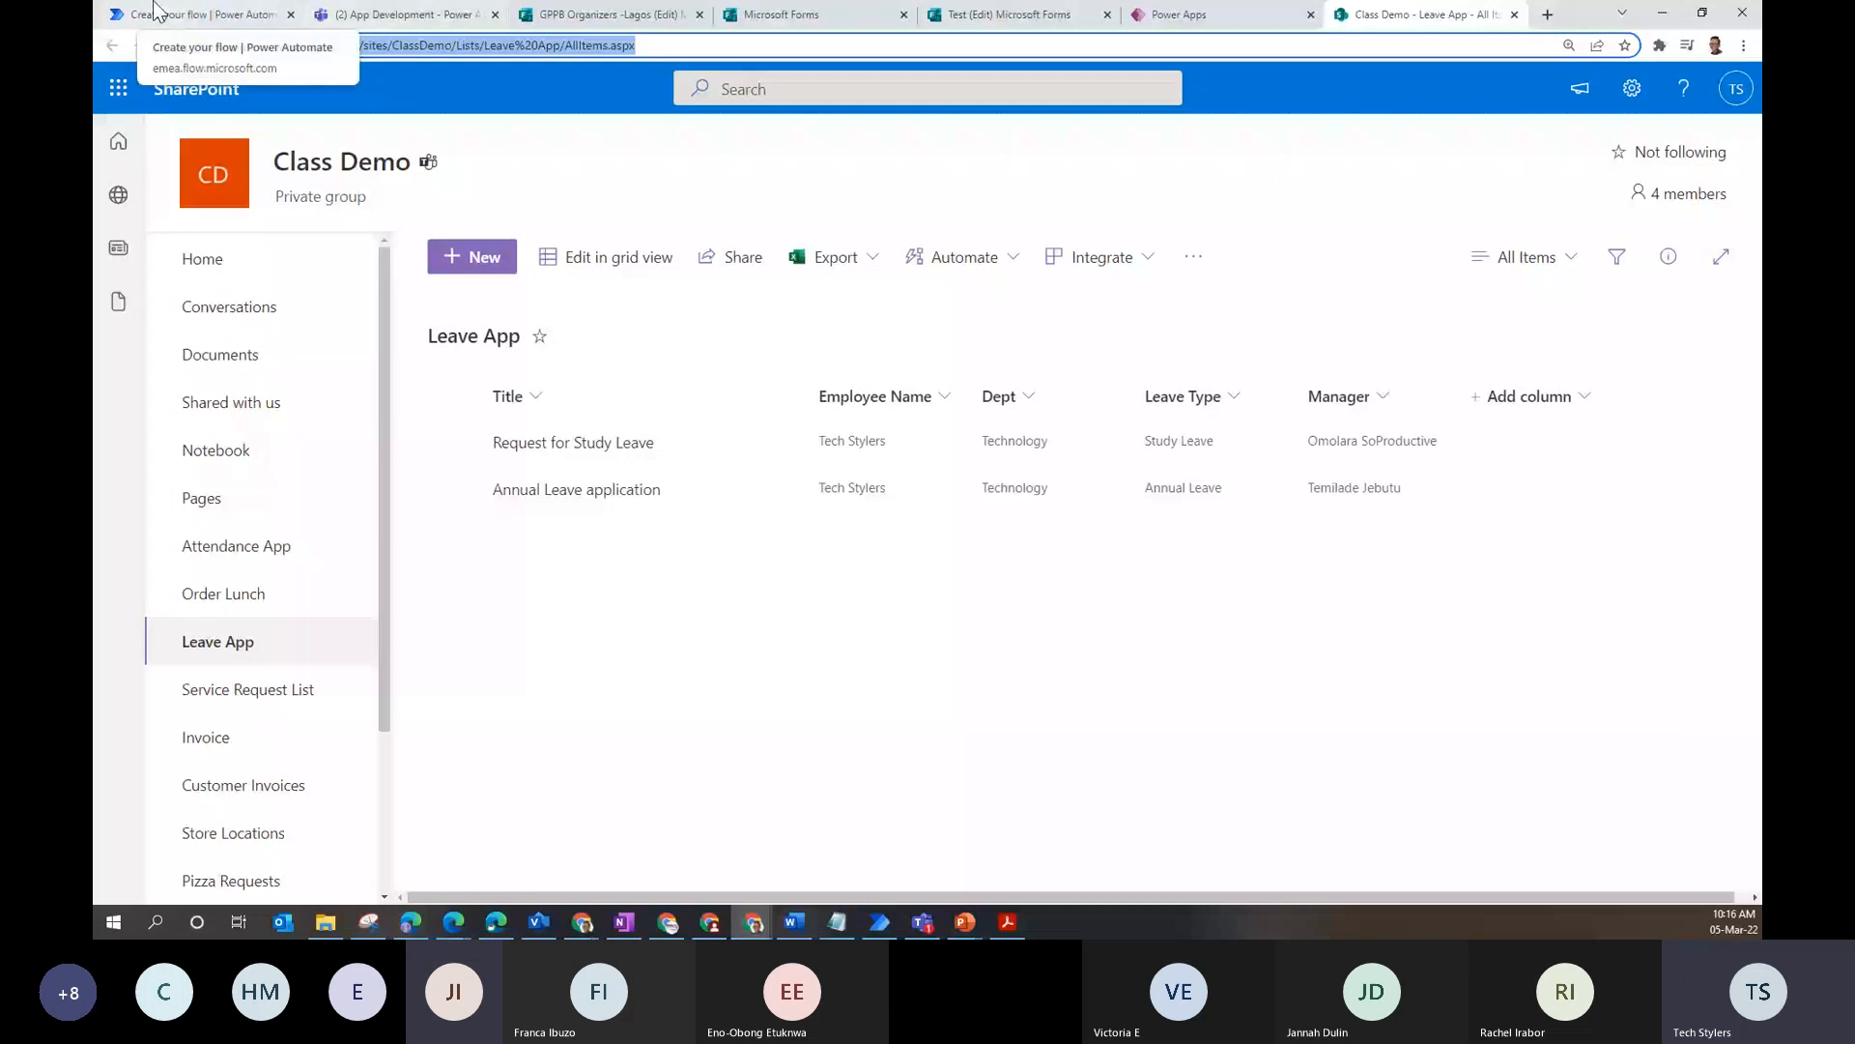
left_click(155, 13)
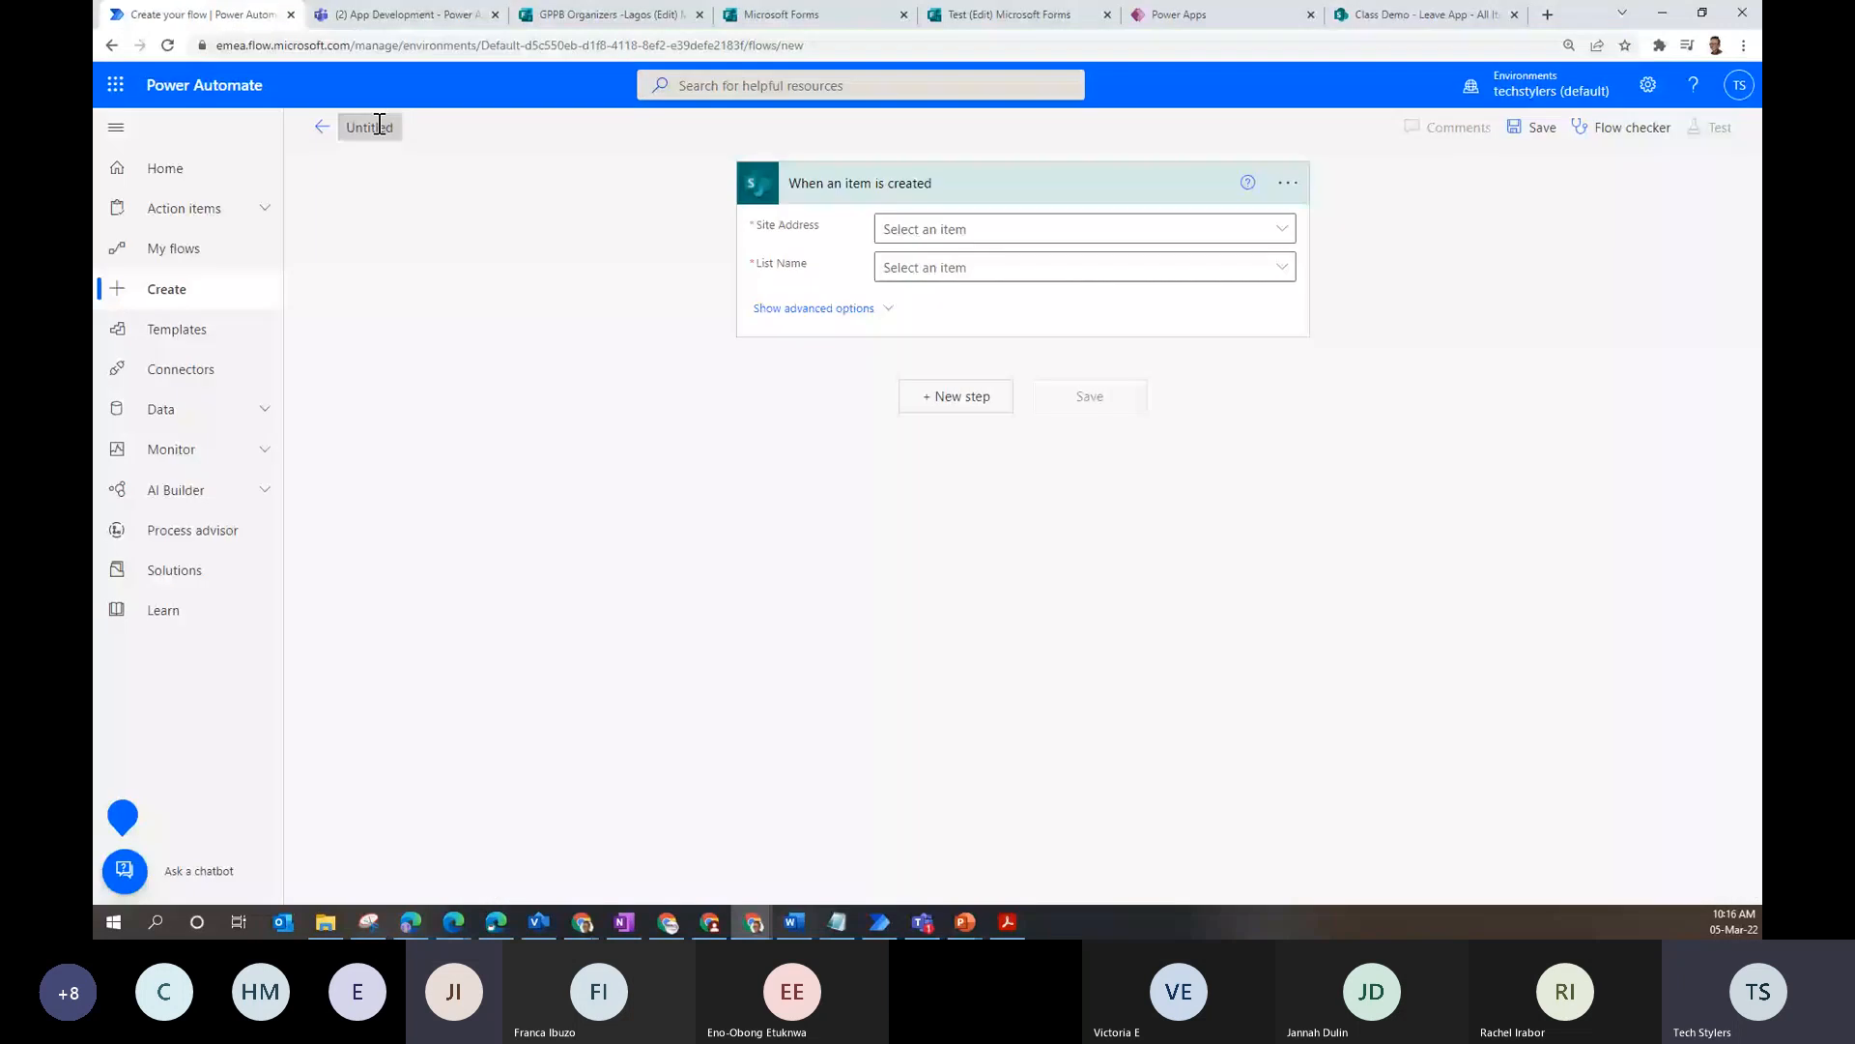
- Rename the flow to 'LeaveApp_Test' and list the trigger's available SharePoint sites
left_click(380, 124)
type("_Test")
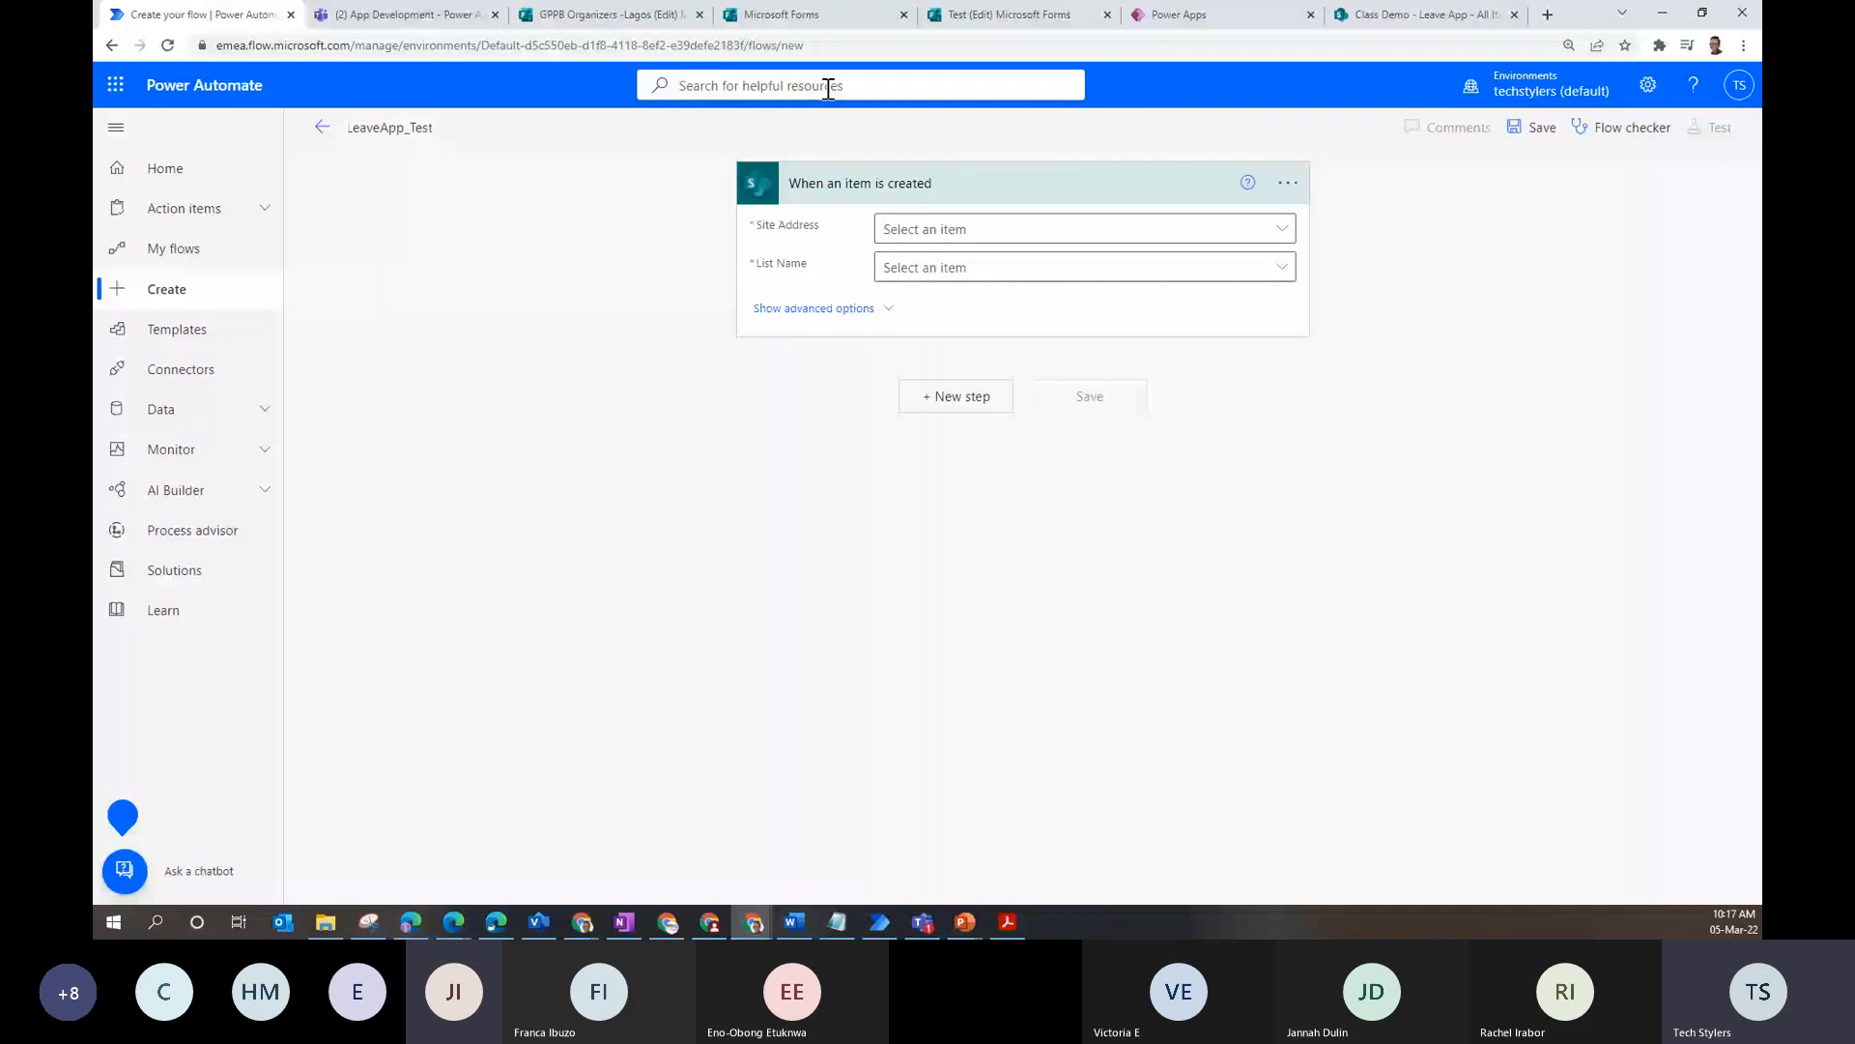
left_click(1001, 232)
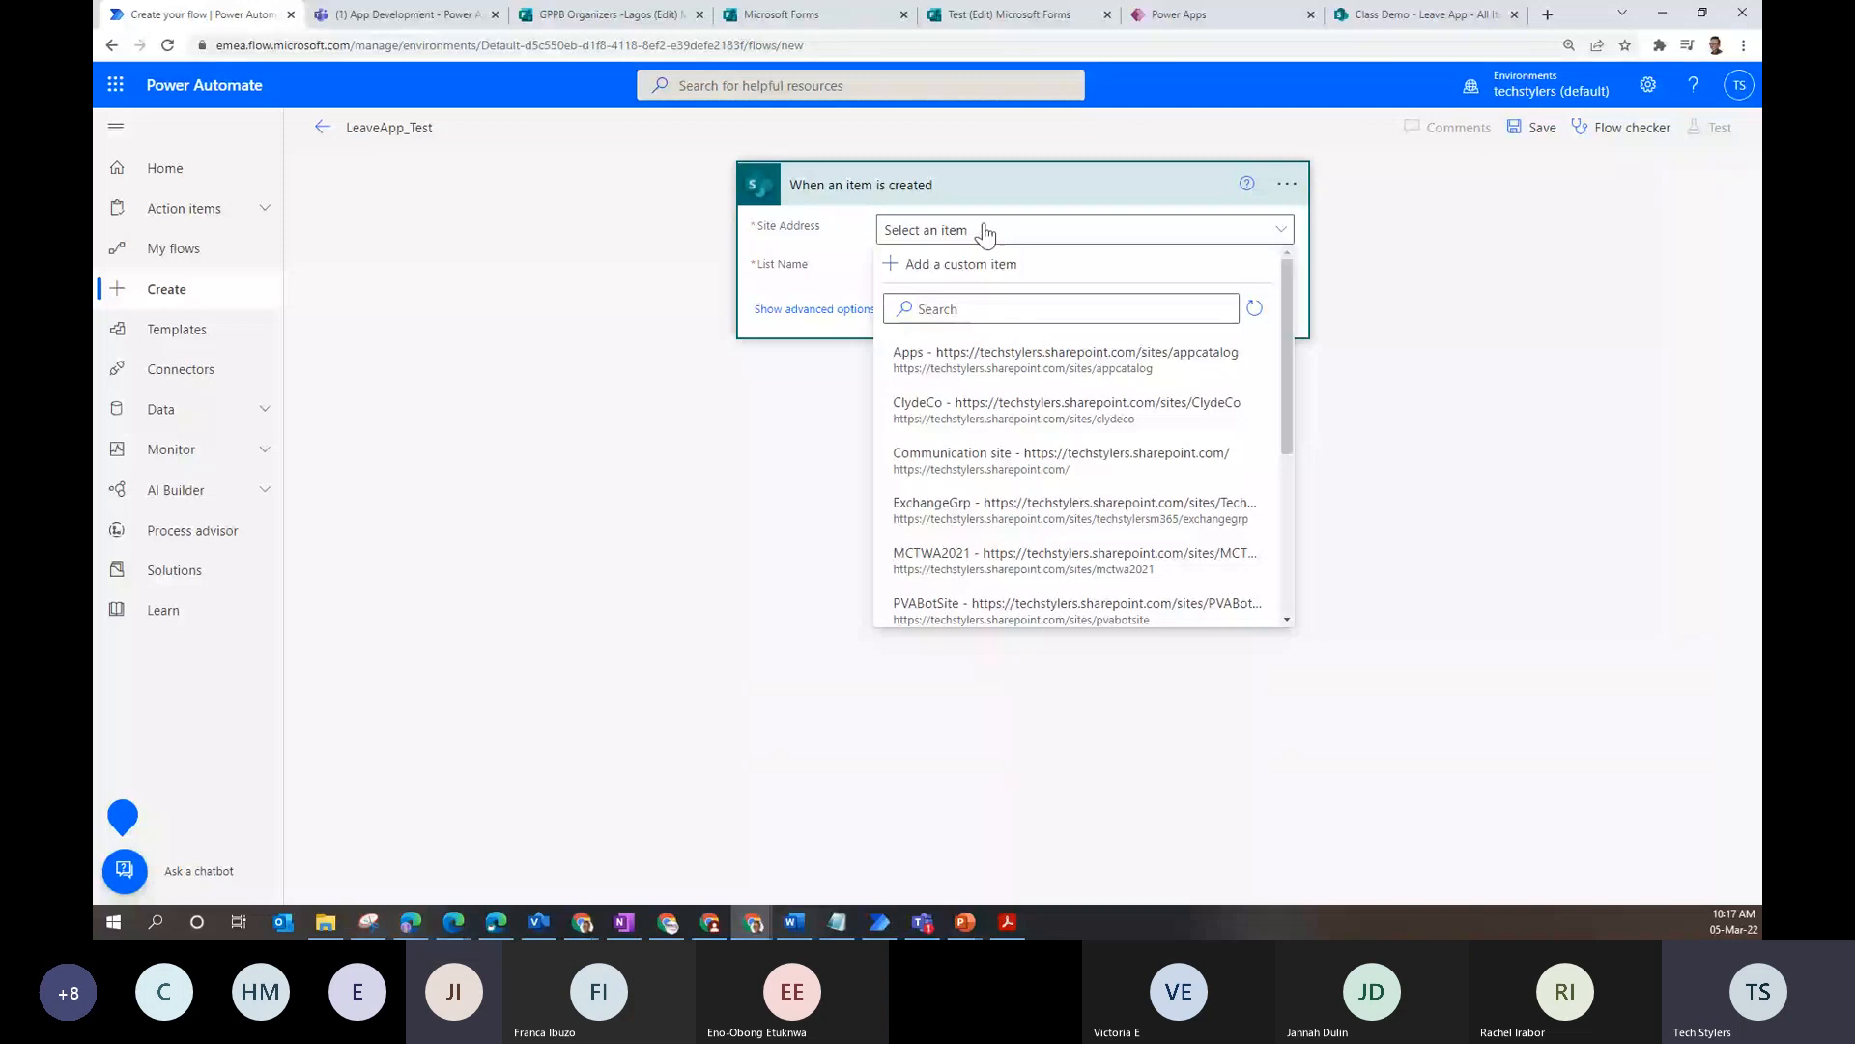
- Paste the Leave App list address into the Site Address search and trim it to the site
left_click(967, 309)
key("ctrl+v")
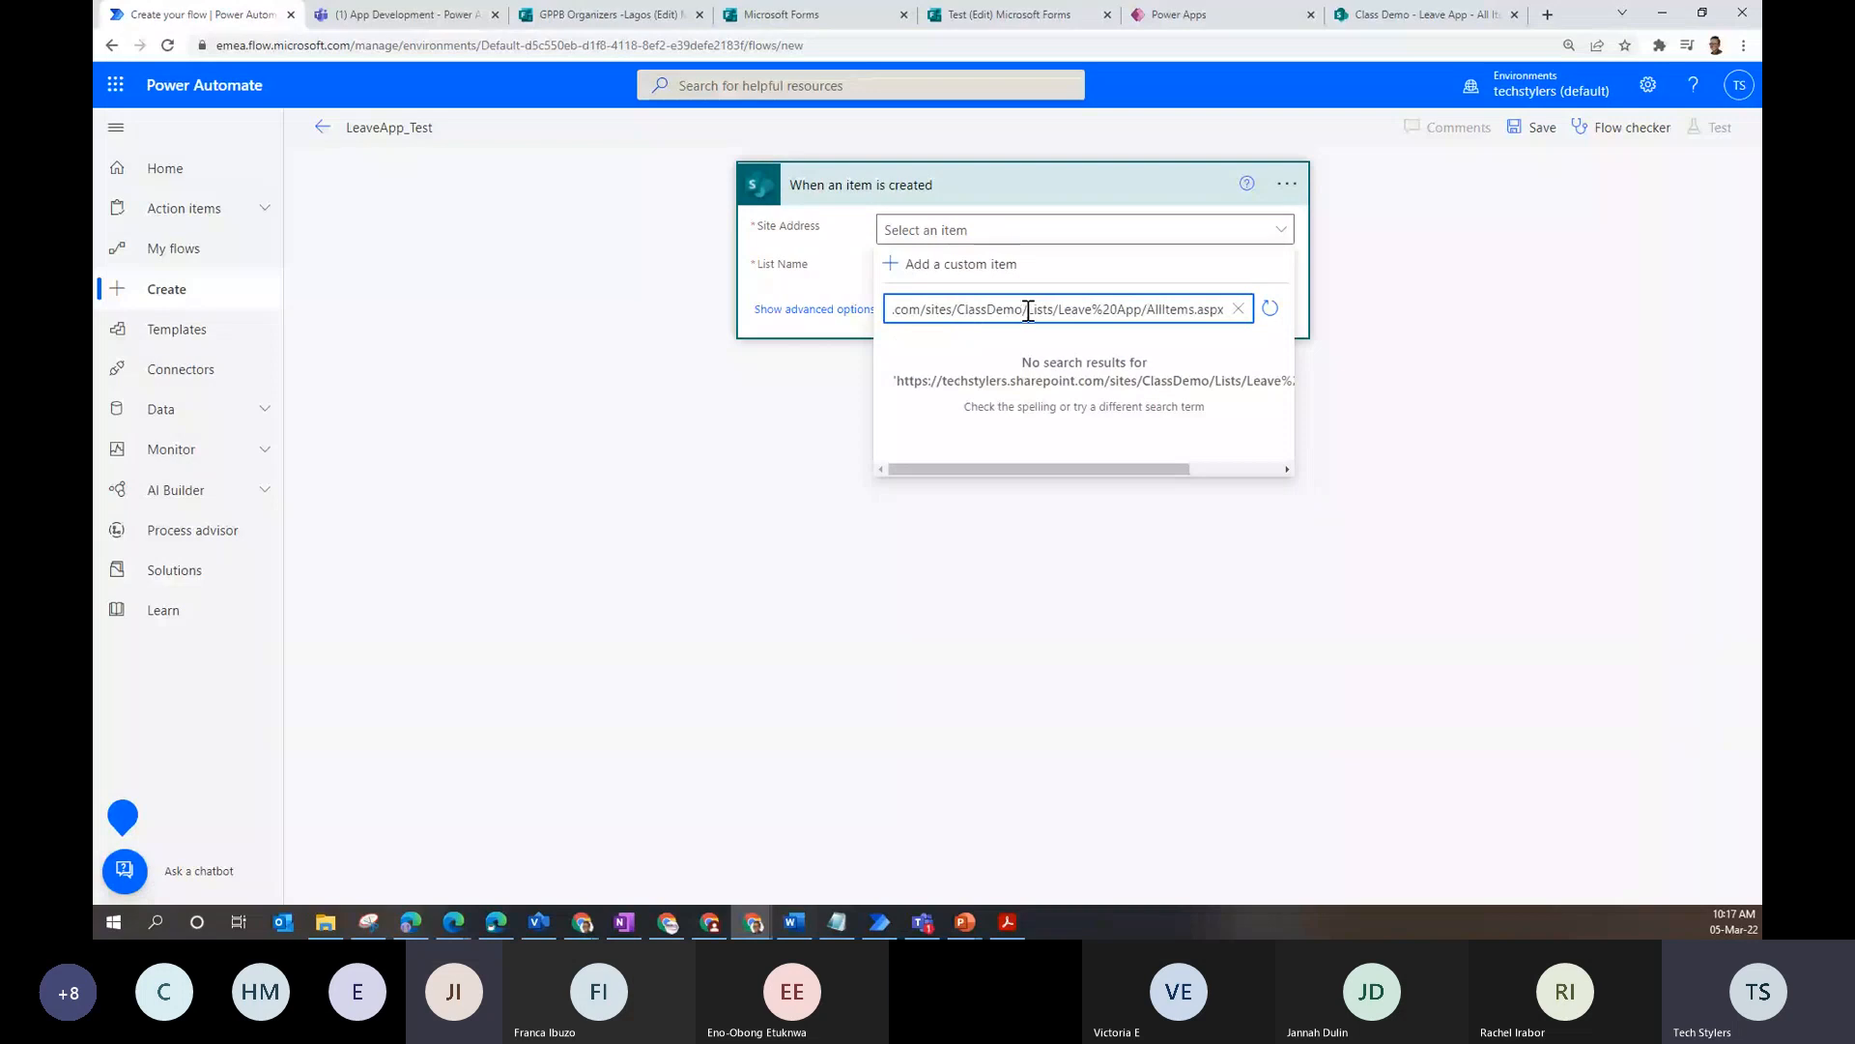
left_click(1027, 309)
key("shift+End")
key("Delete")
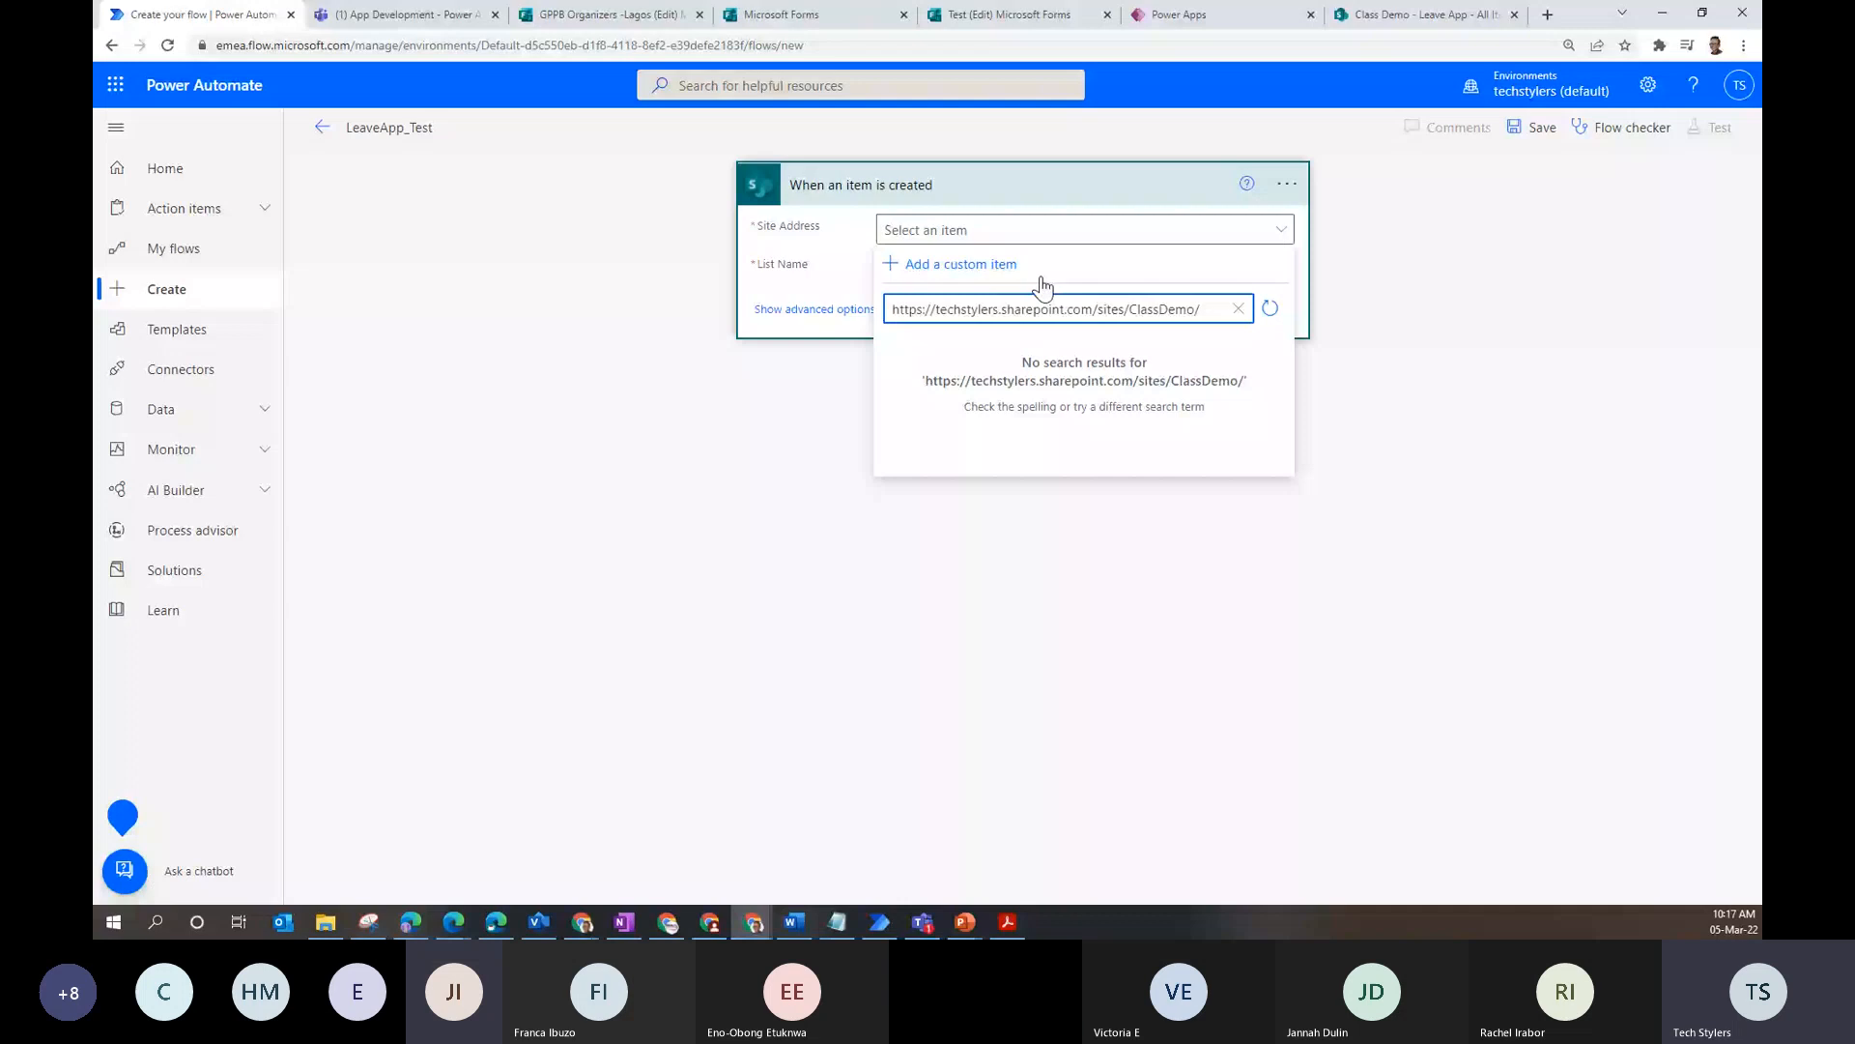
left_click(1007, 271)
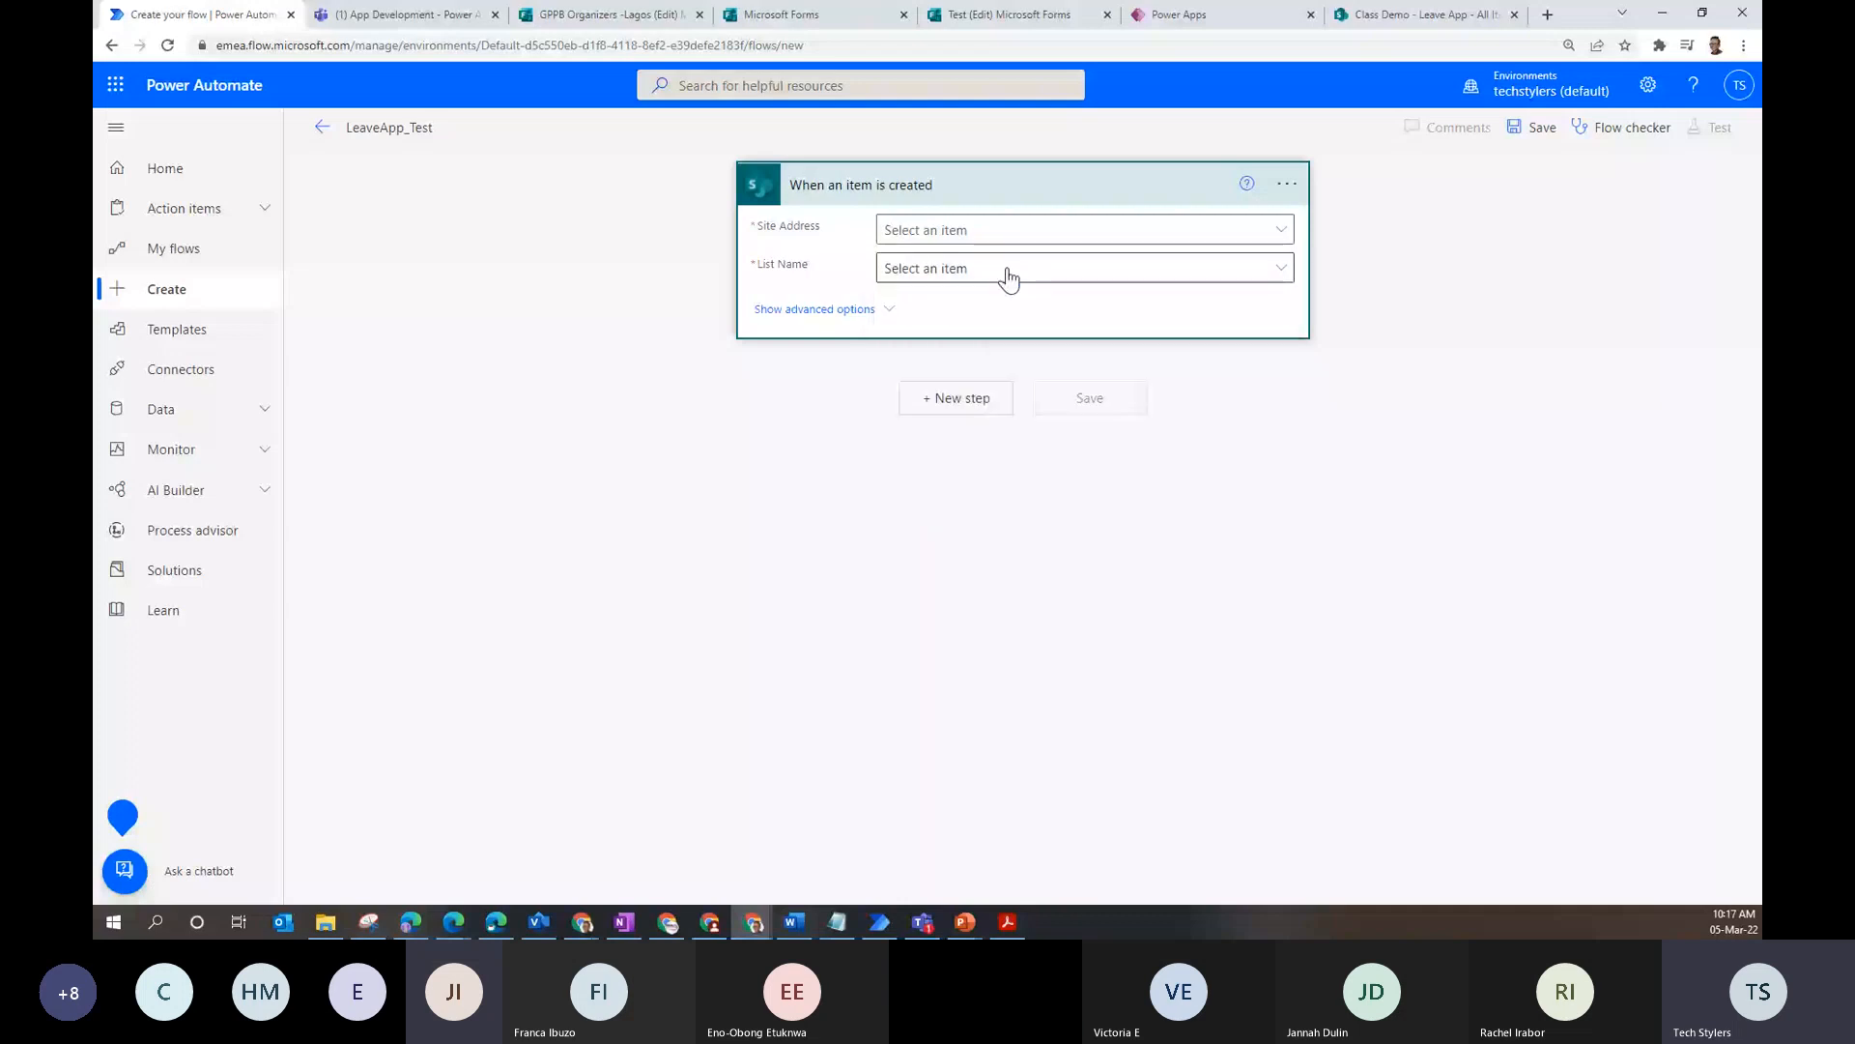
left_click(1008, 278)
type("class")
key("BackSpace")
key("BackSpace")
key("BackSpace")
key("BackSpace")
key("BackSpace")
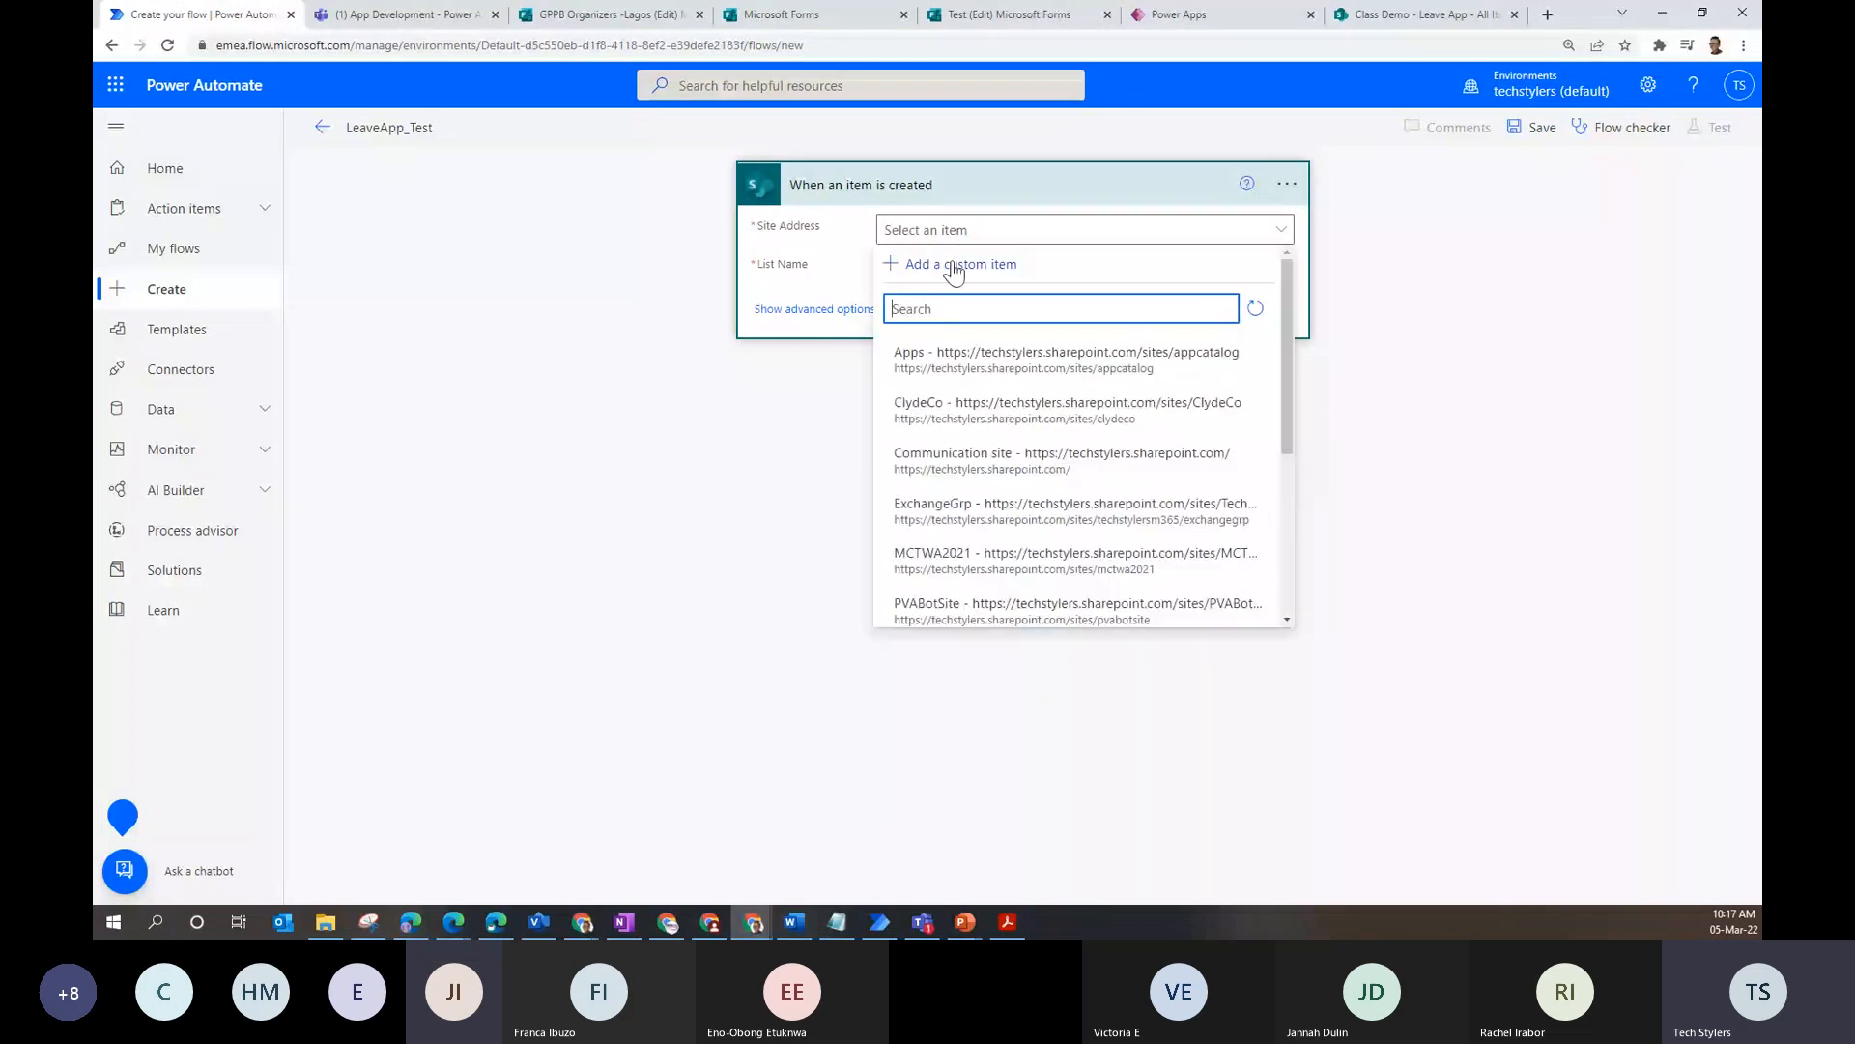
left_click(953, 266)
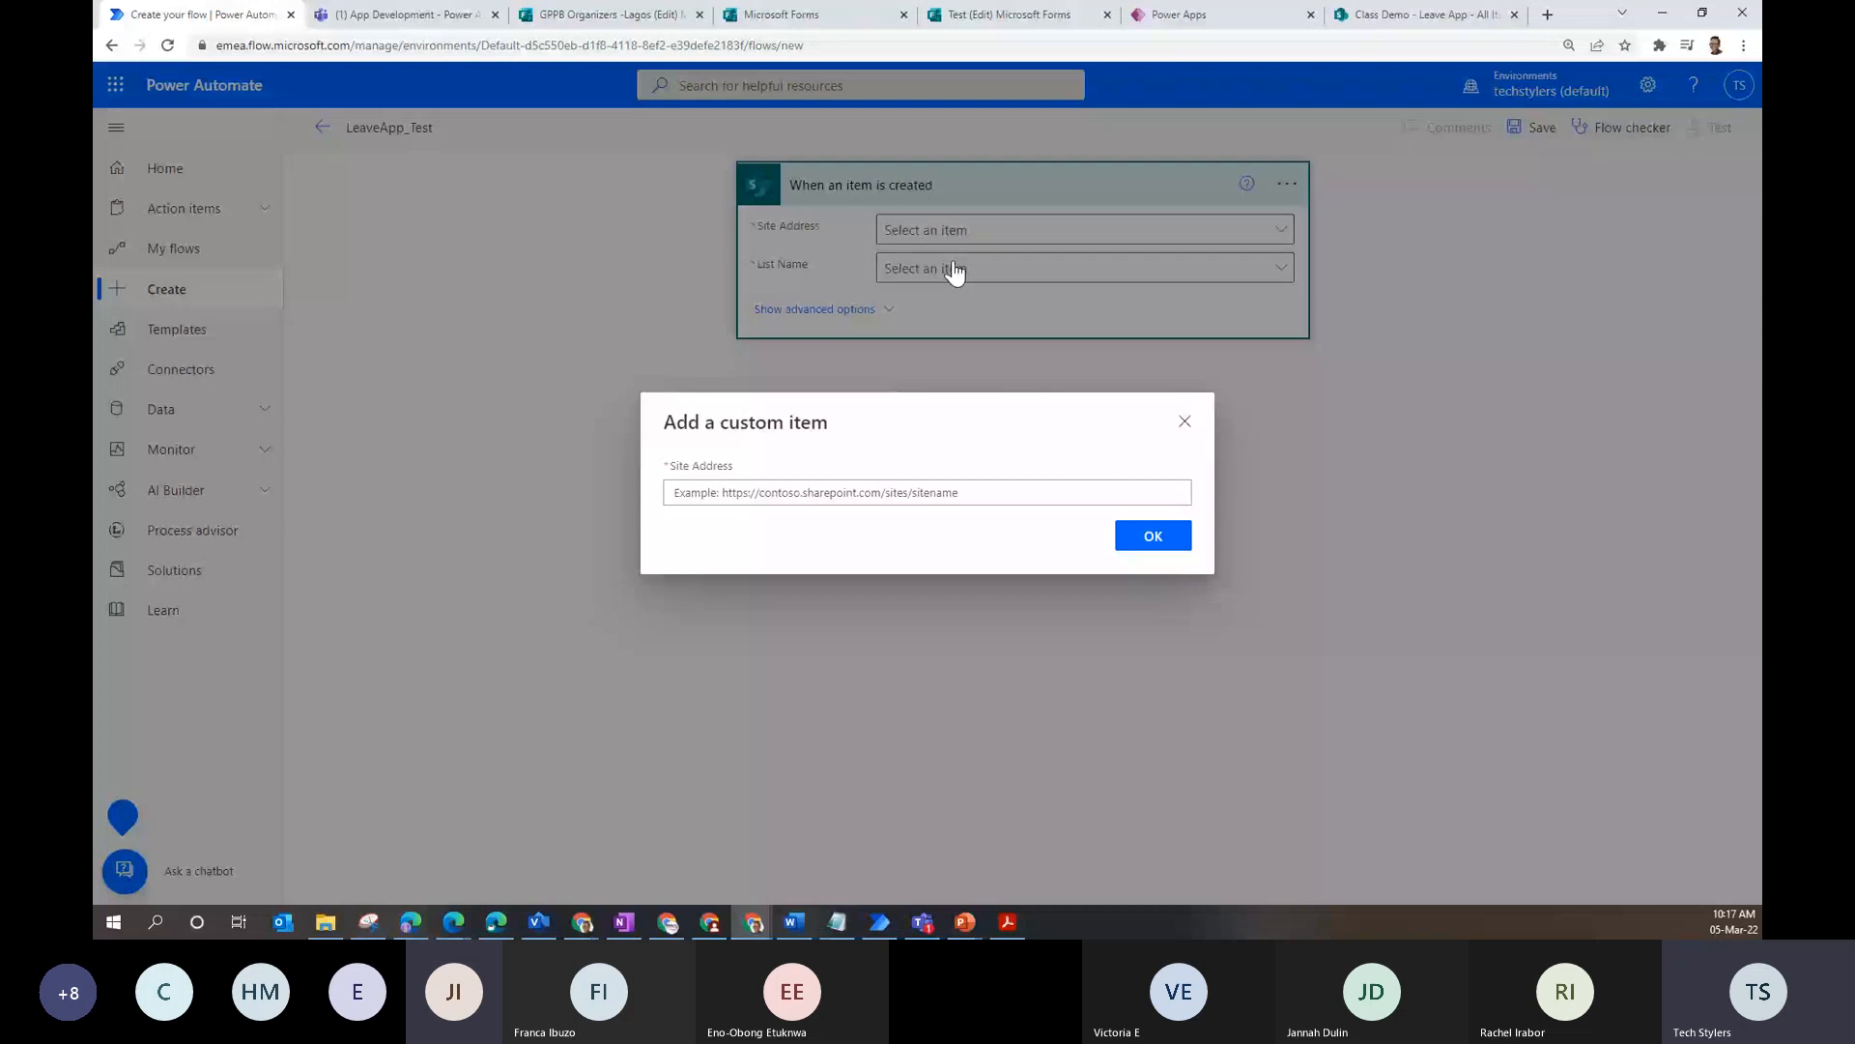
left_click(928, 493)
key("ctrl+v")
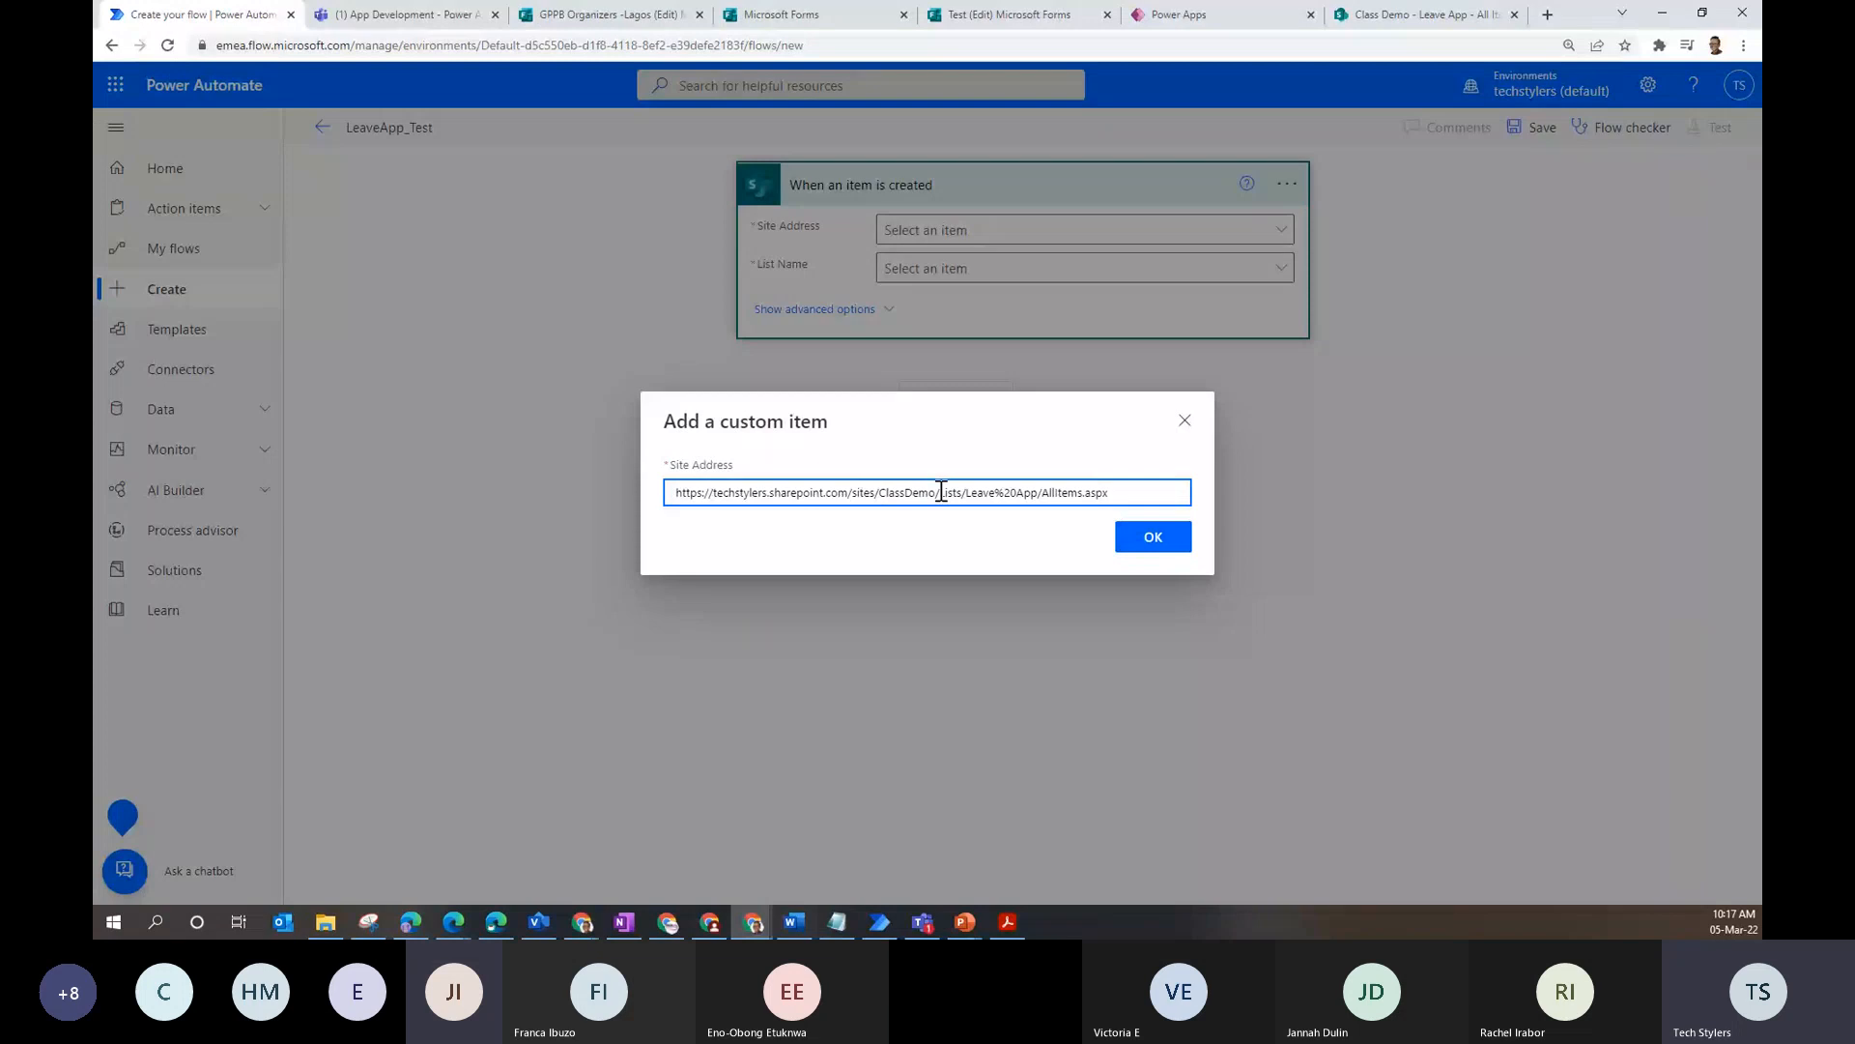
left_click_drag(941, 493, 1356, 478)
key("BackSpace")
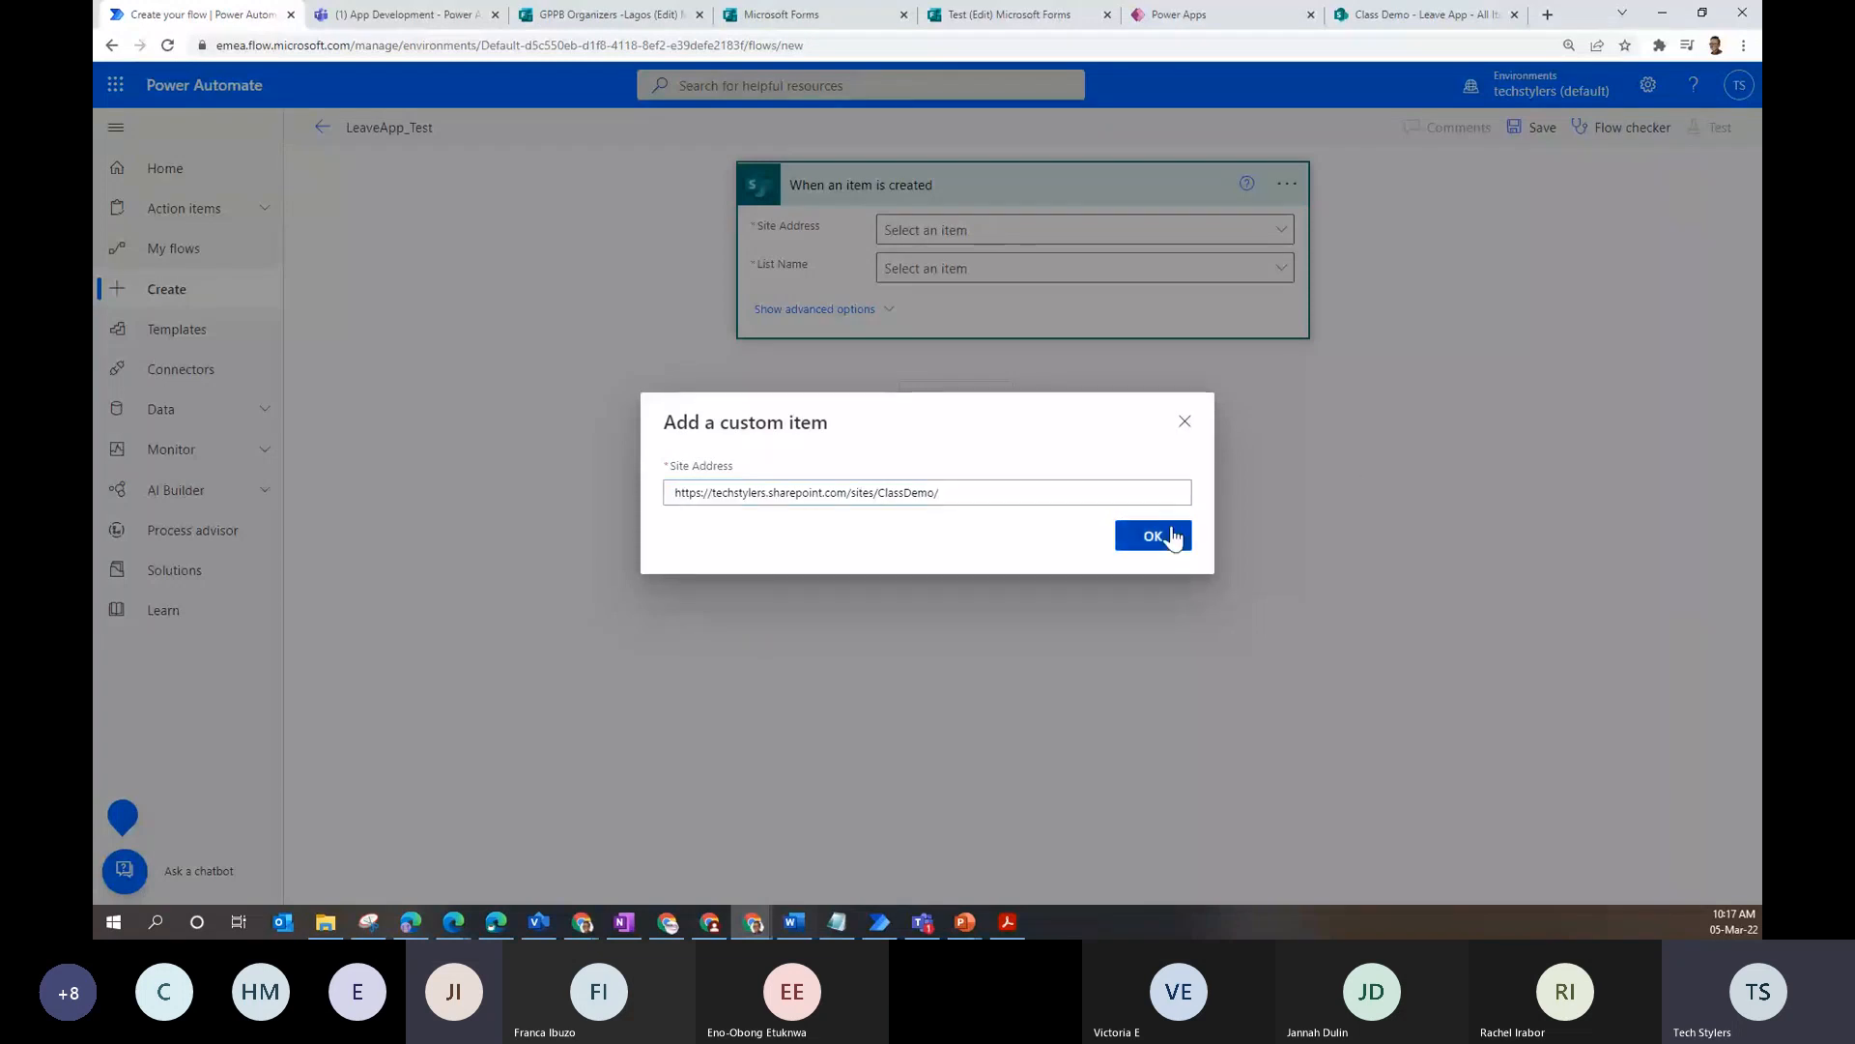
left_click(1152, 535)
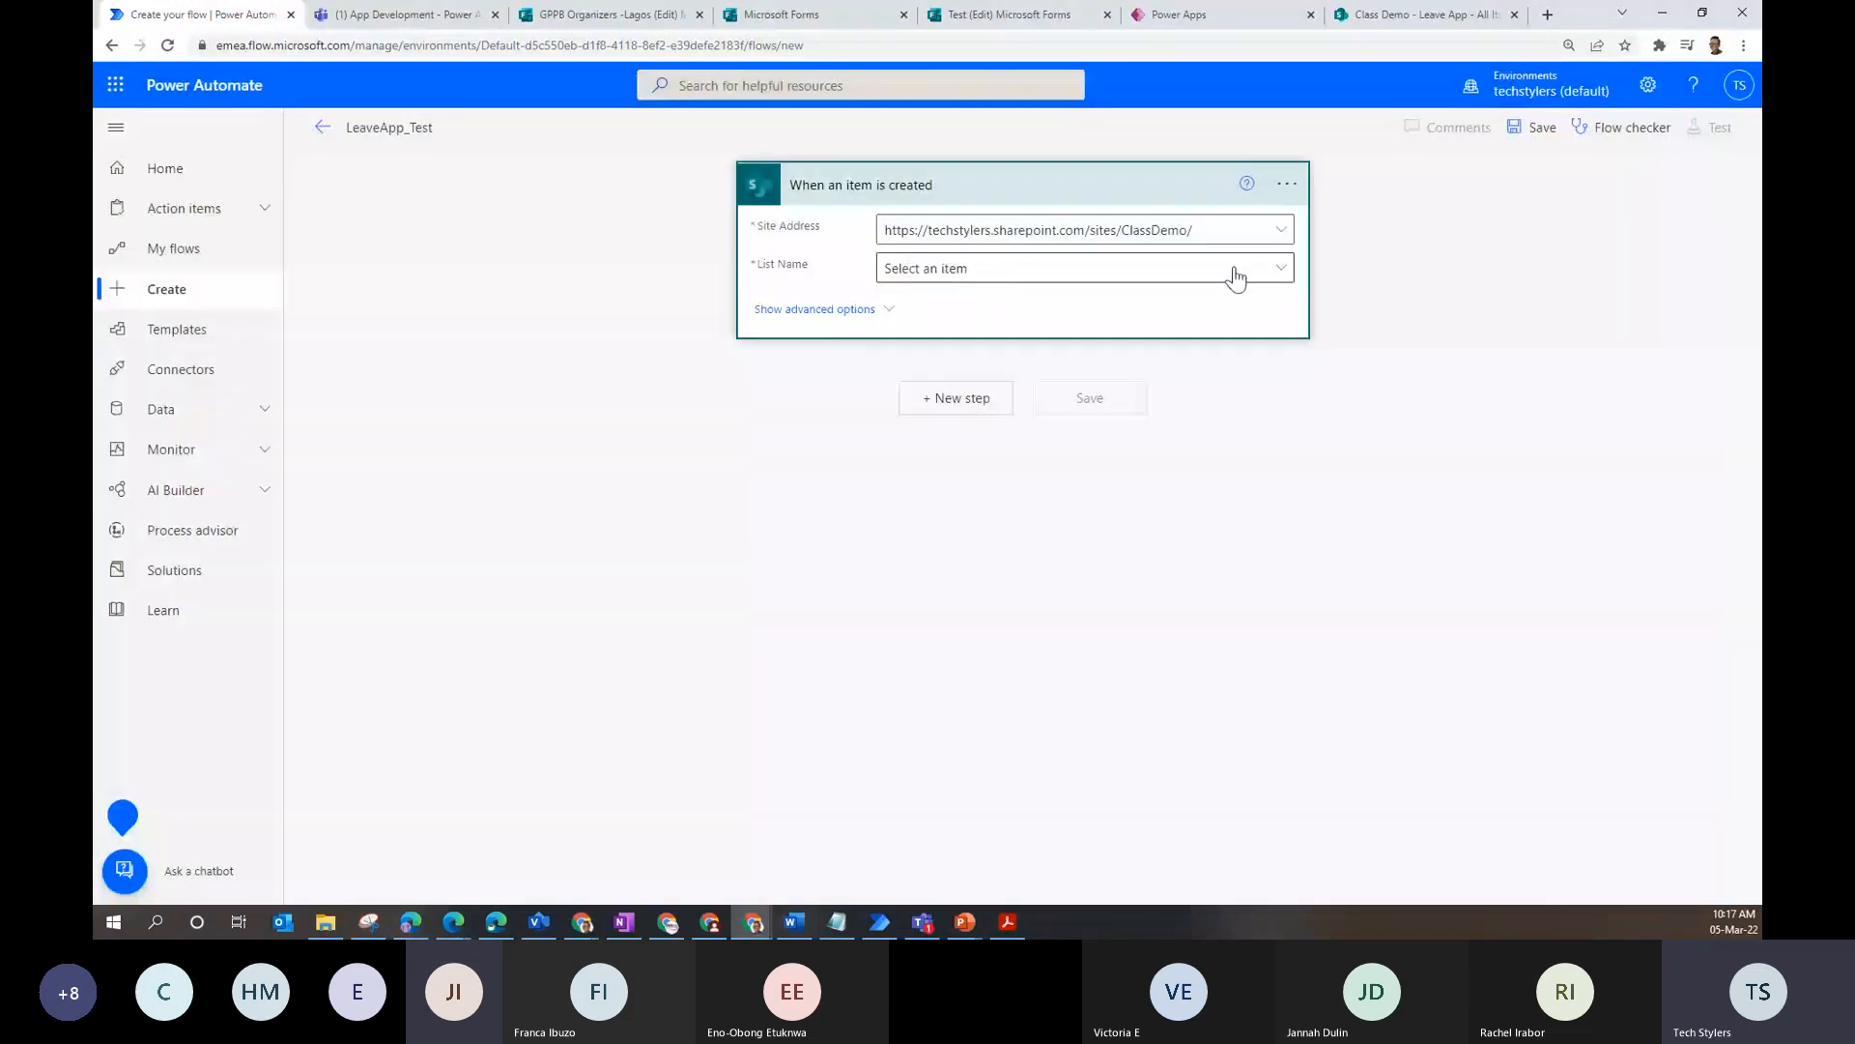
left_click(1235, 275)
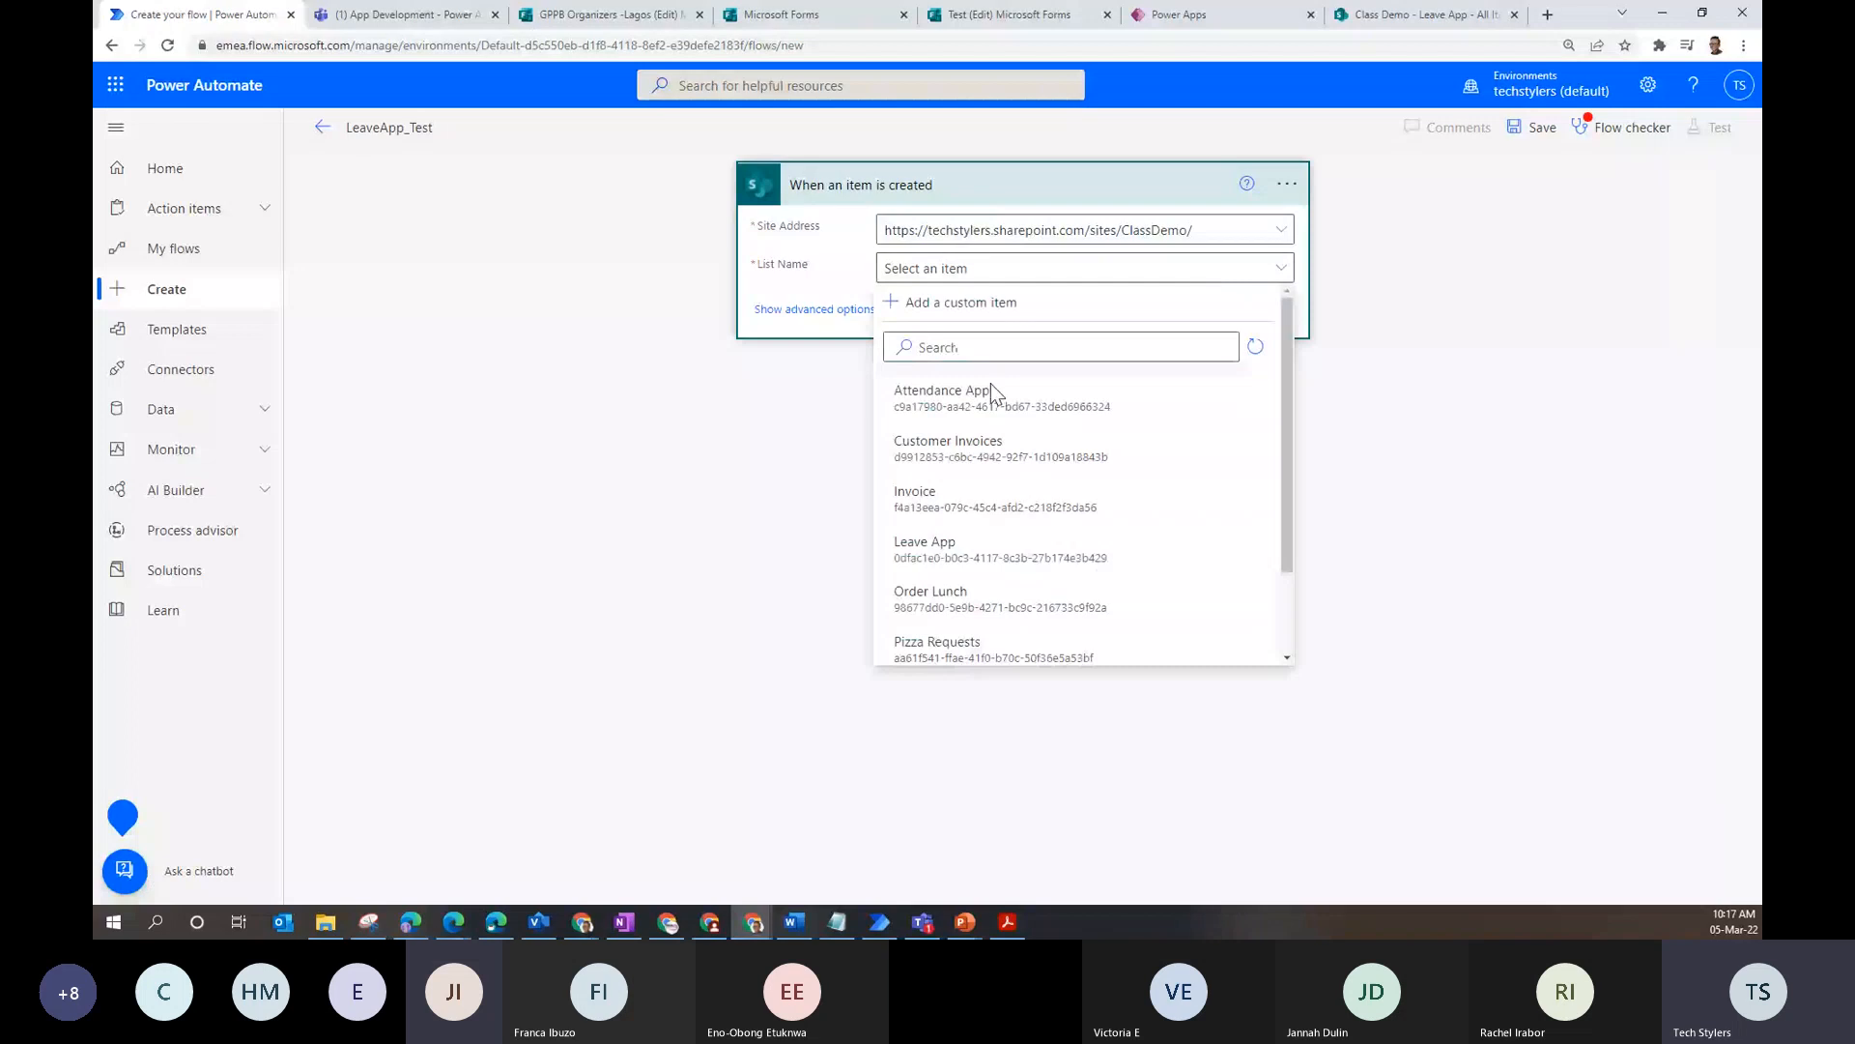
left_click(1014, 549)
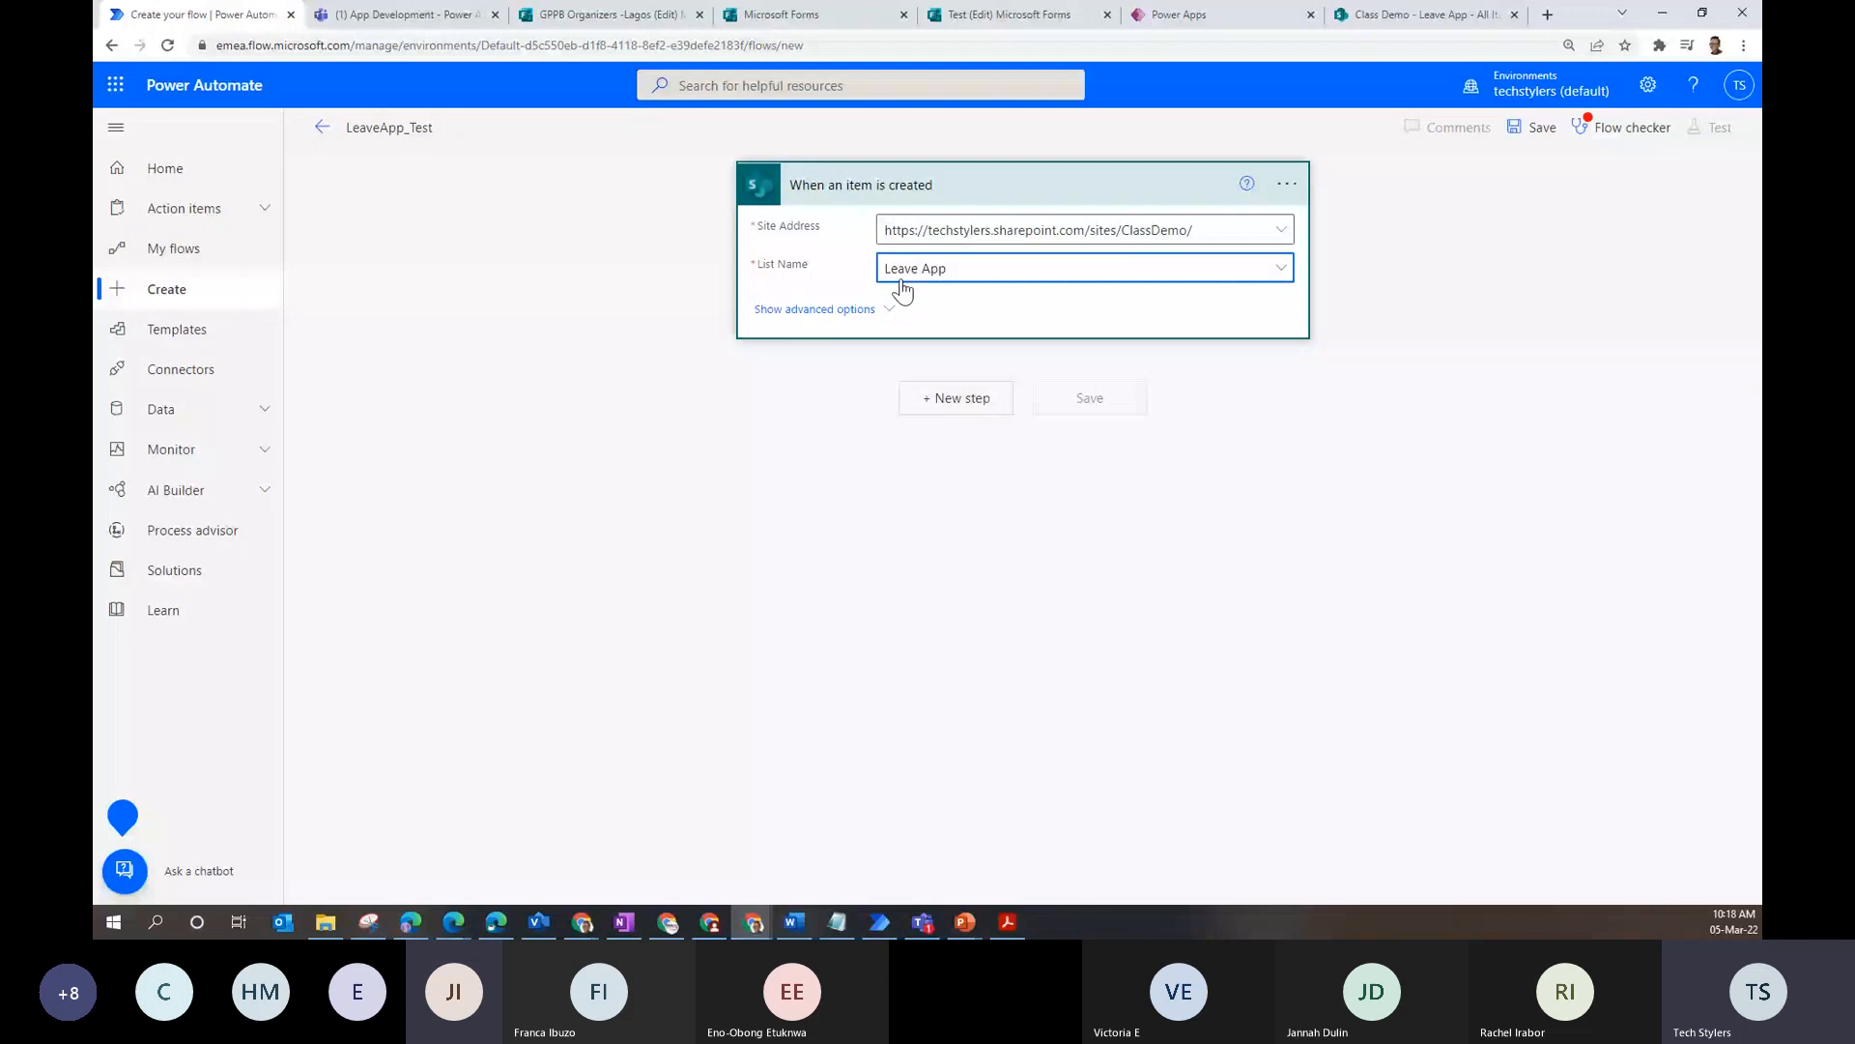
left_click(952, 407)
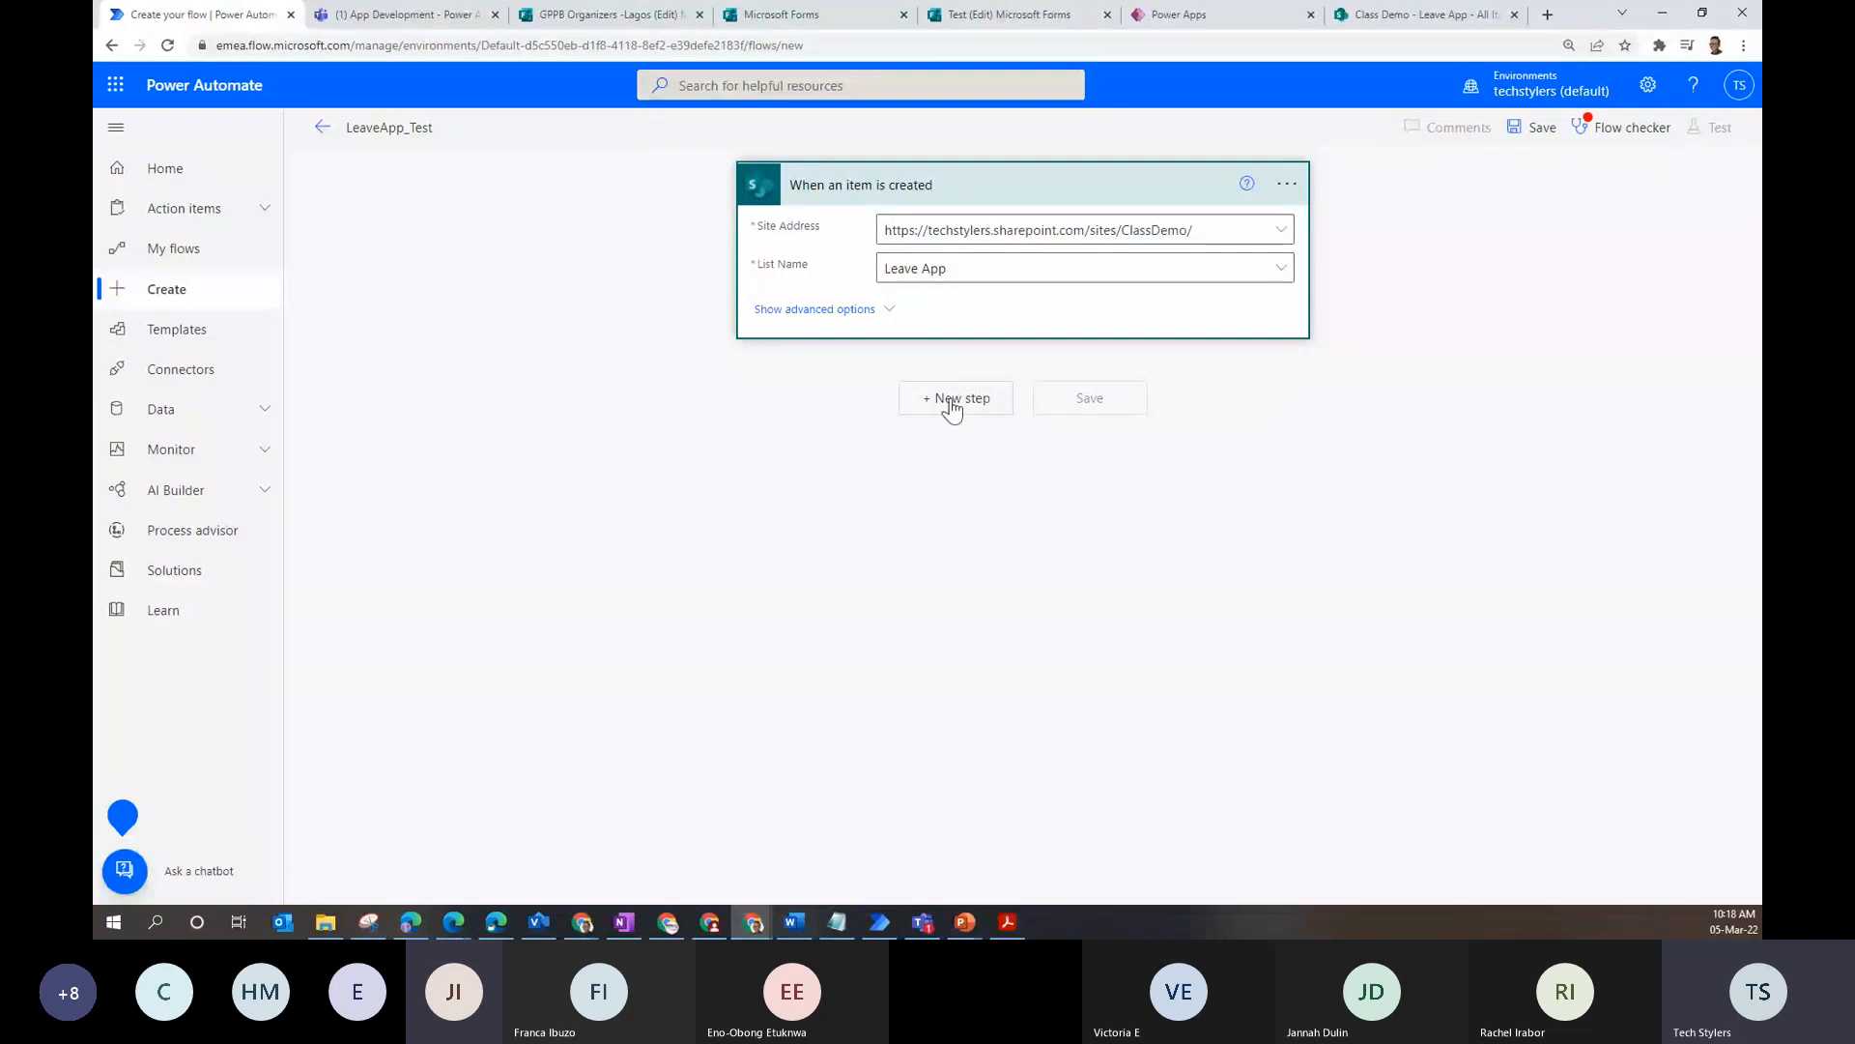
- Begin a new step with the search 'se', then check the trigger's site choices
left_click(952, 407)
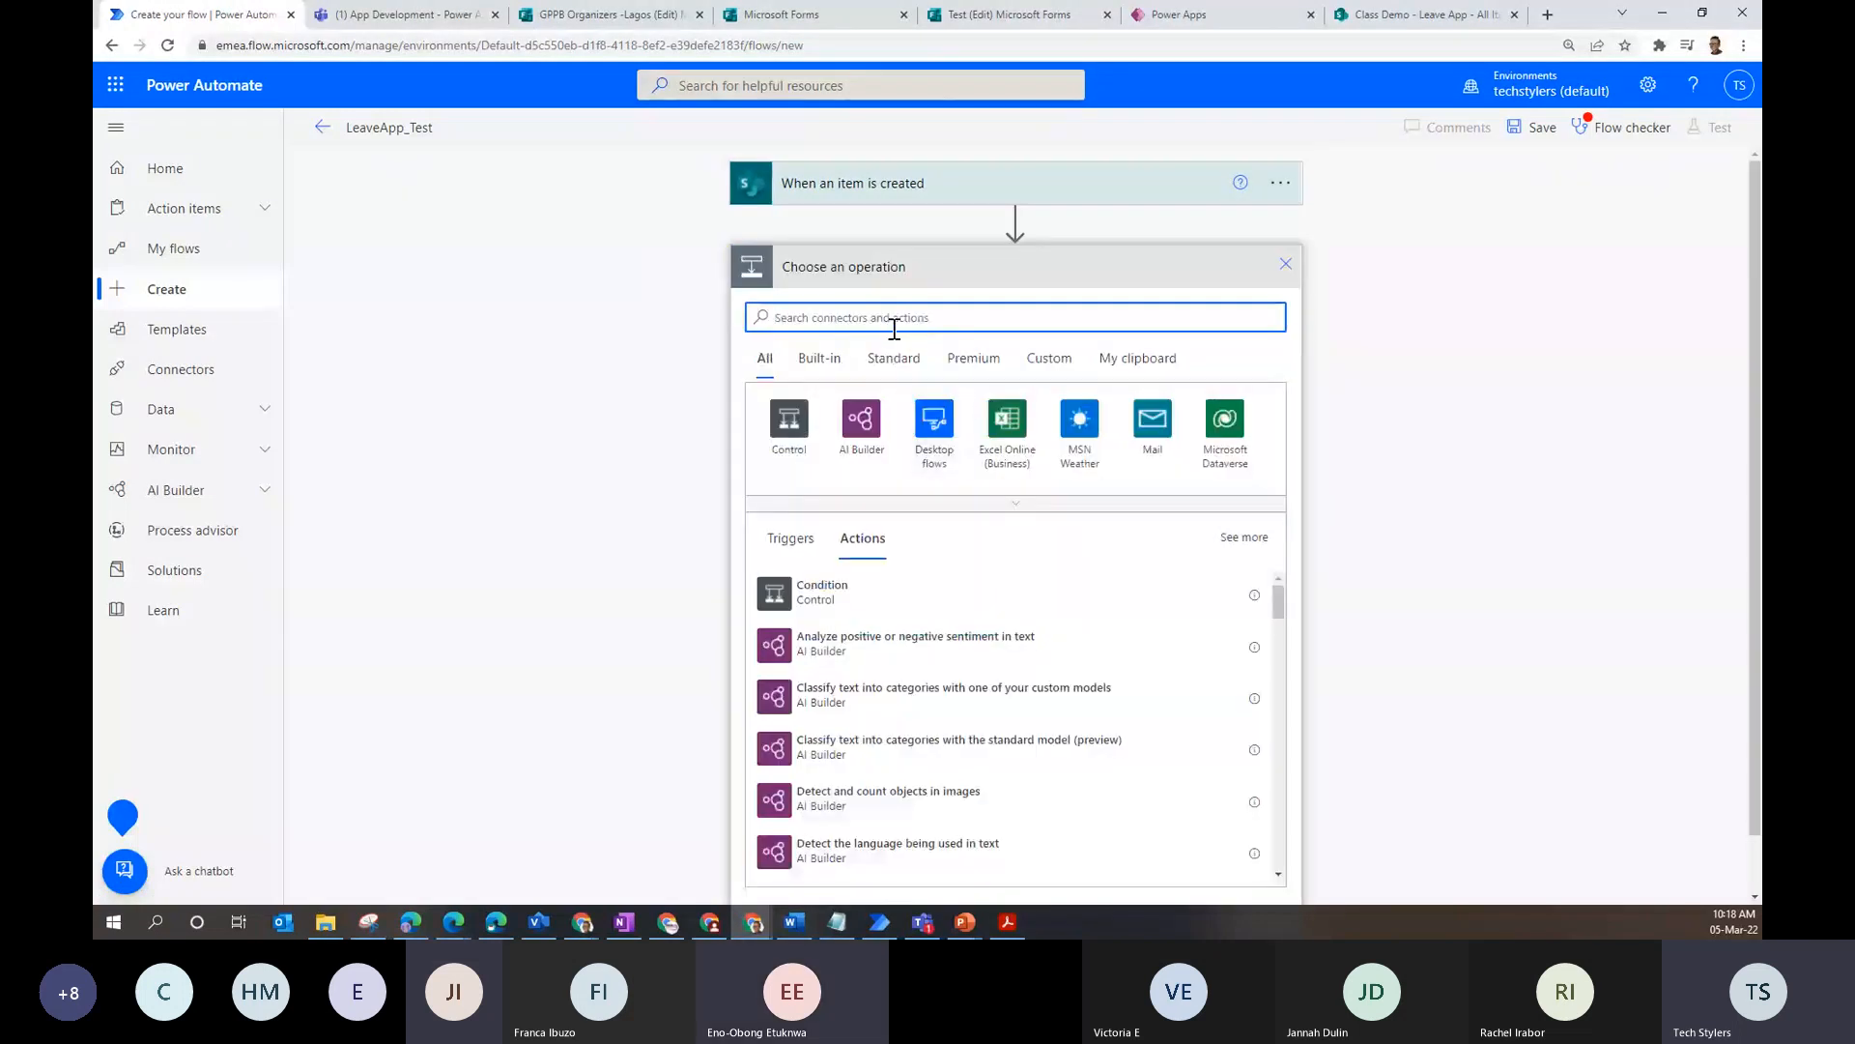
type("se")
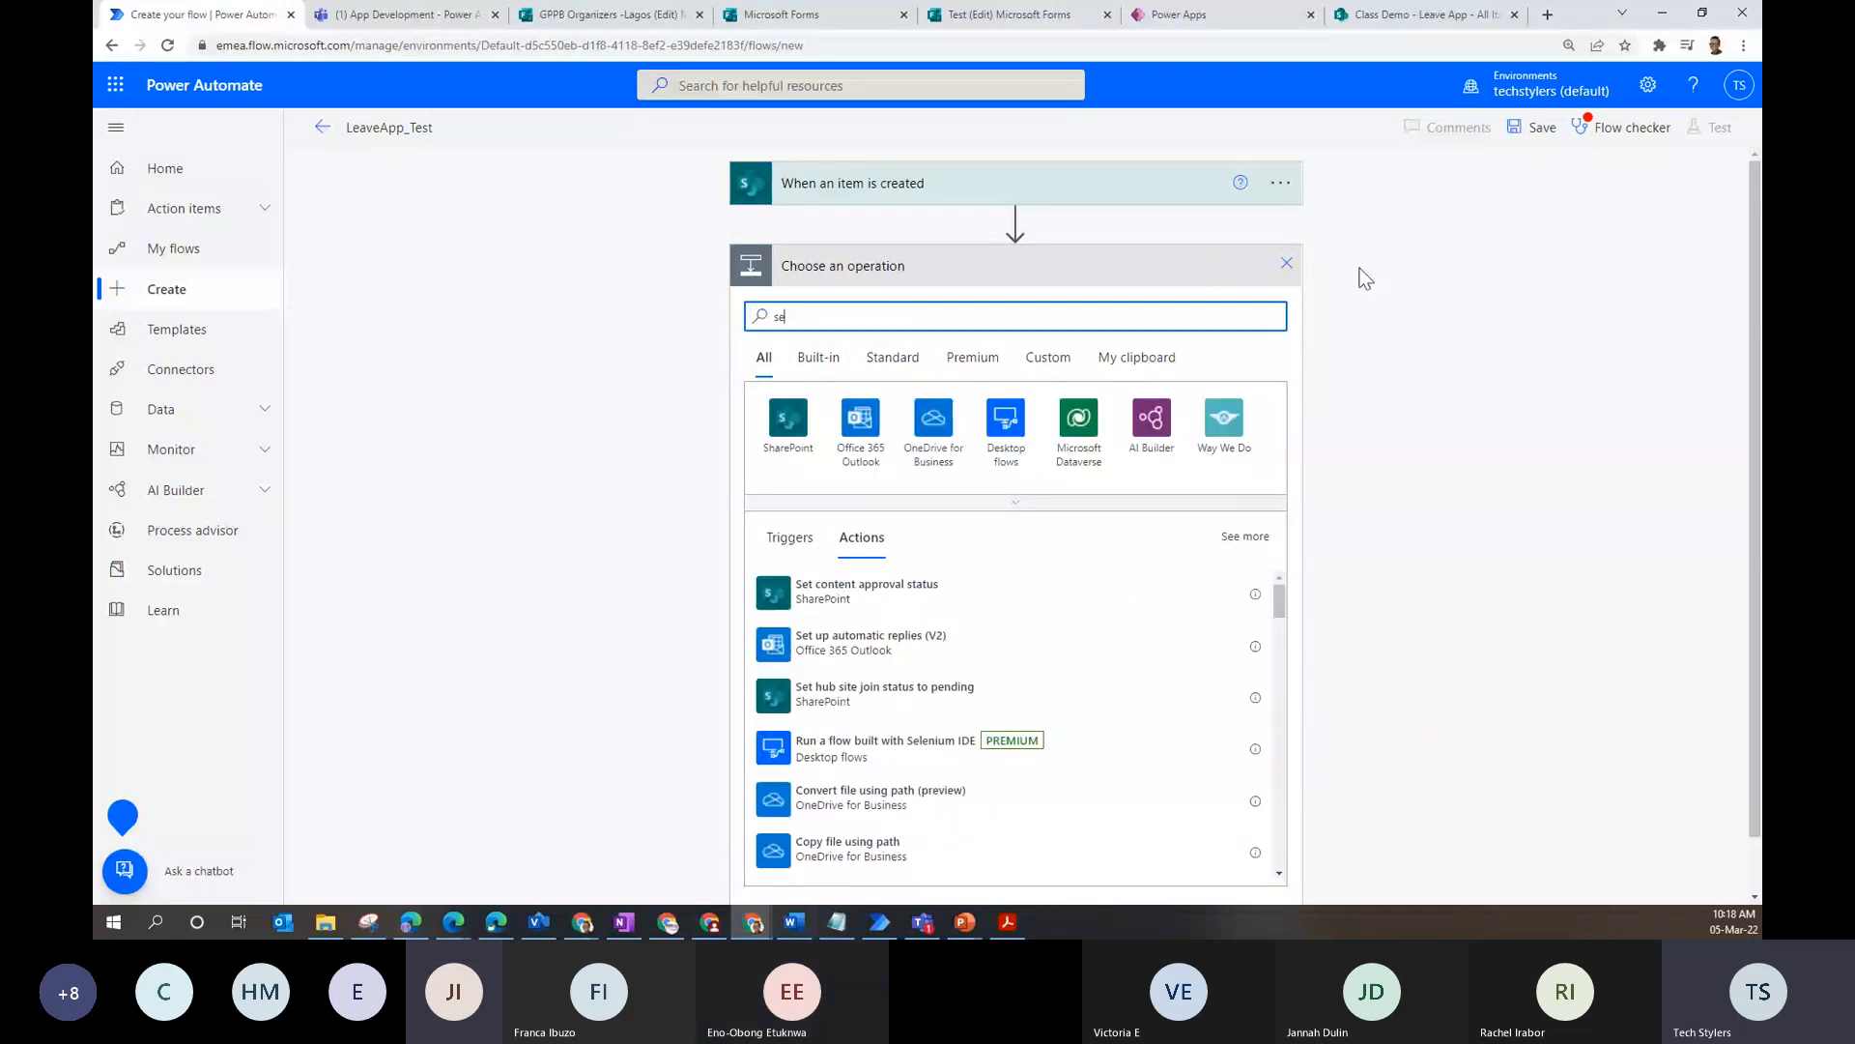
left_click(1084, 190)
left_click(1196, 233)
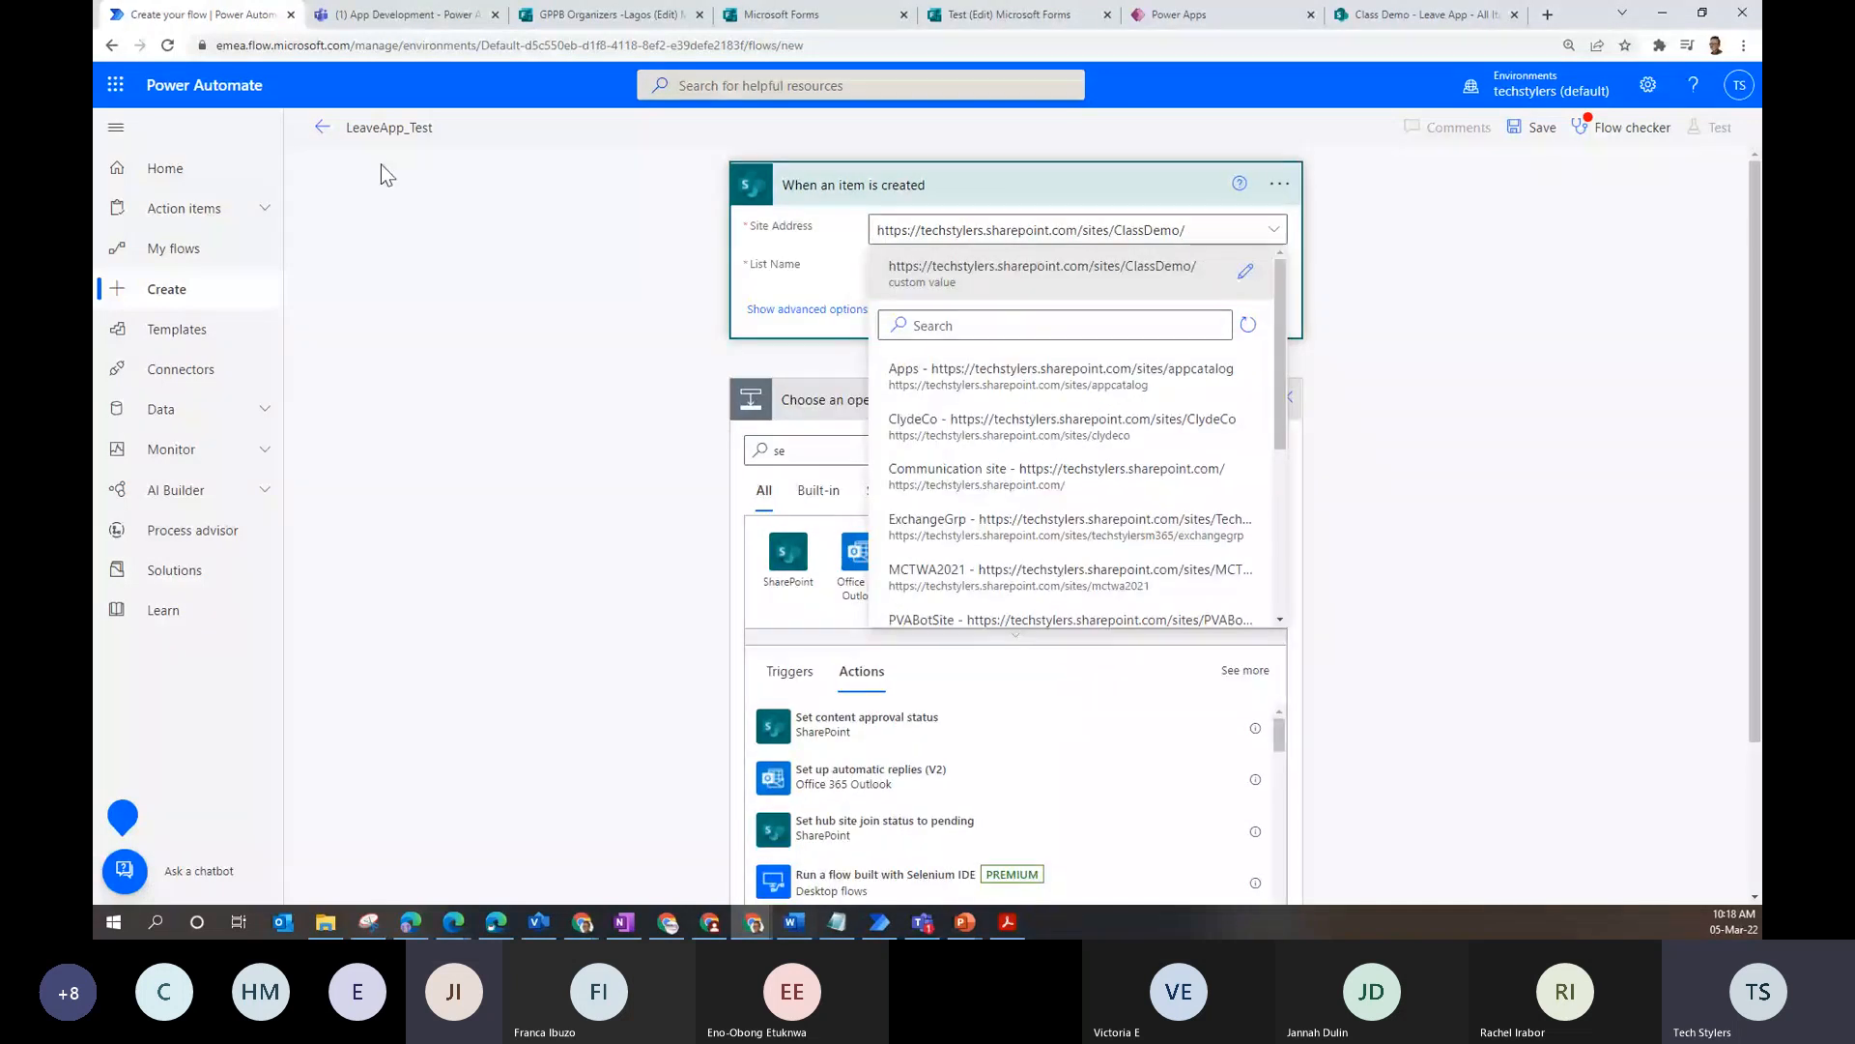
- Abandon the unsaved LeaveApp_Test flow despite its errors and open the New flow menu
left_click(322, 126)
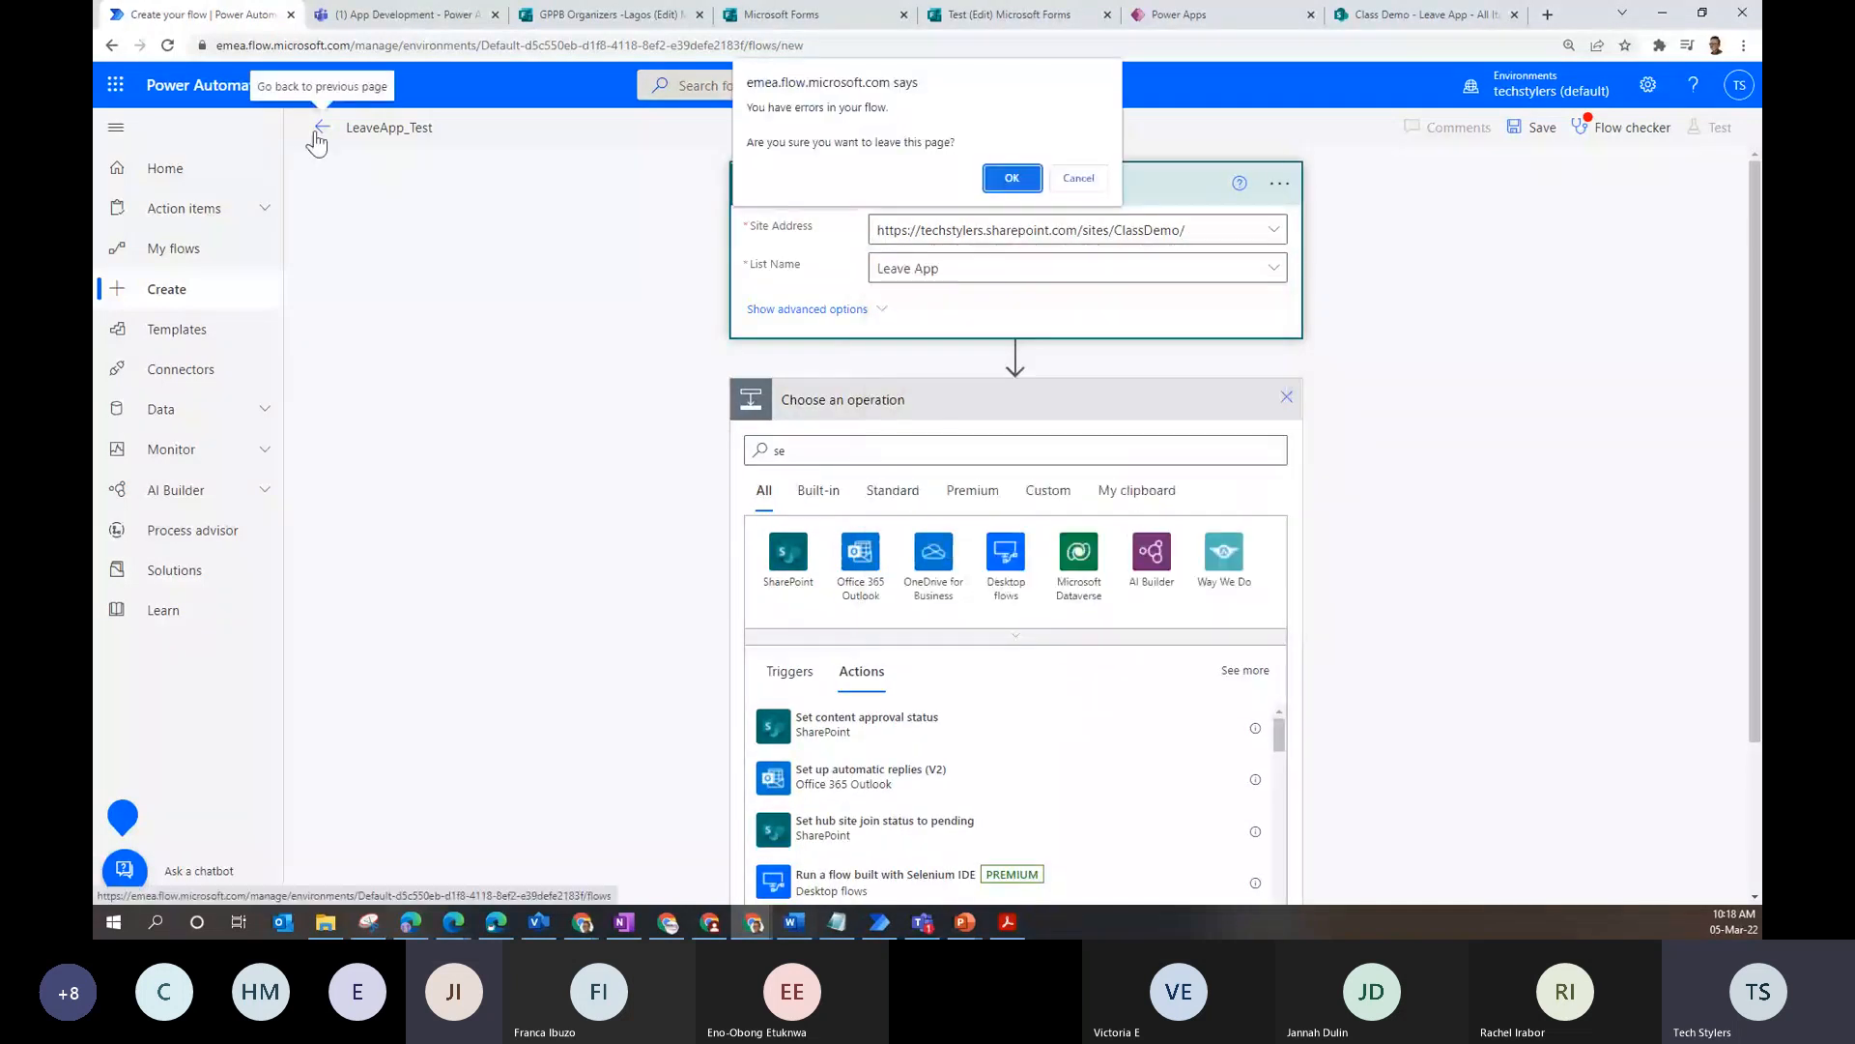
left_click(1010, 180)
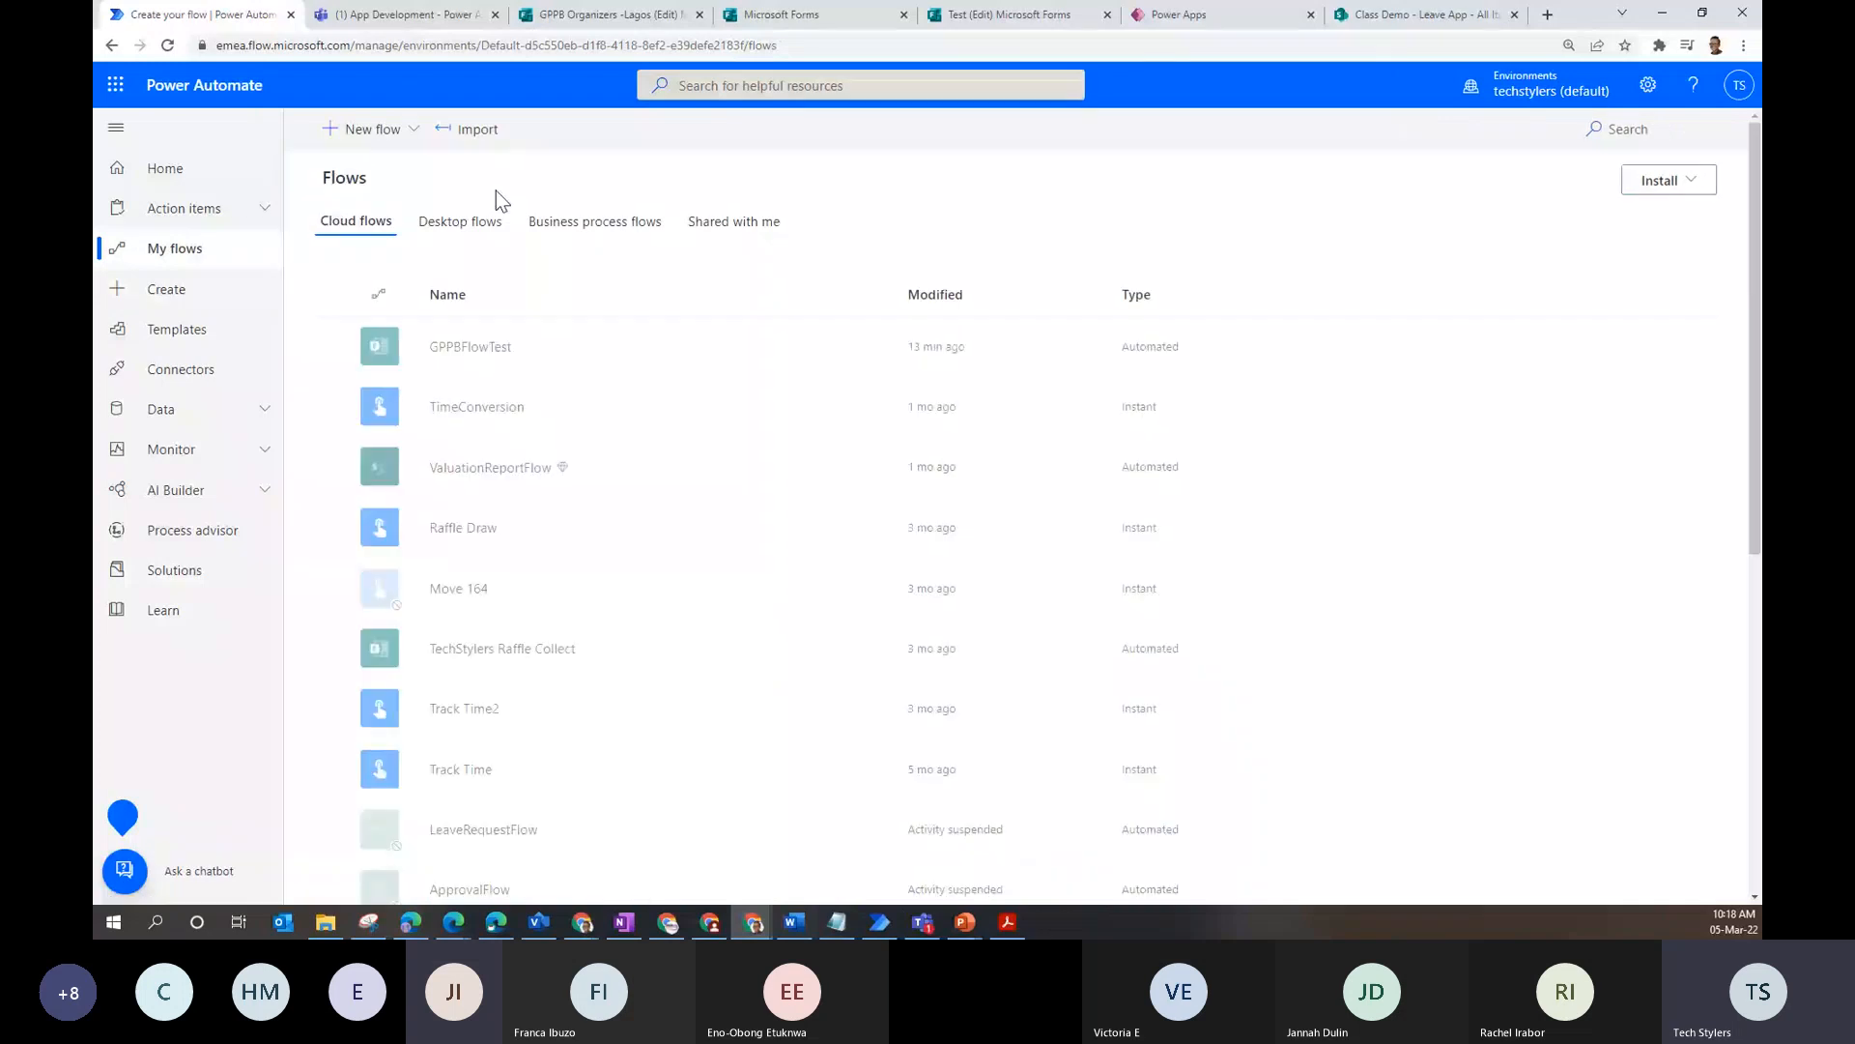
left_click(394, 136)
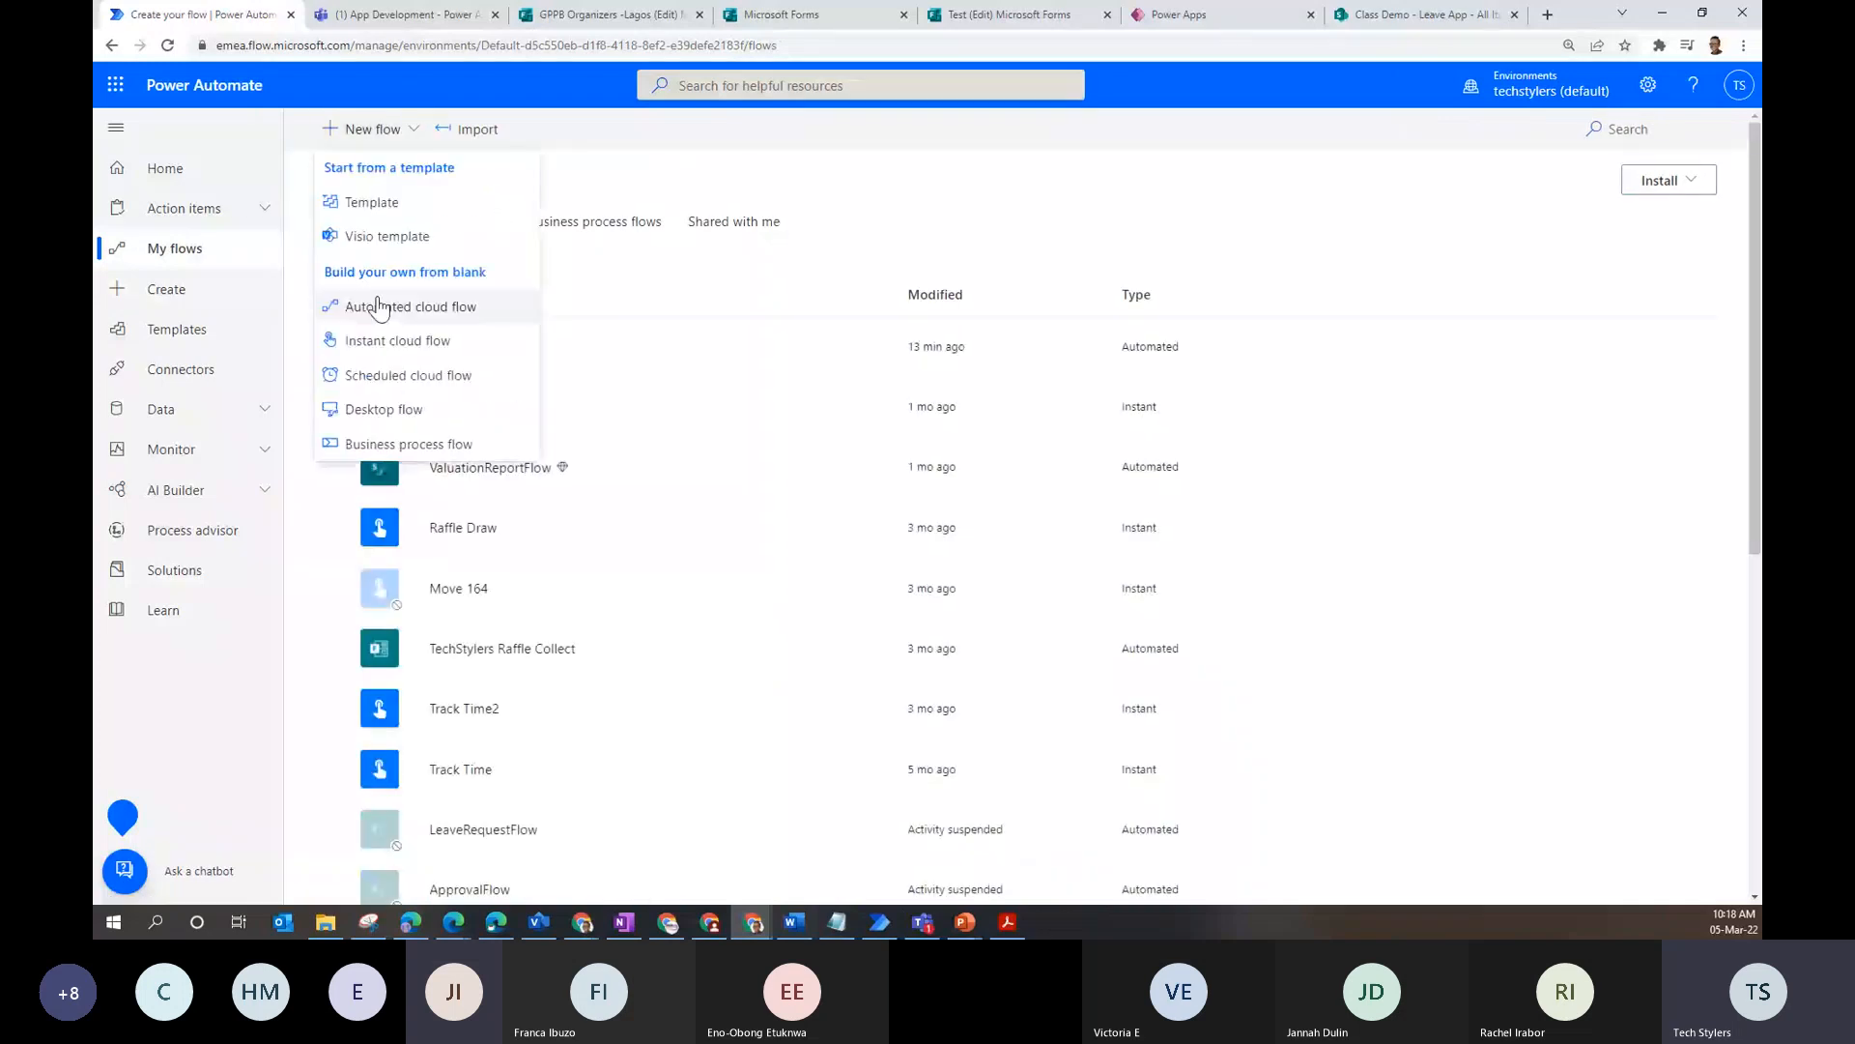
- Start an automated cloud flow, skip the trigger picker, and add SharePoint's 'When an item is created' trigger
left_click(379, 307)
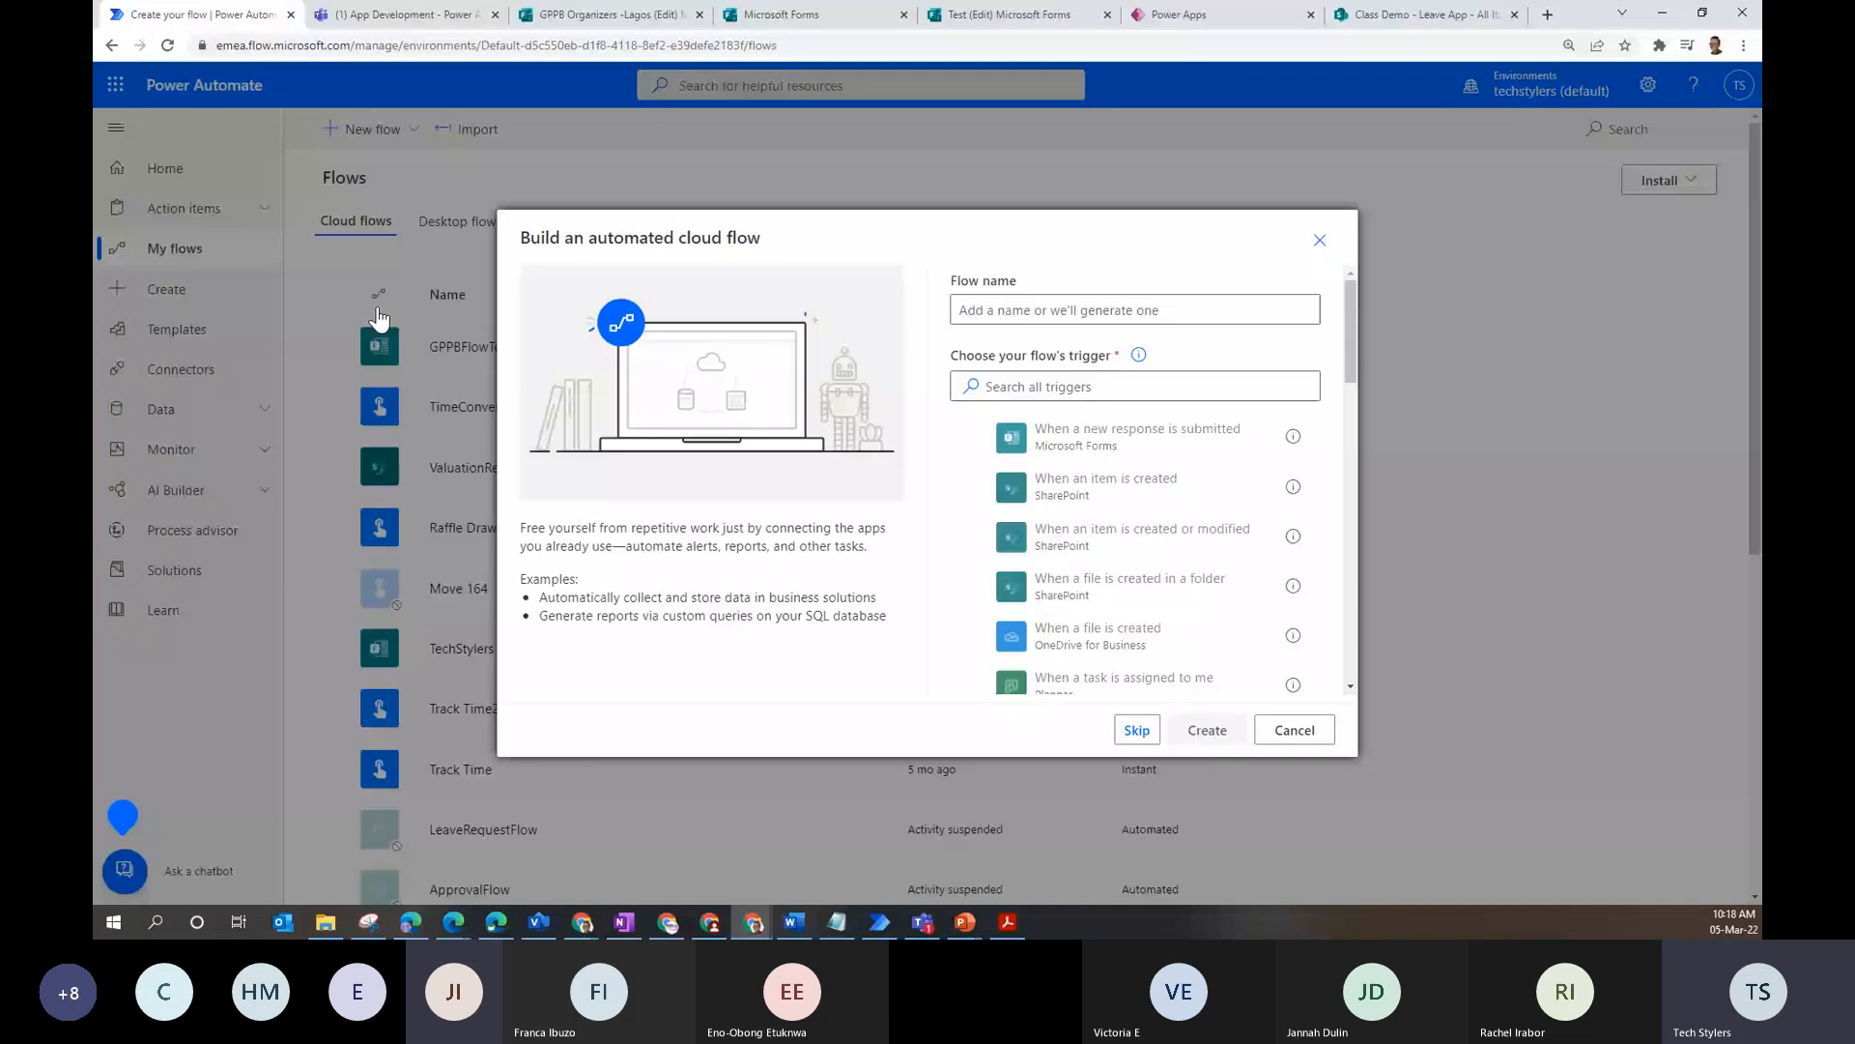
left_click(1132, 756)
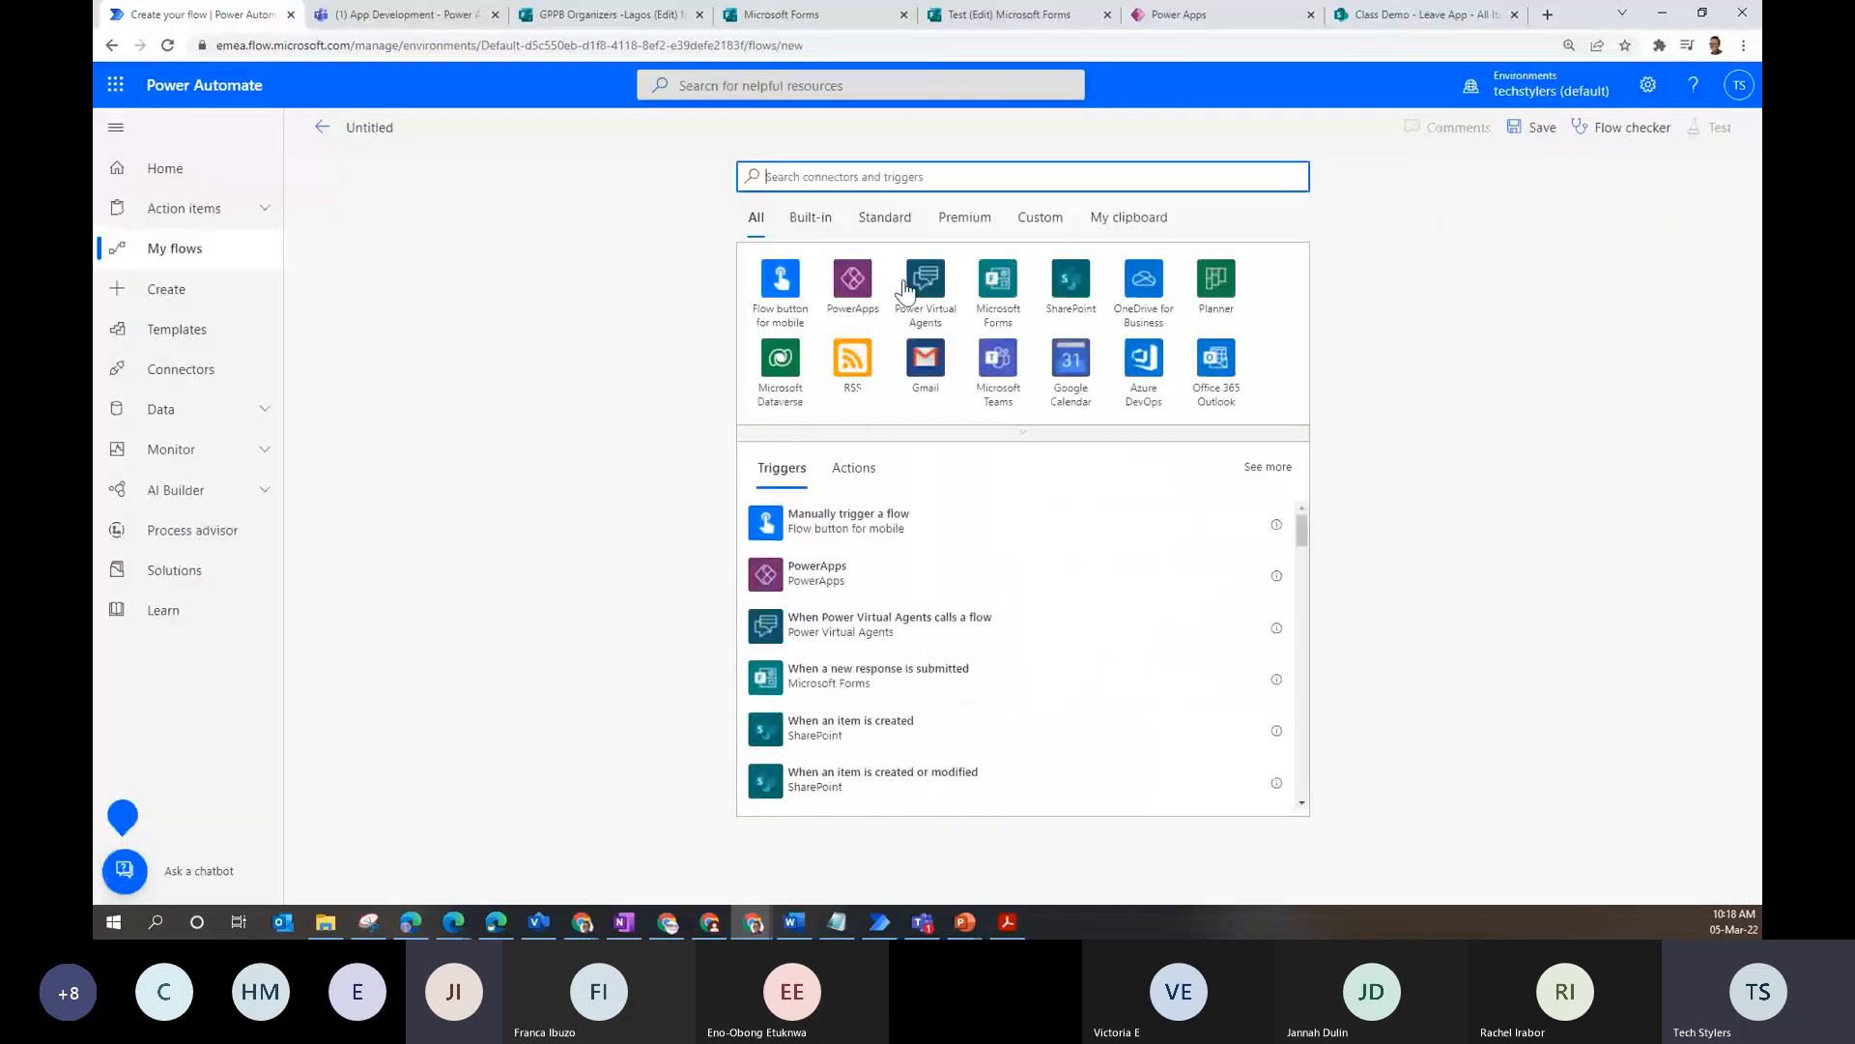
type("sharepoint")
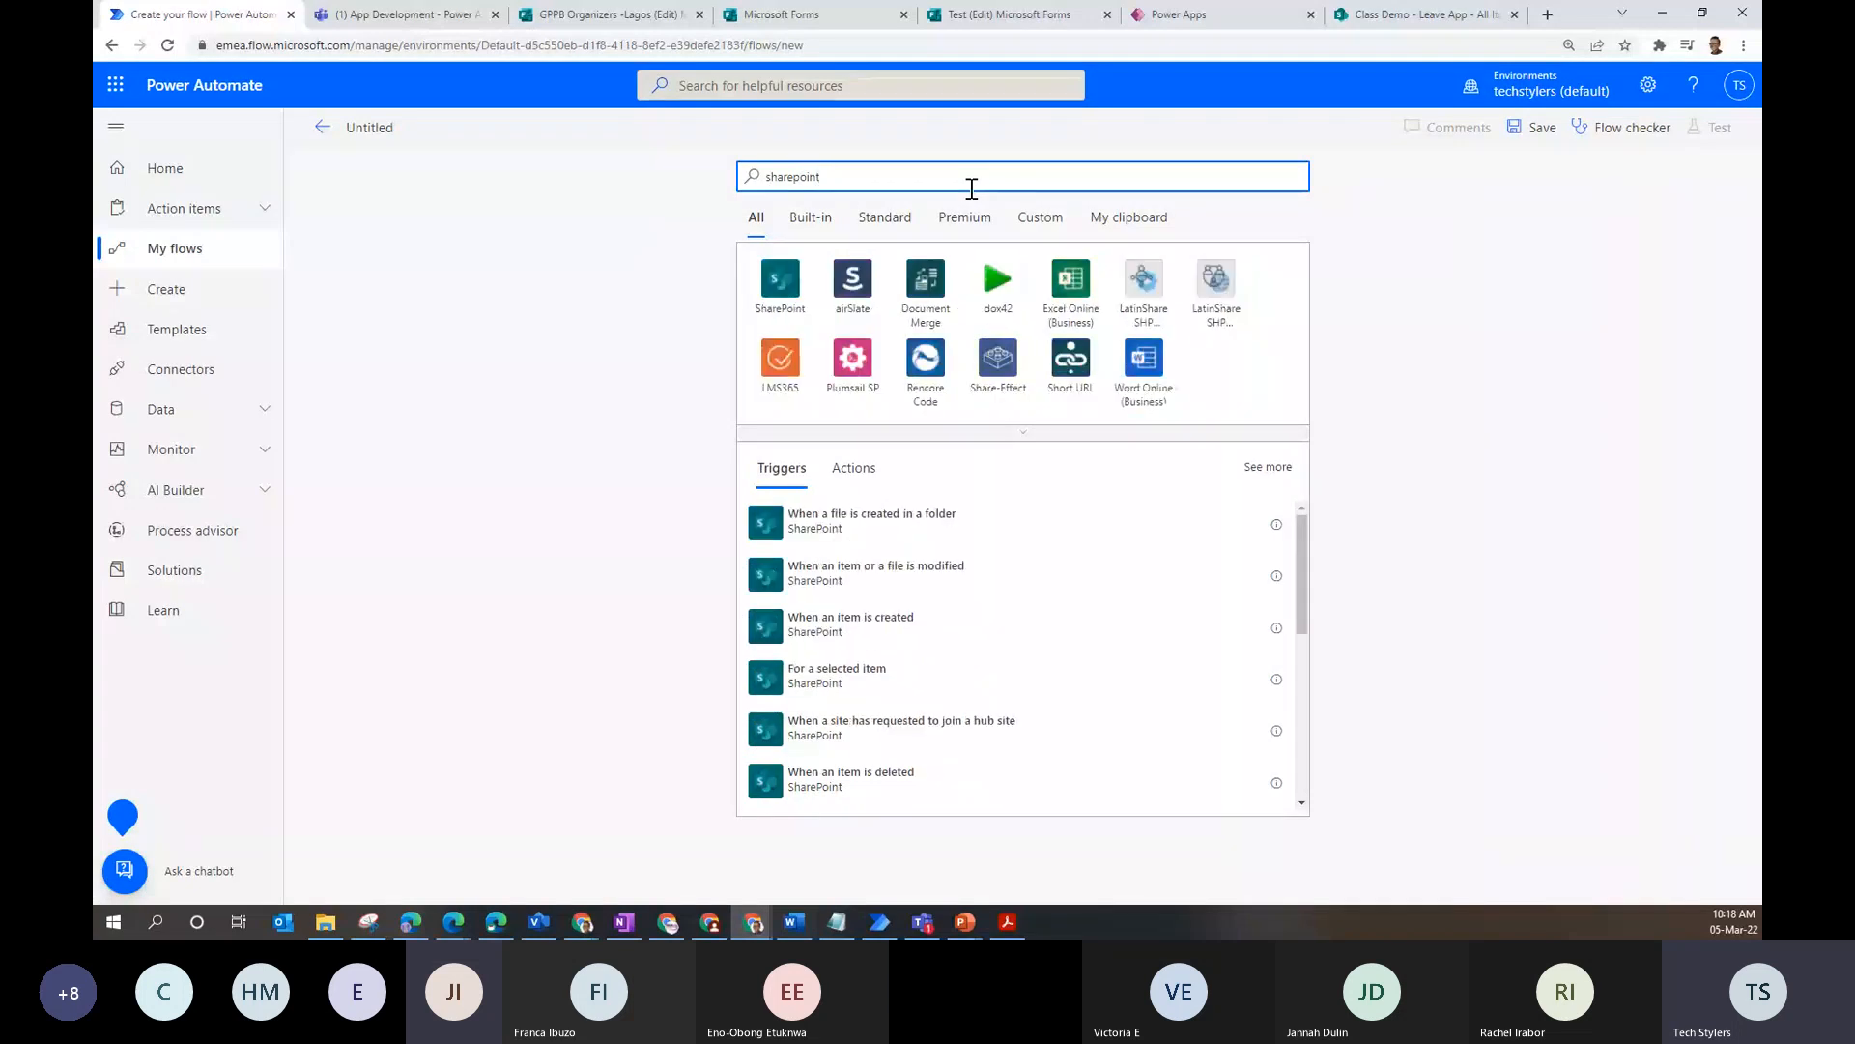
left_click(894, 638)
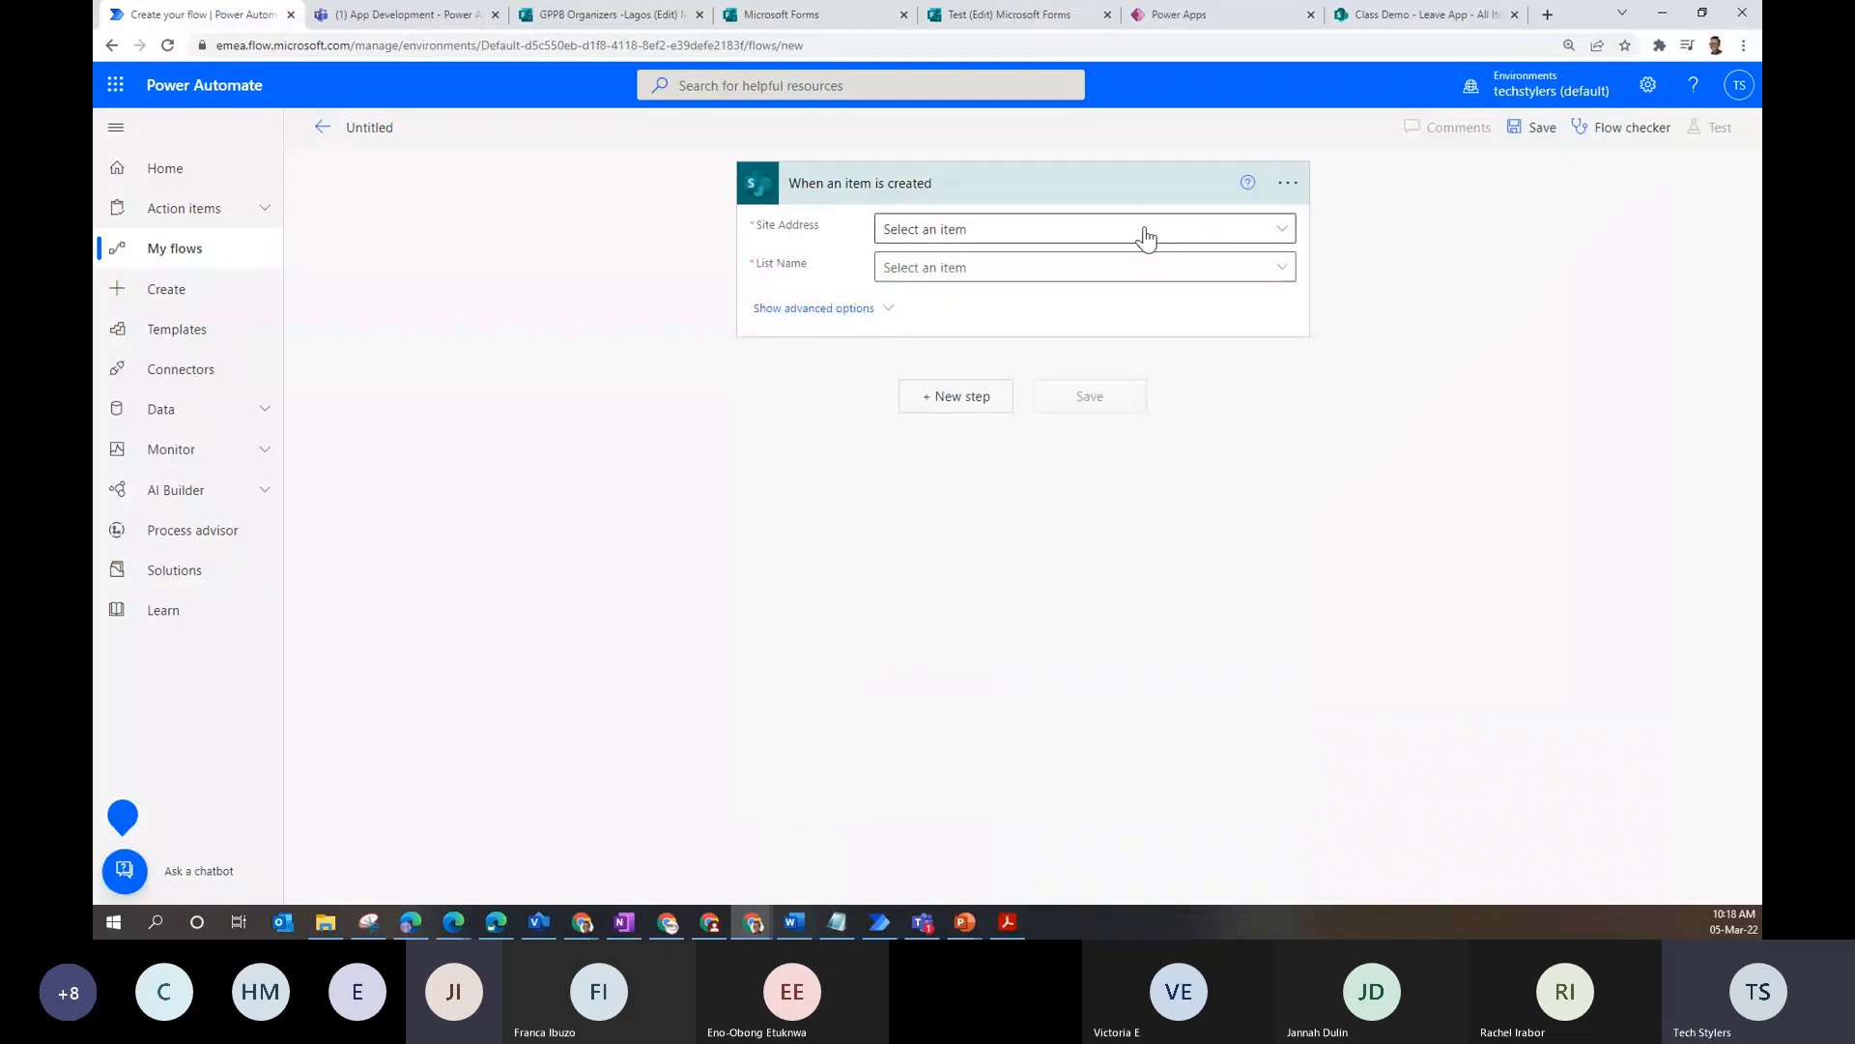
left_click(1287, 238)
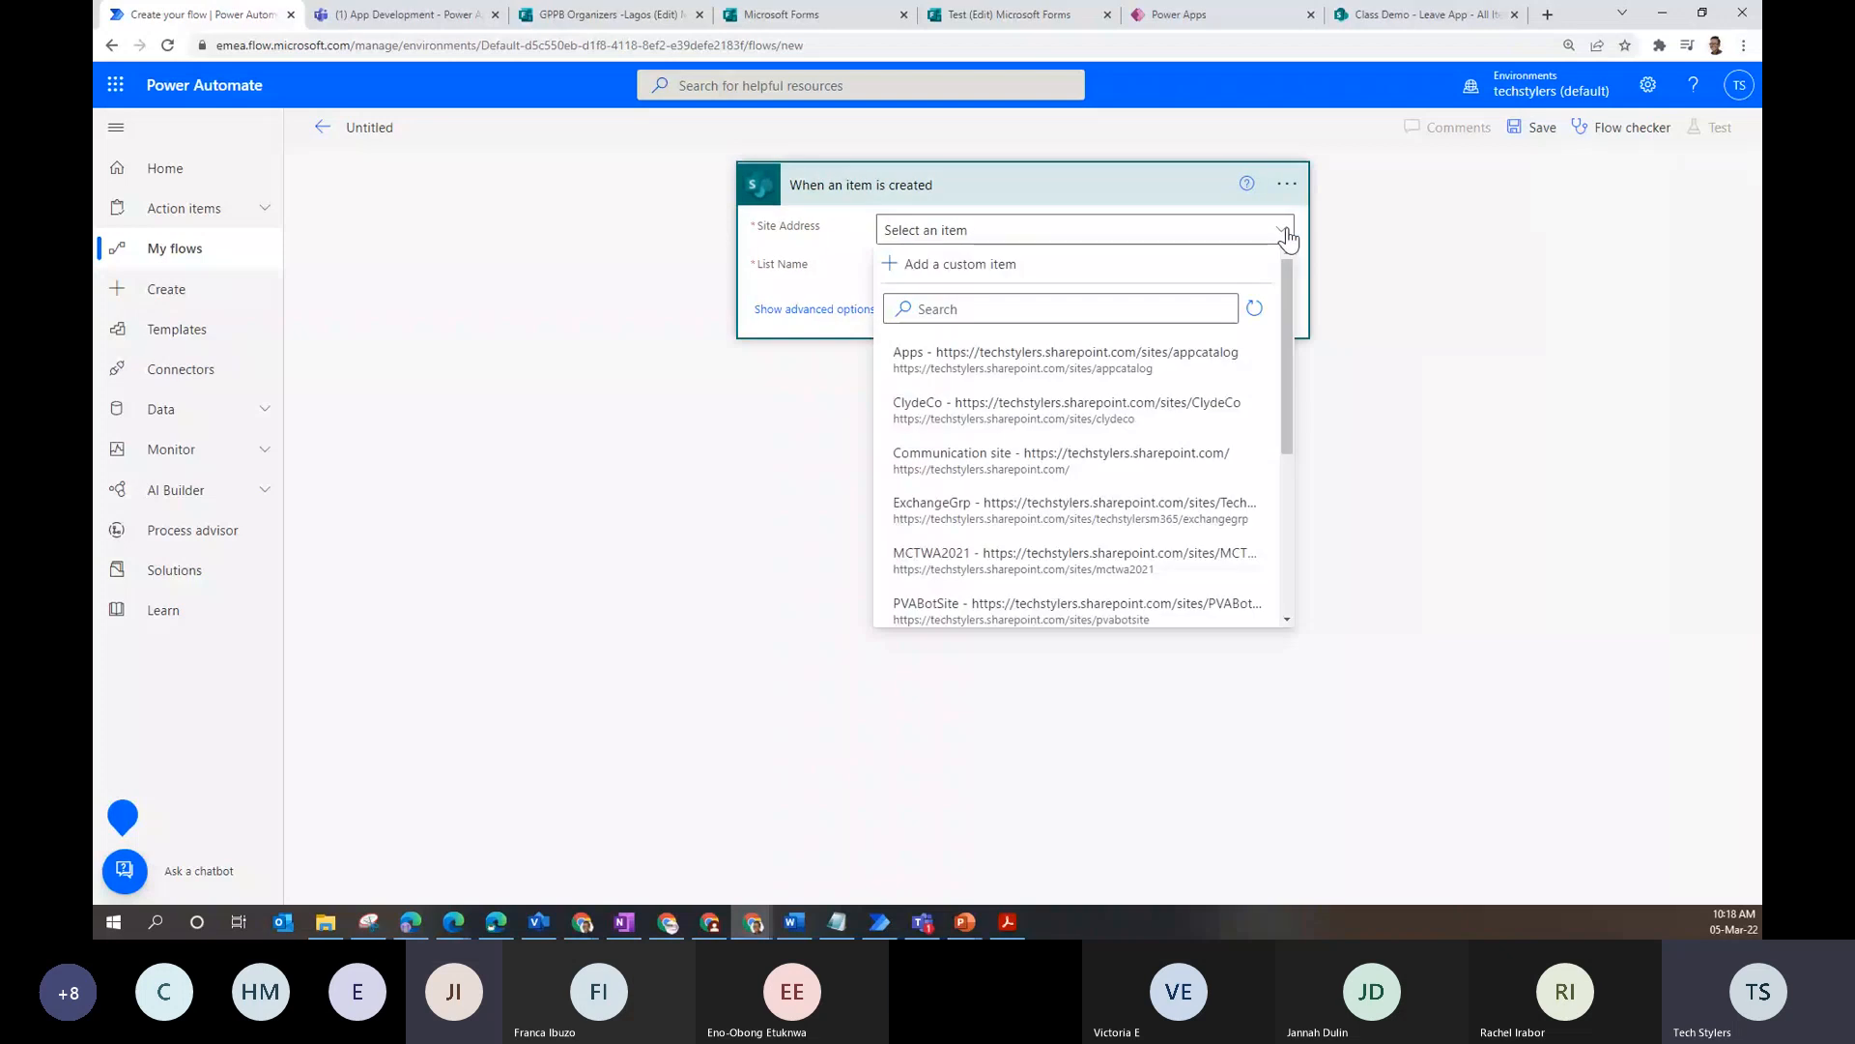
left_click(925, 266)
left_click(801, 495)
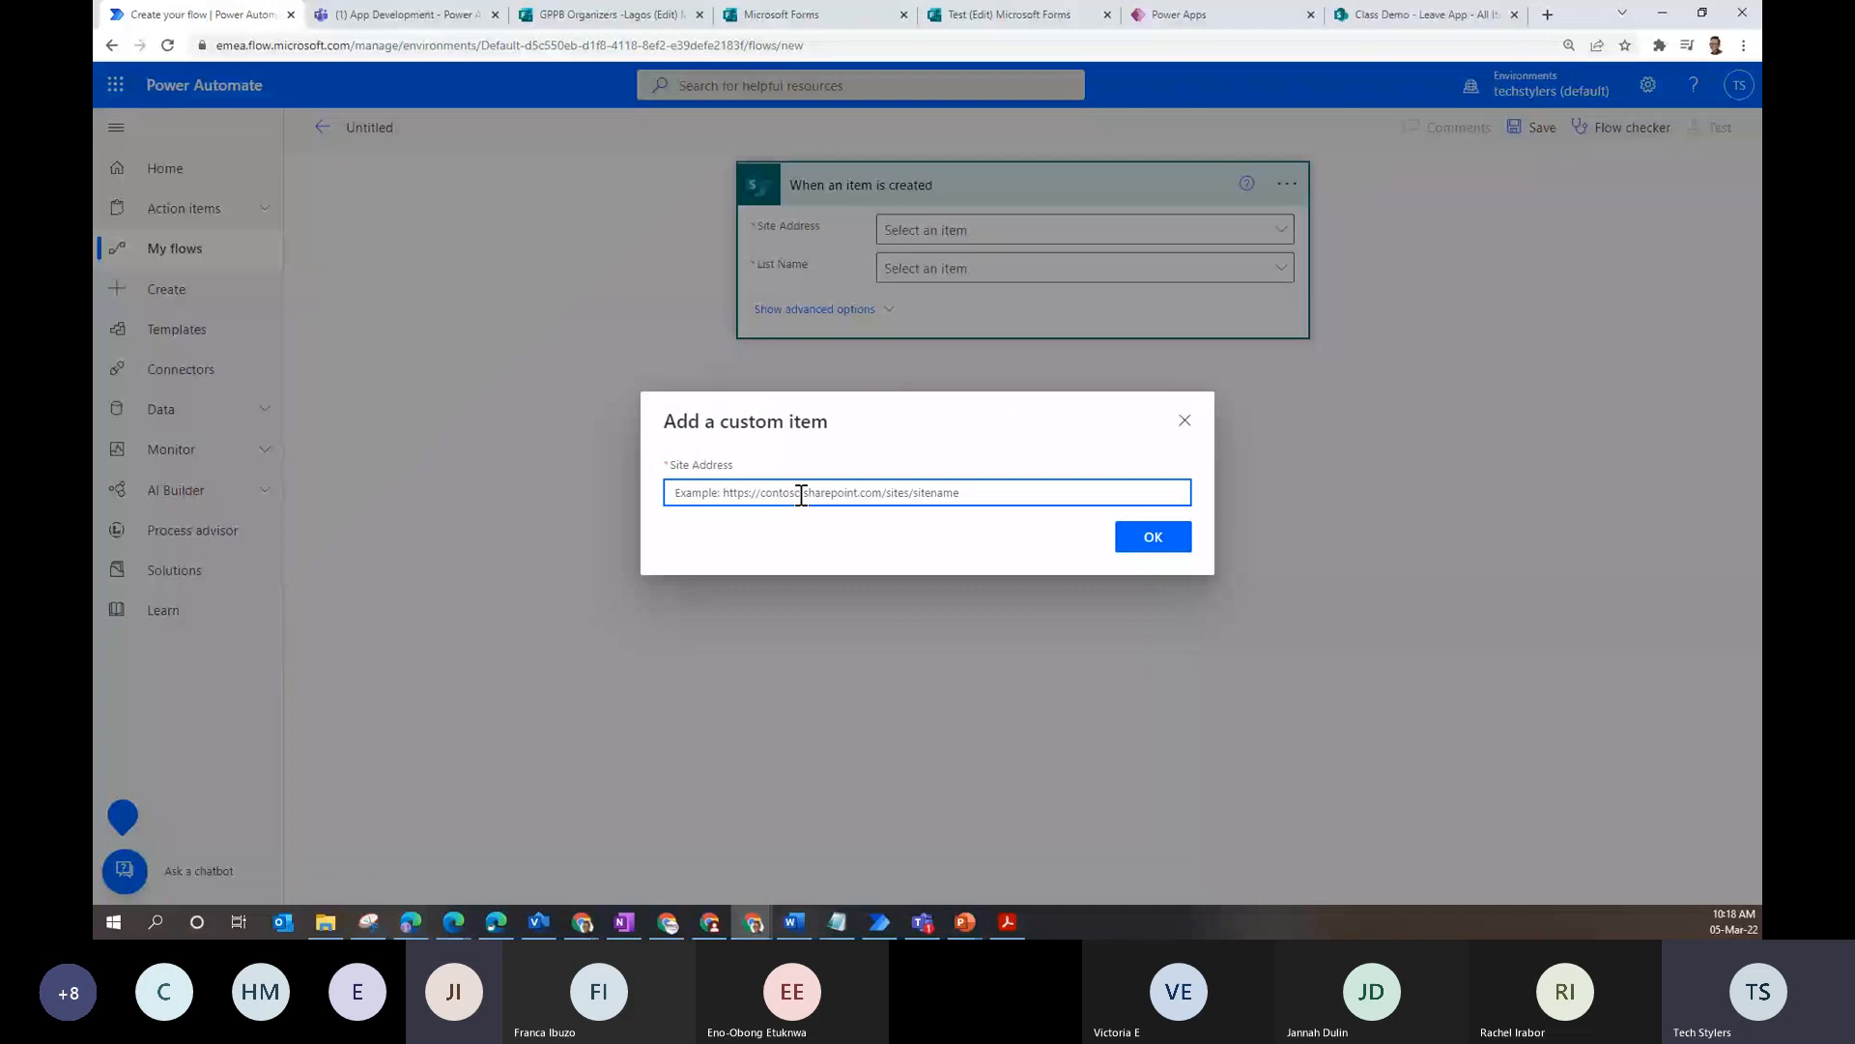
type("https://techstylers.sharepoint.com/sites/ClassDemo/Lists/Leave%20App/AllItems.aspx")
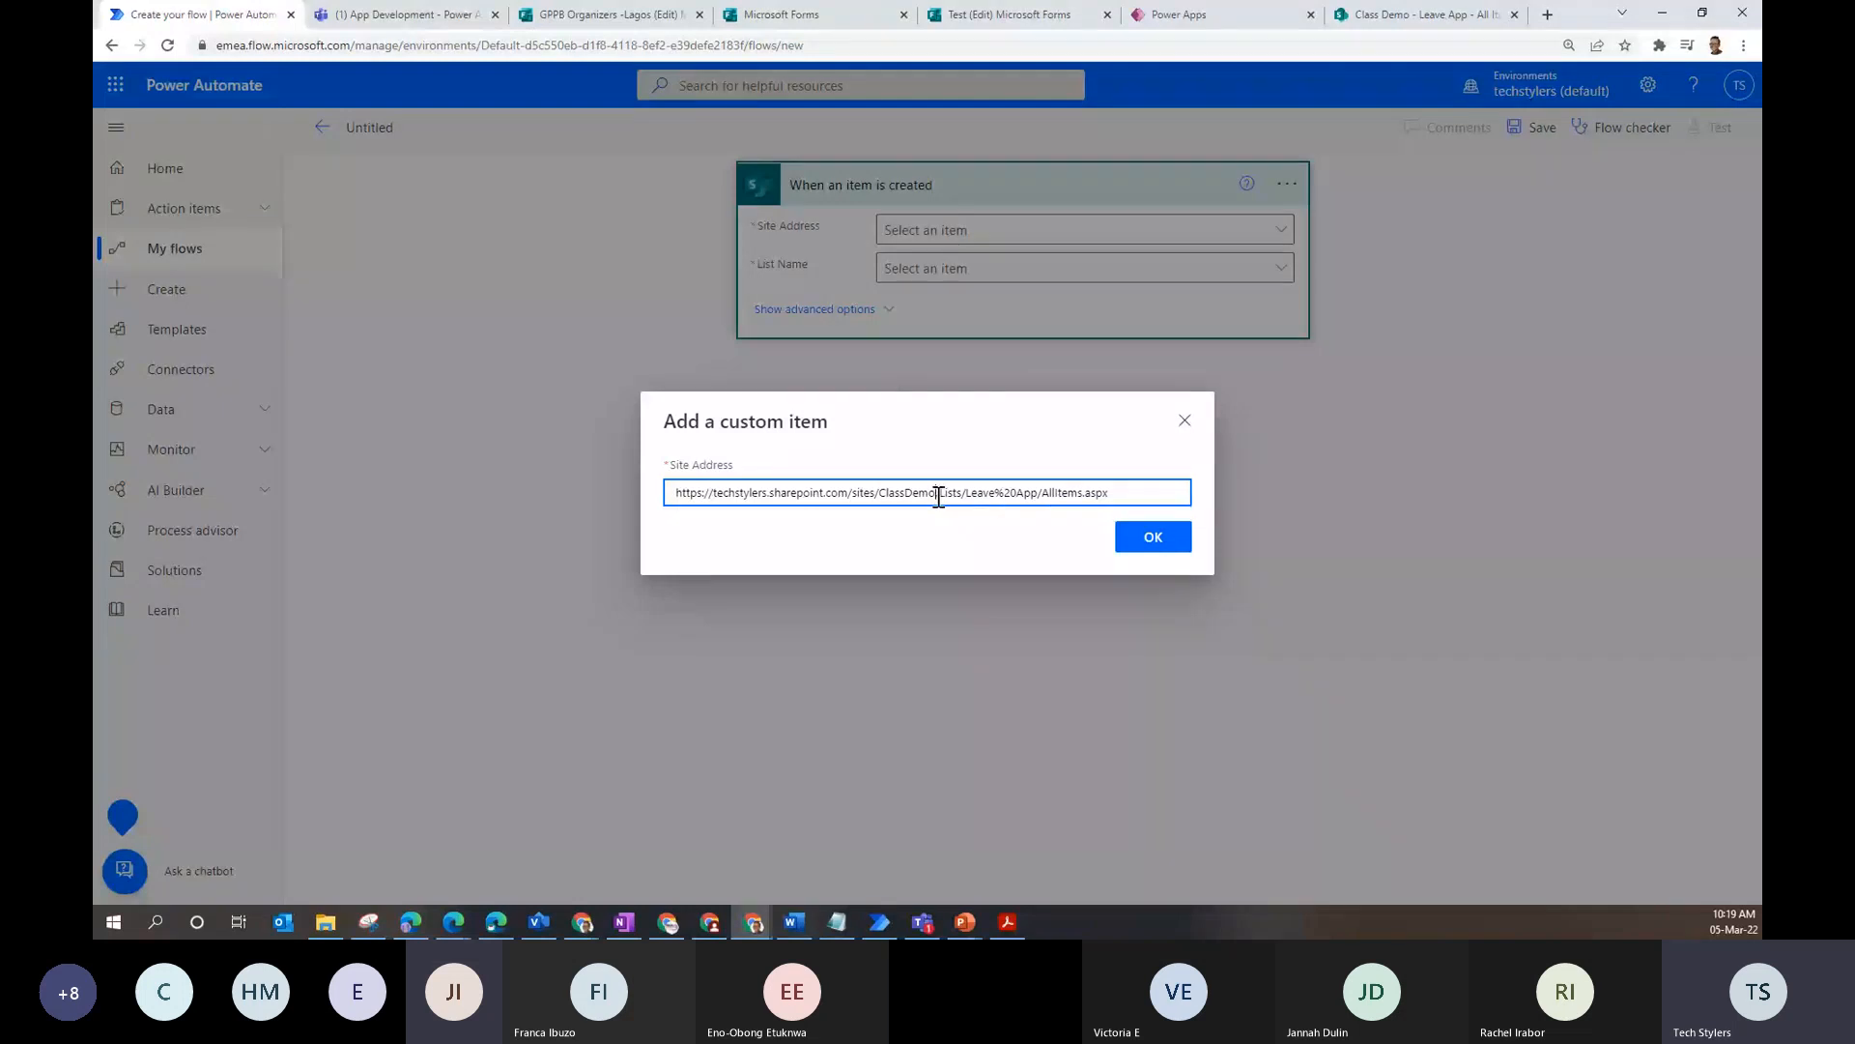
left_click(939, 494)
key("shift+End")
key("Delete")
key("ctrl+9")
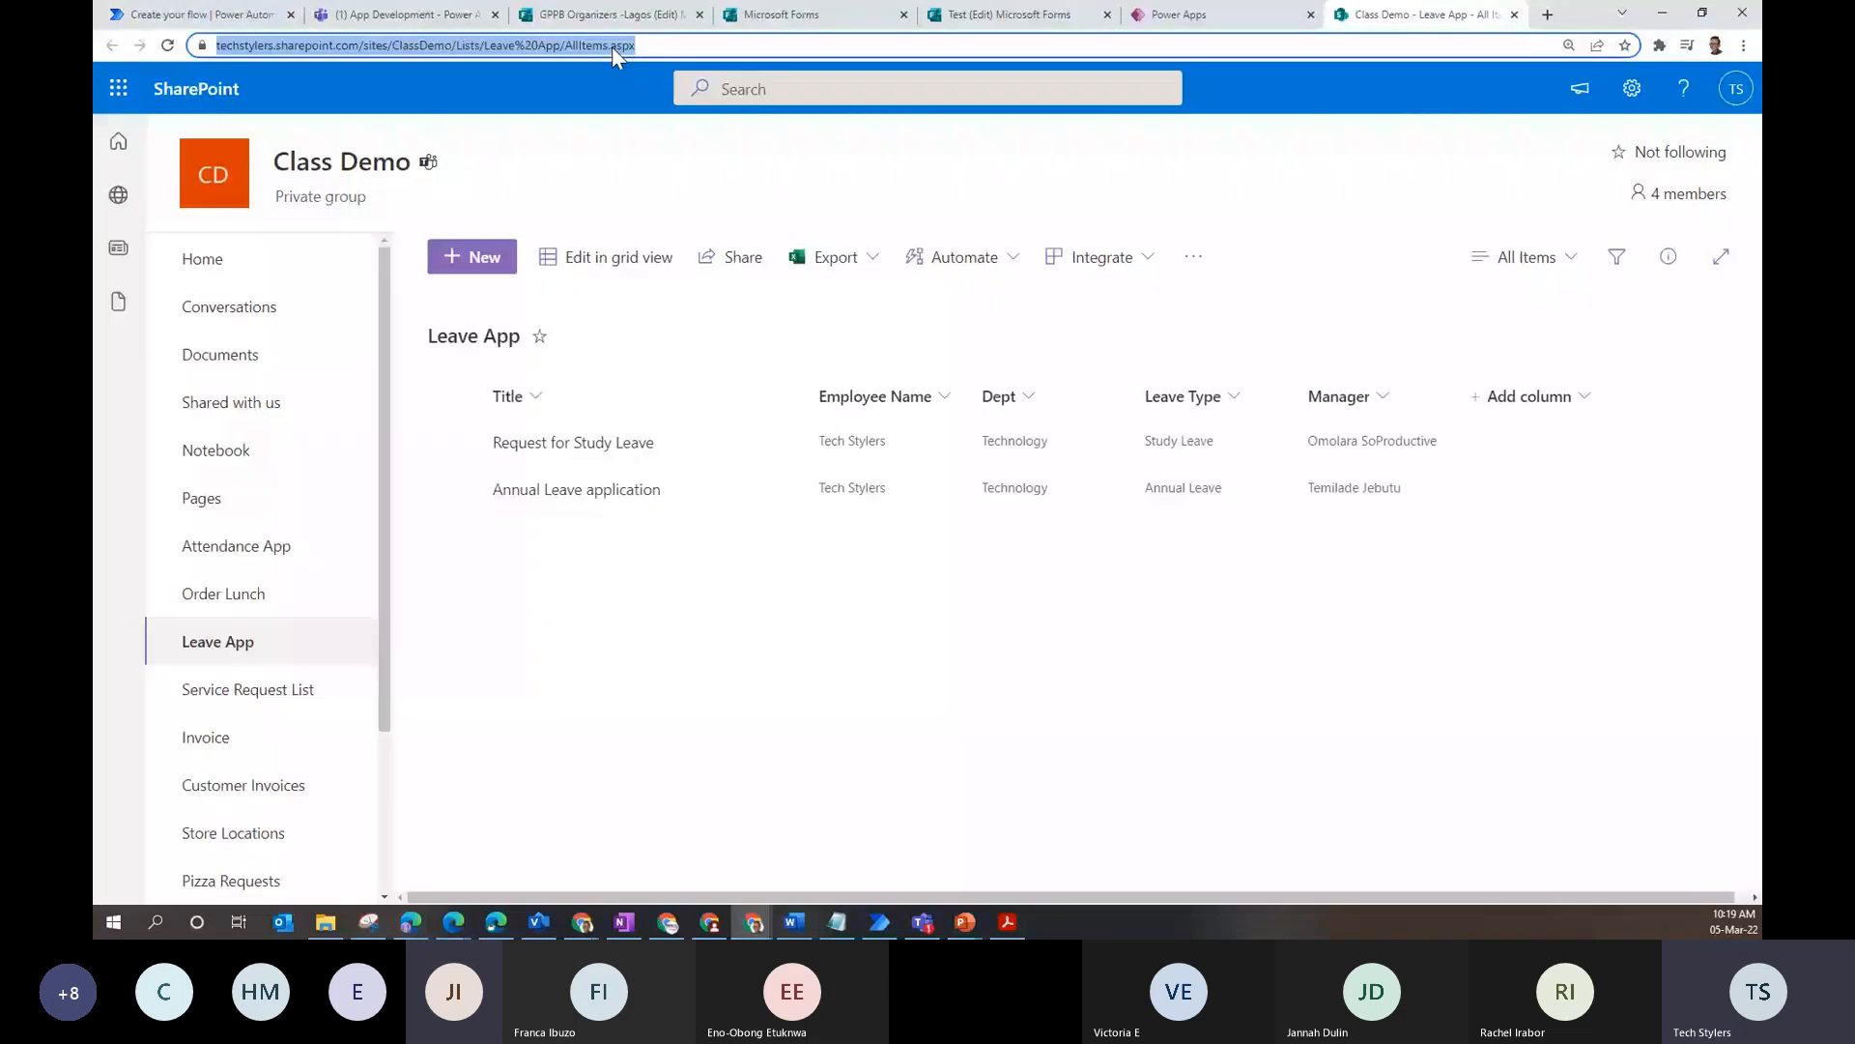
- Go to the Class Demo site home page in SharePoint and select its base URL
left_click(214, 184)
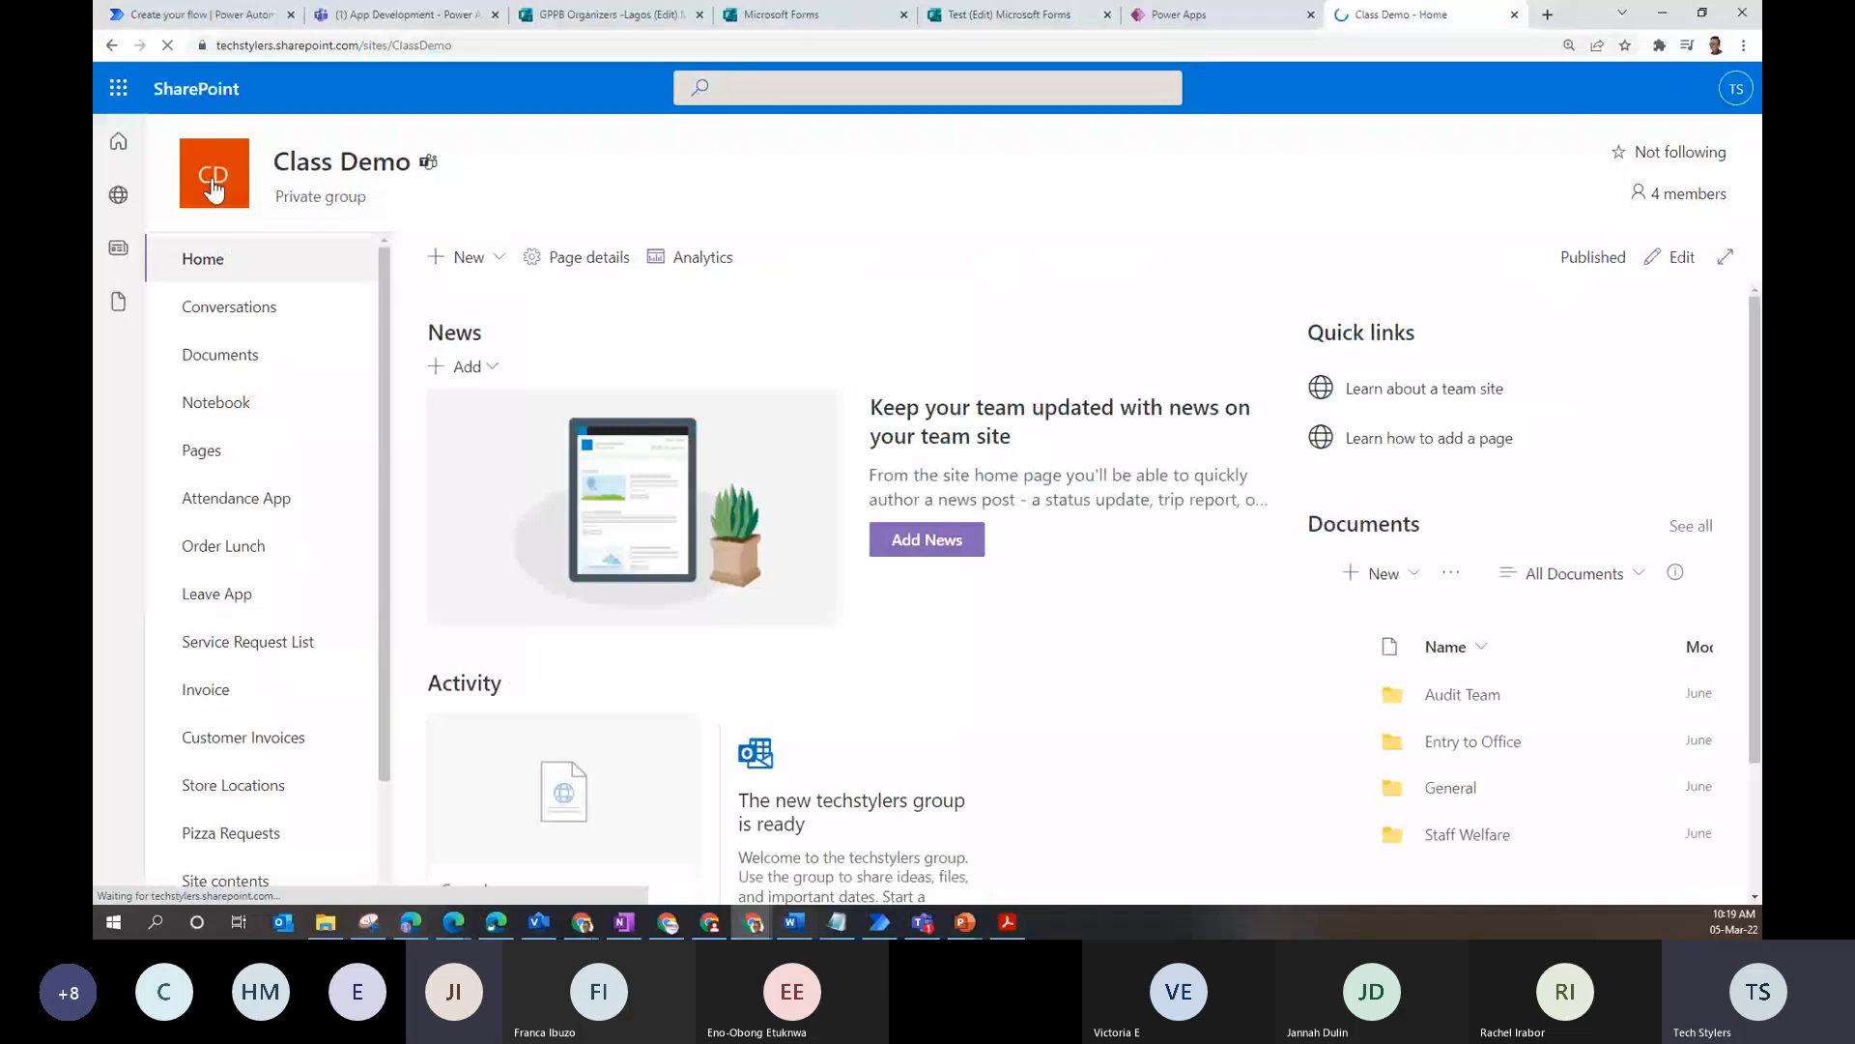
left_click(479, 48)
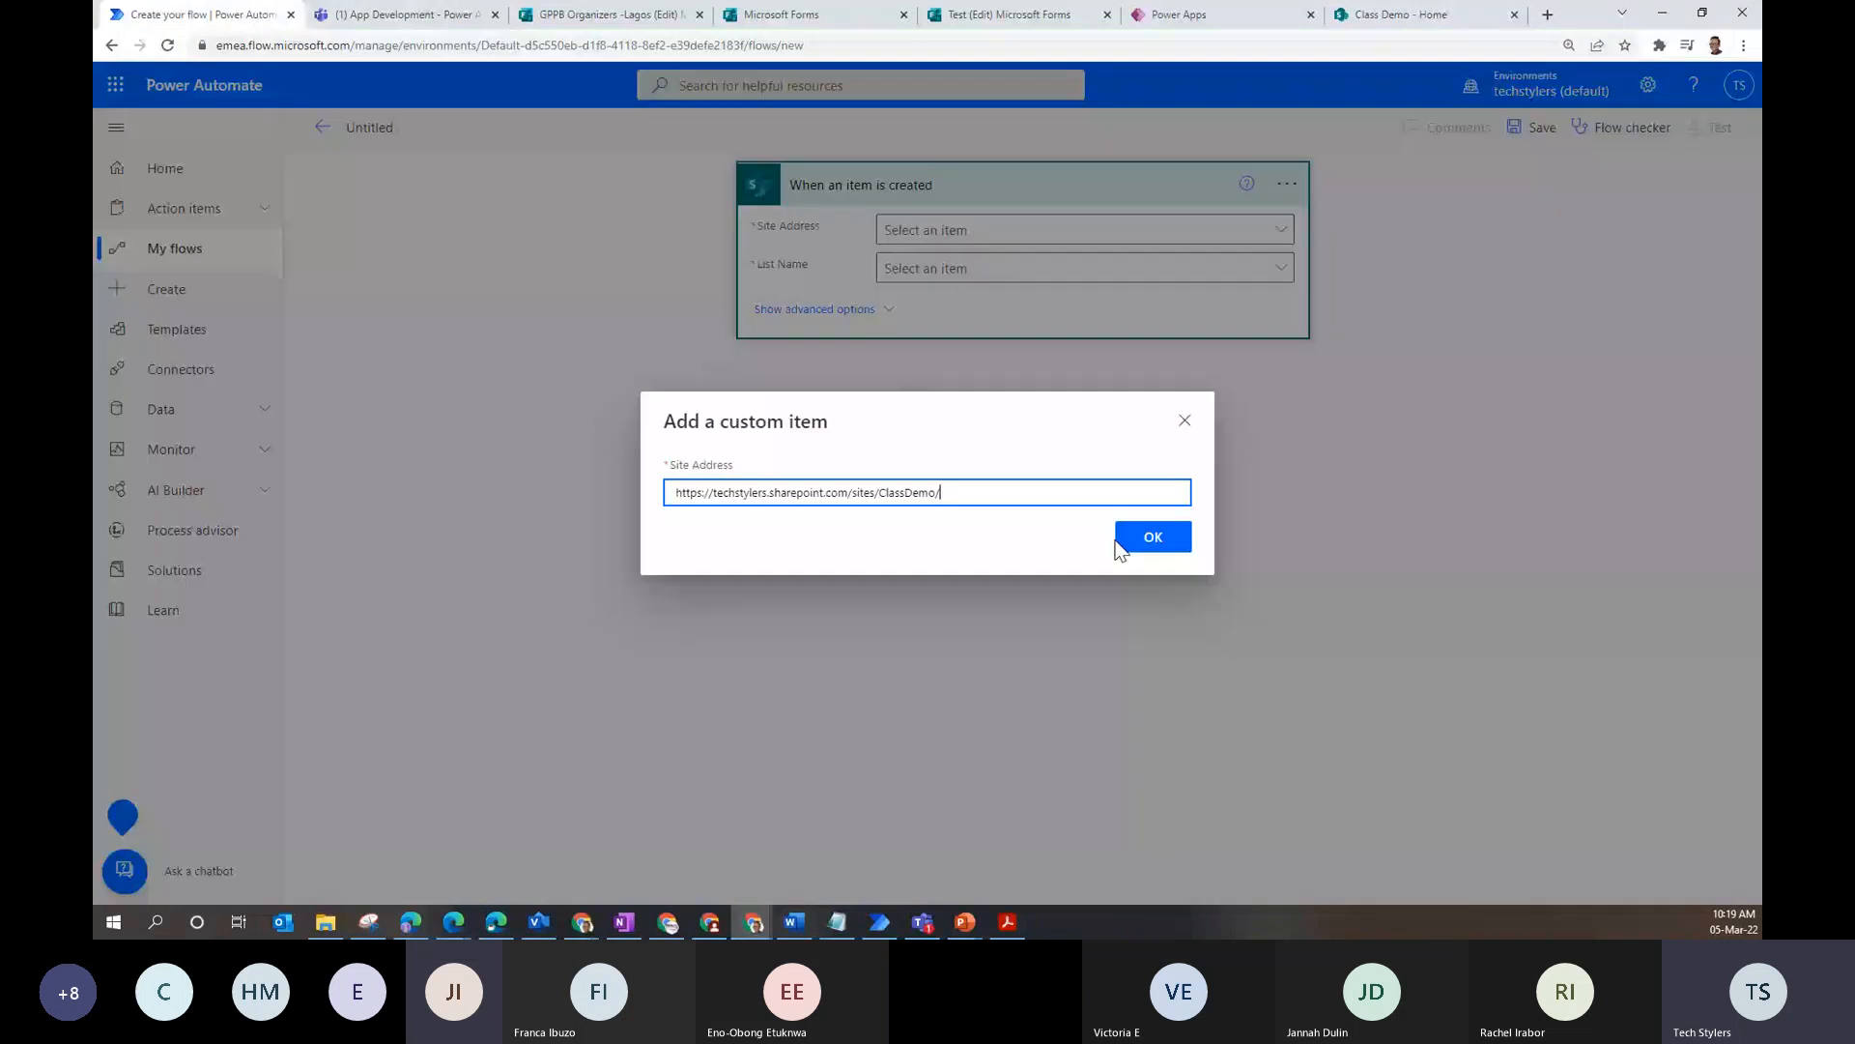
- Confirm the ClassDemo site address, set List Name to Leave App, and name the flow LeaveAppTest
left_click(1121, 542)
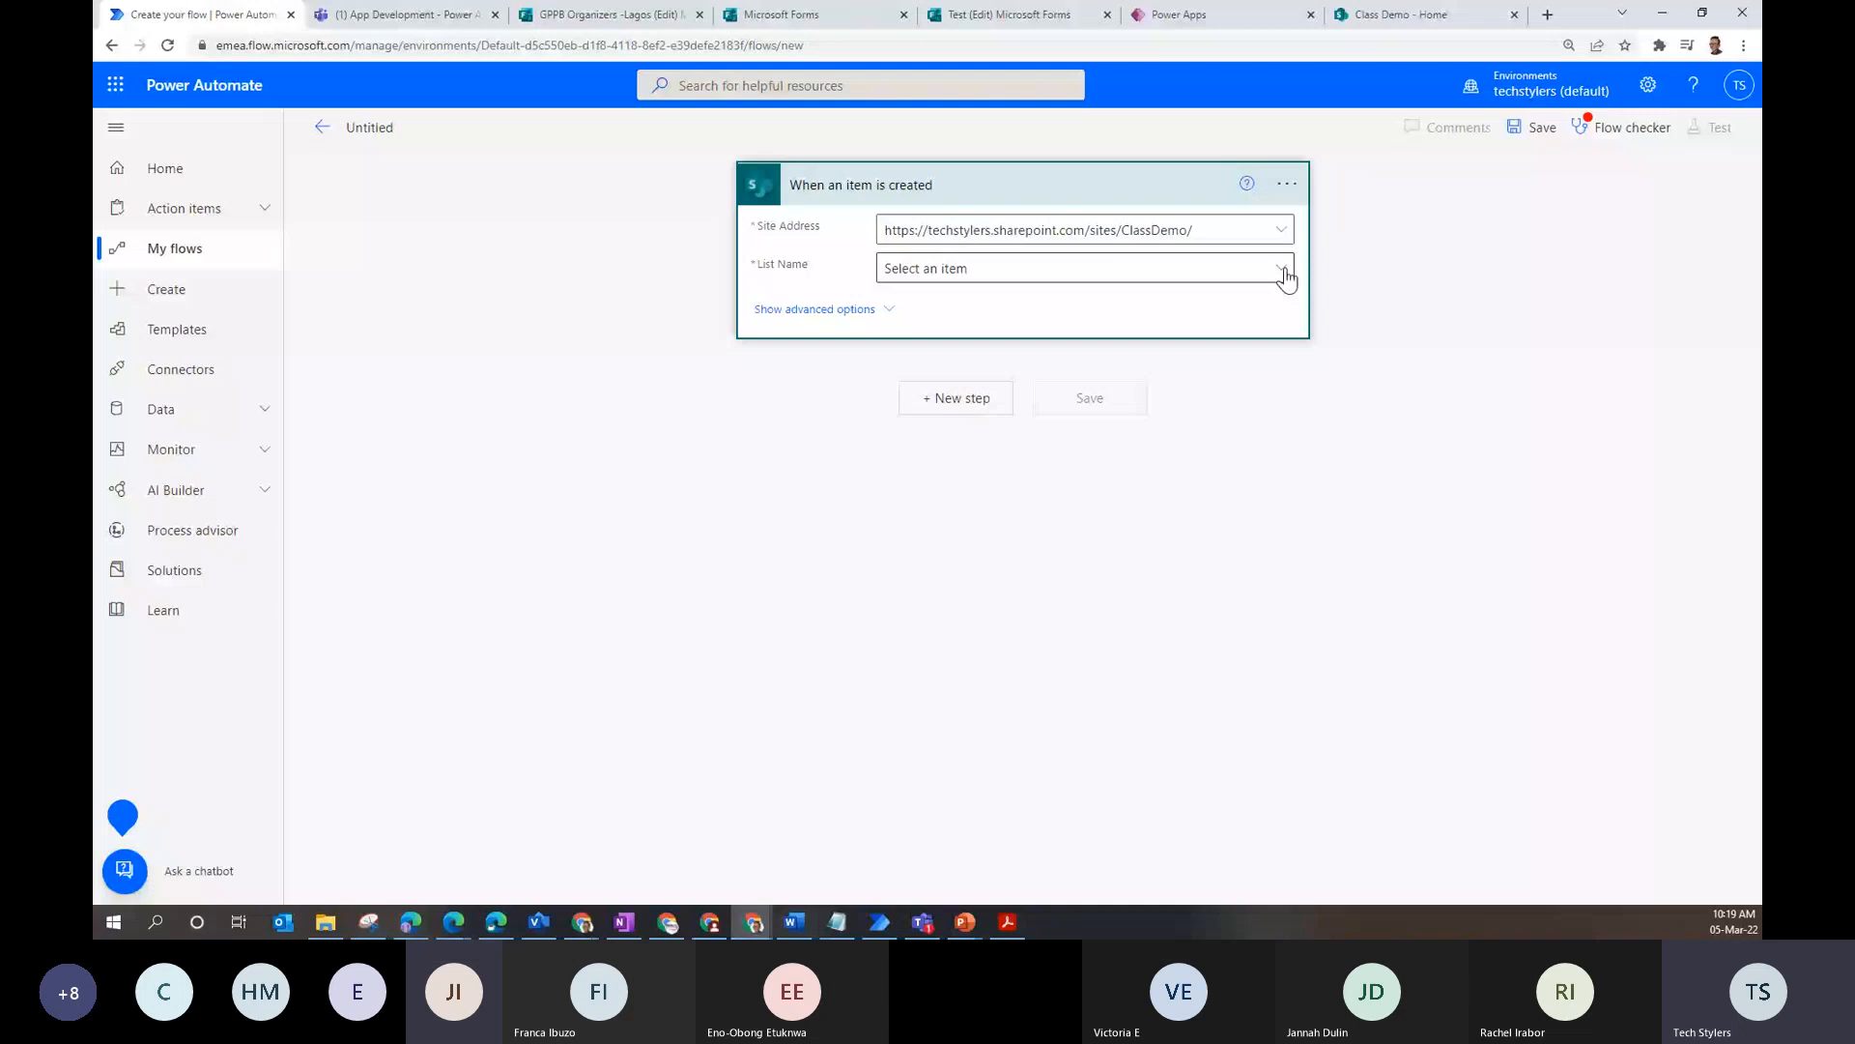
left_click(1284, 273)
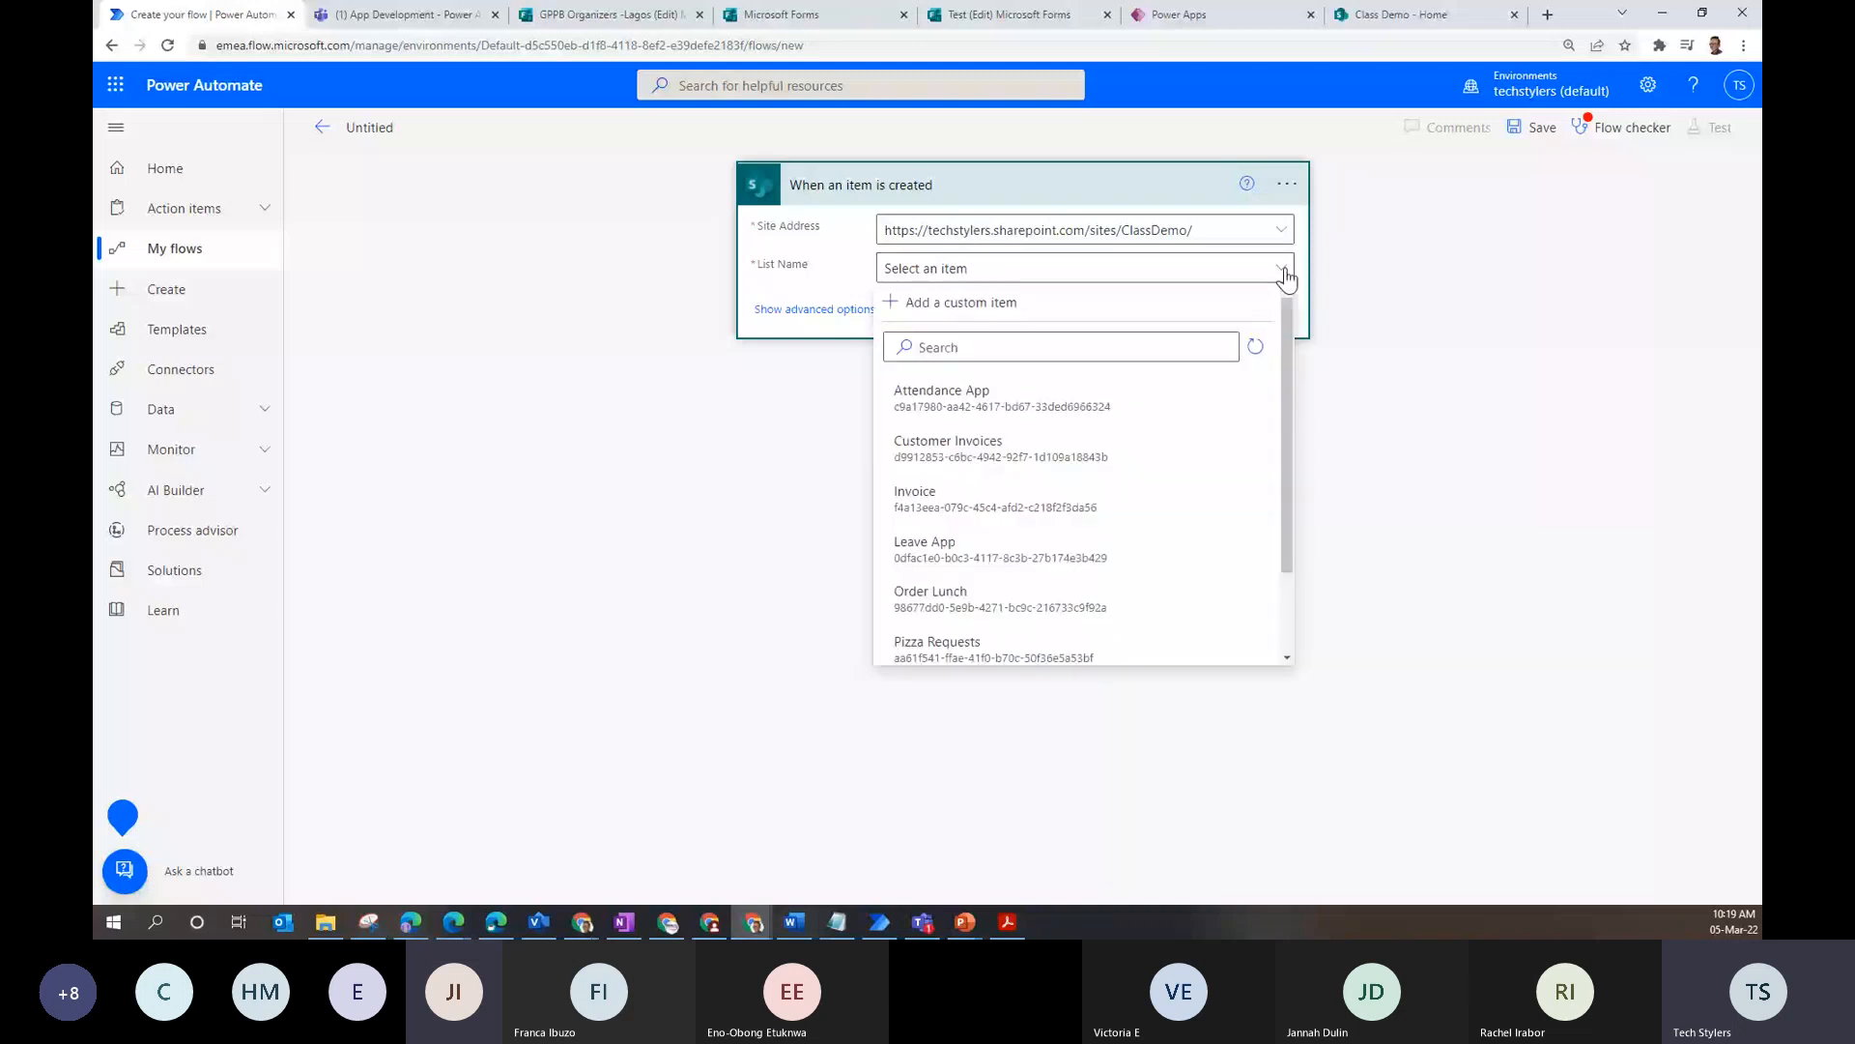
left_click(956, 548)
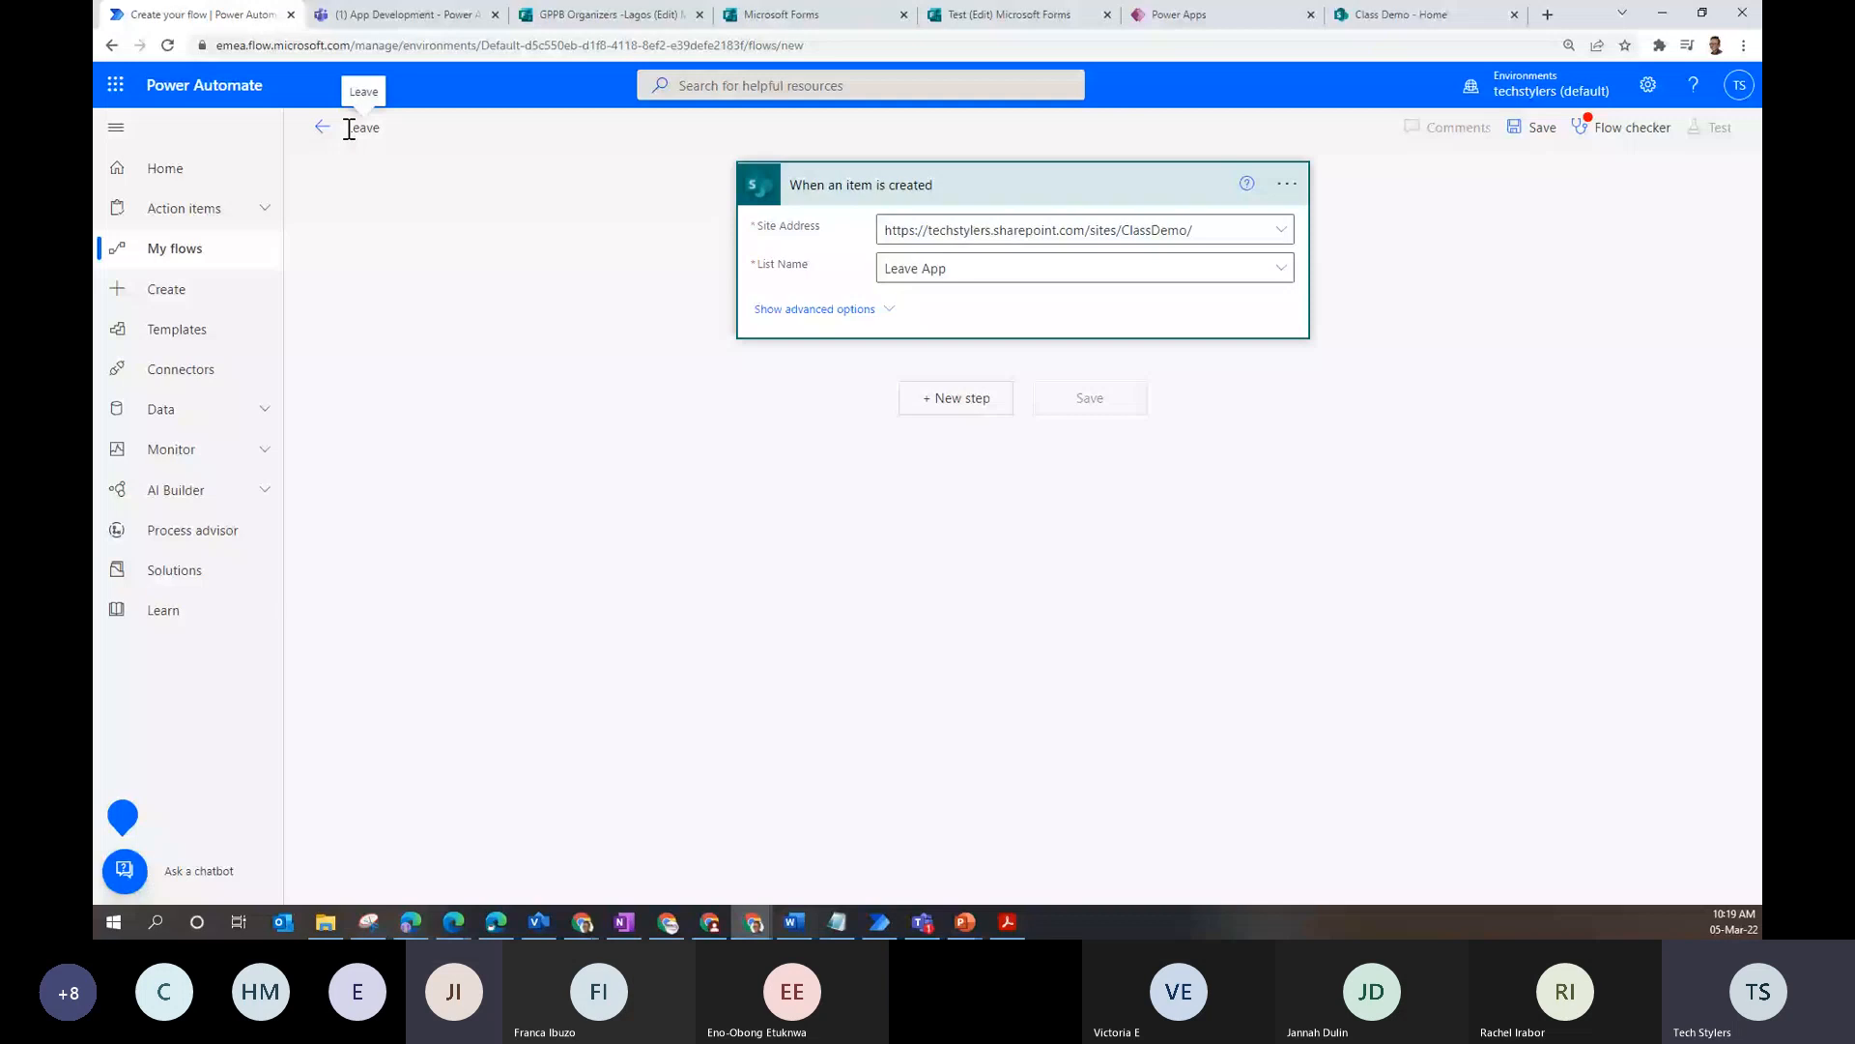
type("AppTest")
key("Return")
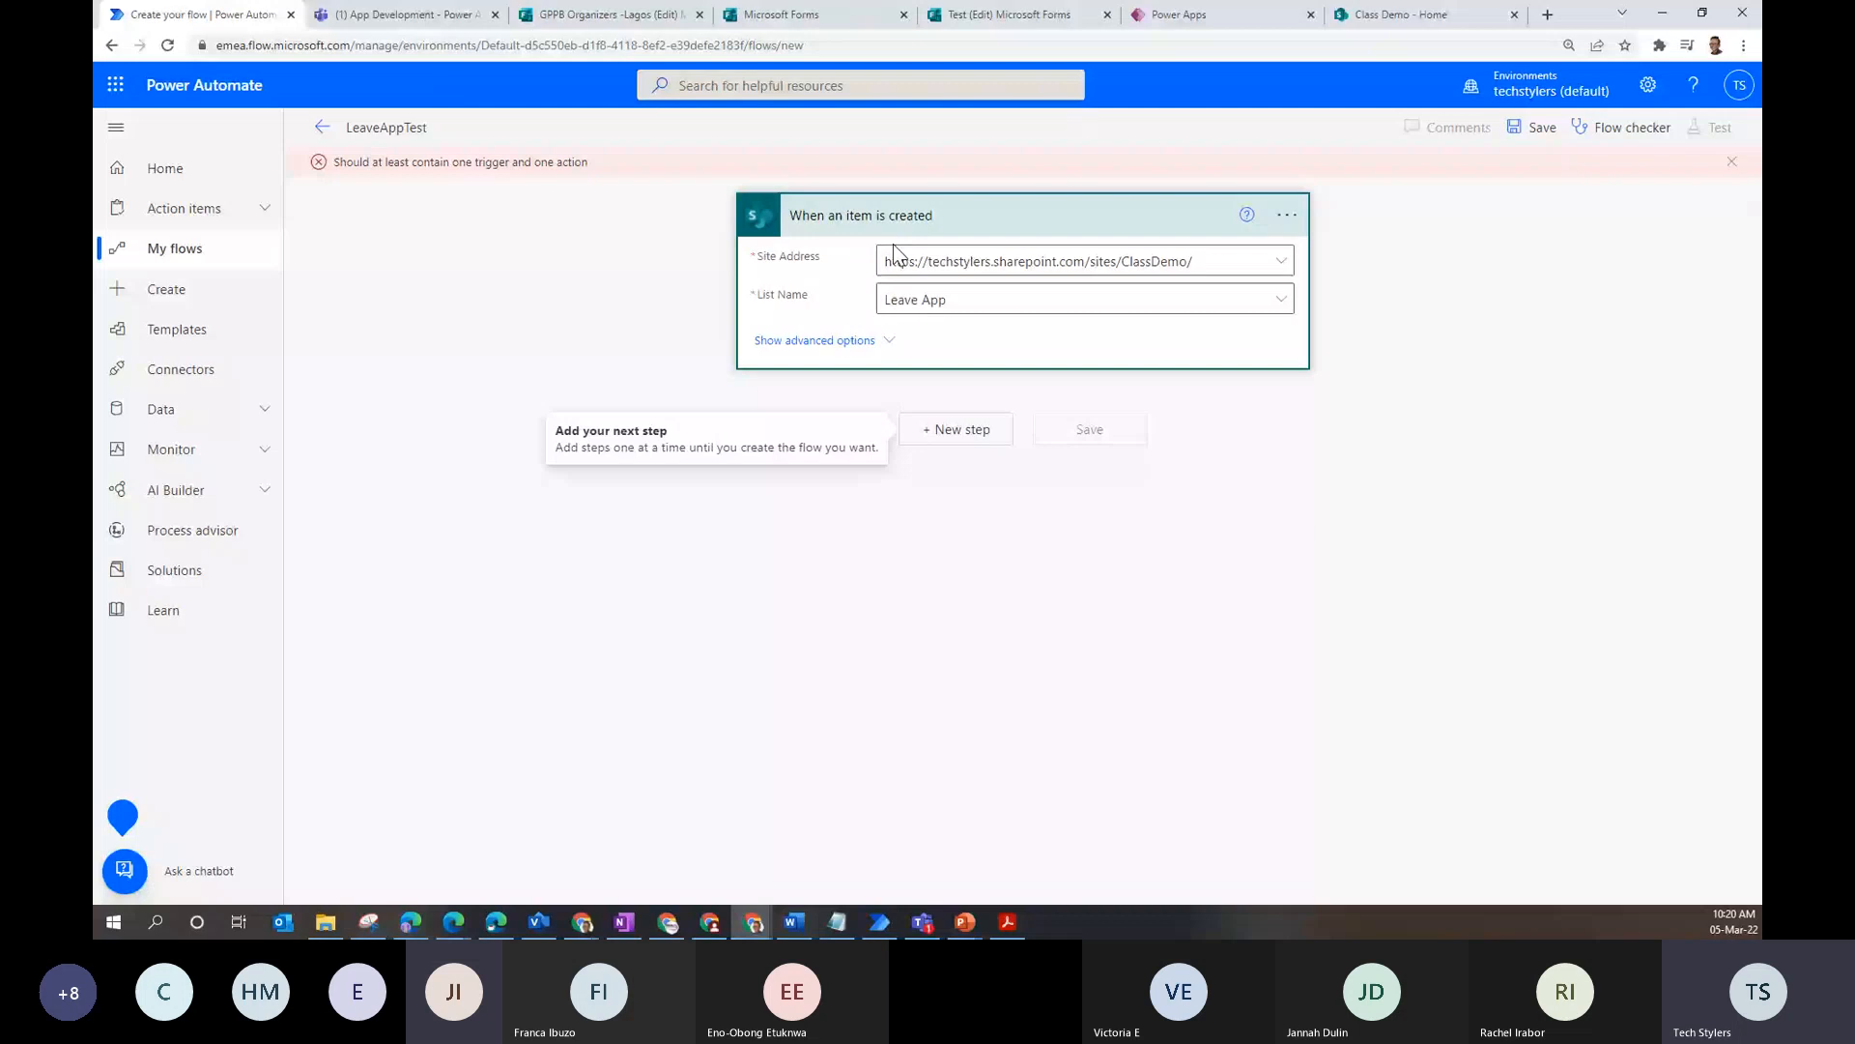
- Add Office 365 Outlook's 'Send an email (V2)' action after the trigger via the 'send' search
left_click(956, 429)
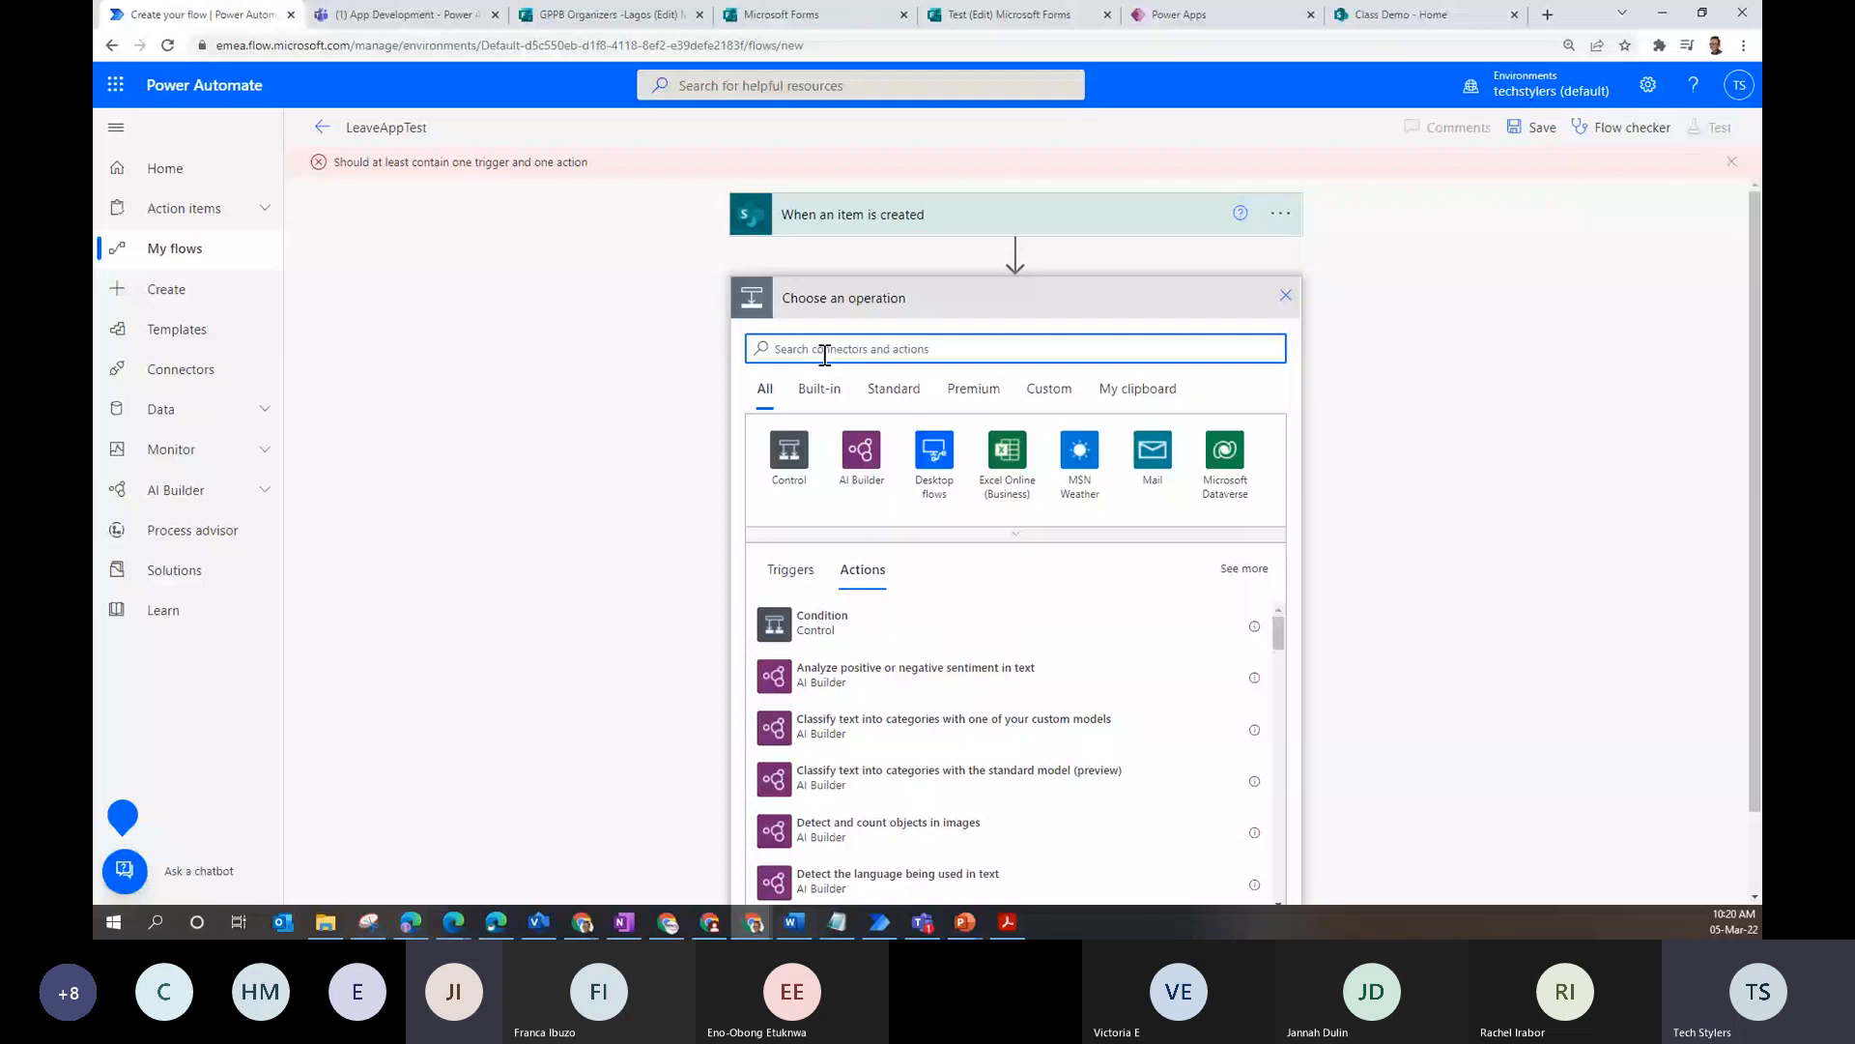
type("send")
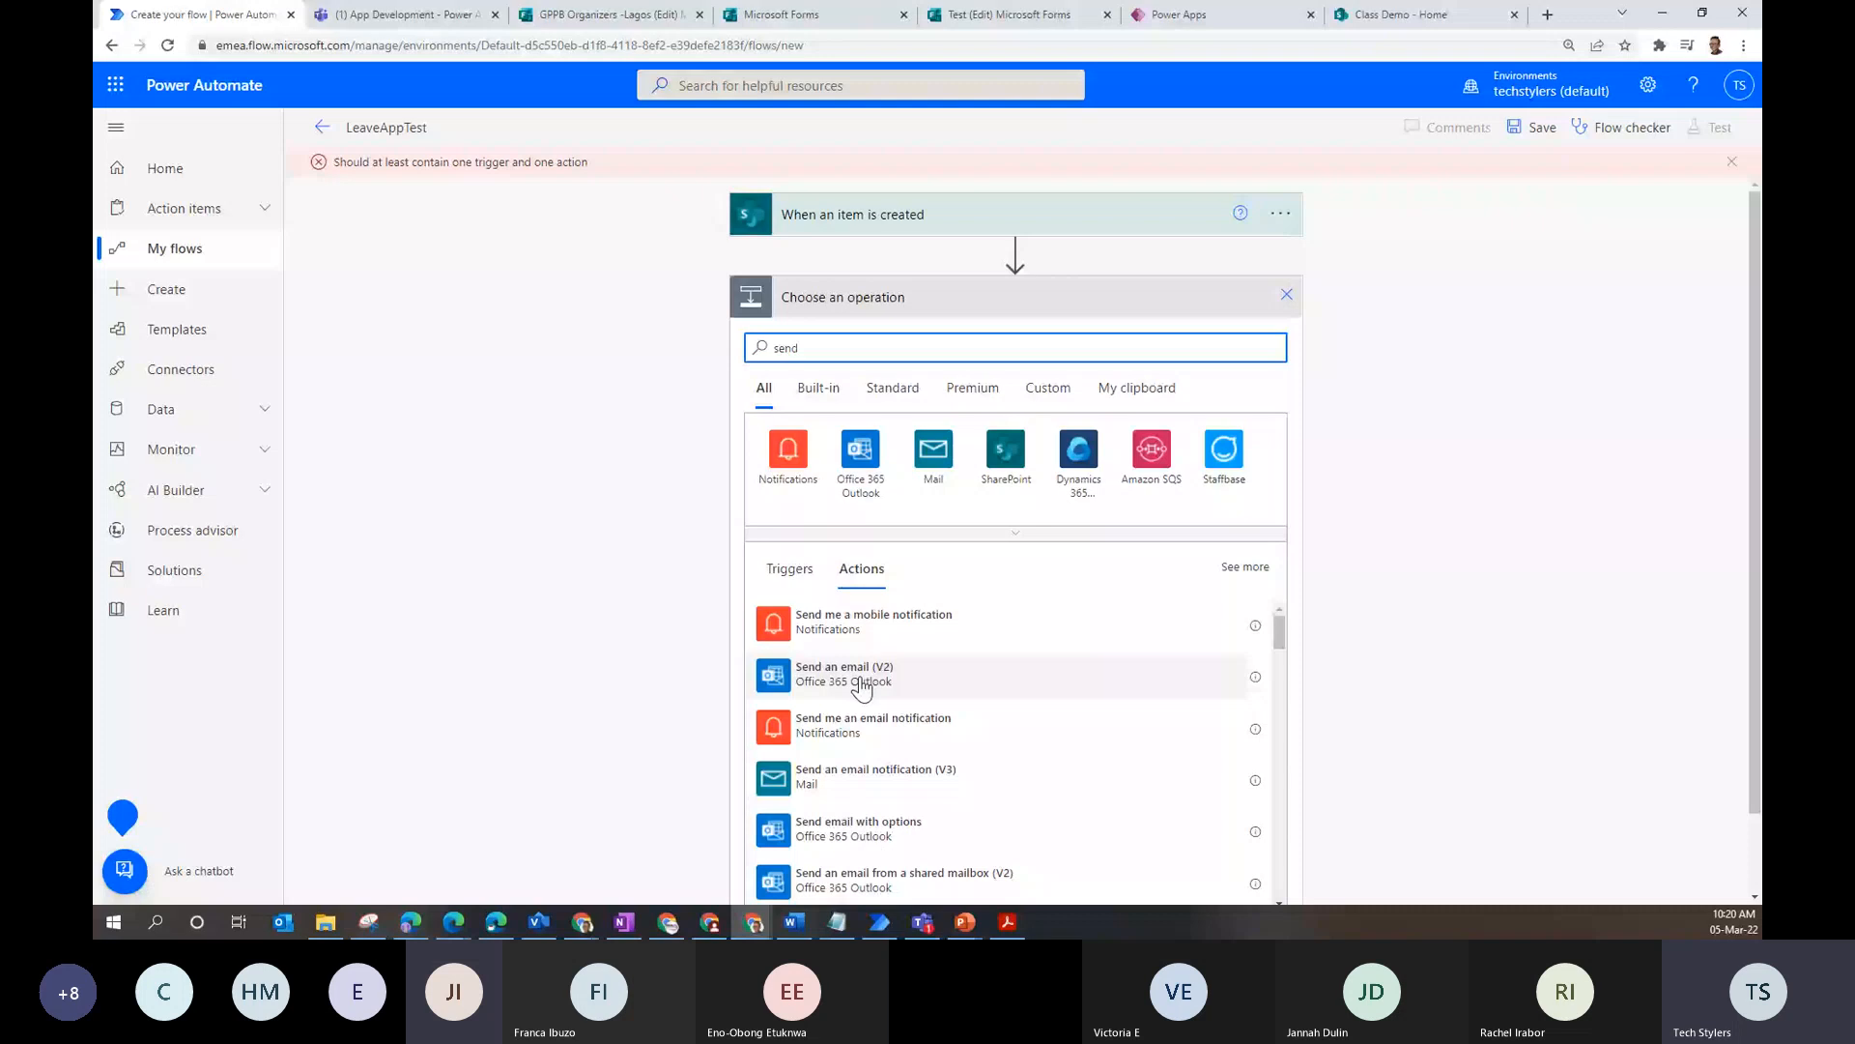
left_click(858, 465)
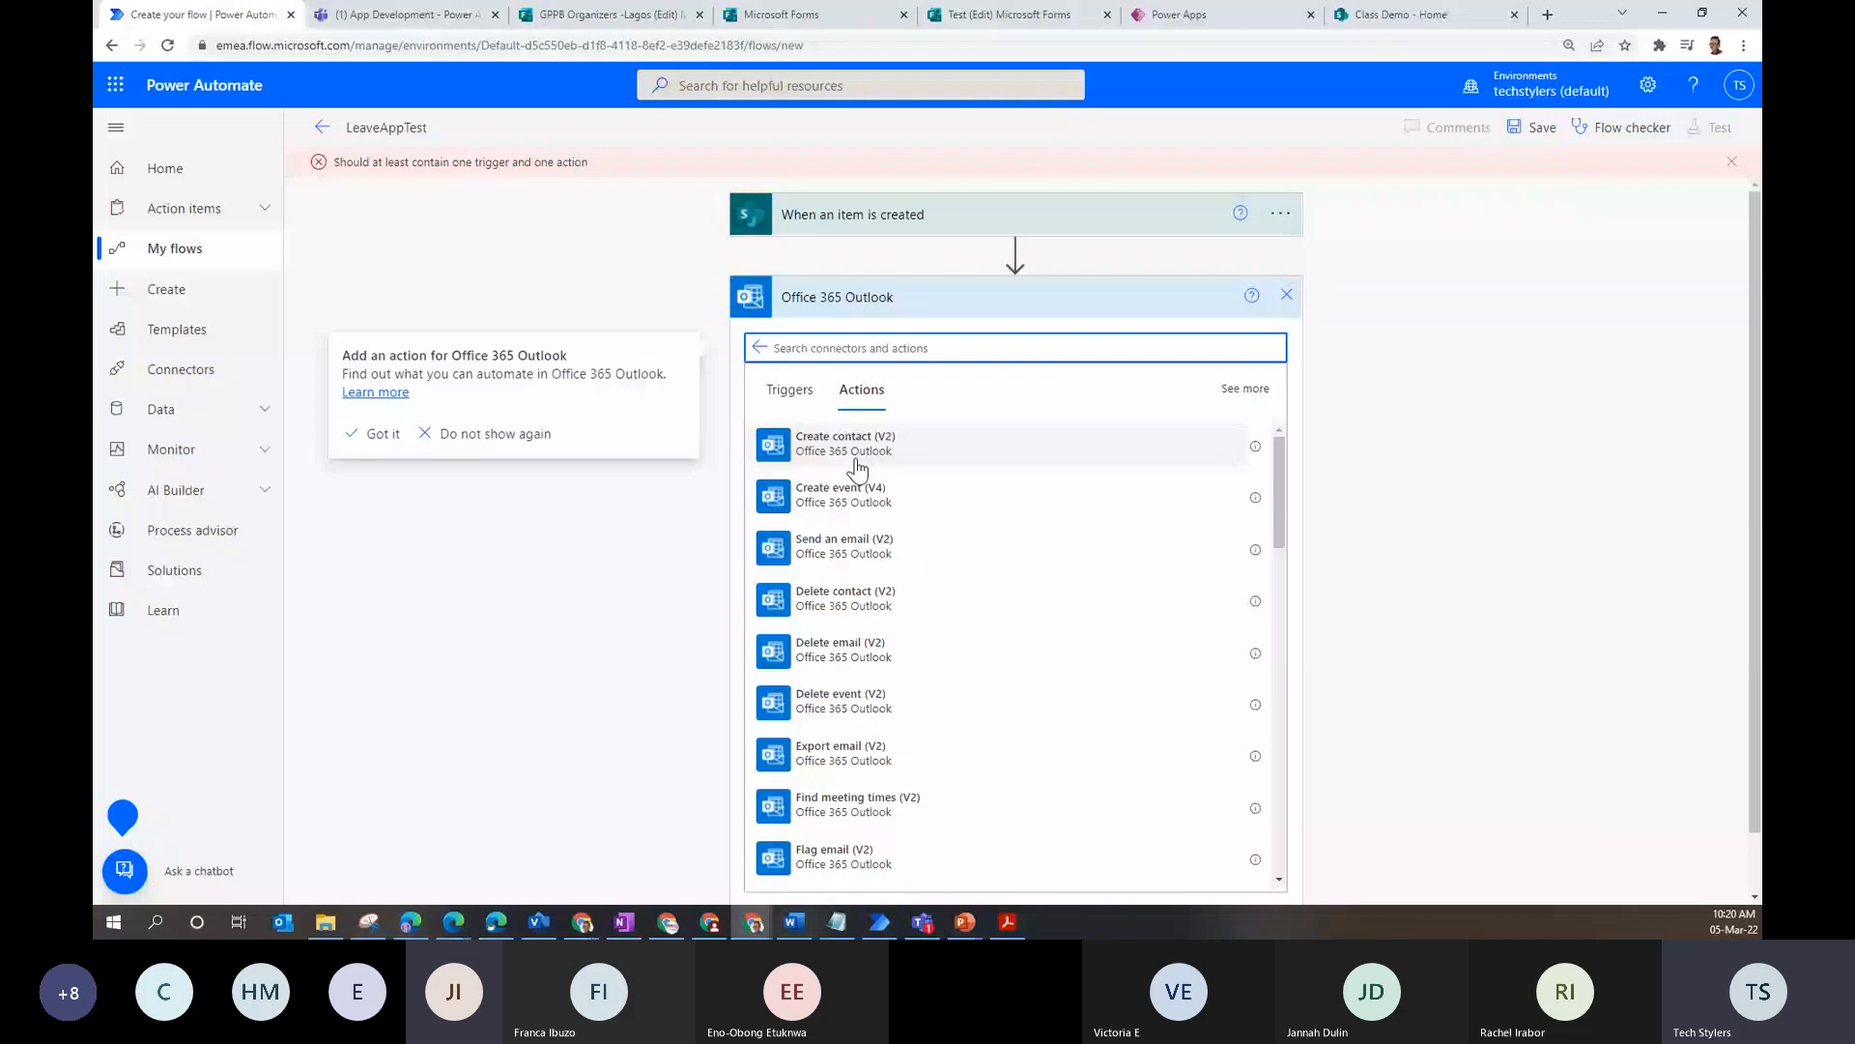
type("ser")
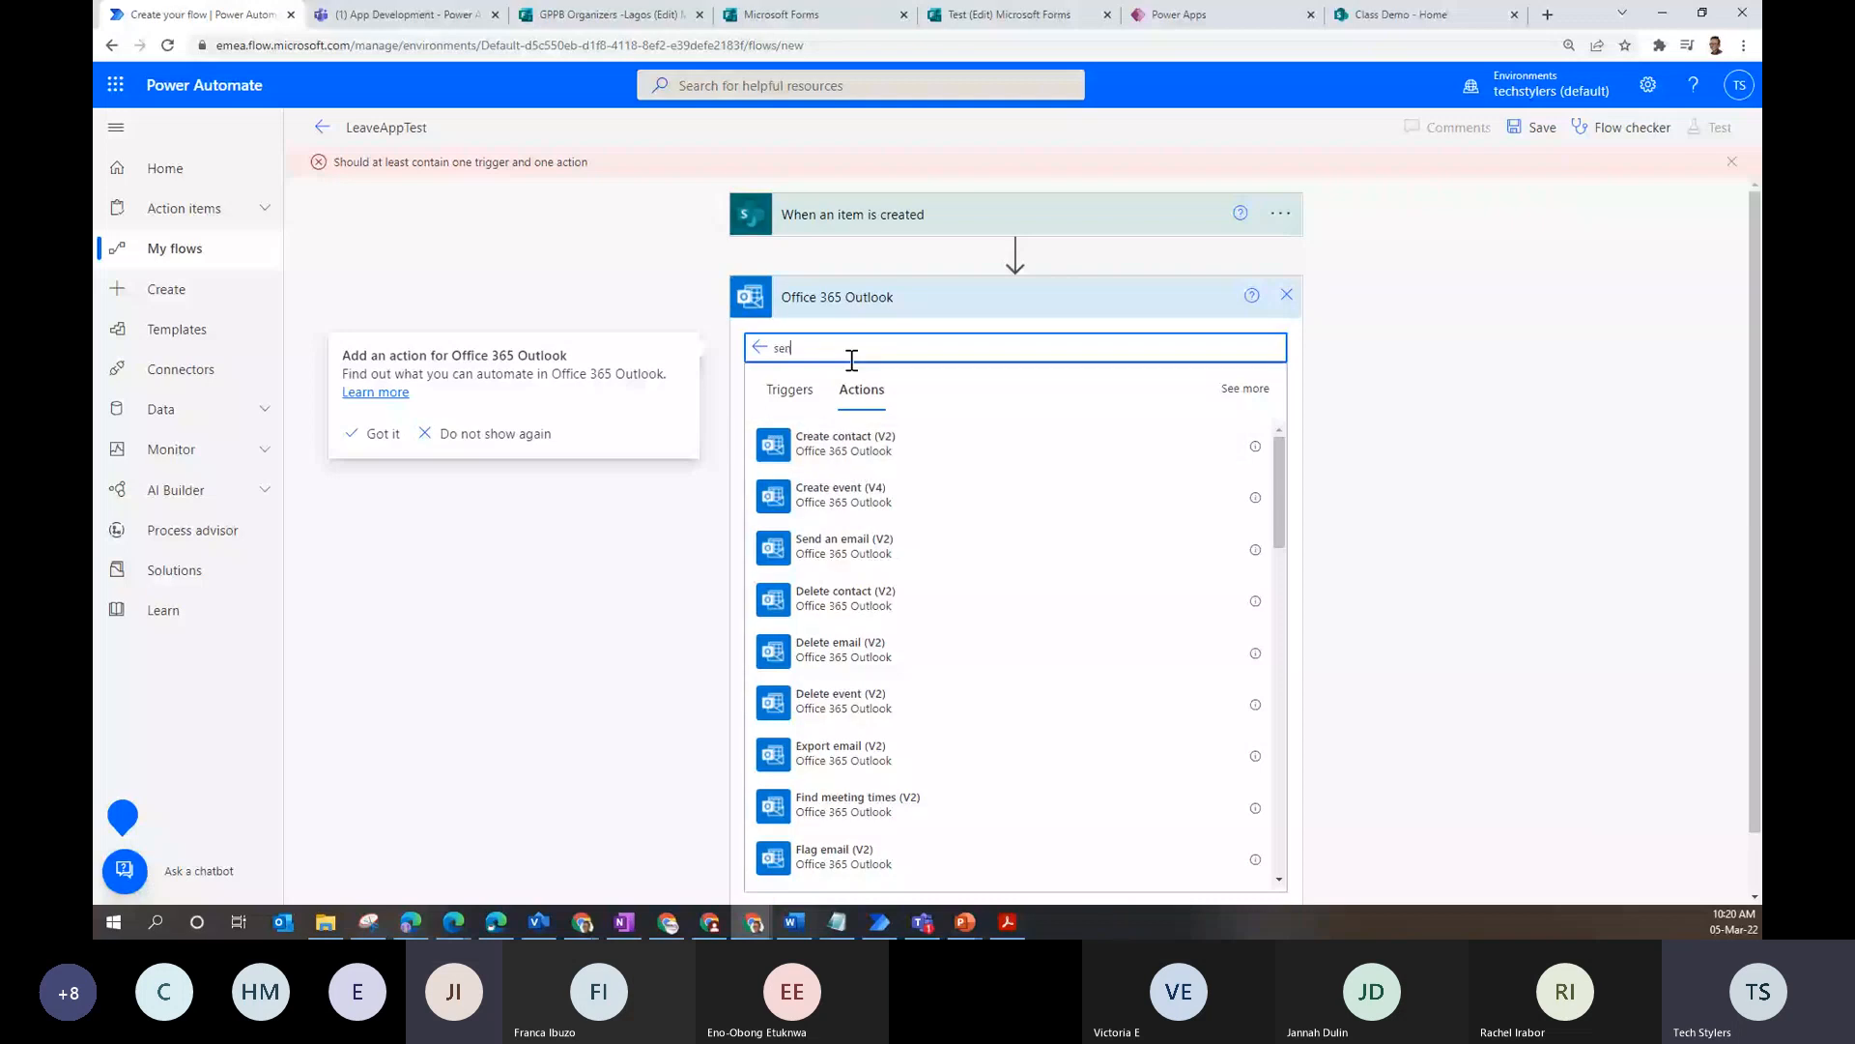
left_click(1039, 441)
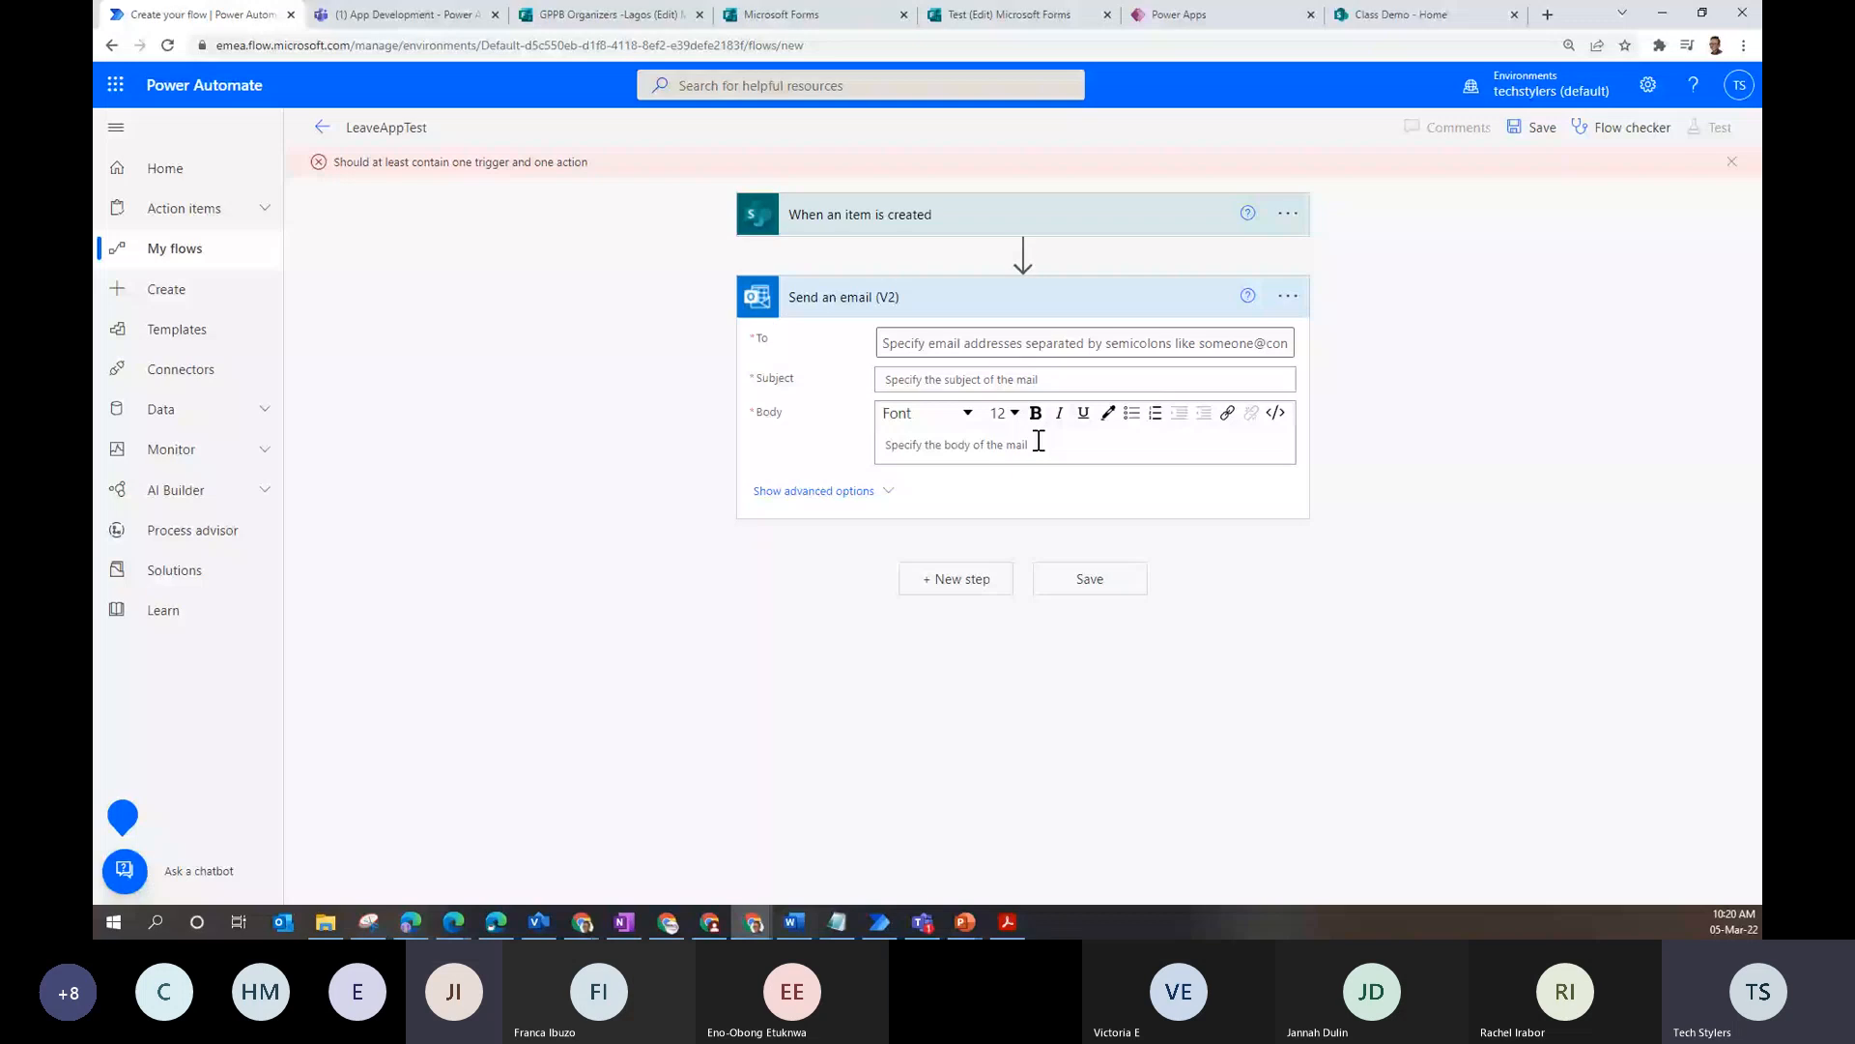
left_click(981, 345)
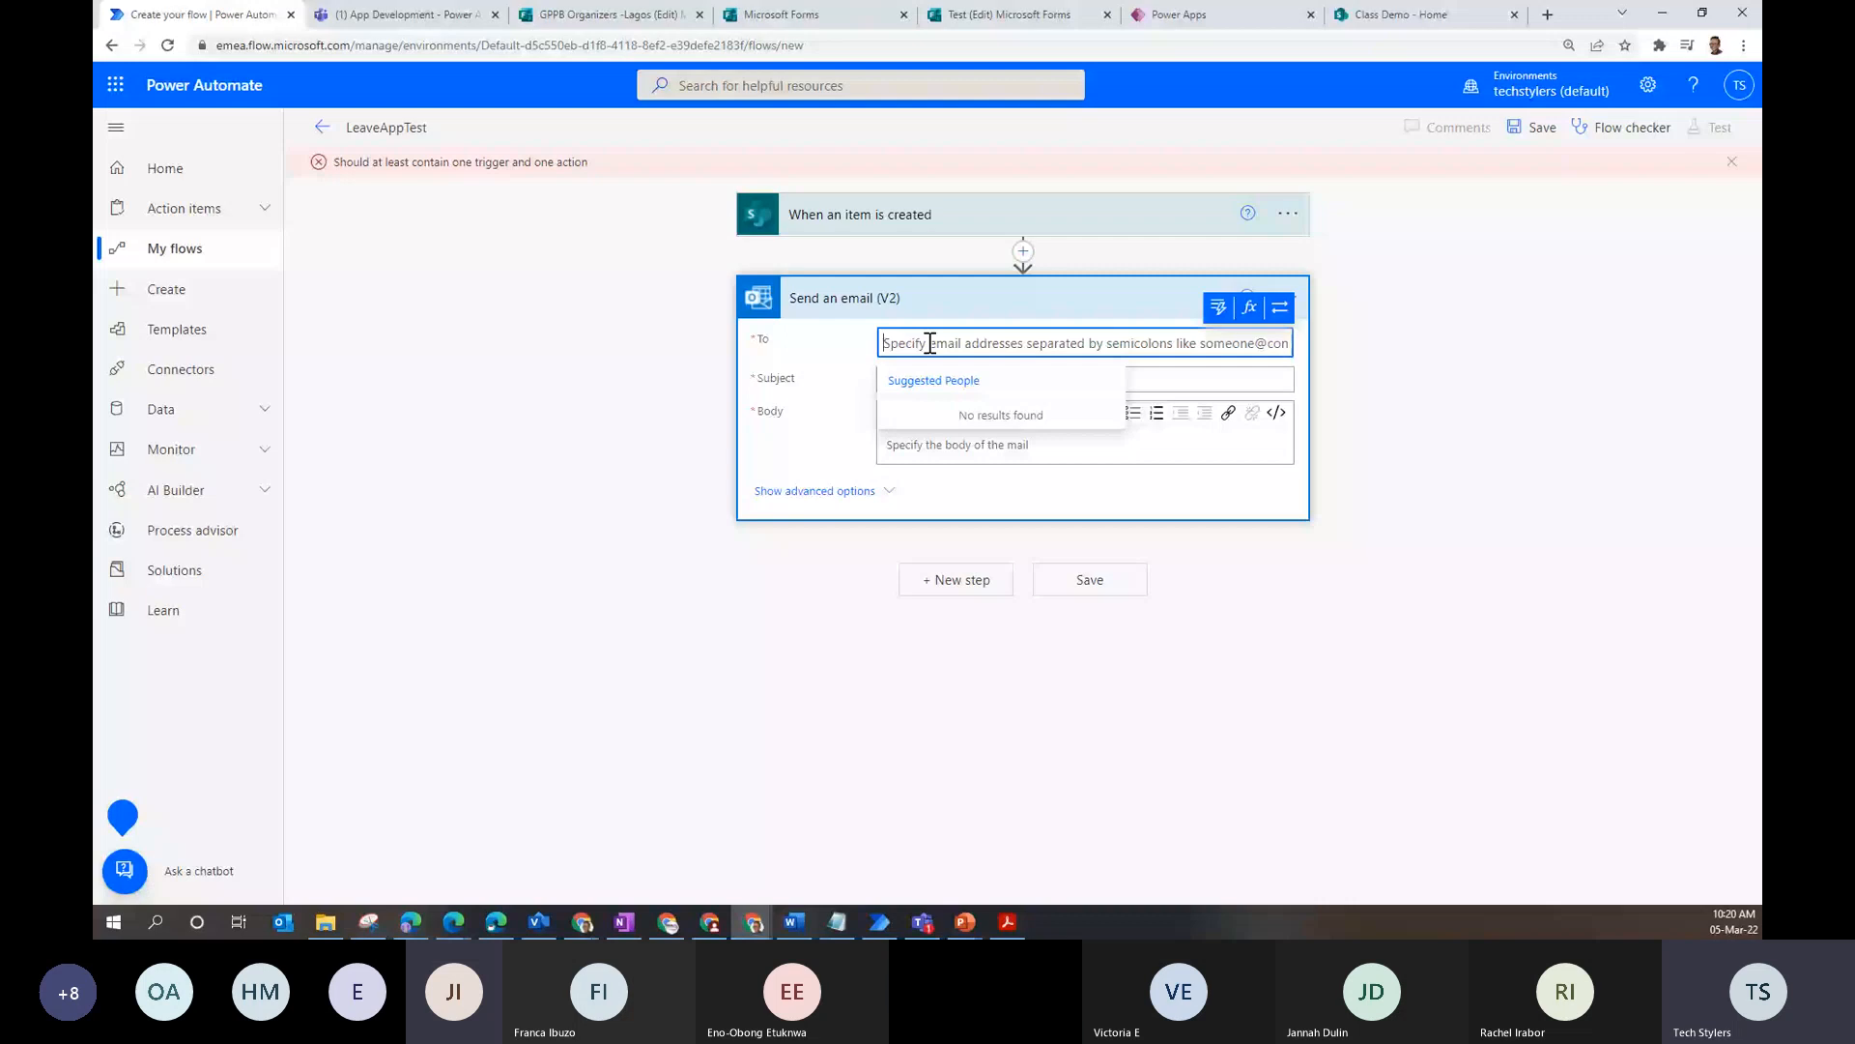
- Dismiss the To field's people suggestions and choose a trigger field, like Employee Name Email, as recipient
left_click(1228, 311)
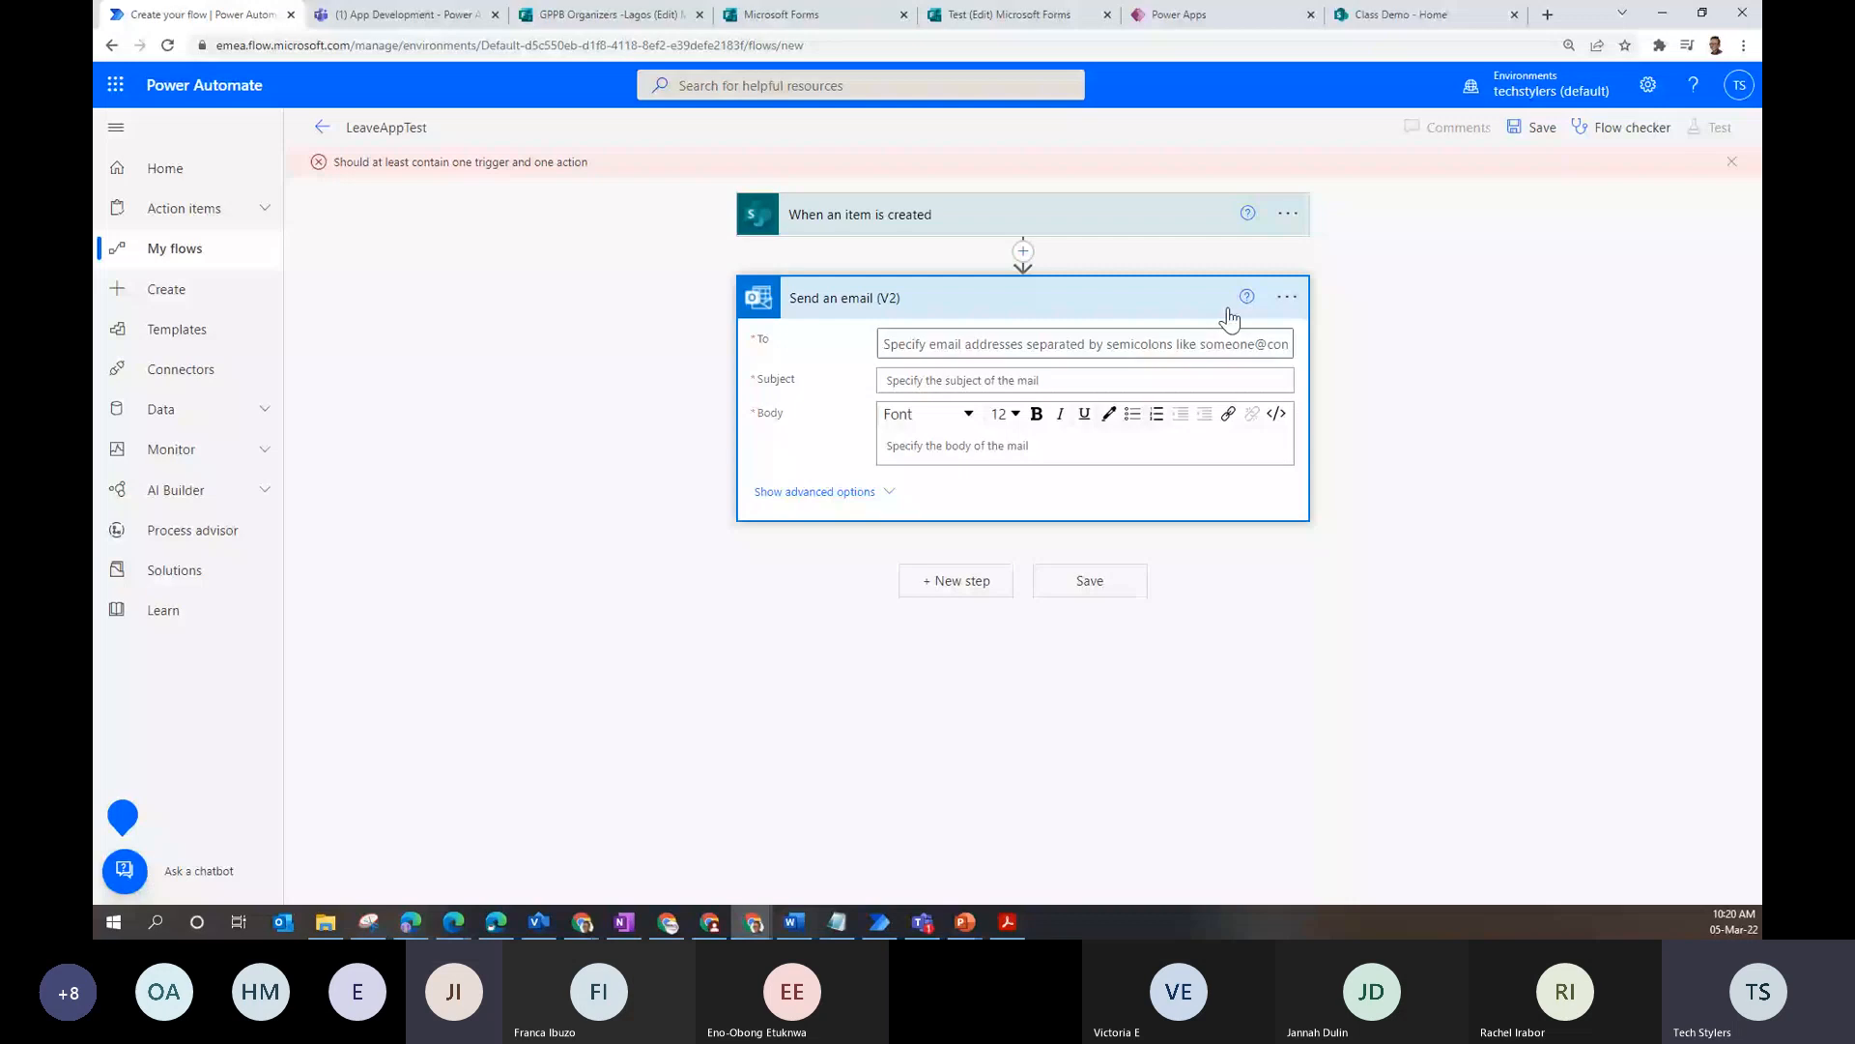
left_click(1203, 344)
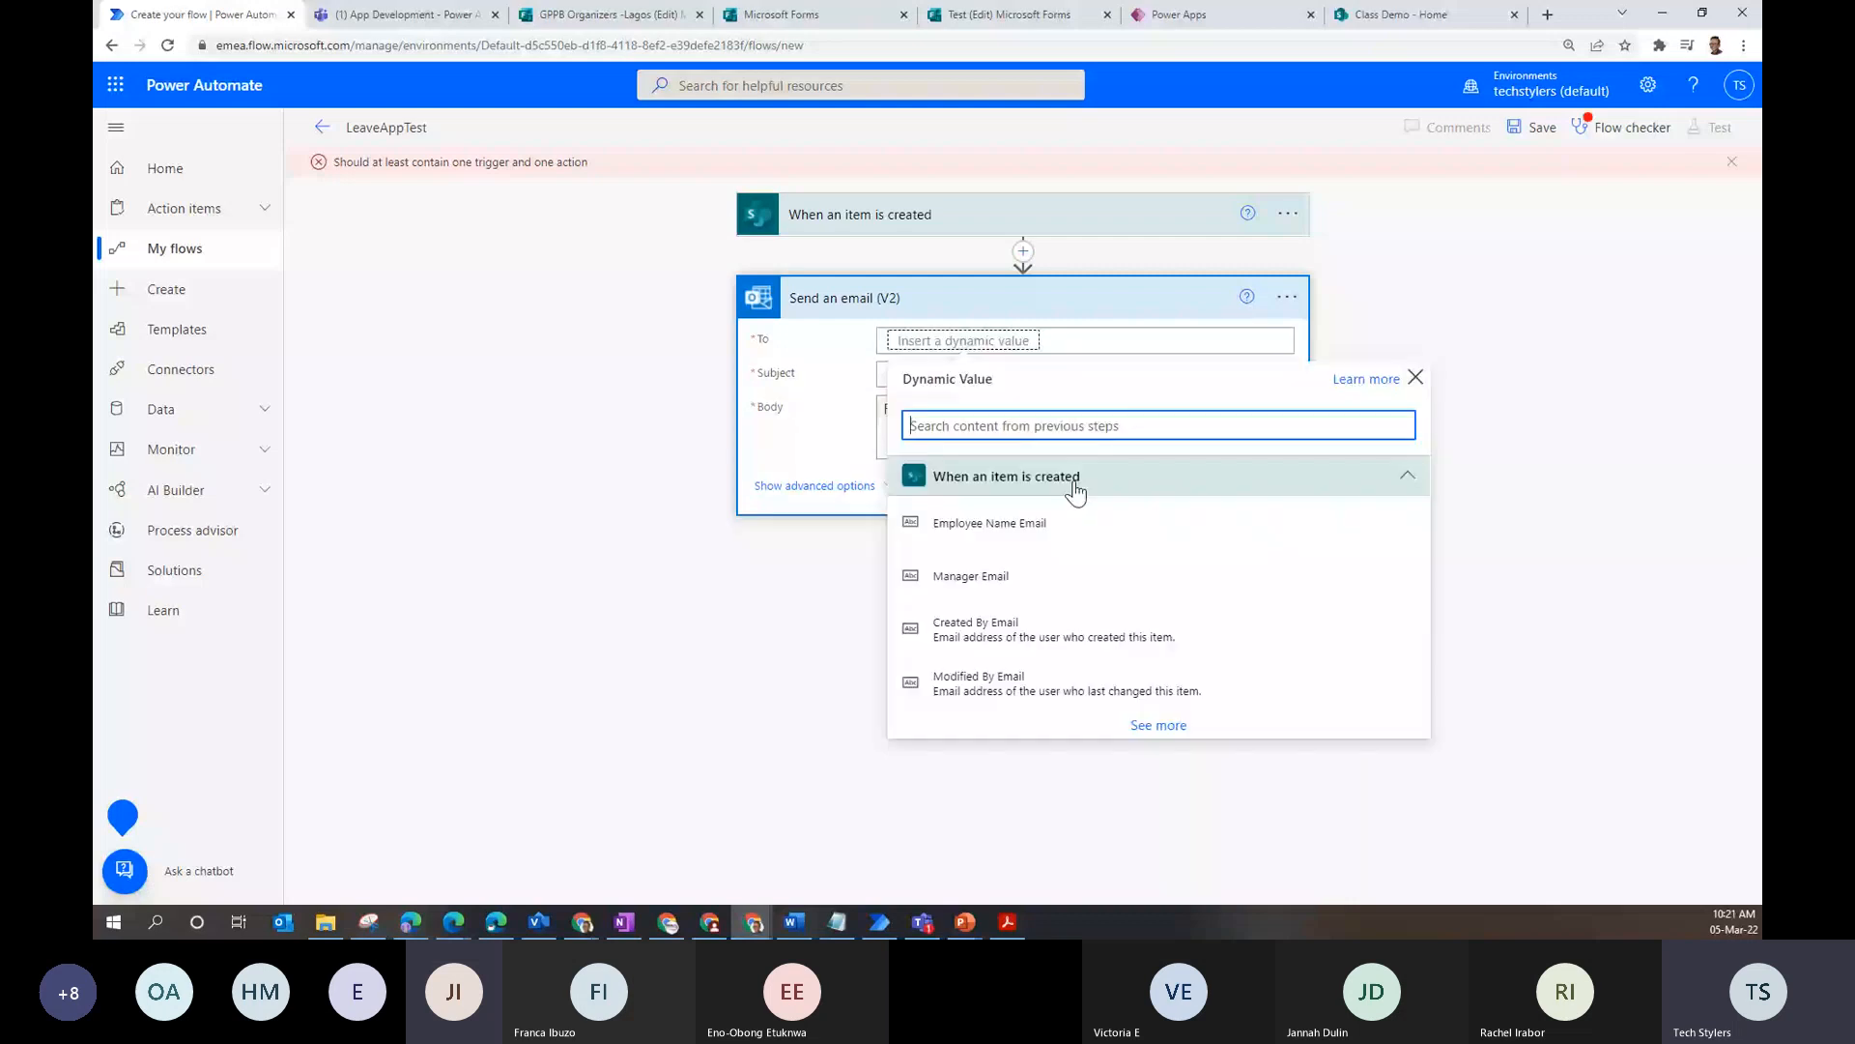
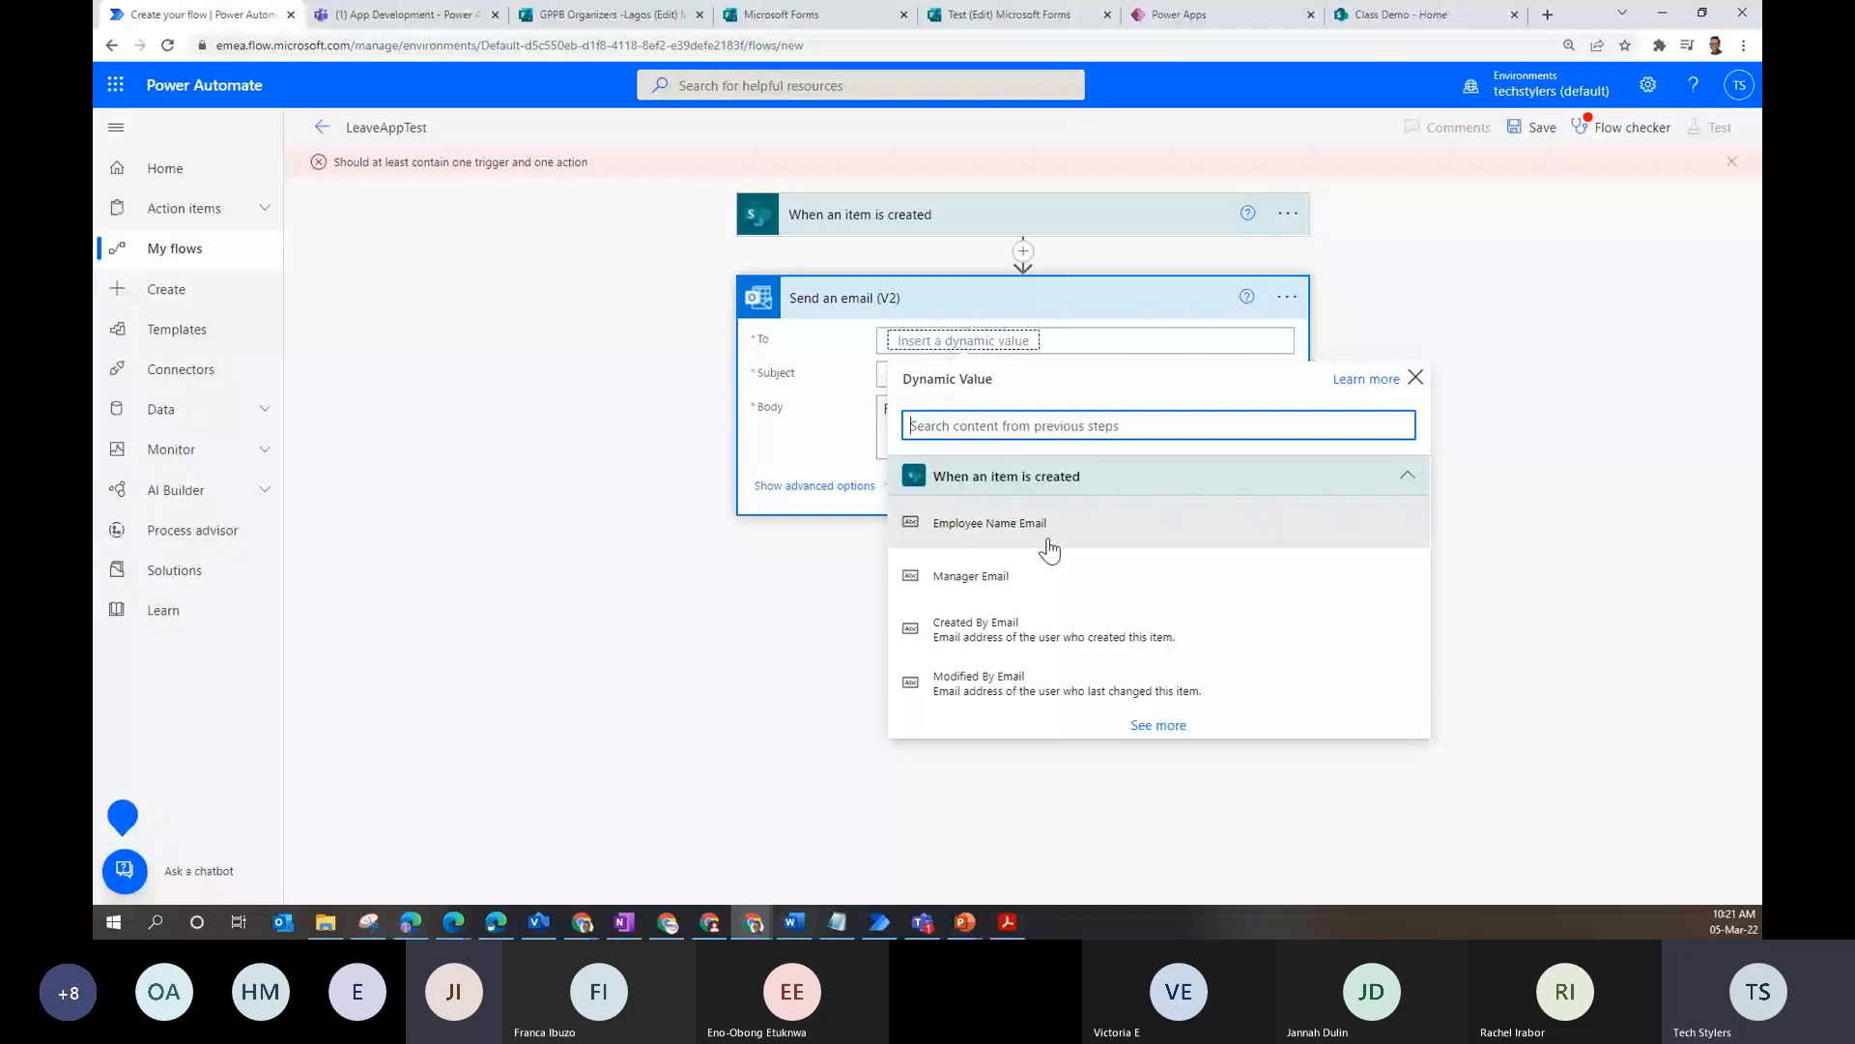
- Switch to the browser tab with the Leave App canvas editor in Power Apps
left_click(1180, 15)
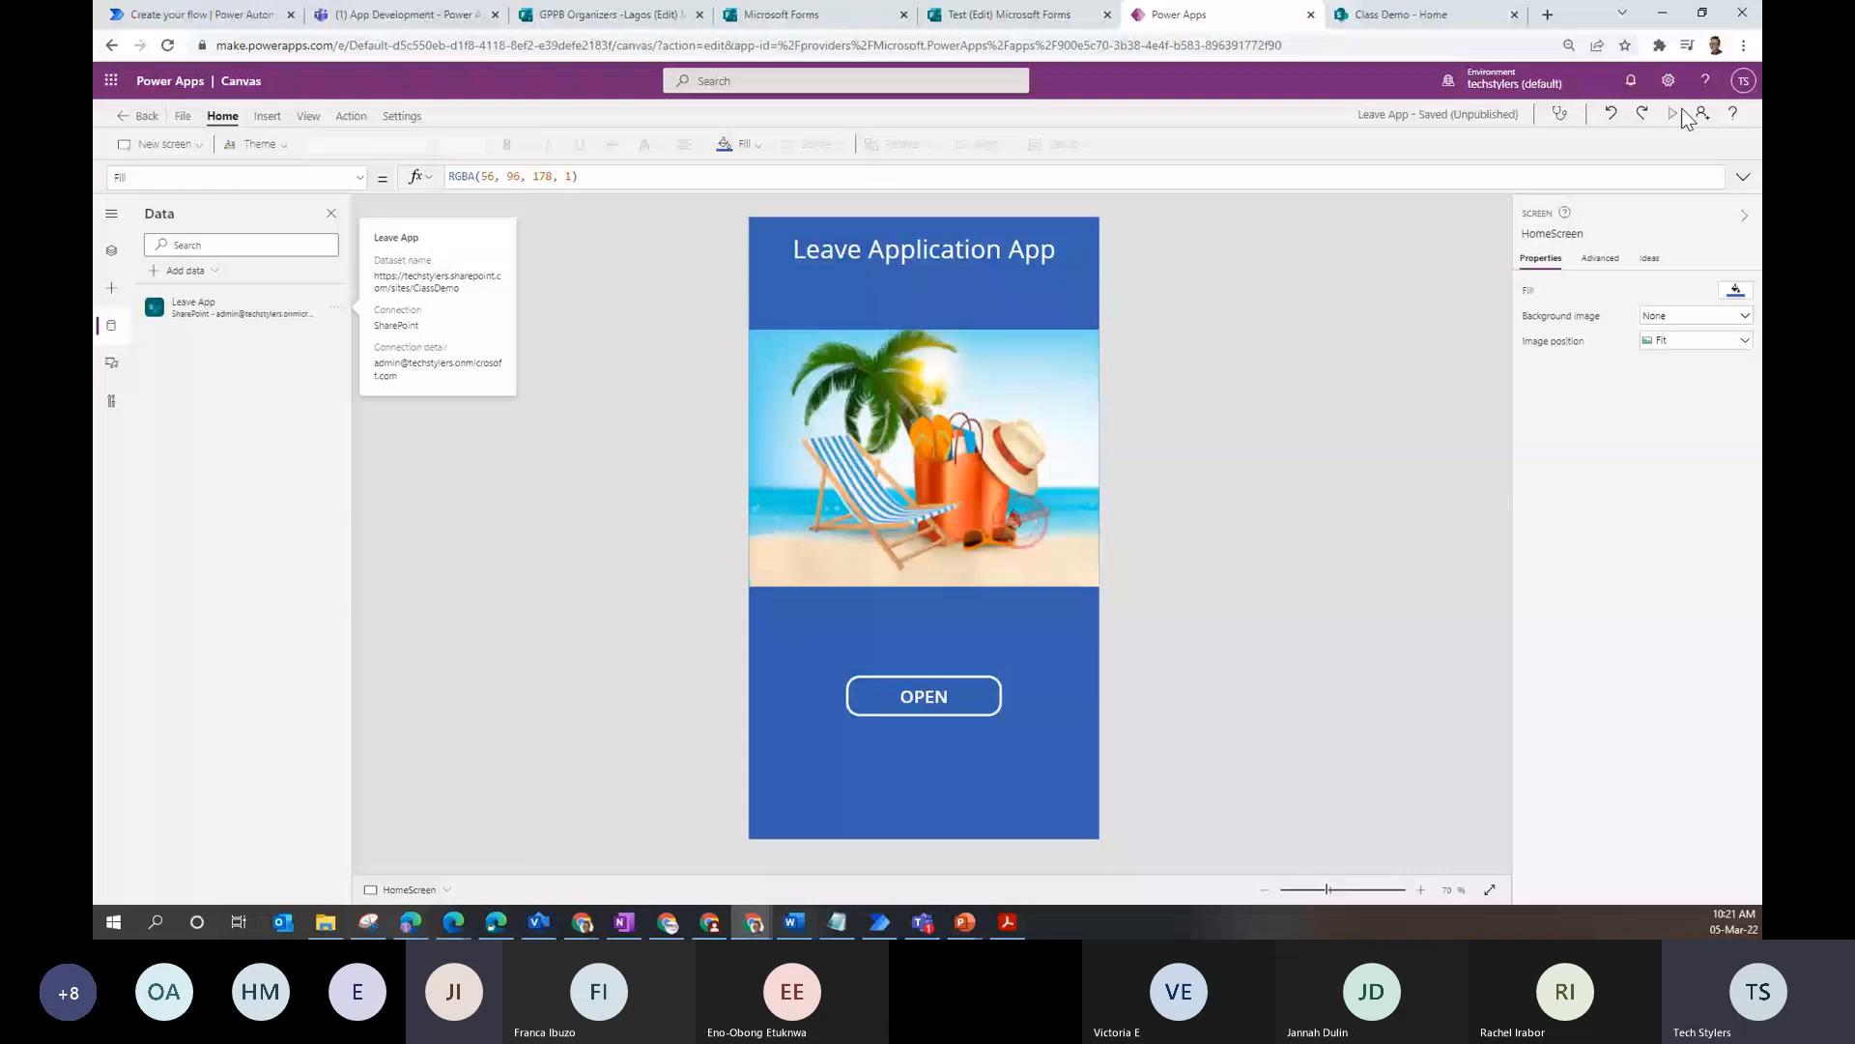
- Preview the Leave App form, then return to the flow and set the email's To to Employee Name Email
left_click(1682, 112)
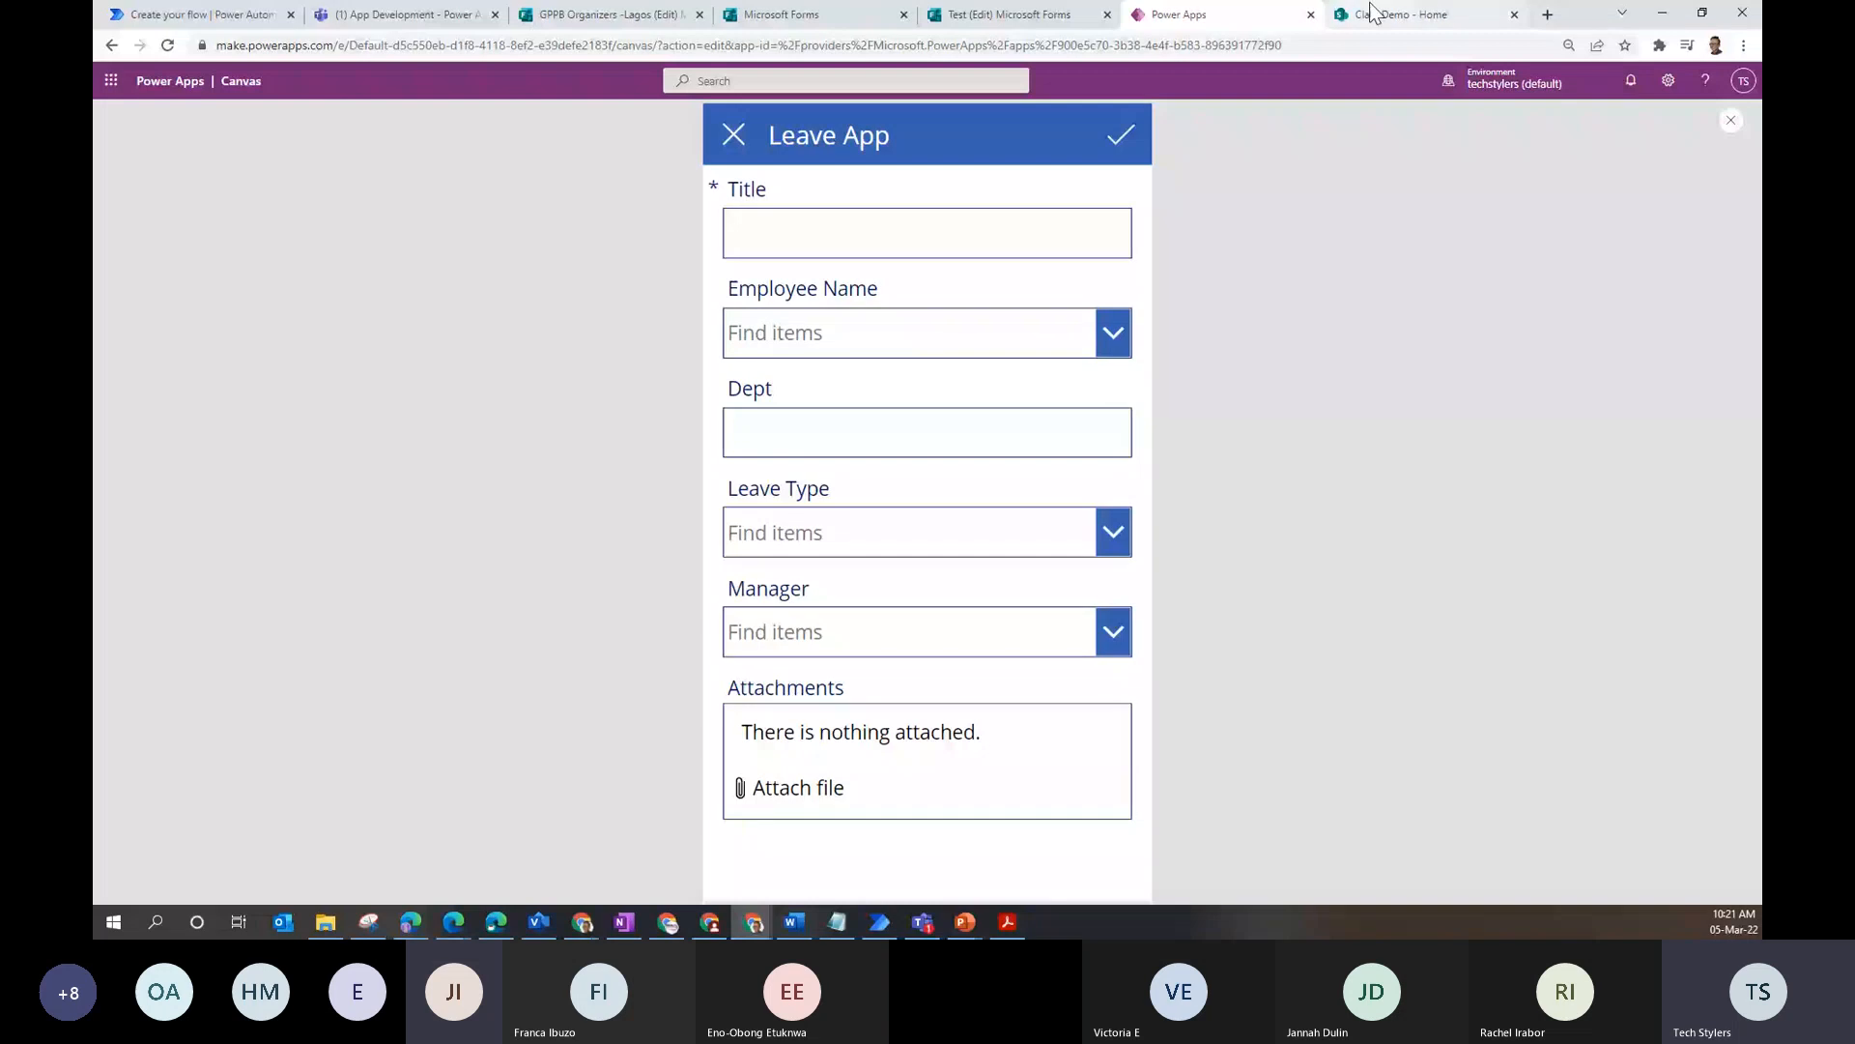
key("ctrl+1")
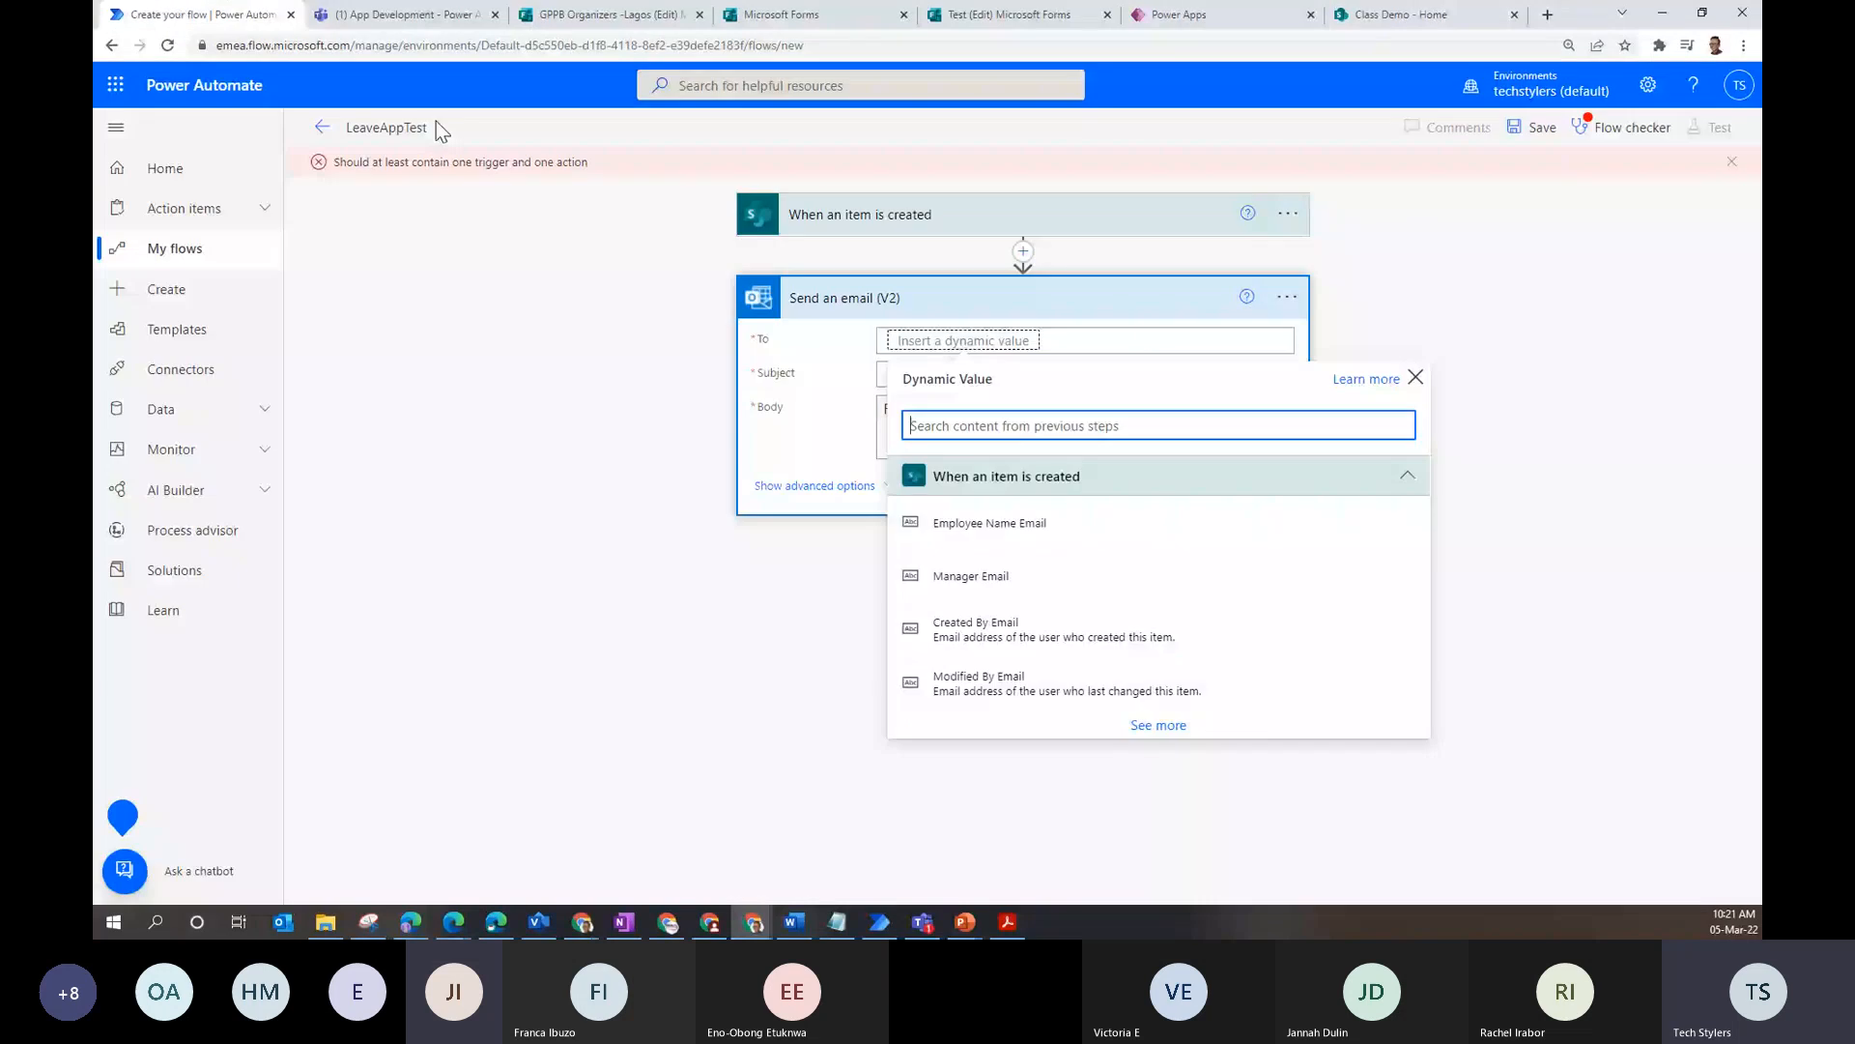
left_click(990, 523)
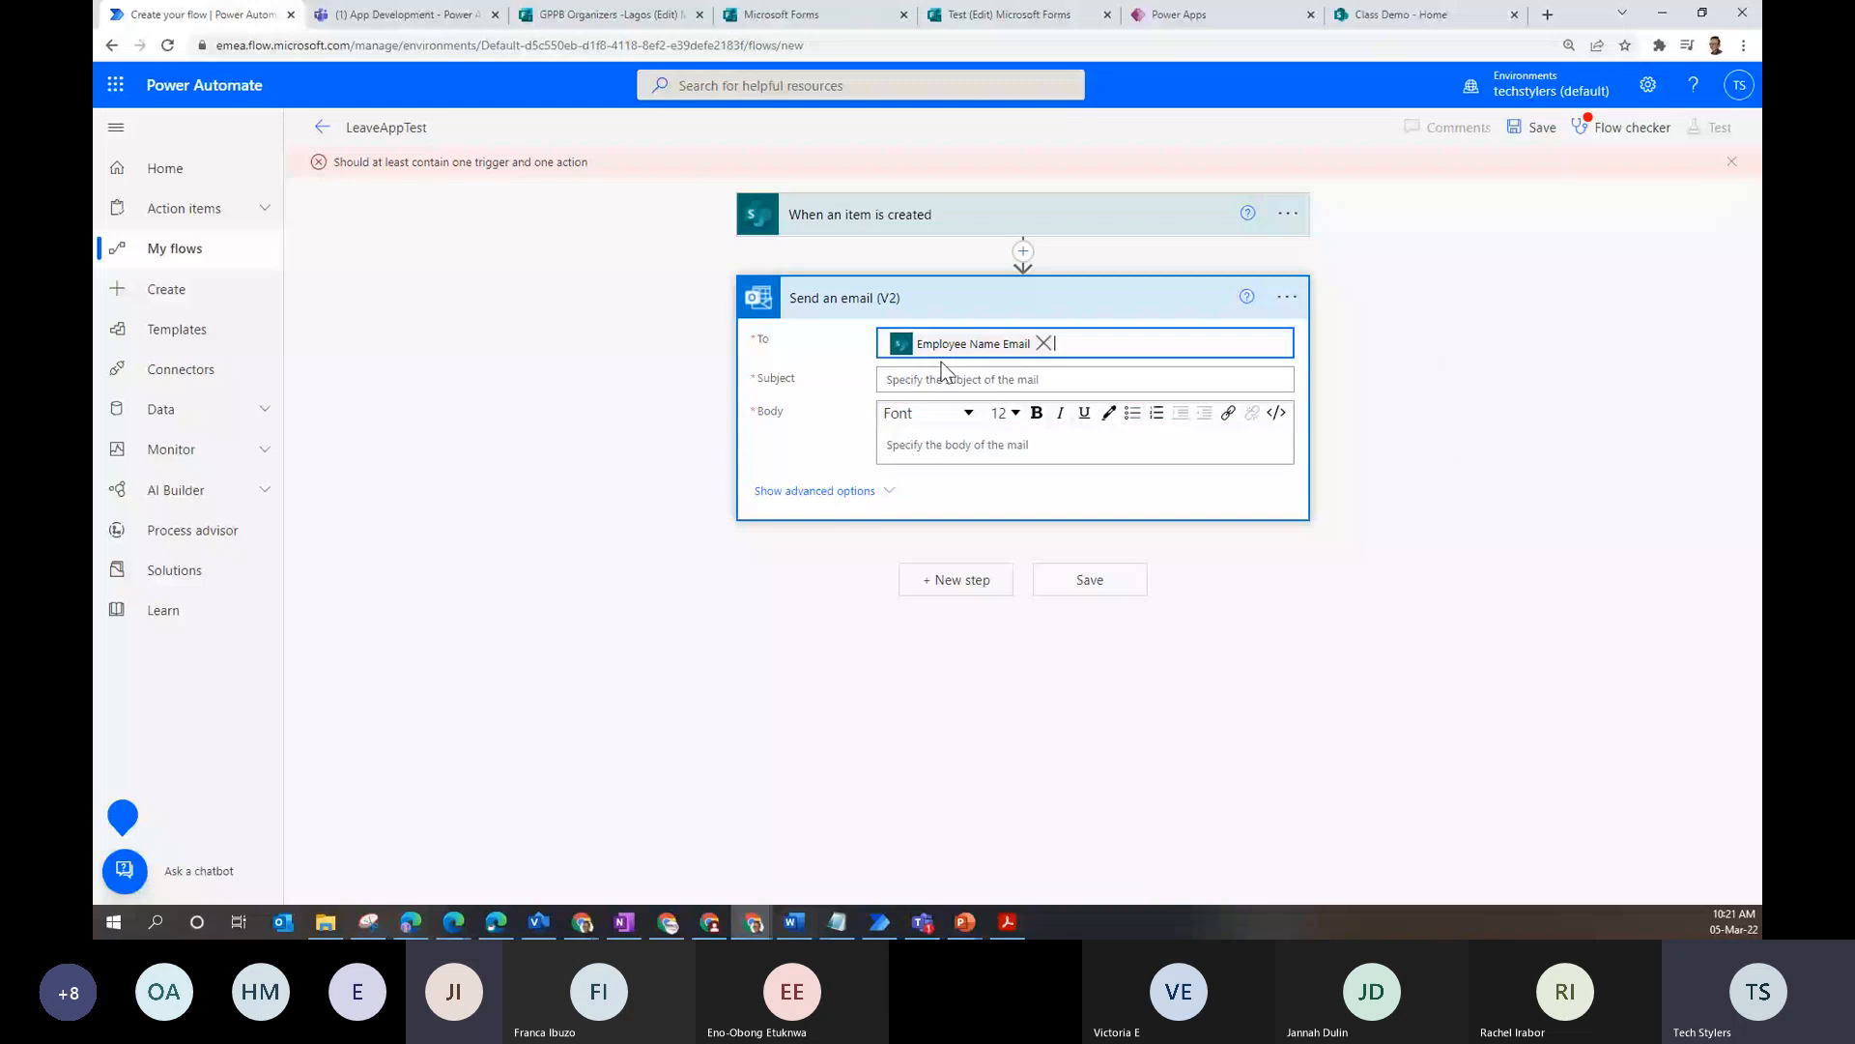
- Enter the email subject 'Leave request successfully submitted'
left_click(941, 377)
type("Your")
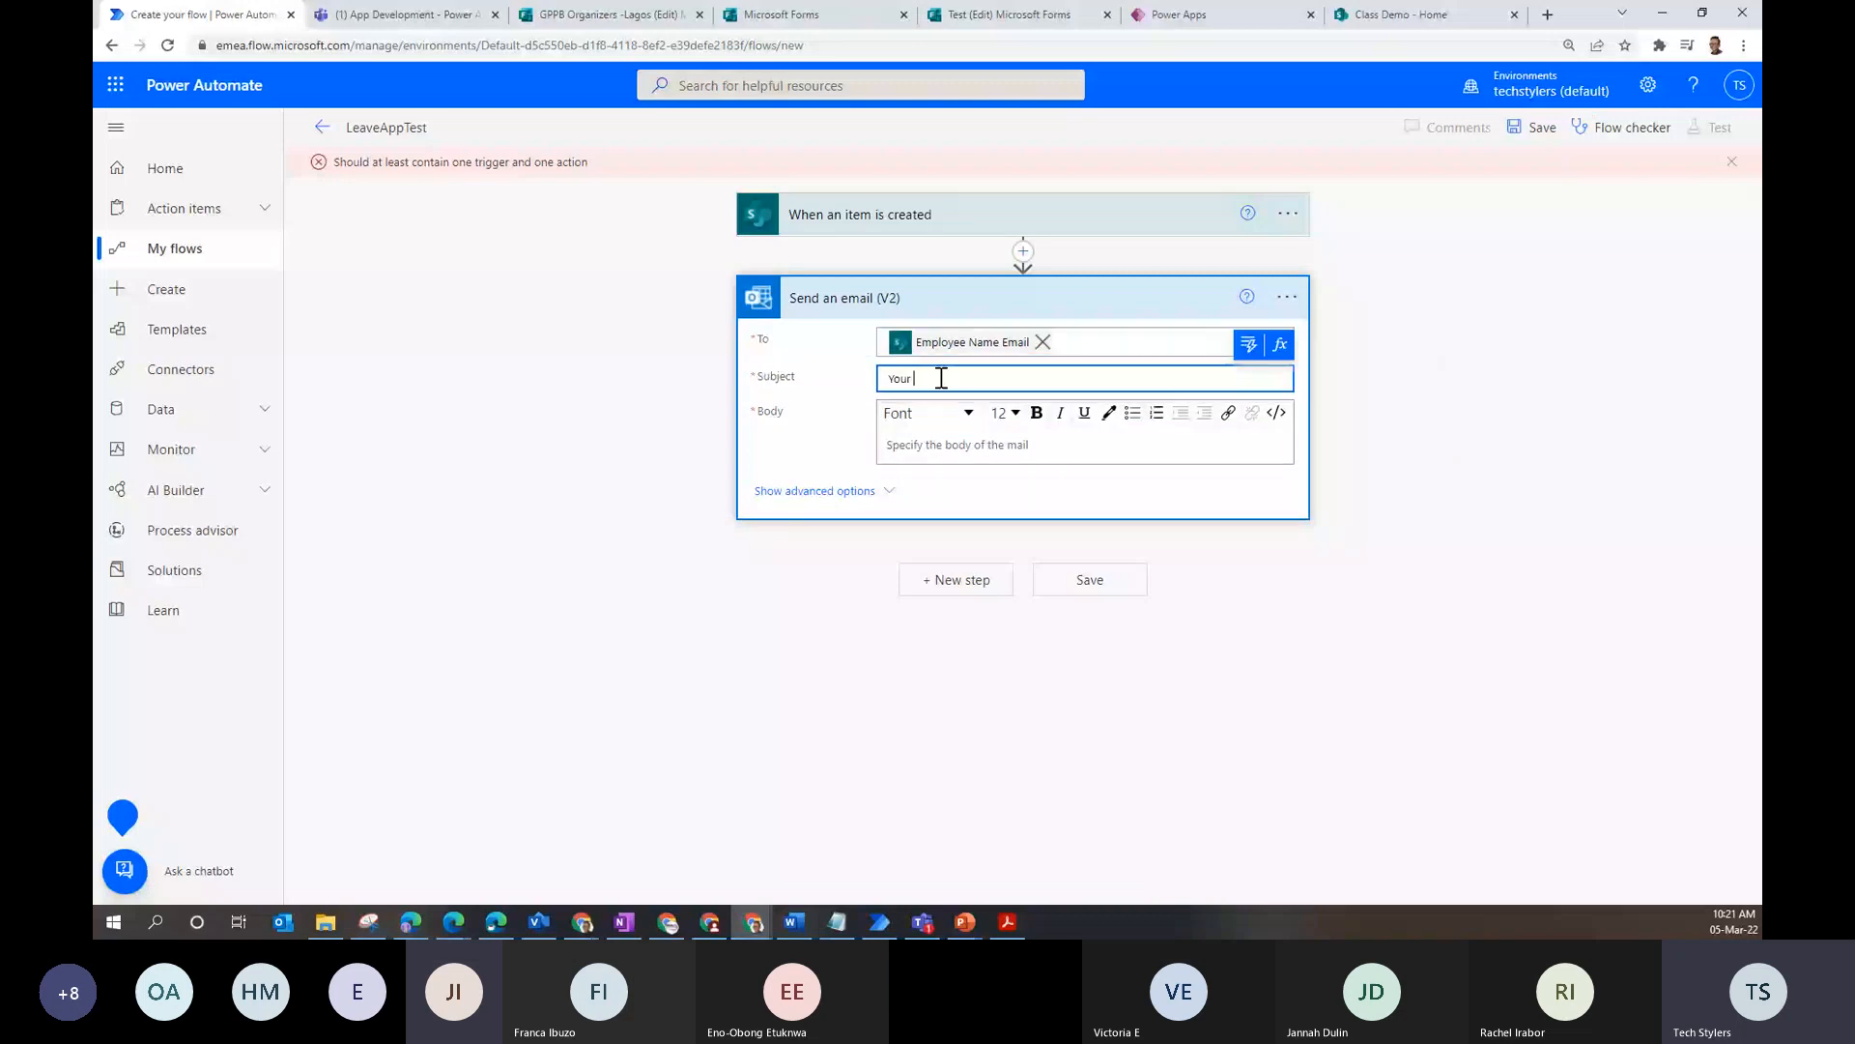
key("ctrl+a")
type("Leave requeste")
key("BackSpace")
type("successfully submitted")
- Try saving, dismiss the Flow checker's missing-body warning, and begin the body with 'De'
left_click(1543, 136)
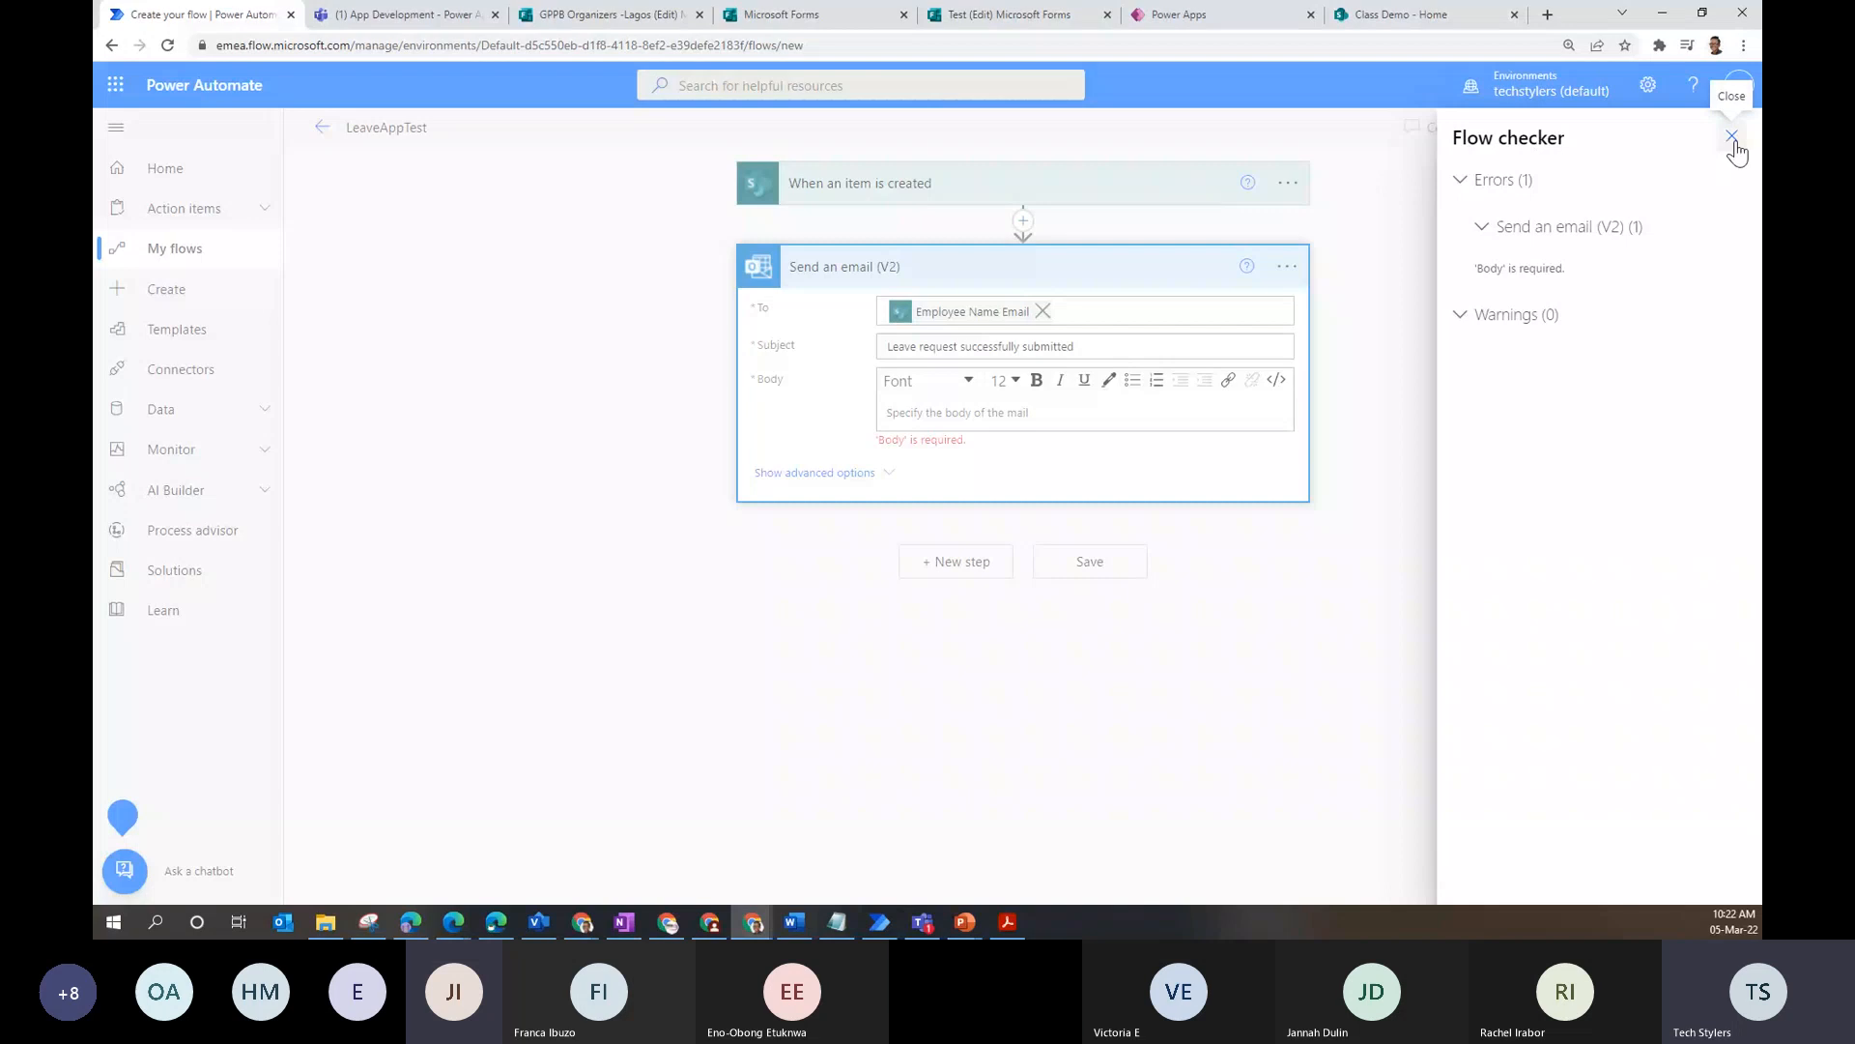
left_click(1732, 137)
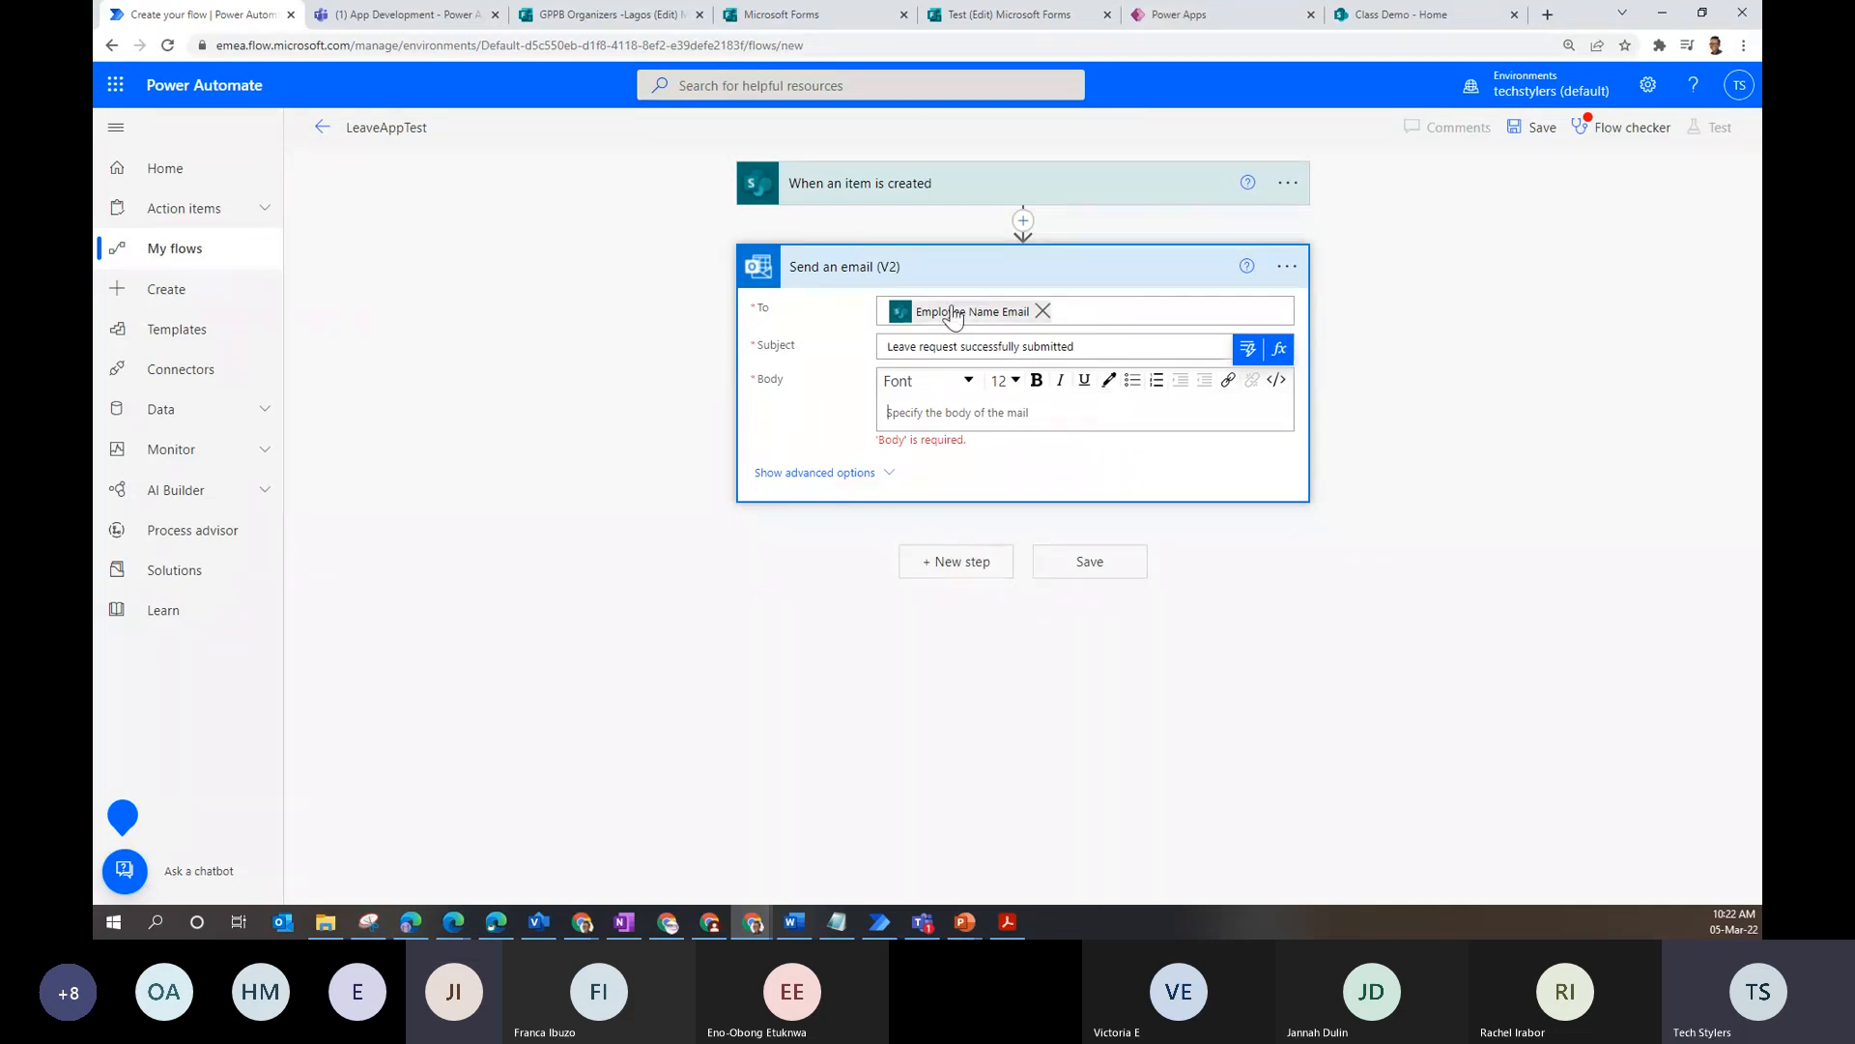
mouse_move(959, 320)
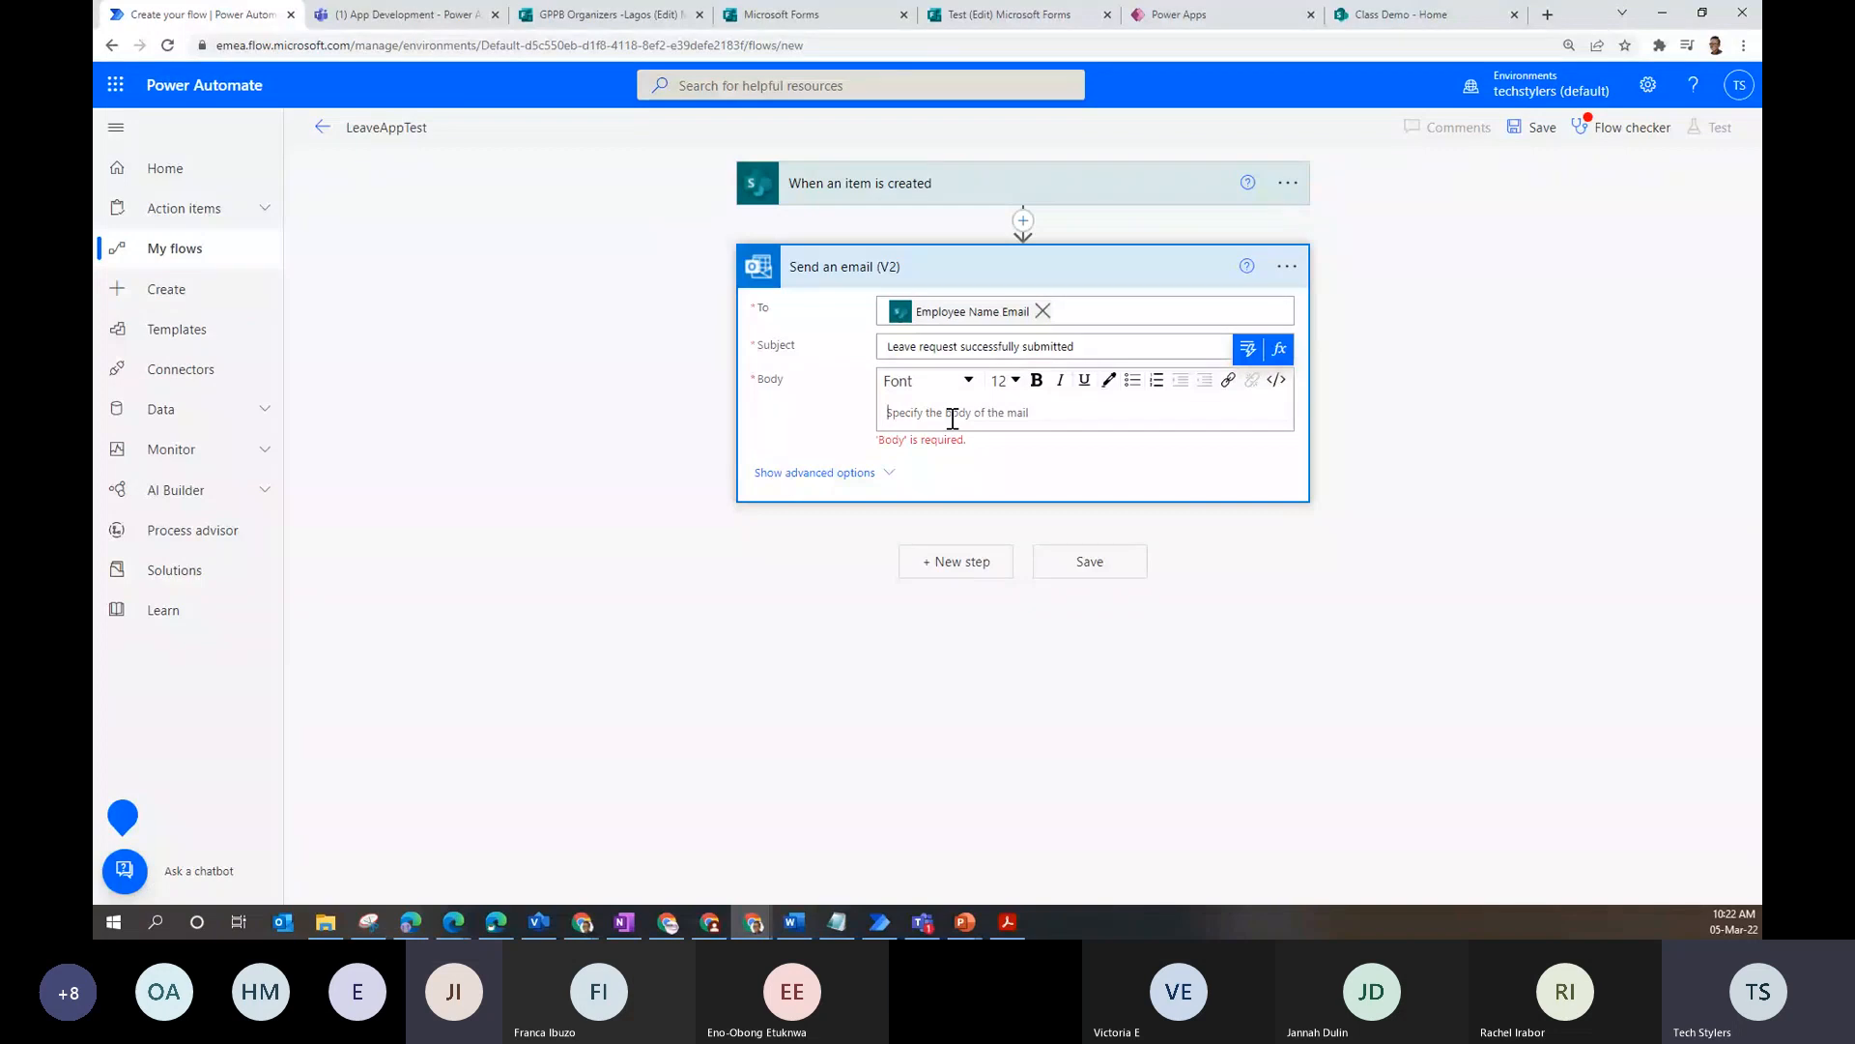
type("Dear")
- Greet Employee Name DisplayName in the body, then add a new line 'Your leave request created on:'
left_click(1248, 348)
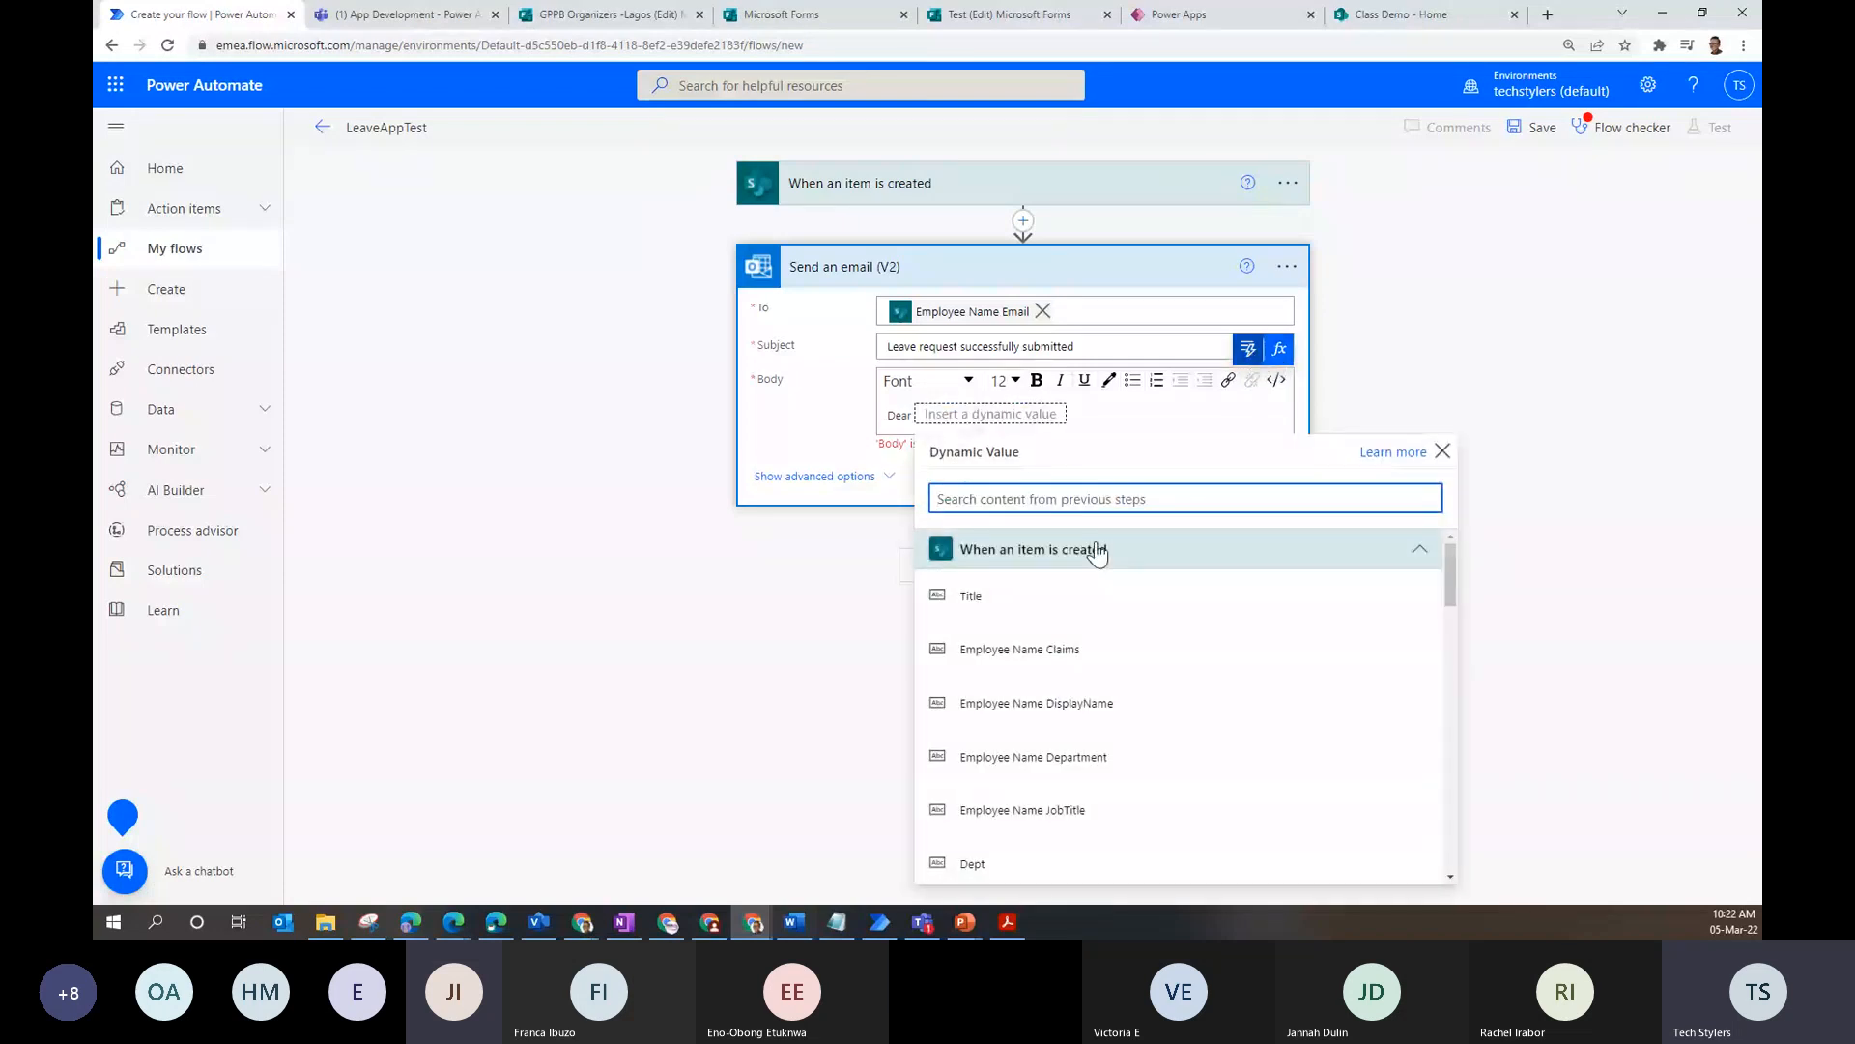
left_click(1133, 706)
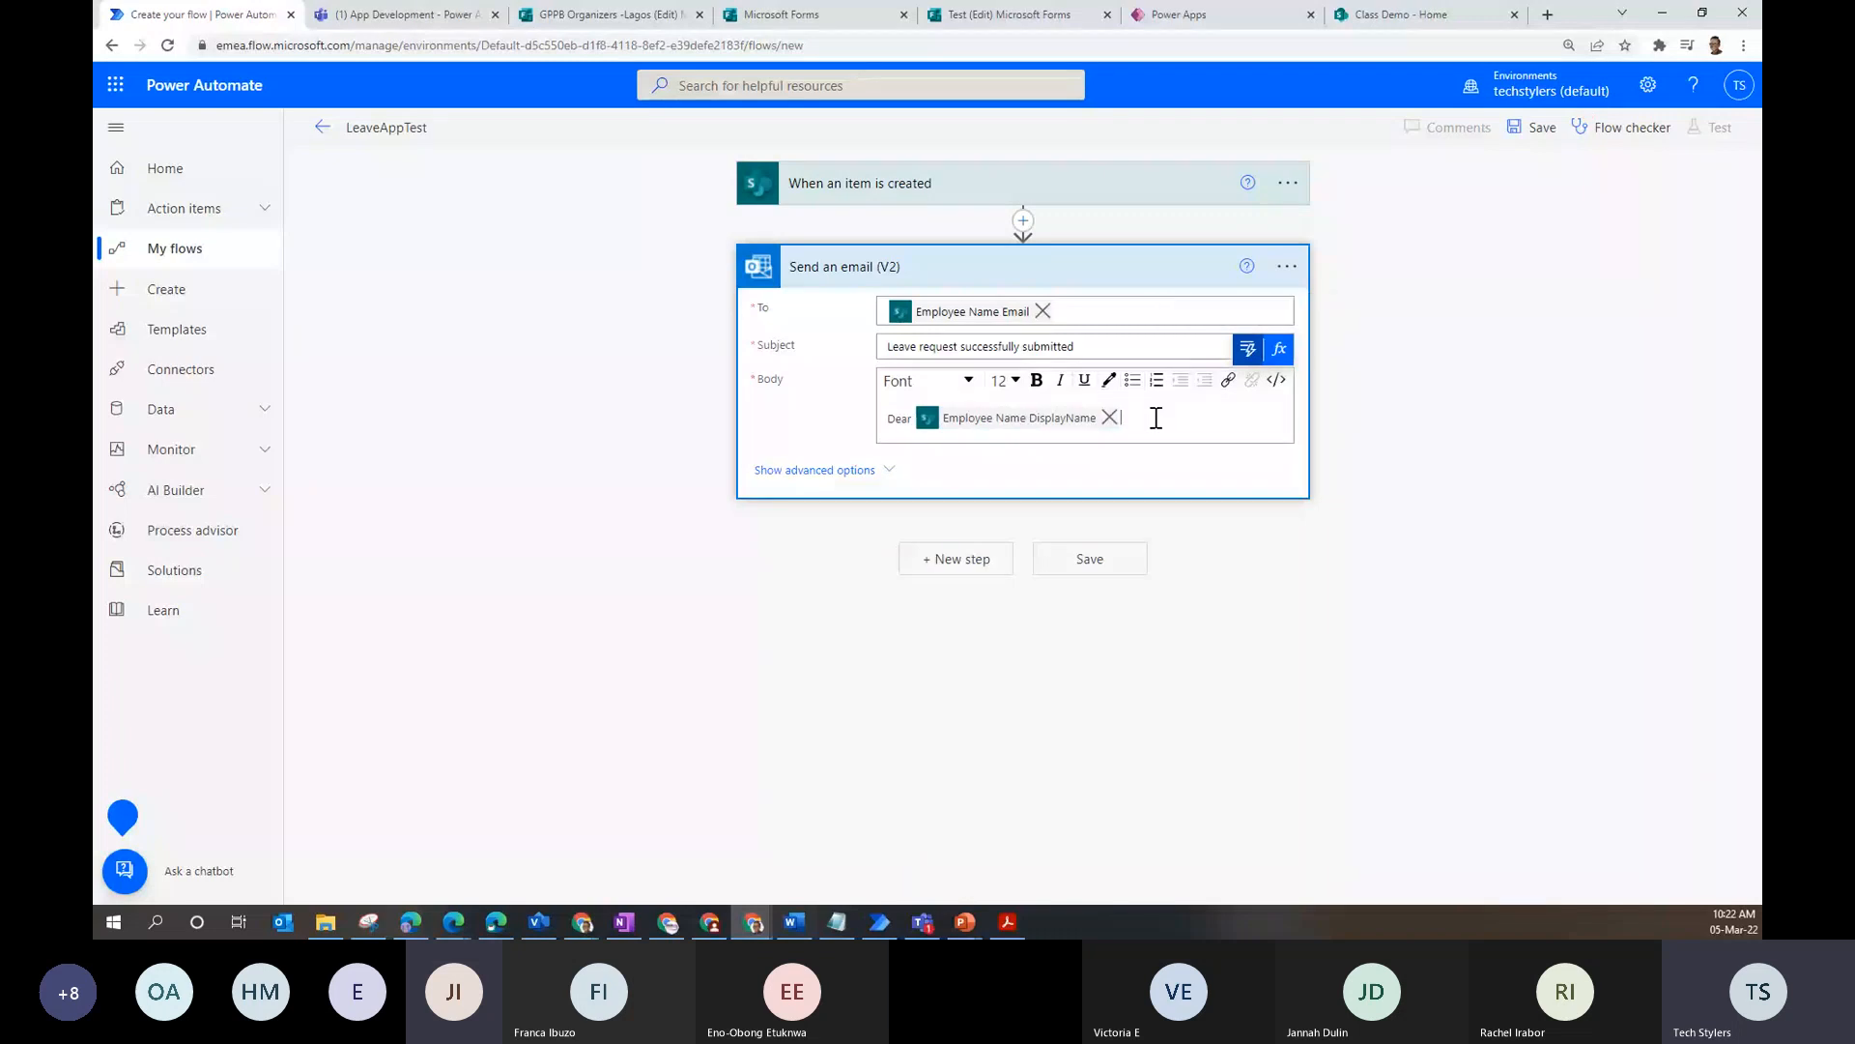
type(",")
key("Return")
key("Return")
type("Your lea")
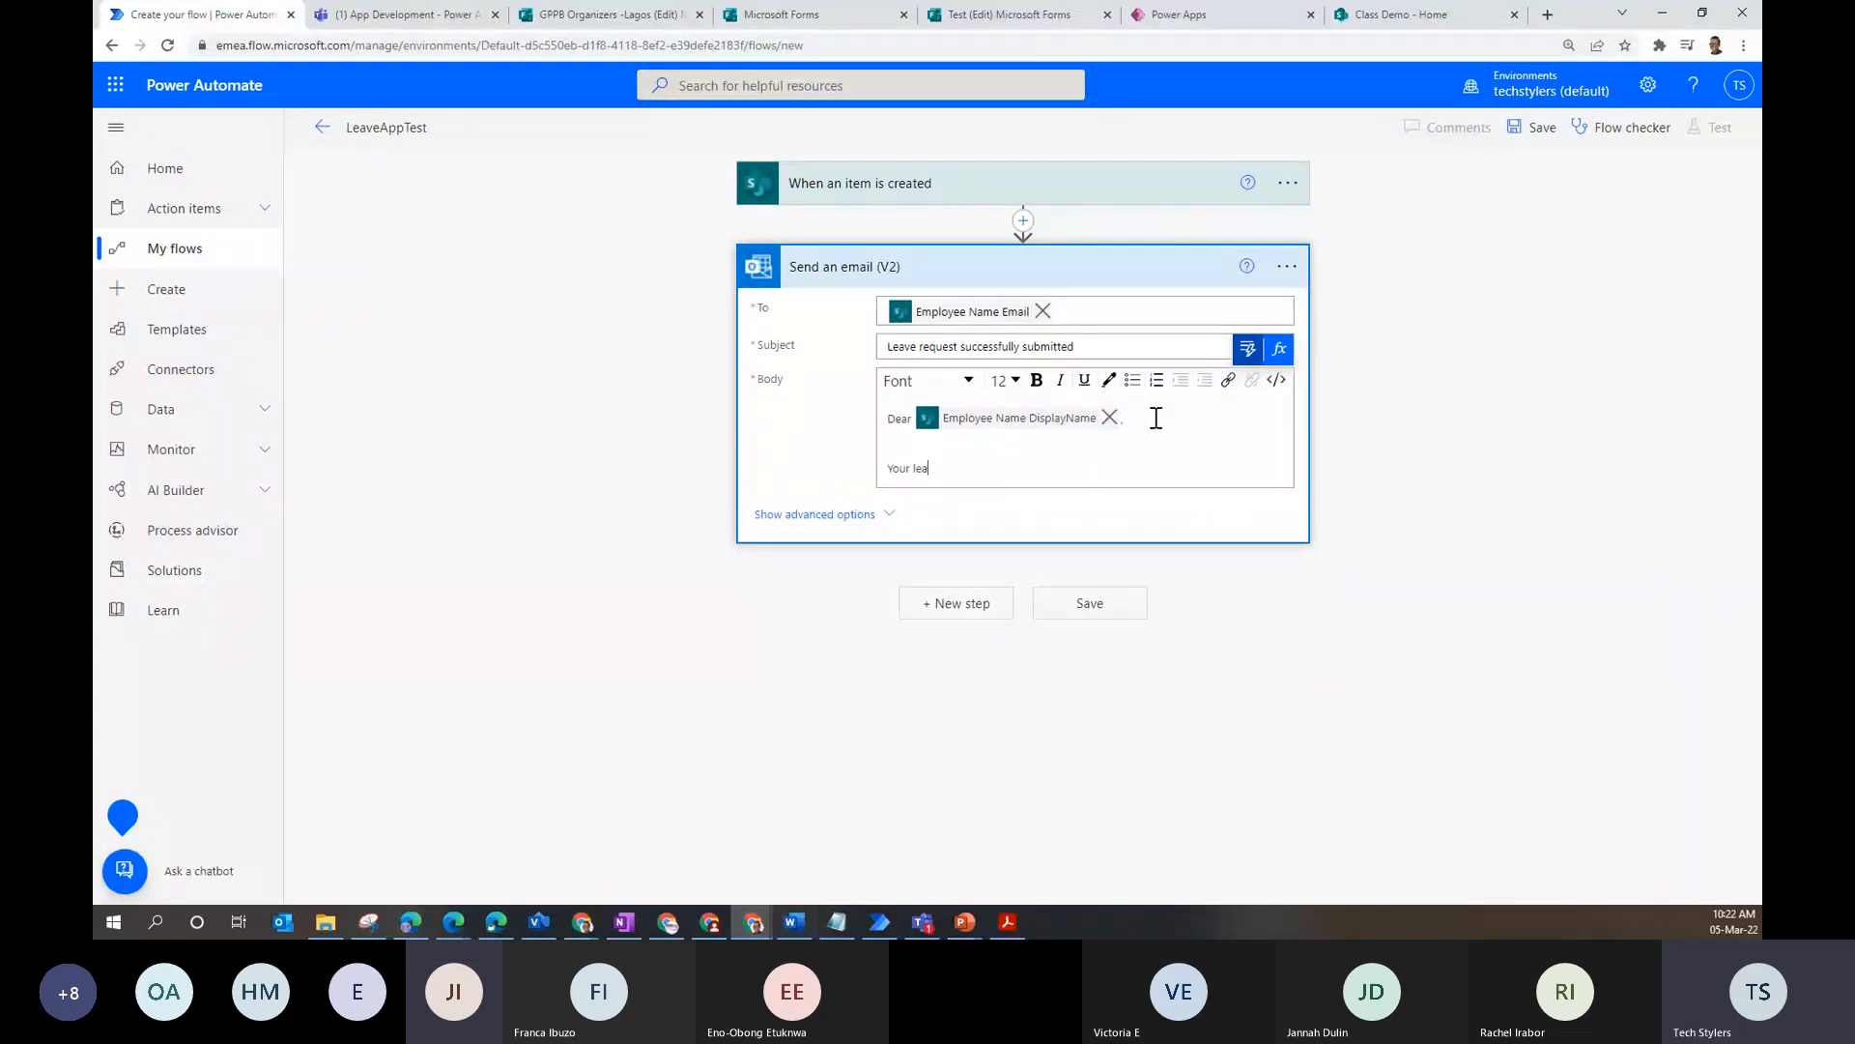
type("ve request created on:")
- Insert the Created date, followed by 'as been received.' and 'and approval is in process'
left_click(1246, 351)
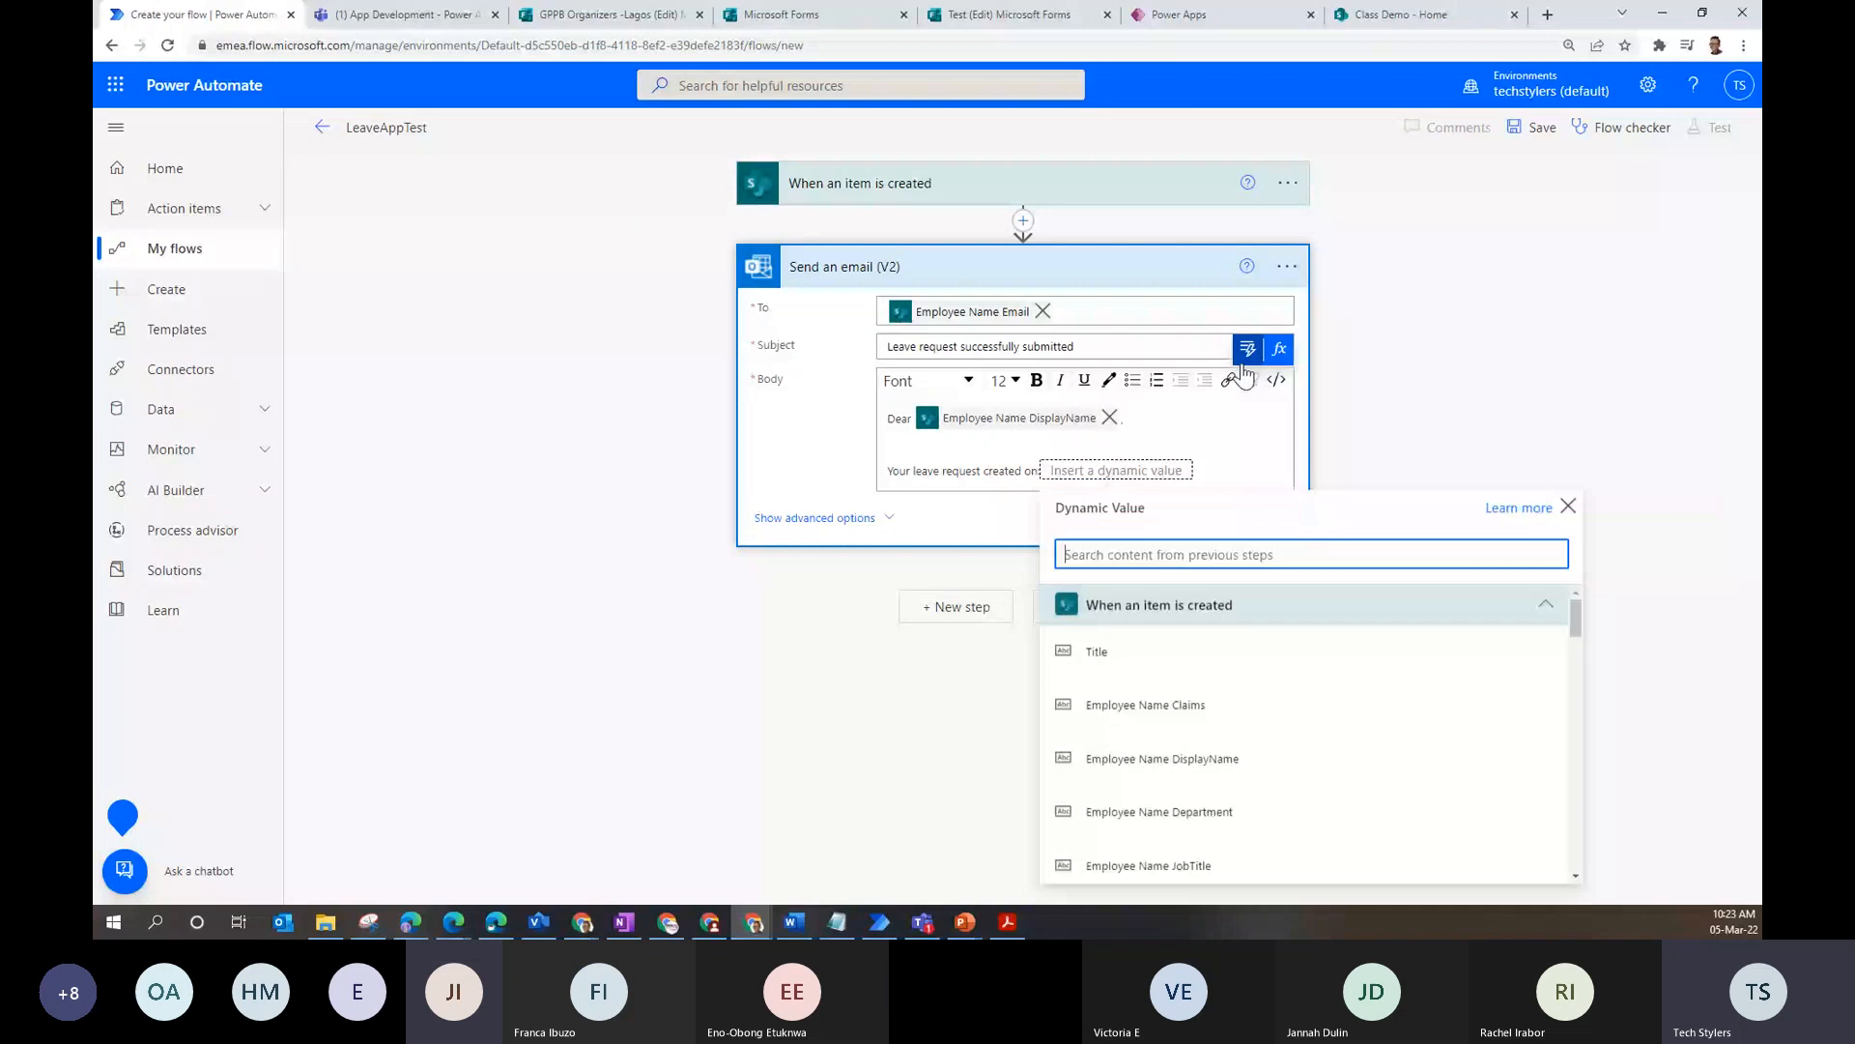
type("datte")
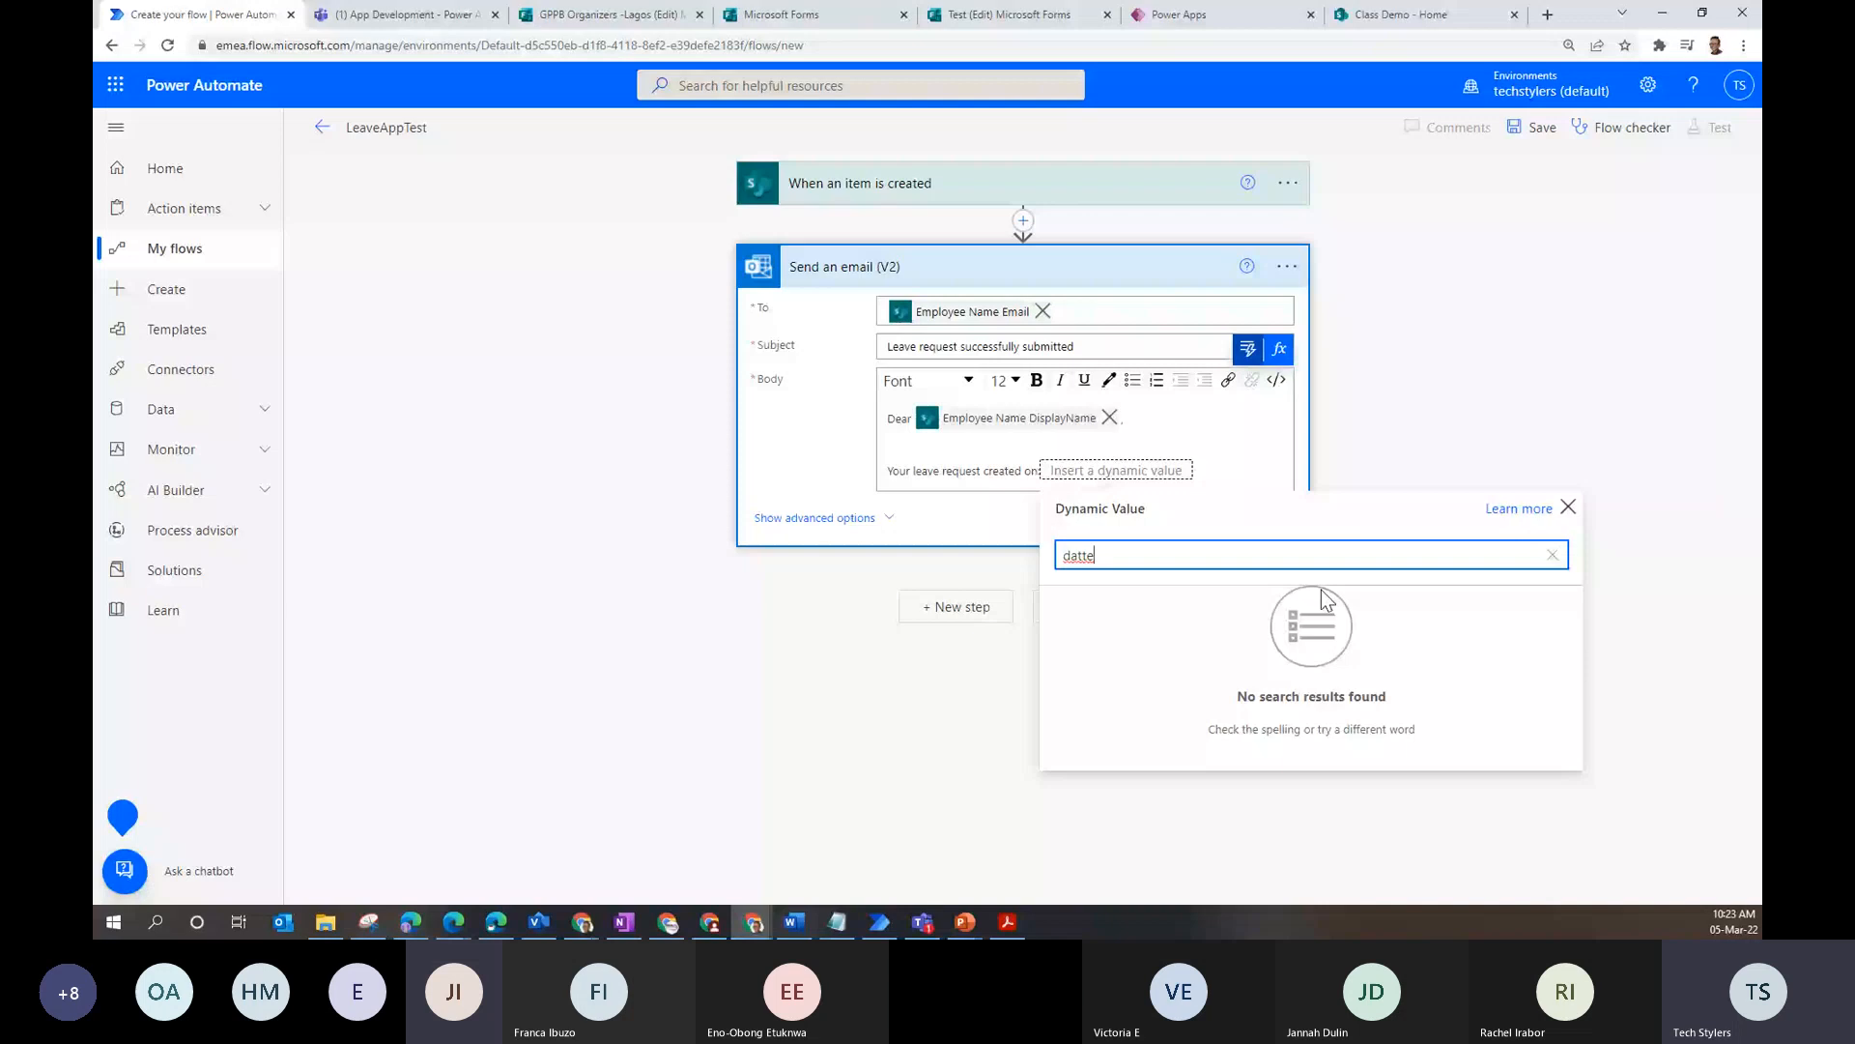
key("BackSpace")
key("BackSpace")
key("BackSpace")
key("BackSpace")
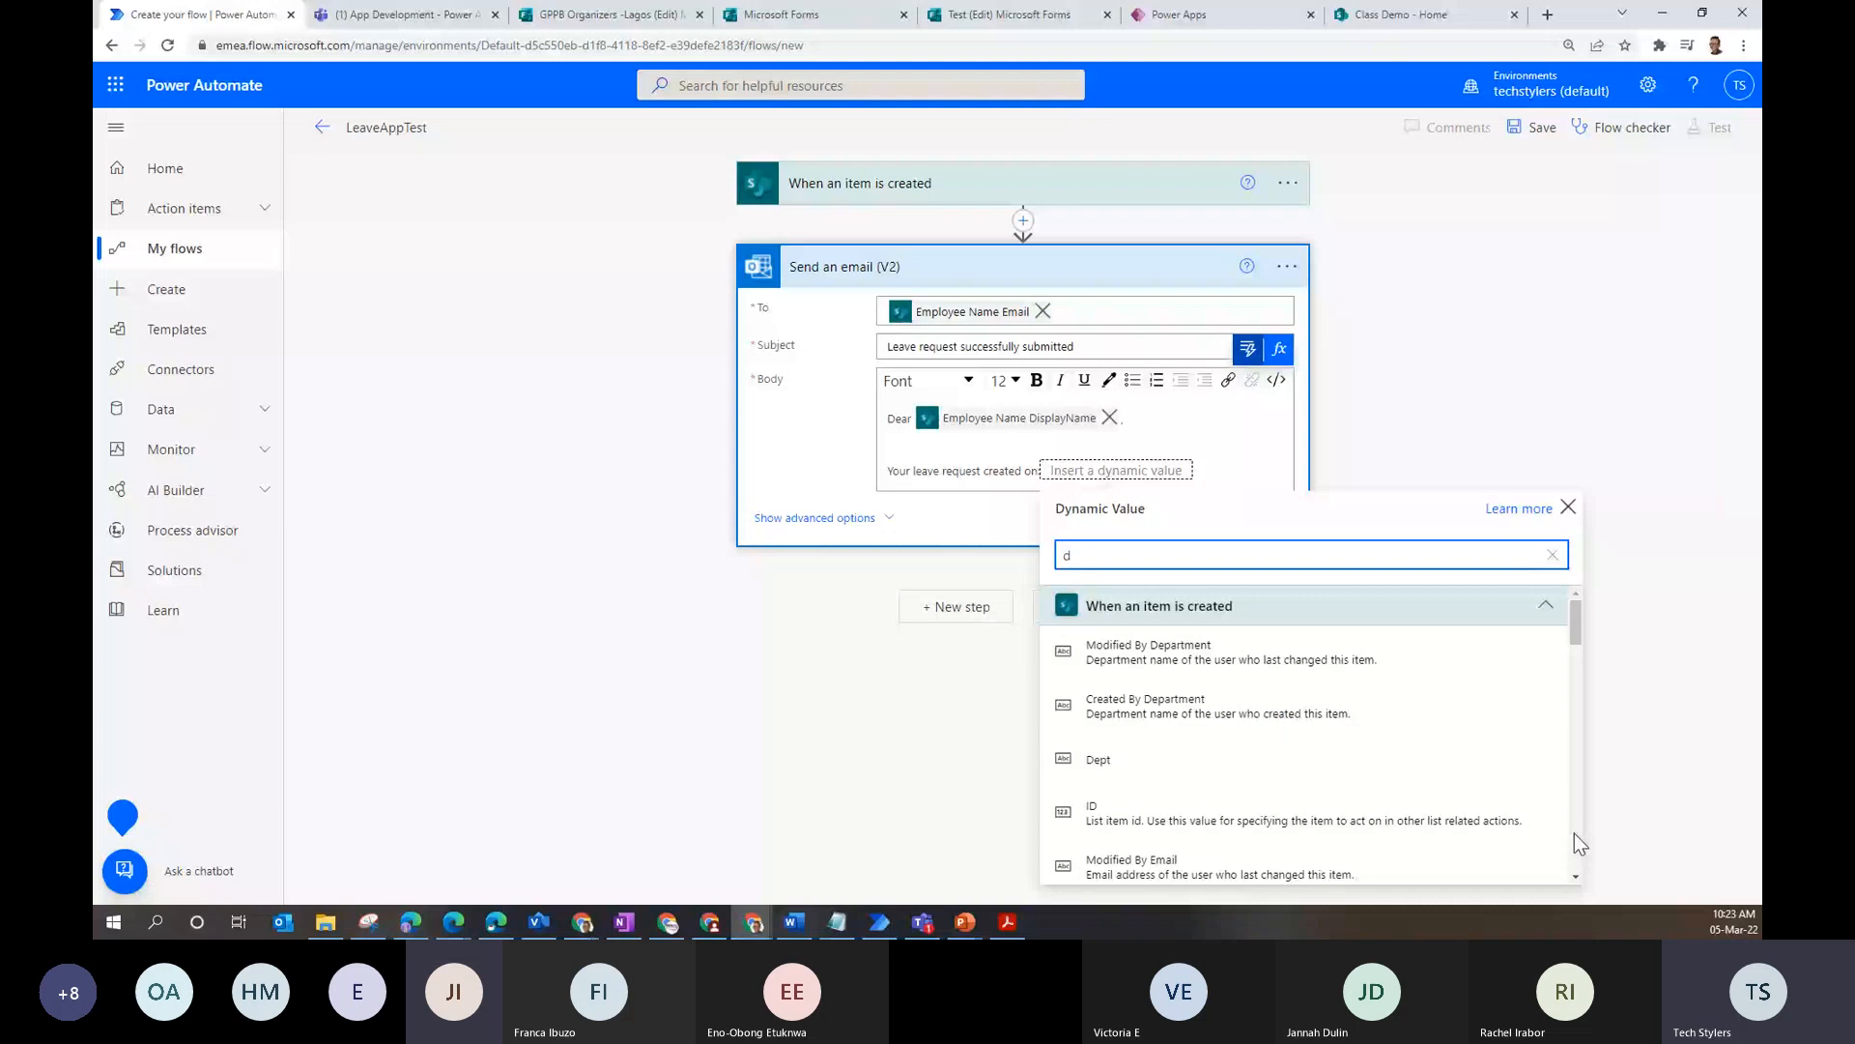
scroll(1574, 834, "down", 3)
key("BackSpace")
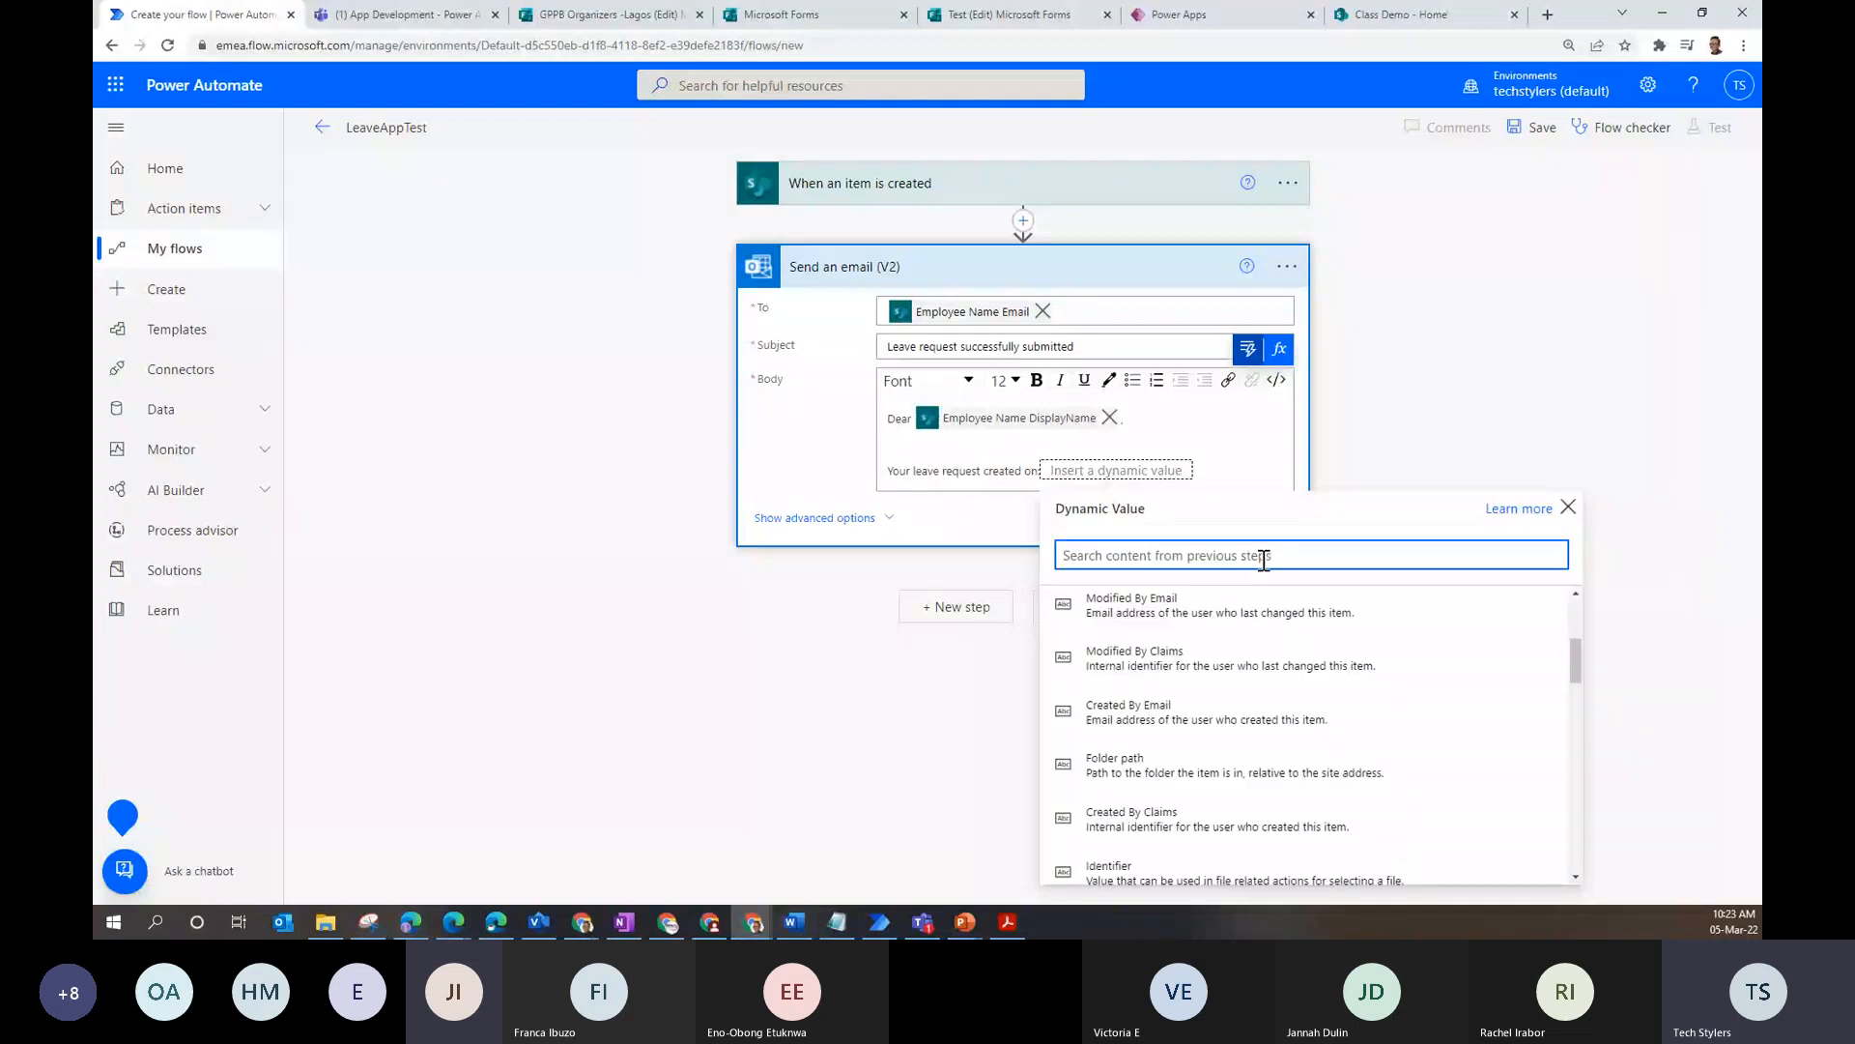
type("c")
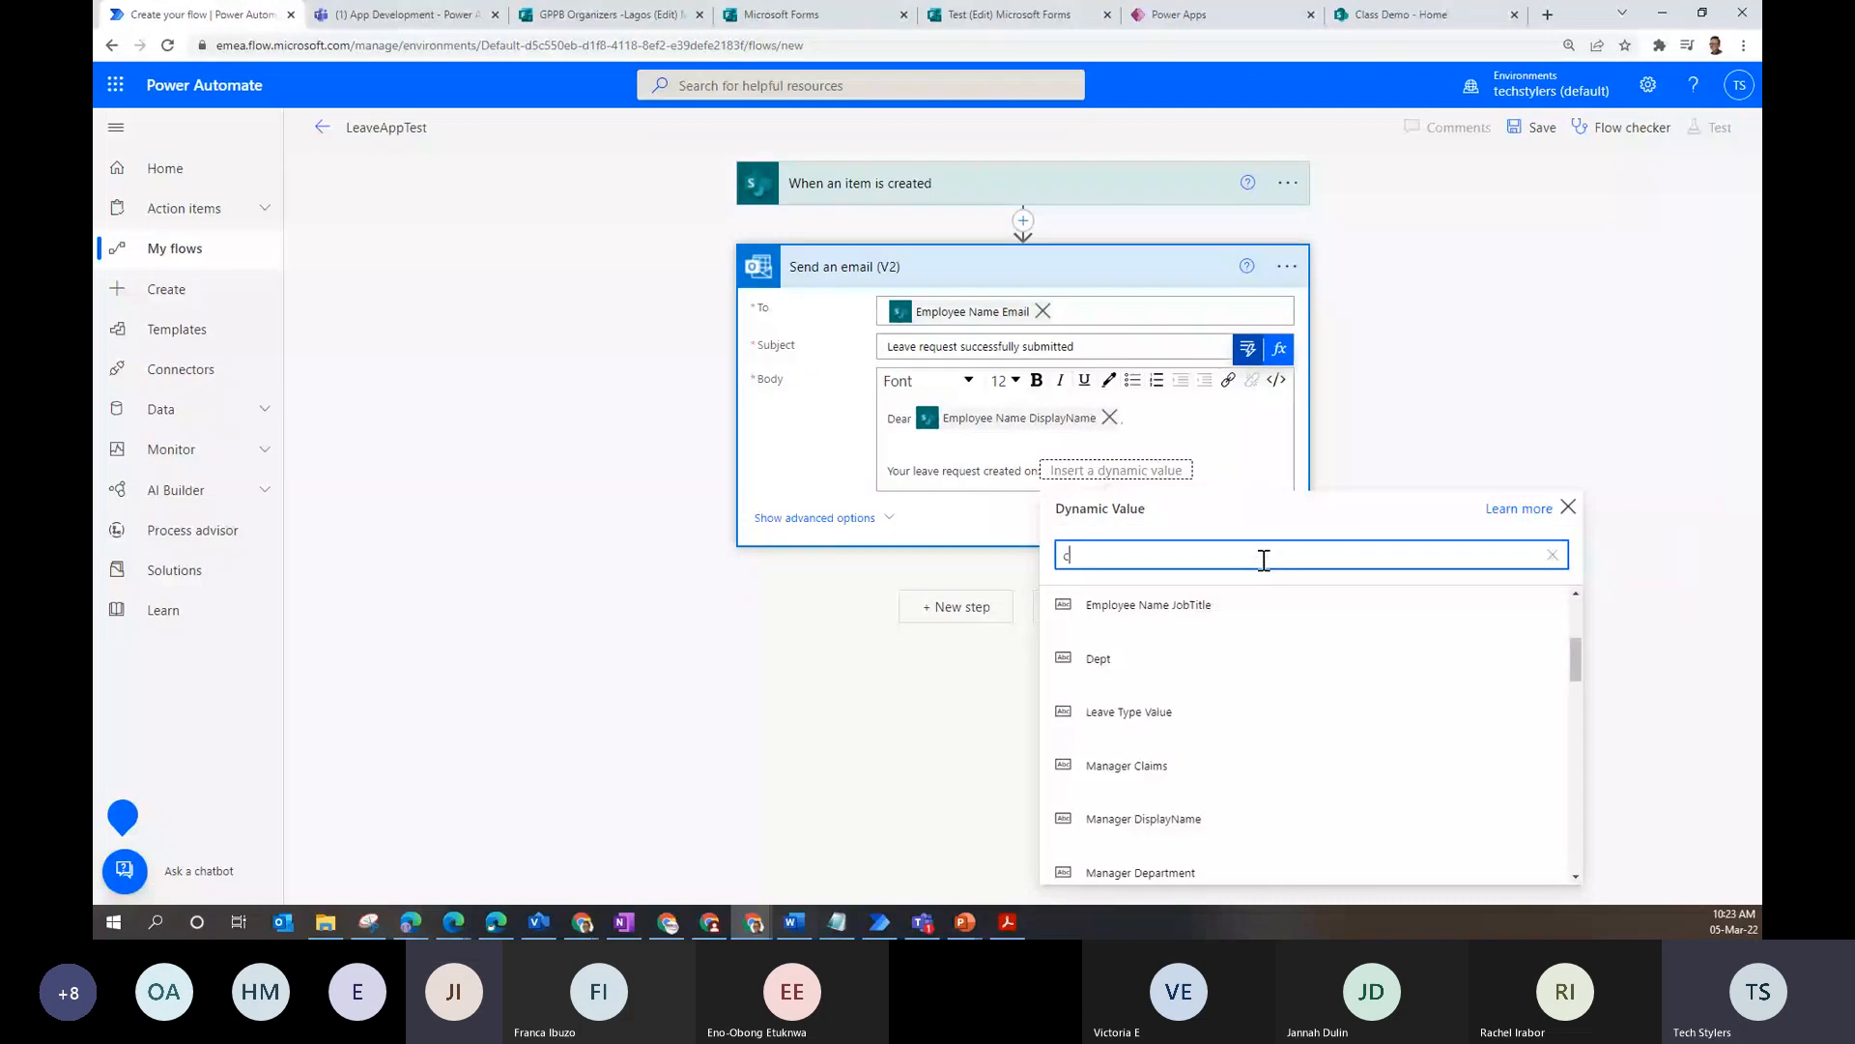
type("read")
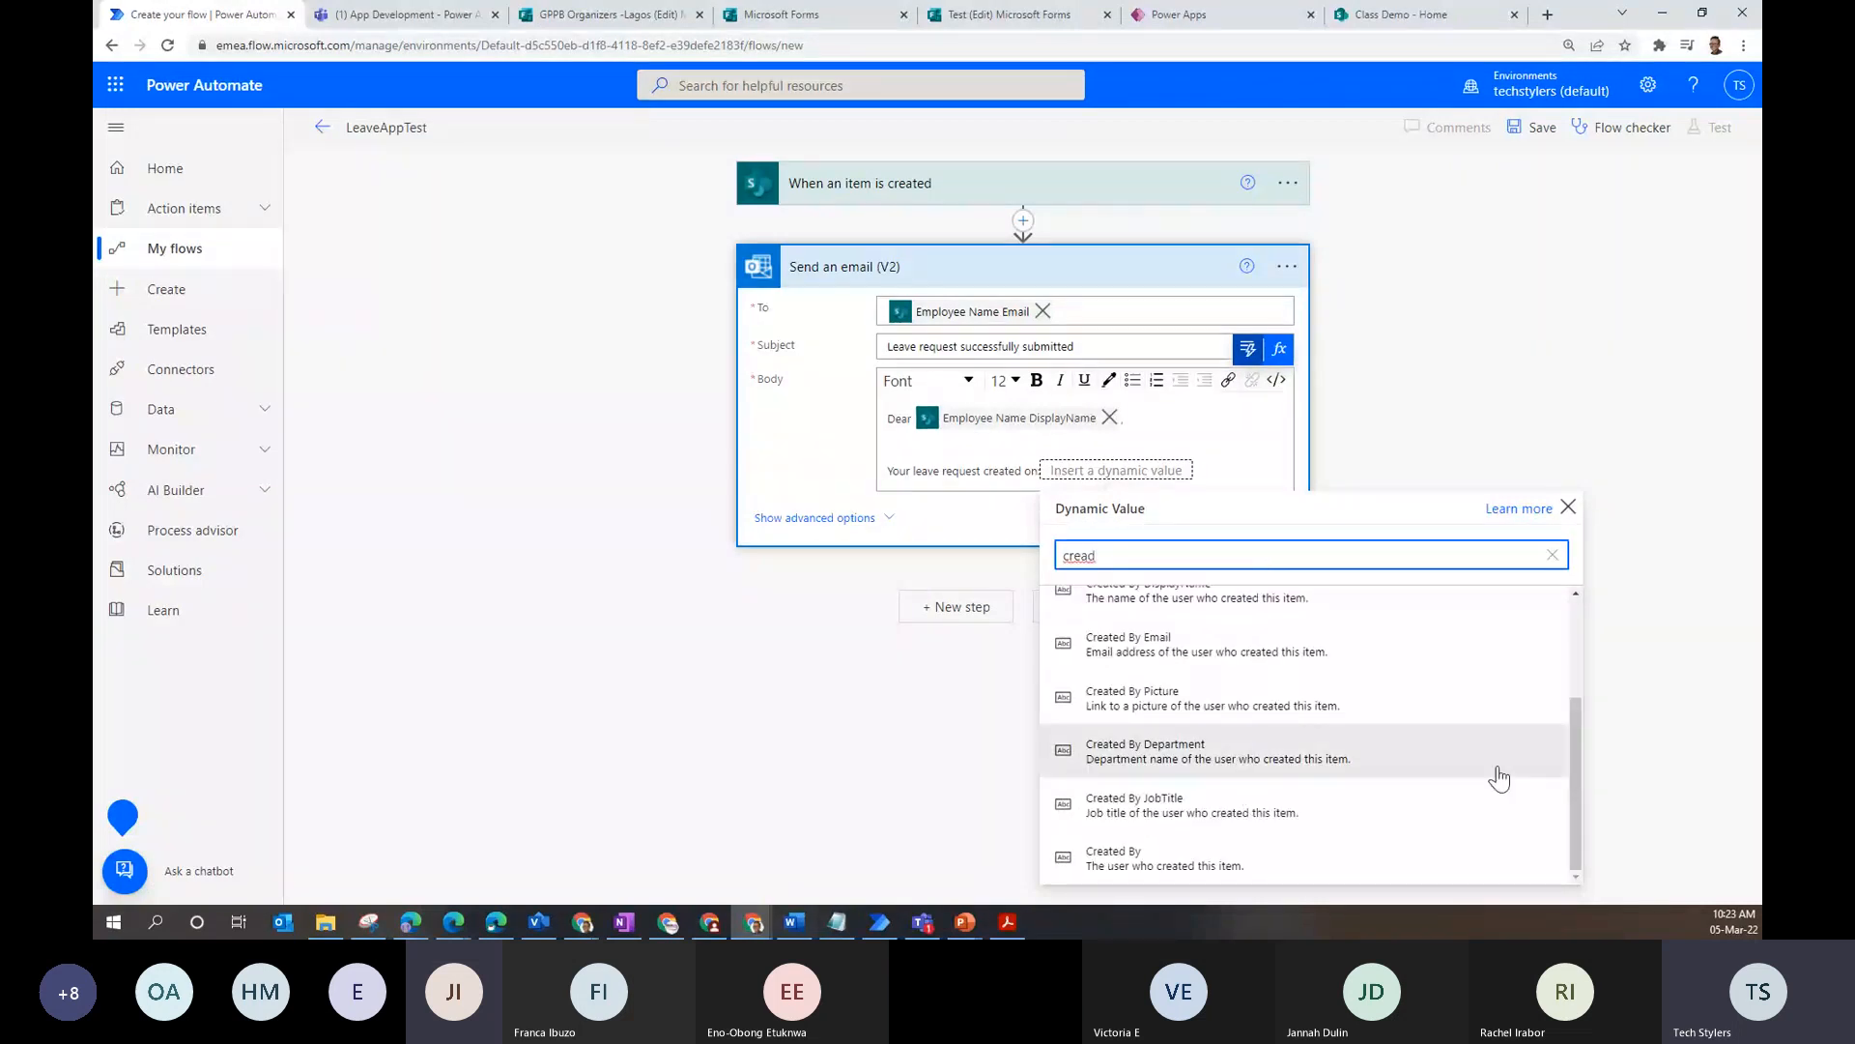
left_click_drag(1576, 721, 1583, 686)
scroll(1245, 685, "up", 2)
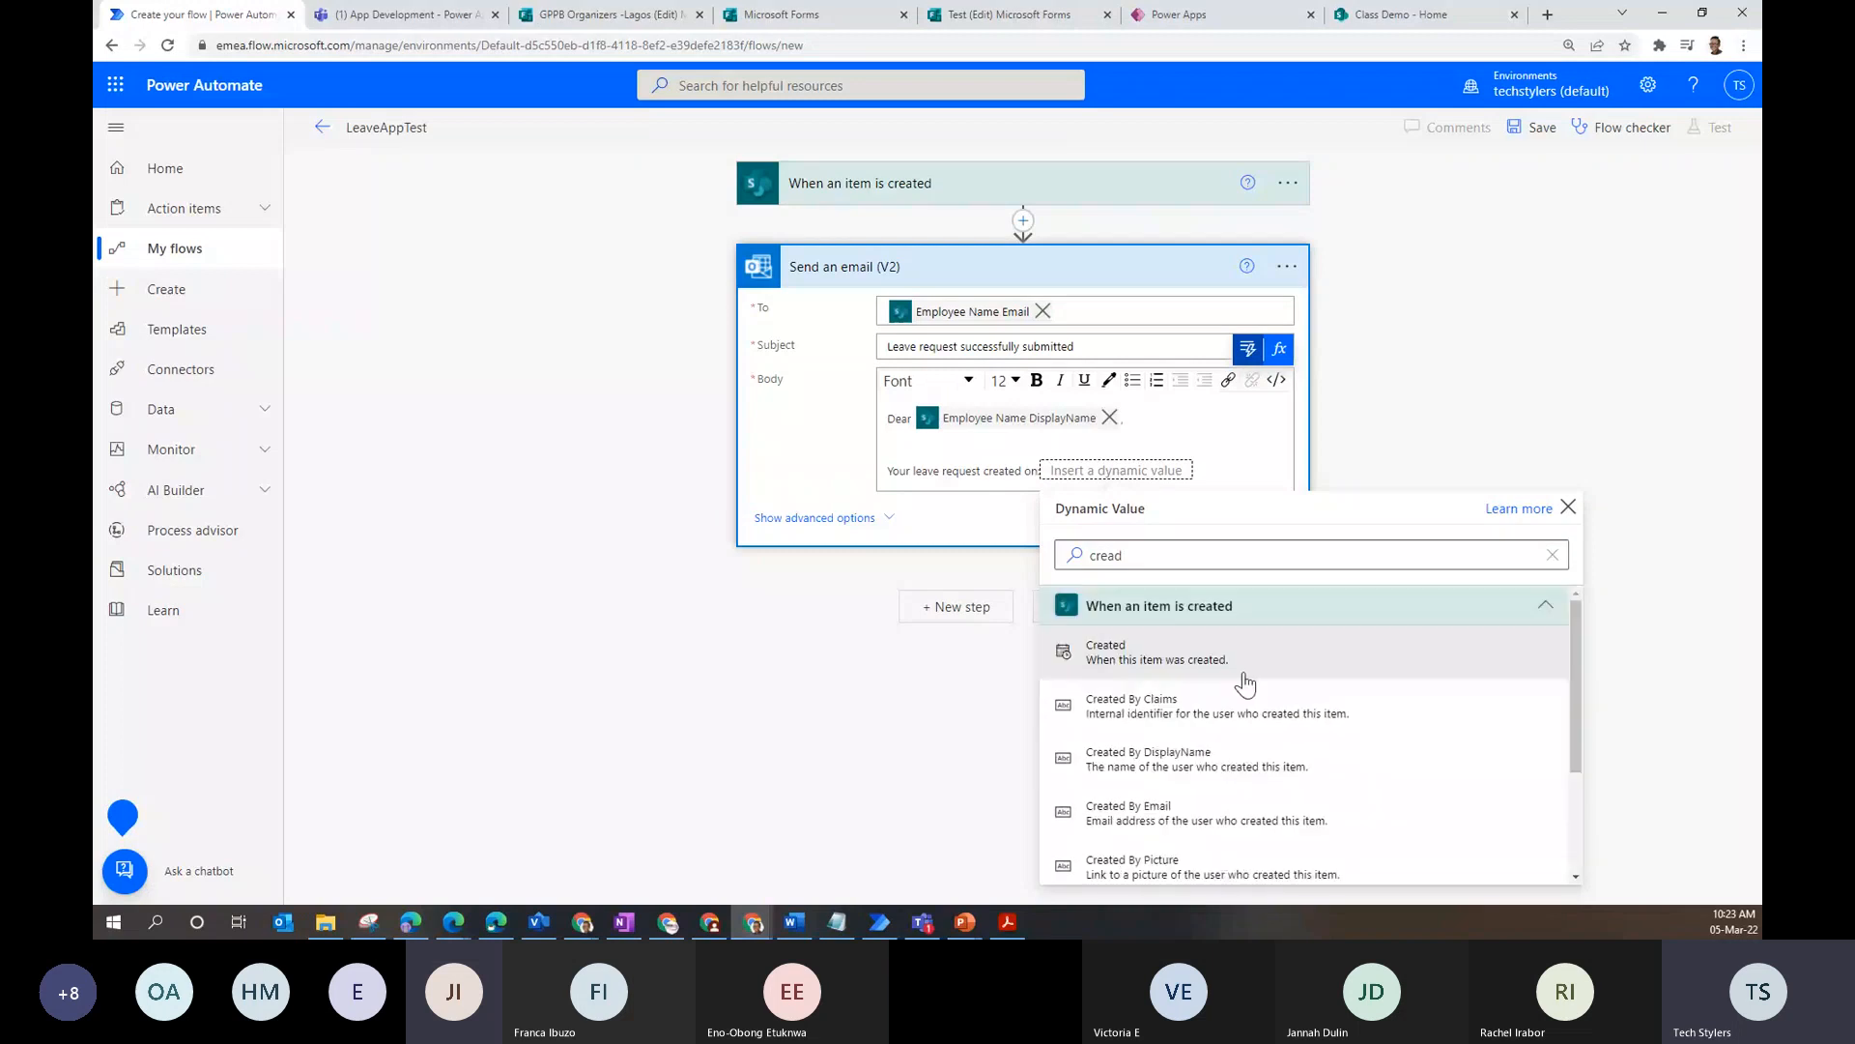
left_click(1208, 652)
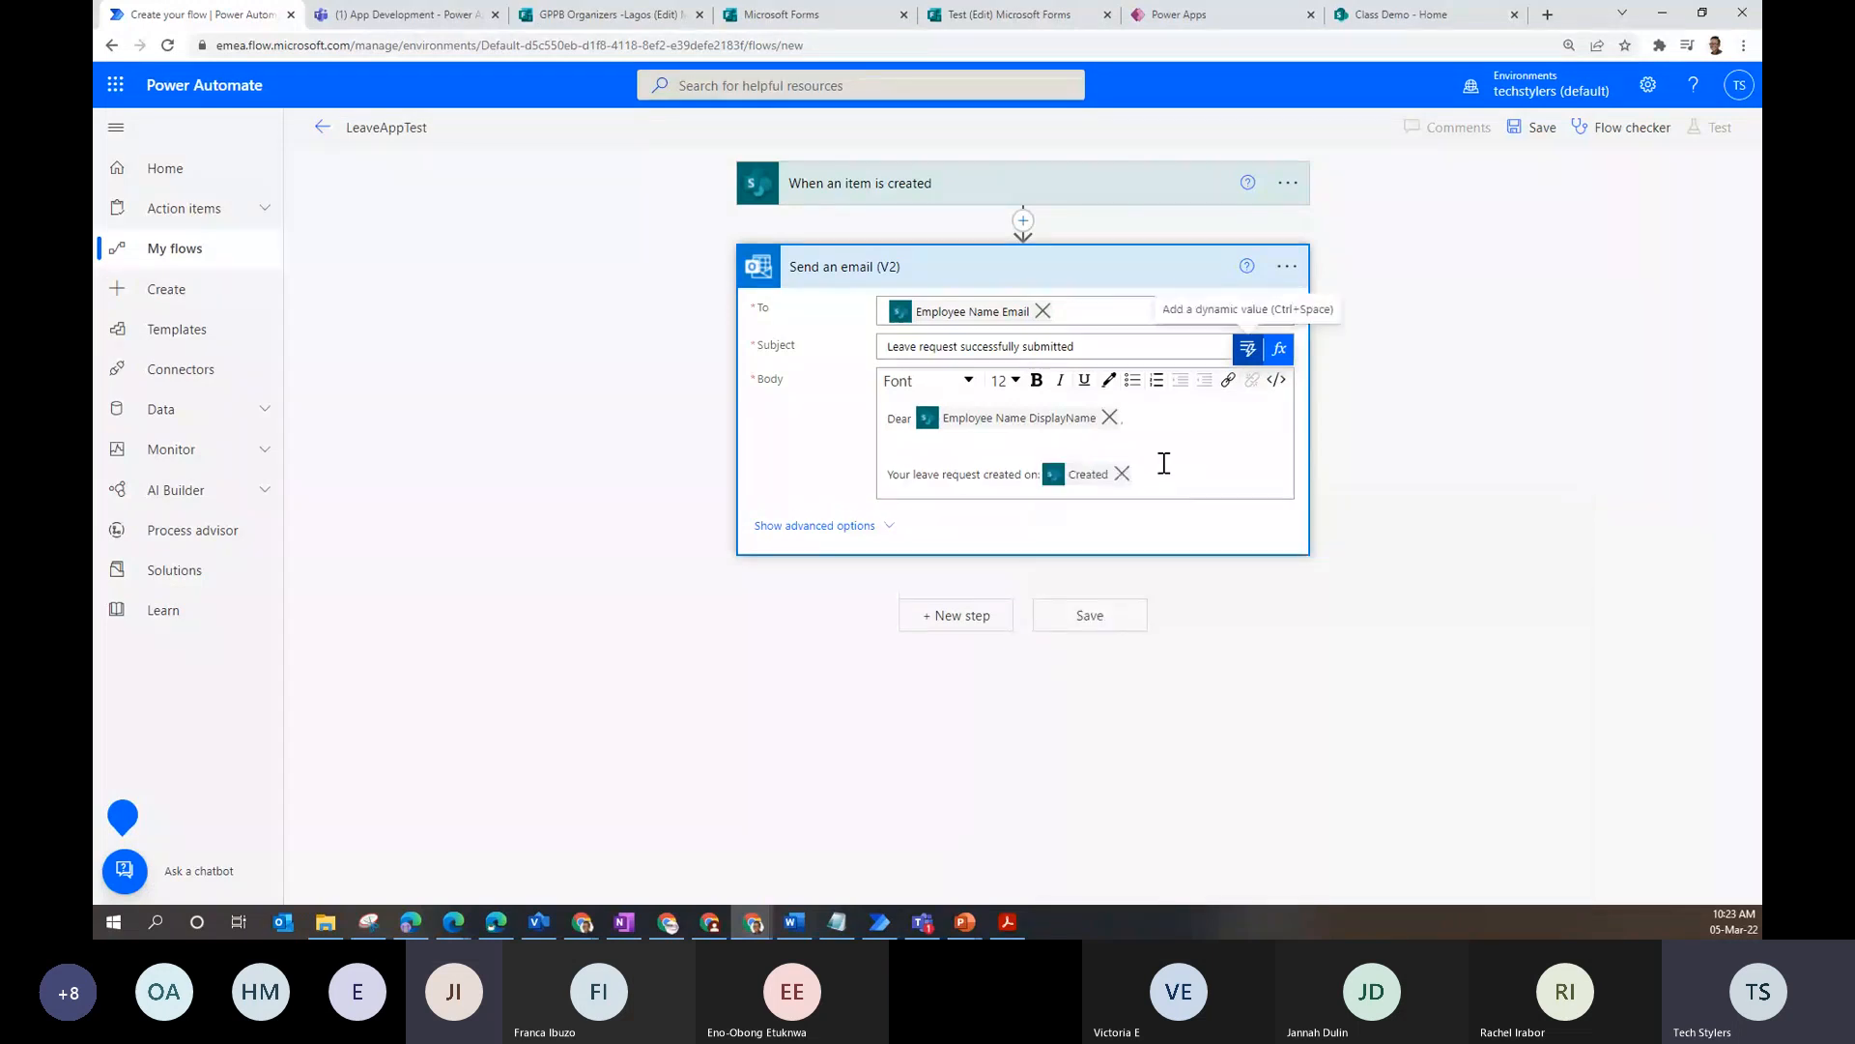
key("Return")
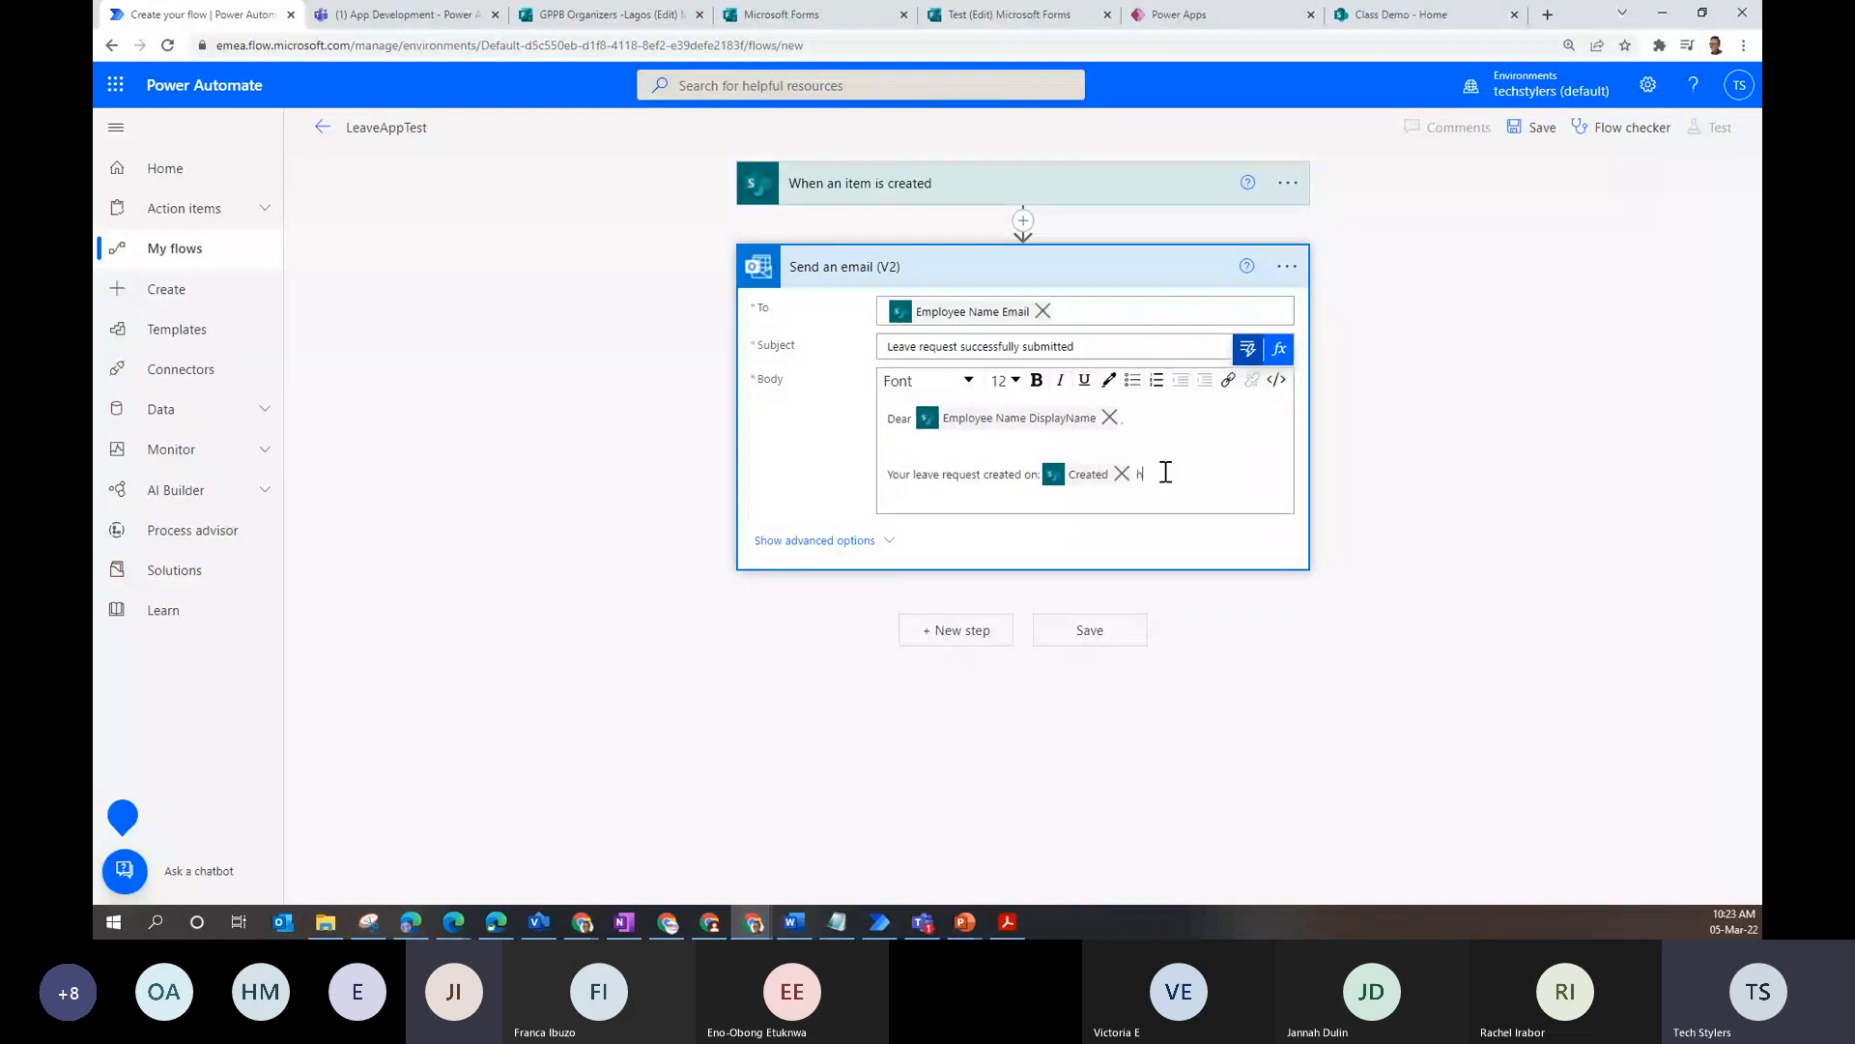
type("as been received.")
type("and approval is in process.")
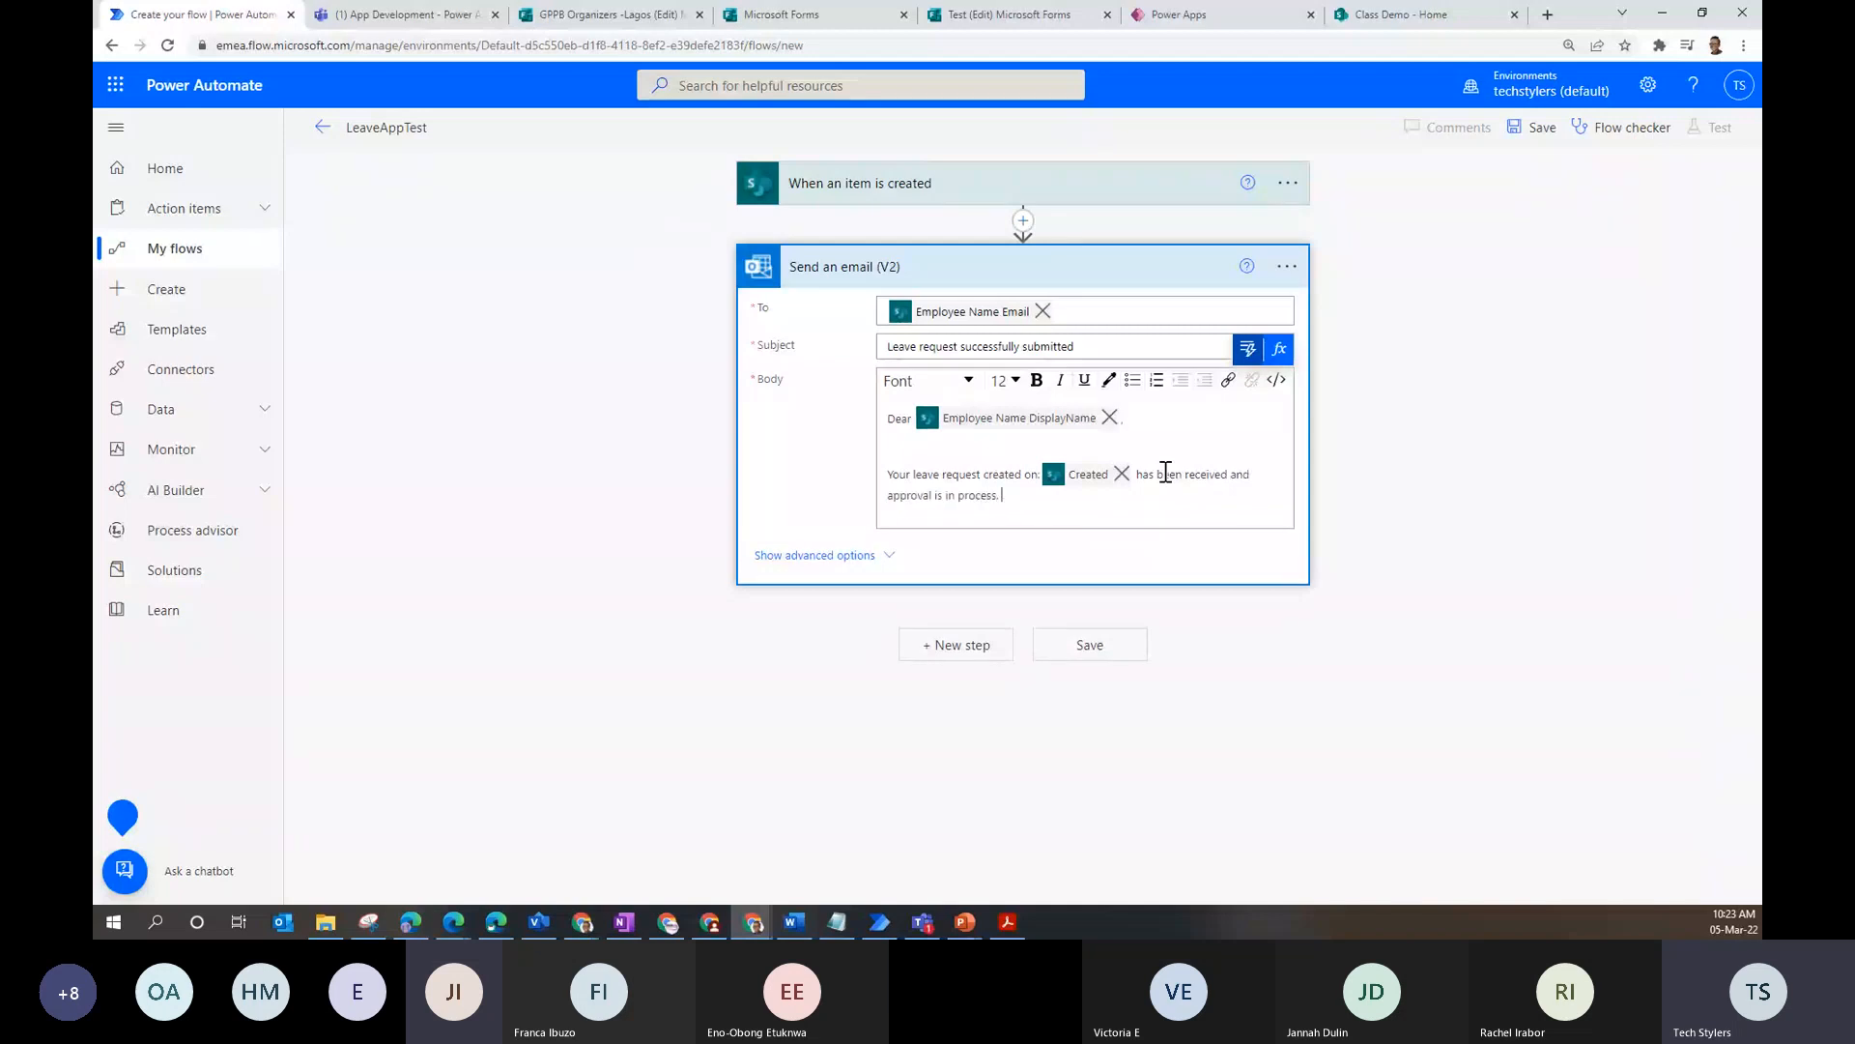
- Replace the word 'leave' with the Leave Type Value dynamic content after 'Your'
left_click(940, 474)
key("BackSpace")
key("BackSpace")
key("BackSpace")
key("BackSpace")
key("BackSpace")
key("BackSpace")
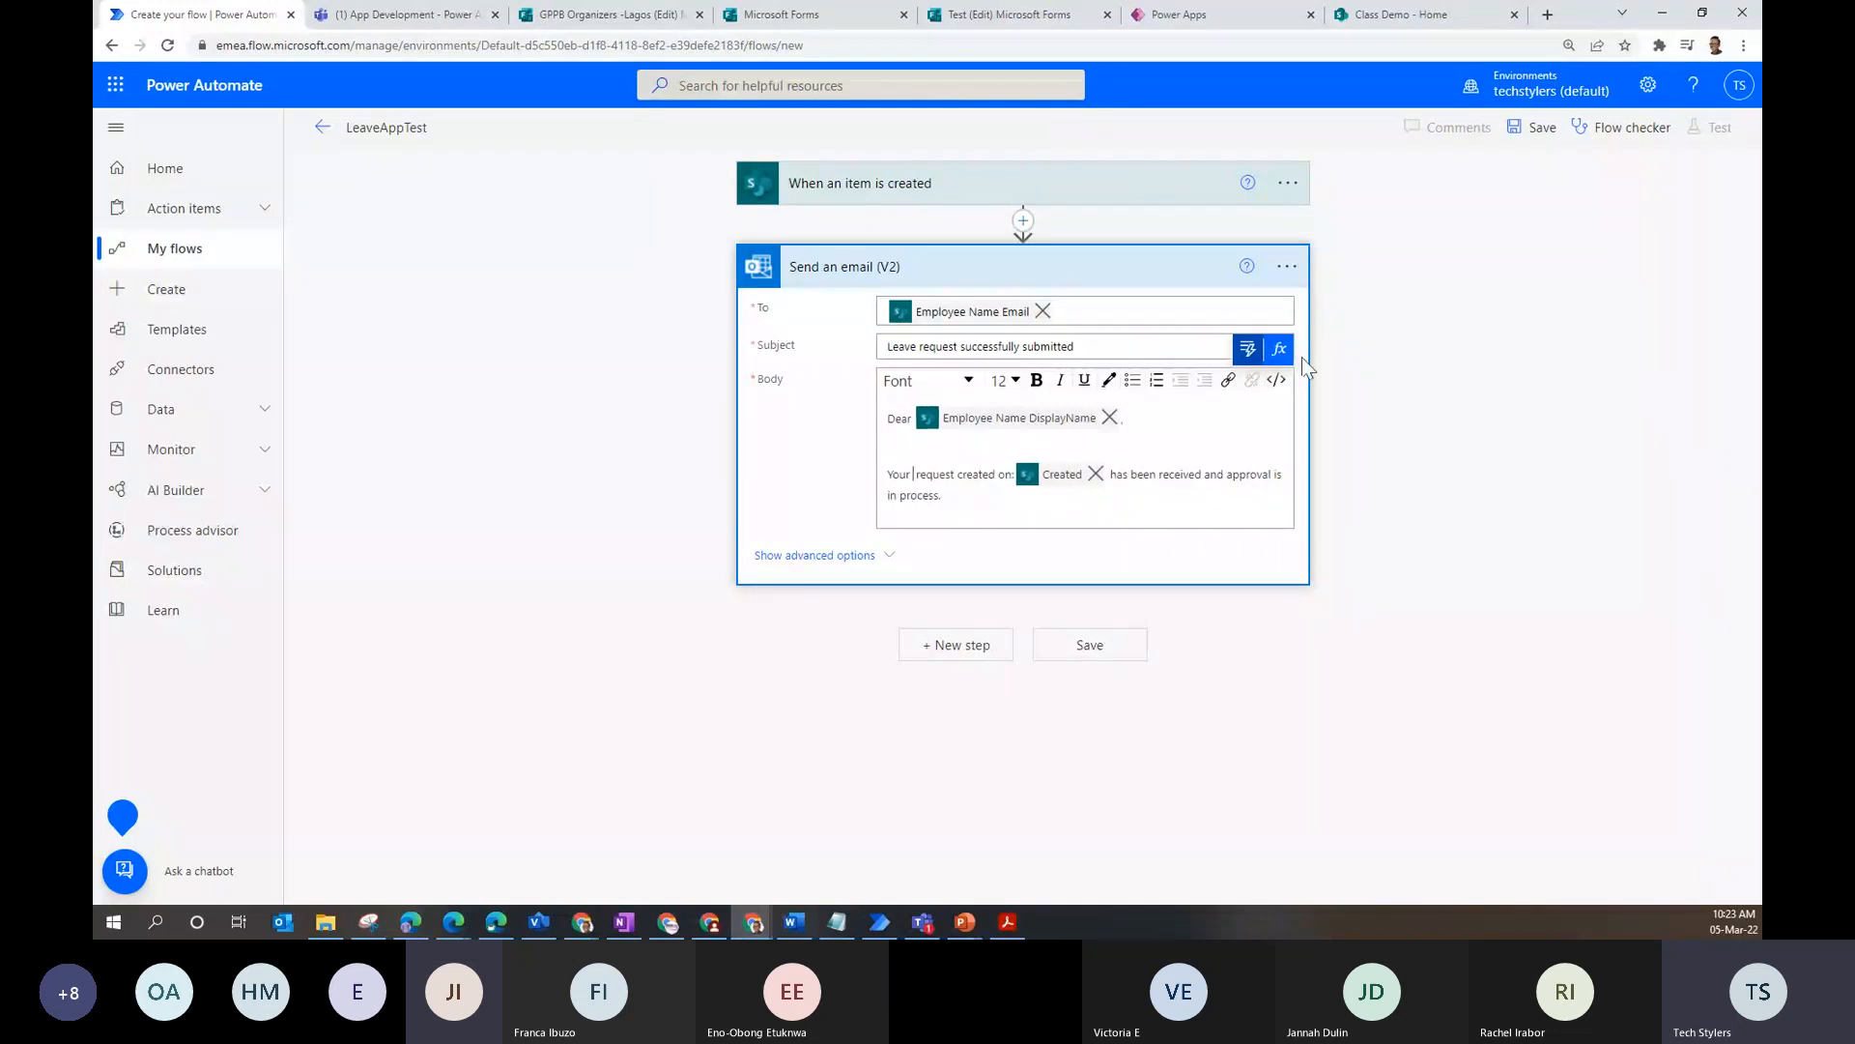
left_click(1248, 348)
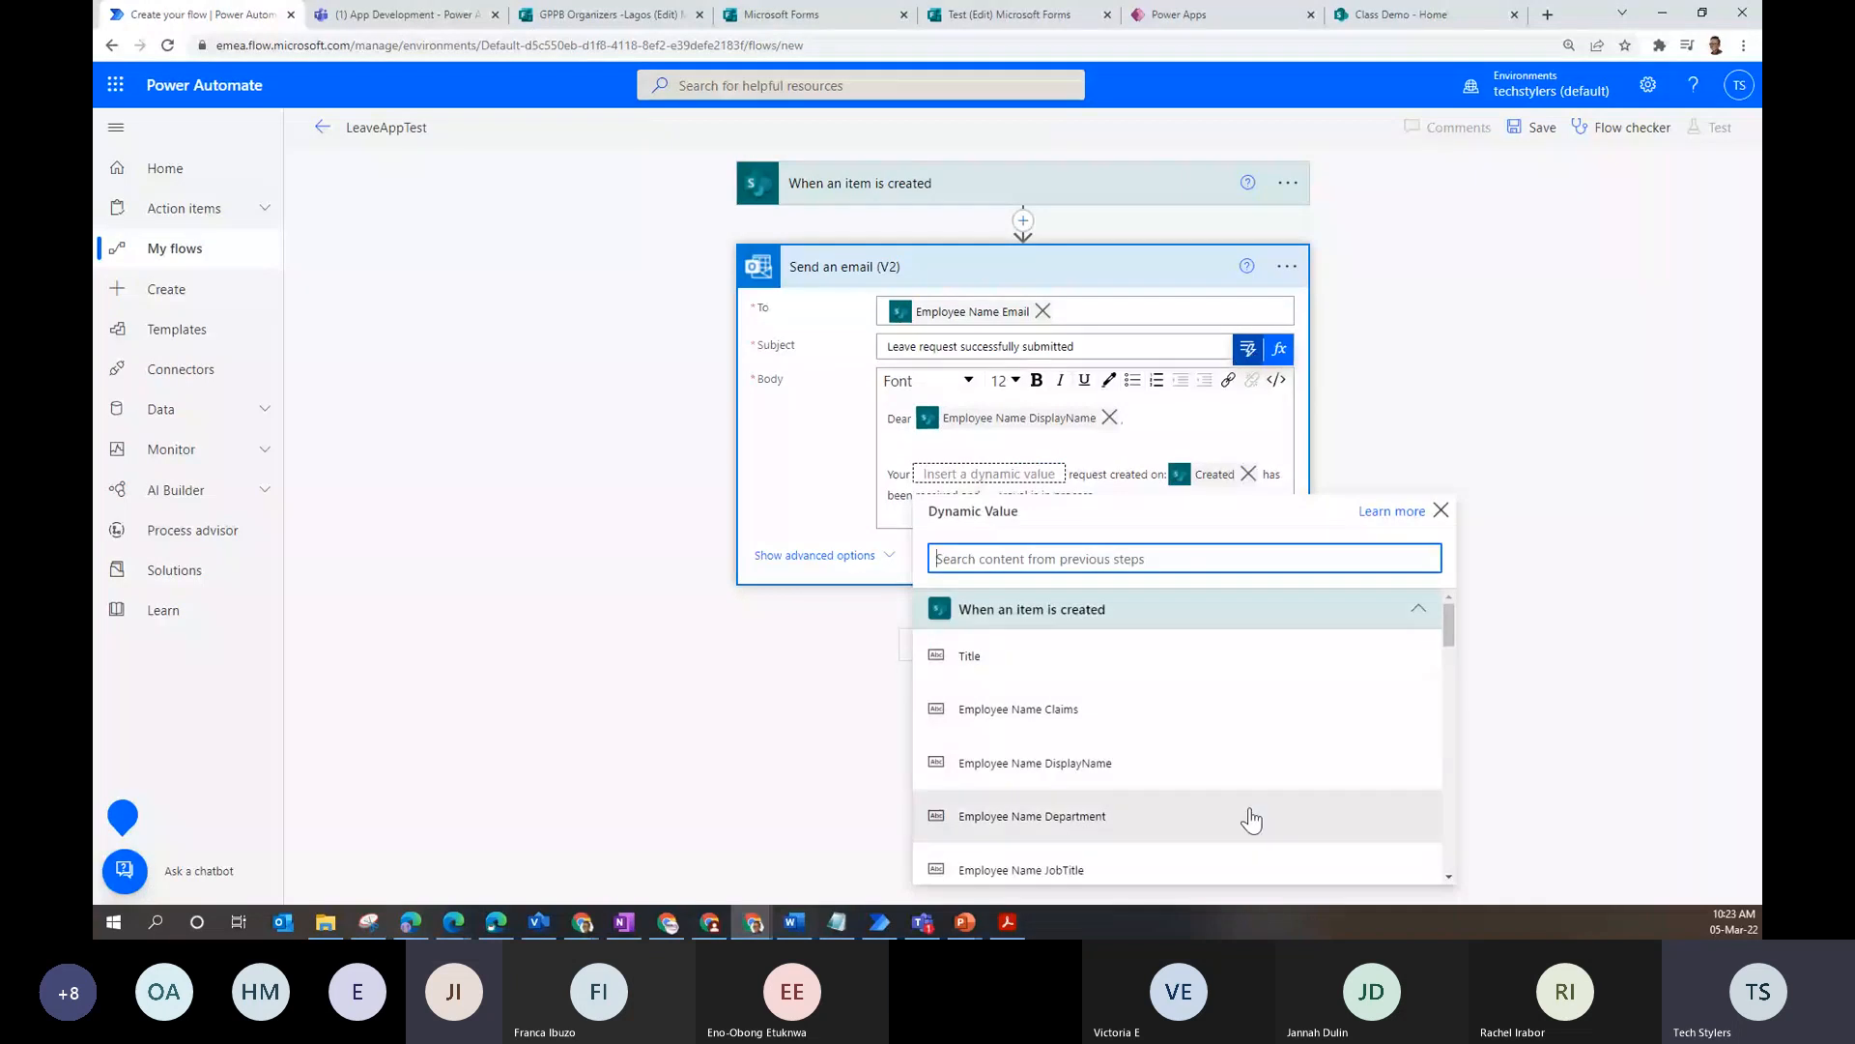
left_click(1450, 831)
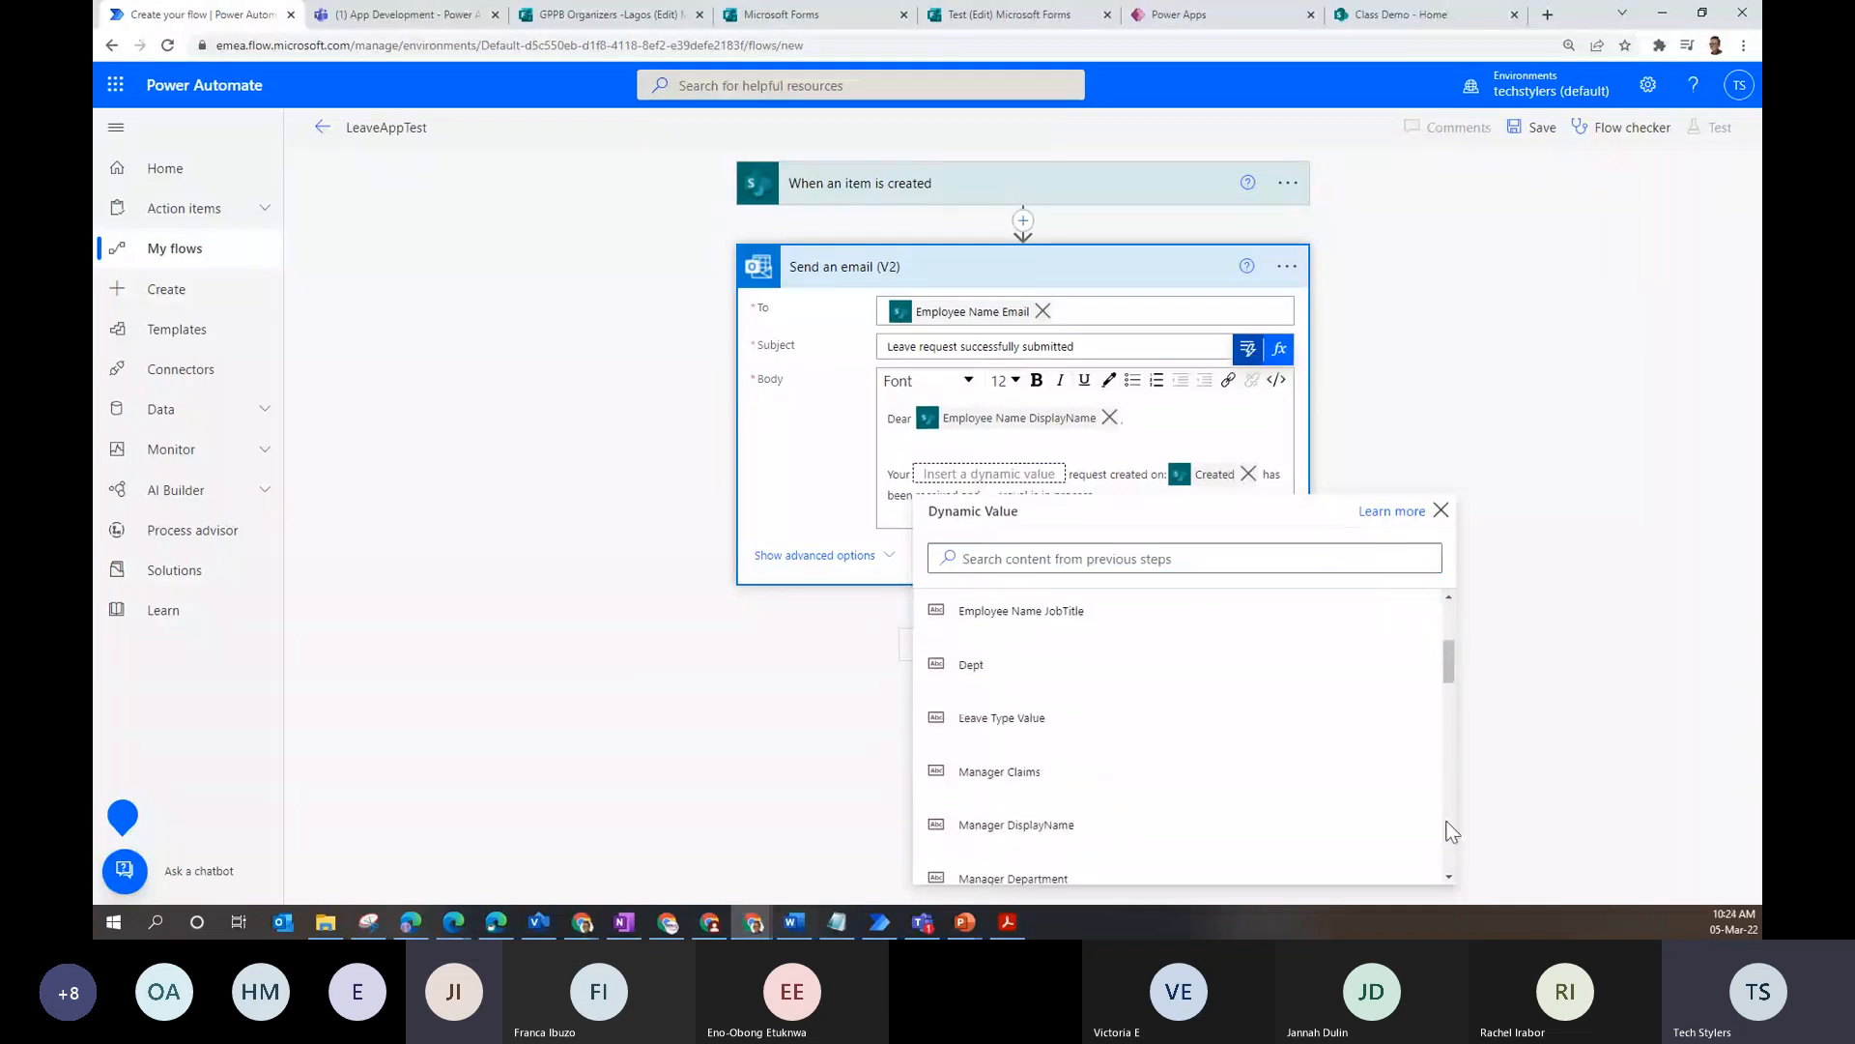
left_click(1001, 717)
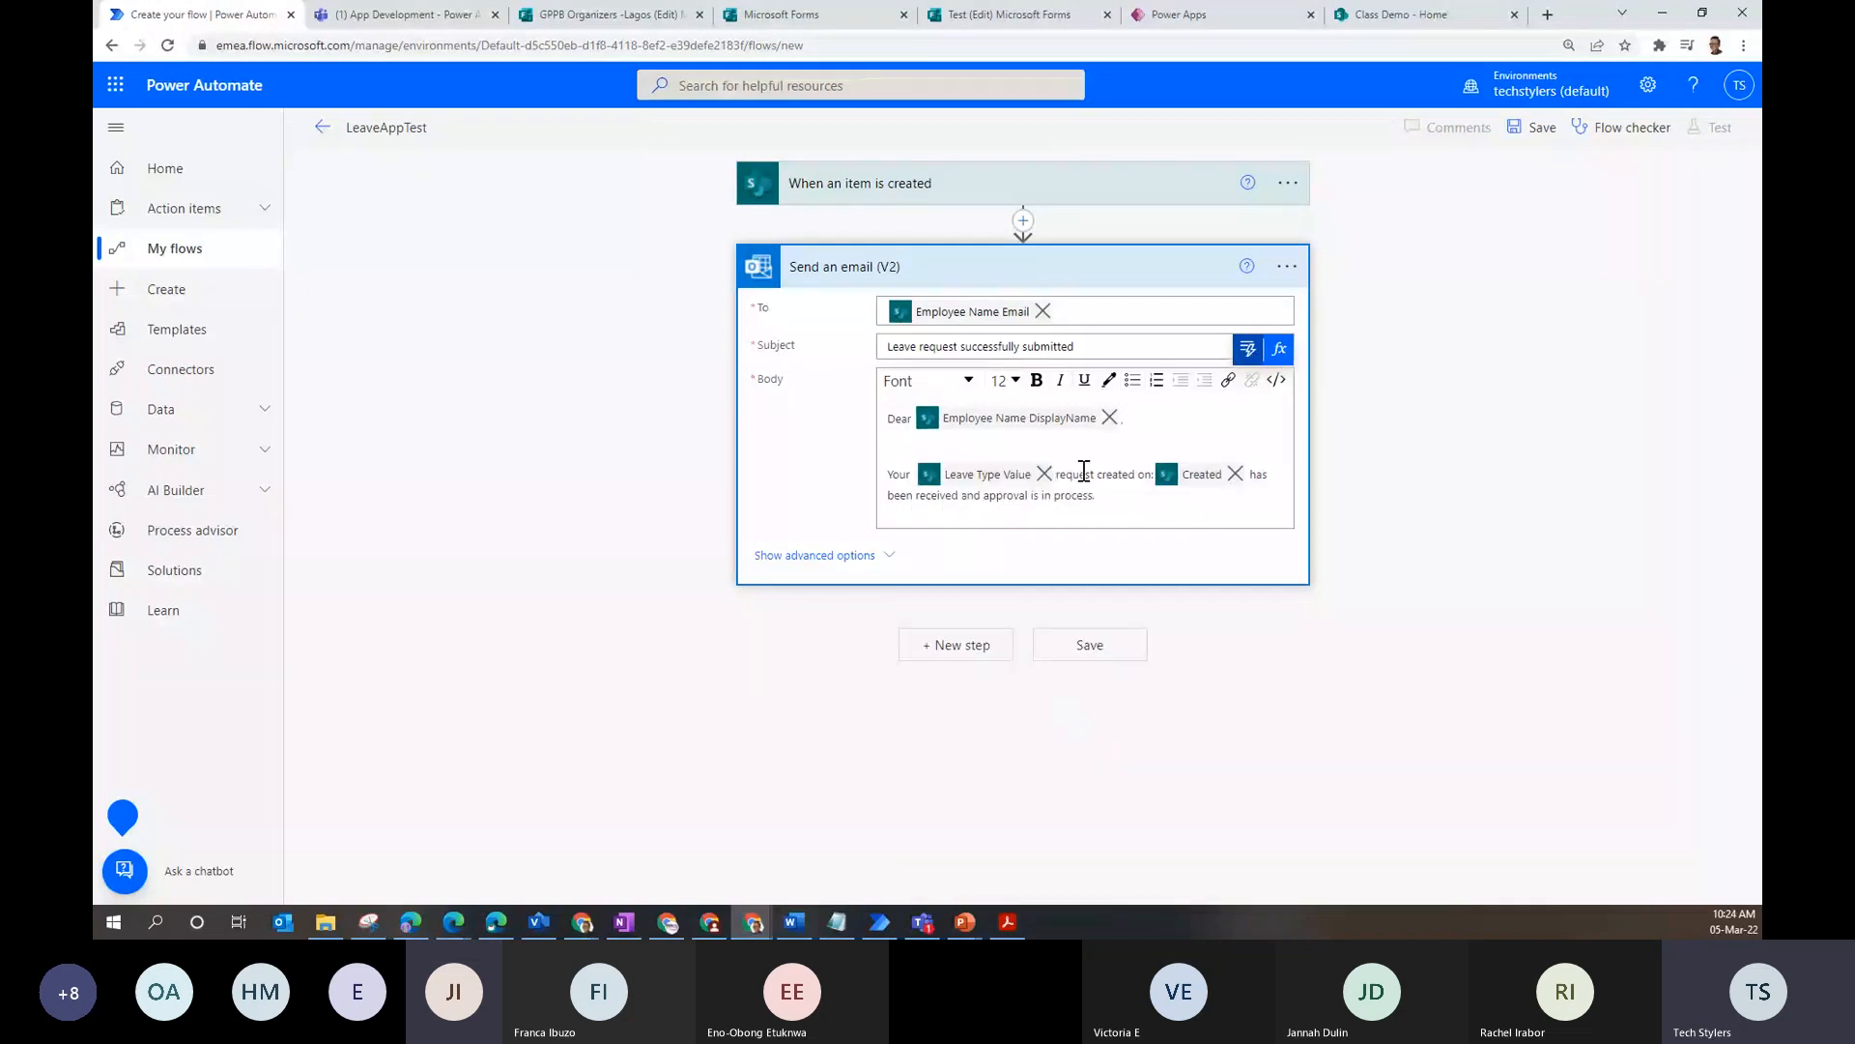
- Check the leave type choices in the Leave App preview, then save the LeaveAppTest flow
left_click(1198, 15)
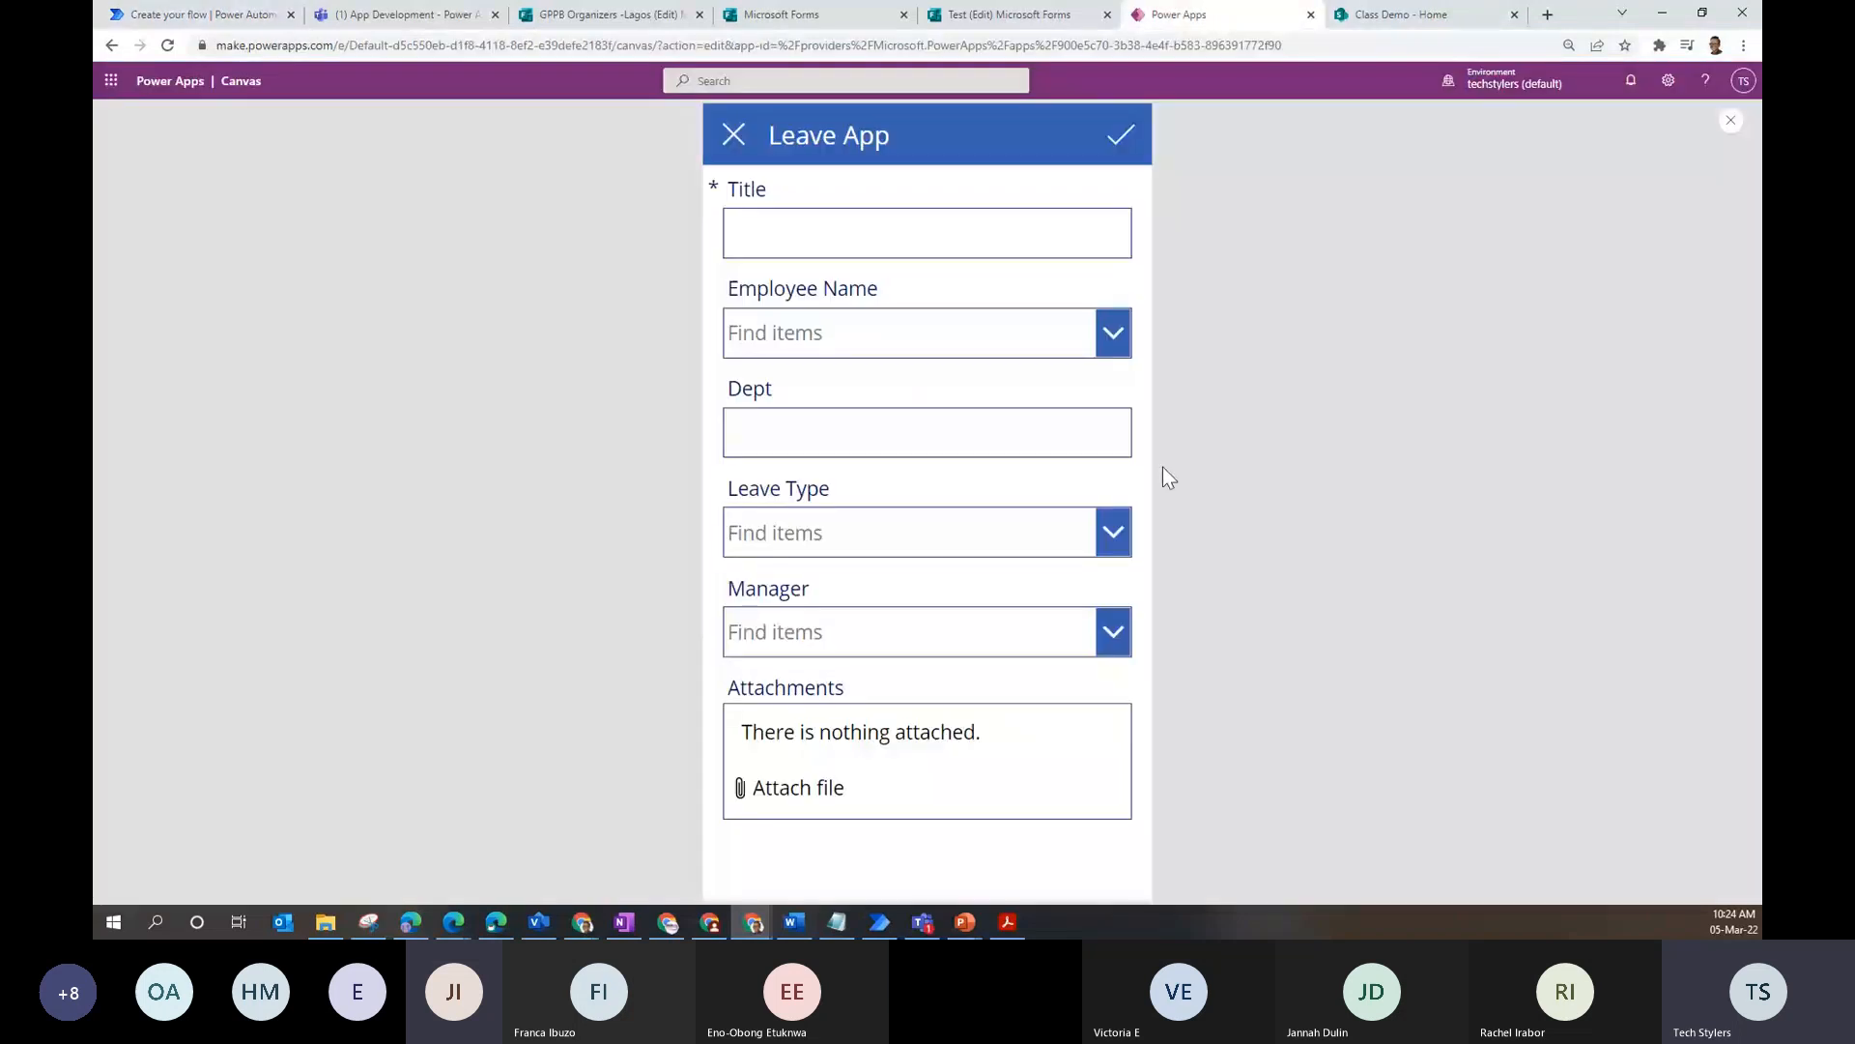
left_click(1093, 550)
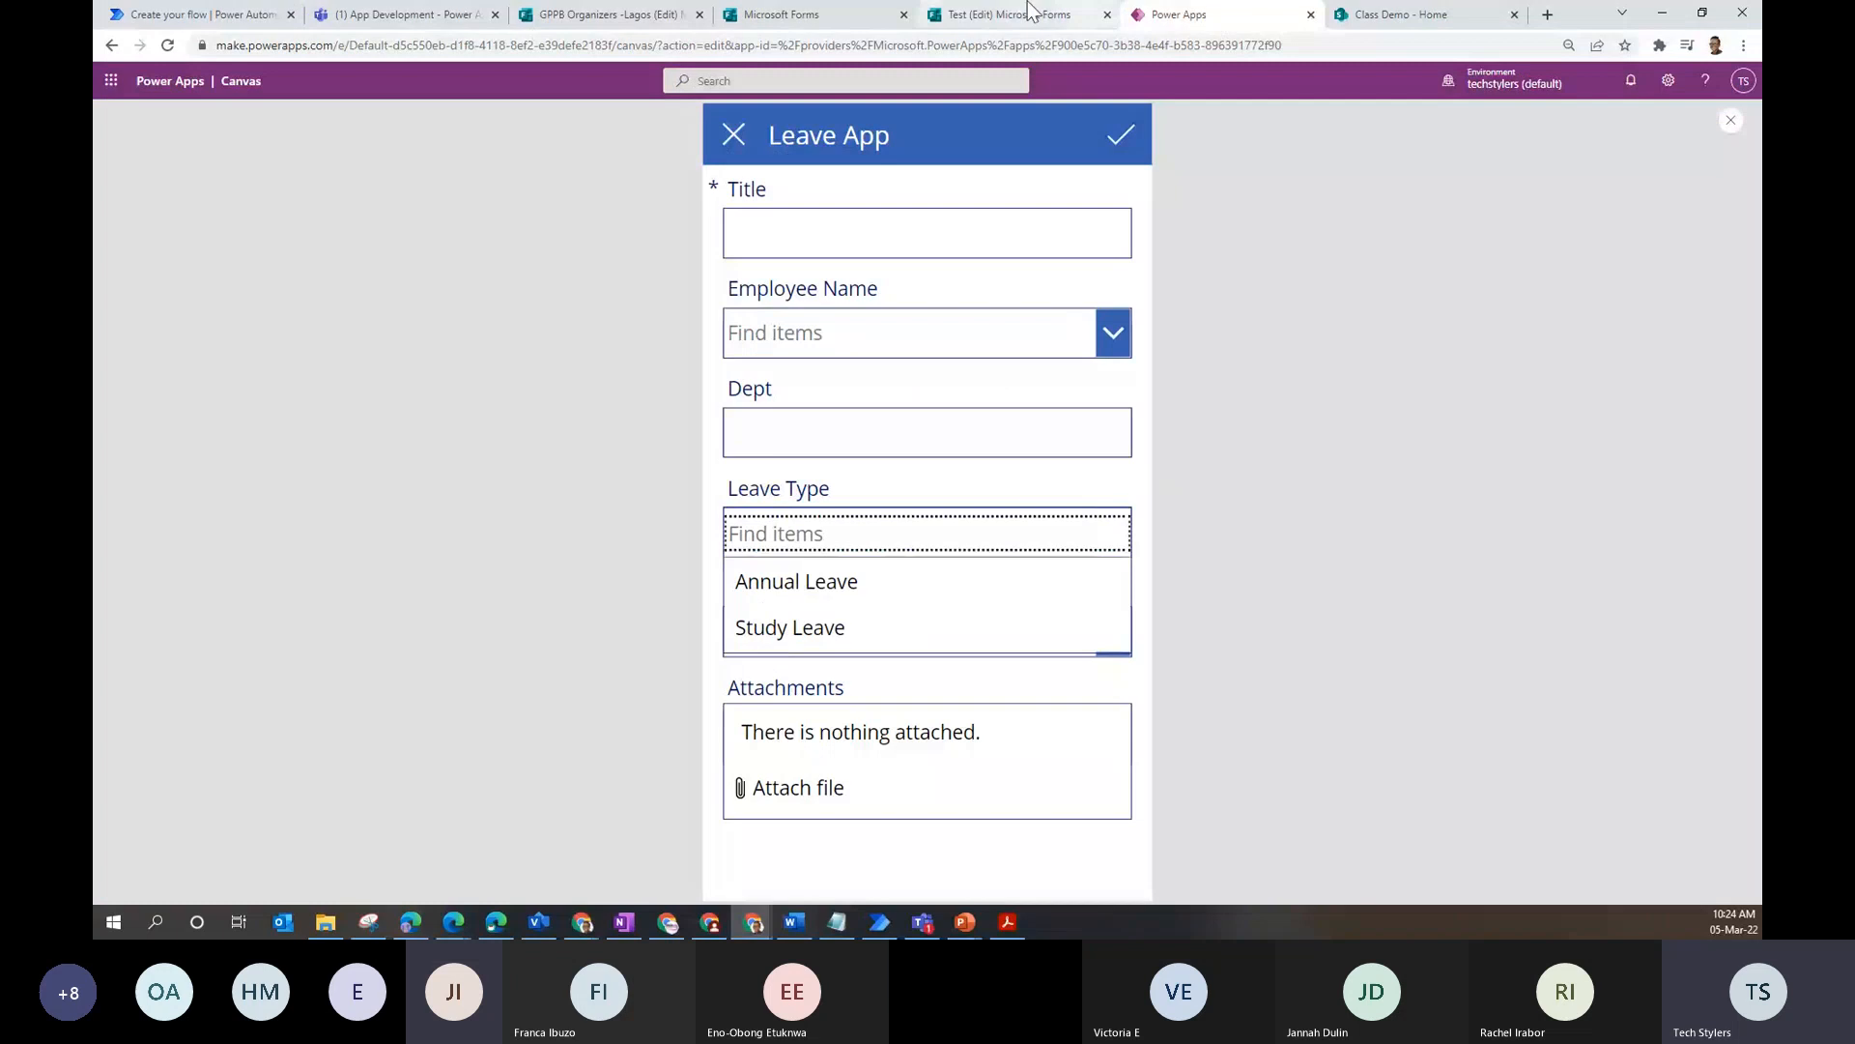
left_click(219, 13)
left_click(1536, 132)
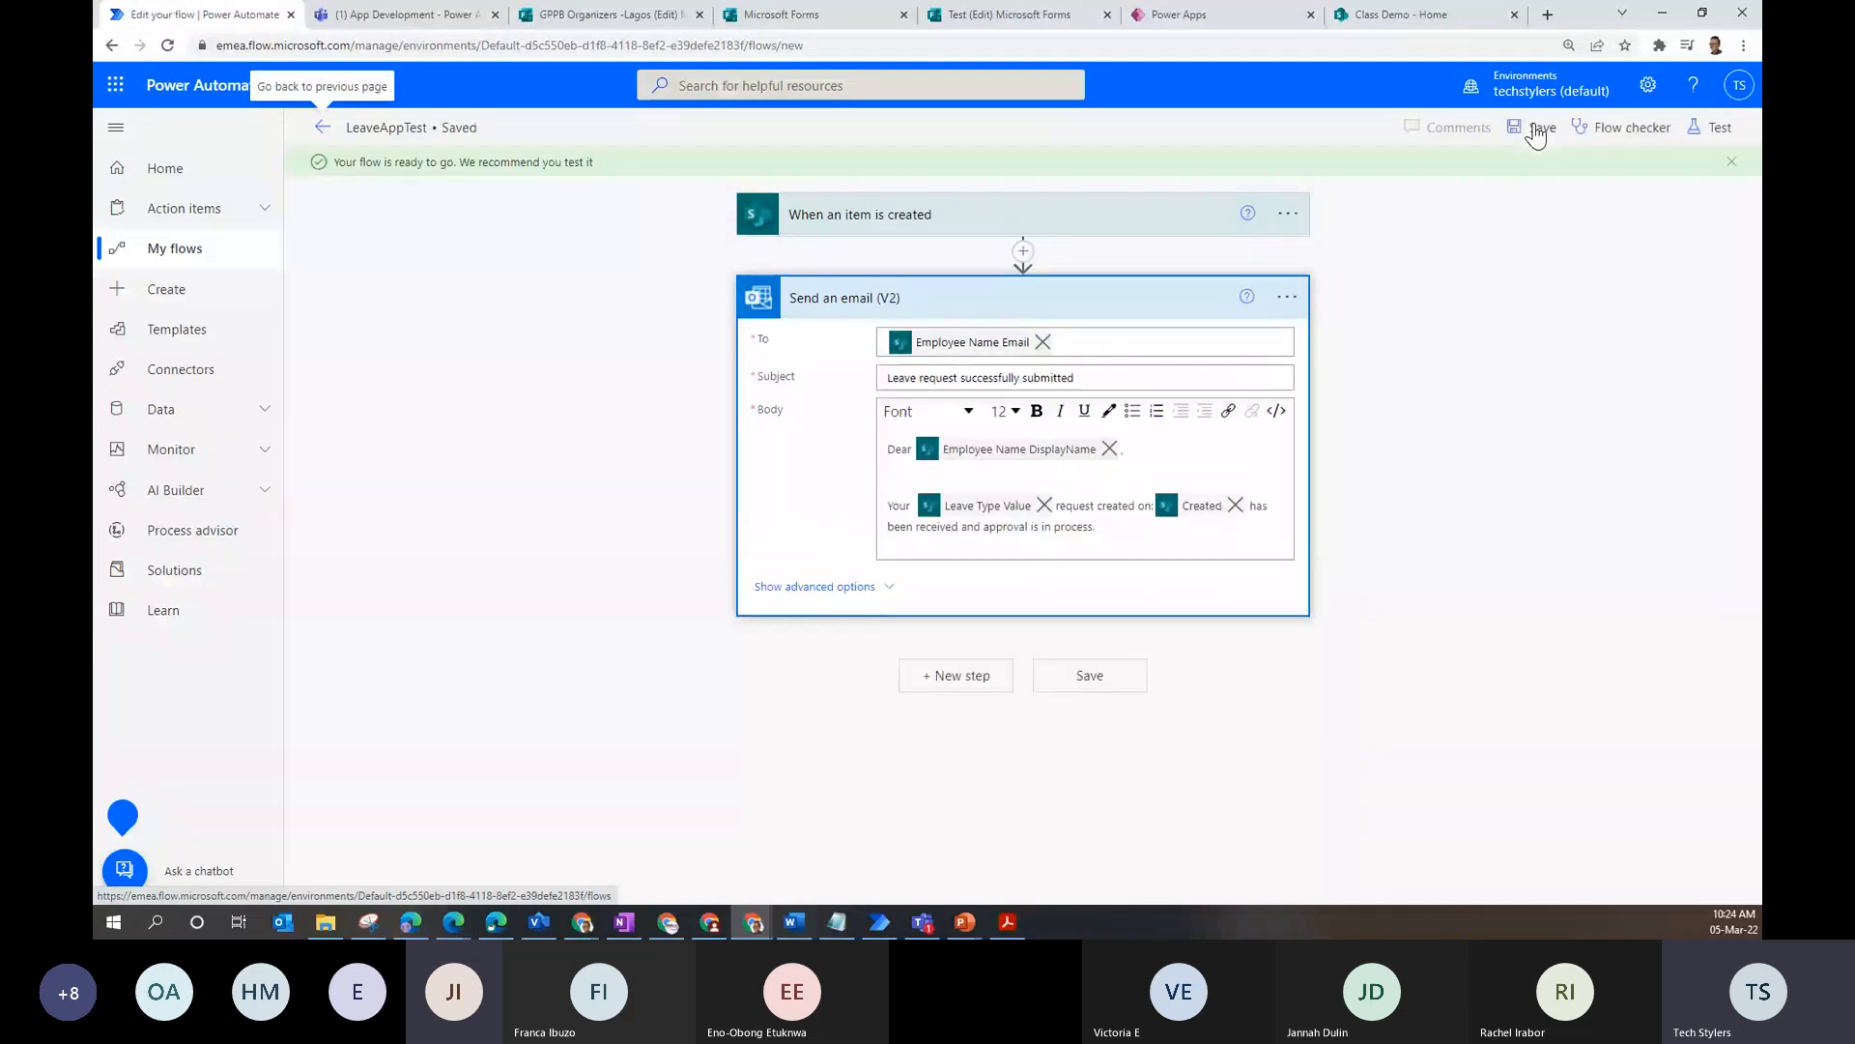
- Add a 'Start and wait for an approval' step after the email via an 'appro' search
left_click(956, 676)
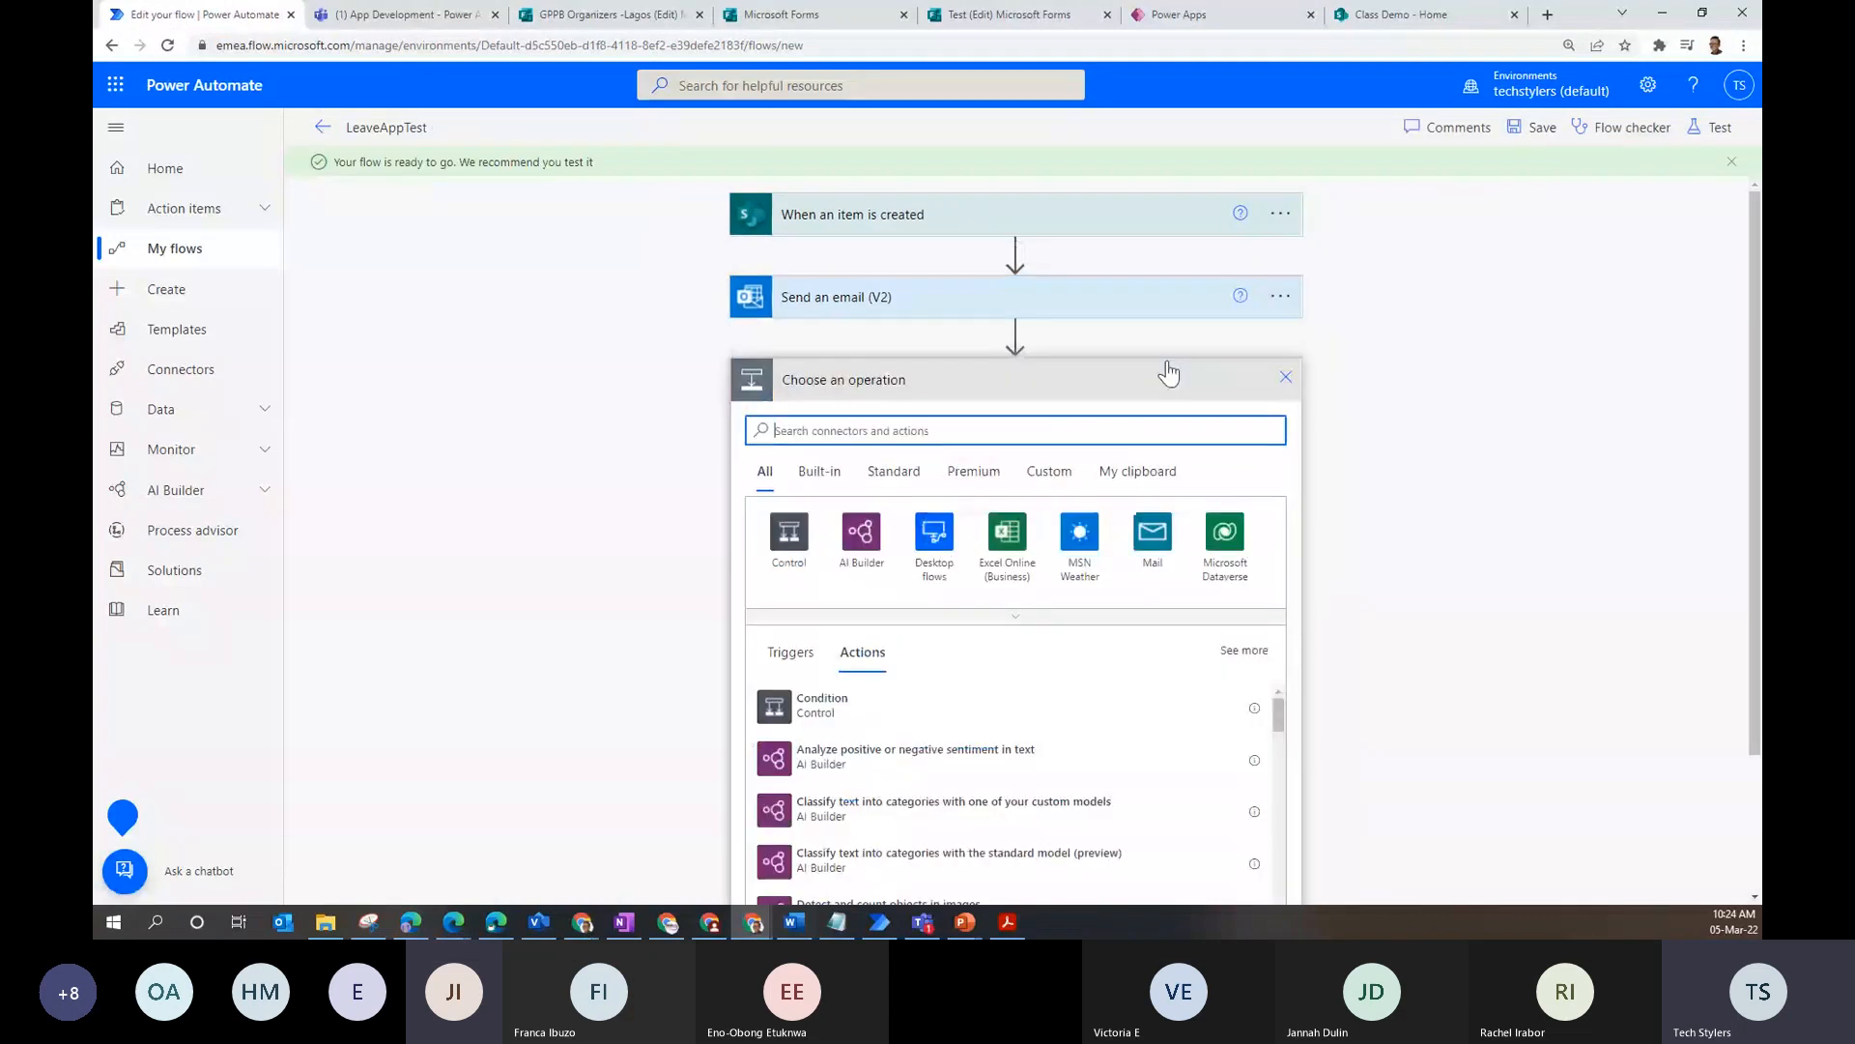
type("a")
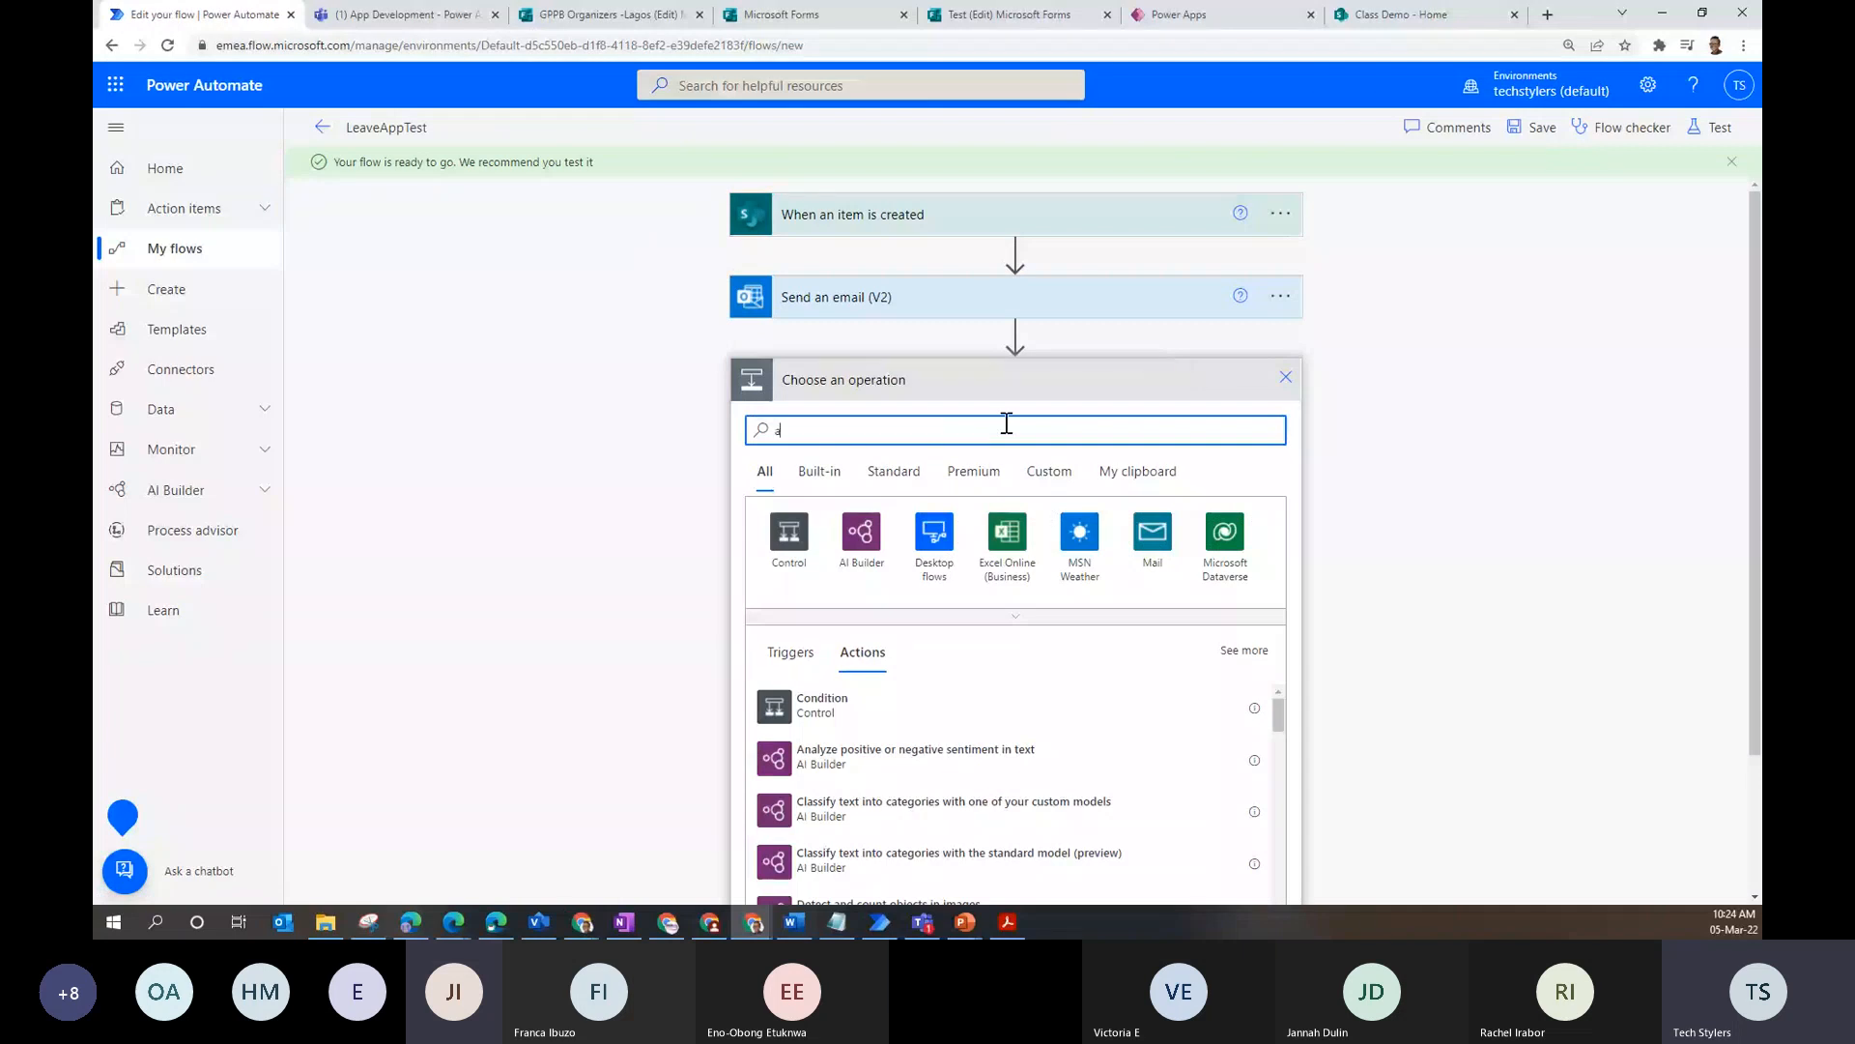
type("ppro")
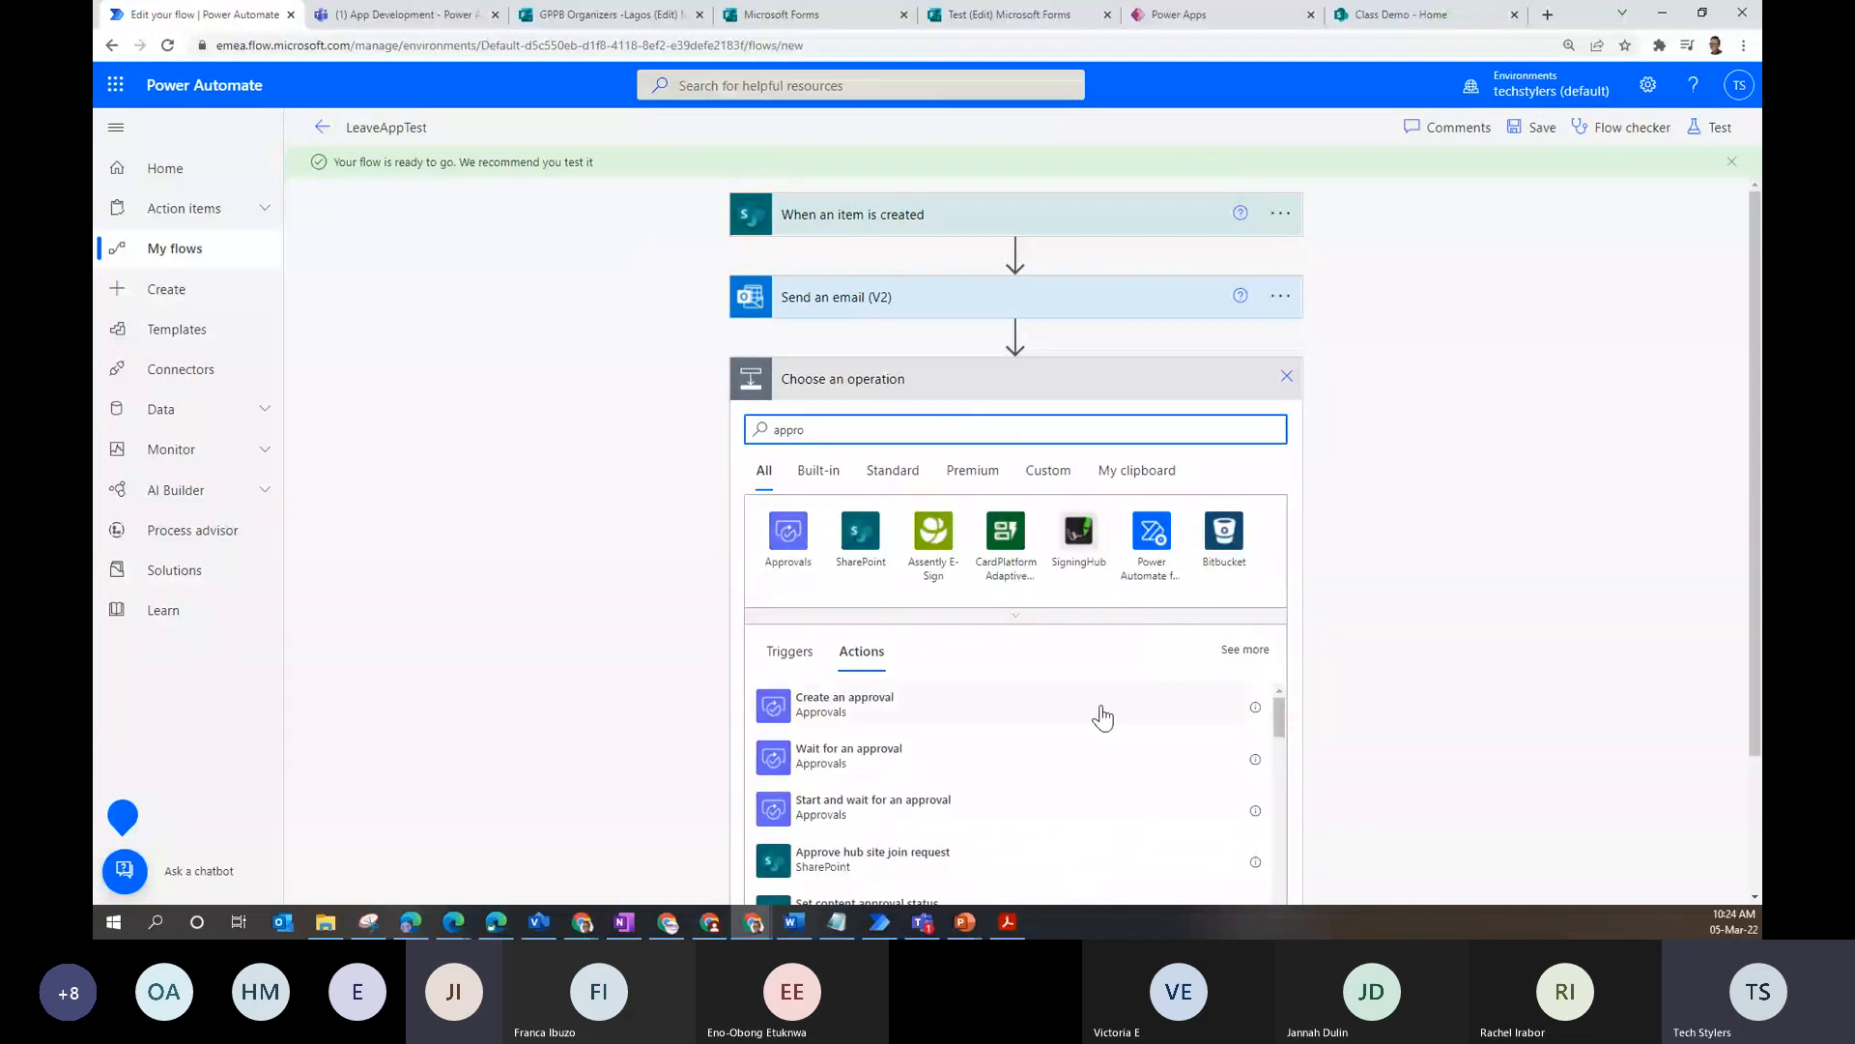
left_click(869, 802)
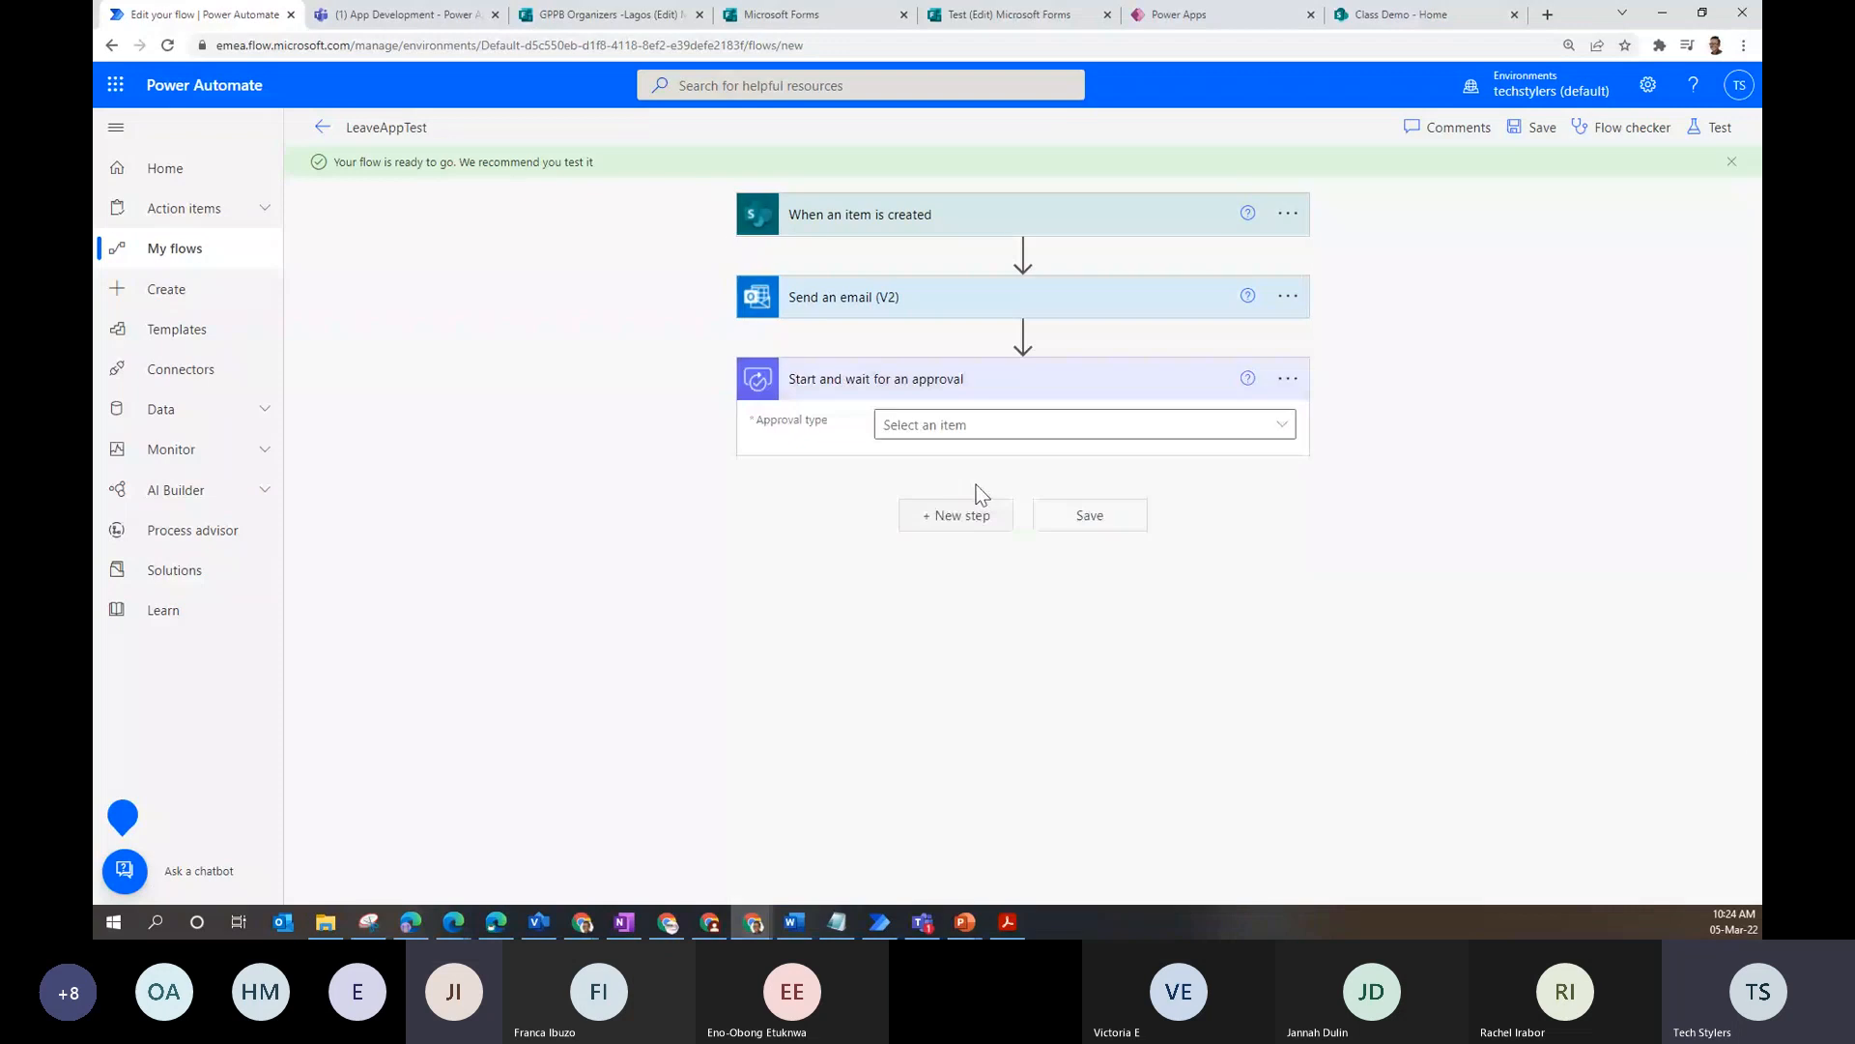
left_click(1026, 431)
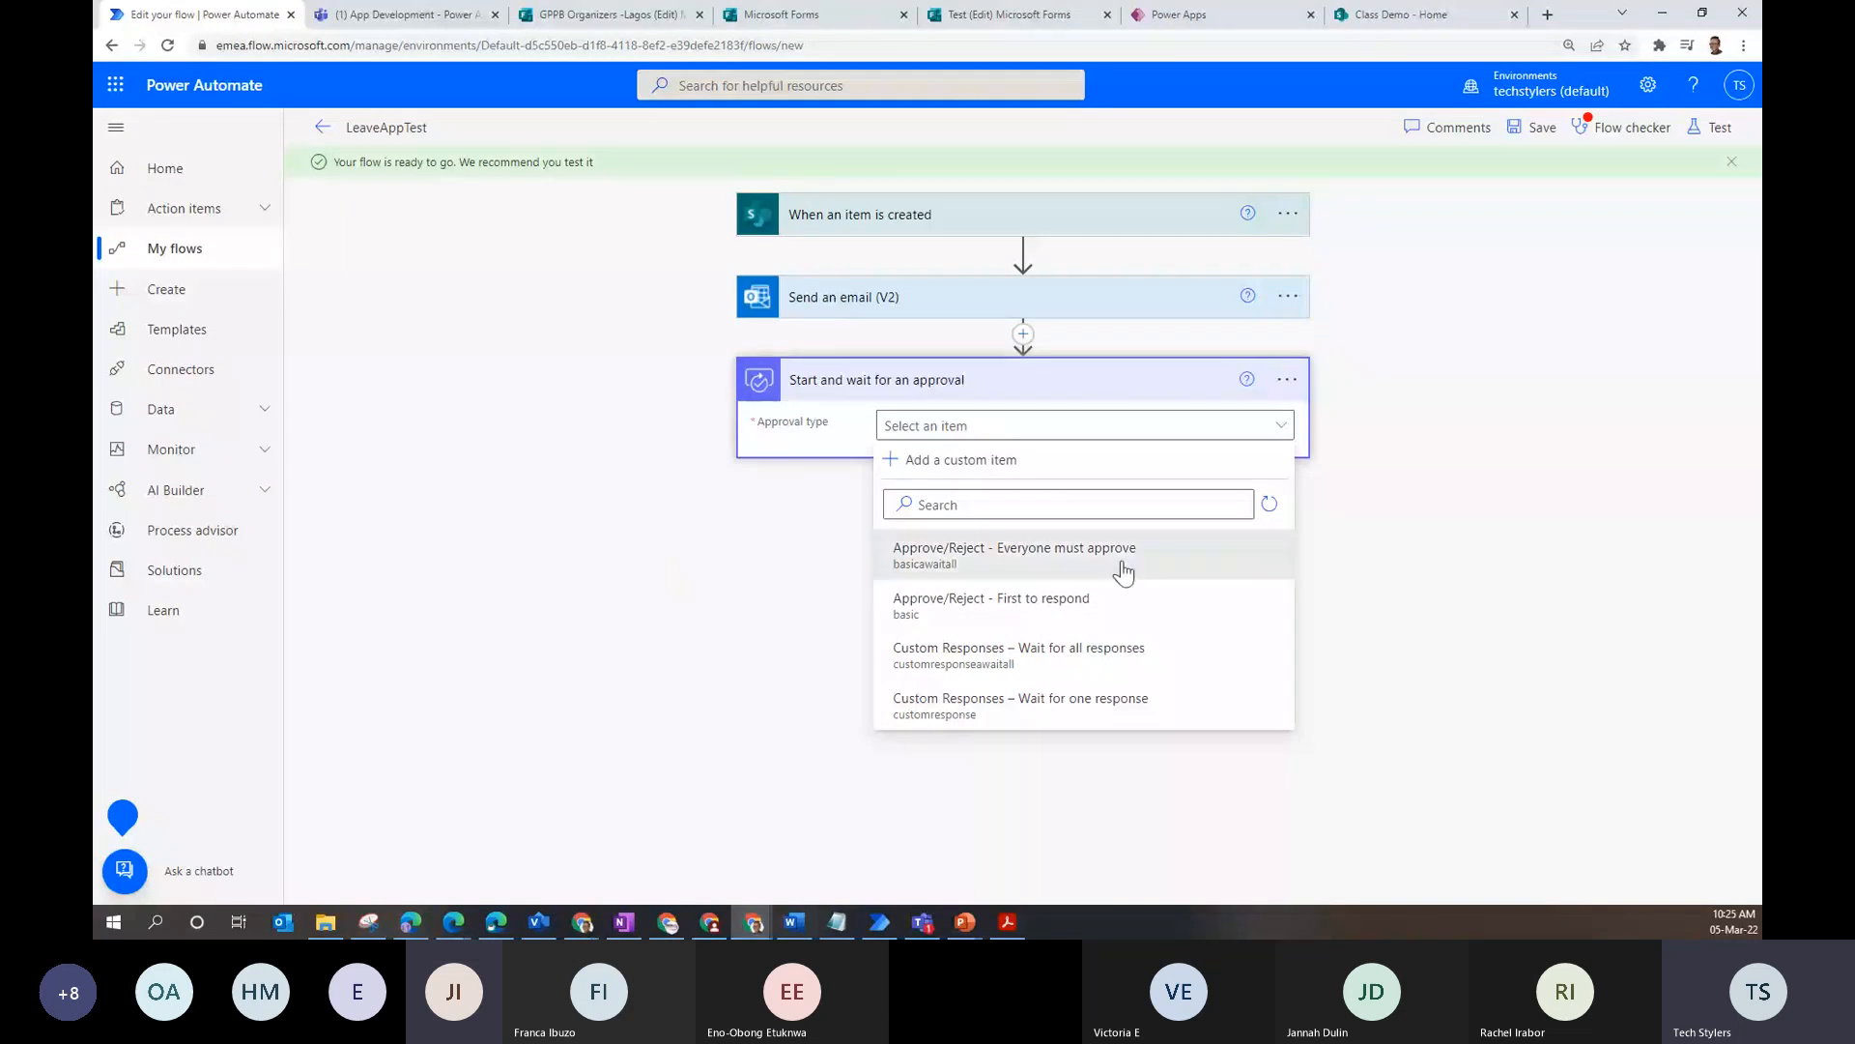
- Choose Approve/Reject - First to respond and title it 'New Leave Request from' Employee Name DisplayName
left_click(1121, 604)
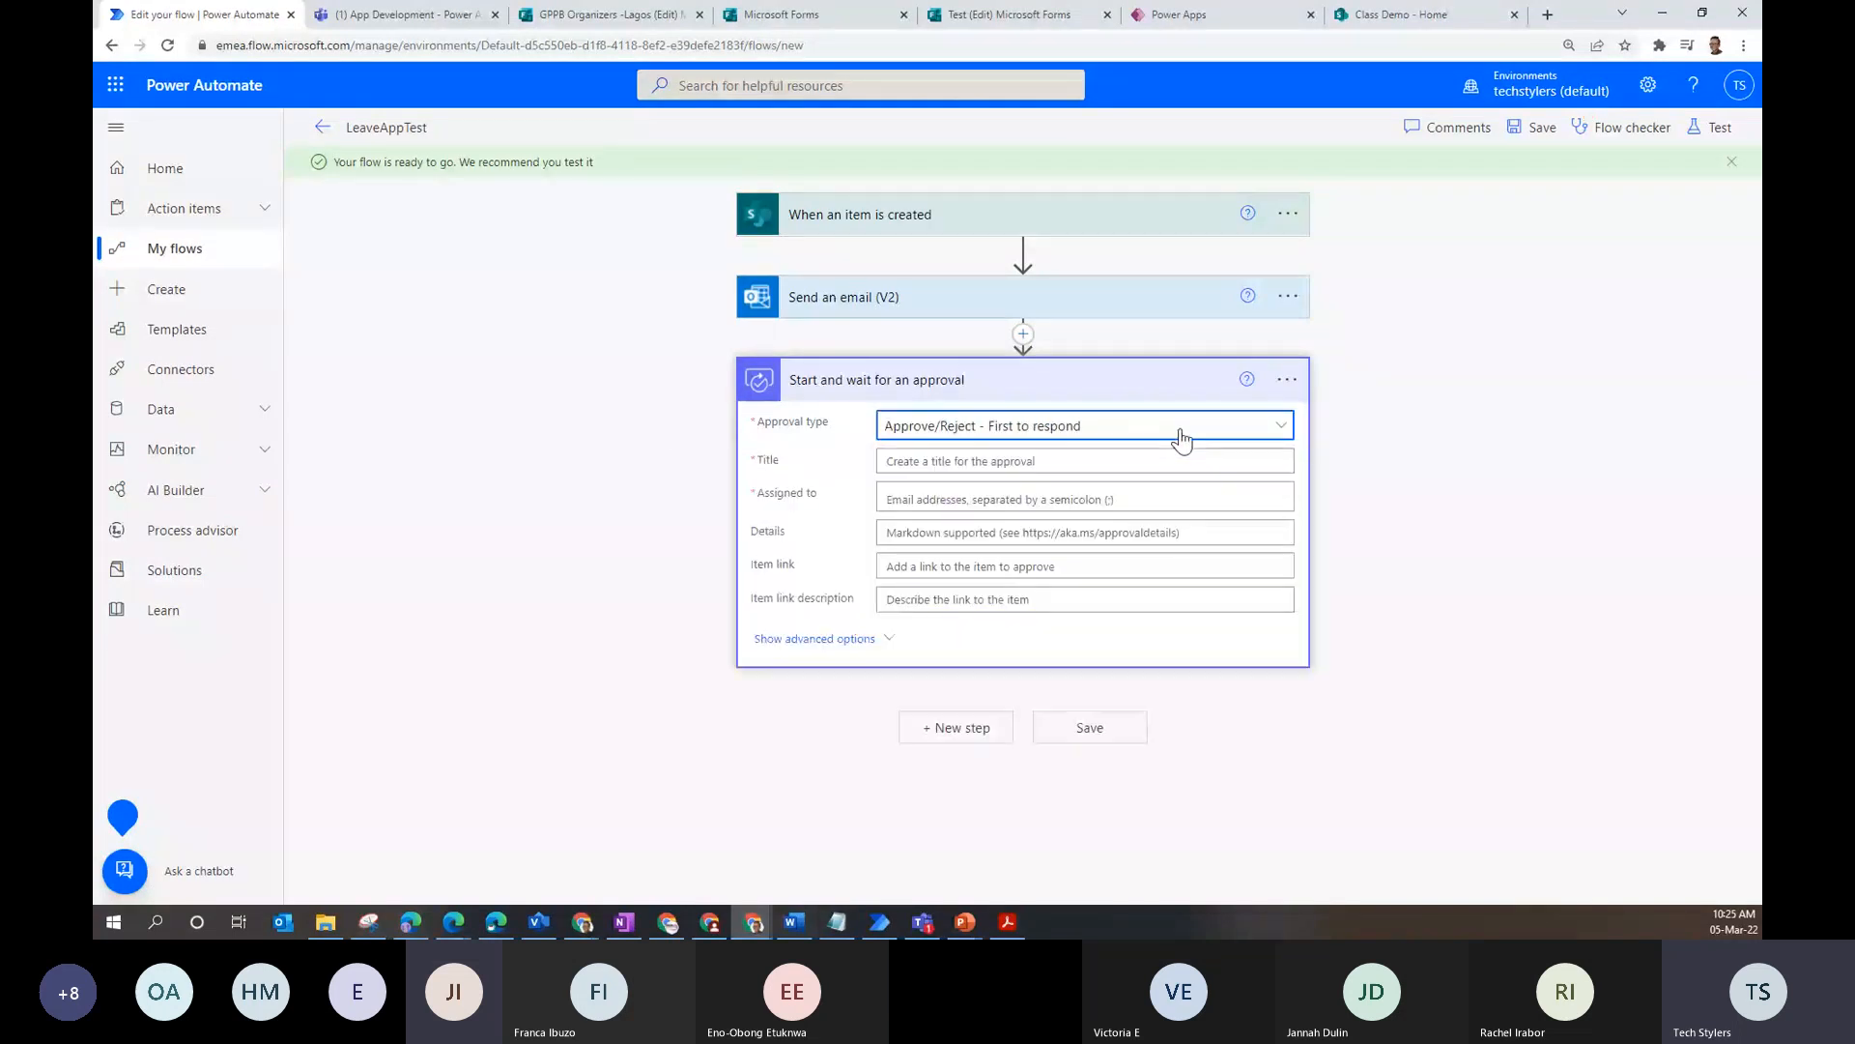
left_click(1061, 454)
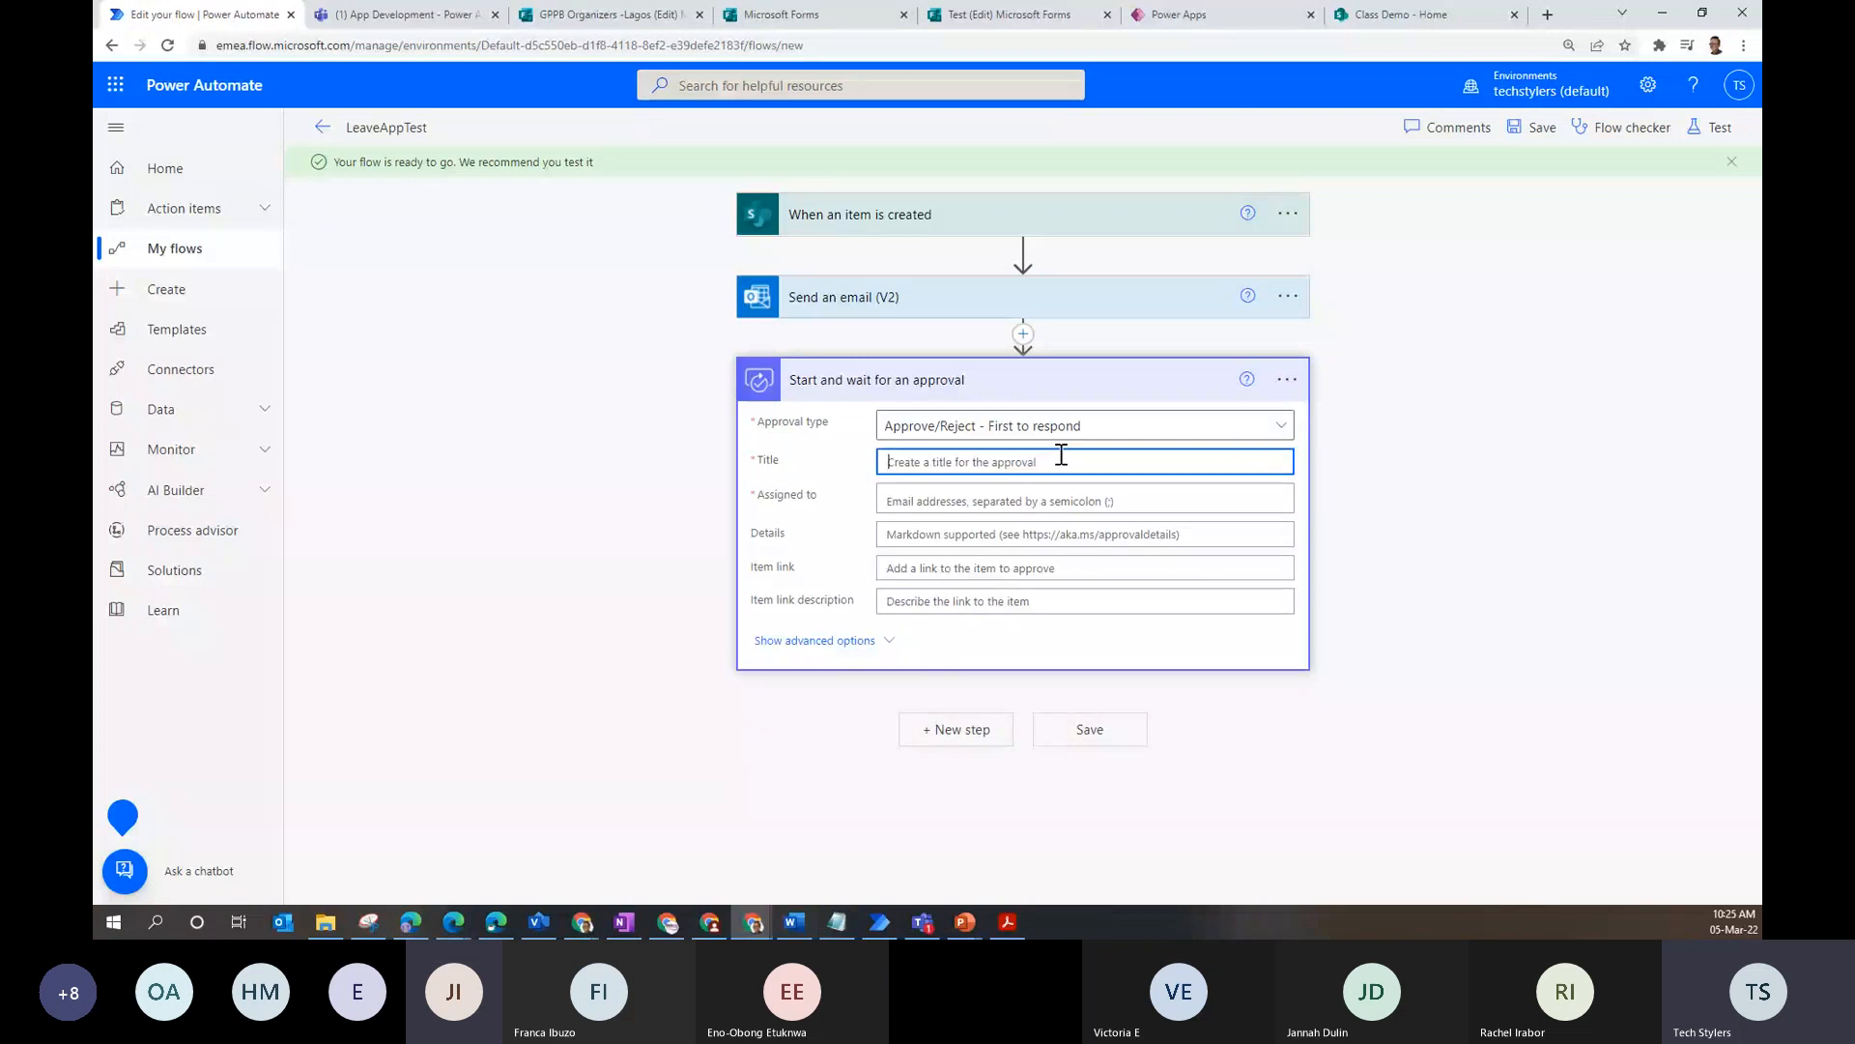
type("New aapp")
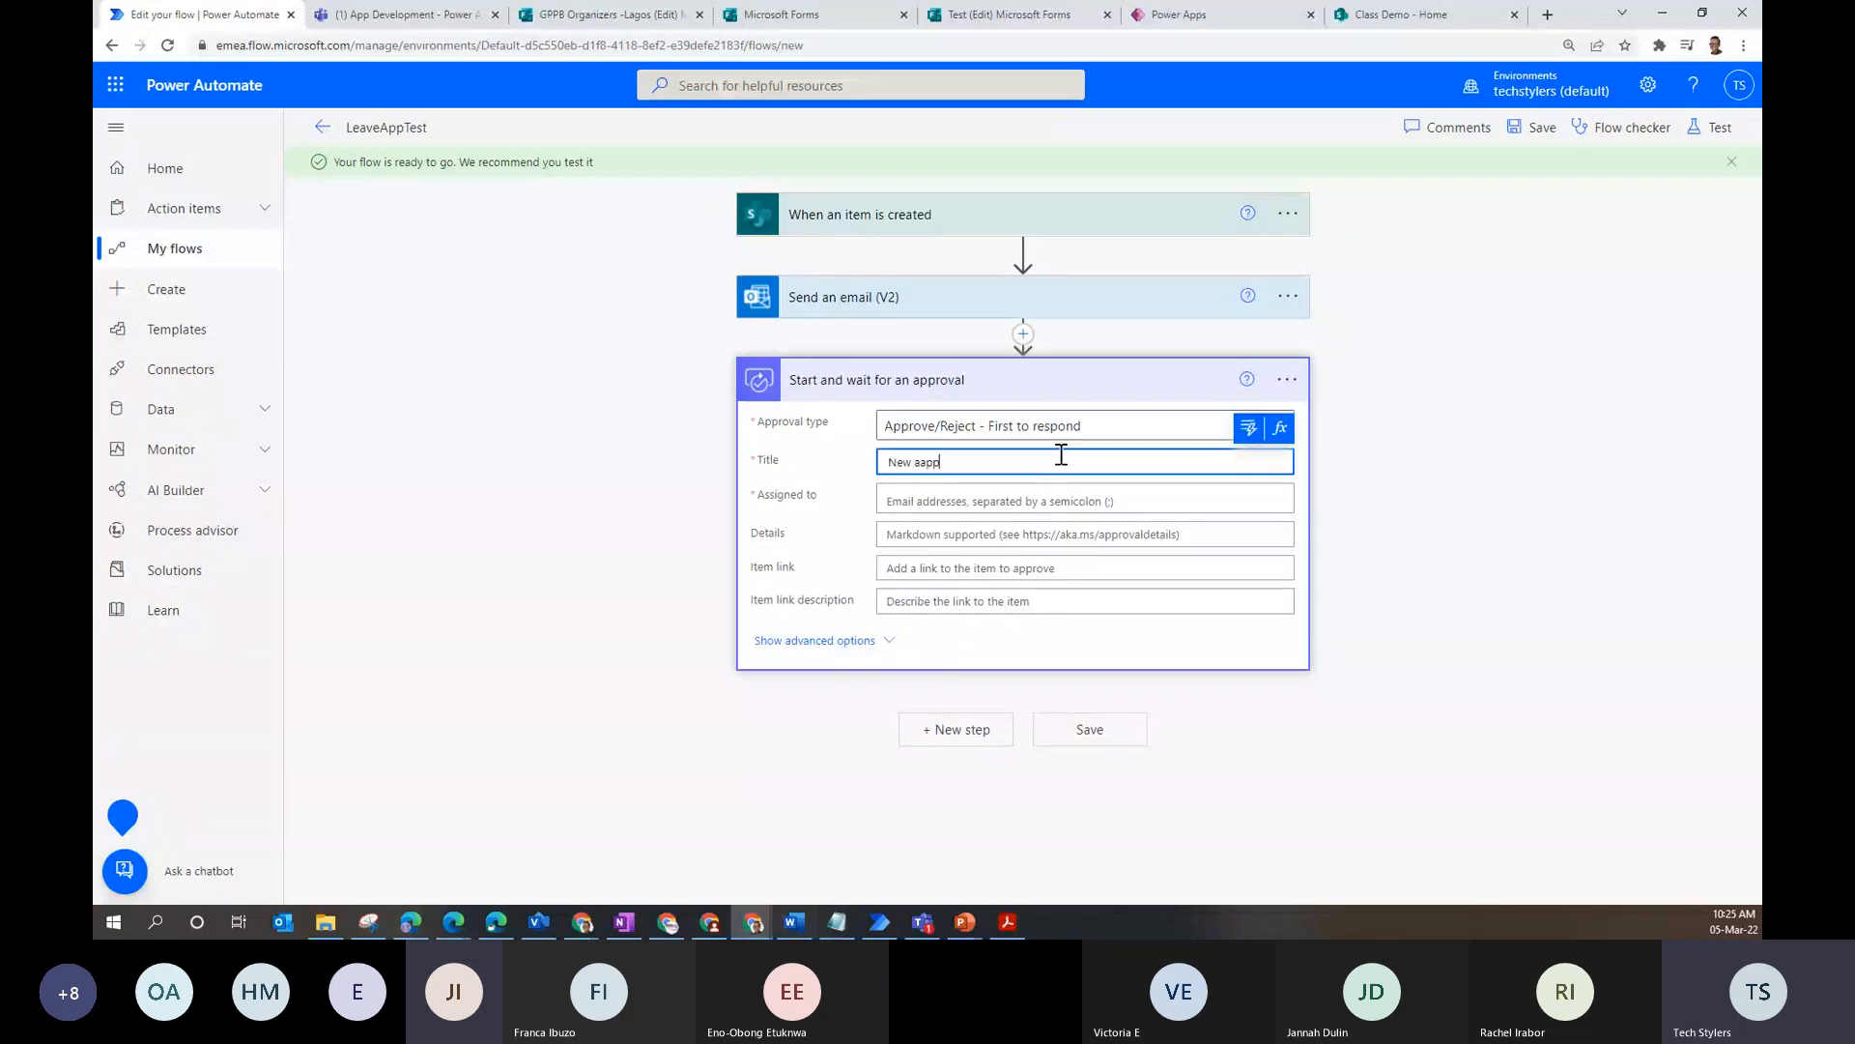
key("BackSpace")
key("BackSpace")
key("BackSpace")
type("pproval R")
type("equests")
left_click_drag(919, 462, 963, 461)
key("BackSpace")
key("BackSpace")
type("Leave")
left_click(1001, 465)
key("BackSpace")
type("from")
left_click(1254, 433)
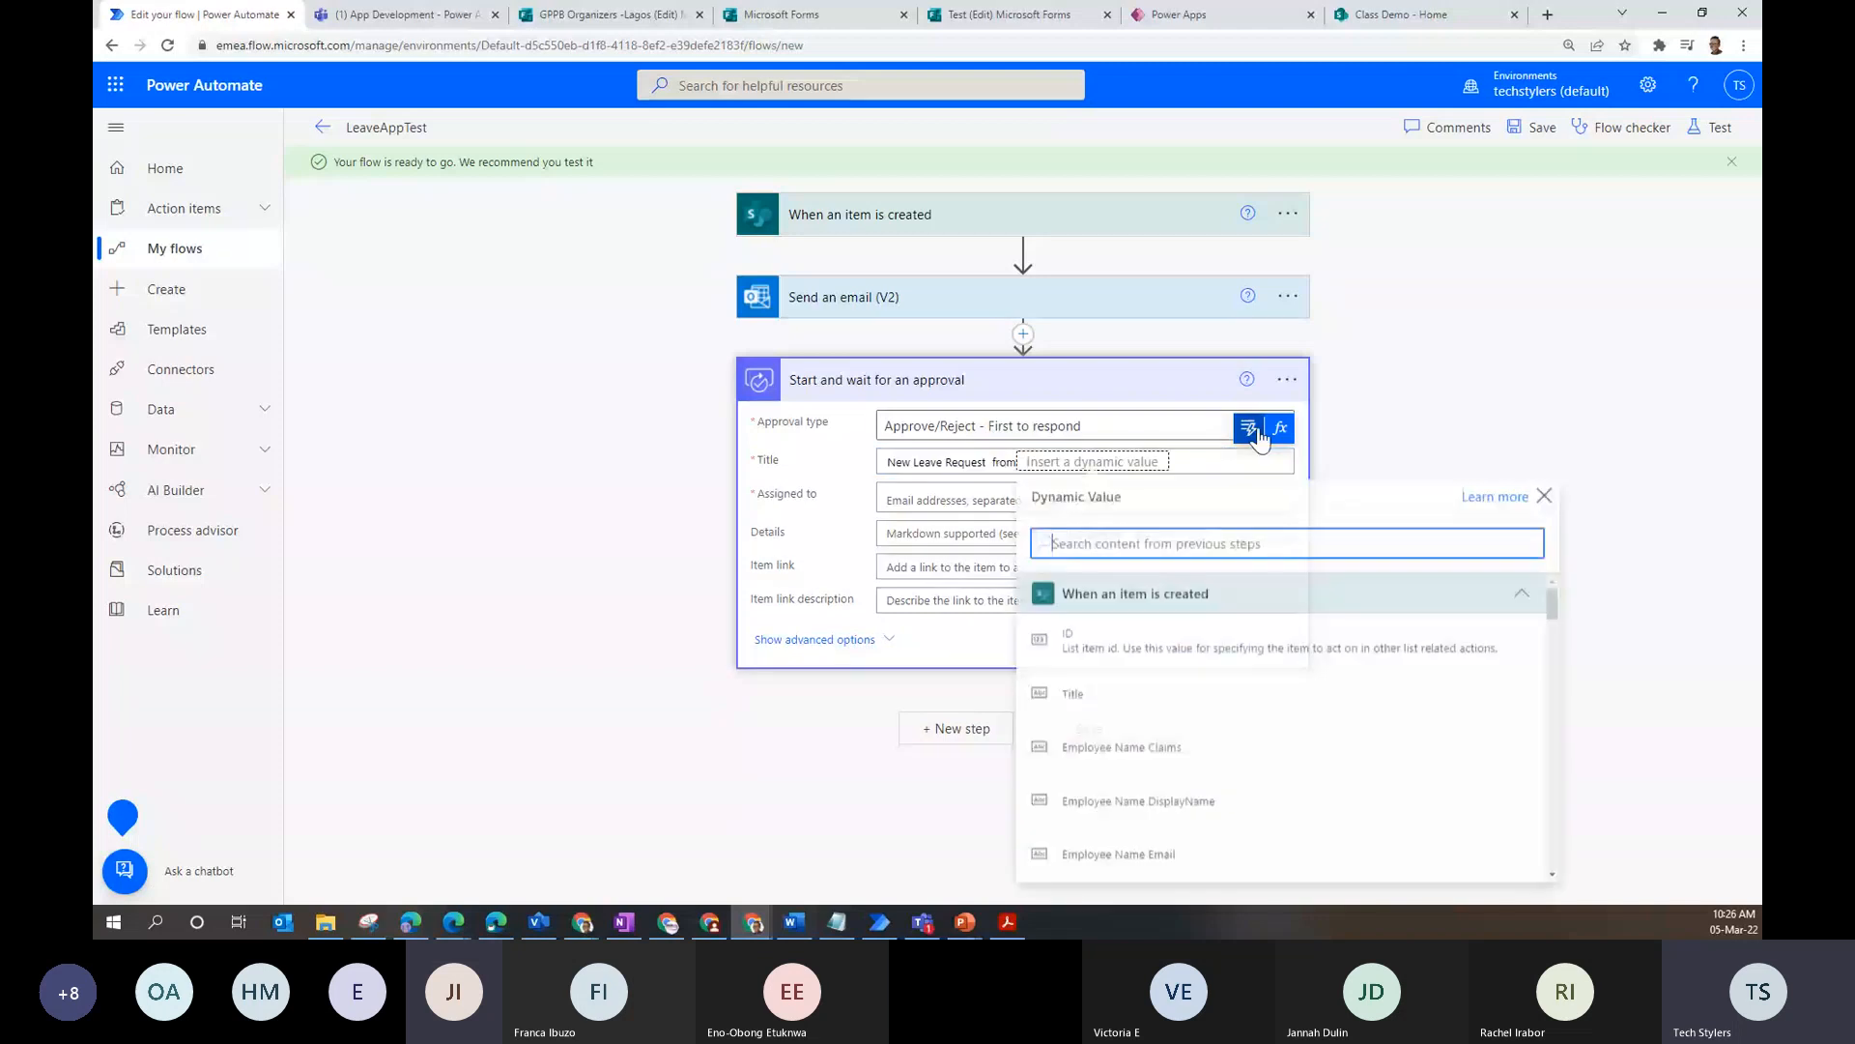
left_click(1258, 810)
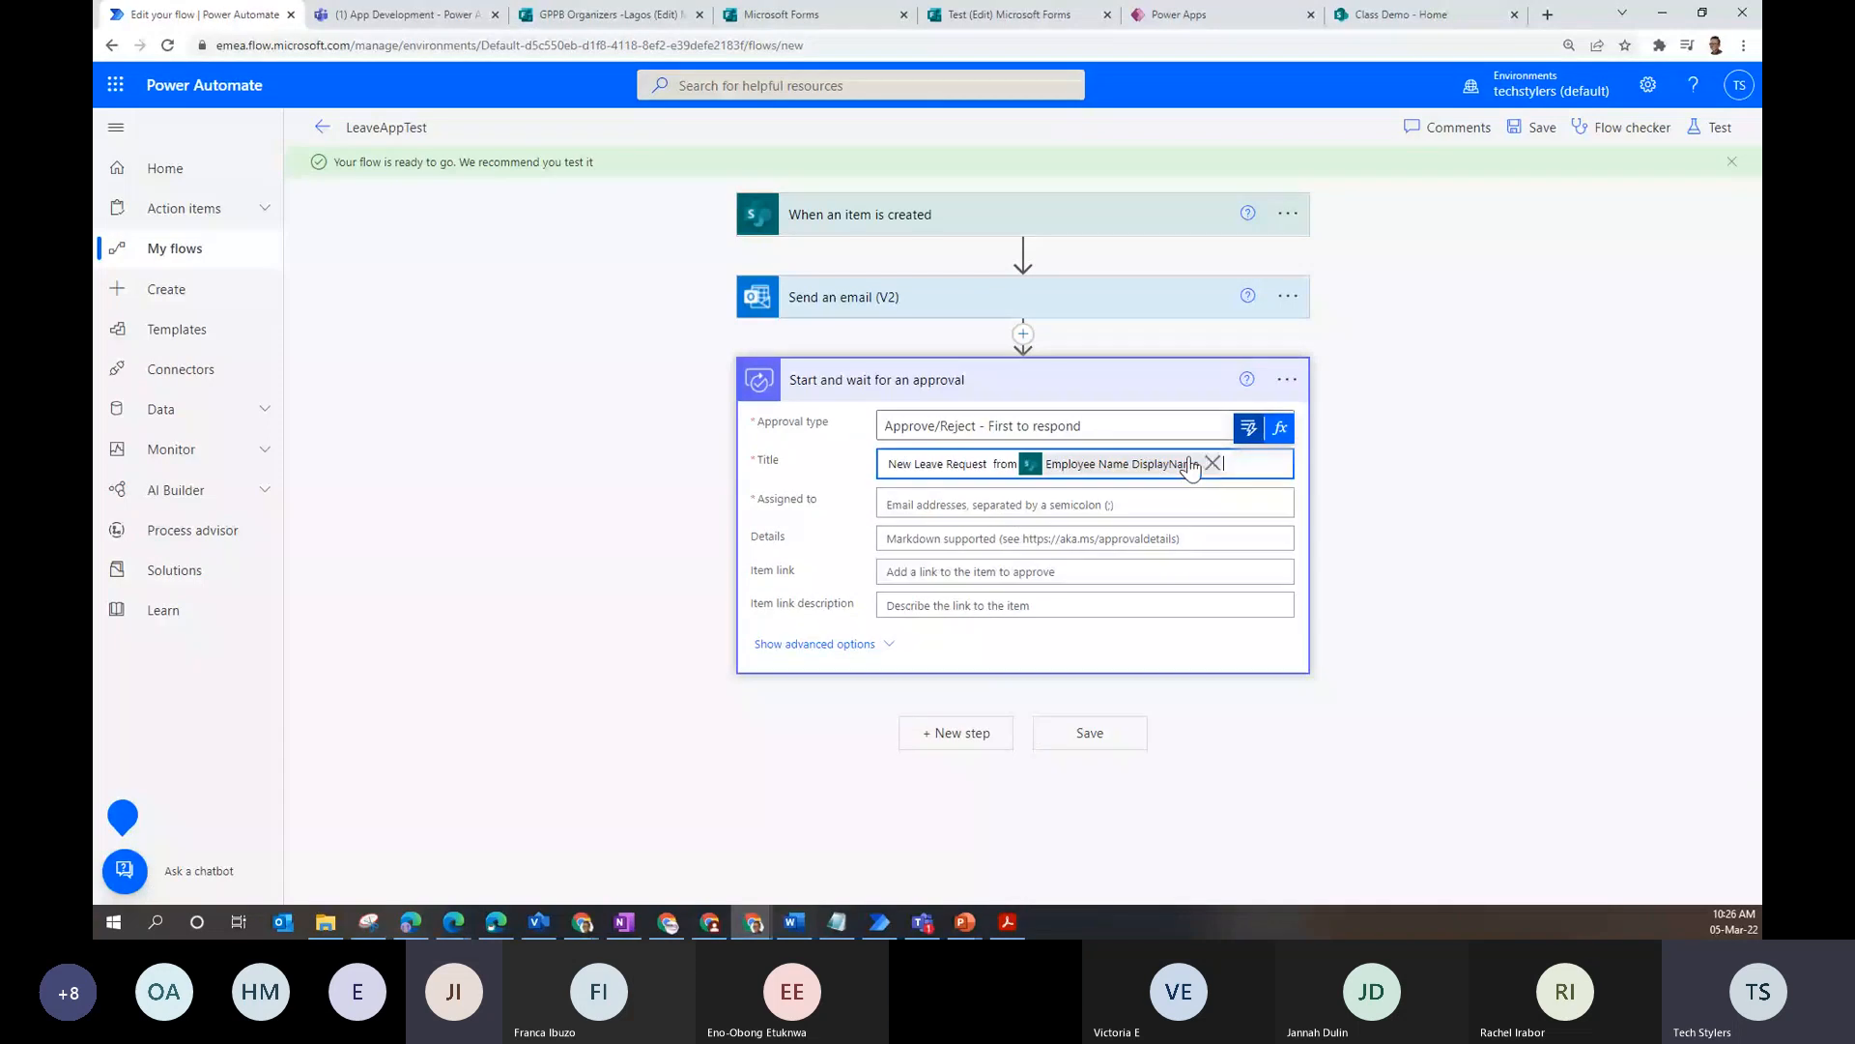
- Assign the approval to Manager Email, found with a 'mana' dynamic content search
left_click(974, 504)
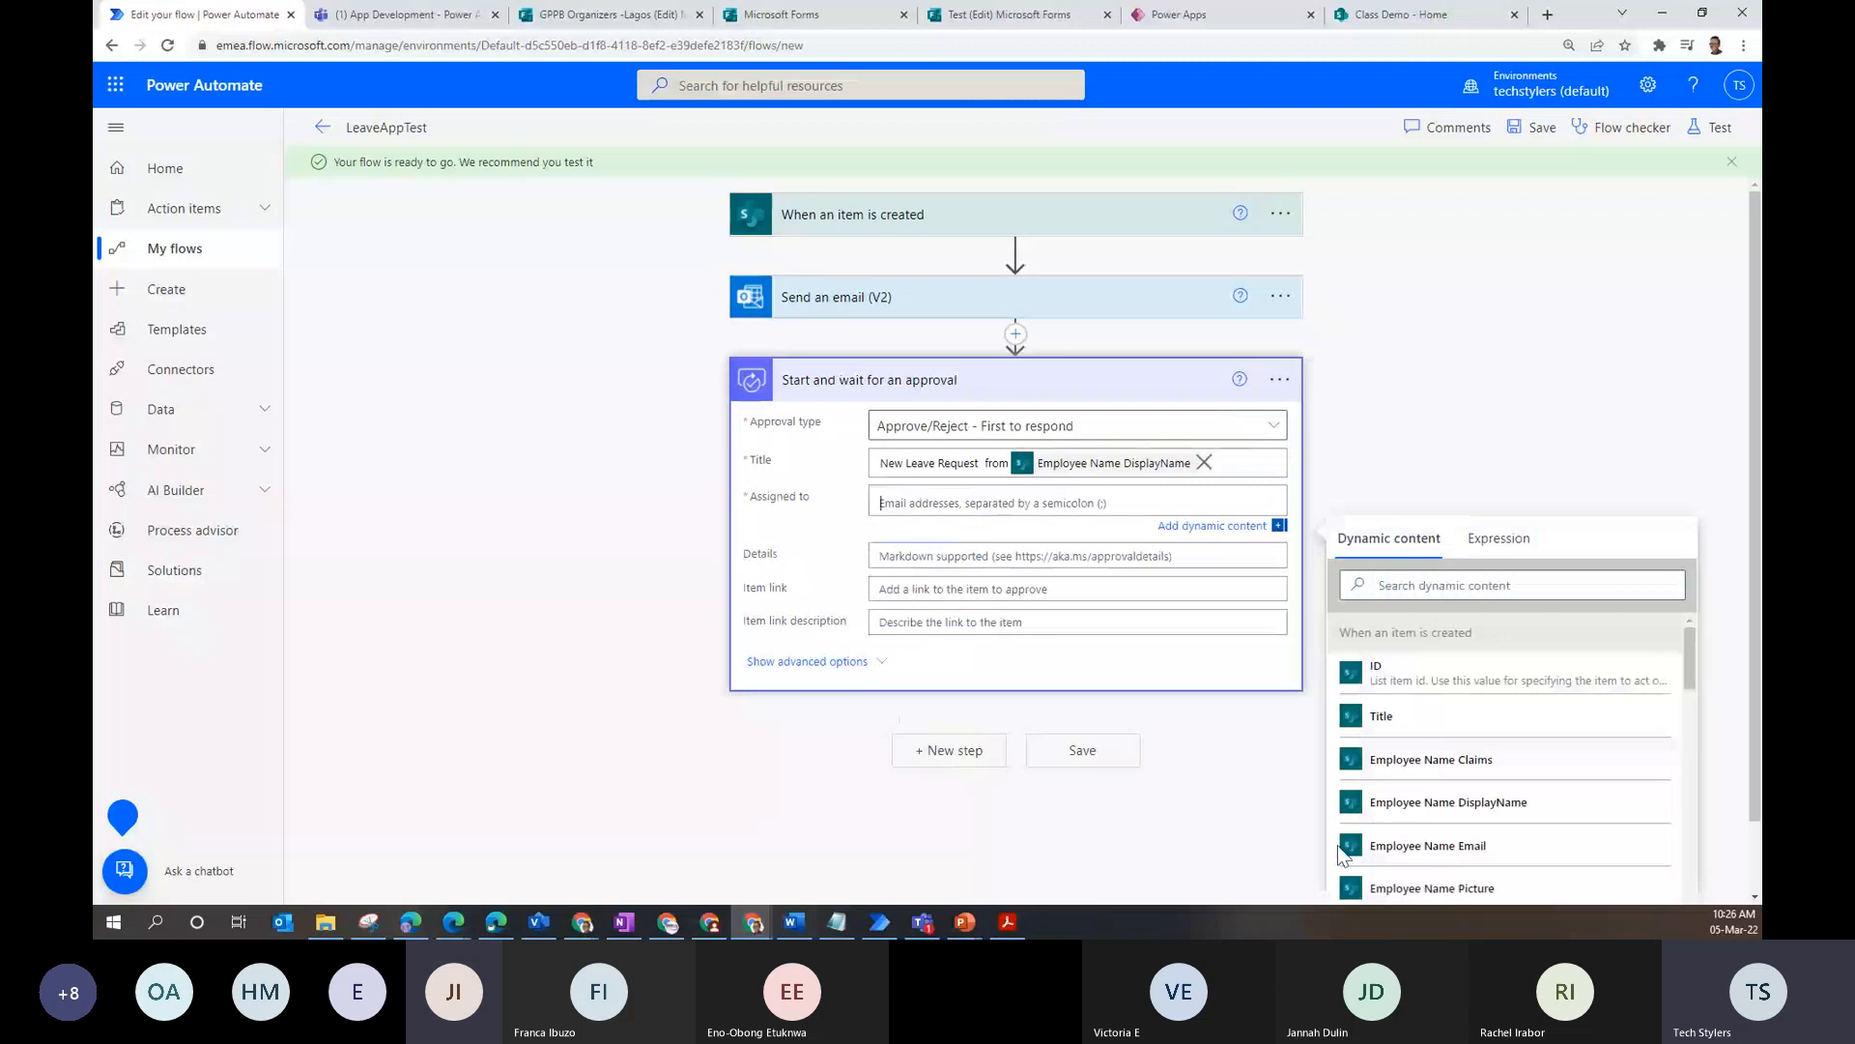
left_click(1499, 592)
type("mana")
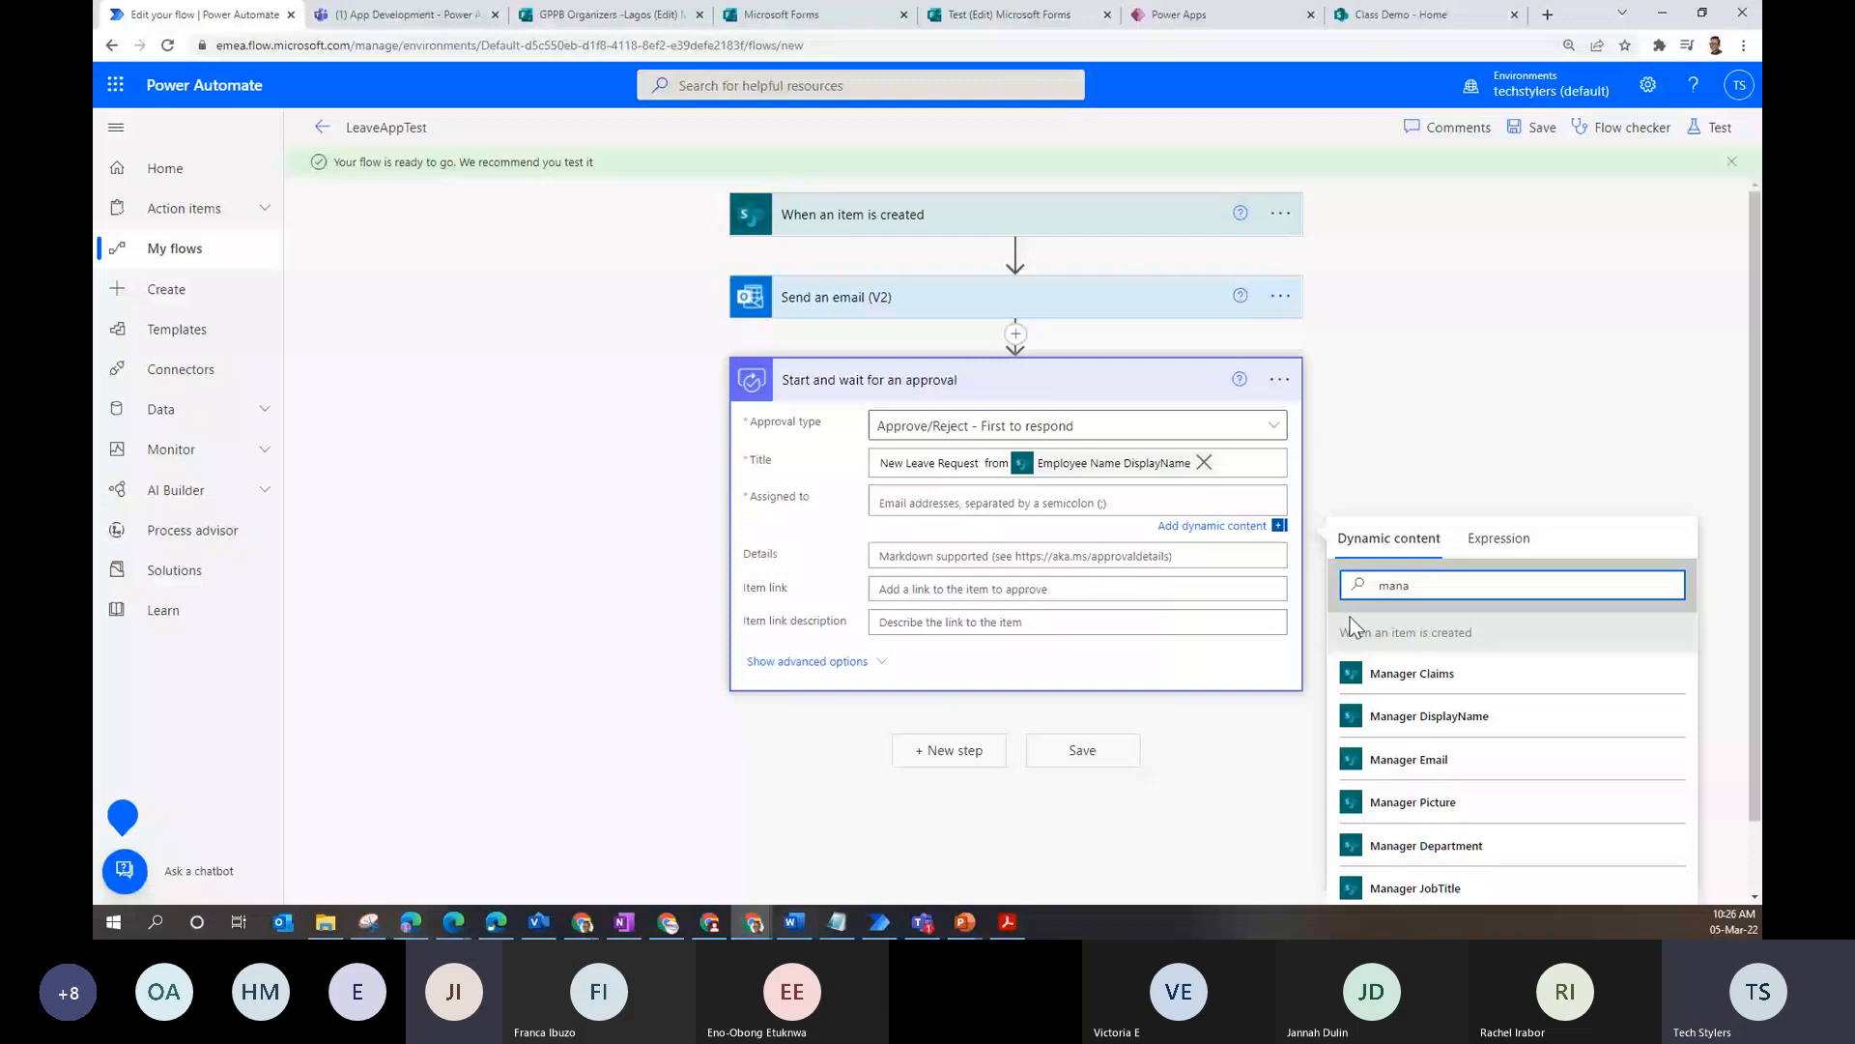
left_click(1409, 760)
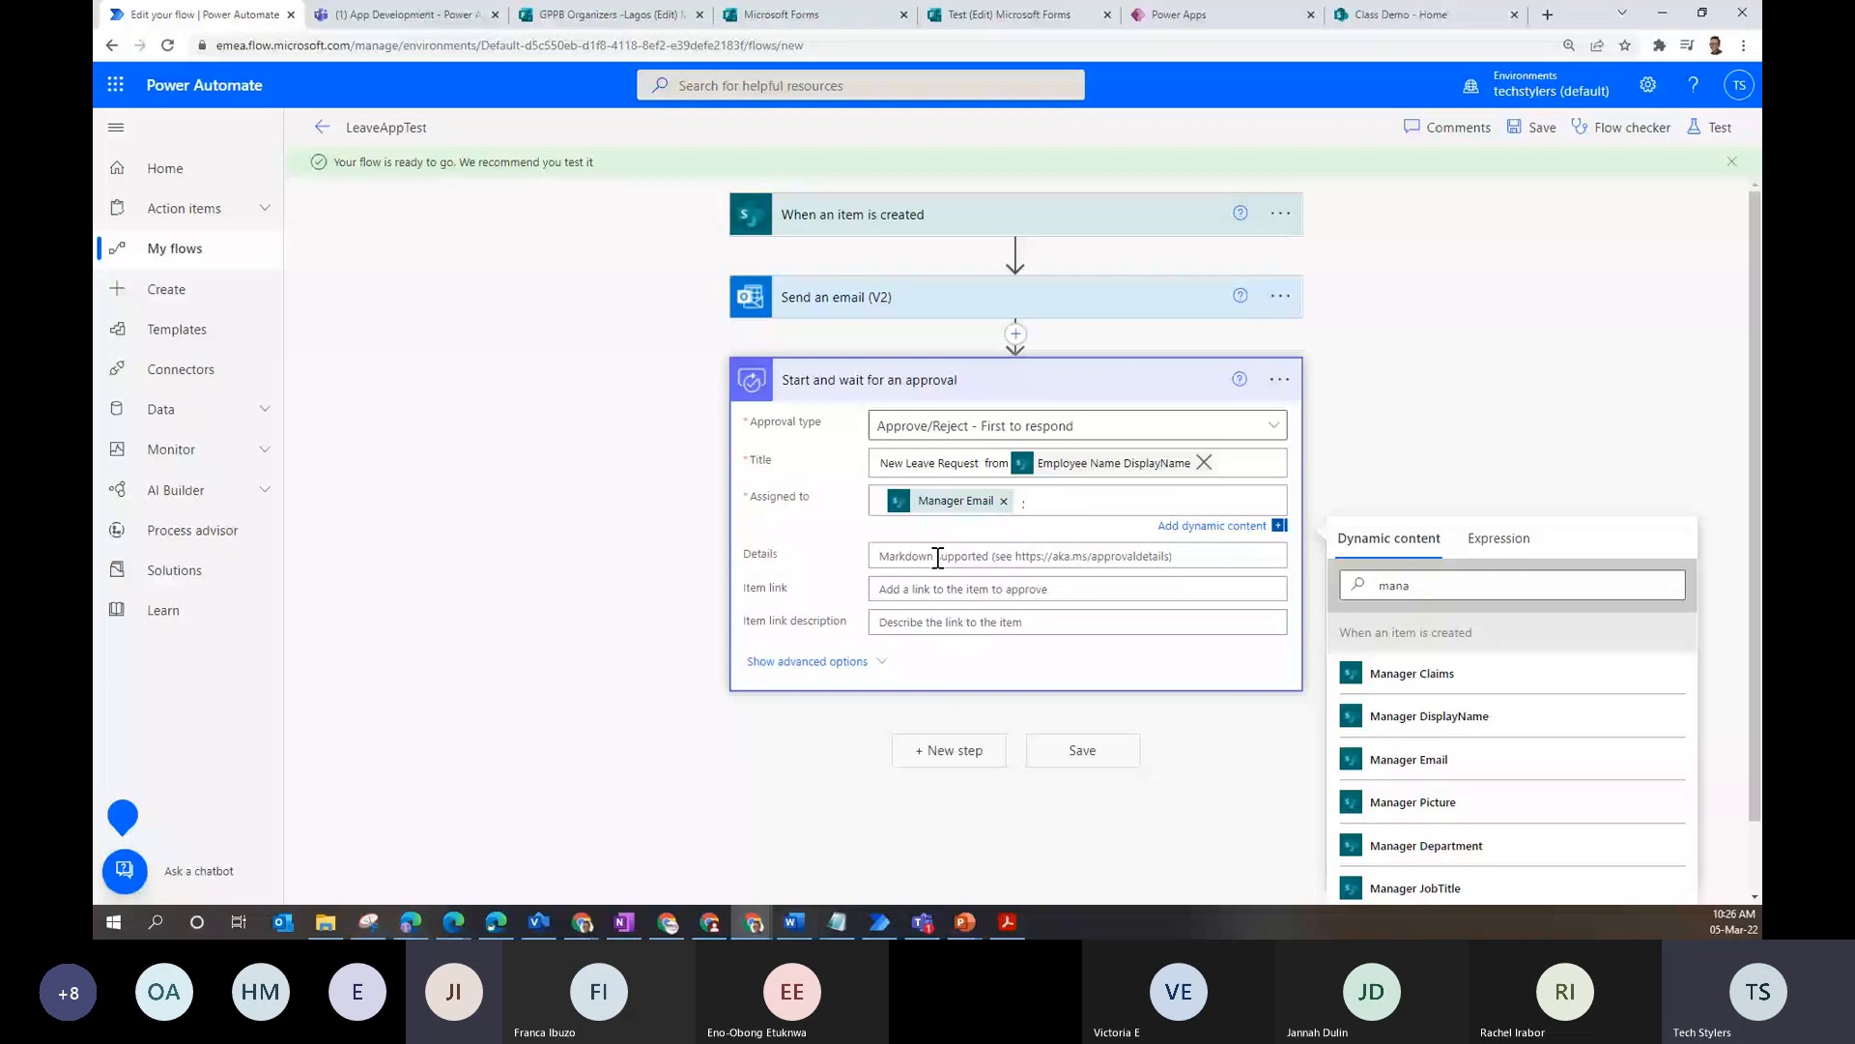
left_click(937, 558)
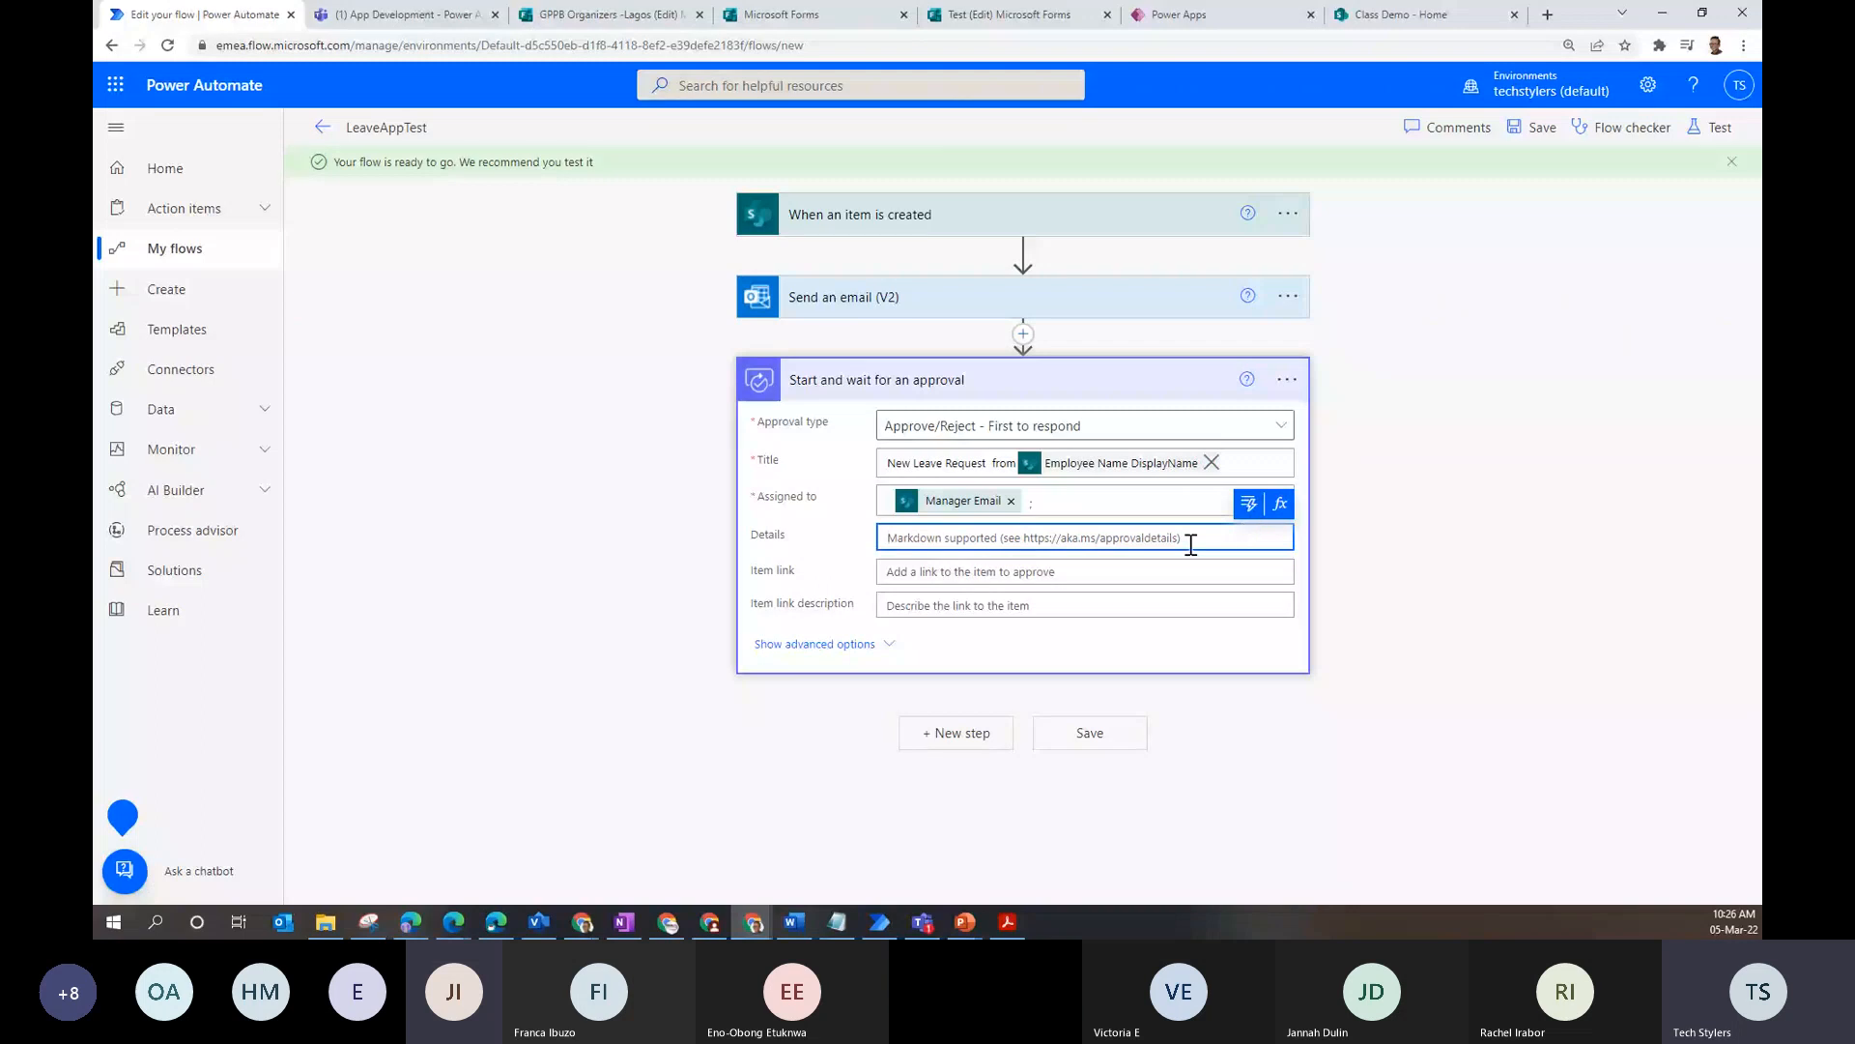
- Start the approval Details with 'Dear,' followed by Manager DisplayName dynamic content
key("ctrl+v")
key("Return")
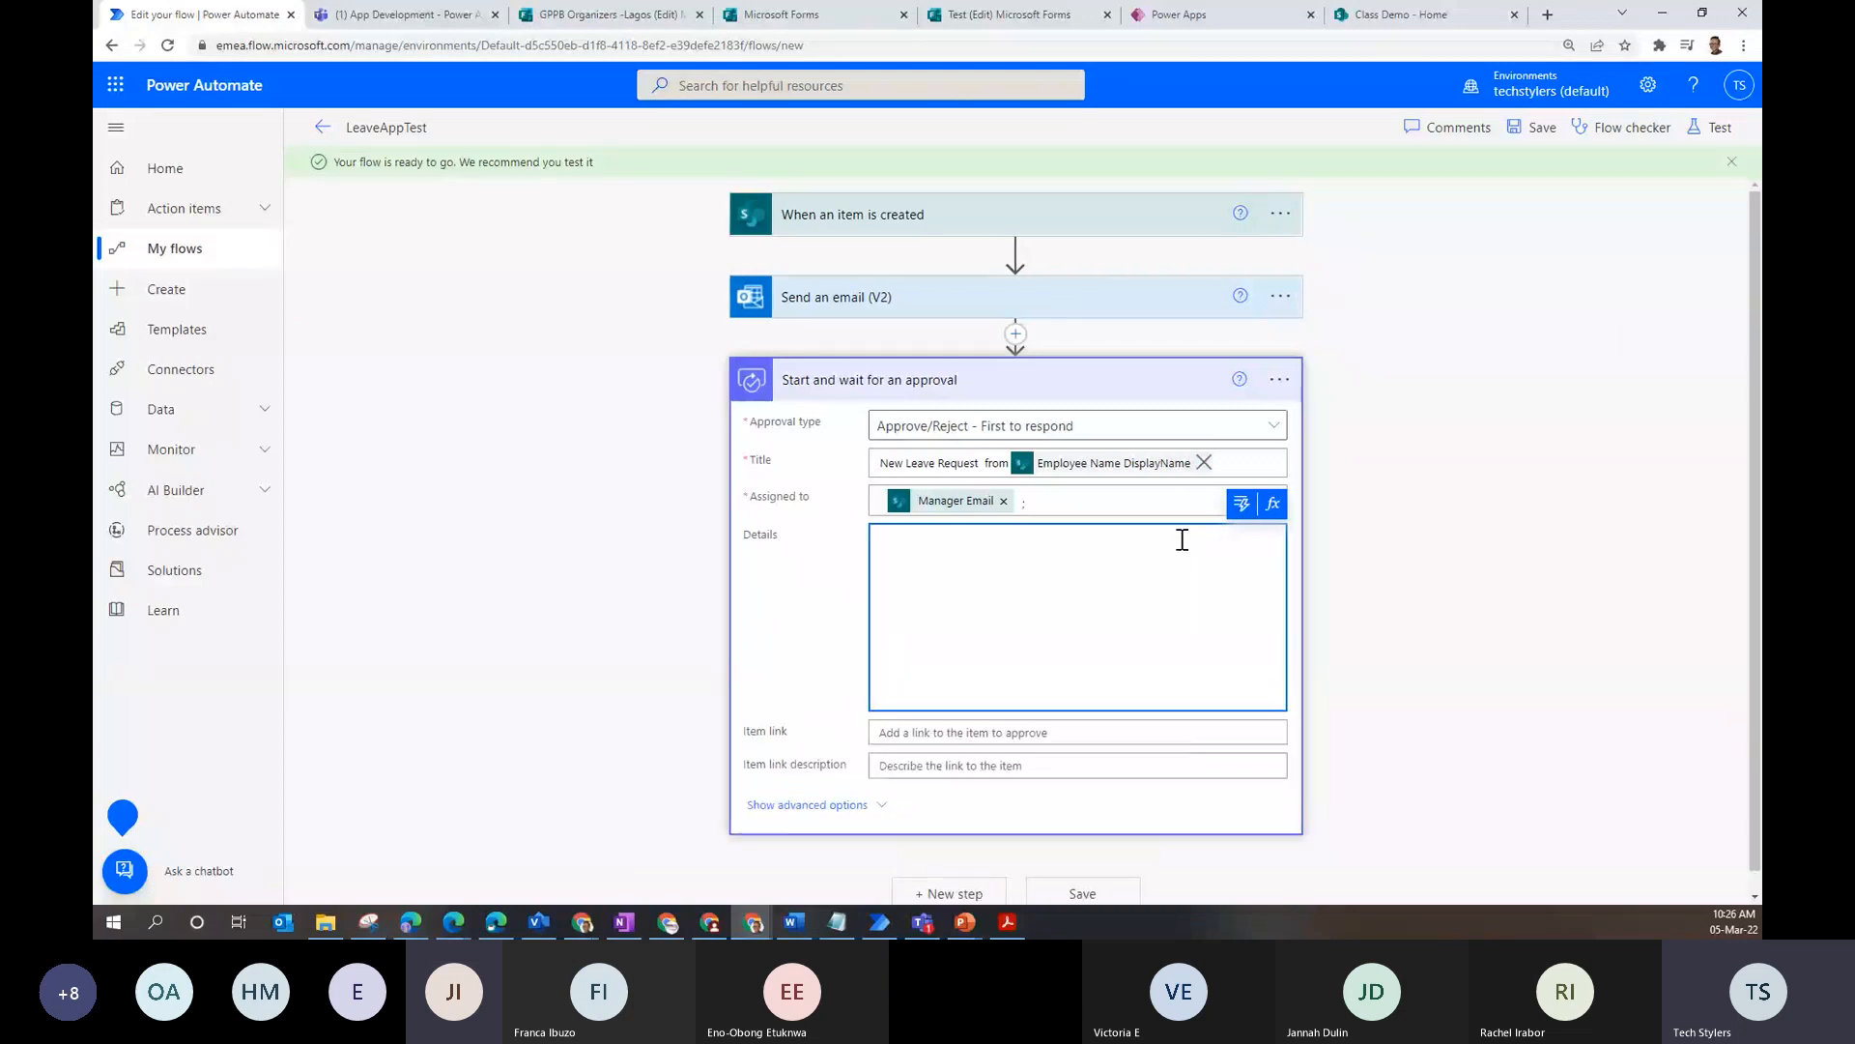
type("Dear,")
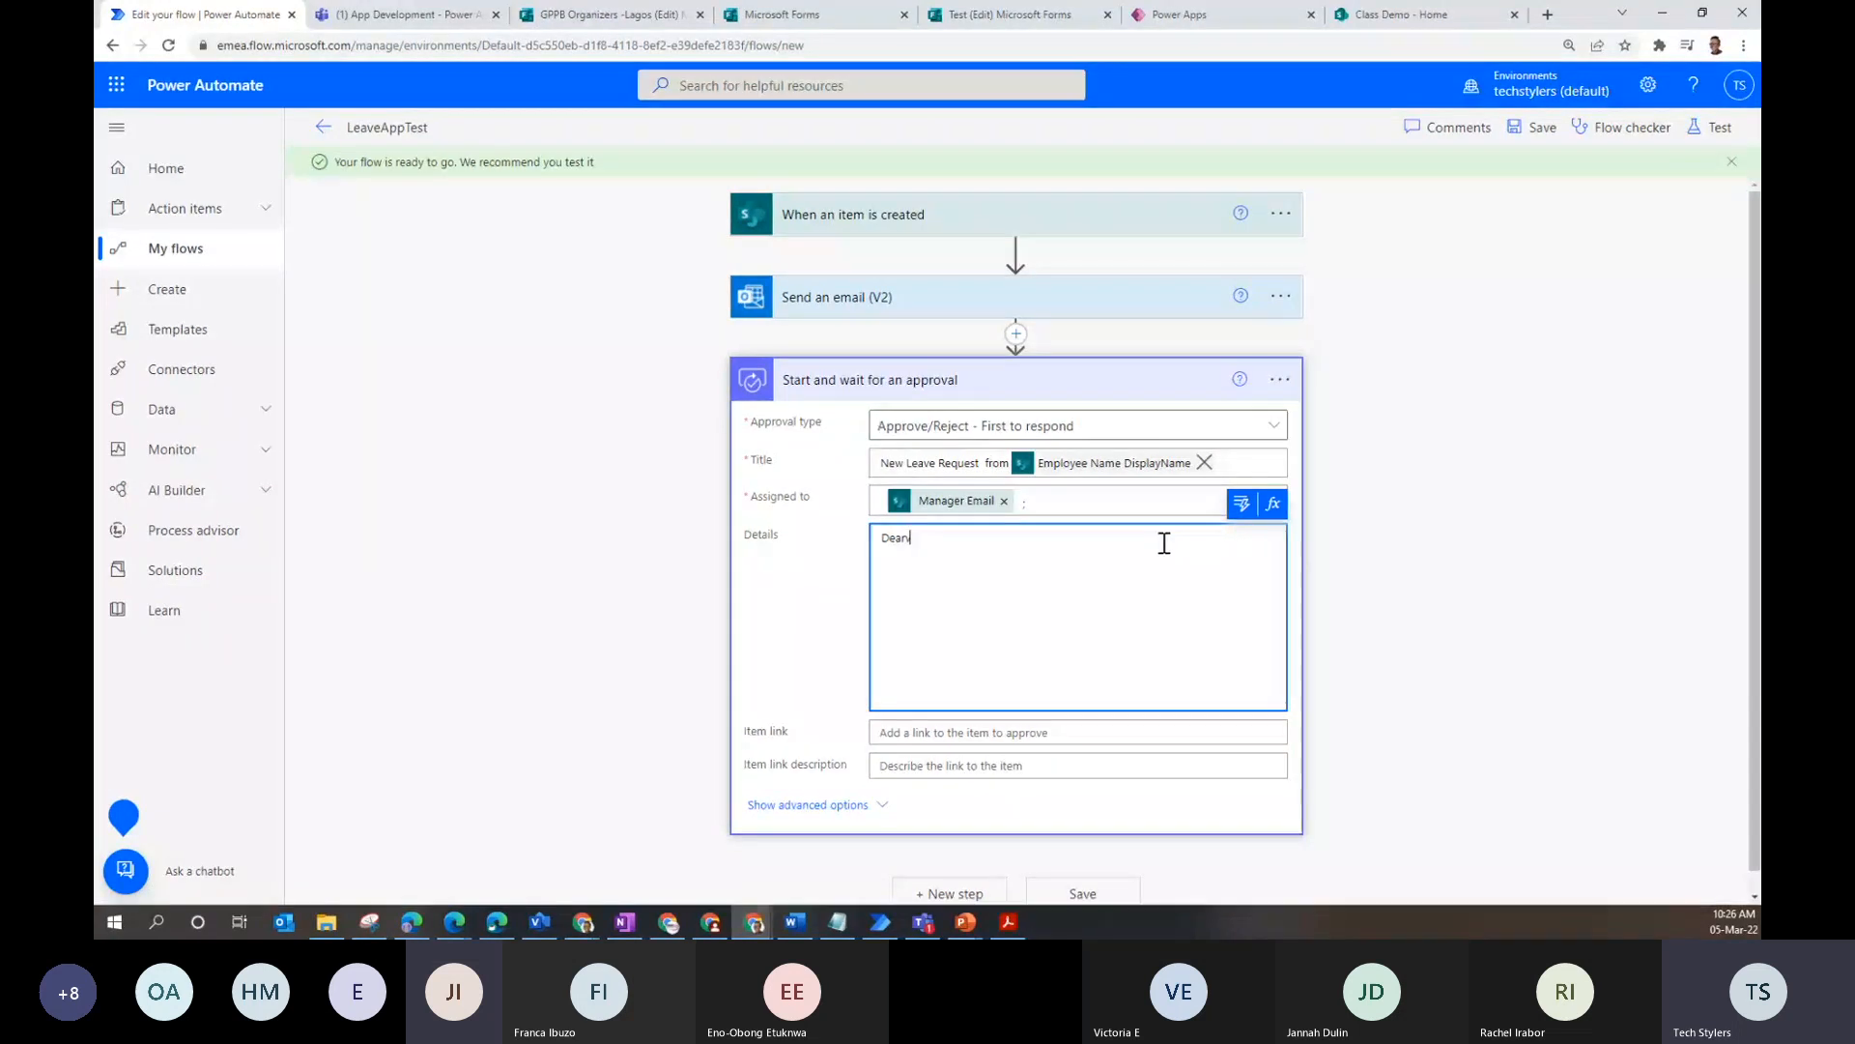
left_click(1272, 505)
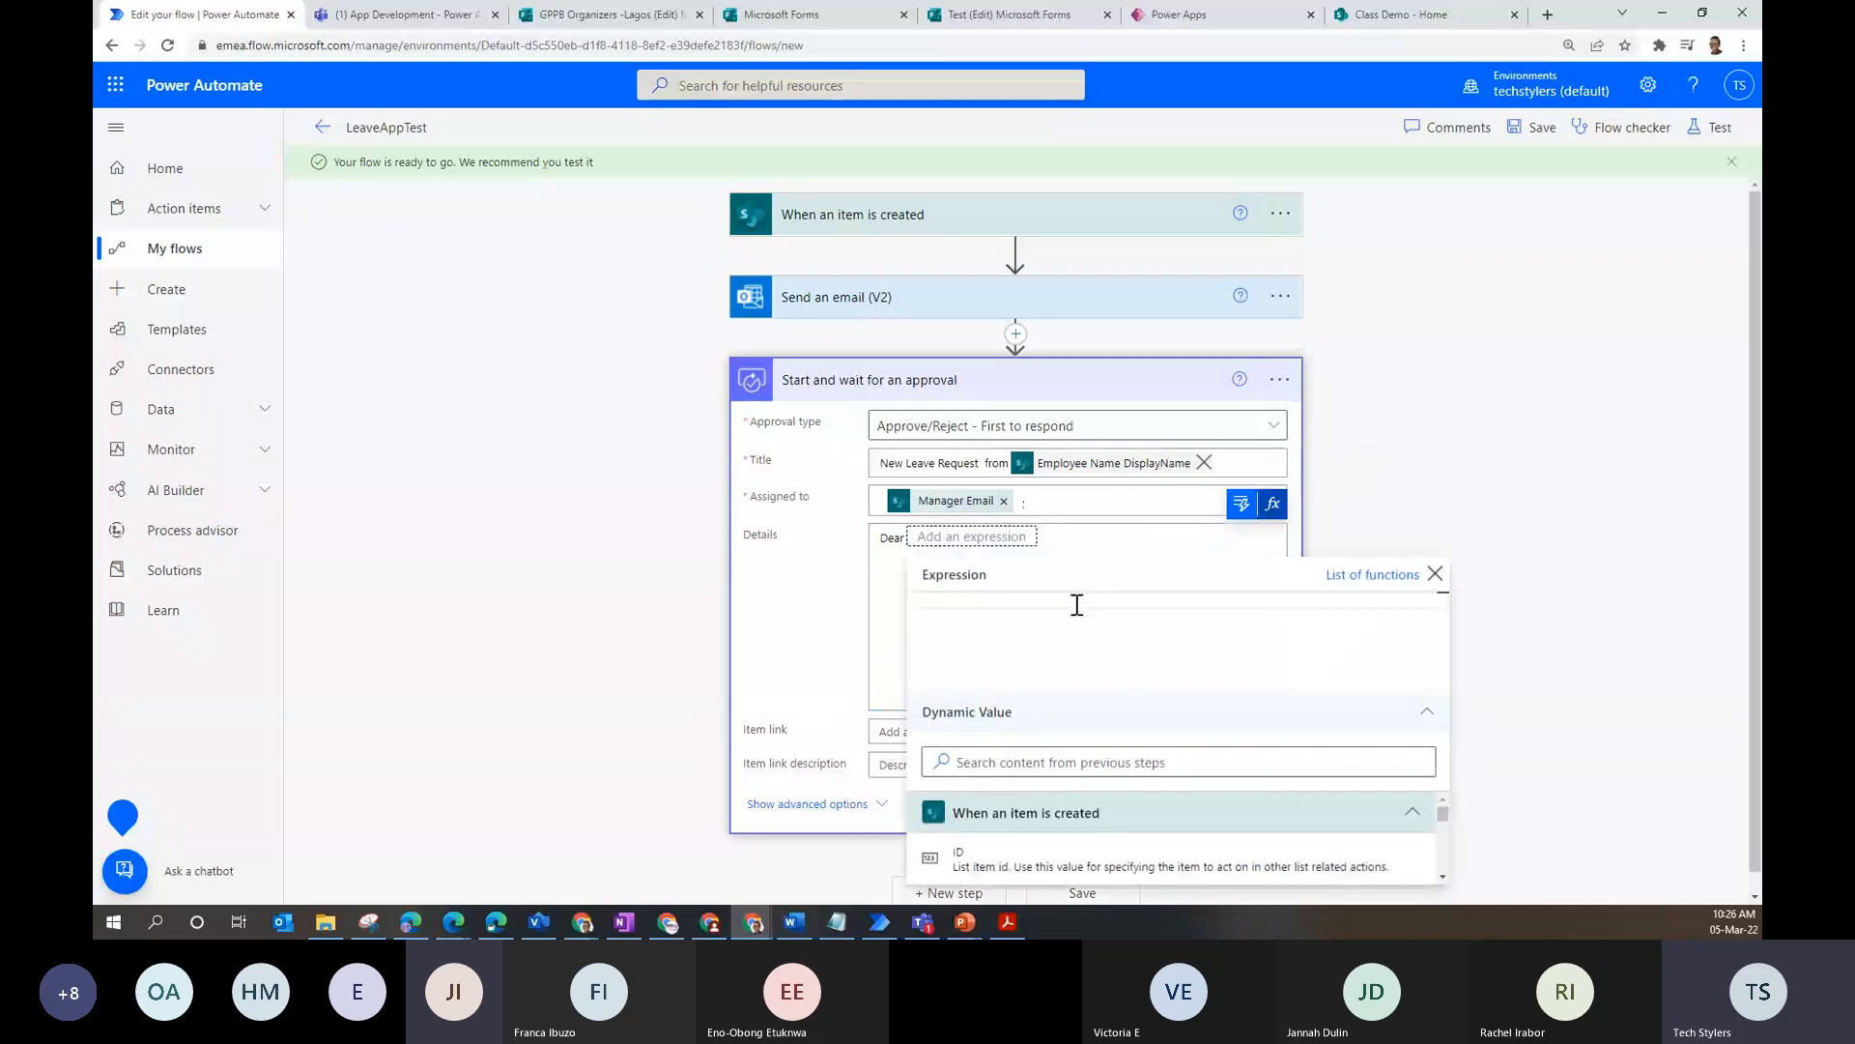
left_click(1243, 506)
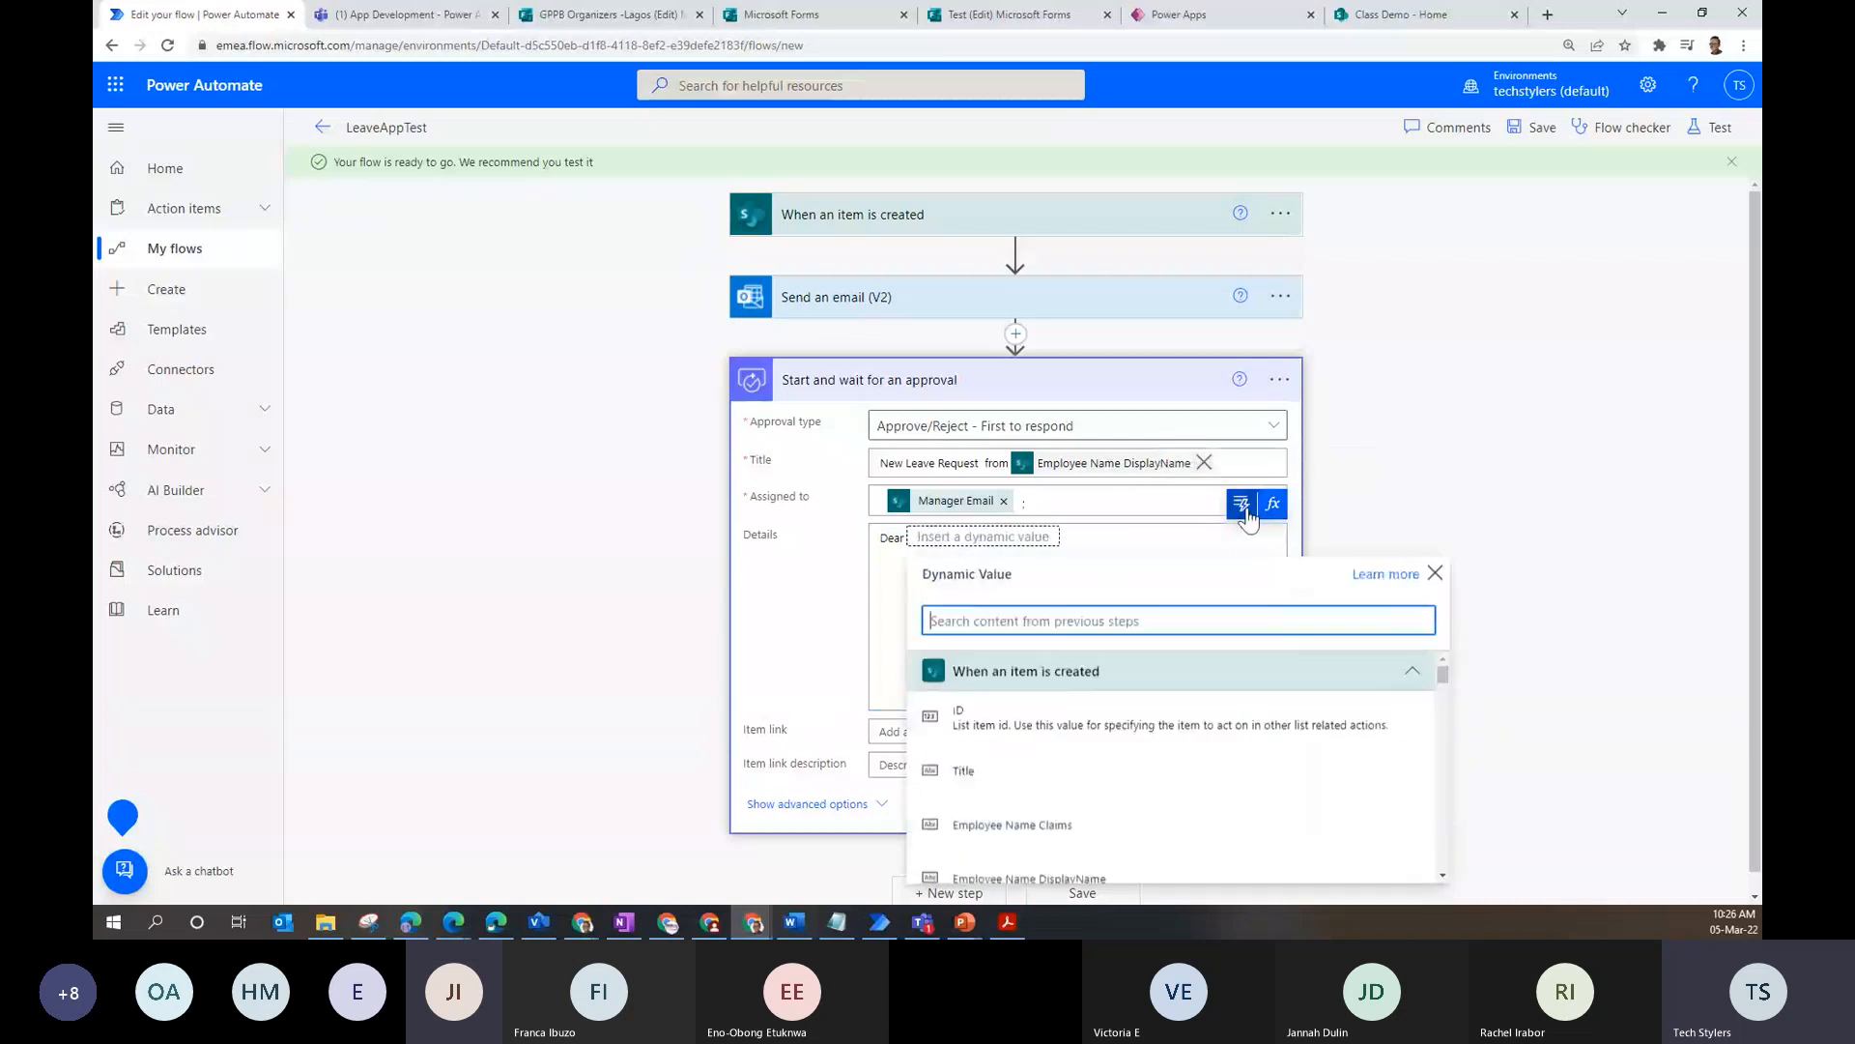
type("mana")
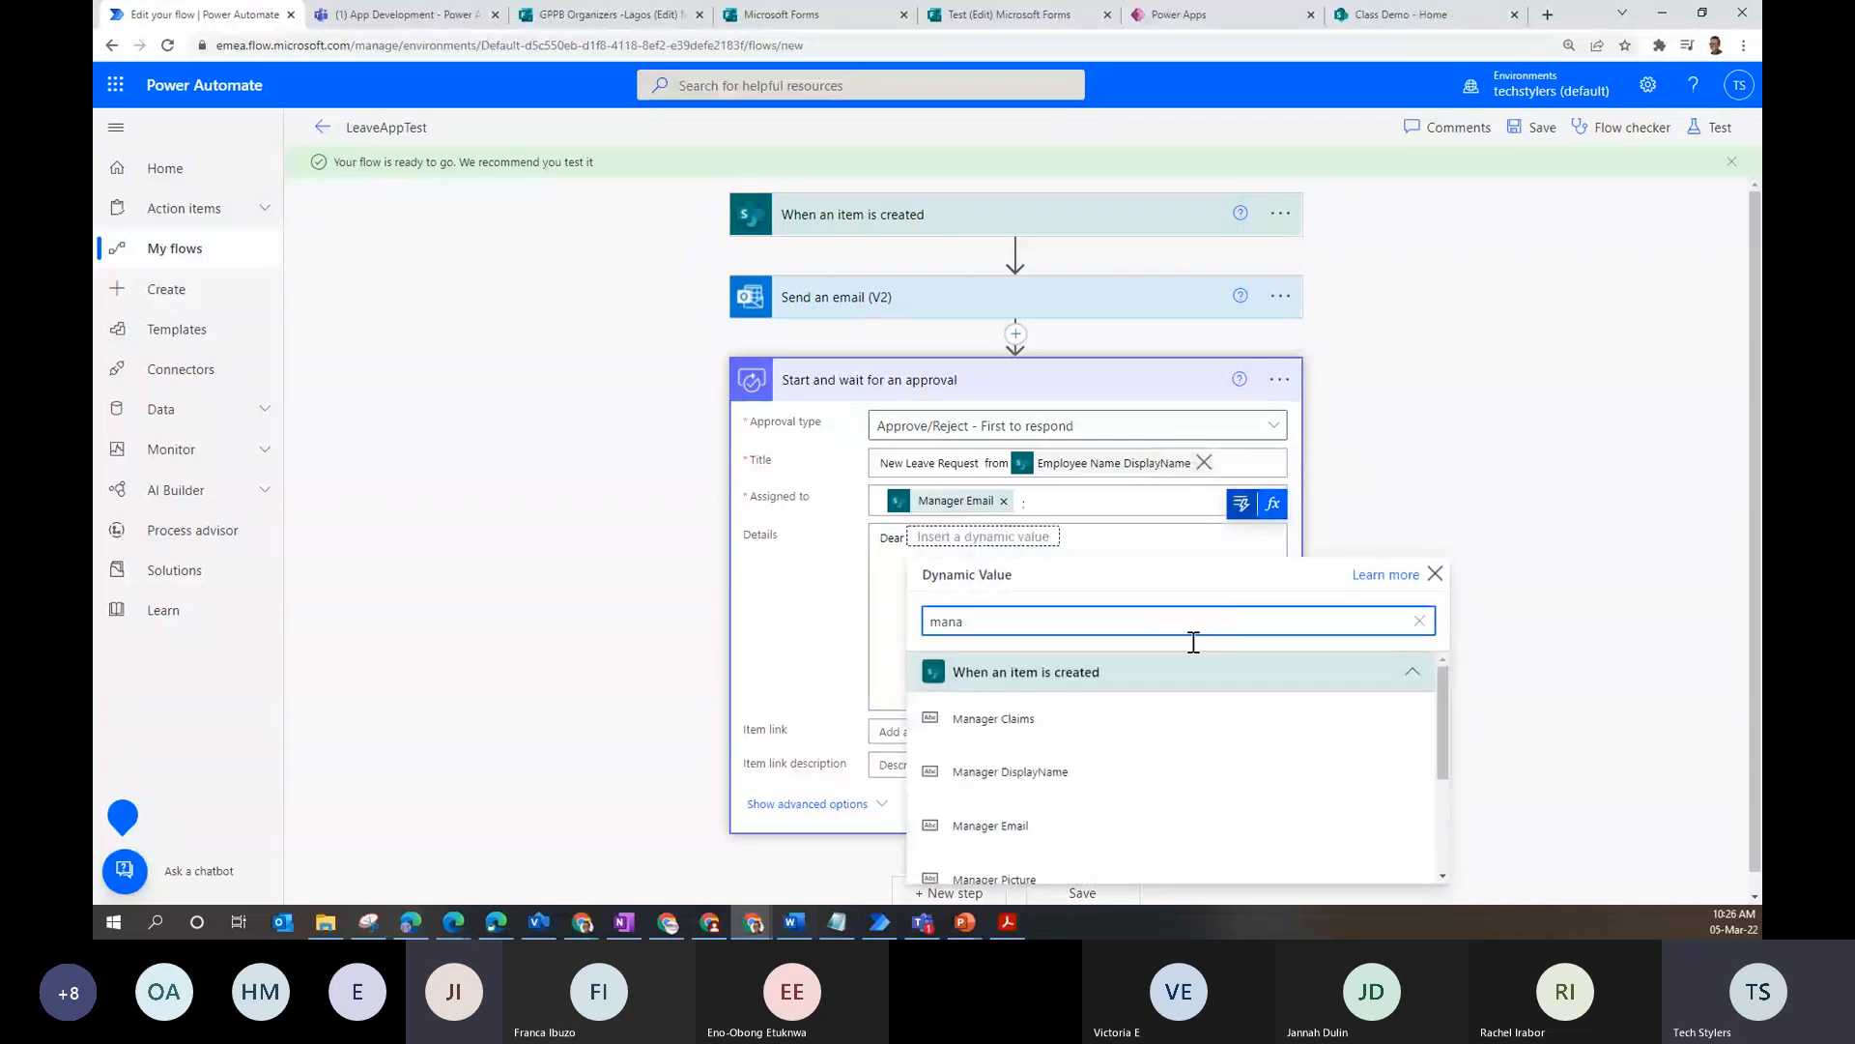
left_click(1149, 769)
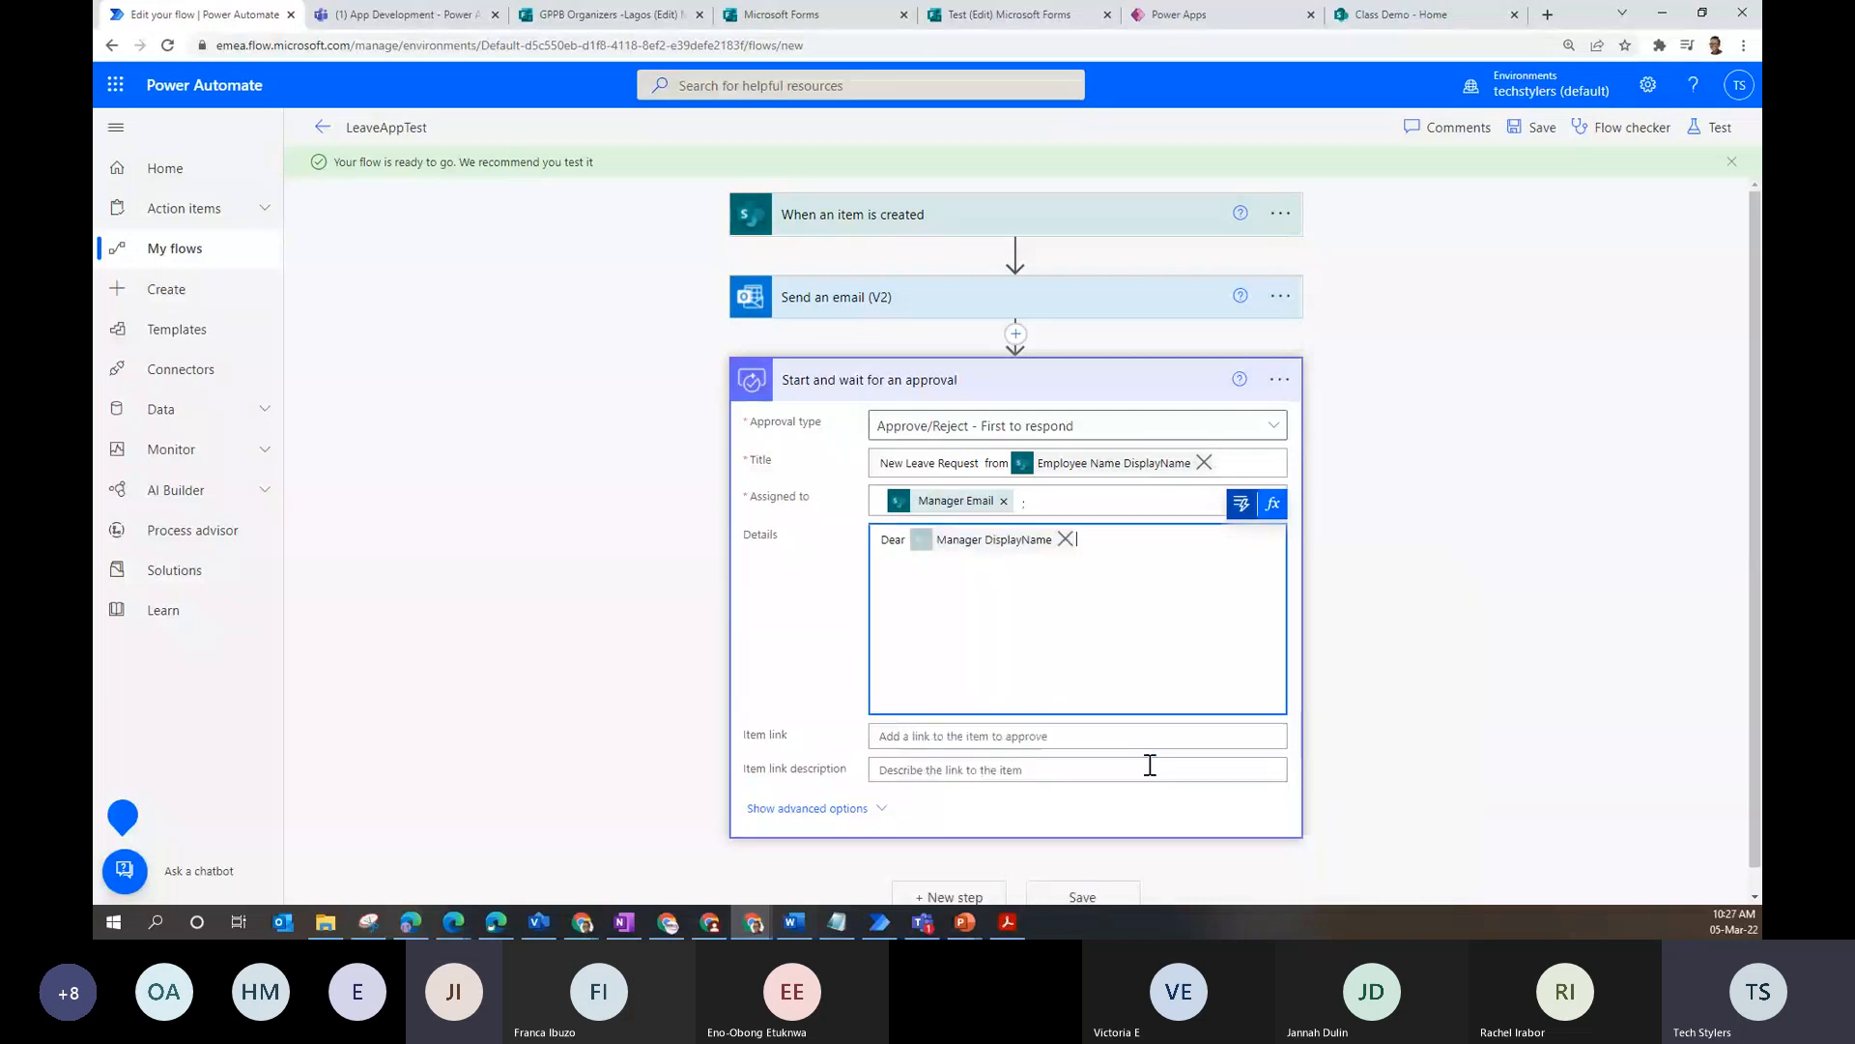
key("BackSpace")
key("BackSpace")
key("BackSpace")
key("BackSpace")
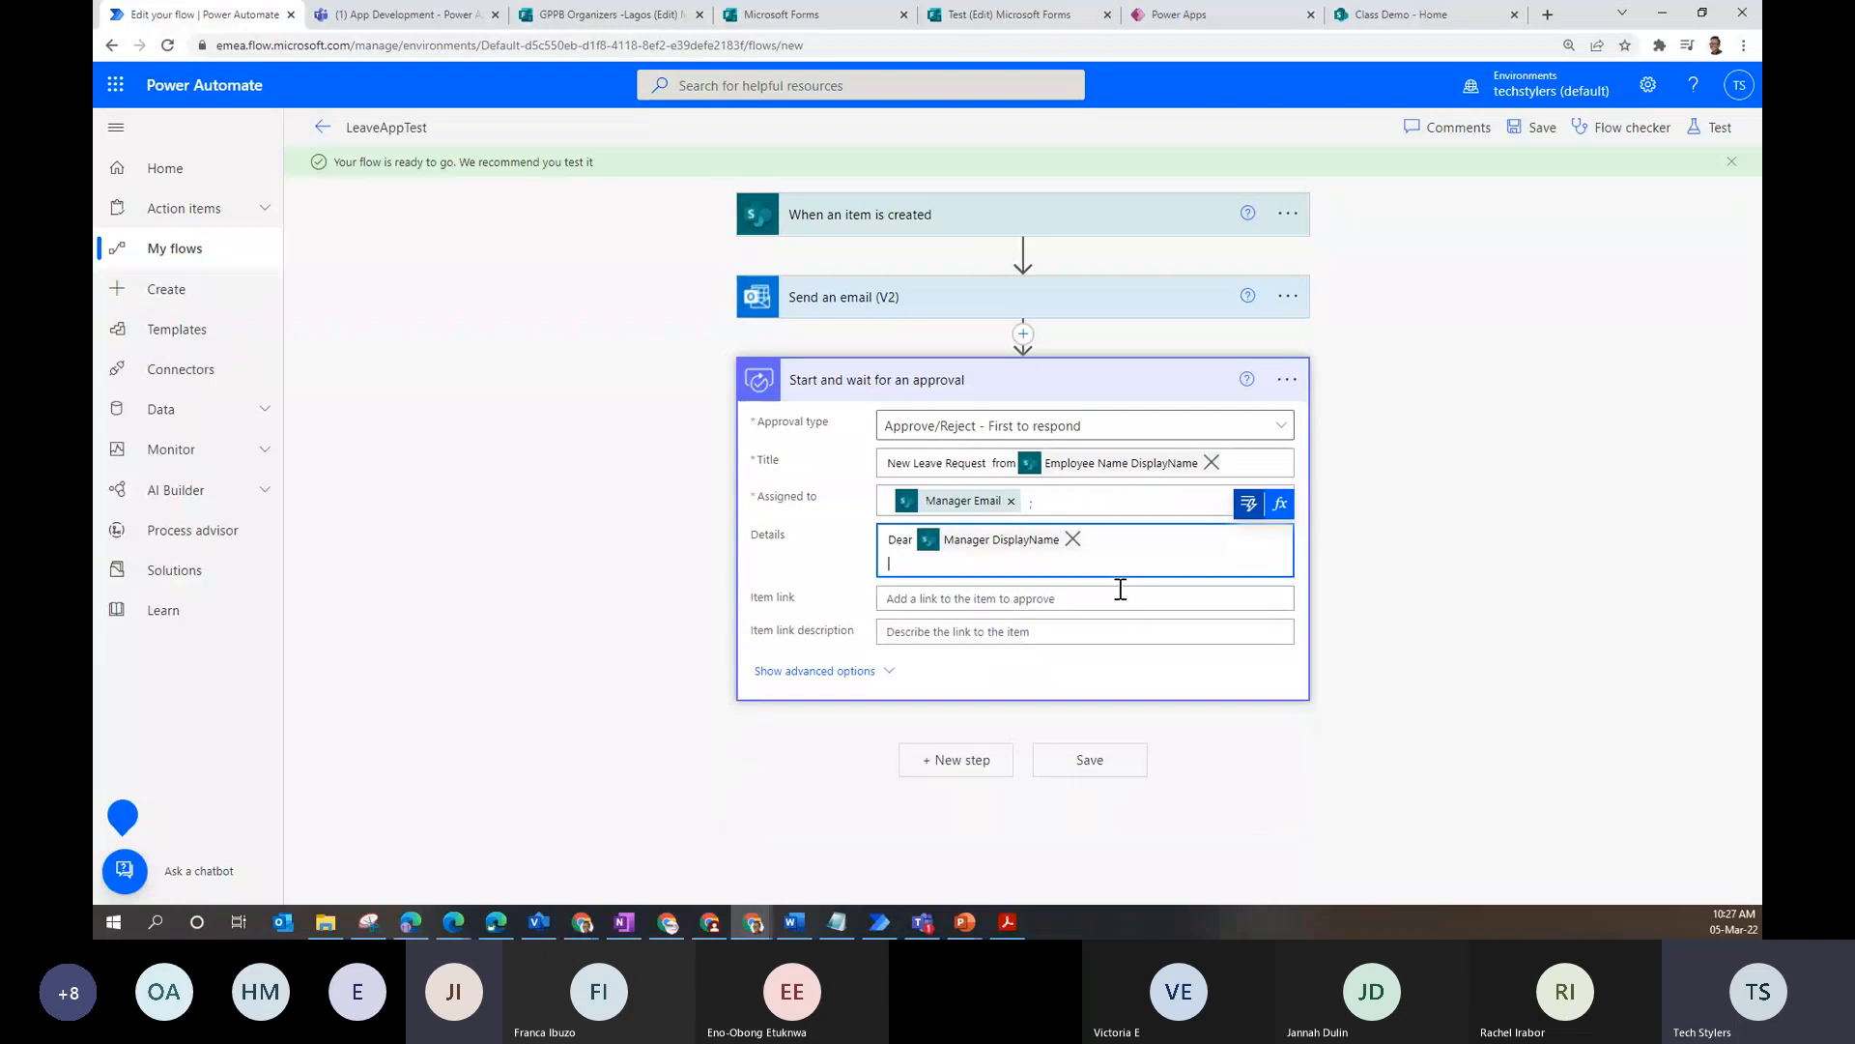
- Add the lines 'XYZ...', 'Regards,' and 'HR Team' to the approval Details
type("xYZ...")
key("Return")
key("Return")
type("REgard")
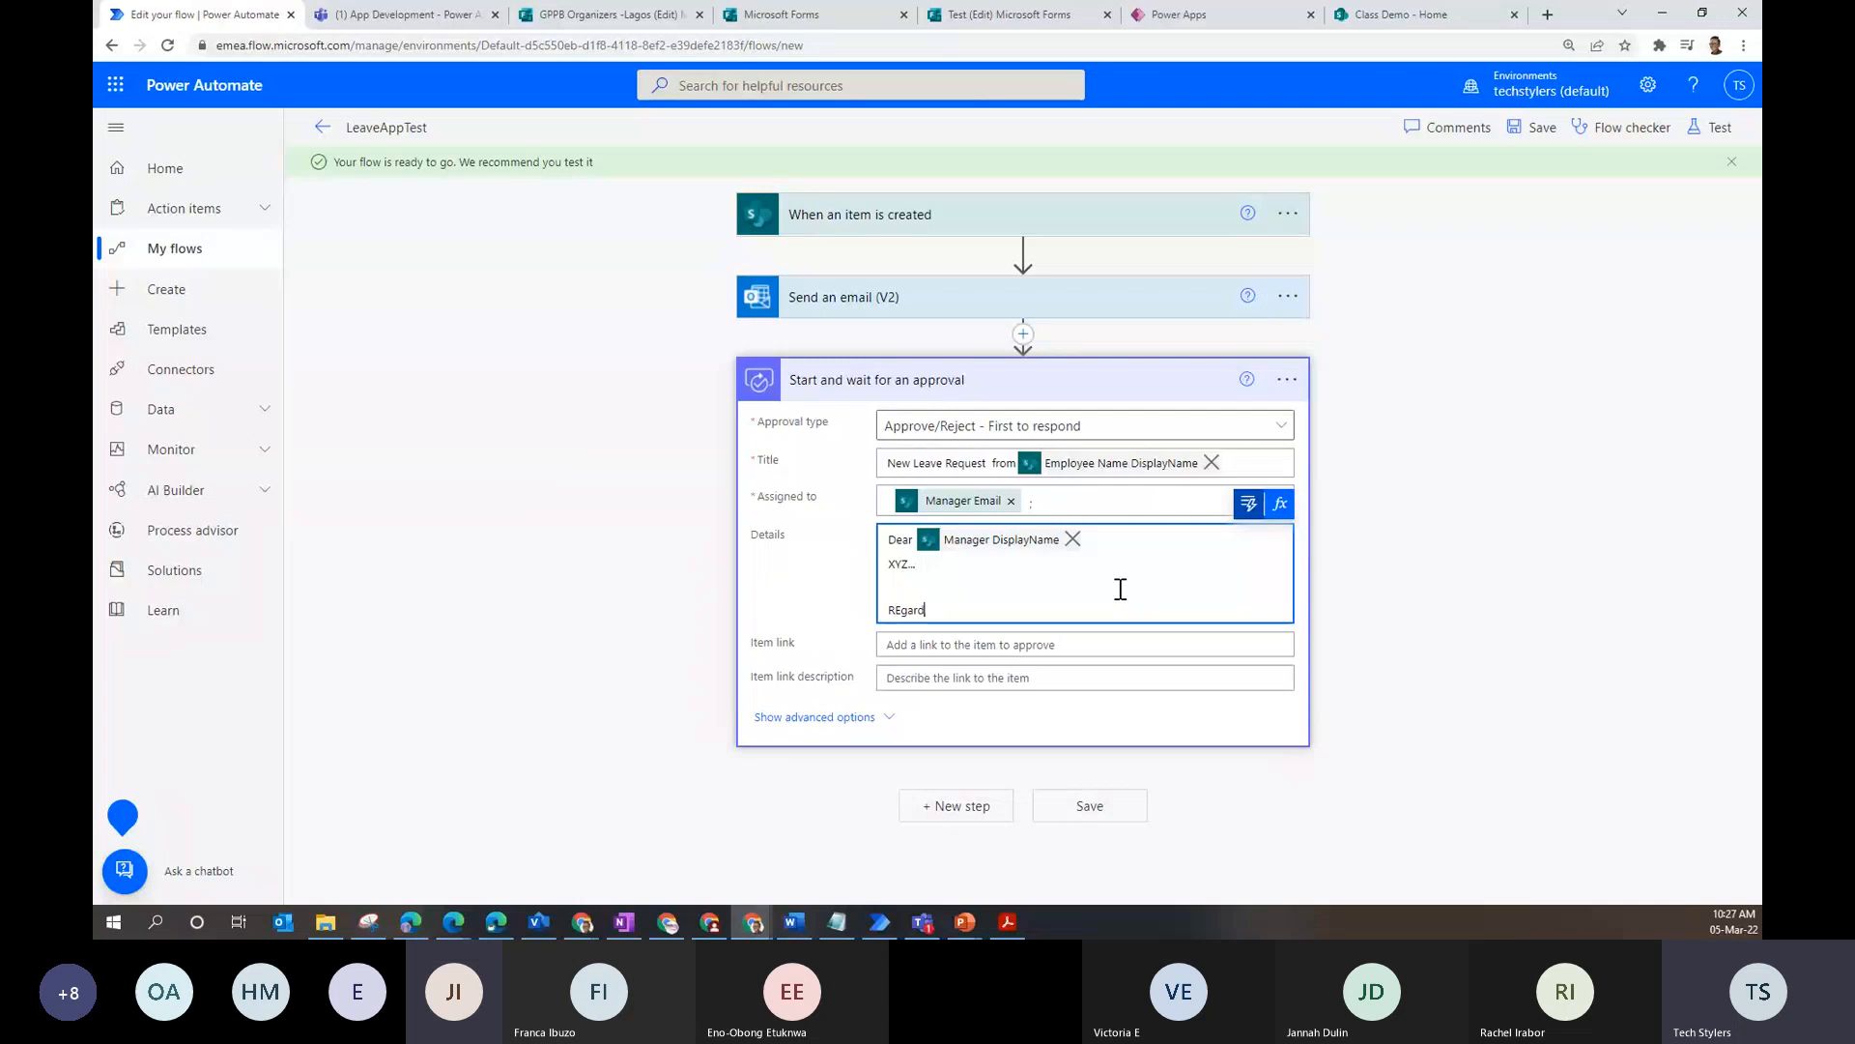
key("BackSpace")
key("BackSpace")
key("BackSpace")
key("BackSpace")
key("BackSpace")
type("egards,")
key("Return")
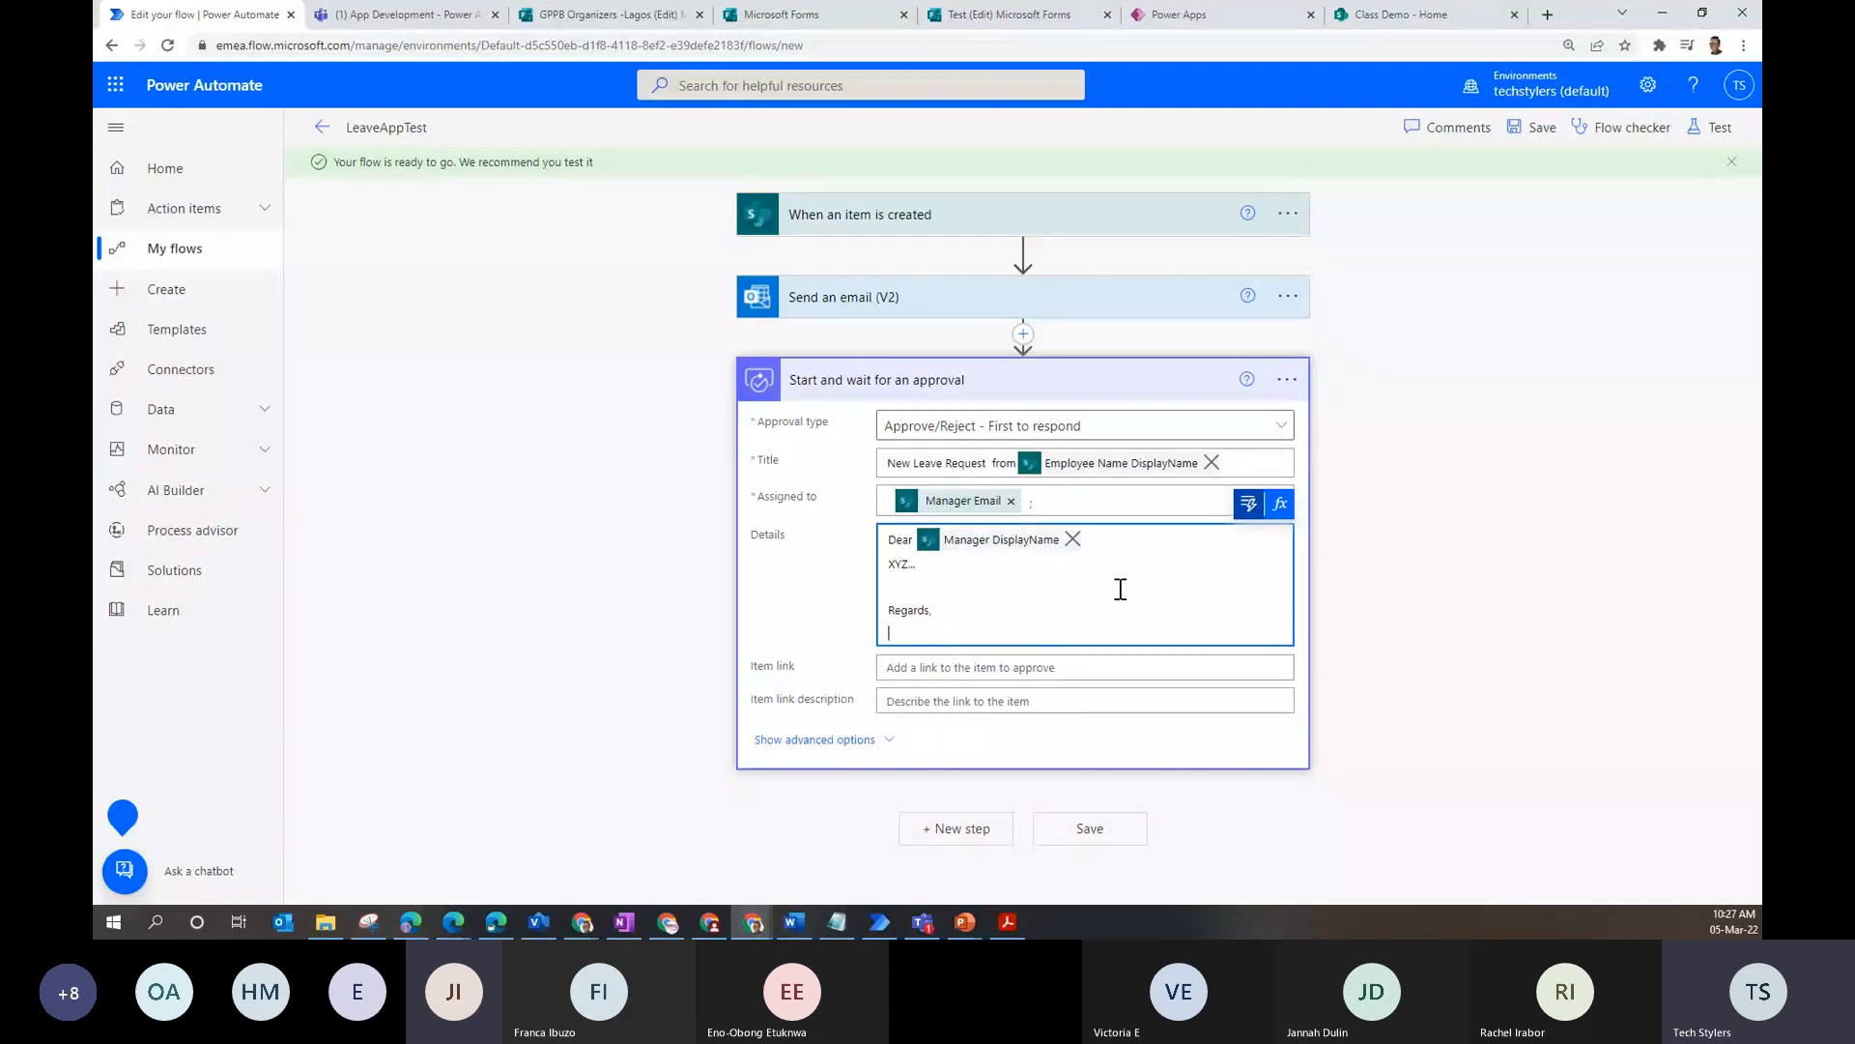
type("HR Team")
left_click(1088, 763)
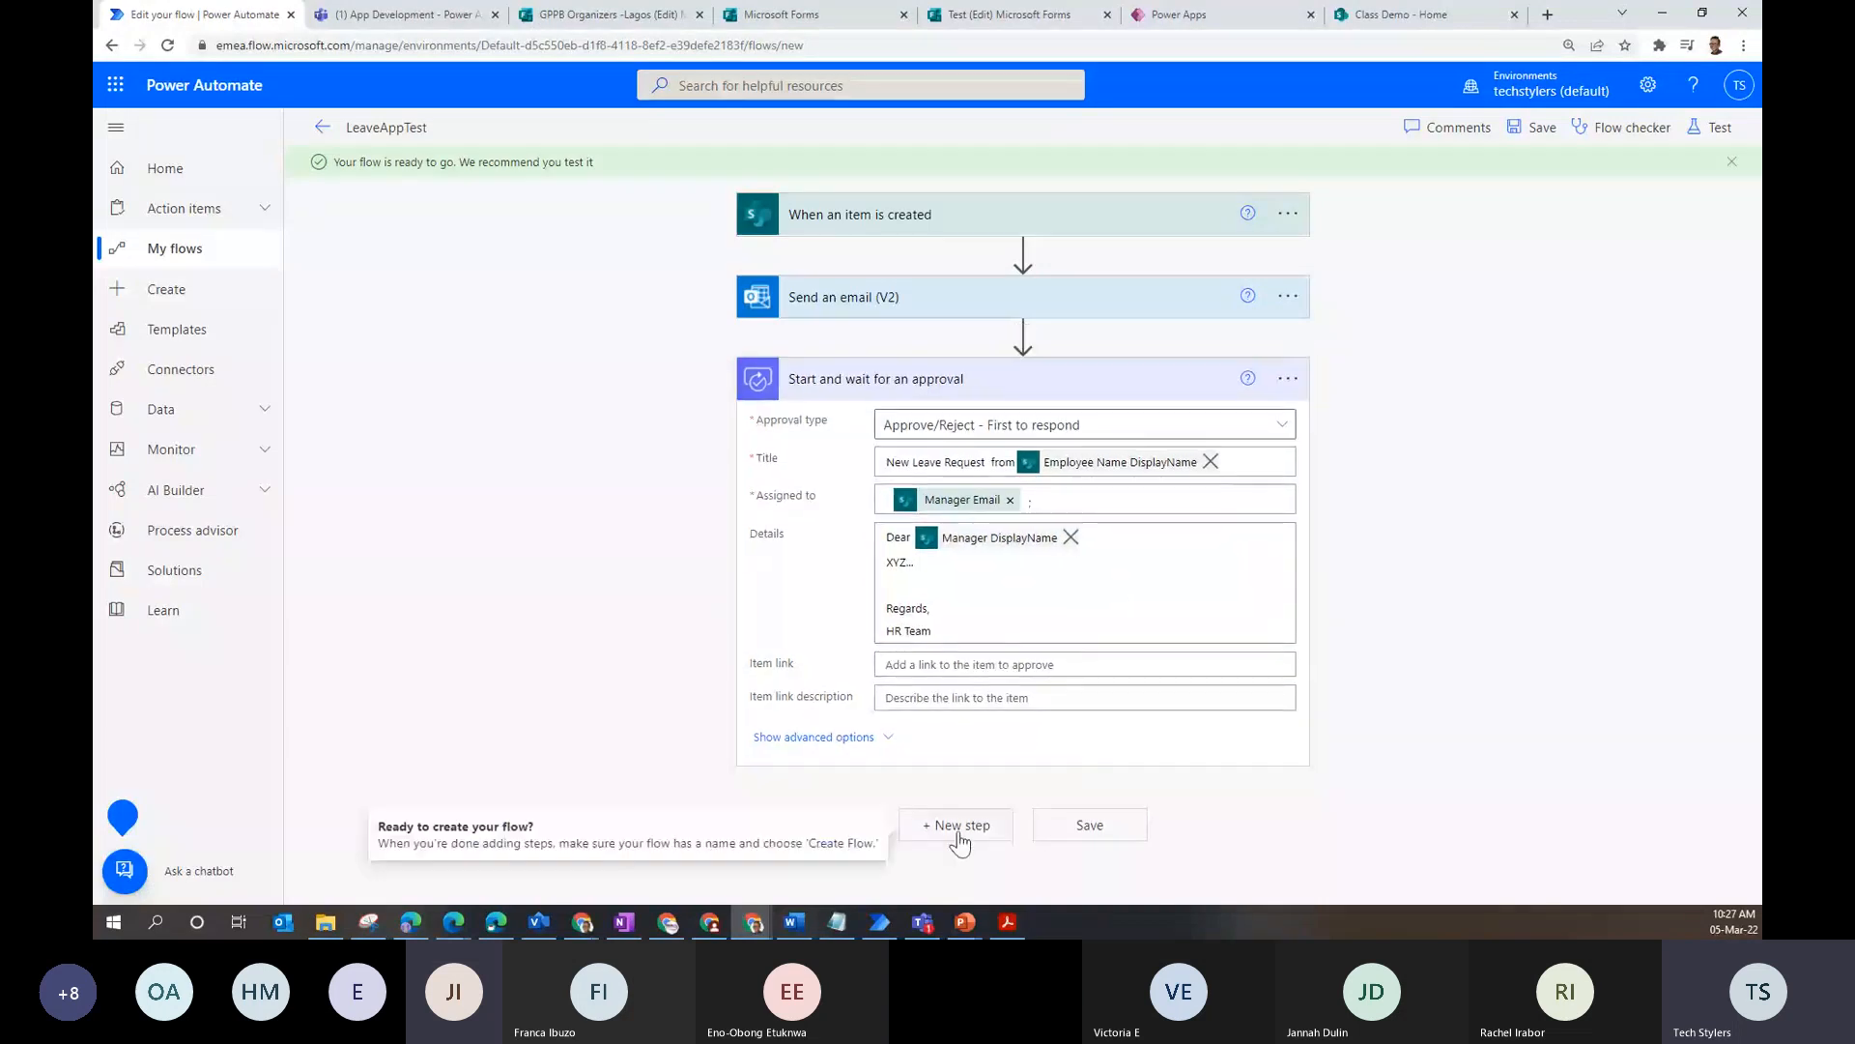
- Add a Condition after the approval checking whether Outcome is equal to 'Approve'
left_click(957, 827)
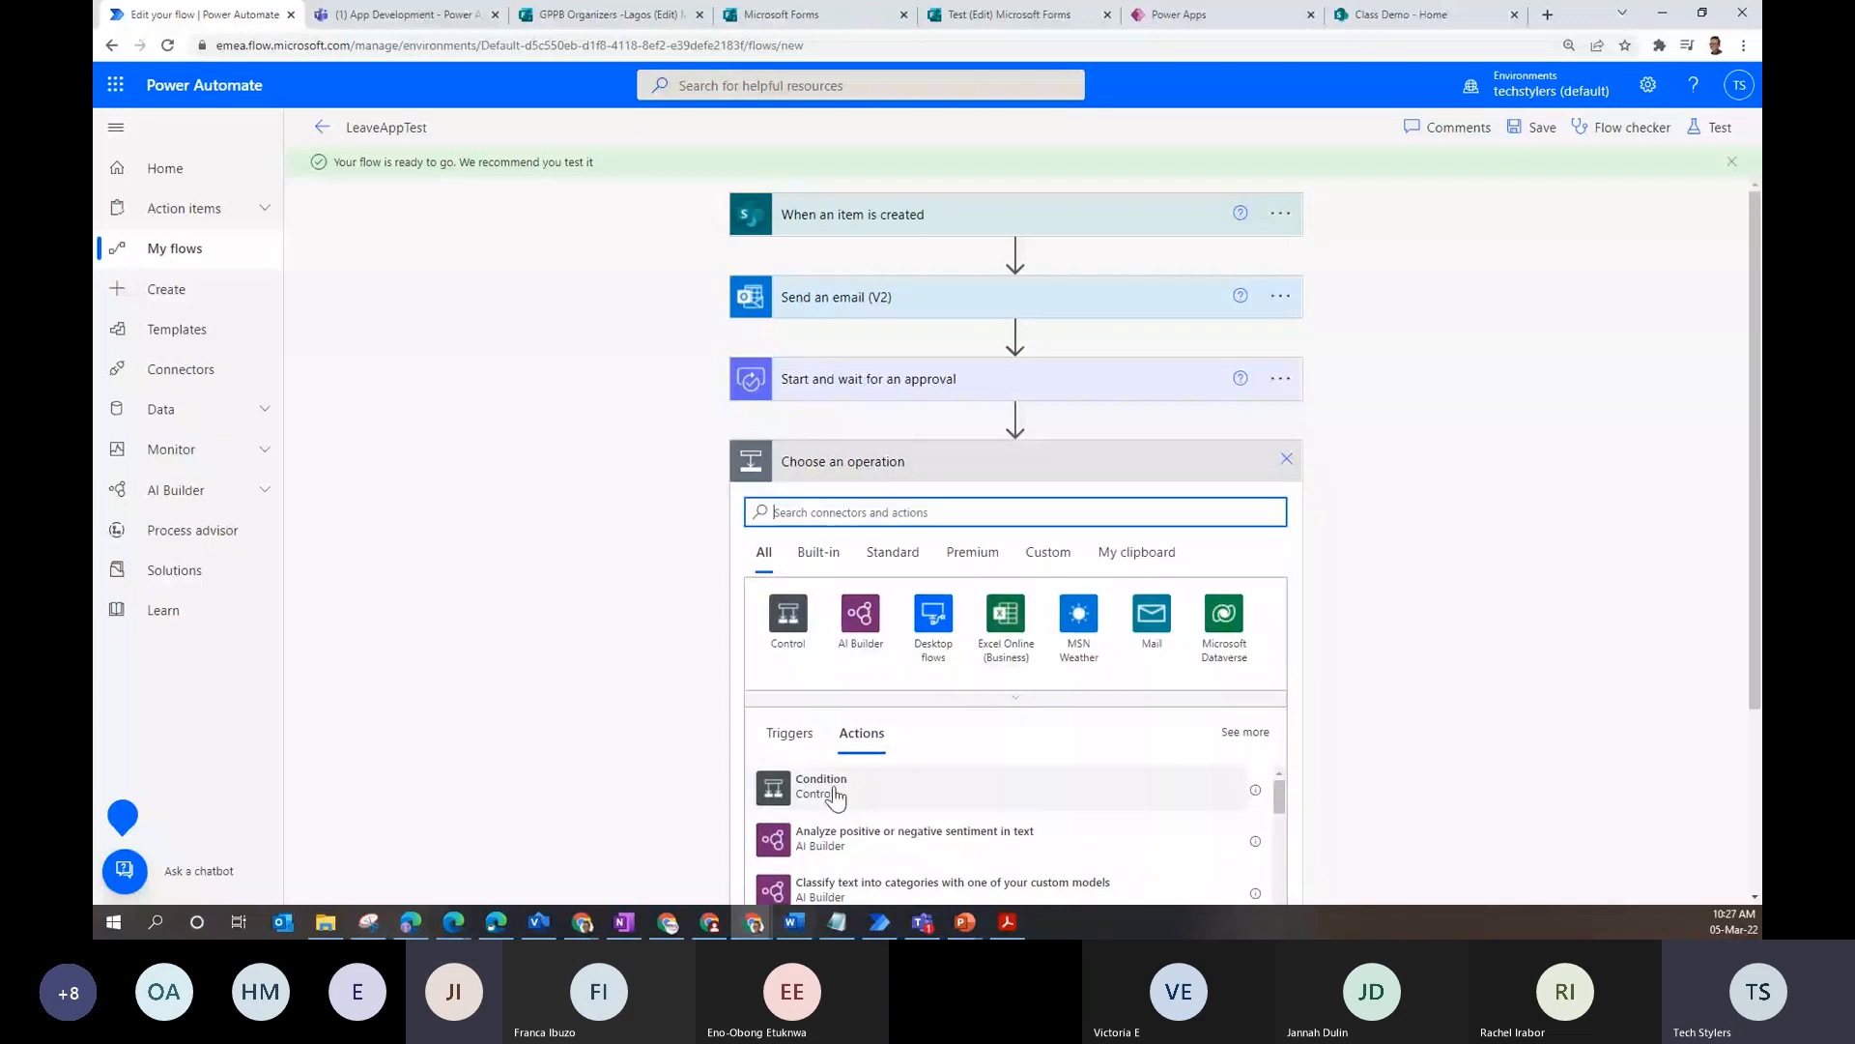
left_click(834, 792)
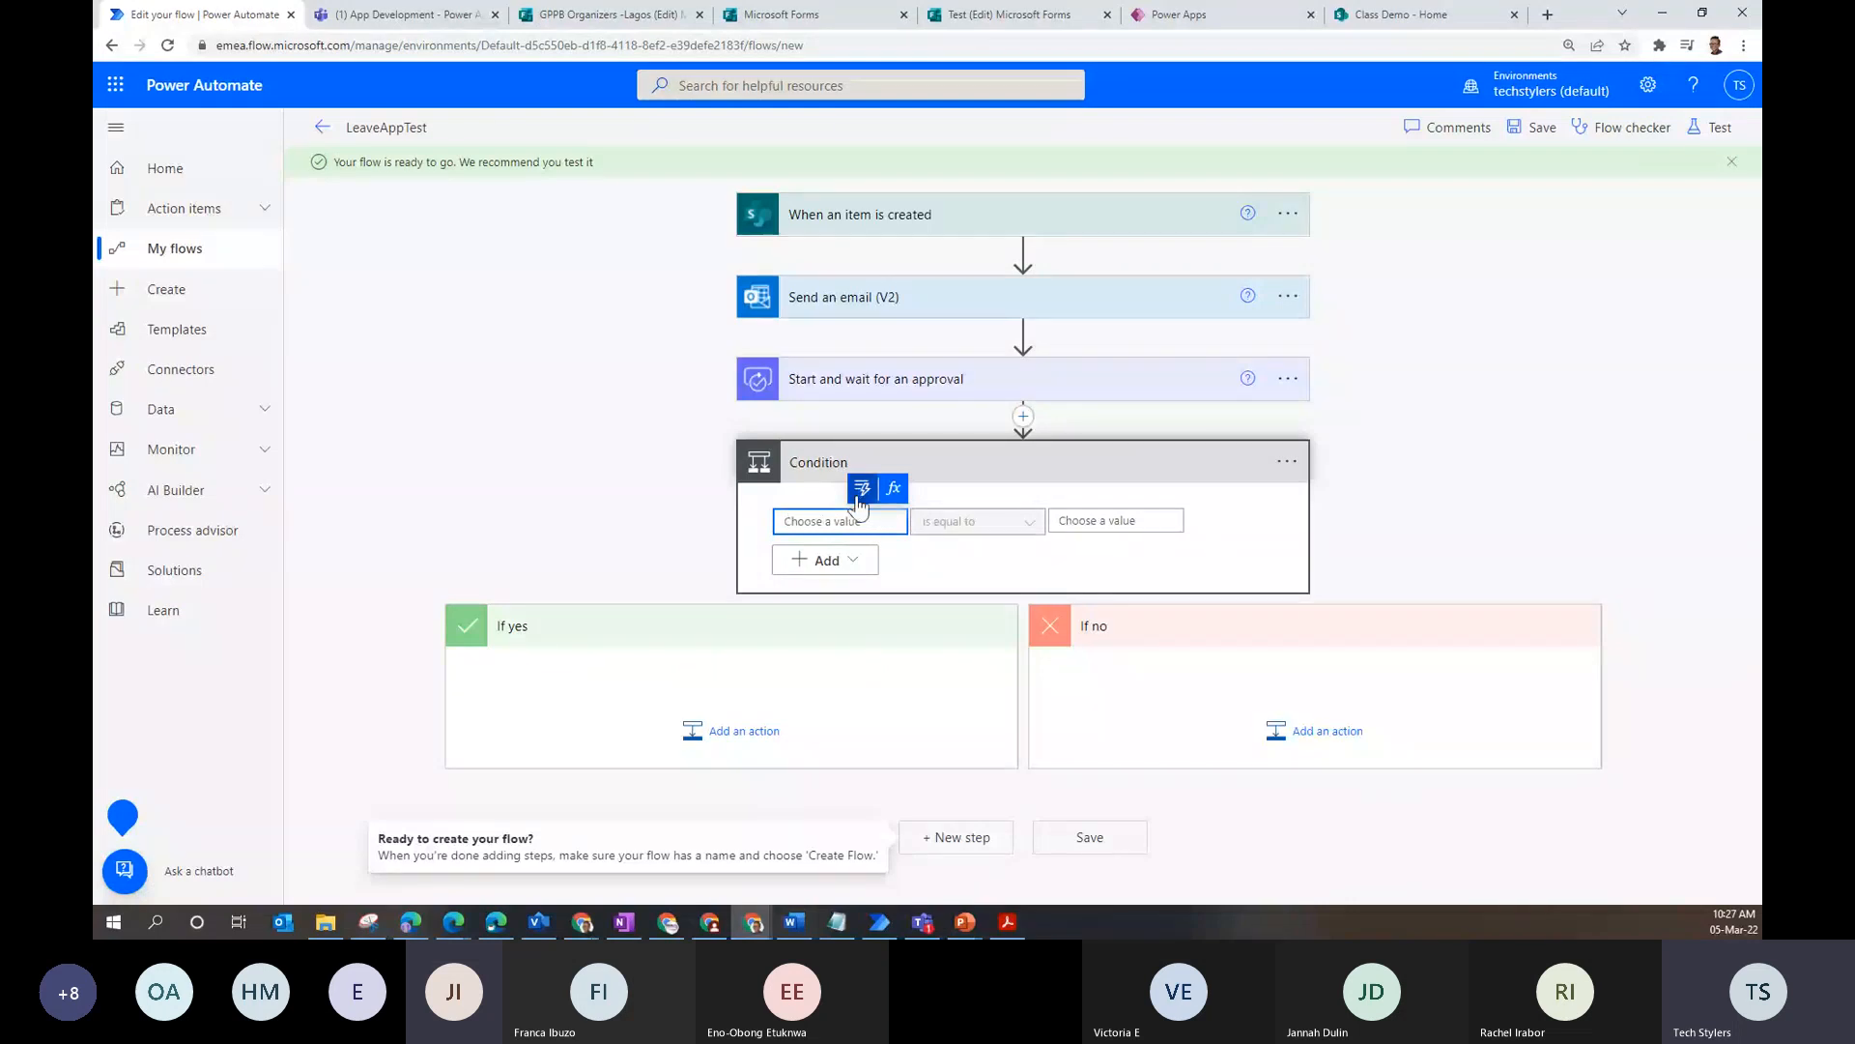
left_click(859, 499)
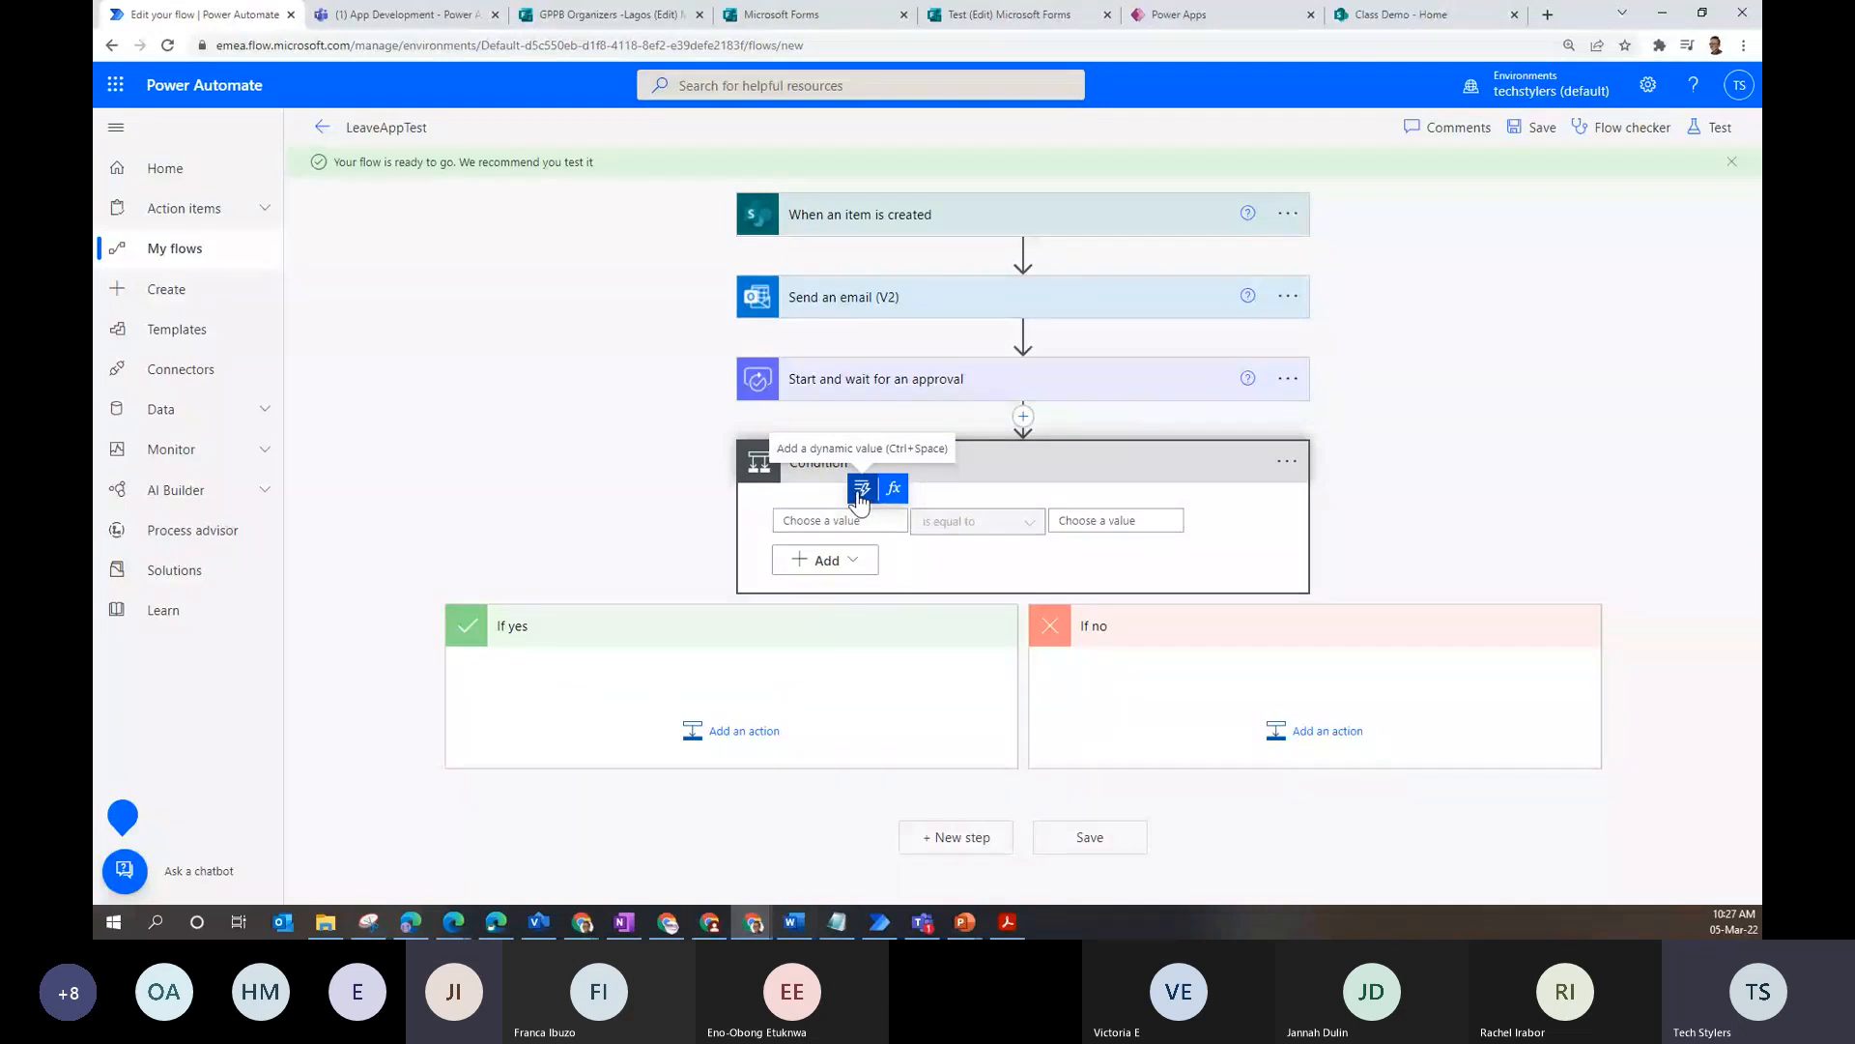
left_click(860, 494)
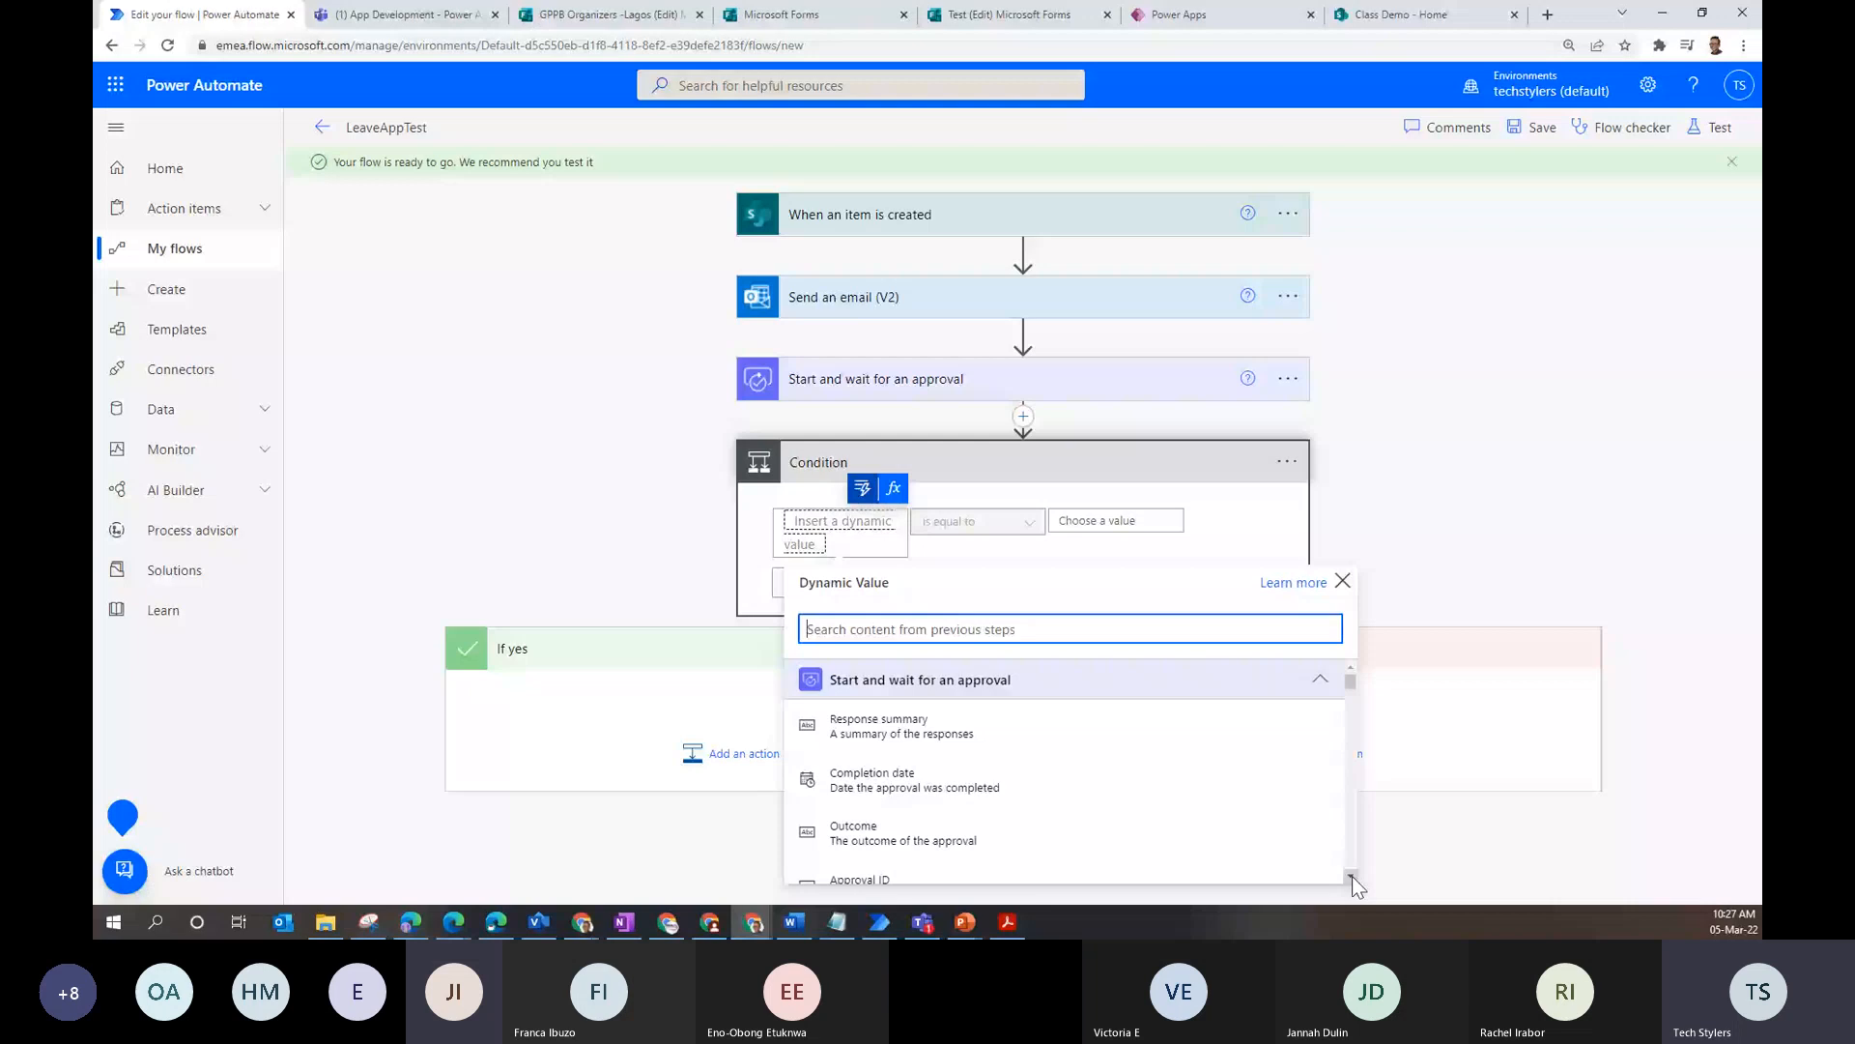
left_click(854, 832)
left_click(1119, 521)
type("A")
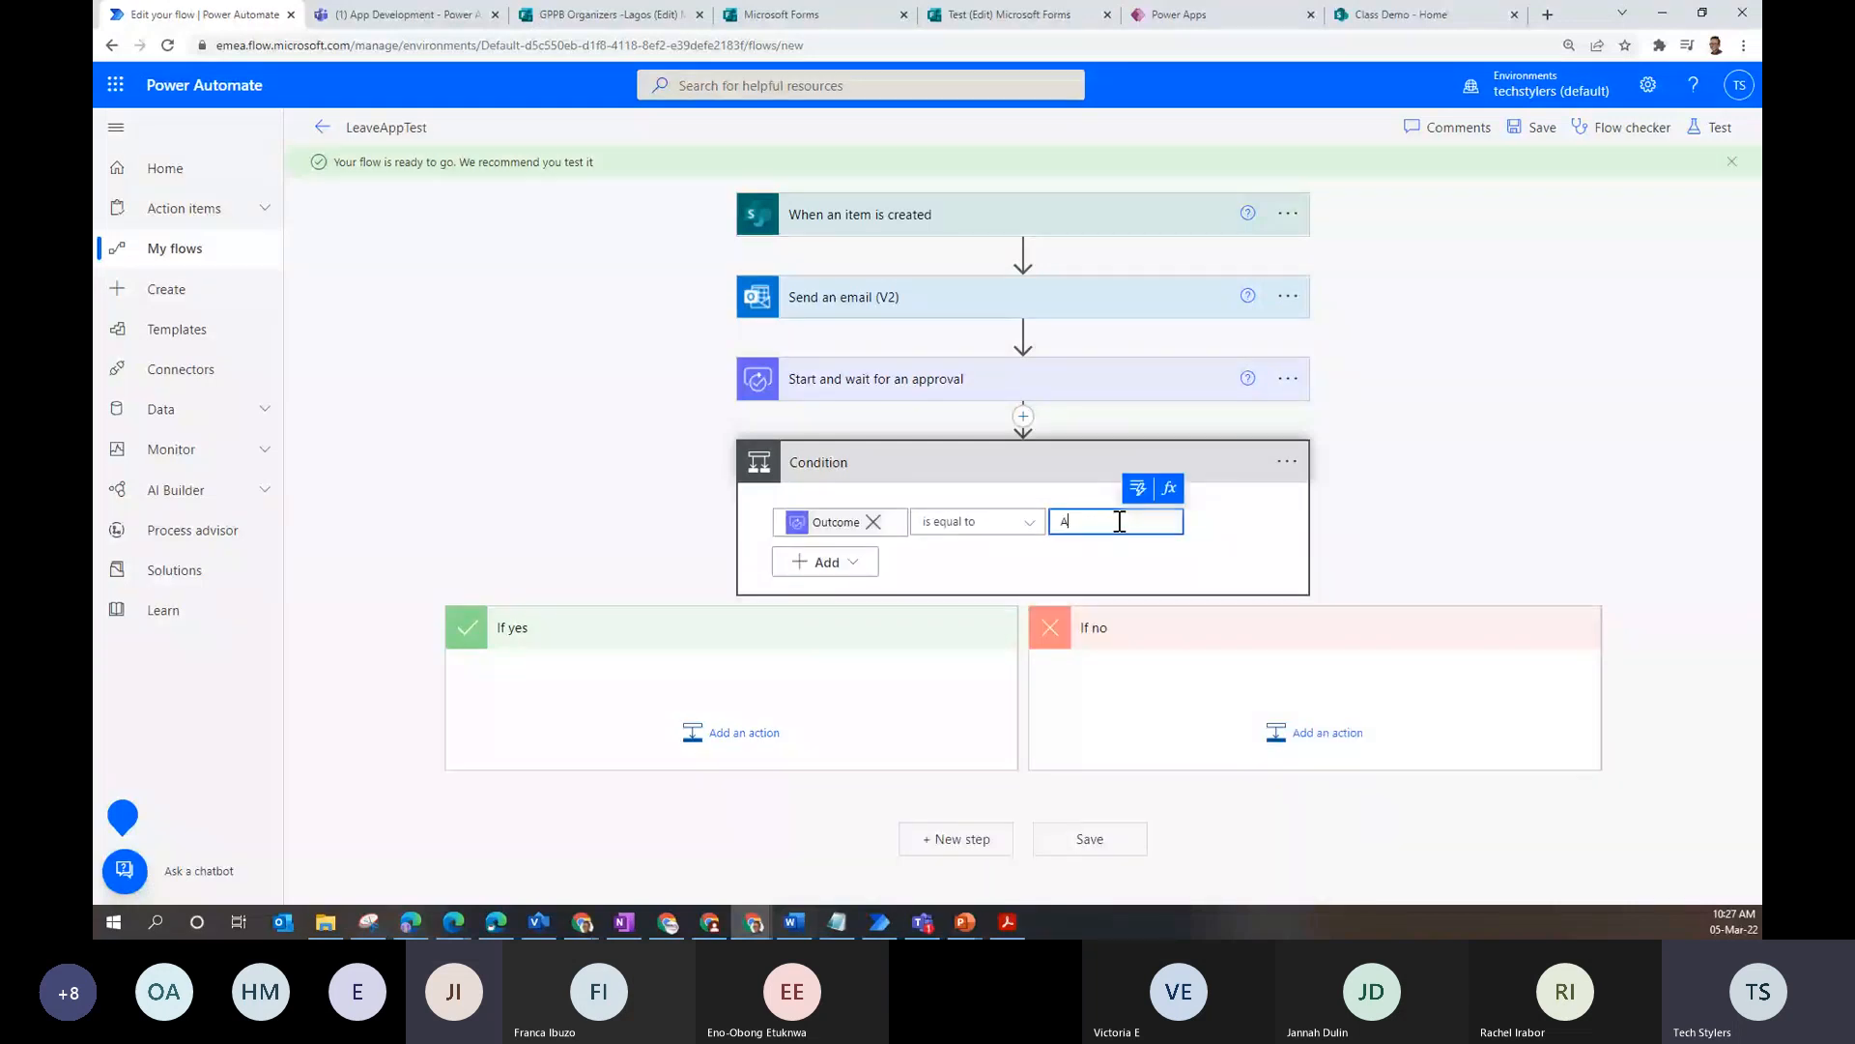
type("pprove")
left_click(739, 731)
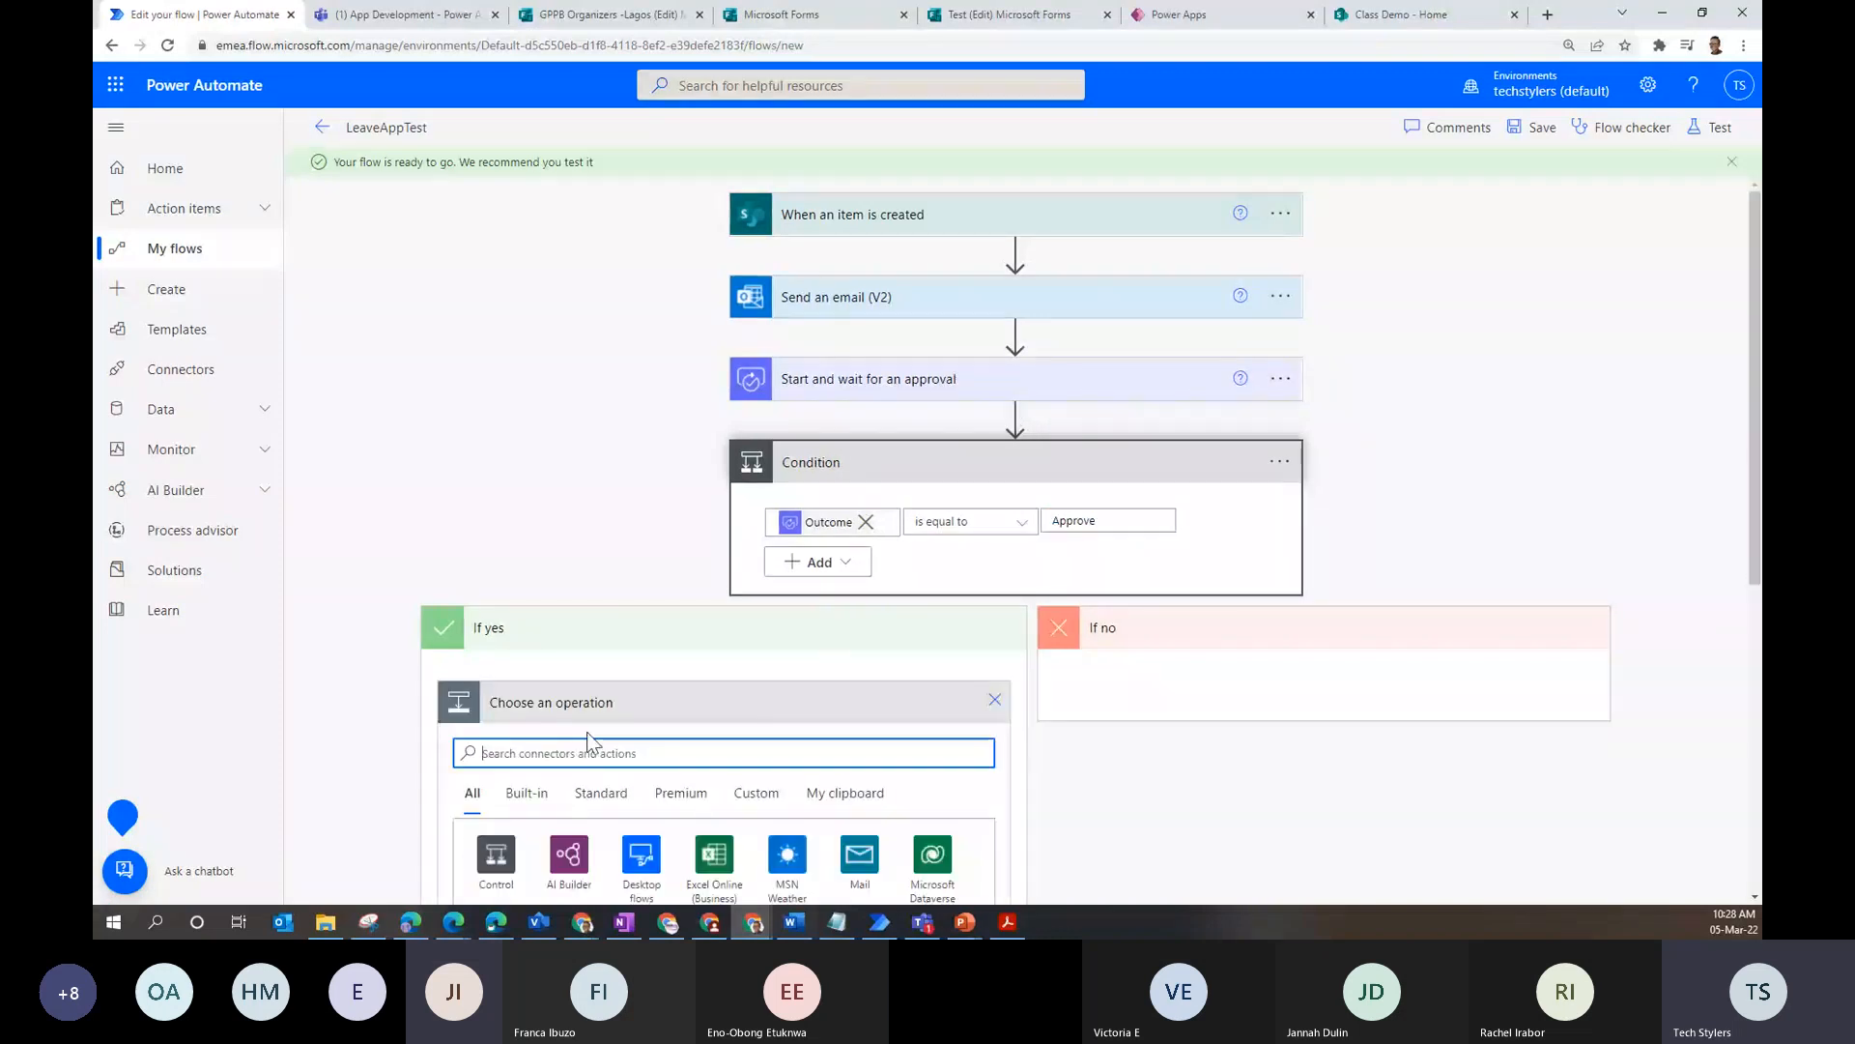
- Add a Send an email (V2) action under If yes, addressed to Employee Name Email
type("send")
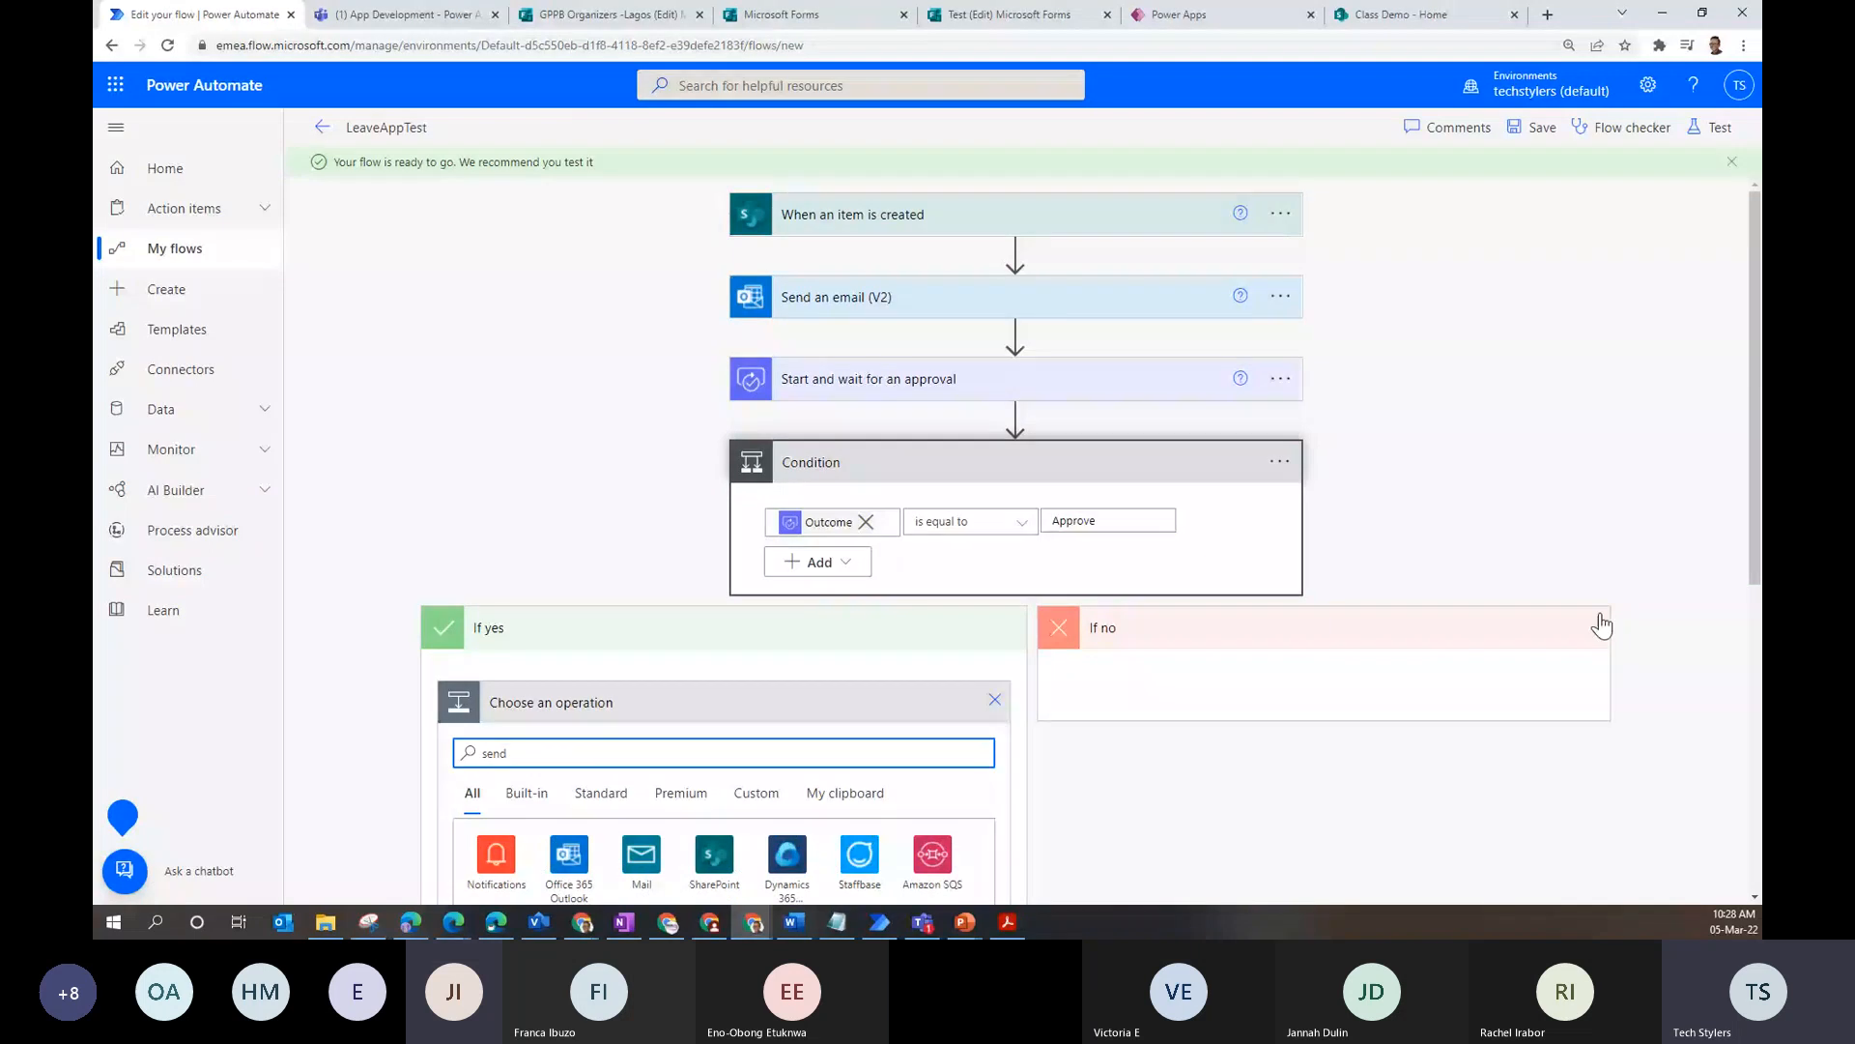
scroll(1602, 626, "down", 3)
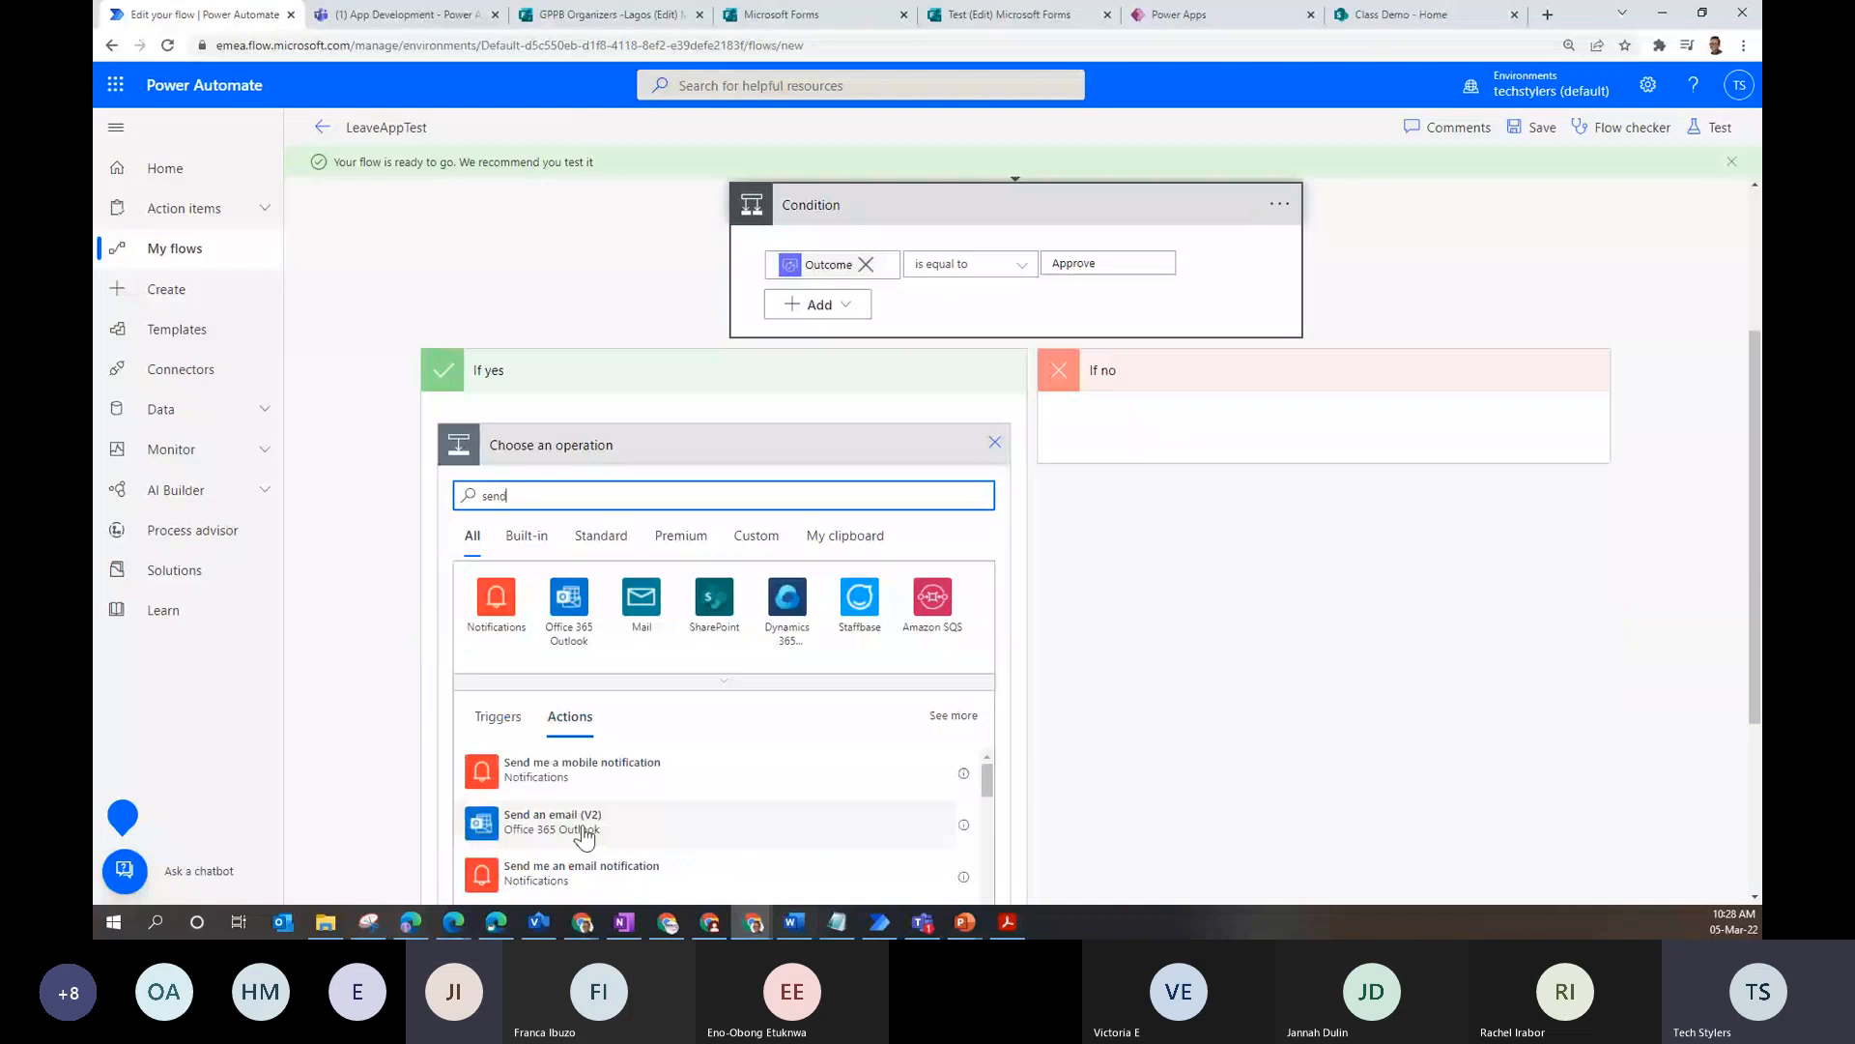
left_click(552, 817)
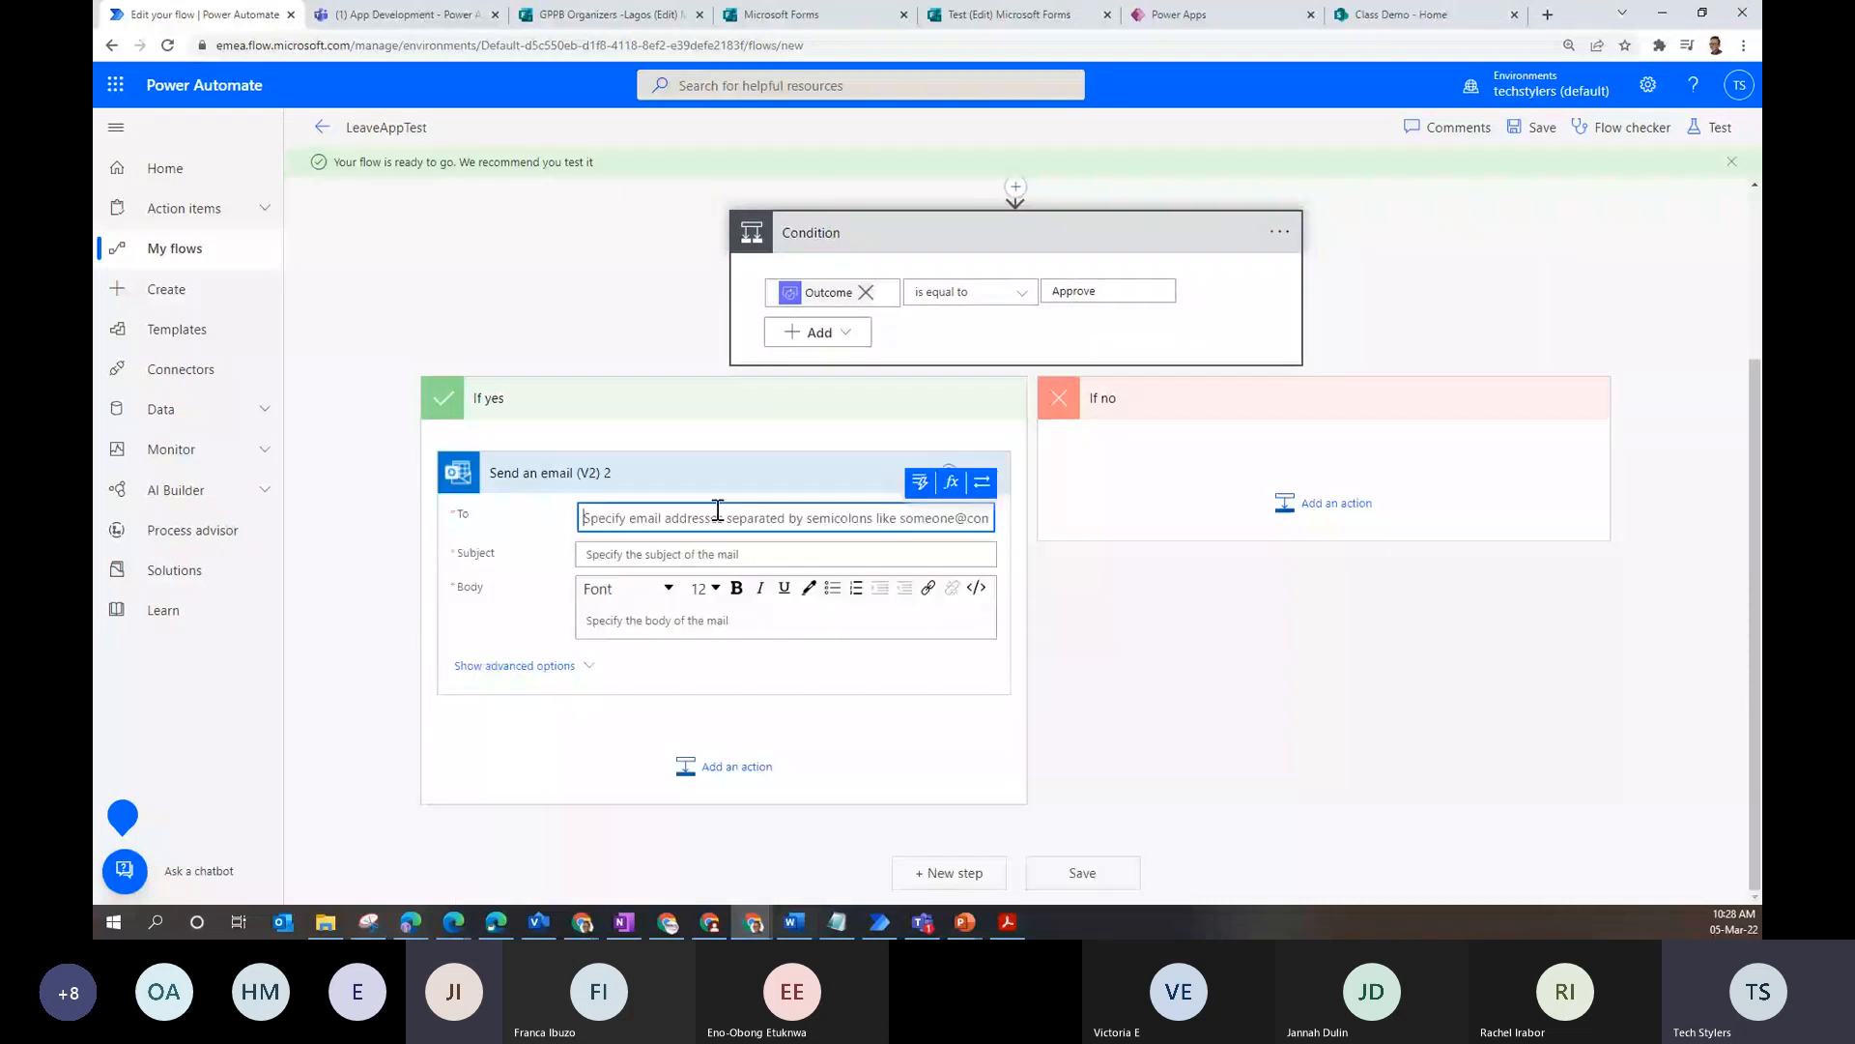
left_click(940, 534)
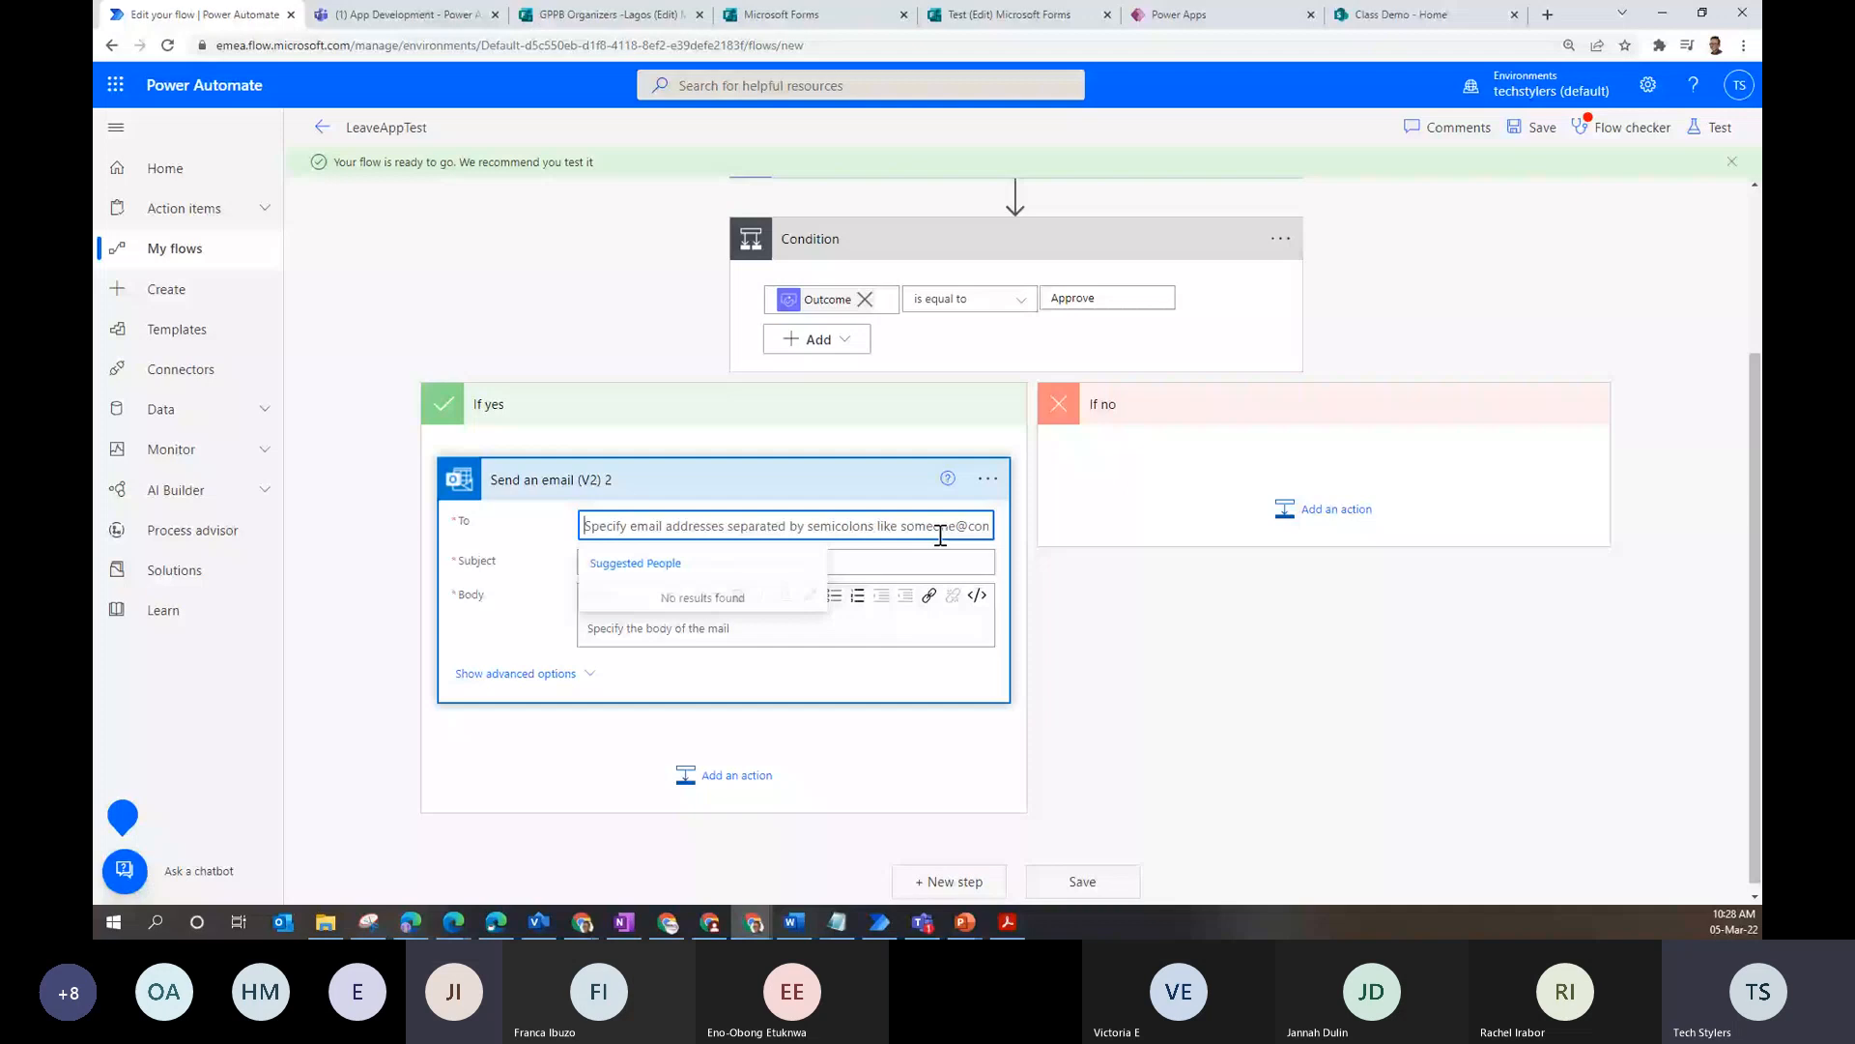
left_click(849, 479)
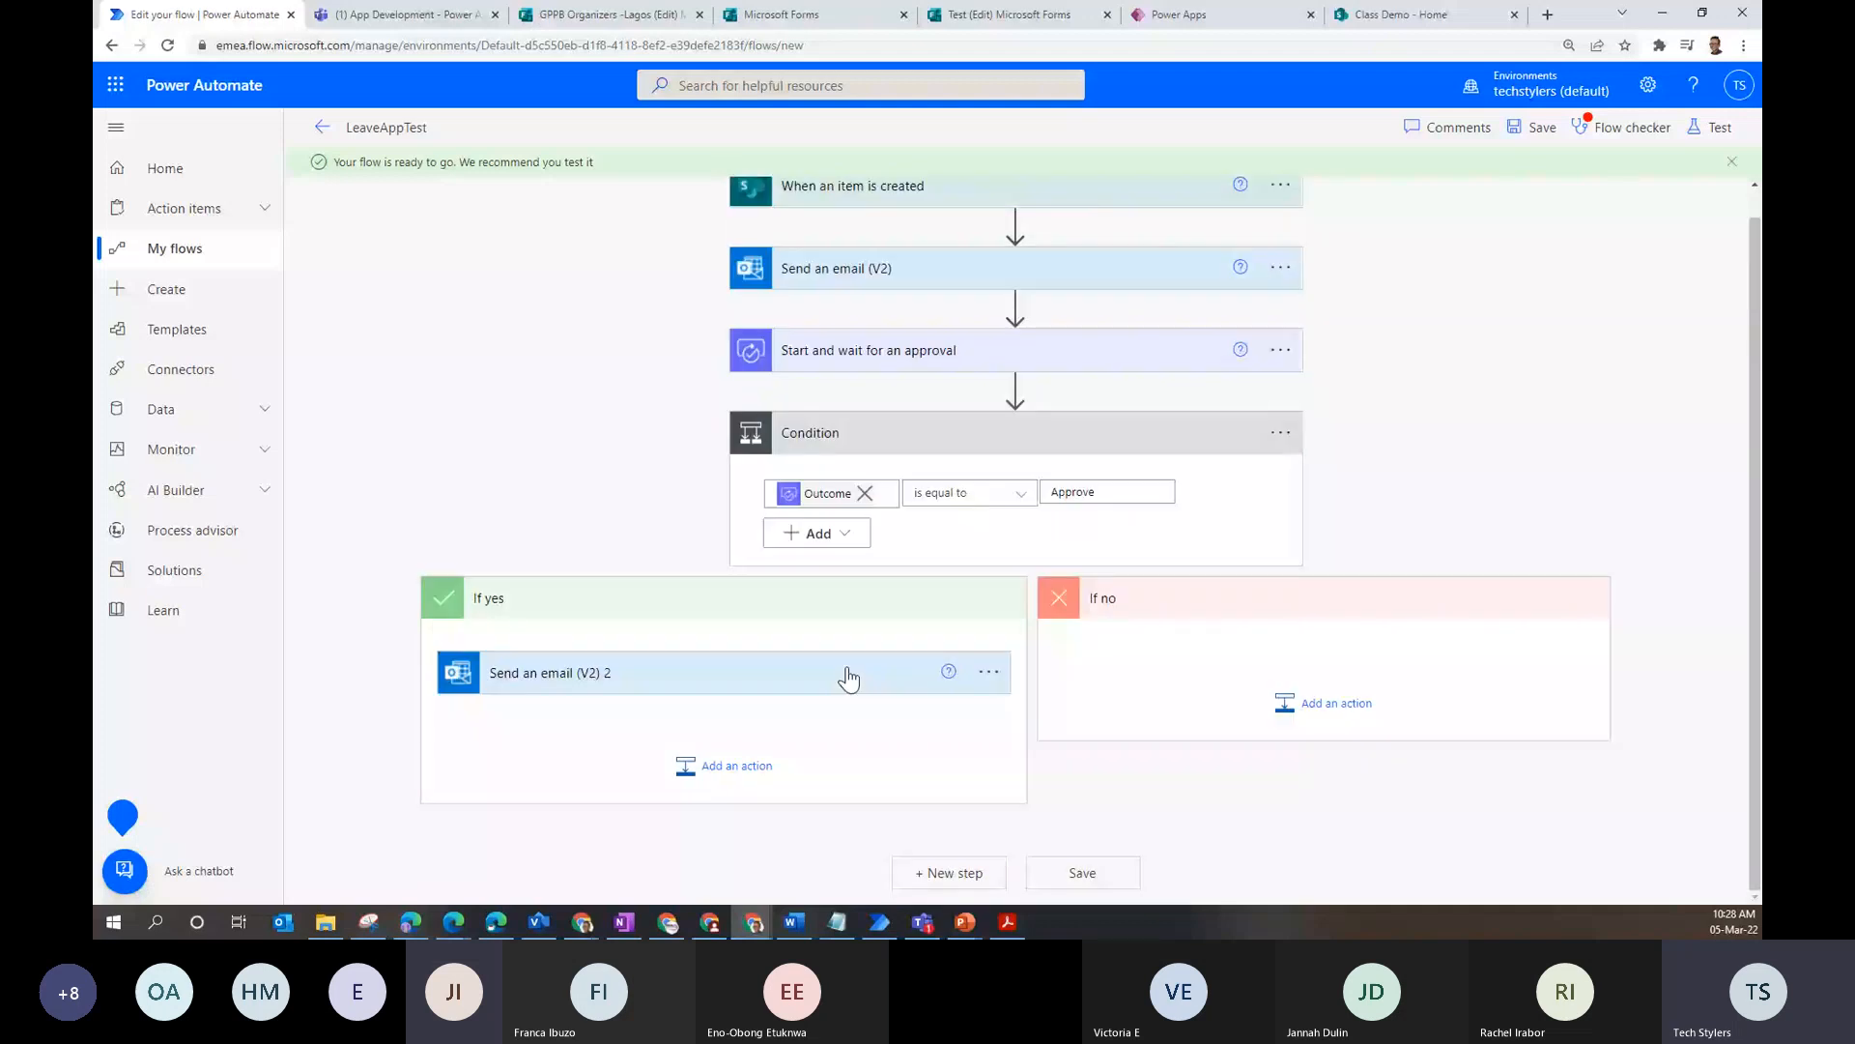
left_click(848, 677)
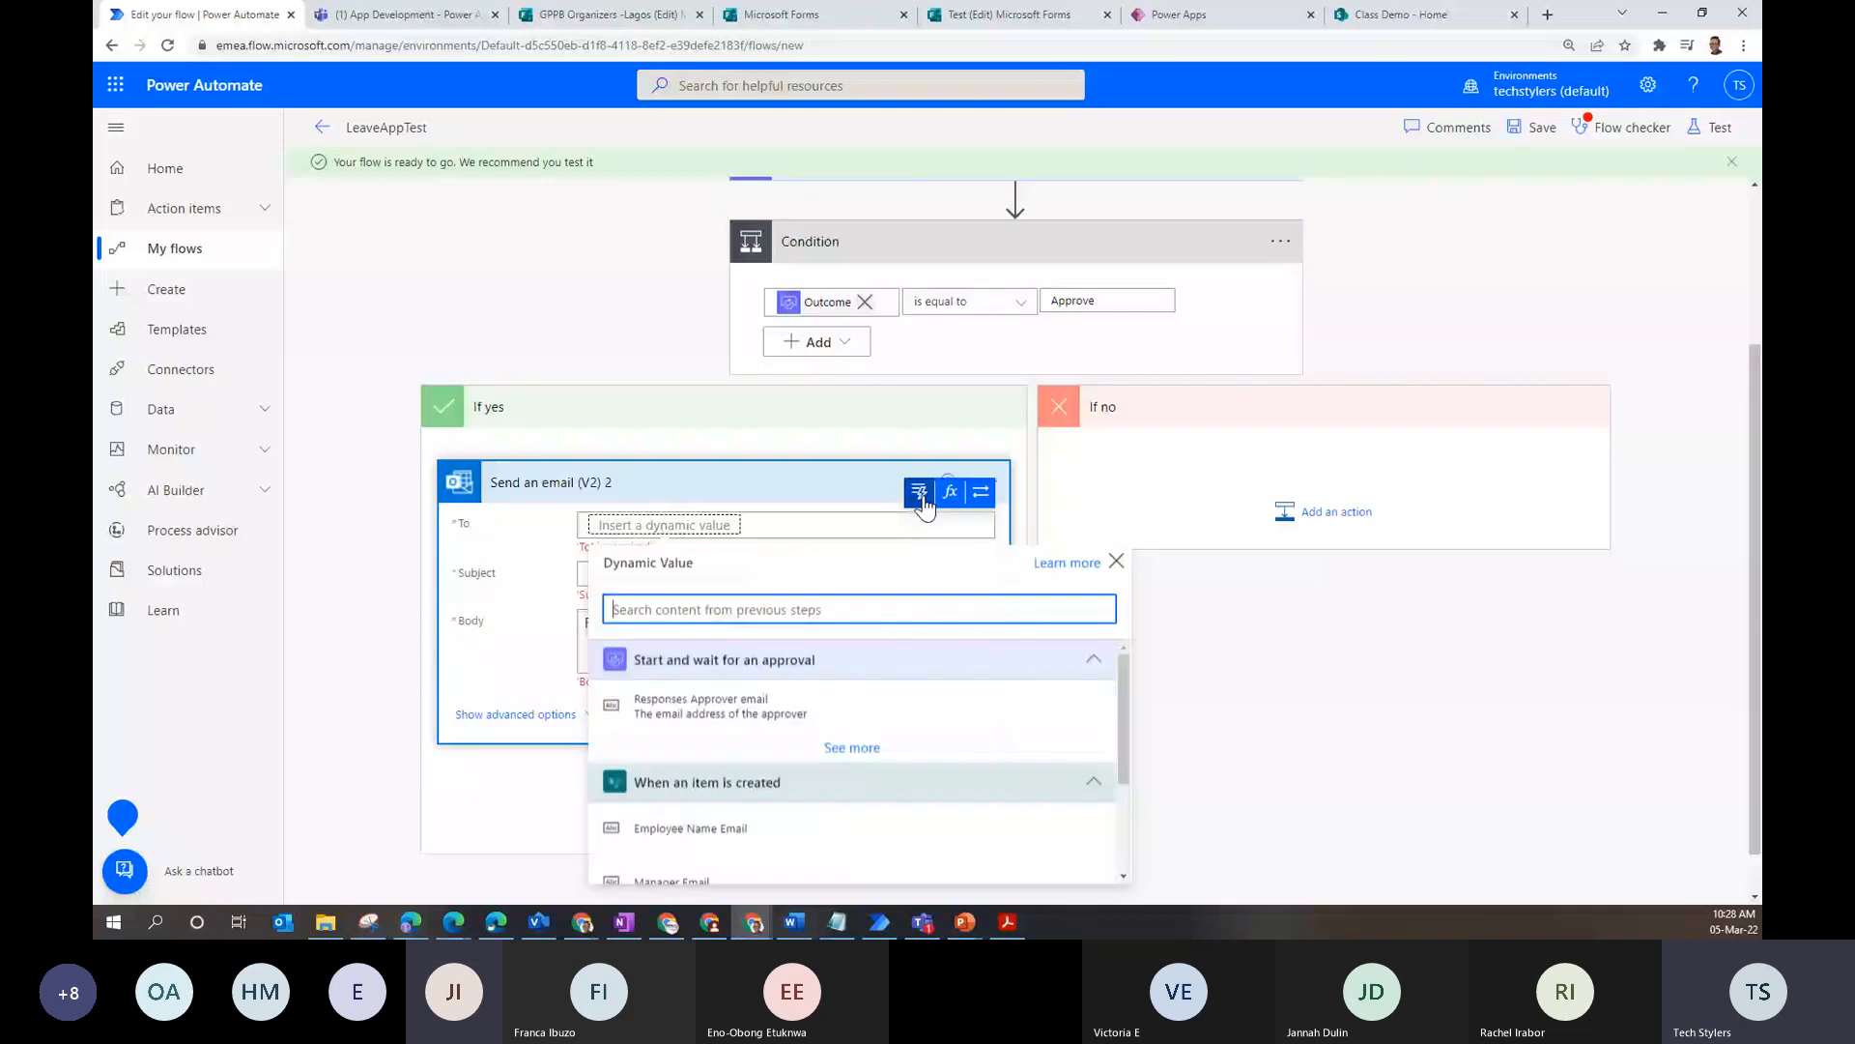
left_click(690, 828)
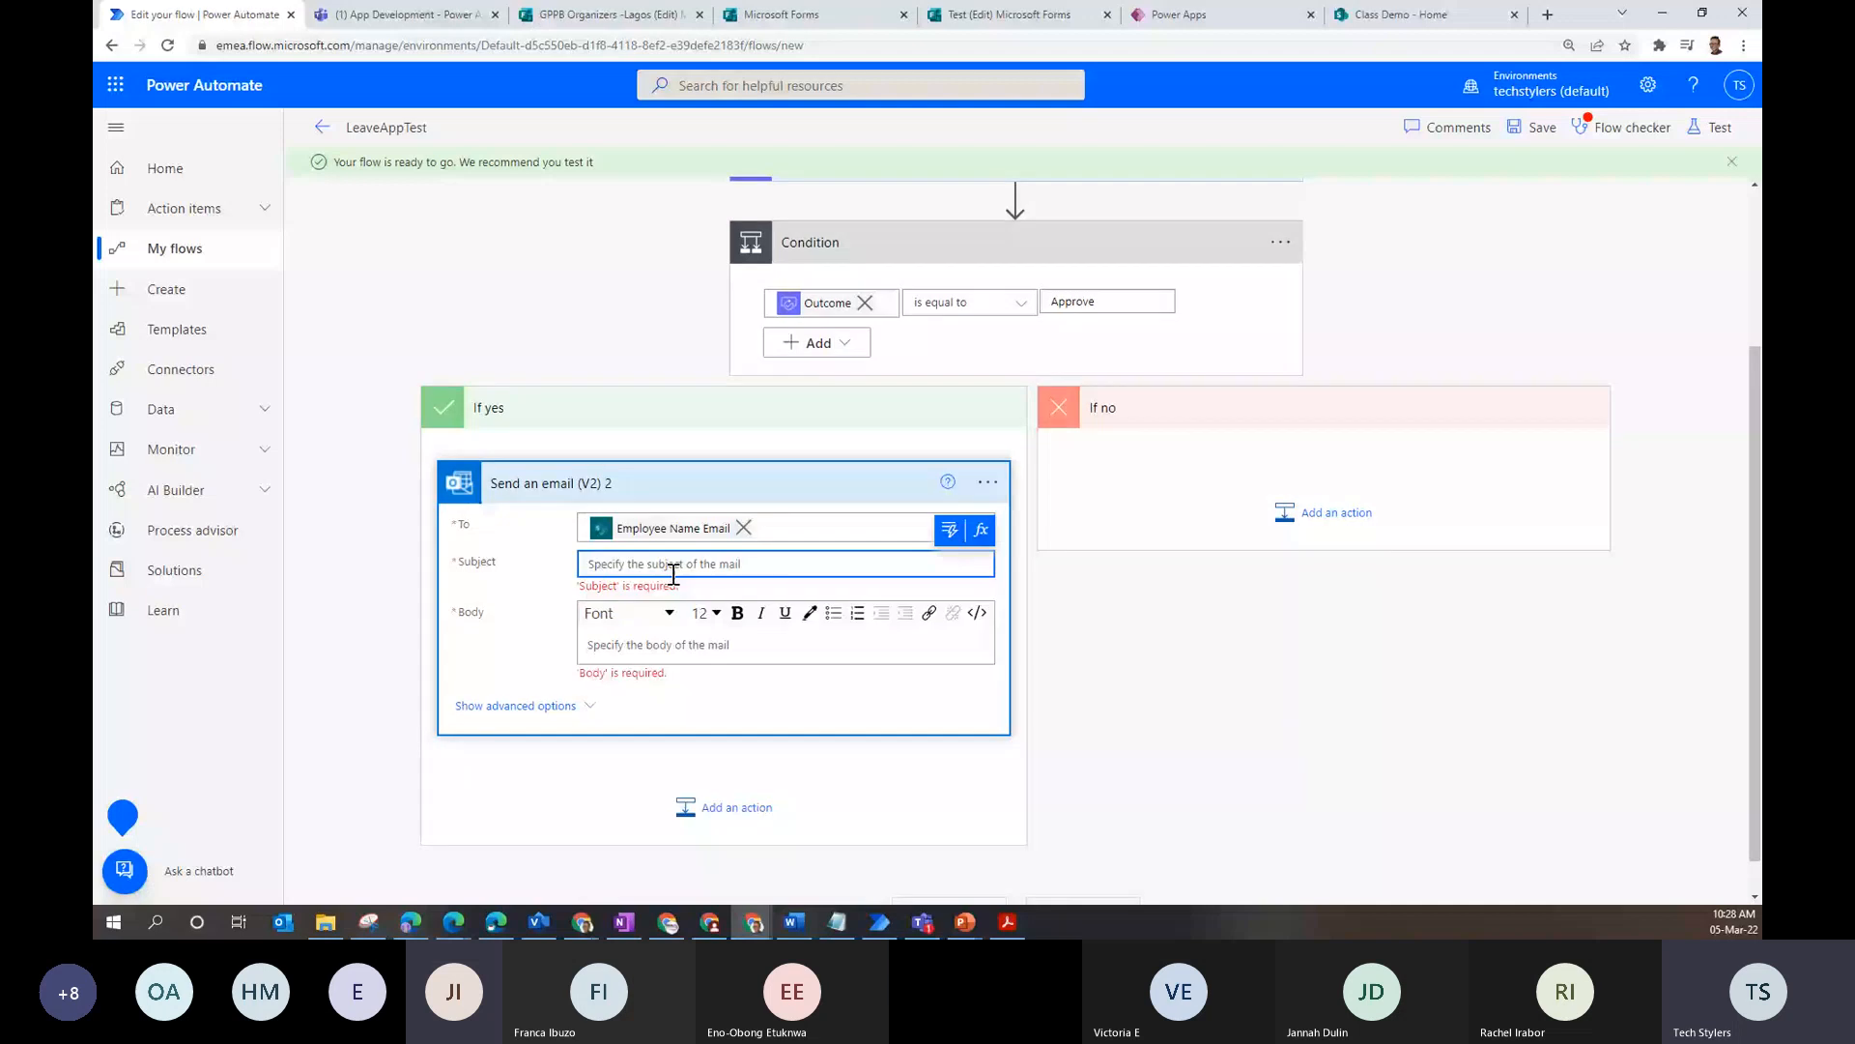
- Give the approval email the subject 'Leave Approved' and body 'xyz'
type("Leave APp")
key("BackSpace")
key("BackSpace")
type("pproved")
left_click(652, 635)
type("xyz")
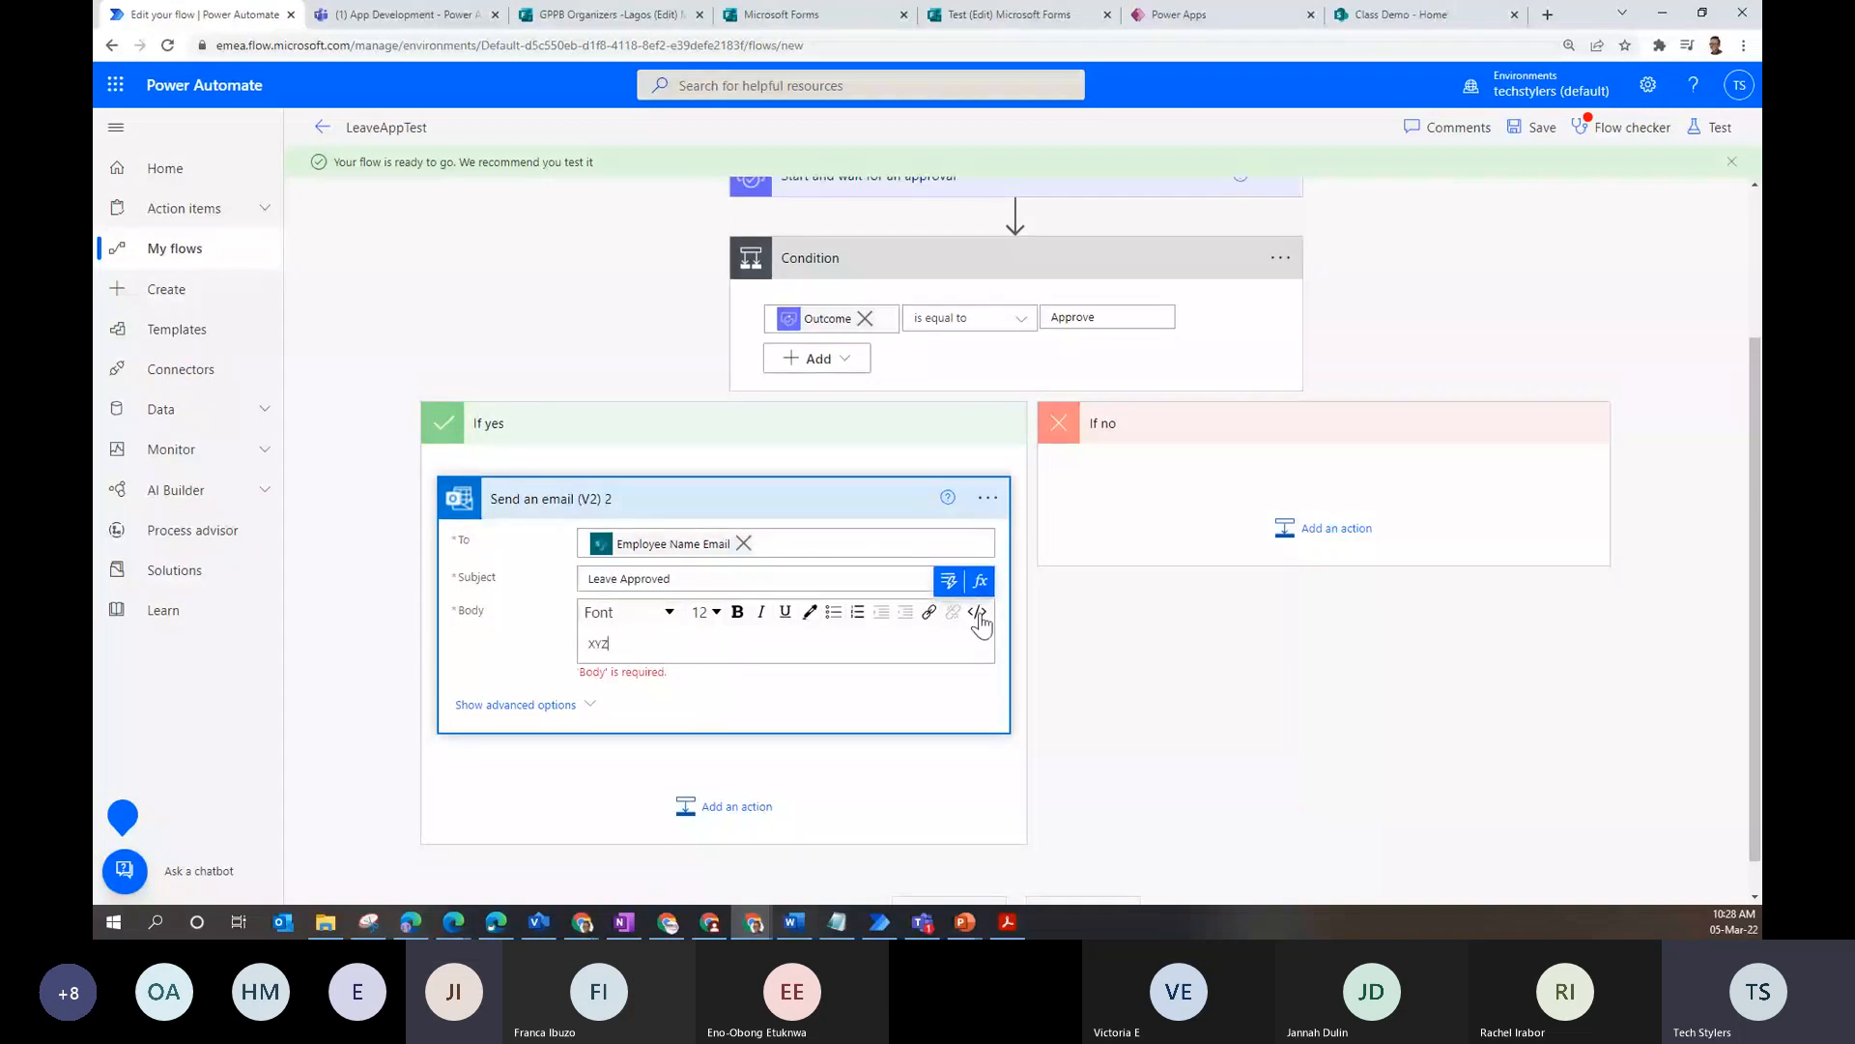
left_click(1198, 543)
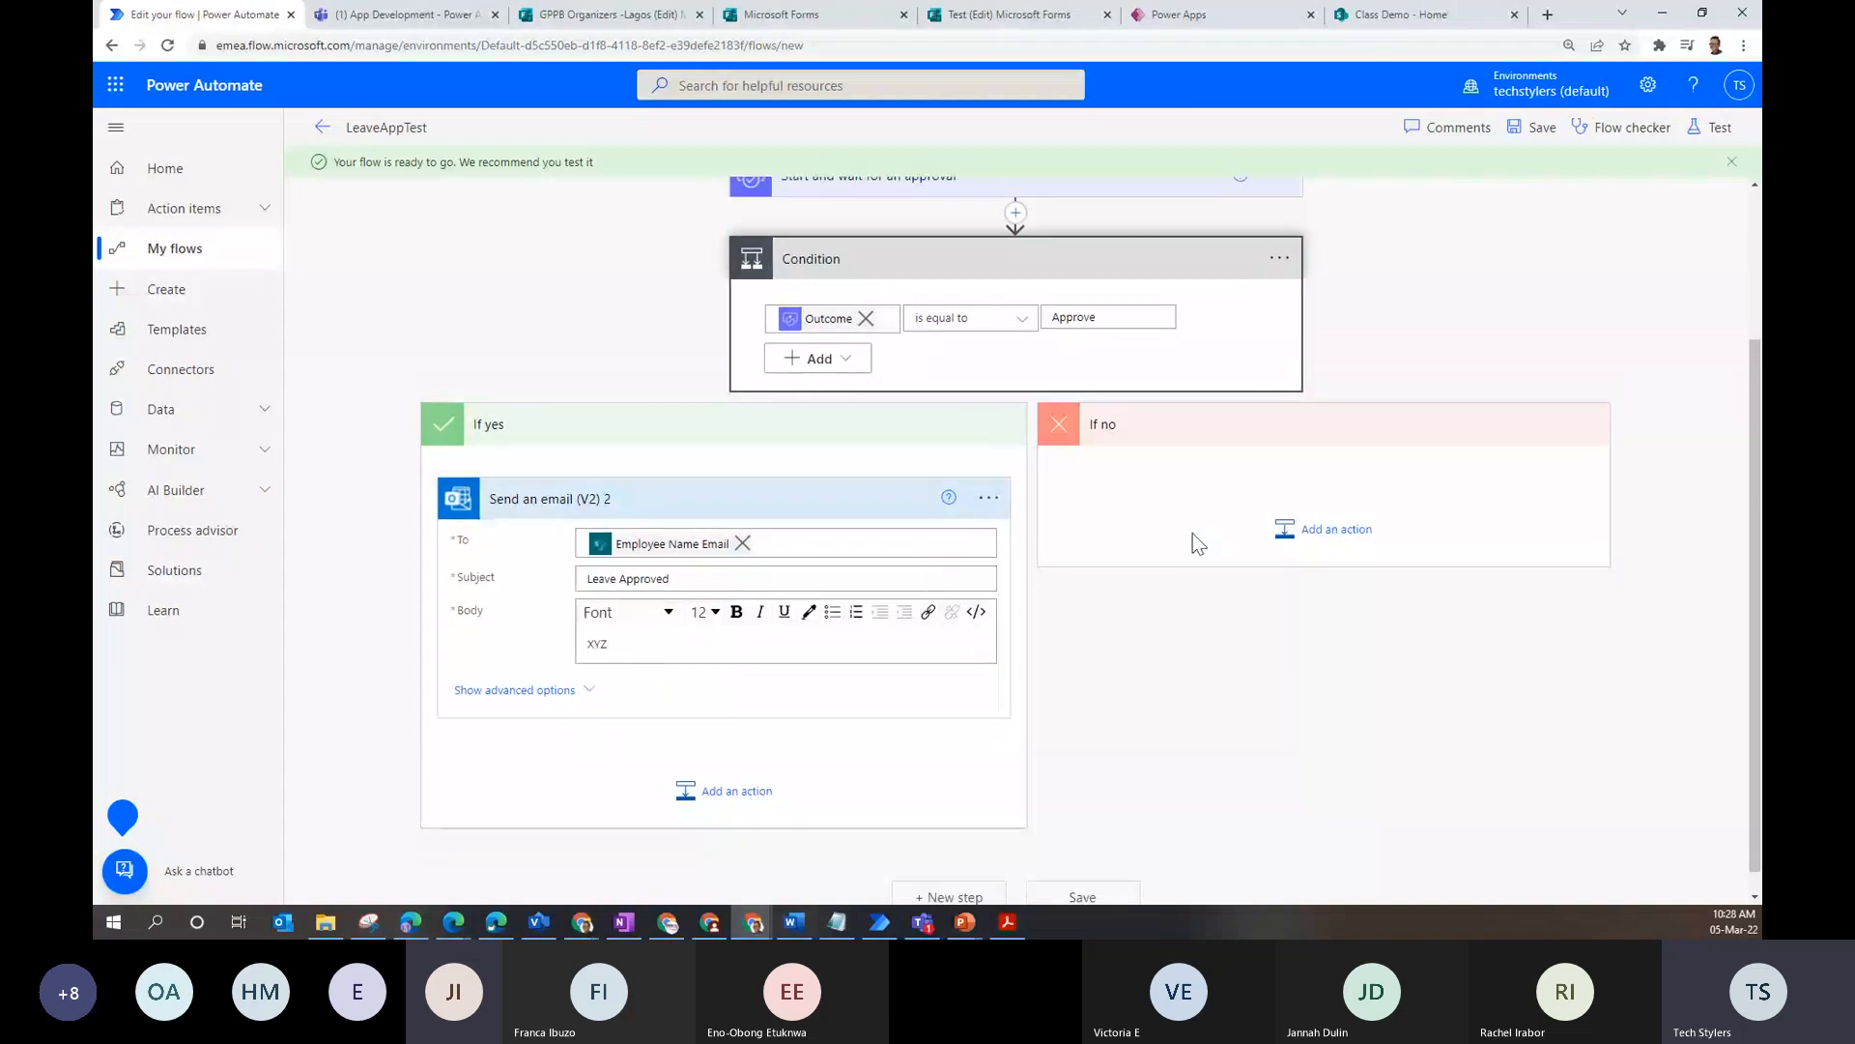
- Copy the approval email action and paste it into the If no branch
left_click(1303, 530)
left_click(833, 498)
left_click(972, 498)
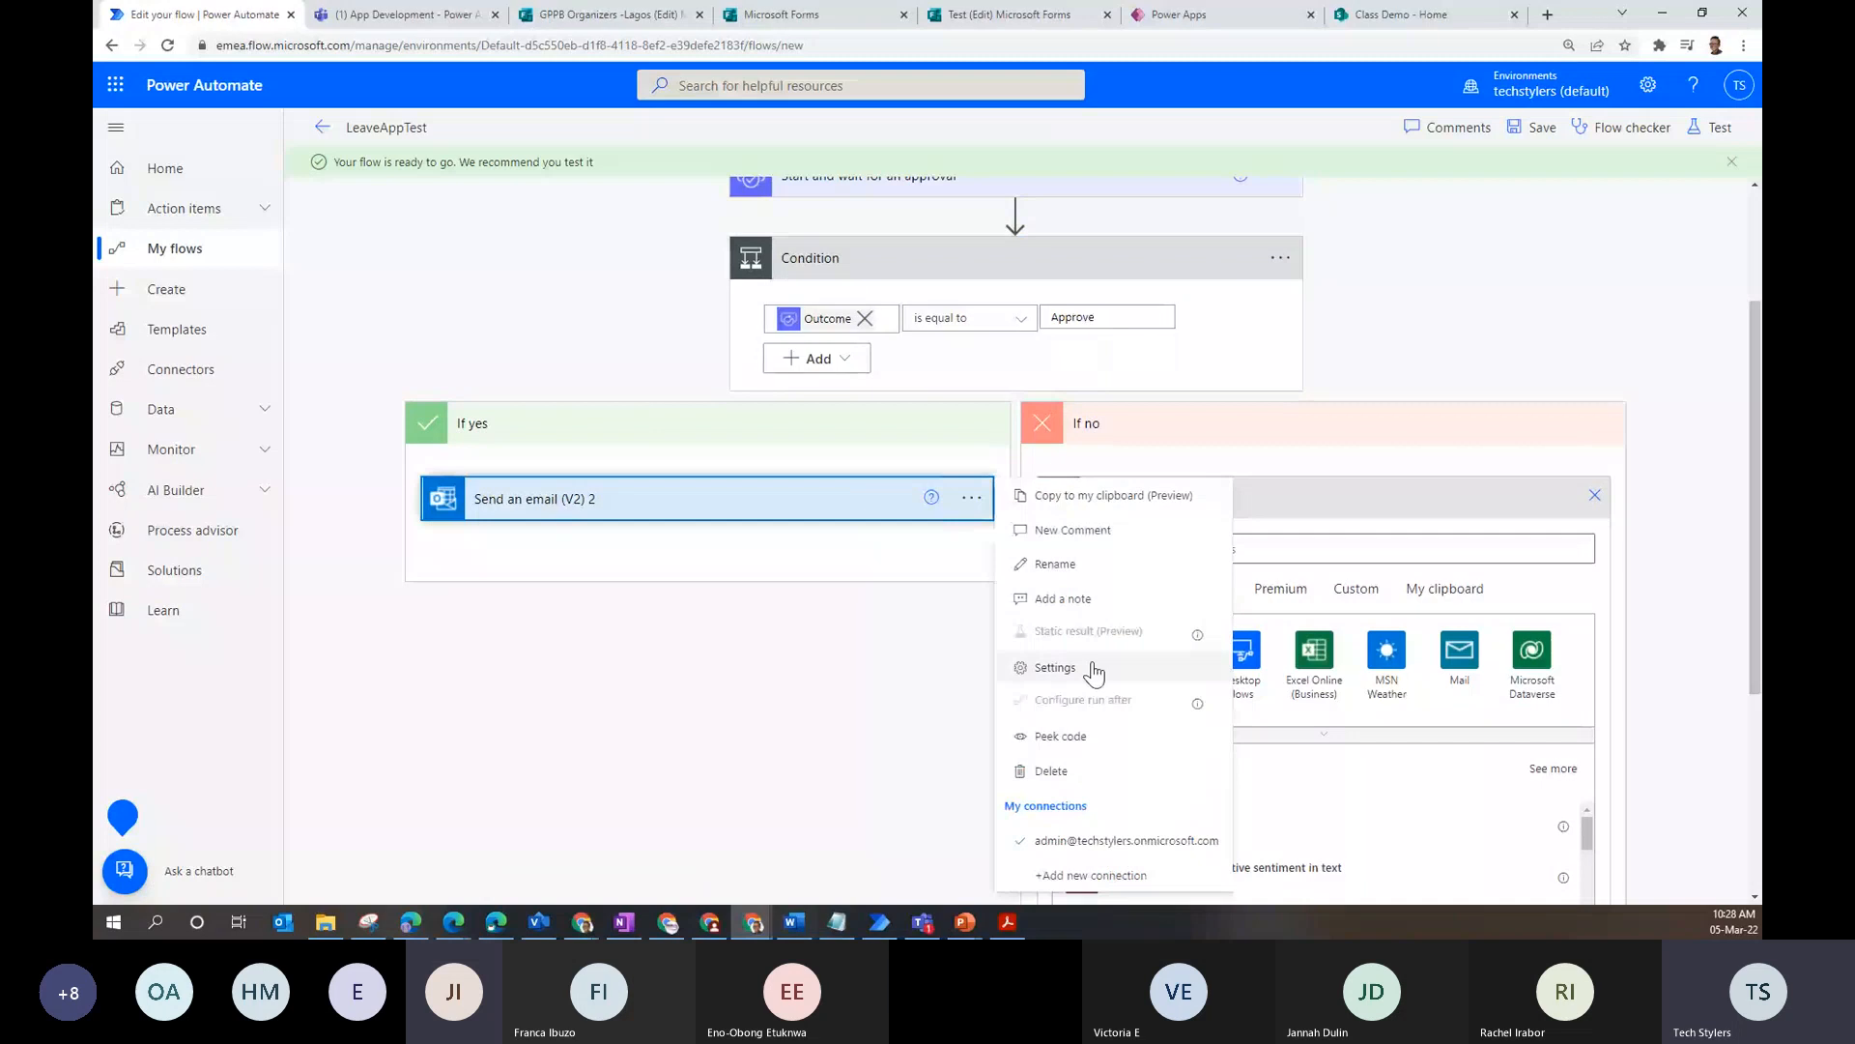
left_click(1090, 507)
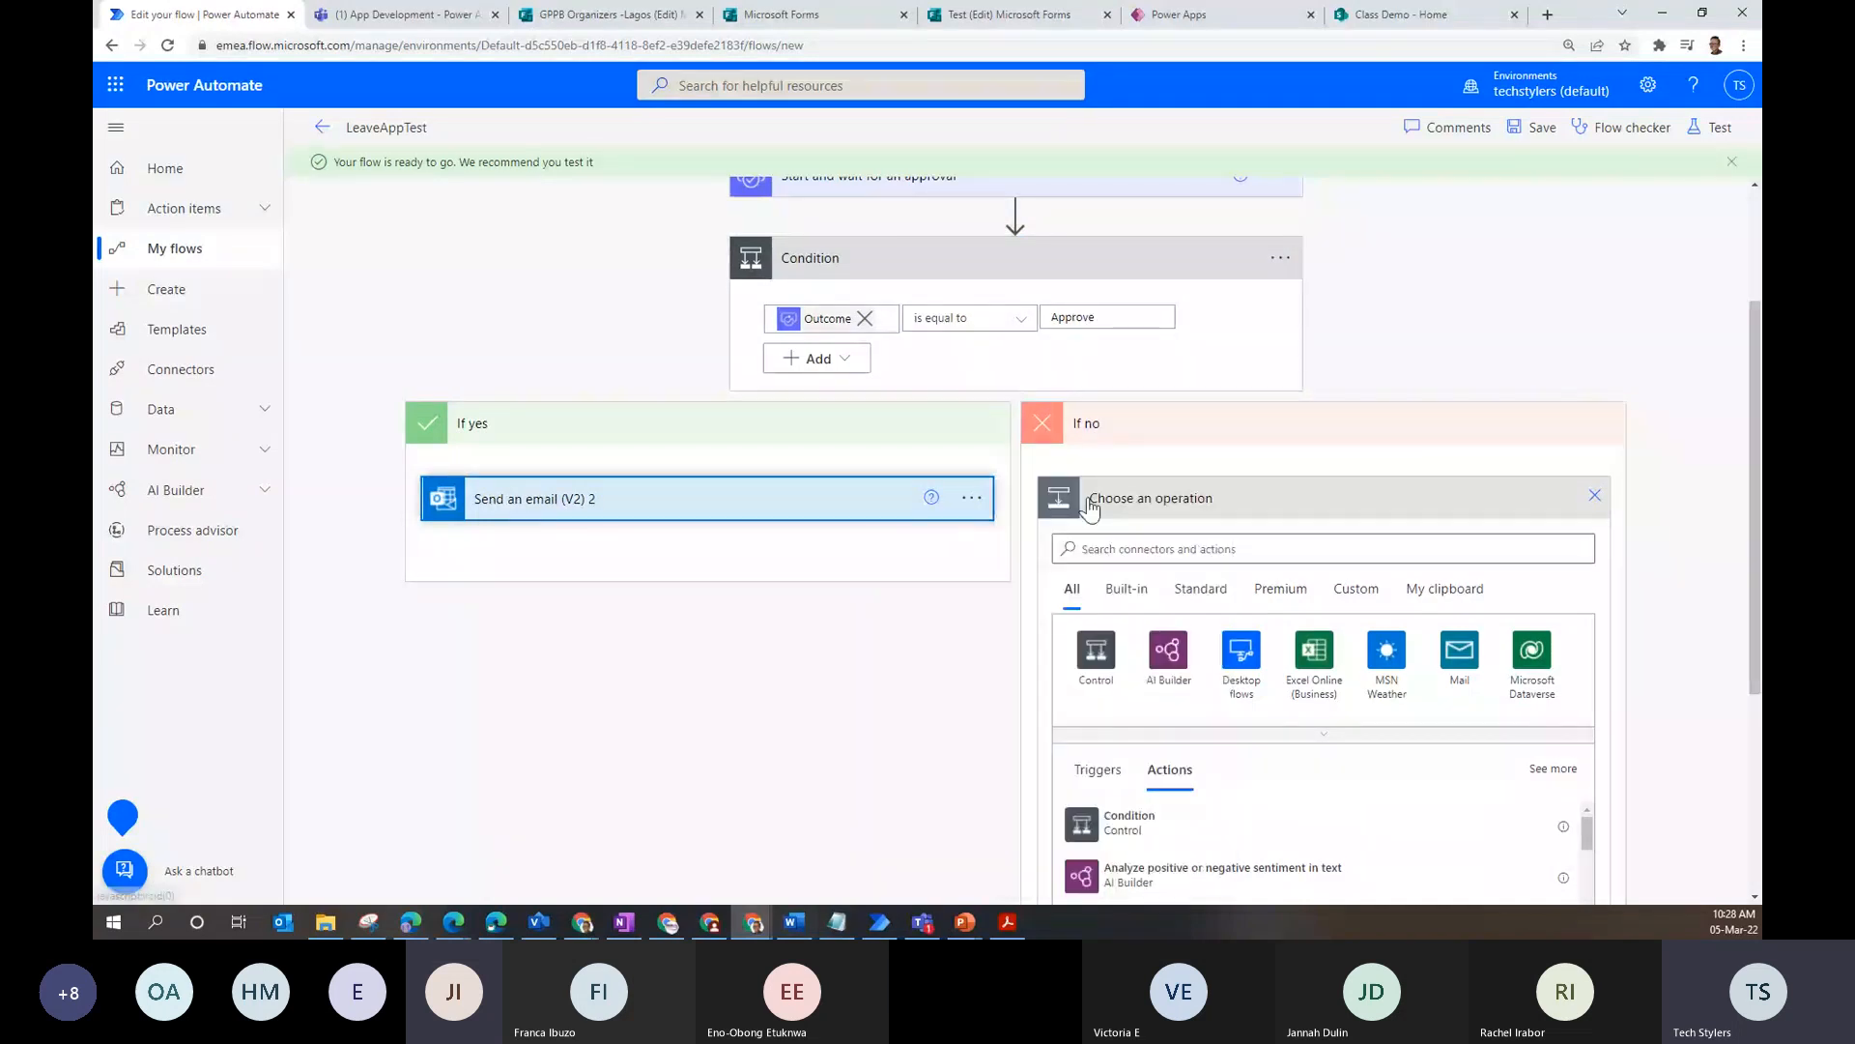
left_click(1445, 588)
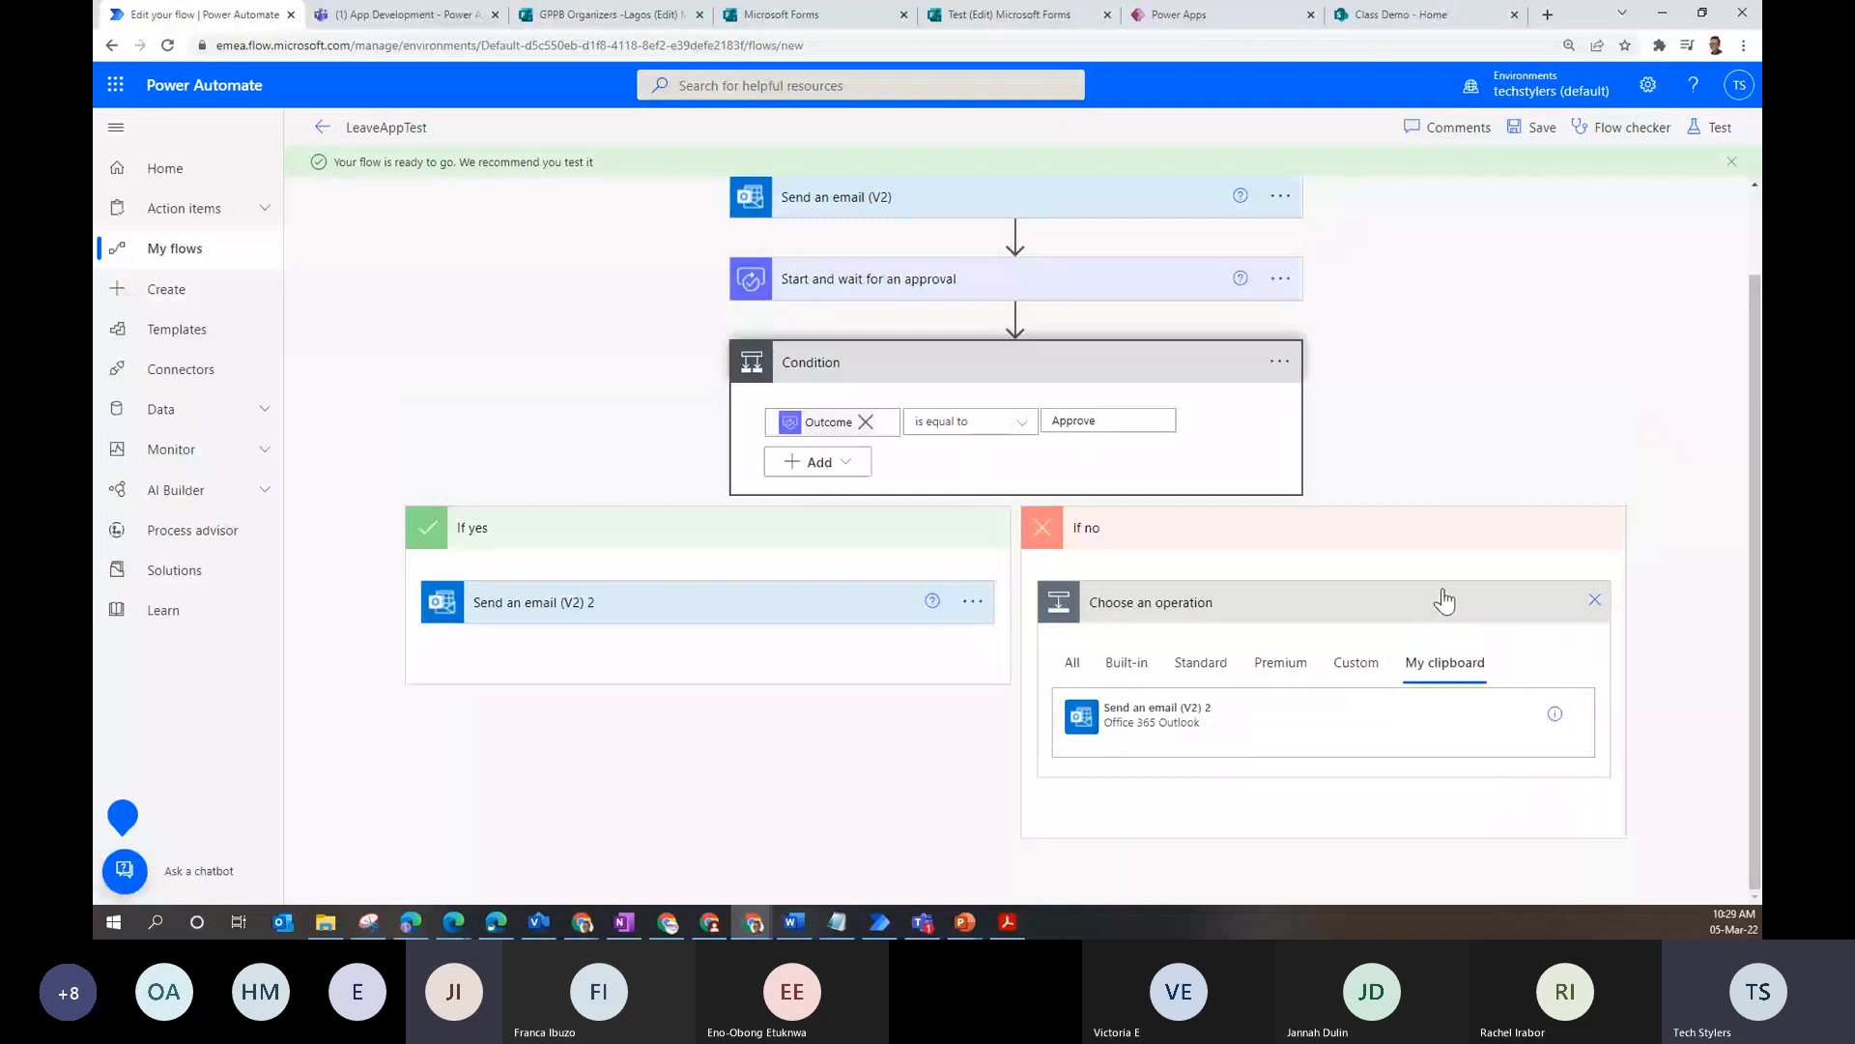
left_click(1204, 369)
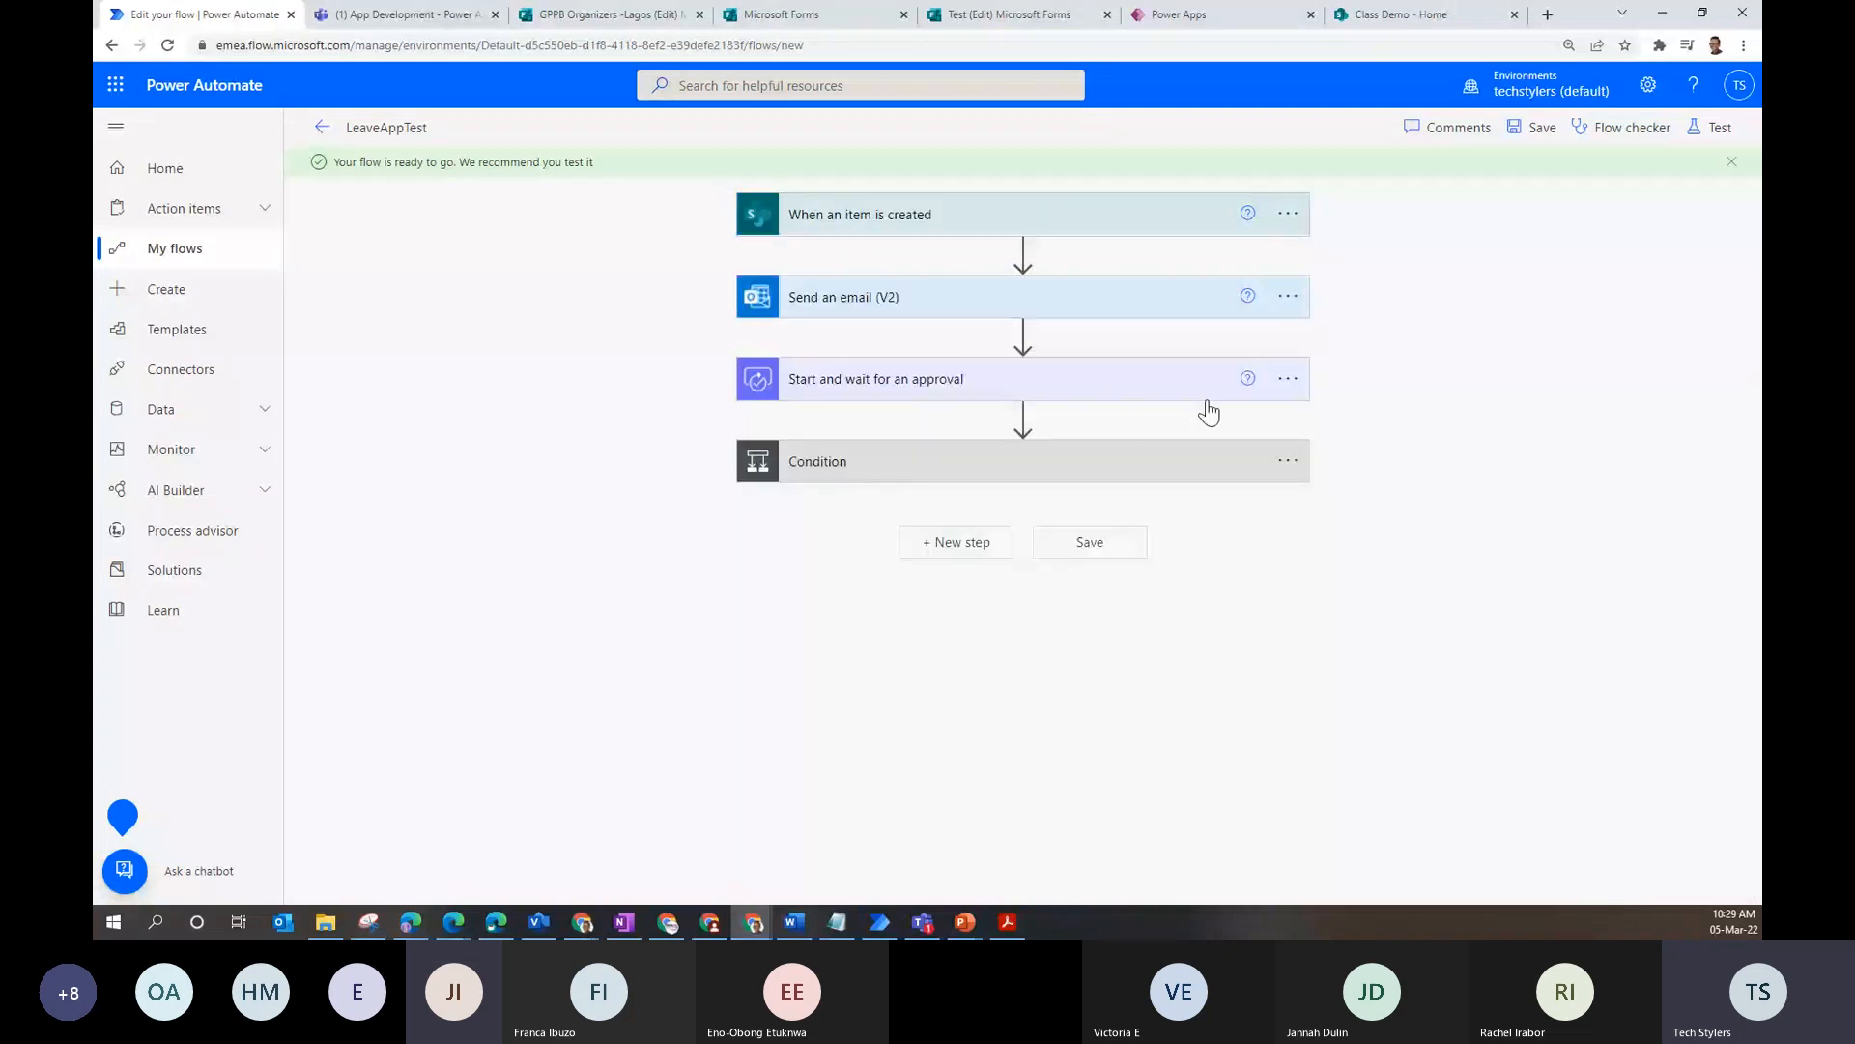
left_click(1211, 458)
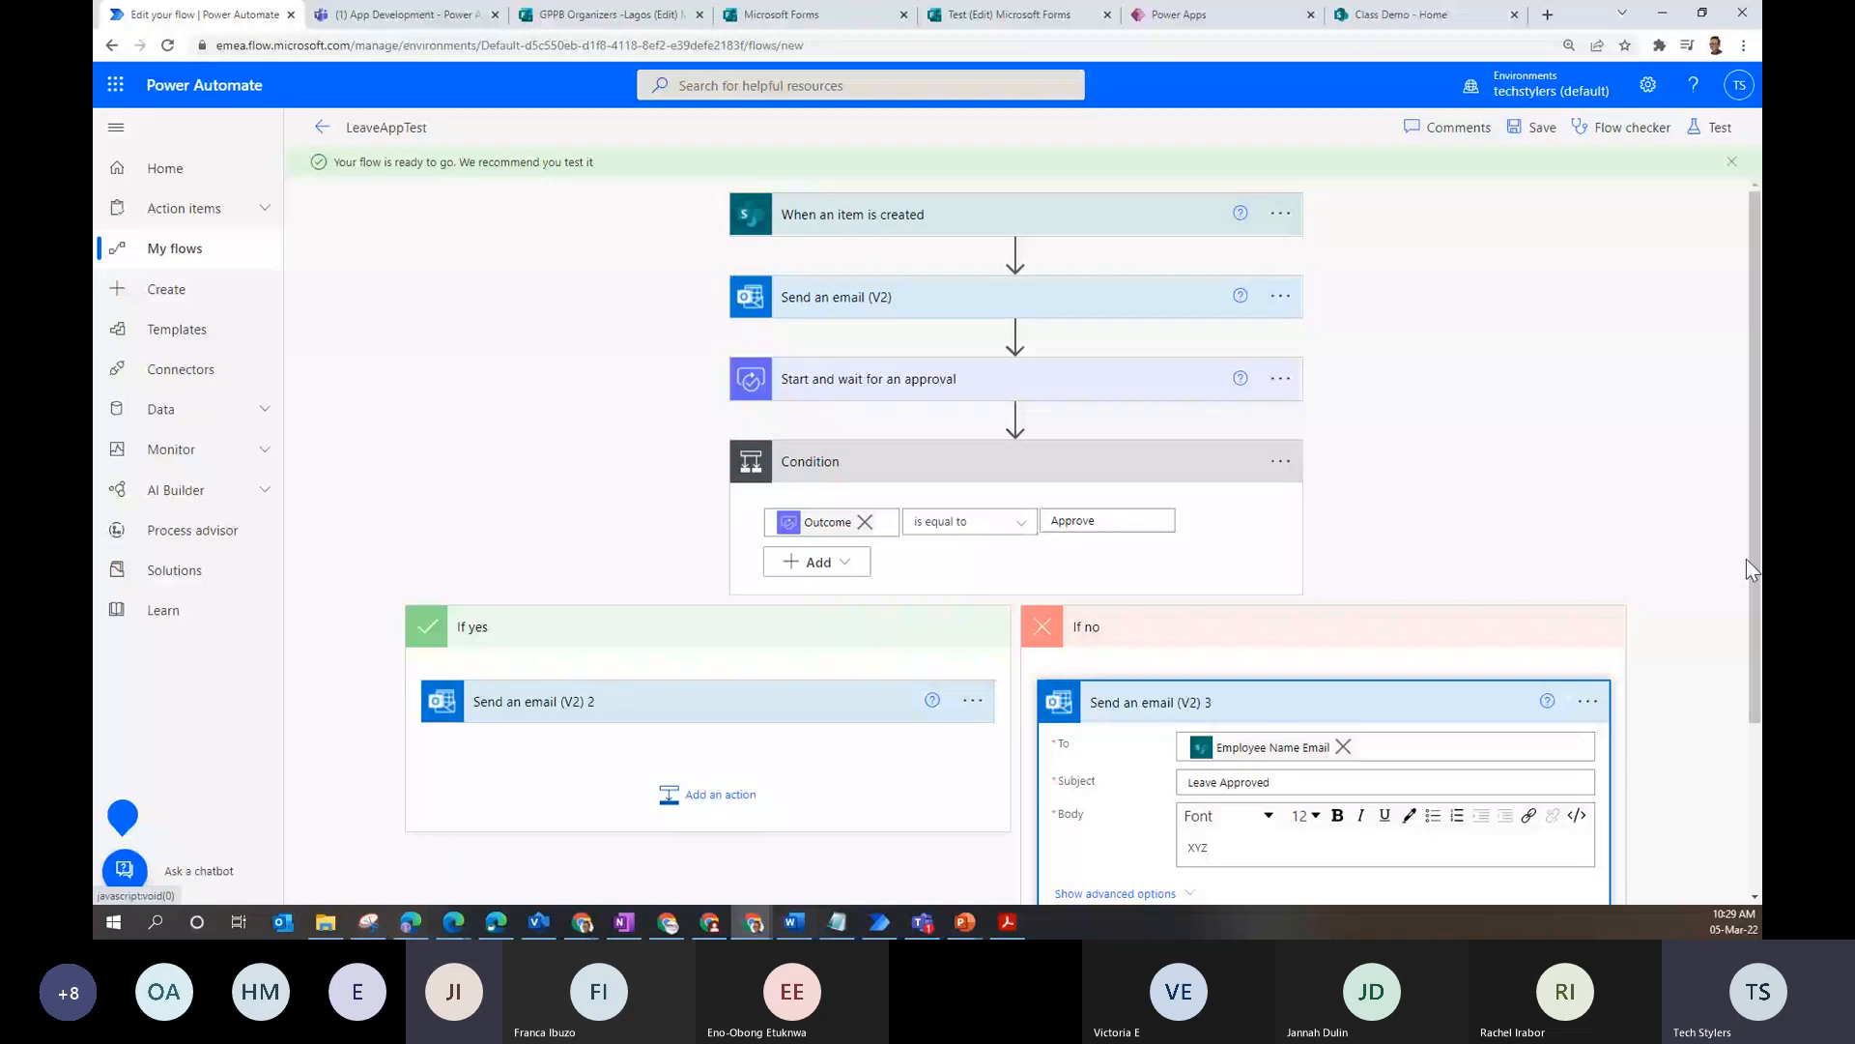
- Change the pasted email's subject to 'Leave Request Rejected', add ABC to its body, and save
left_click(1303, 773)
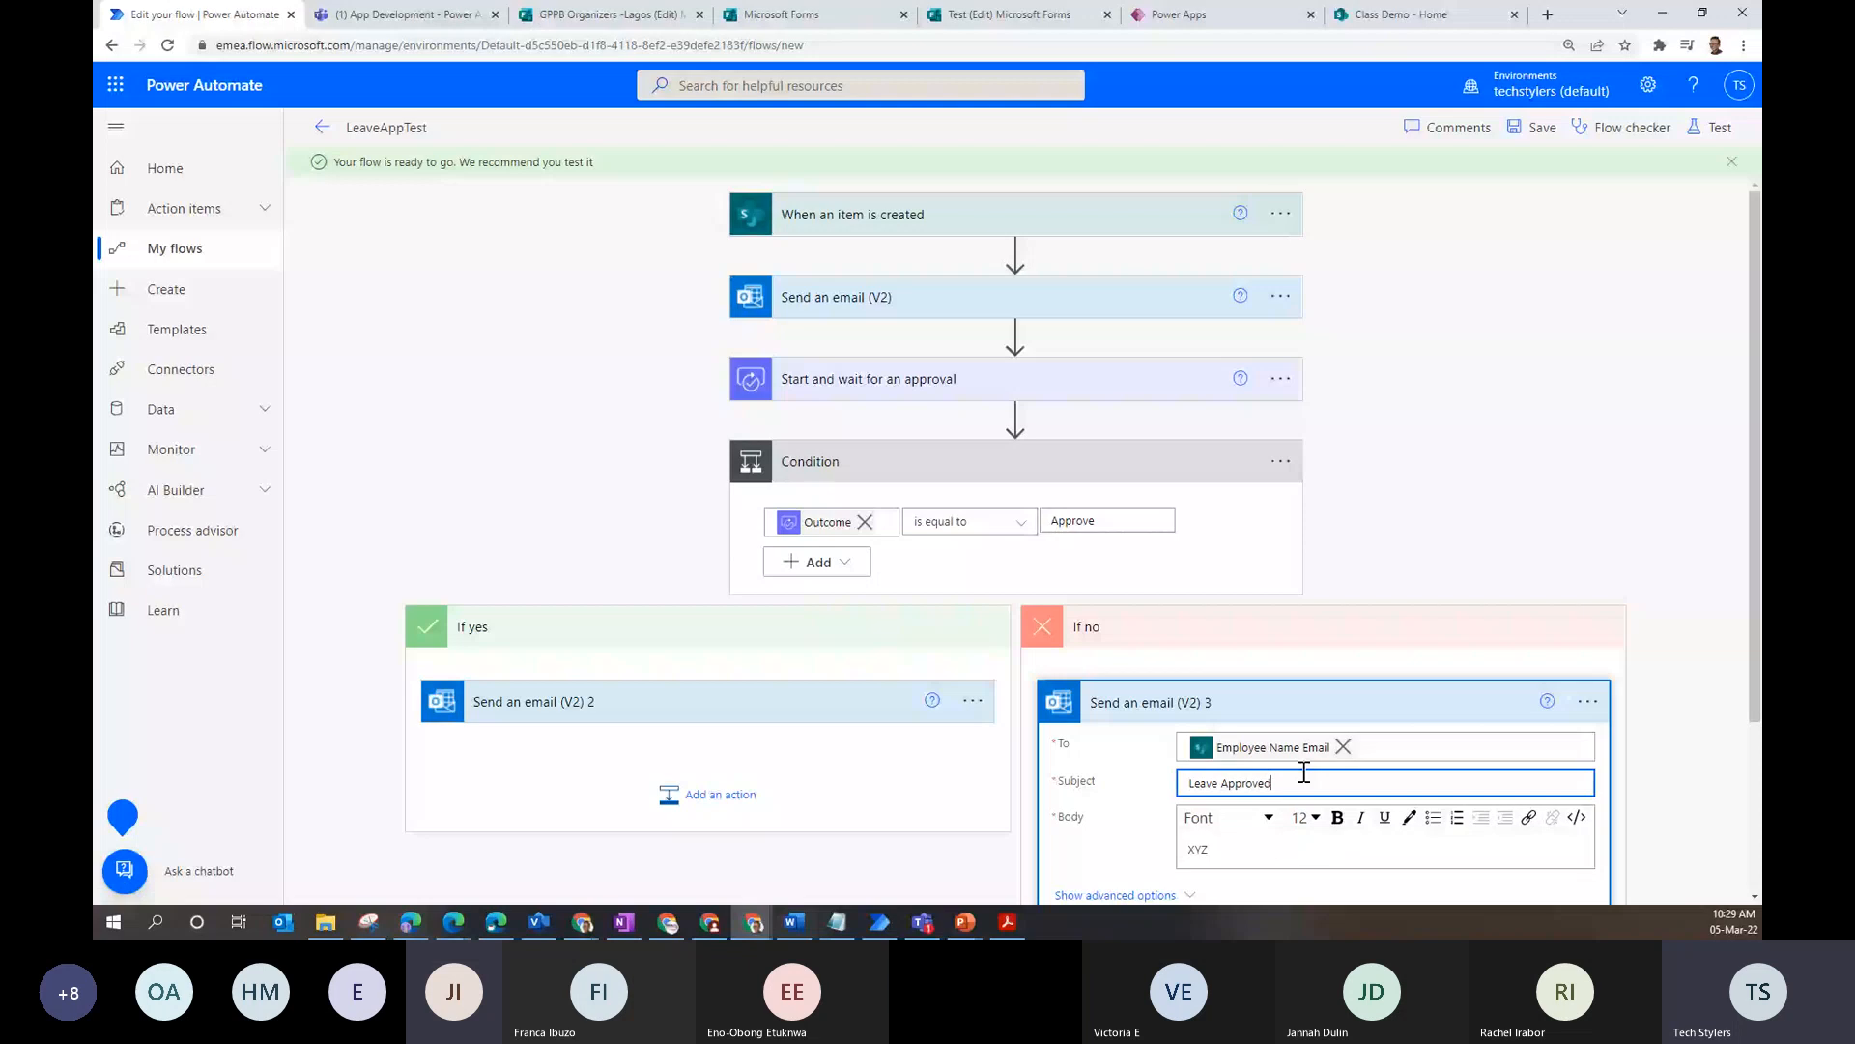
key("ctrl+BackSpace")
type("Rec")
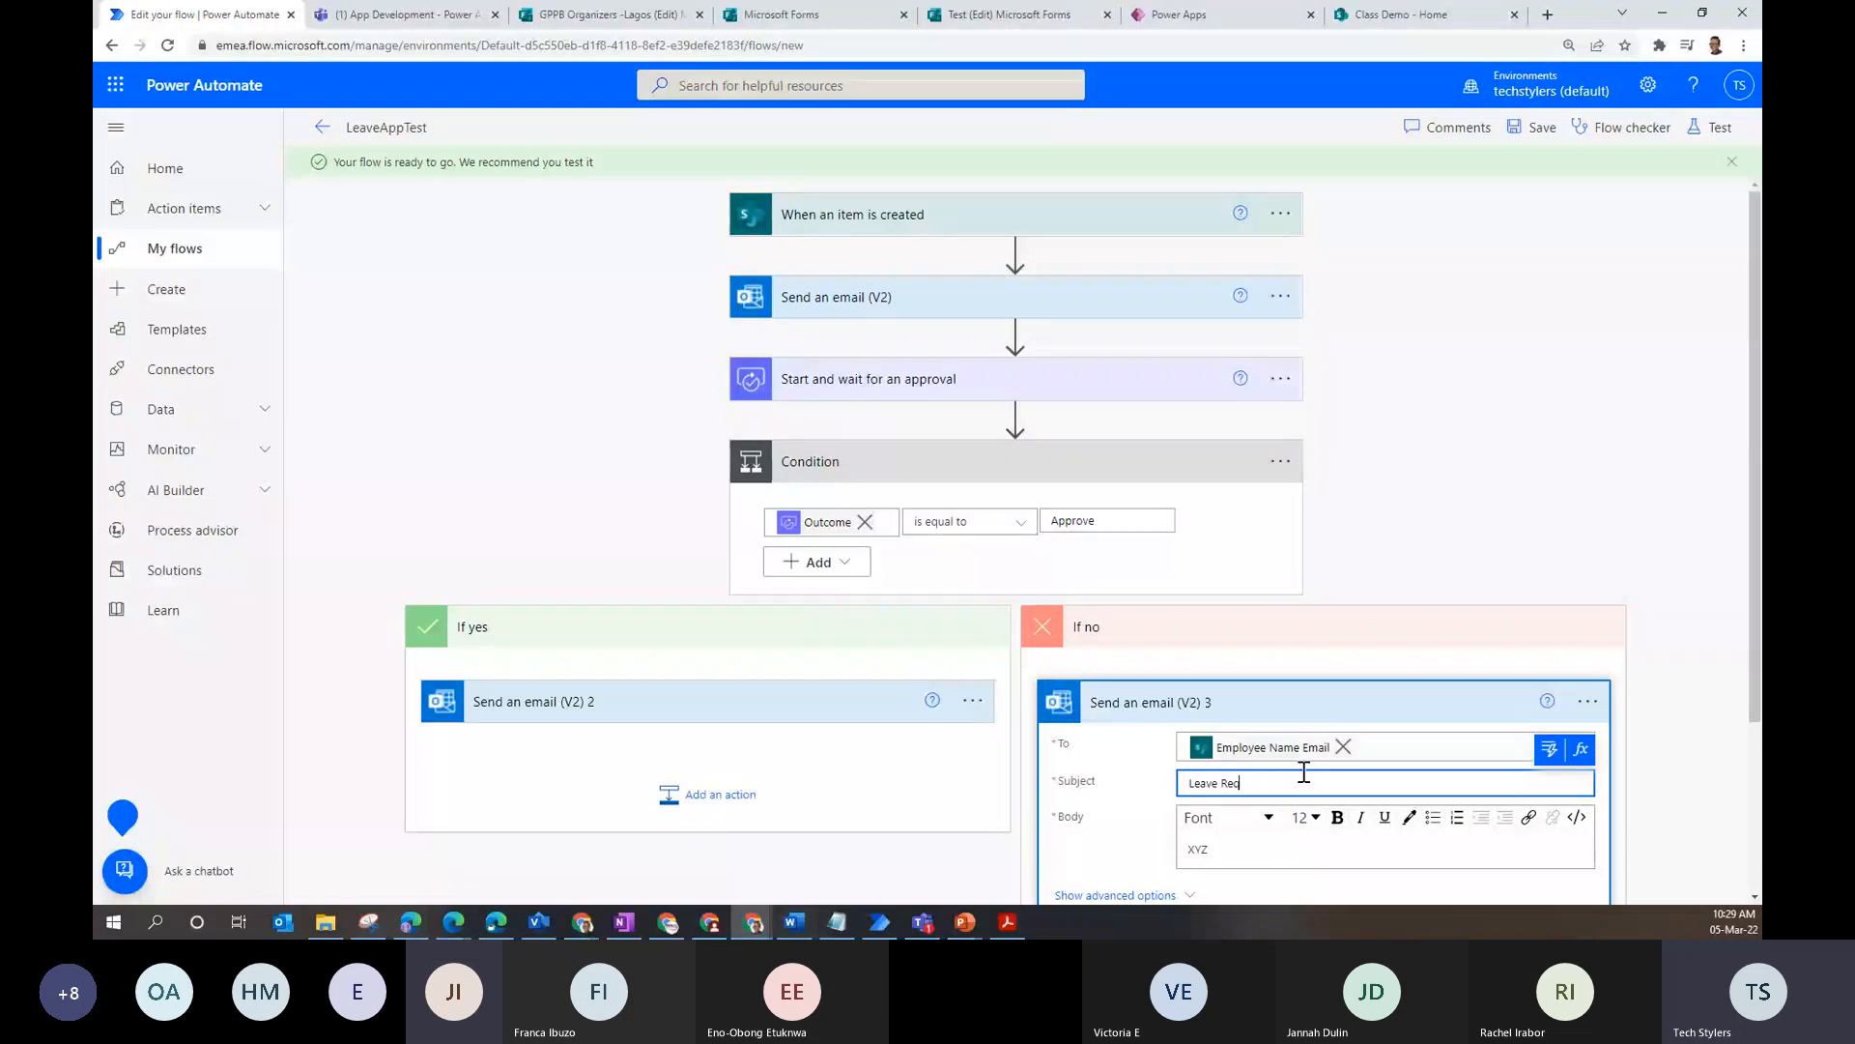
key("BackSpace")
type("quest Rejected")
left_click(1393, 857)
key("Return")
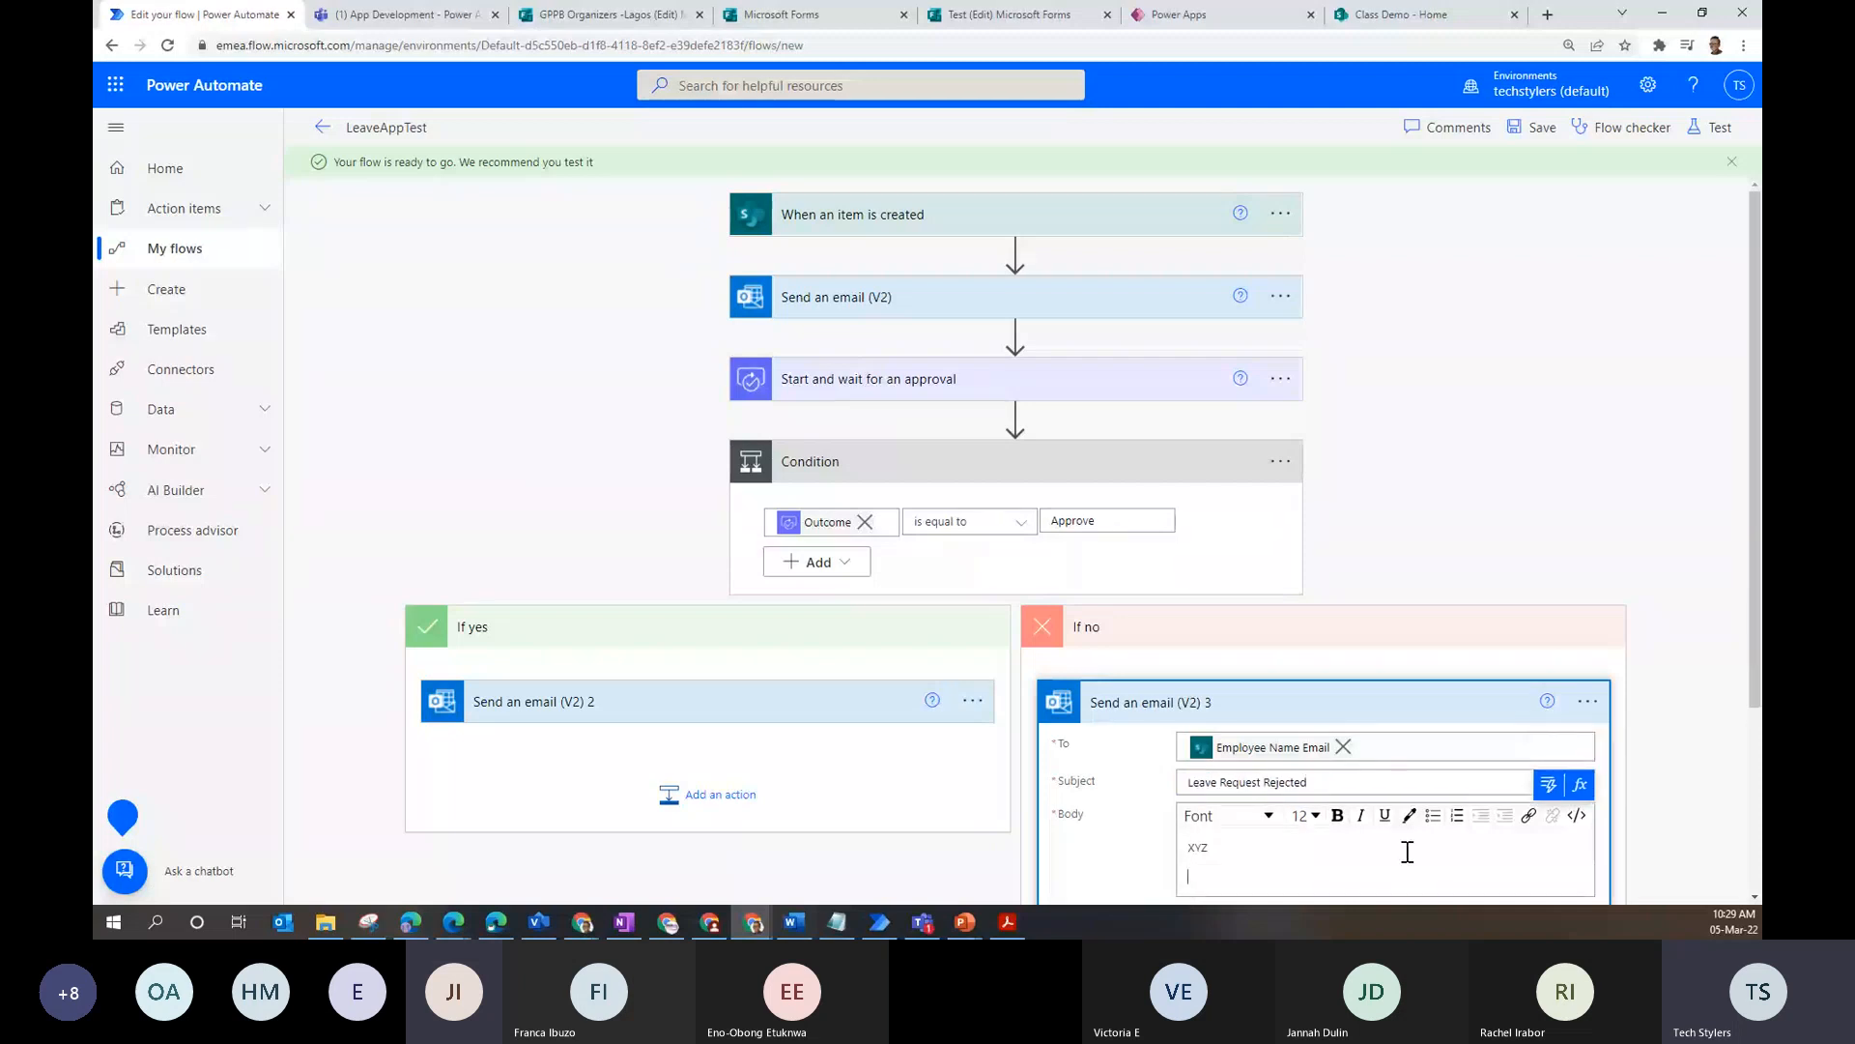
type("ABC")
left_click(1532, 128)
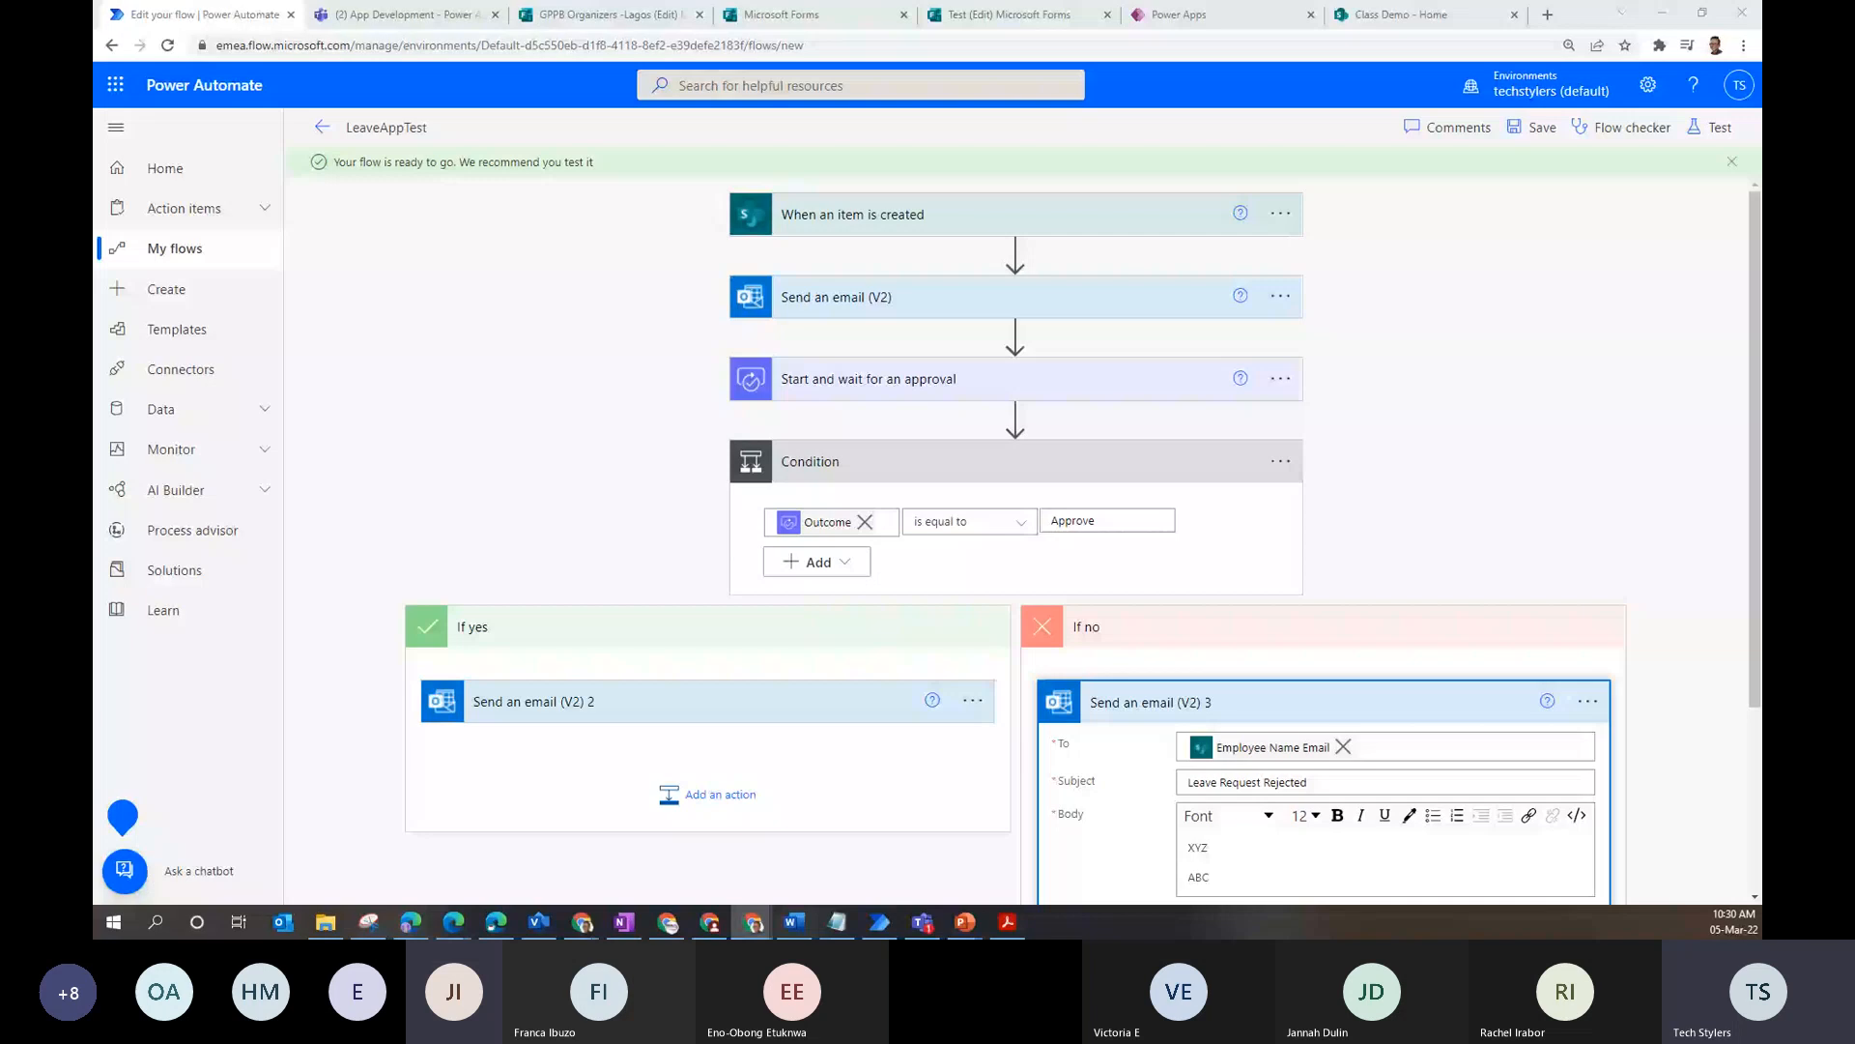
left_click(1519, 140)
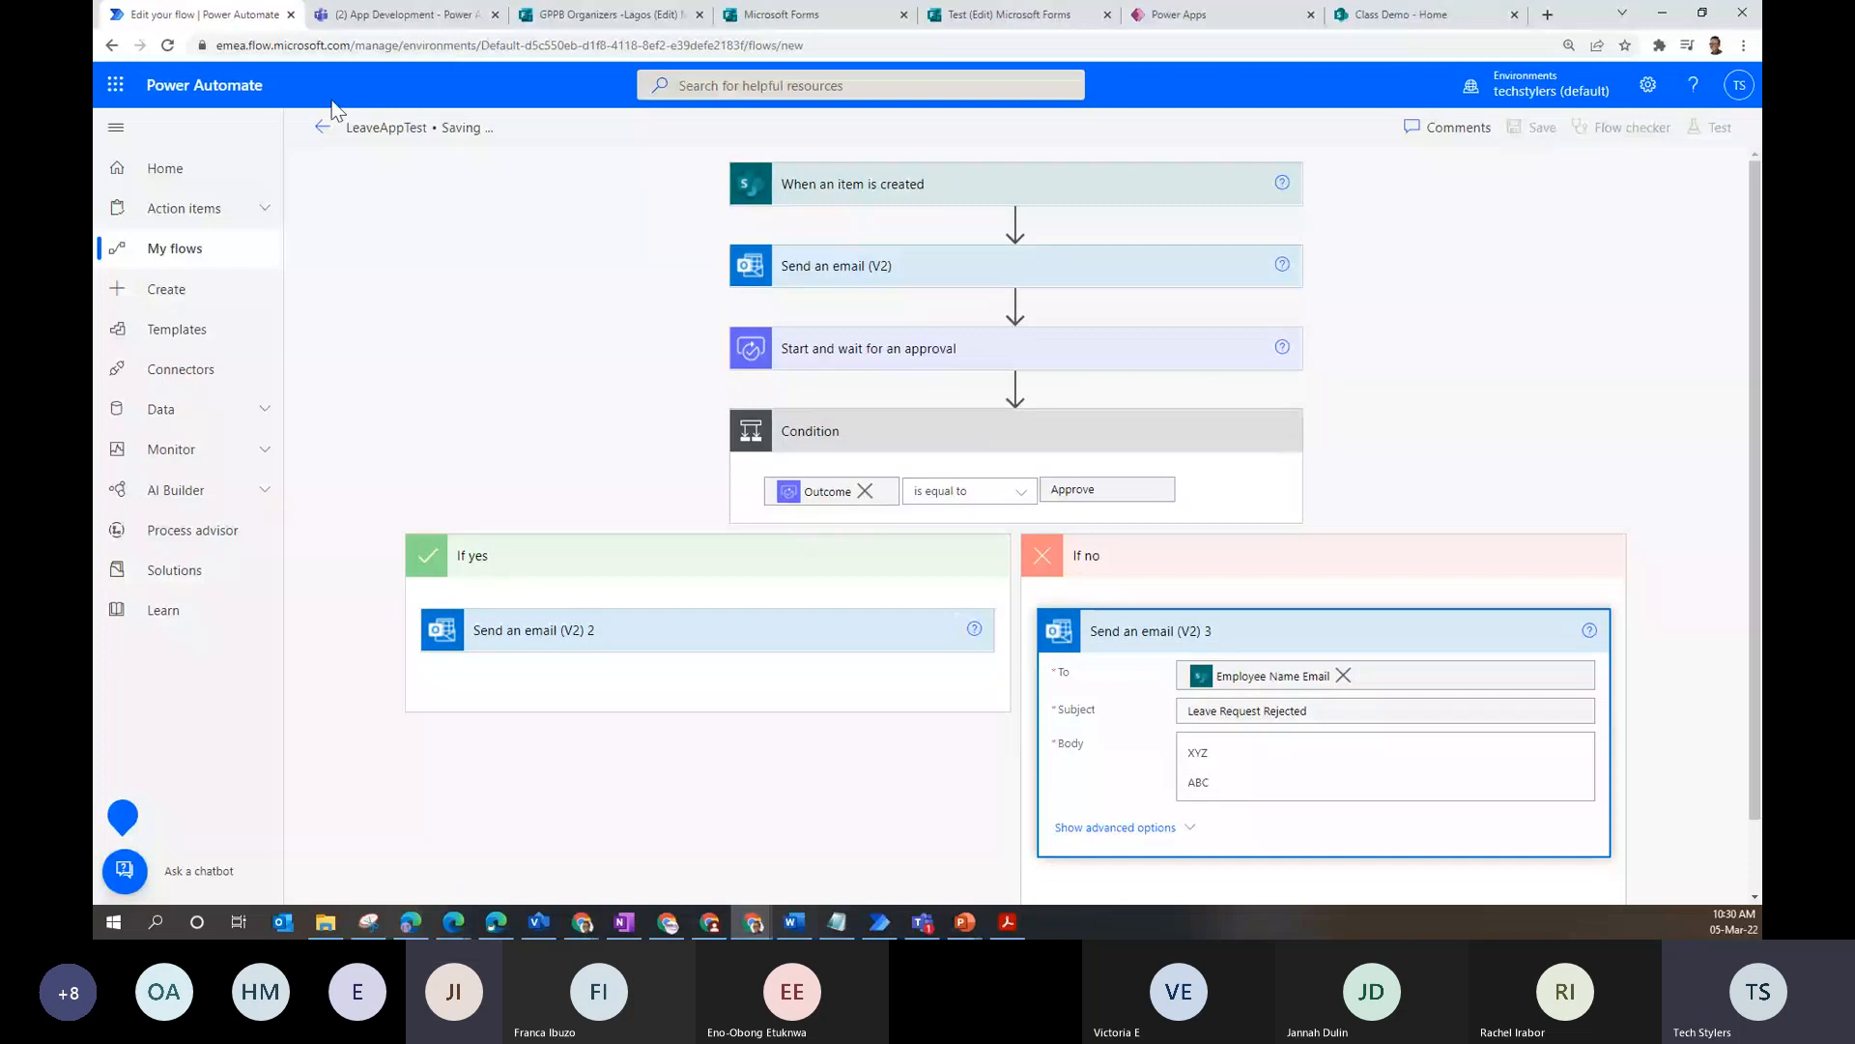
- Fill the leave form with title 'My leave request', the employee, Dept IT and Annual Leave
left_click(1160, 13)
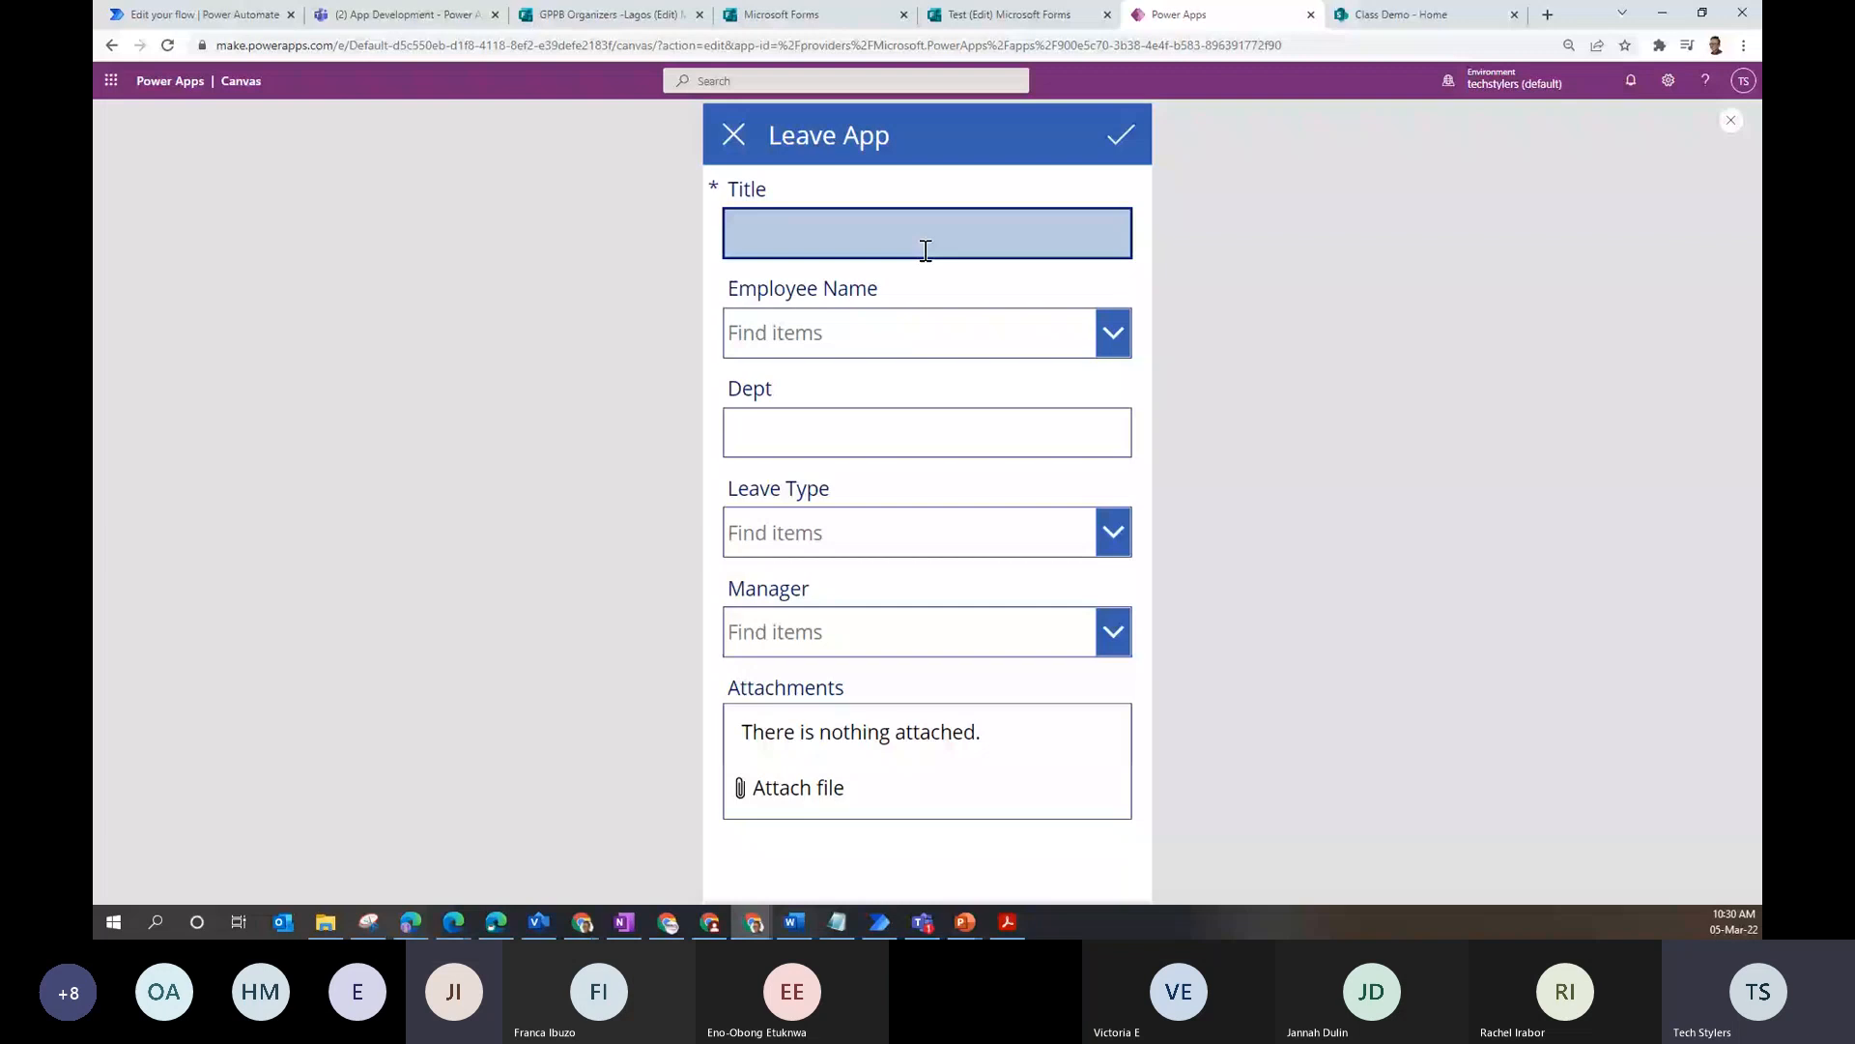
type("My leave request")
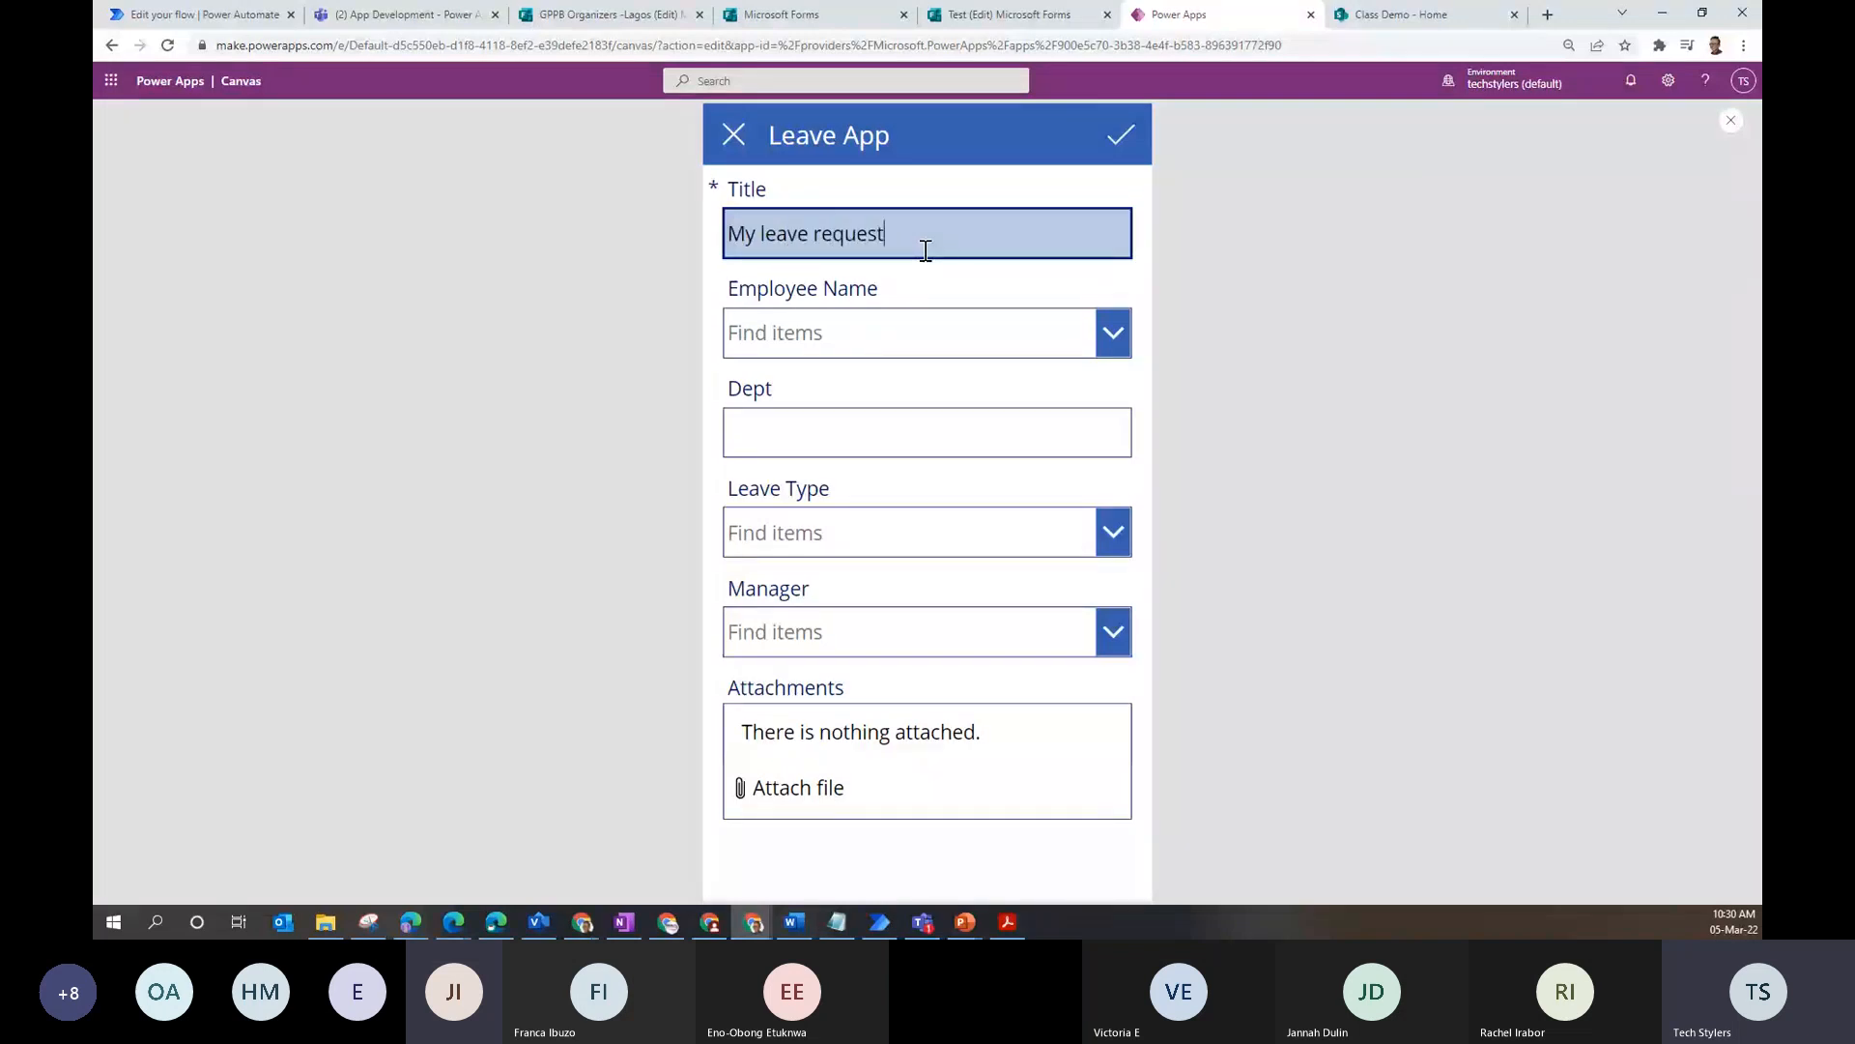
left_click(954, 338)
type("ad")
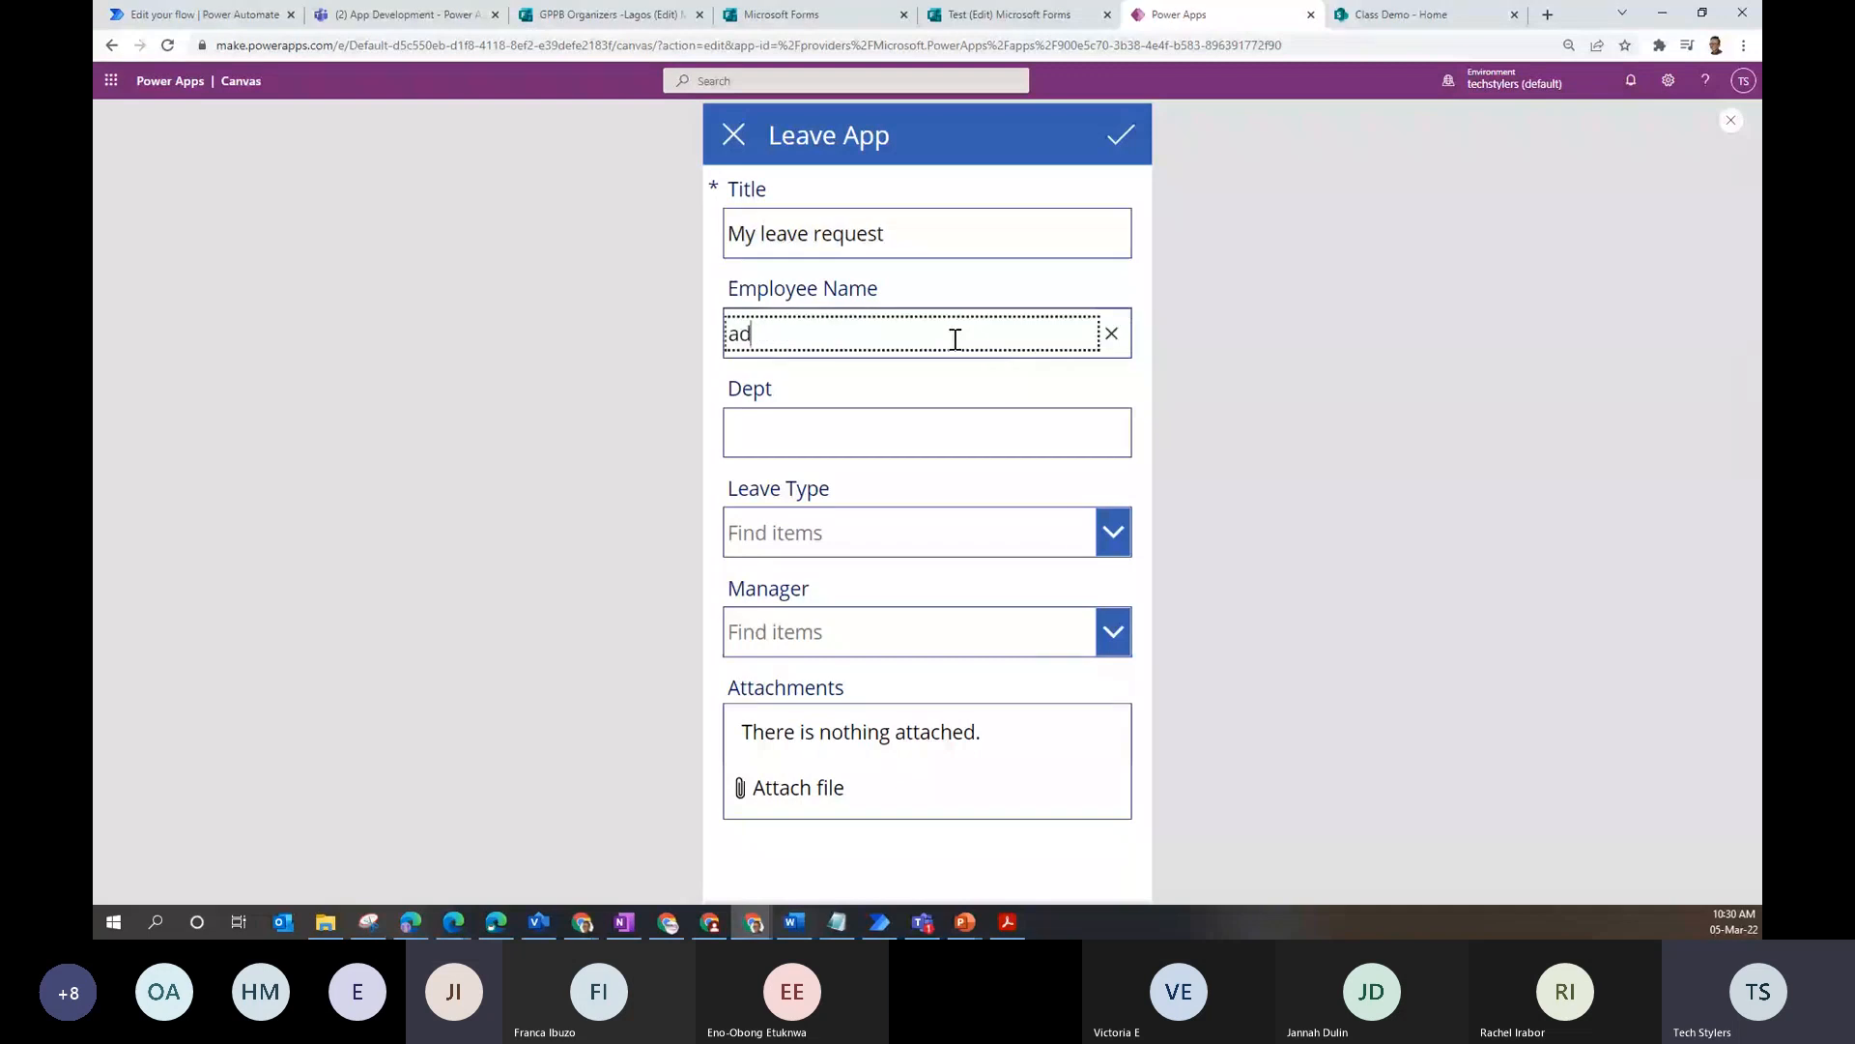
left_click(927, 420)
left_click(902, 442)
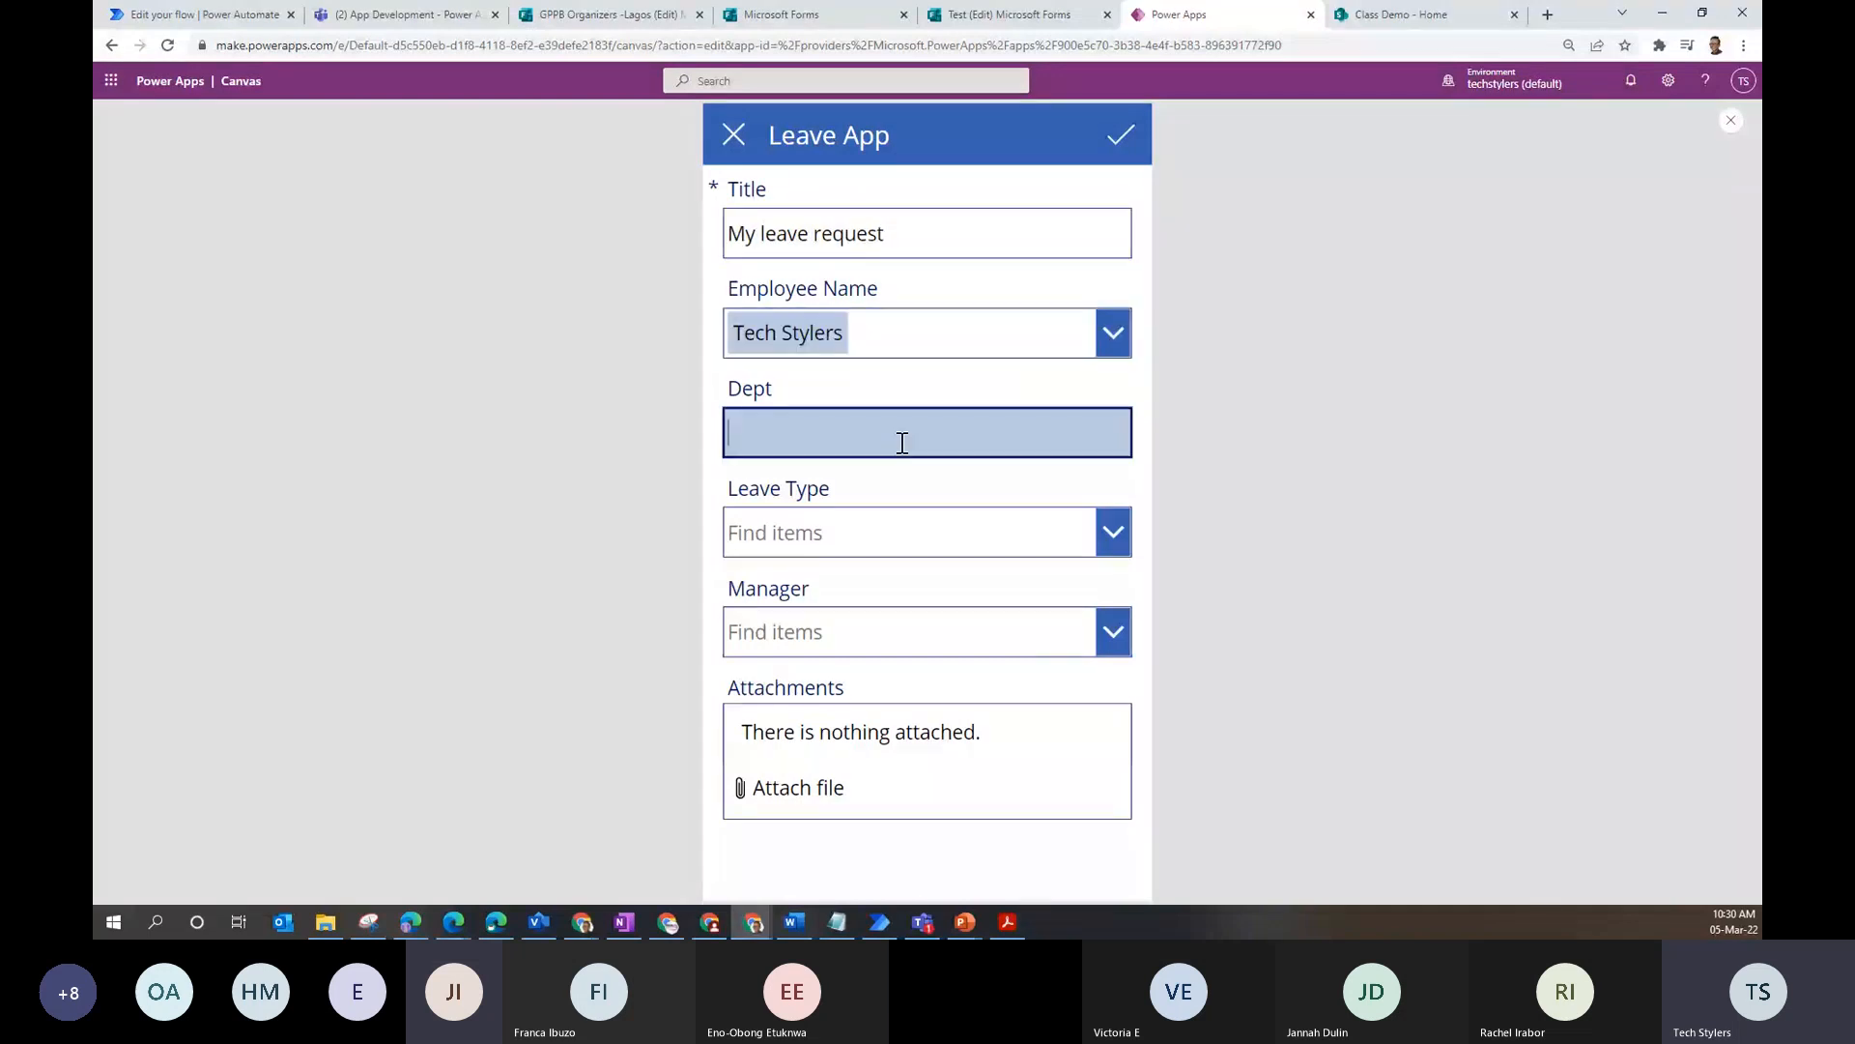
type("IT")
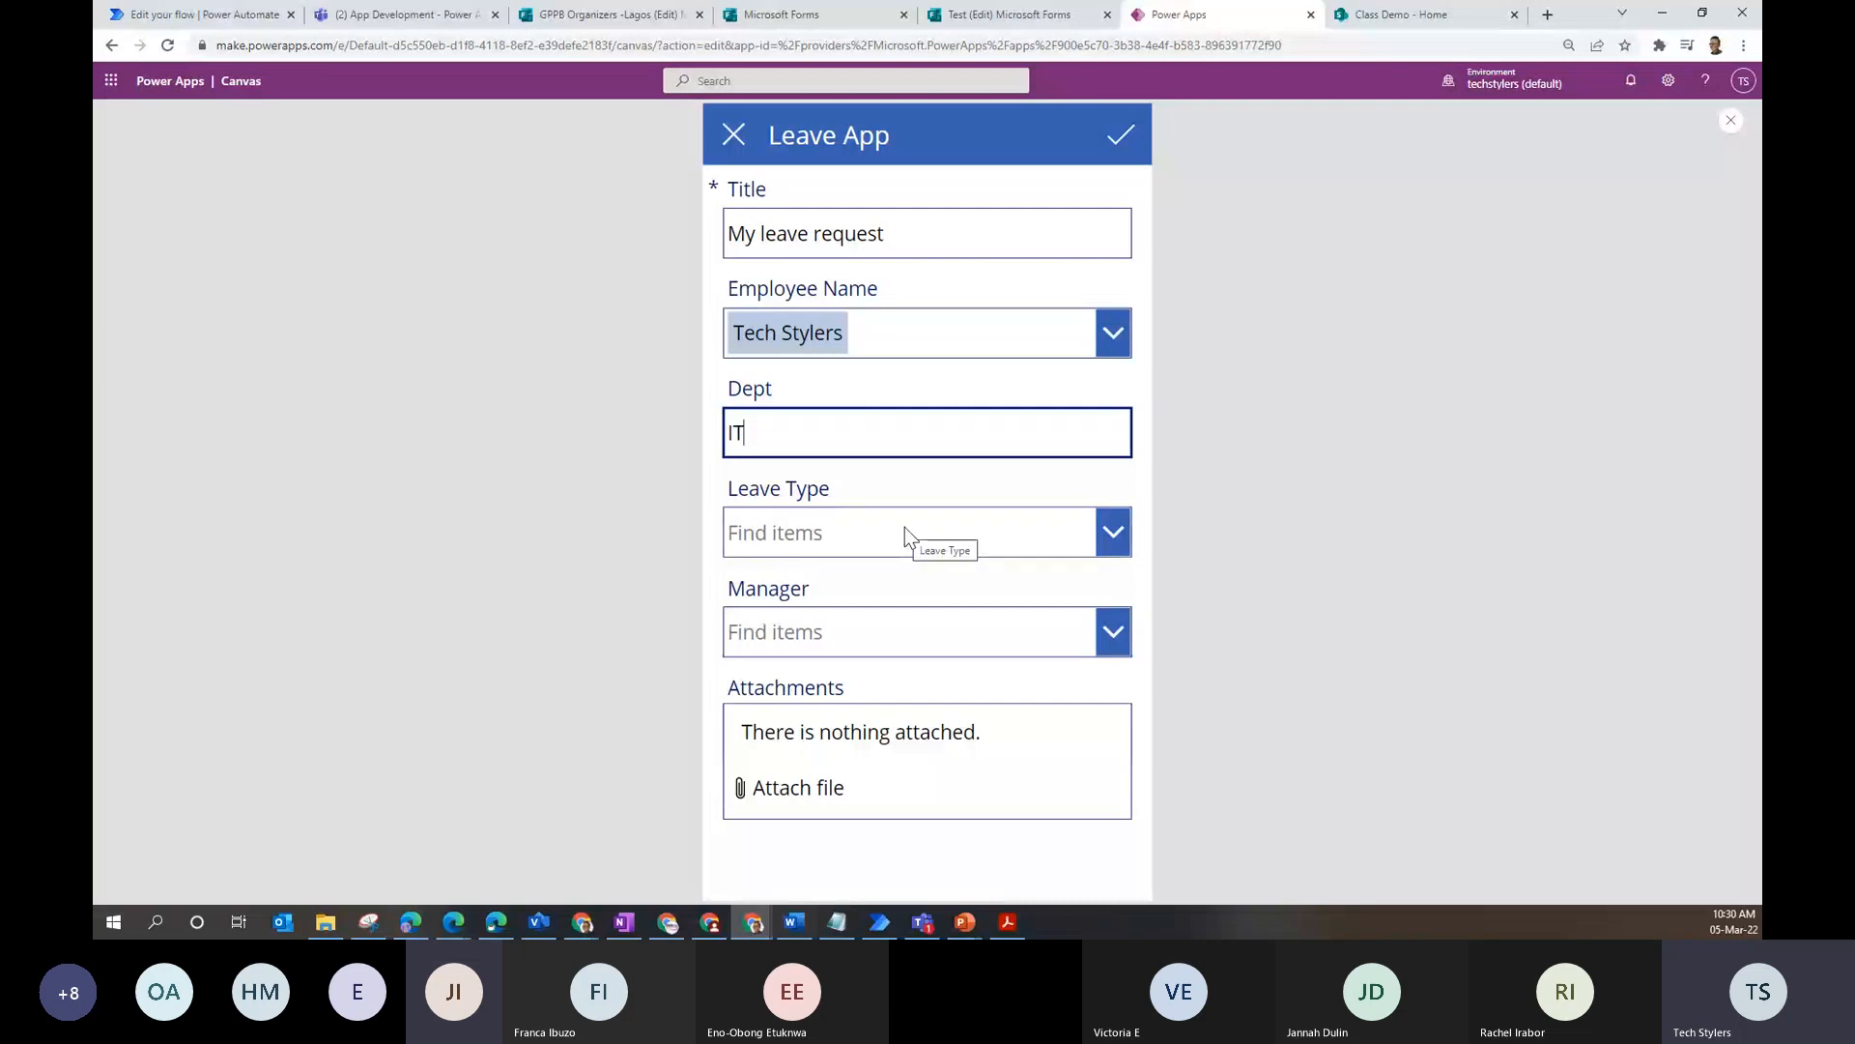
left_click(905, 525)
left_click(902, 616)
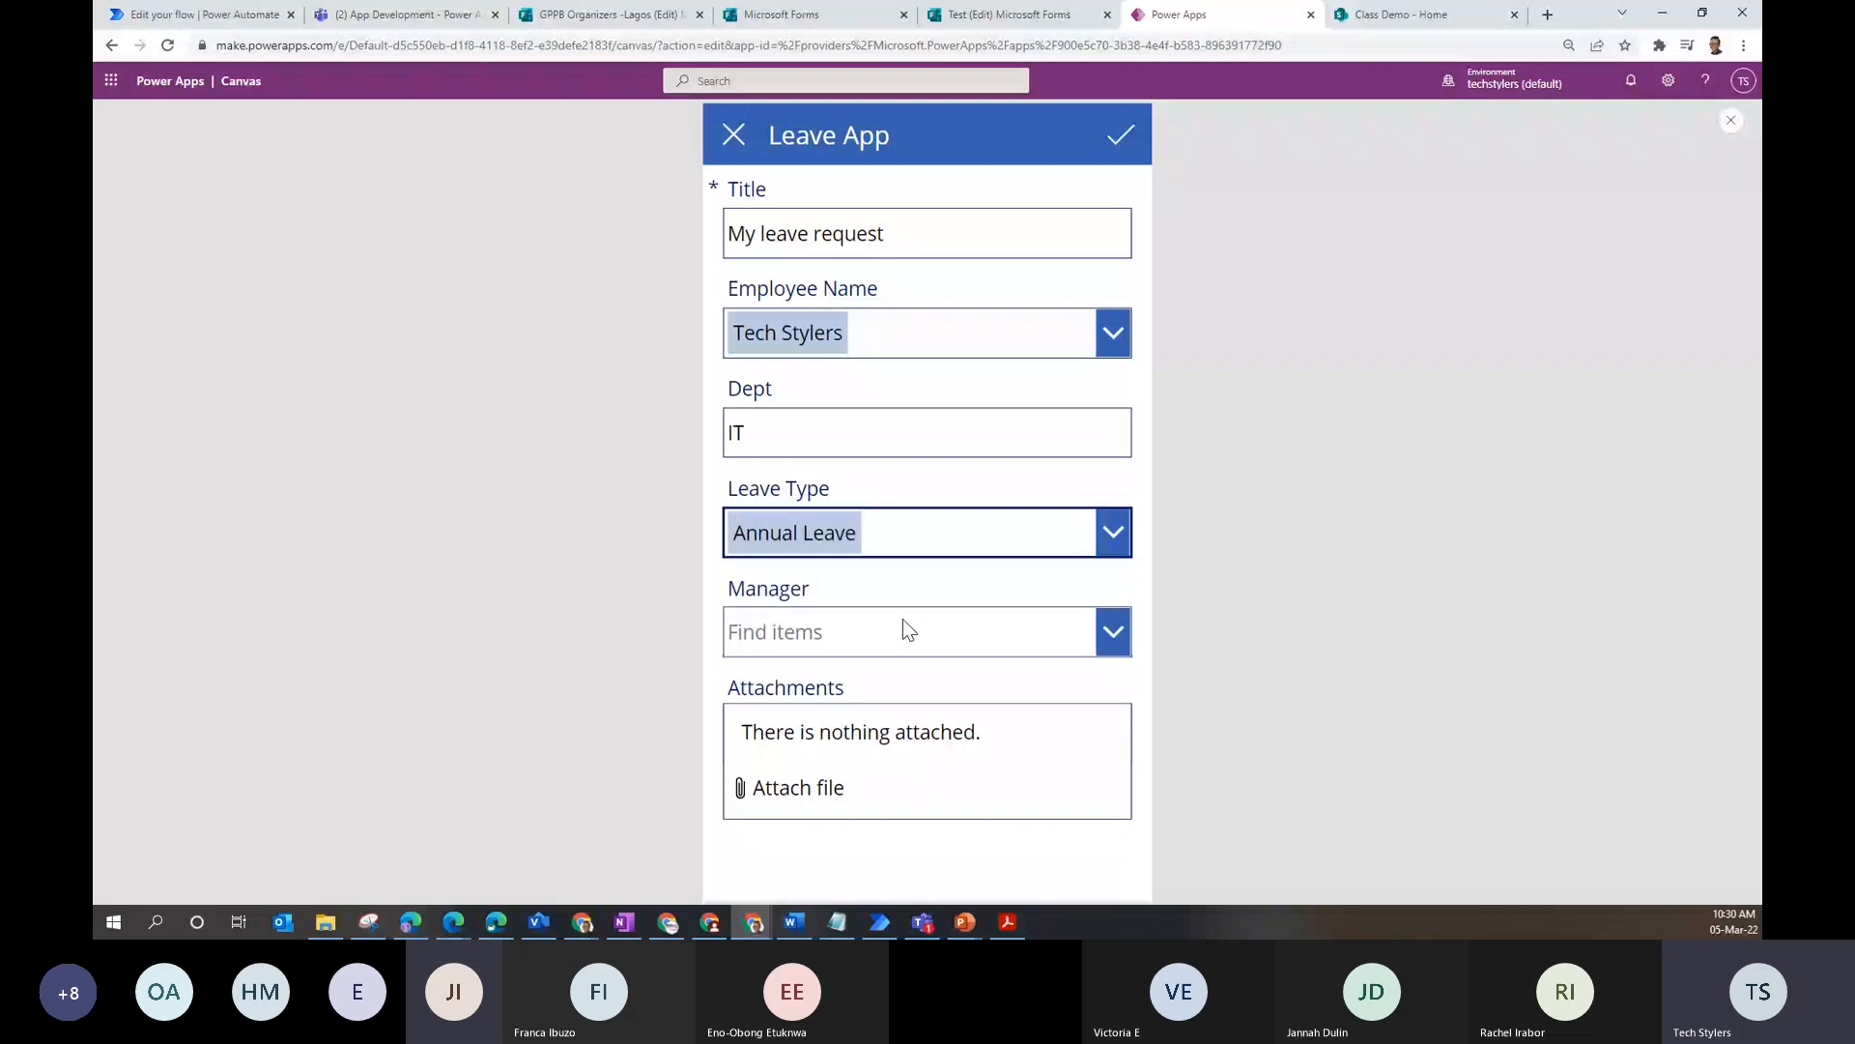
- Pick the manager from the suggestions and submit the leave application
left_click(203, 17)
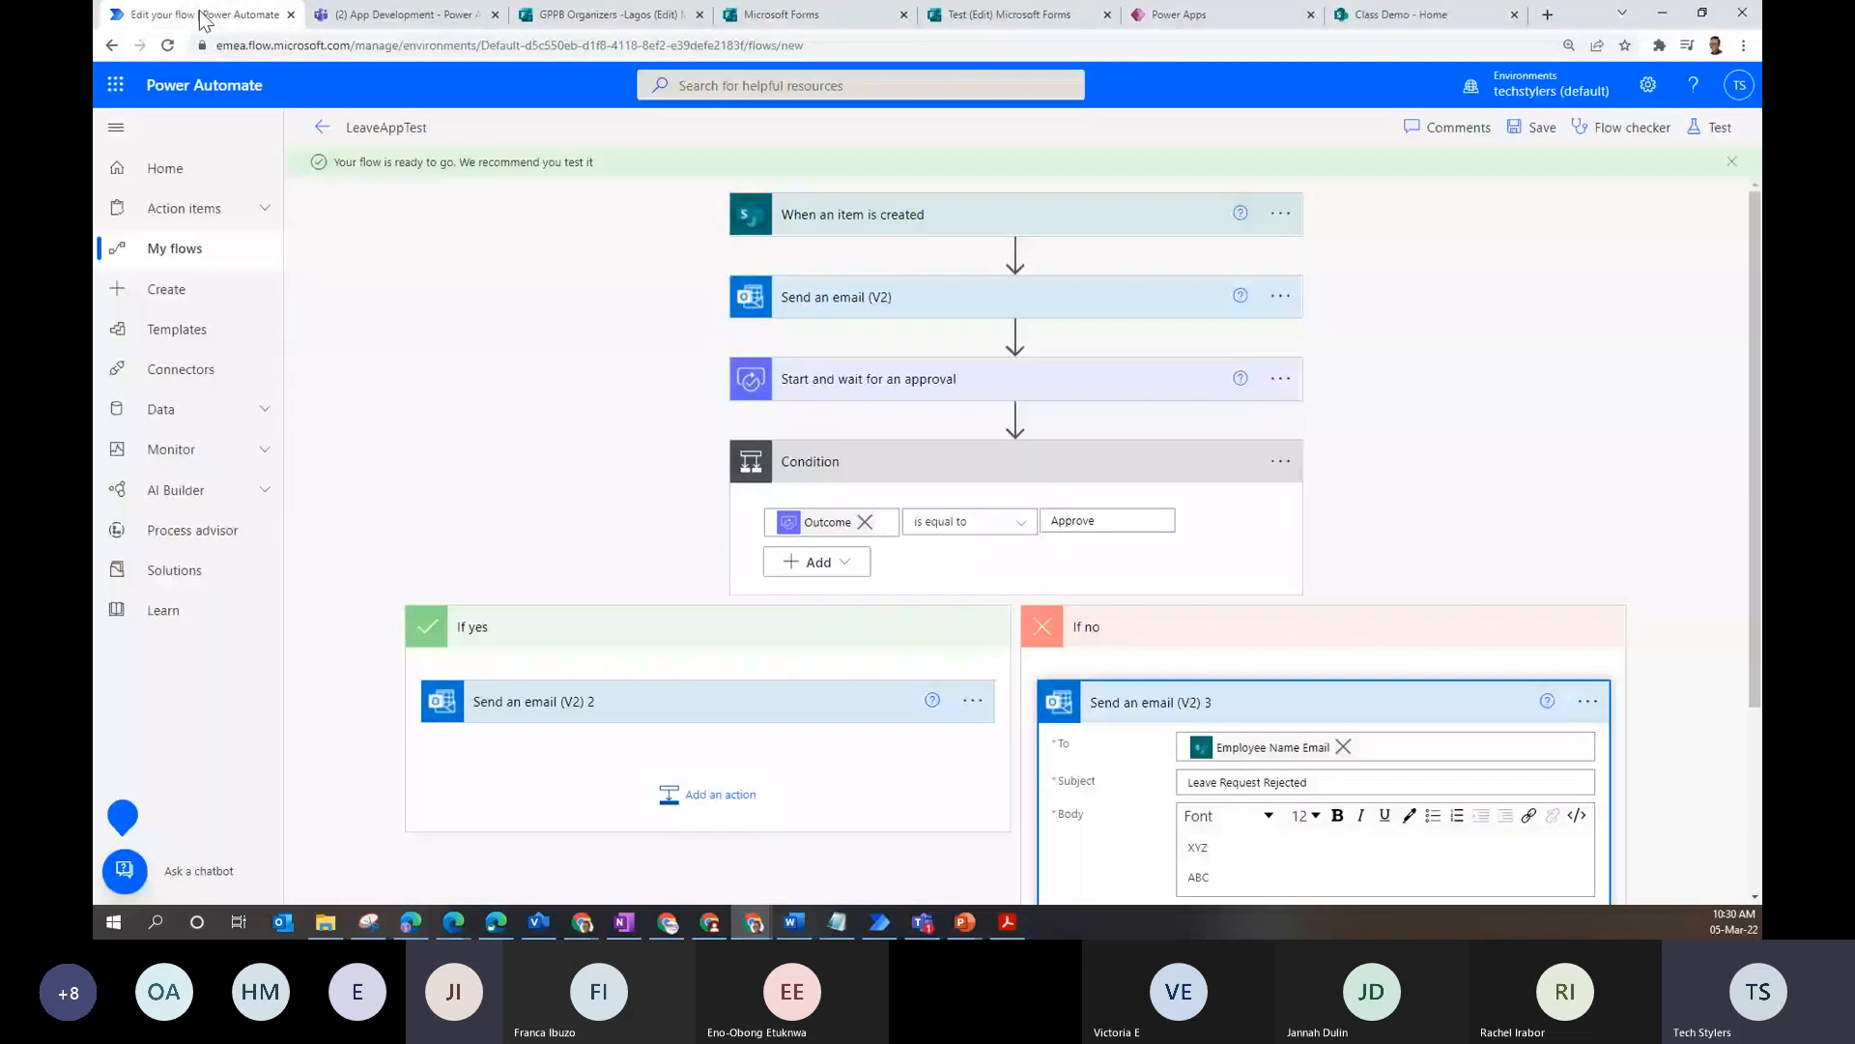
left_click(323, 128)
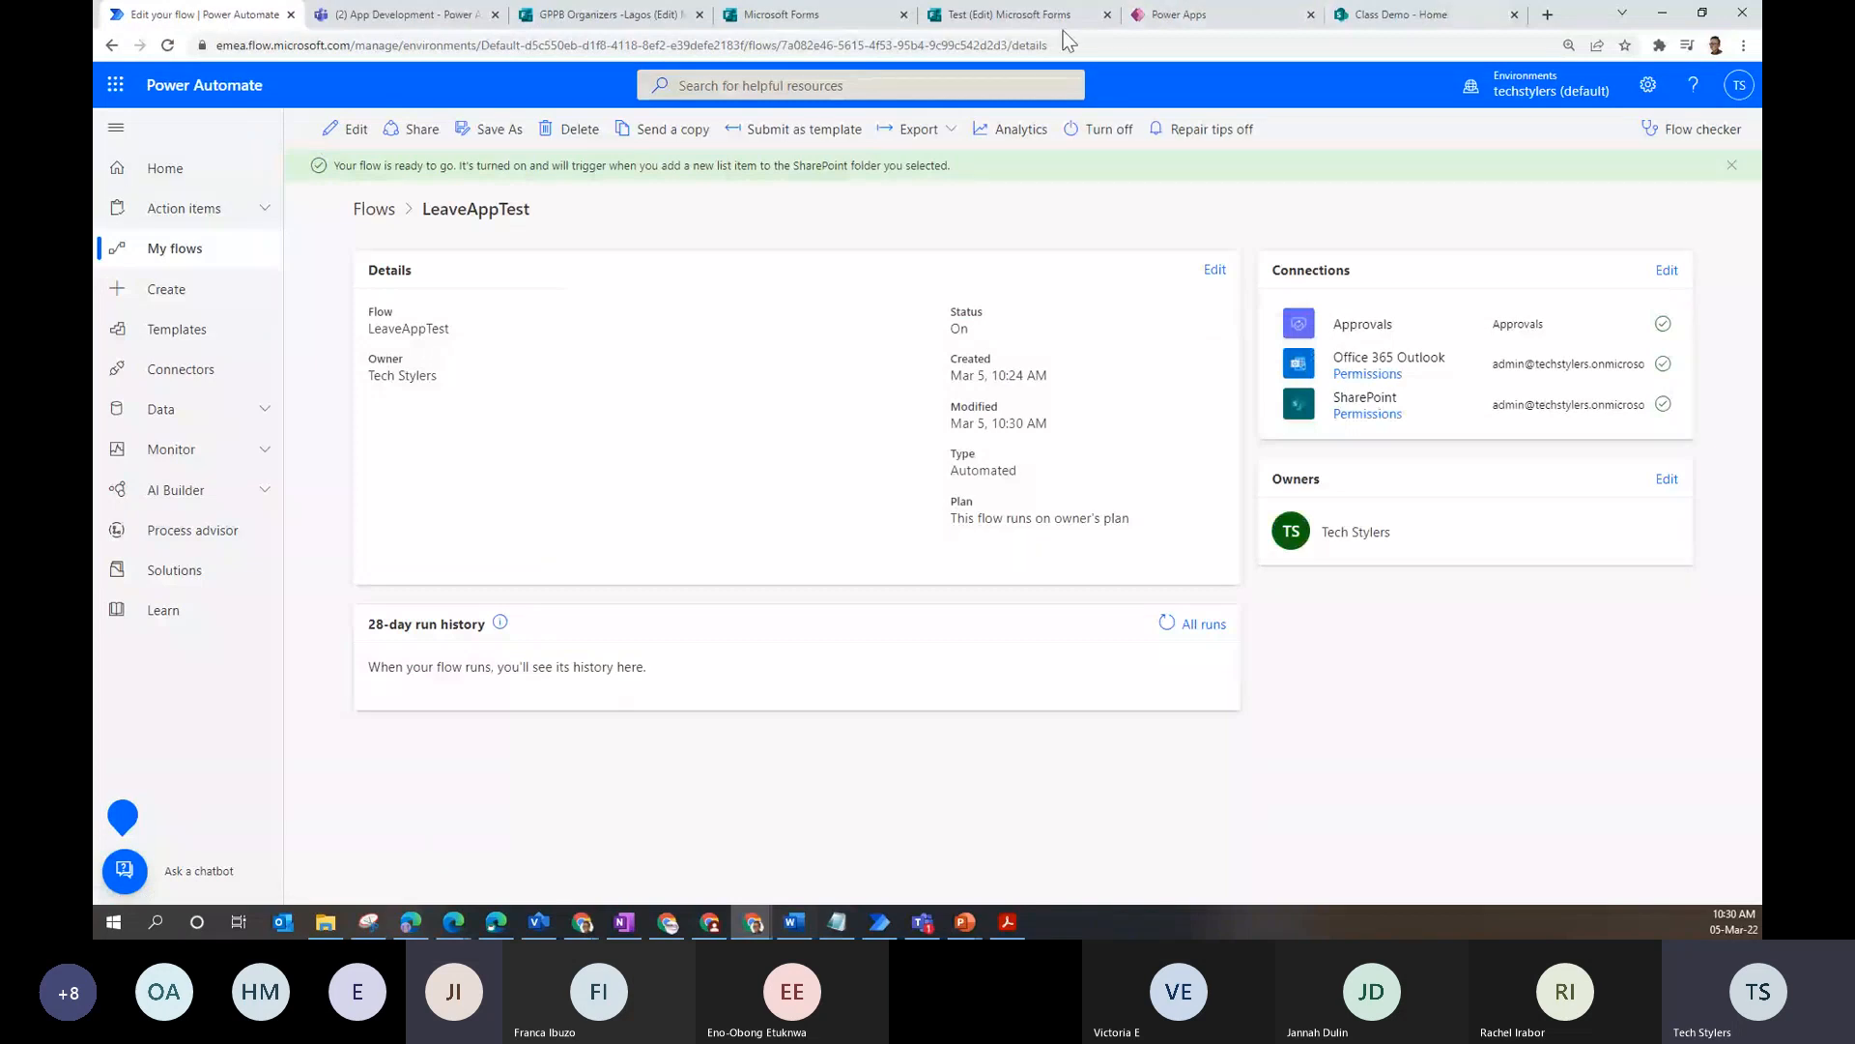
left_click(1174, 15)
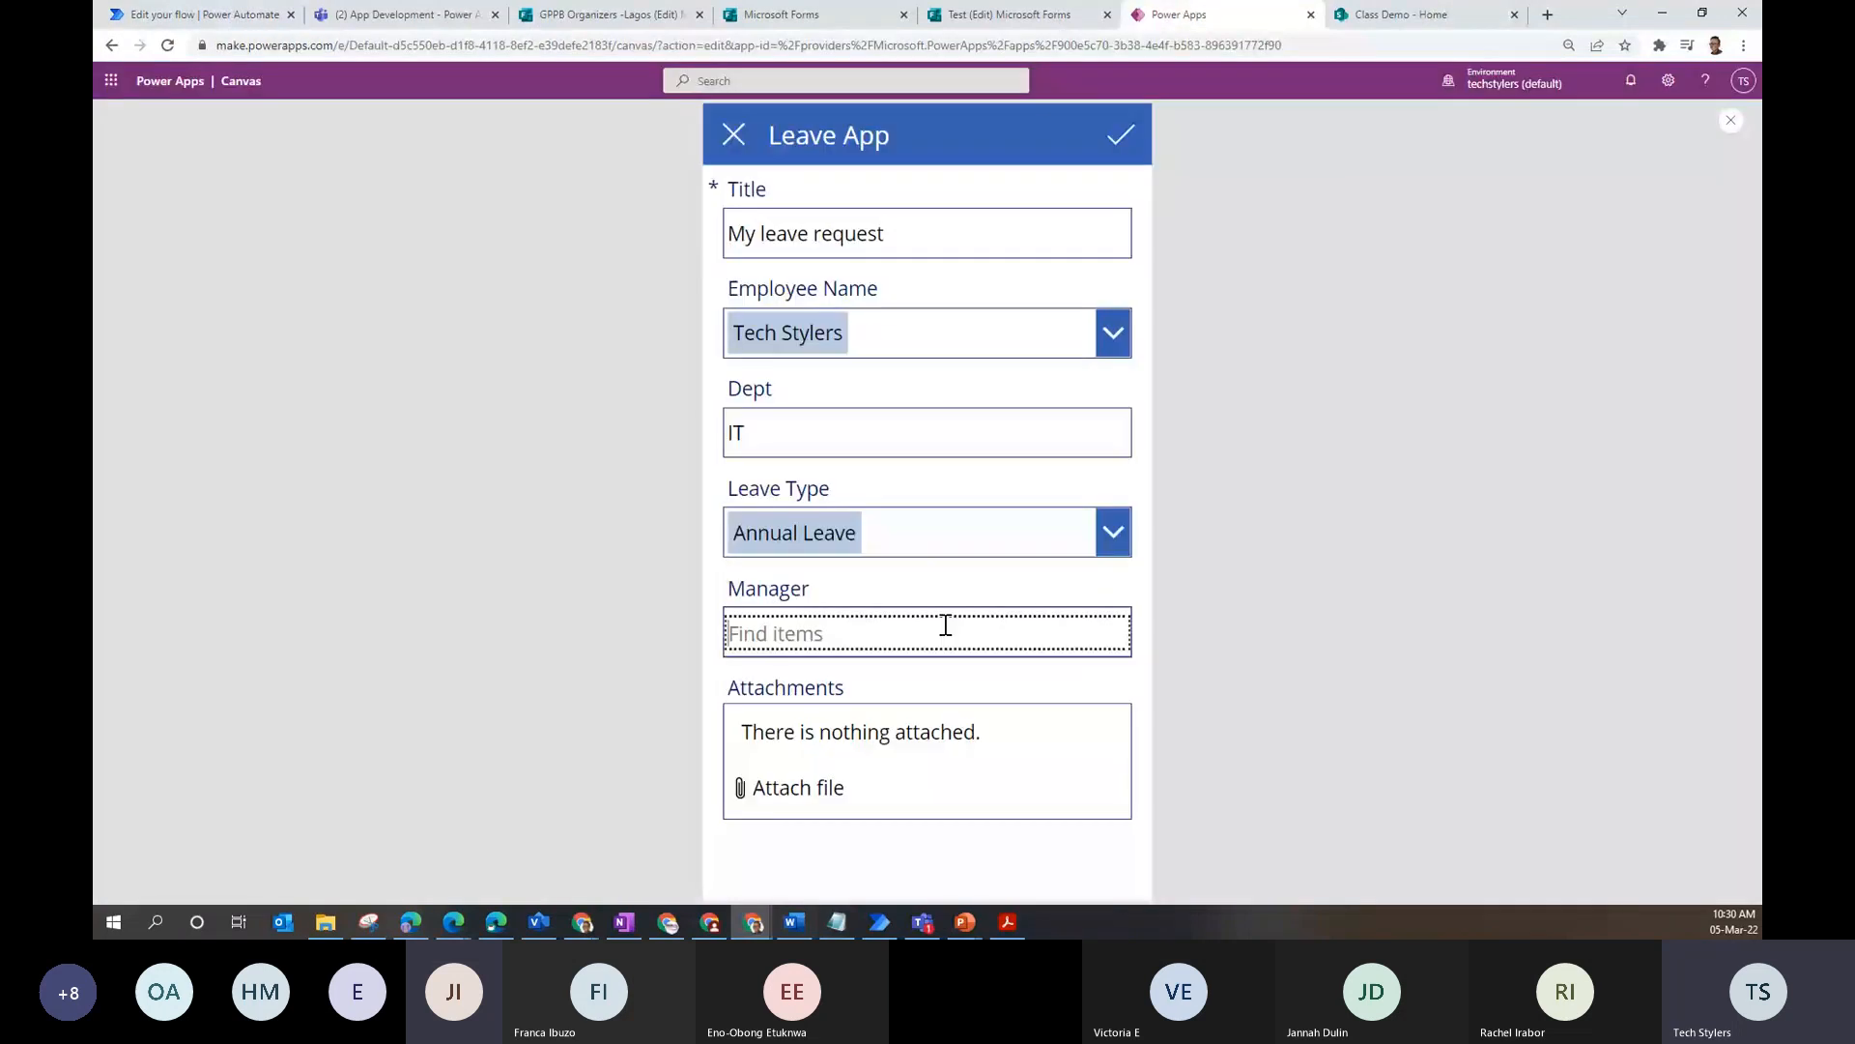
type("admin")
left_click(899, 698)
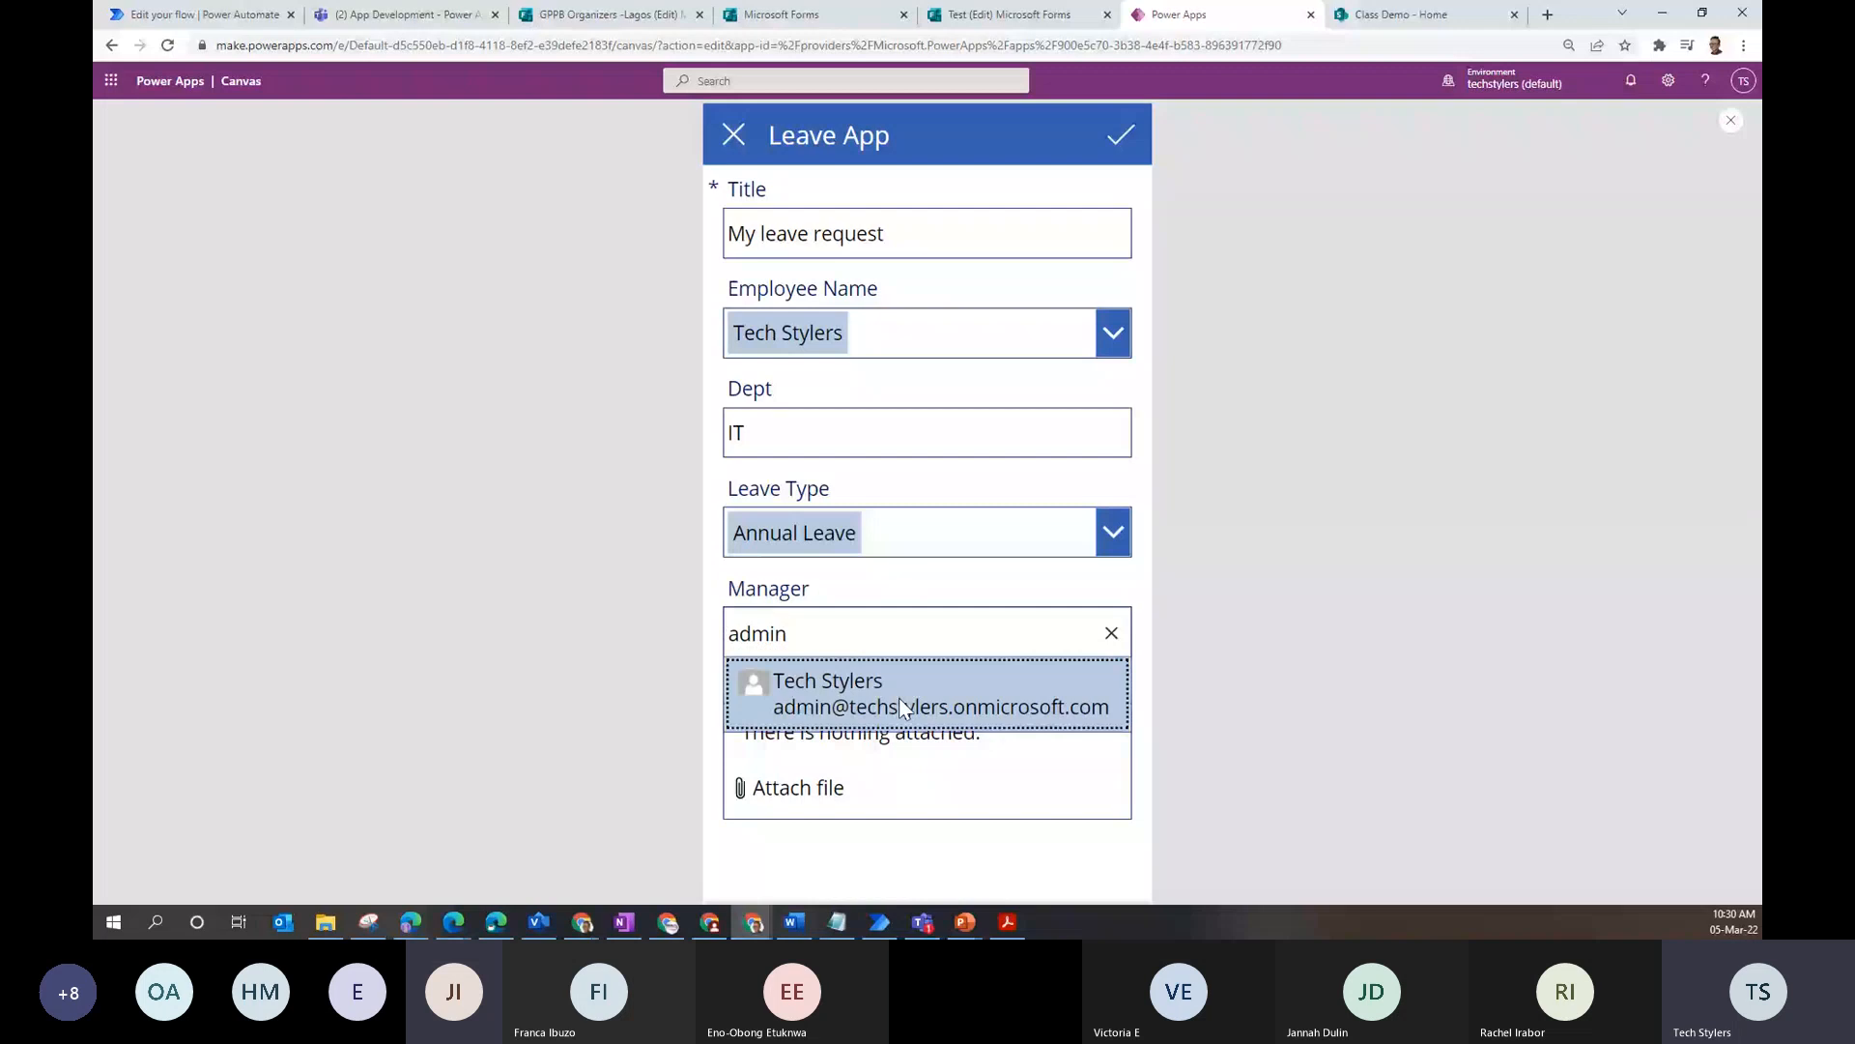
left_click(1123, 140)
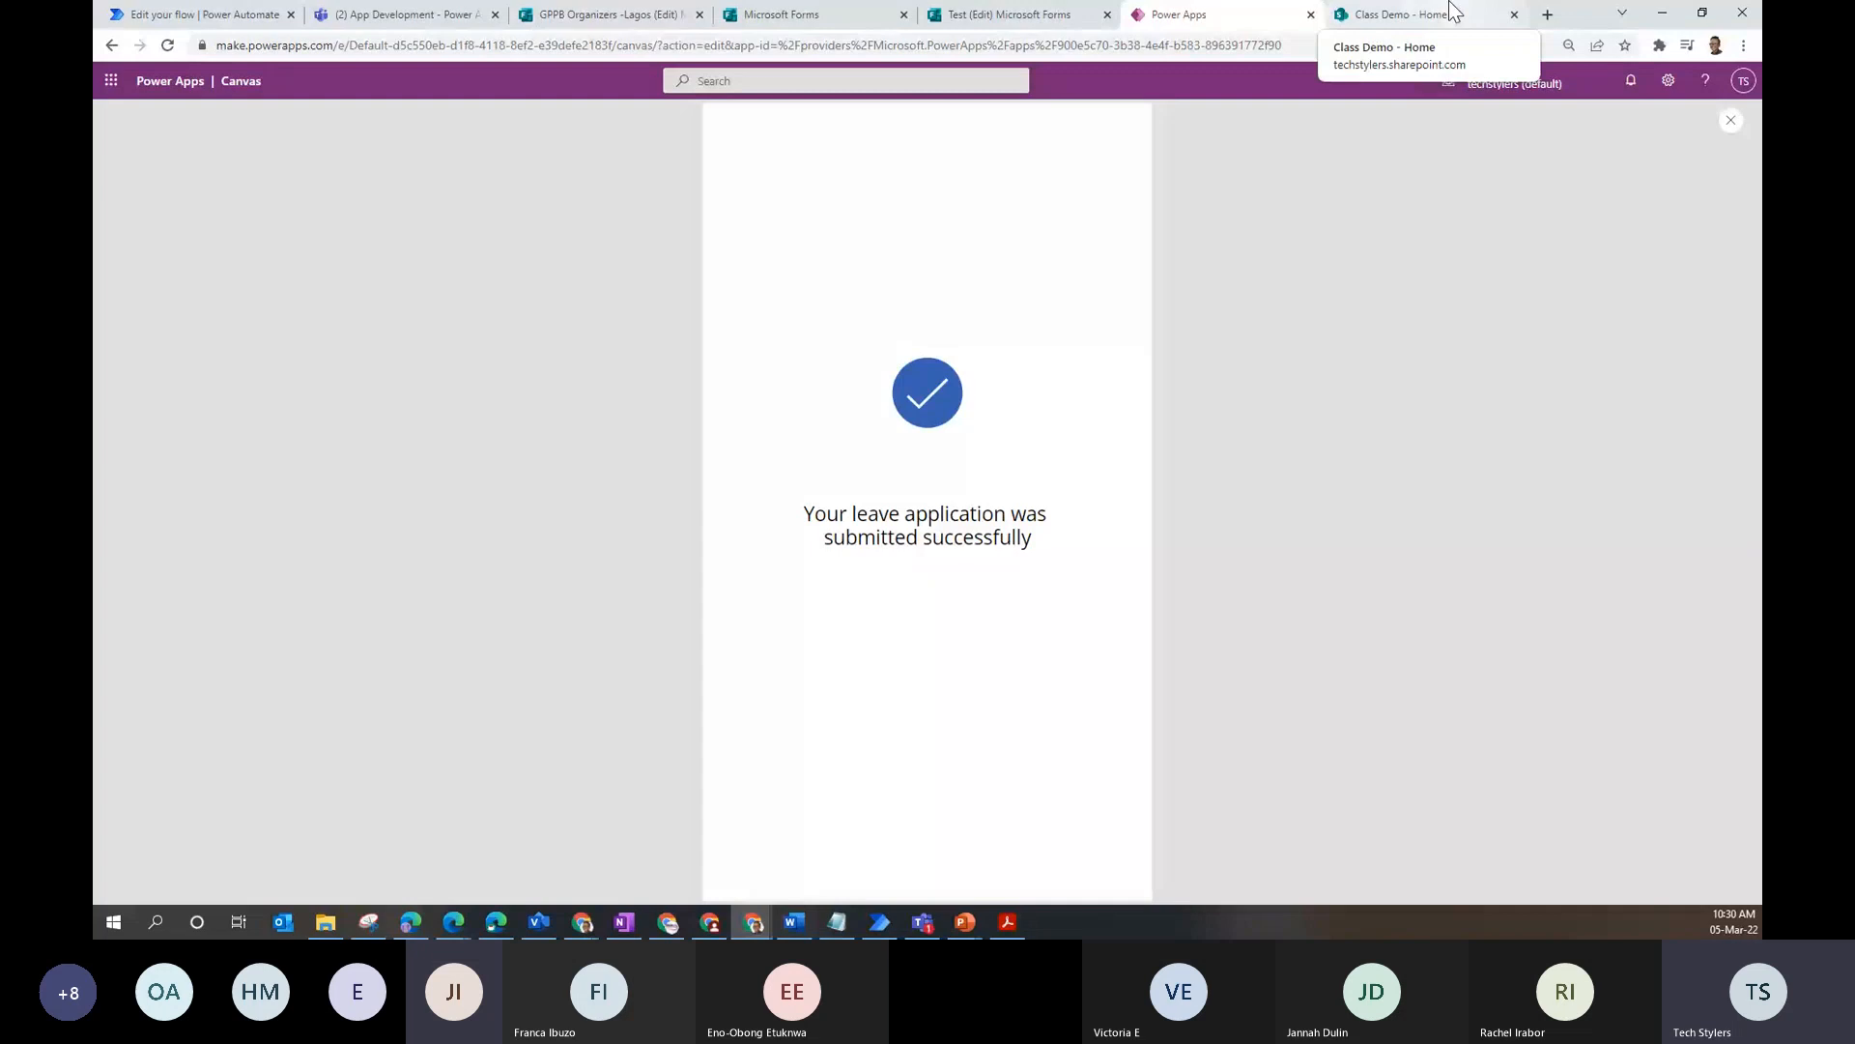
left_click(1431, 15)
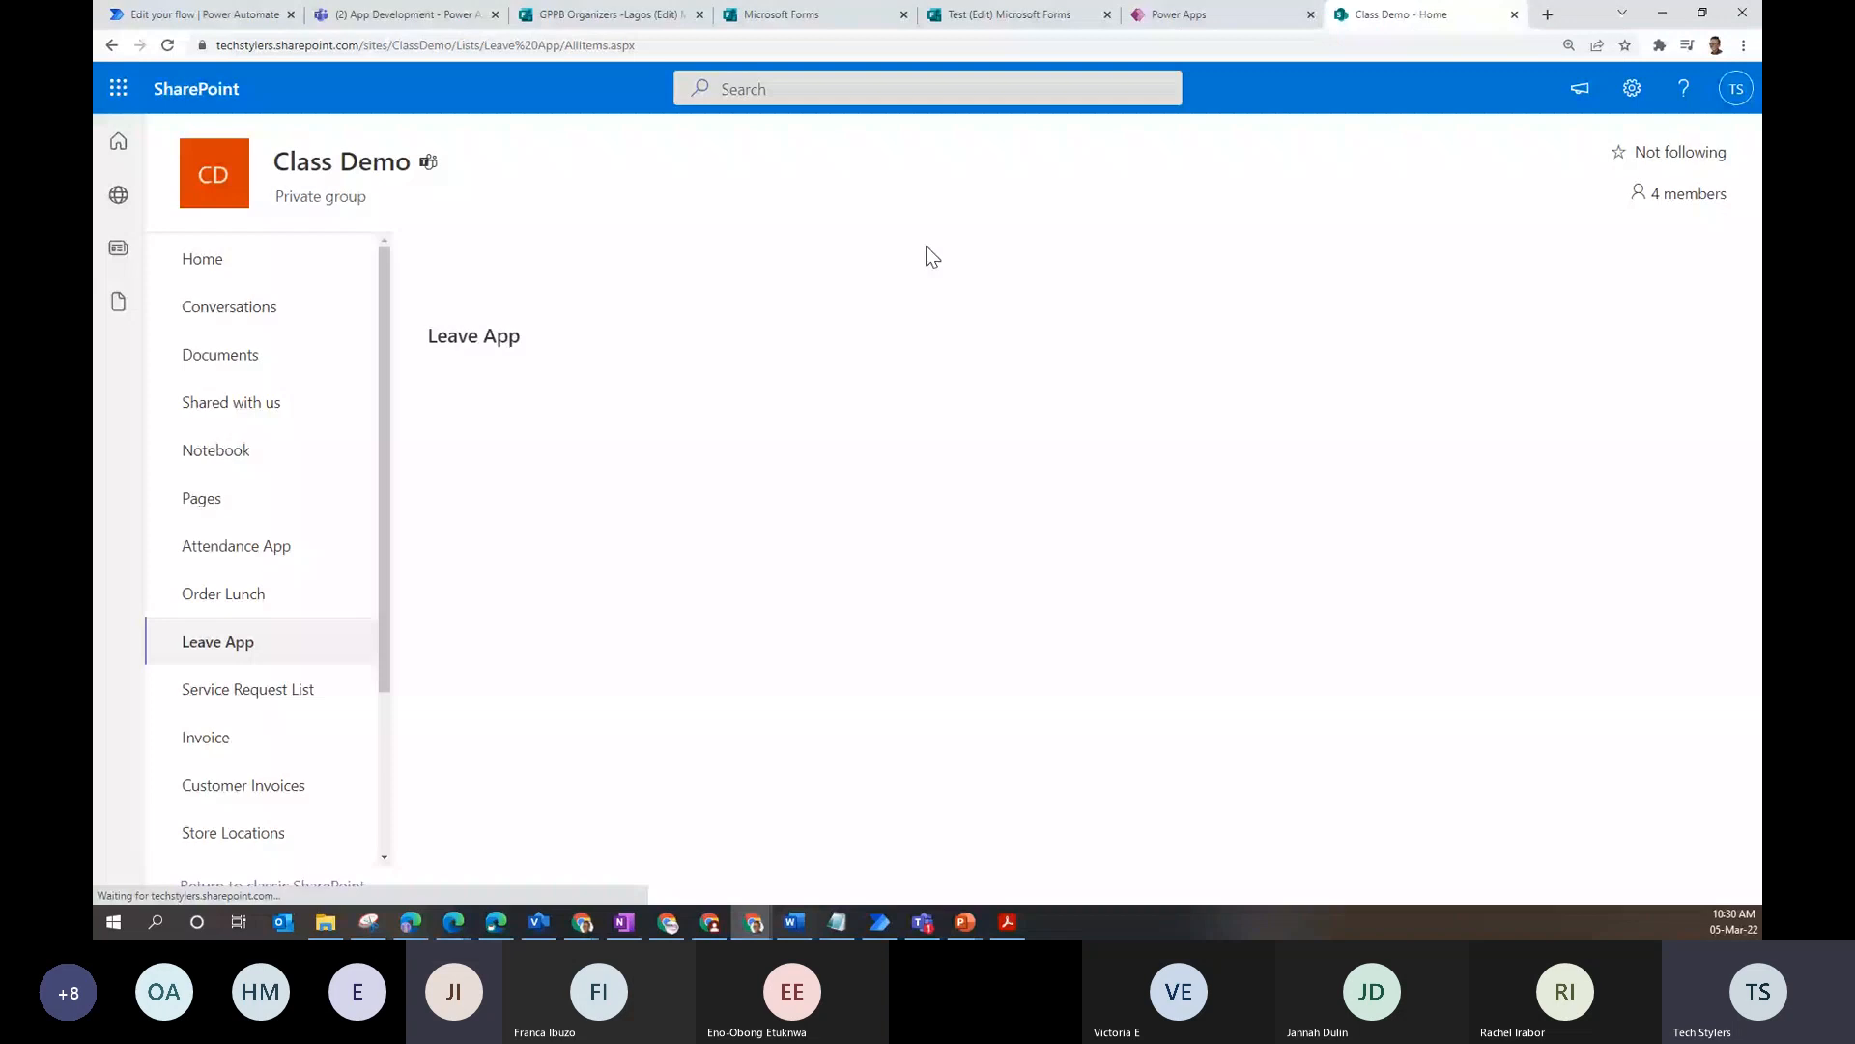
- Refresh the LeaveAppTest run history until the 10:31 AM run appears as Running
left_click(193, 14)
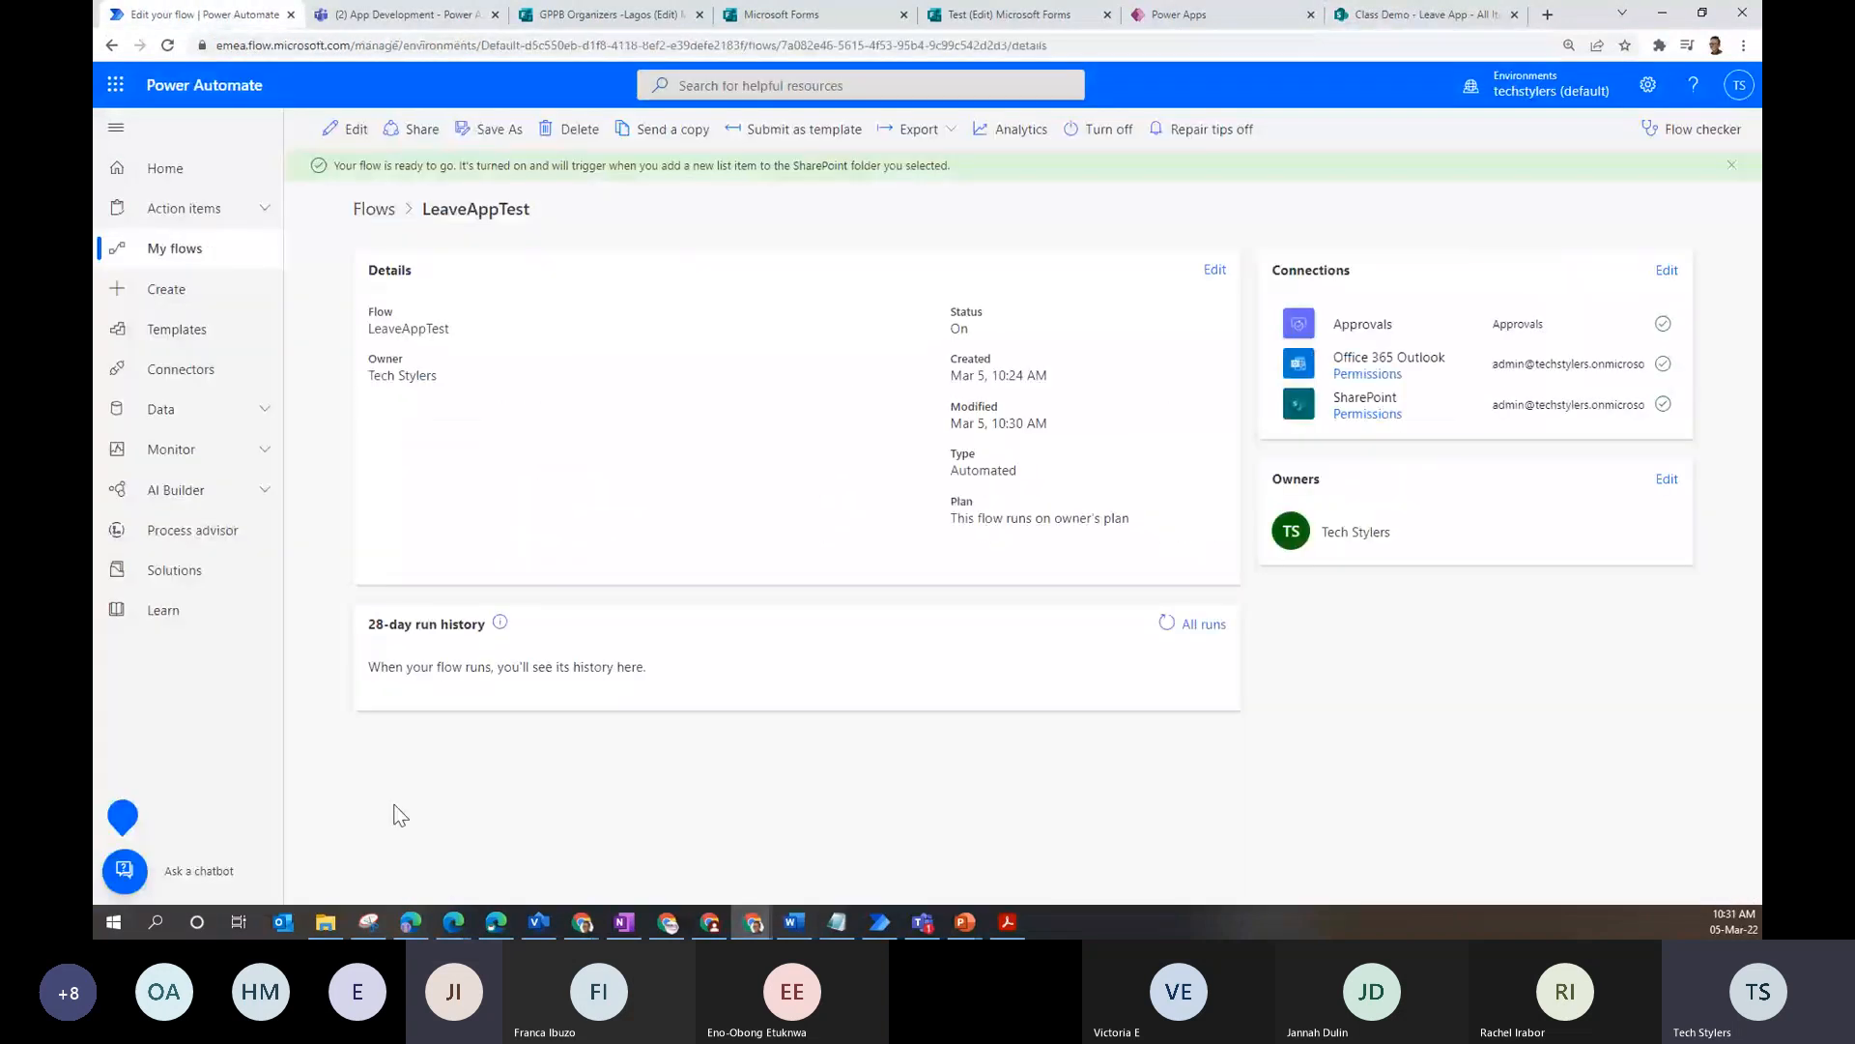
left_click(1167, 625)
left_click(1166, 623)
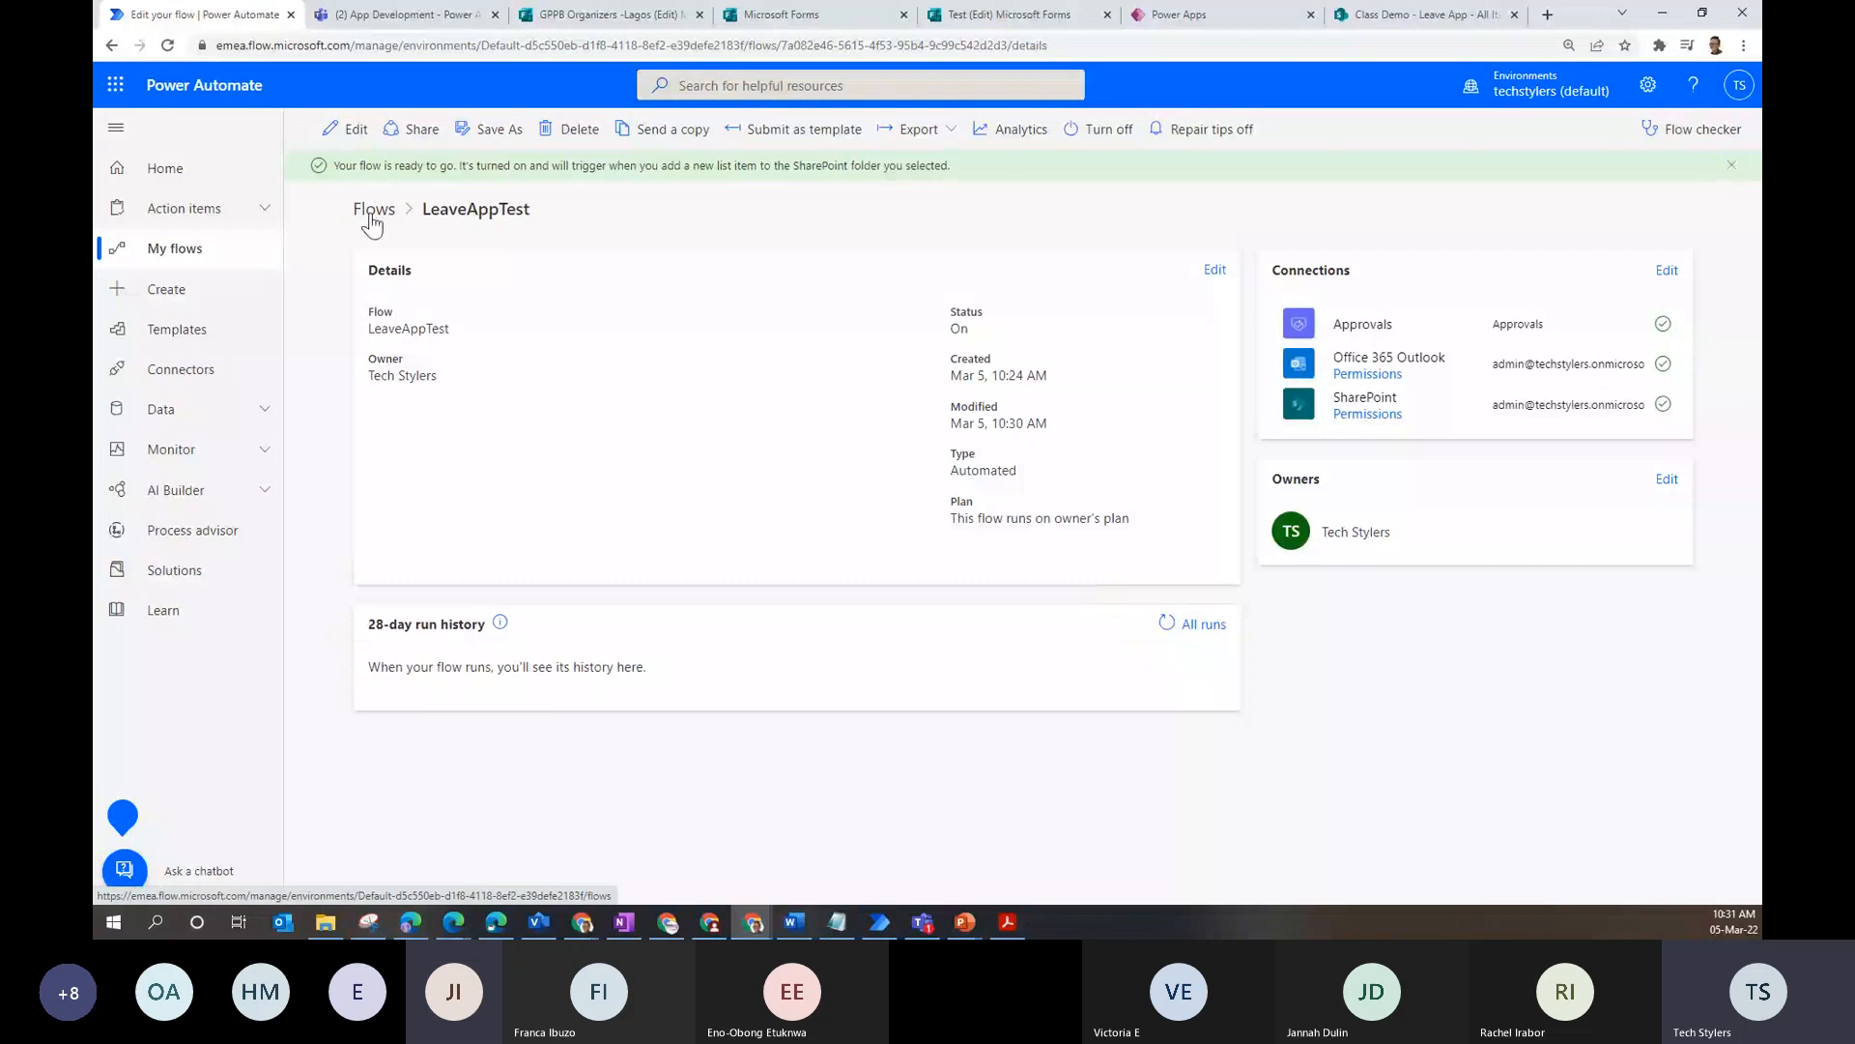
left_click(1164, 626)
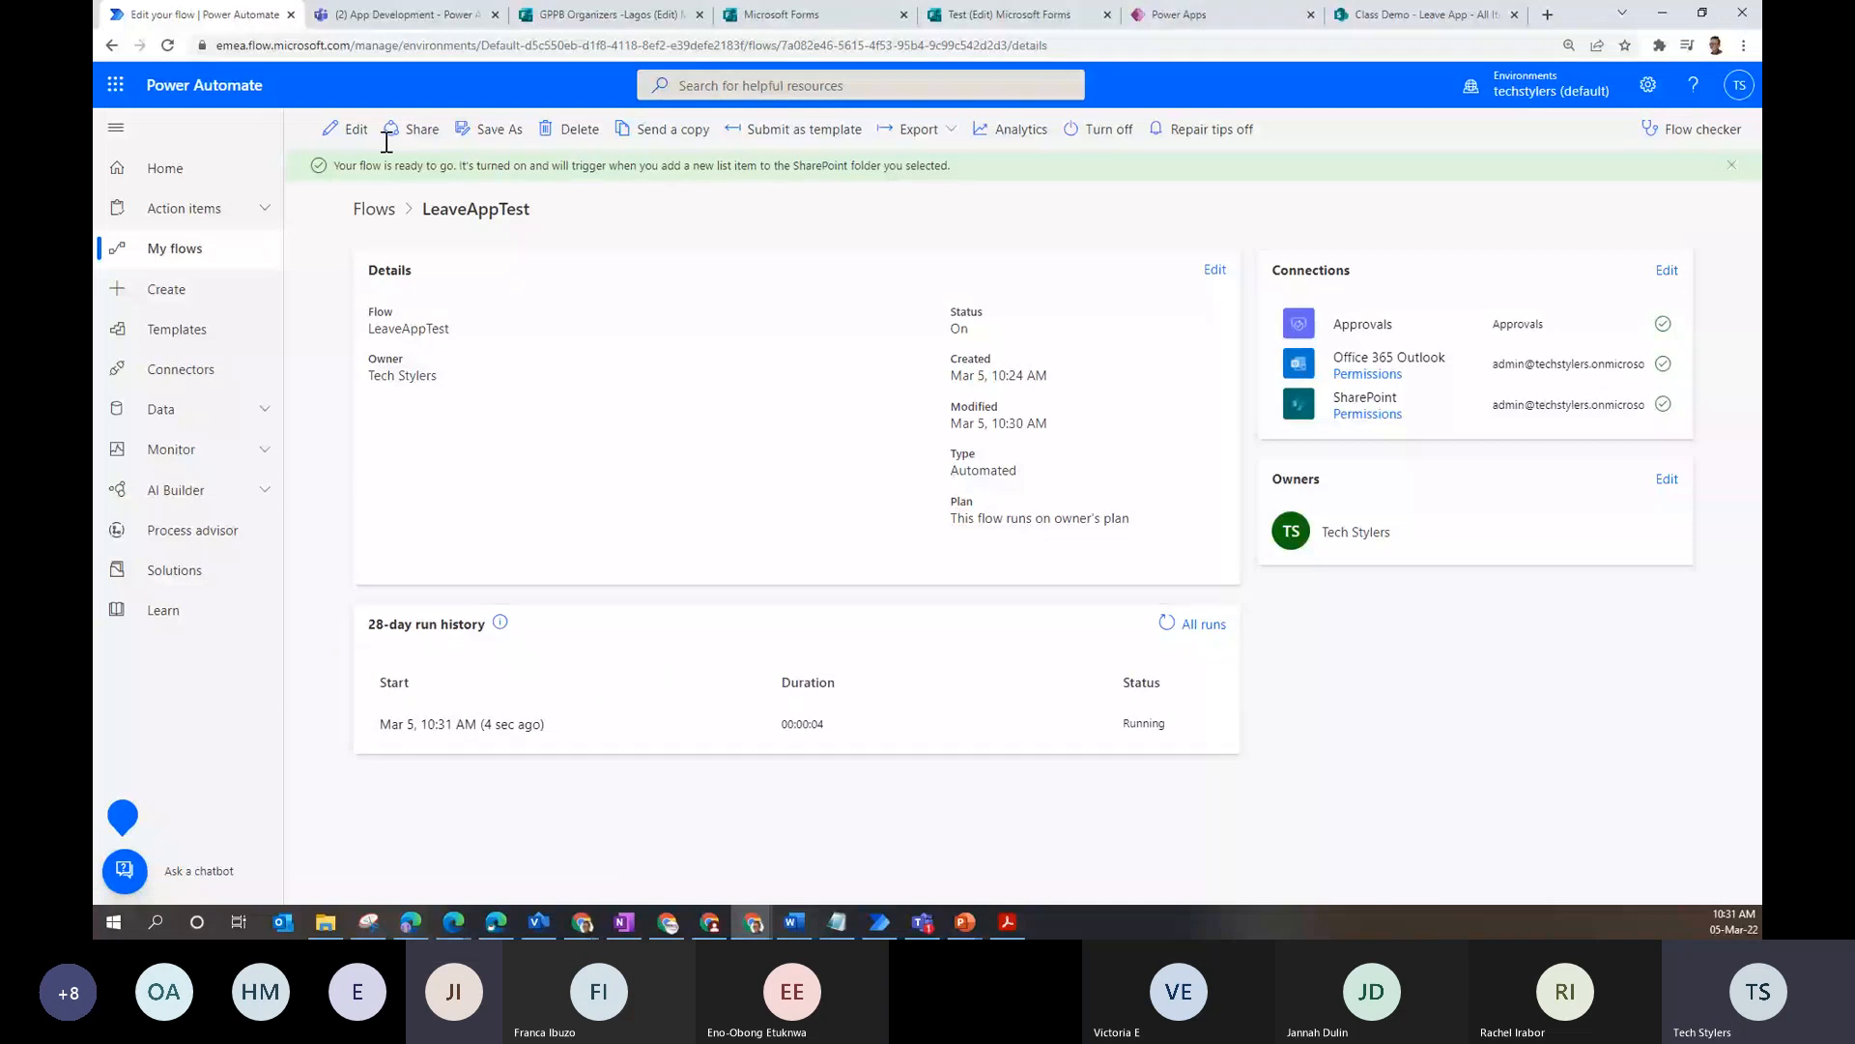
left_click(115, 89)
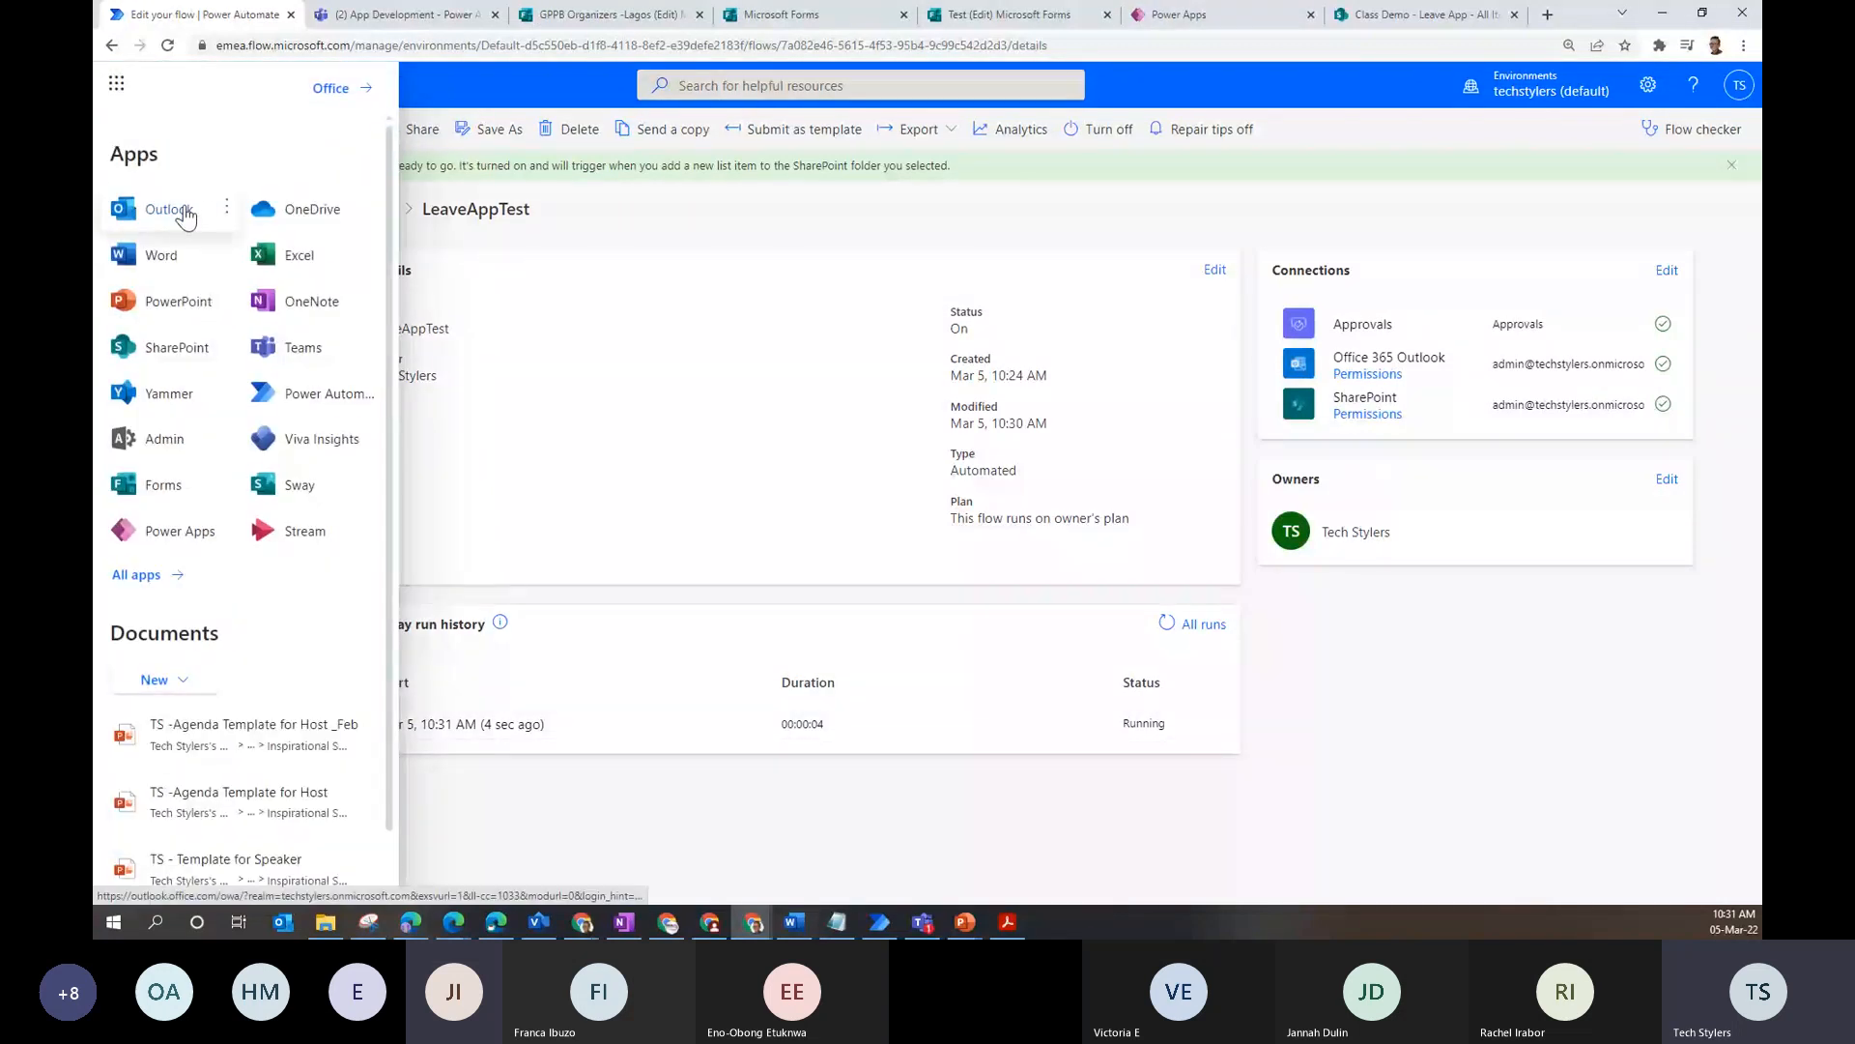
left_click(226, 206)
- In Outlook, read the leave confirmation email and the 'New Leave Request from' approval email
left_click(241, 252)
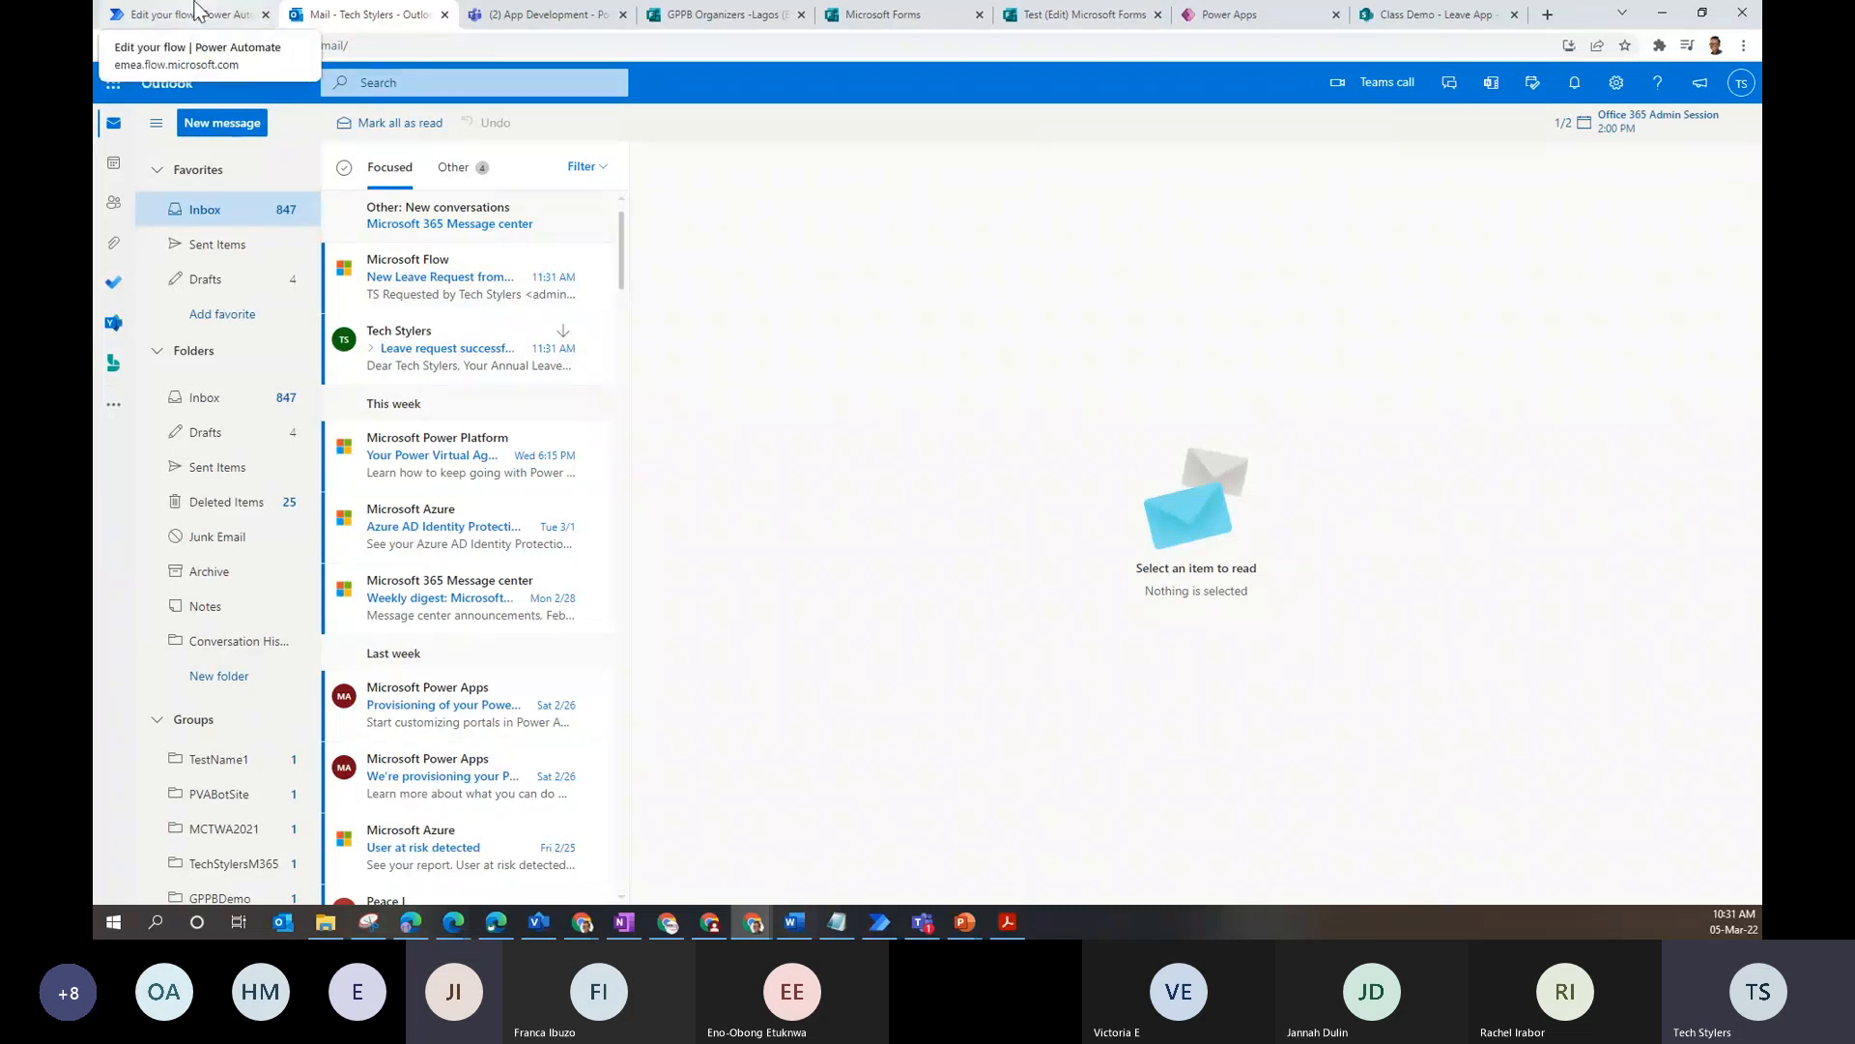
left_click(432, 350)
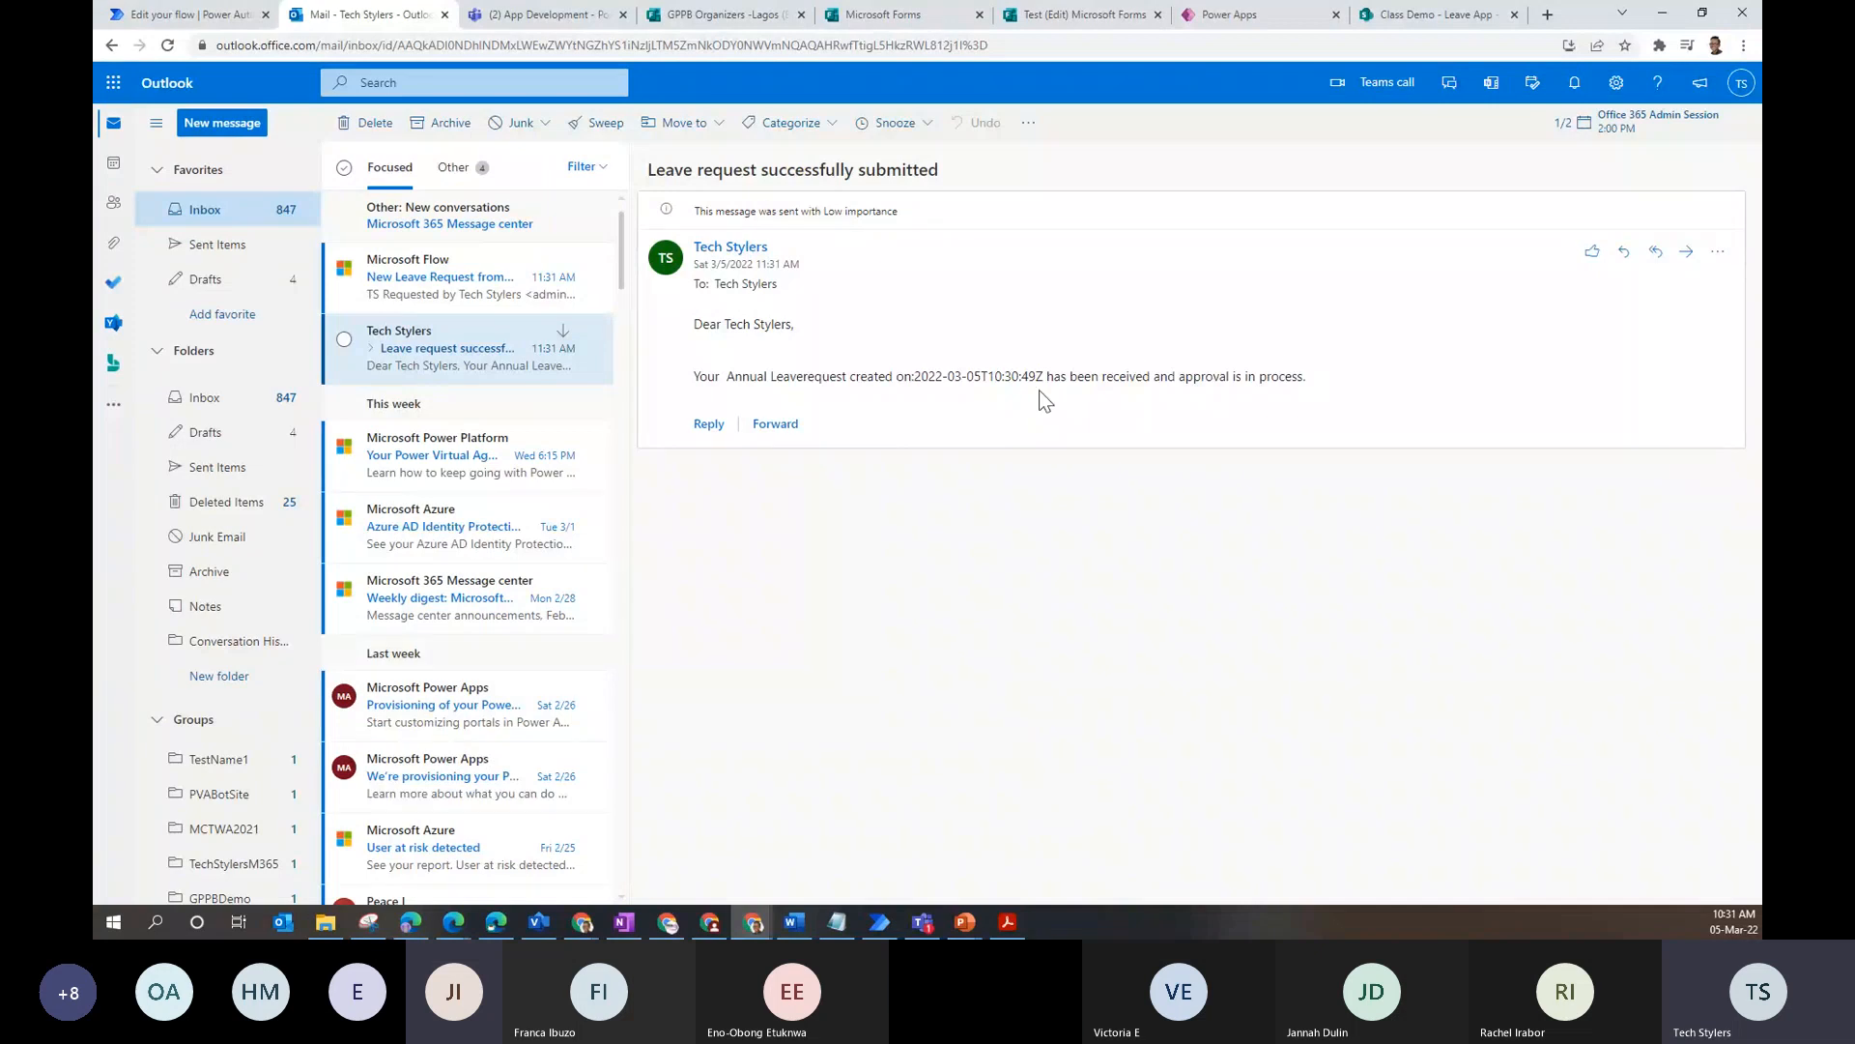
left_click_drag(1046, 378, 924, 373)
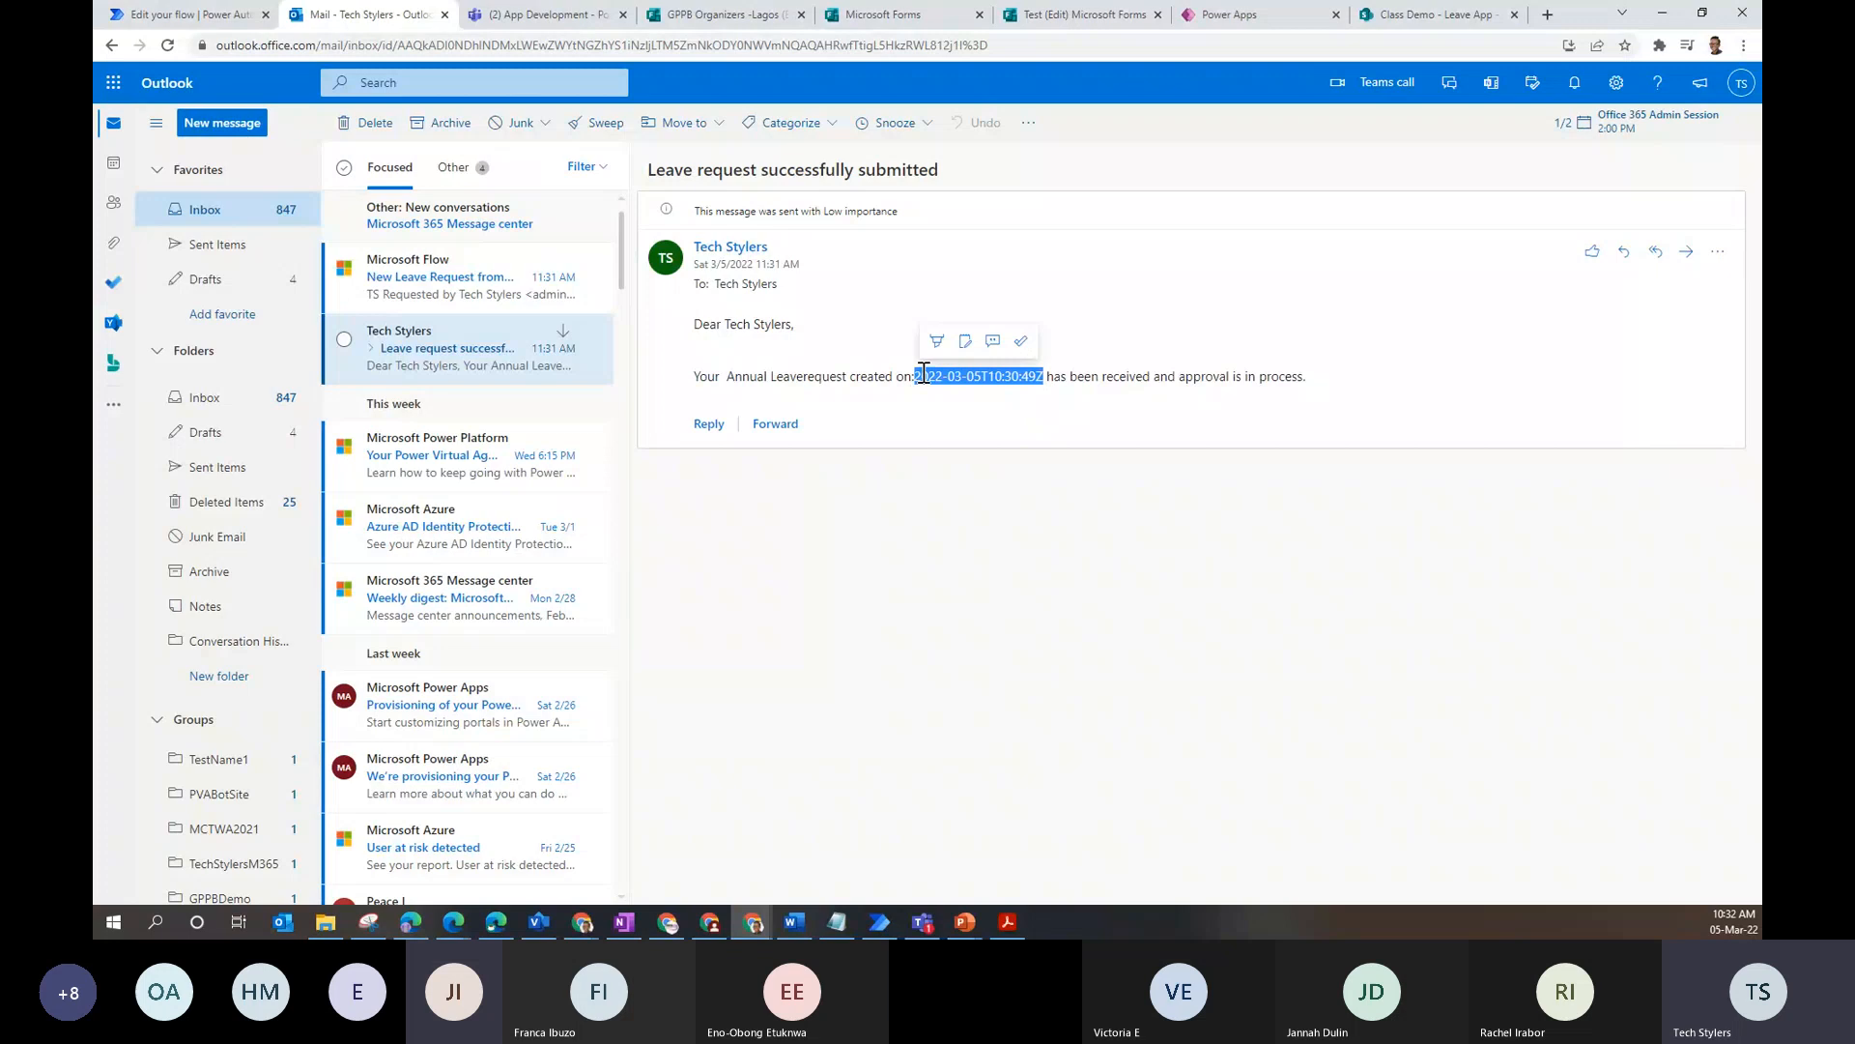
left_click(431, 284)
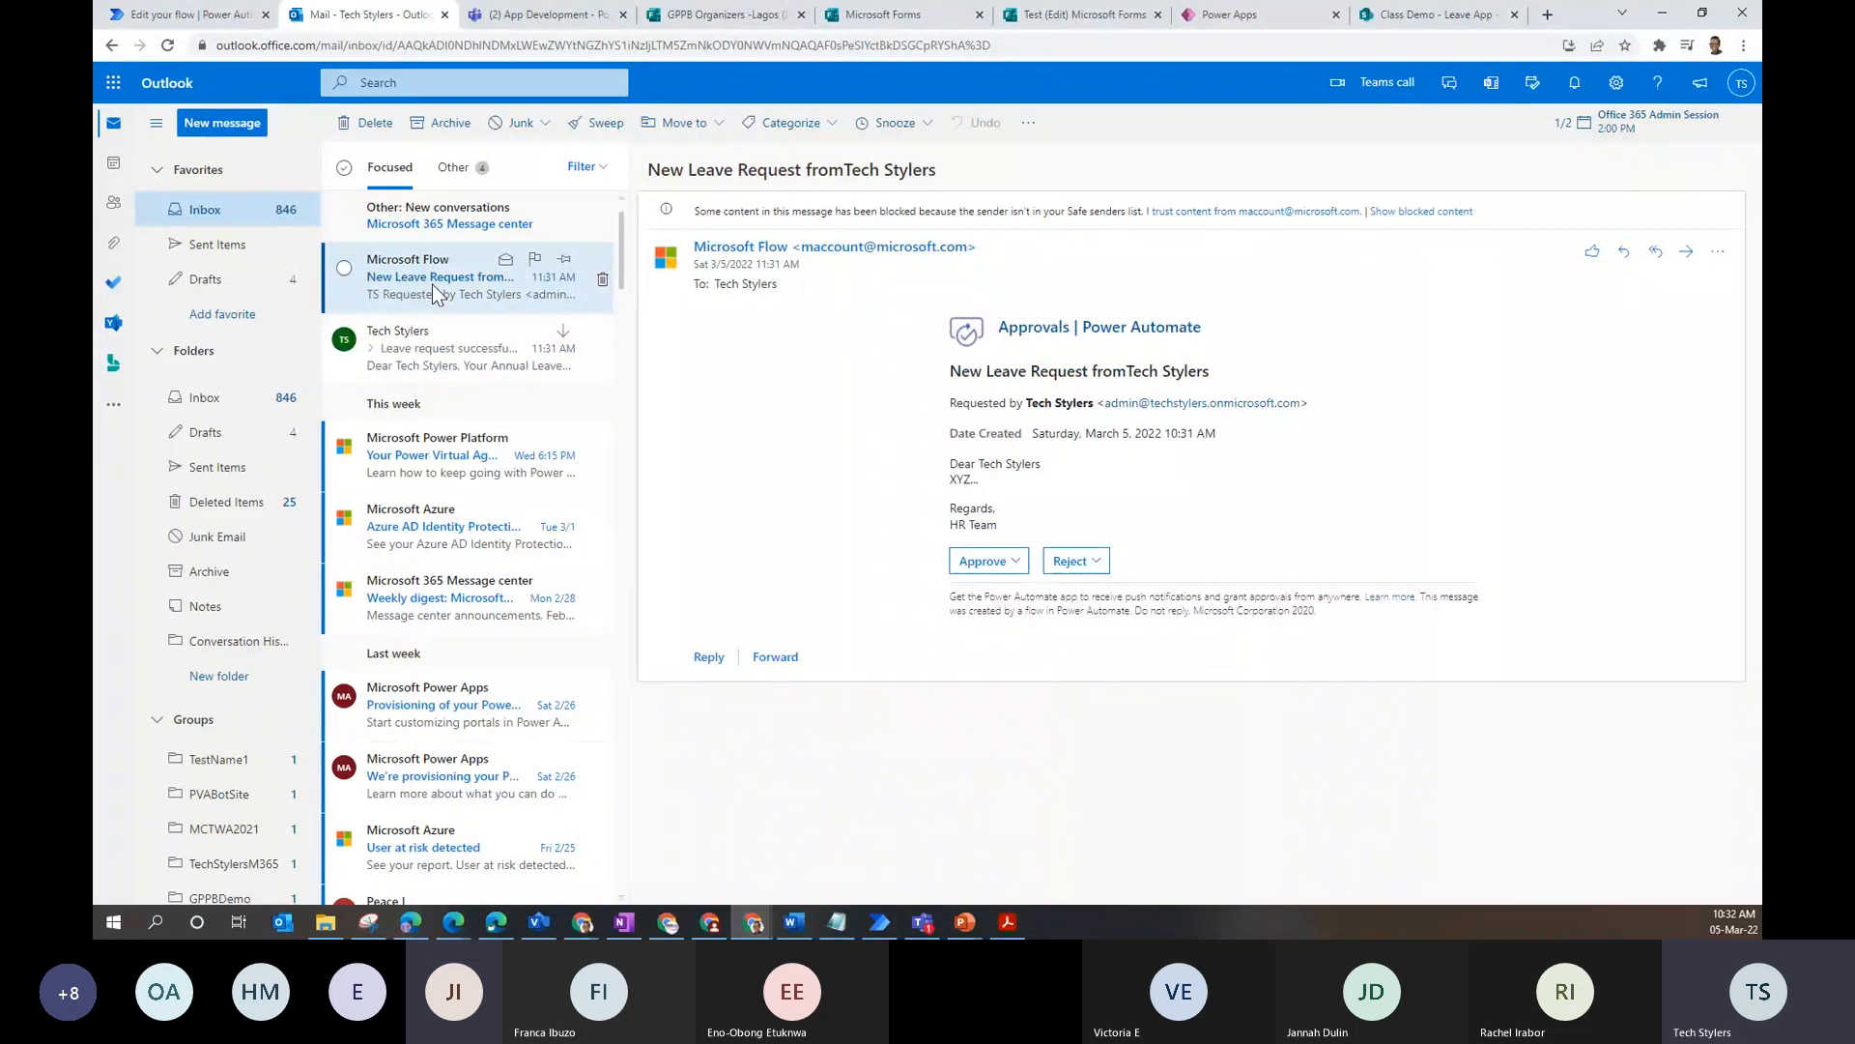
- Open LeaveAppTest in the editor and expand its Send an email (V2) step
left_click(186, 14)
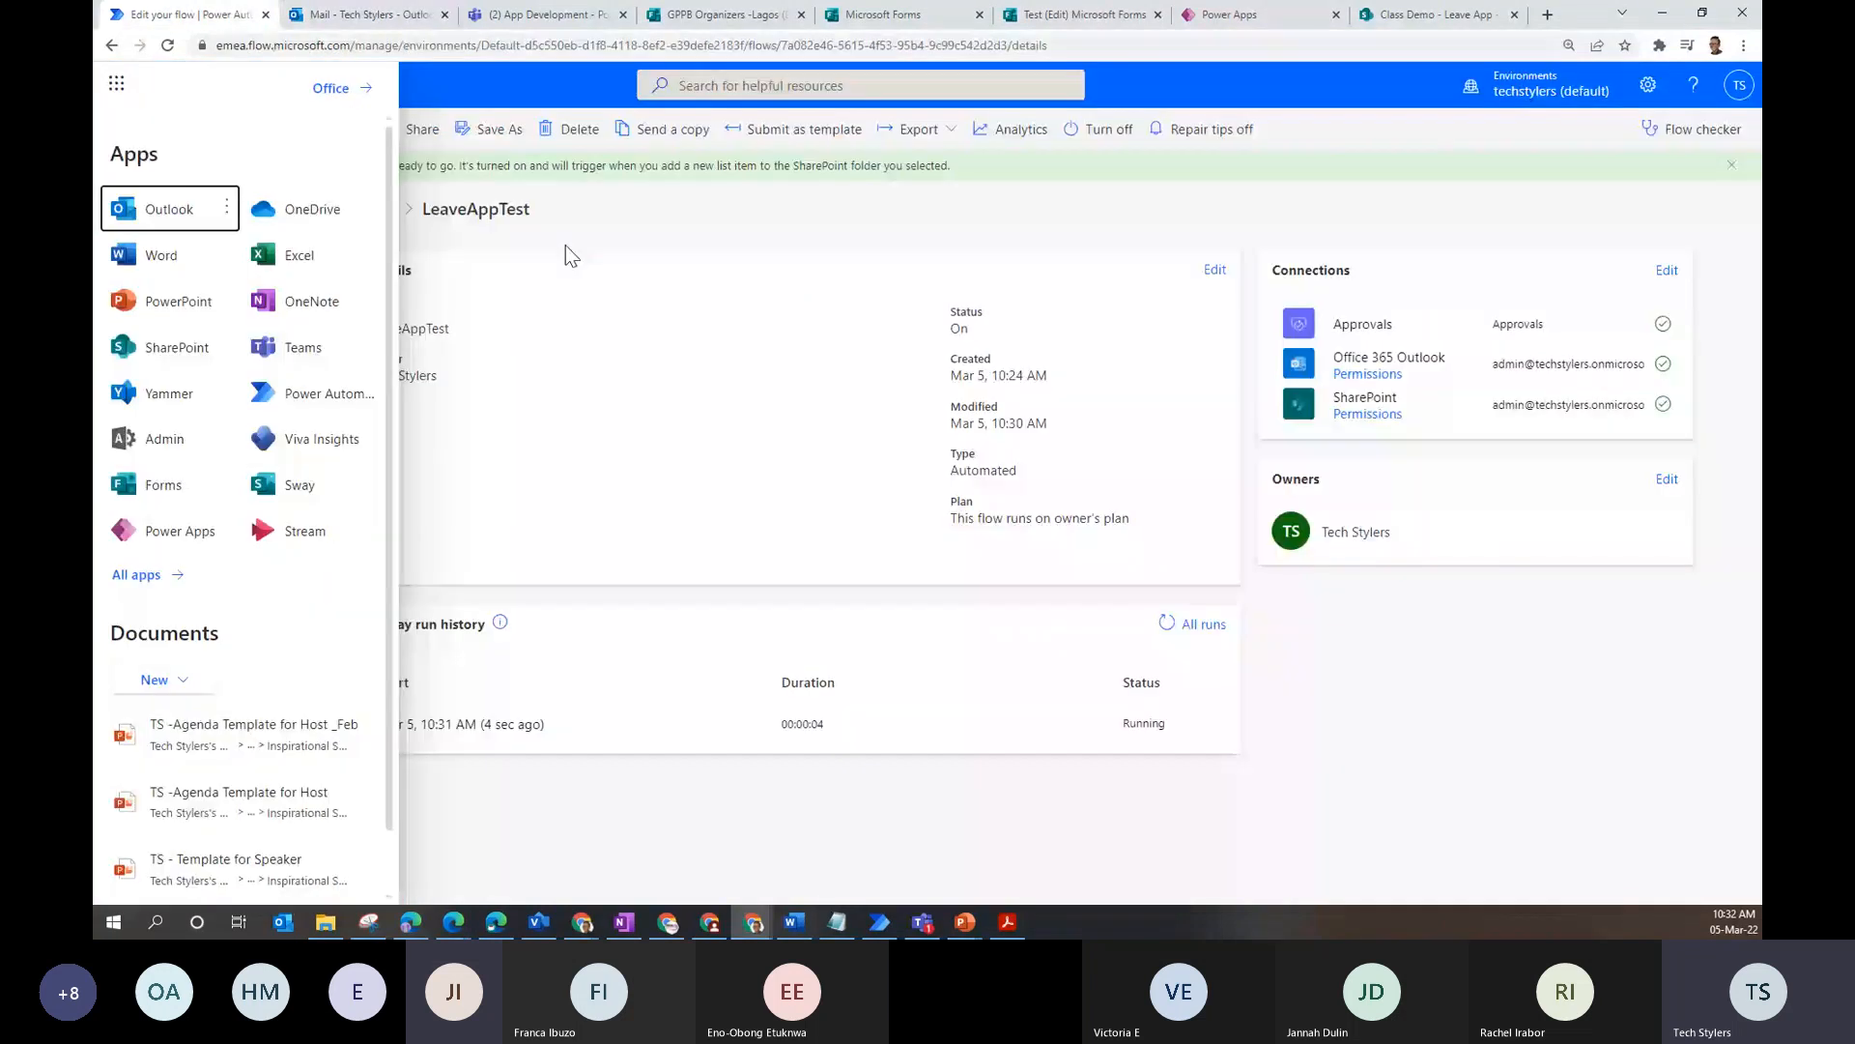
left_click(566, 246)
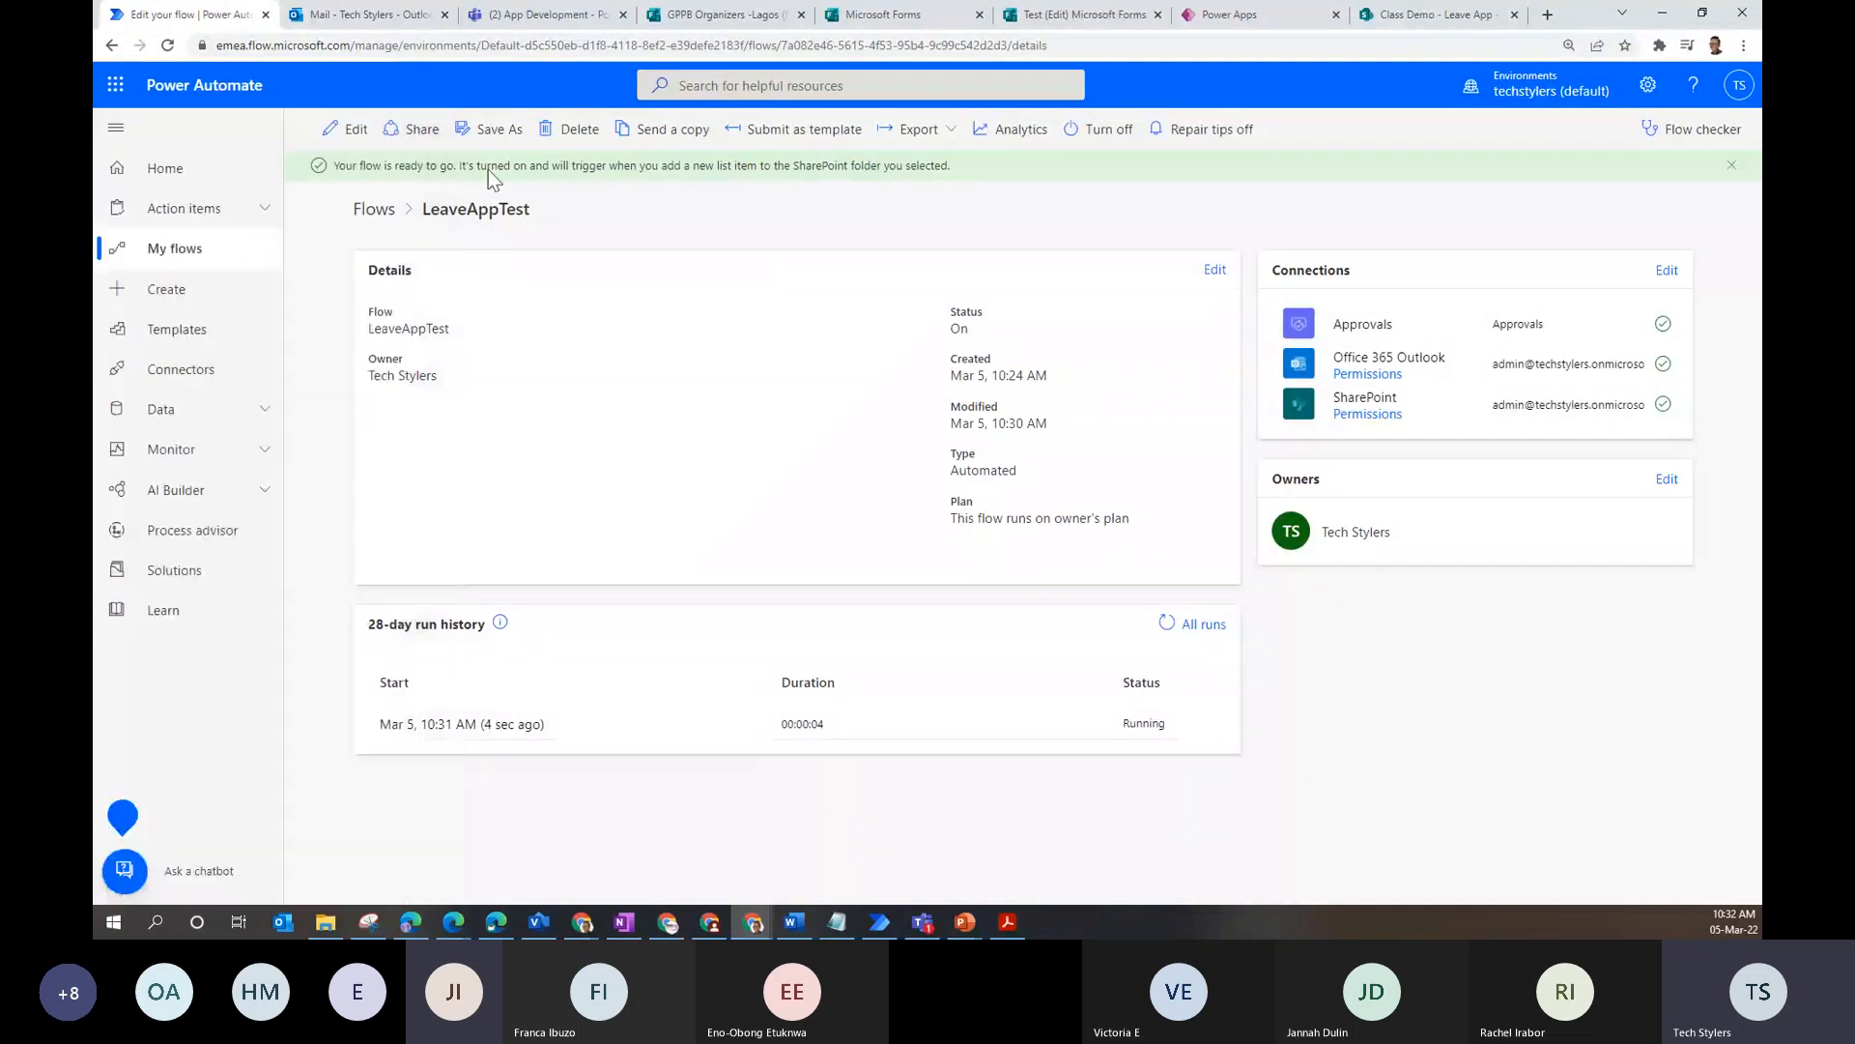
left_click(328, 127)
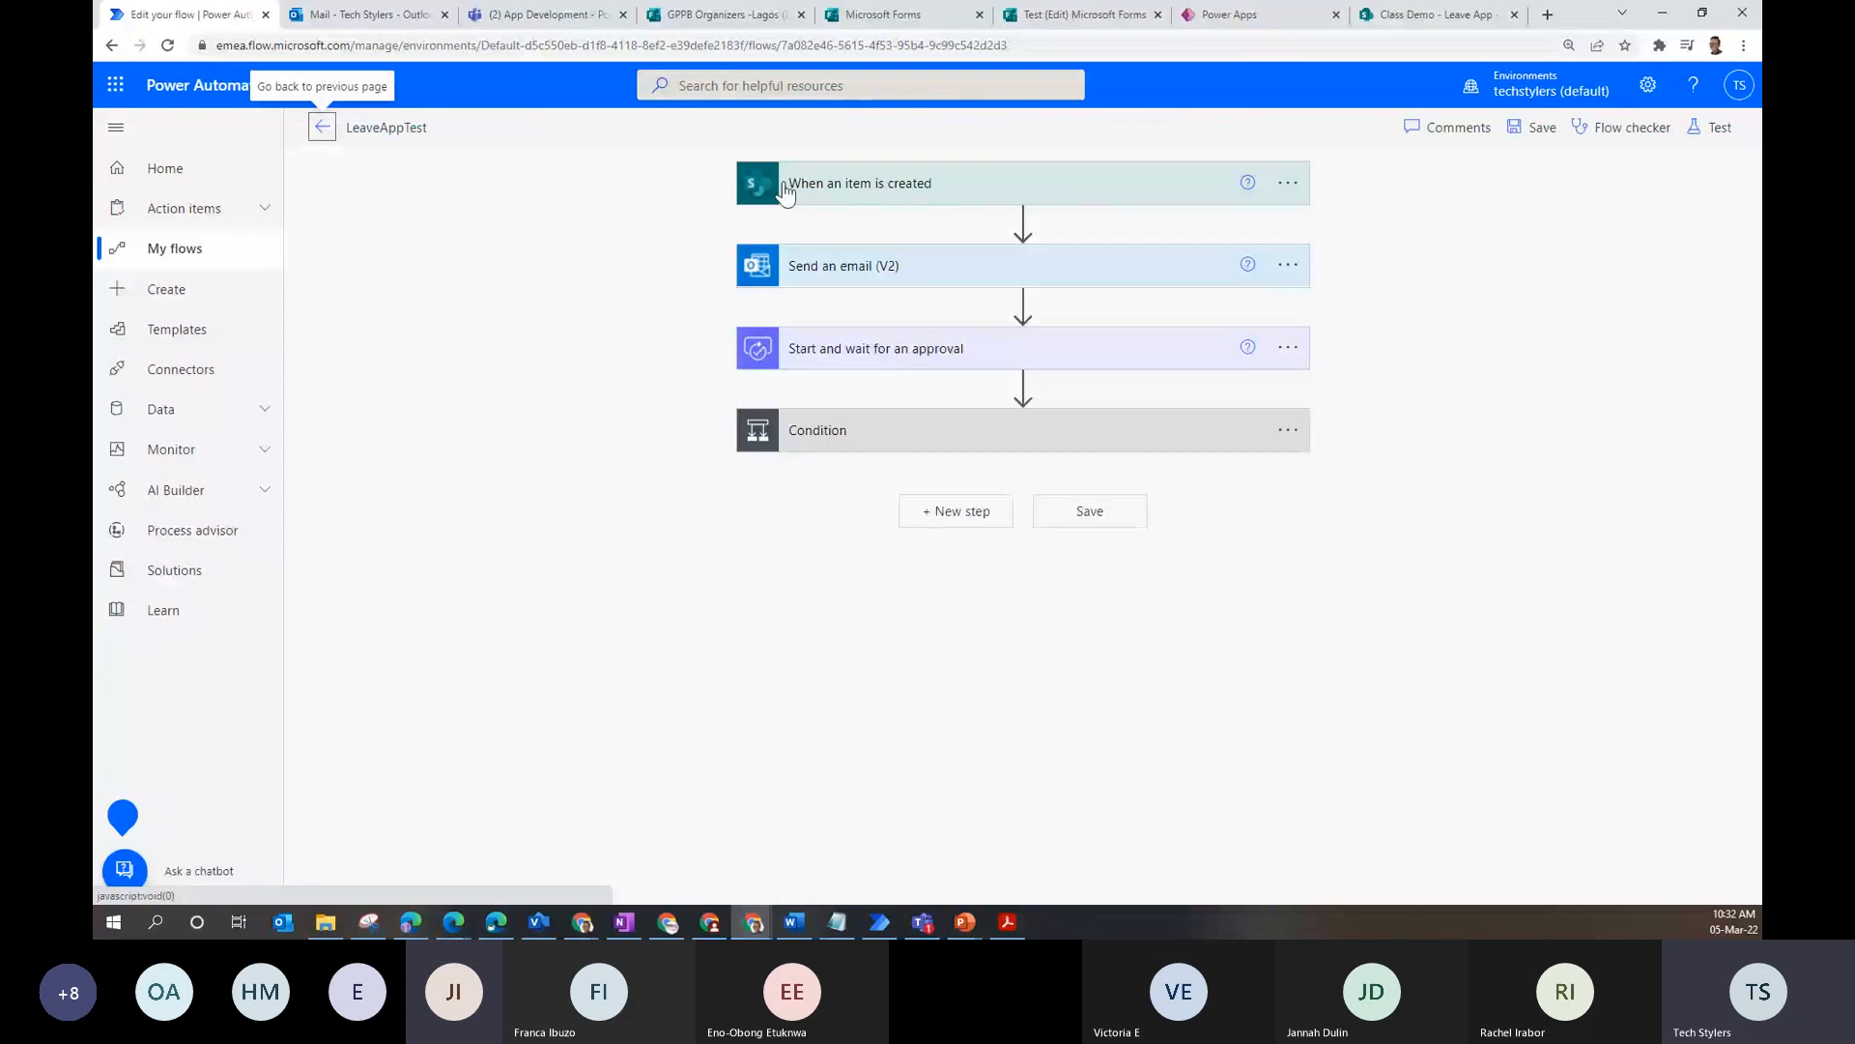
left_click(1391, 12)
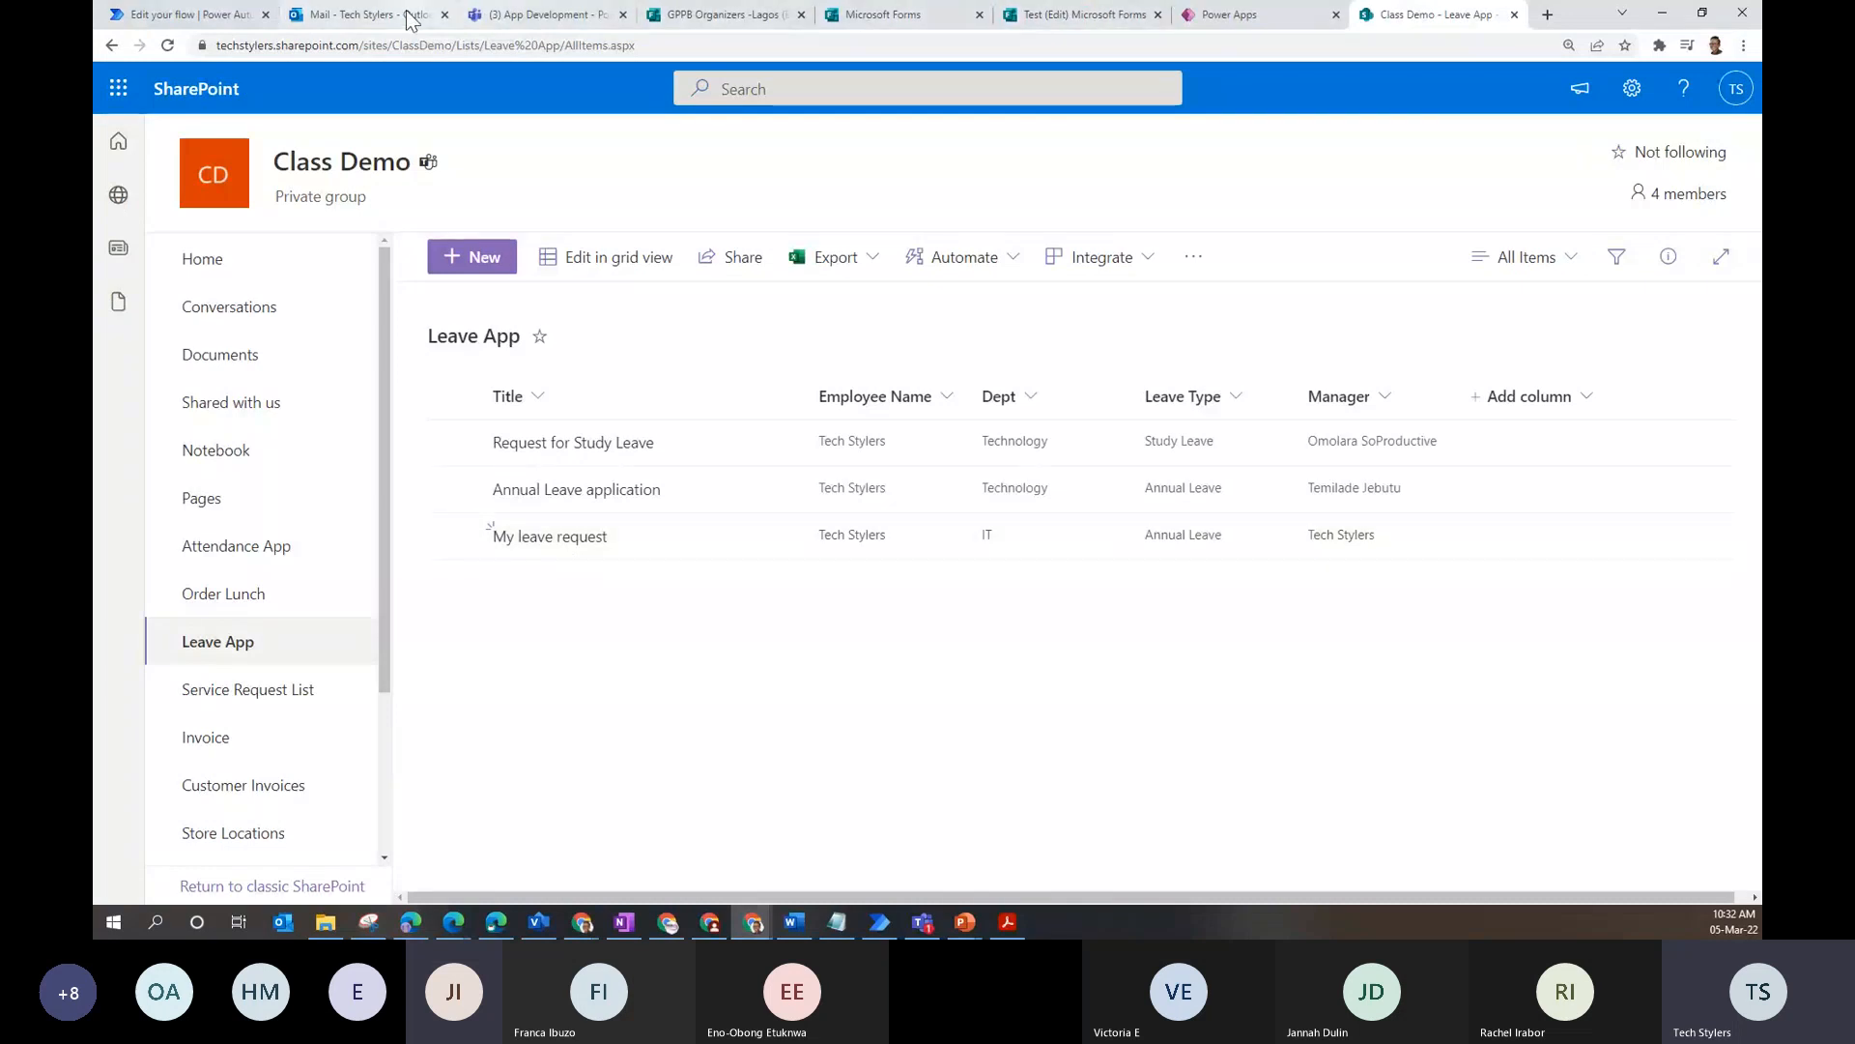
left_click(138, 14)
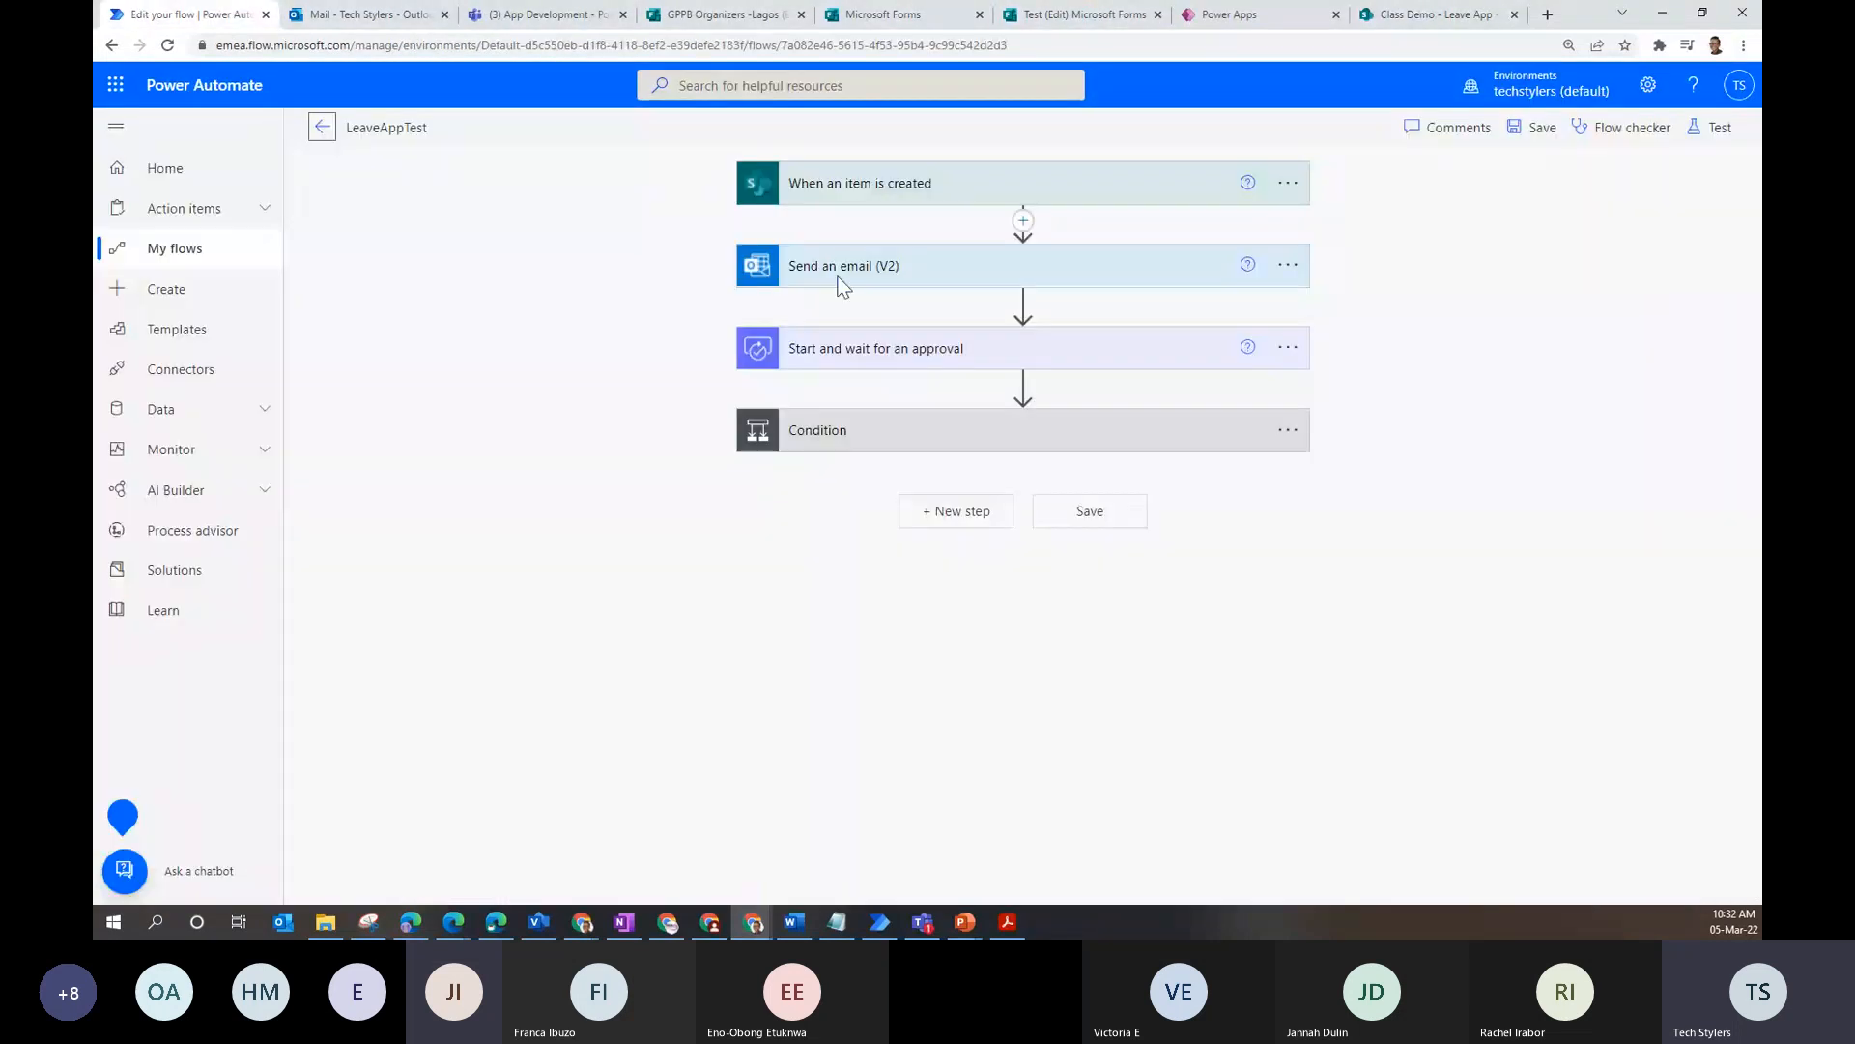
left_click(913, 275)
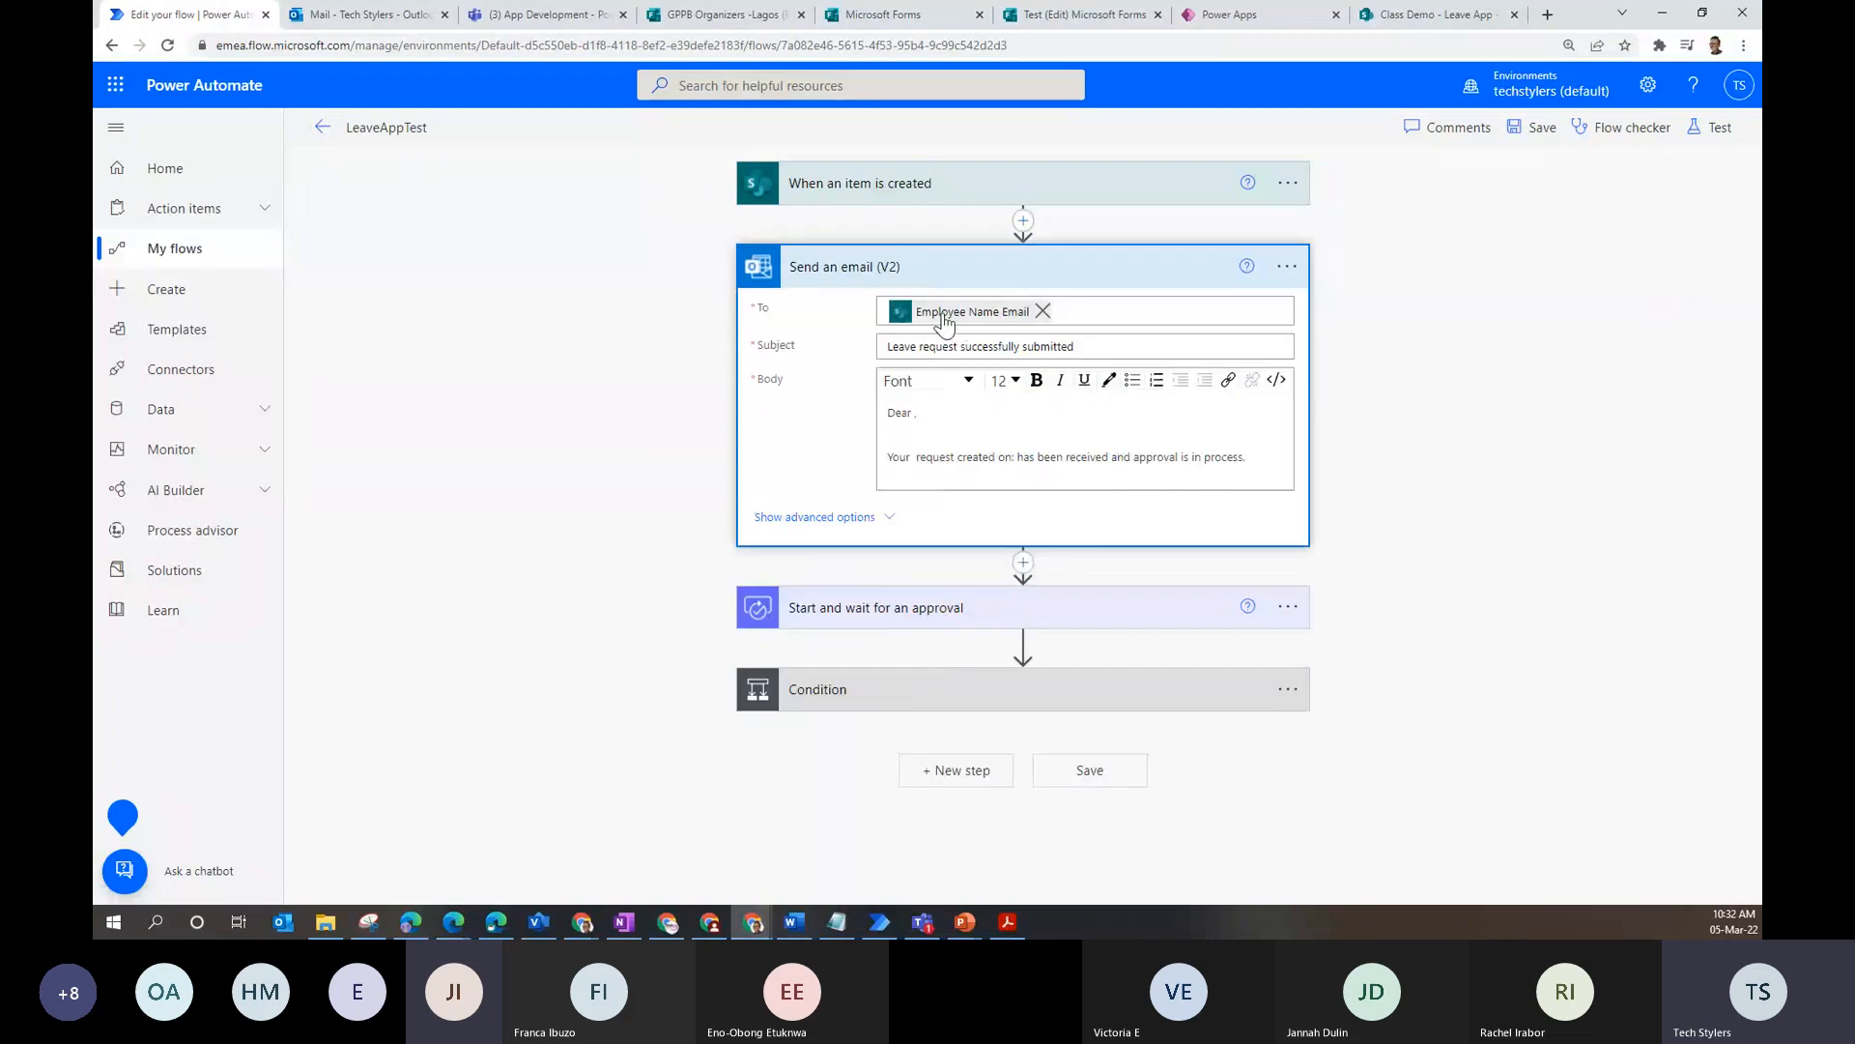
- Compare the confirmation email, then expand the Start and wait for an approval step
left_click(383, 11)
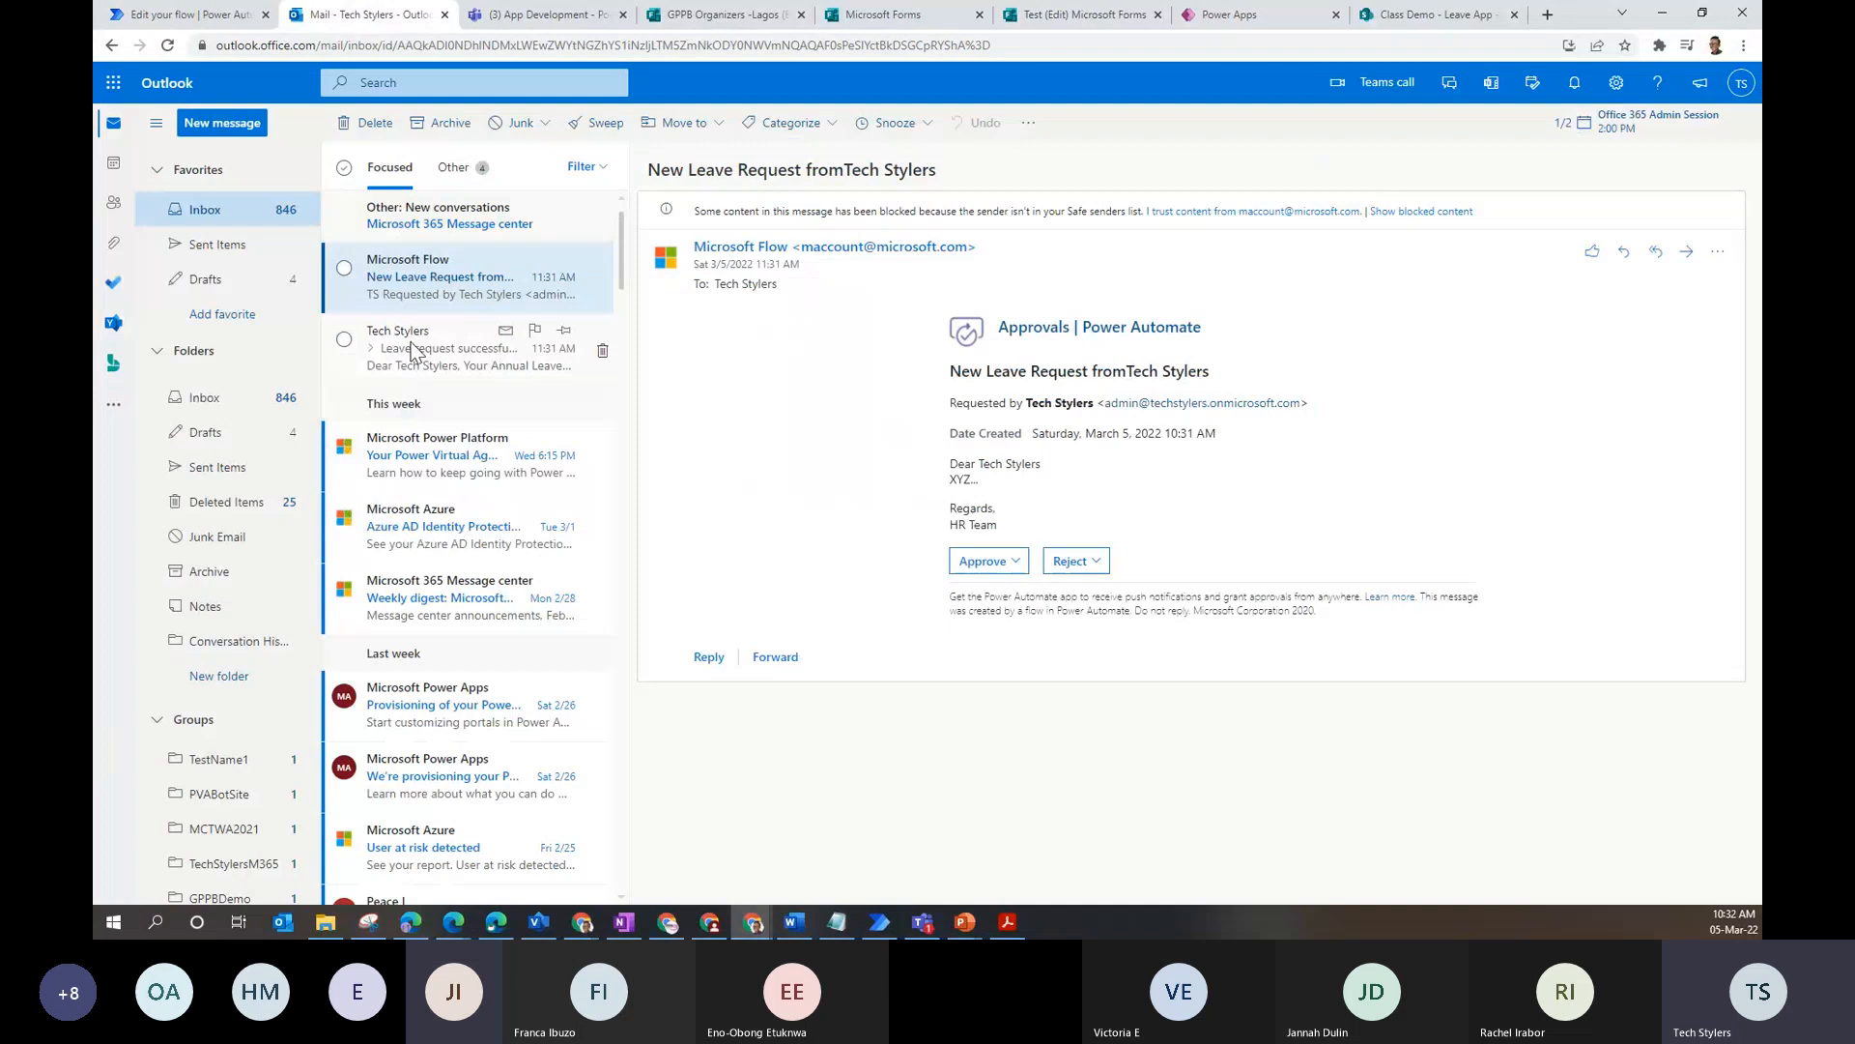
left_click(413, 350)
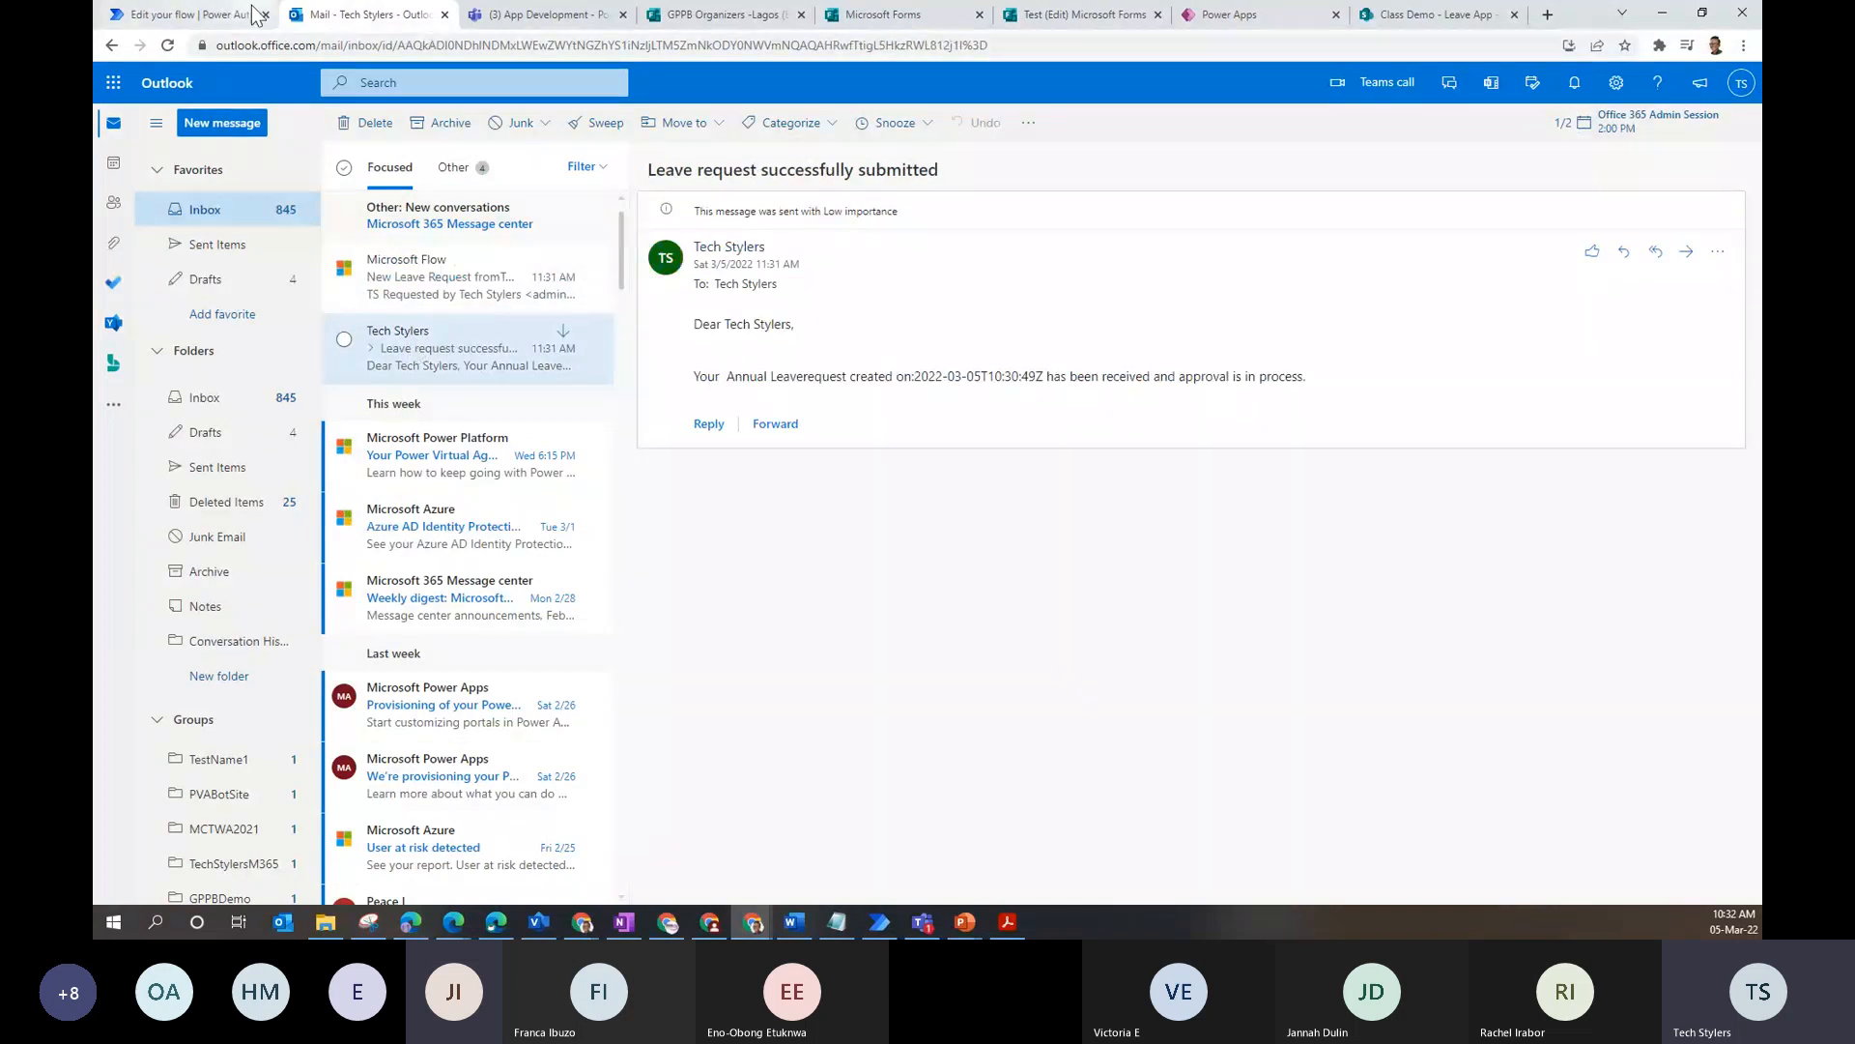
left_click(184, 14)
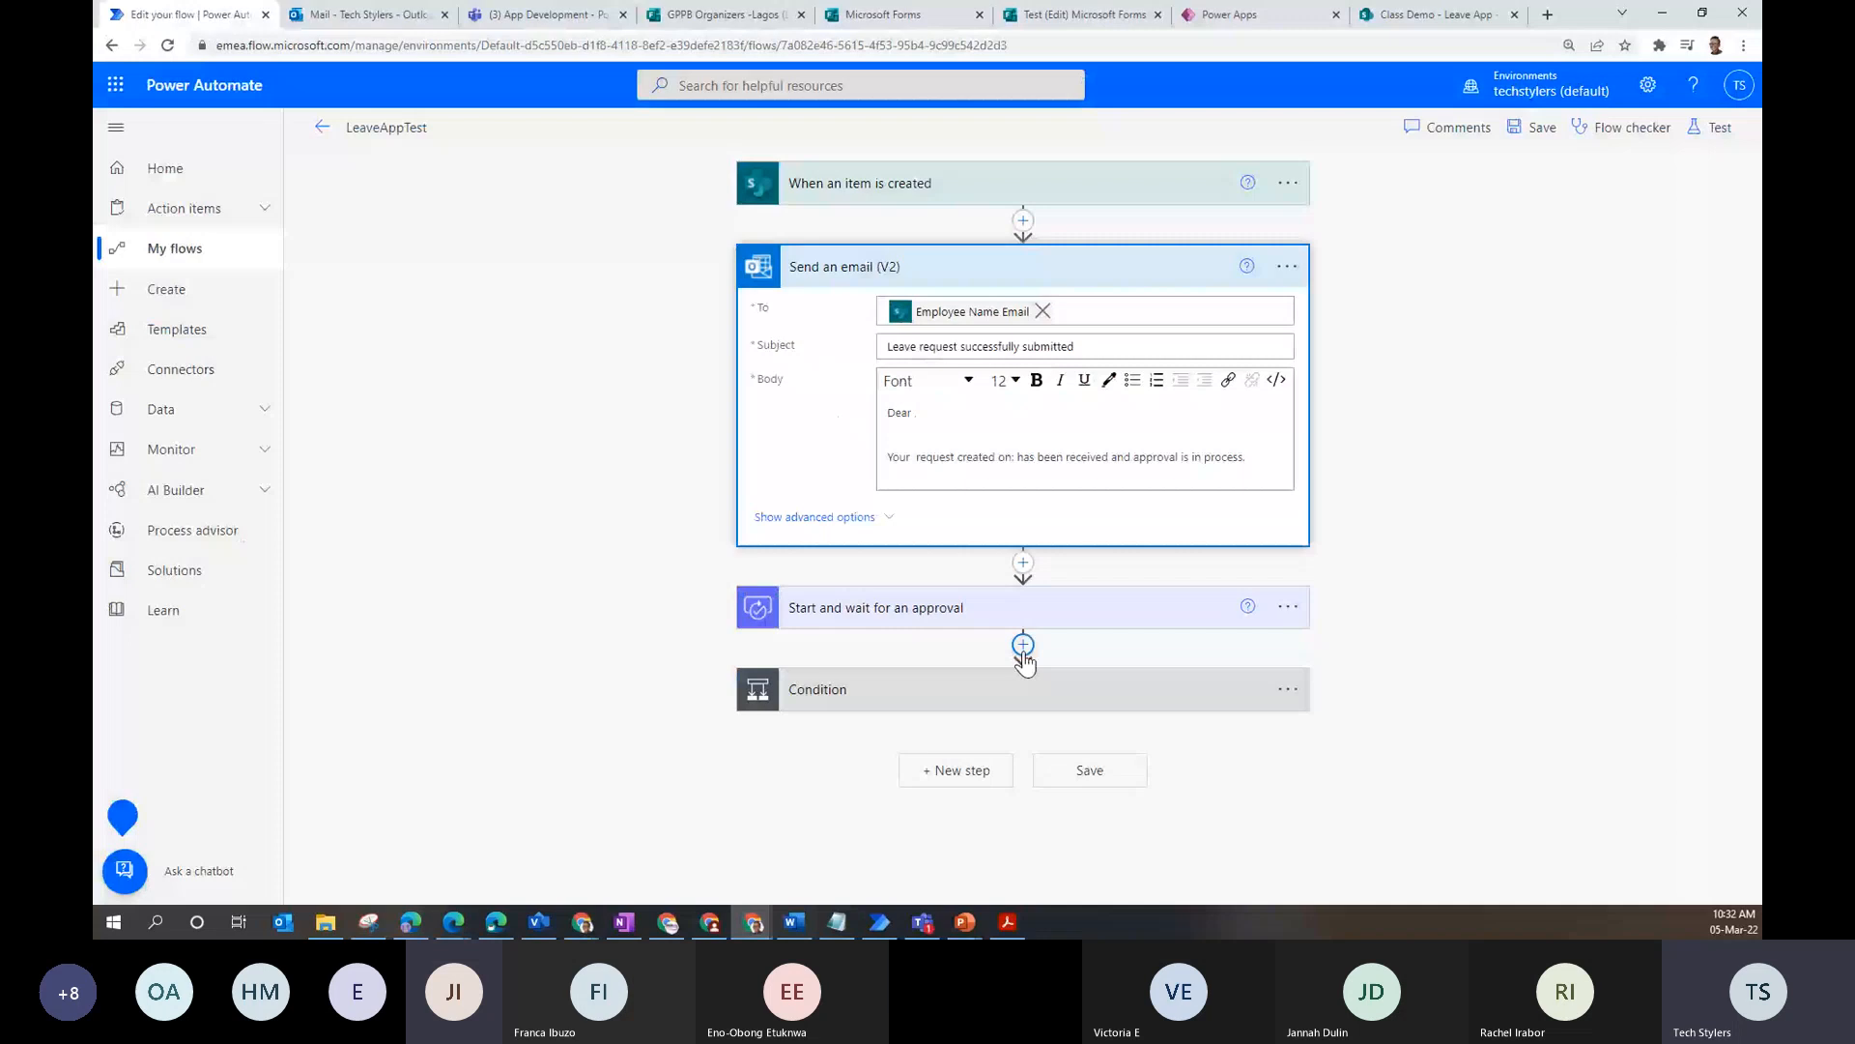
left_click(976, 606)
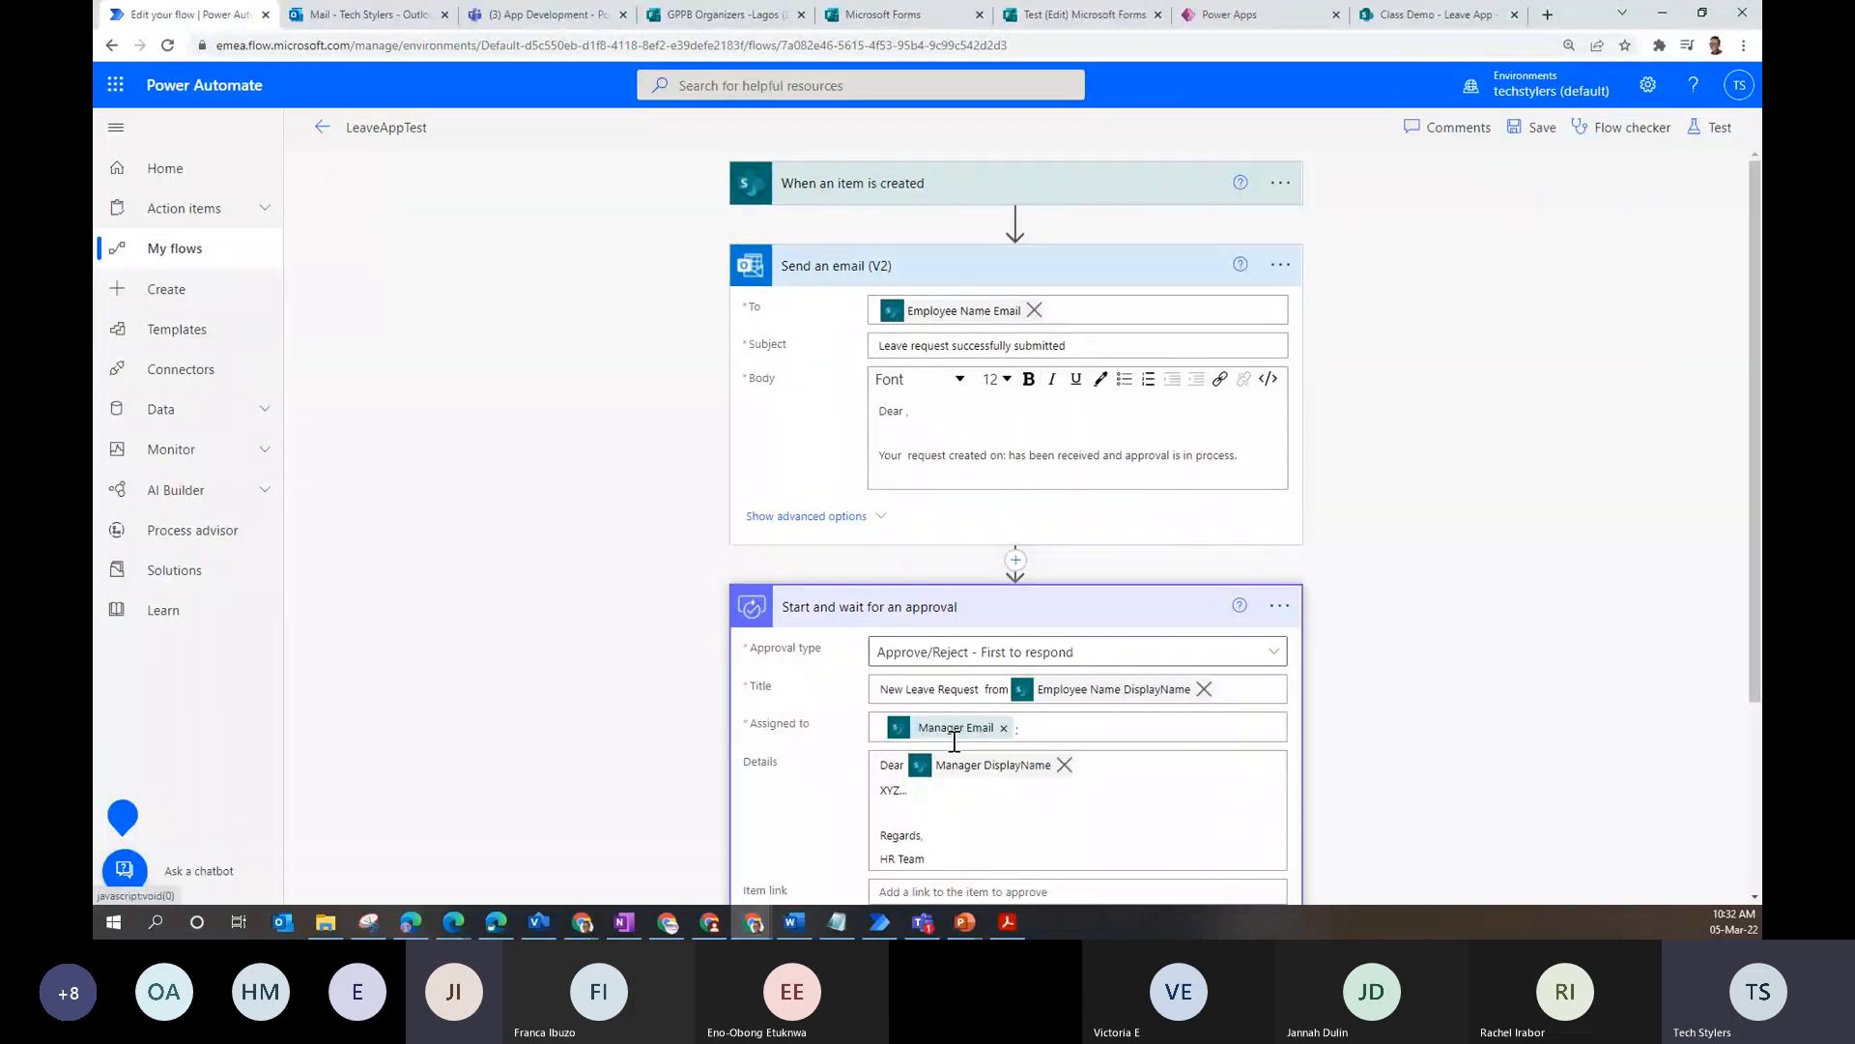
left_click(318, 12)
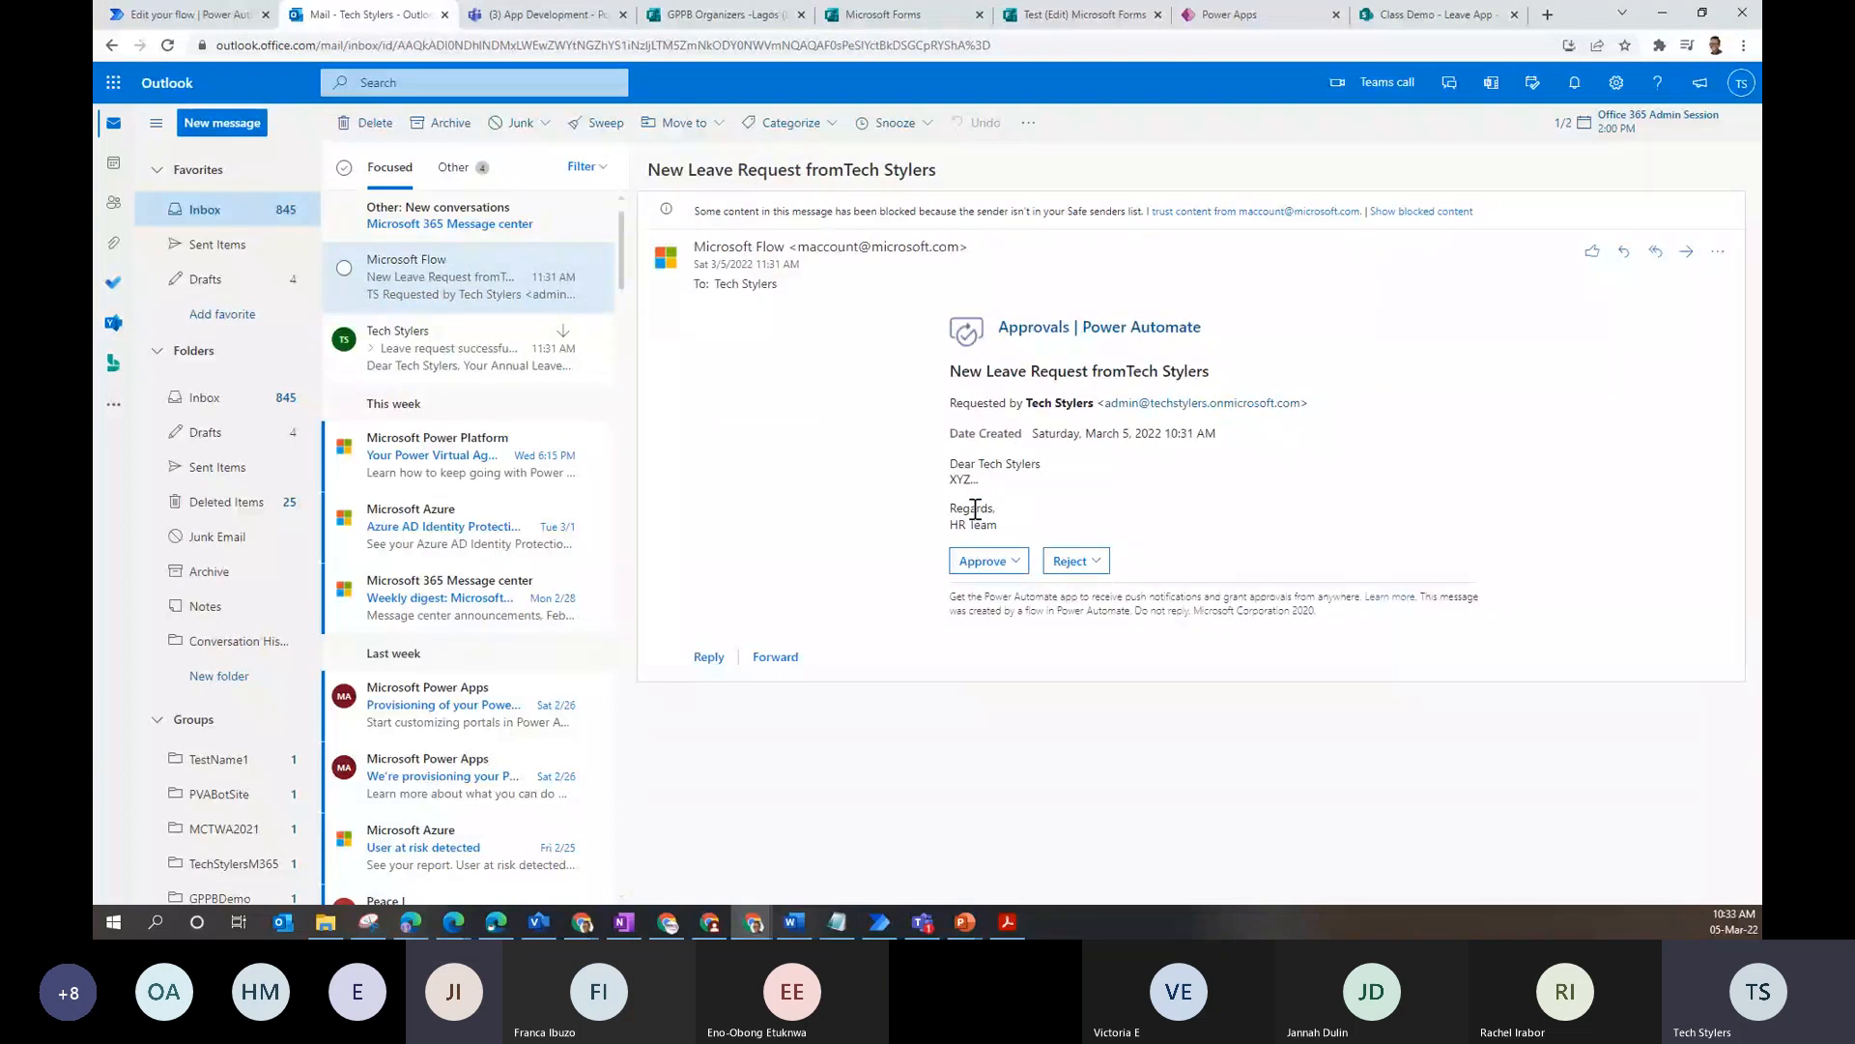
- Approve the leave request with the comment 'approved' and open the Leave Approved email
left_click(986, 560)
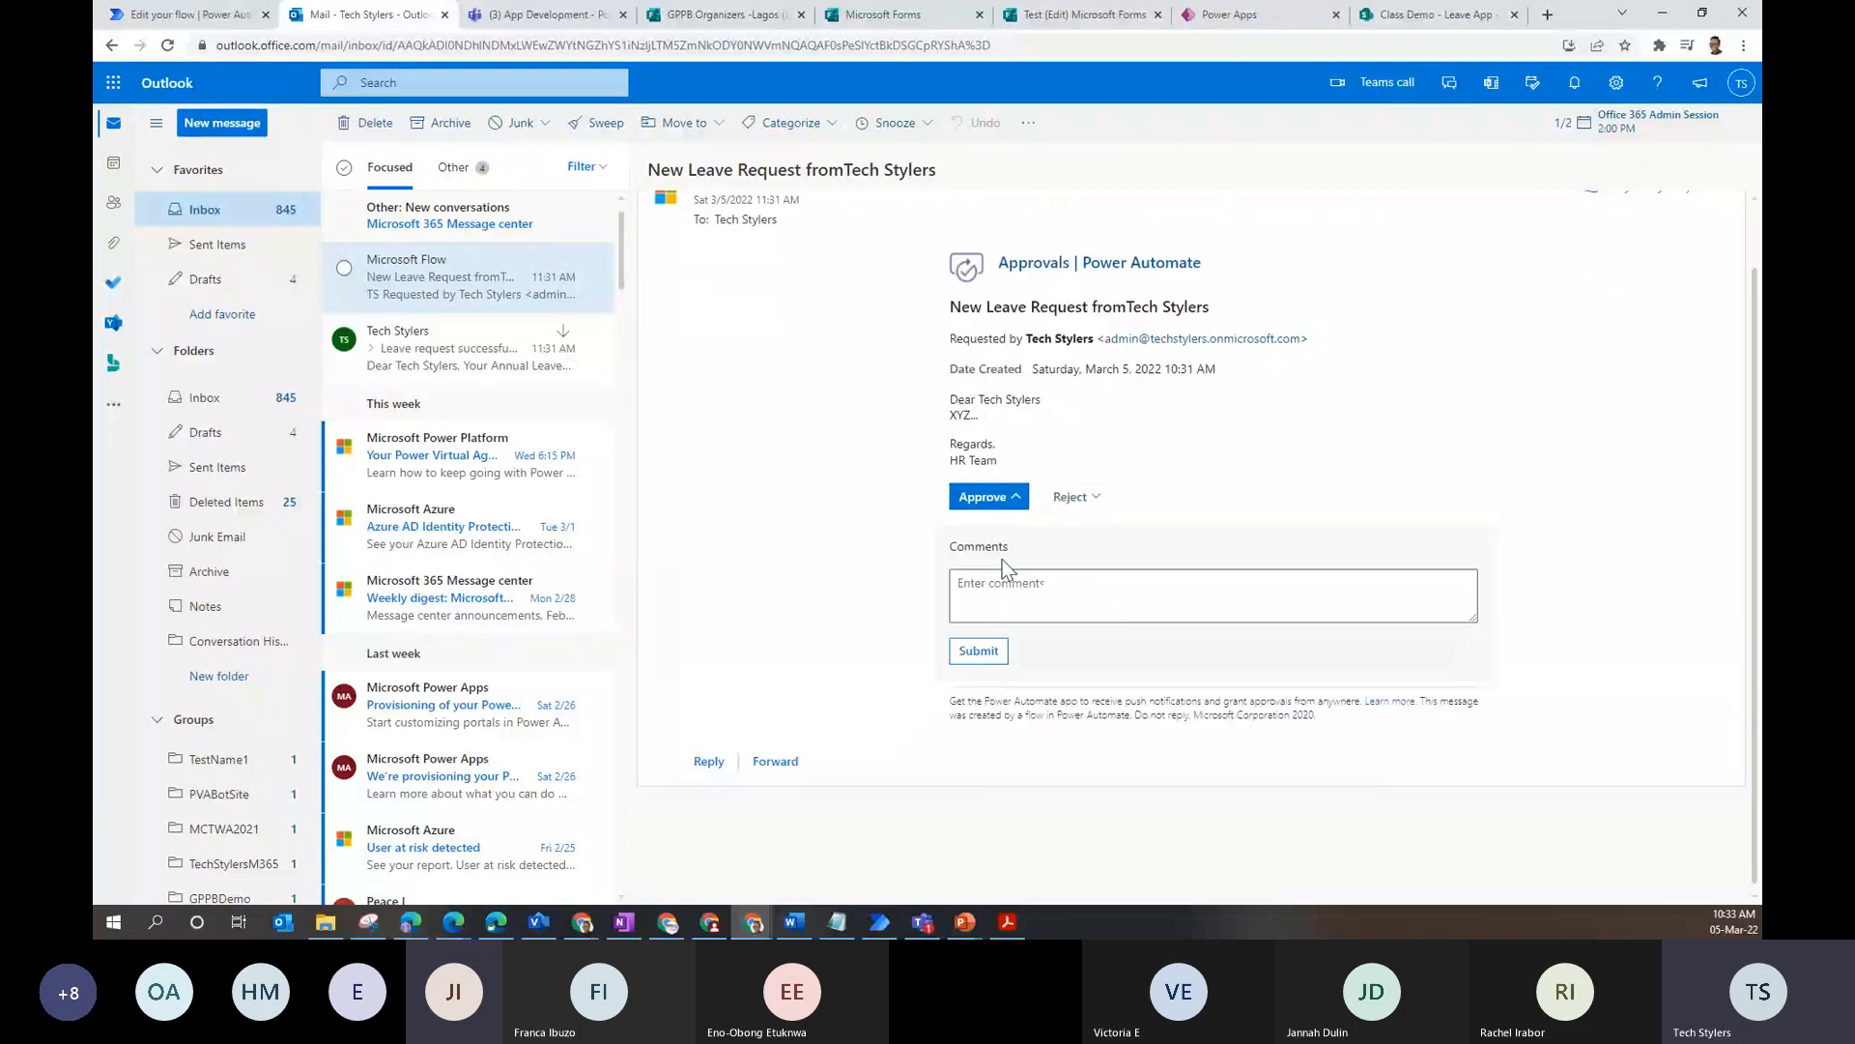
left_click(983, 591)
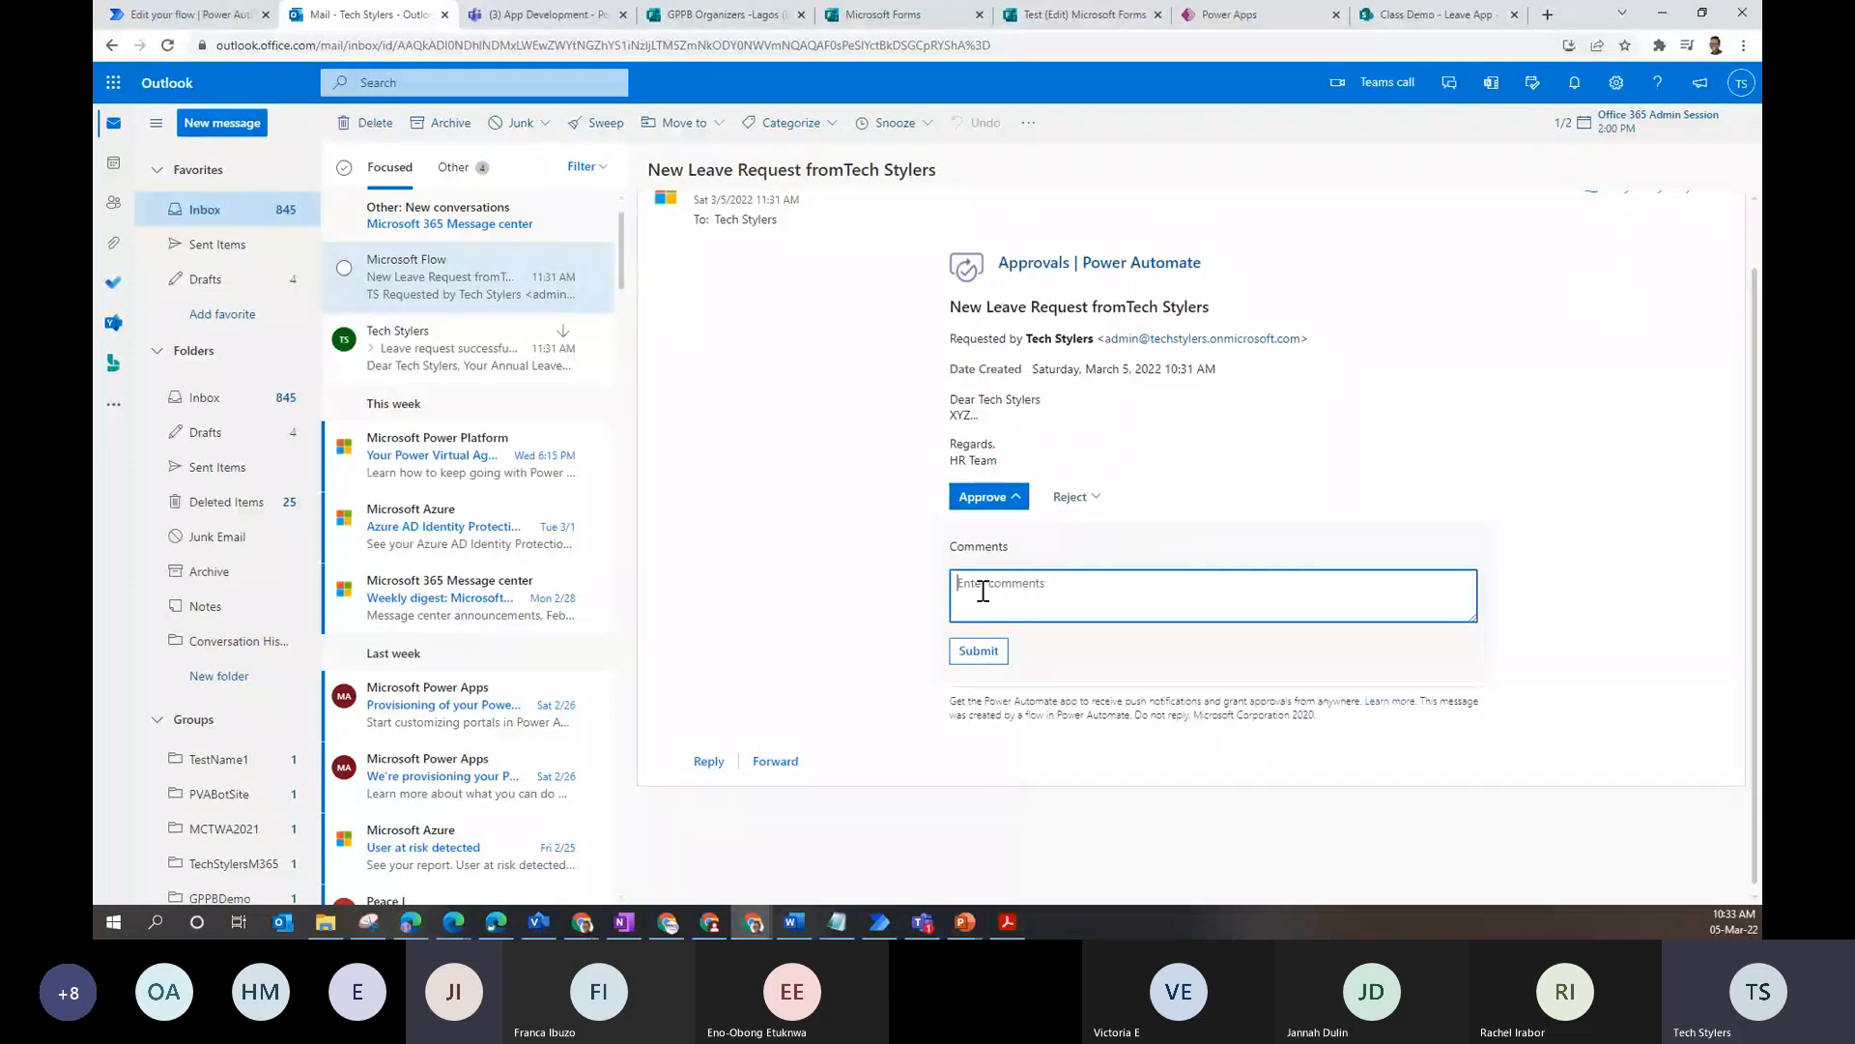
type("approved")
left_click(977, 650)
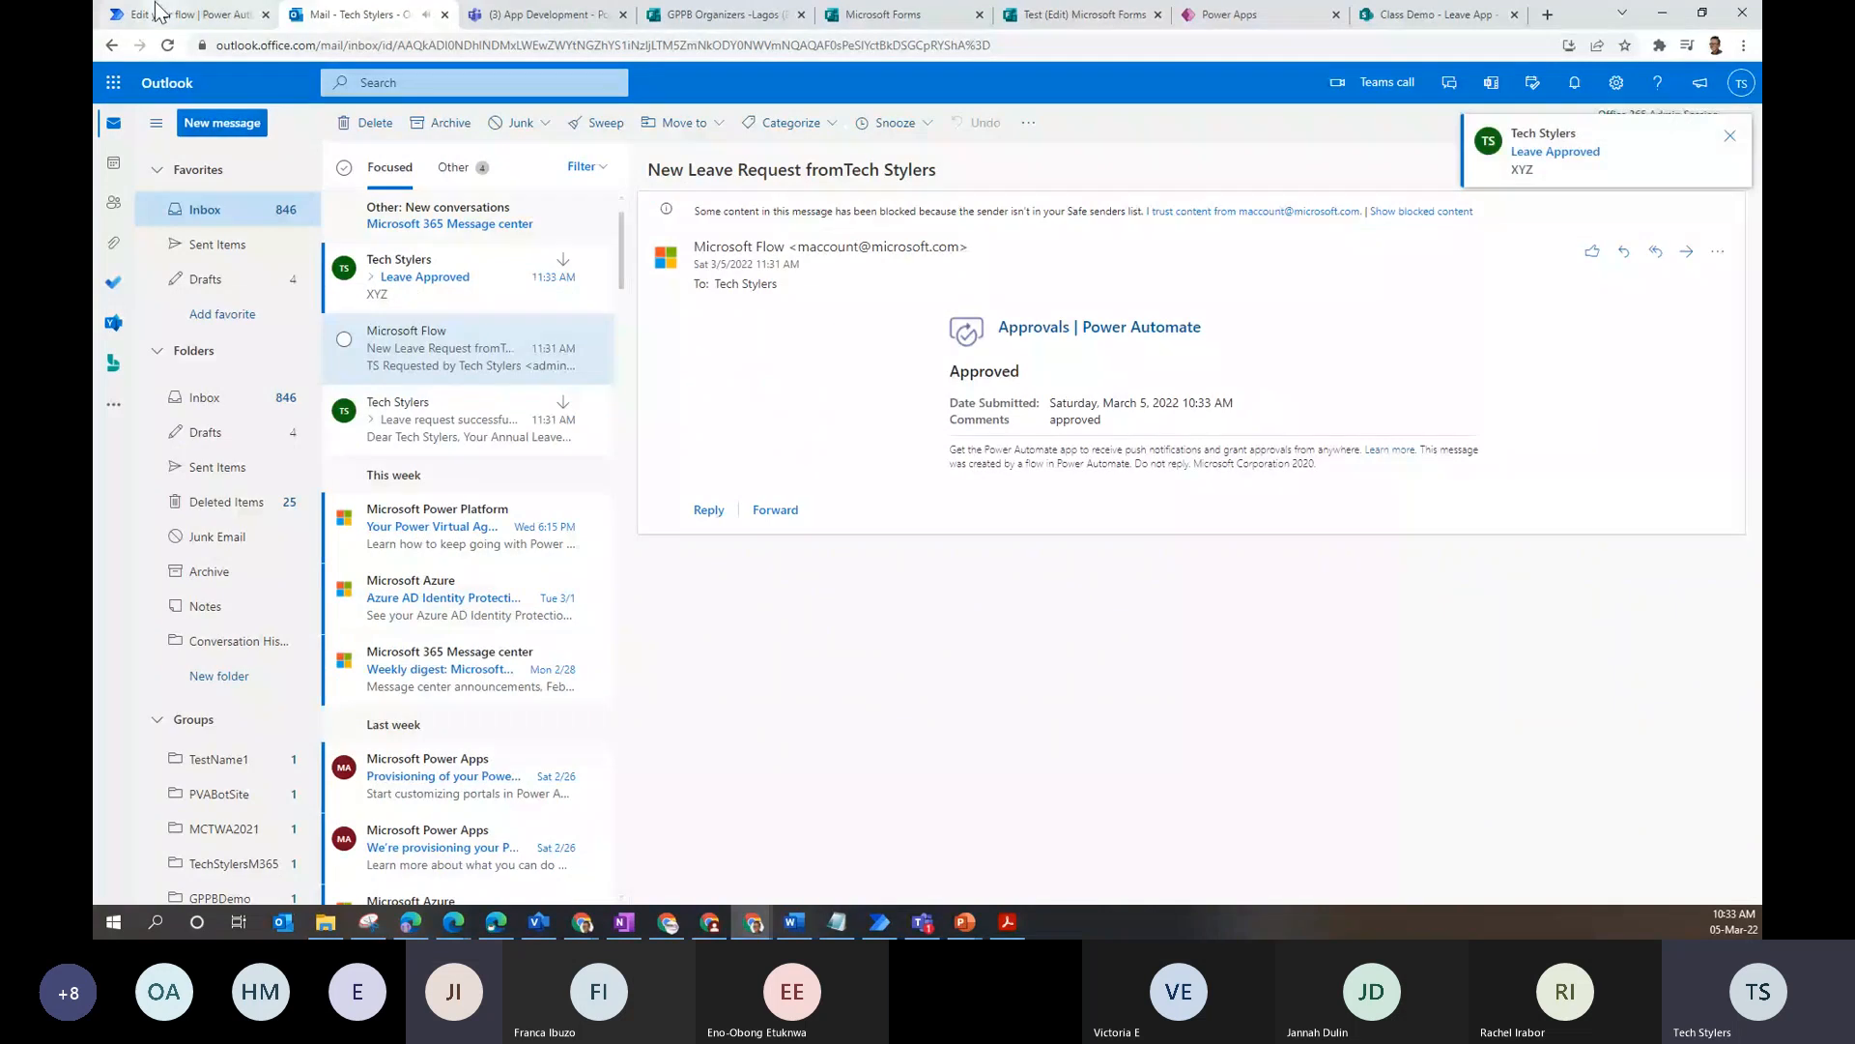
left_click(389, 298)
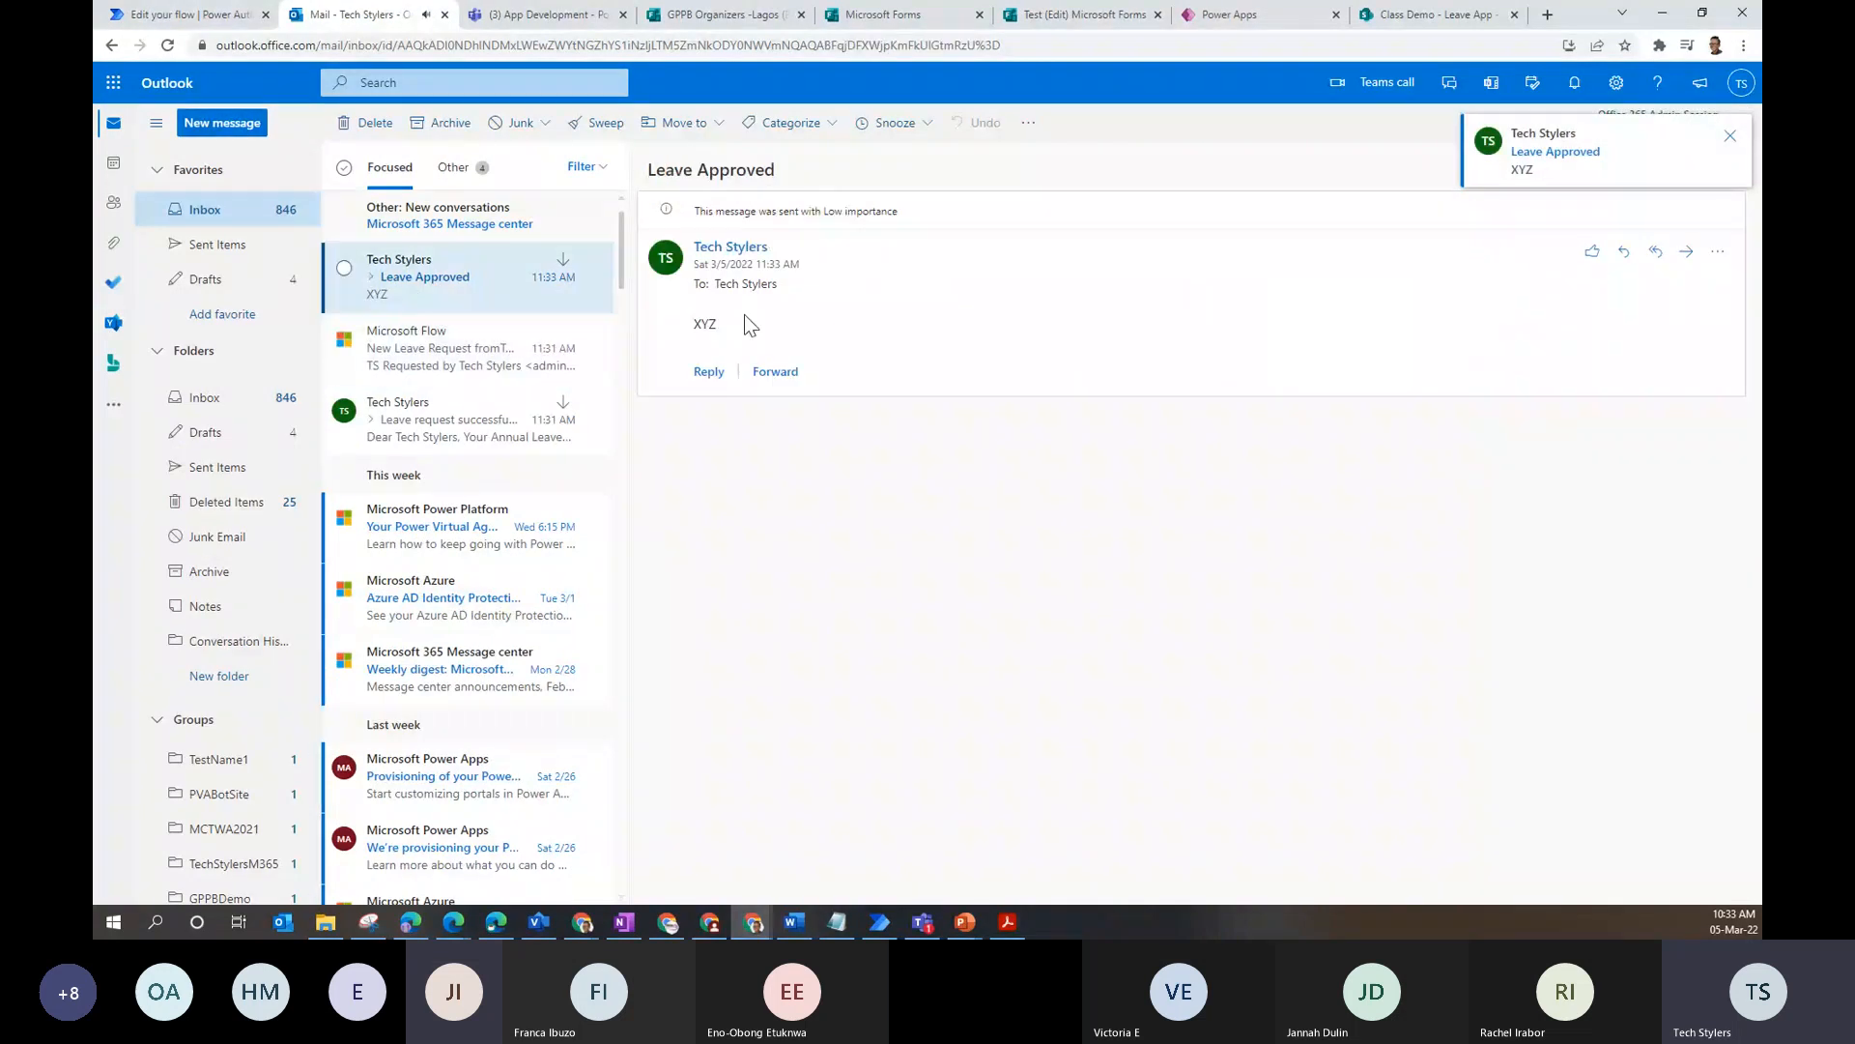
left_click(189, 13)
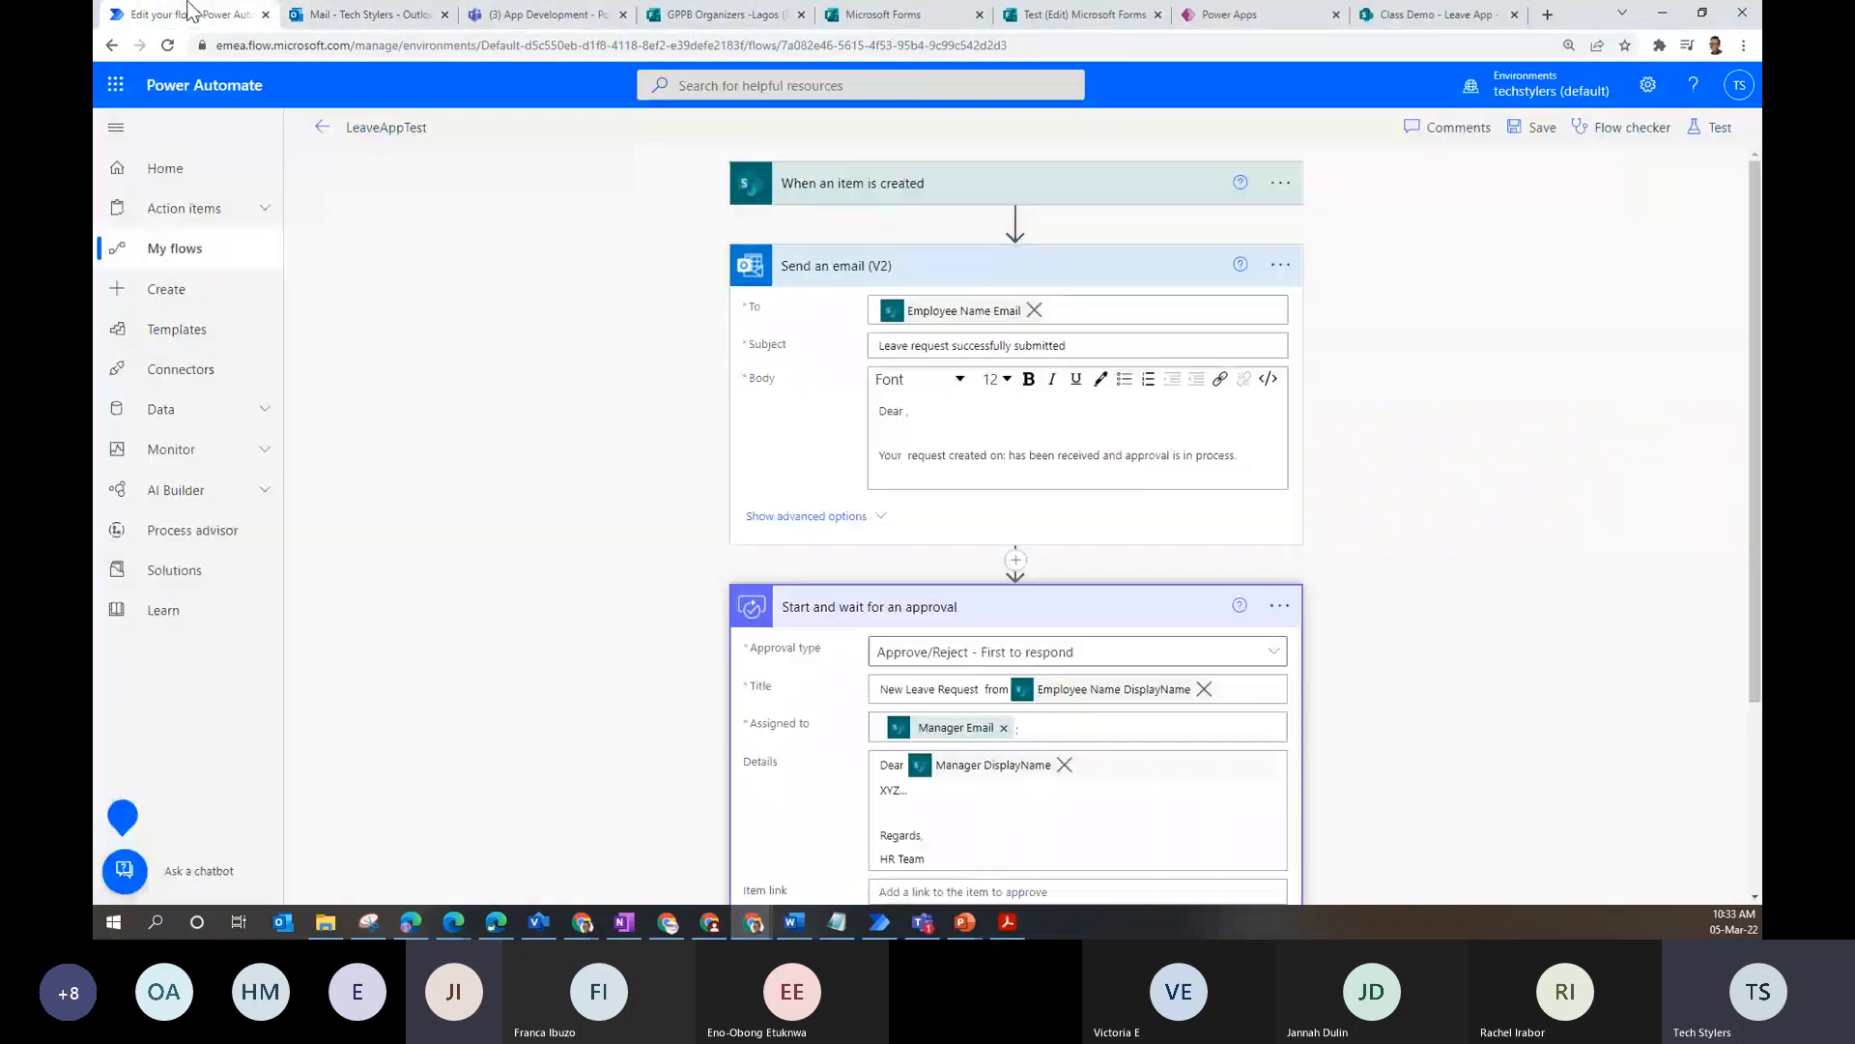
- Confirm the succeeded run on the flow's details page, then close the extra Microsoft Forms tabs
left_click(323, 129)
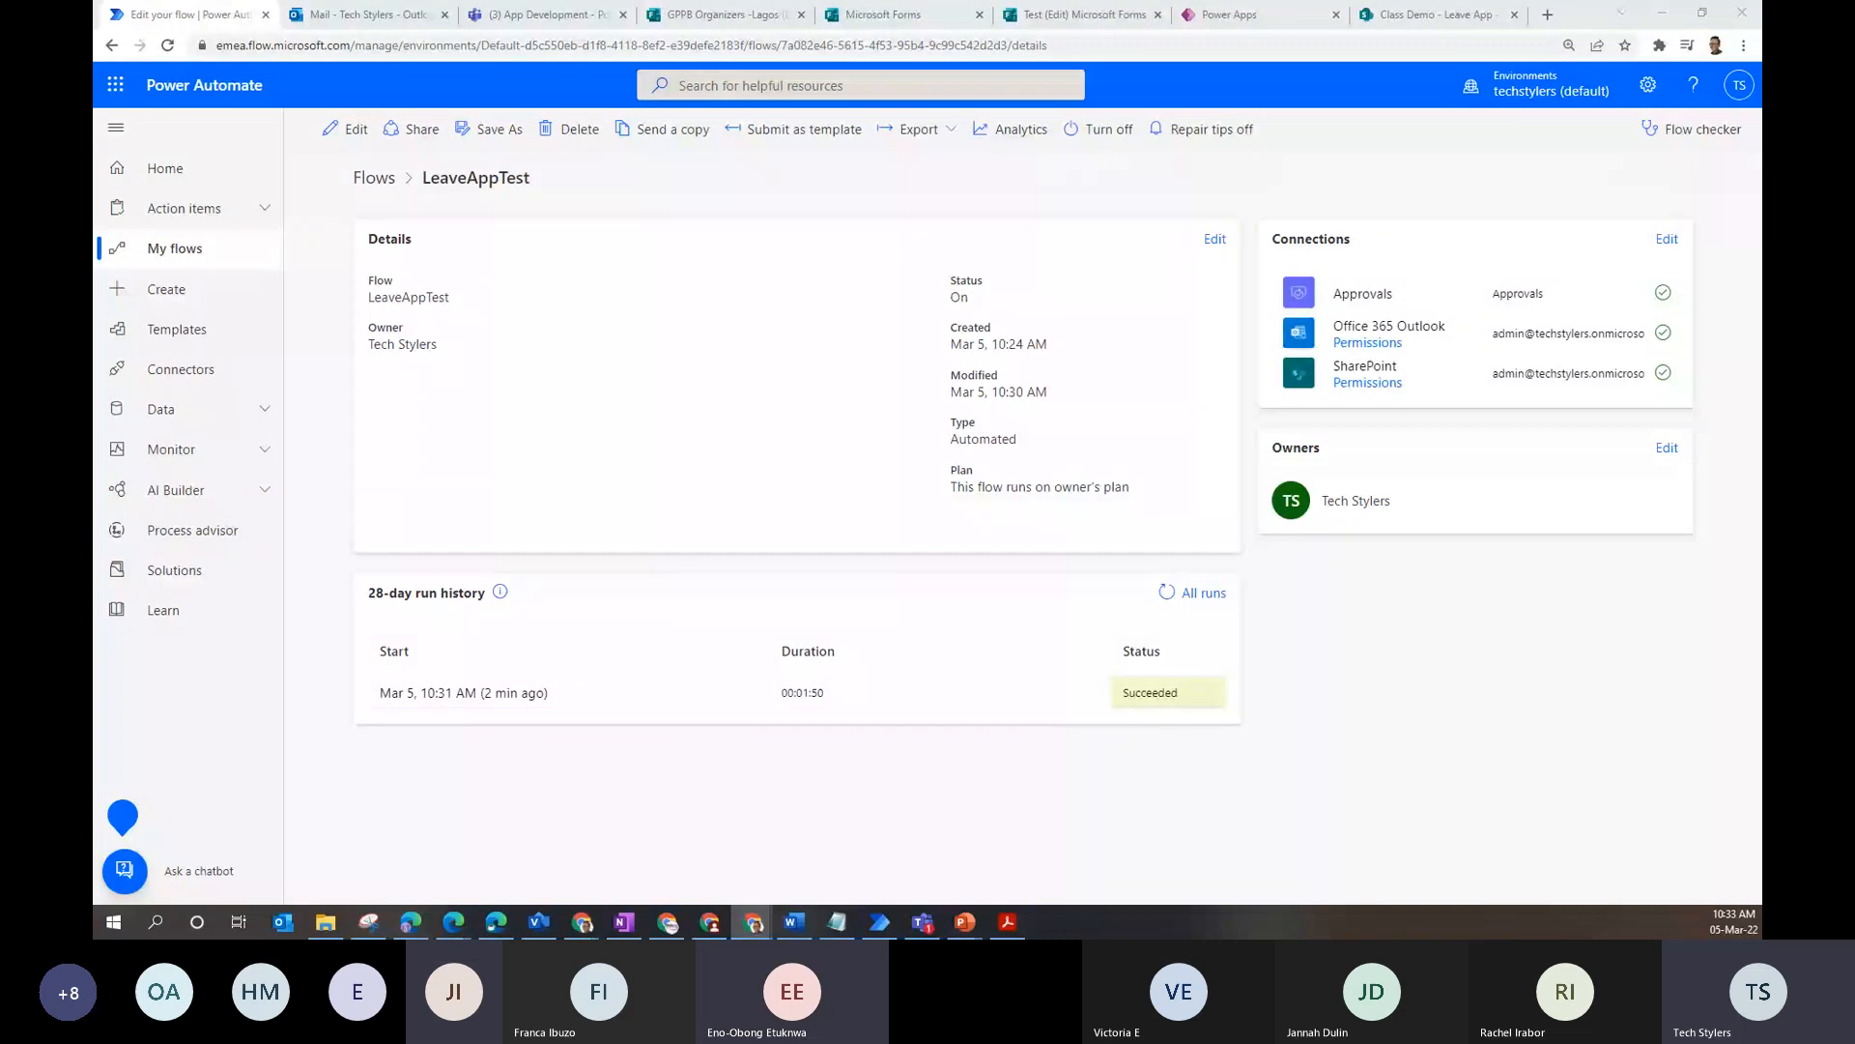
left_click(796, 11)
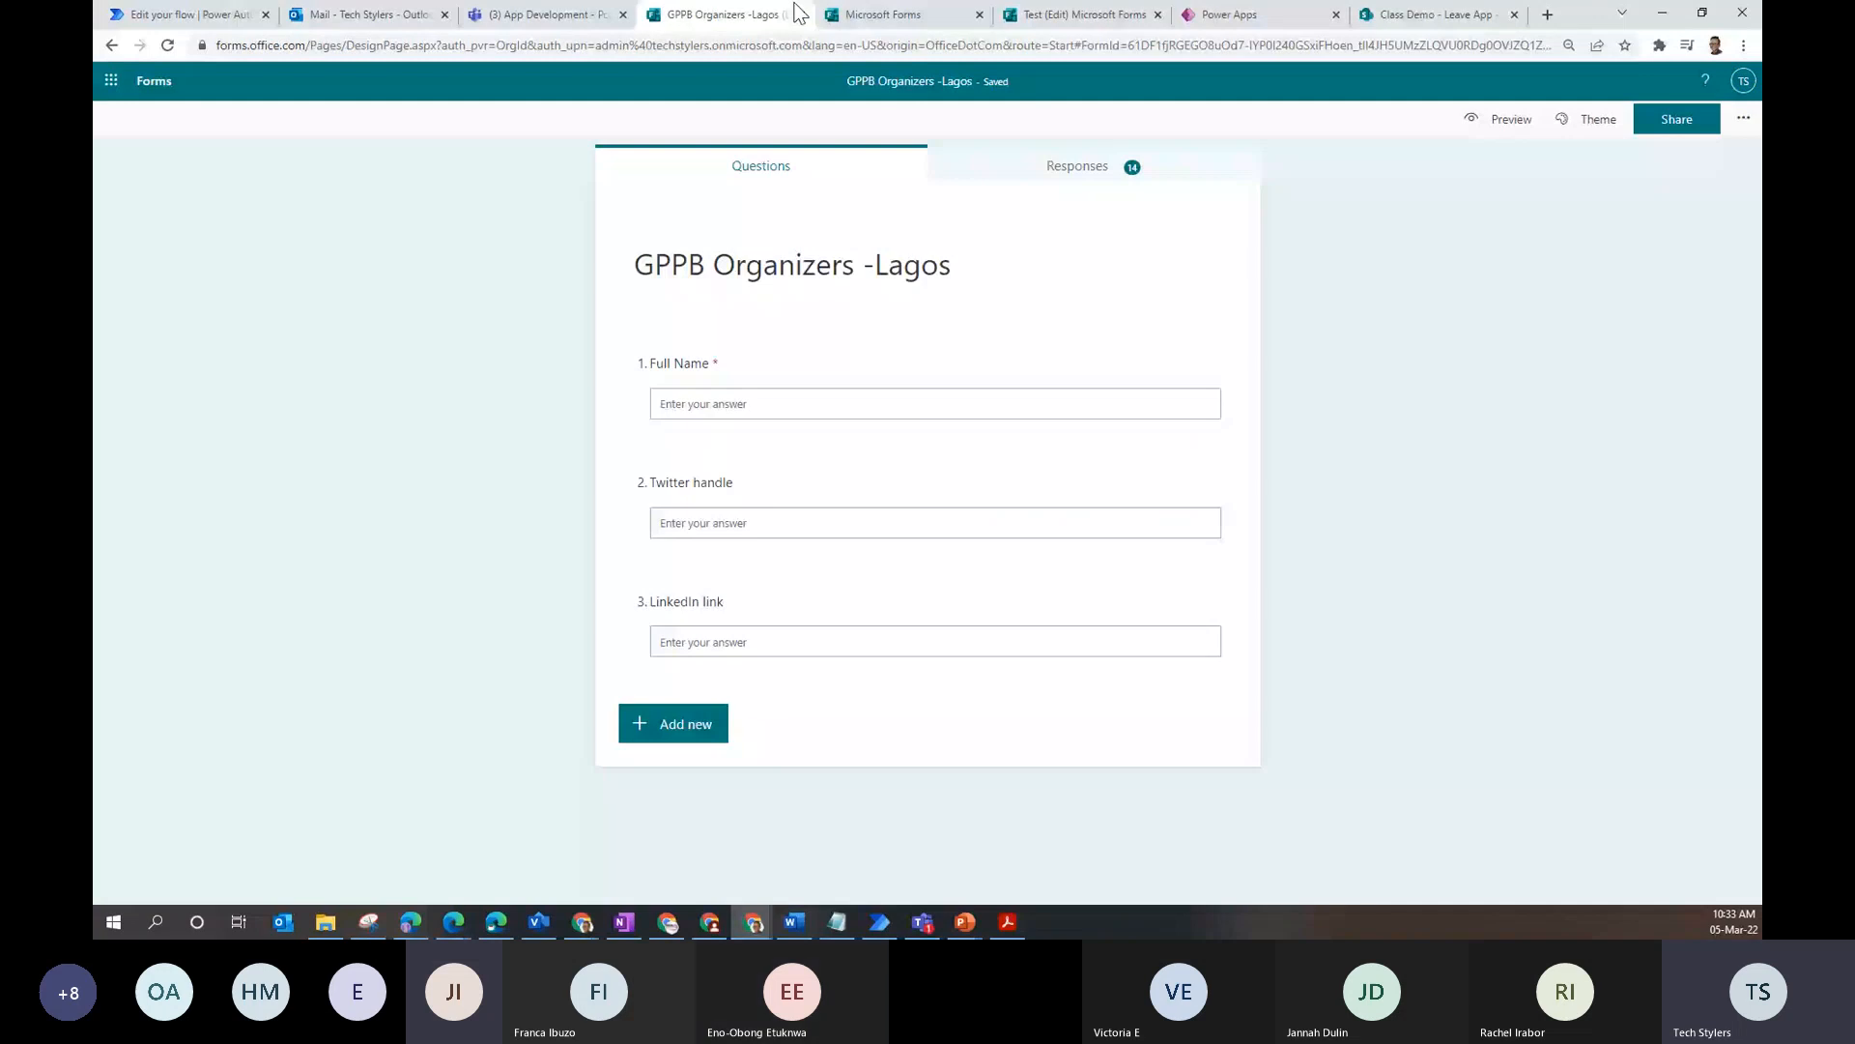
left_click(801, 15)
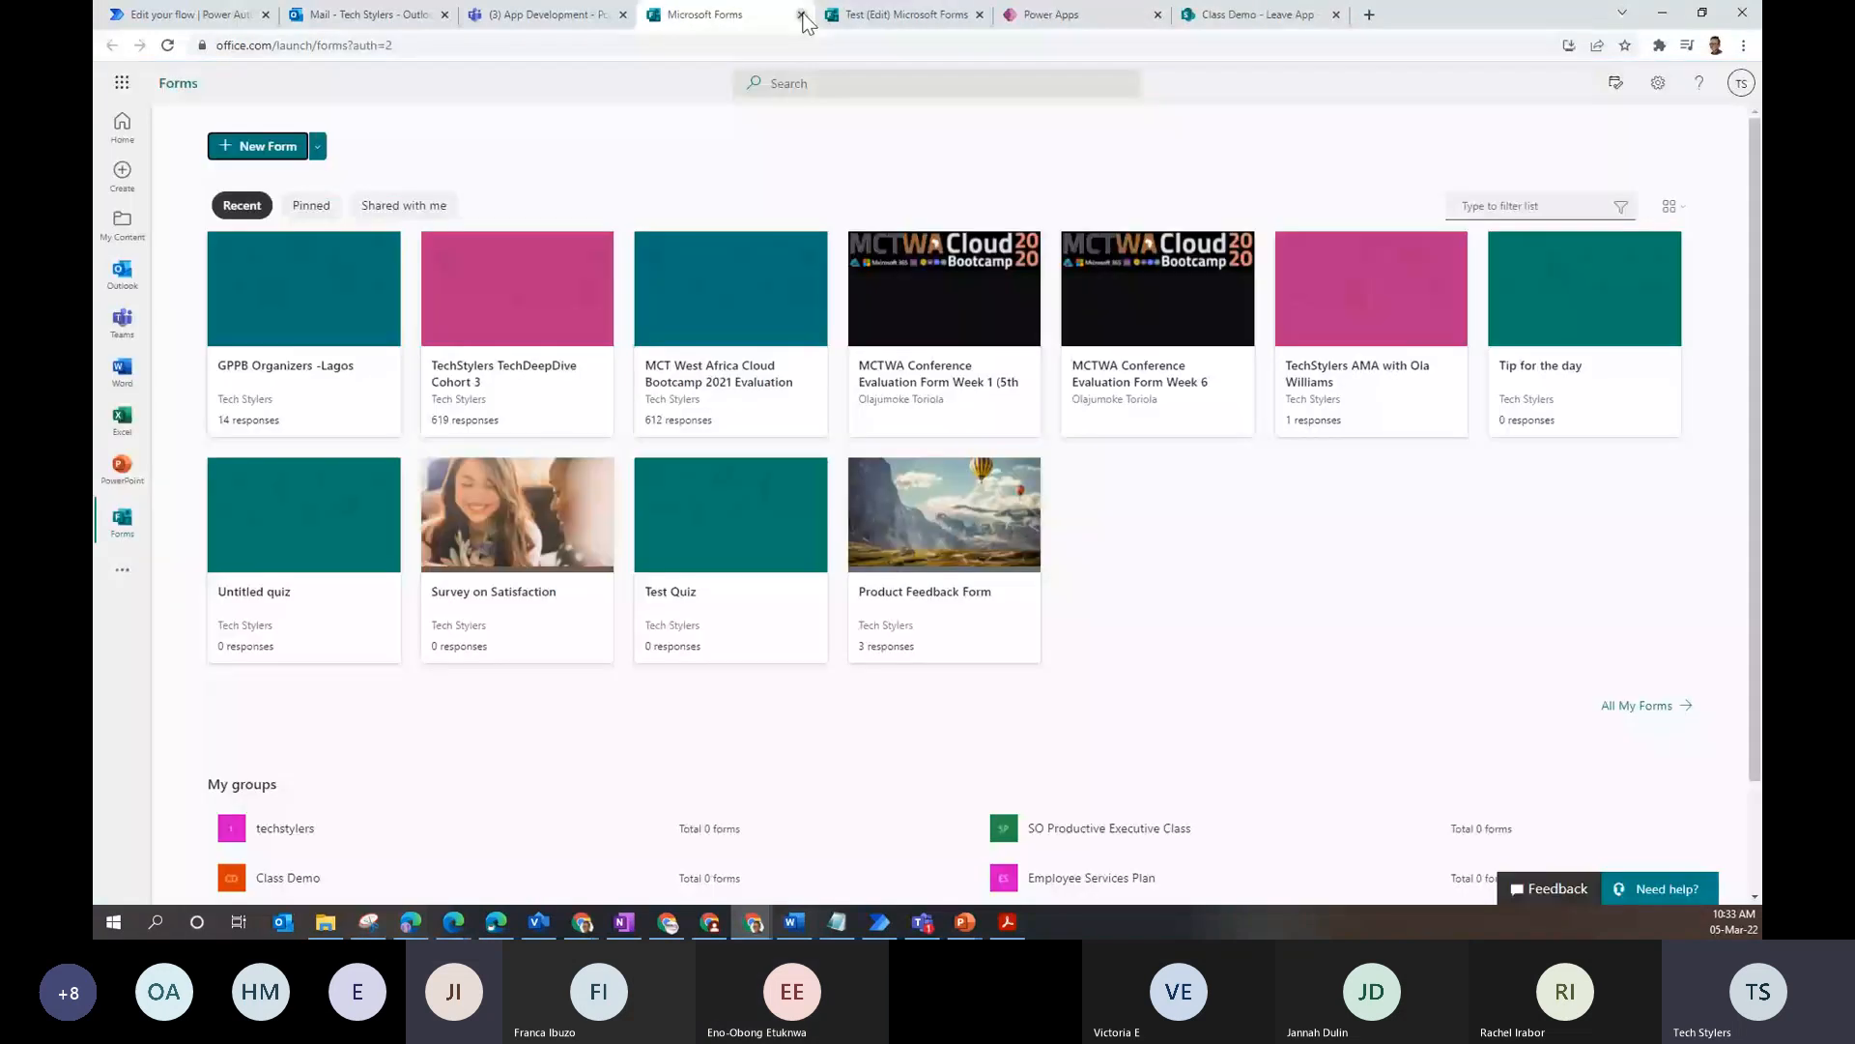
left_click(801, 15)
left_click(801, 15)
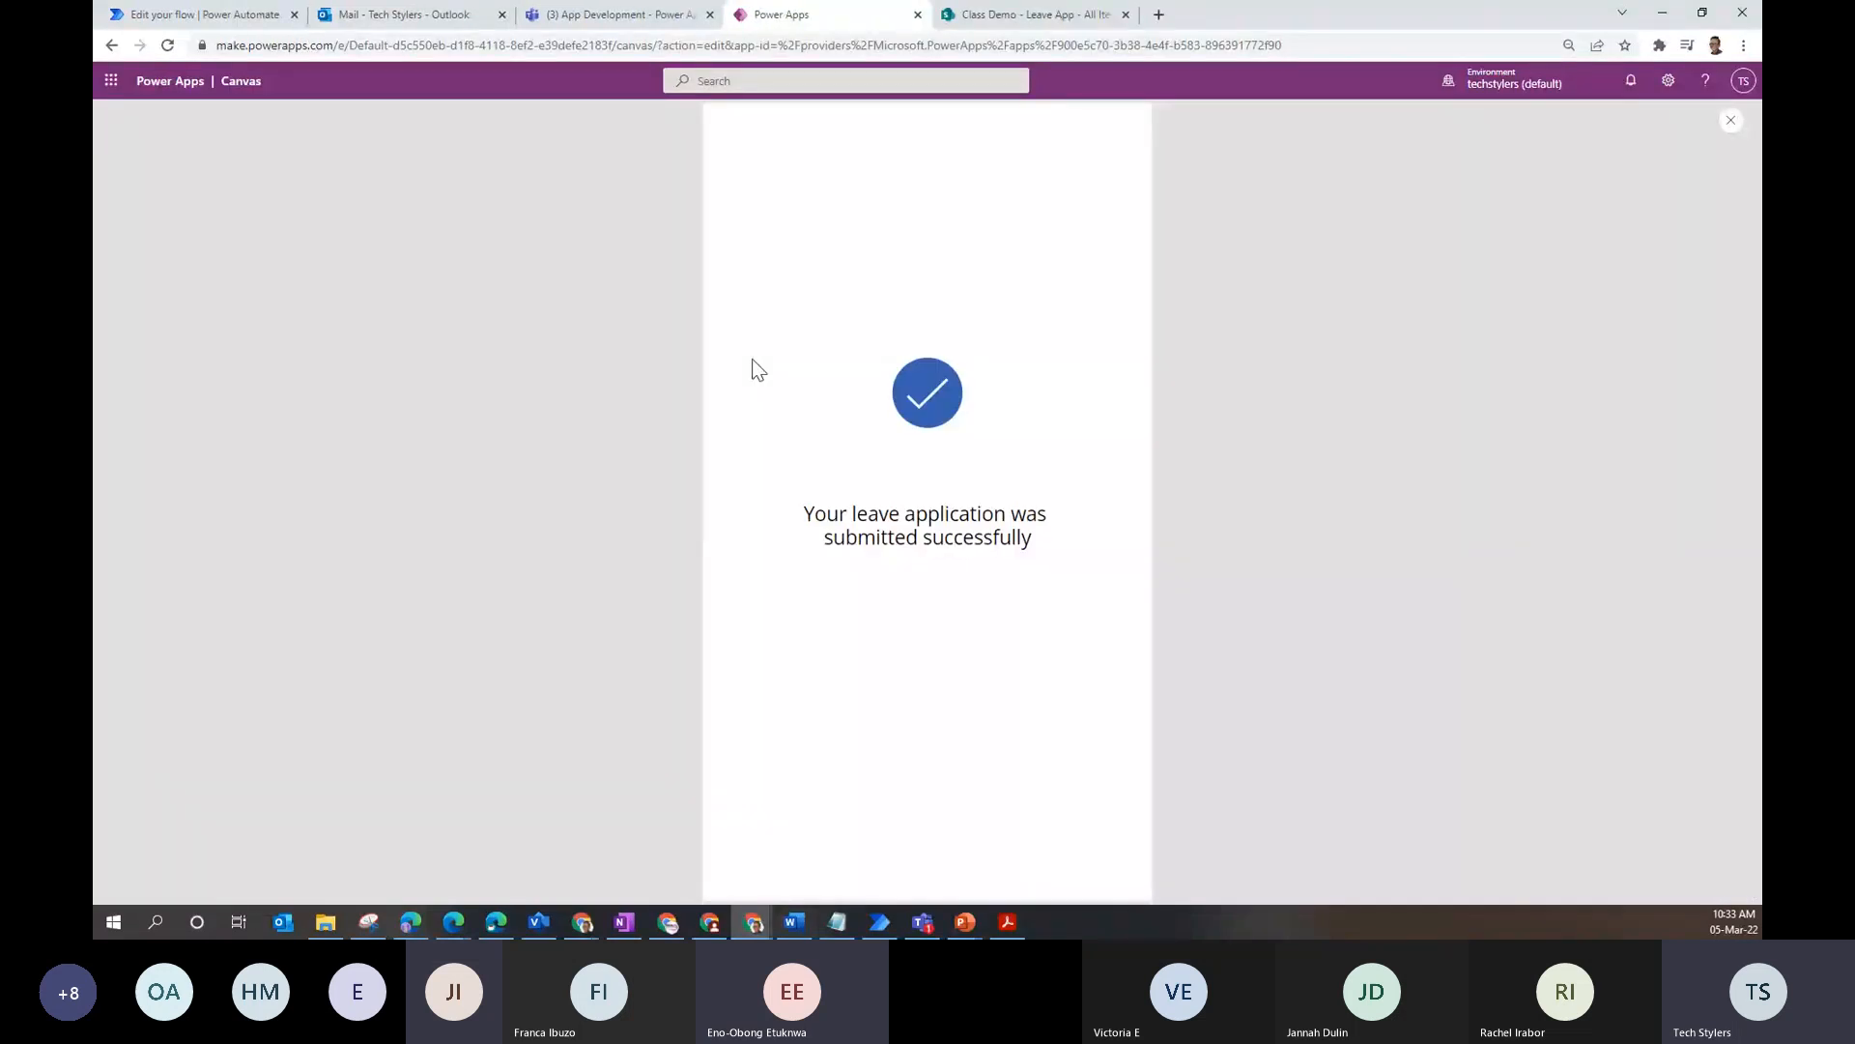
- Close the app preview, dismiss the tip, and select HomeScreen in the Tree view
left_click(1730, 123)
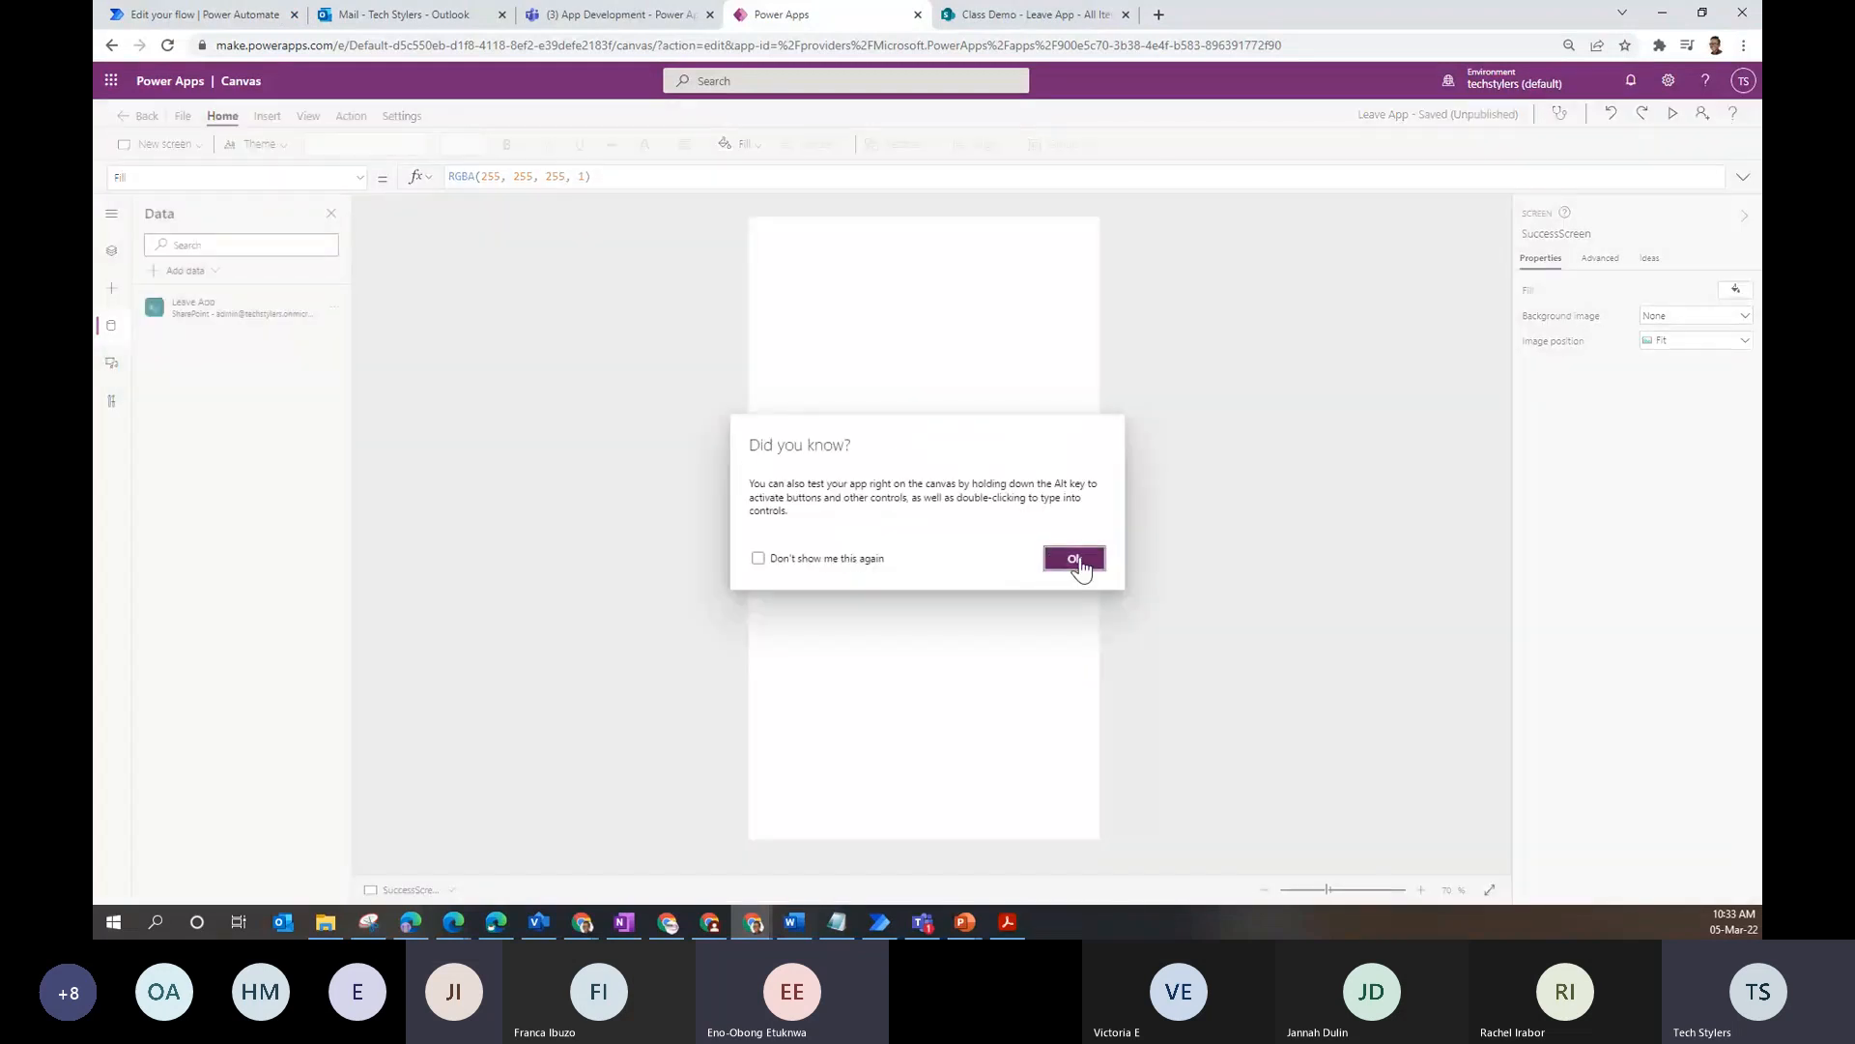
left_click(1074, 559)
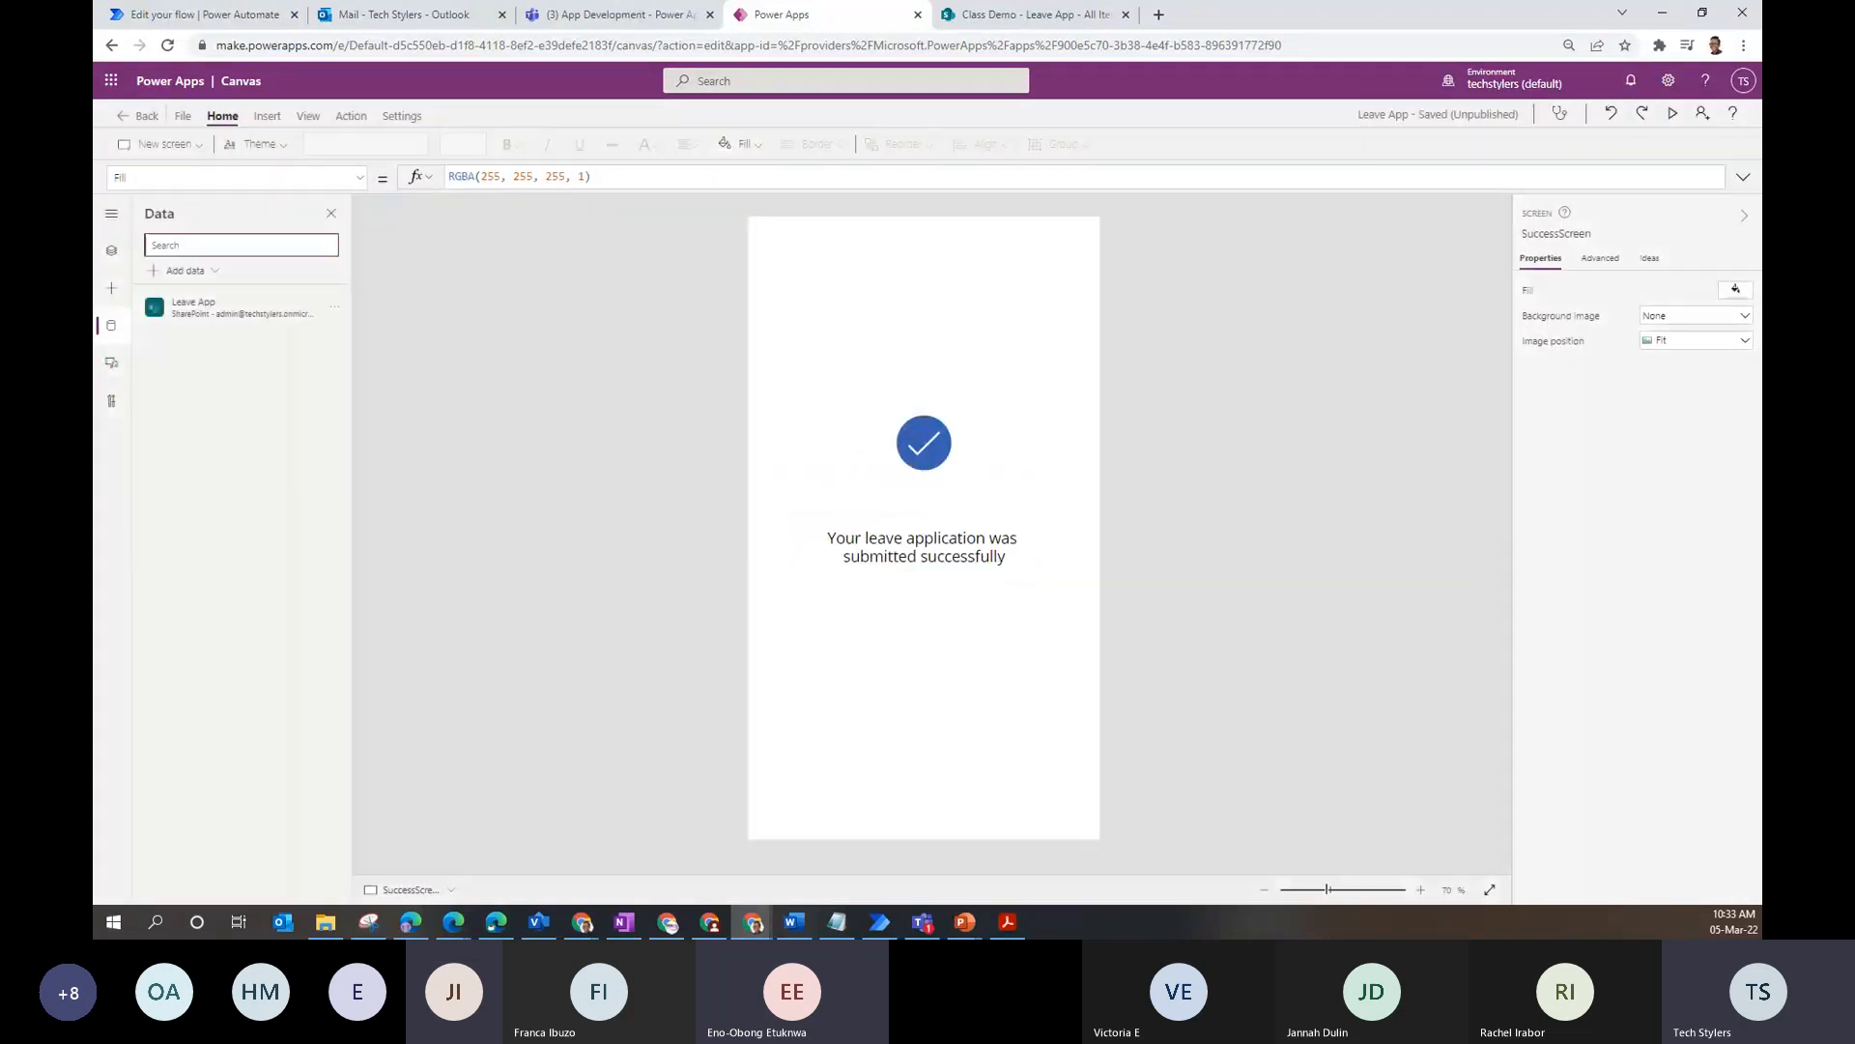
left_click(113, 252)
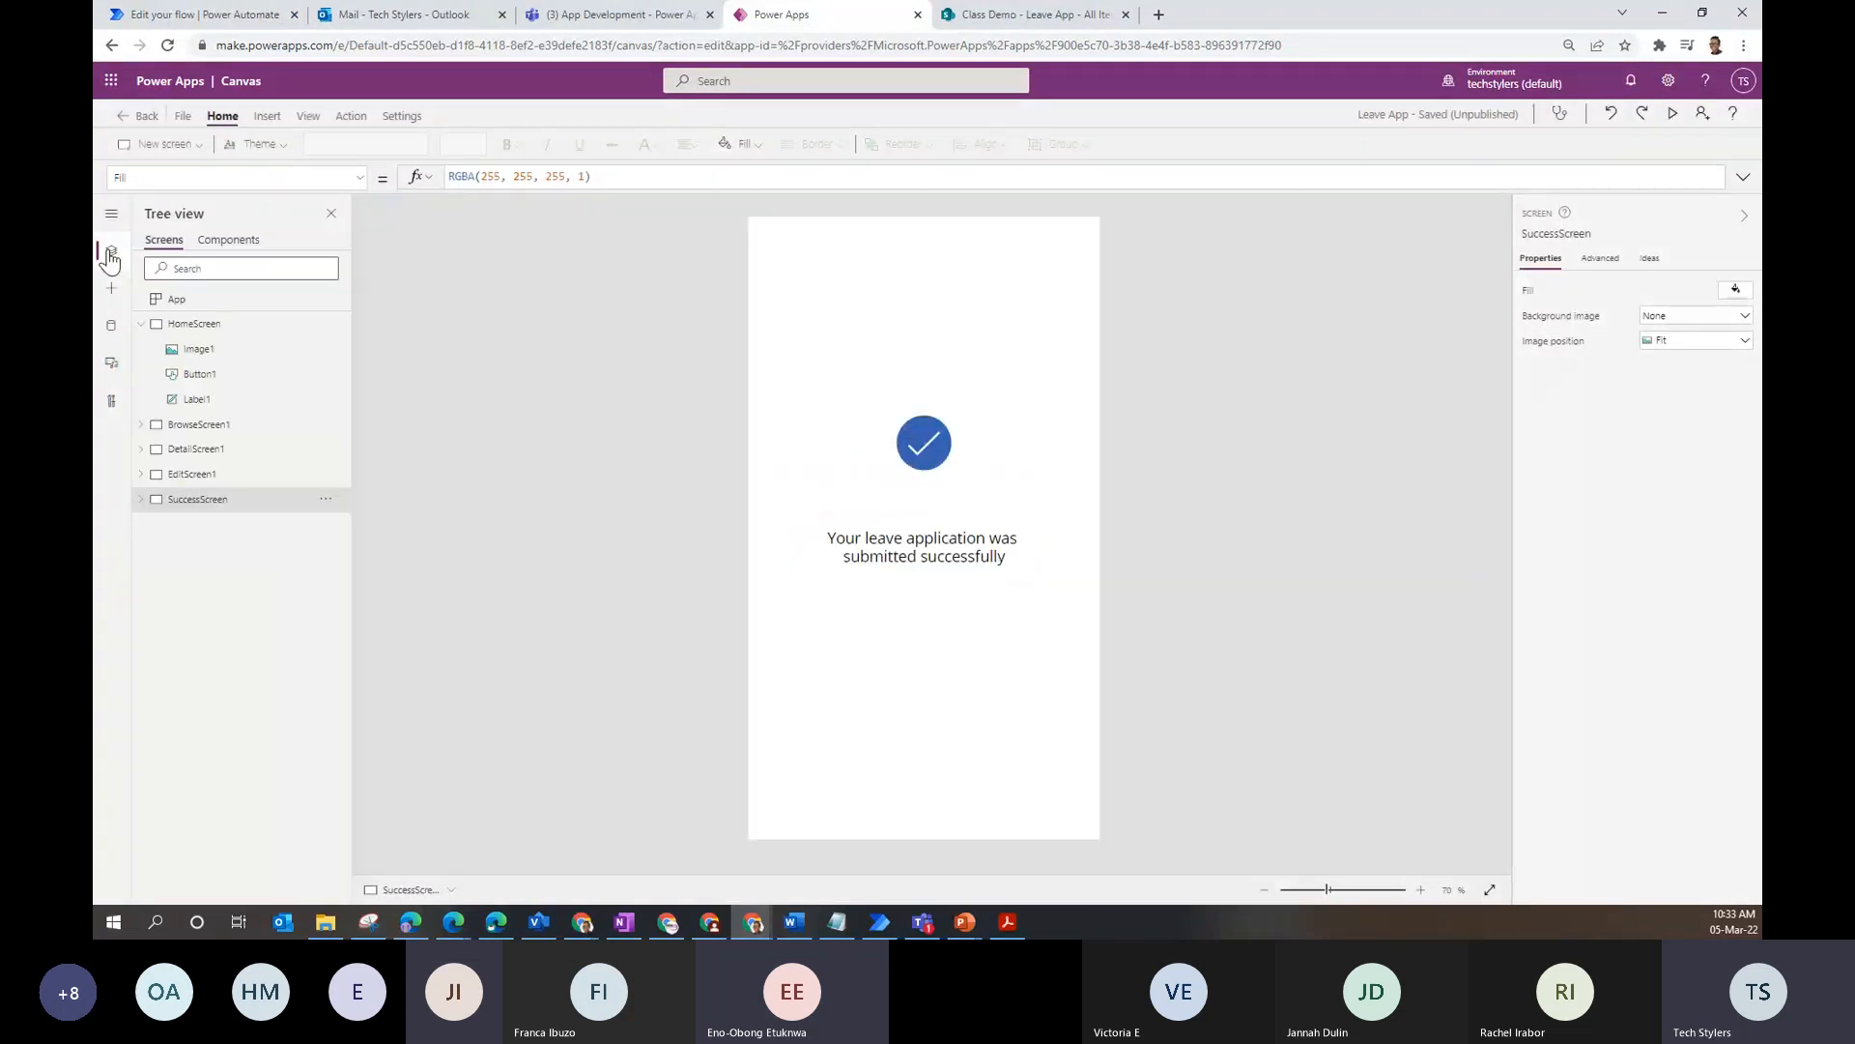
left_click(140, 326)
left_click(224, 329)
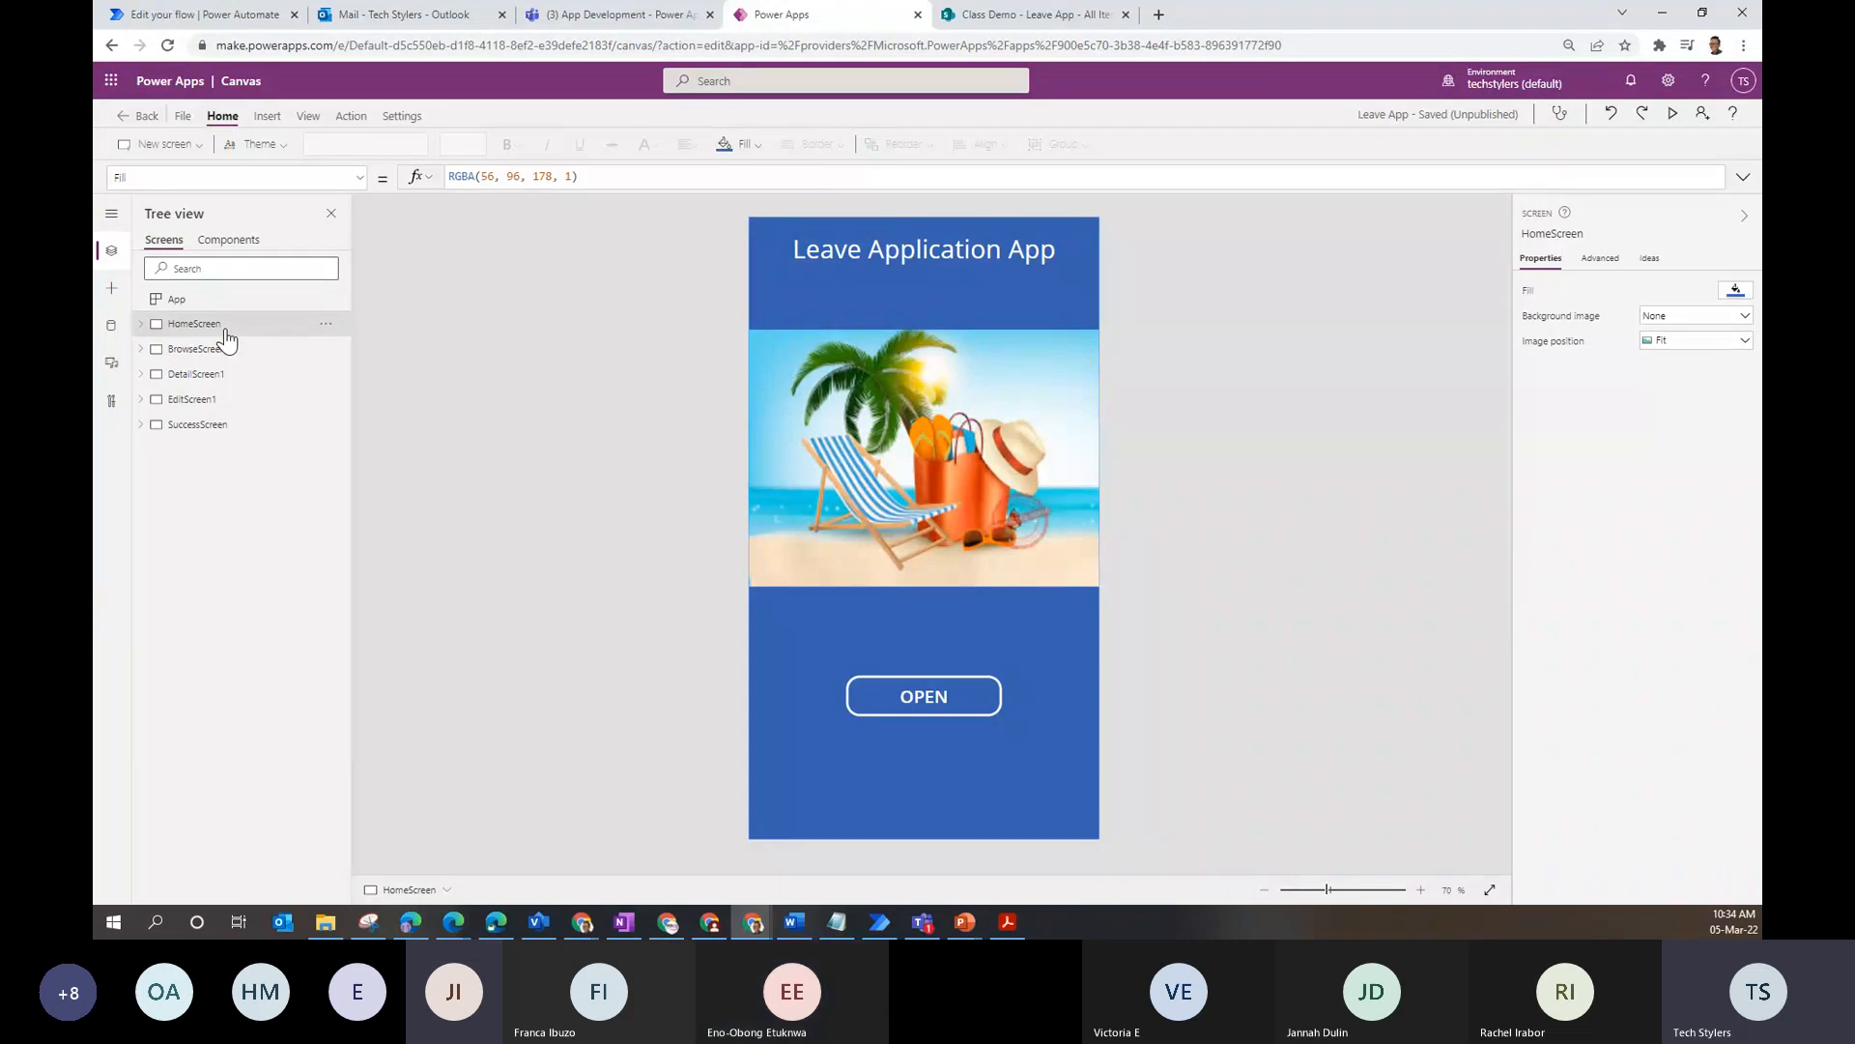
- Open Microsoft Forms in a new browser tab from the app launcher
left_click(102, 88)
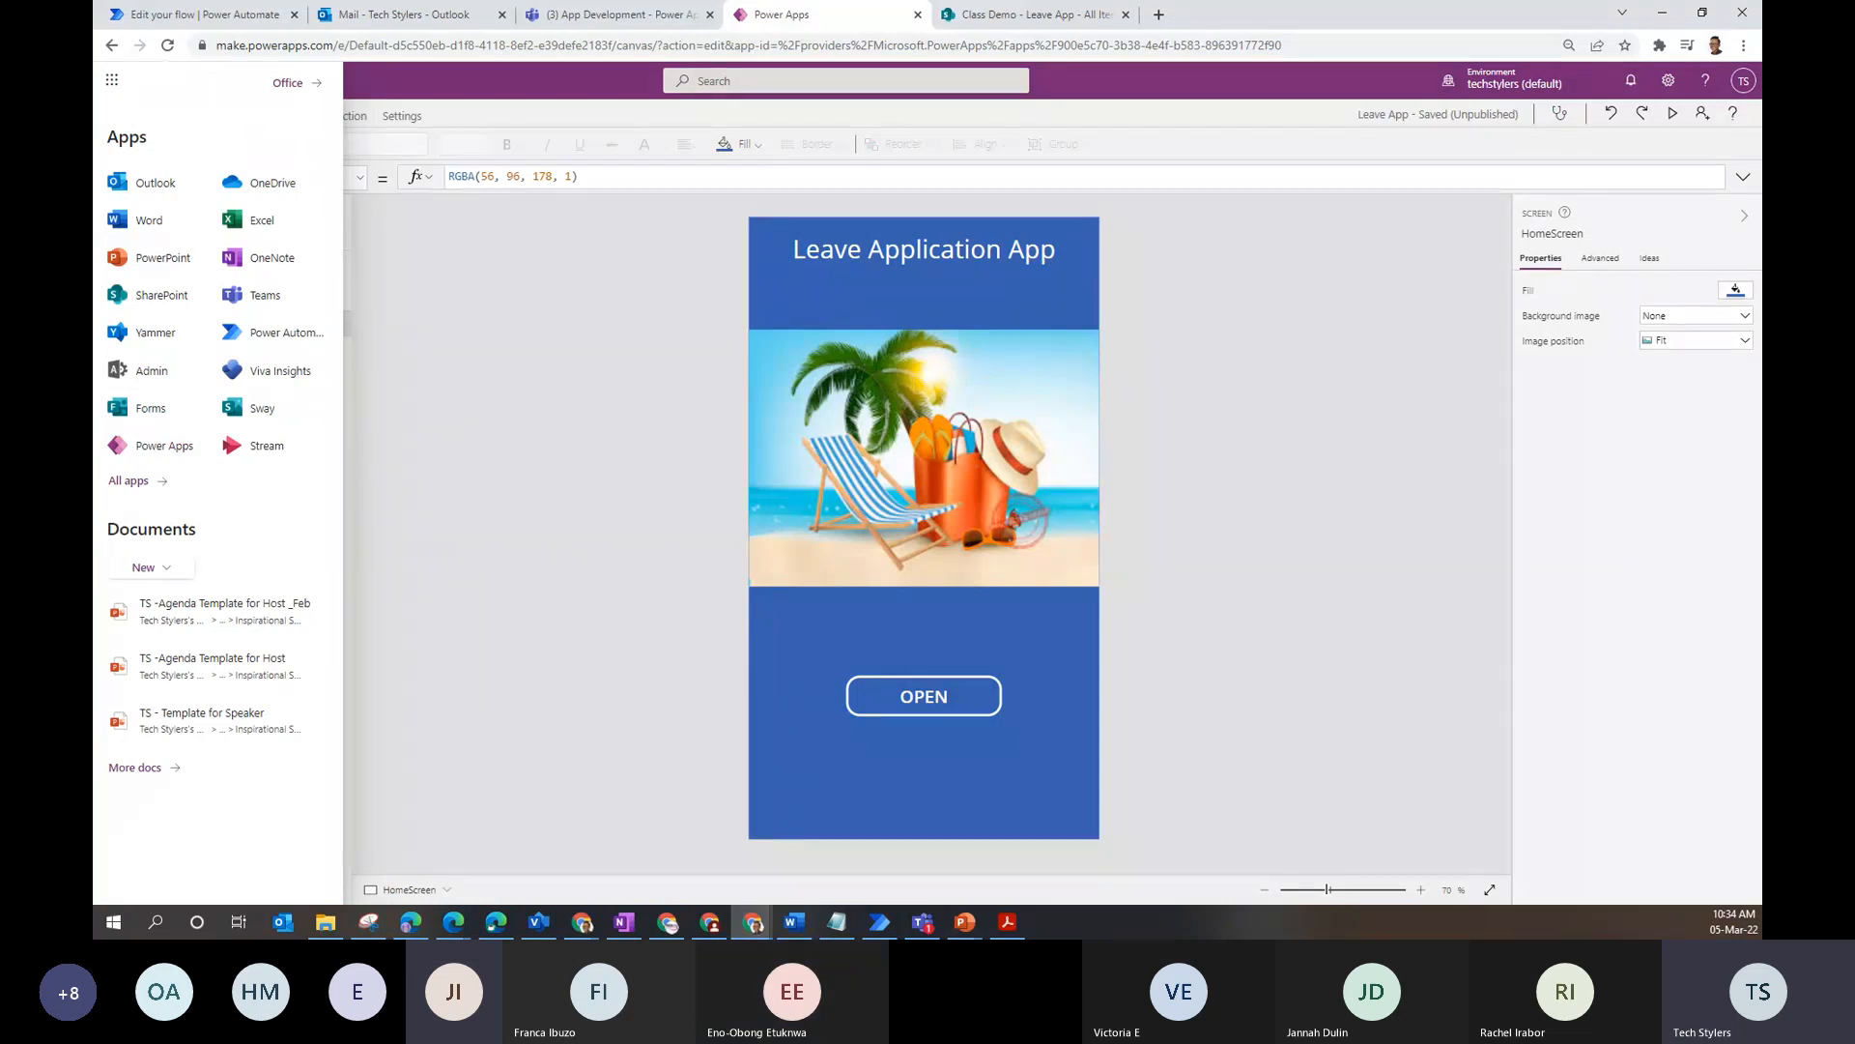
right_click(143, 422)
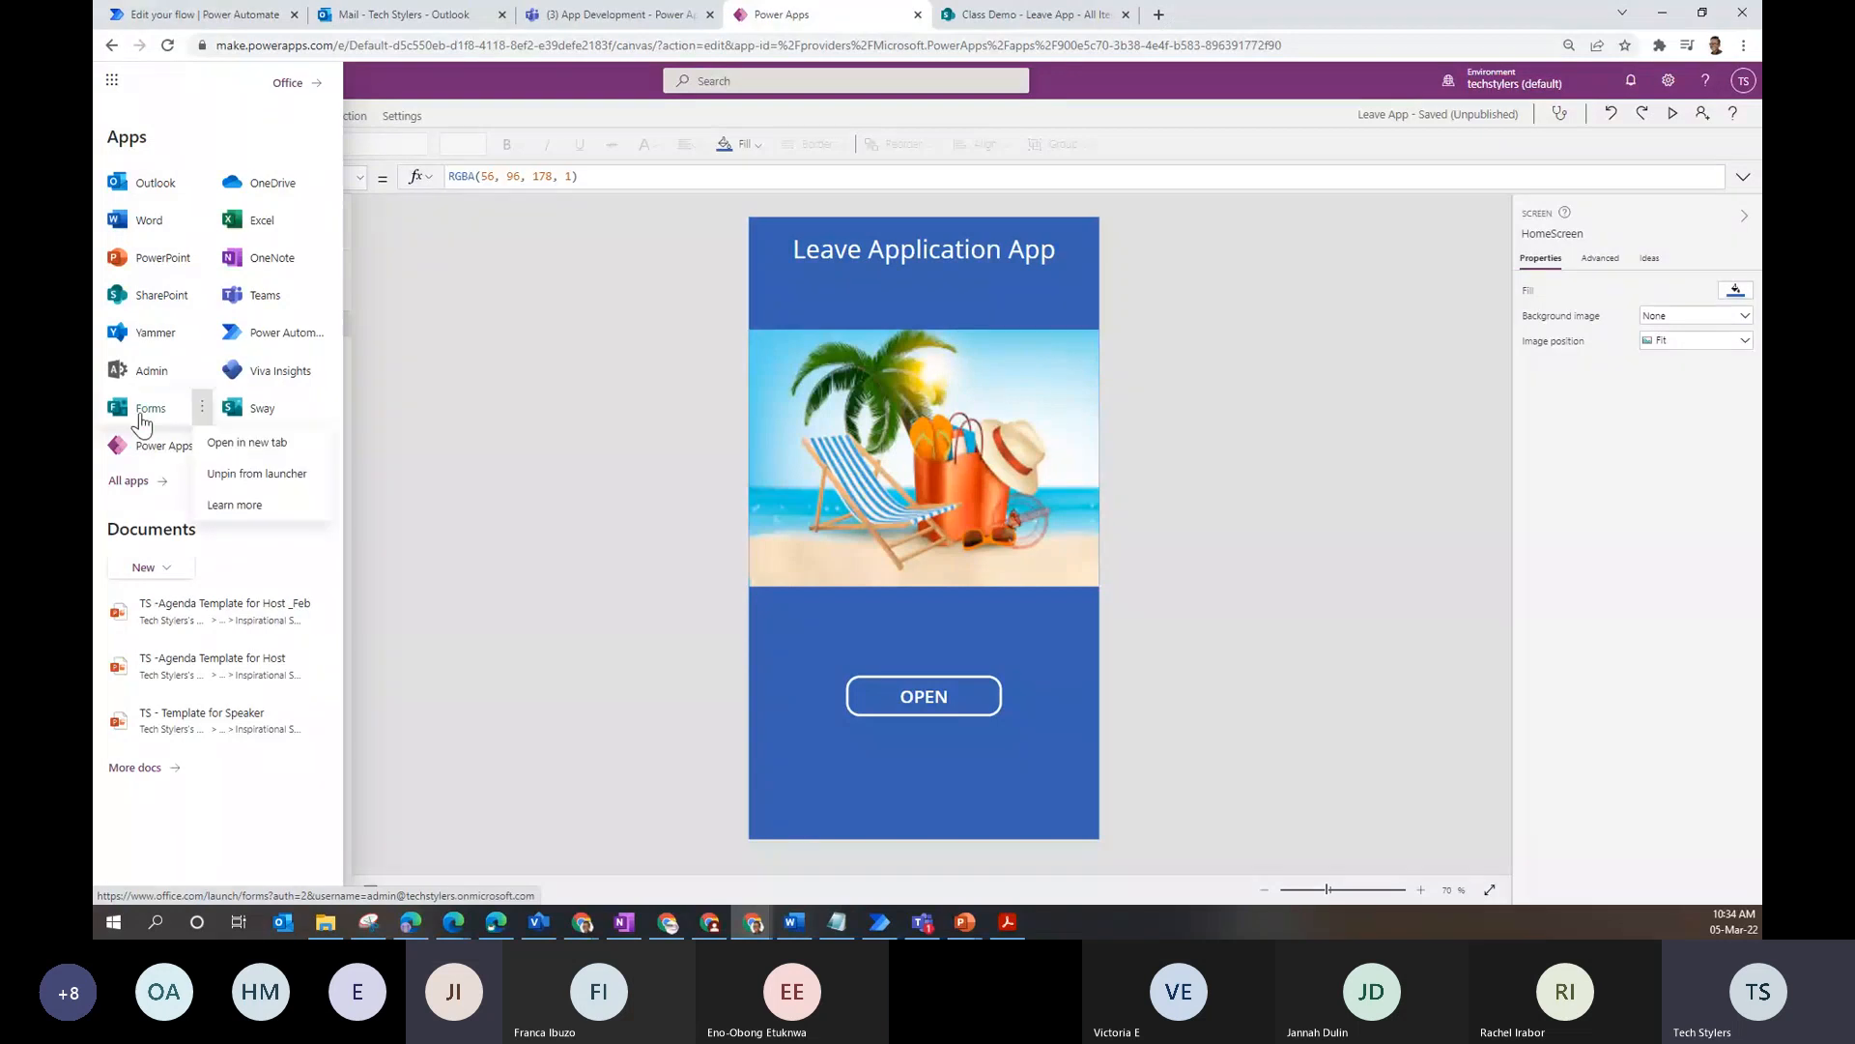
left_click(271, 440)
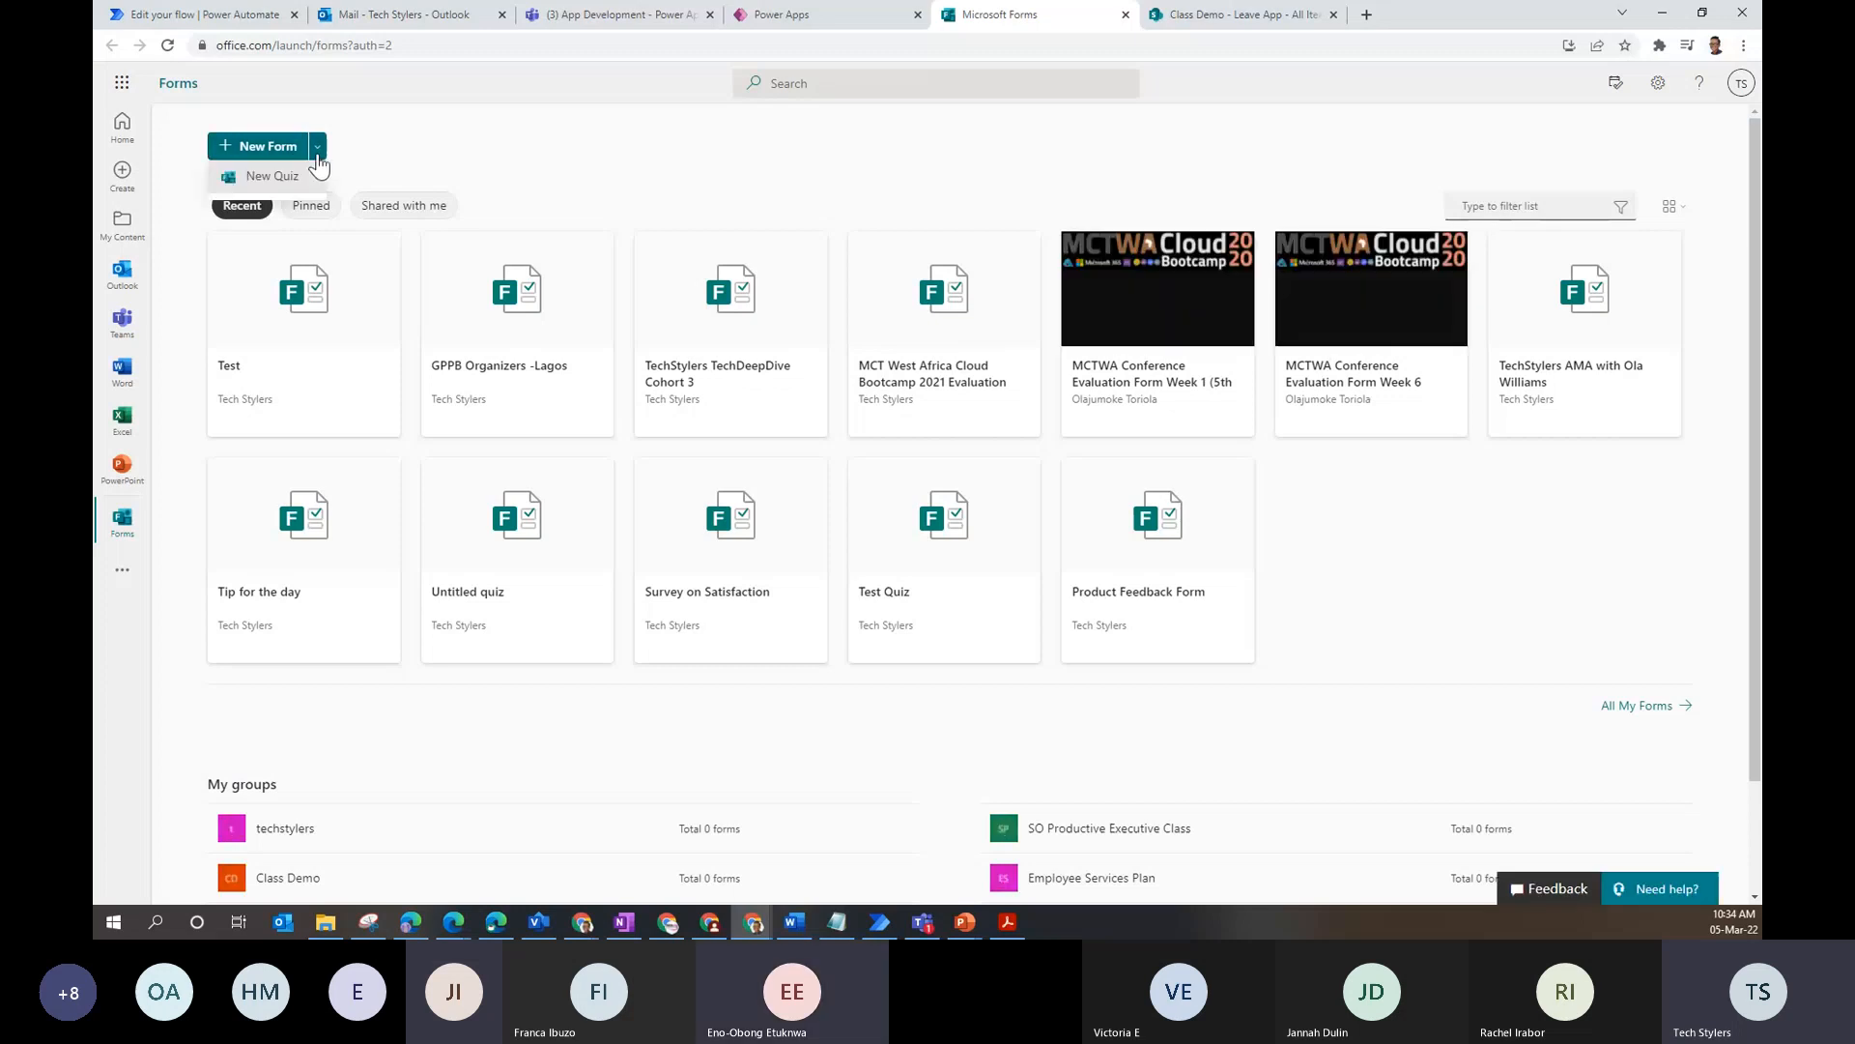
- Create a new blank form titled 'Test'
left_click(269, 163)
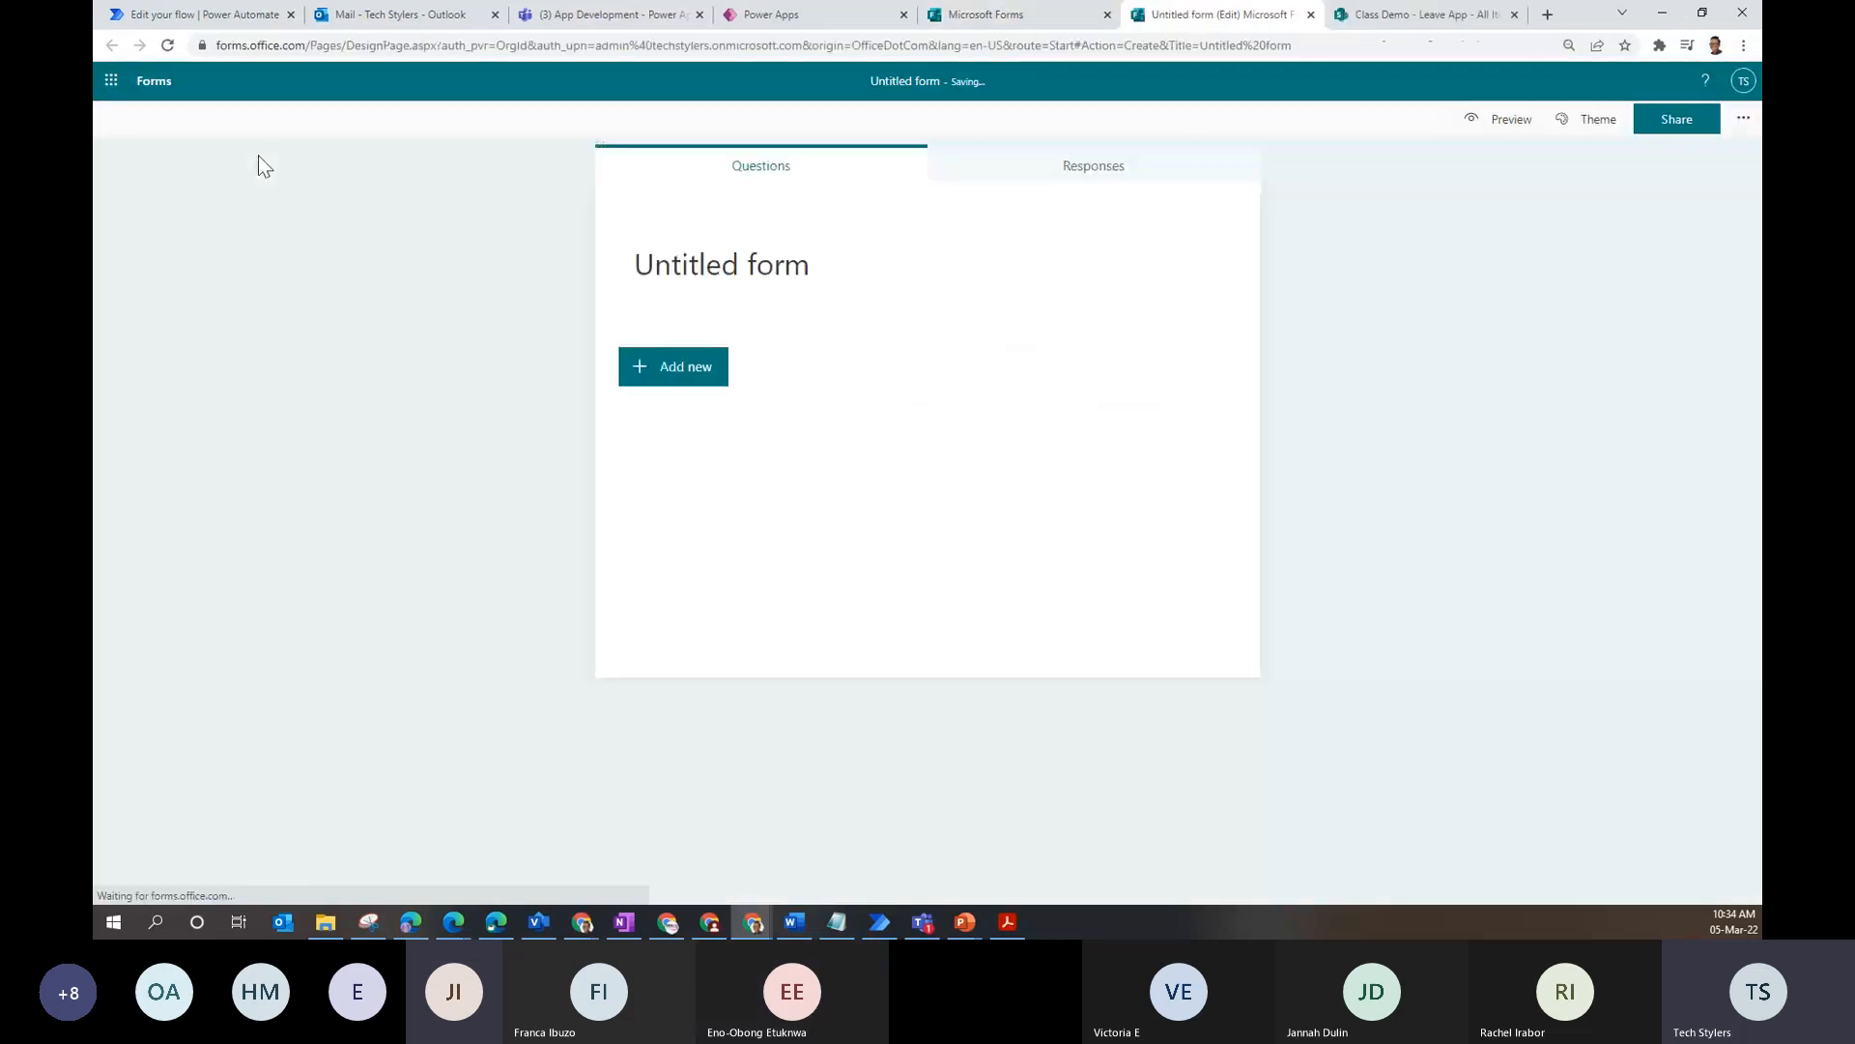
left_click(789, 259)
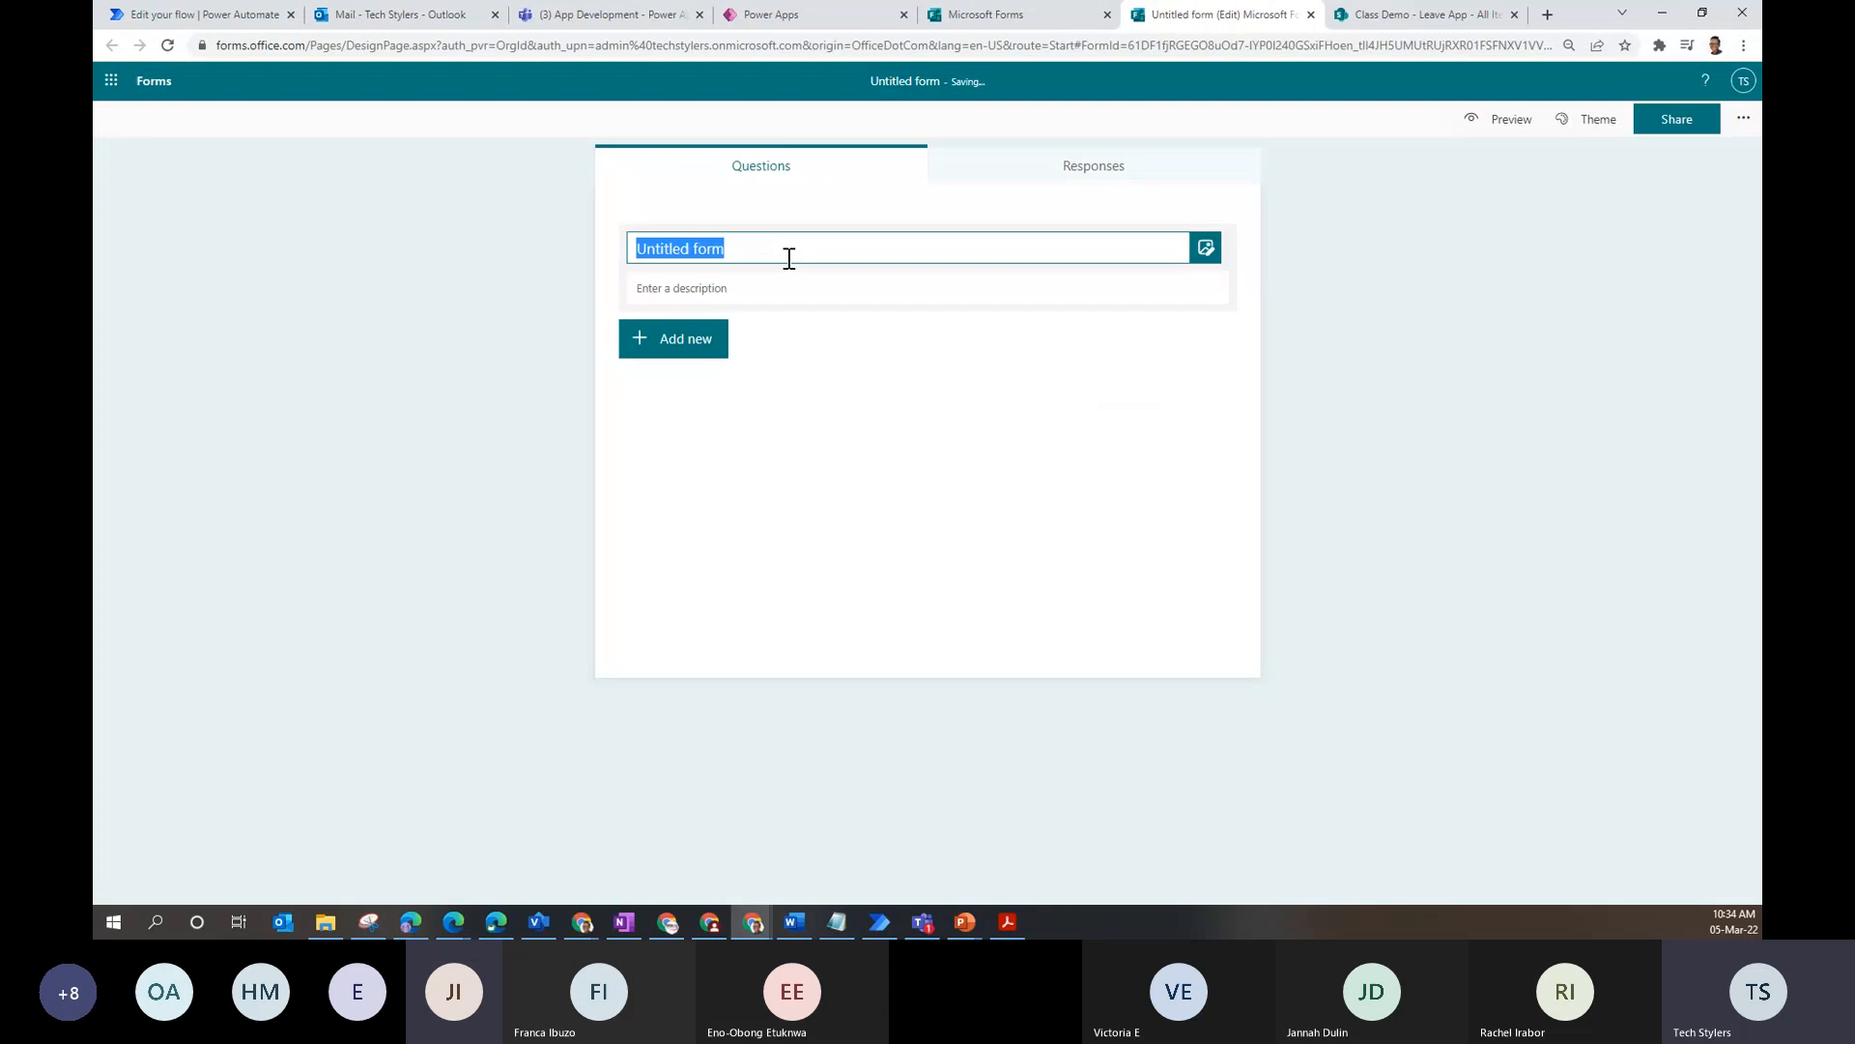
type("Tes")
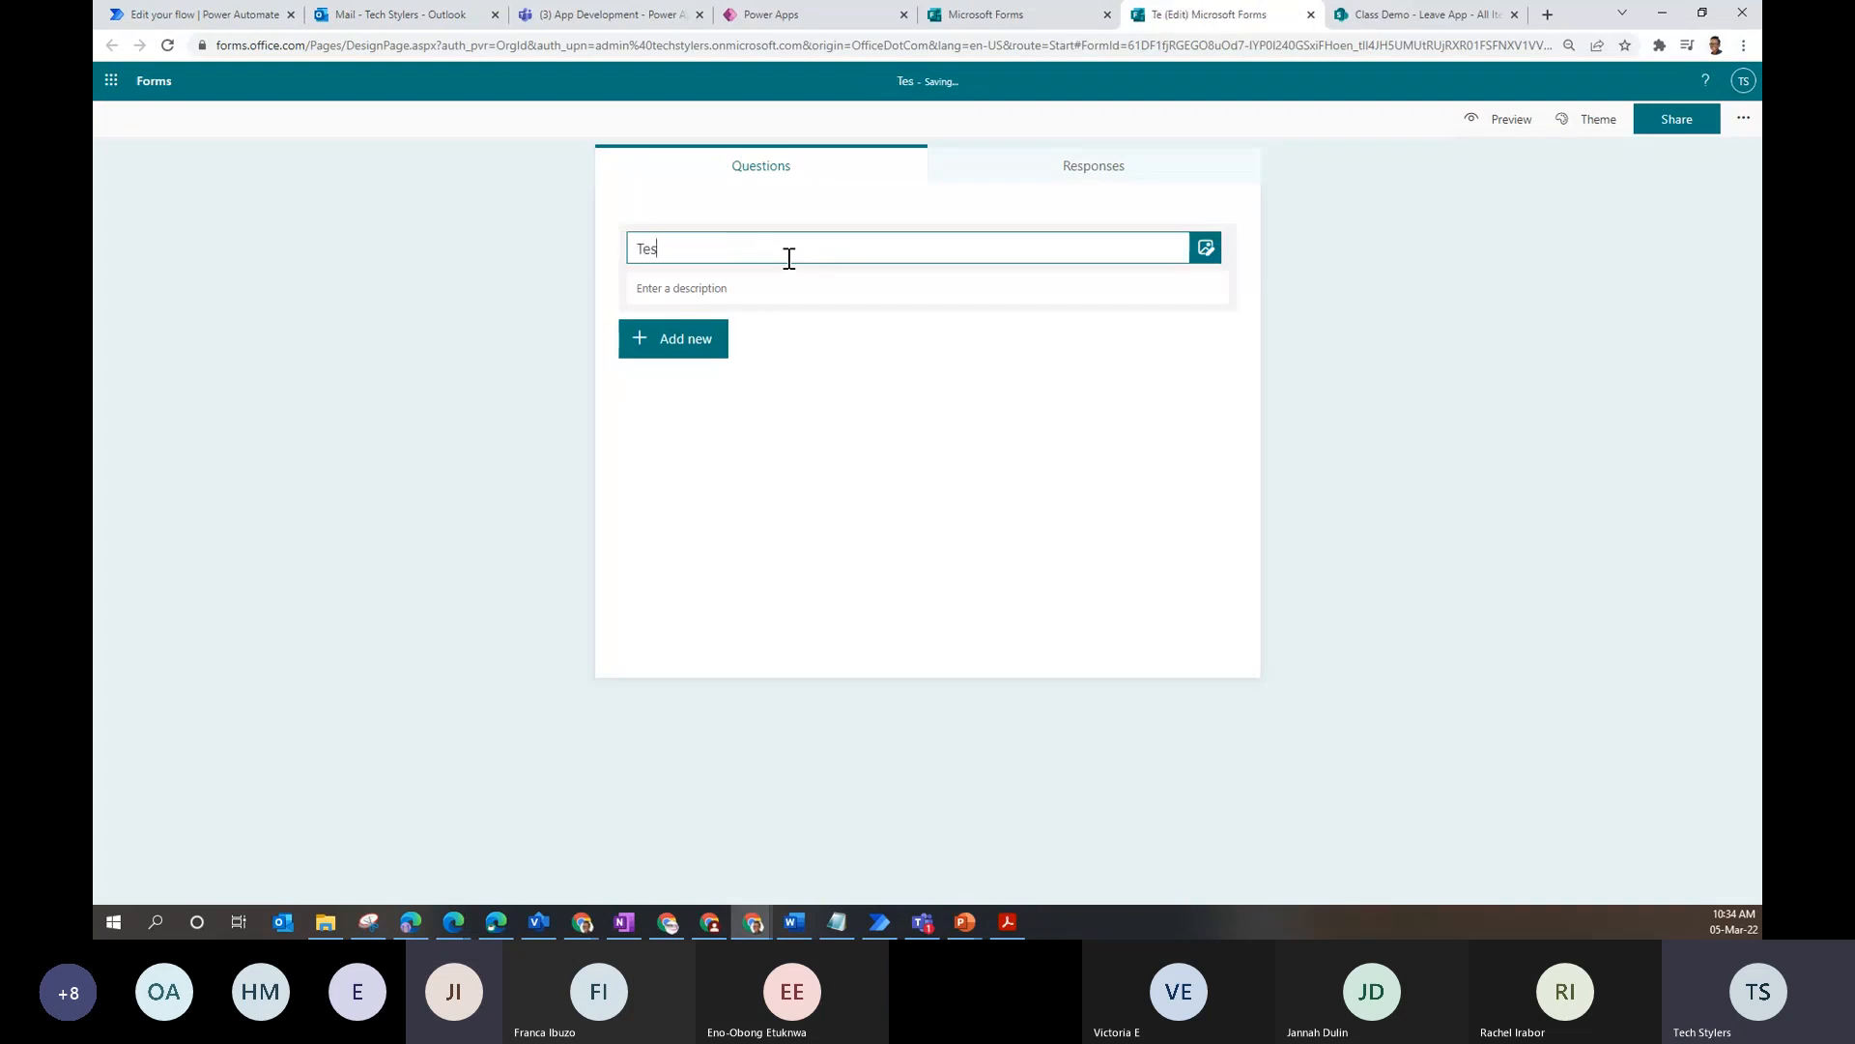
type("t")
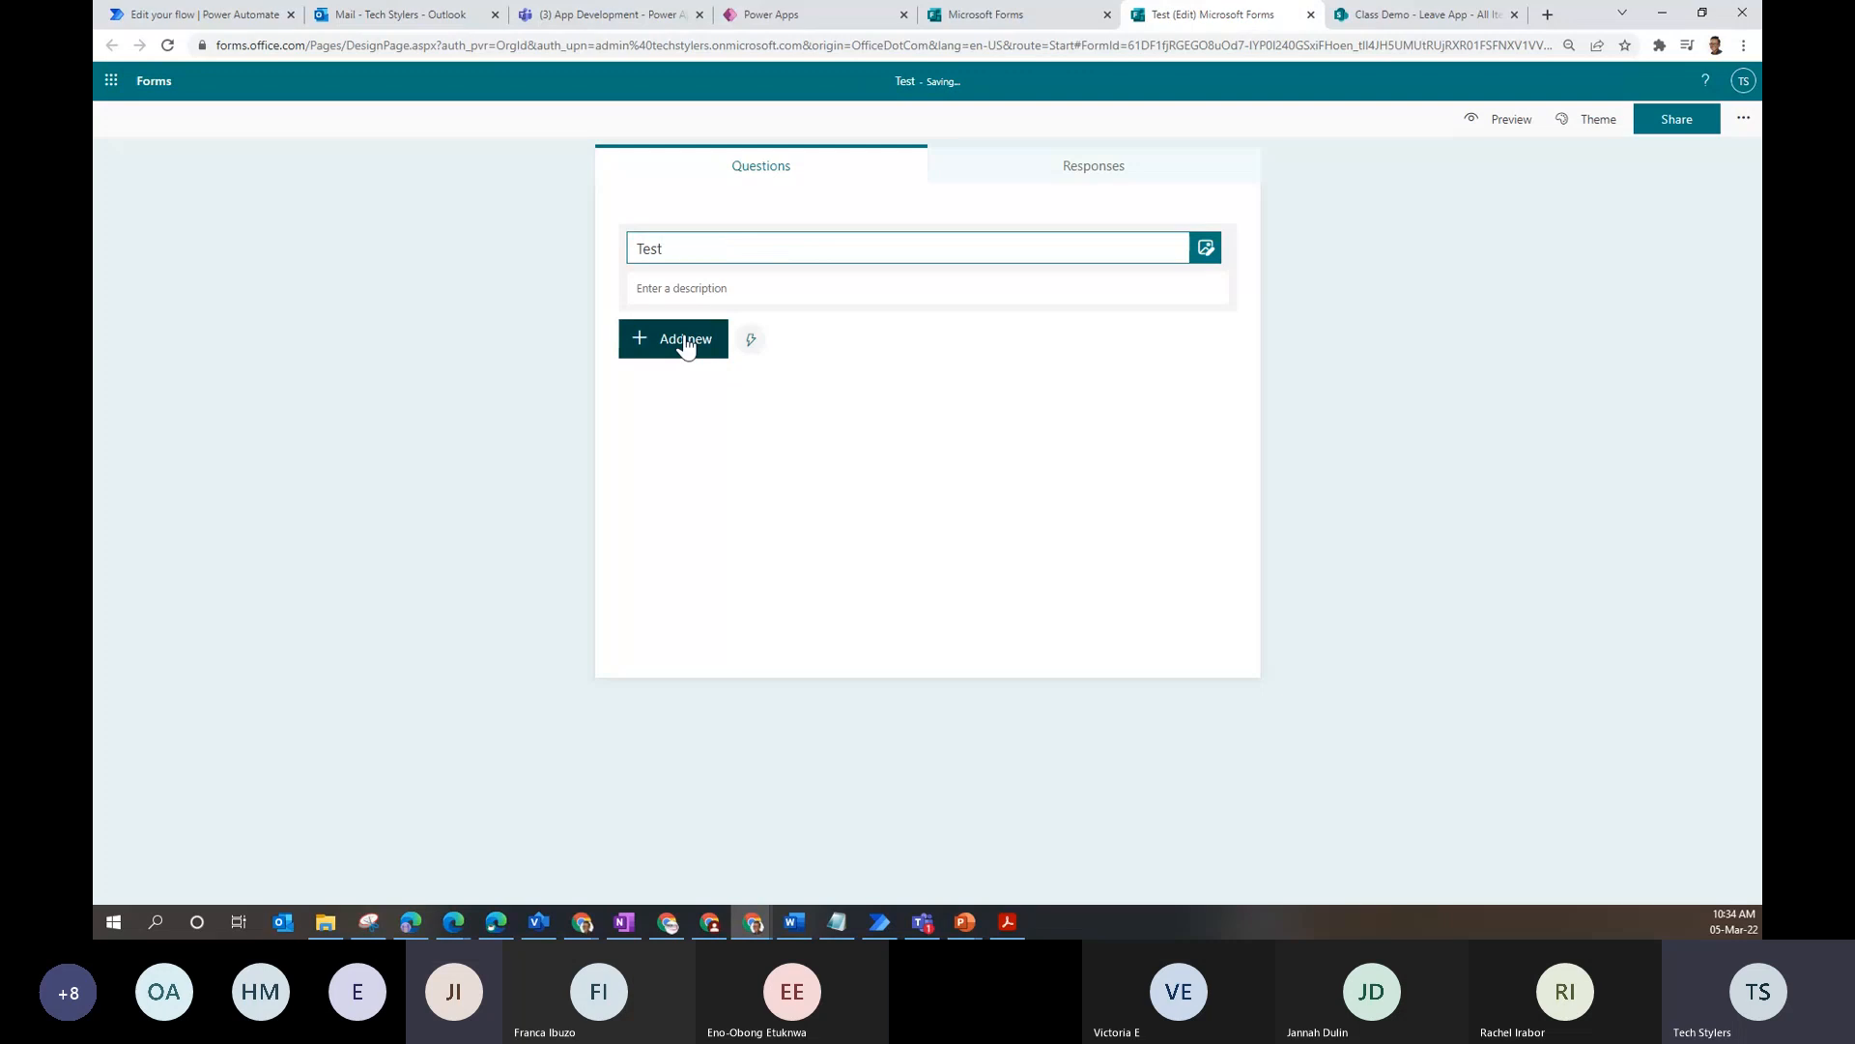
- Add two text questions, Name and Email, to the form
left_click(686, 343)
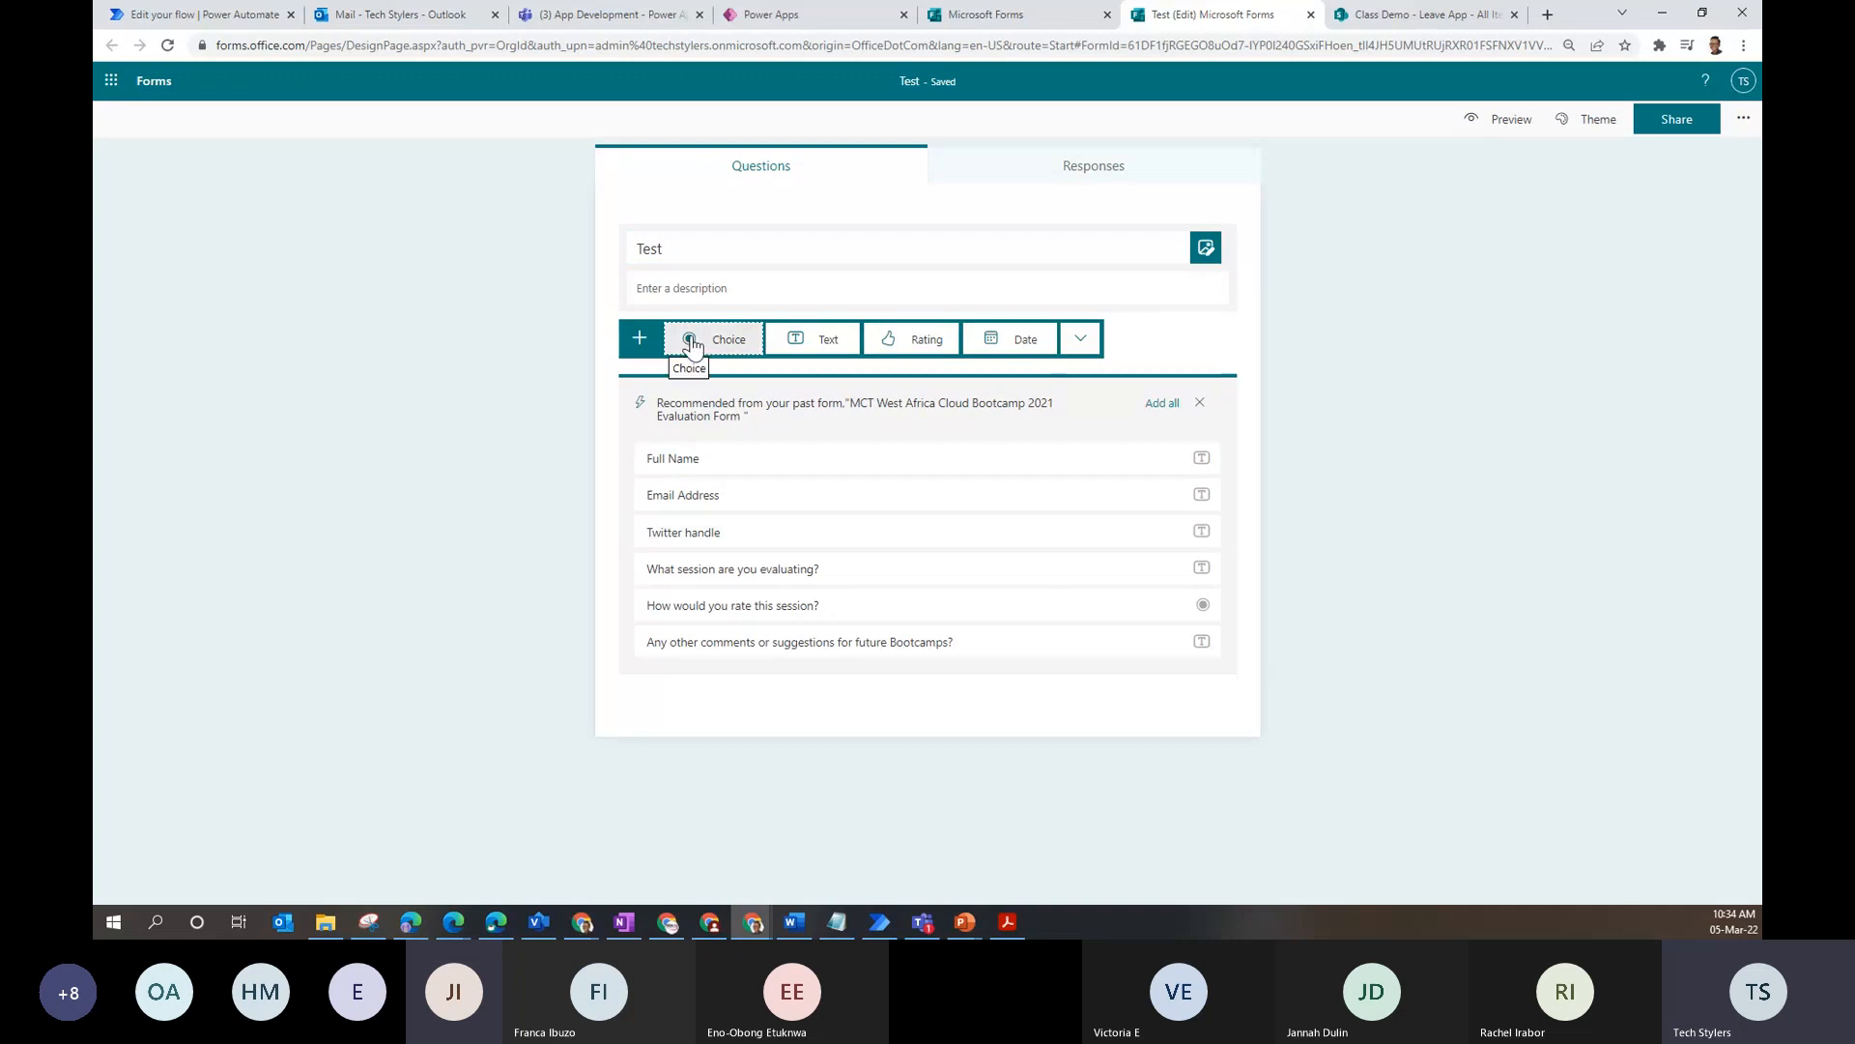
left_click(805, 343)
type("Na")
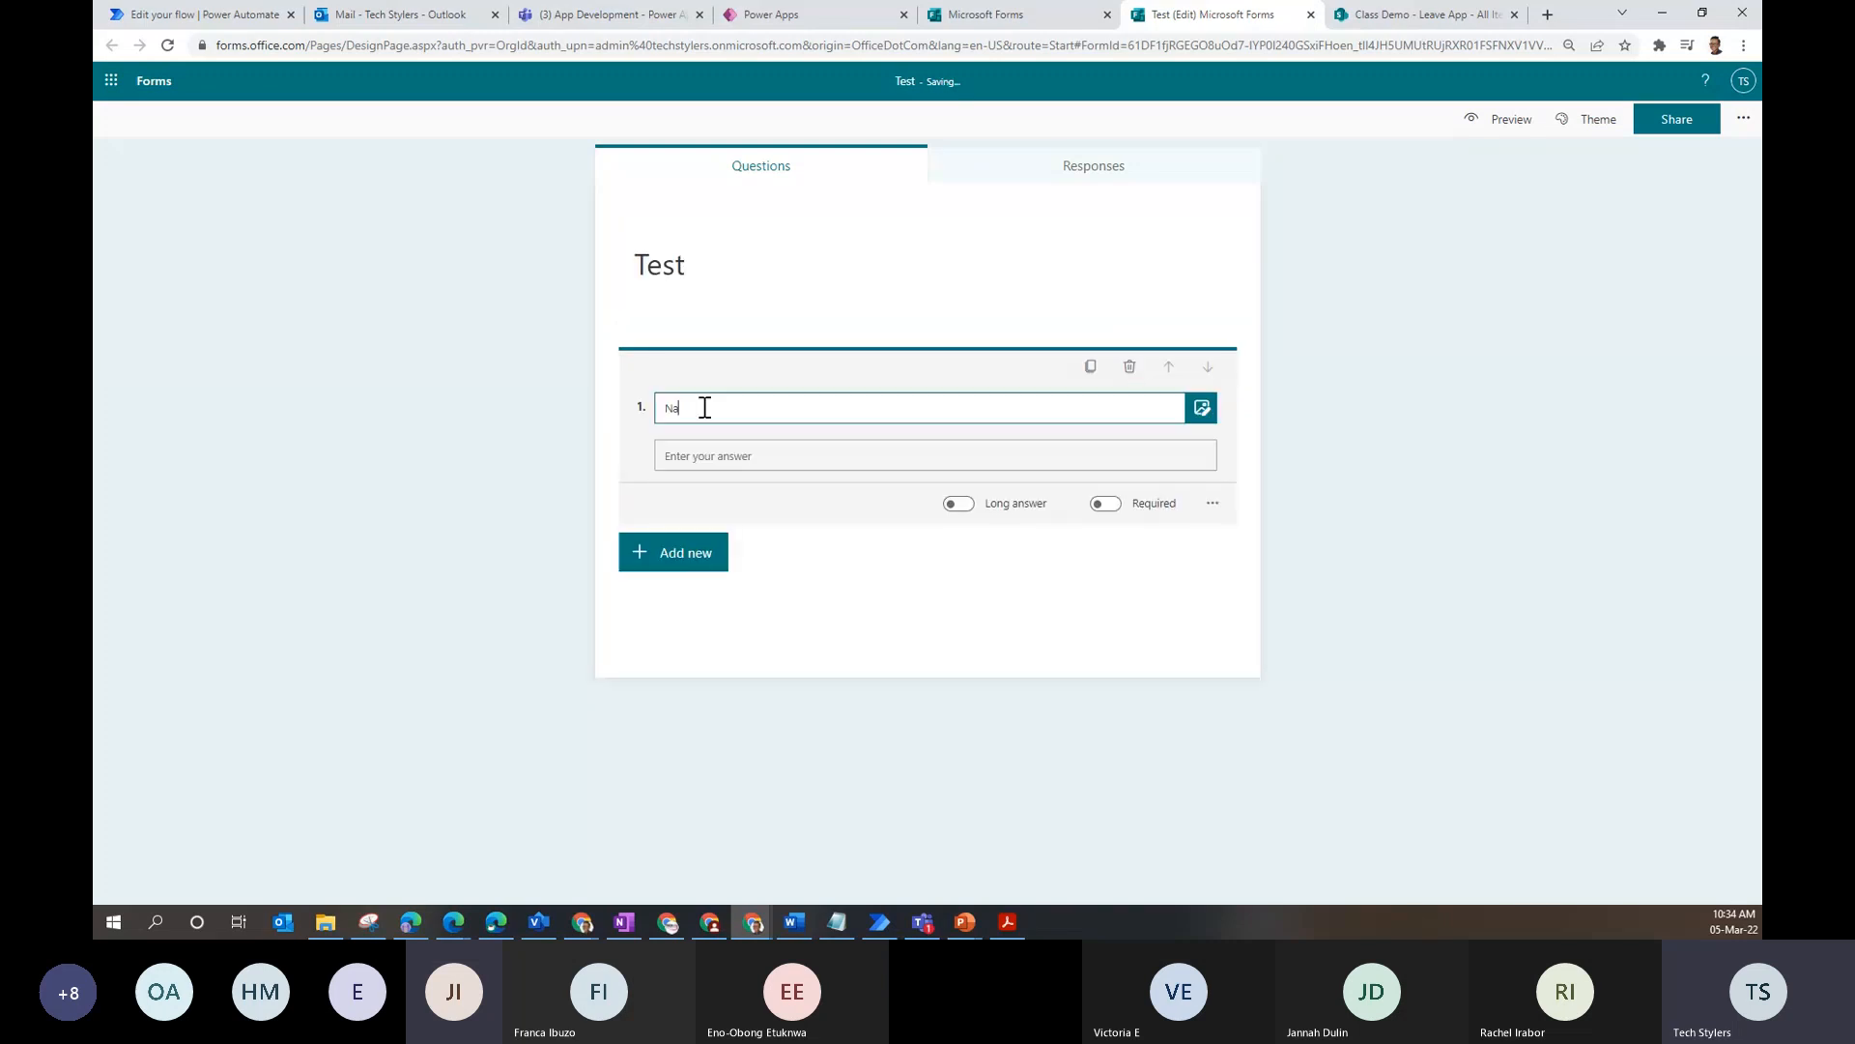
type("me")
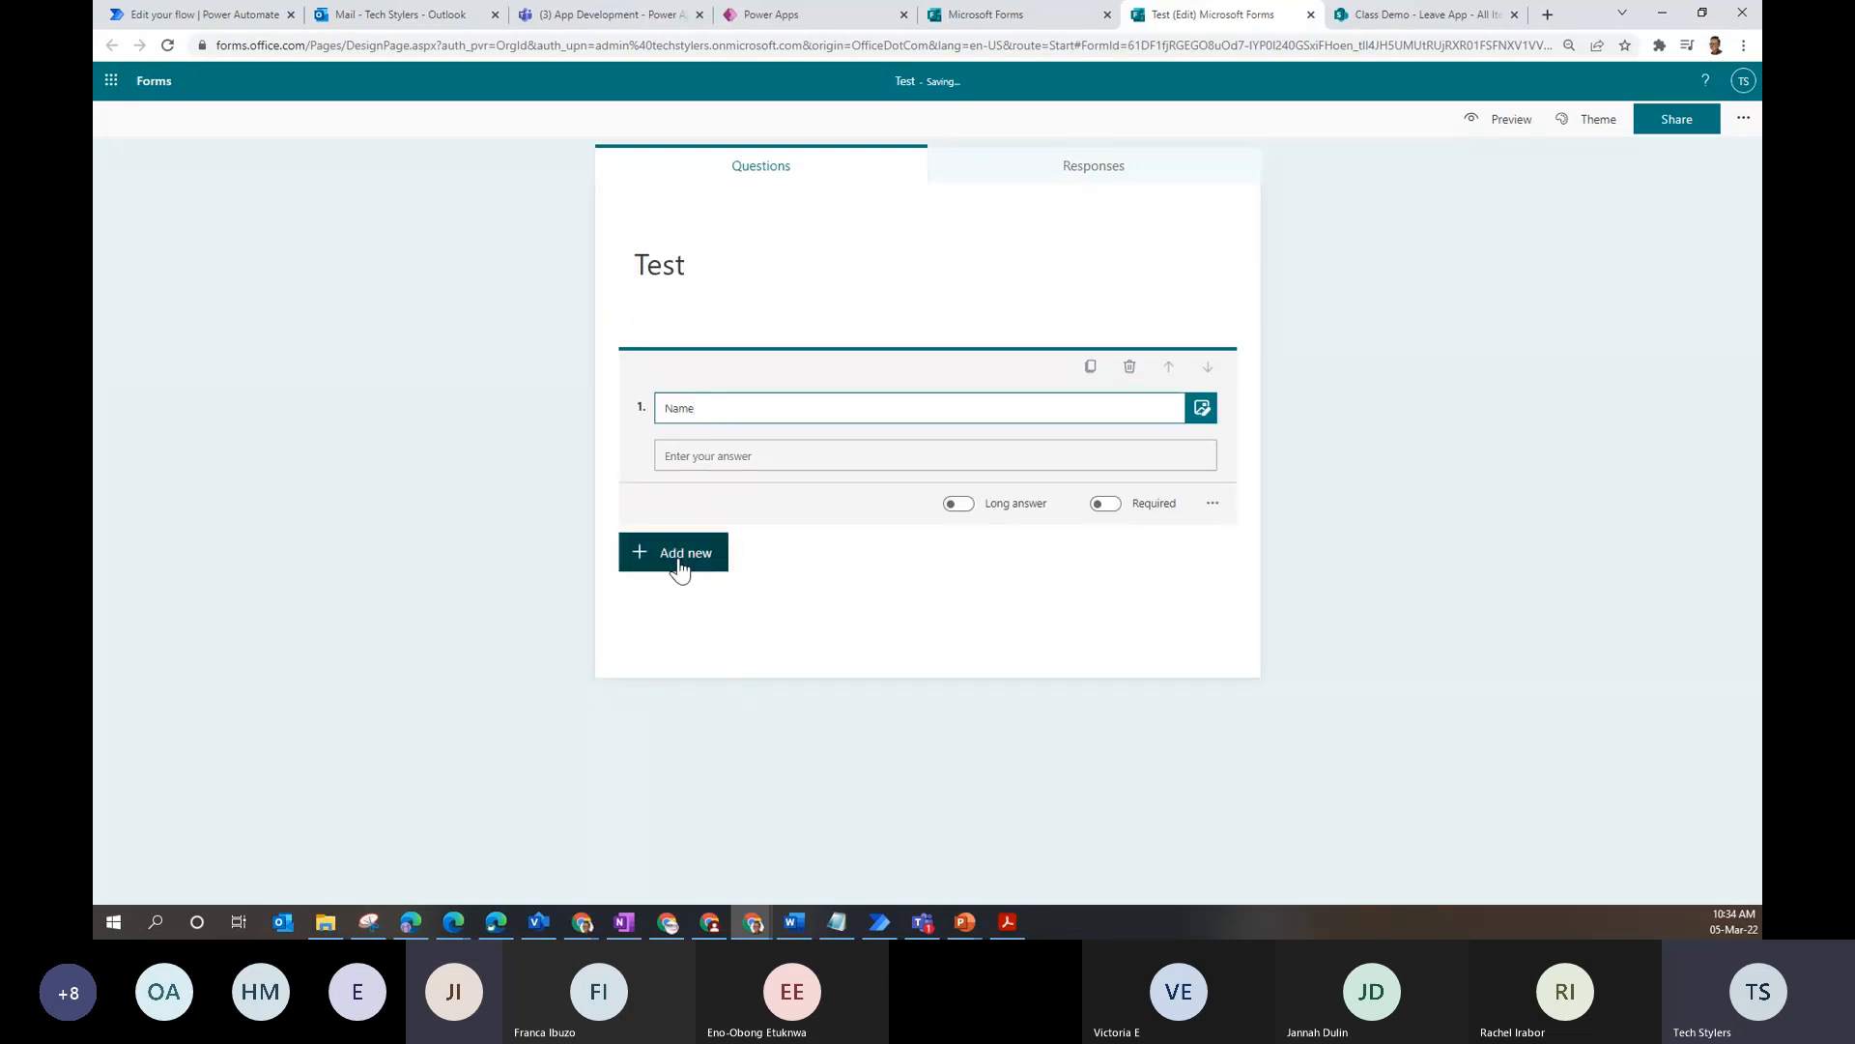
left_click(681, 565)
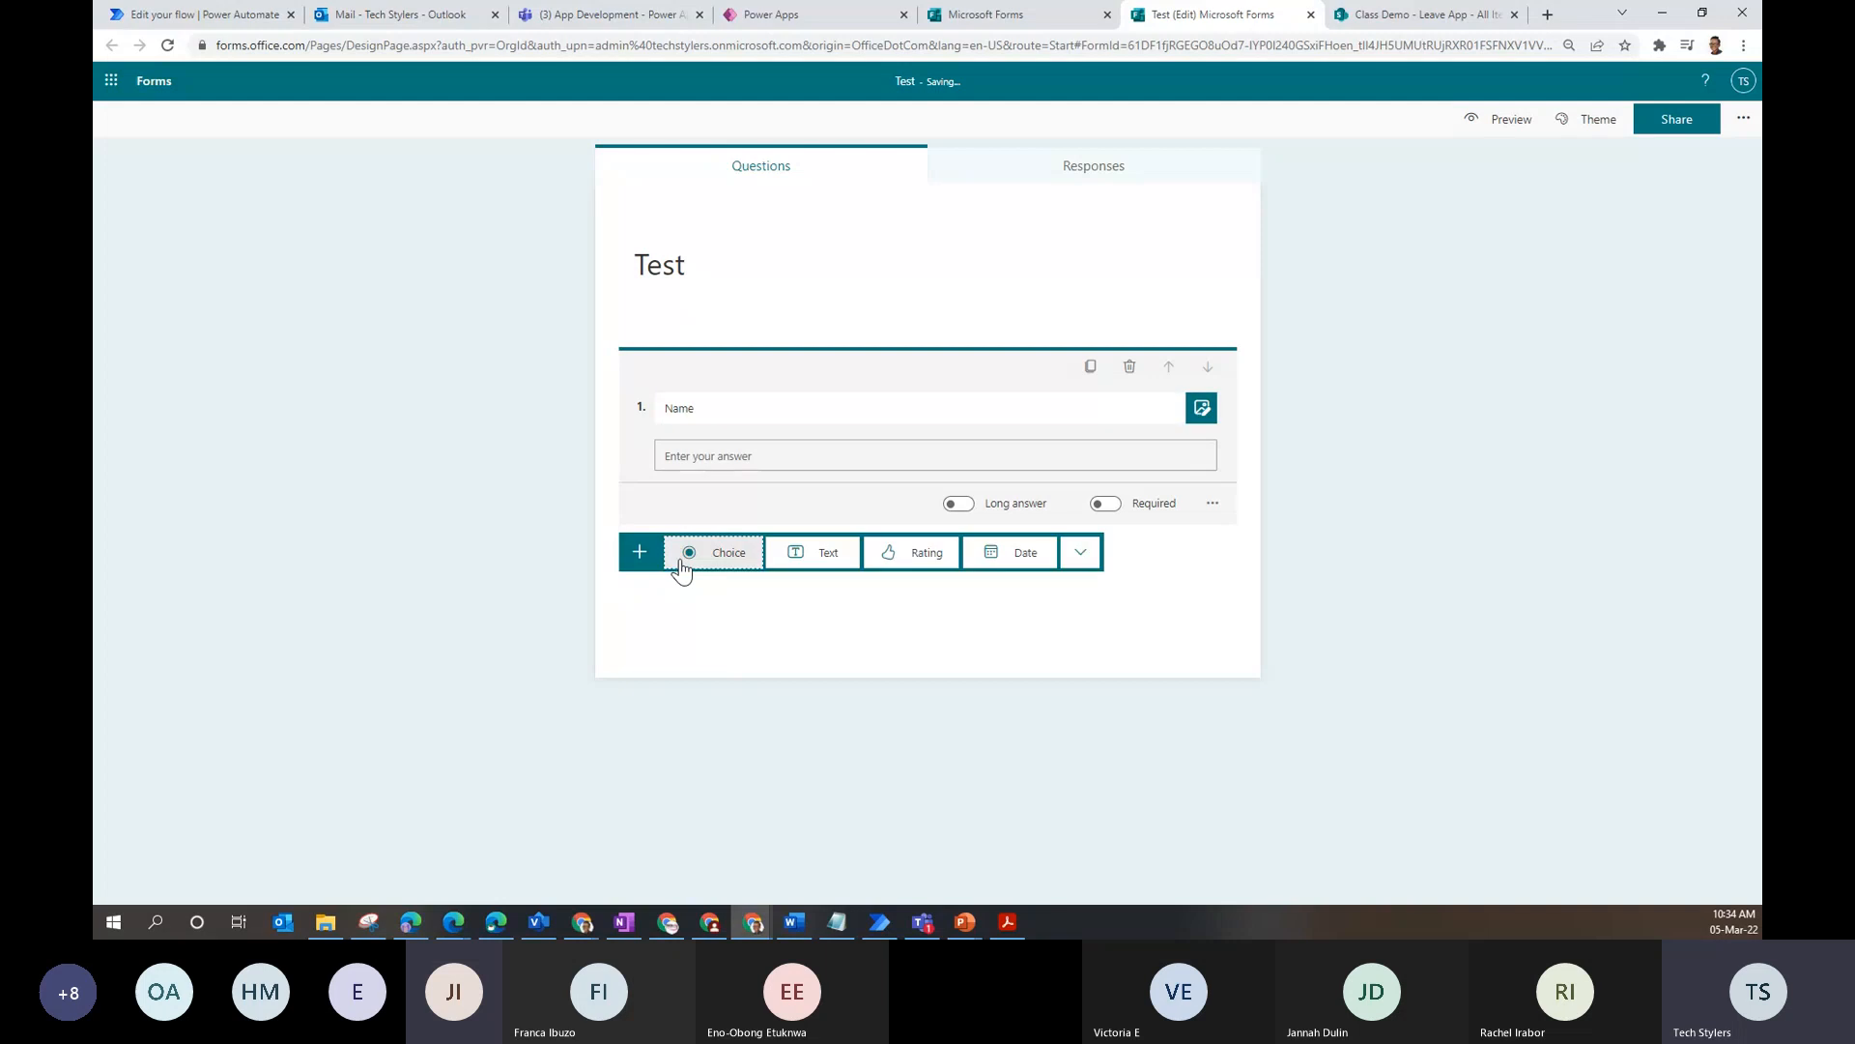
left_click(835, 560)
type("E")
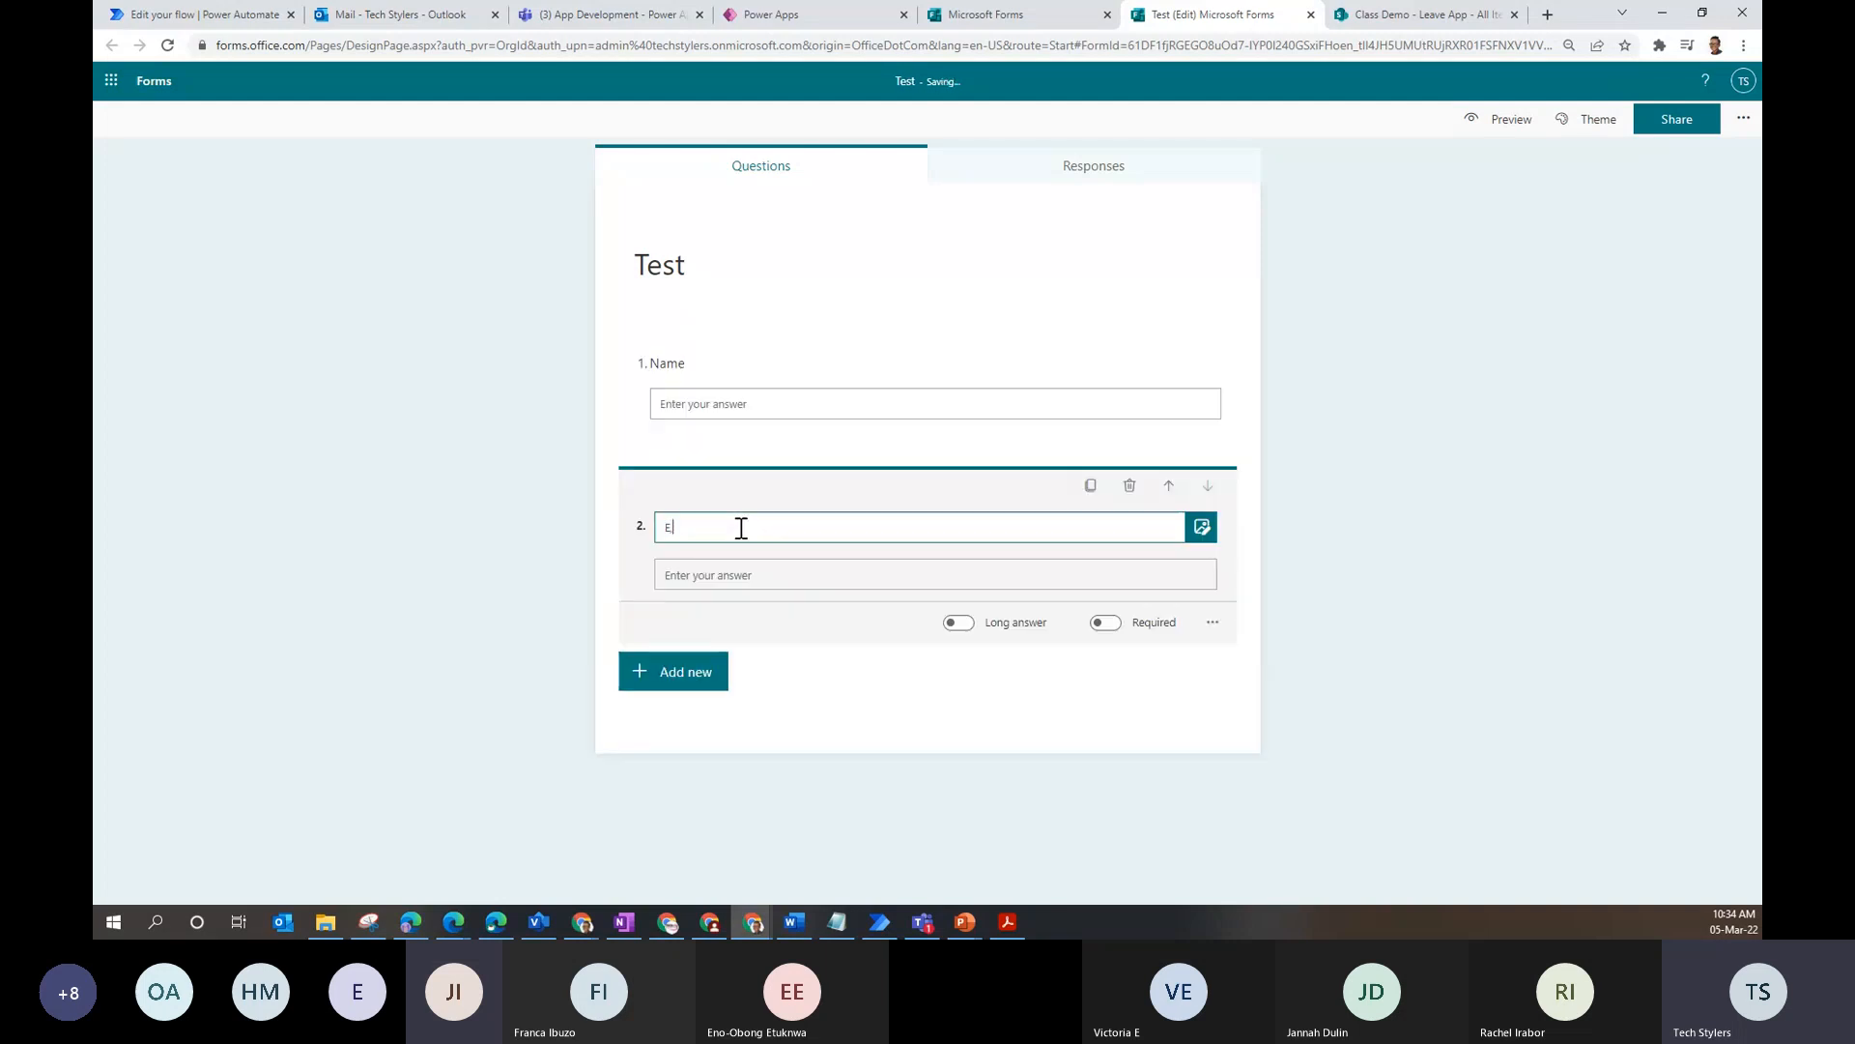
type("mail")
- Rename the form title from 'Test' to 'TestForm'
double_click(1378, 373)
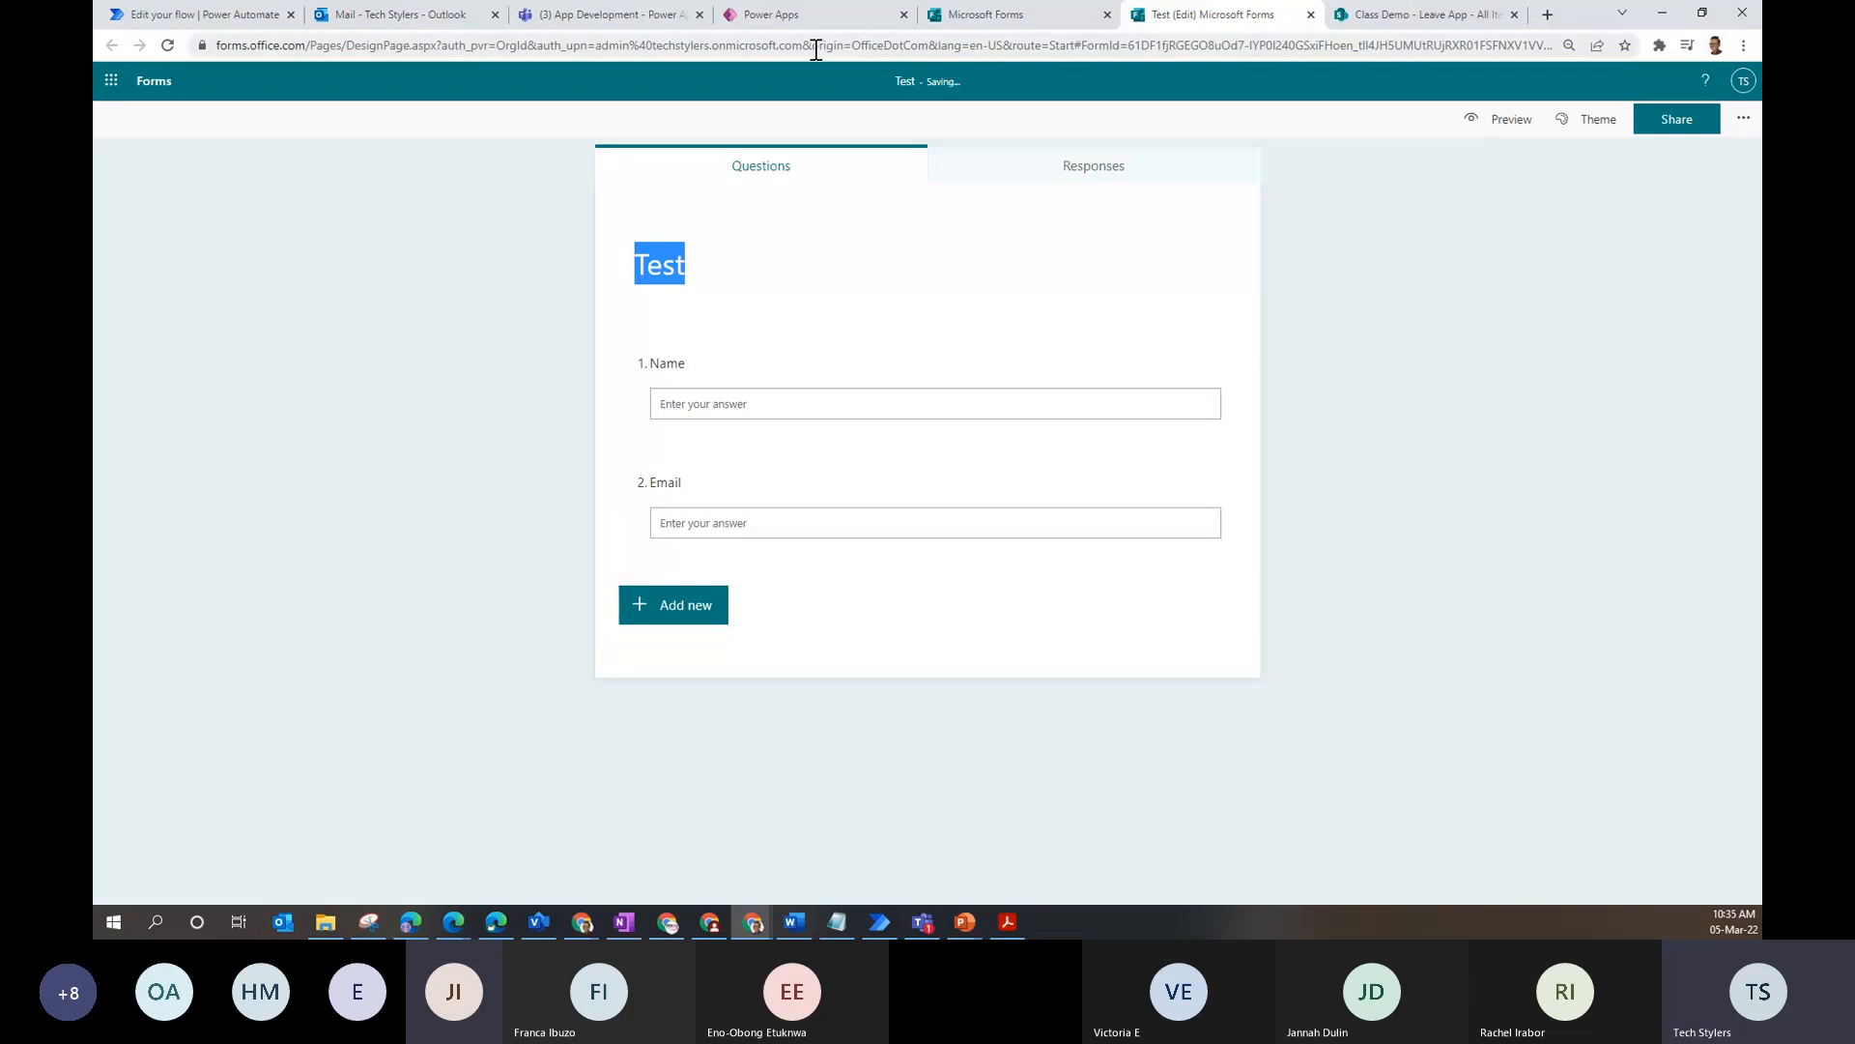
left_click(669, 320)
left_click(663, 248)
type("Form")
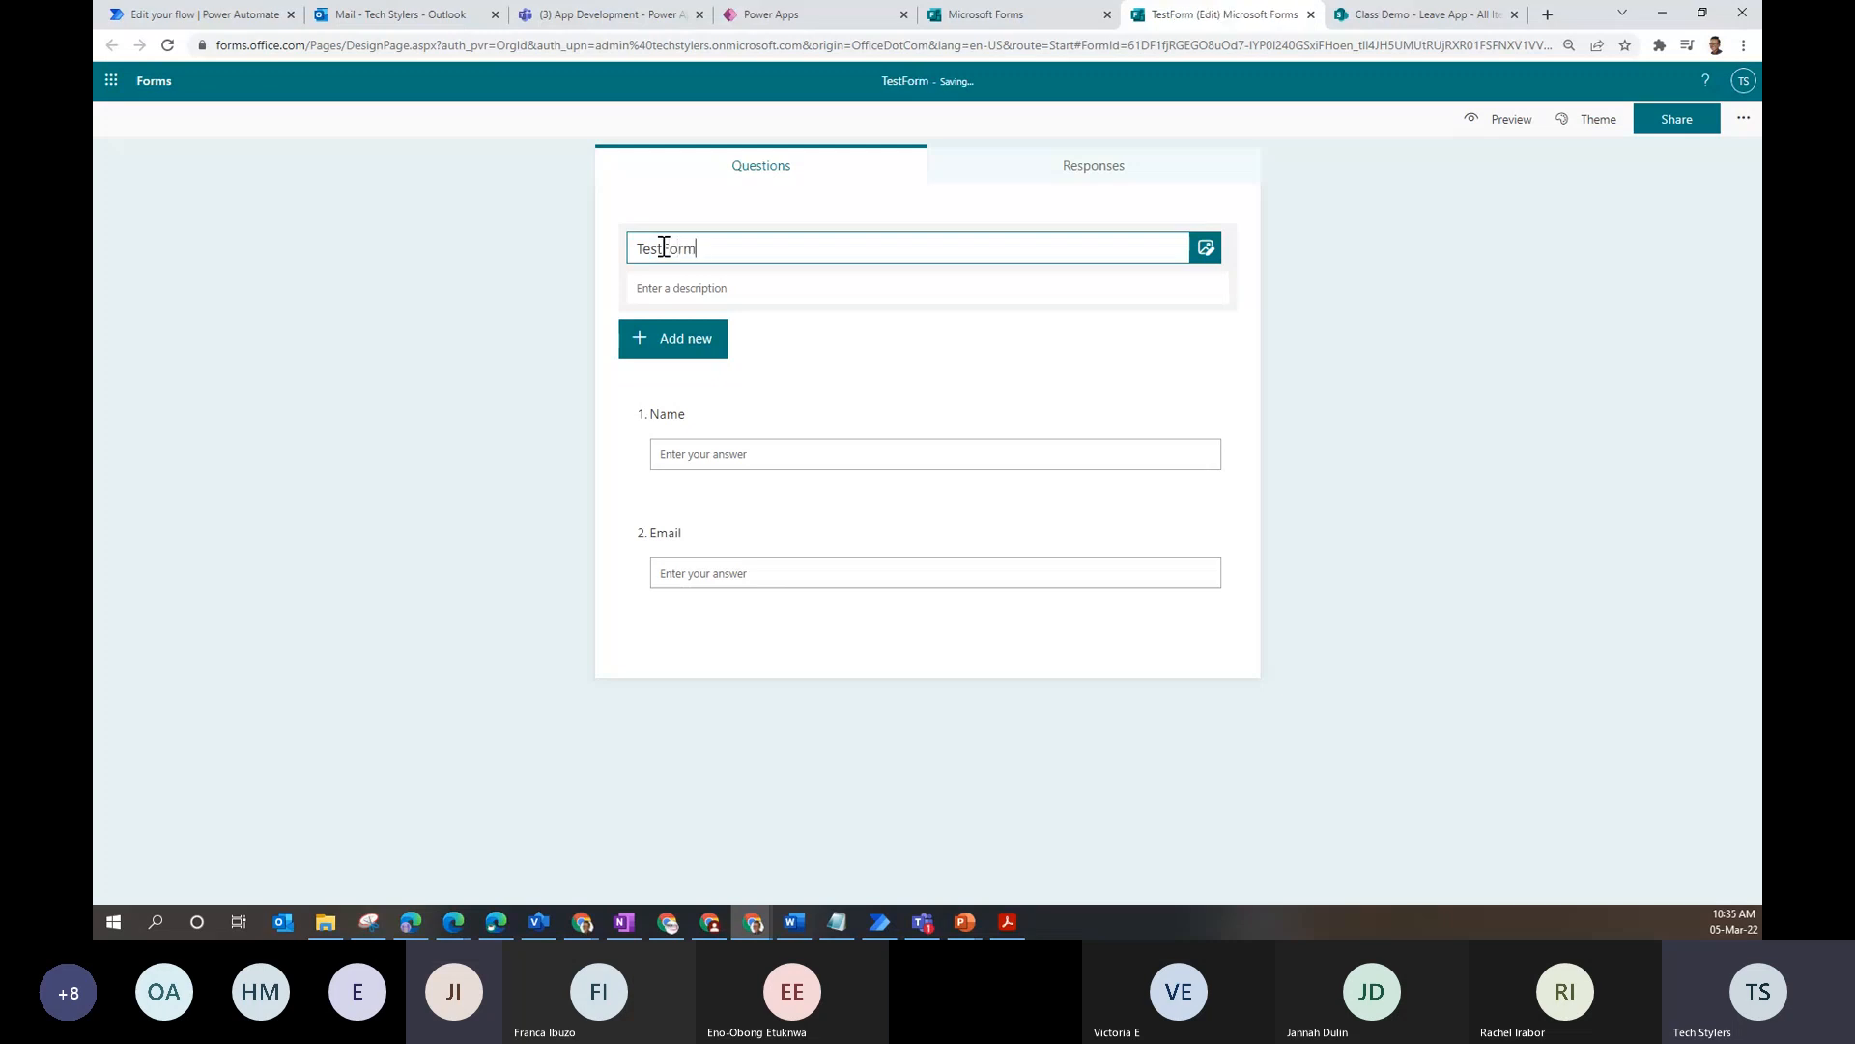
left_click(1269, 298)
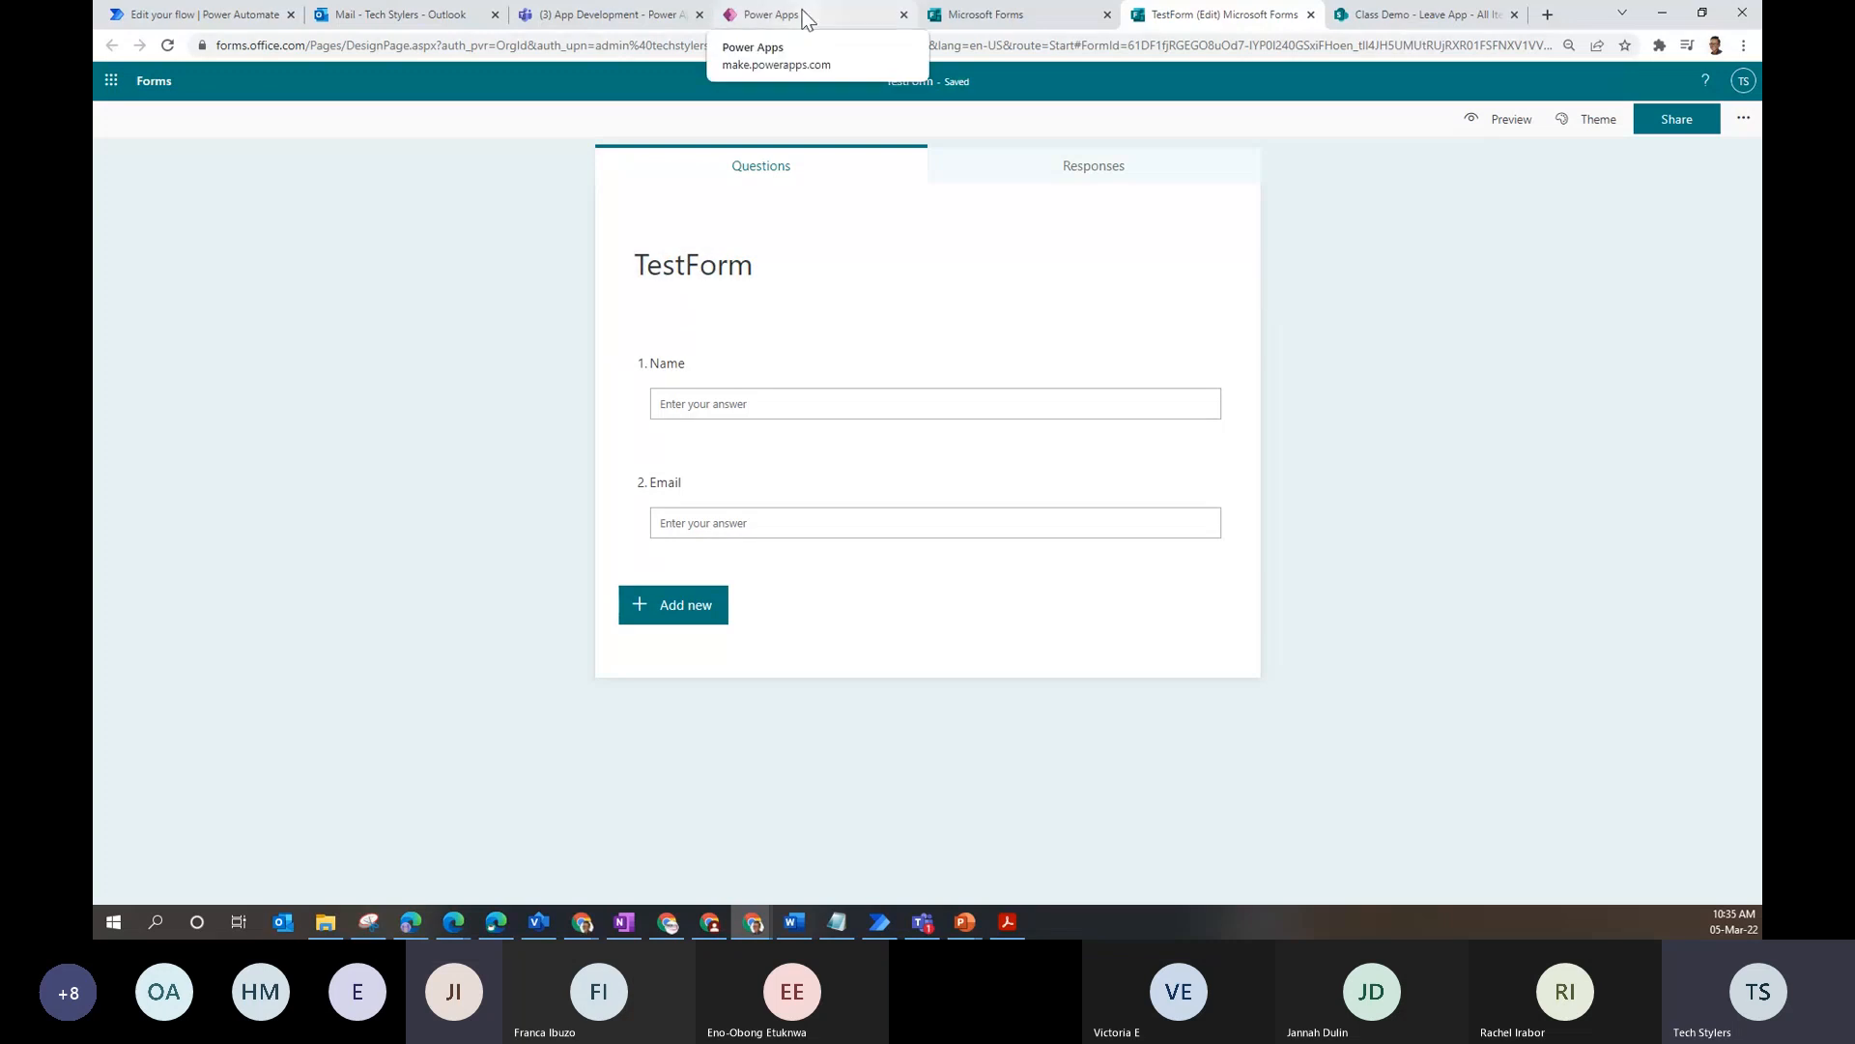
left_click(805, 20)
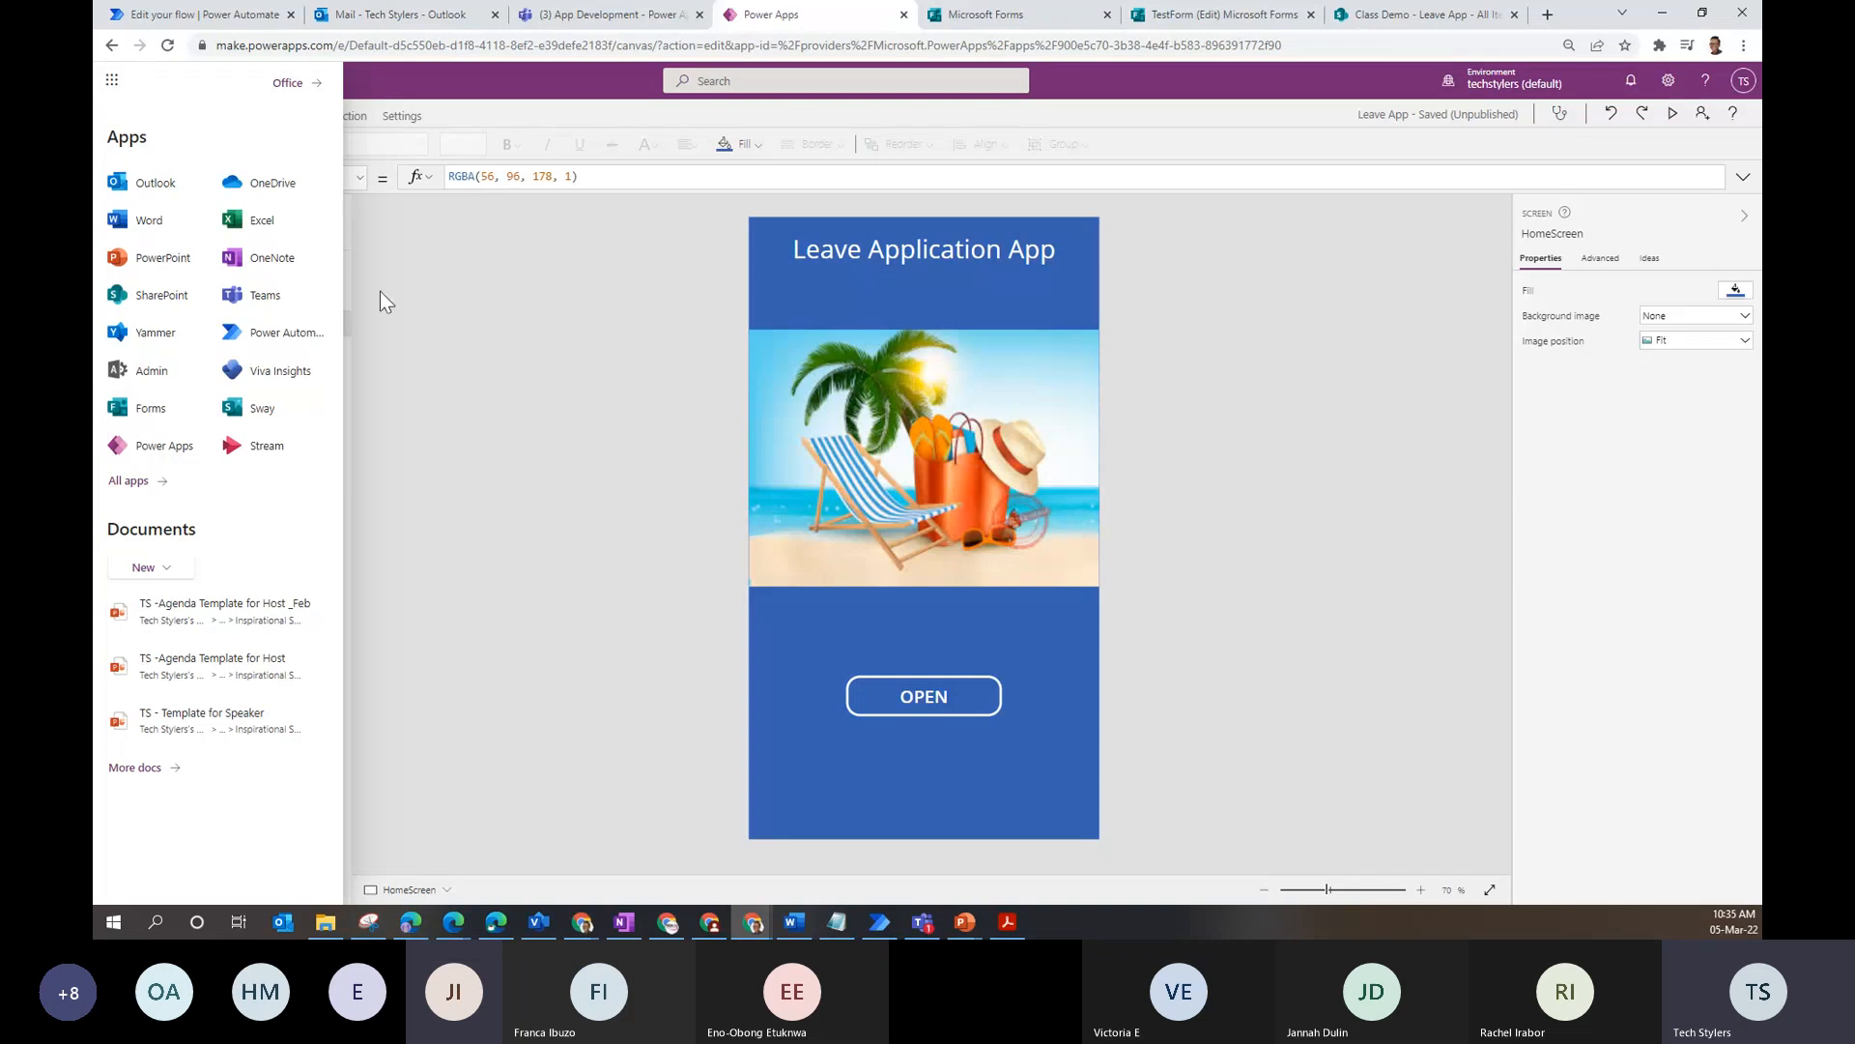
- Run the Leave Application App in preview and close the app launcher panel
left_click(1674, 114)
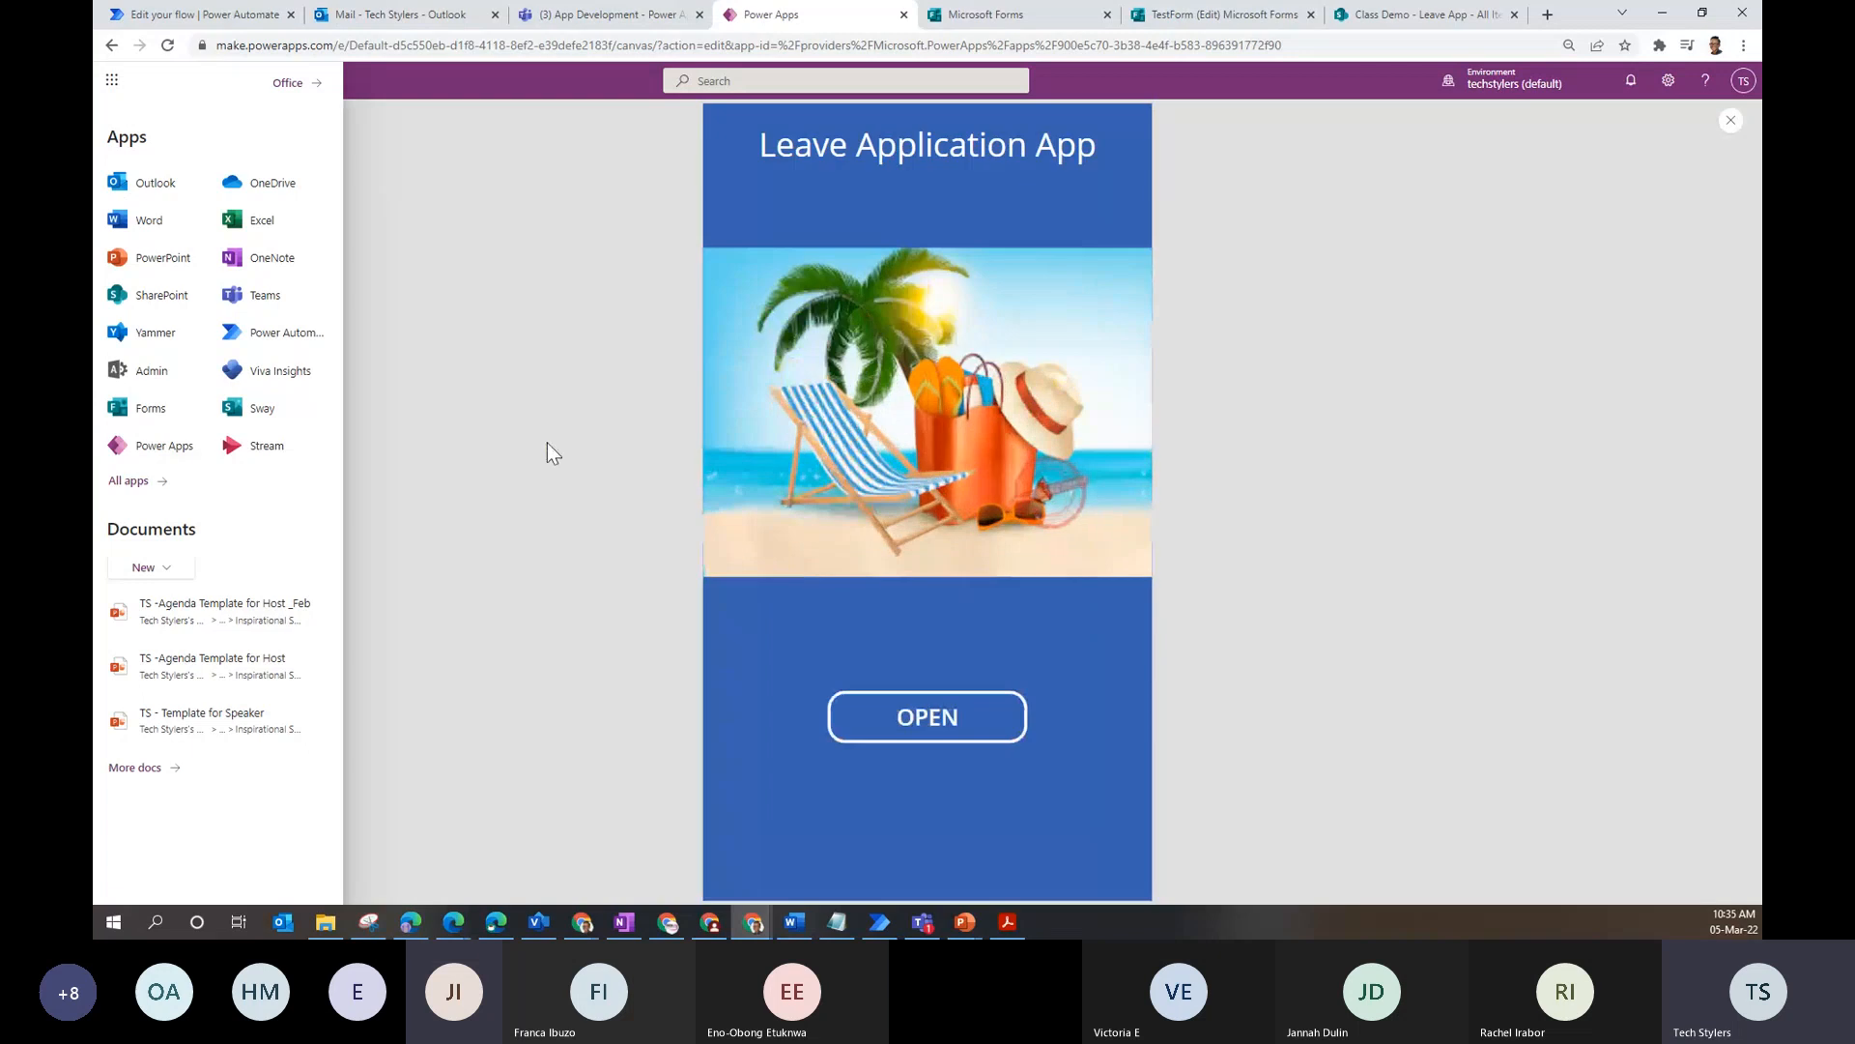
left_click(113, 81)
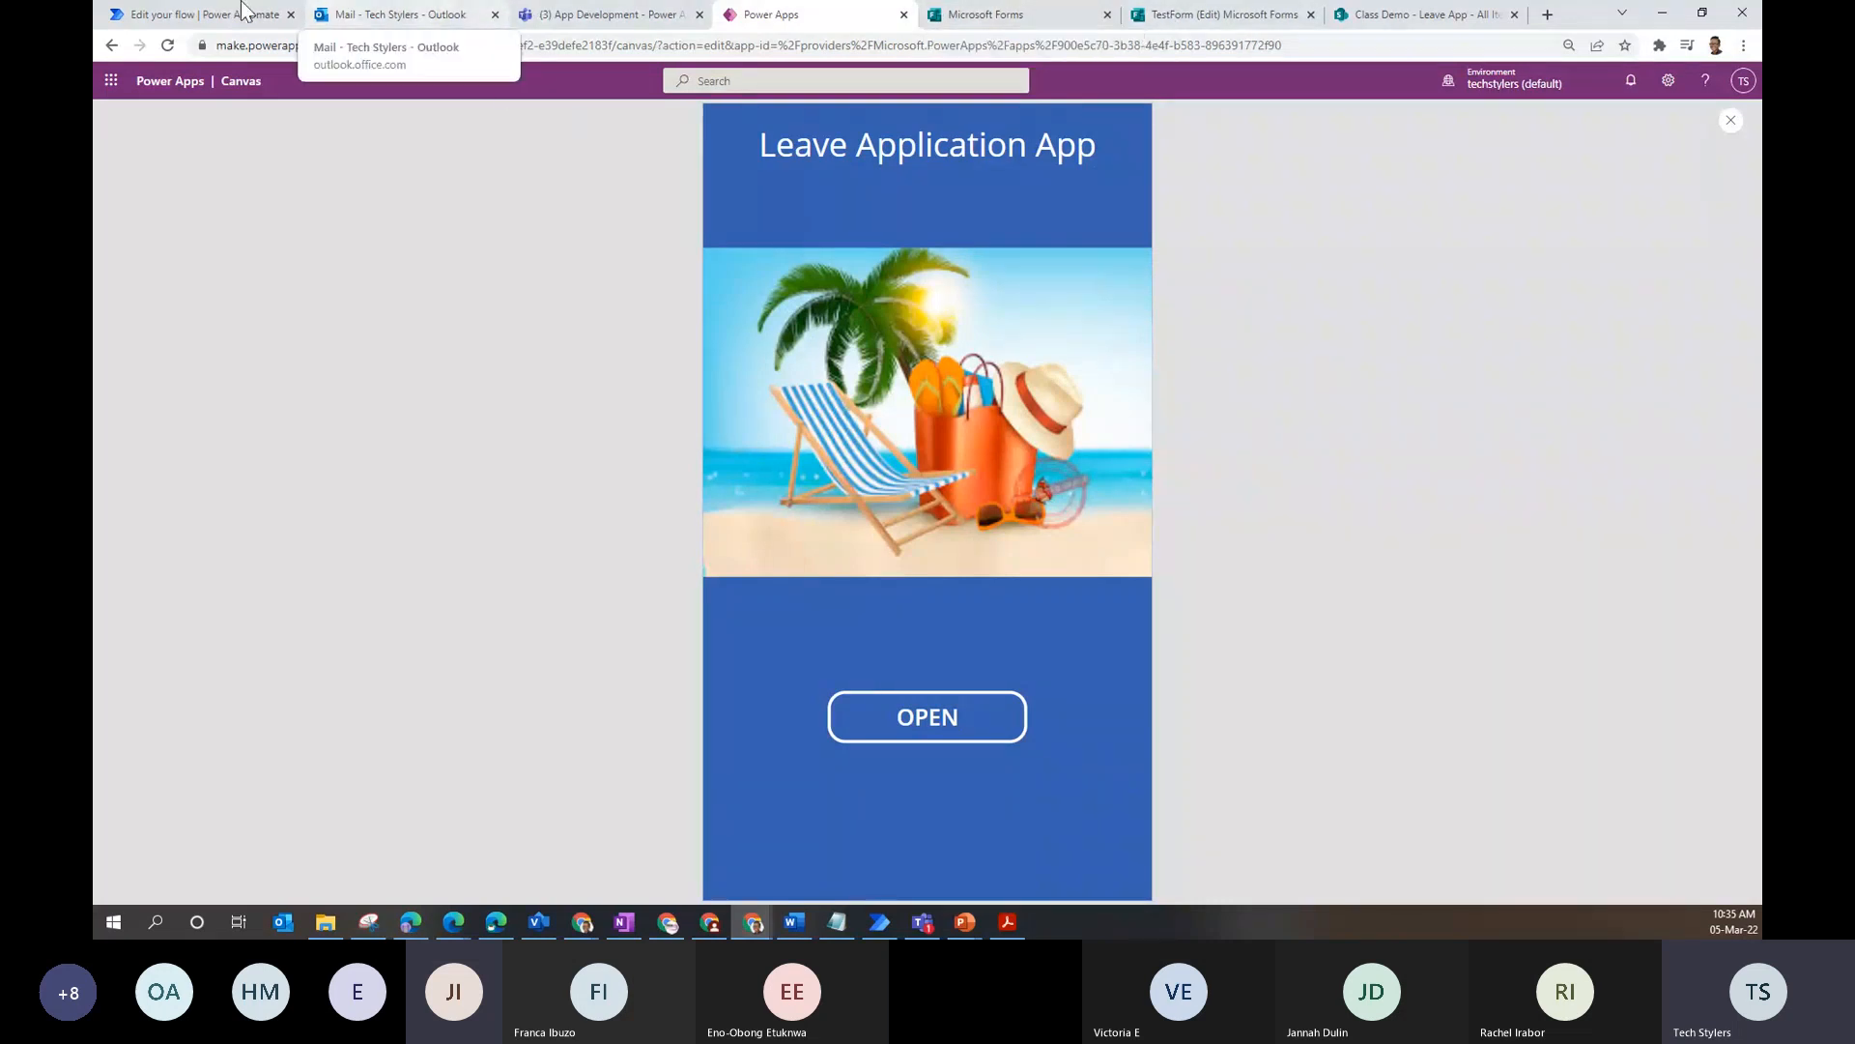
left_click(206, 13)
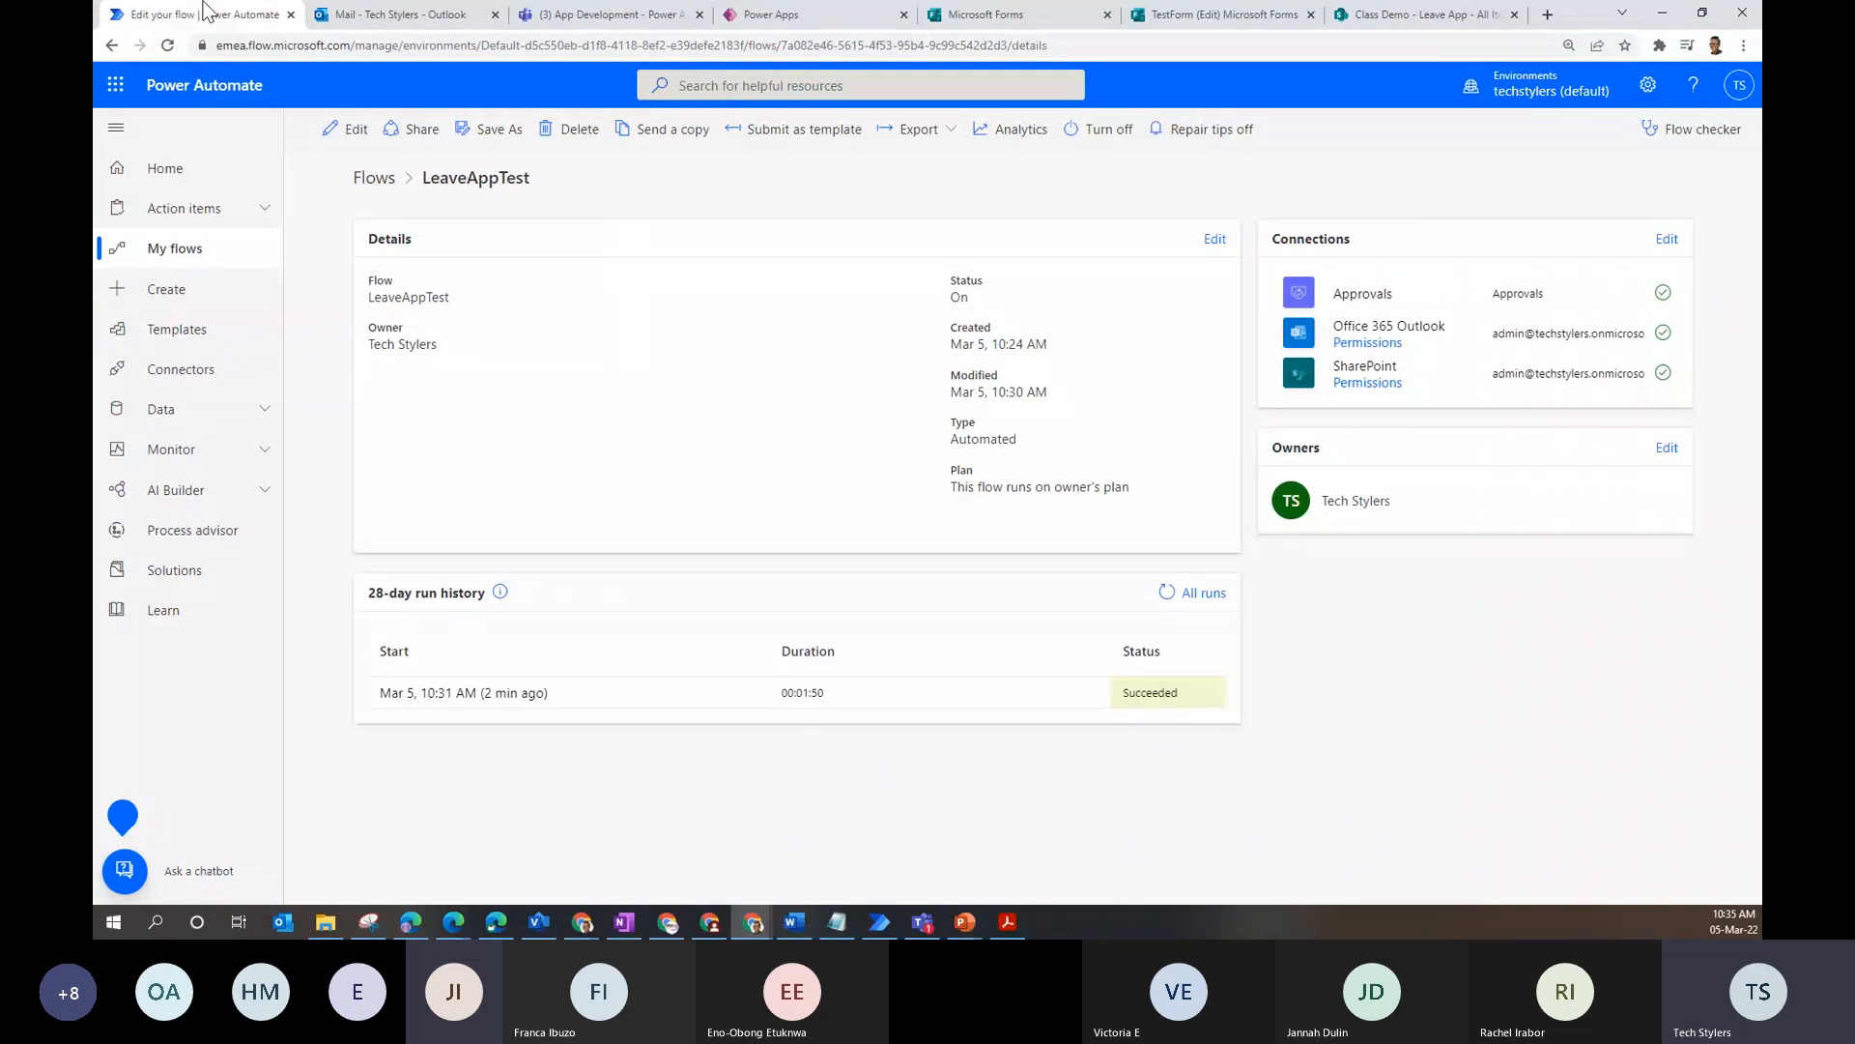
- From My flows, start a new automated cloud flow, skipping the naming dialog
left_click(208, 250)
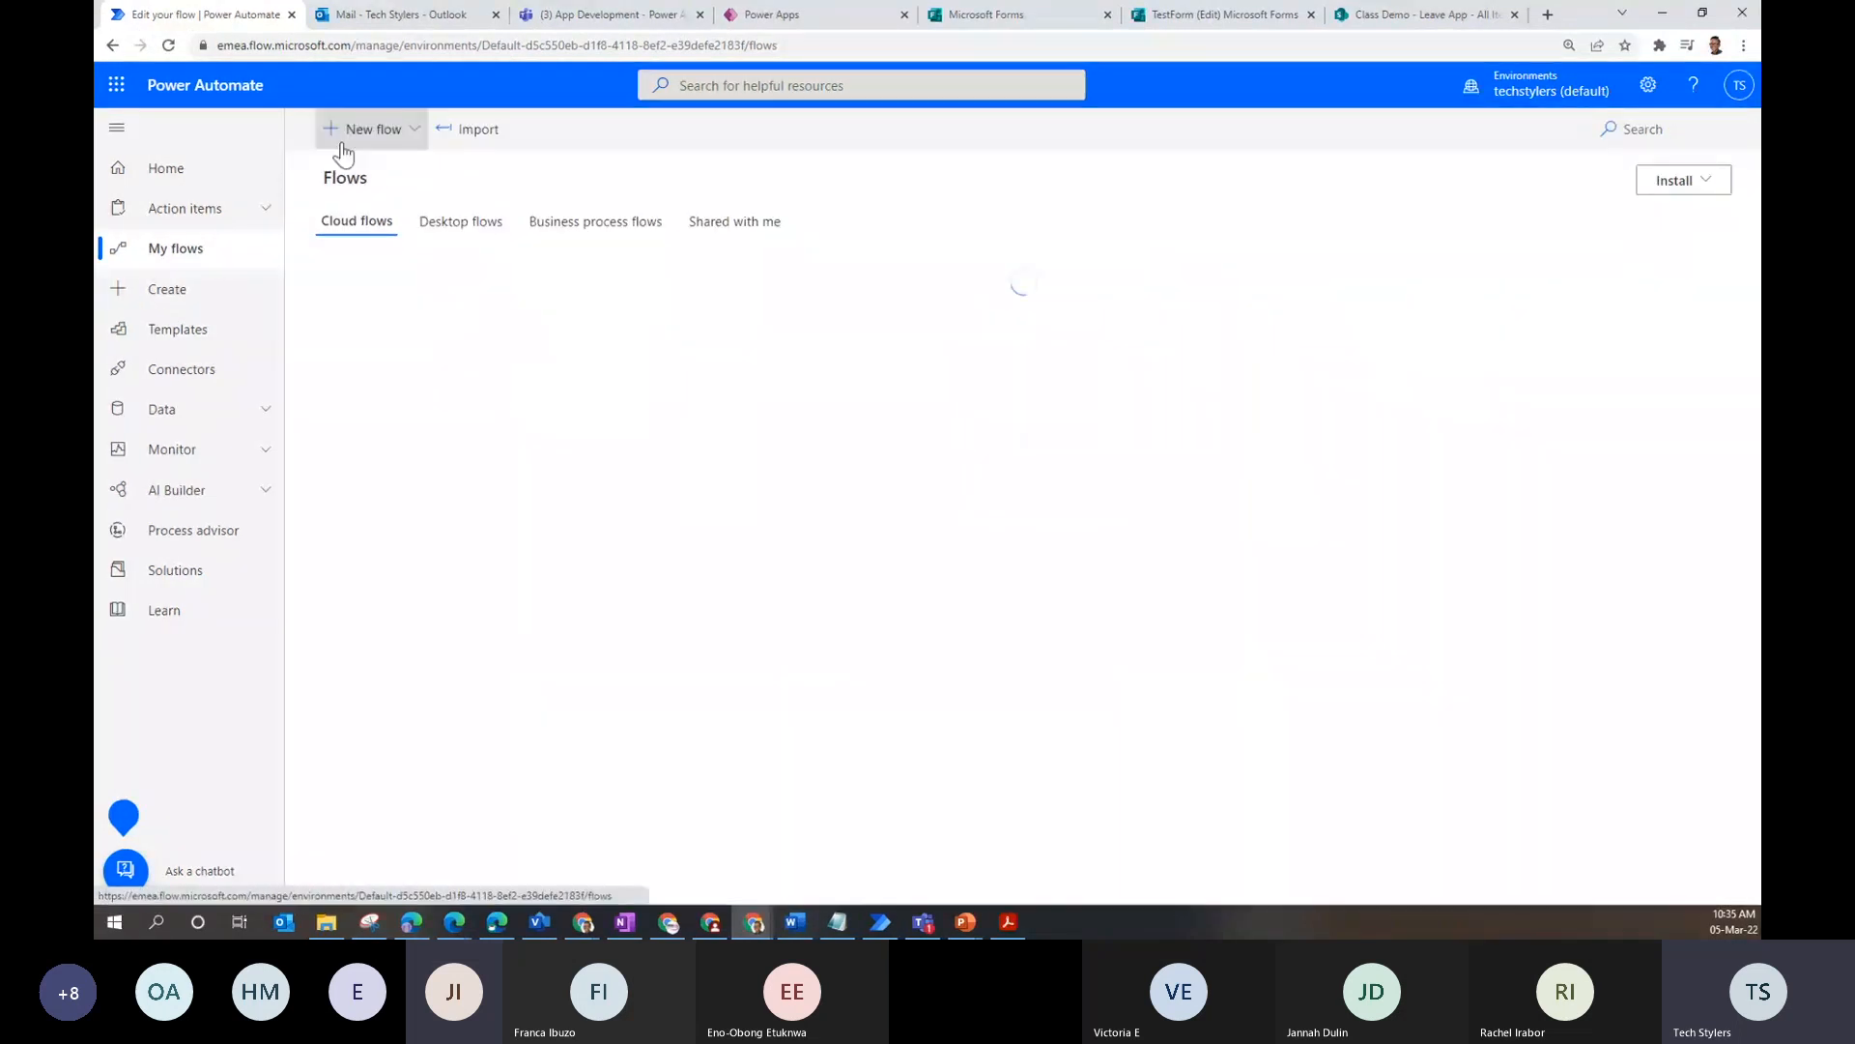
left_click(352, 145)
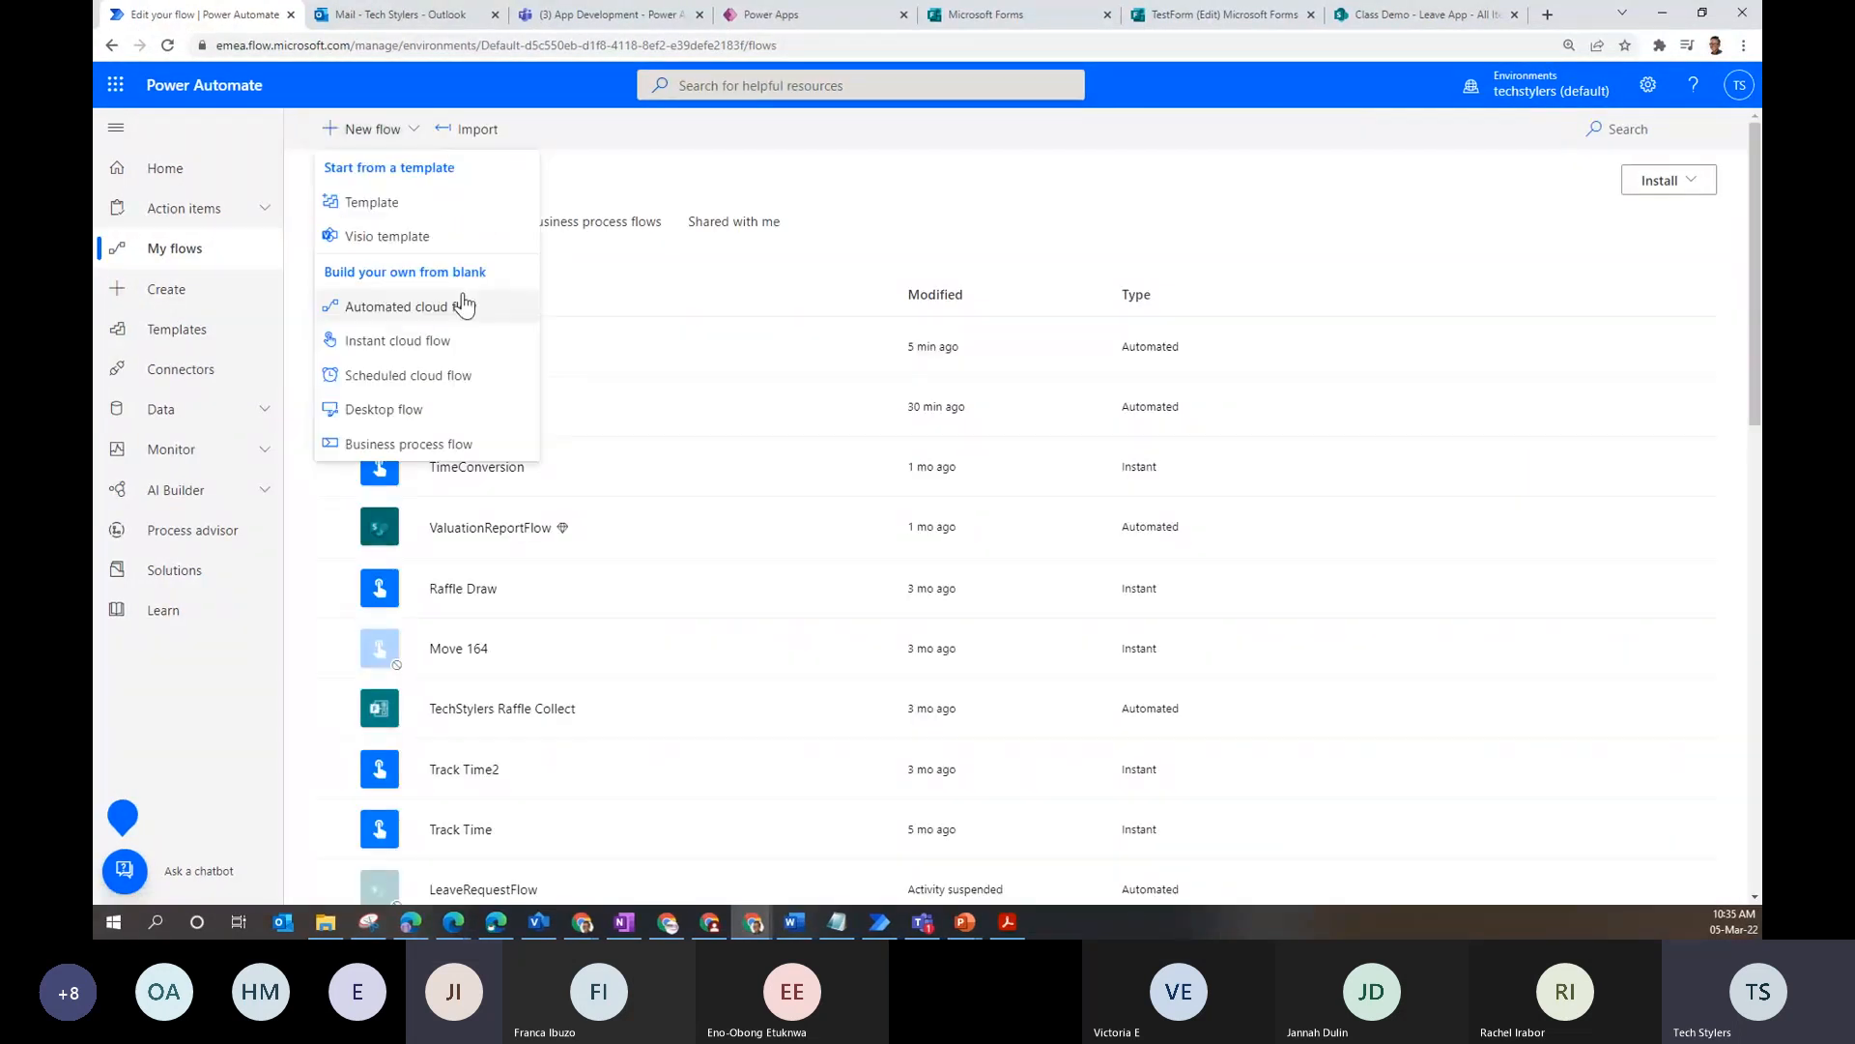
left_click(467, 308)
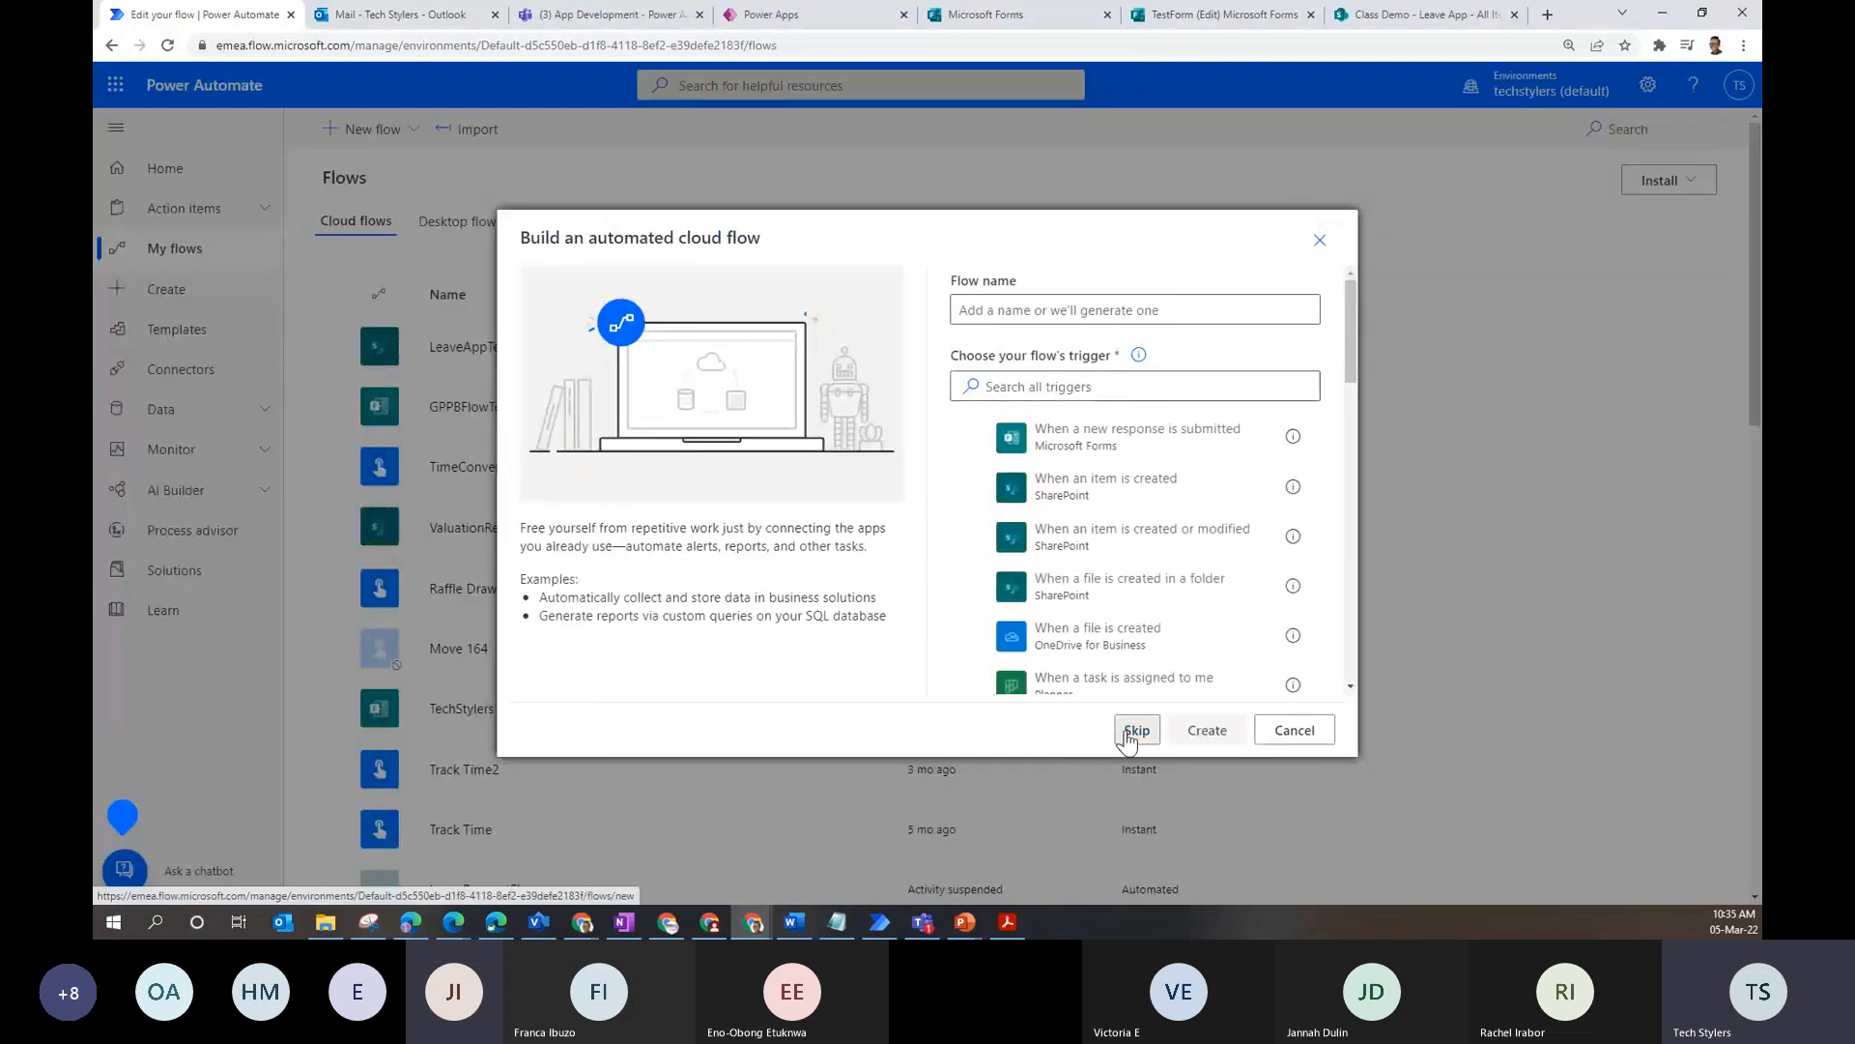
left_click(1137, 730)
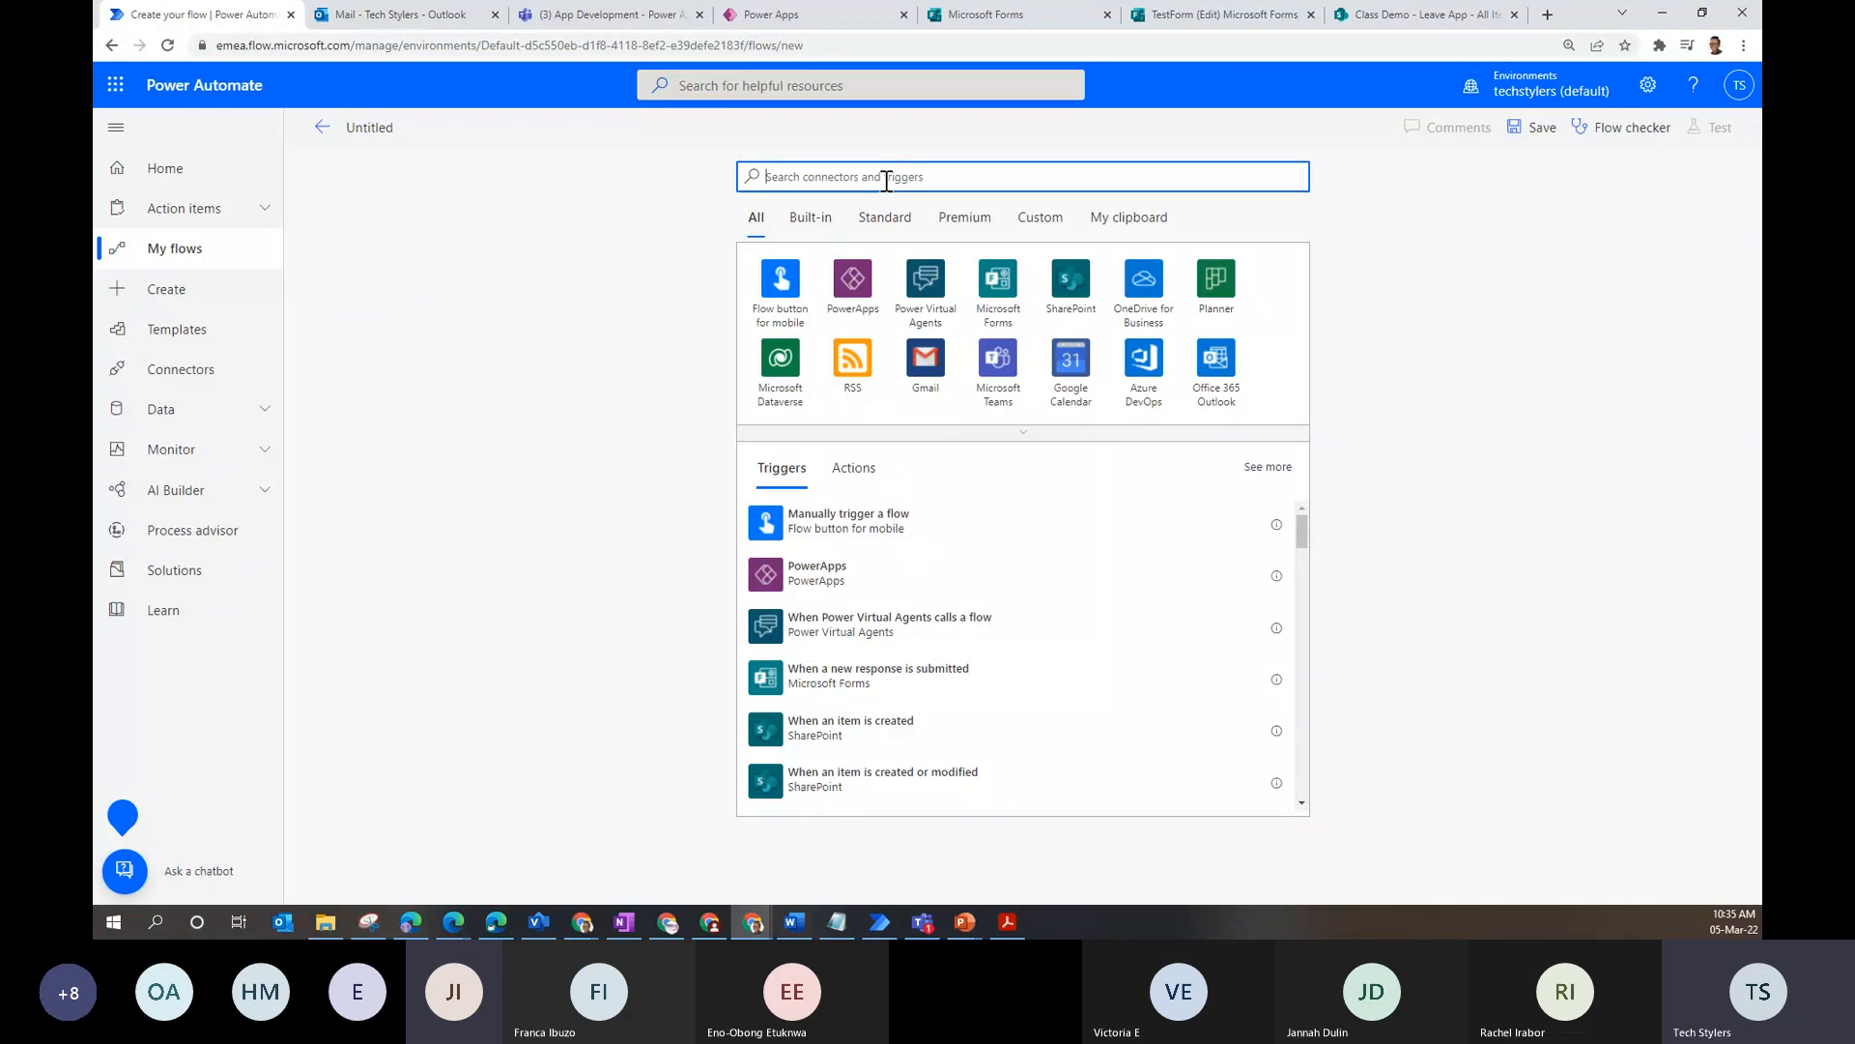
- Search triggers for 'data' and pick Dataverse's 'When a row is added, modified or deleted'
type("data")
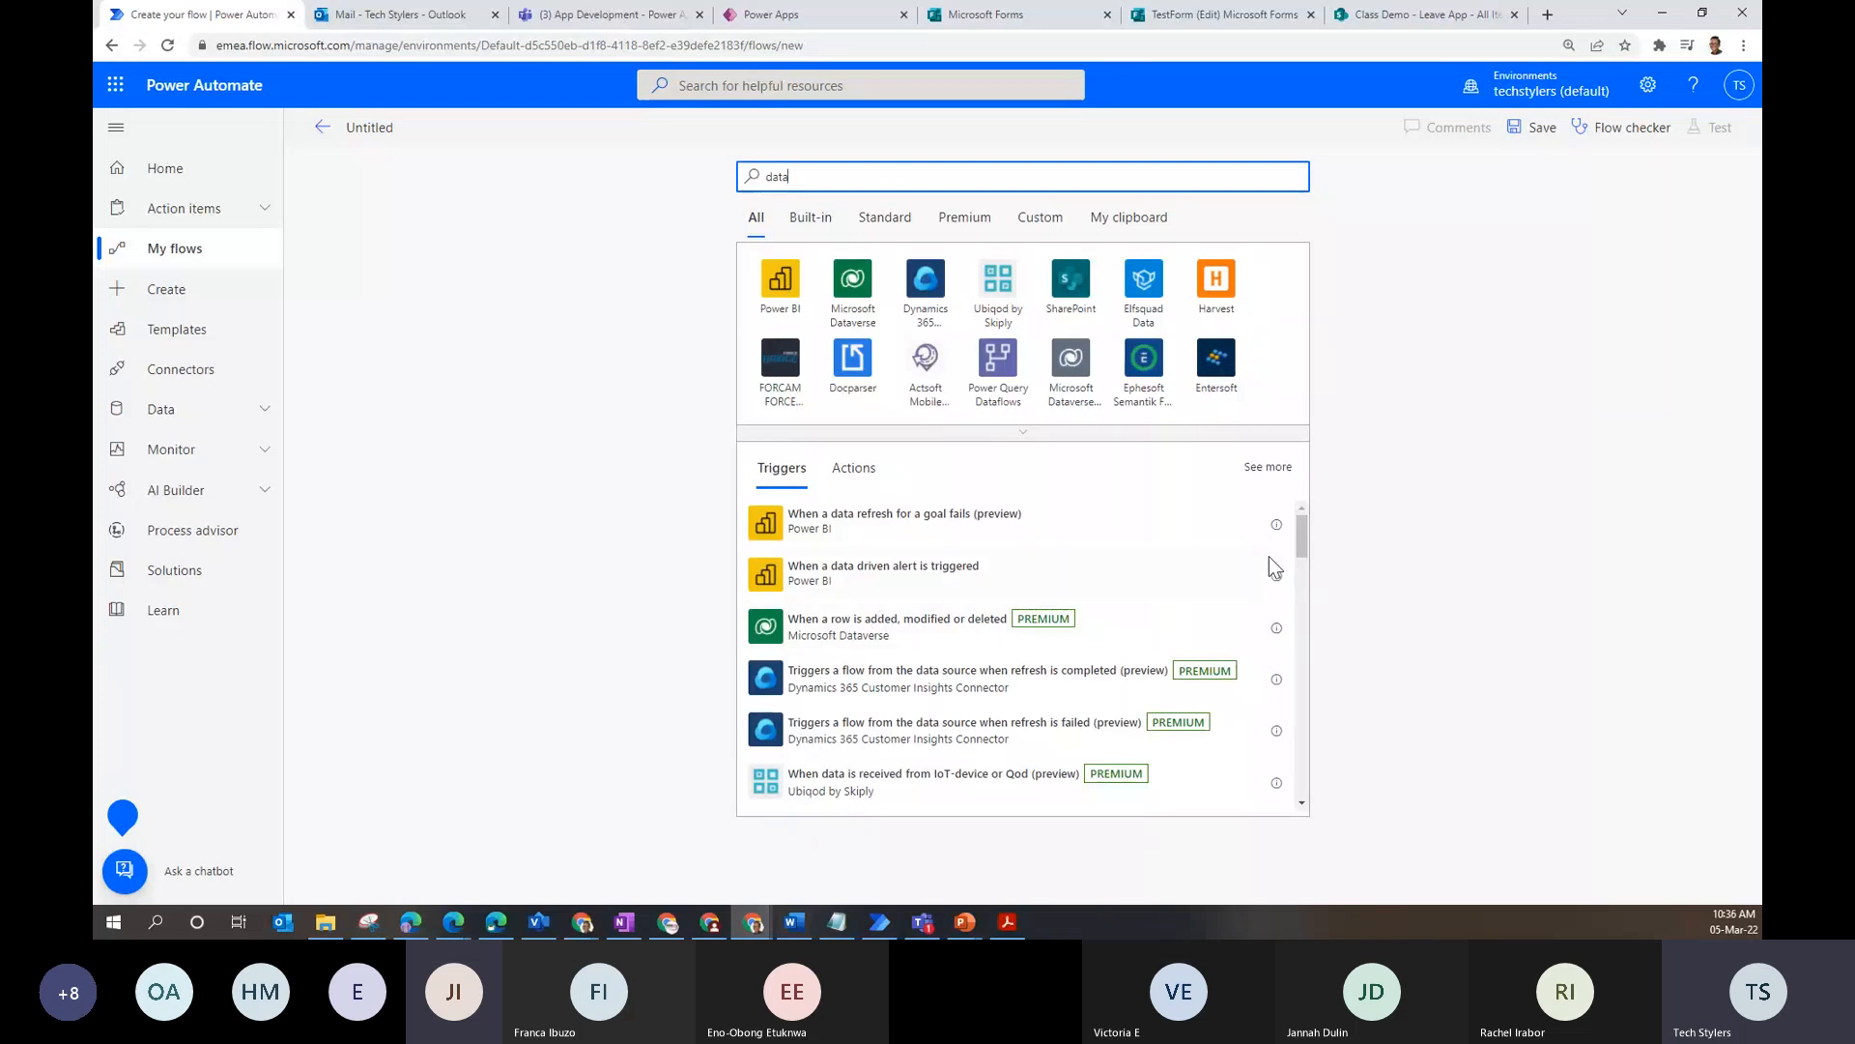
left_click_drag(1302, 553, 1278, 503)
left_click(947, 633)
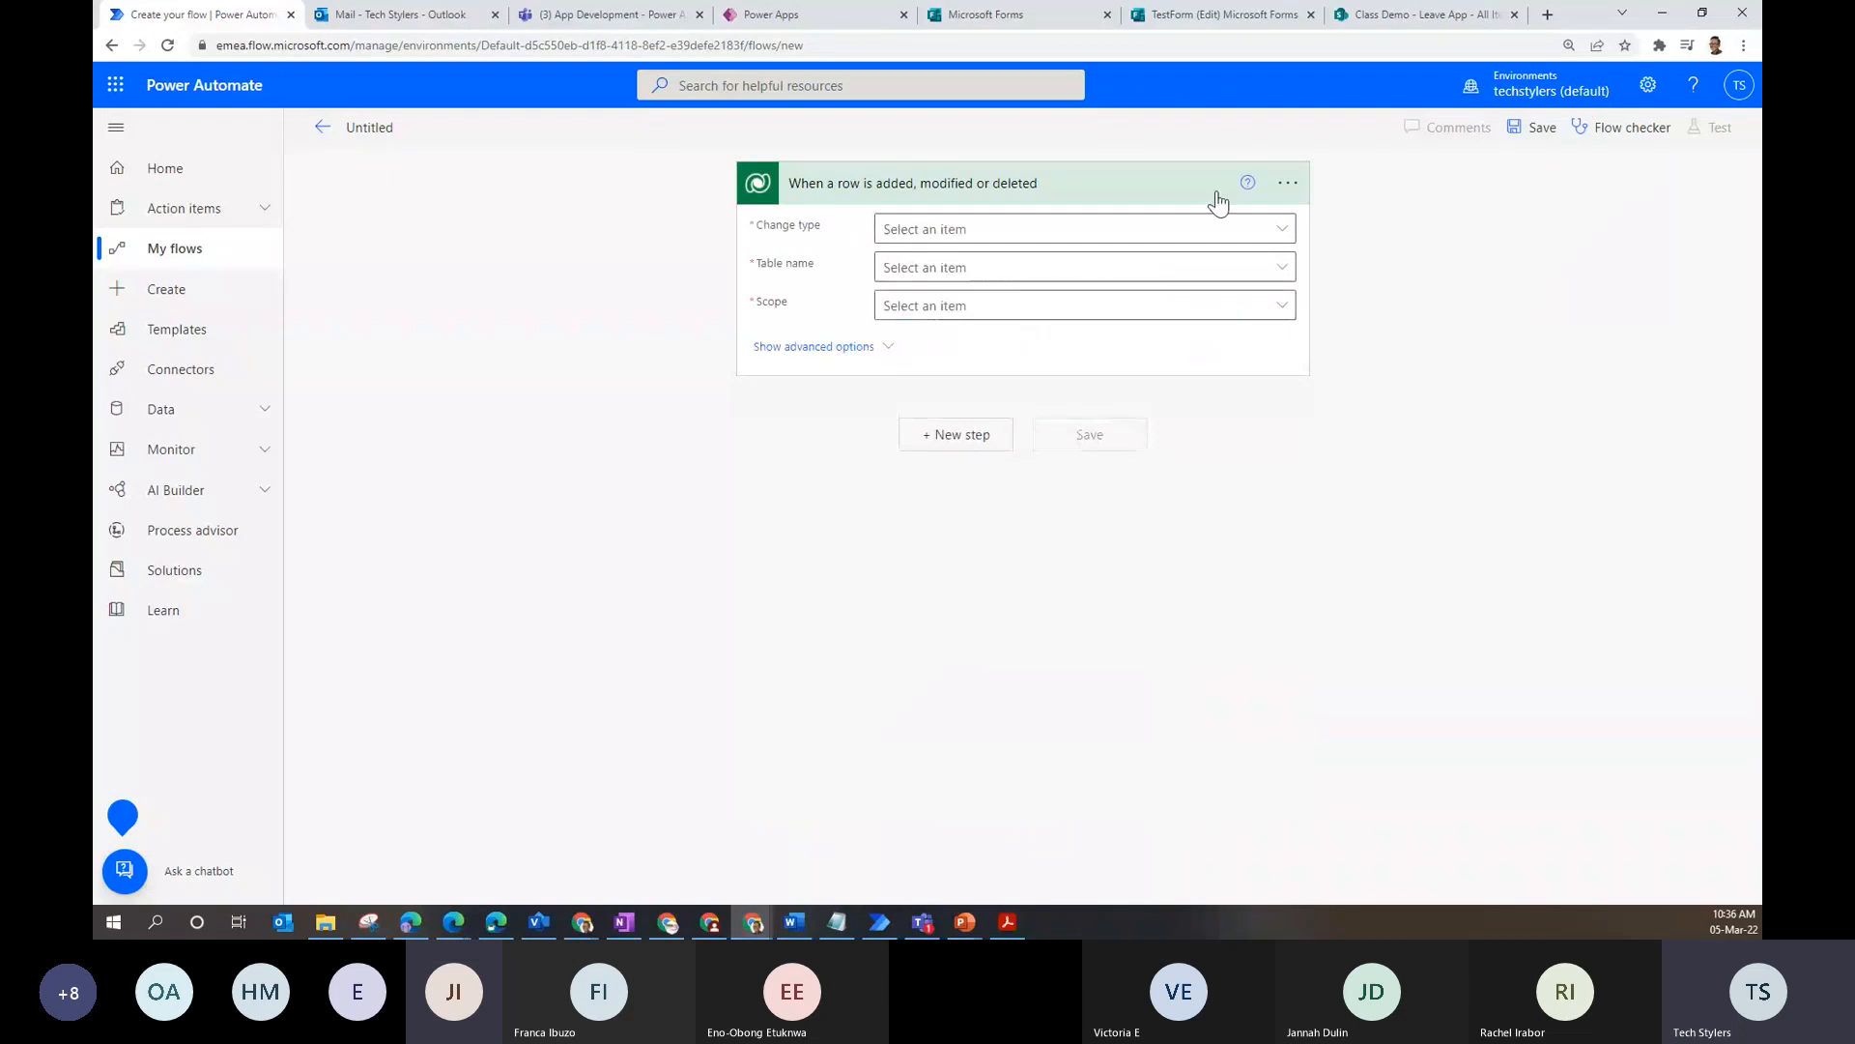
- Set the Dataverse trigger to Change type Added, table Accounts, scope Business unit, and add a new step
left_click(1283, 232)
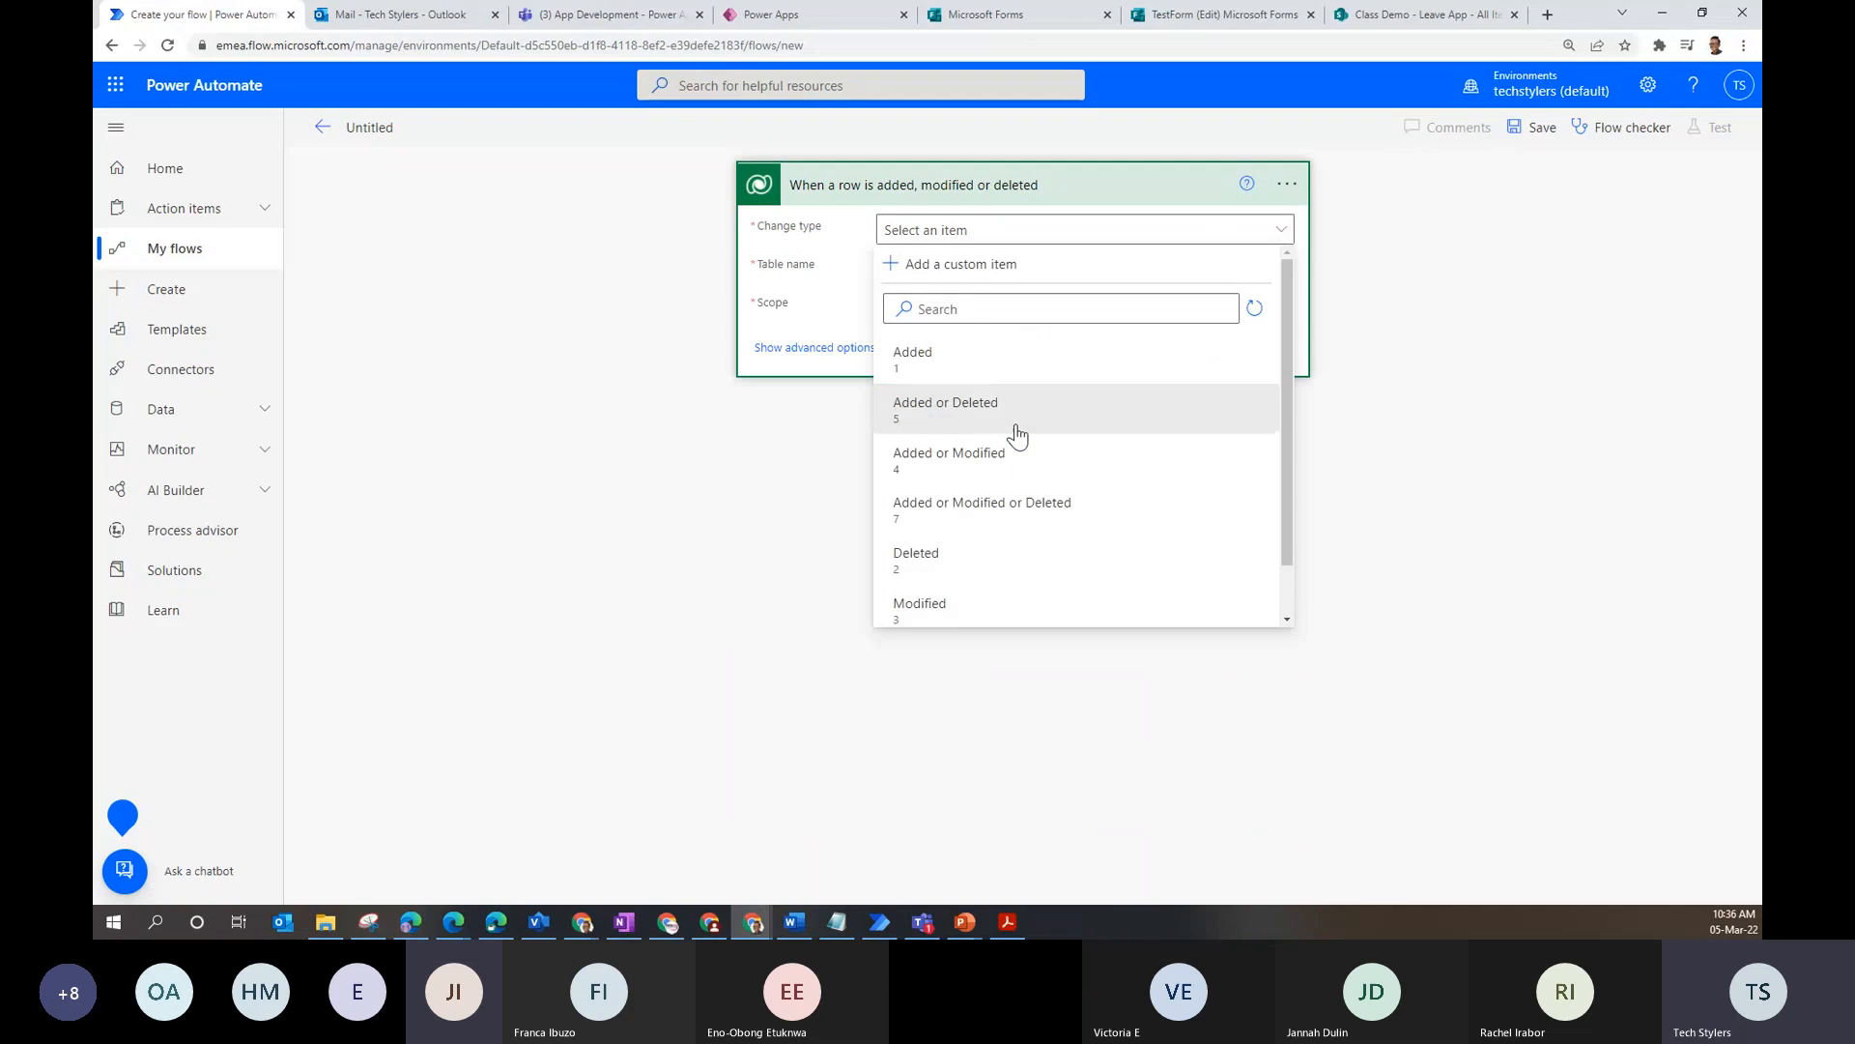
left_click(1186, 359)
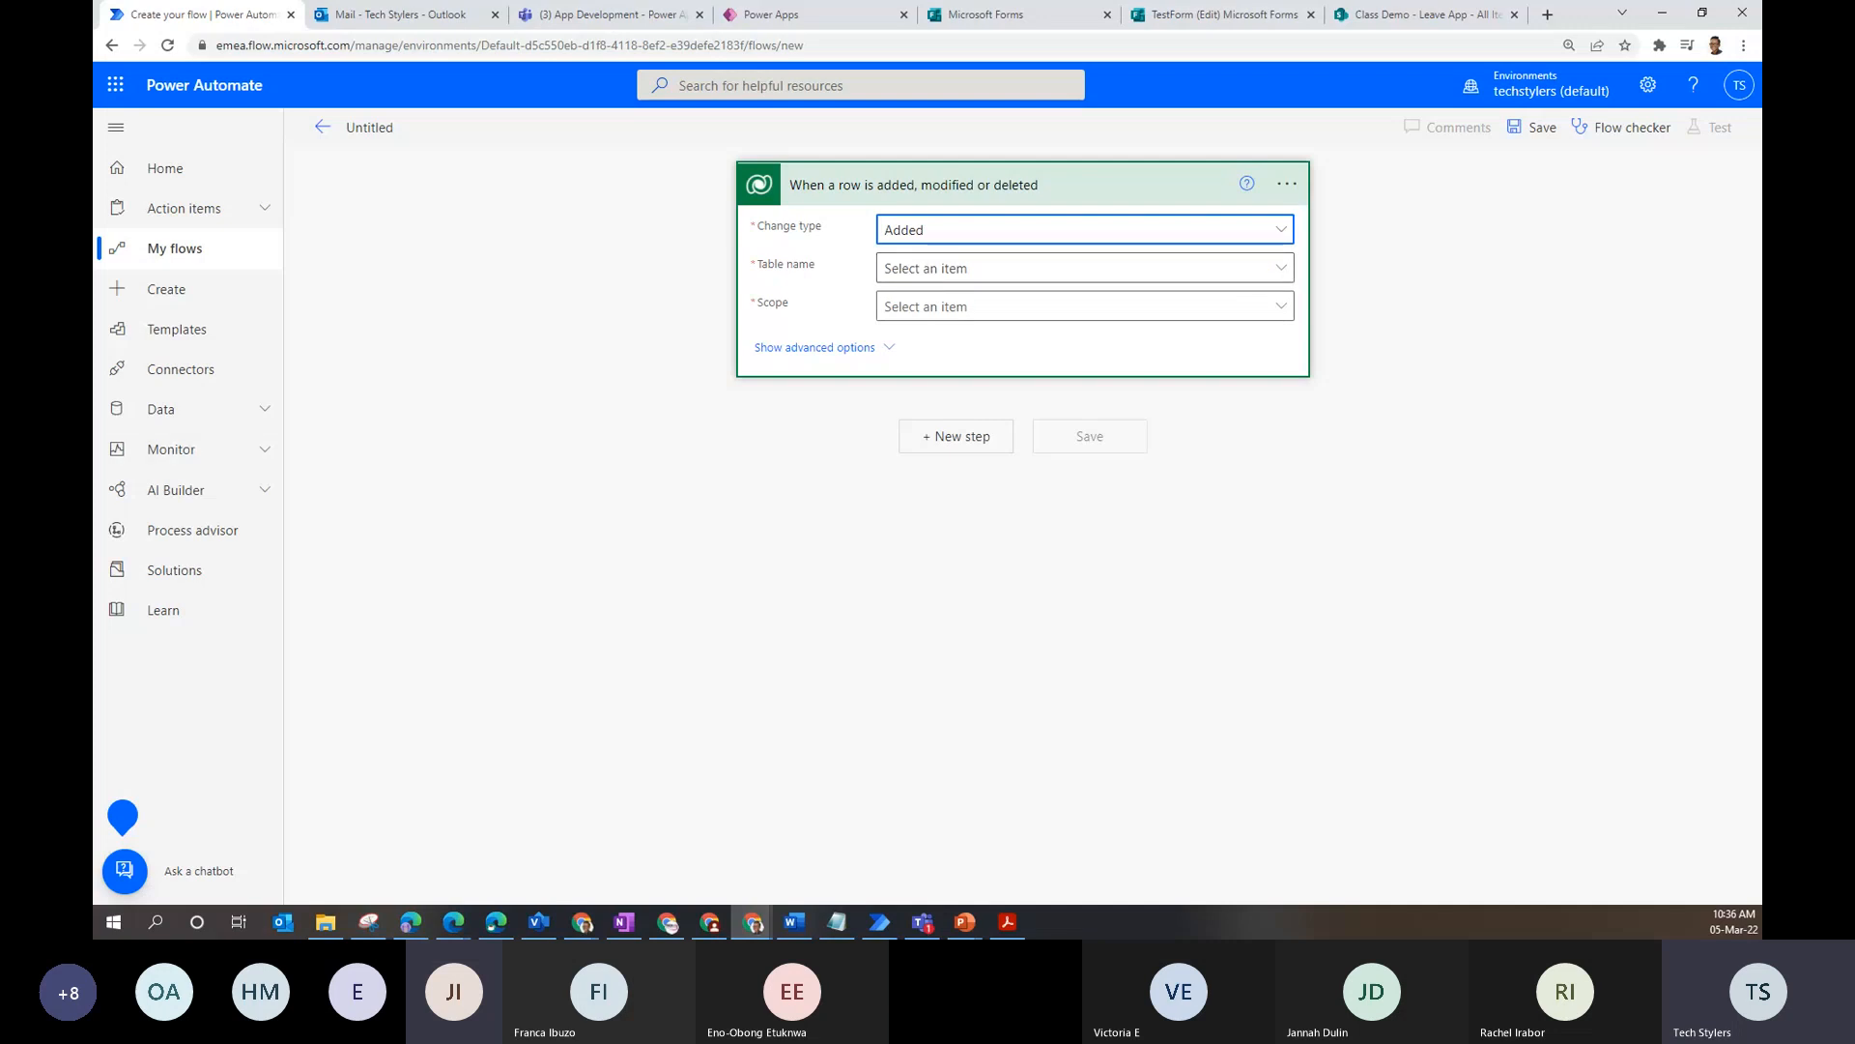
left_click(1283, 275)
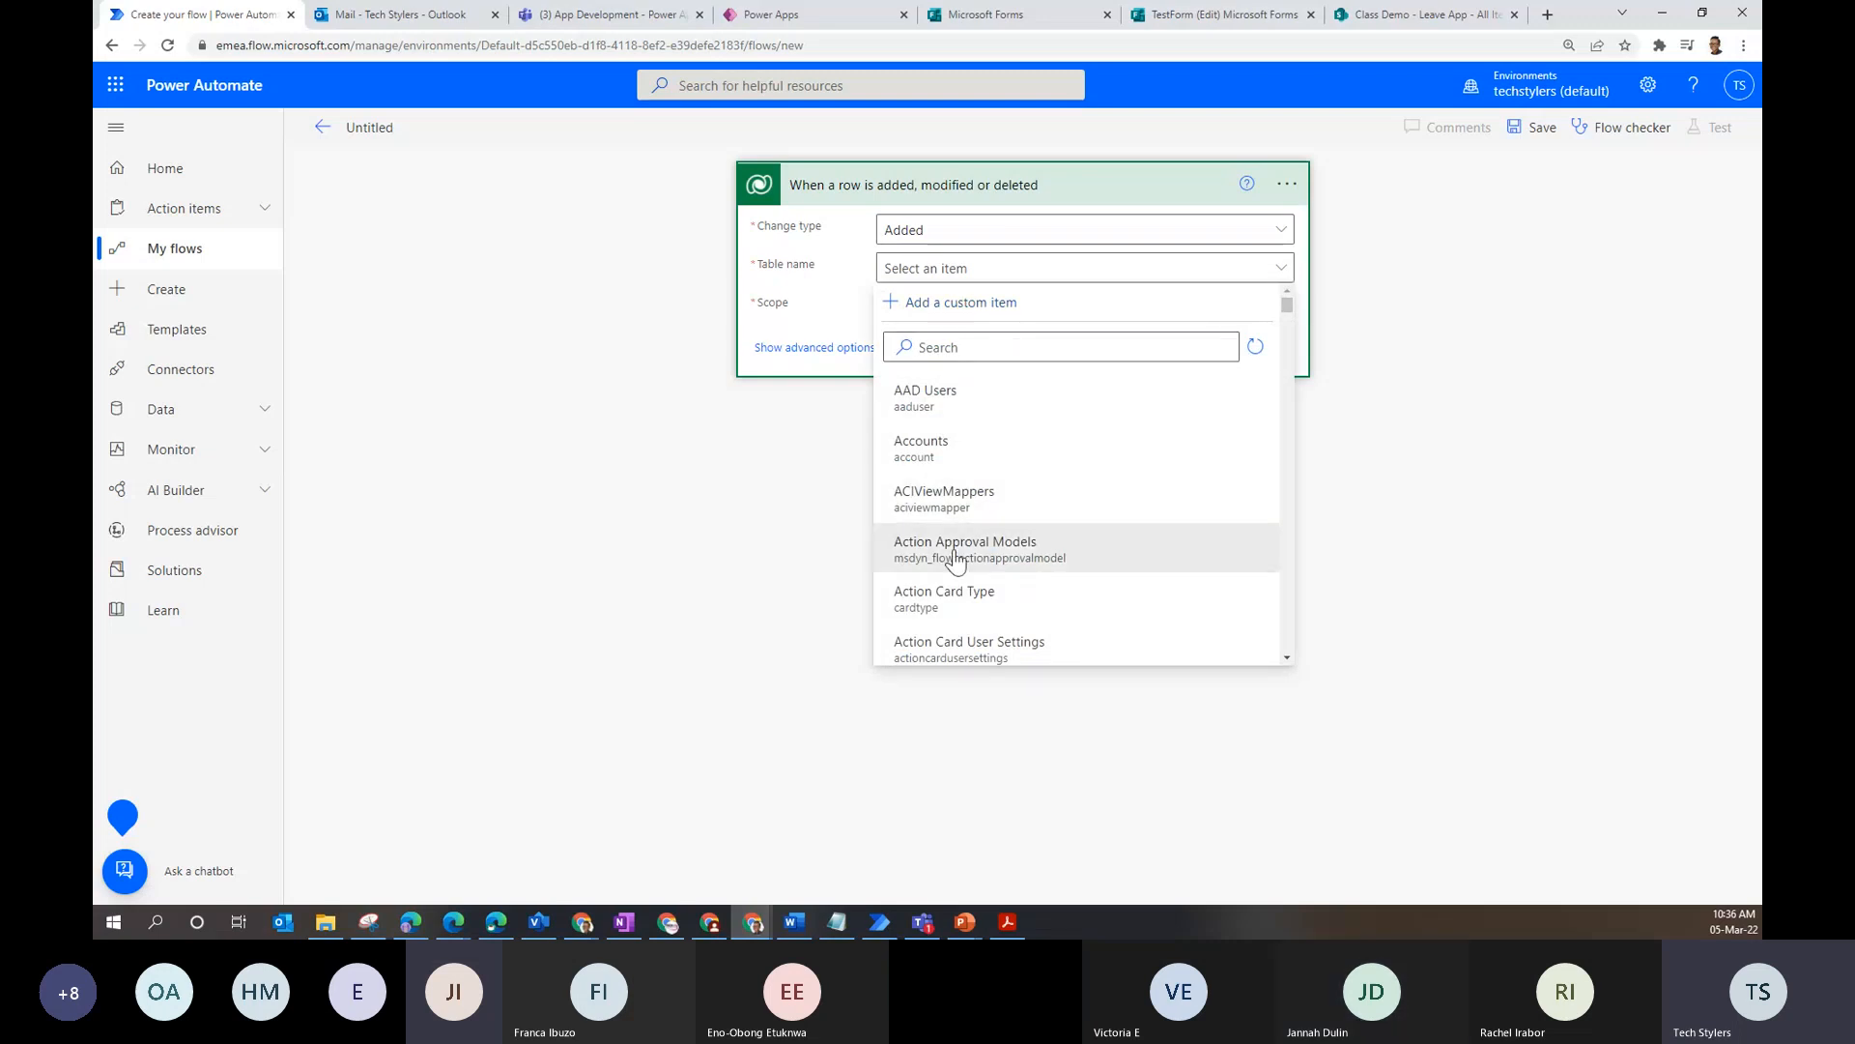
scroll(1097, 362, "down", 3)
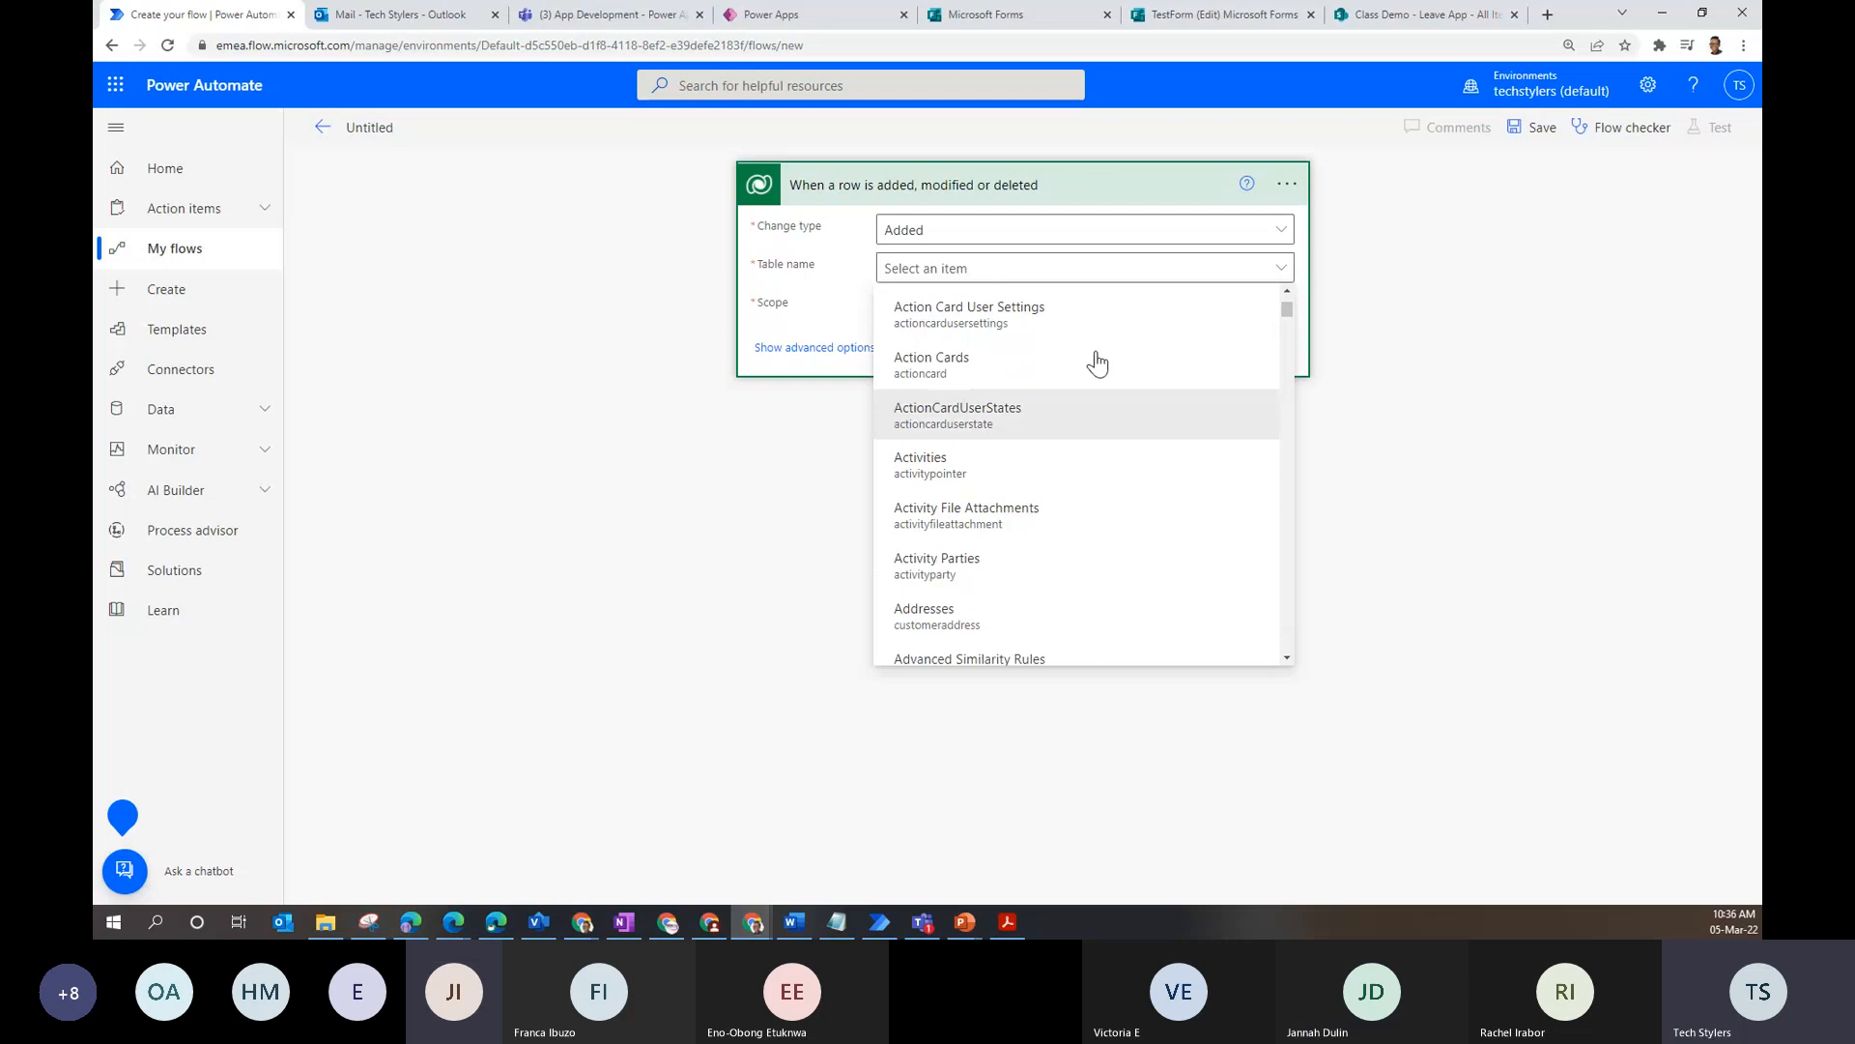
left_click(1401, 316)
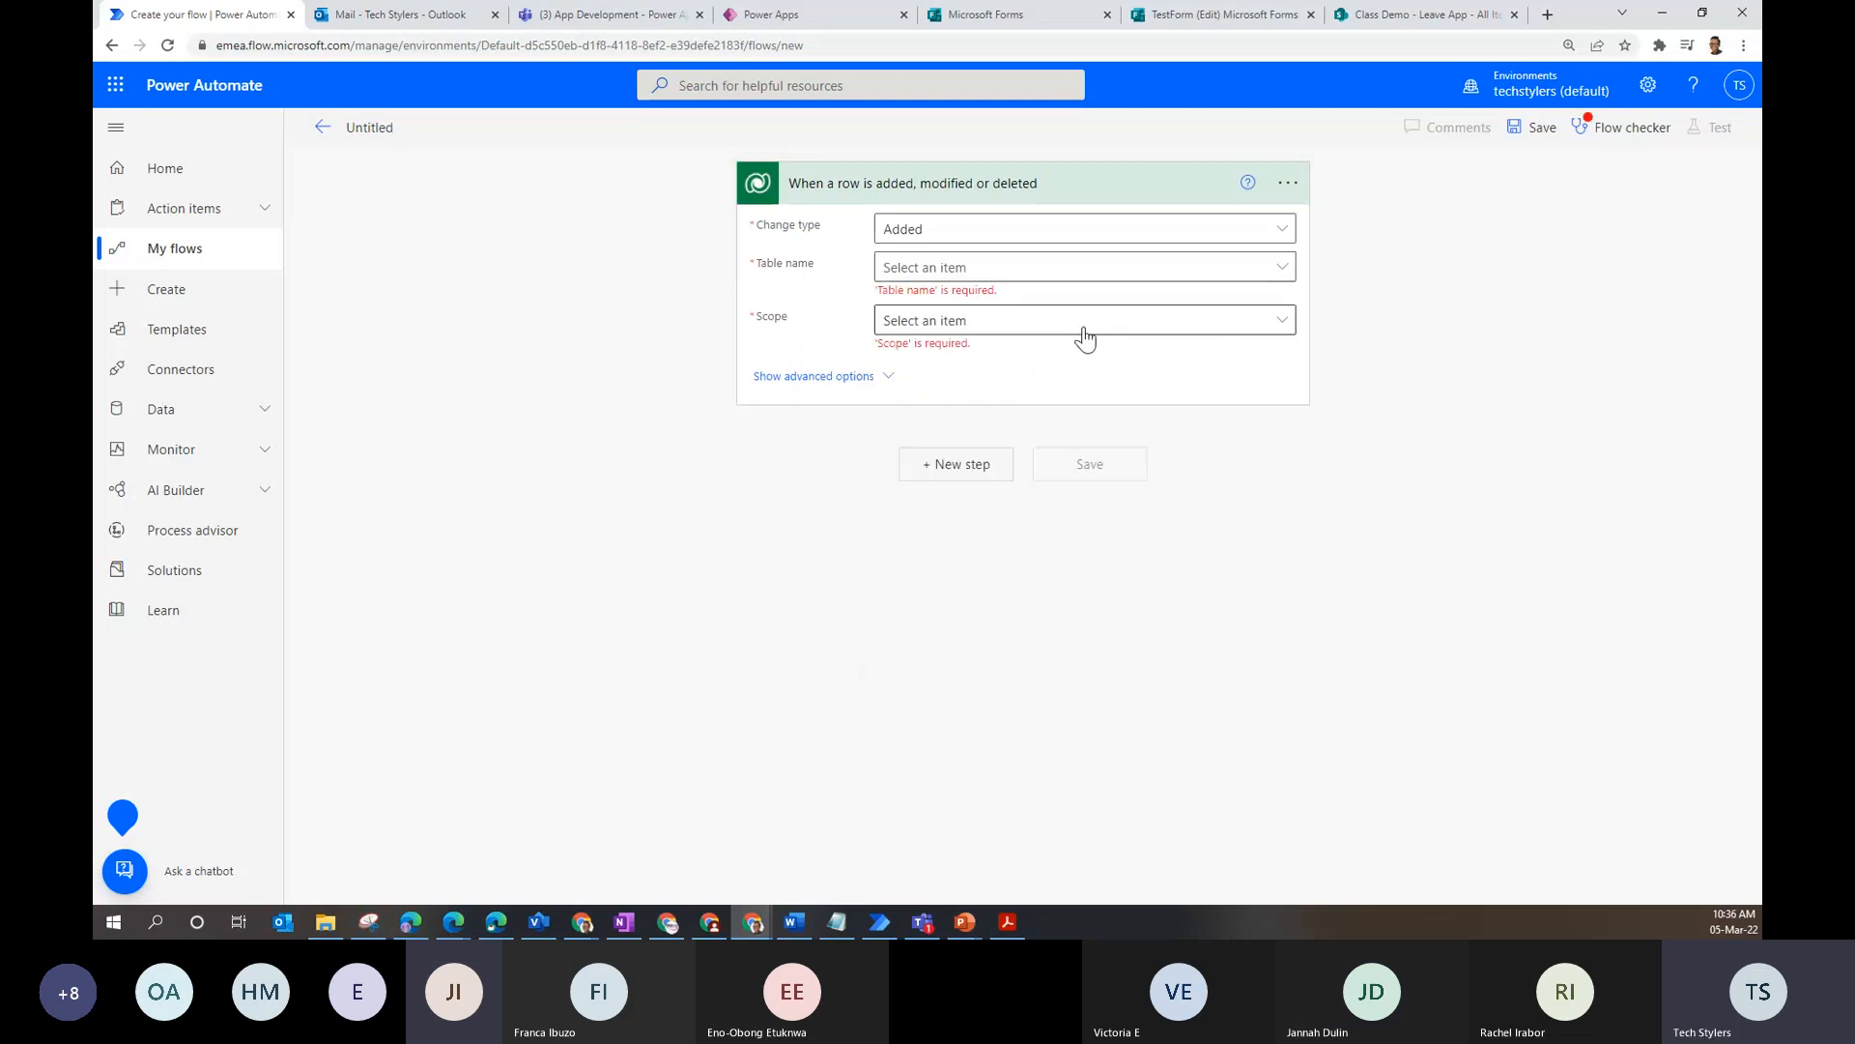
left_click(1063, 268)
left_click(982, 485)
left_click(1111, 307)
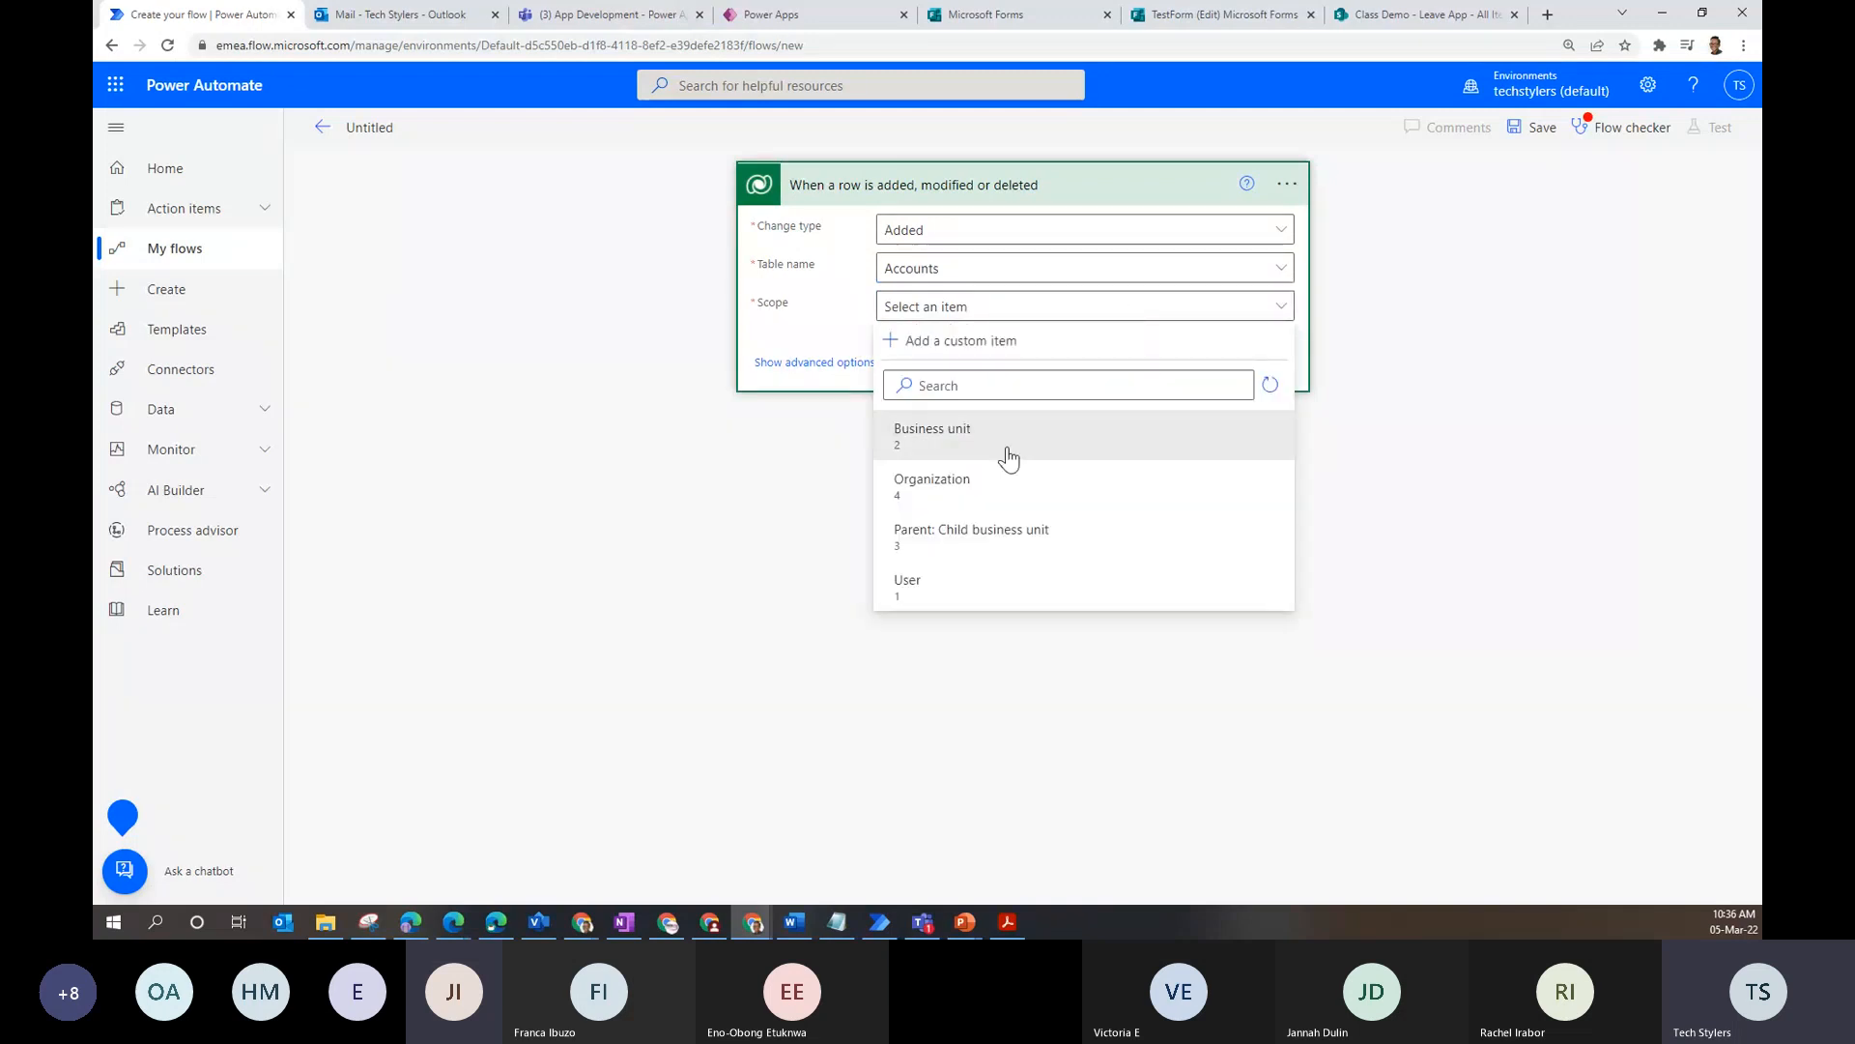
left_click(1008, 458)
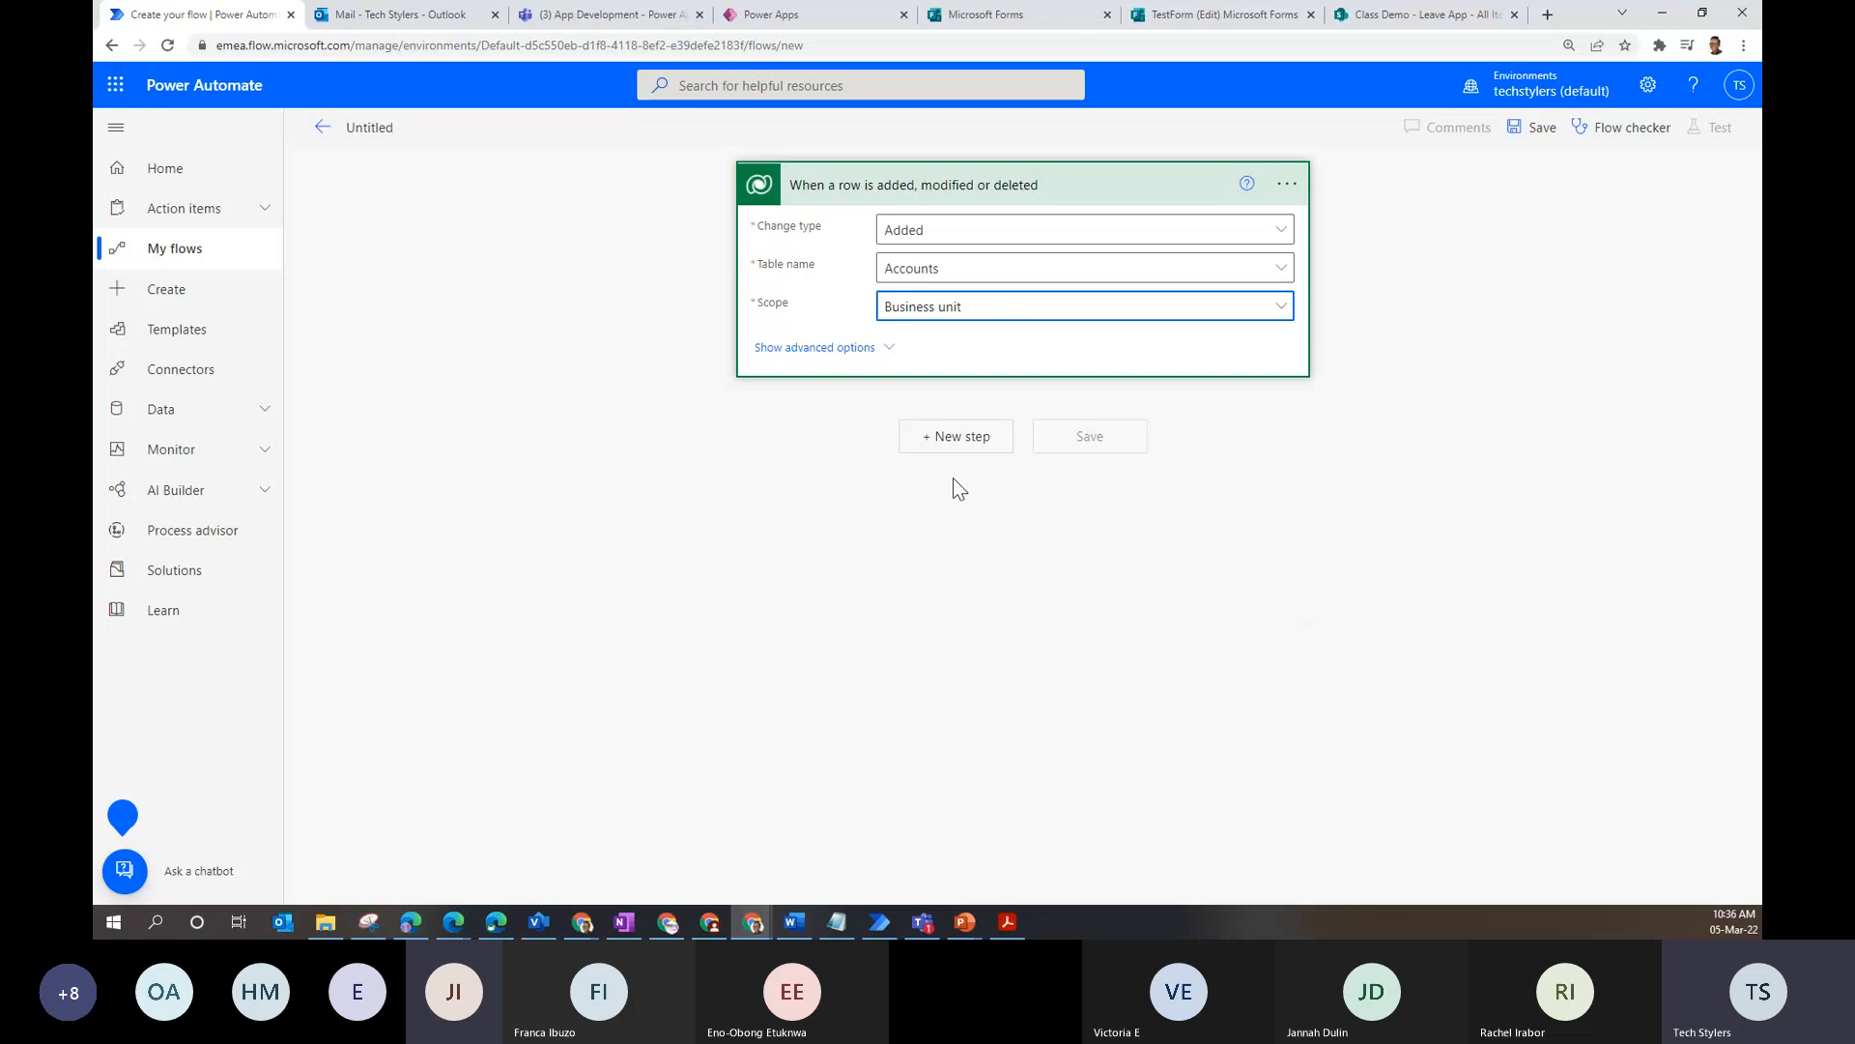
left_click(978, 444)
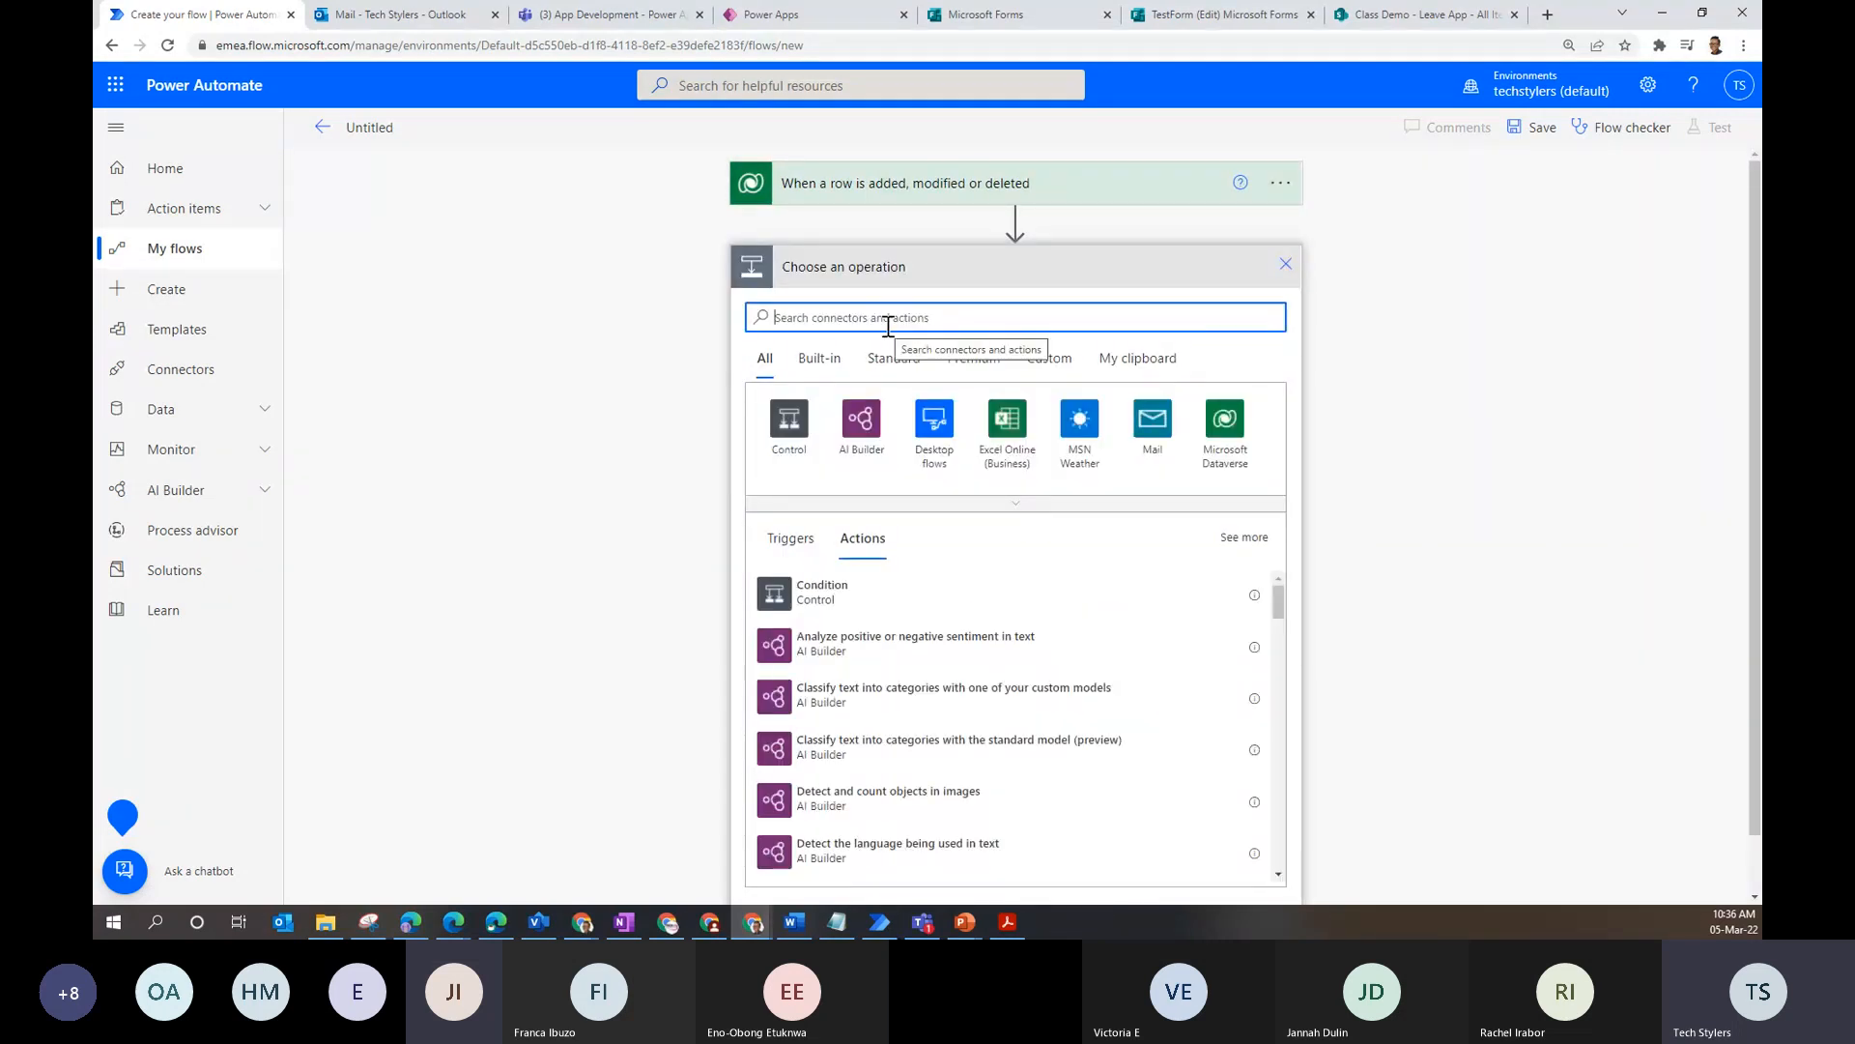
- Abandon the draft after searching 'se' by going to My flows and confirming the leave-page prompt
type("se")
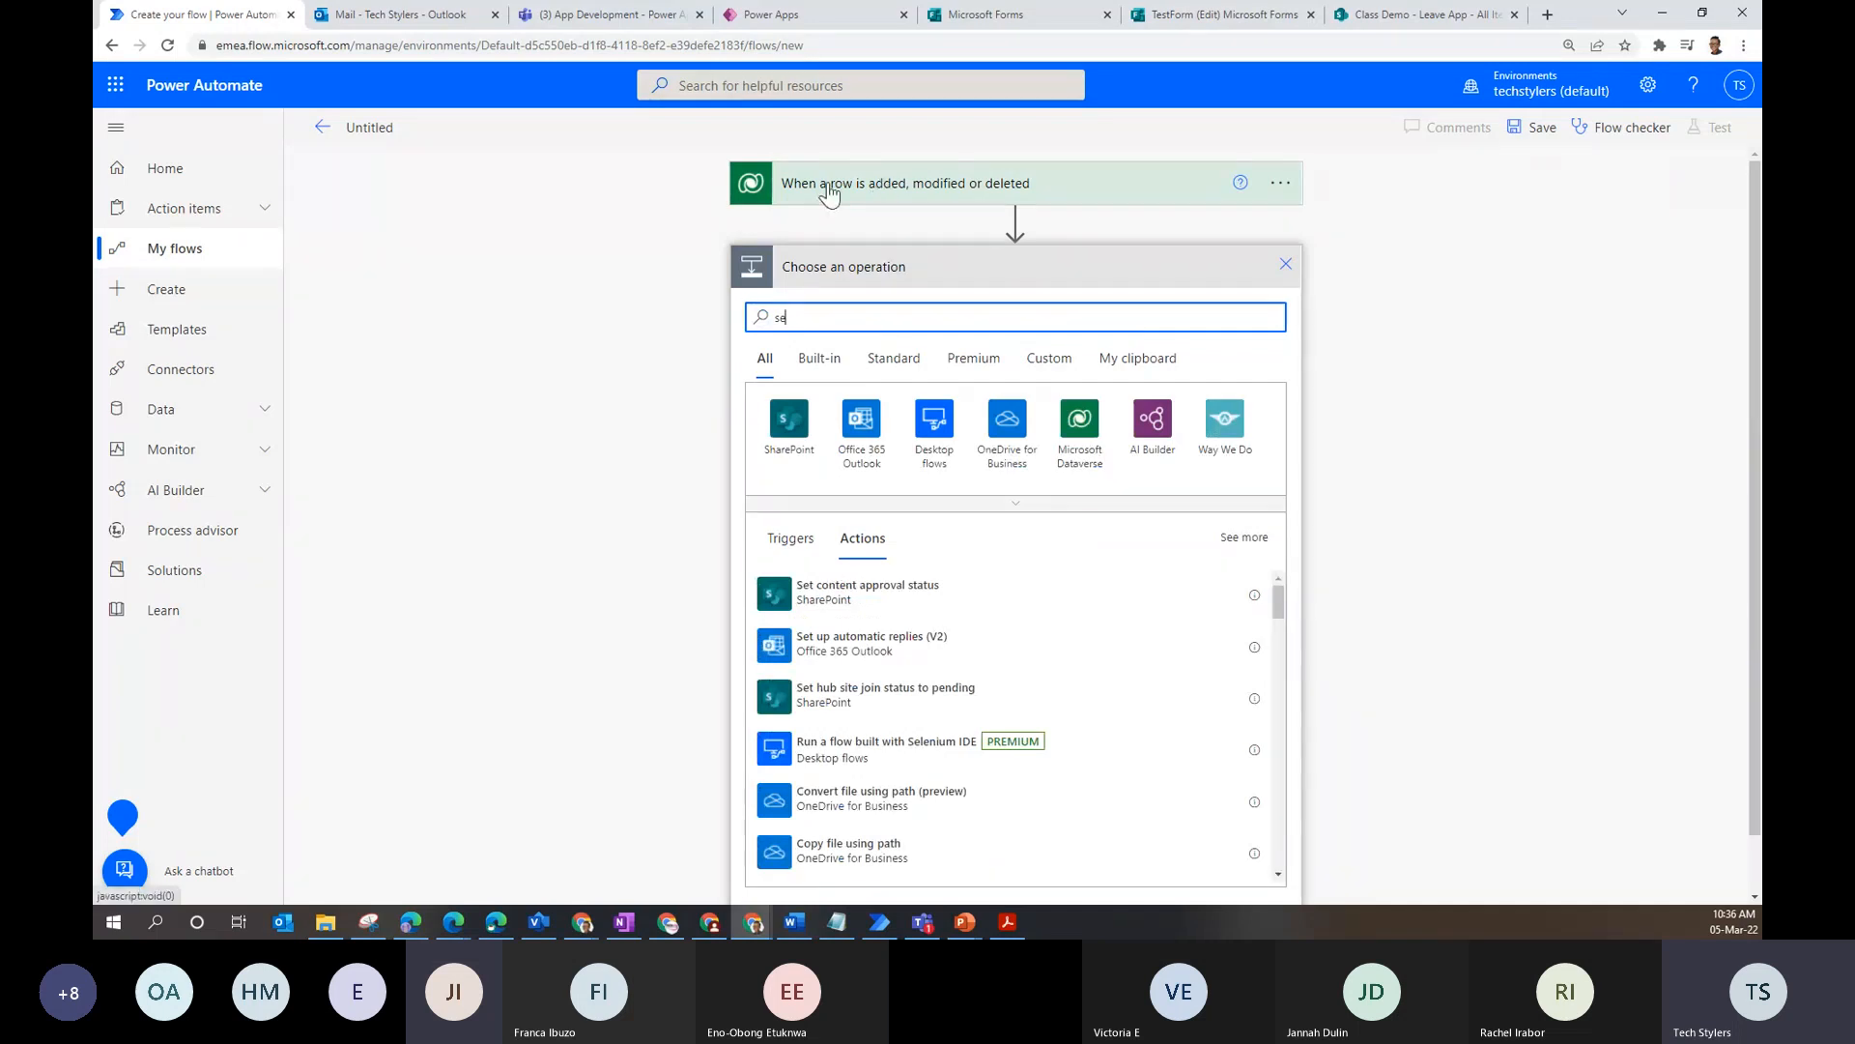
left_click(906, 195)
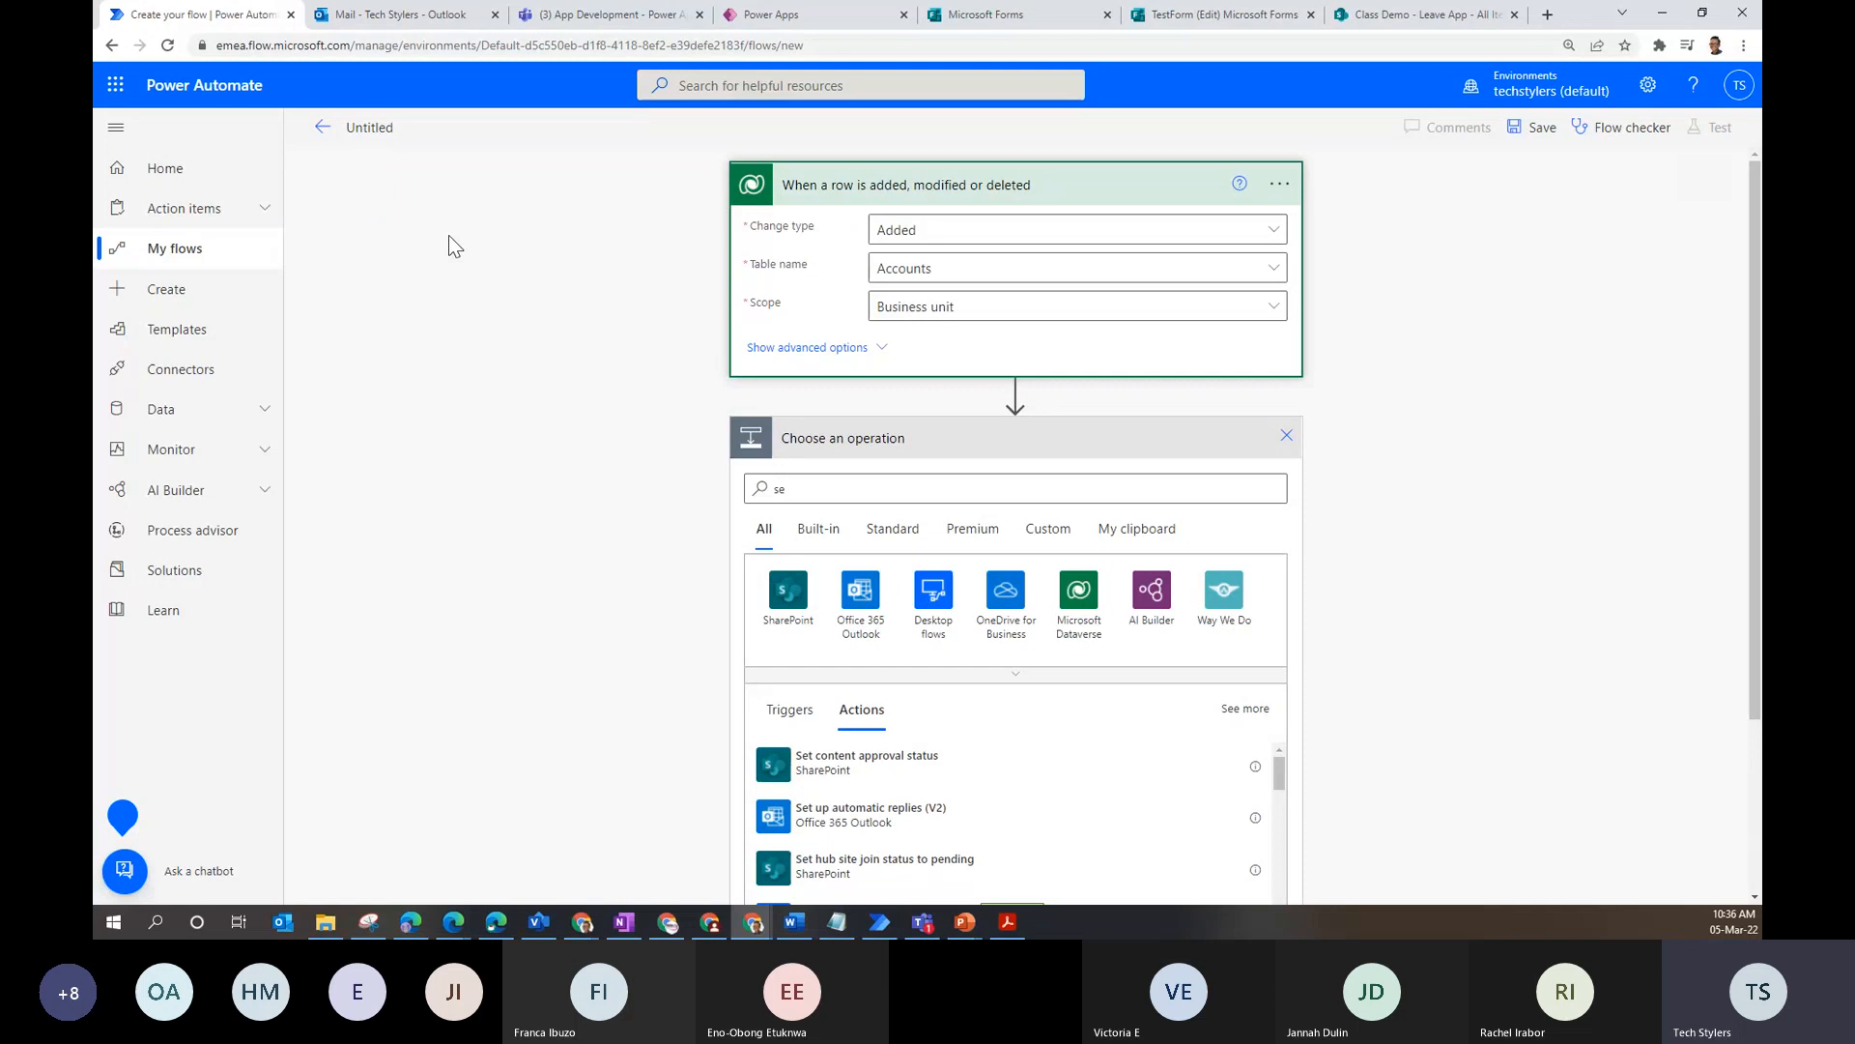
left_click(178, 262)
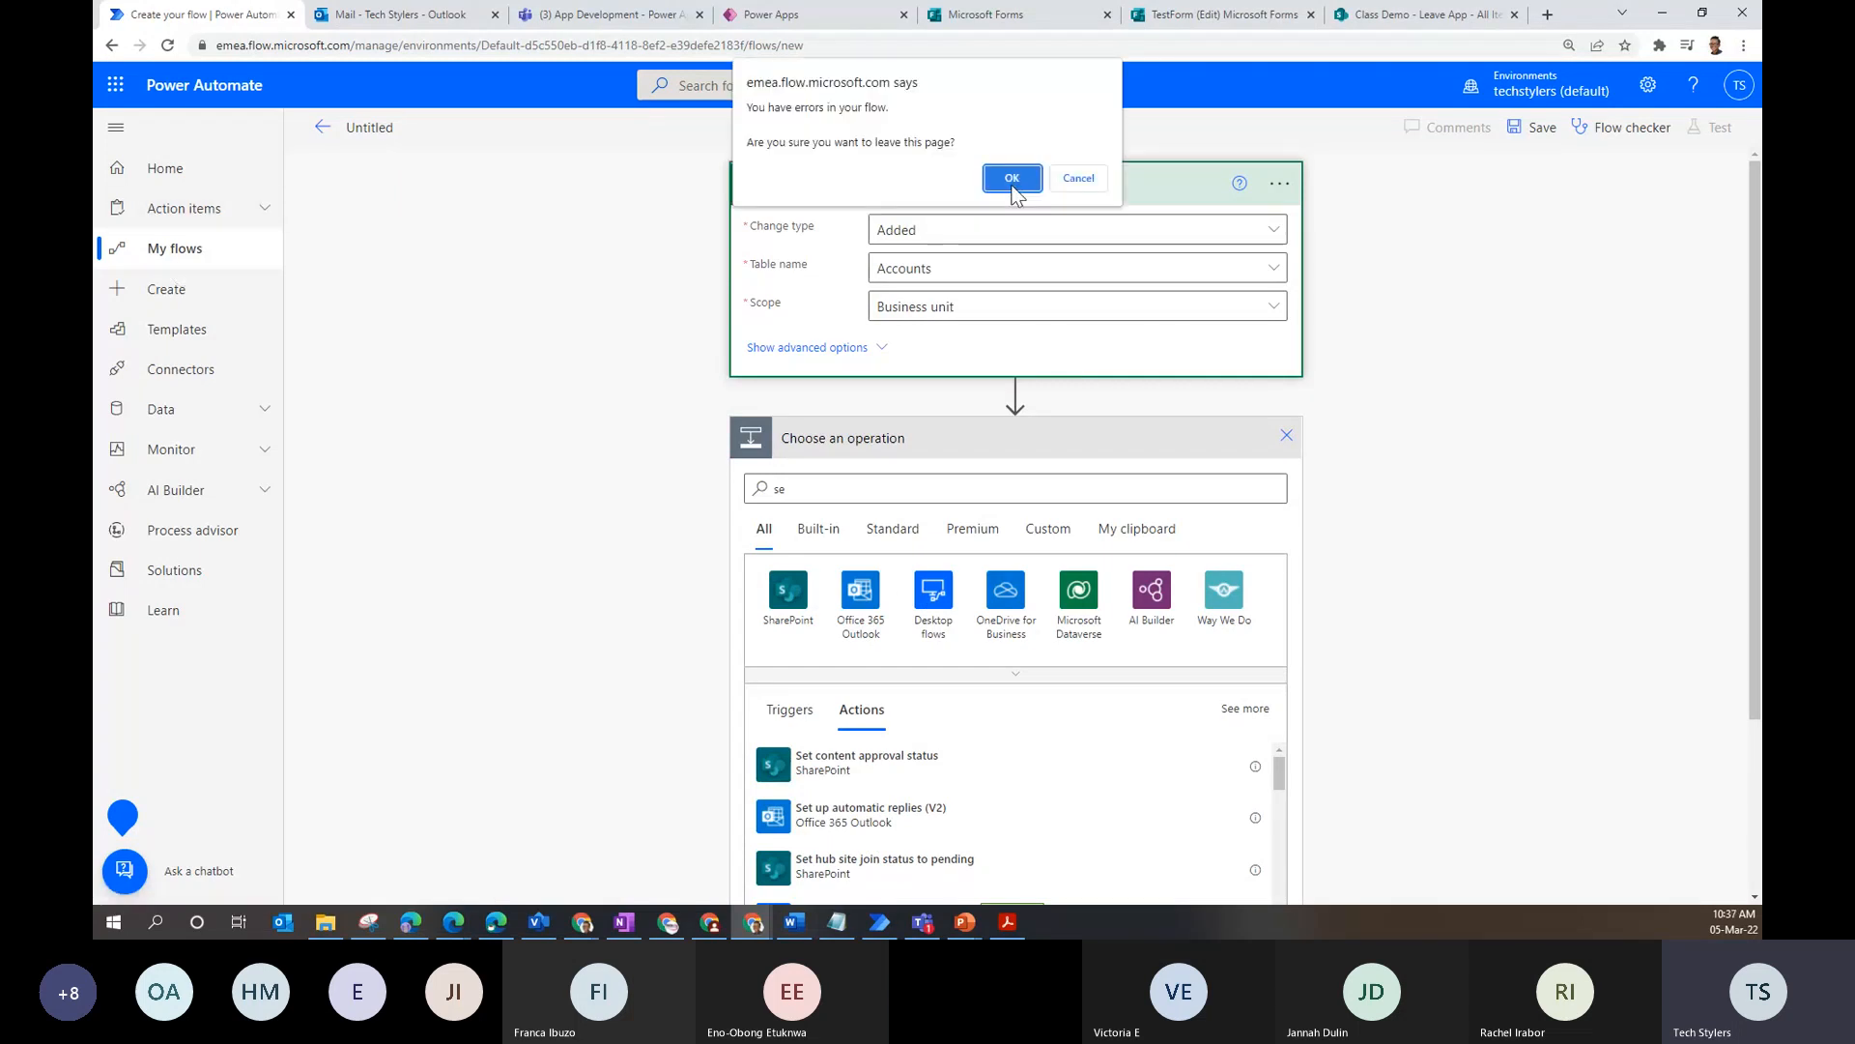
left_click(1011, 179)
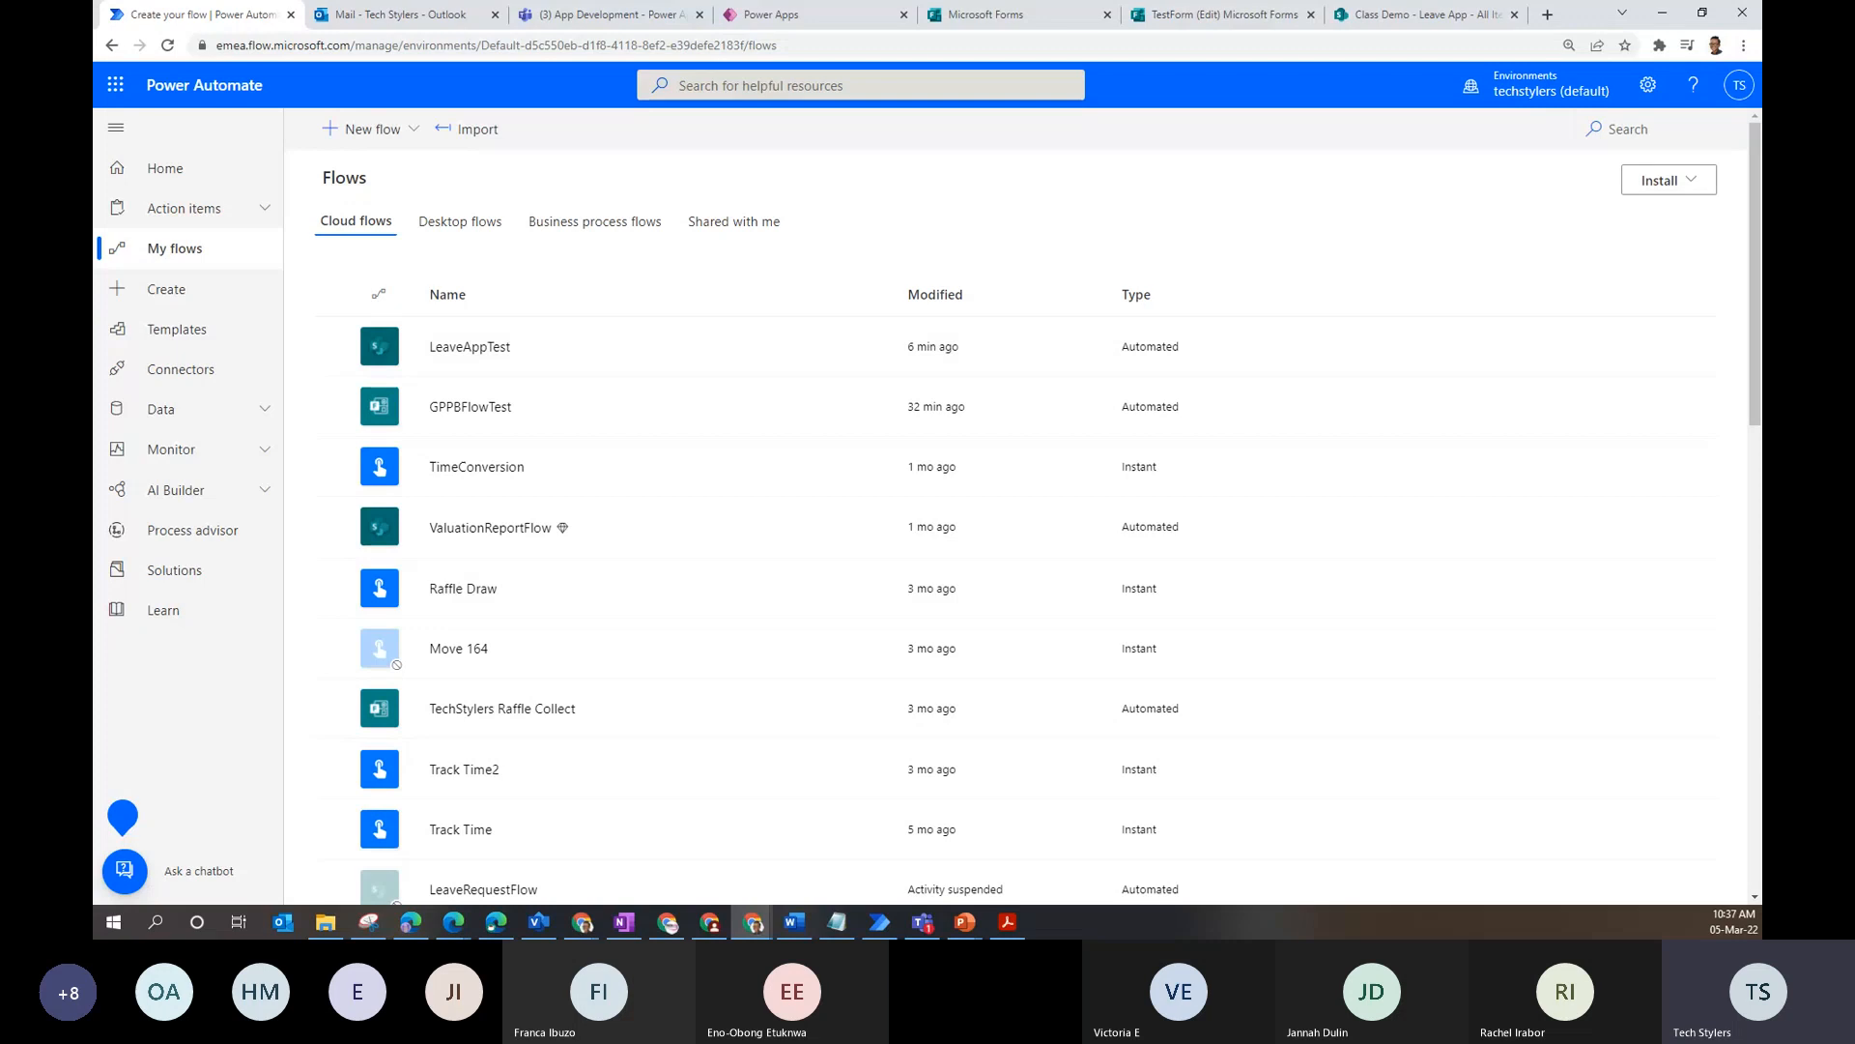
- Browse the Templates gallery, then switch to the Create page for blank or template flows
left_click(171, 331)
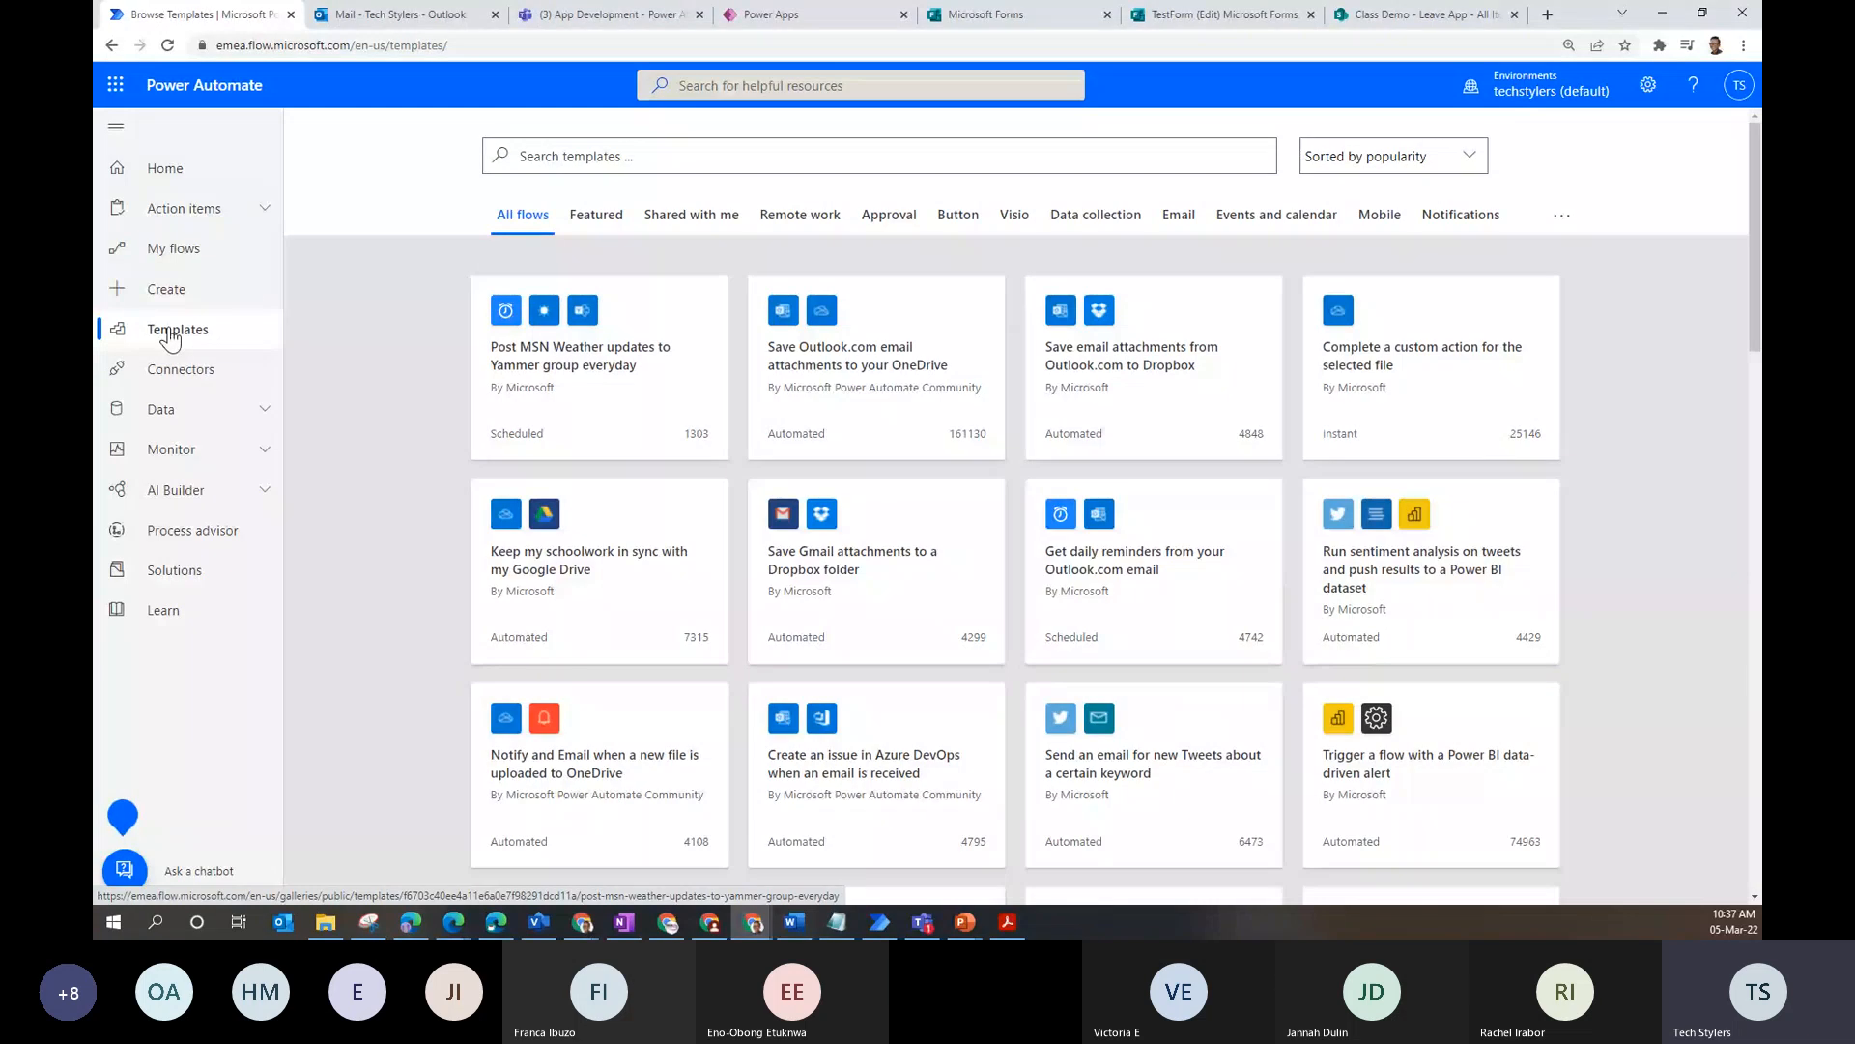
left_click(168, 296)
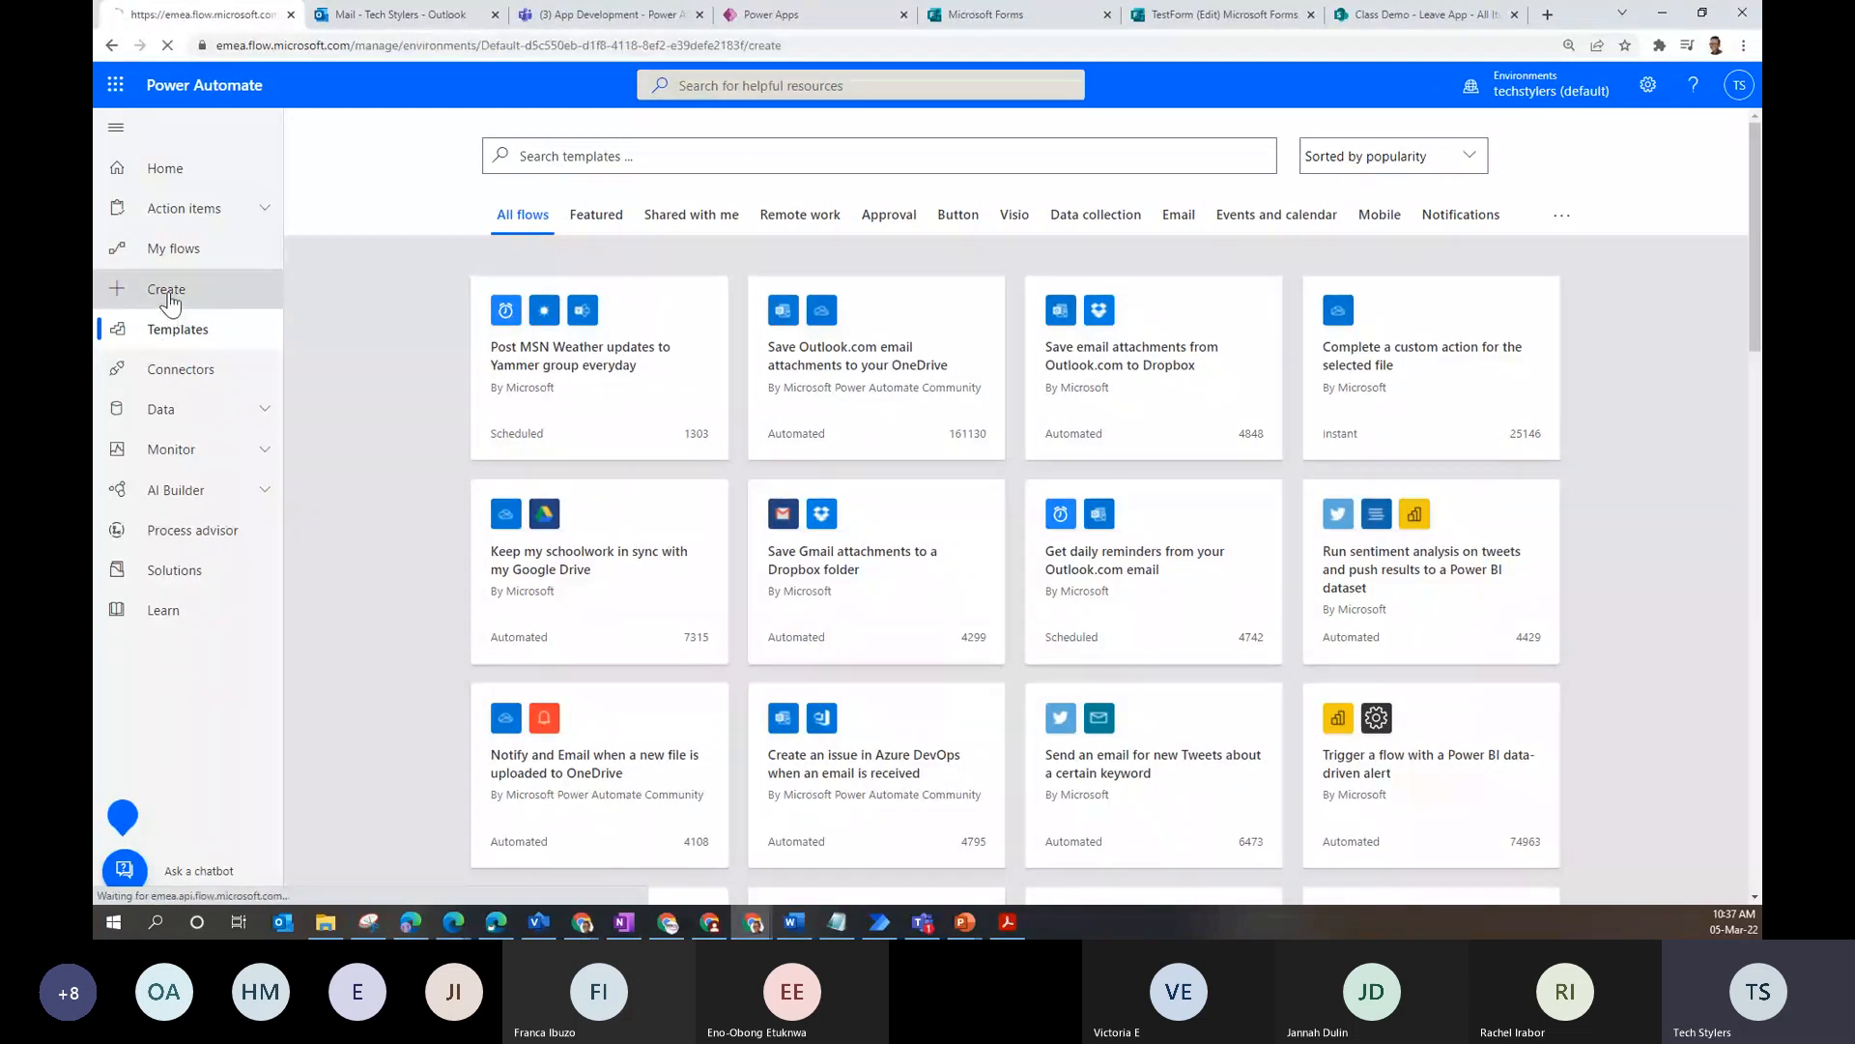